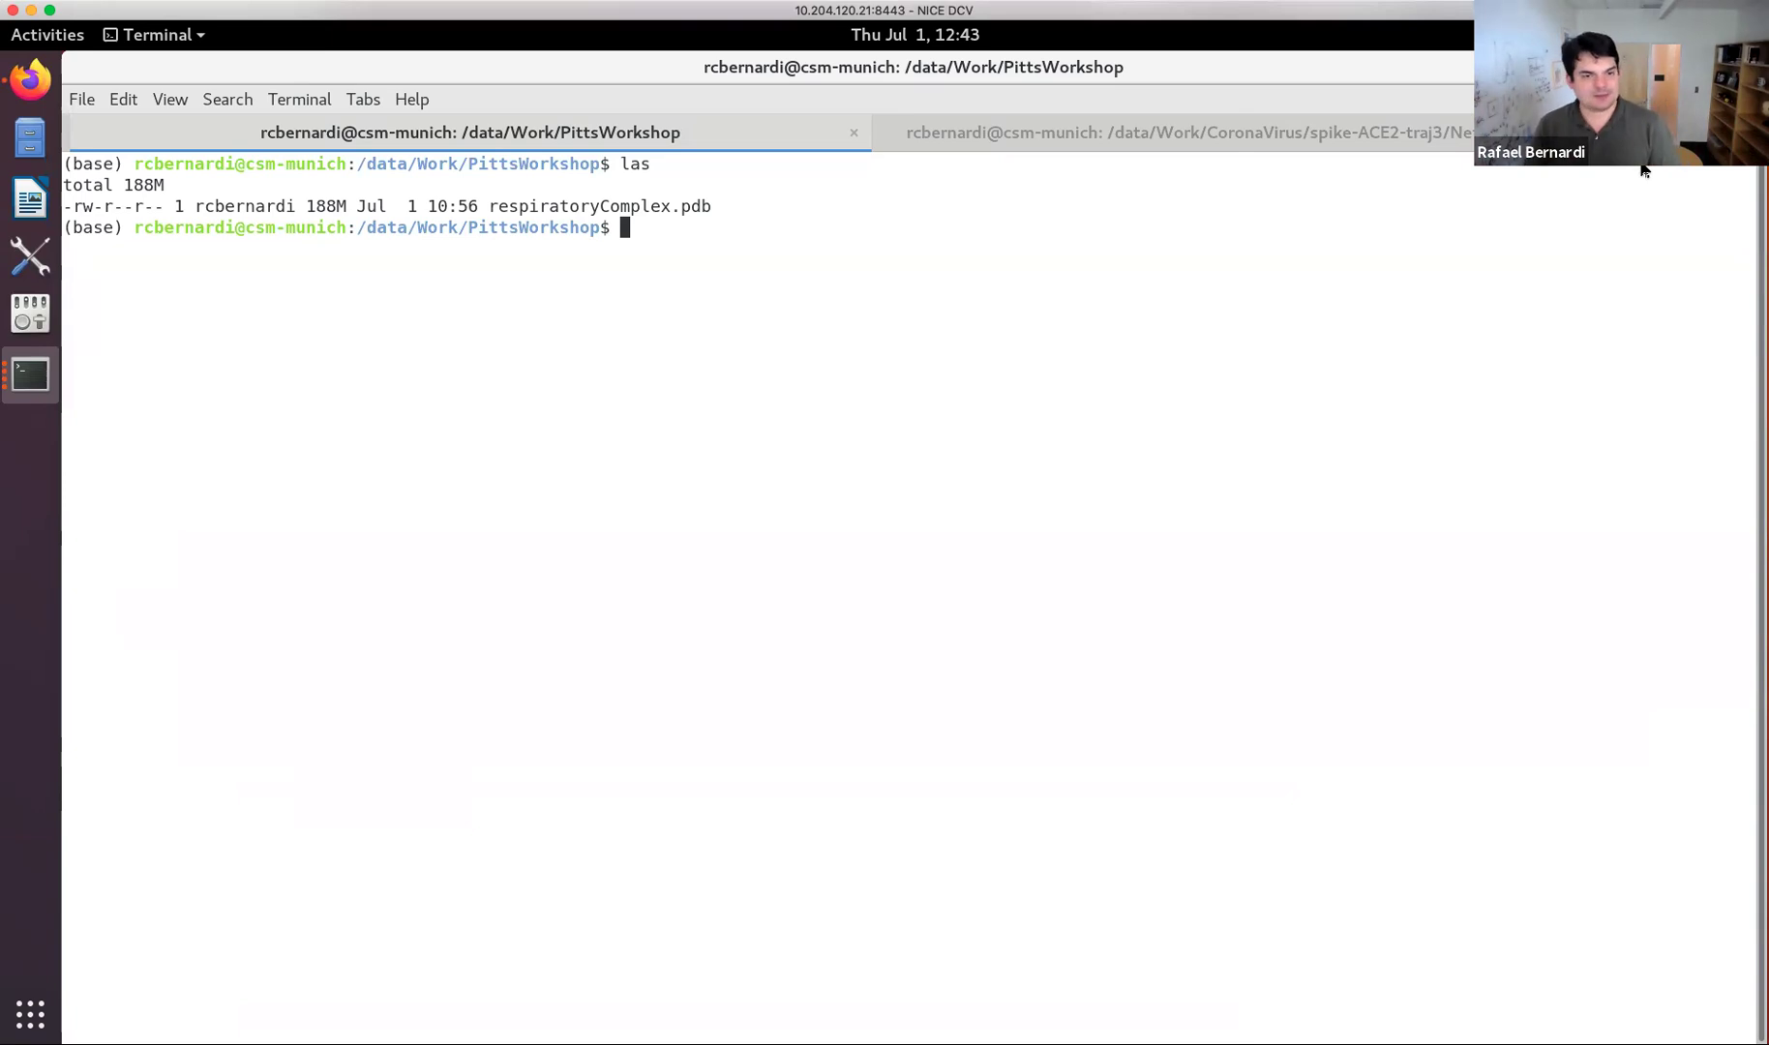
pyautogui.moveTo(1536, 67); pyautogui.dragTo(1557, 125)
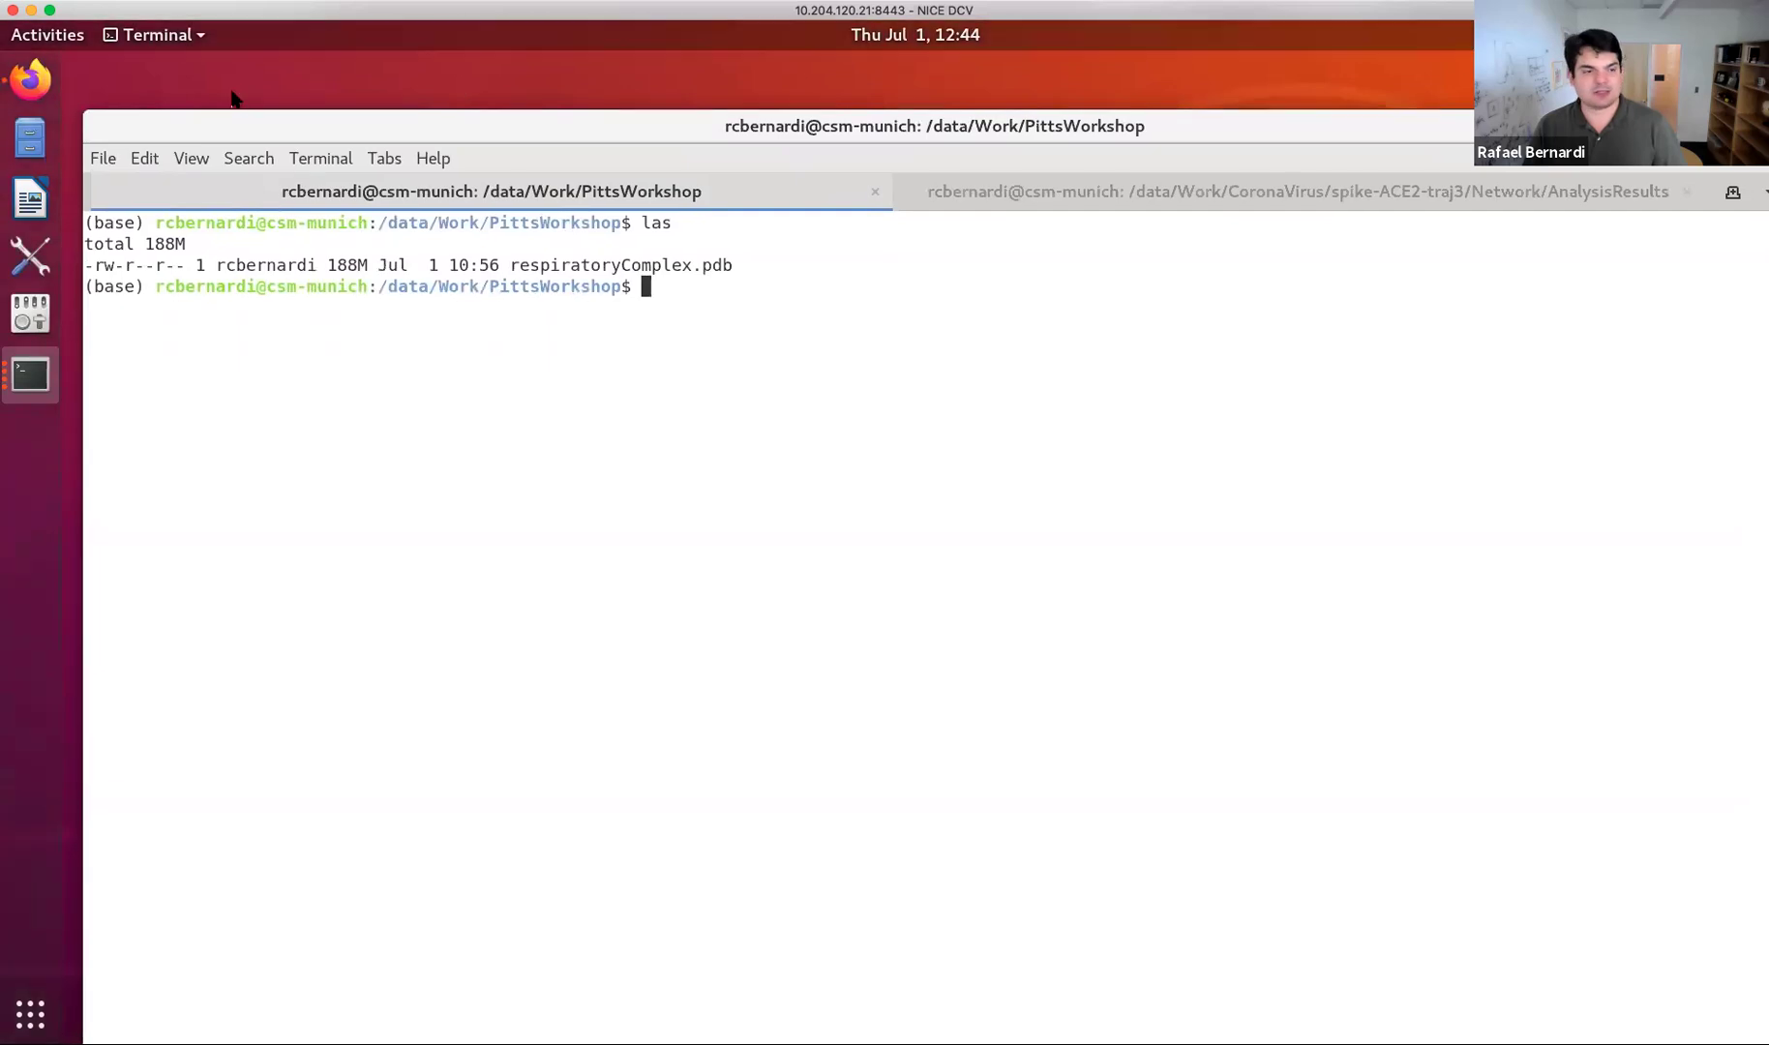
pyautogui.moveTo(83, 109); pyautogui.dragTo(612, 173)
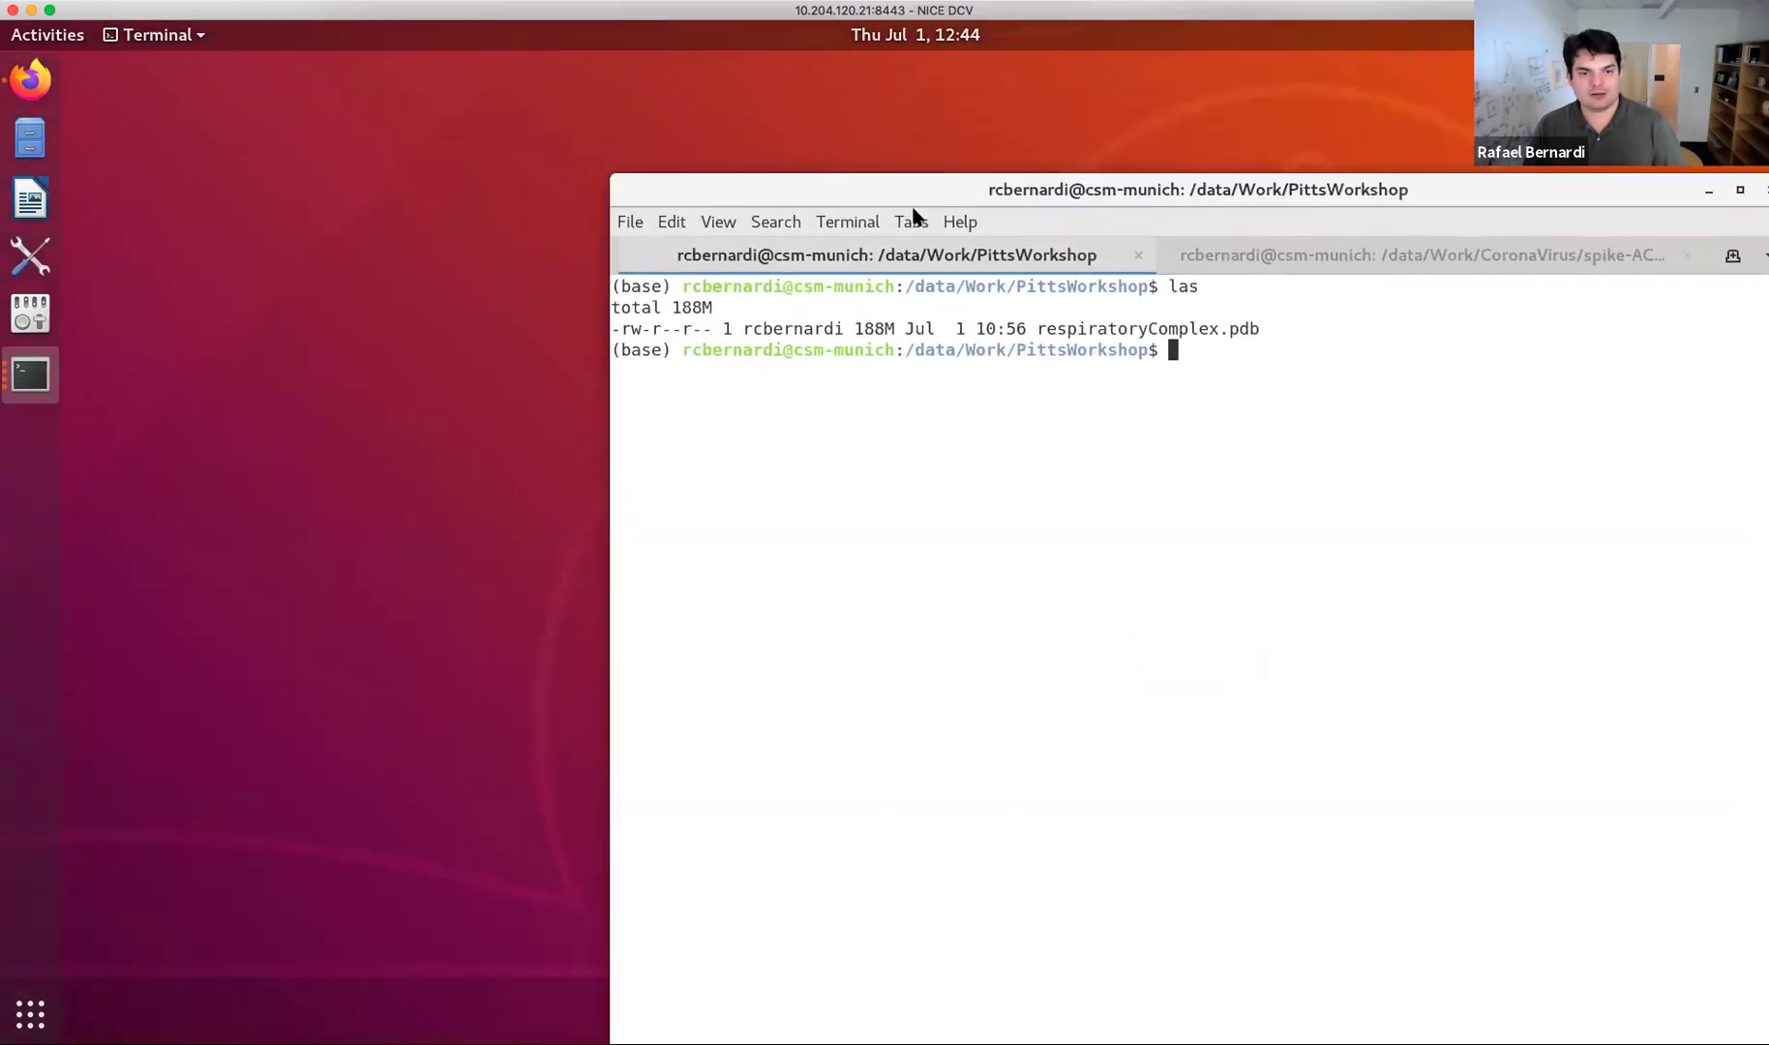
pyautogui.moveTo(809, 177); pyautogui.dragTo(707, 85)
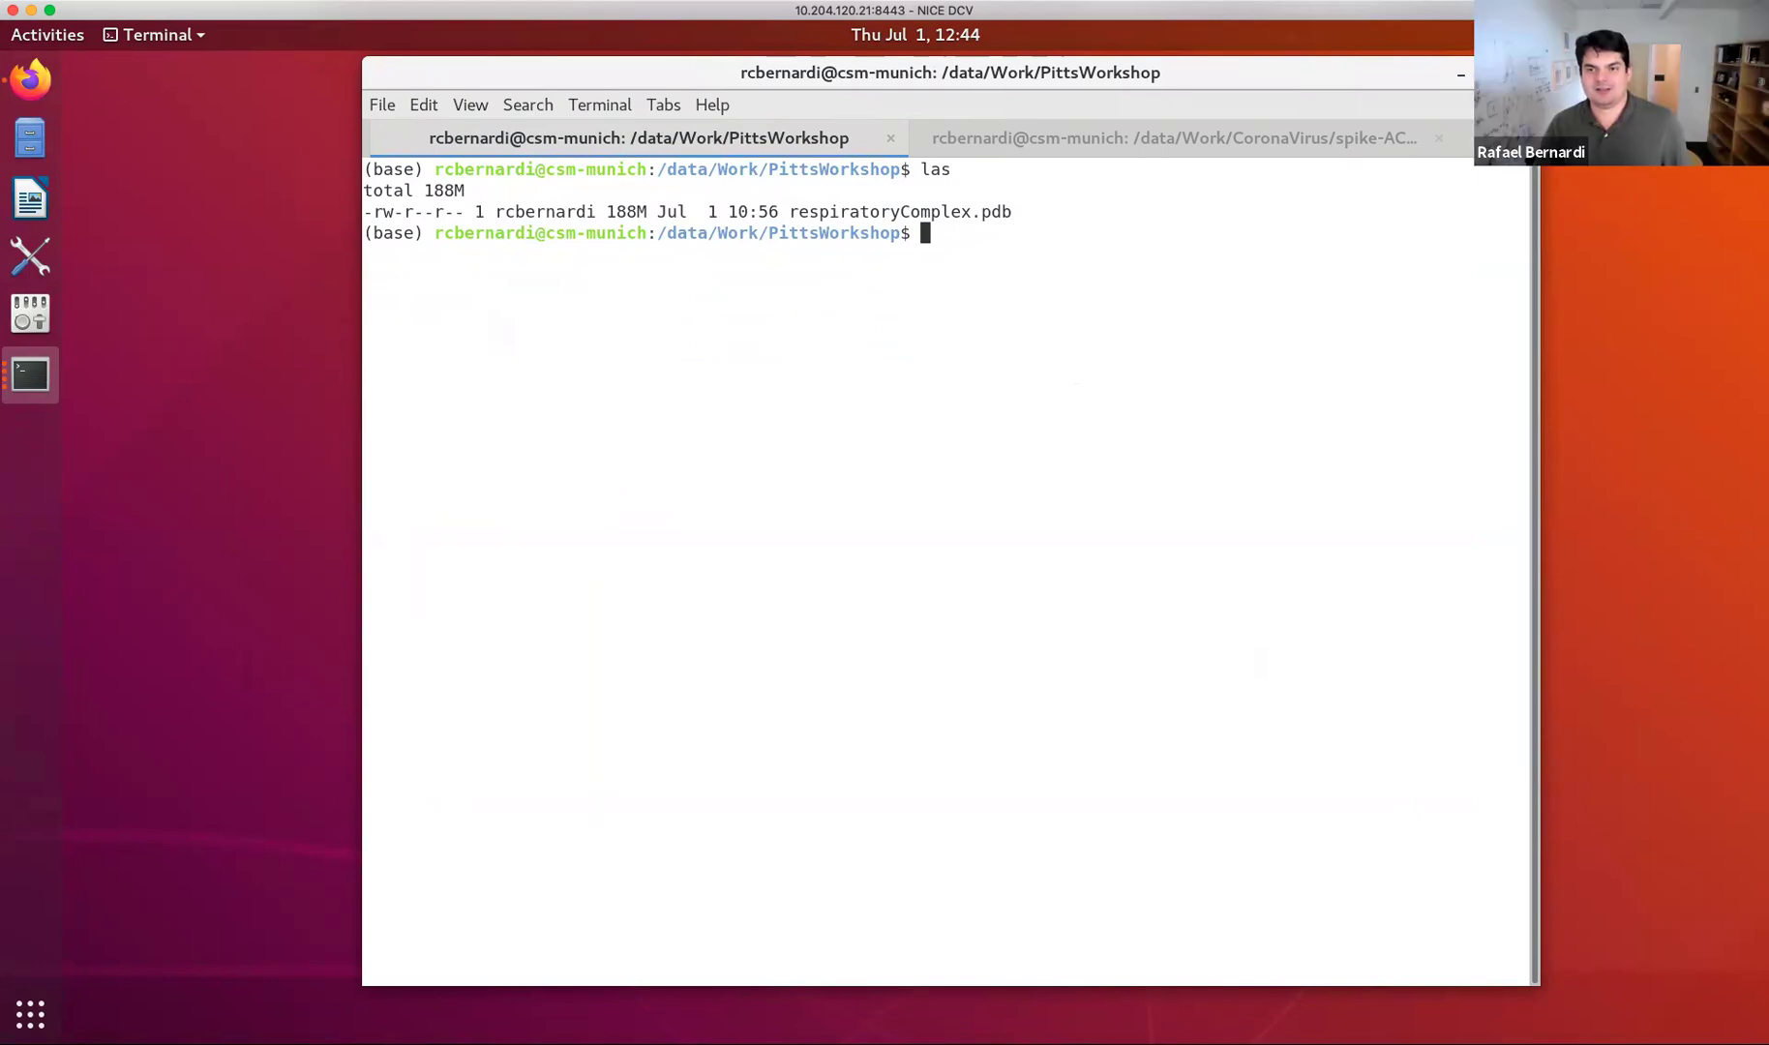
pyautogui.press('super+Up')
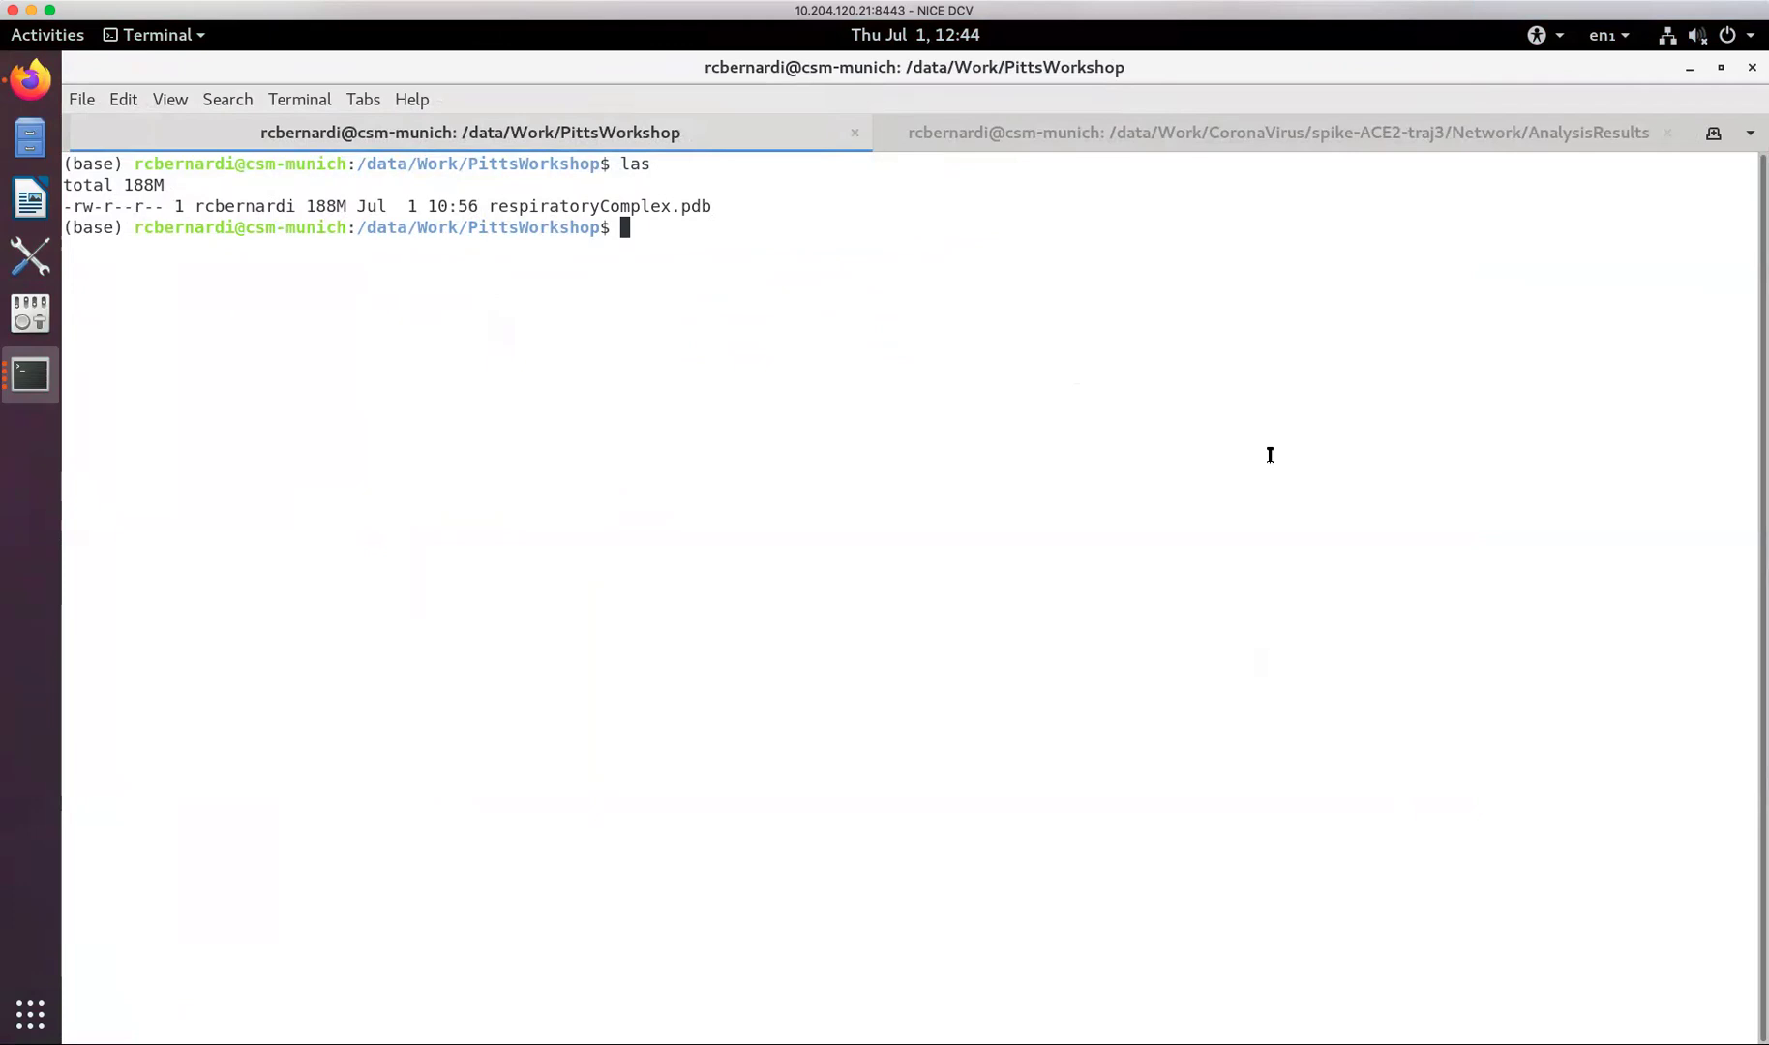
# Launch VMD from the terminal with the structure file respiratoryComplex.pdb.
pyautogui.write('vmd ')
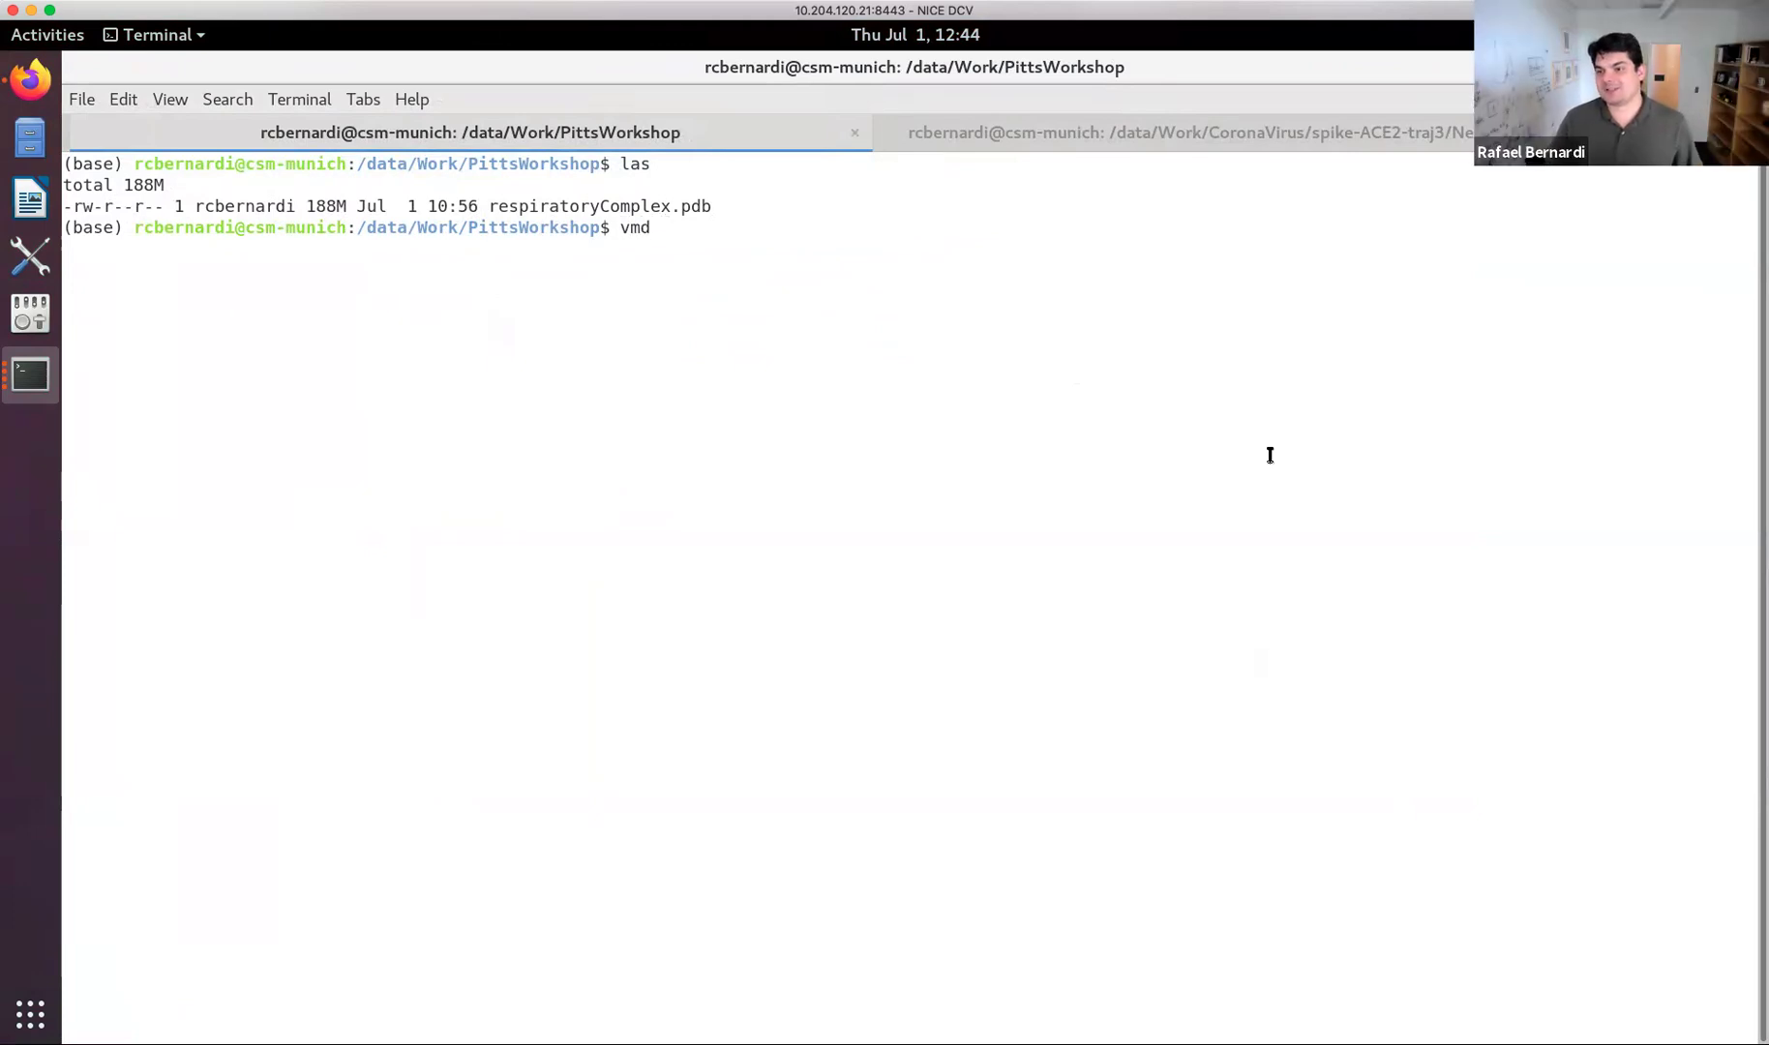
pyautogui.write('re')
pyautogui.press('Tab')
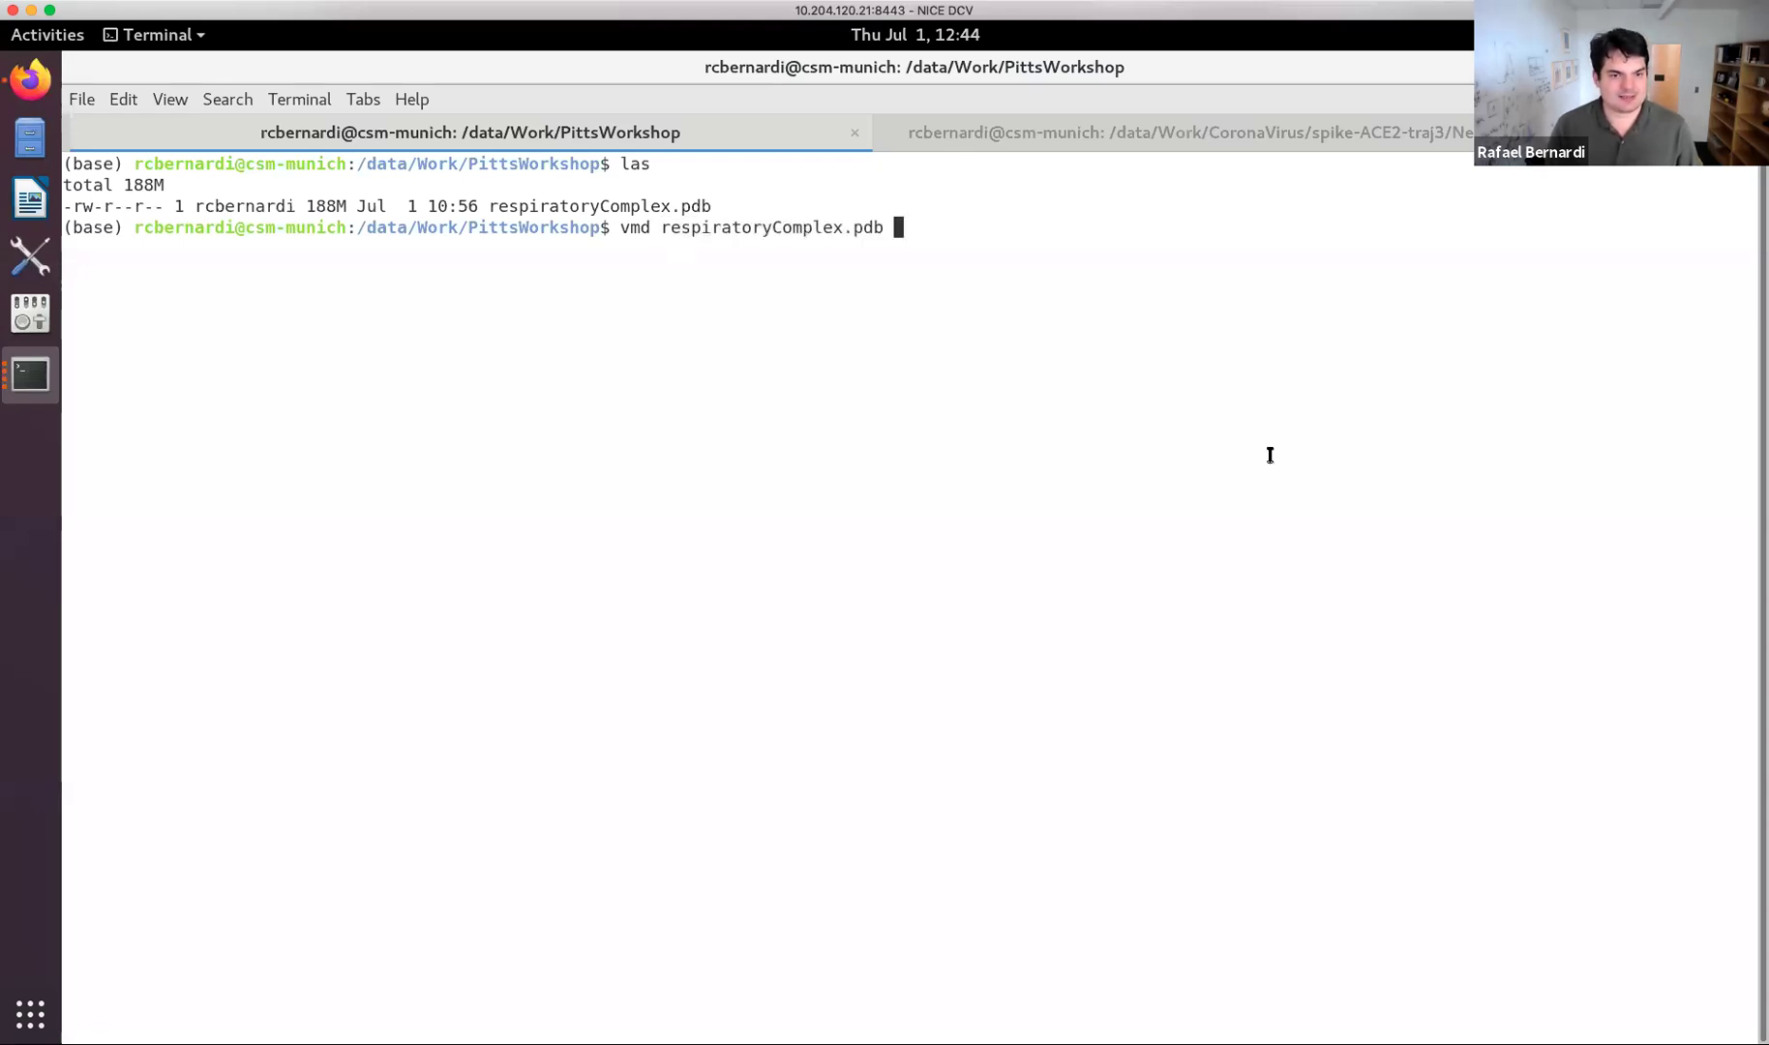
pyautogui.press('Return')
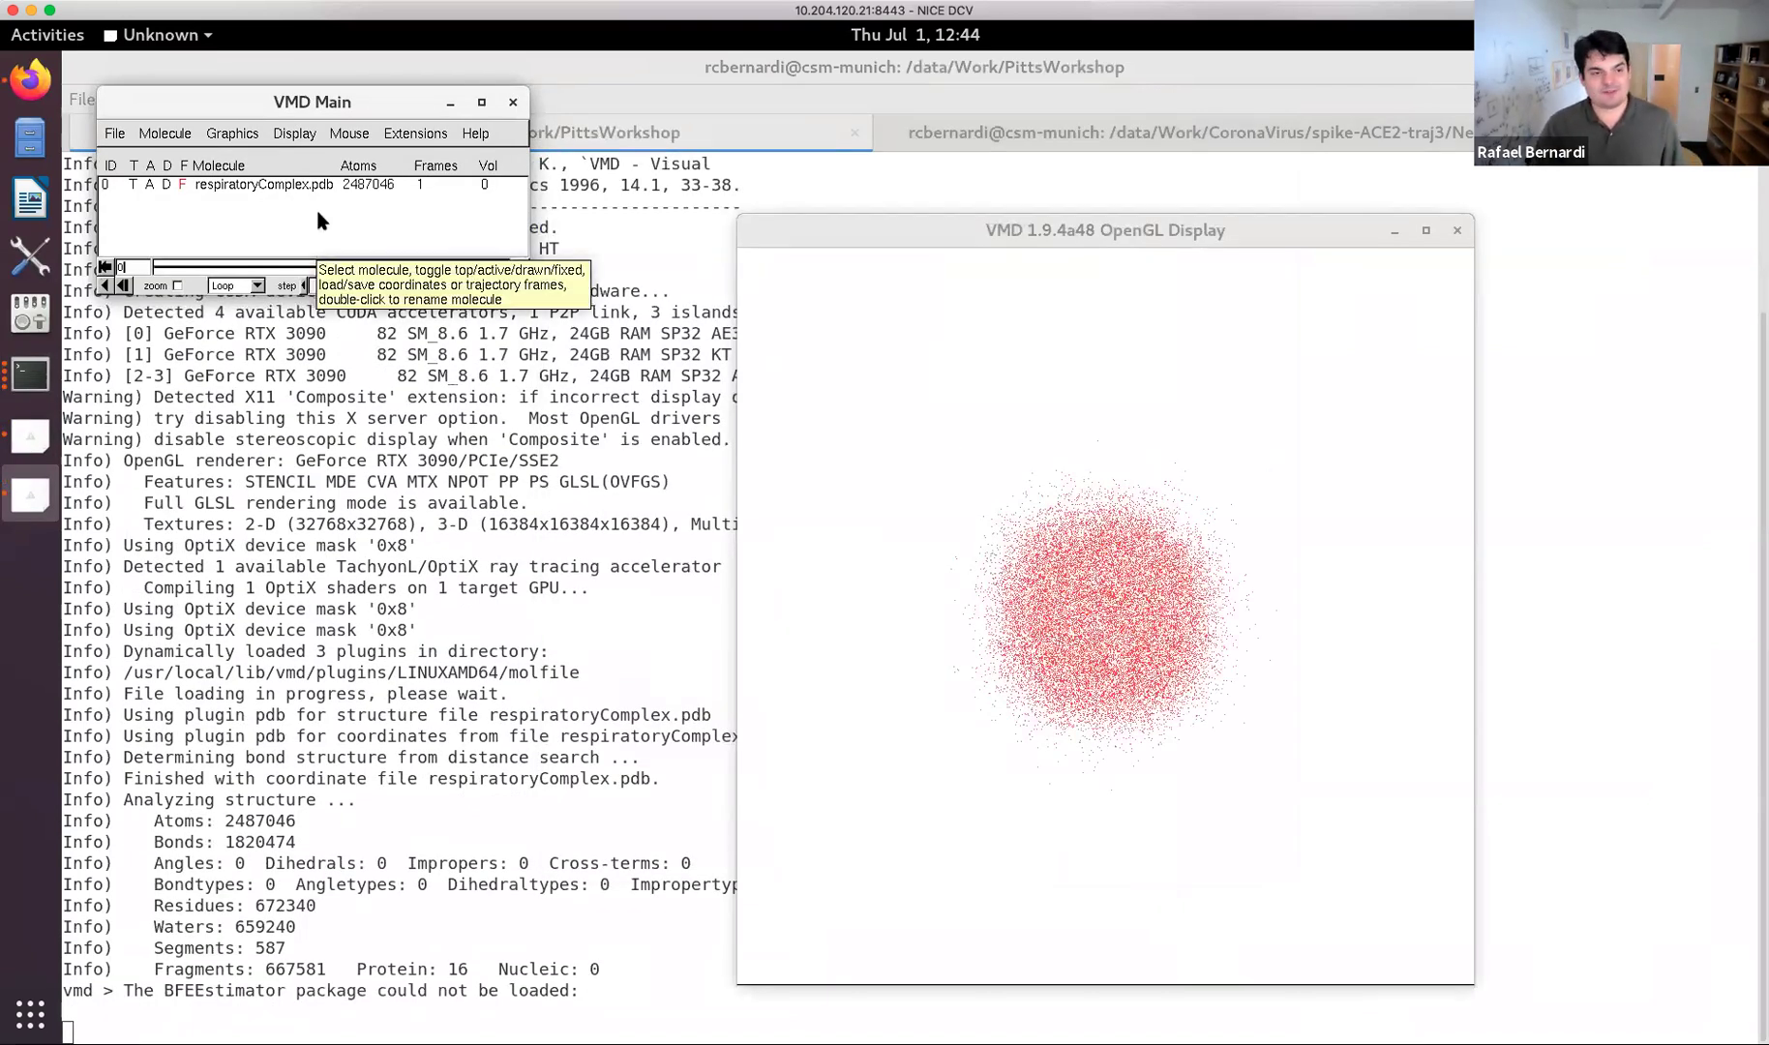
# Open the molecule's graphical representations, limit the existing representation to the atom selection protein, and reset the view.
pyautogui.moveTo(1063, 565); pyautogui.dragTo(1135, 616)
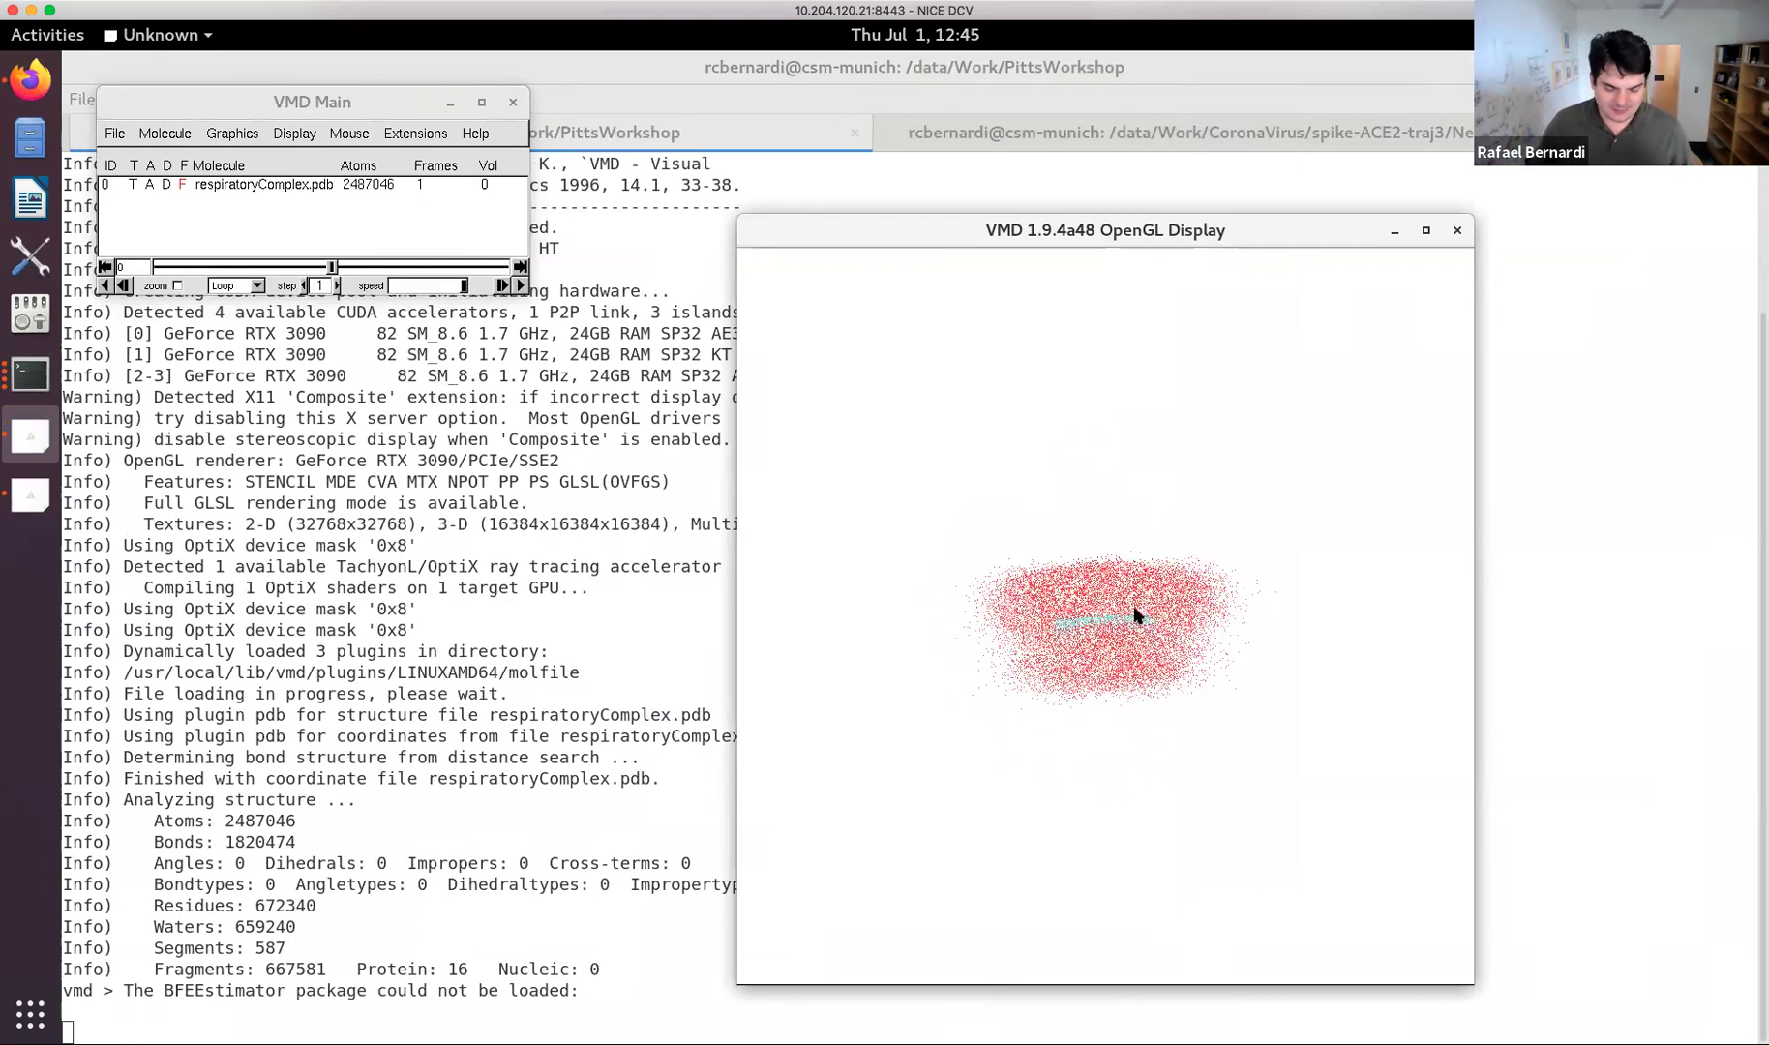
pyautogui.moveTo(1147, 611); pyautogui.dragTo(928, 477)
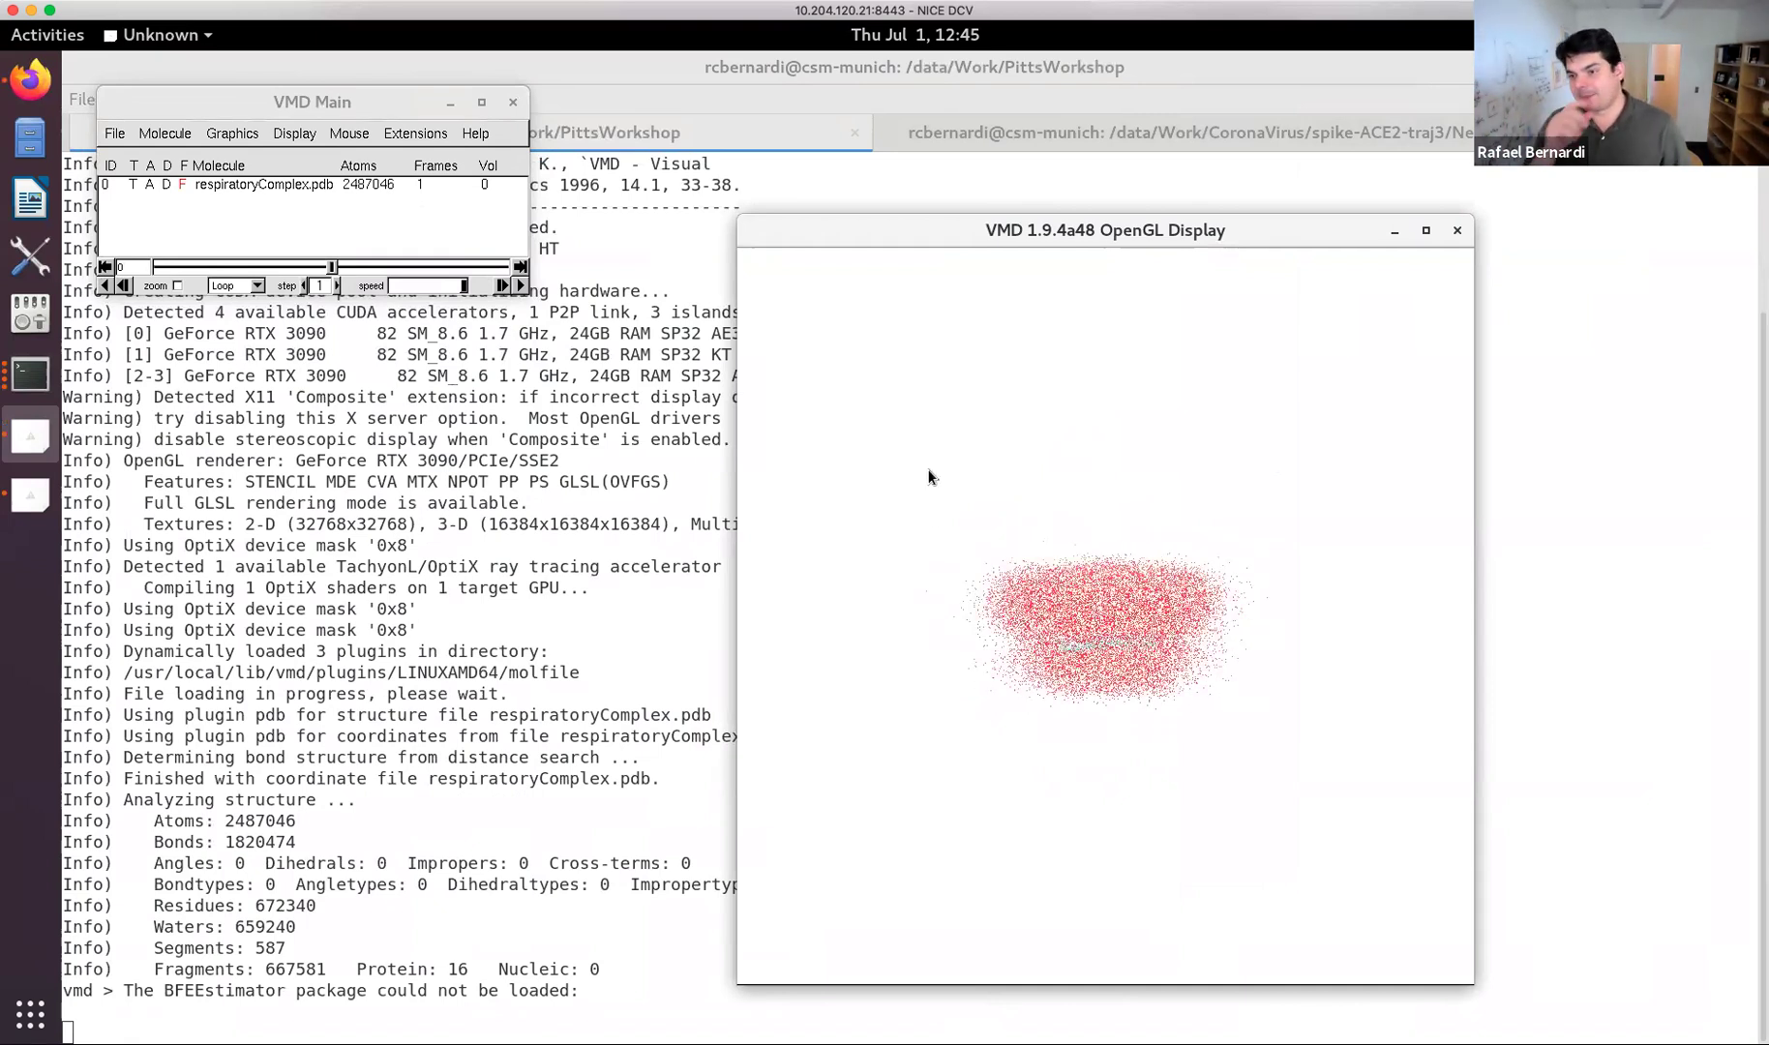
pyautogui.click(233, 136)
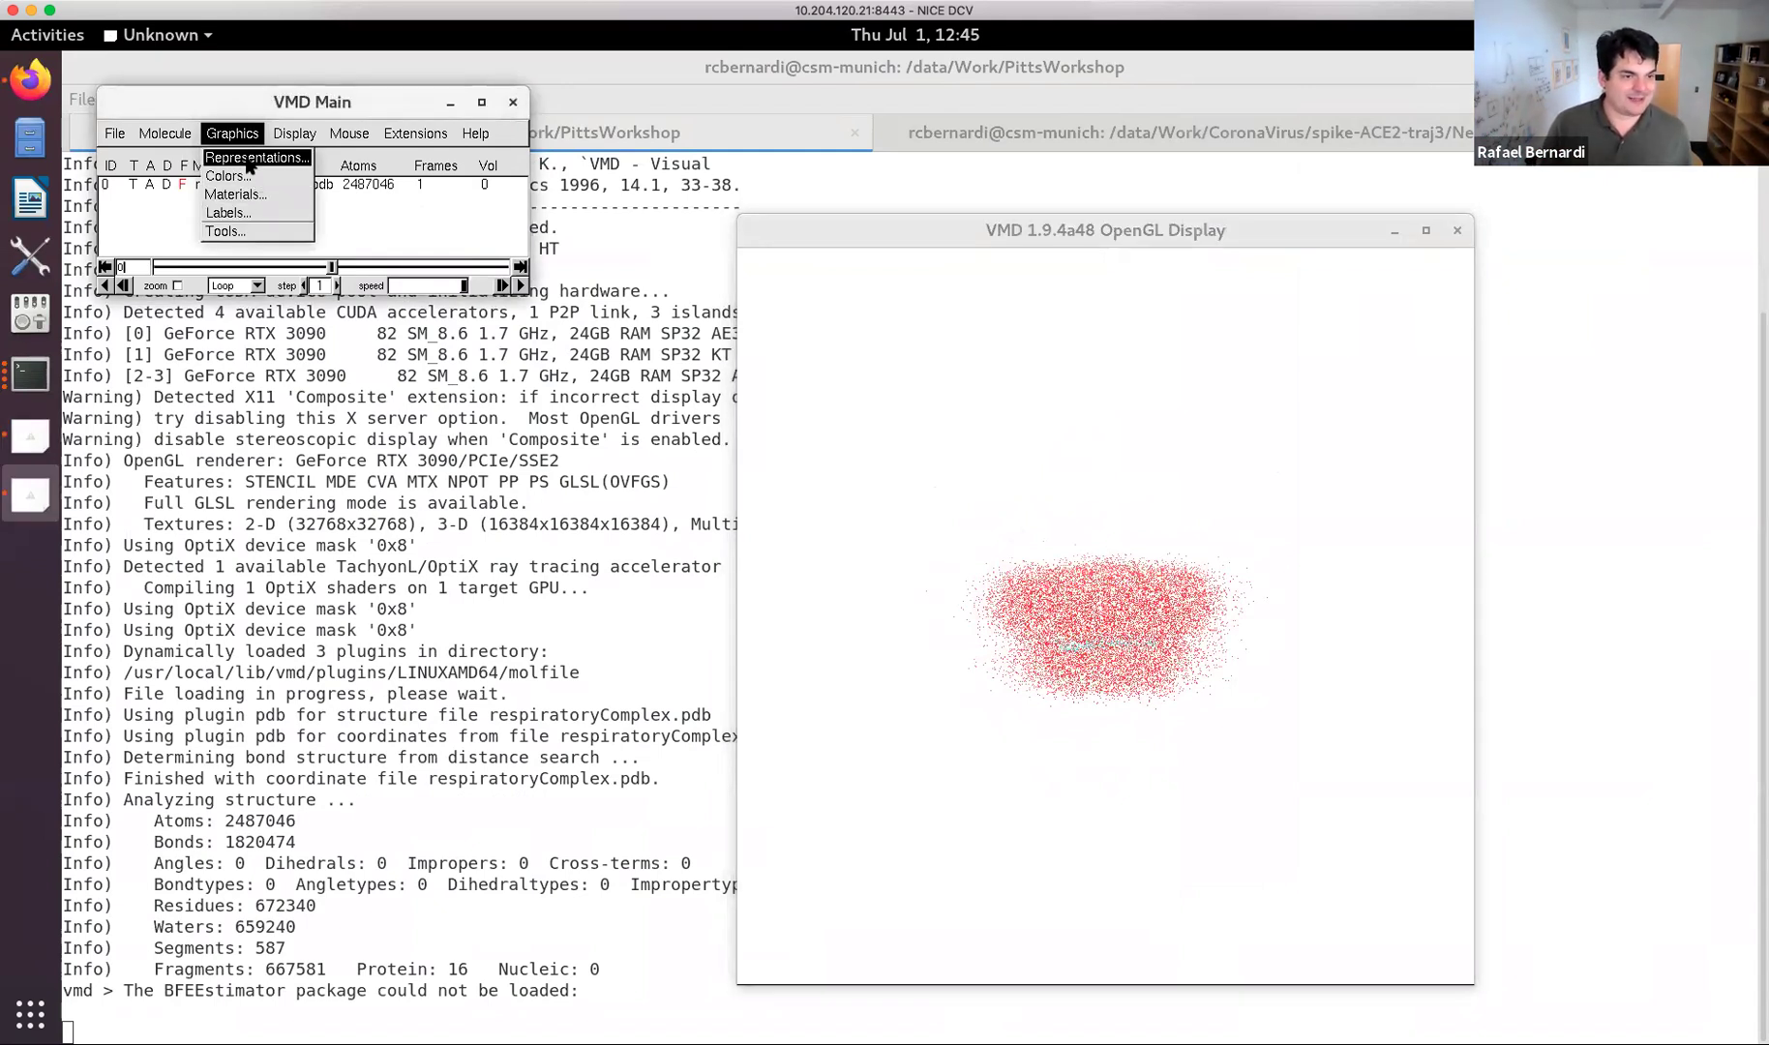
pyautogui.click(250, 156)
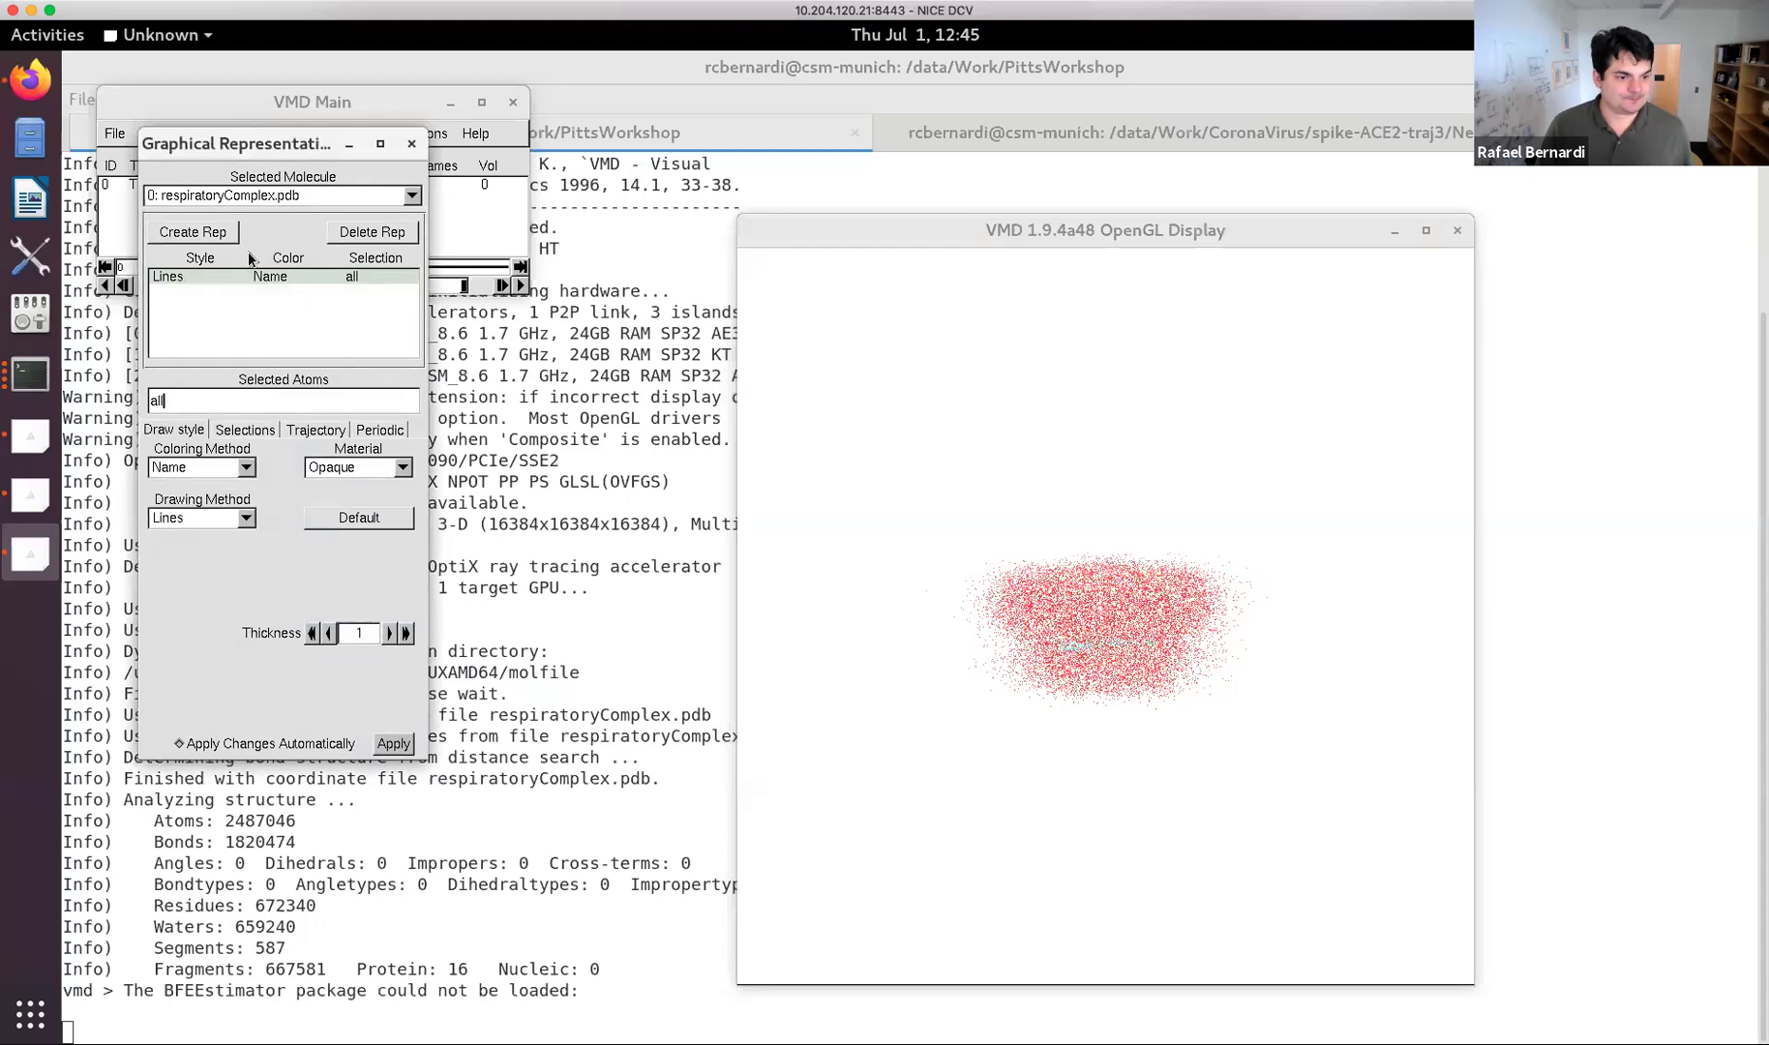
pyautogui.moveTo(248, 144); pyautogui.dragTo(411, 414)
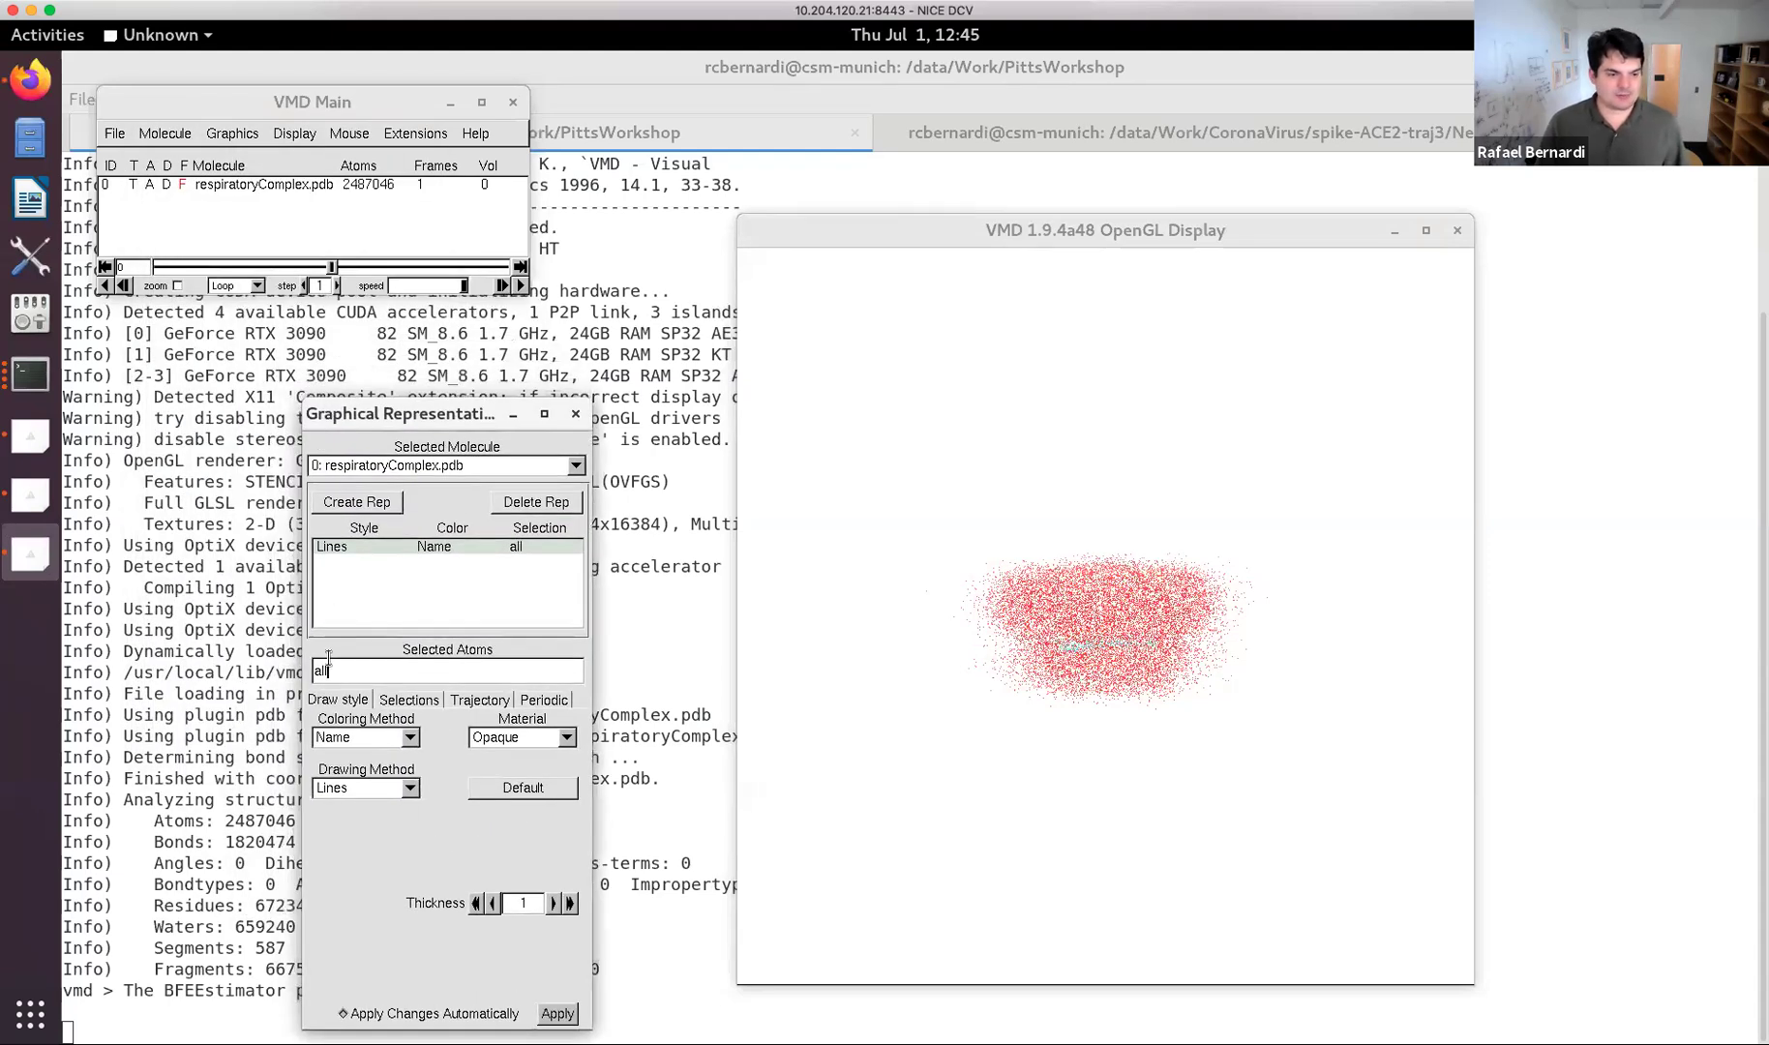
pyautogui.write('protein')
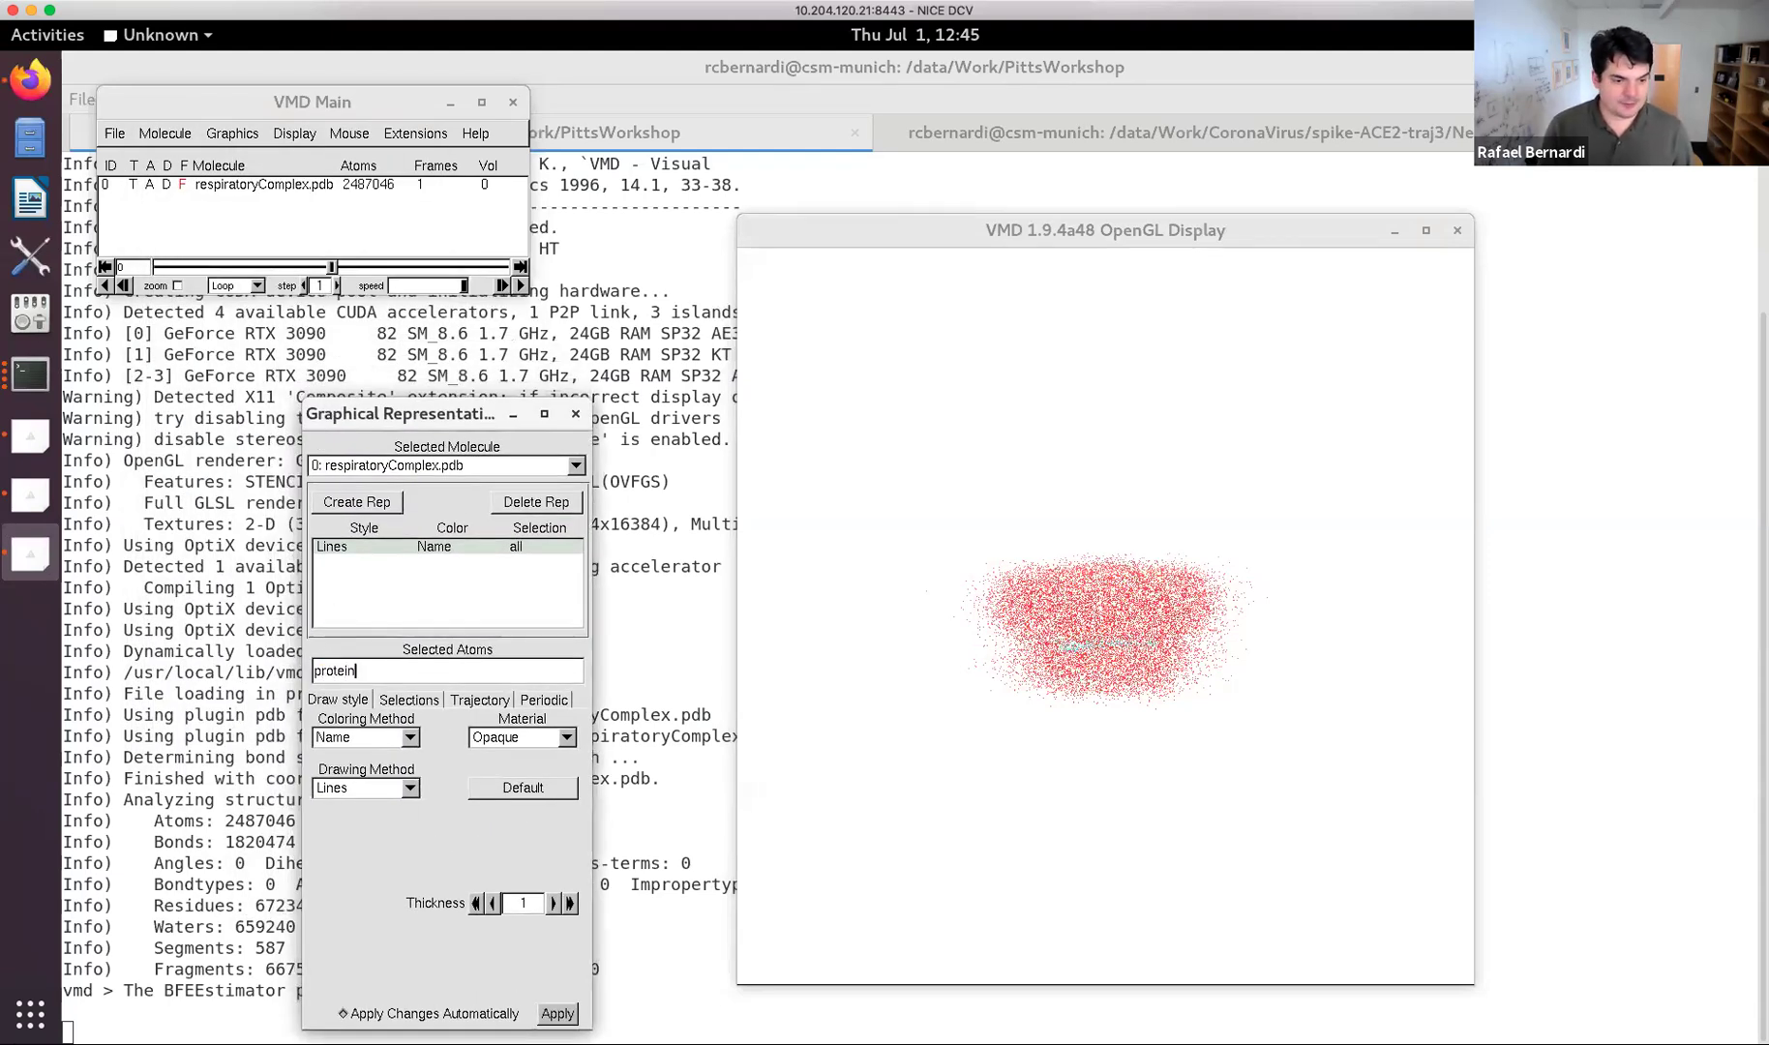
pyautogui.press('Return')
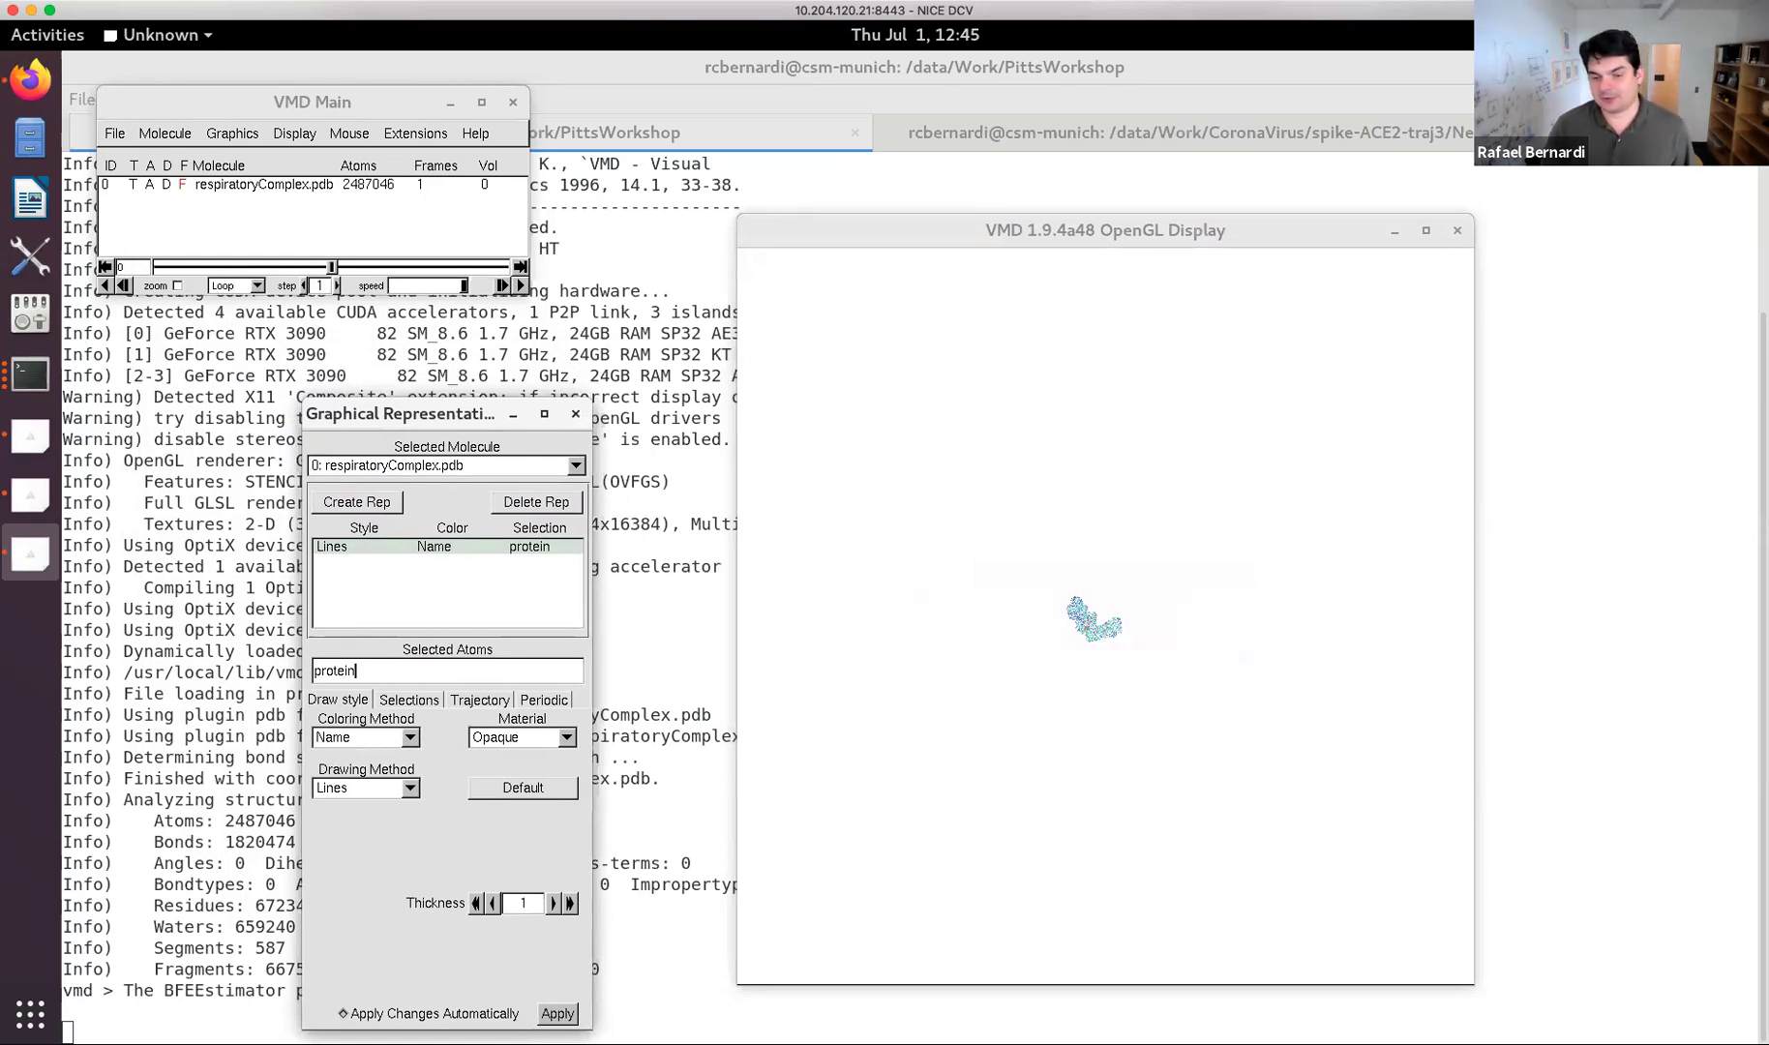
pyautogui.click(1013, 779)
pyautogui.press('=')
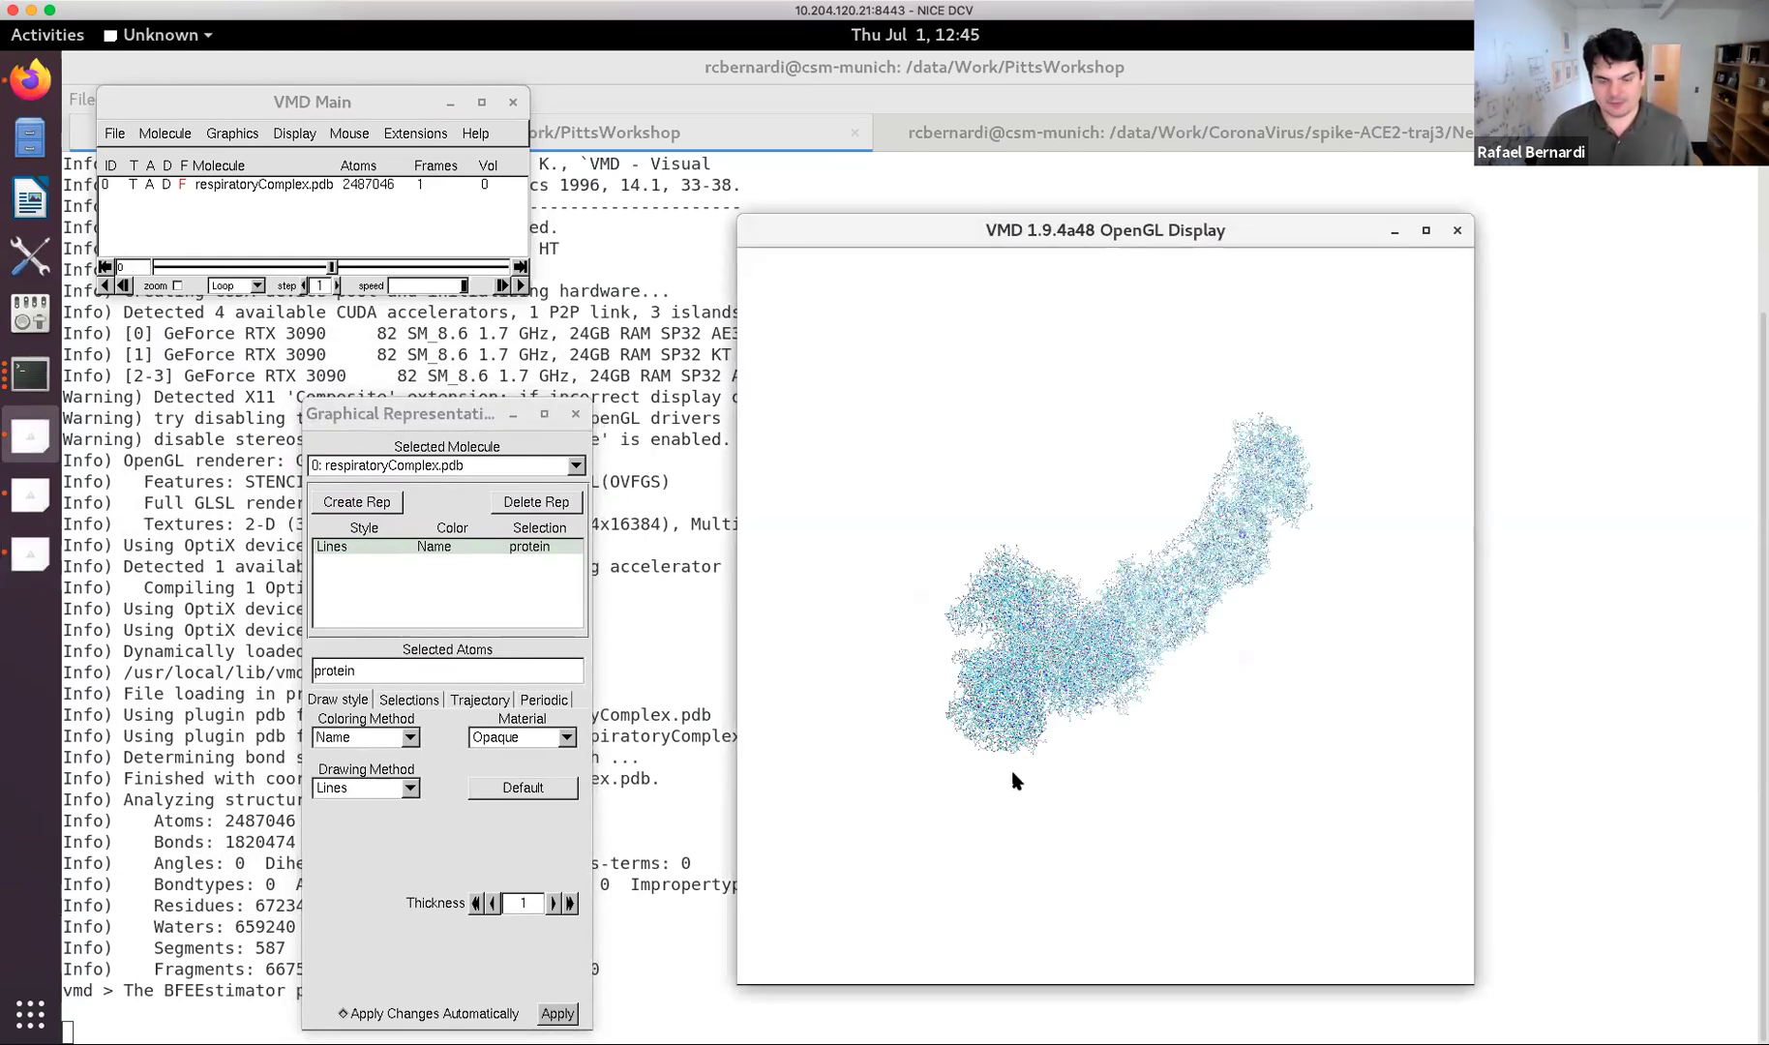
# Create a second representation of the molecule with the atom selection lipid.
pyautogui.moveTo(1054, 734); pyautogui.dragTo(953, 689)
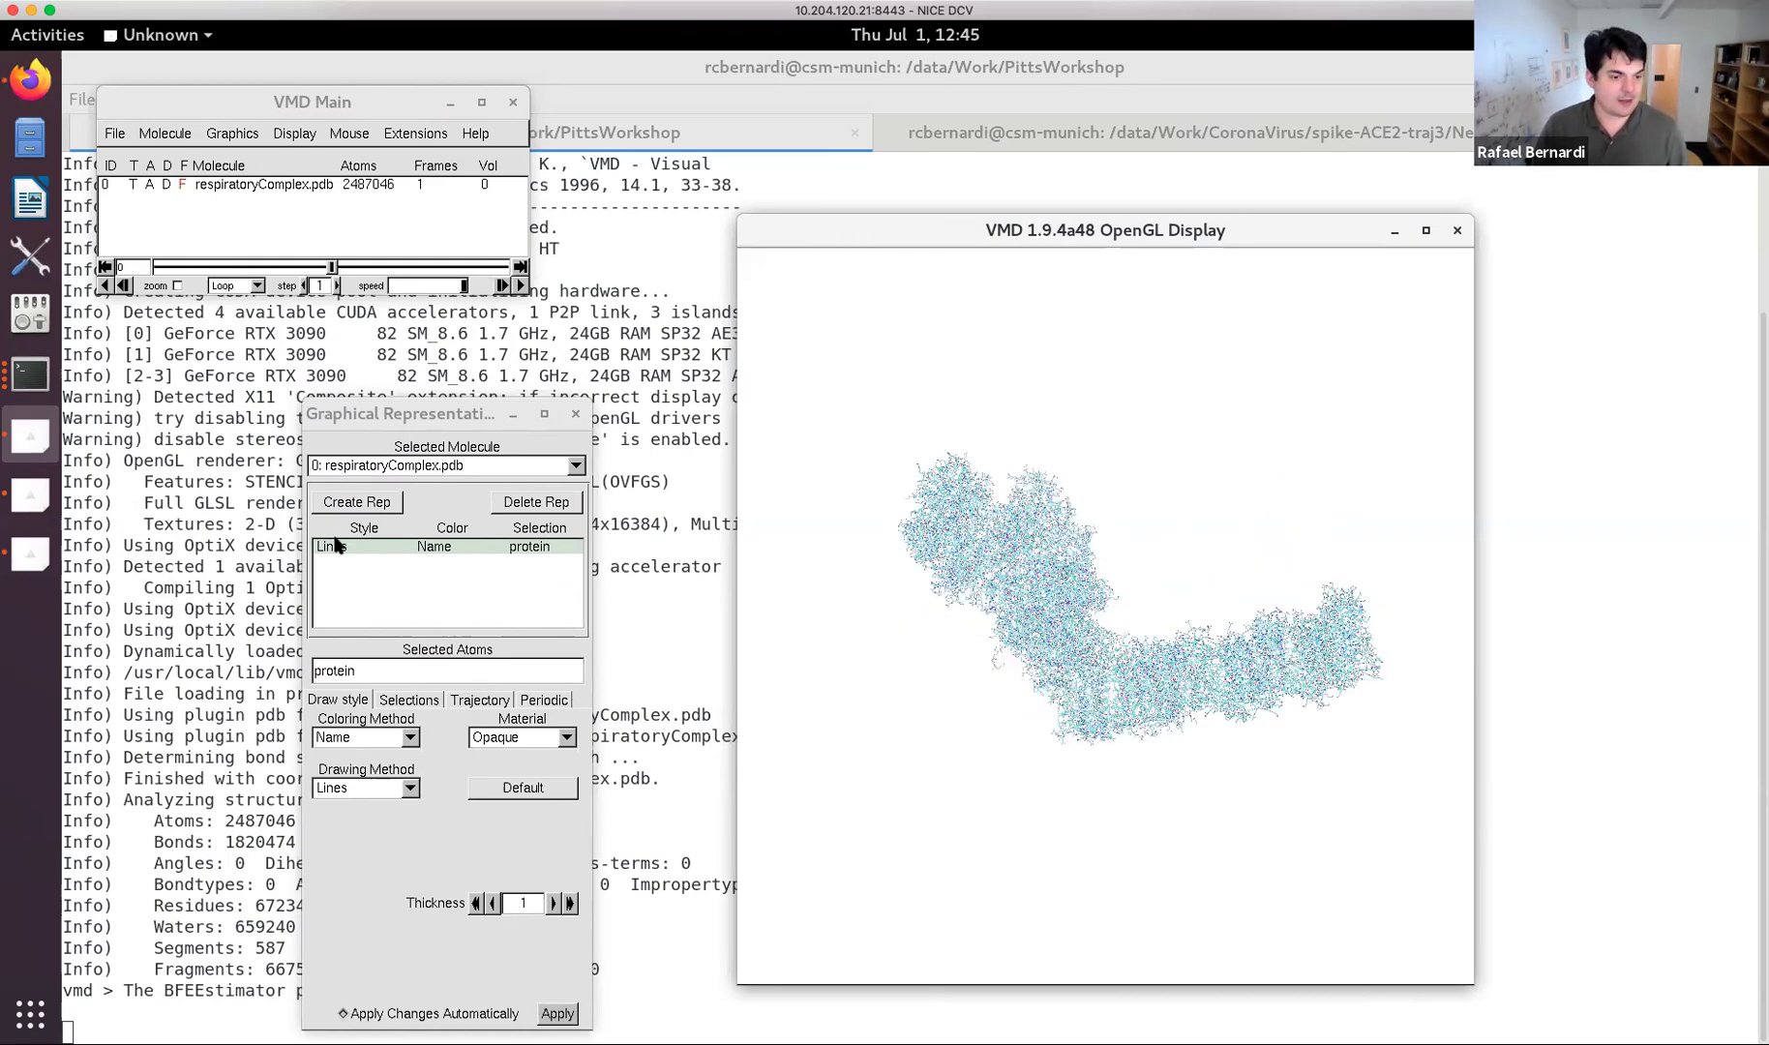
pyautogui.click(356, 501)
pyautogui.doubleClick(346, 671)
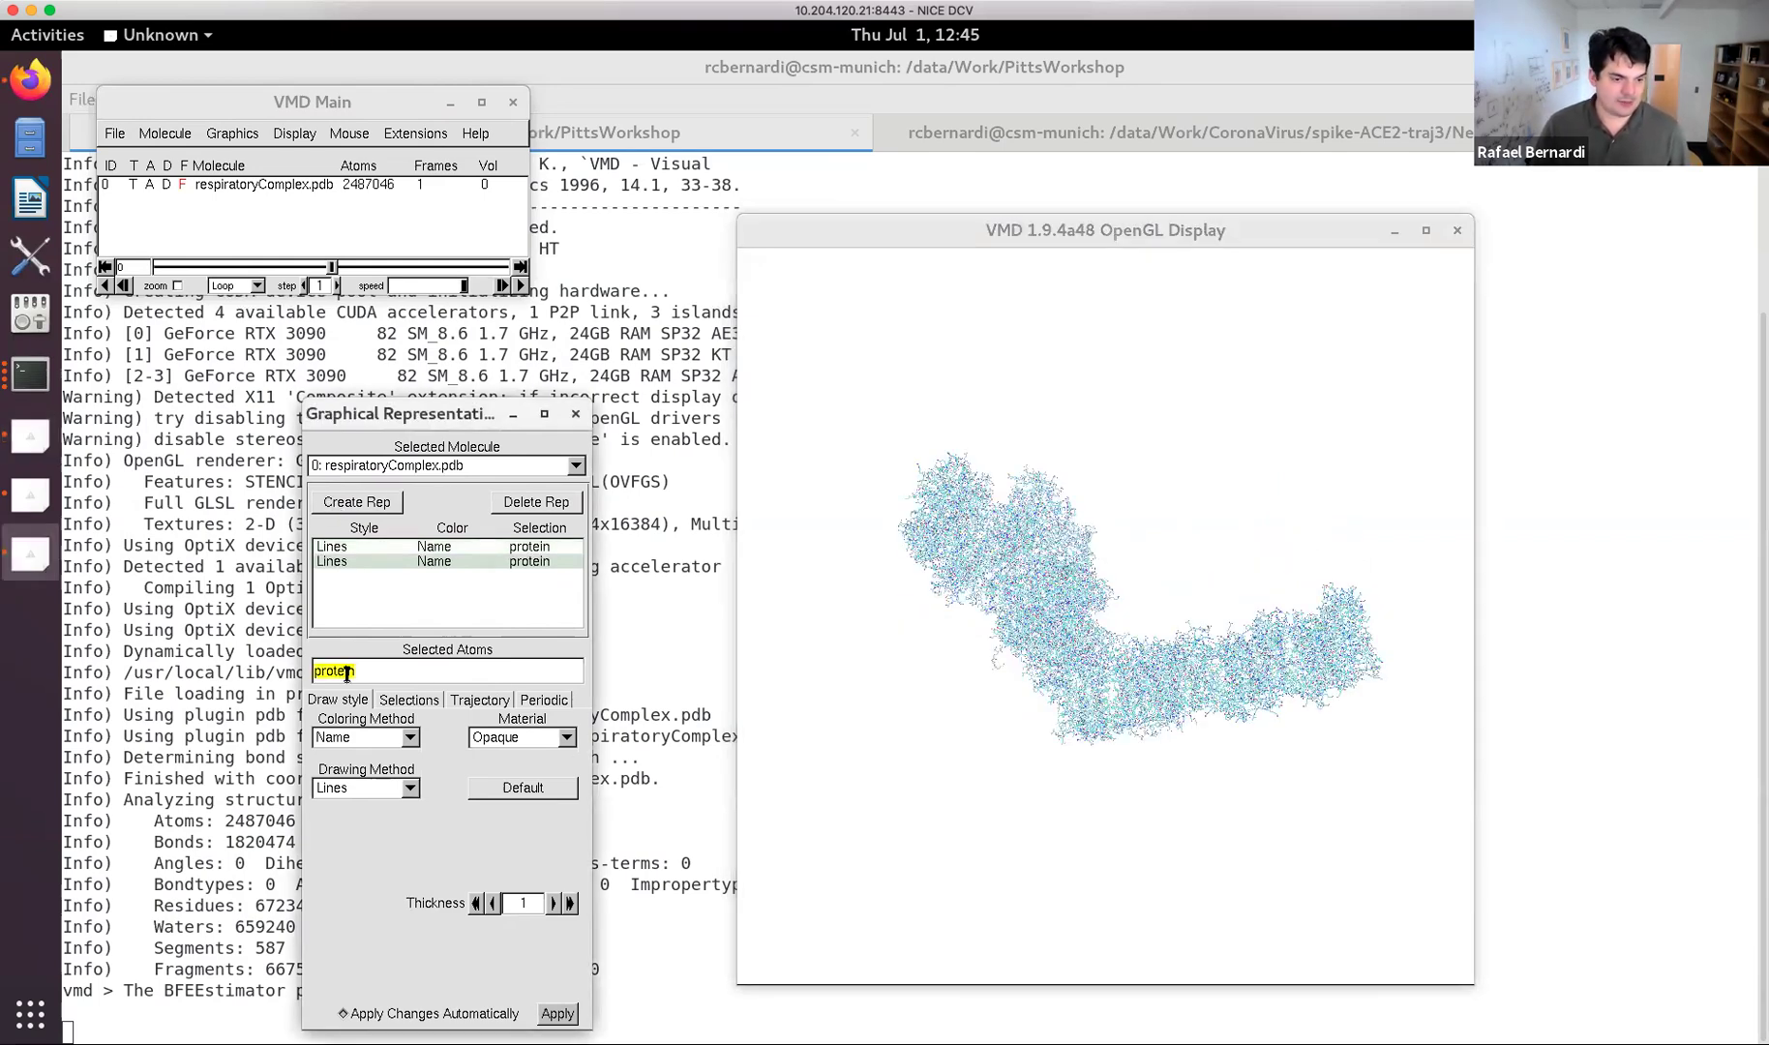
pyautogui.write('lipid')
pyautogui.press('Return')
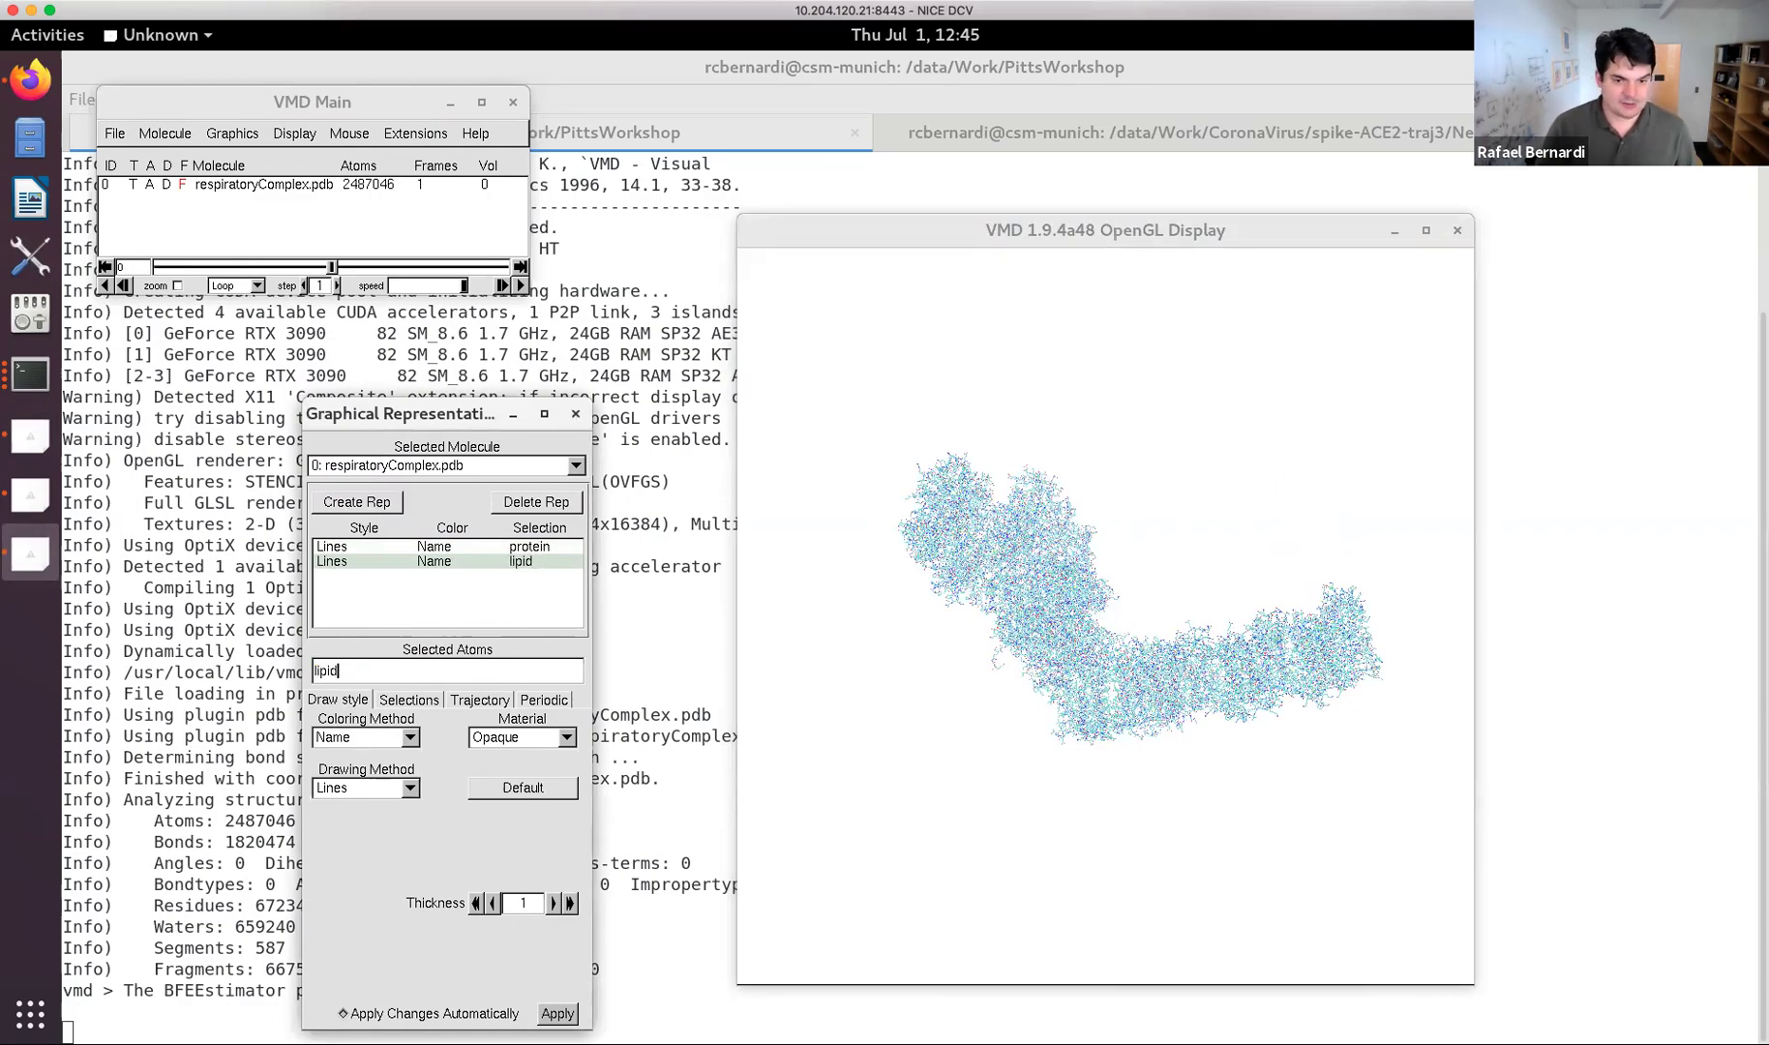
pyautogui.moveTo(1162, 755); pyautogui.dragTo(1130, 728)
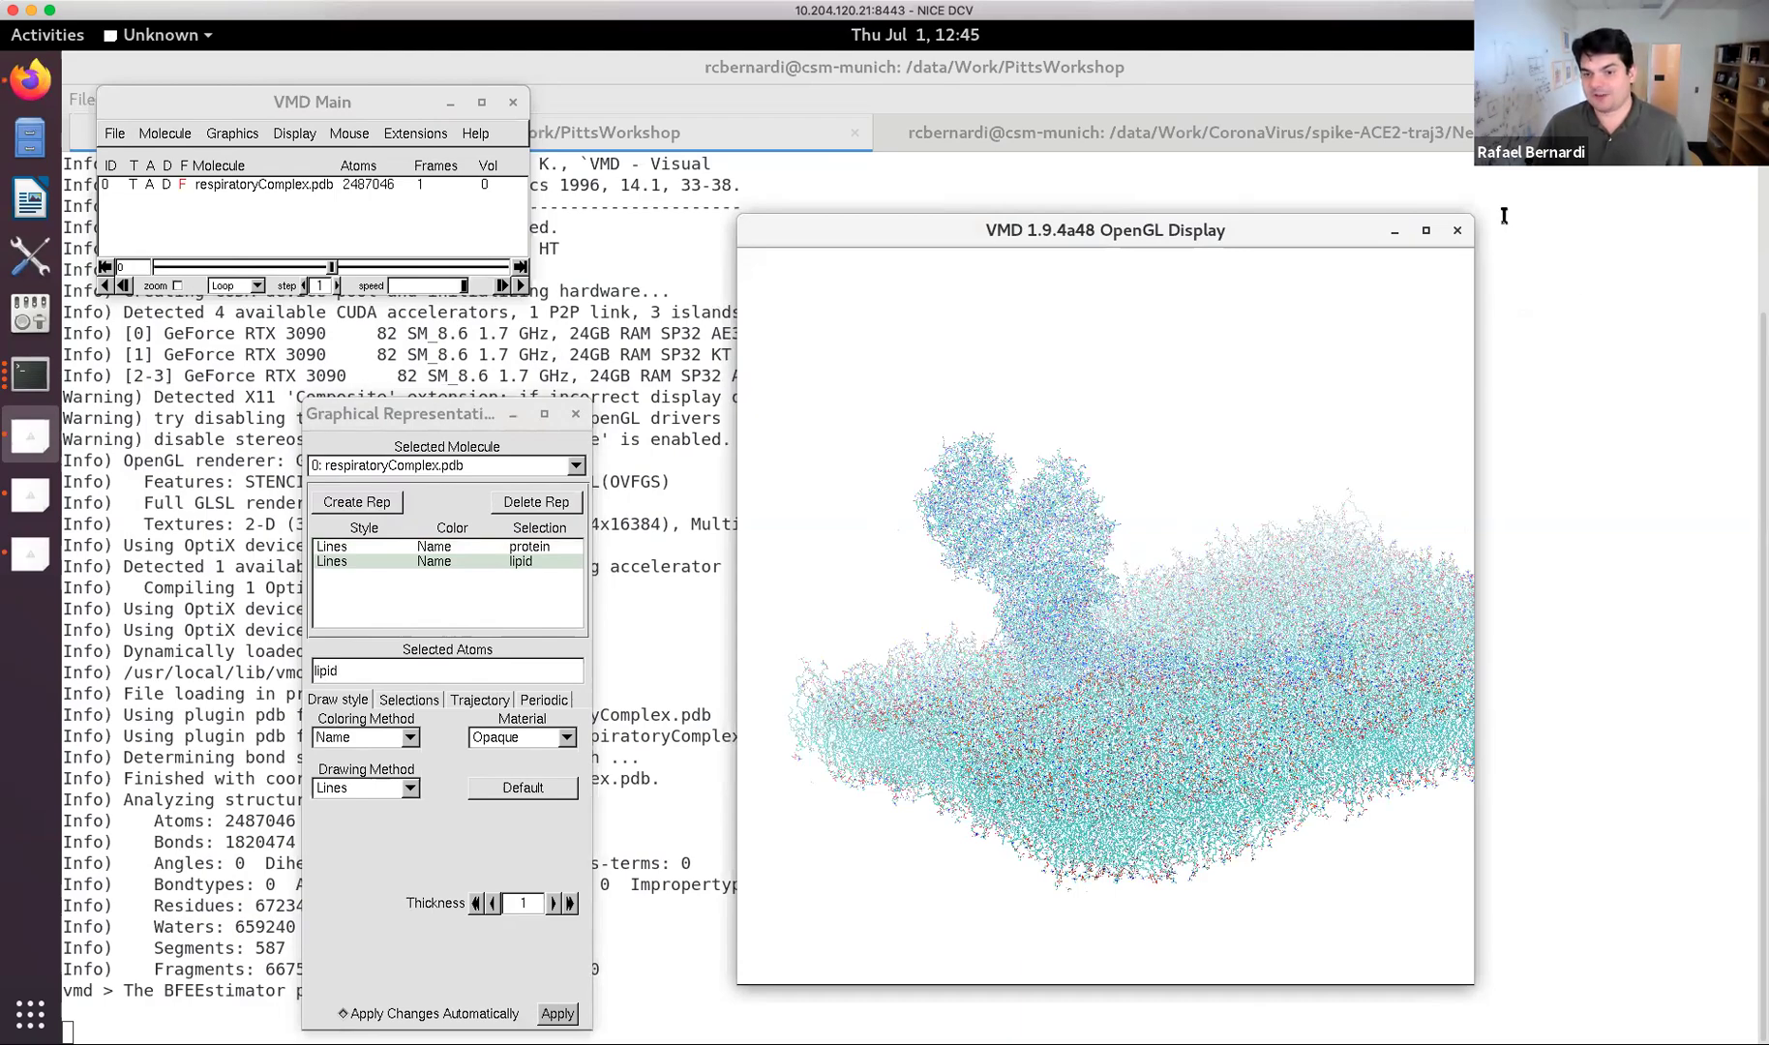
# Enlarge the OpenGL display window and set the lipid representation's drawing method to QuickSurf.
pyautogui.moveTo(1463, 214); pyautogui.dragTo(1654, 133)
pyautogui.moveTo(1291, 610)
pyautogui.mouseDown()
pyautogui.moveTo(1319, 584)
pyautogui.moveTo(1387, 661)
pyautogui.moveTo(1349, 611)
pyautogui.moveTo(1321, 623)
pyautogui.mouseUp()
pyautogui.press('r')
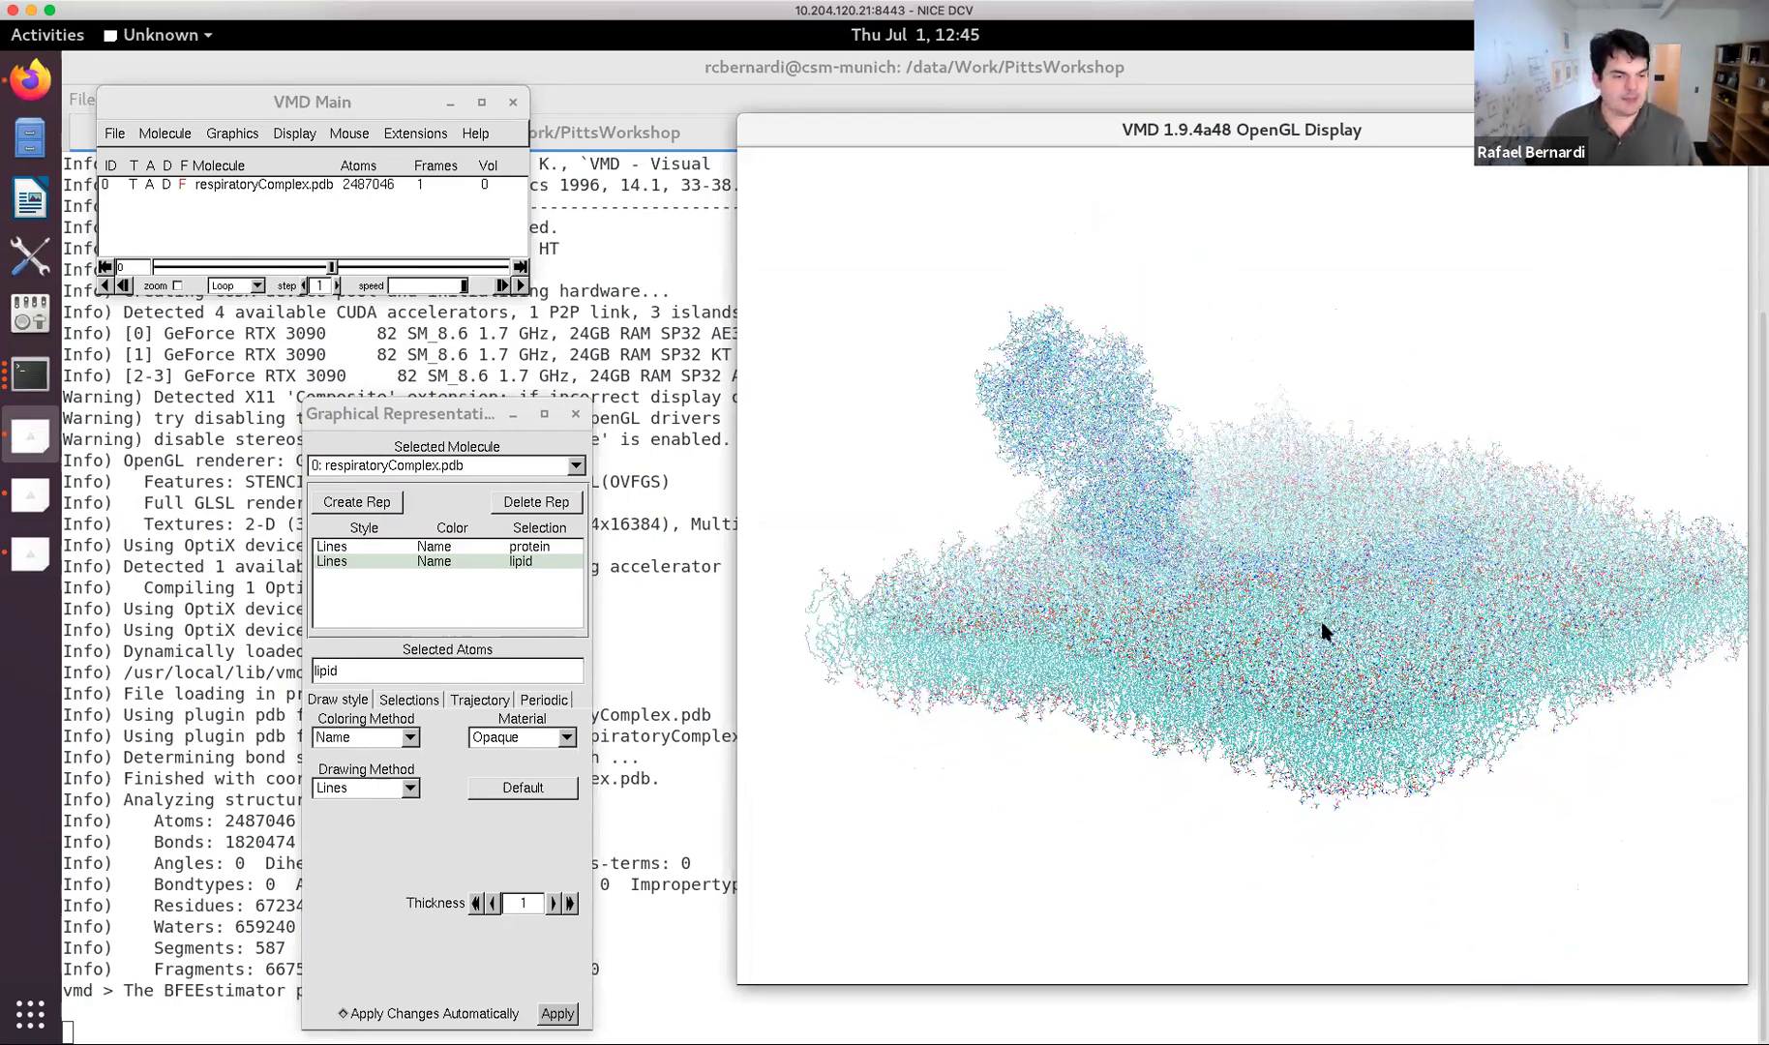
pyautogui.click(411, 788)
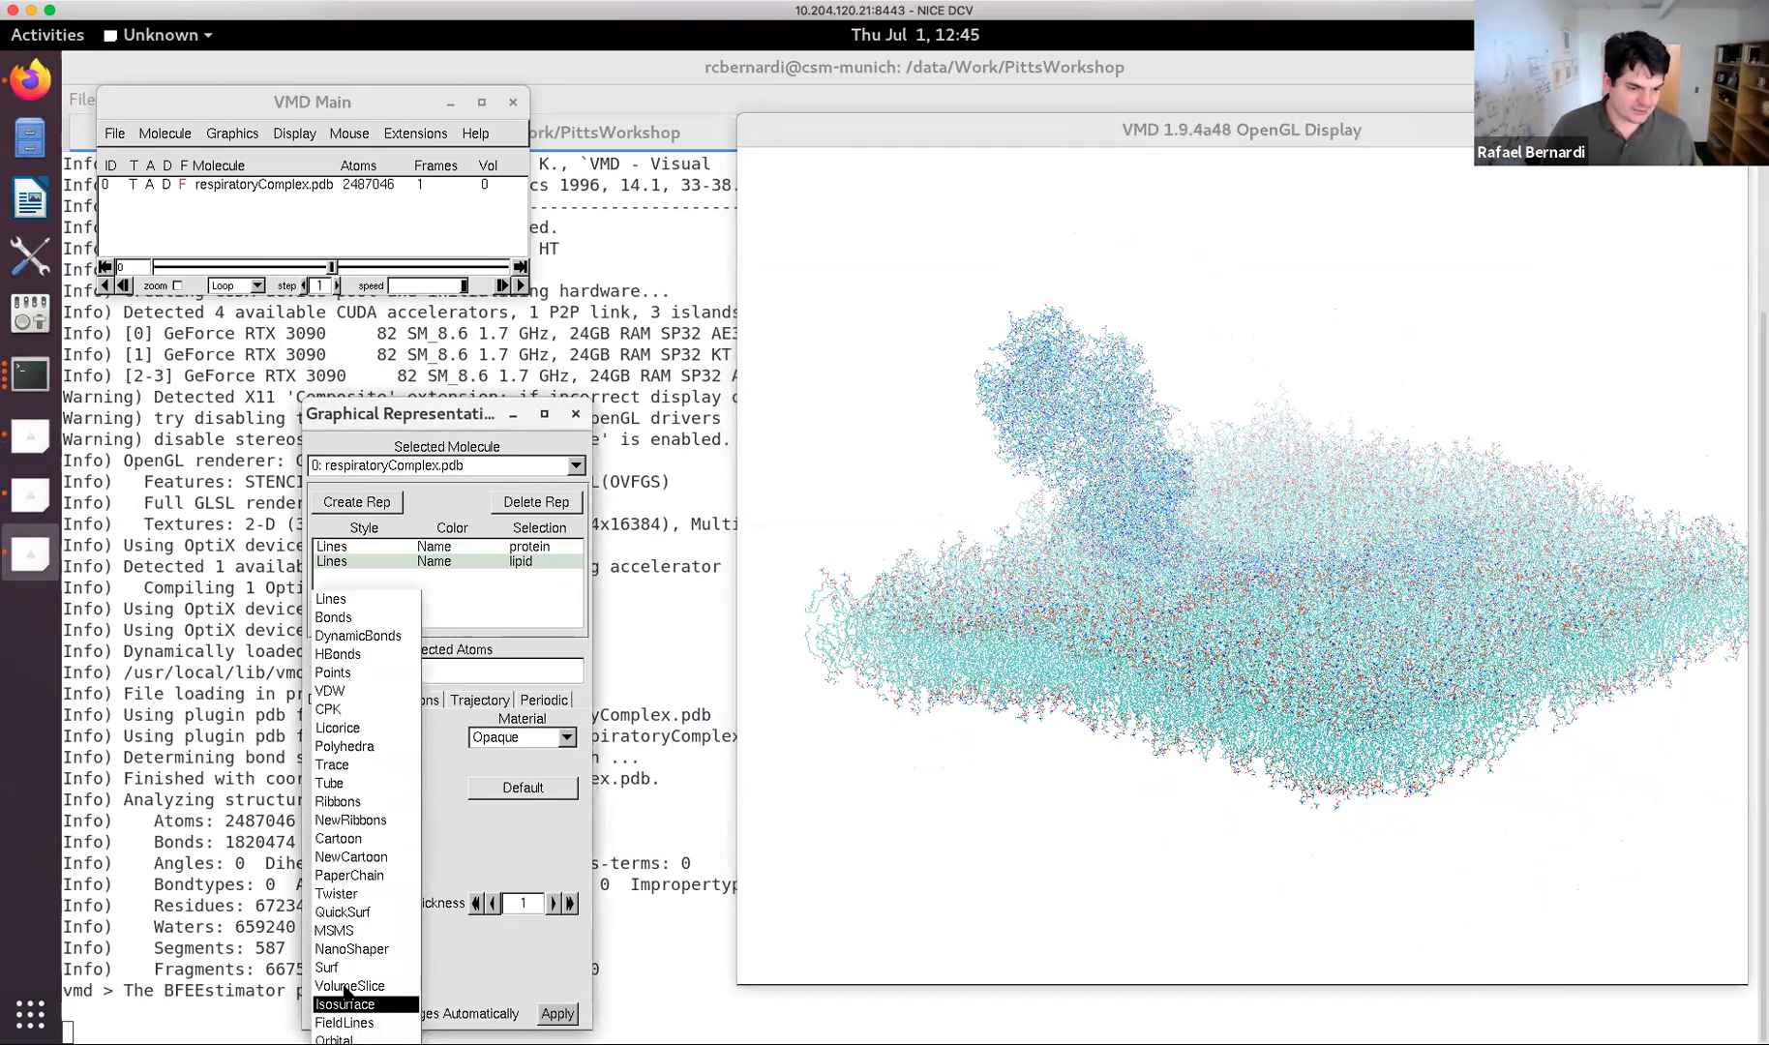
pyautogui.click(341, 912)
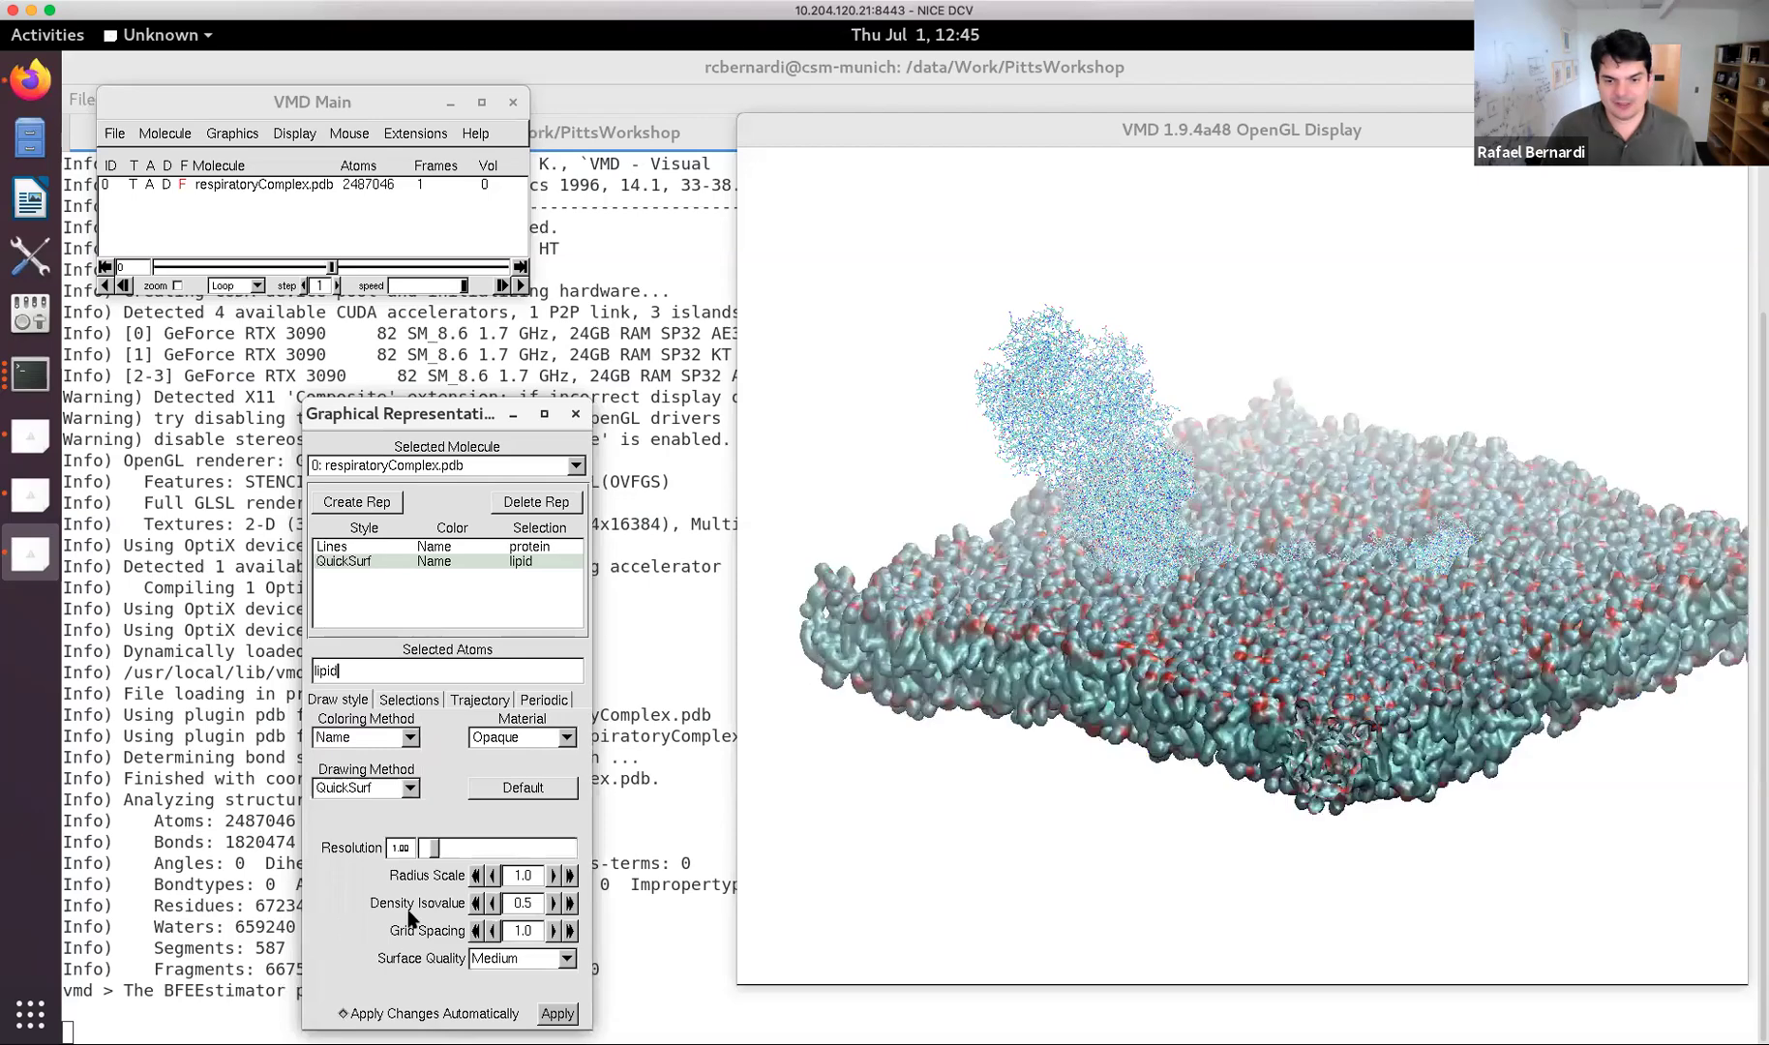
# Set the protein representation's drawing method to NewCartoon.
pyautogui.click(411, 547)
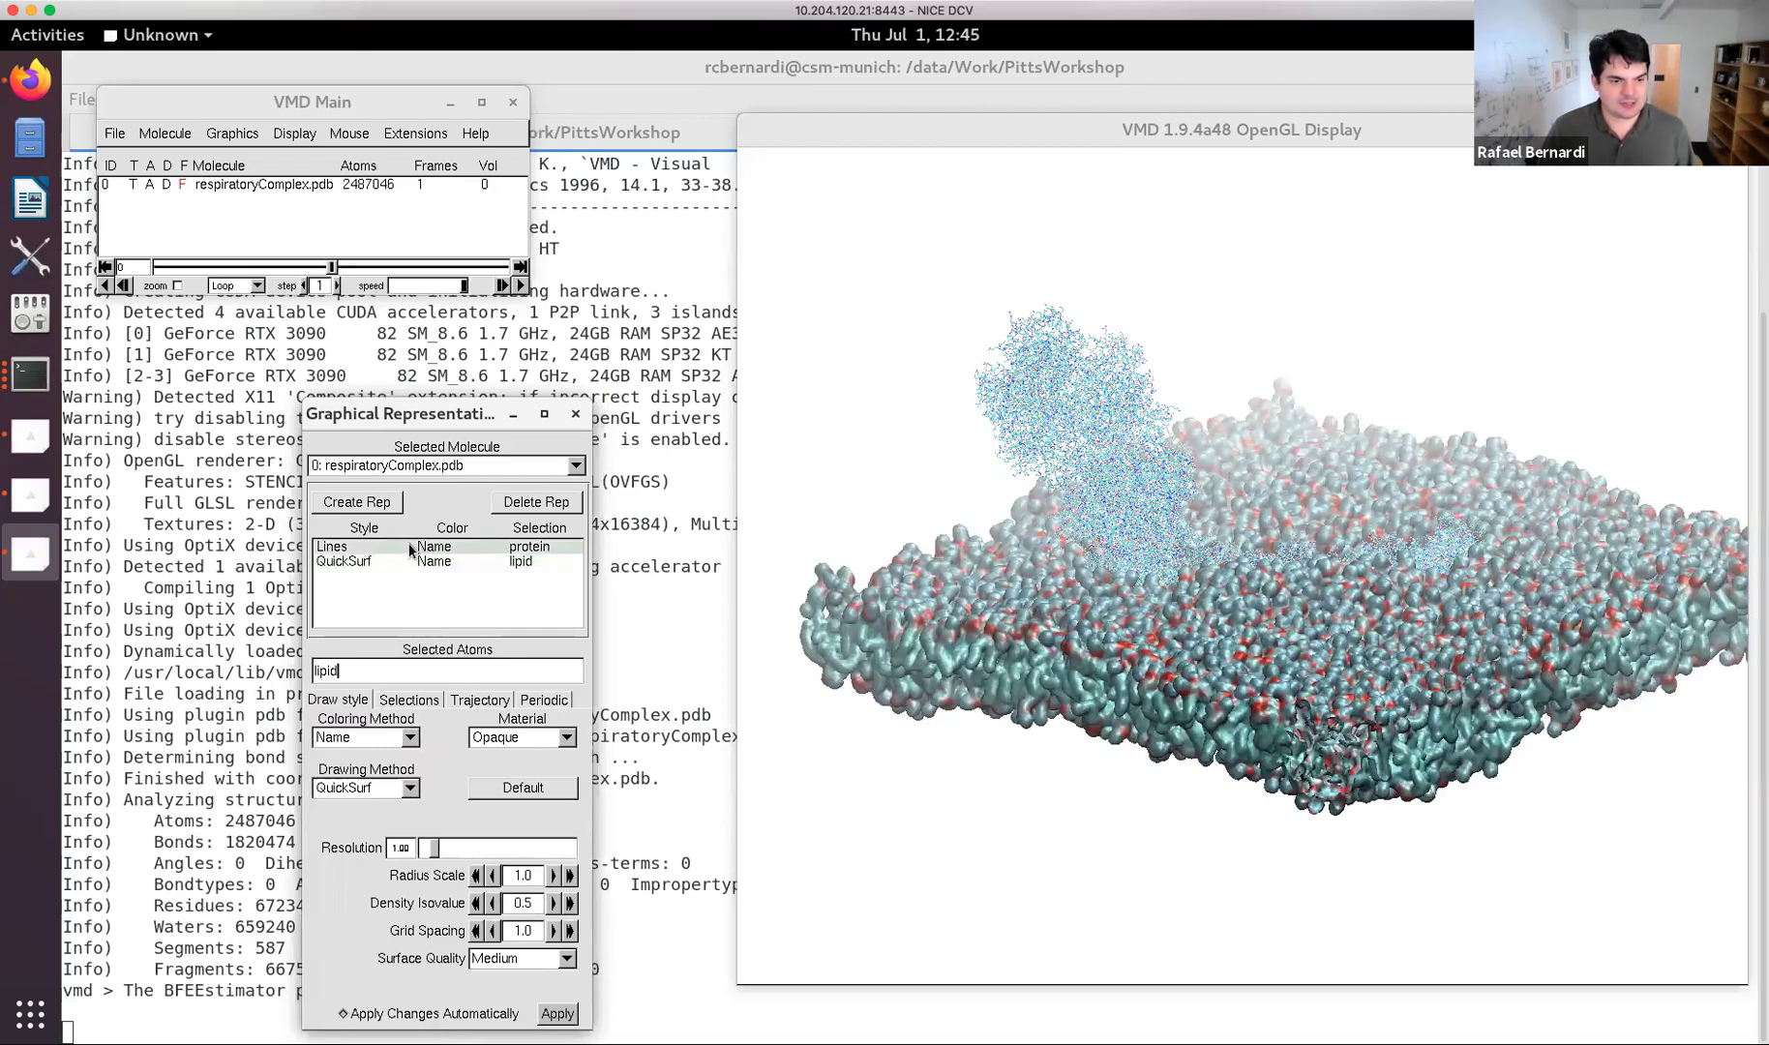
pyautogui.click(396, 787)
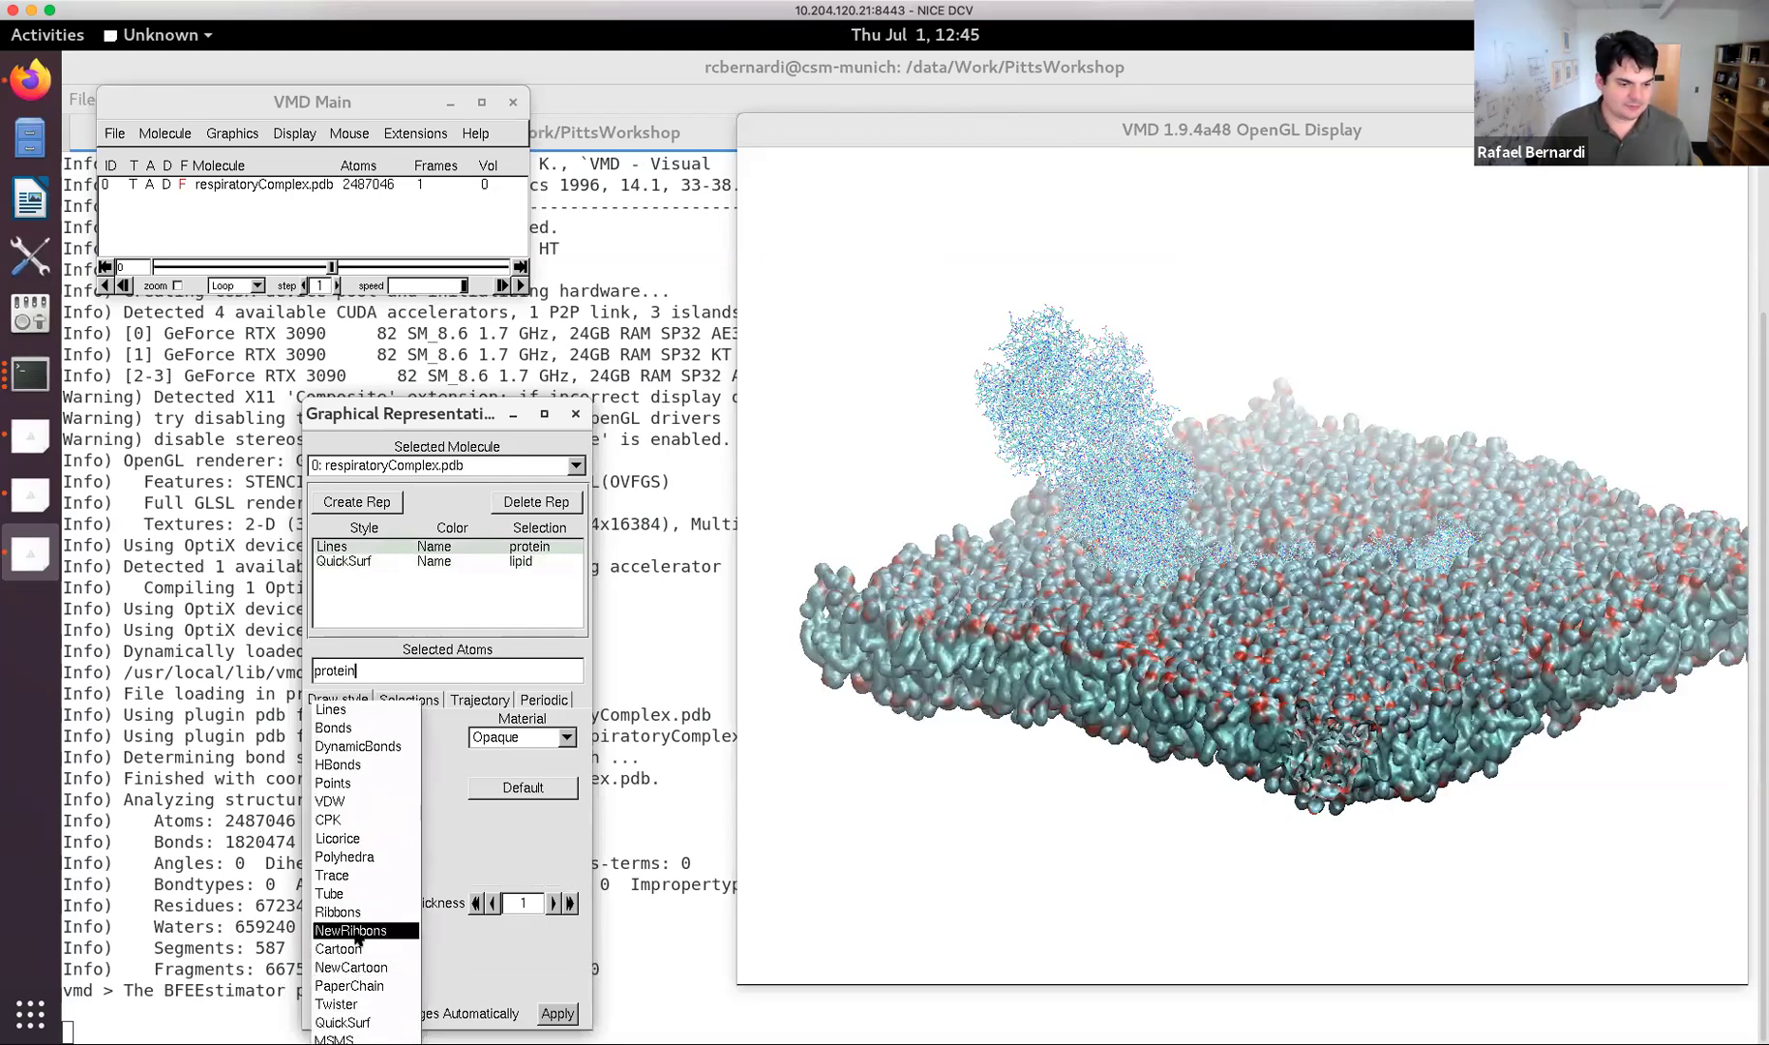
pyautogui.click(354, 971)
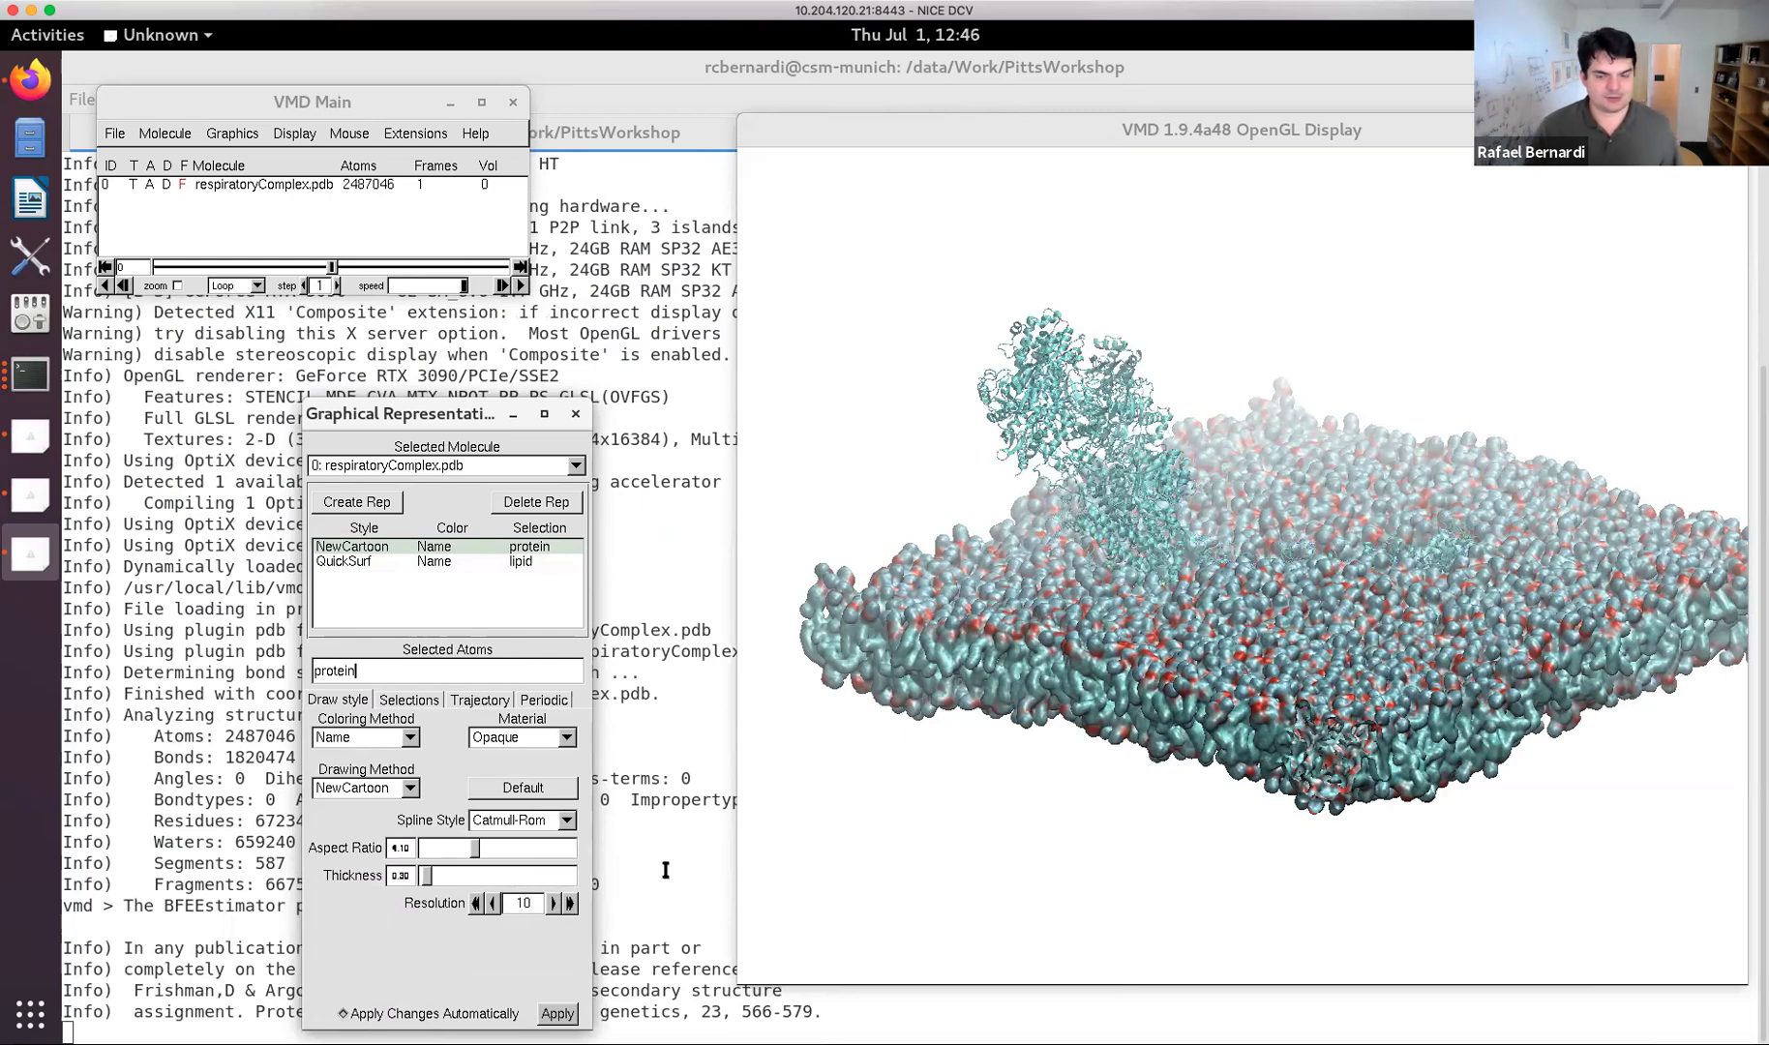
# Set the near clip distance to 0.01 in the display settings, and move the settings window clear of the other windows.
pyautogui.moveTo(1419, 704)
pyautogui.mouseDown()
pyautogui.moveTo(1424, 633)
pyautogui.moveTo(1419, 678)
pyautogui.mouseUp()
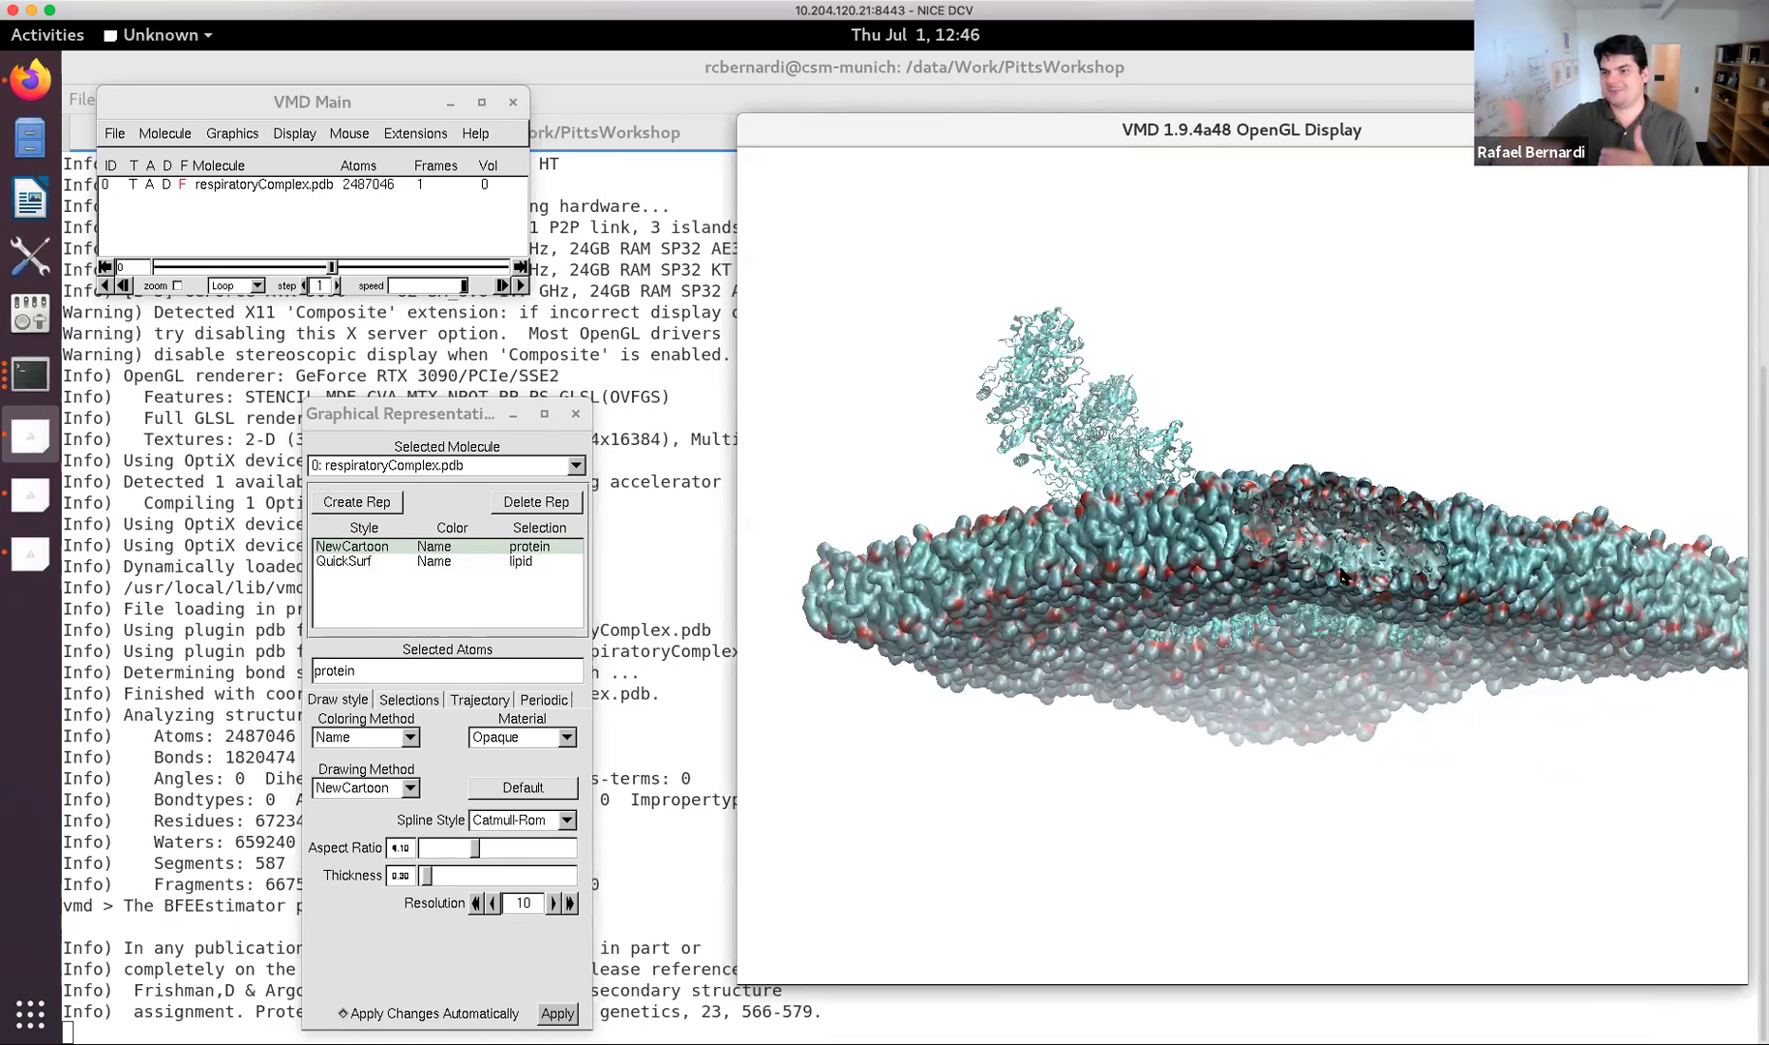
pyautogui.moveTo(1347, 629); pyautogui.dragTo(992, 556)
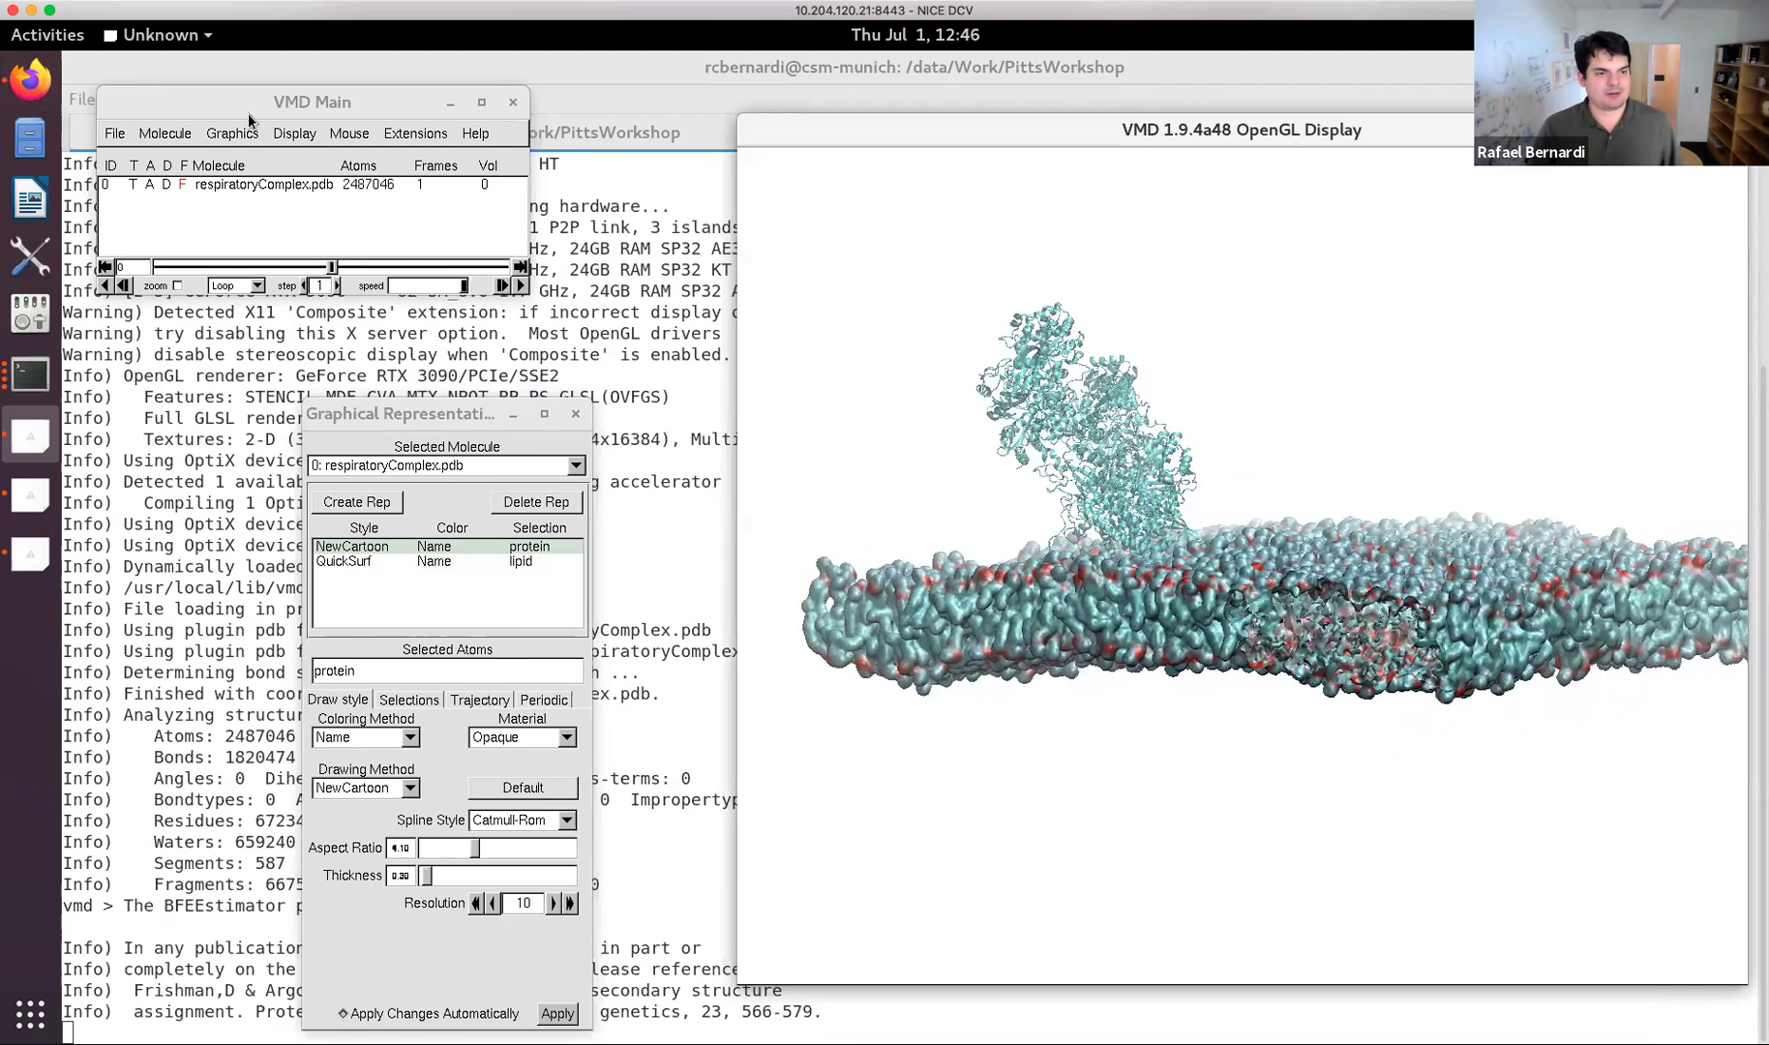
pyautogui.click(281, 134)
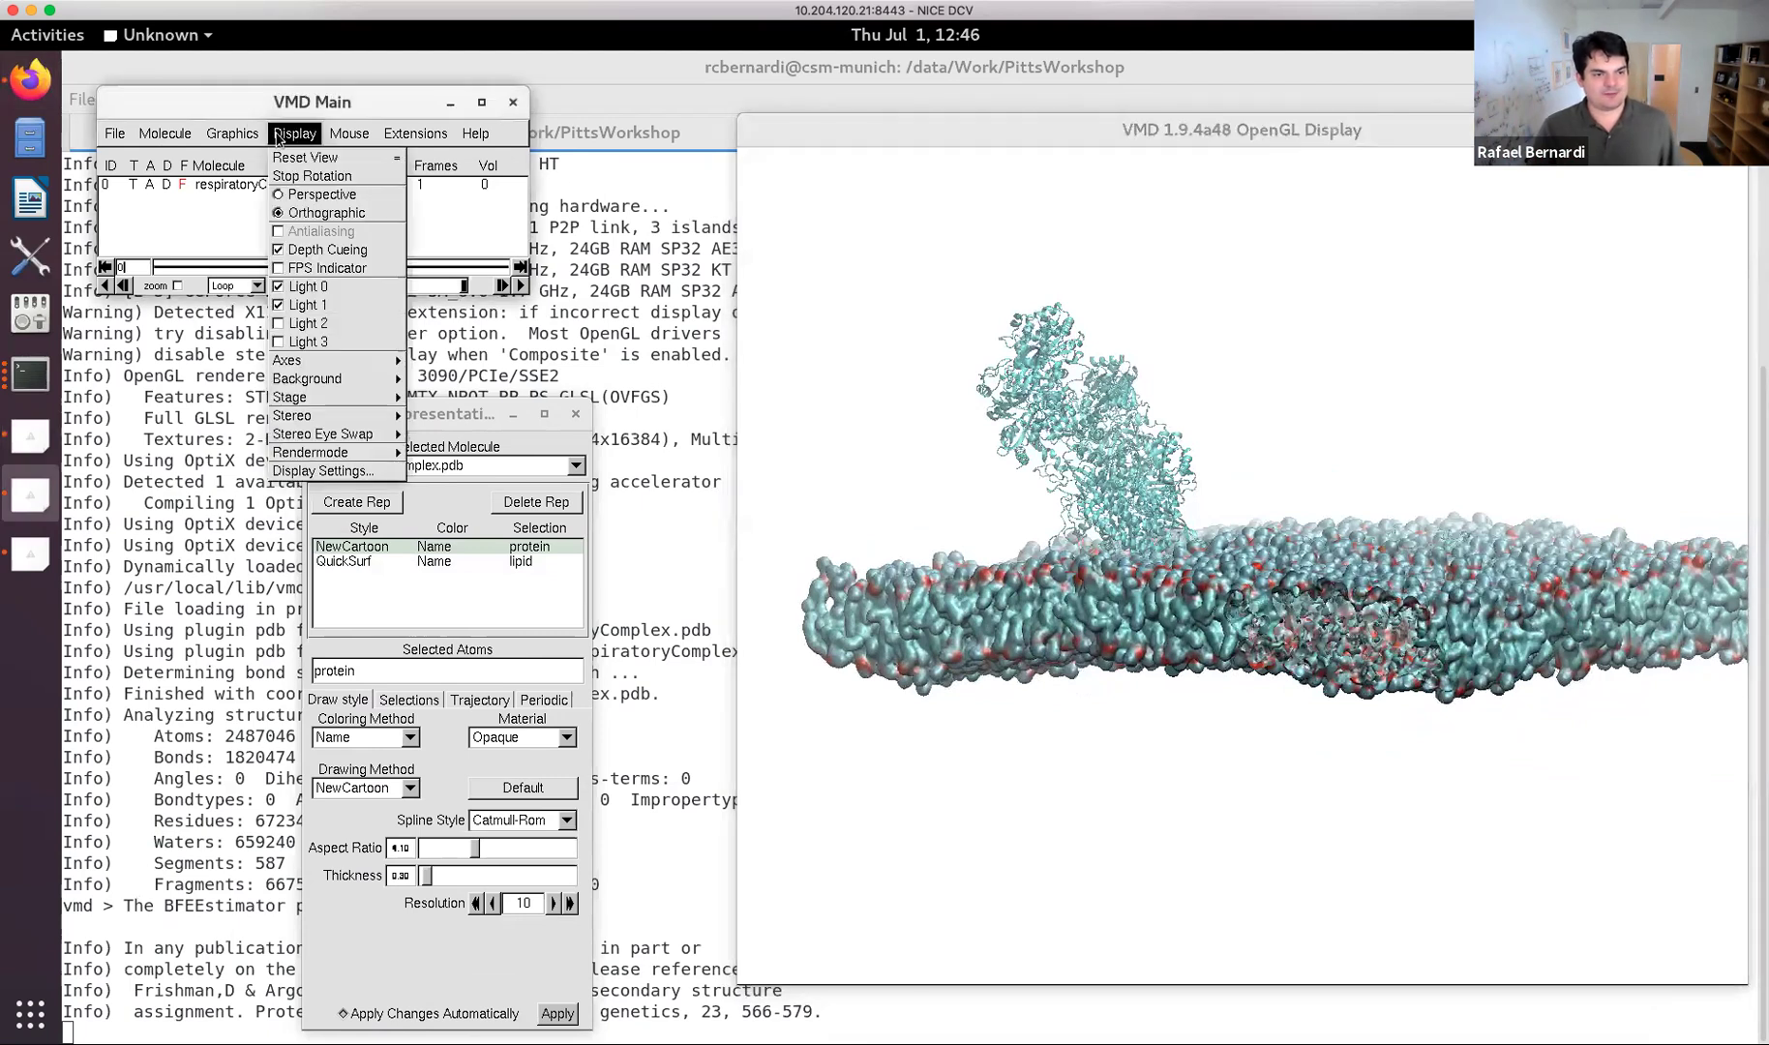
pyautogui.click(329, 471)
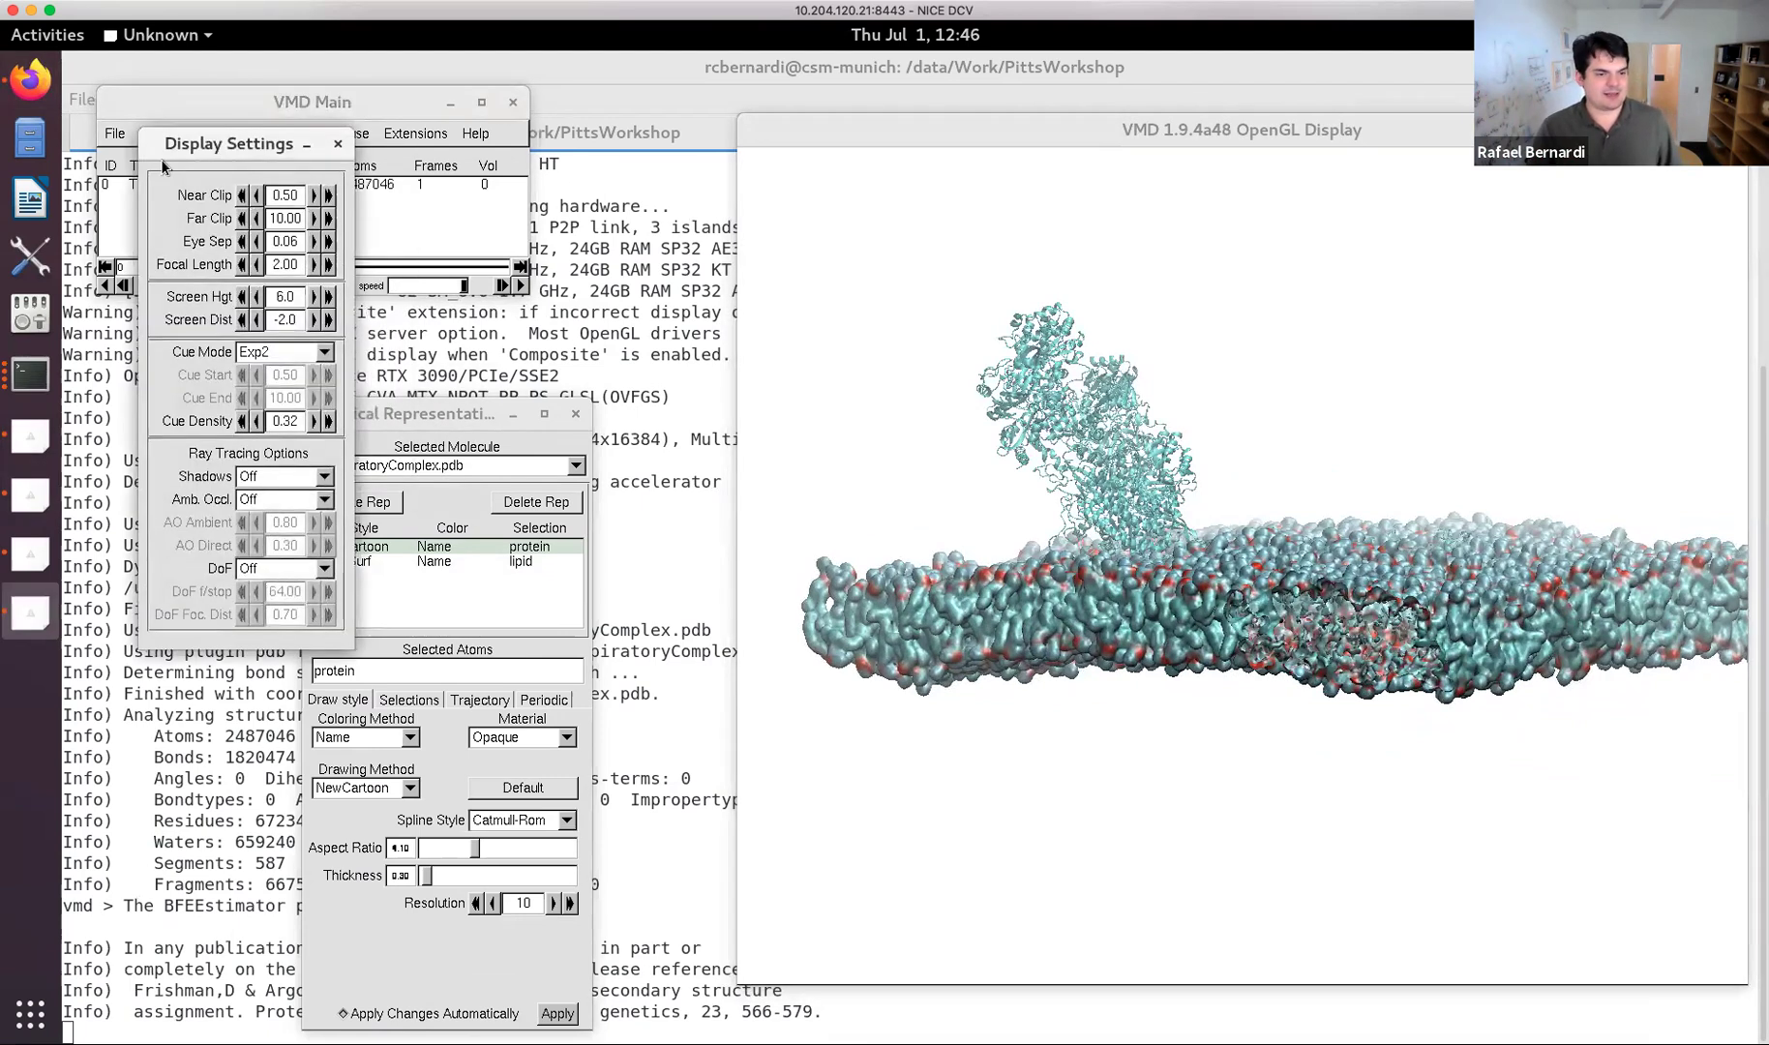
pyautogui.click(241, 196)
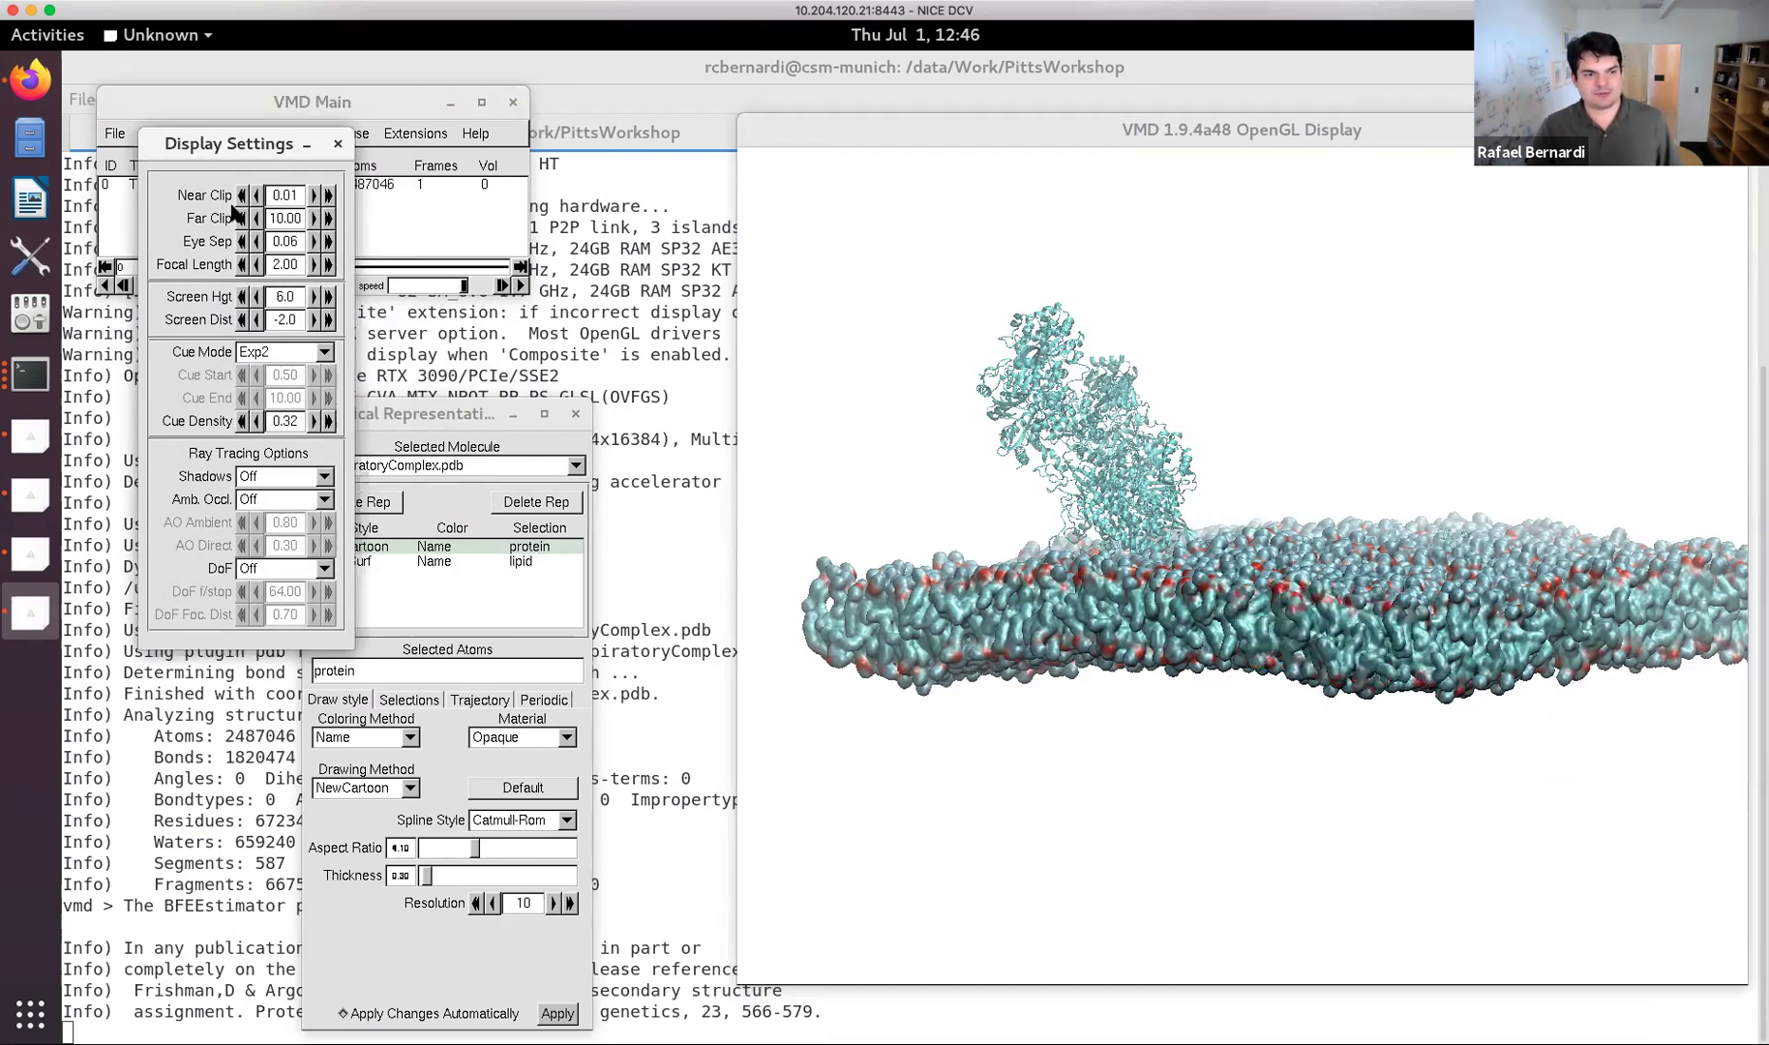
pyautogui.moveTo(235, 147); pyautogui.dragTo(181, 396)
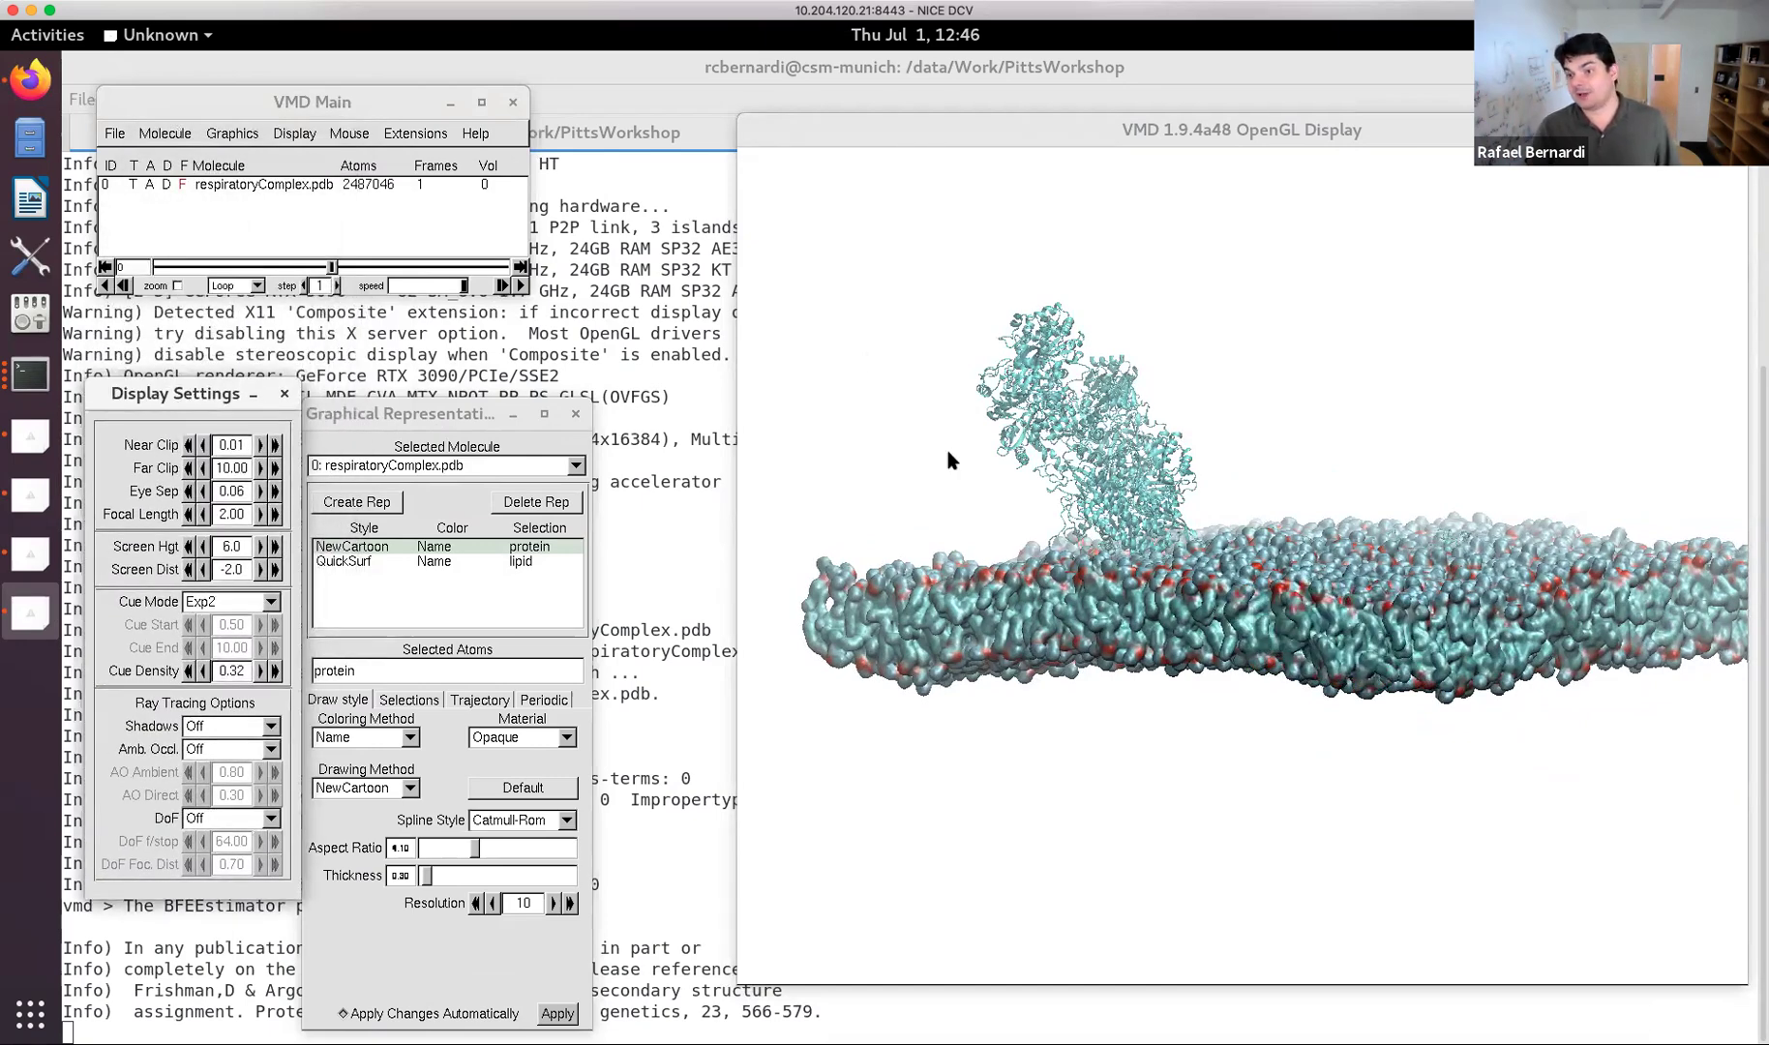
# Render the current scene with TachyonL-OptiX (interactive, GPU-accelerated), using the filename test-1.ppm.
pyautogui.moveTo(1169, 562); pyautogui.dragTo(1198, 612)
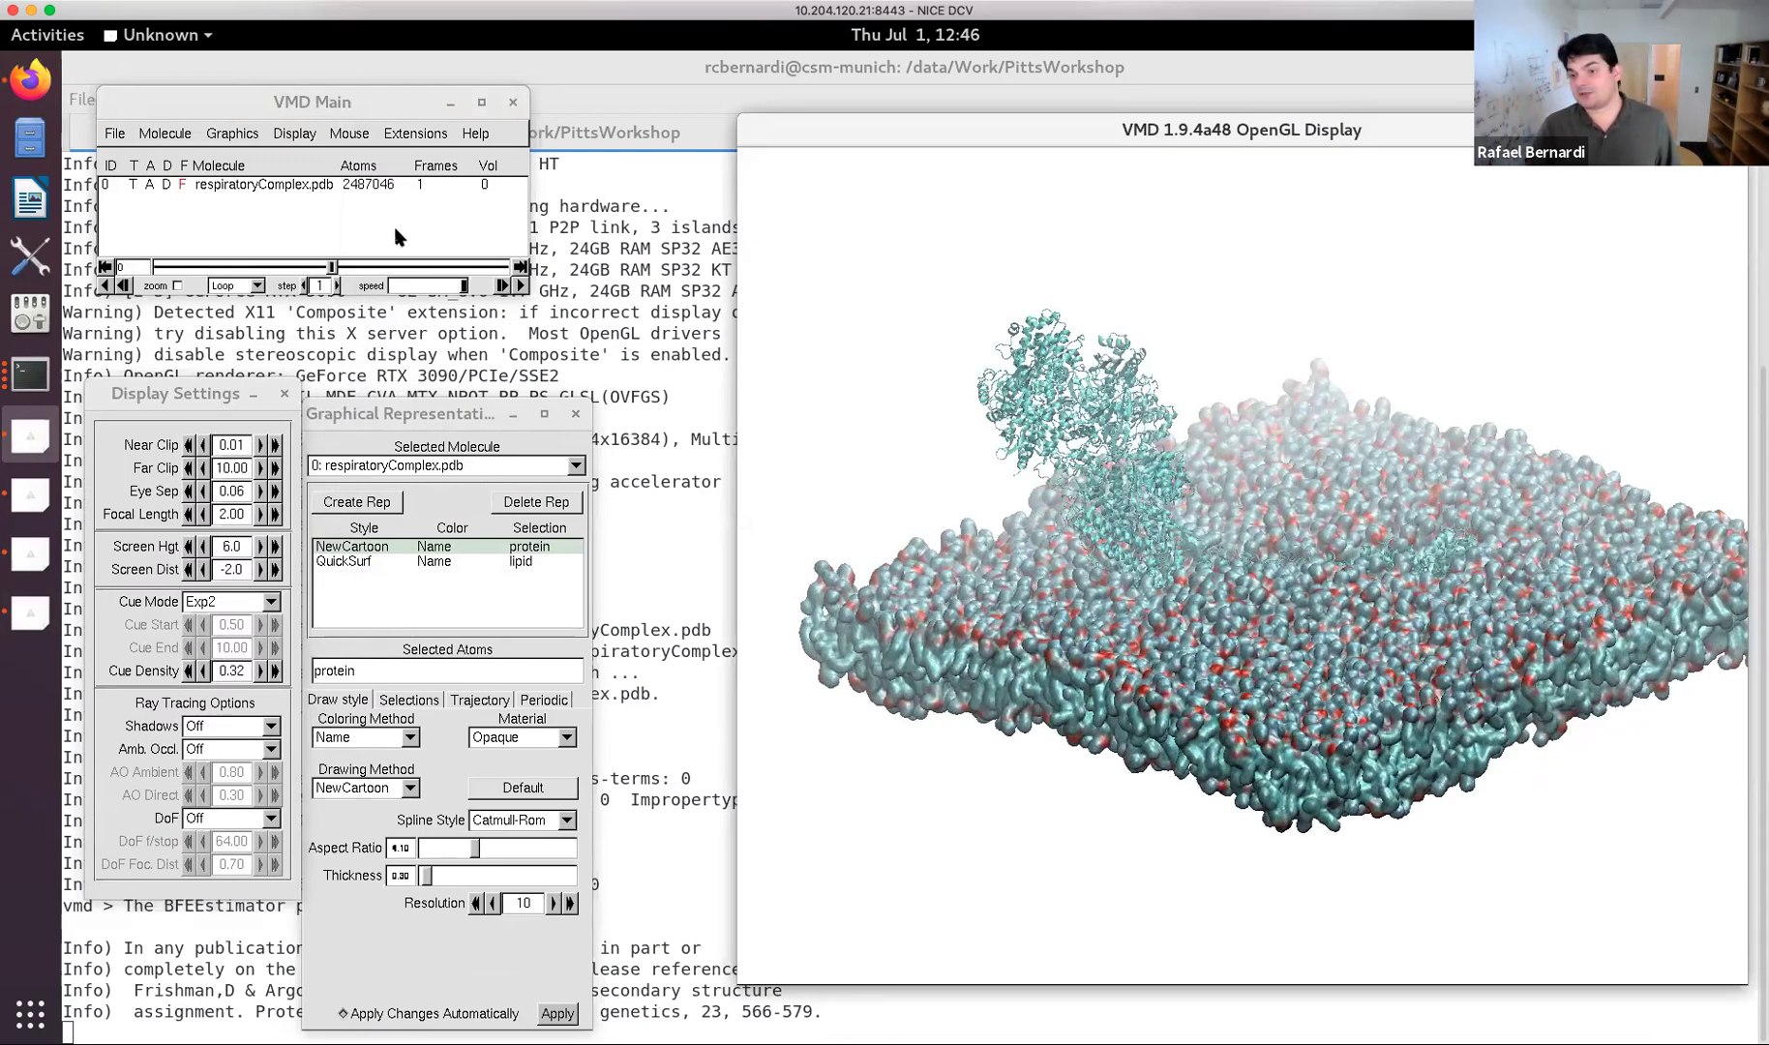
pyautogui.click(132, 137)
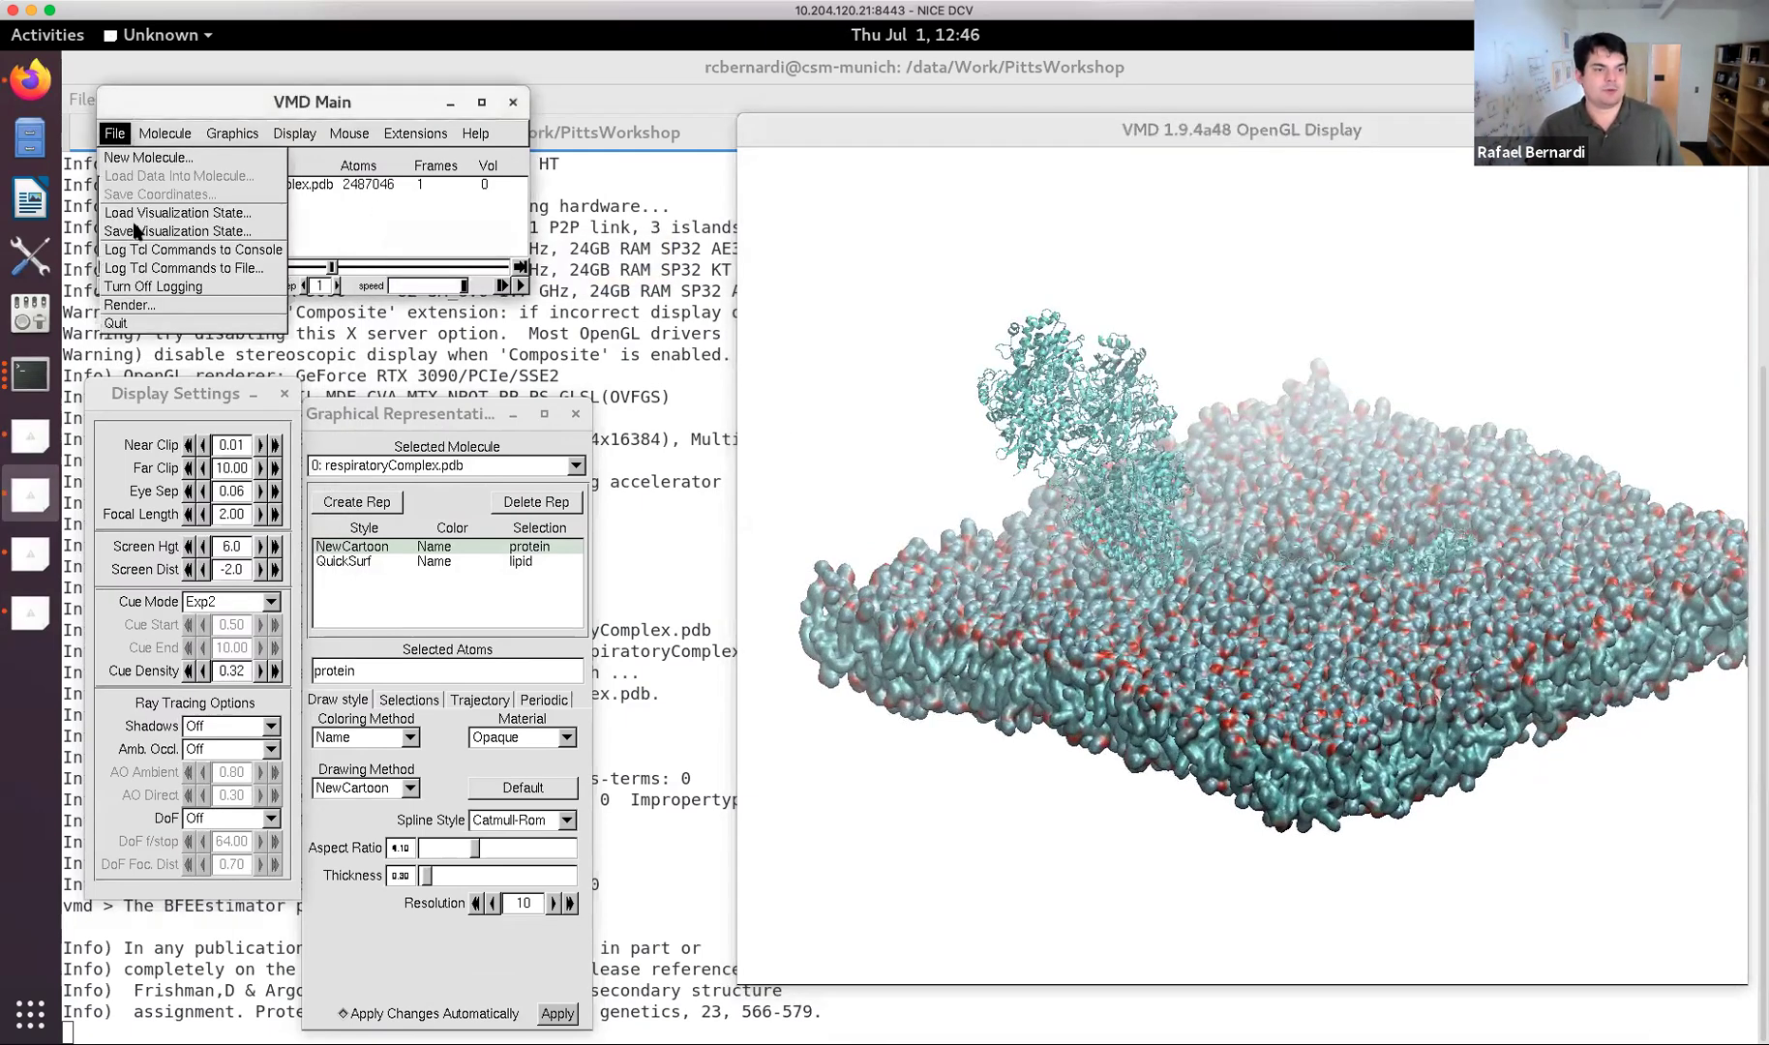
pyautogui.click(147, 305)
pyautogui.moveTo(208, 143); pyautogui.dragTo(417, 292)
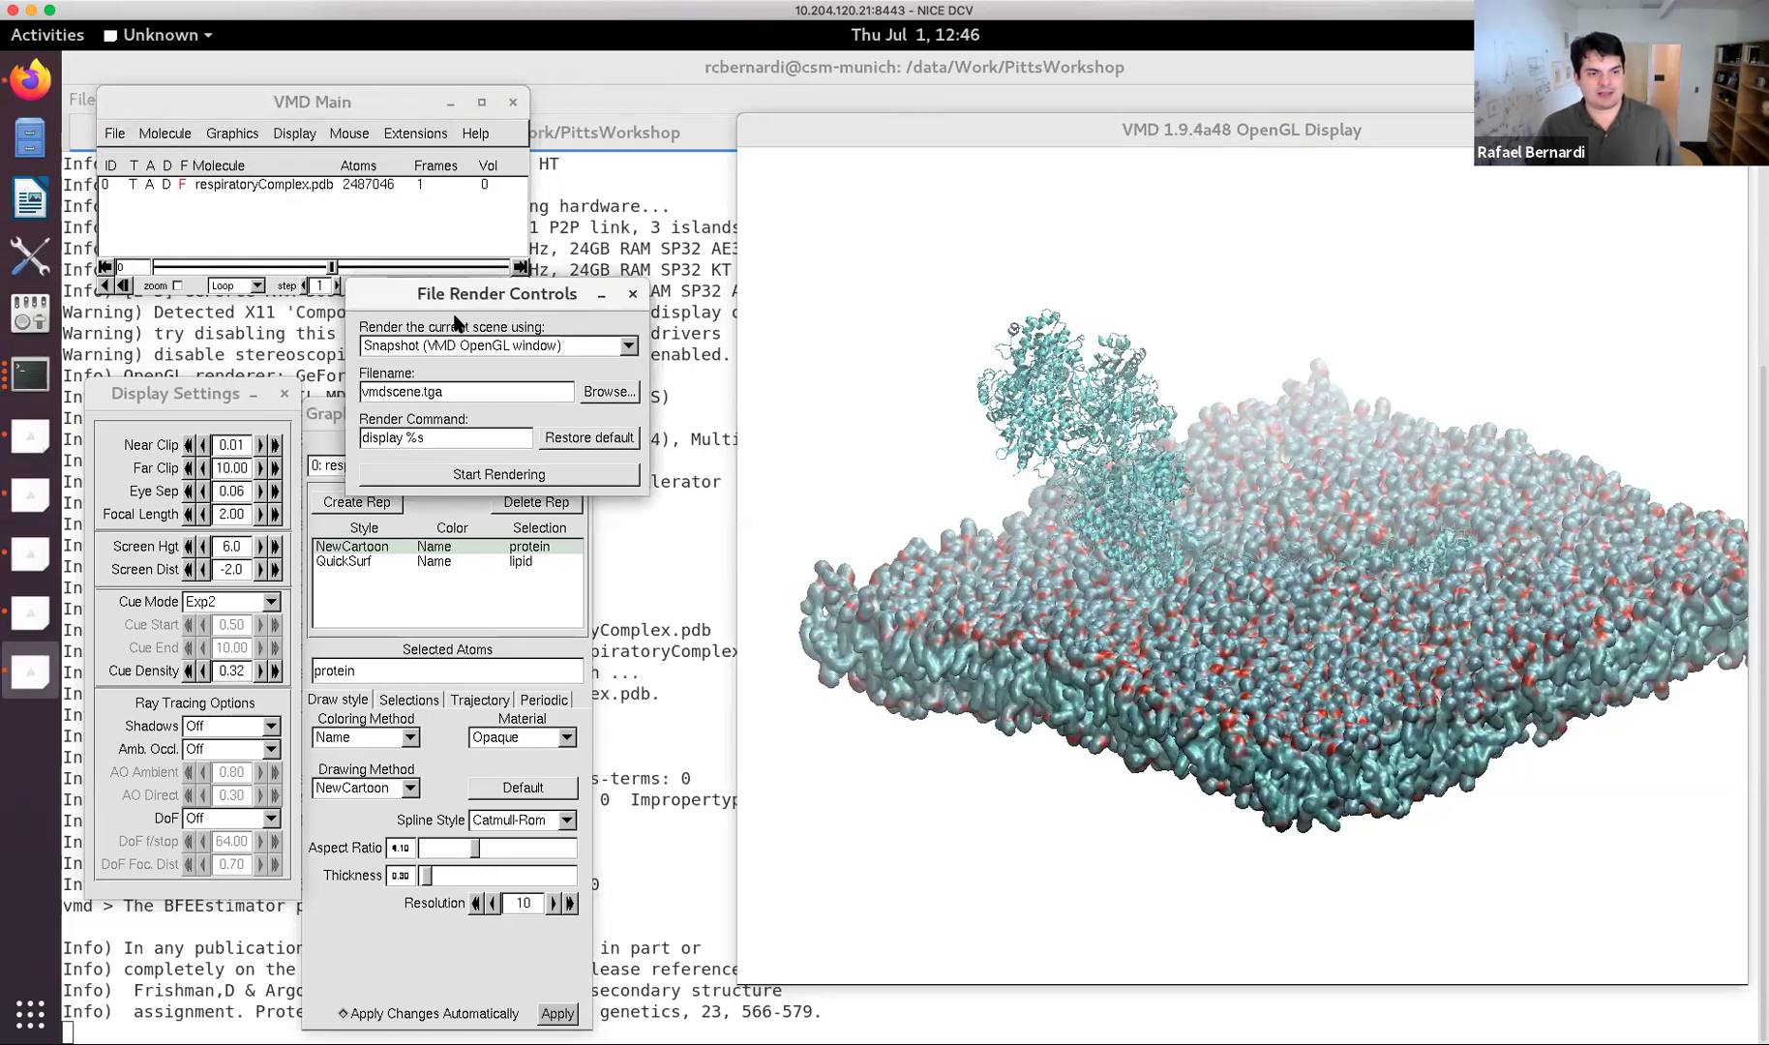
pyautogui.click(528, 350)
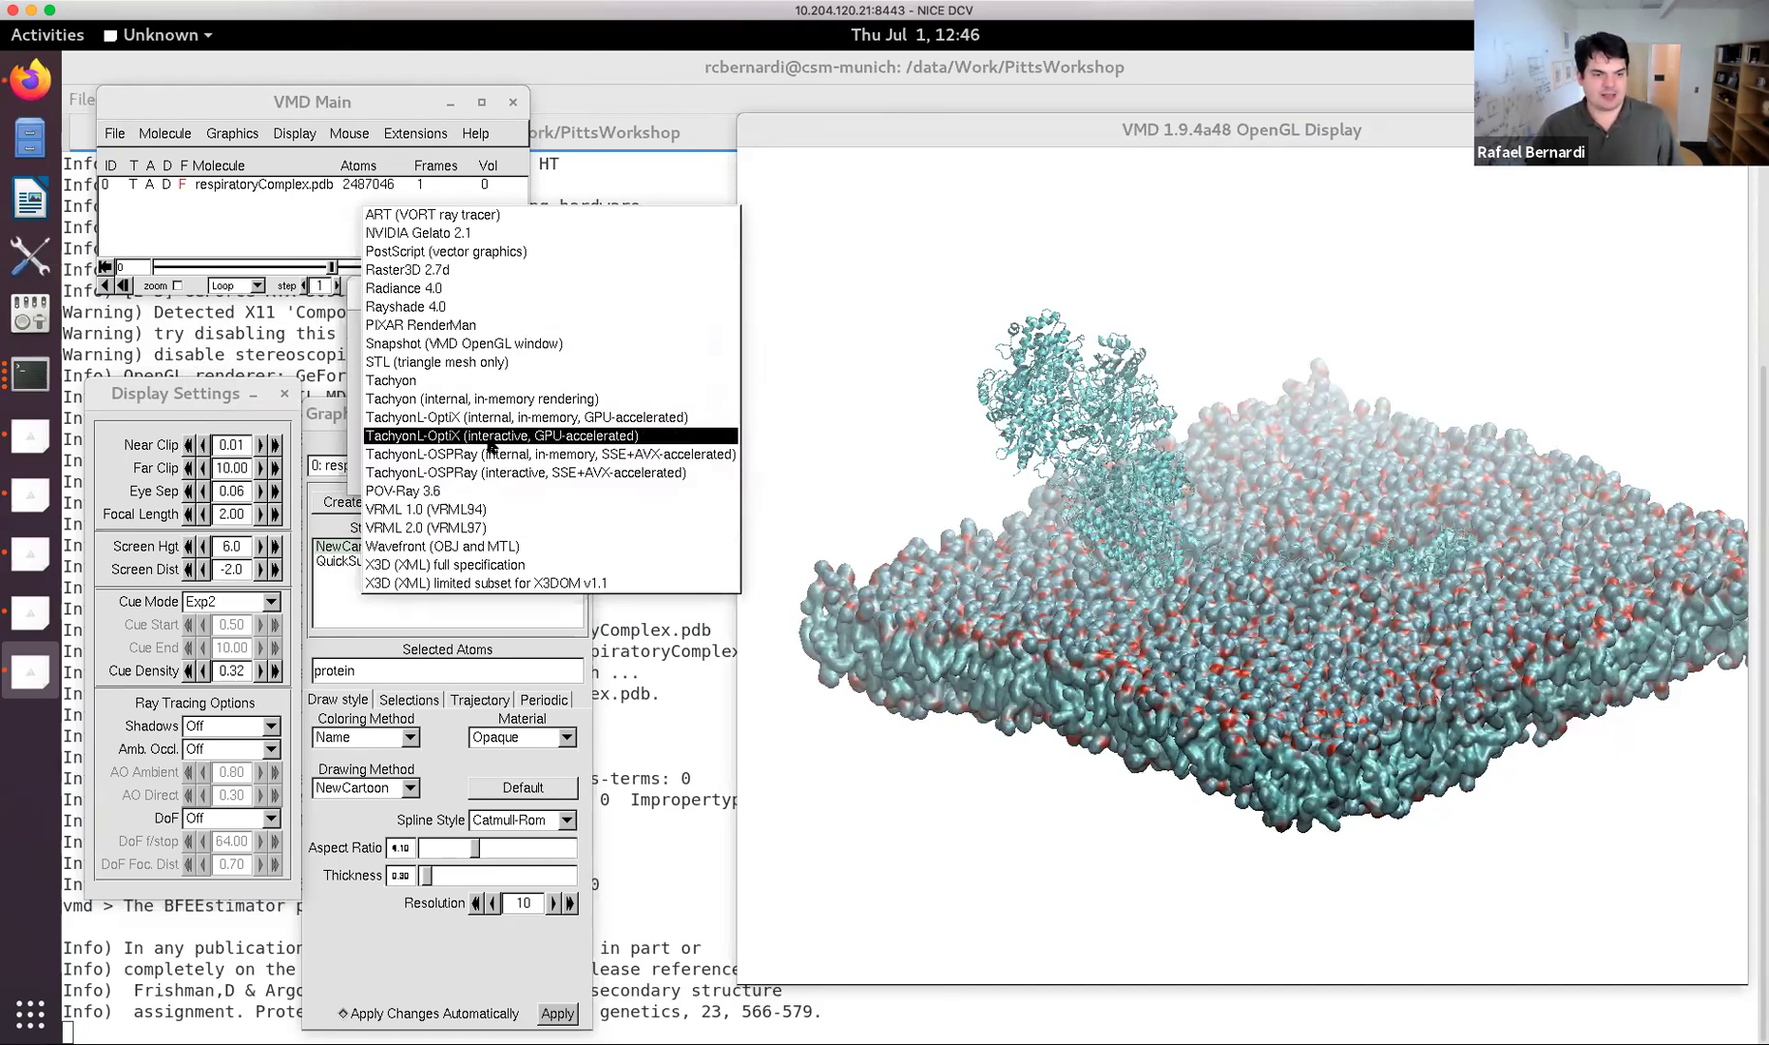
pyautogui.click(502, 438)
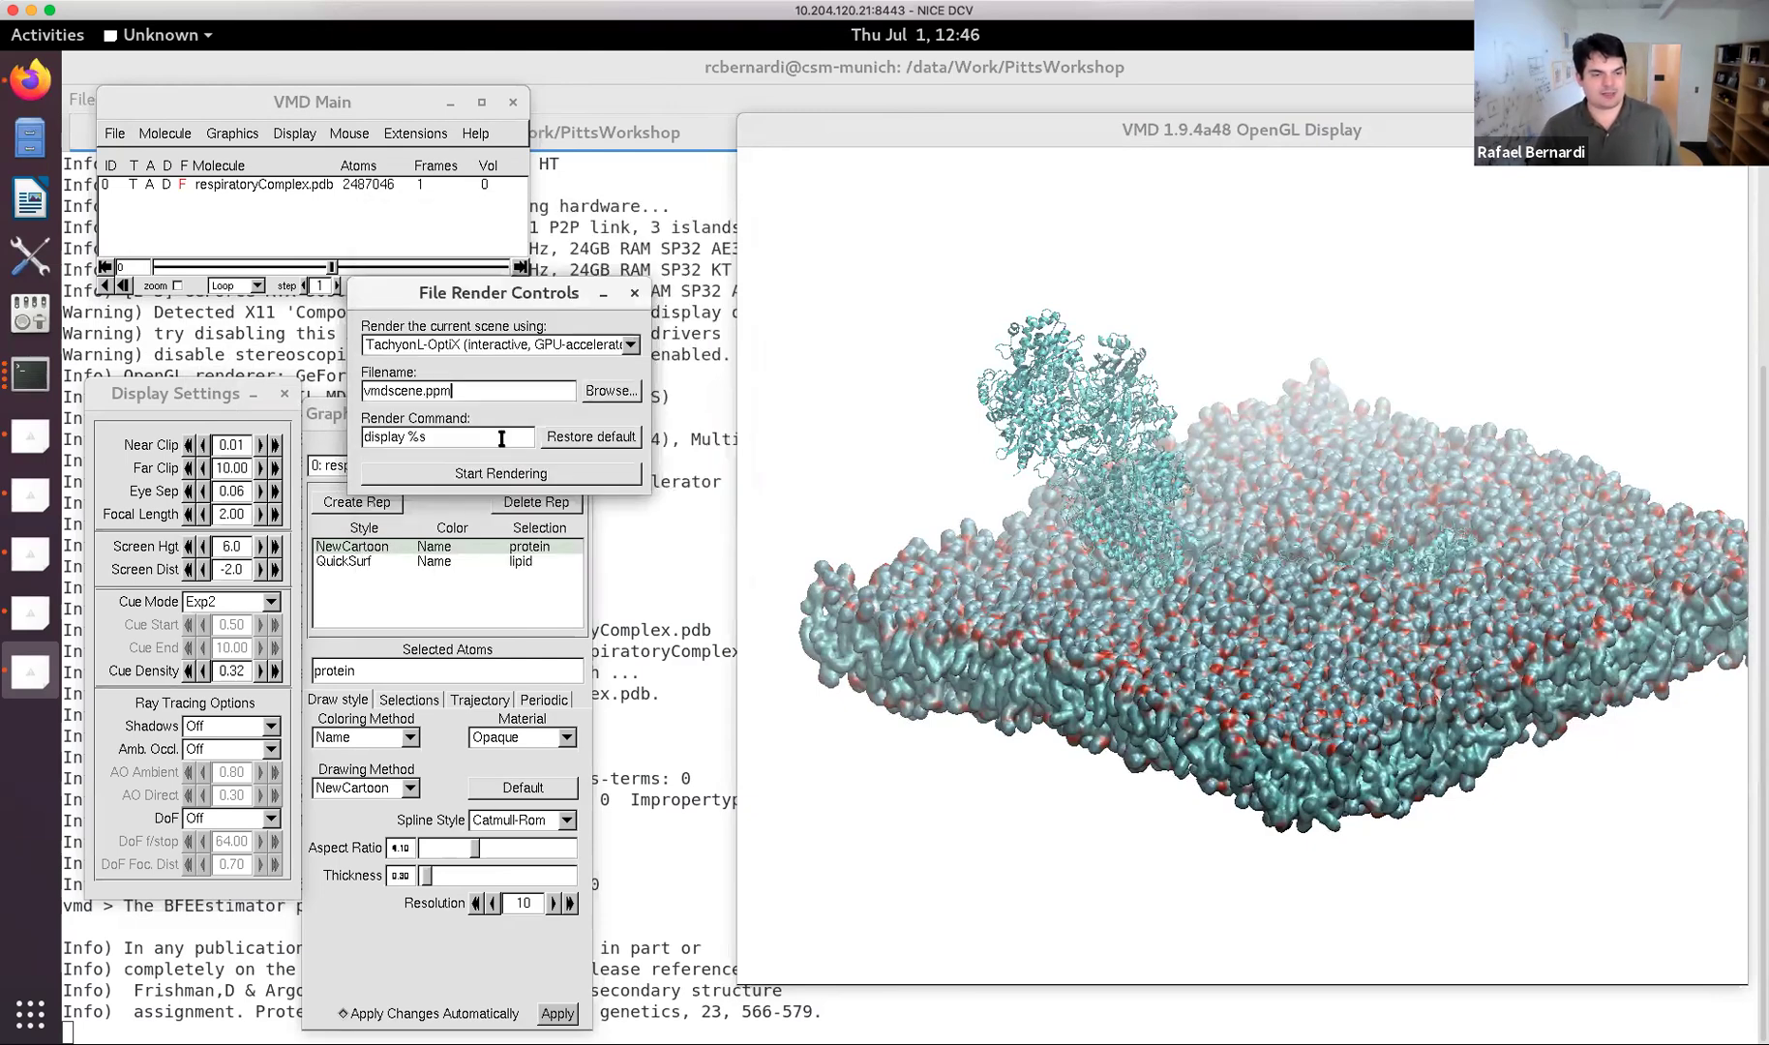
pyautogui.doubleClick(396, 390)
pyautogui.write('test-1')
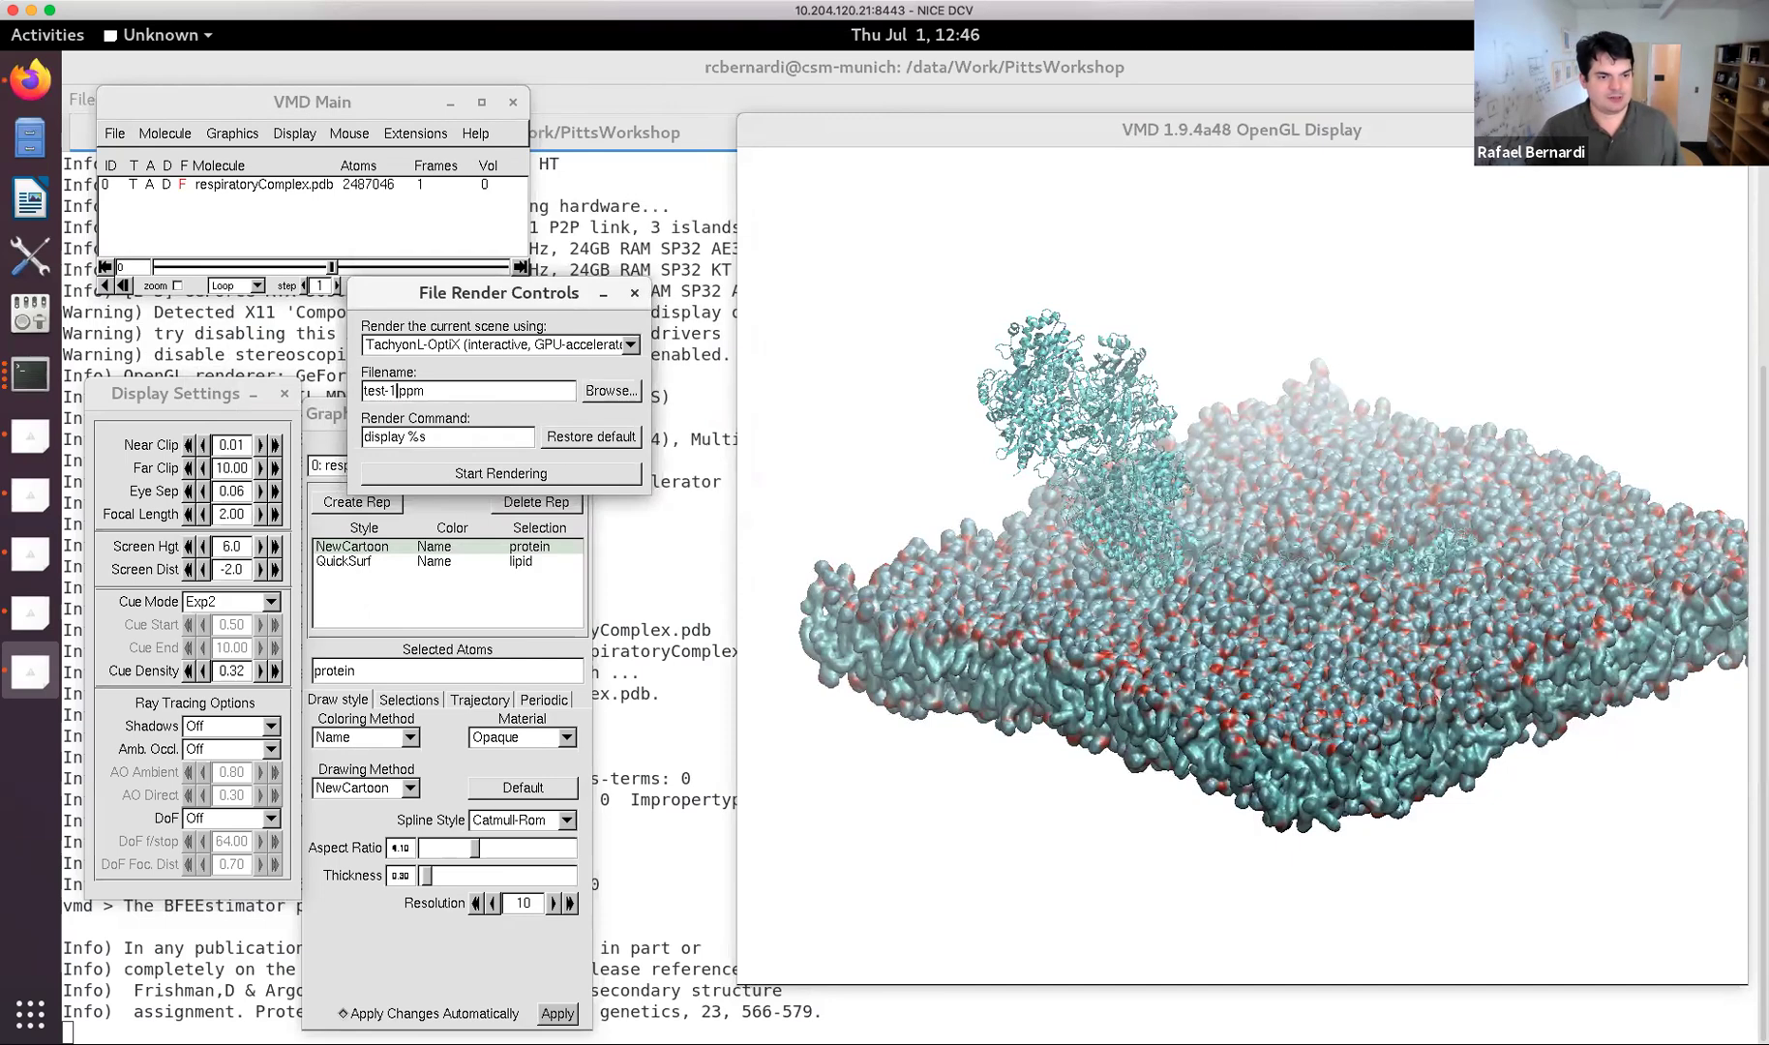
pyautogui.click(466, 474)
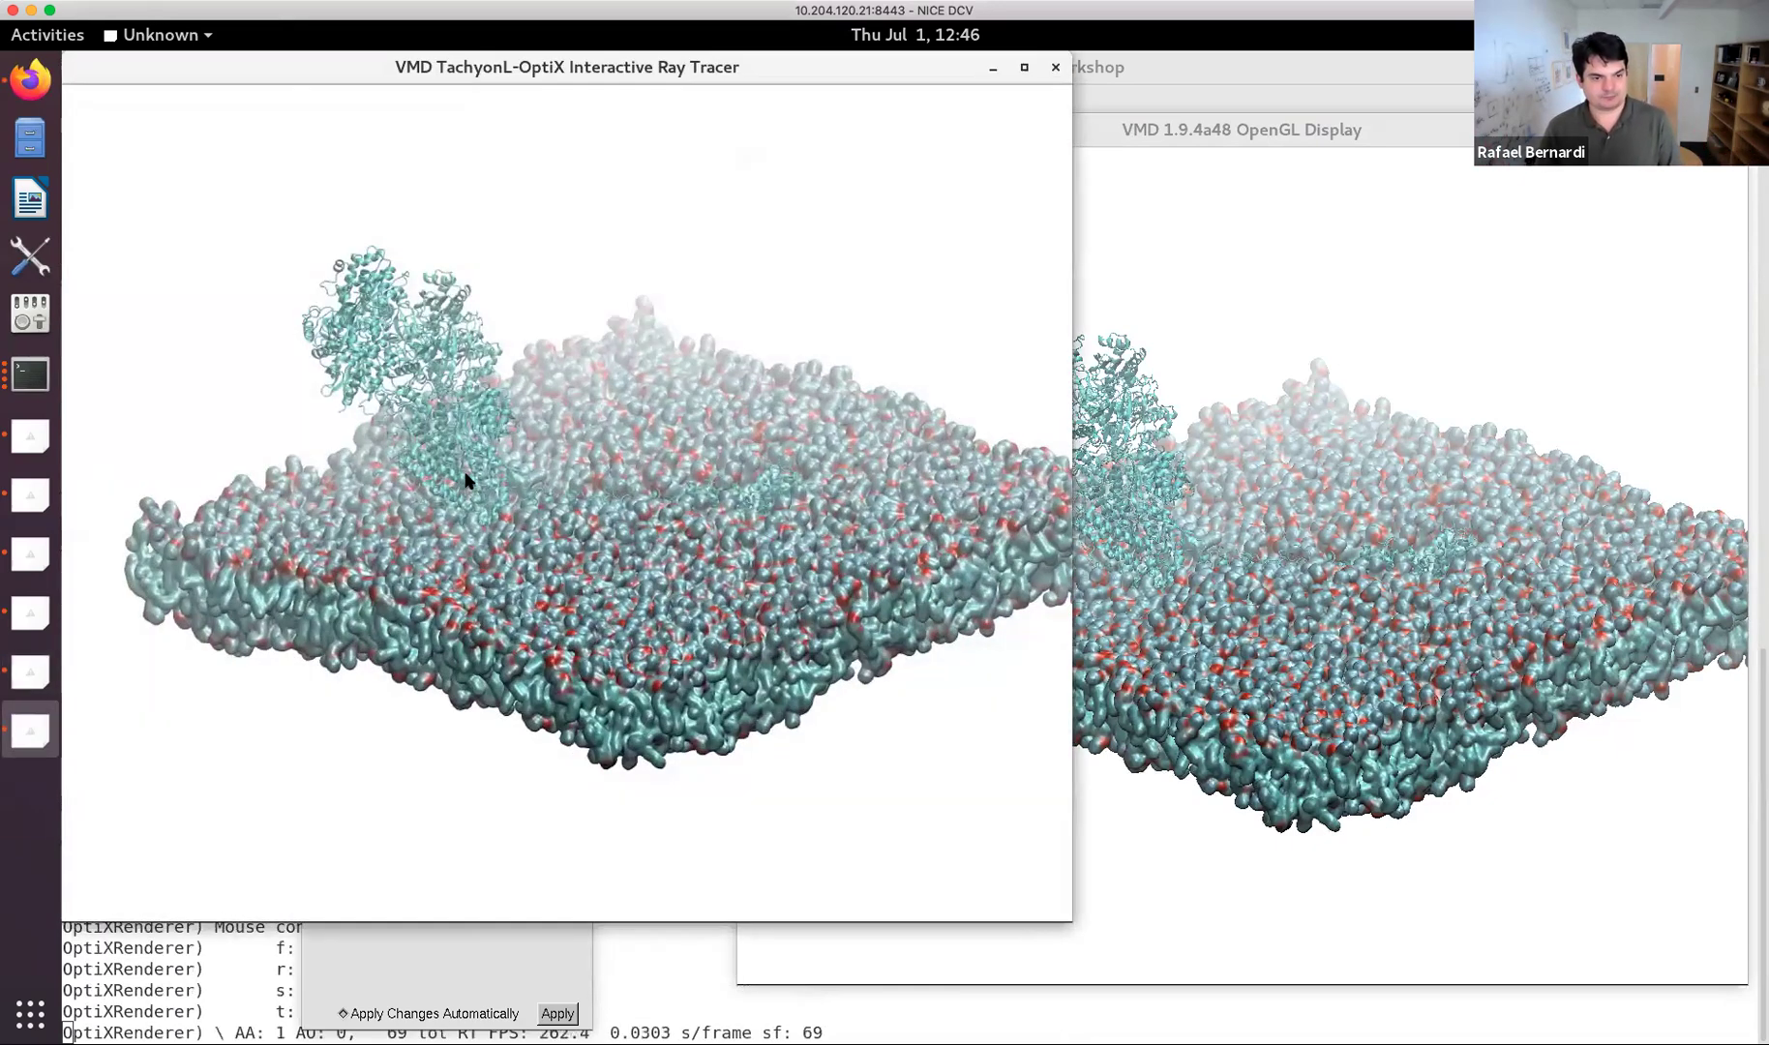
# Frame the protein and membrane more closely in the maximized interactive ray tracer window, and close the rendered image.
pyautogui.click(1023, 67)
pyautogui.moveTo(1080, 638); pyautogui.dragTo(1067, 549)
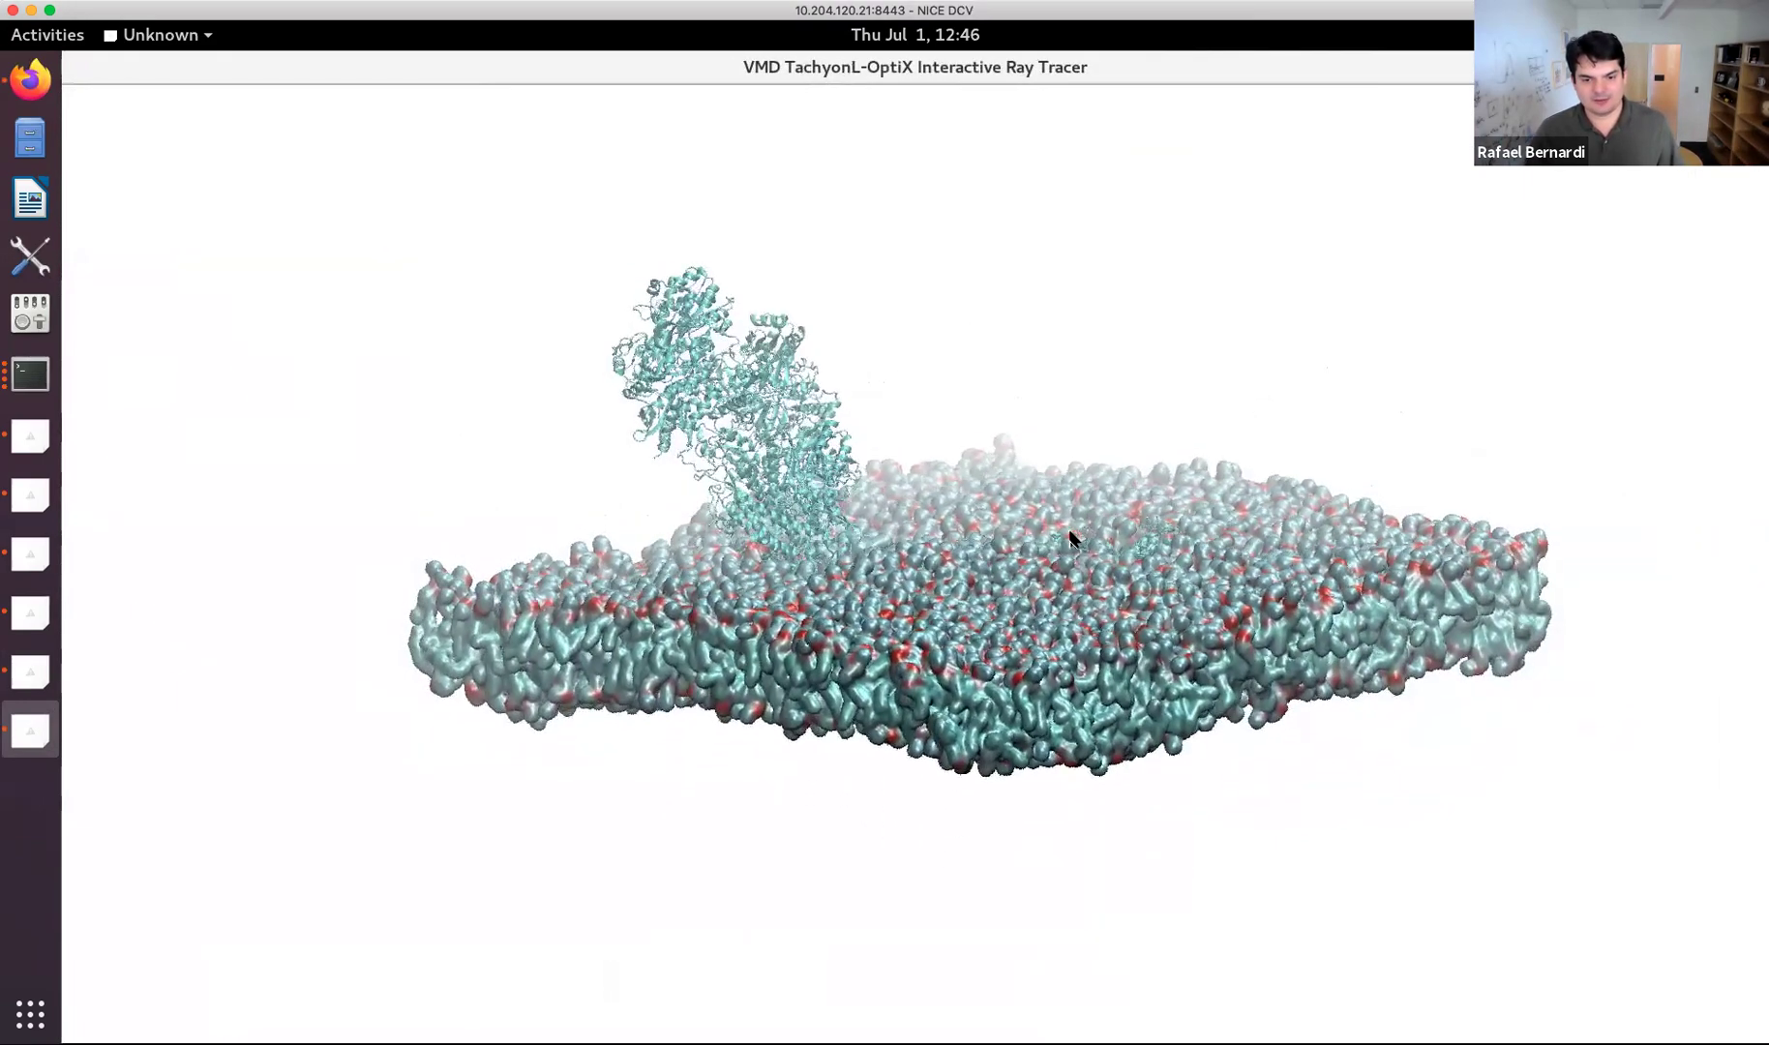
pyautogui.scroll(2, 1047, 572)
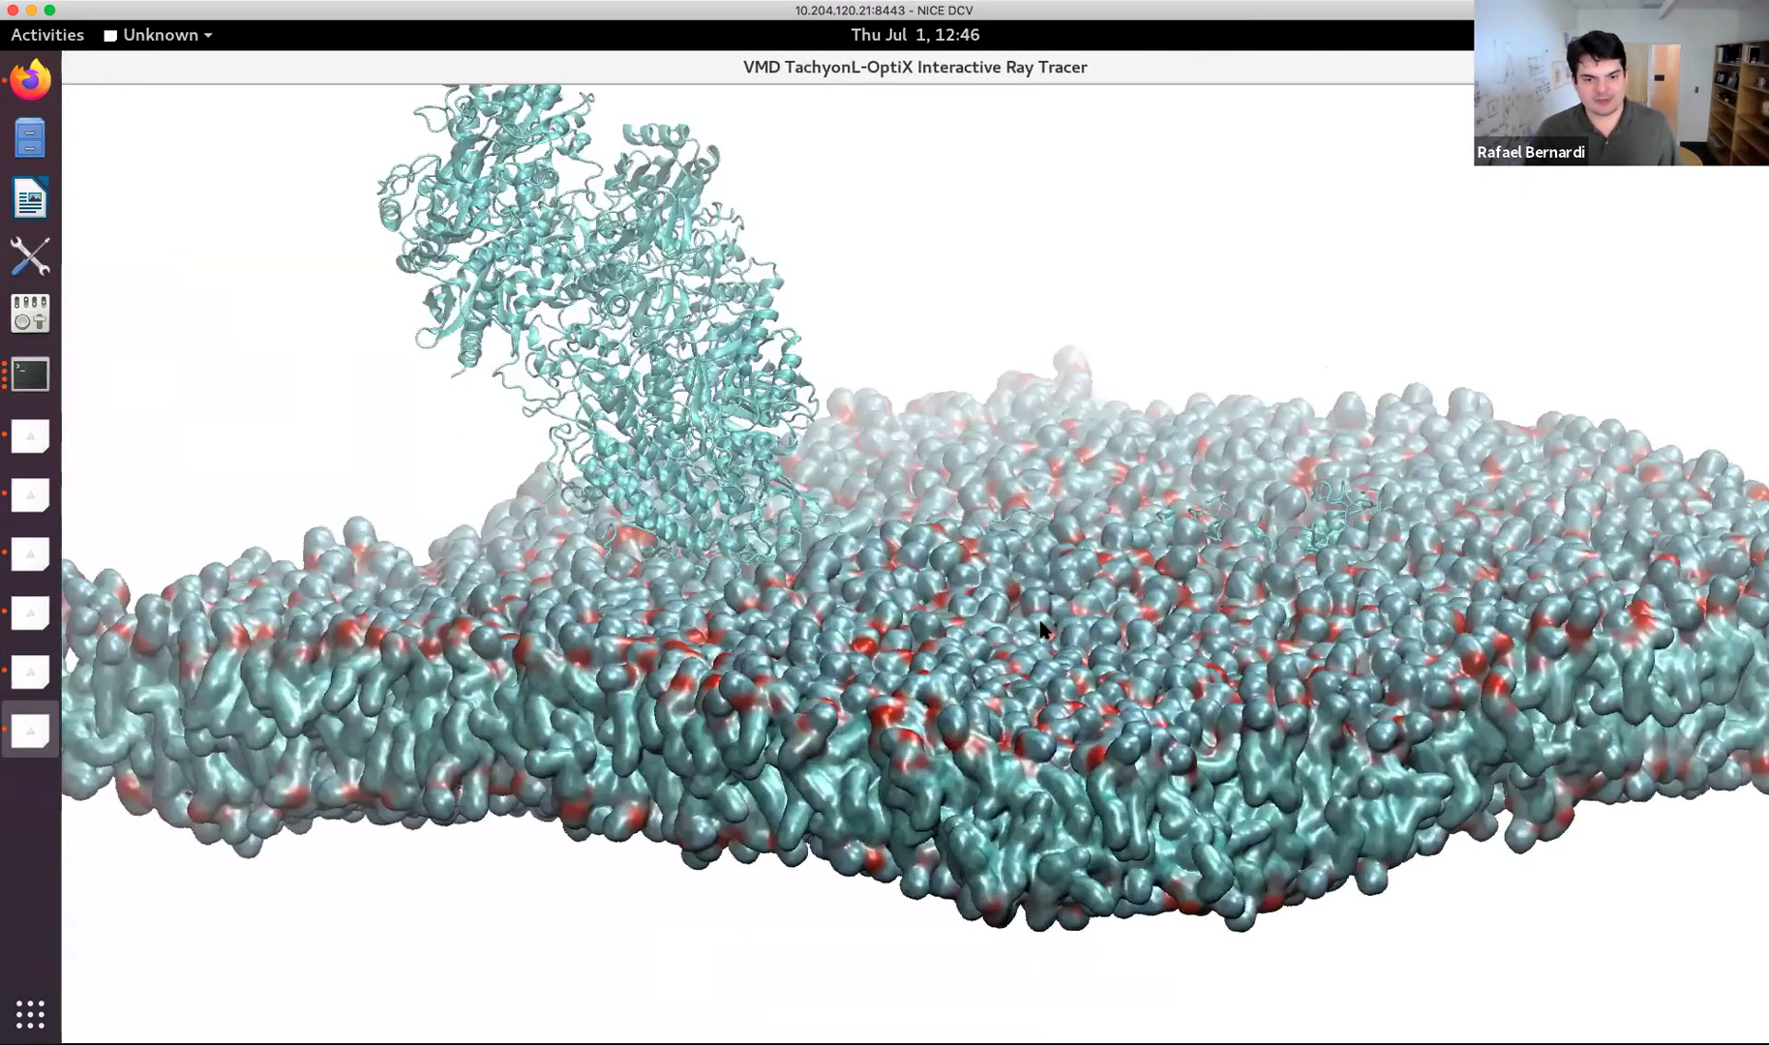
pyautogui.scroll(3, 1035, 620)
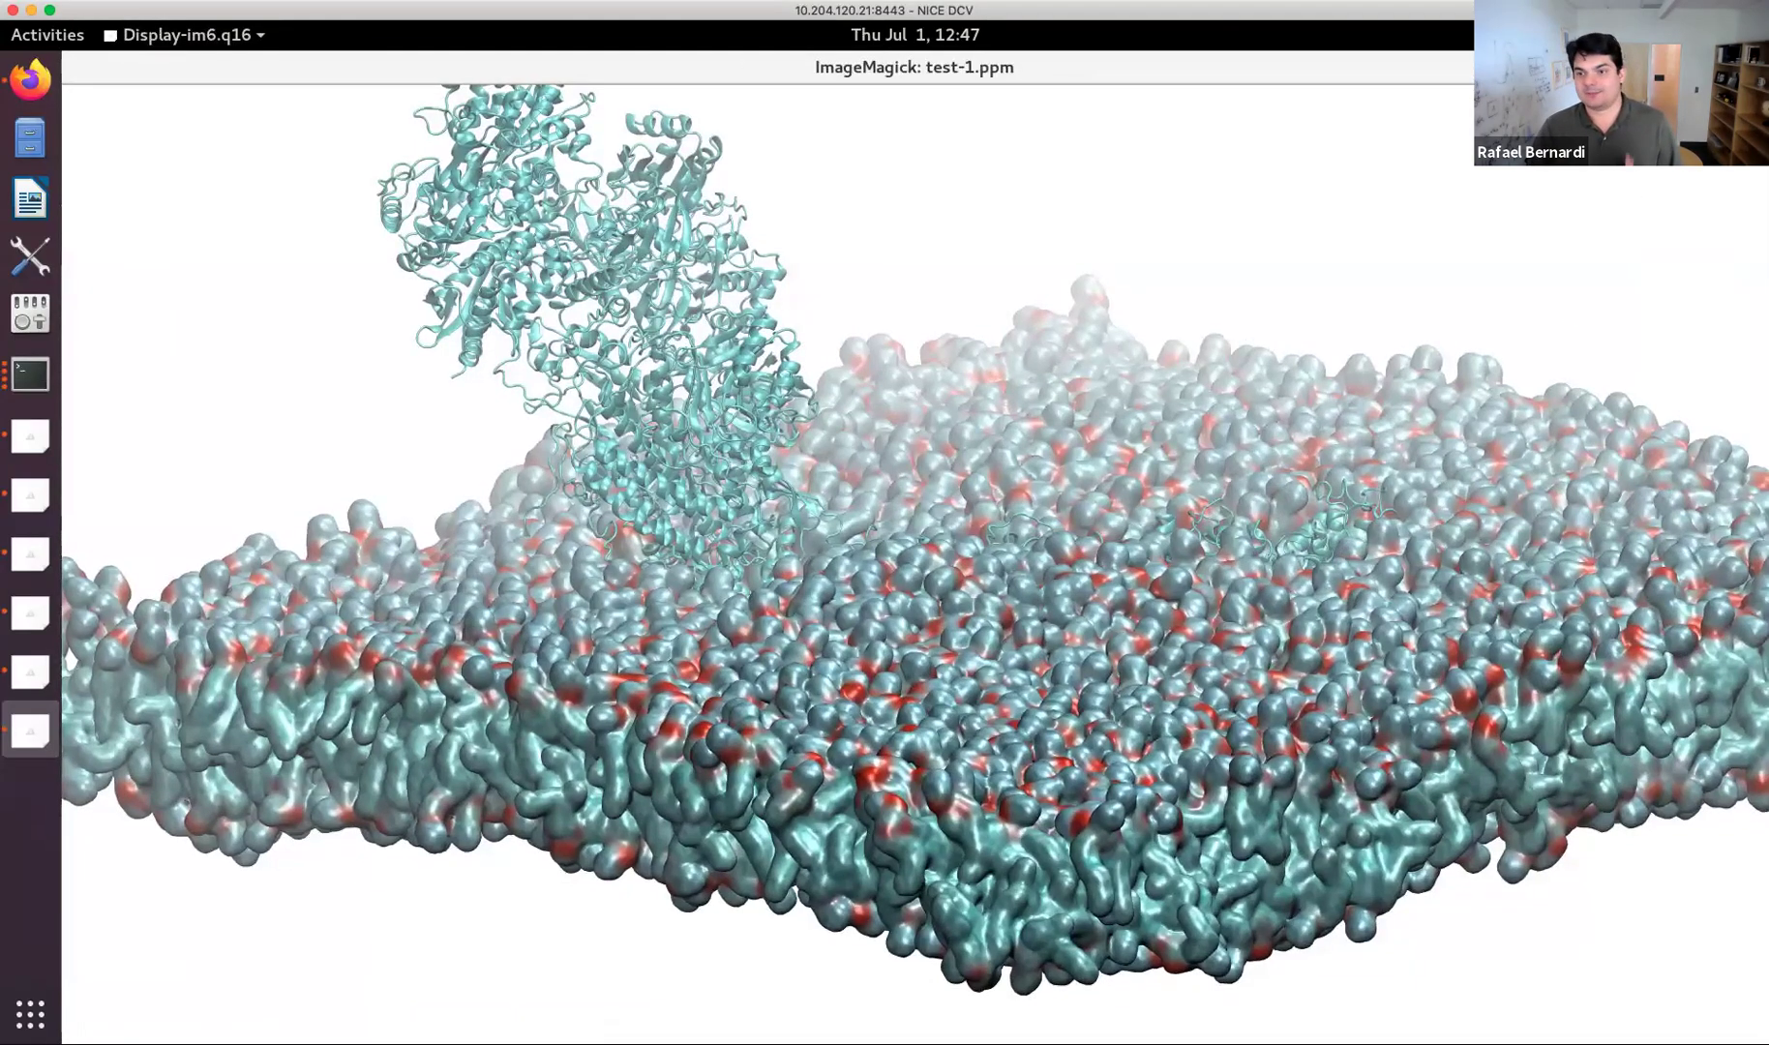
pyautogui.press('q')
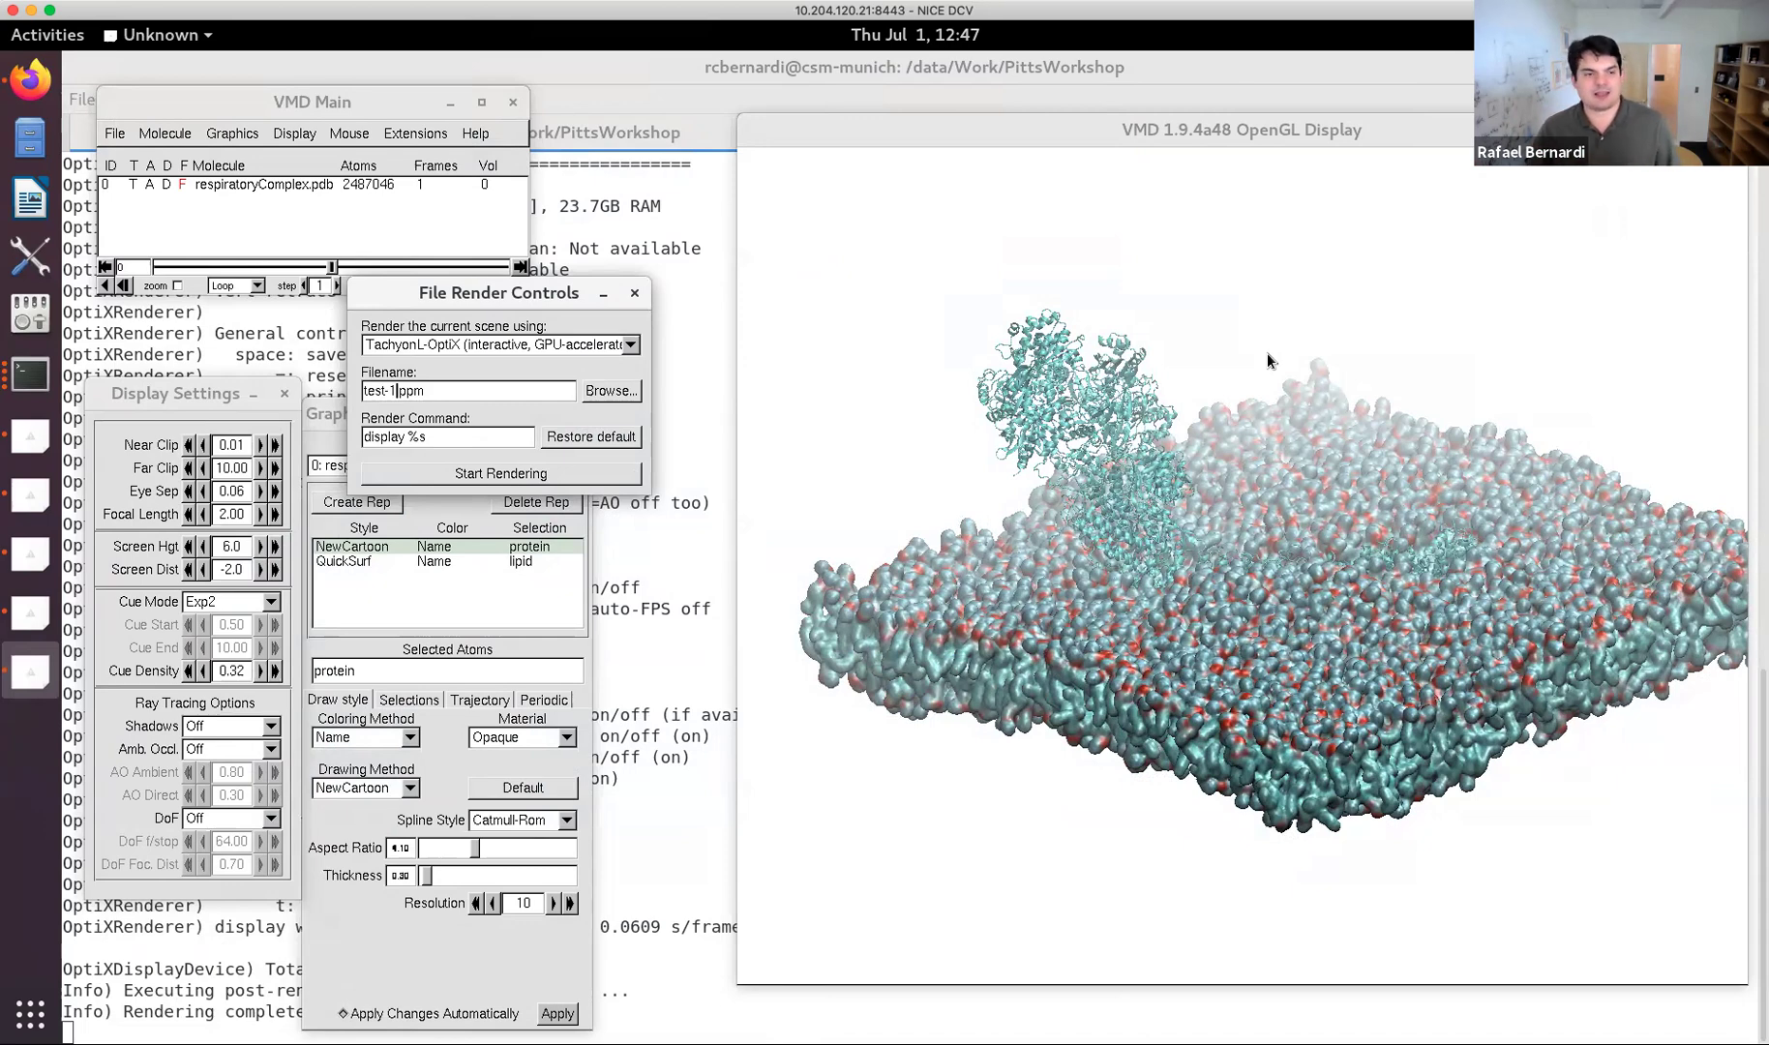
# Assign the color 2 gray to the name C in the Name color category, and close the color settings.
pyautogui.click(231, 135)
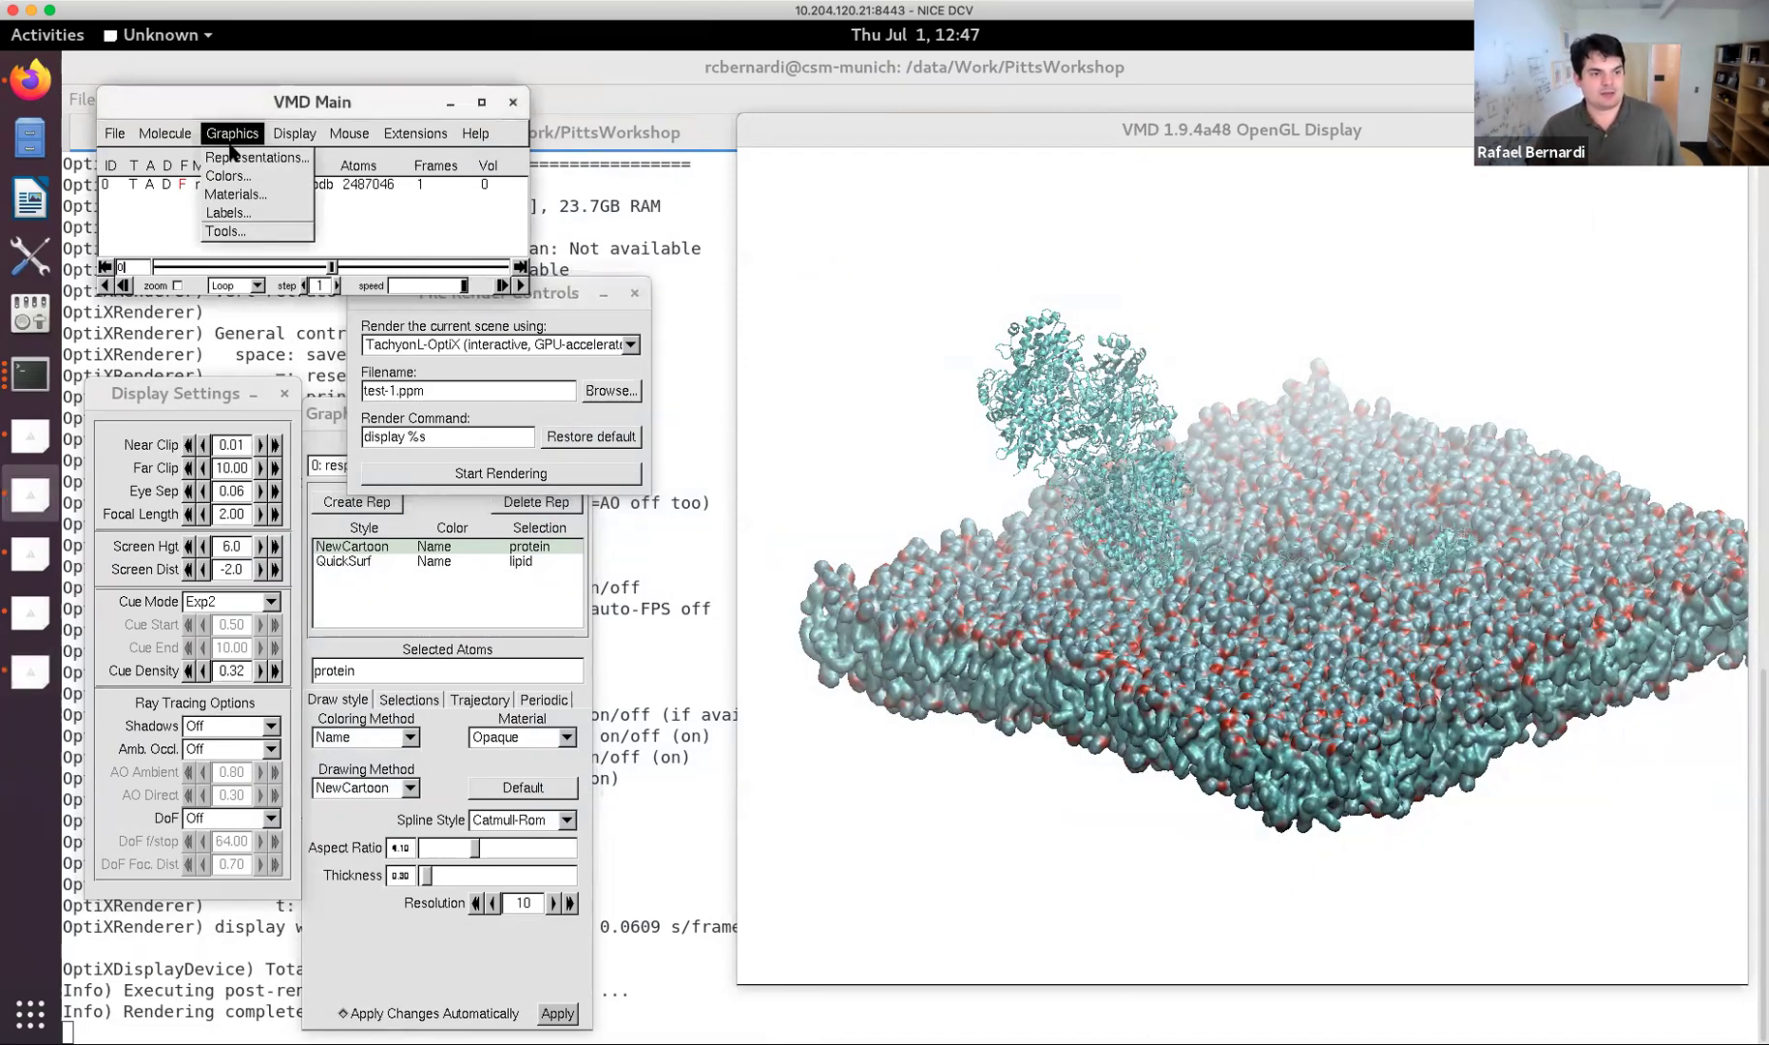
pyautogui.click(247, 178)
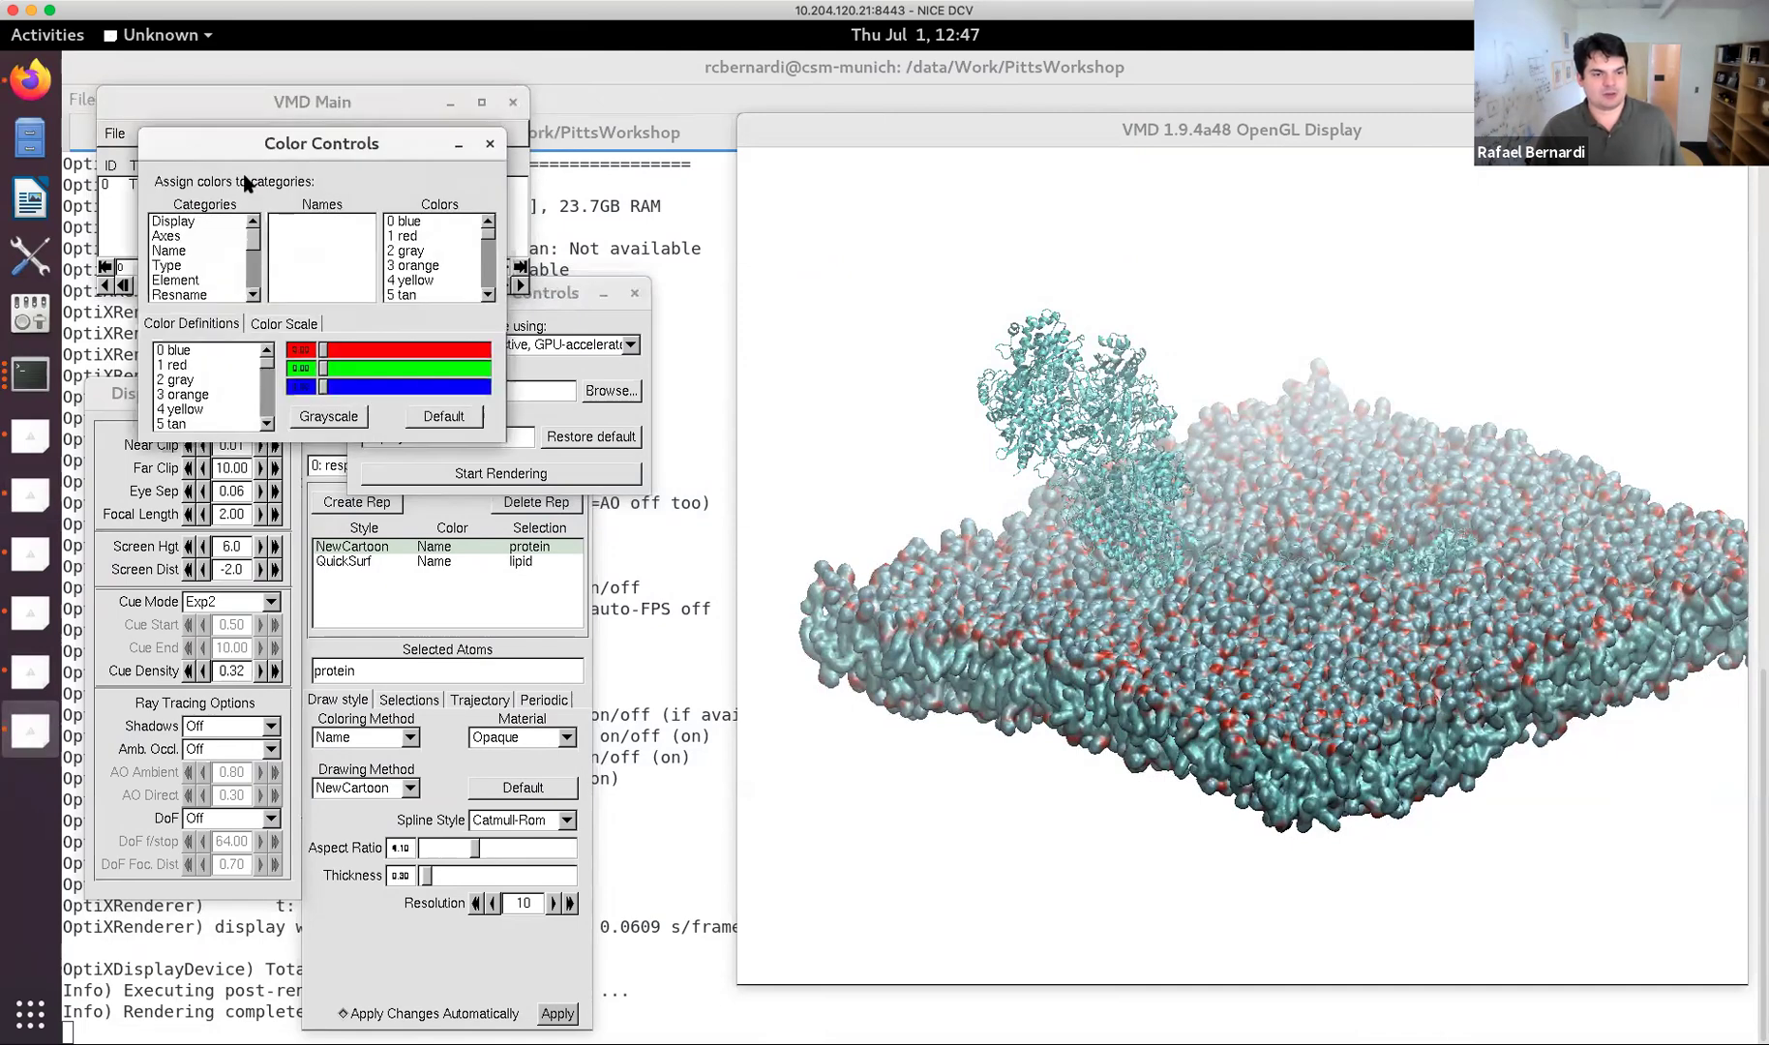
pyautogui.moveTo(513, 134); pyautogui.dragTo(583, 271)
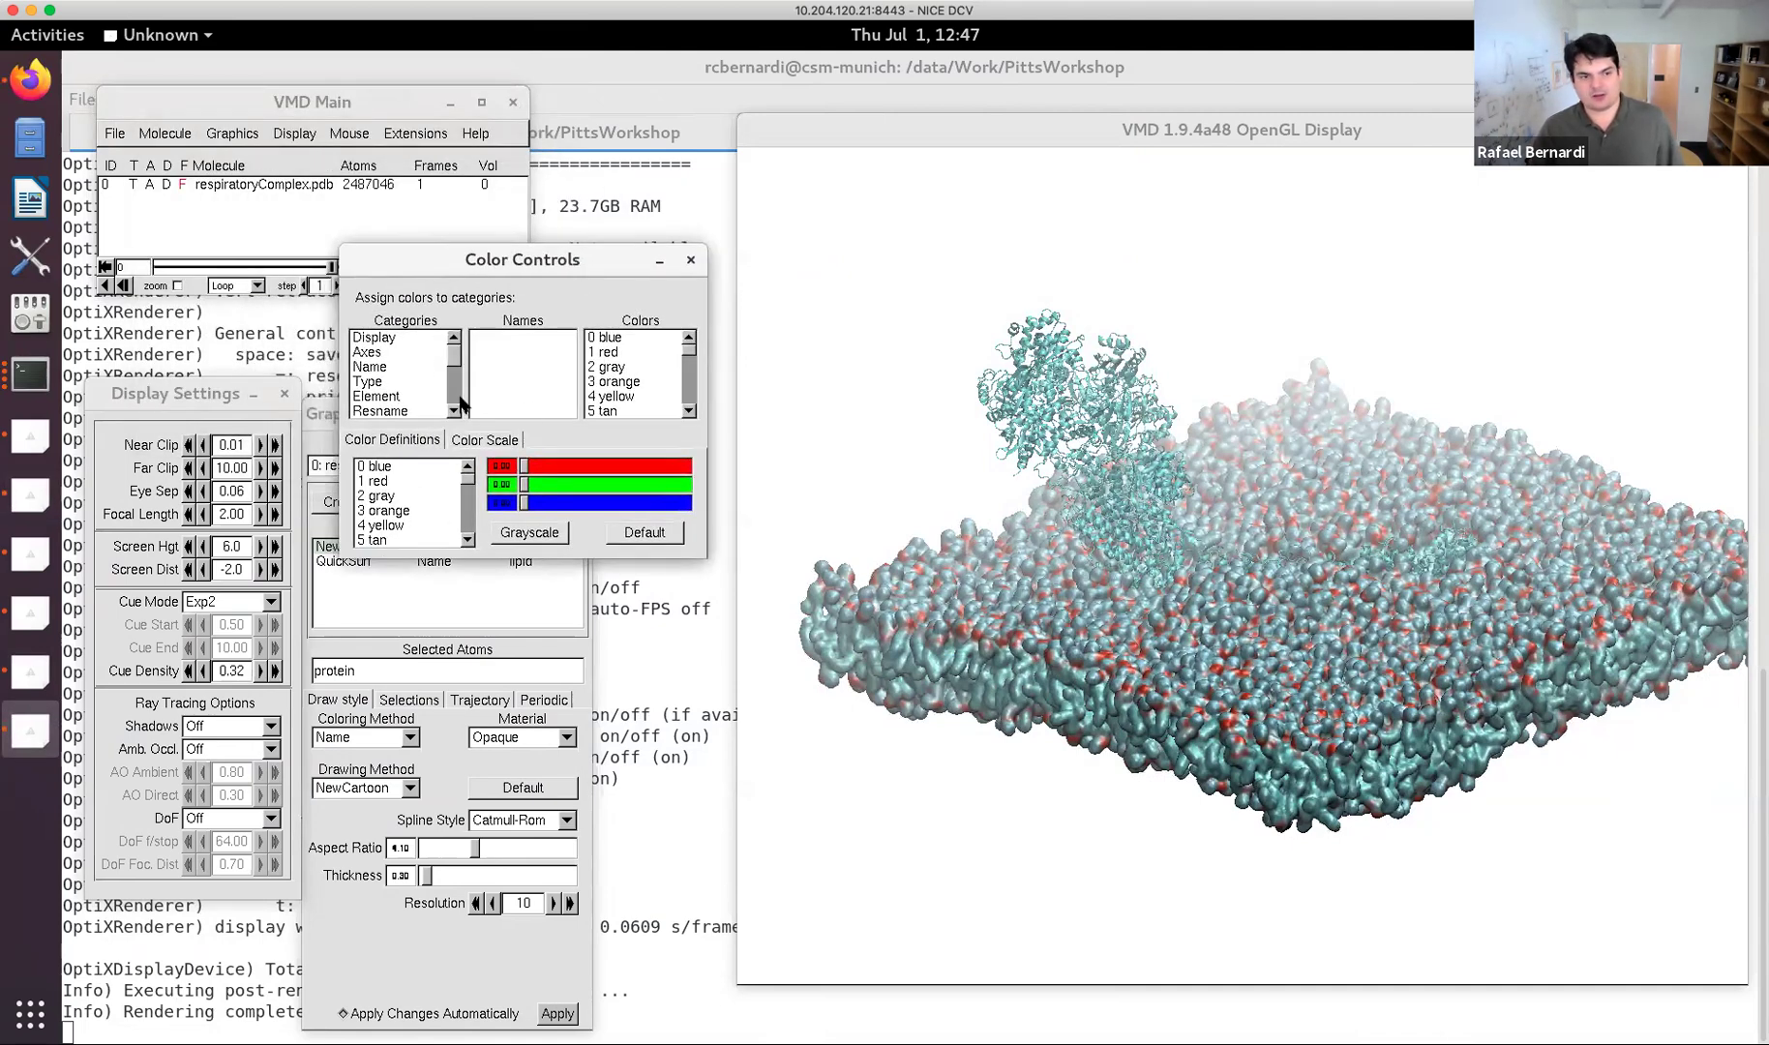
pyautogui.click(377, 366)
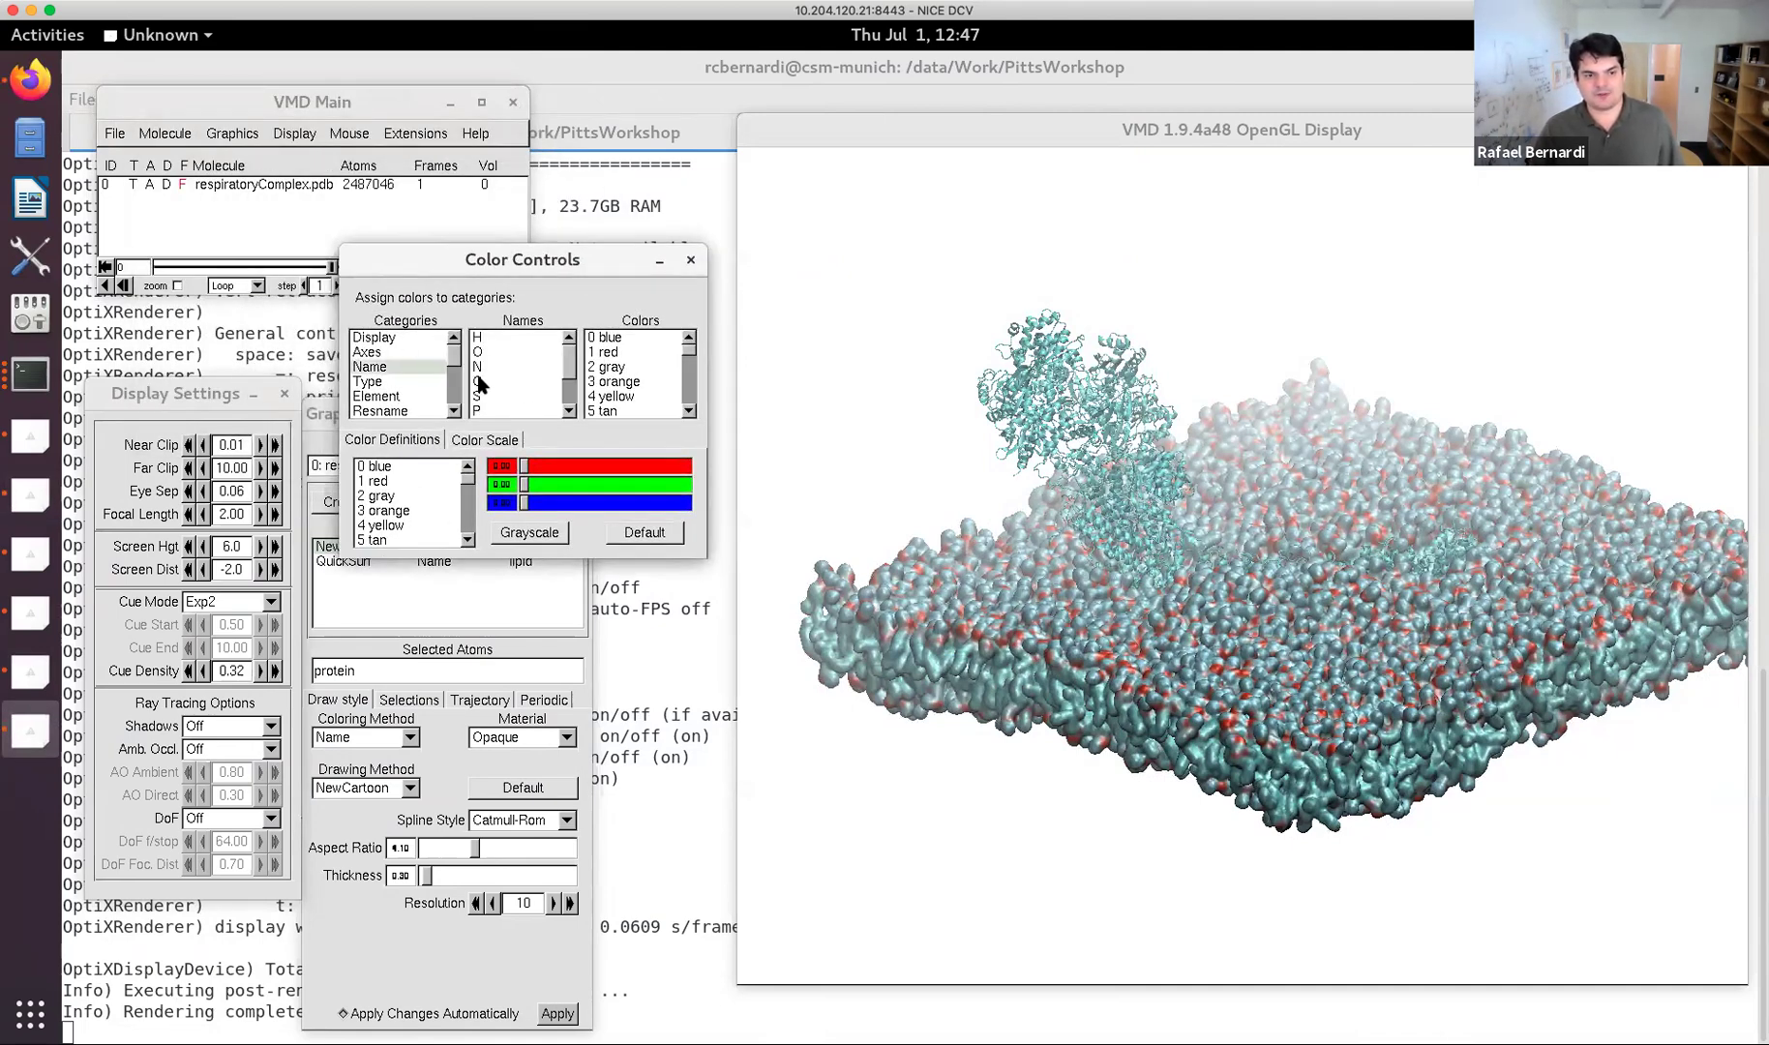
pyautogui.click(478, 380)
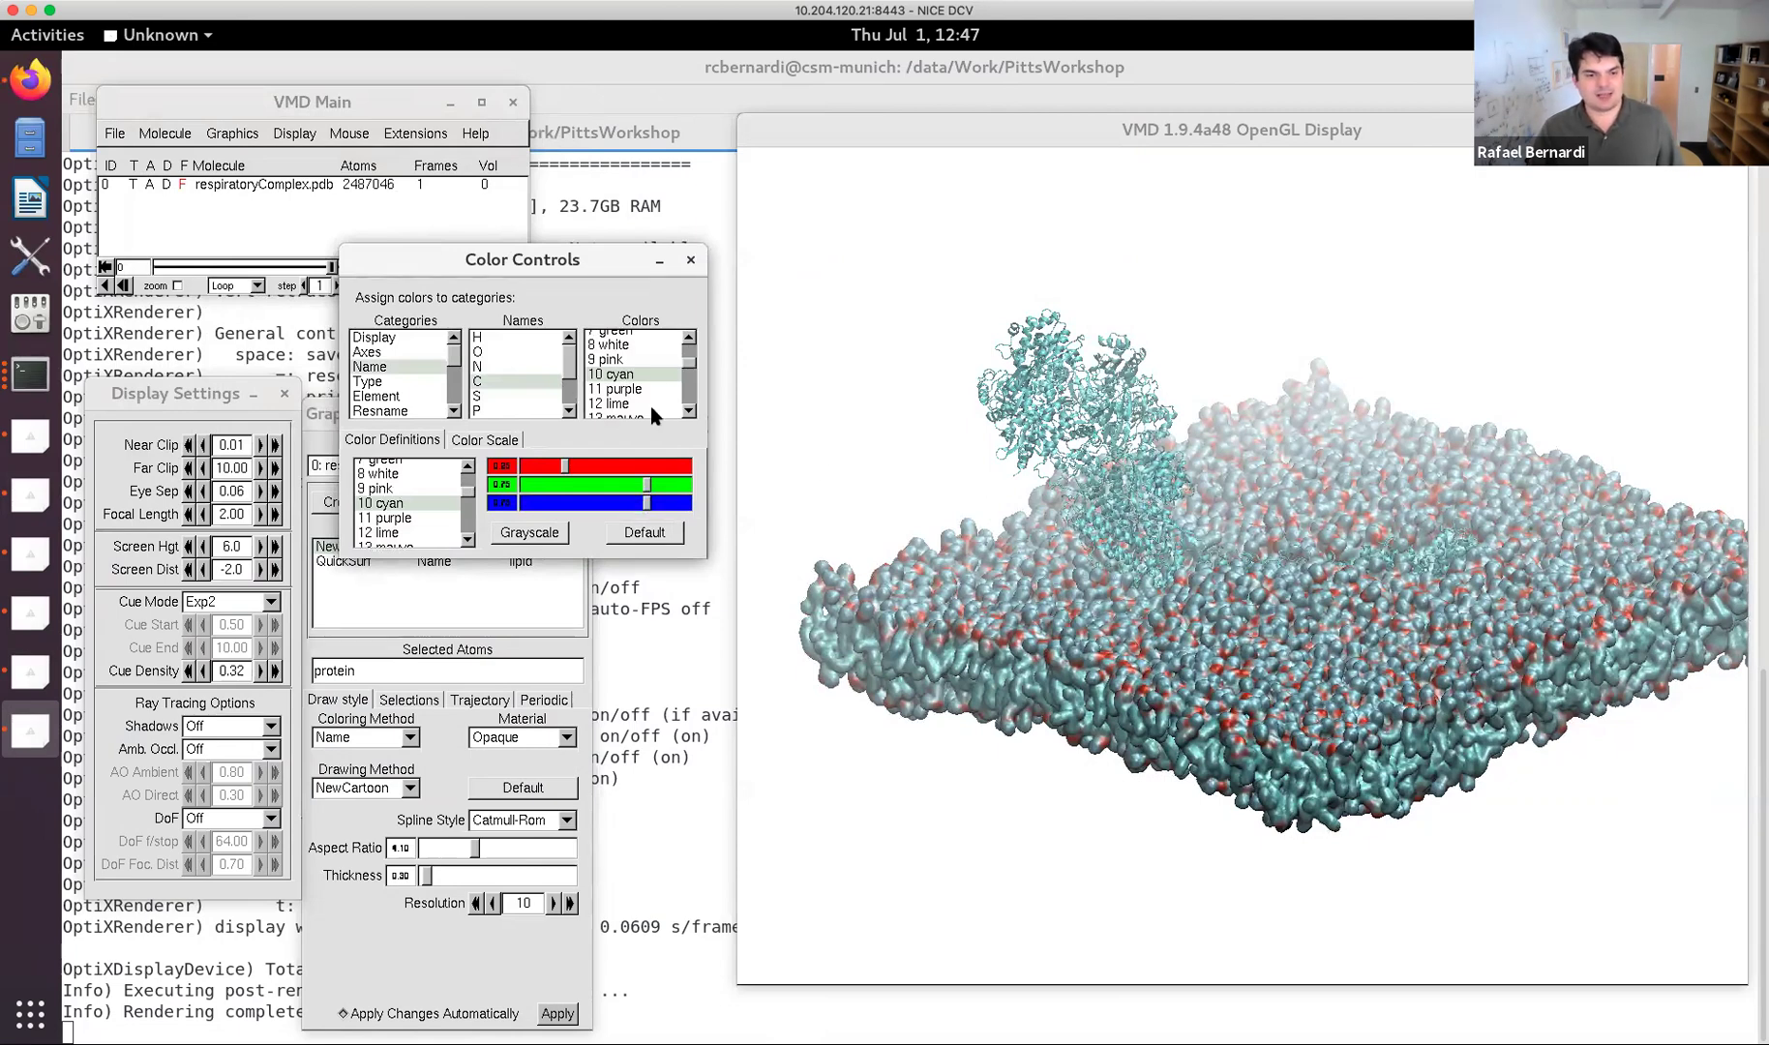
pyautogui.moveTo(689, 370); pyautogui.dragTo(690, 352)
pyautogui.click(645, 339)
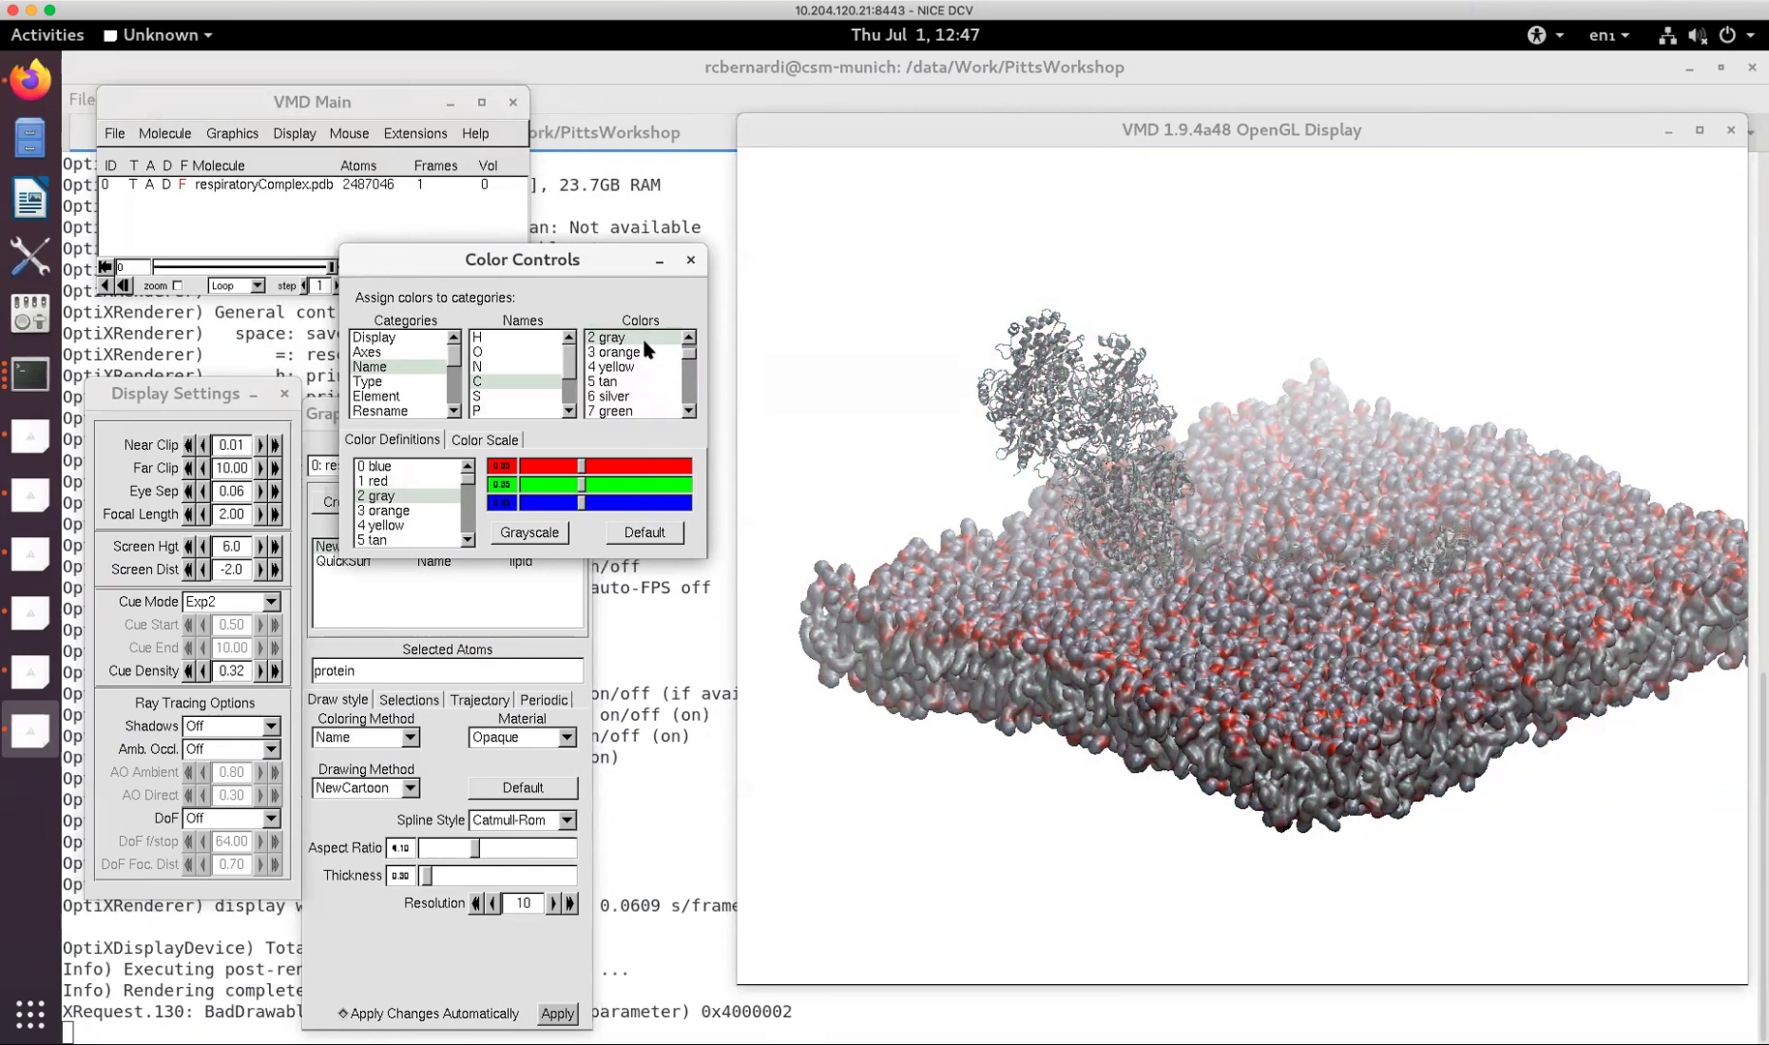
pyautogui.click(691, 261)
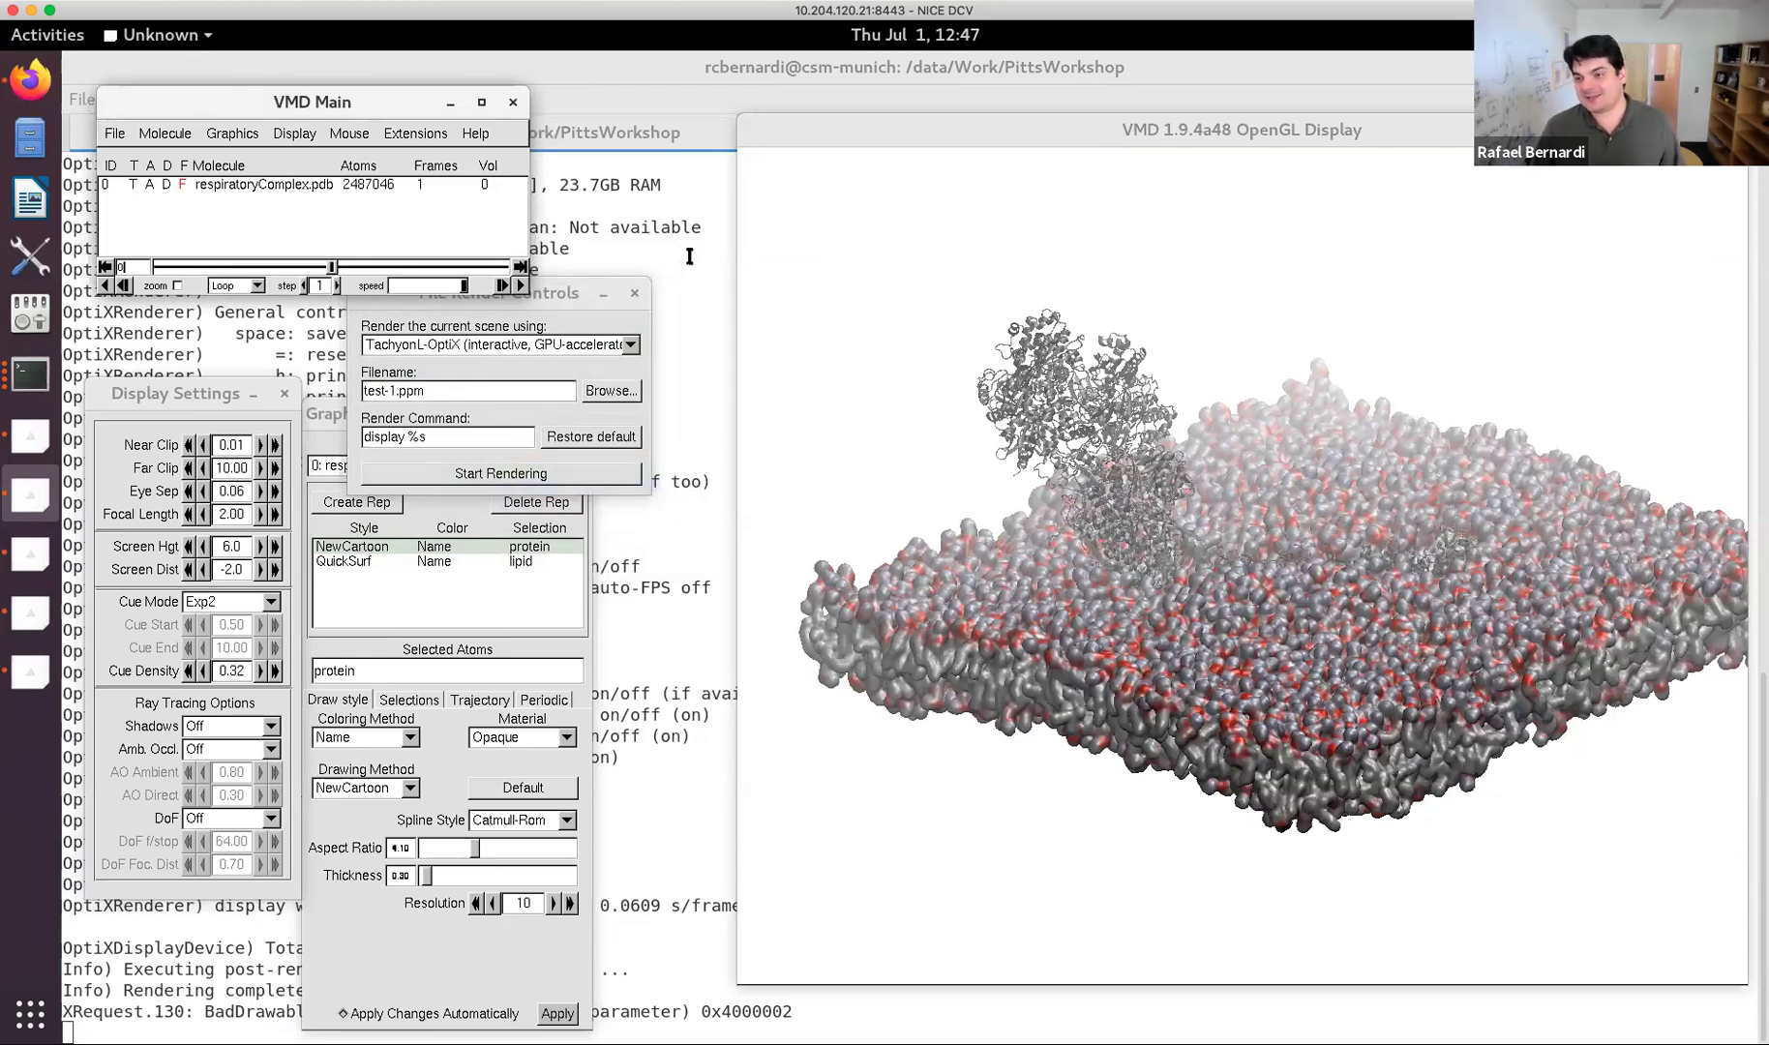
# Show the color script ~/Stuff/namd/vmd/vmd.color.tcl with the more command in a new terminal tab.
pyautogui.click(698, 659)
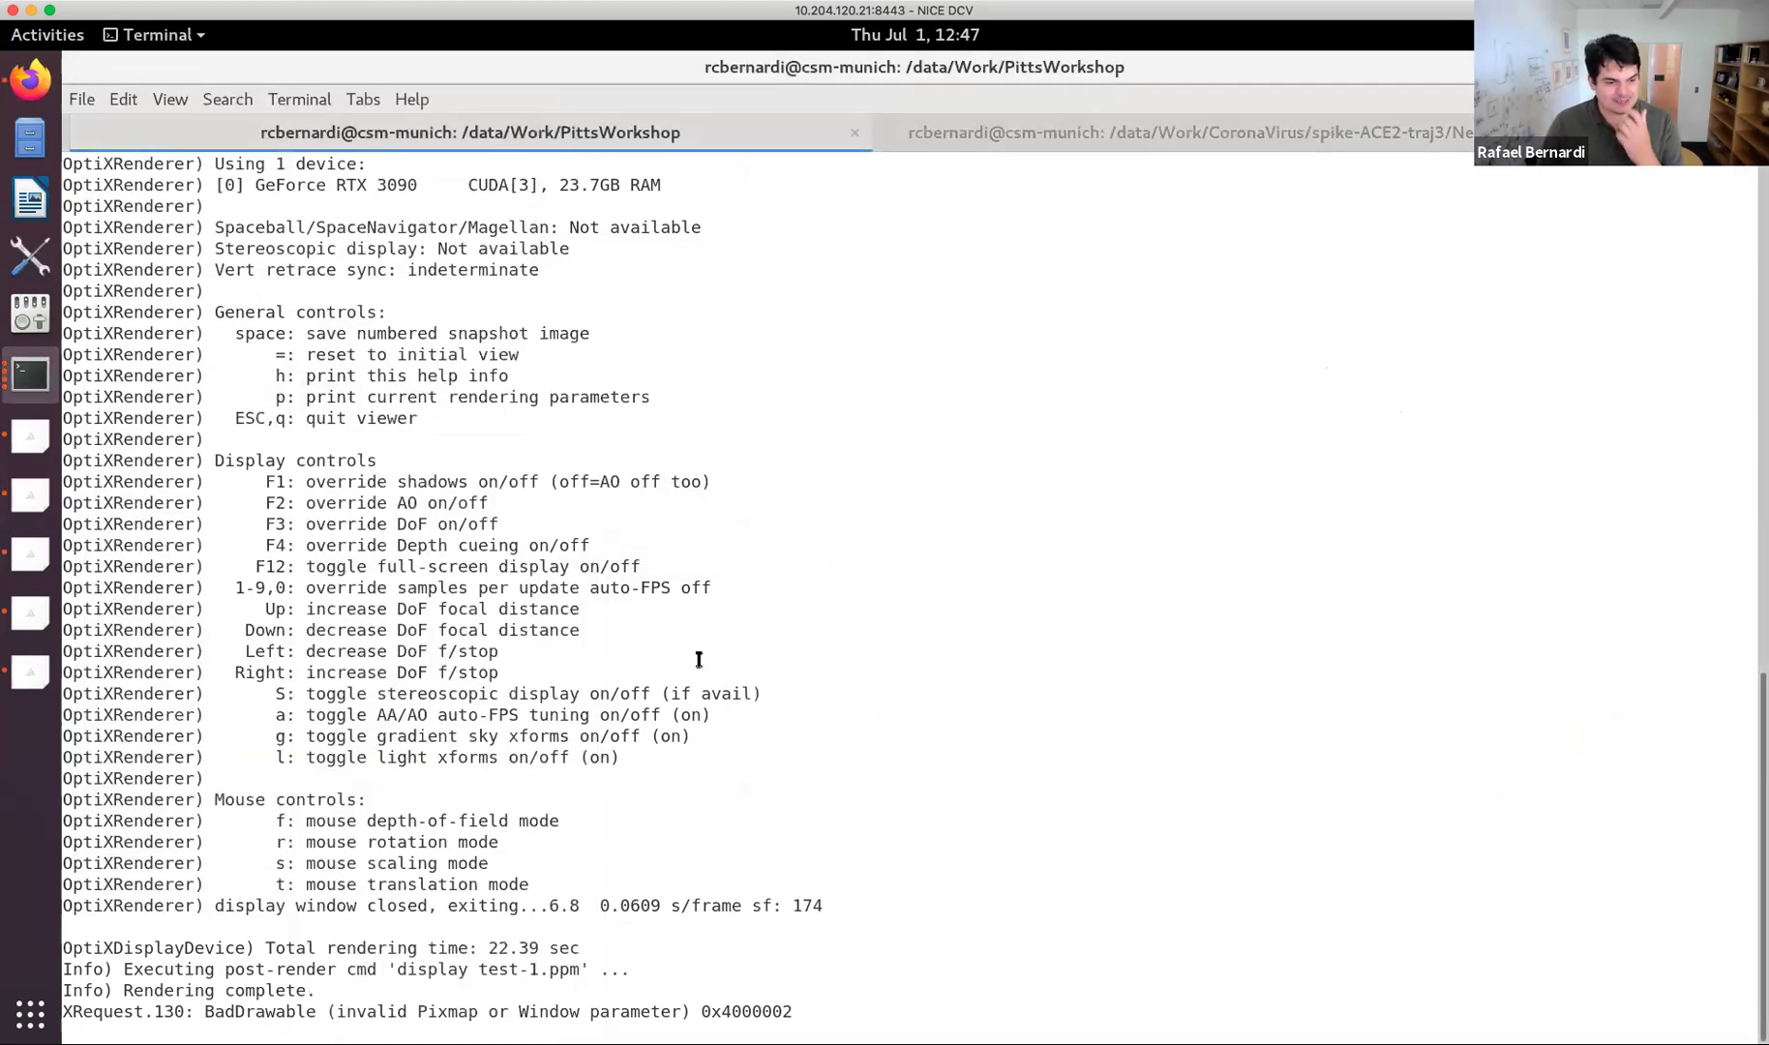
pyautogui.hotkey('ctrl', 'shift', 't')
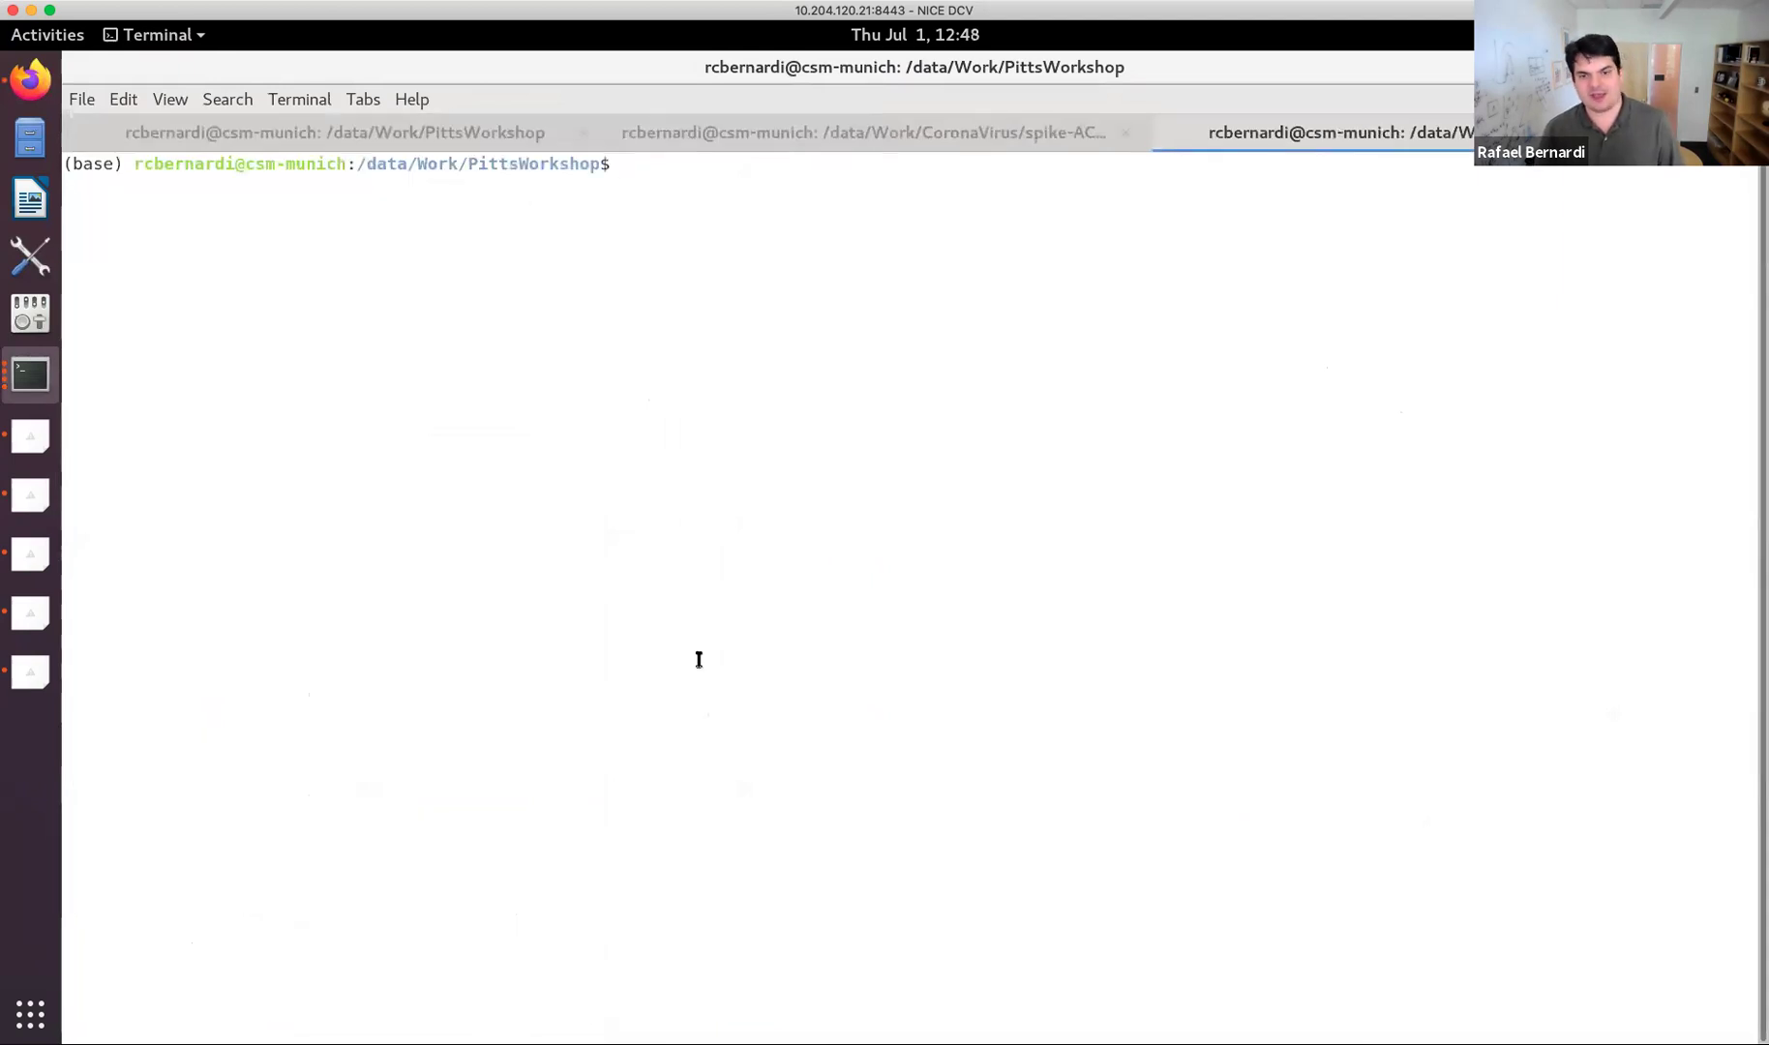
pyautogui.write('las')
pyautogui.press('BackSpace')
pyautogui.press('BackSpace')
pyautogui.press('BackSpace')
pyautogui.write('more ~')
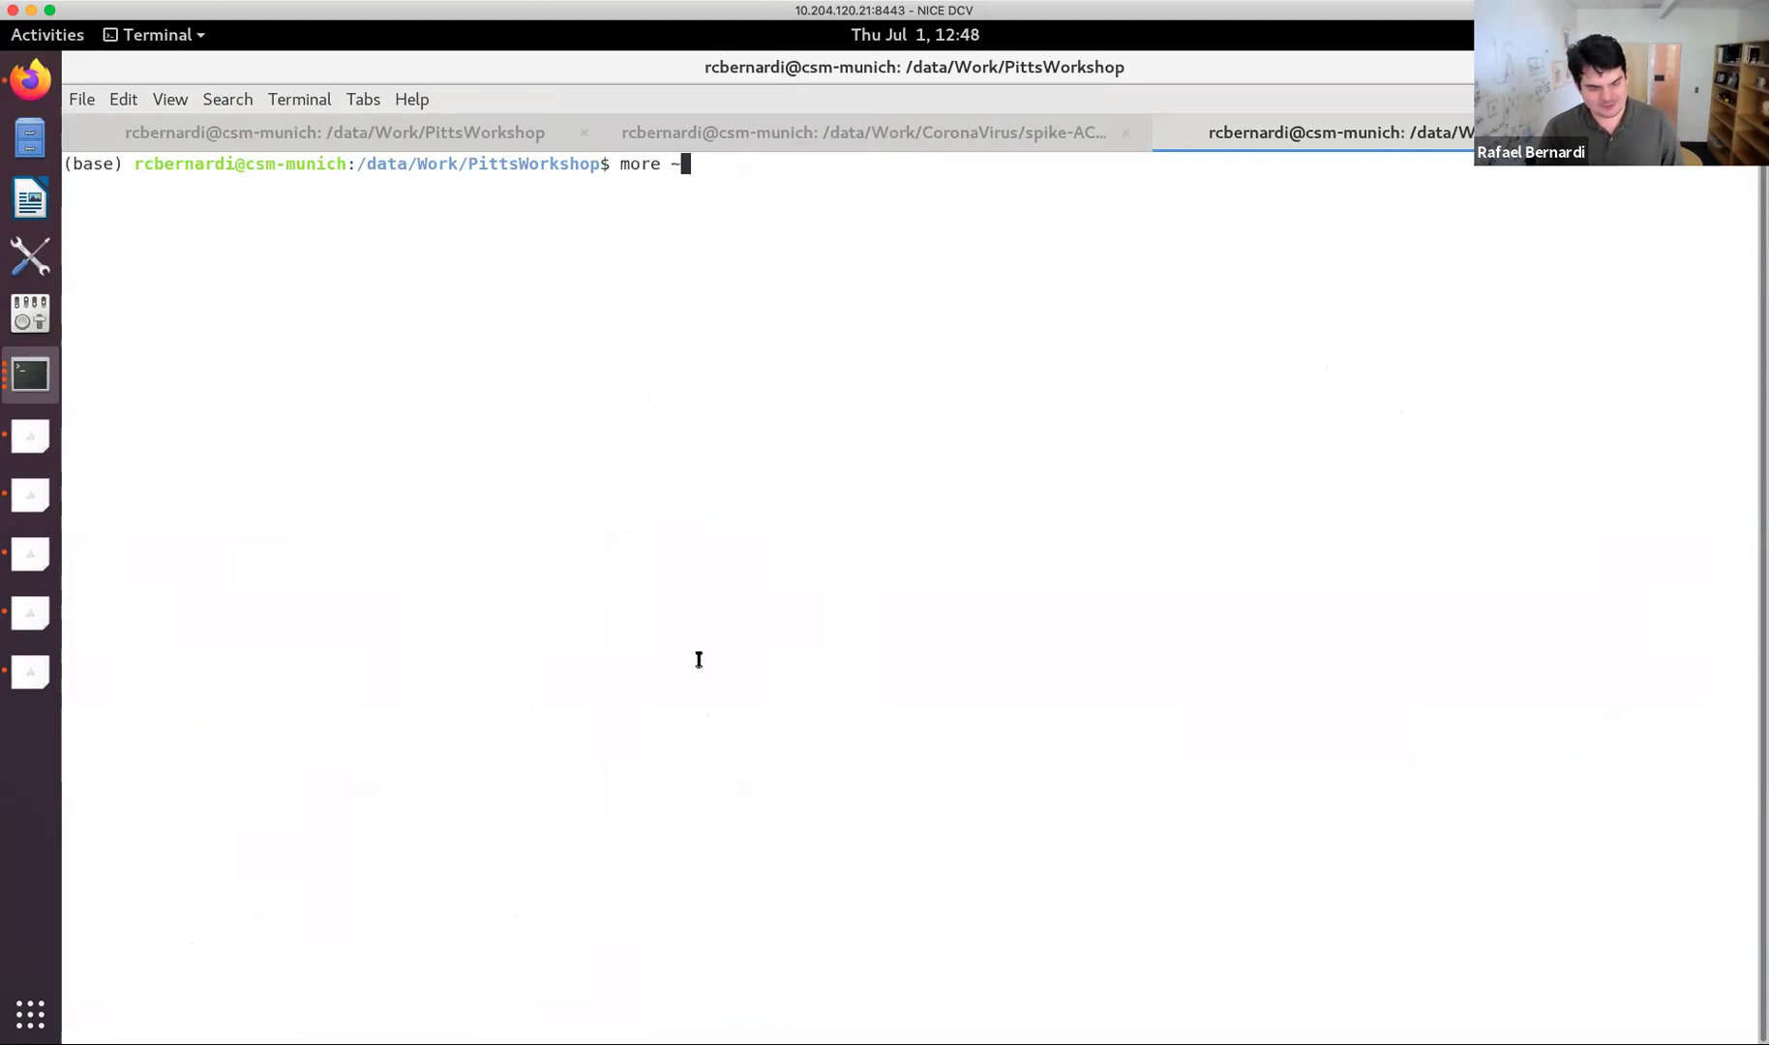
pyautogui.write('/S')
pyautogui.press('Tab')
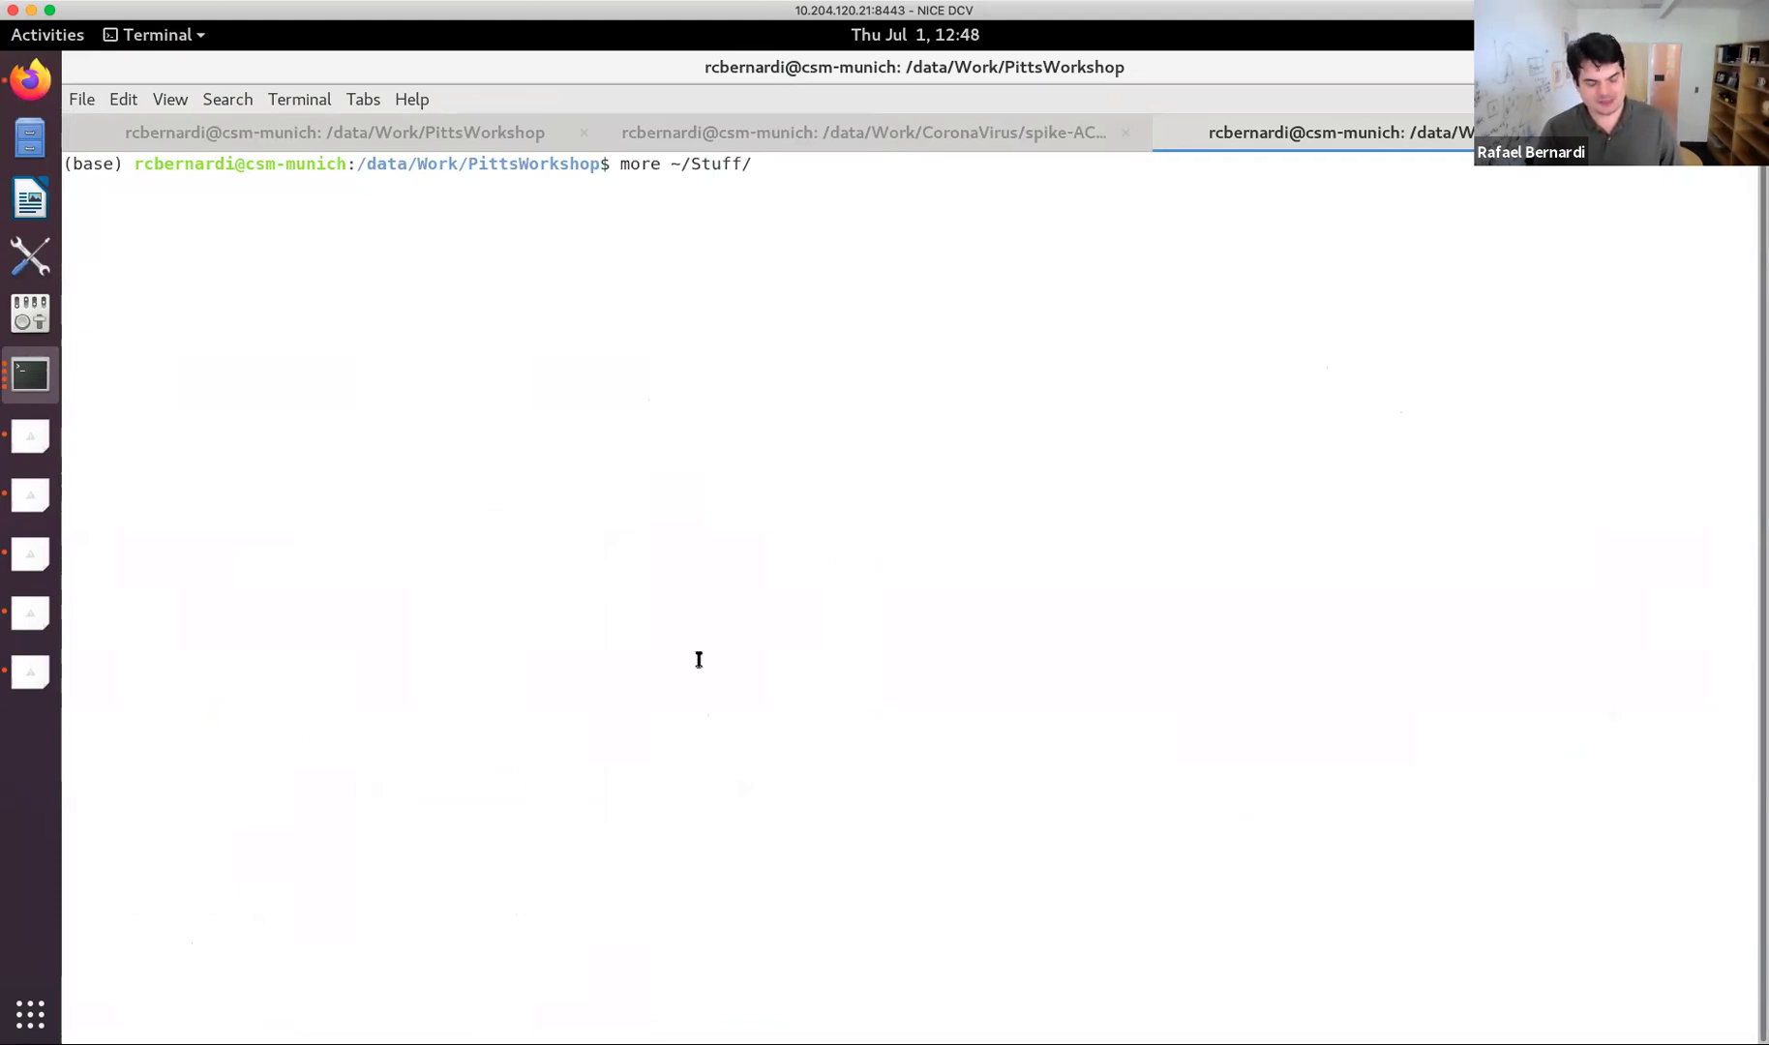
pyautogui.write('n')
pyautogui.press('Tab')
pyautogui.write('vmd/vmd.co')
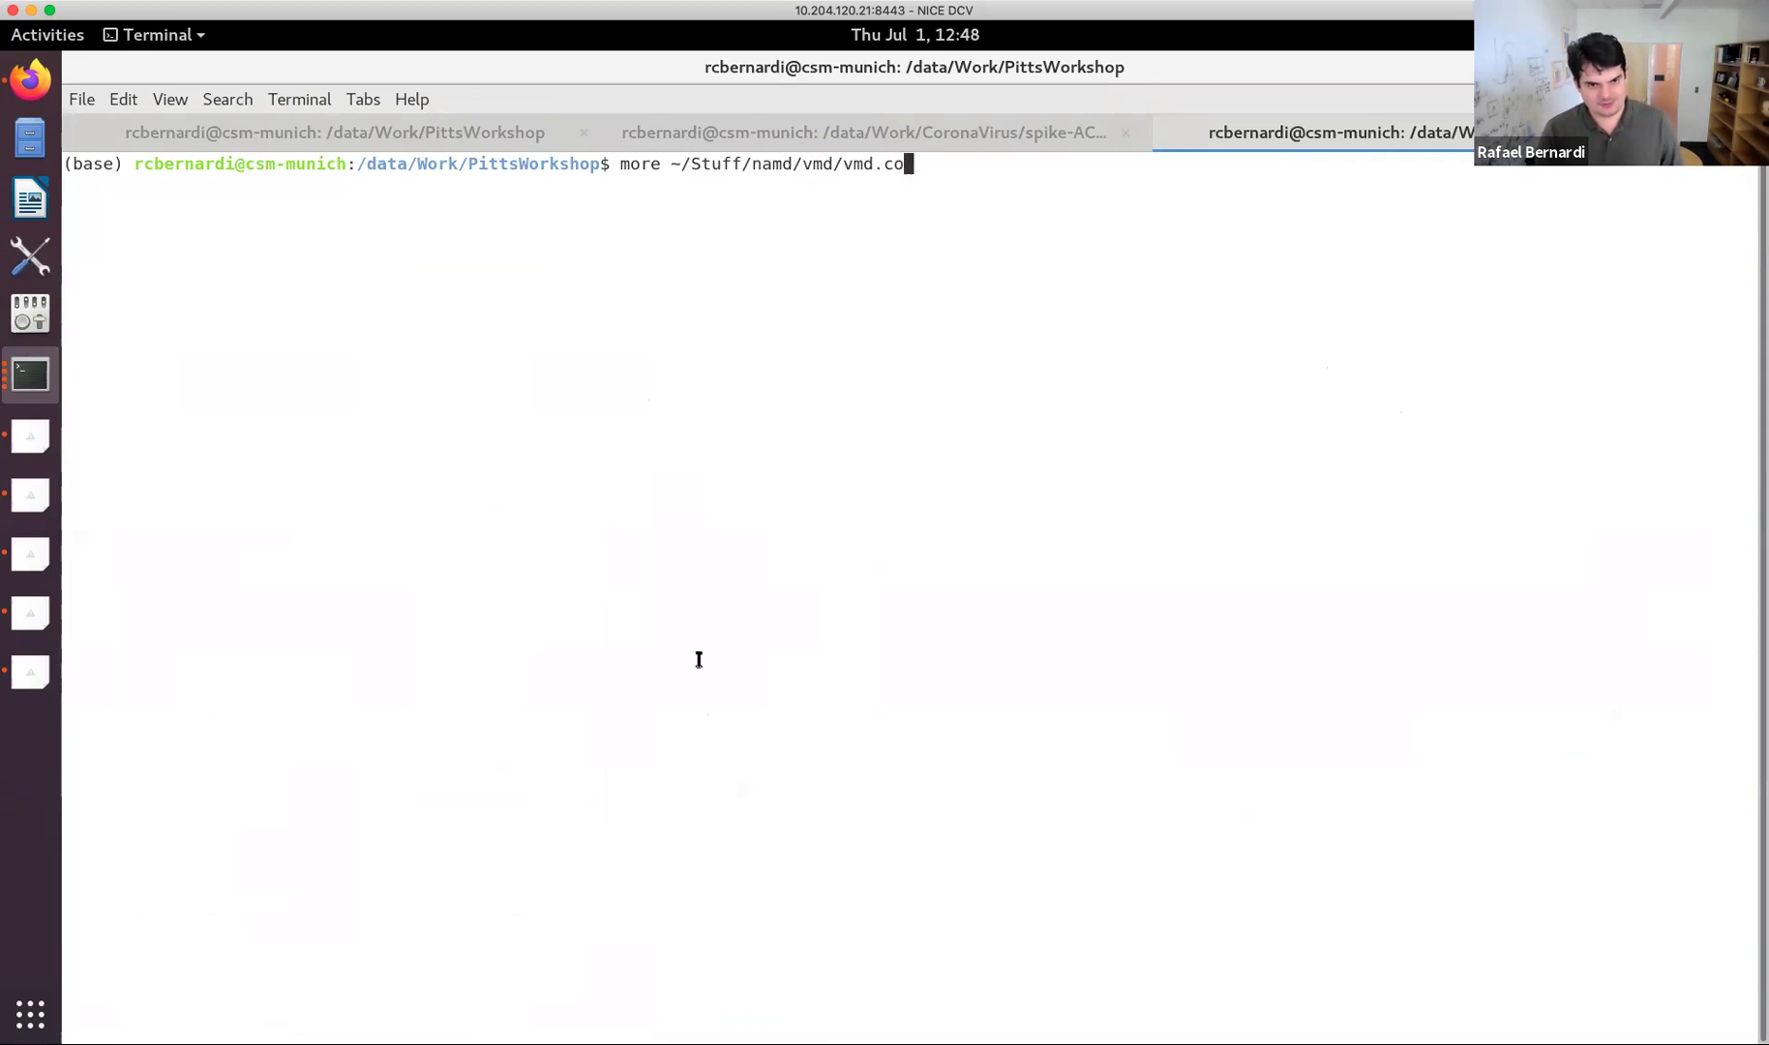
pyautogui.press('Tab')
pyautogui.press('Return')
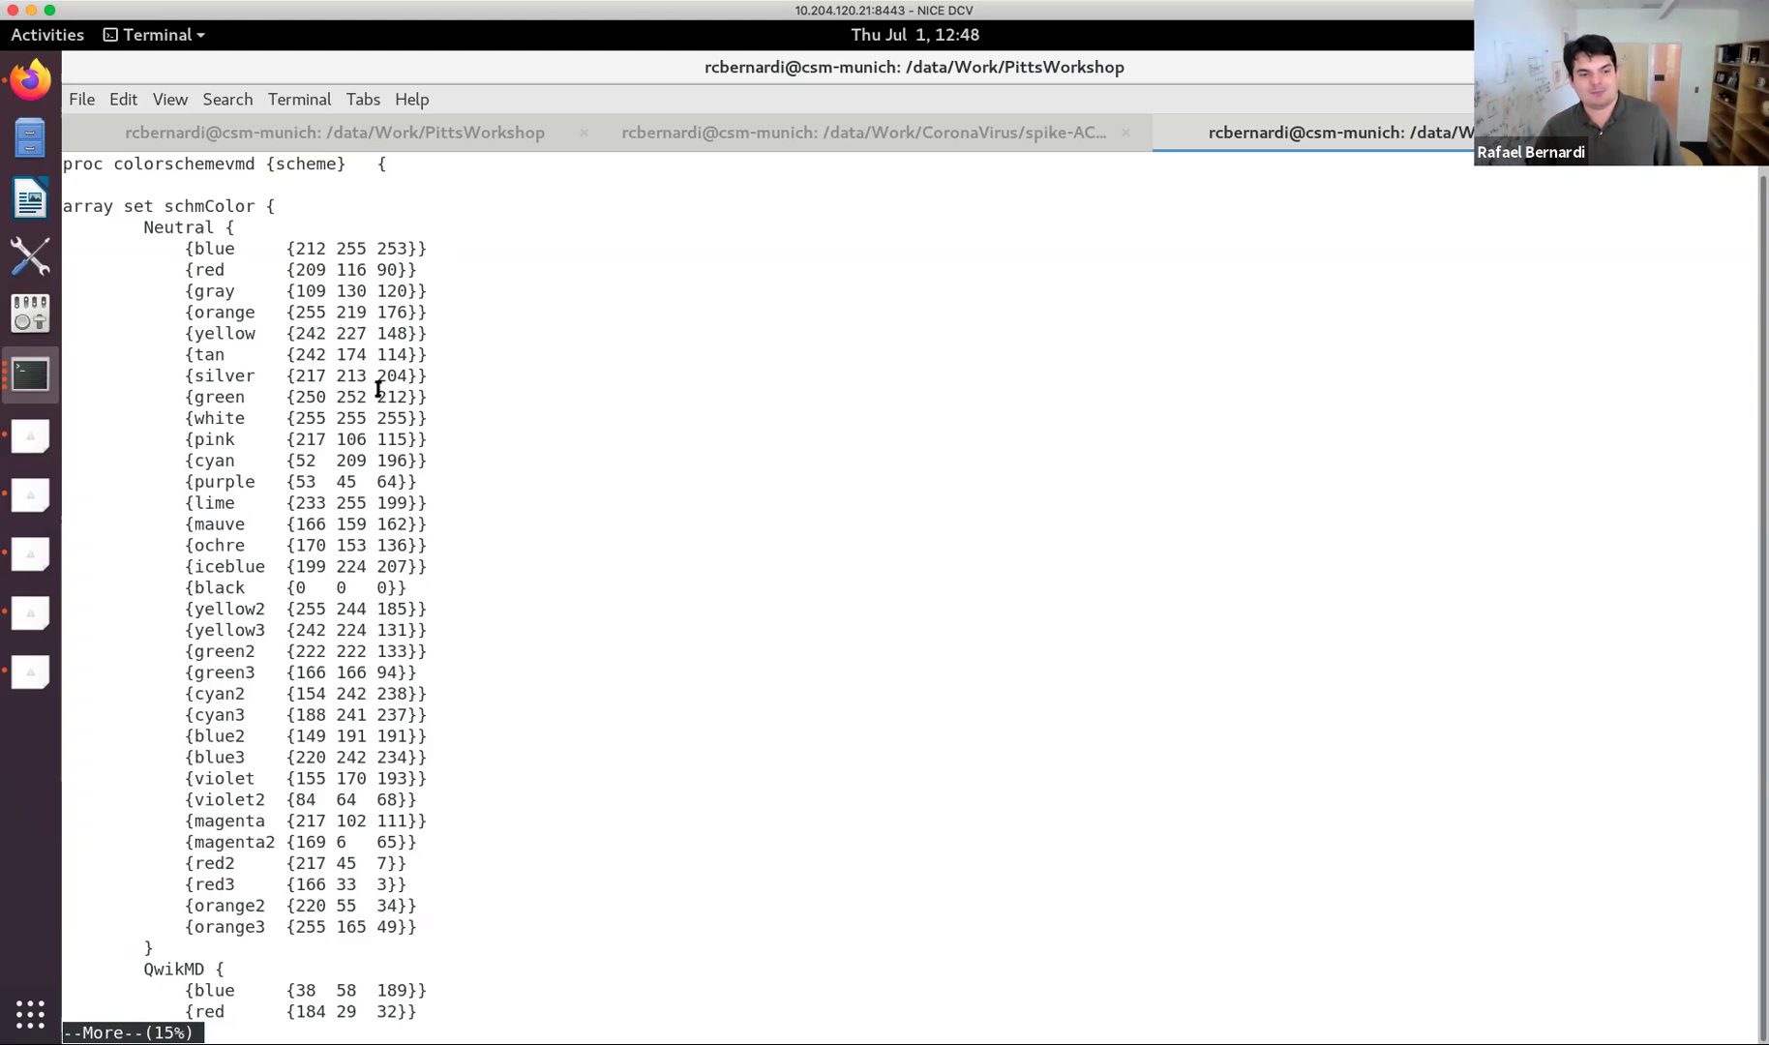
# Examine the Neutral color scheme and the RGB values defined for its blue color.
pyautogui.scroll(1, 376, 387)
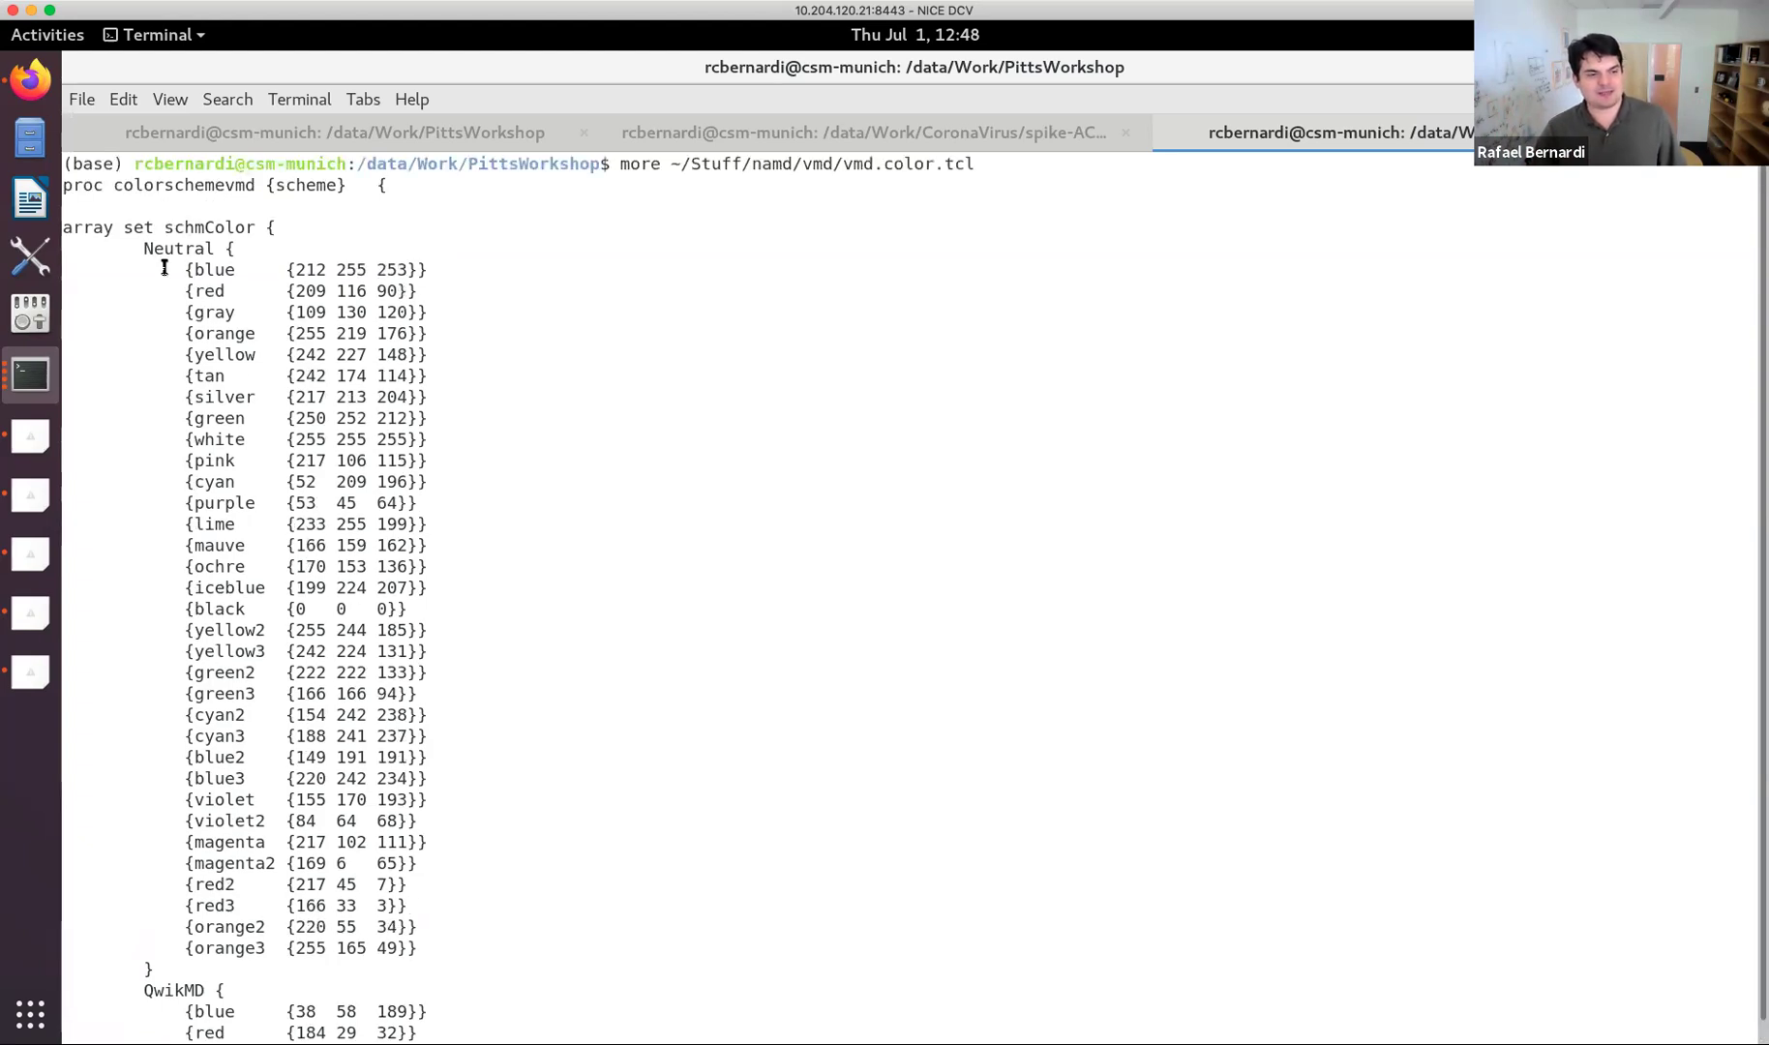
pyautogui.moveTo(154, 249); pyautogui.dragTo(469, 968)
pyautogui.click(247, 277)
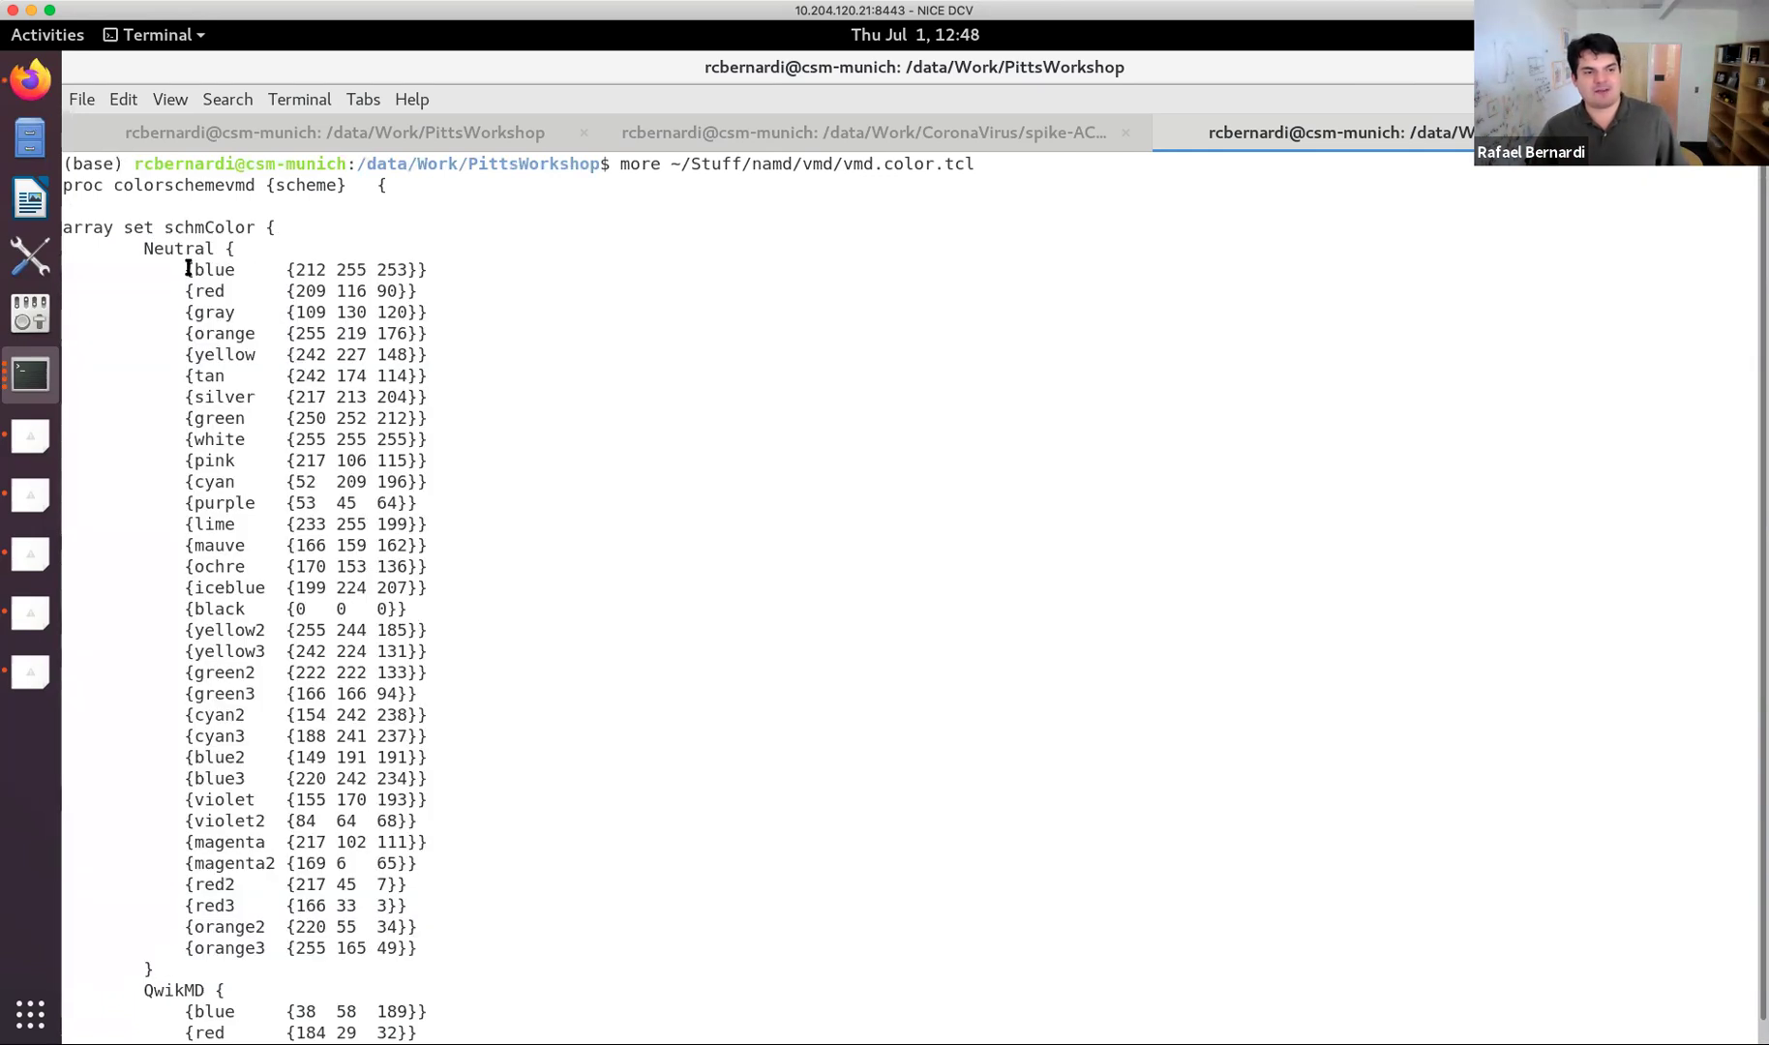
pyautogui.moveTo(296, 270); pyautogui.dragTo(407, 270)
pyautogui.scroll(-1, 453, 387)
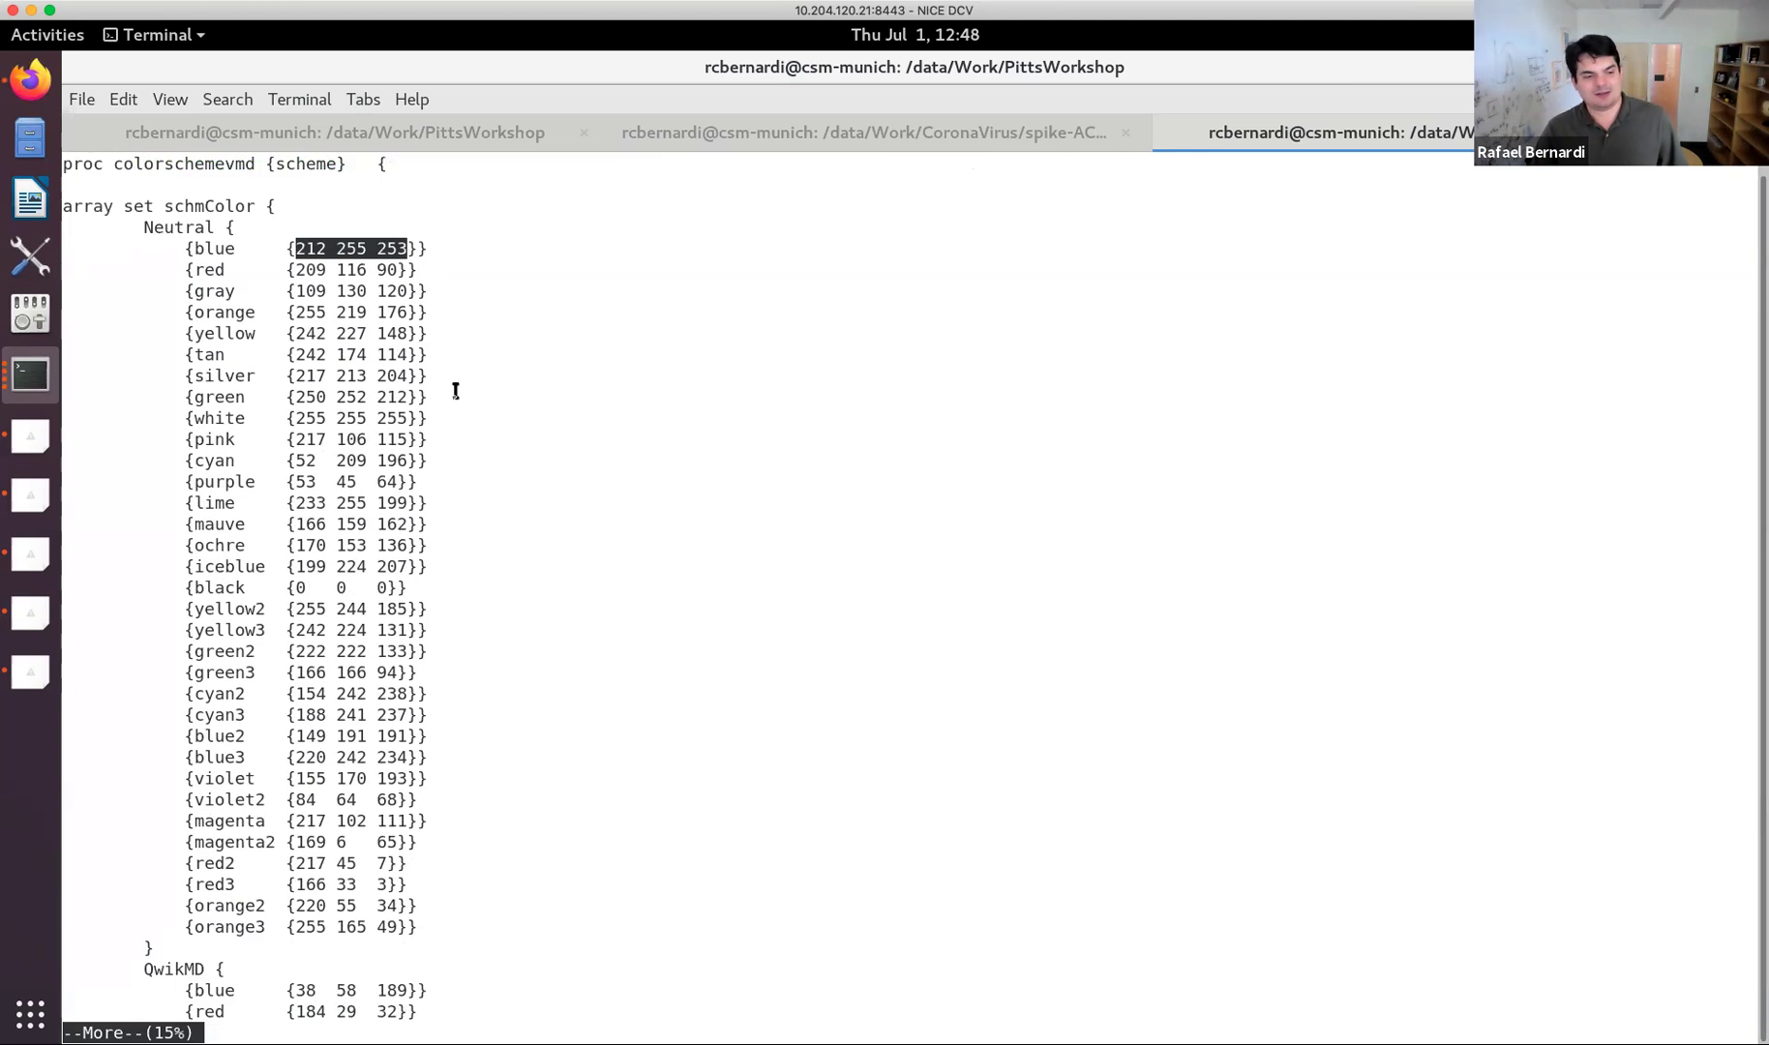
# Page through the script's remaining color schemes, including SdrG, Network and CohDoc, and review the file from end to start.
pyautogui.press('space')
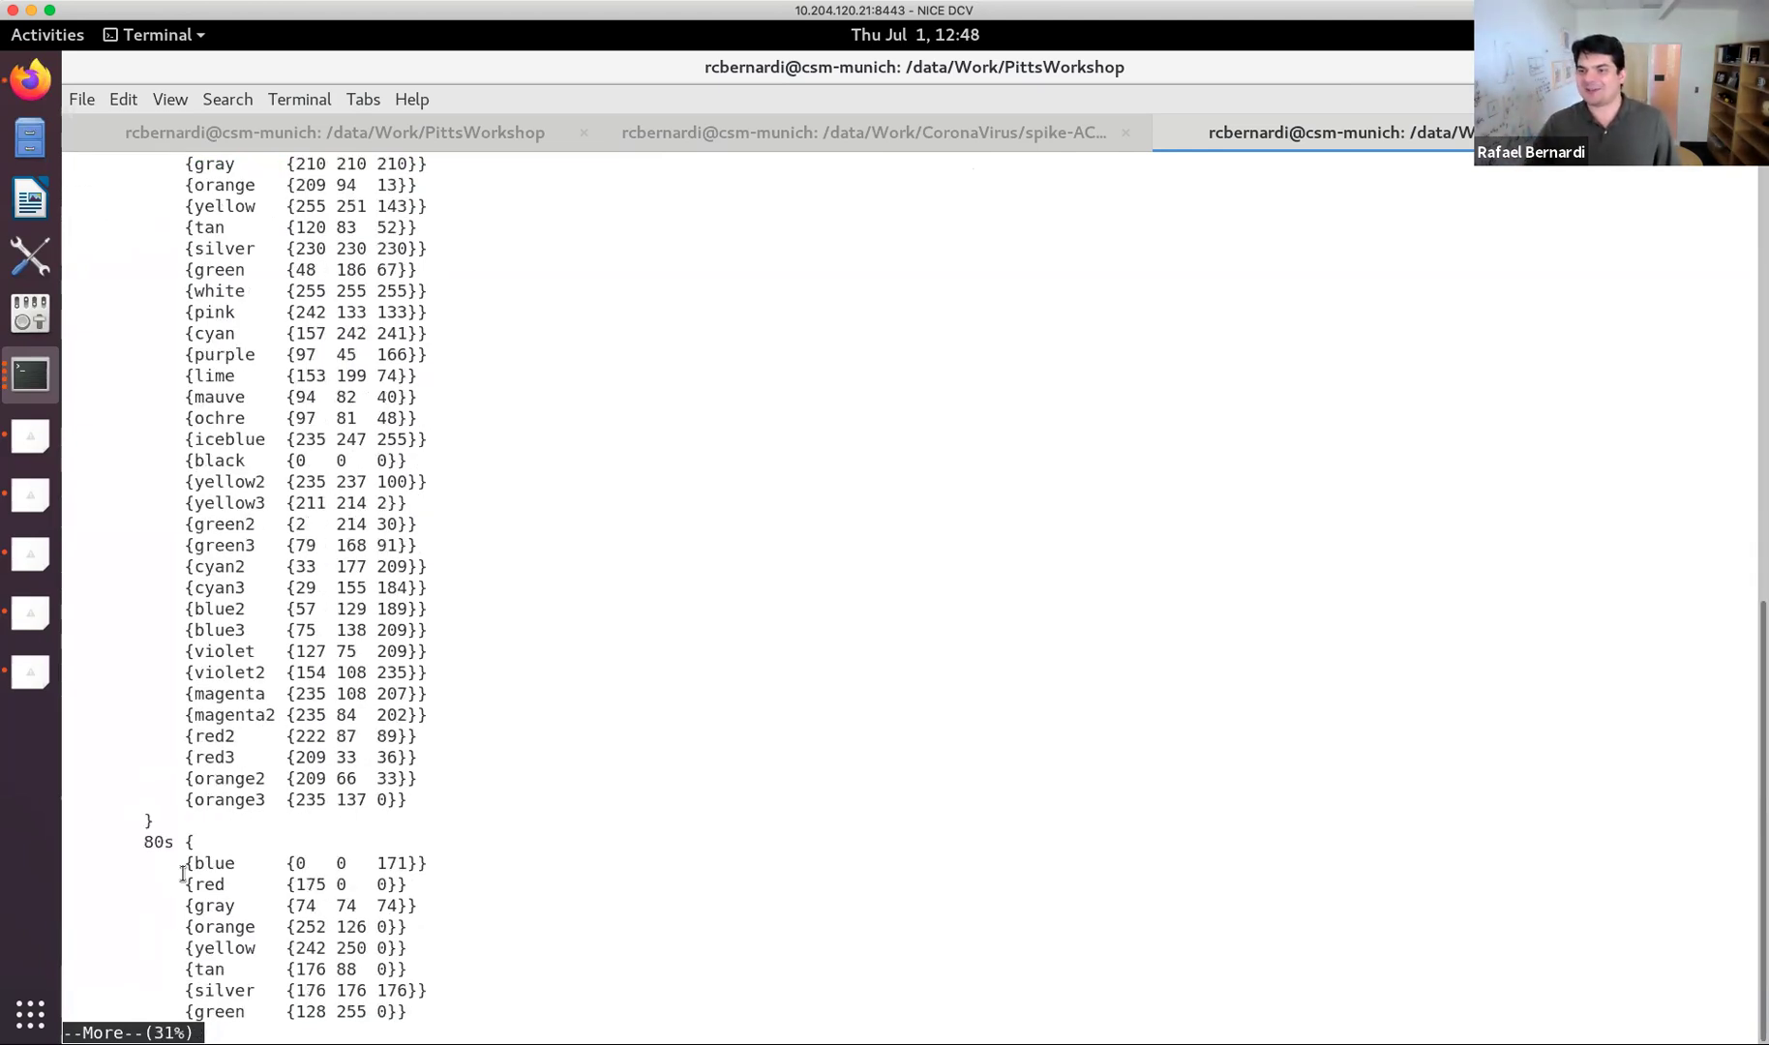
pyautogui.press('space')
pyautogui.press('space')
pyautogui.scroll(3, 274, 580)
pyautogui.scroll(-3, 230, 699)
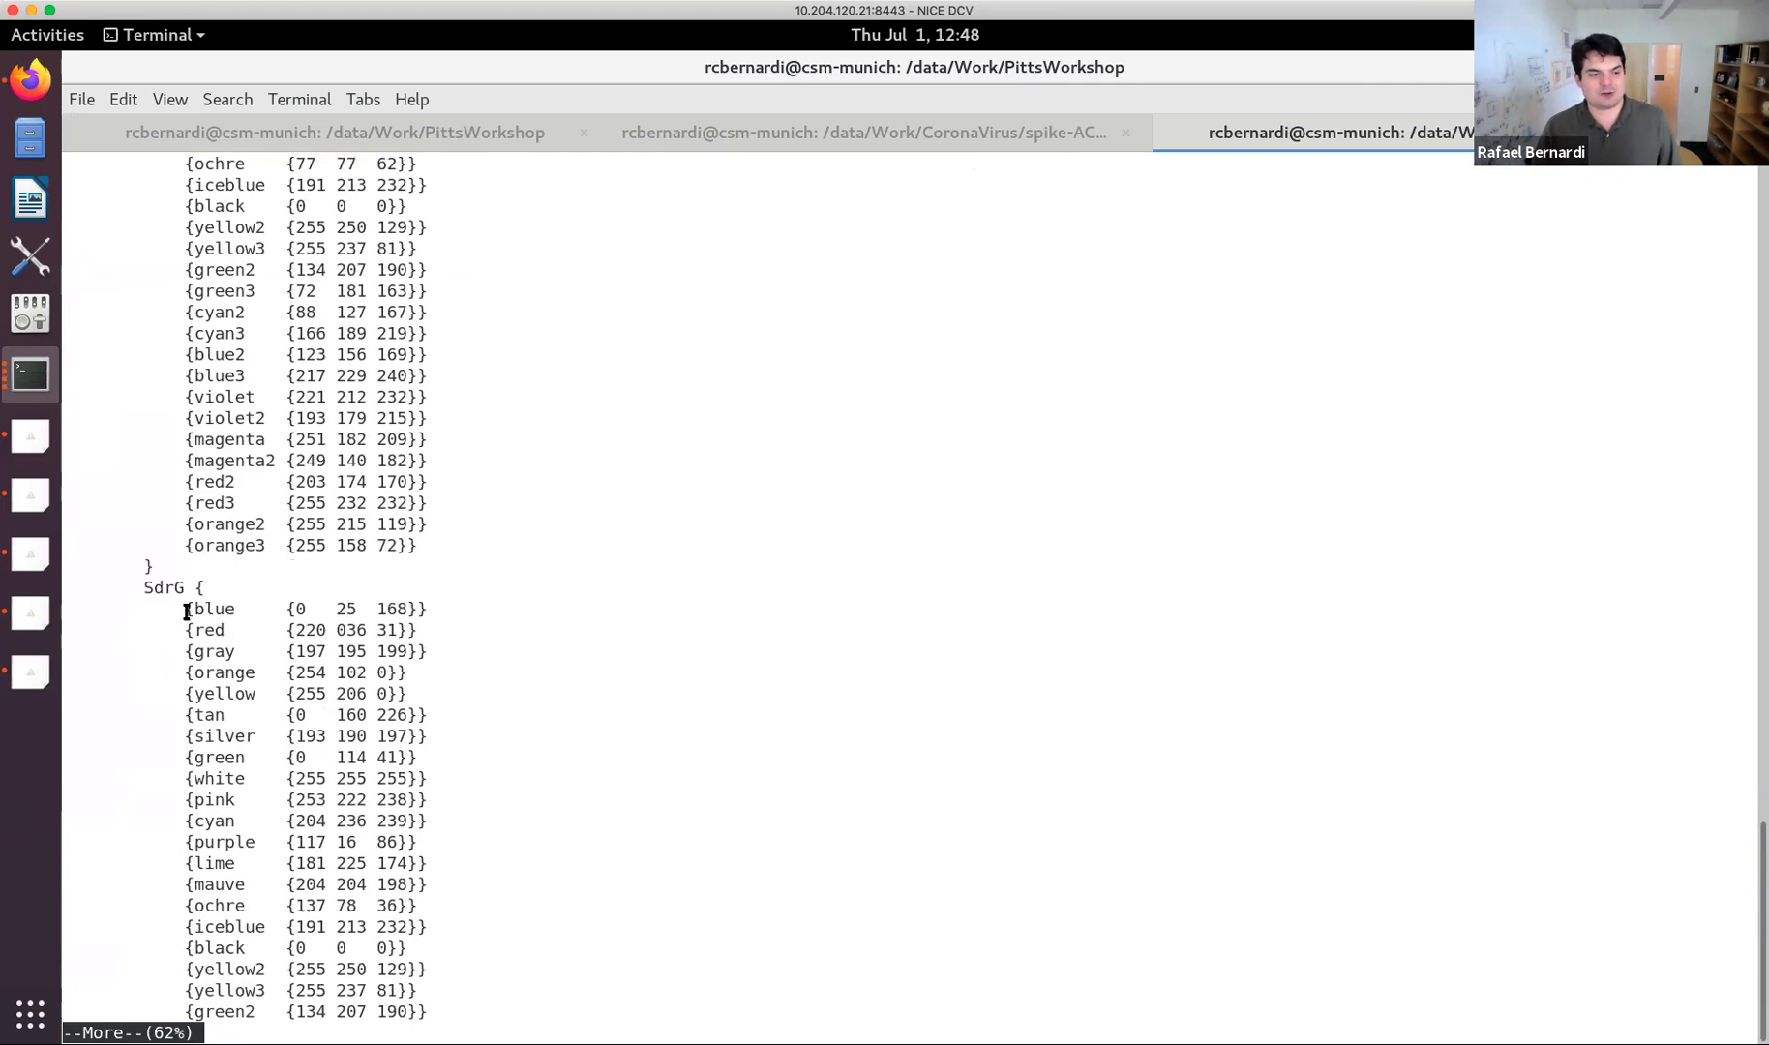
pyautogui.moveTo(144, 586); pyautogui.dragTo(503, 750)
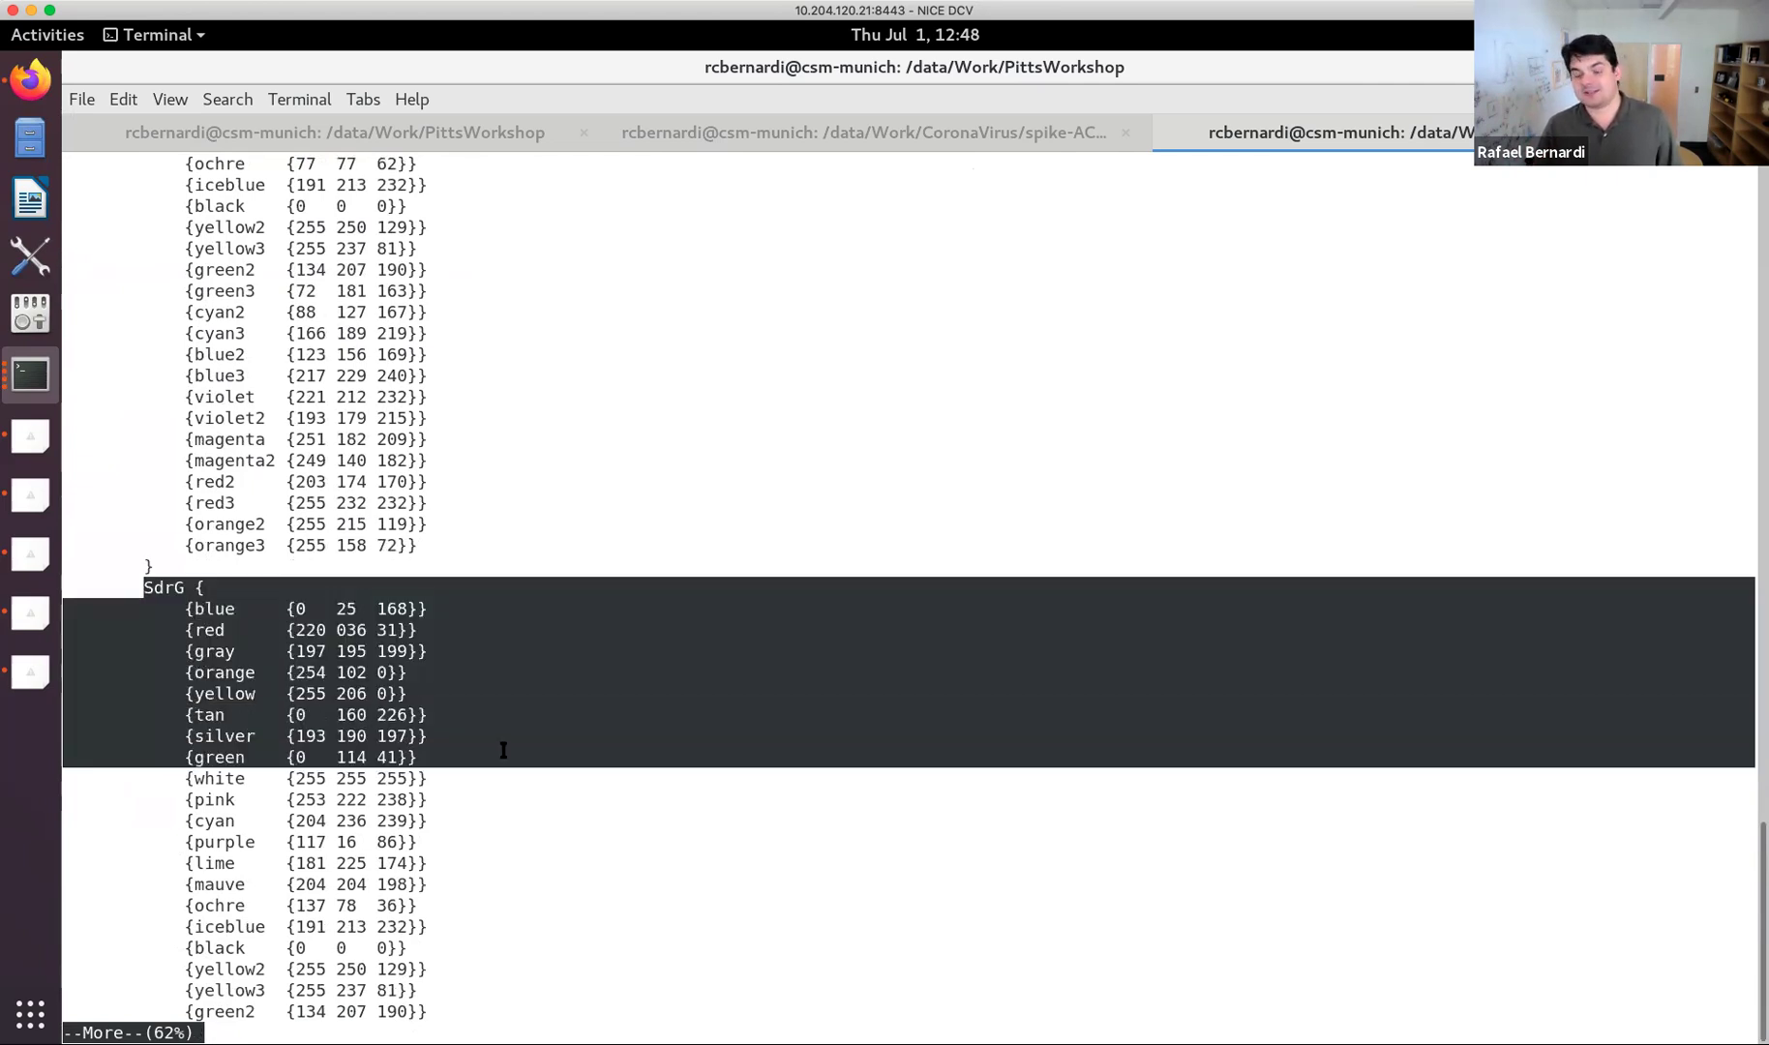
pyautogui.press('space')
pyautogui.moveTo(129, 460); pyautogui.dragTo(395, 528)
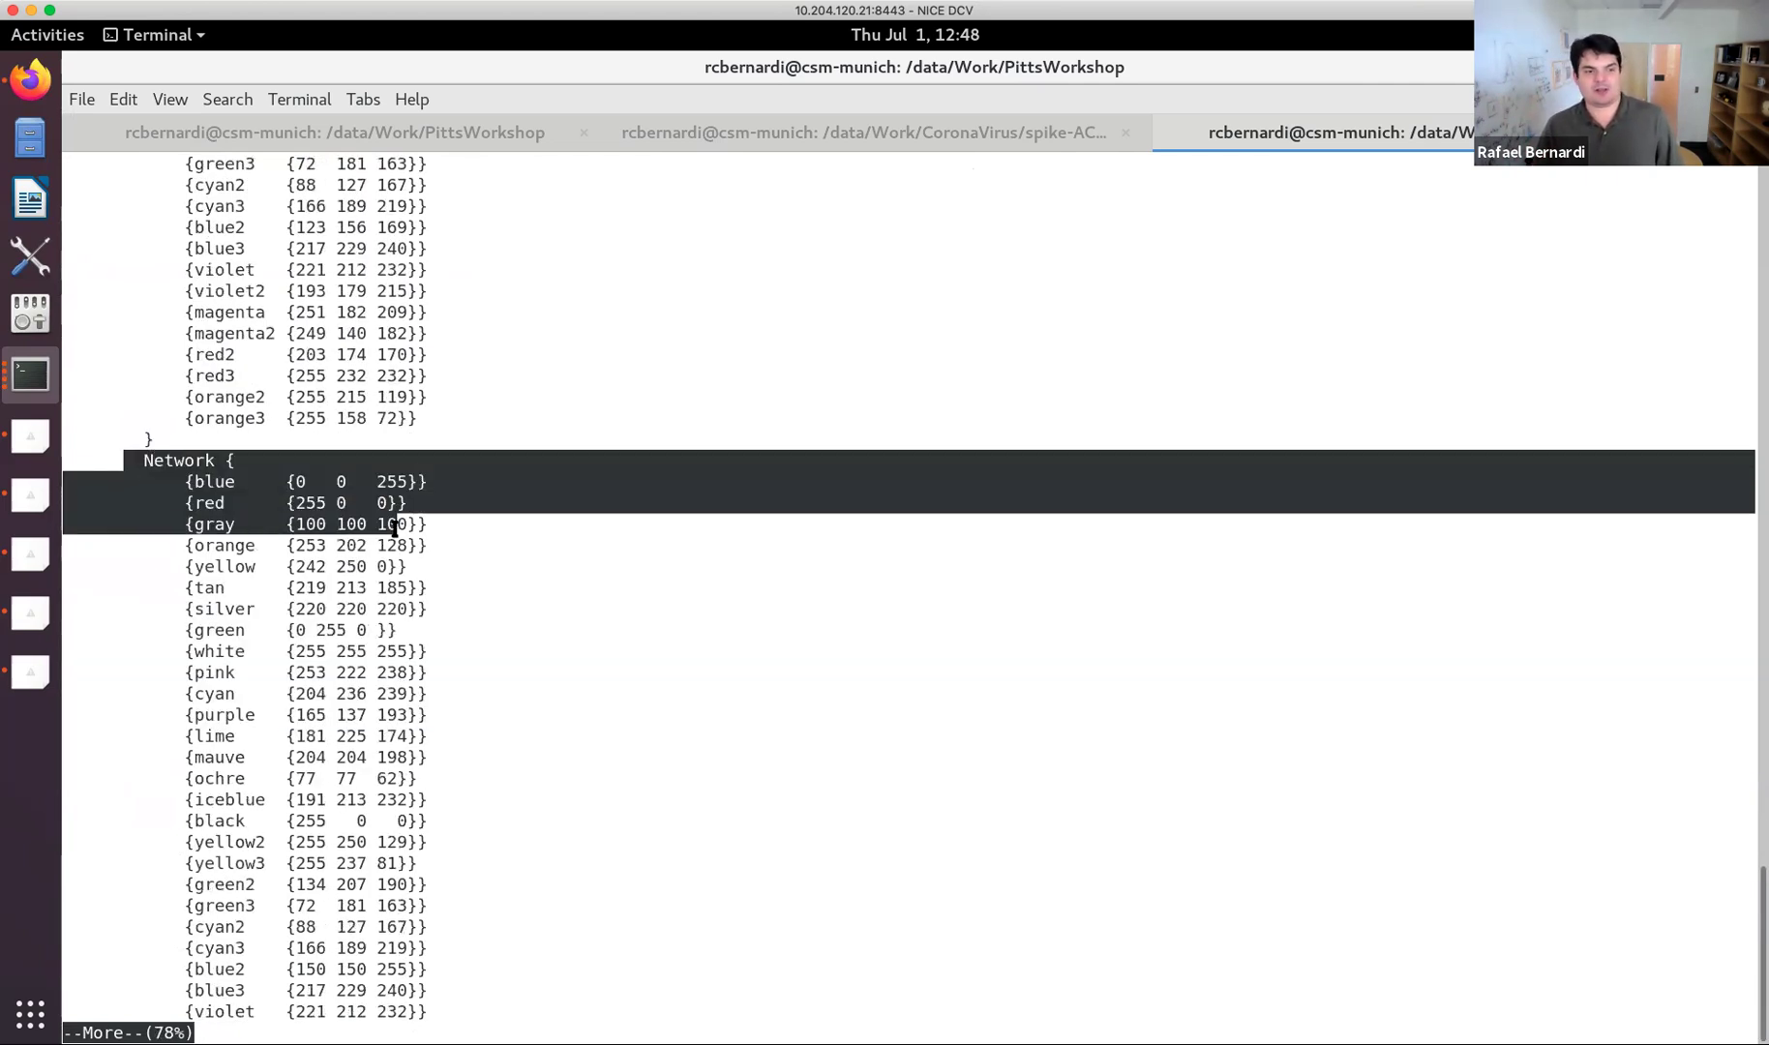
pyautogui.press('space')
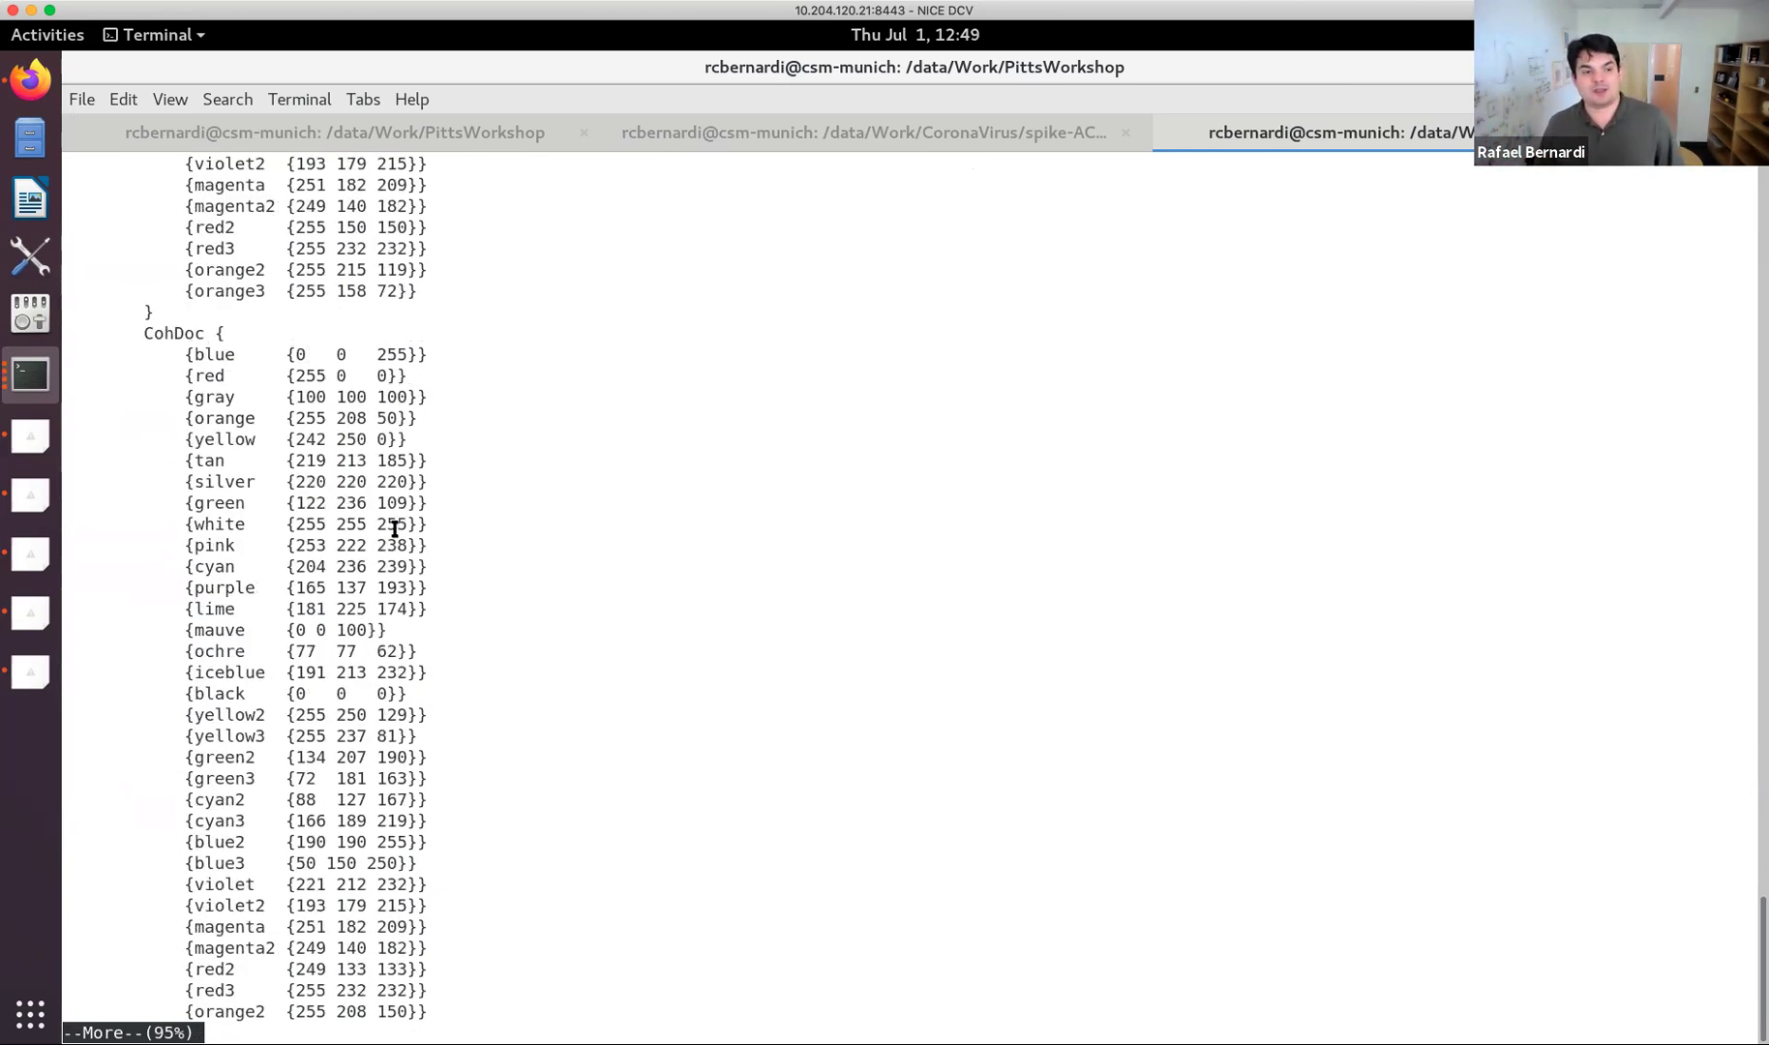
pyautogui.press('space')
pyautogui.scroll(5, 377, 632)
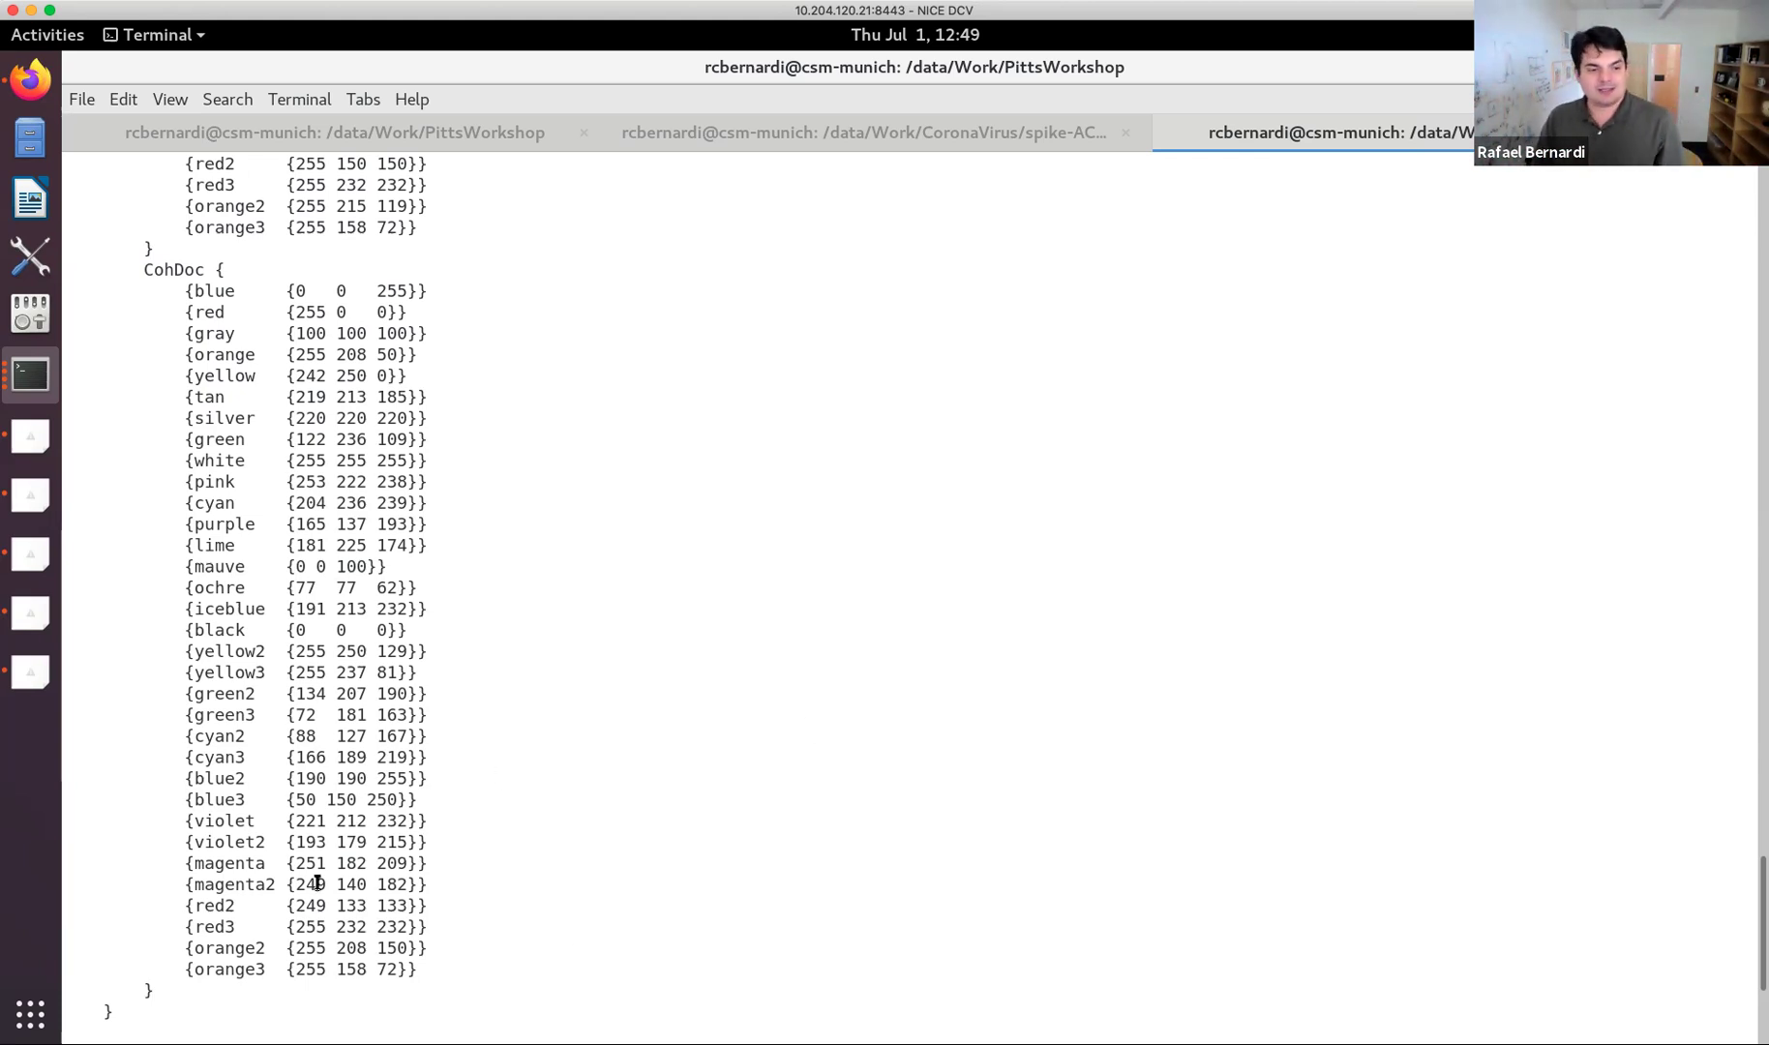
pyautogui.scroll(15, 334, 863)
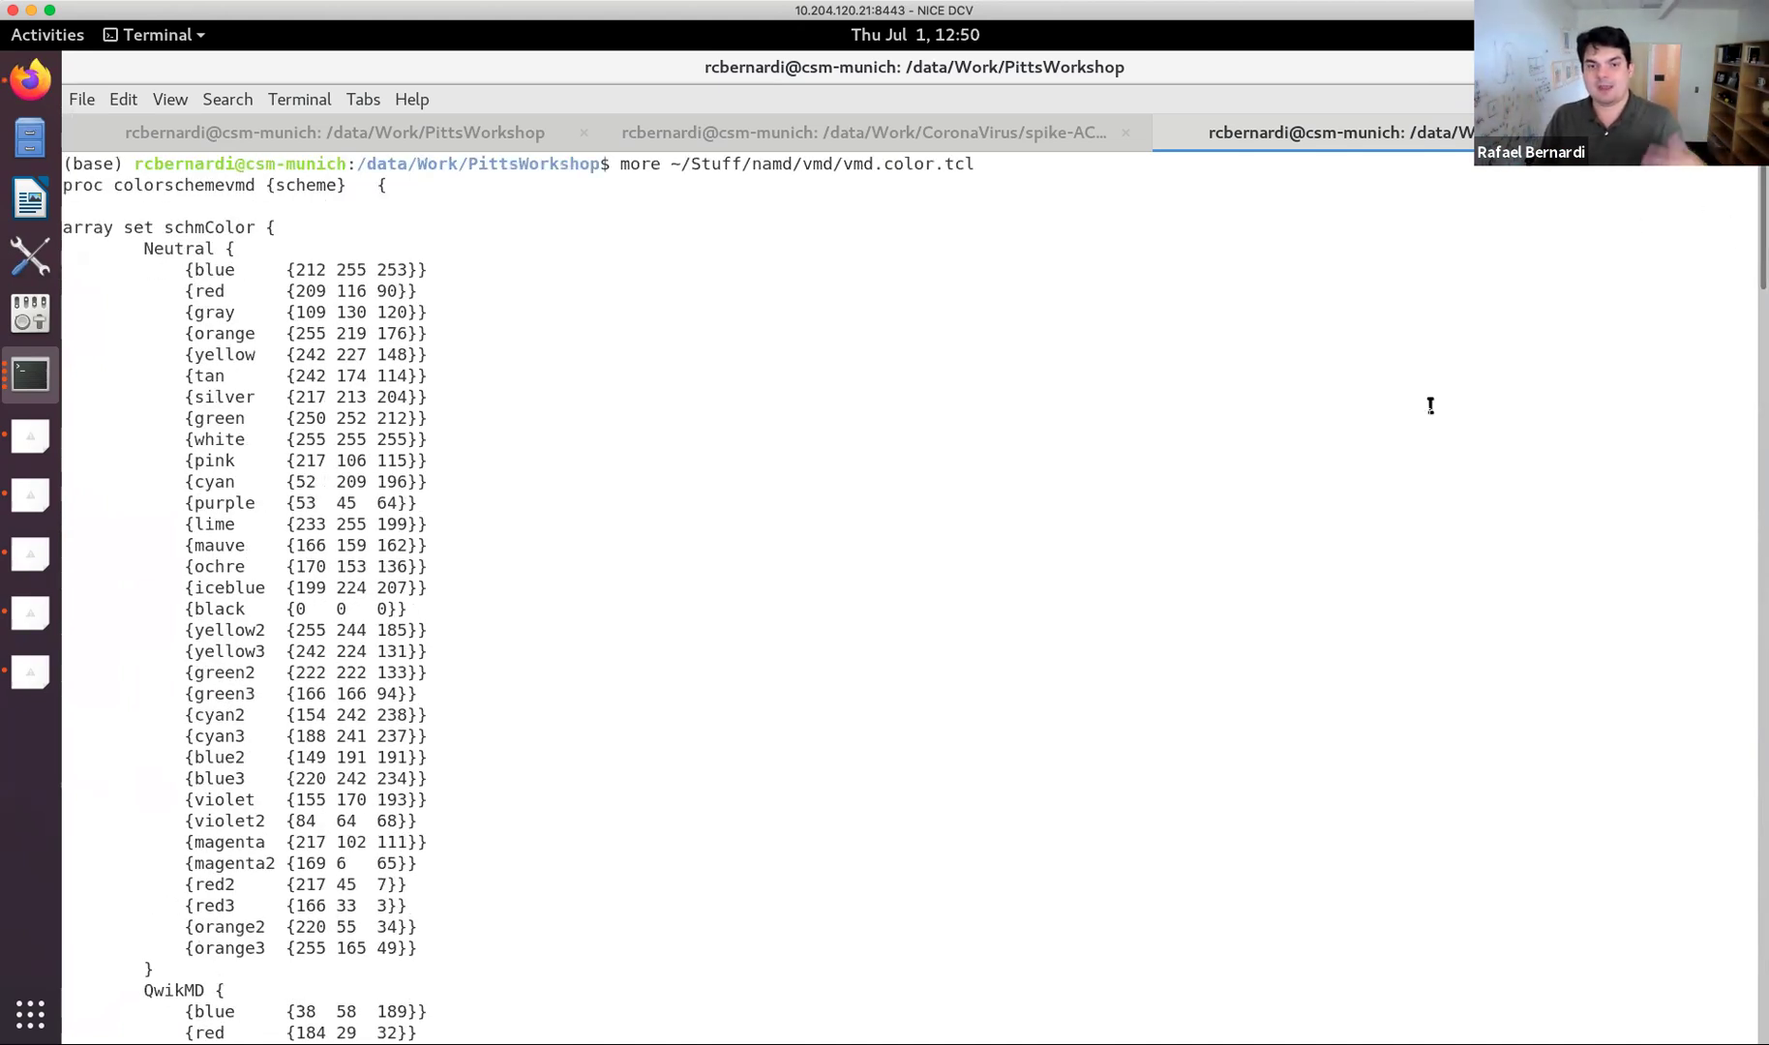
pyautogui.write('q')
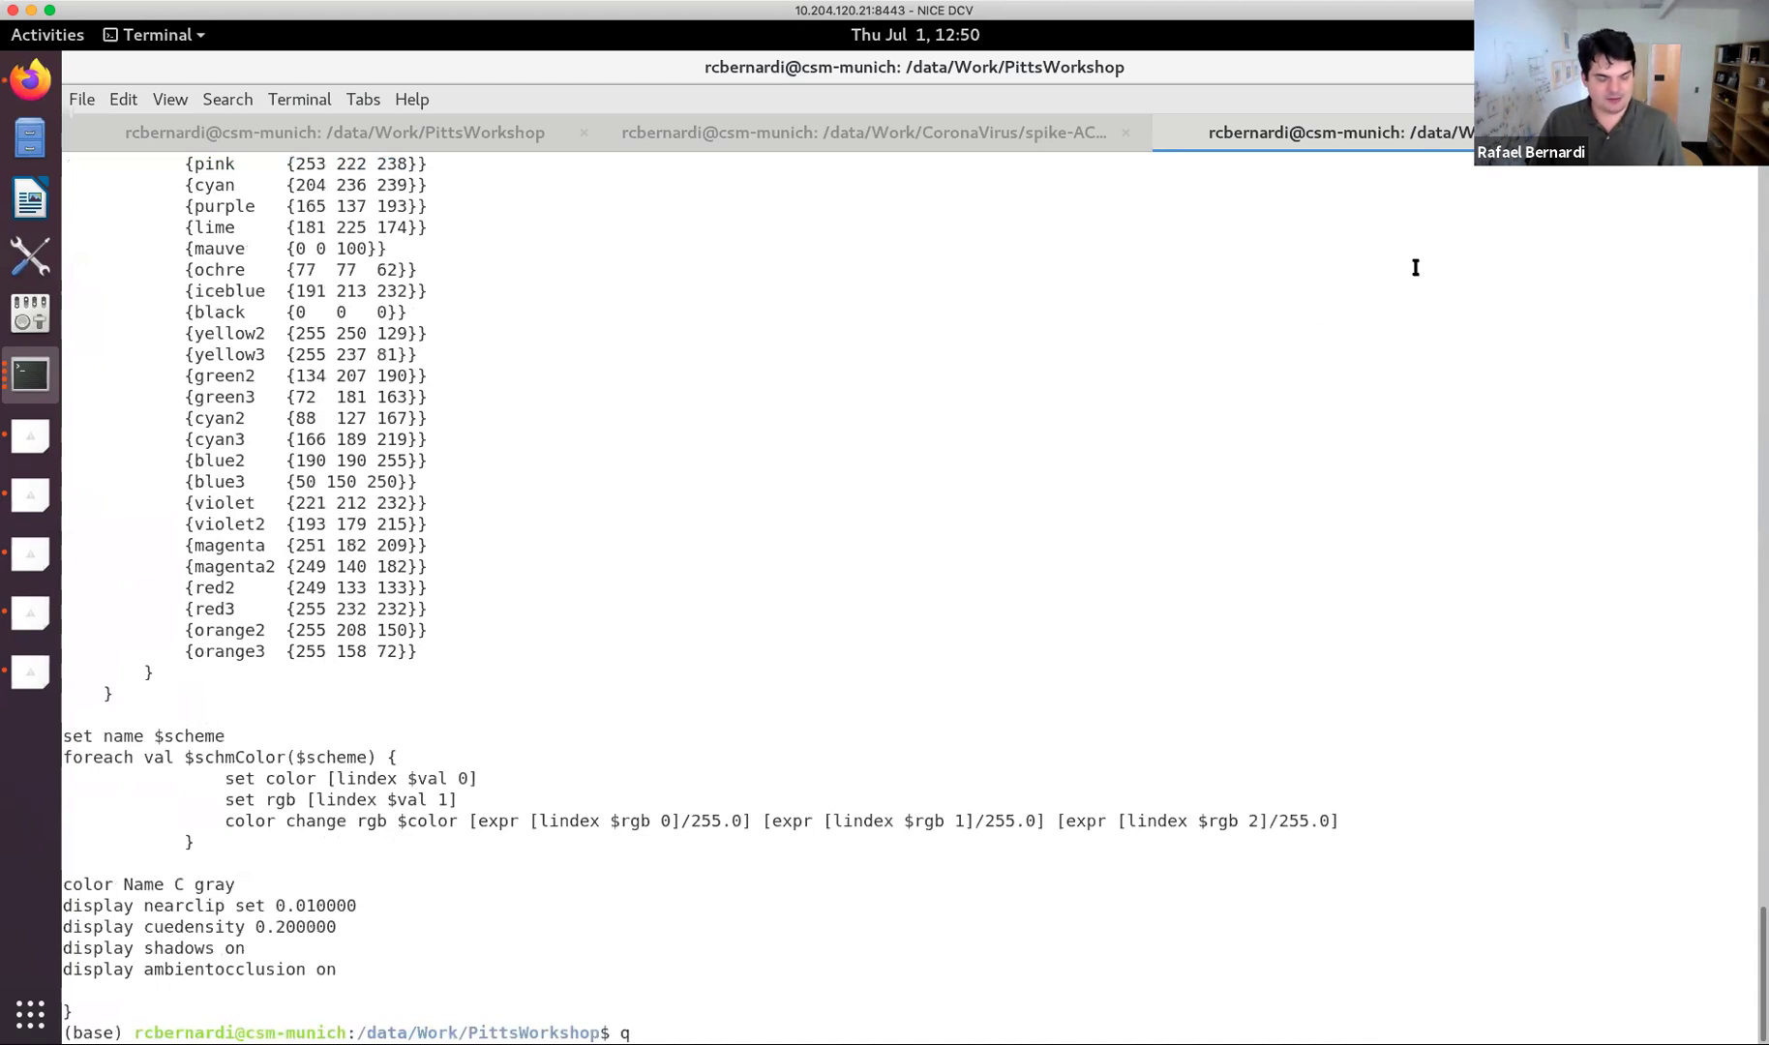
# Show the ~/.vmdrc startup file with the more command and highlight its line sourcing vmd.color.tcl.
pyautogui.press('BackSpace')
pyautogui.write('more ~')
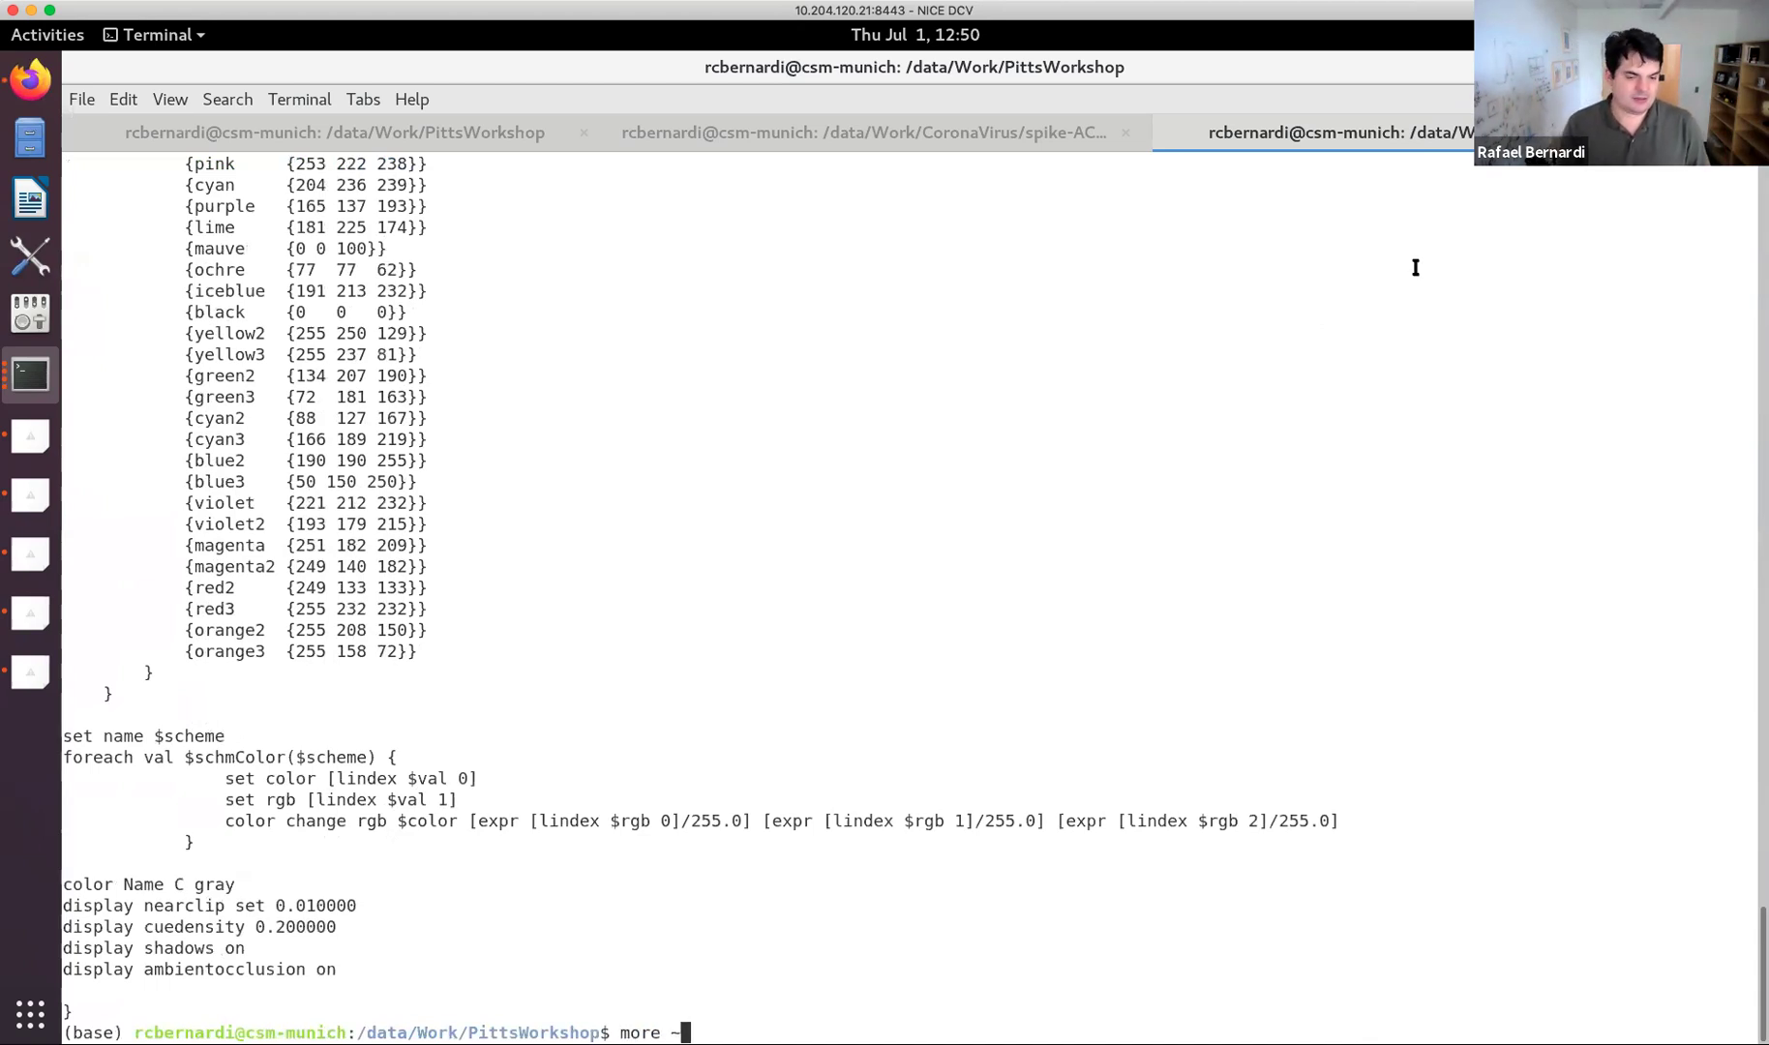
pyautogui.press('BackSpace')
pyautogui.write('/.v')
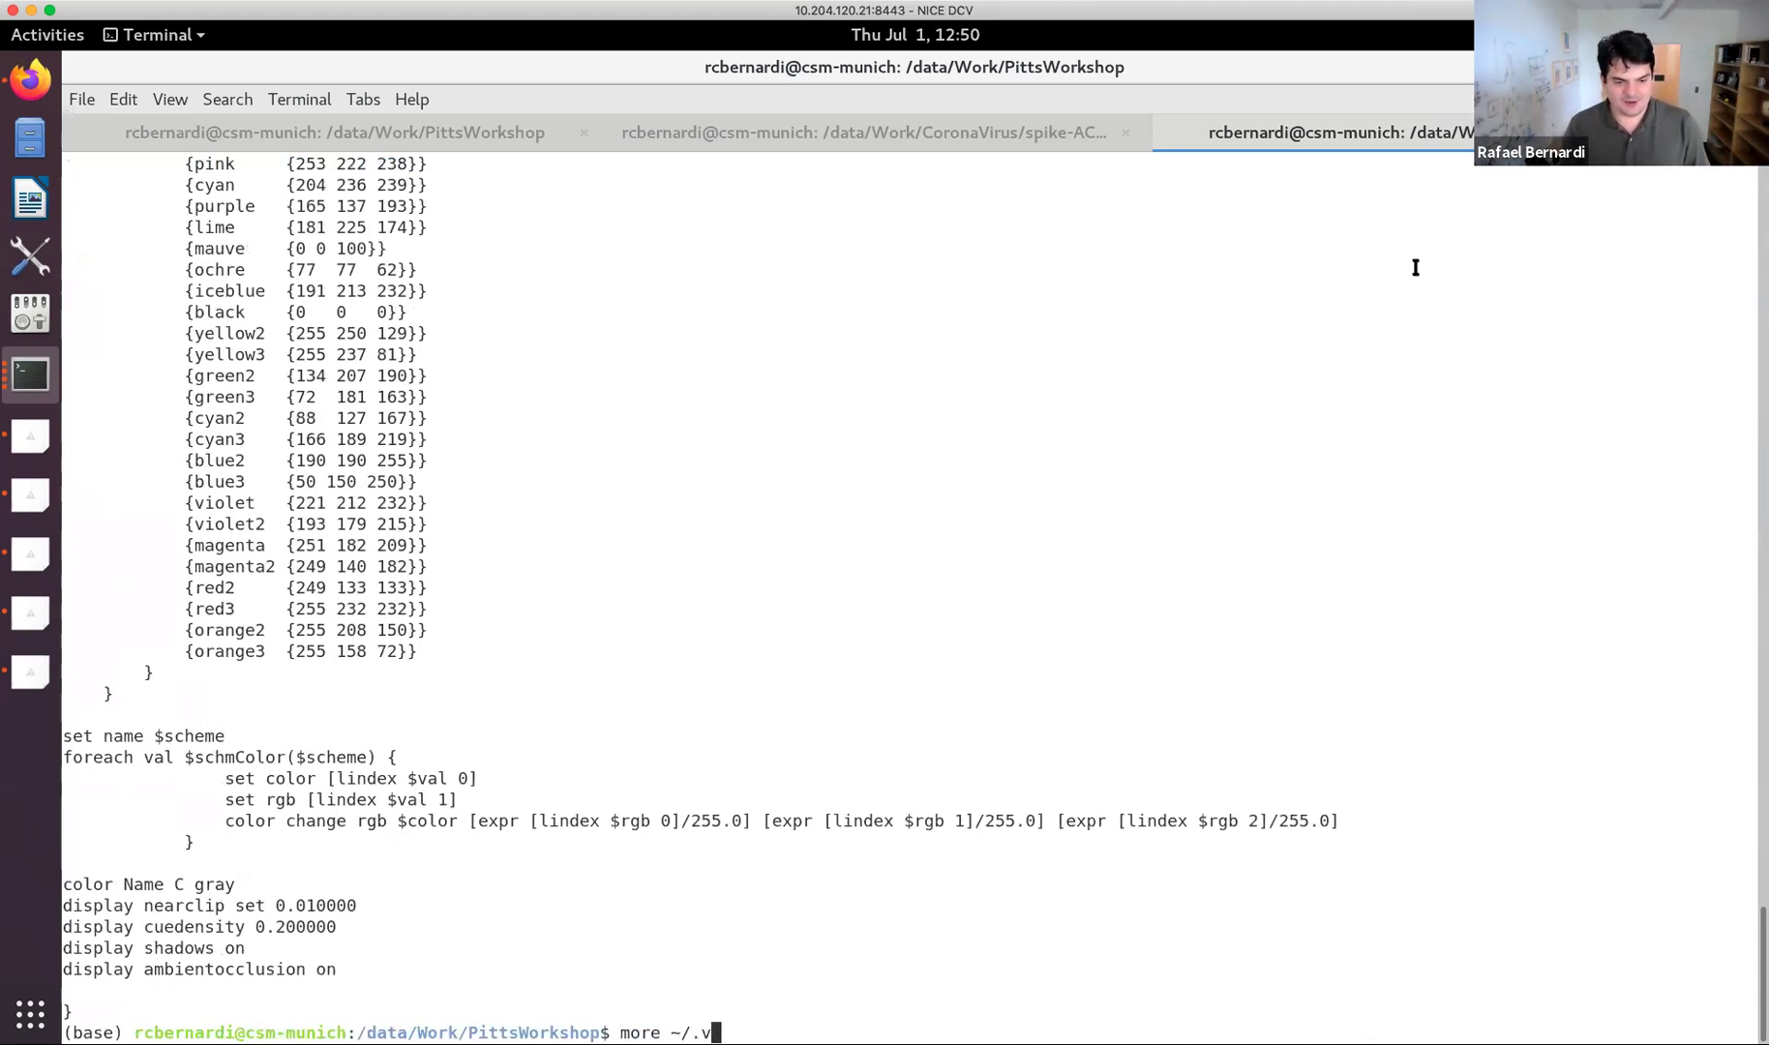
pyautogui.write('mdrc')
pyautogui.press('Return')
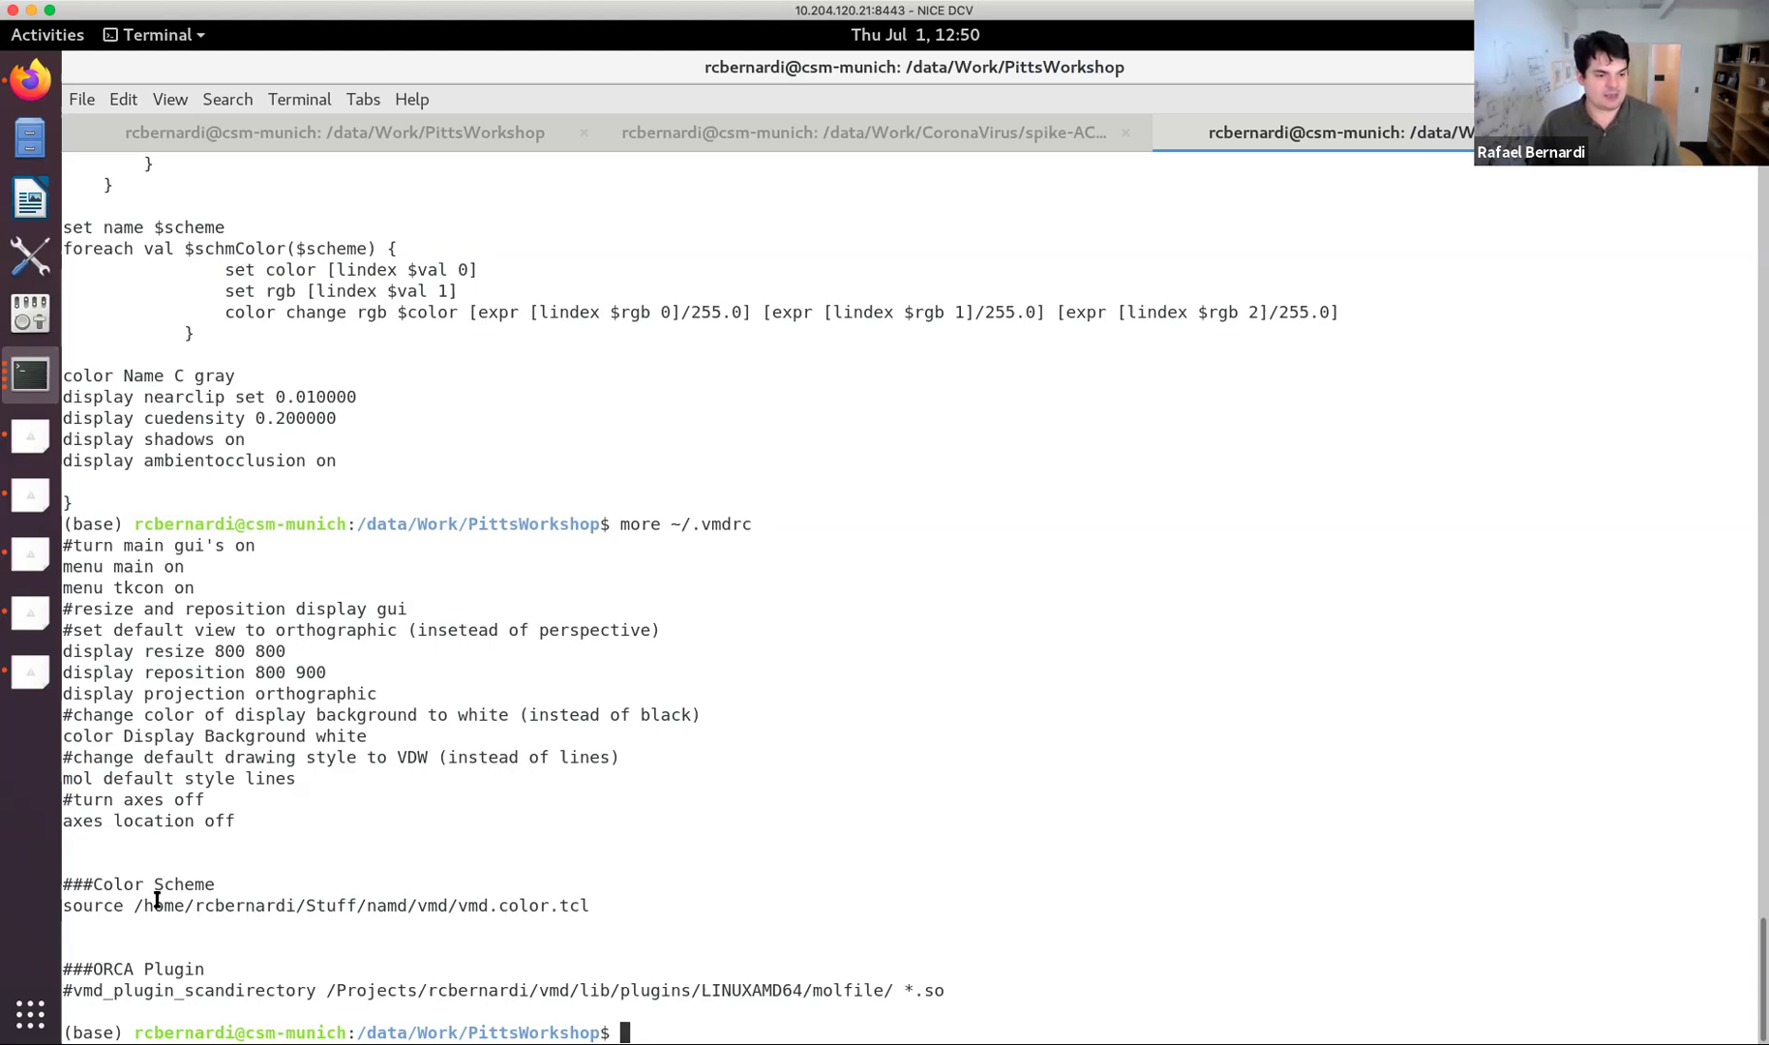
pyautogui.moveTo(64, 904); pyautogui.dragTo(604, 900)
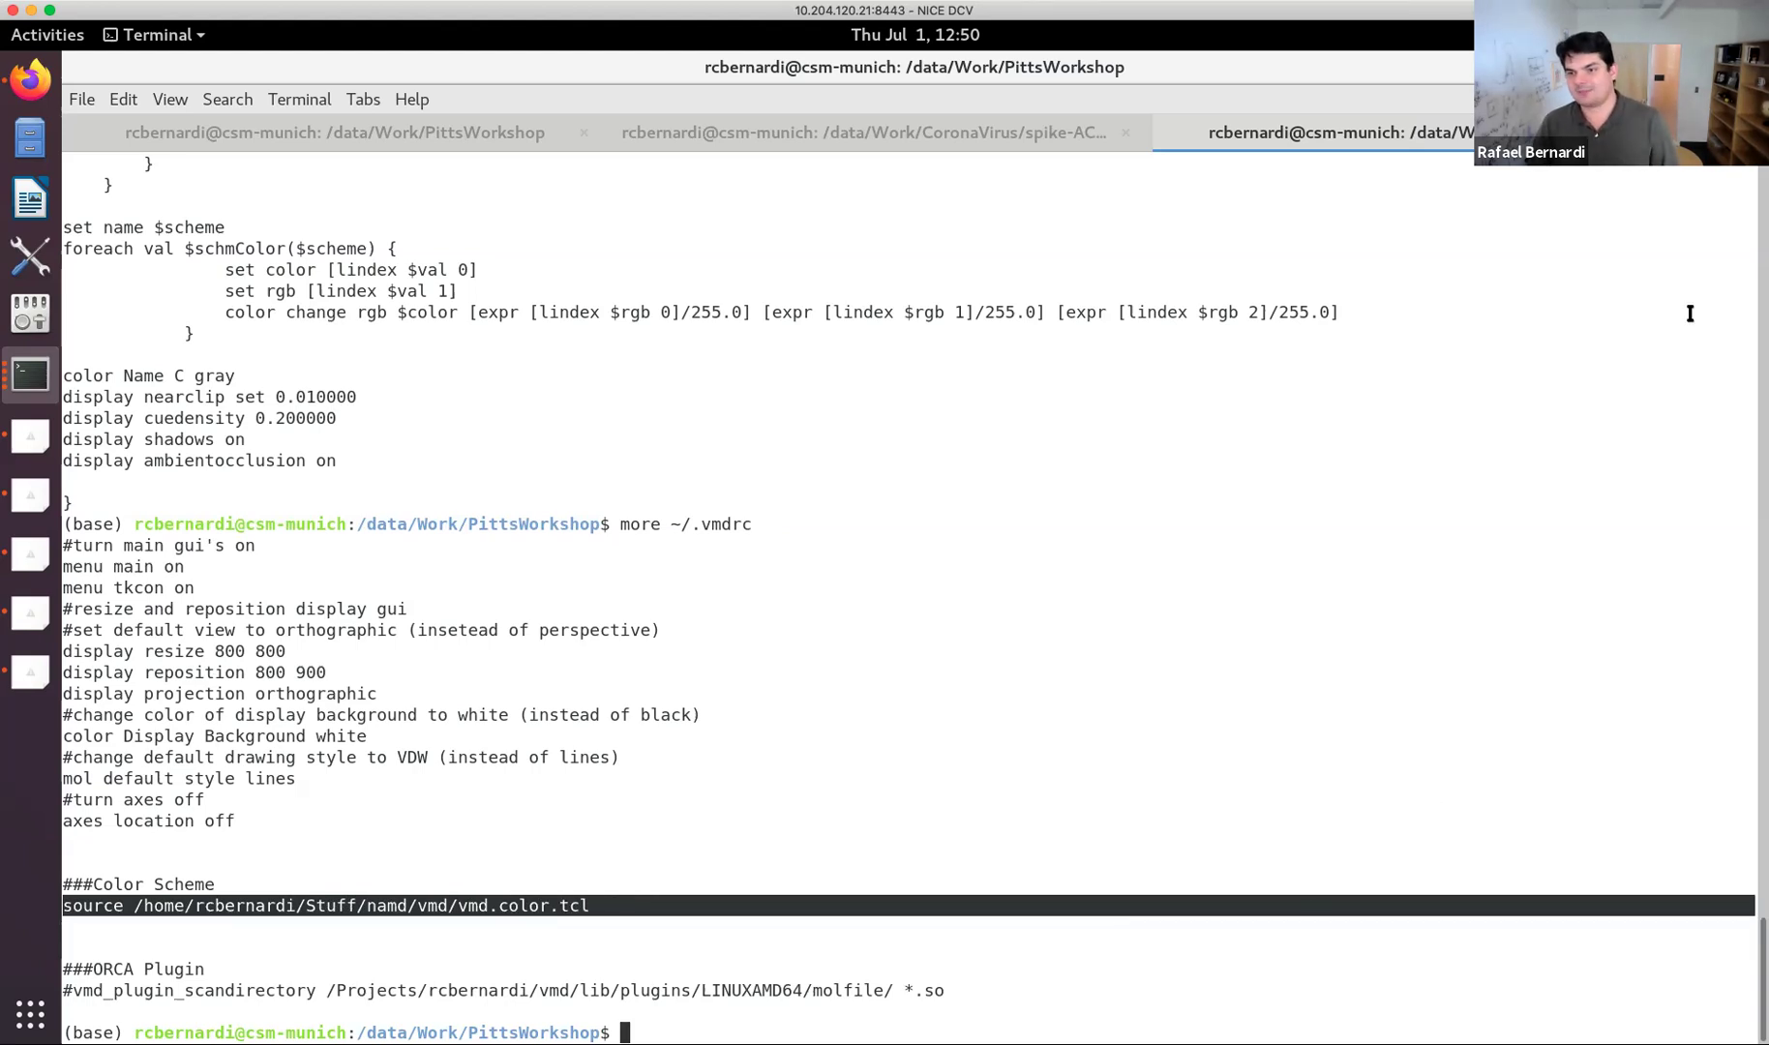
# Switch to VMD, view the color definitions in the VMD Preferences, and close the preferences.
pyautogui.hotkey('alt', 'Tab')
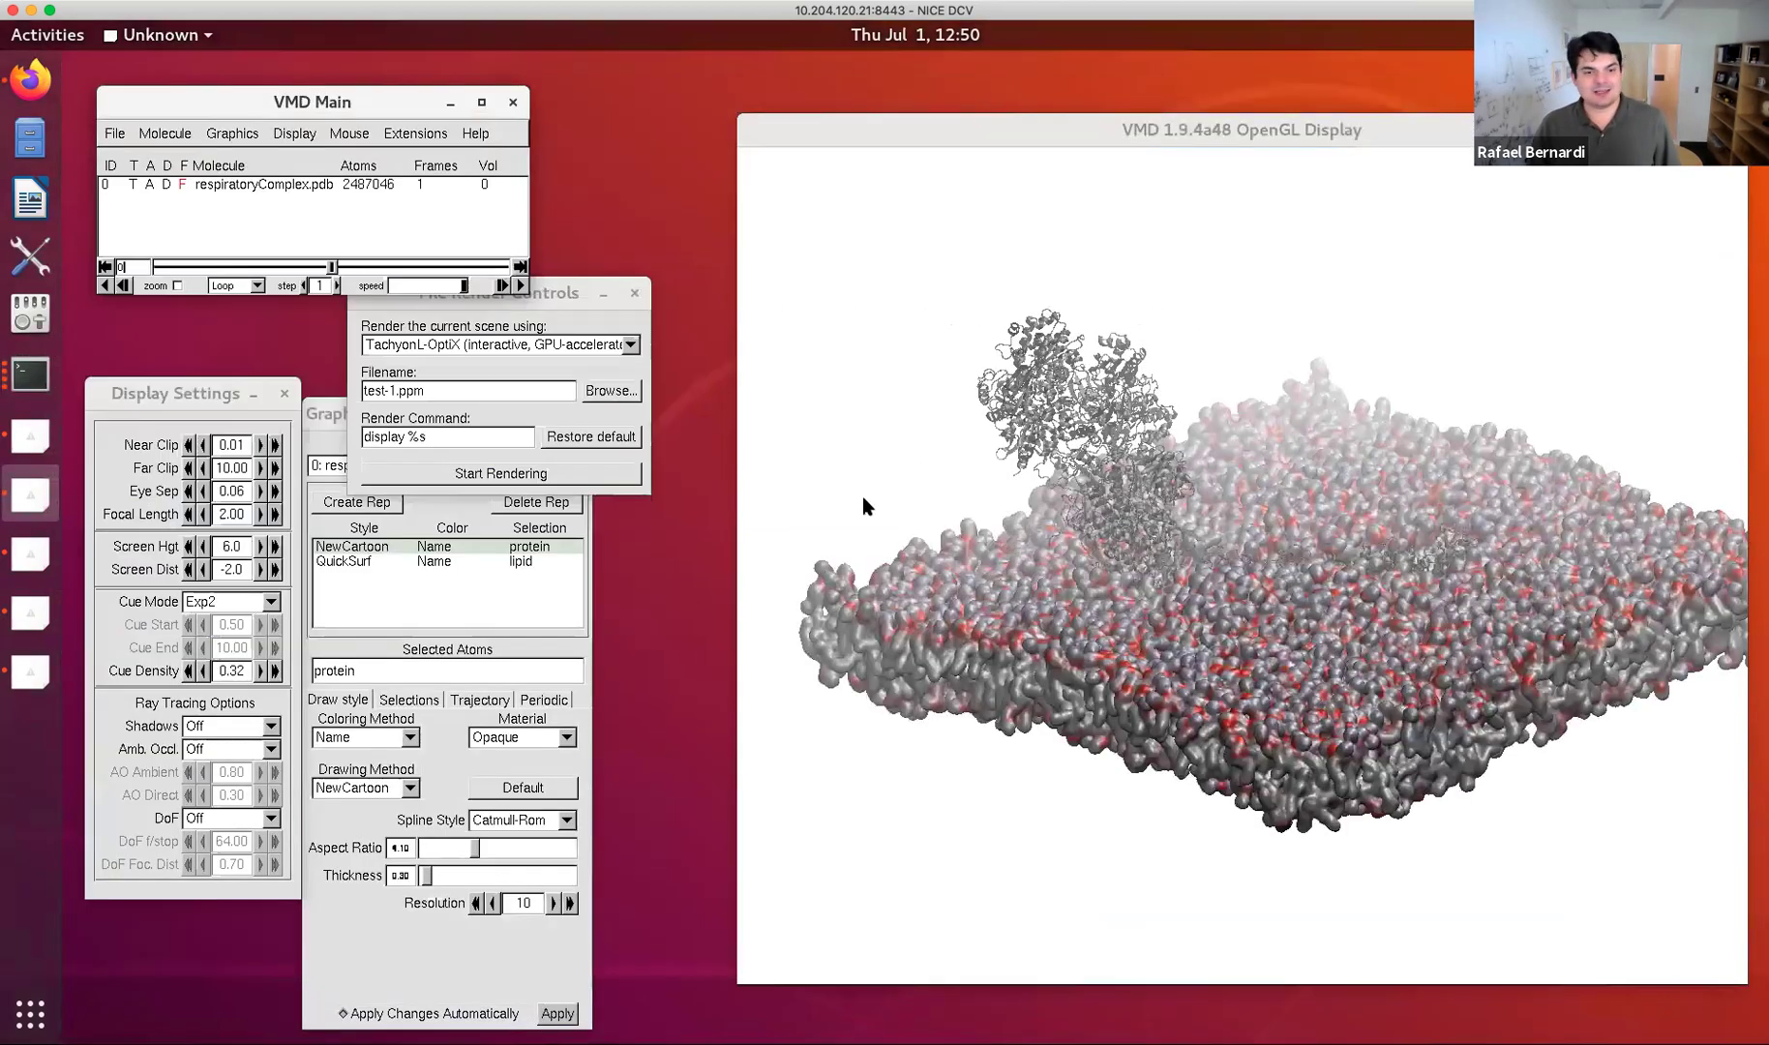
pyautogui.click(393, 134)
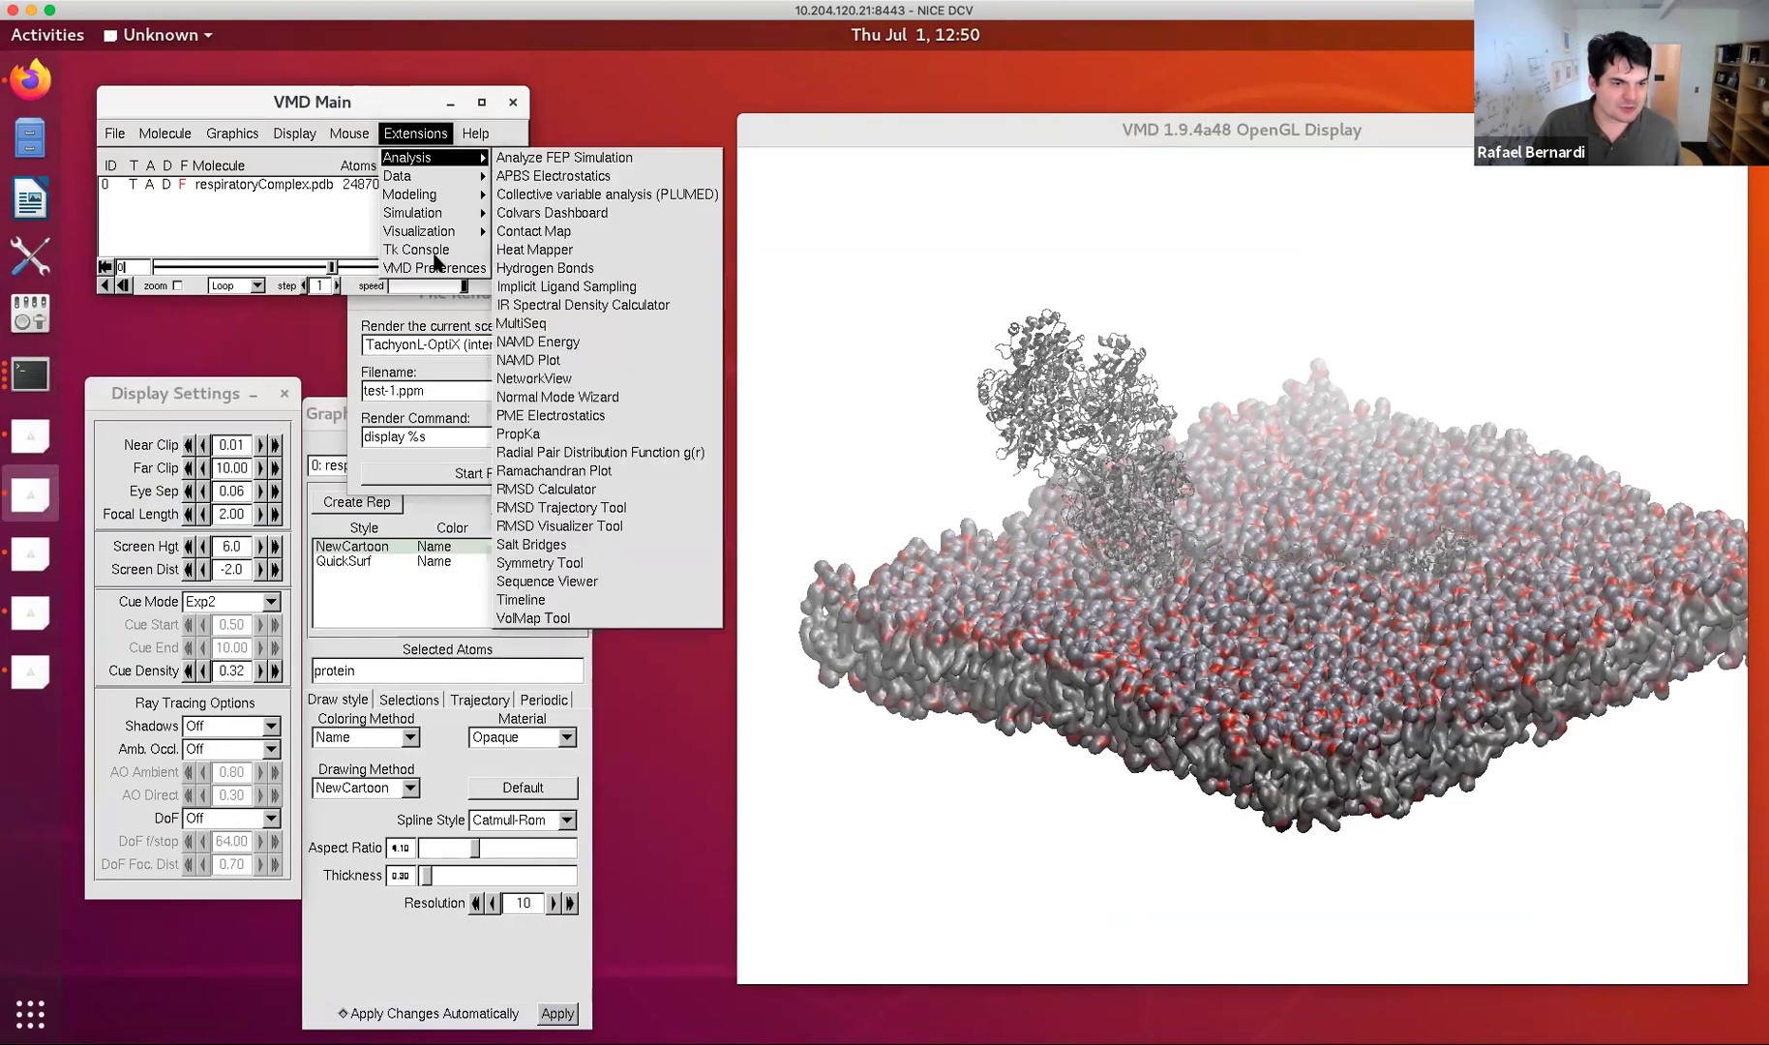
pyautogui.click(435, 269)
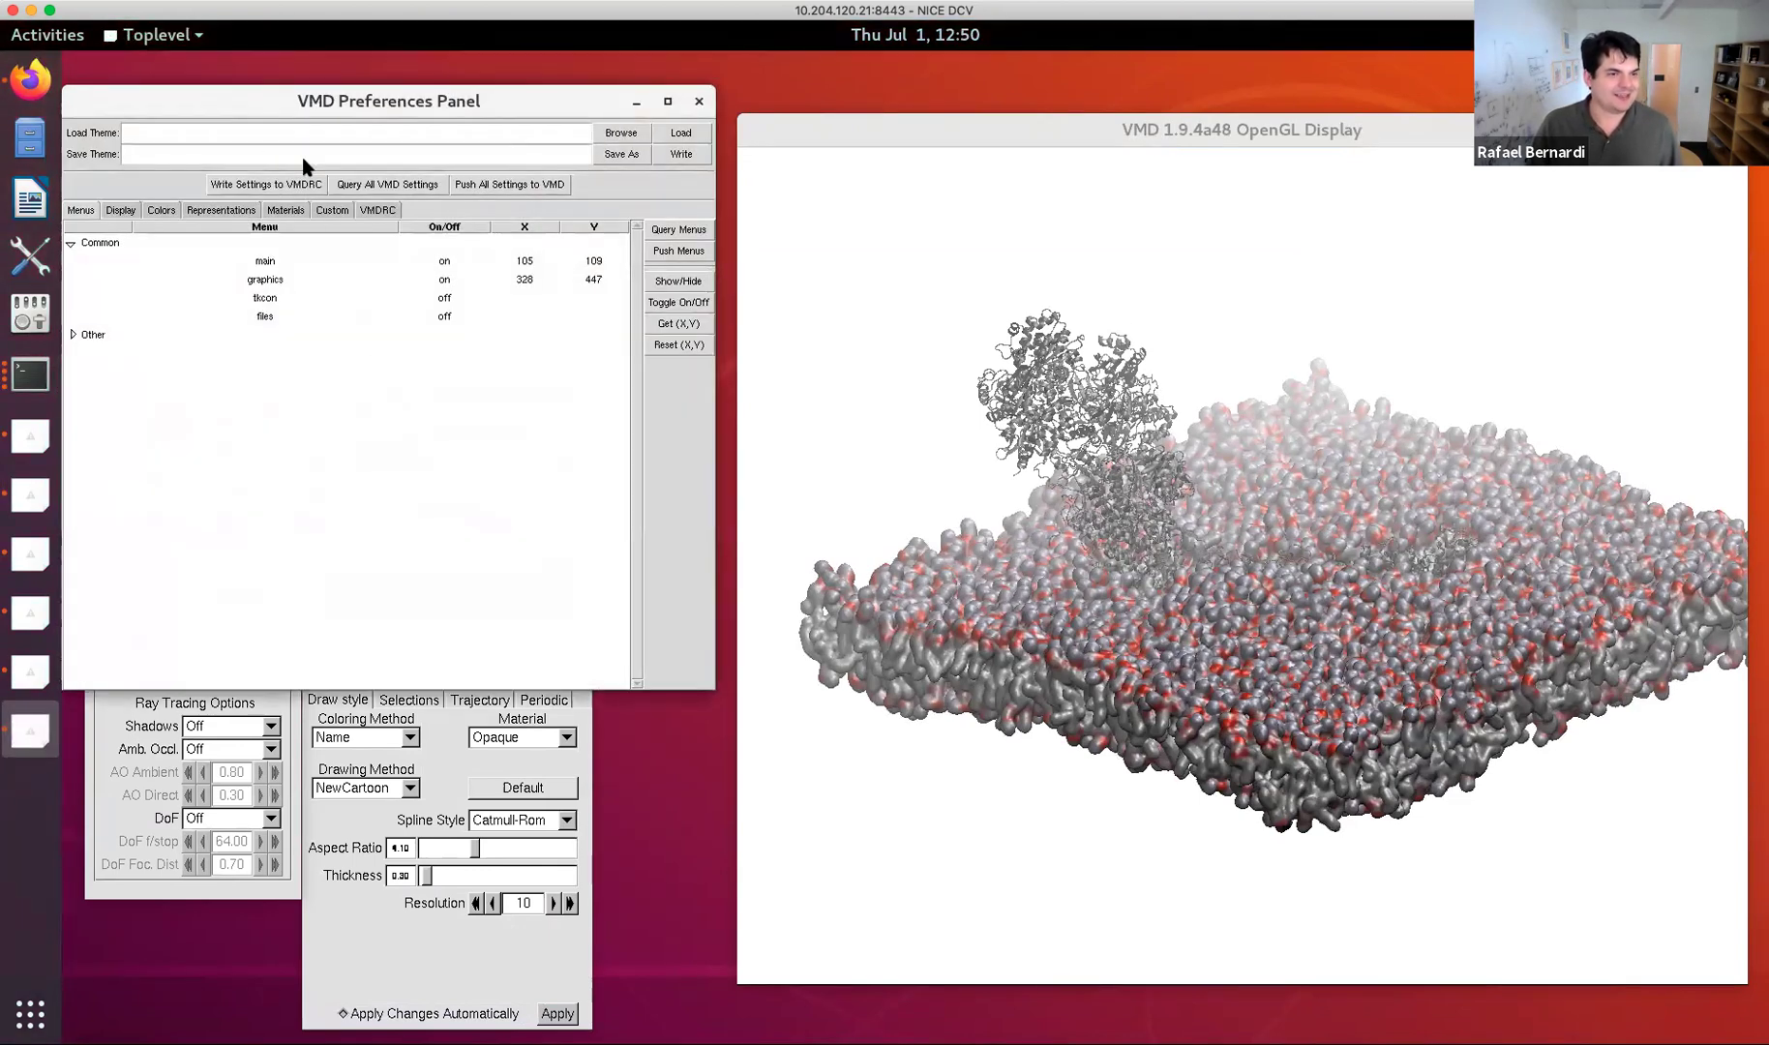
pyautogui.click(161, 210)
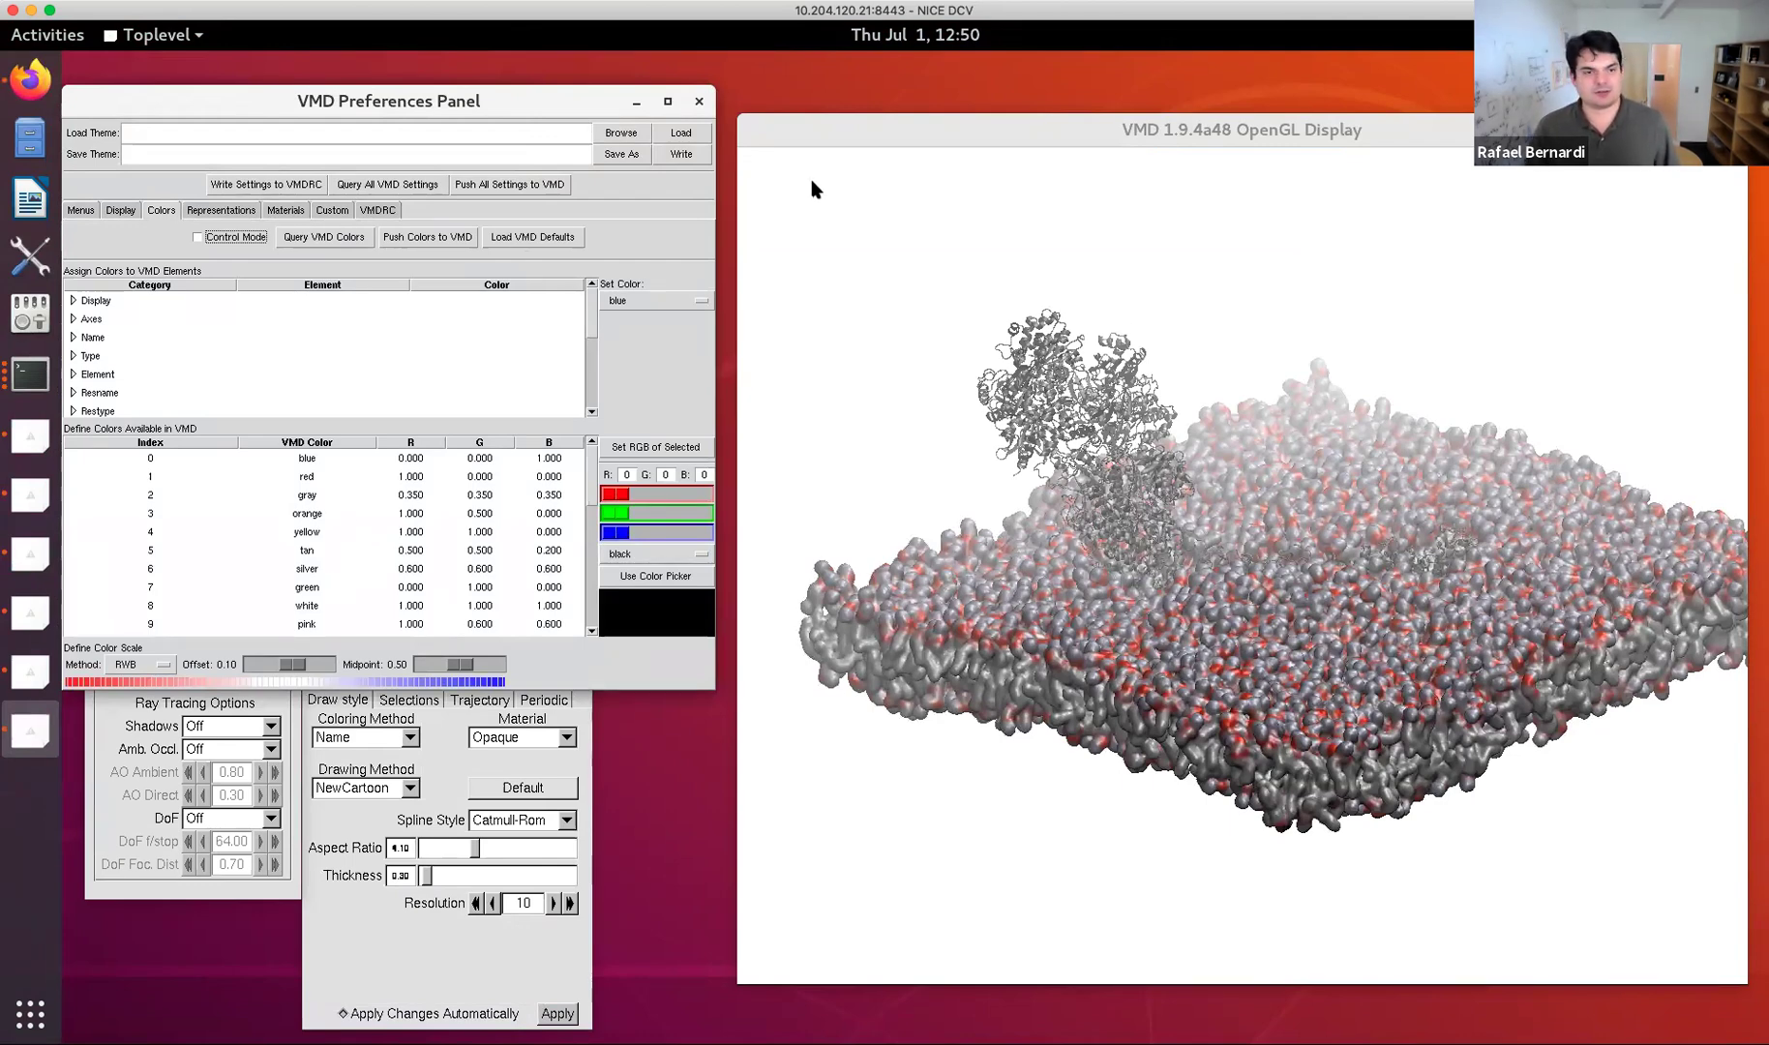
pyautogui.click(699, 101)
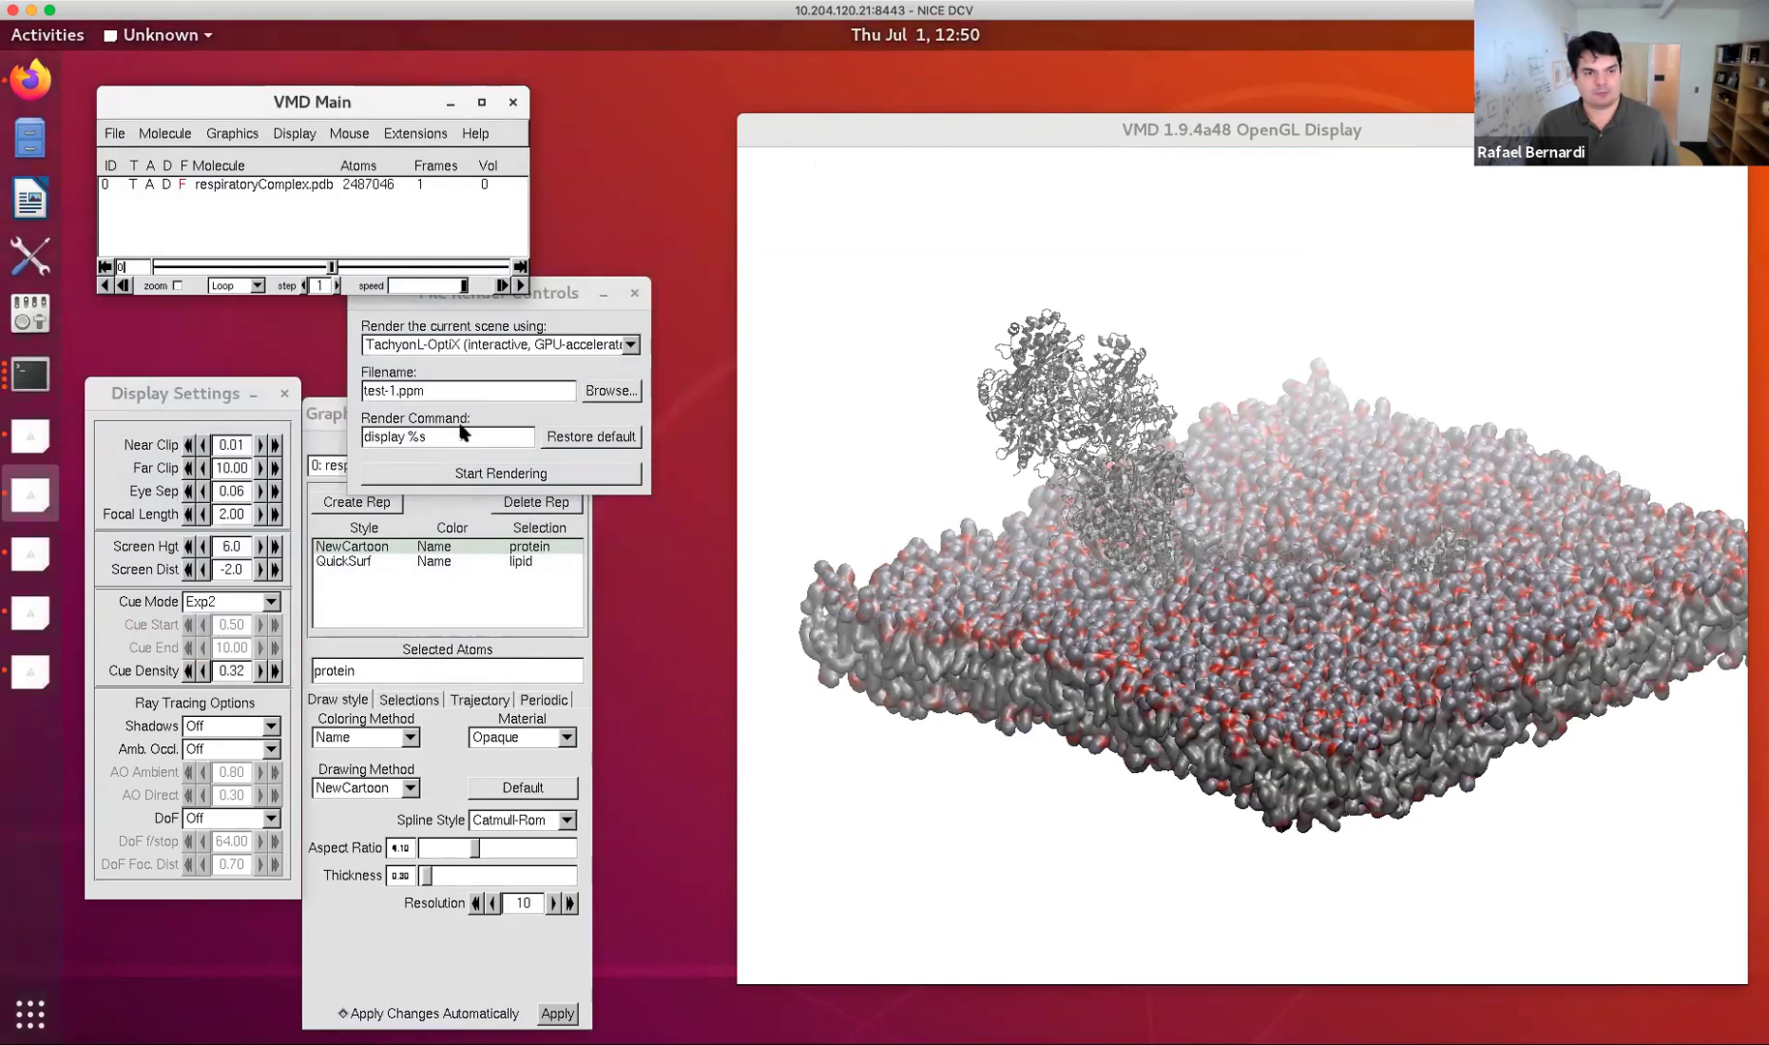
# Apply the Pastel color scheme by running colorschemevmd Pastel in the Tk Console, and put the console away.
pyautogui.click(415, 135)
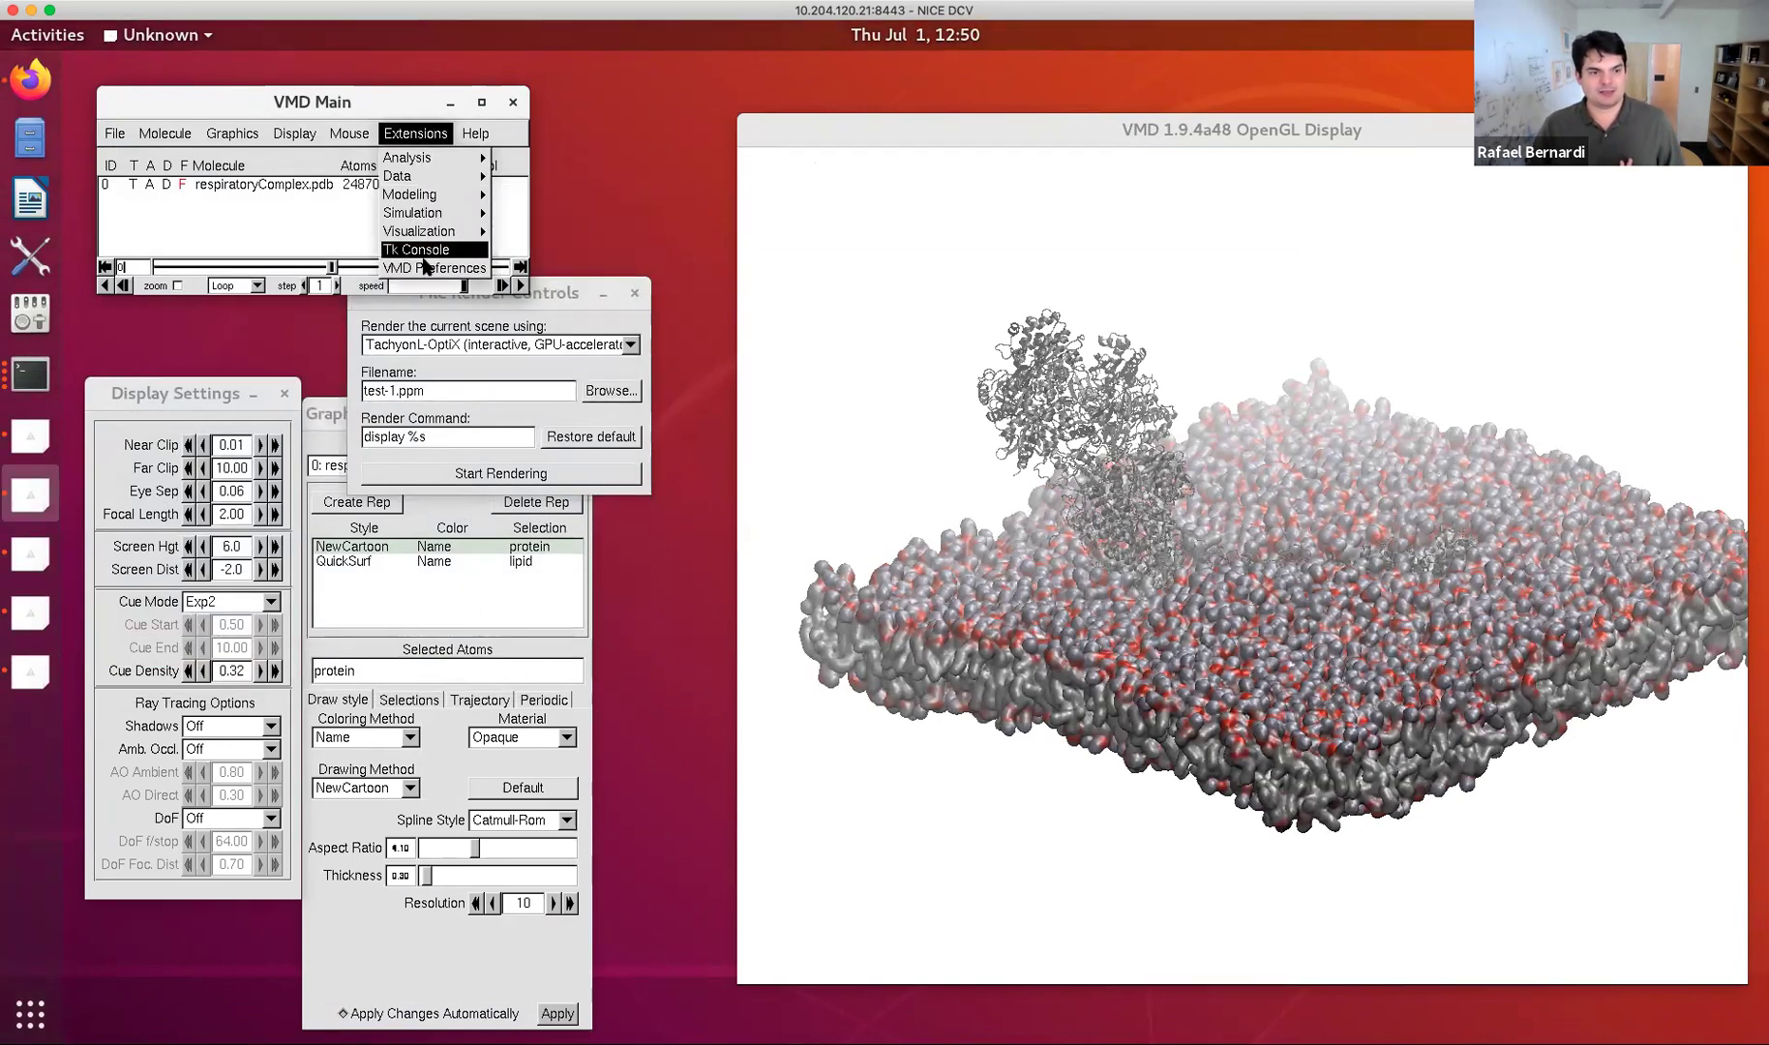
pyautogui.click(423, 252)
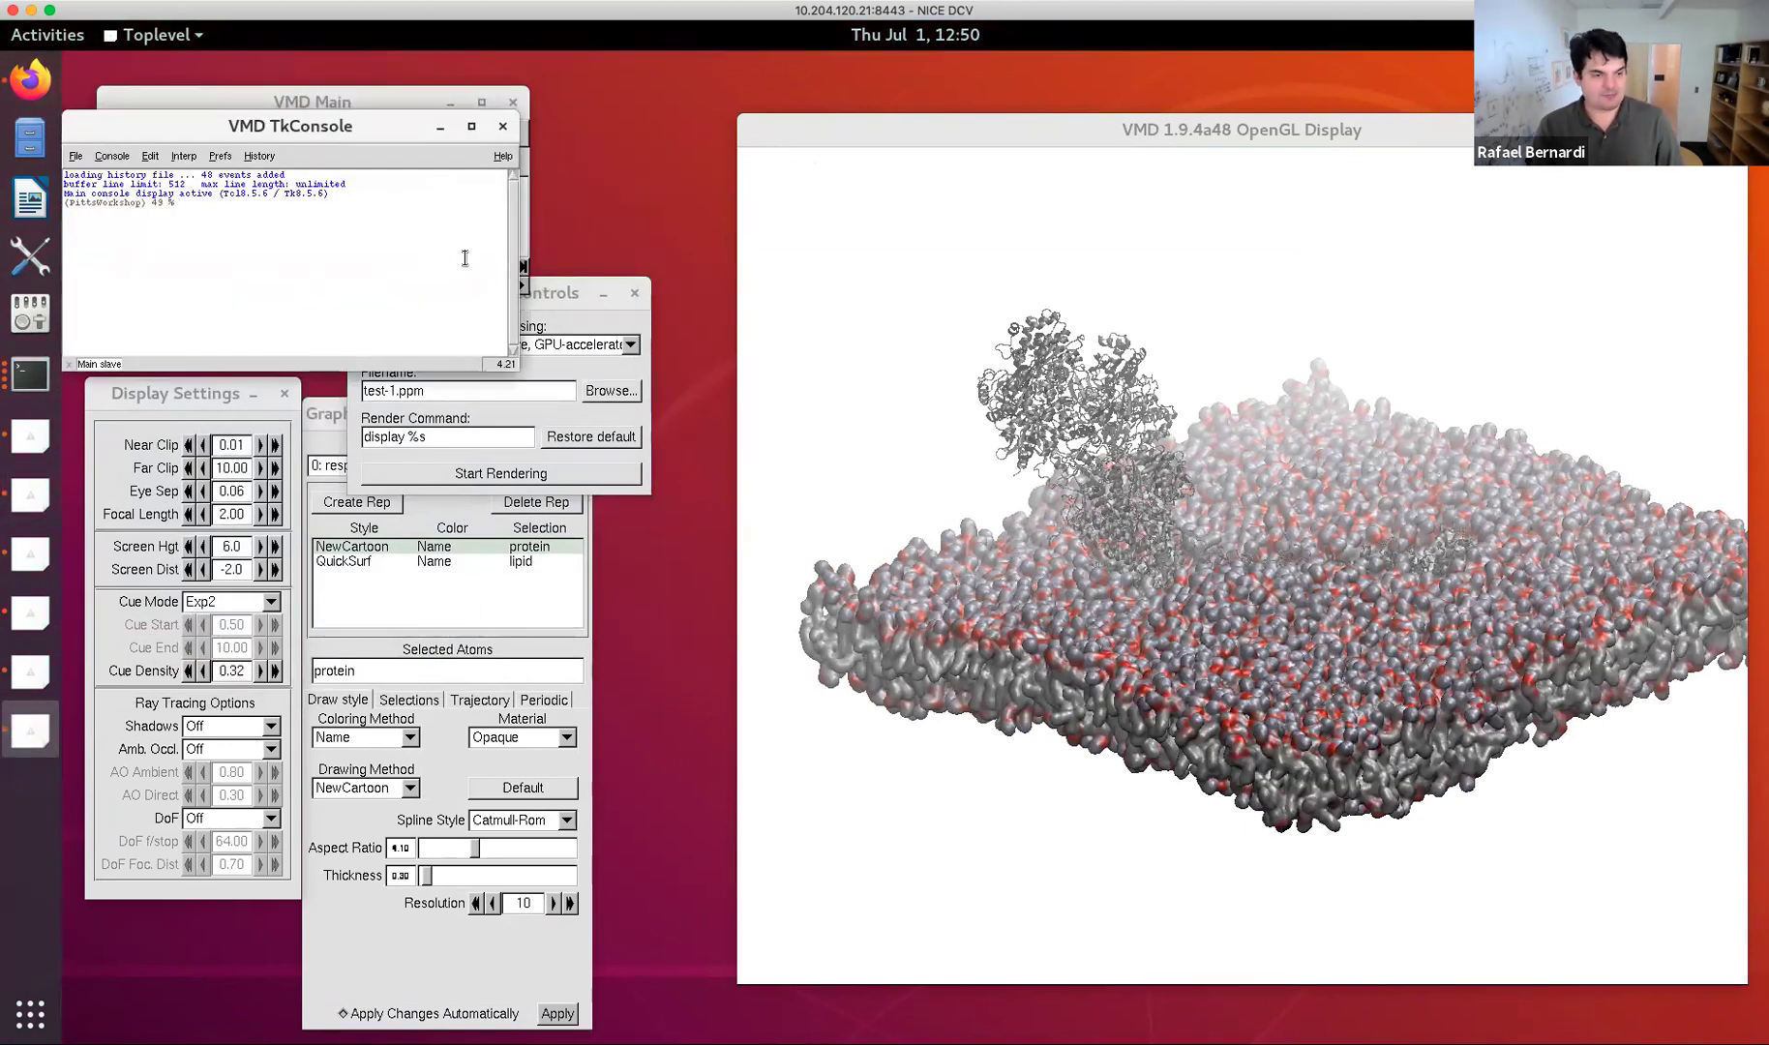
pyautogui.write('vmd')
pyautogui.press('BackSpace')
pyautogui.press('BackSpace')
pyautogui.press('BackSpace')
pyautogui.write('co')
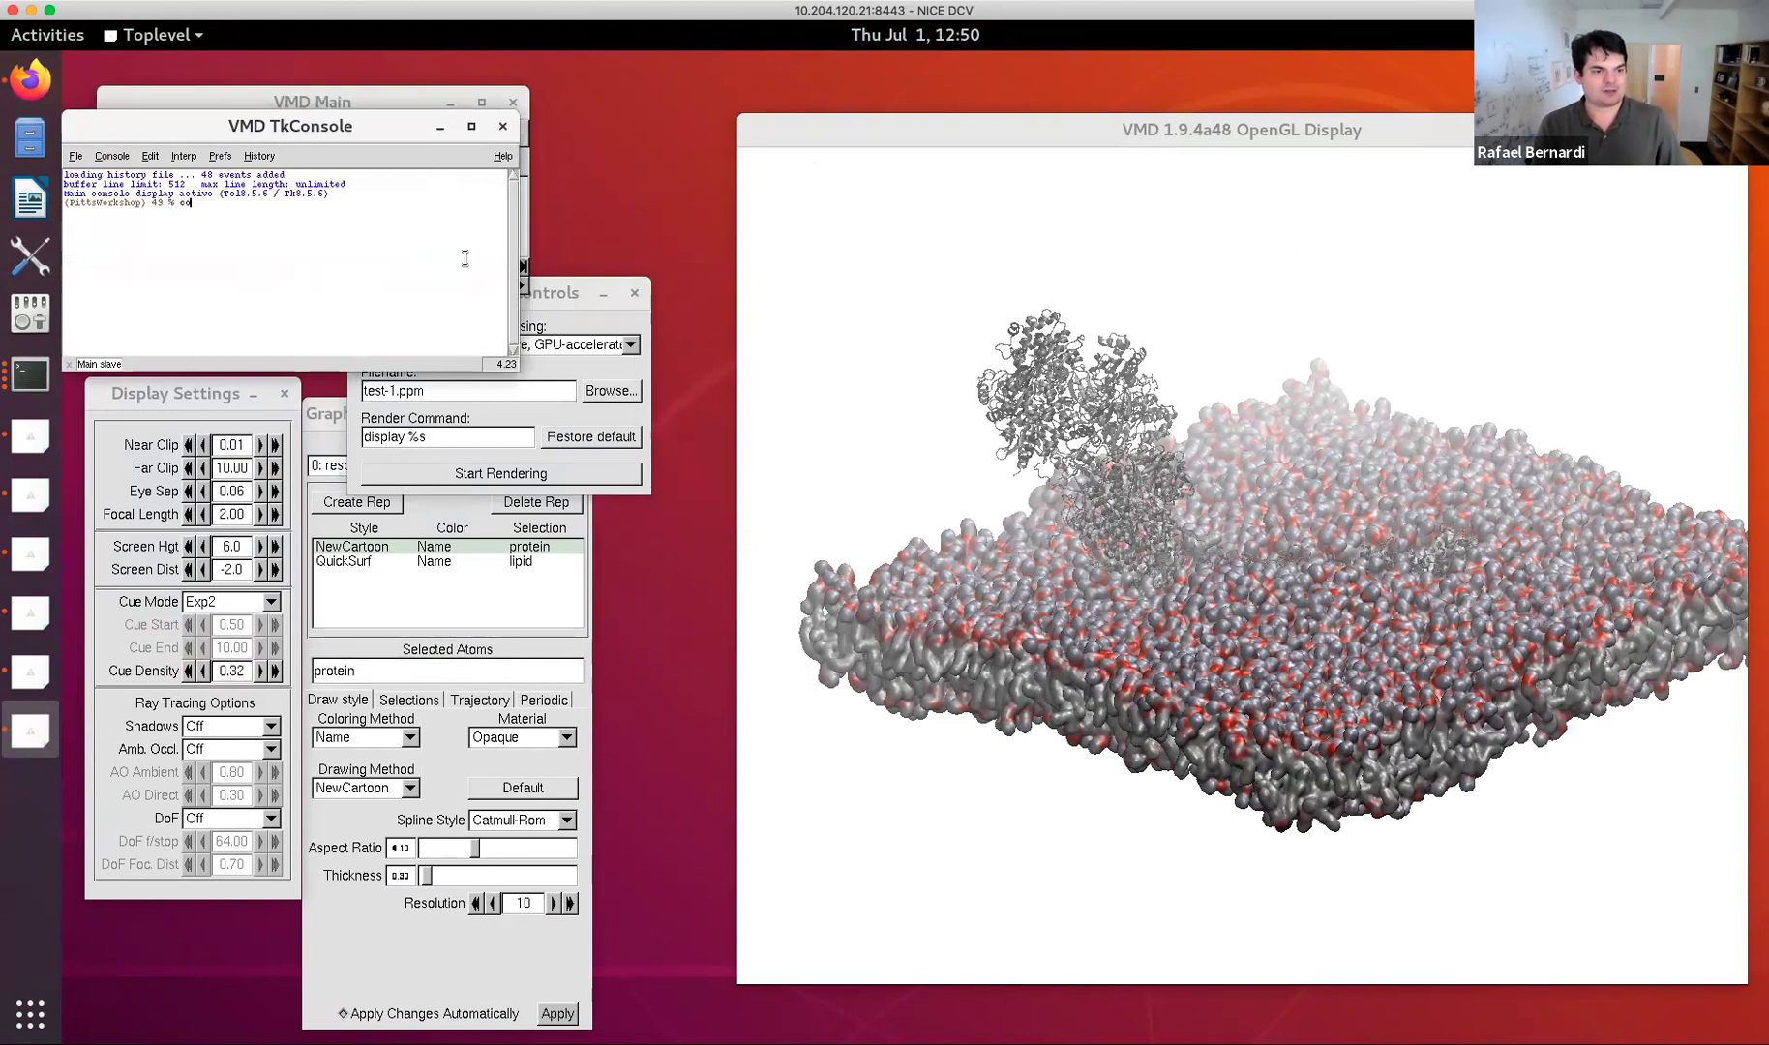
pyautogui.write('lorscal')
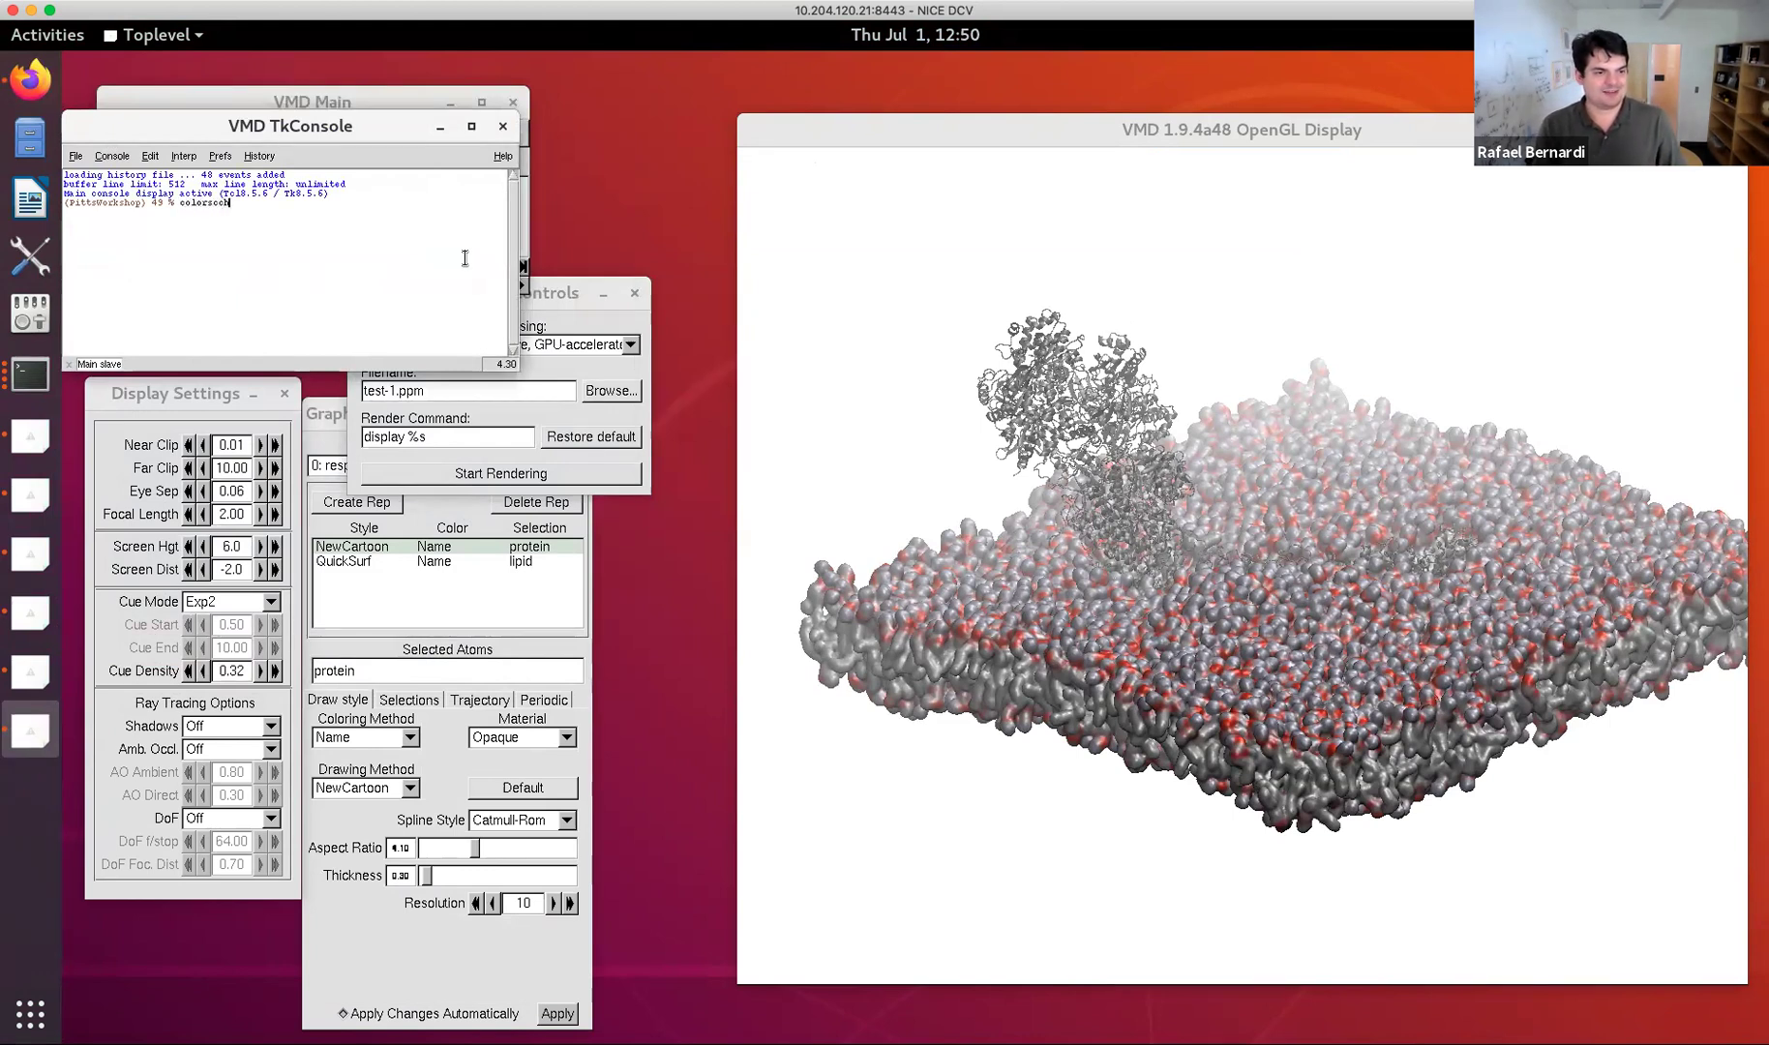
pyautogui.write('ebar')
pyautogui.write(' P')
pyautogui.write('astel')
pyautogui.press('Return')
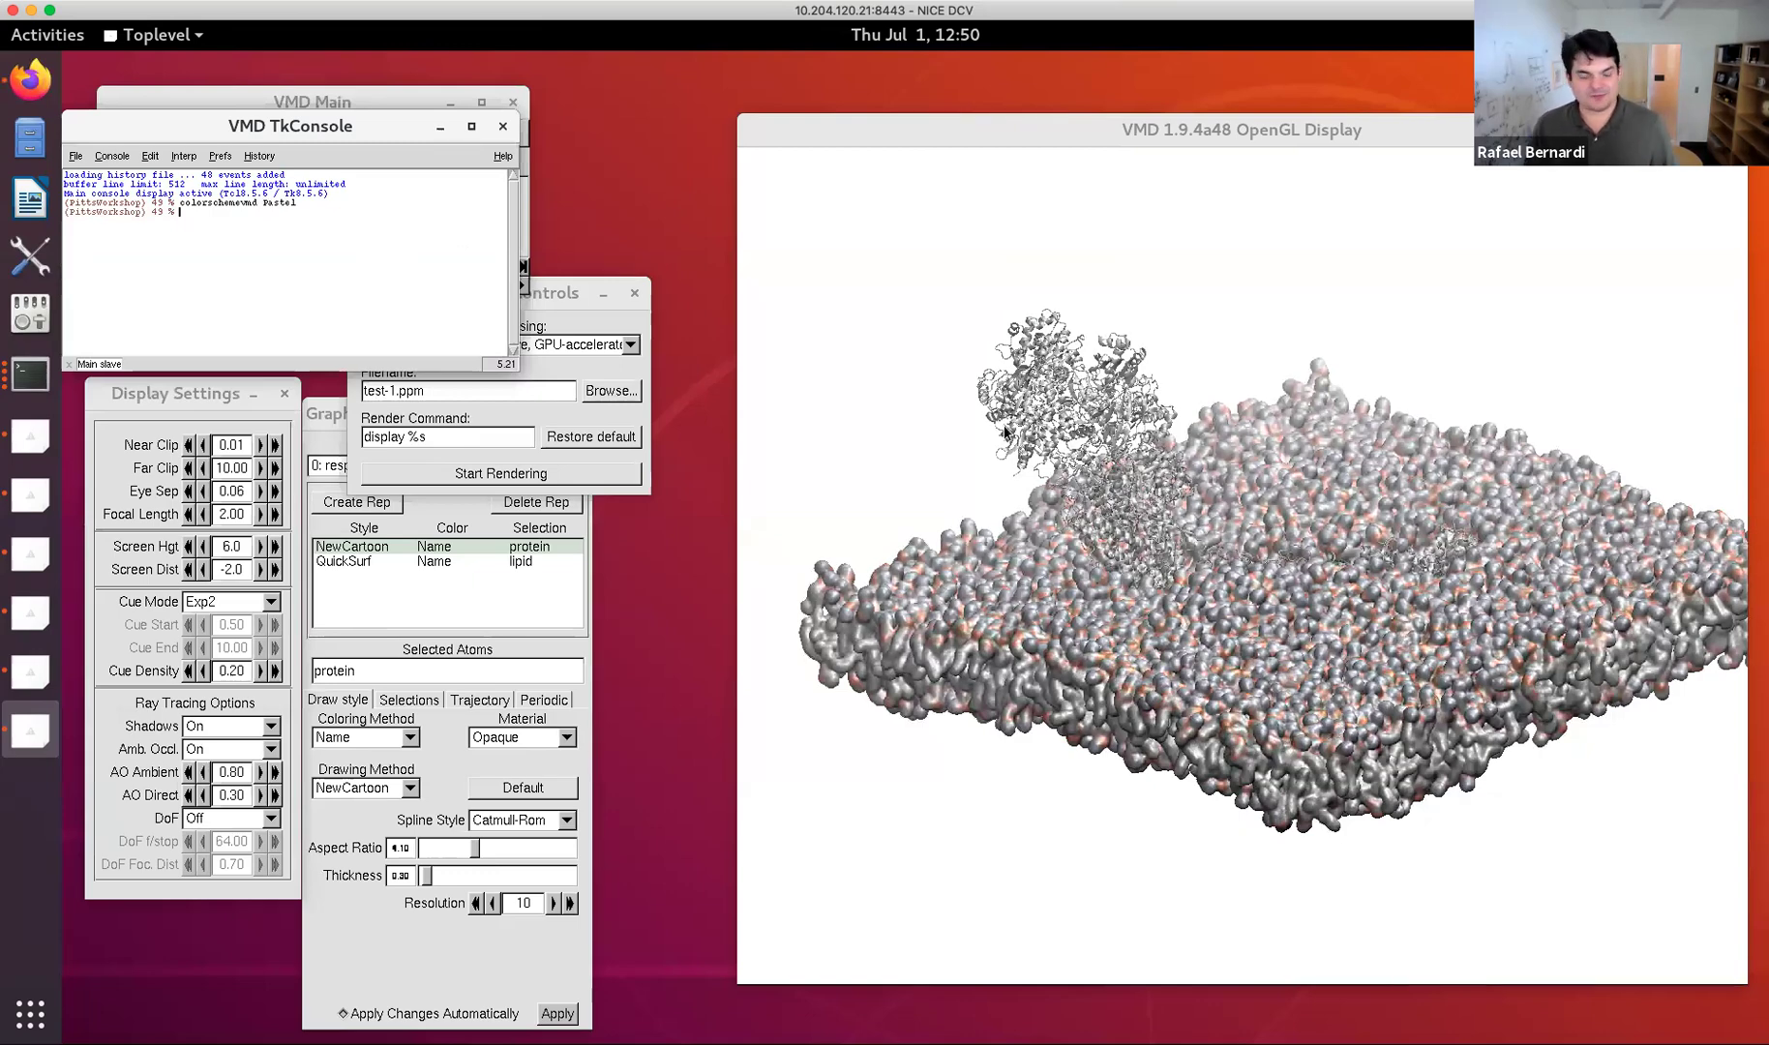
pyautogui.click(440, 127)
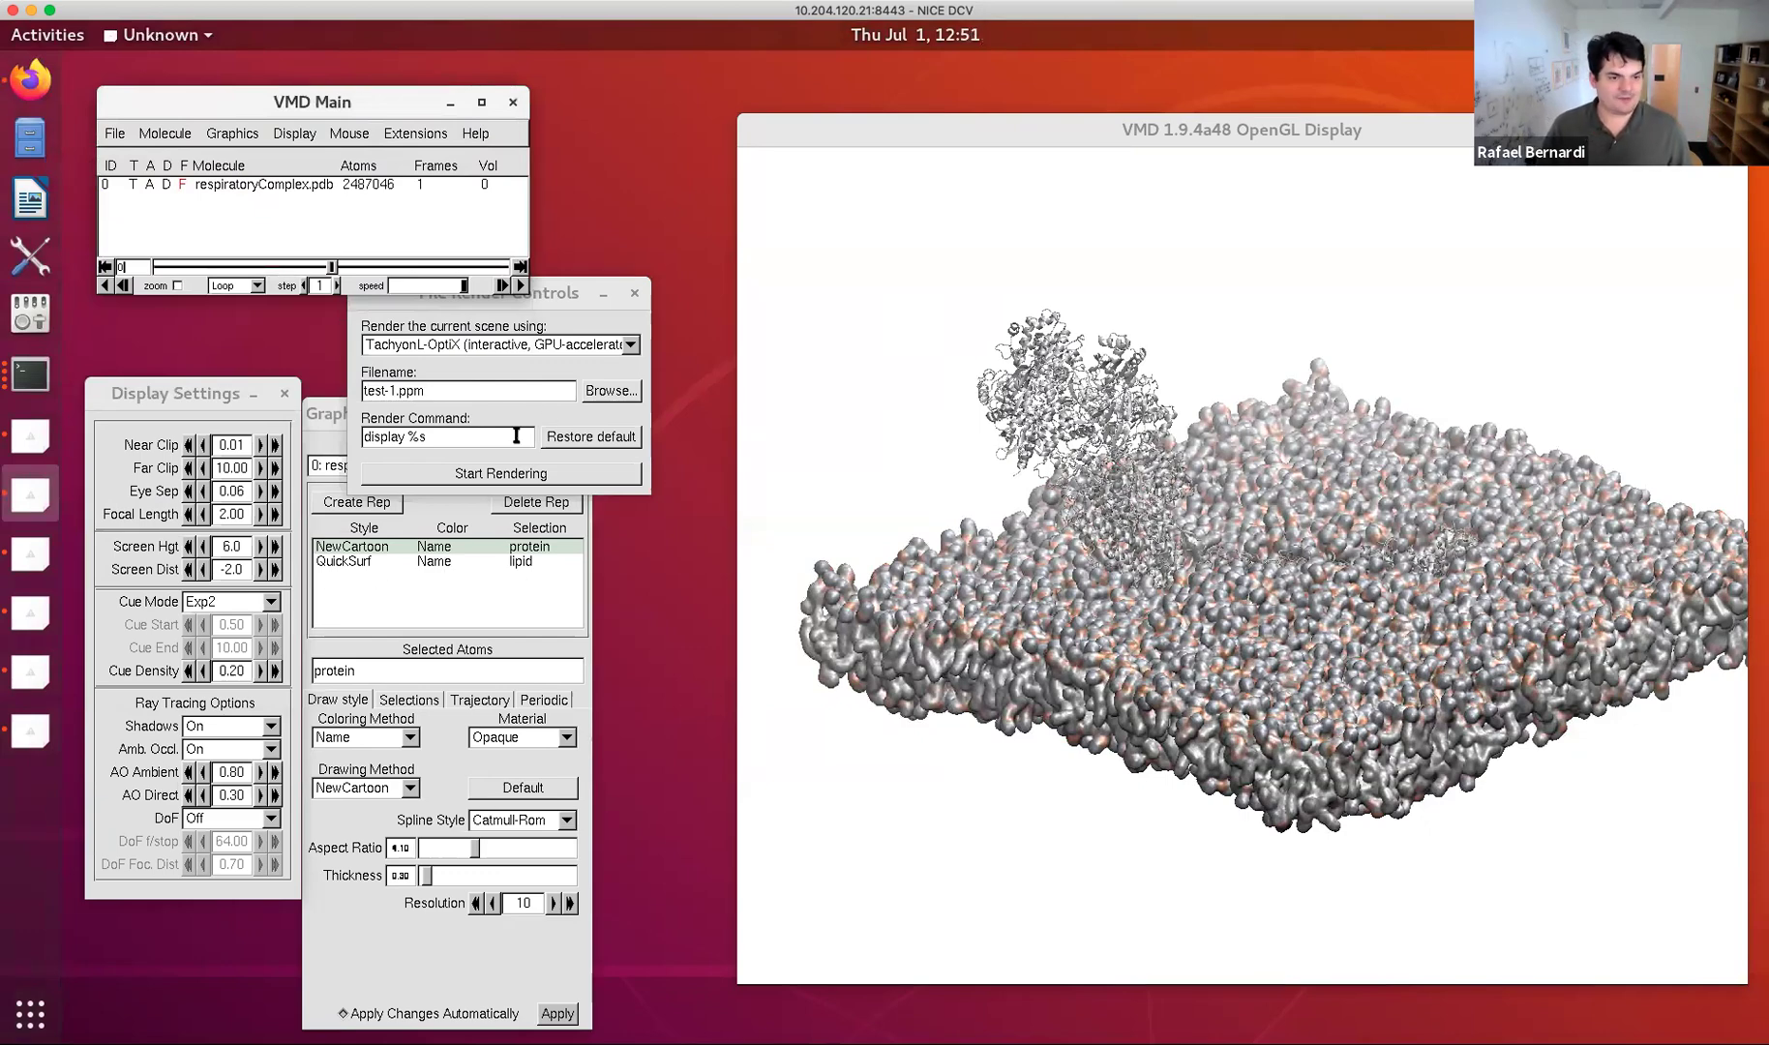
# Change the render filename to test-2.ppm and start rendering the scene with TachyonL-OptiX.
pyautogui.click(398, 391)
pyautogui.press('BackSpace')
pyautogui.write('2')
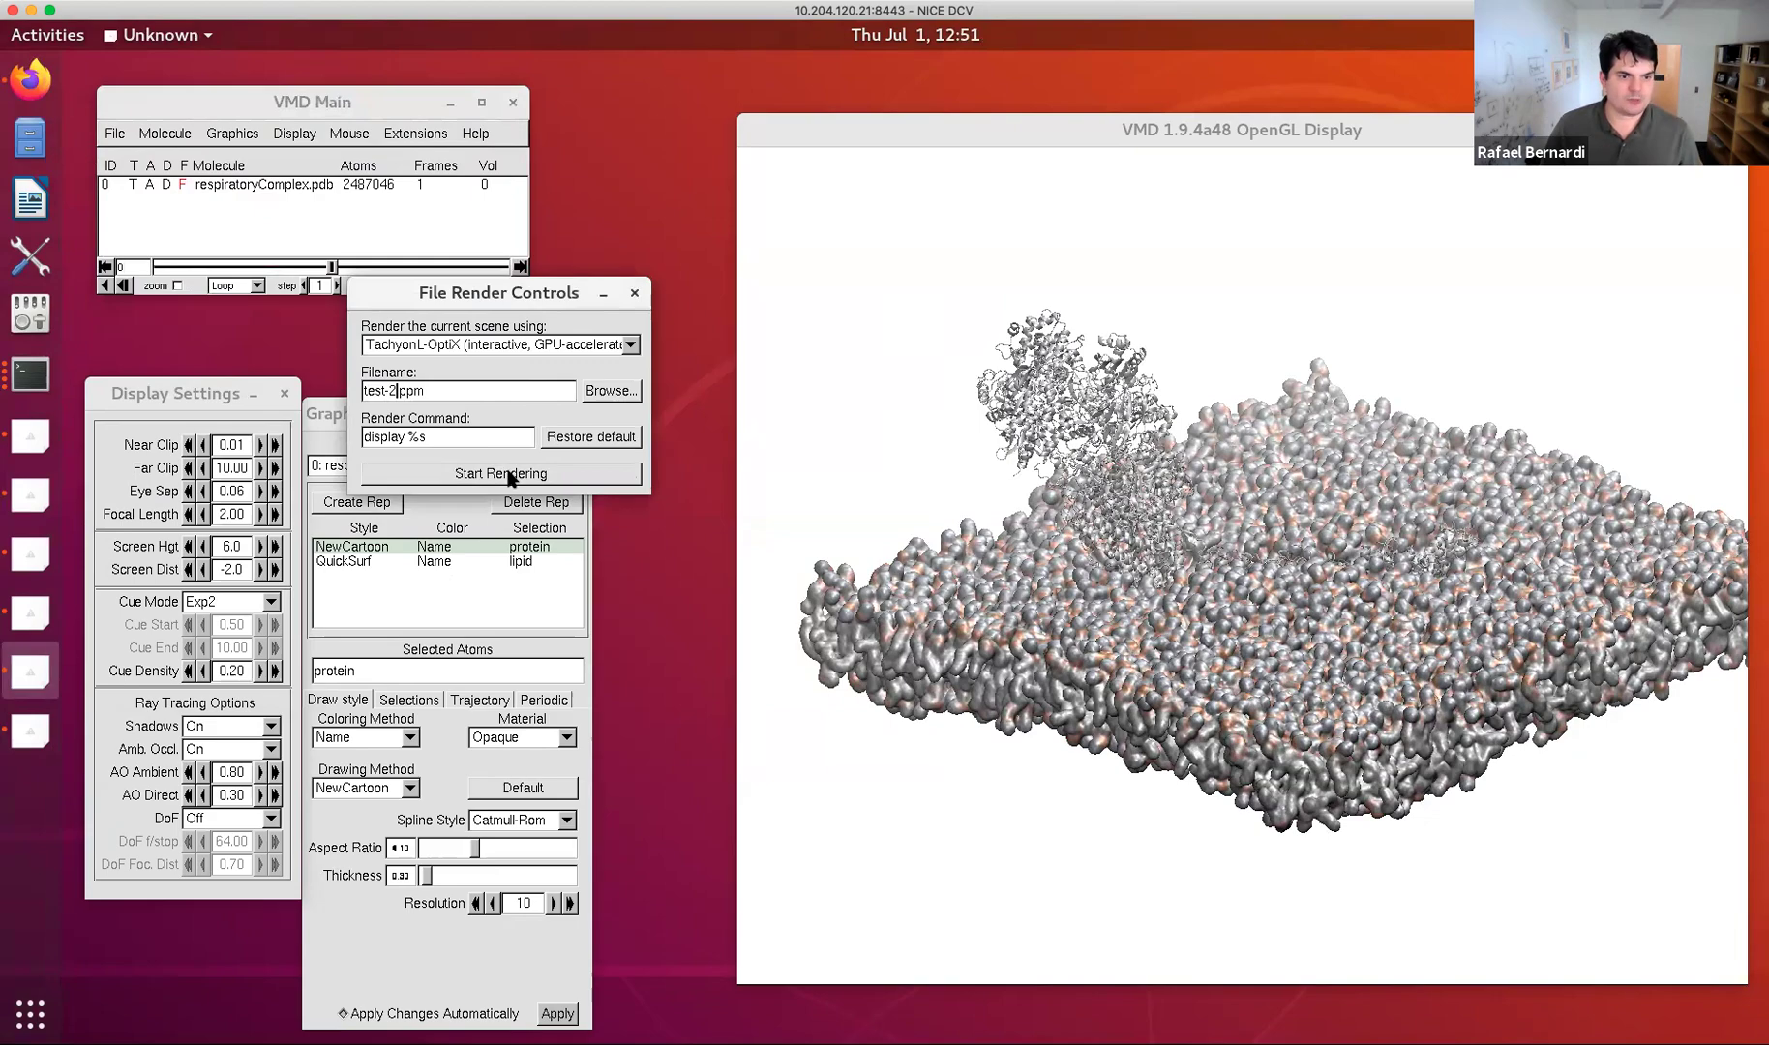
pyautogui.click(508, 475)
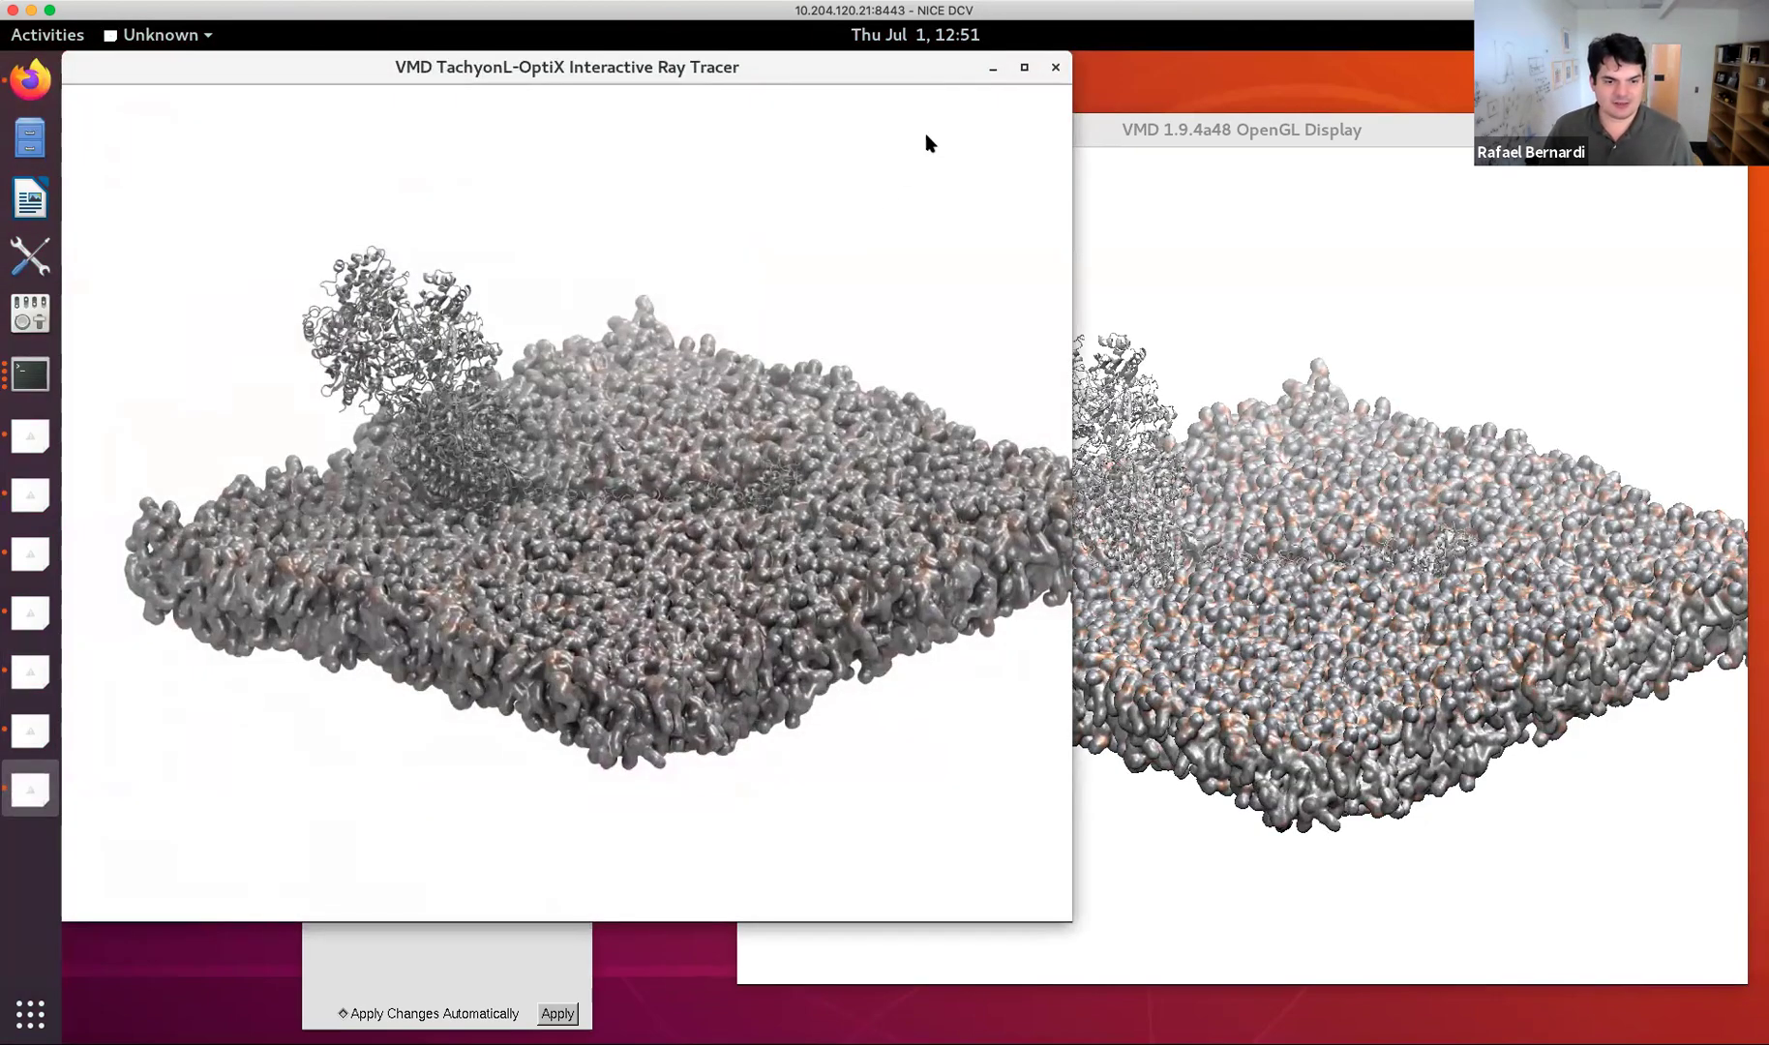
# Maximize the ray-traced view, zoom in on the membrane beside the protein, end the interactive render, and close the test-2.ppm image.
pyautogui.click(1016, 73)
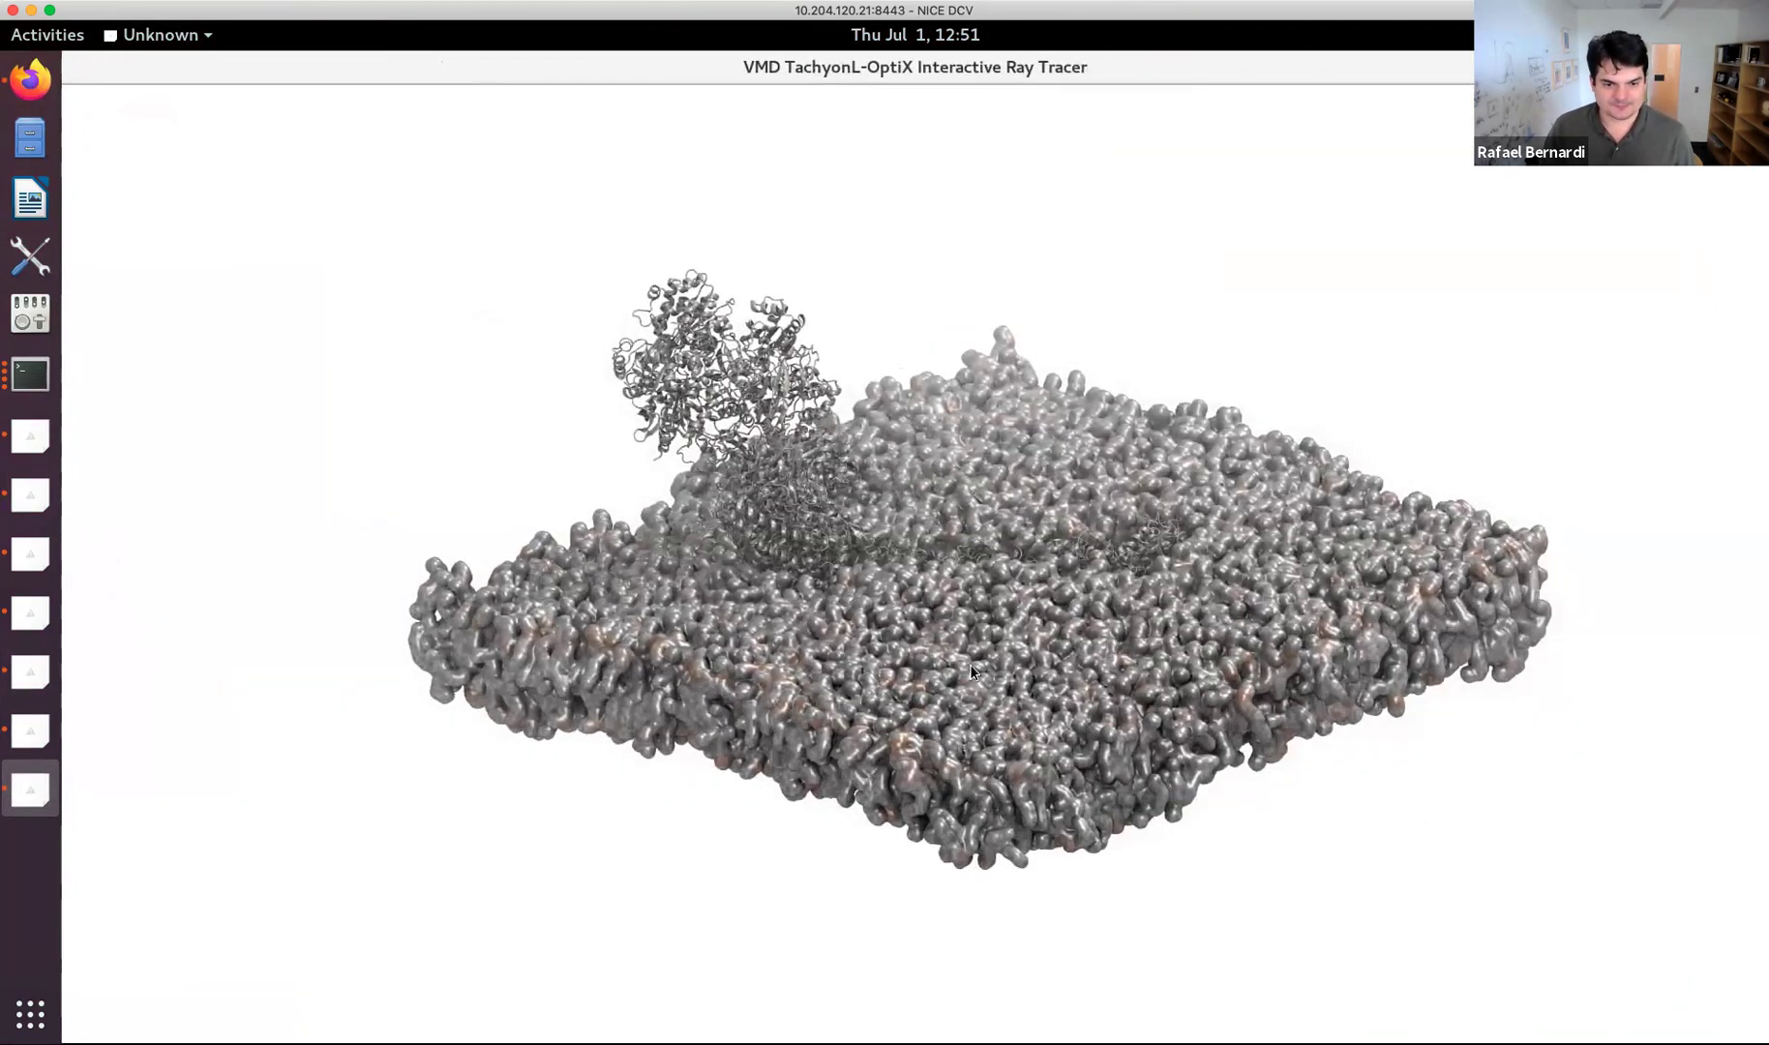
pyautogui.scroll(5, 971, 664)
pyautogui.moveTo(967, 577)
pyautogui.mouseDown()
pyautogui.moveTo(970, 542)
pyautogui.moveTo(970, 556)
pyautogui.mouseUp()
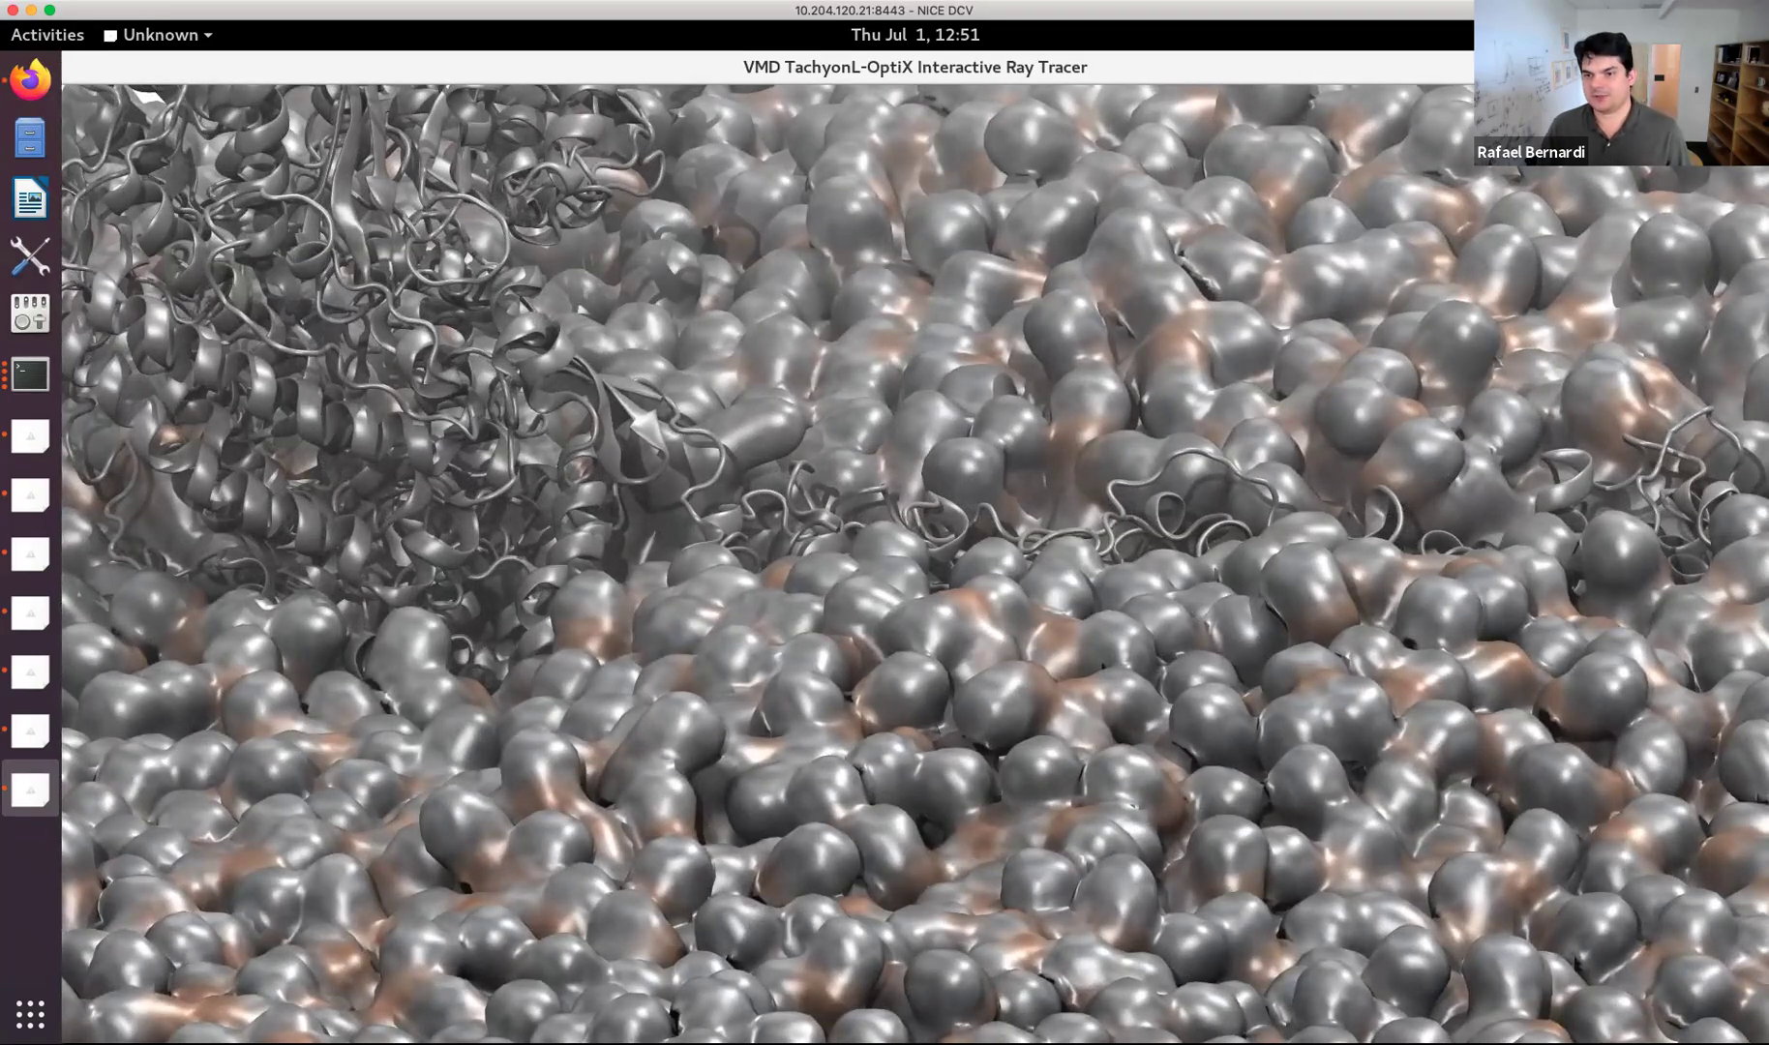
pyautogui.press('Escape')
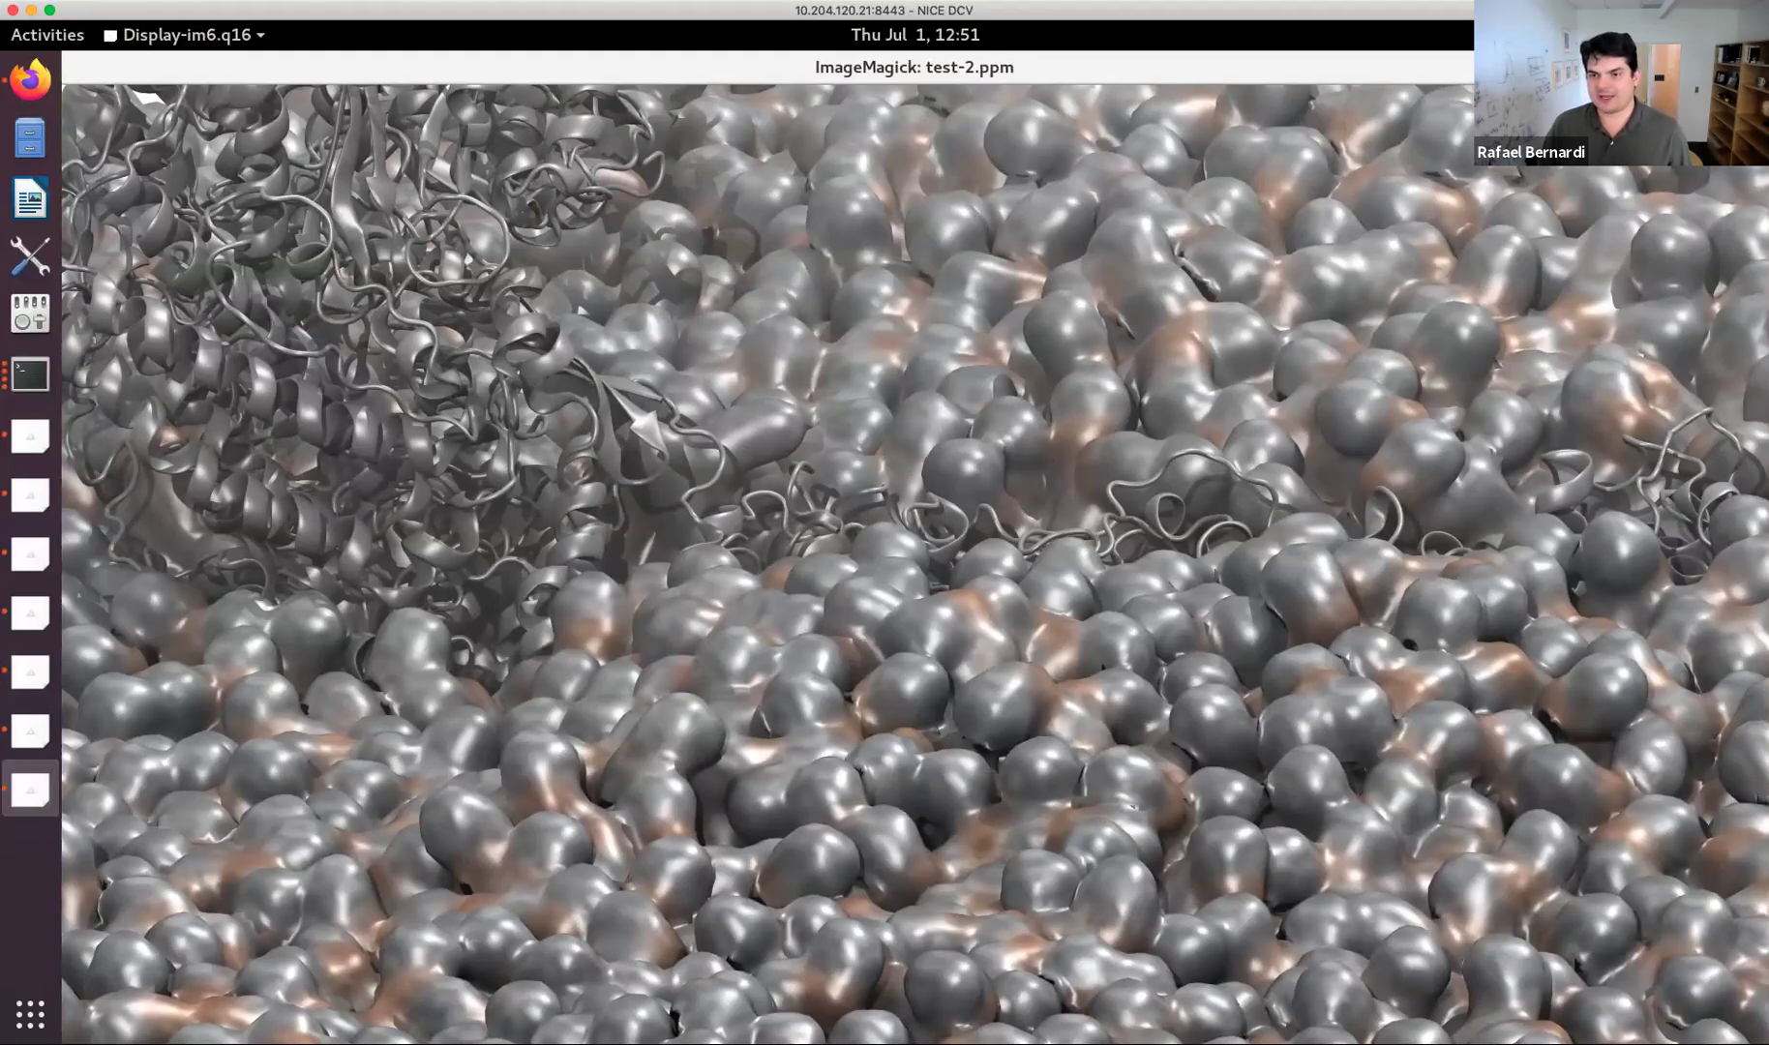
pyautogui.click(1752, 68)
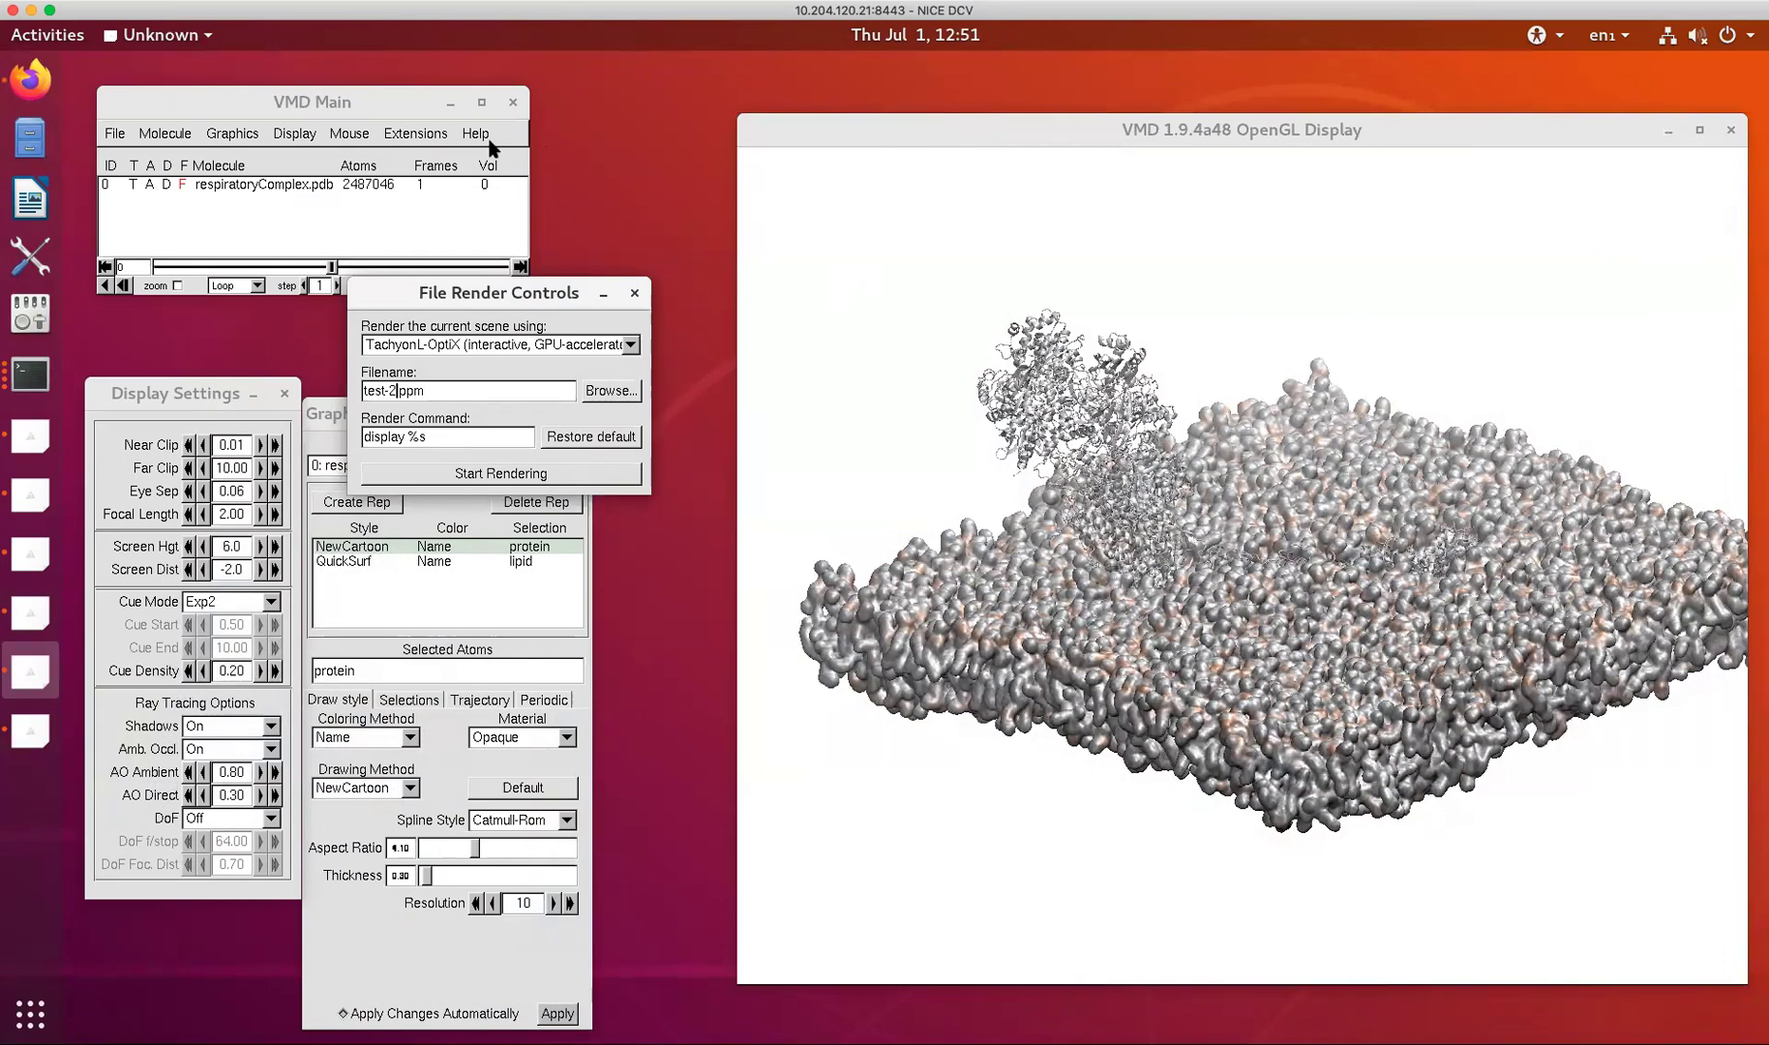
# Log commands to the Tk Console with logfile console, and rotate the molecule freehand to generate log entries.
pyautogui.click(414, 132)
pyautogui.click(416, 248)
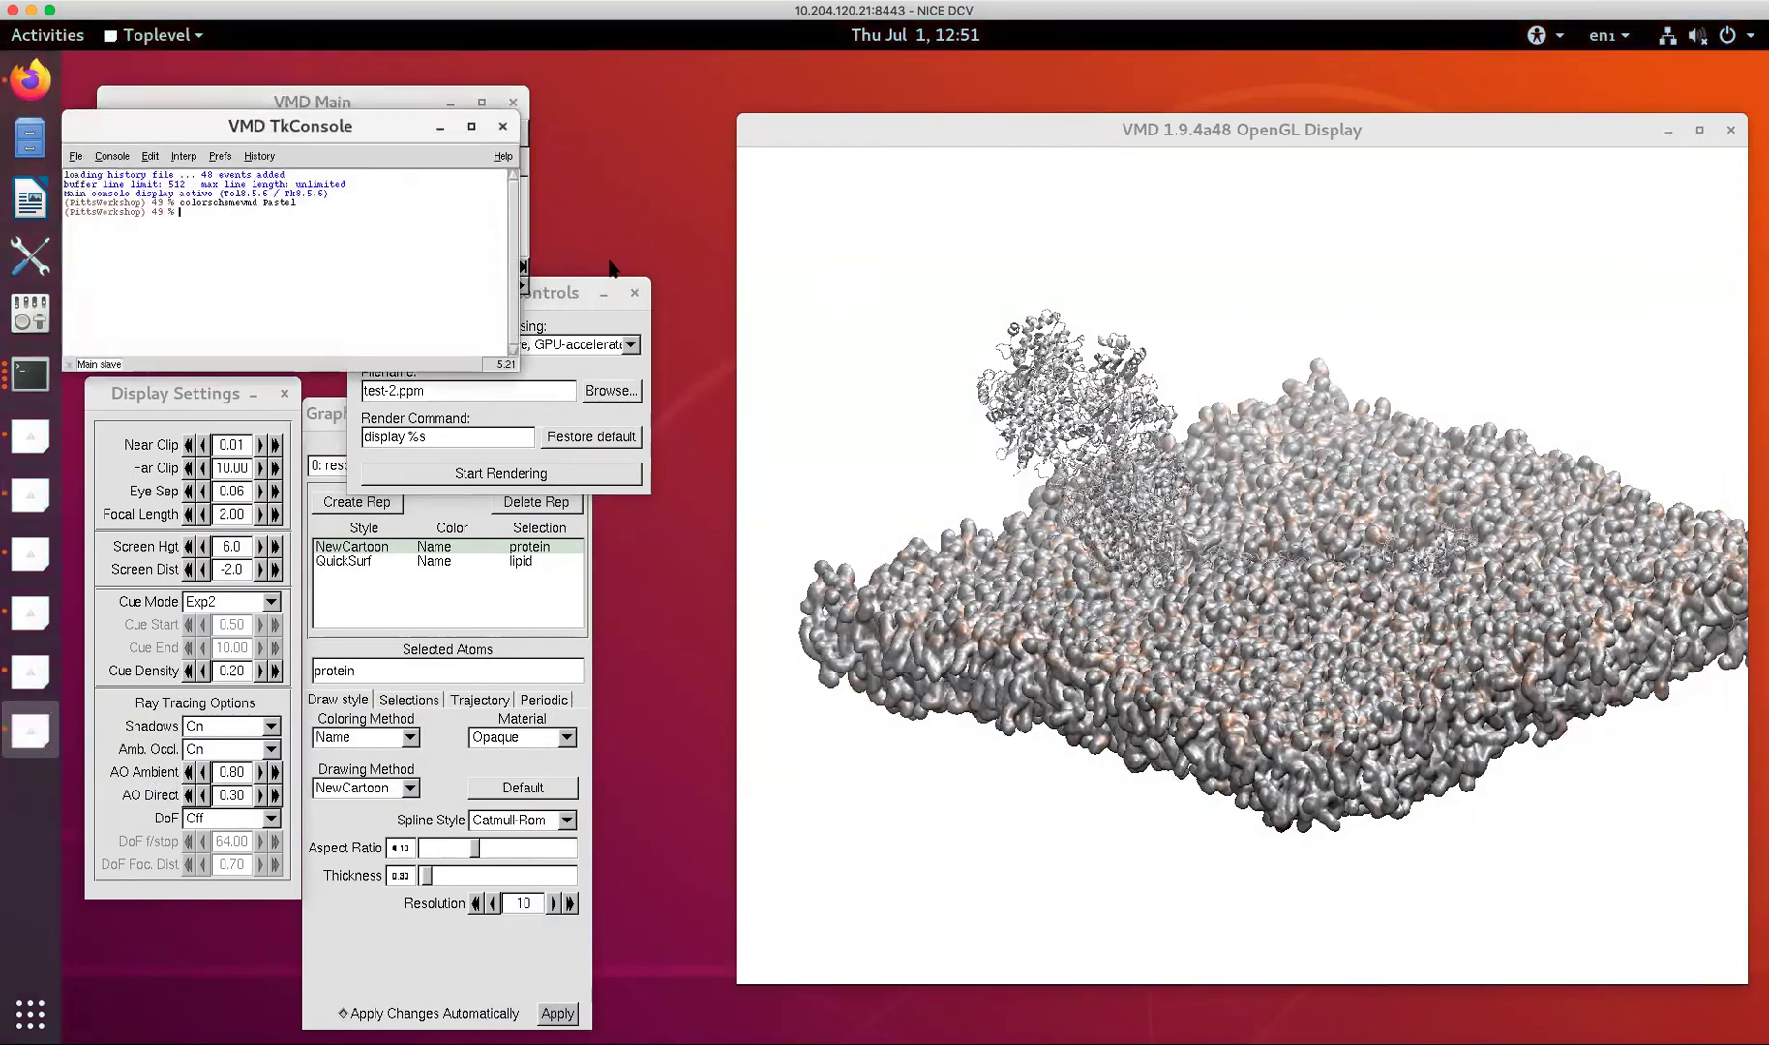
pyautogui.write('logfile ')
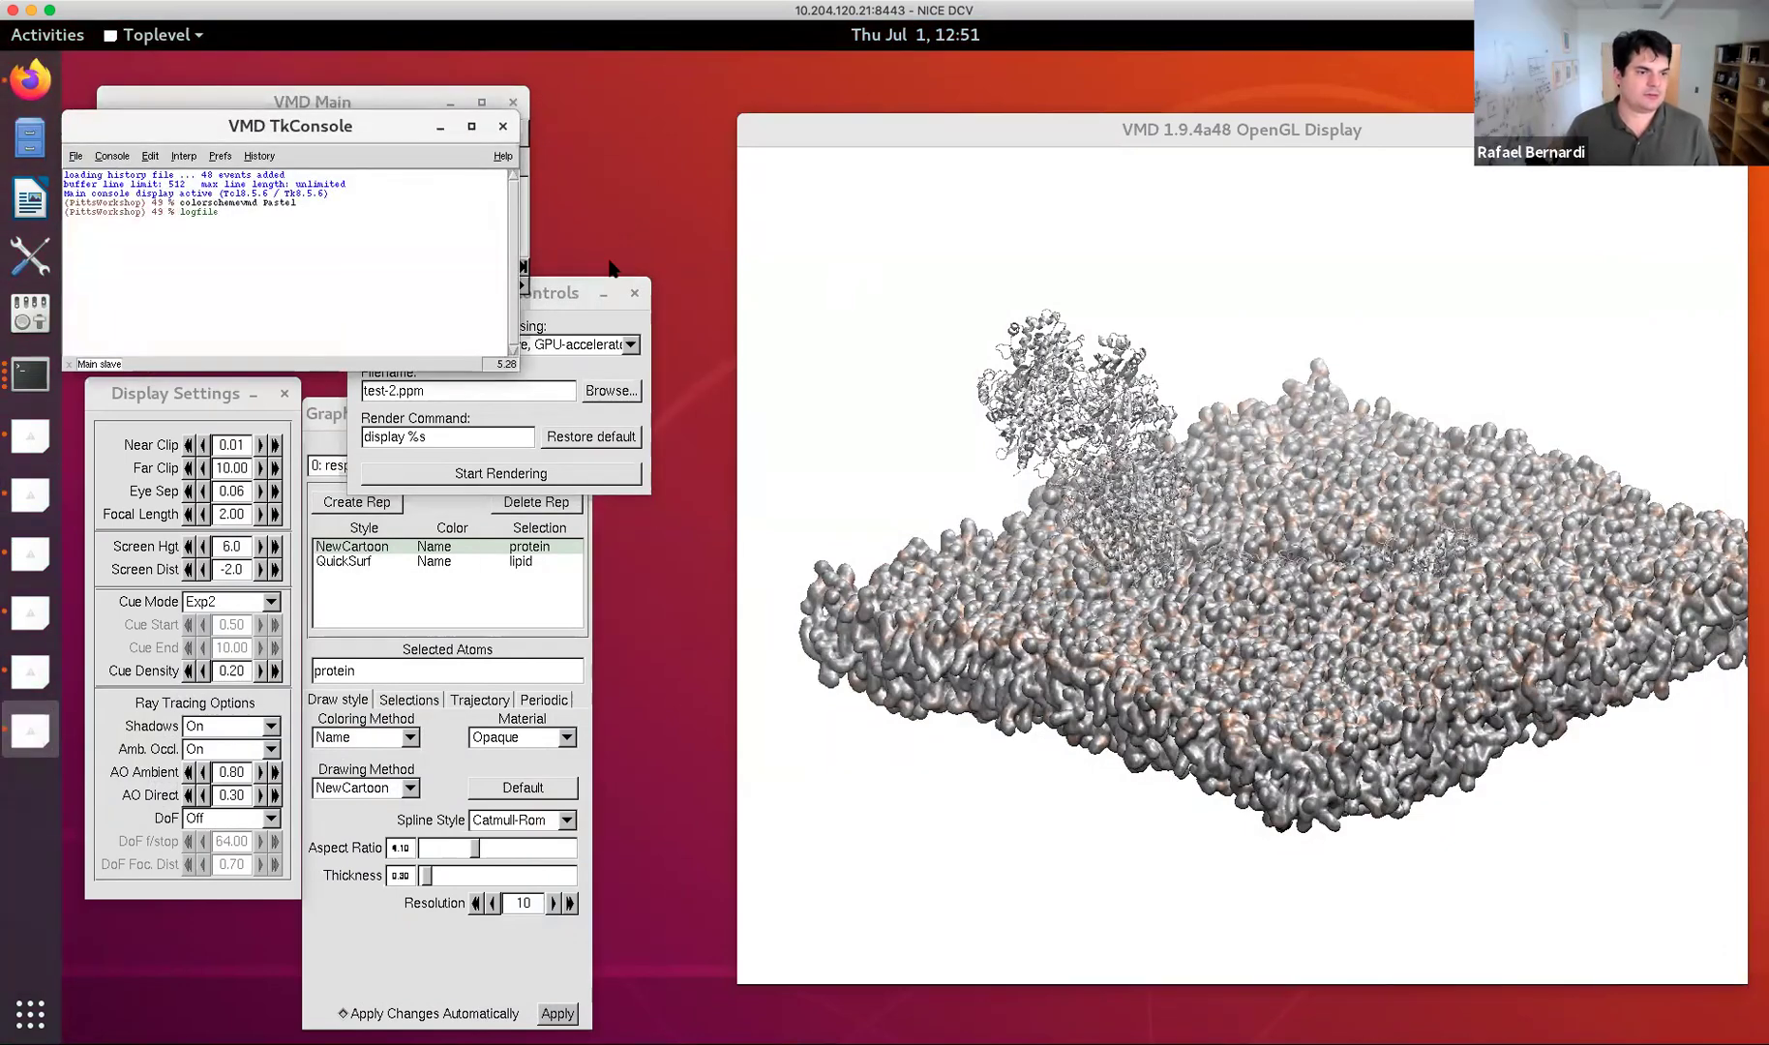
pyautogui.write('cons')
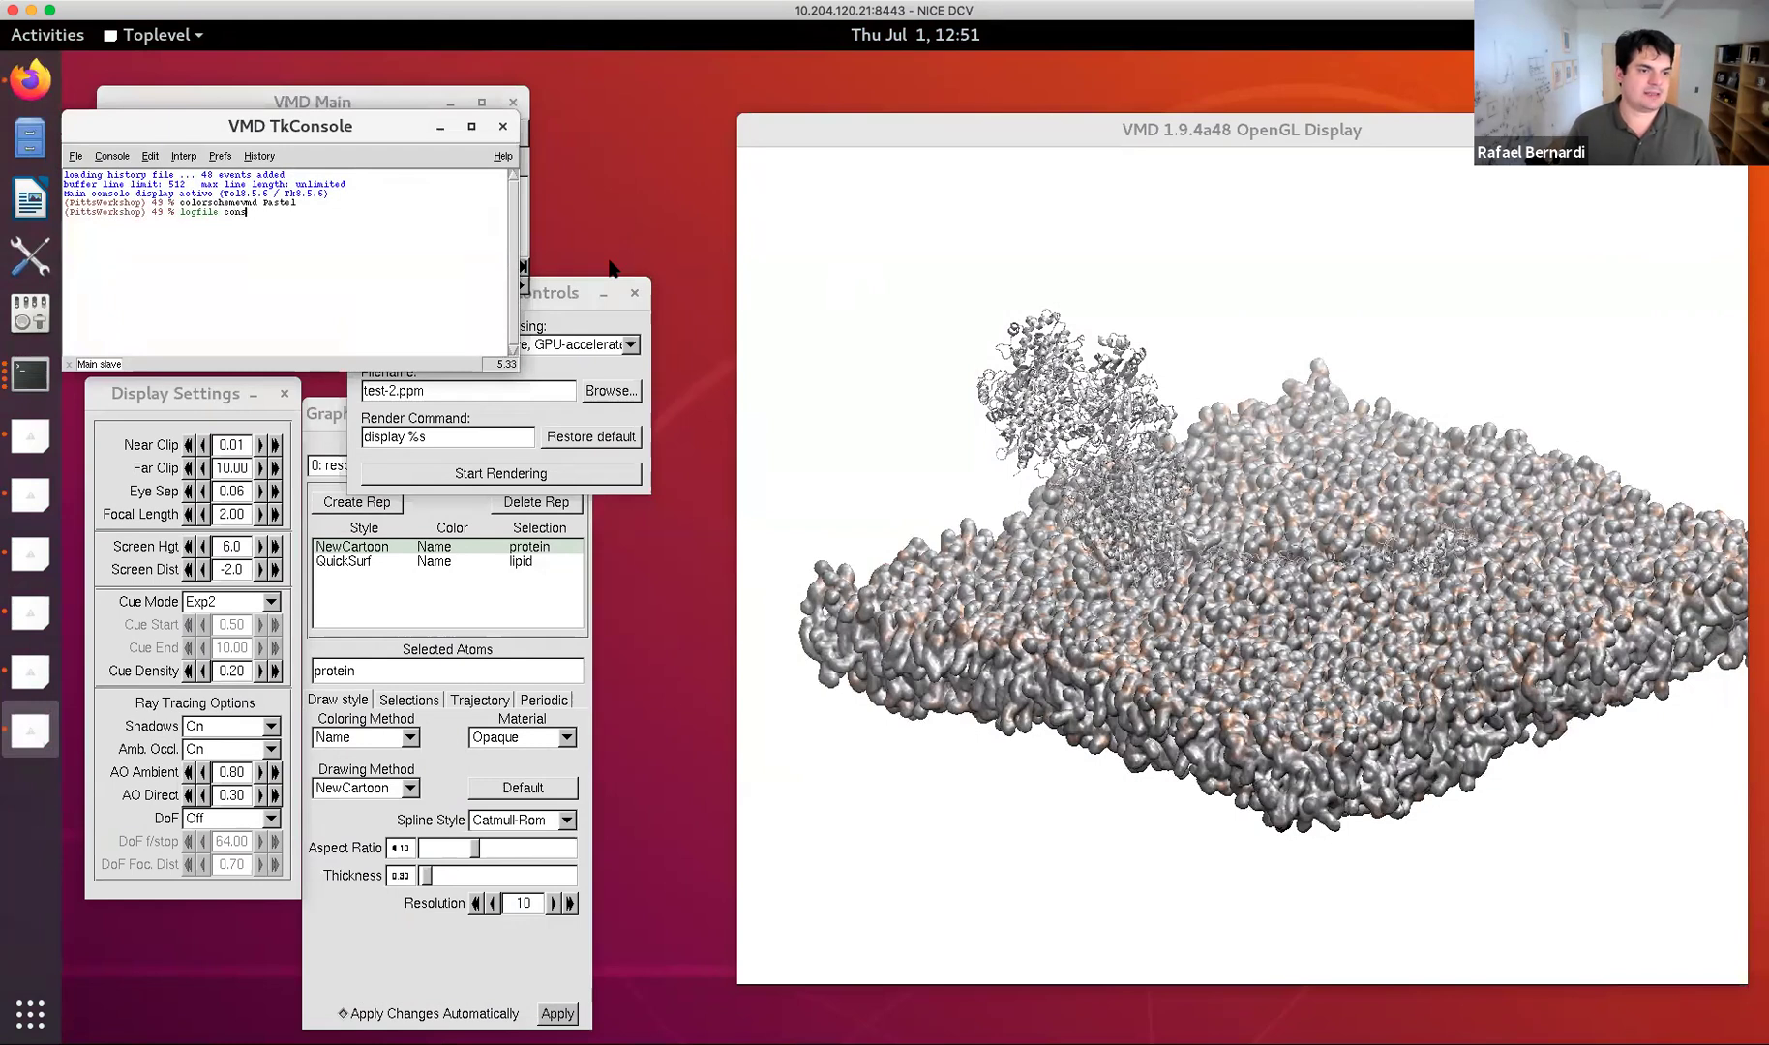
pyautogui.write('ole')
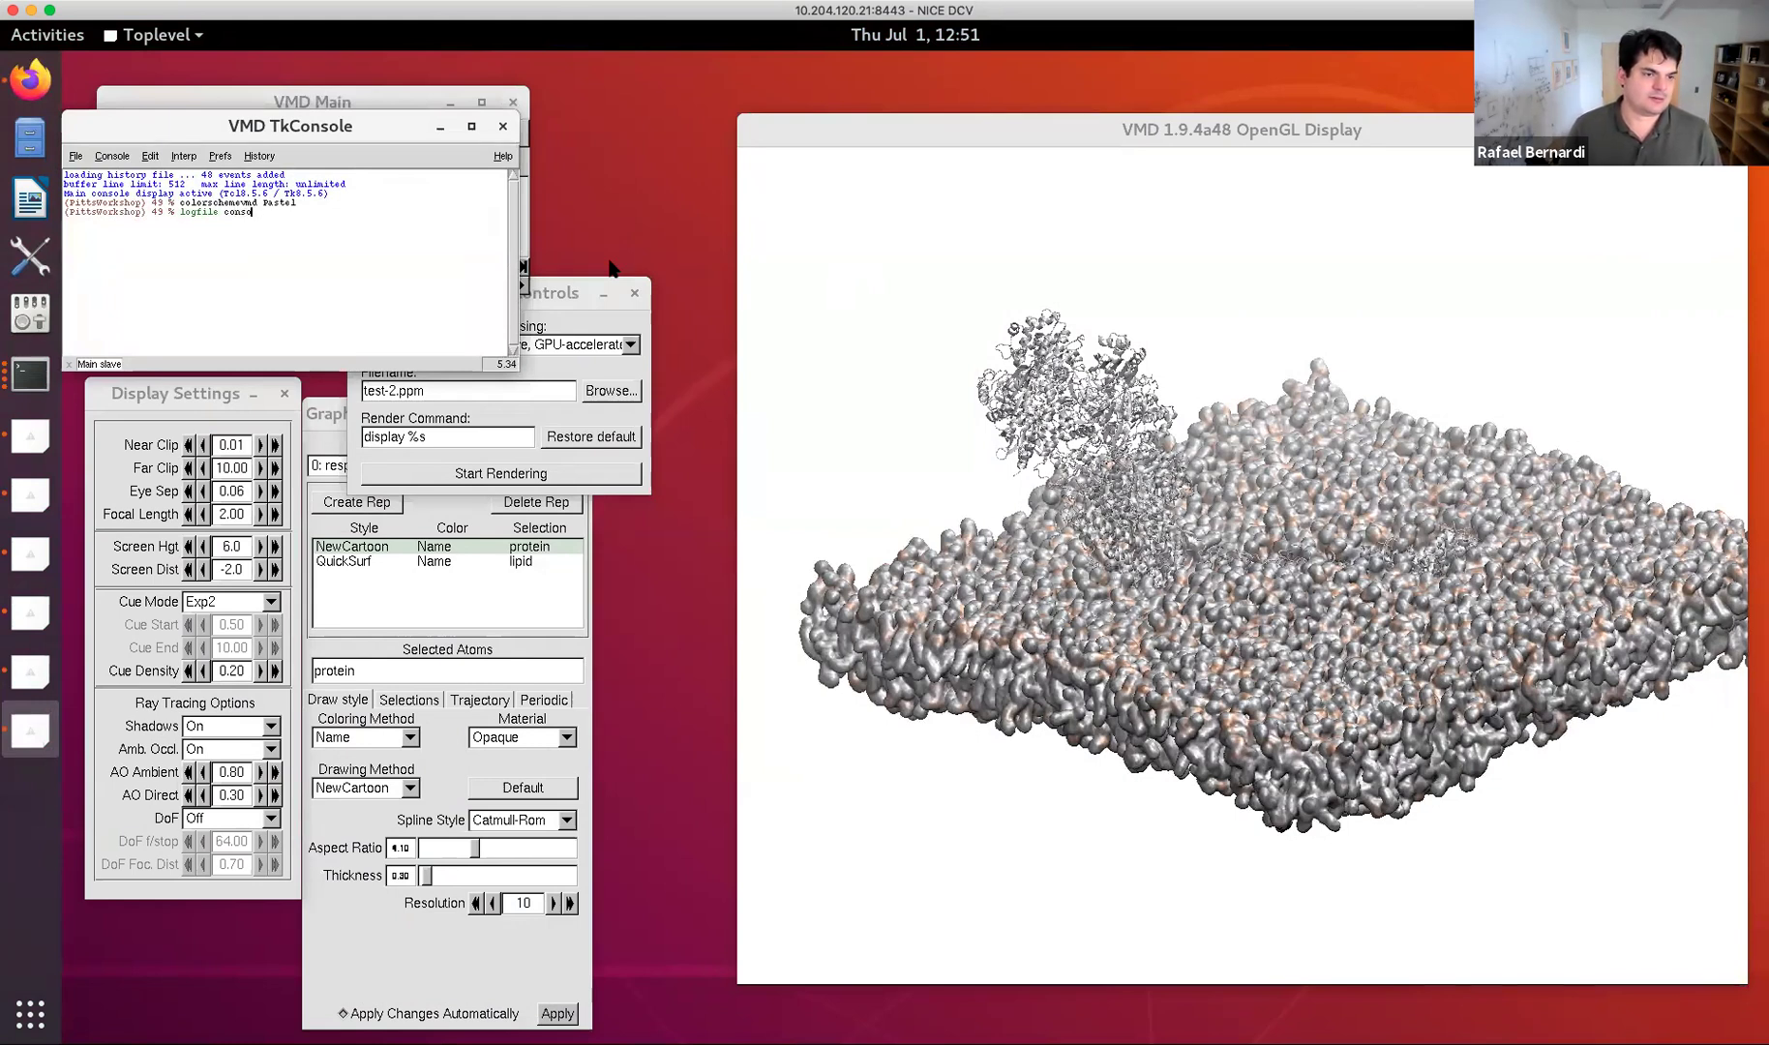
pyautogui.press('Return')
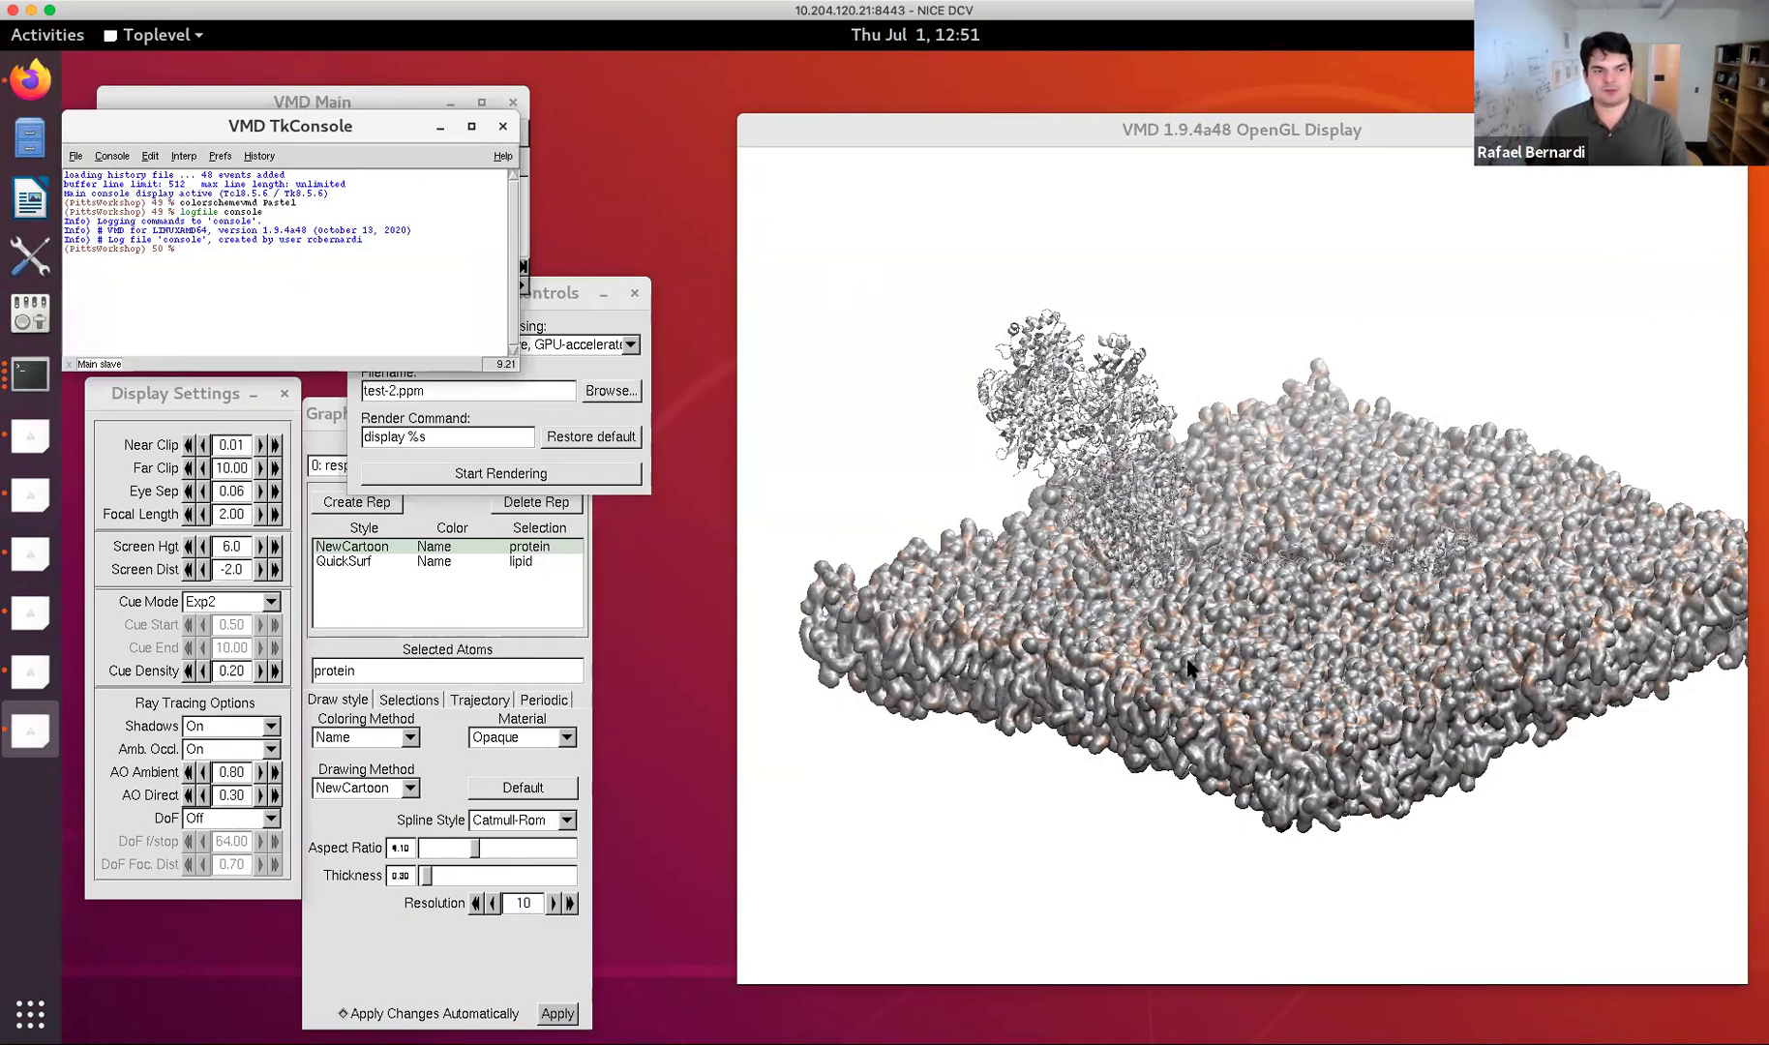
pyautogui.moveTo(1187, 668); pyautogui.dragTo(1071, 642)
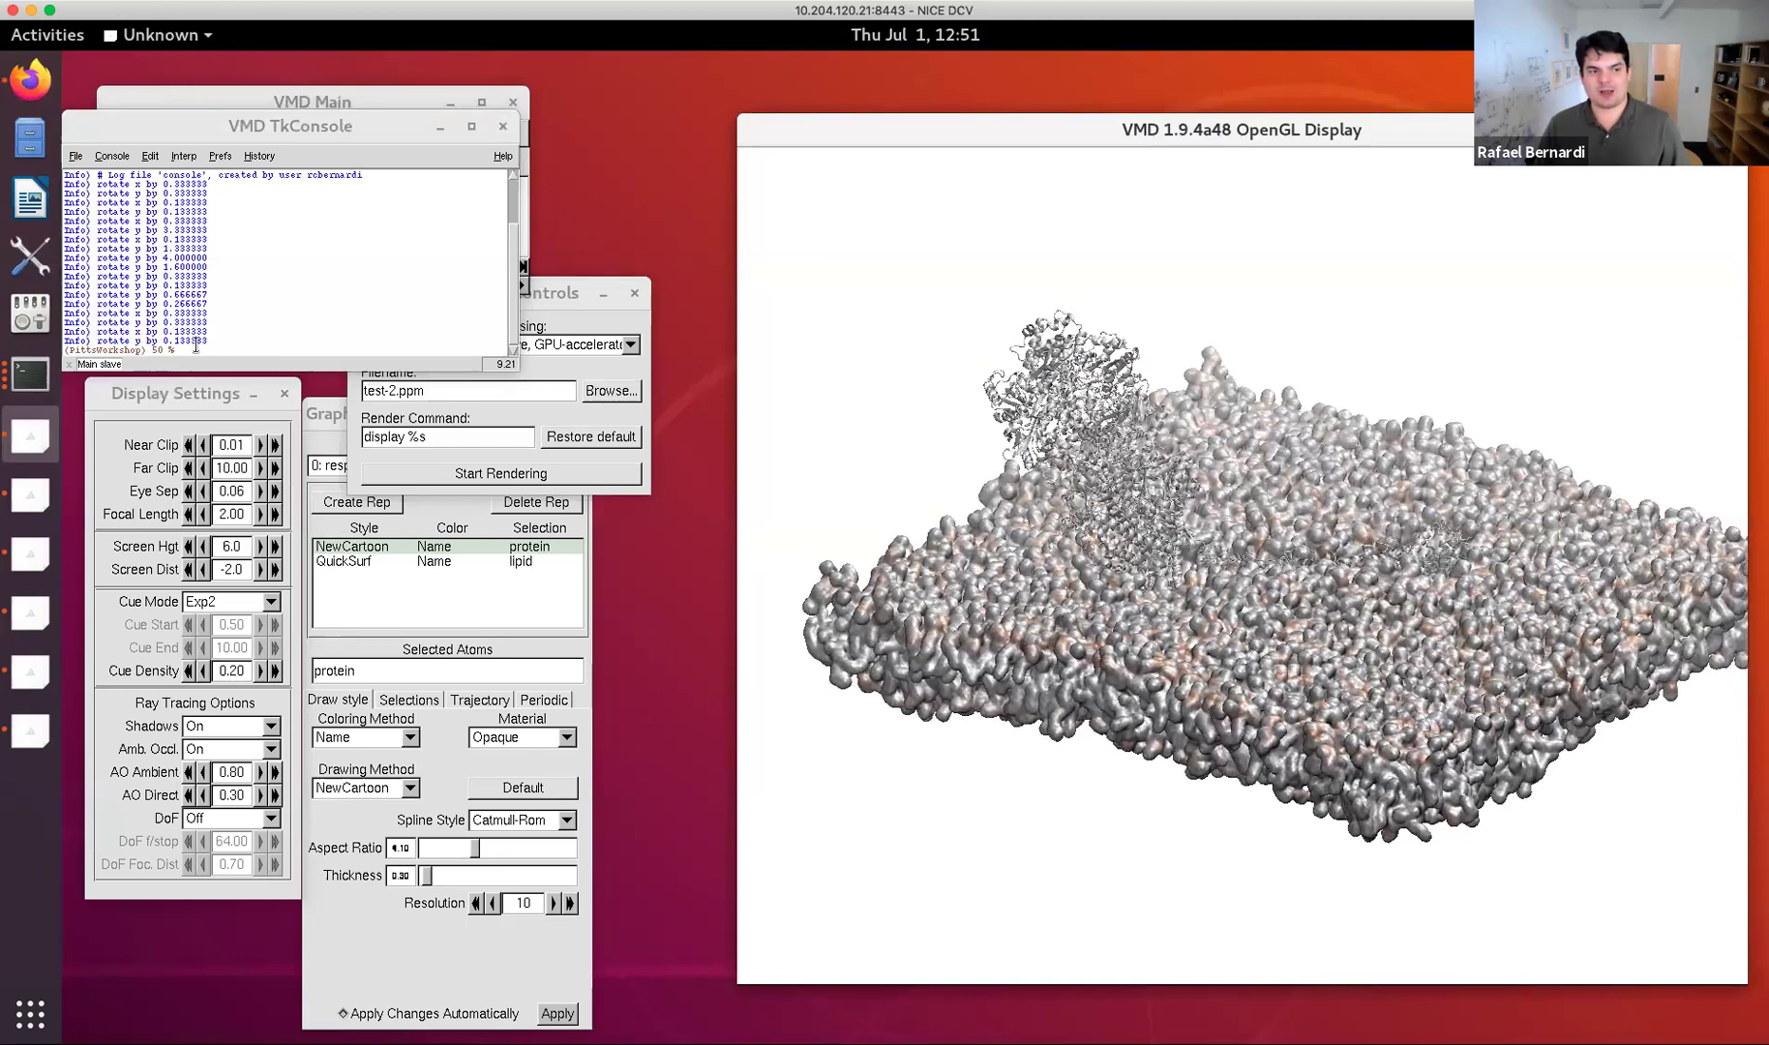
# Rotate the scene about the y axis by running rotate y by 5 in the Tk Console 14 times.
pyautogui.click(190, 338)
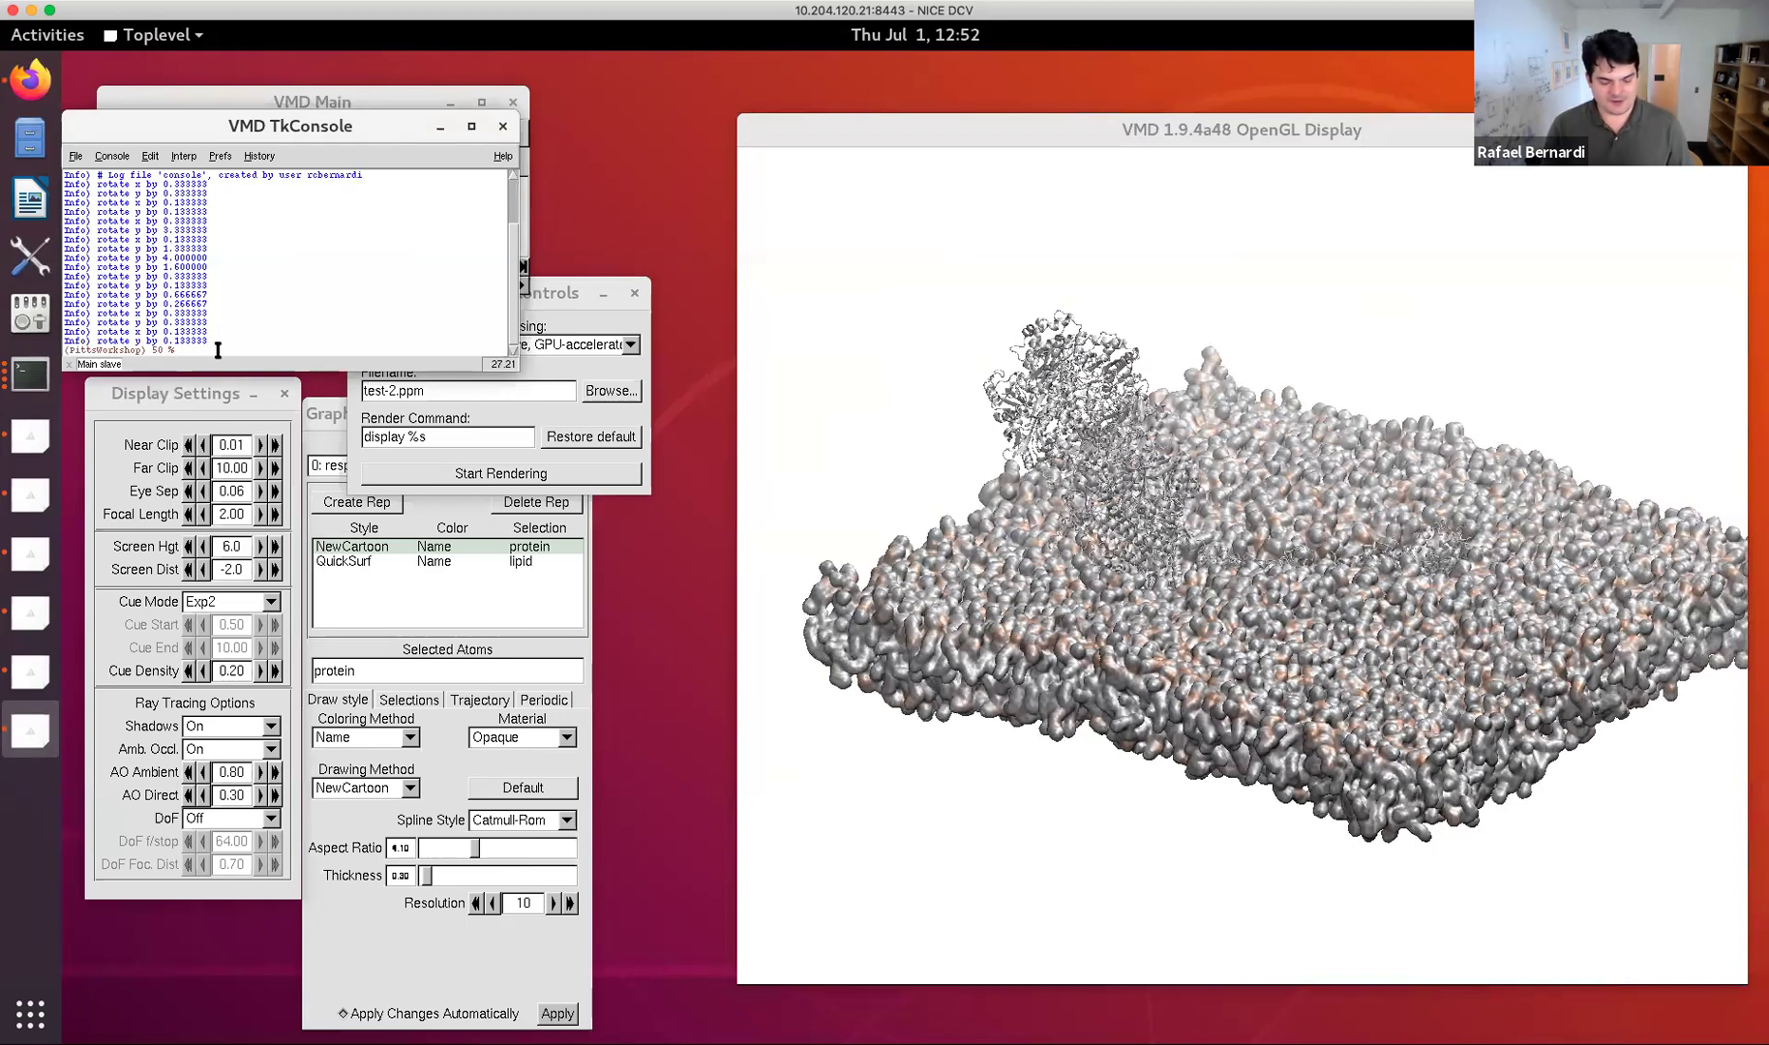
pyautogui.write('rotate y by 5')
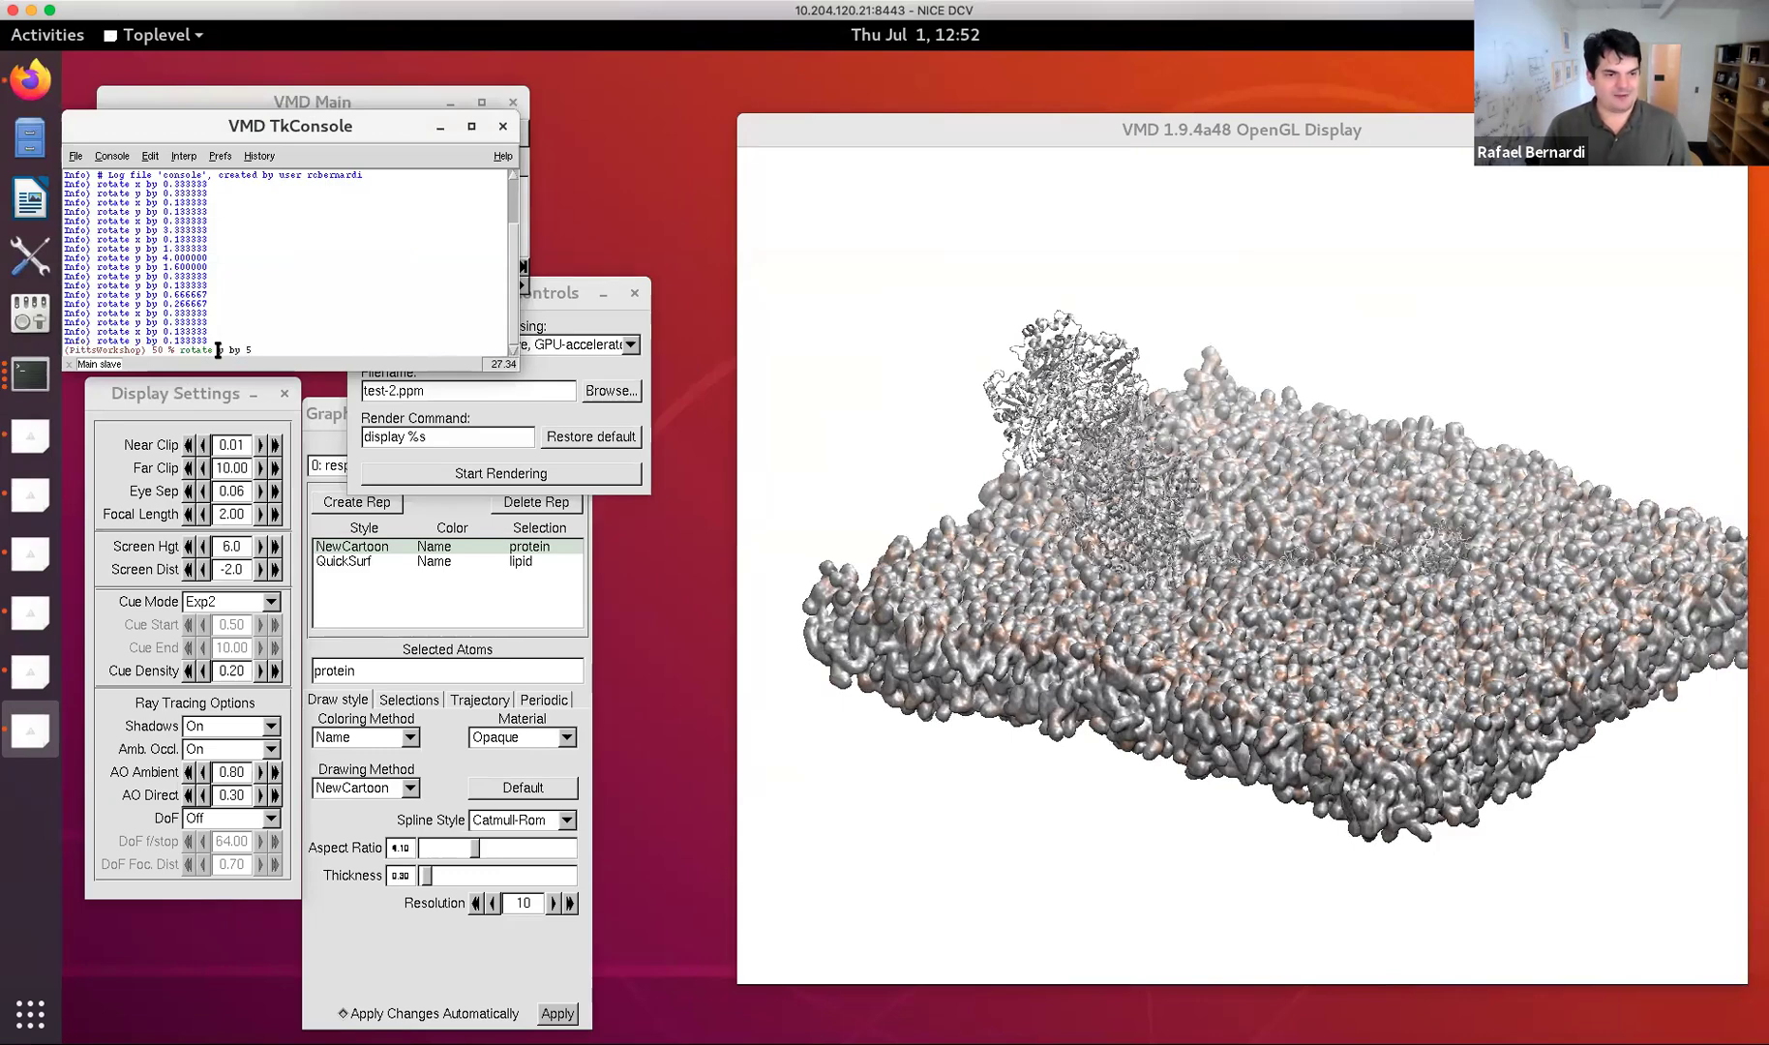
pyautogui.press('Return')
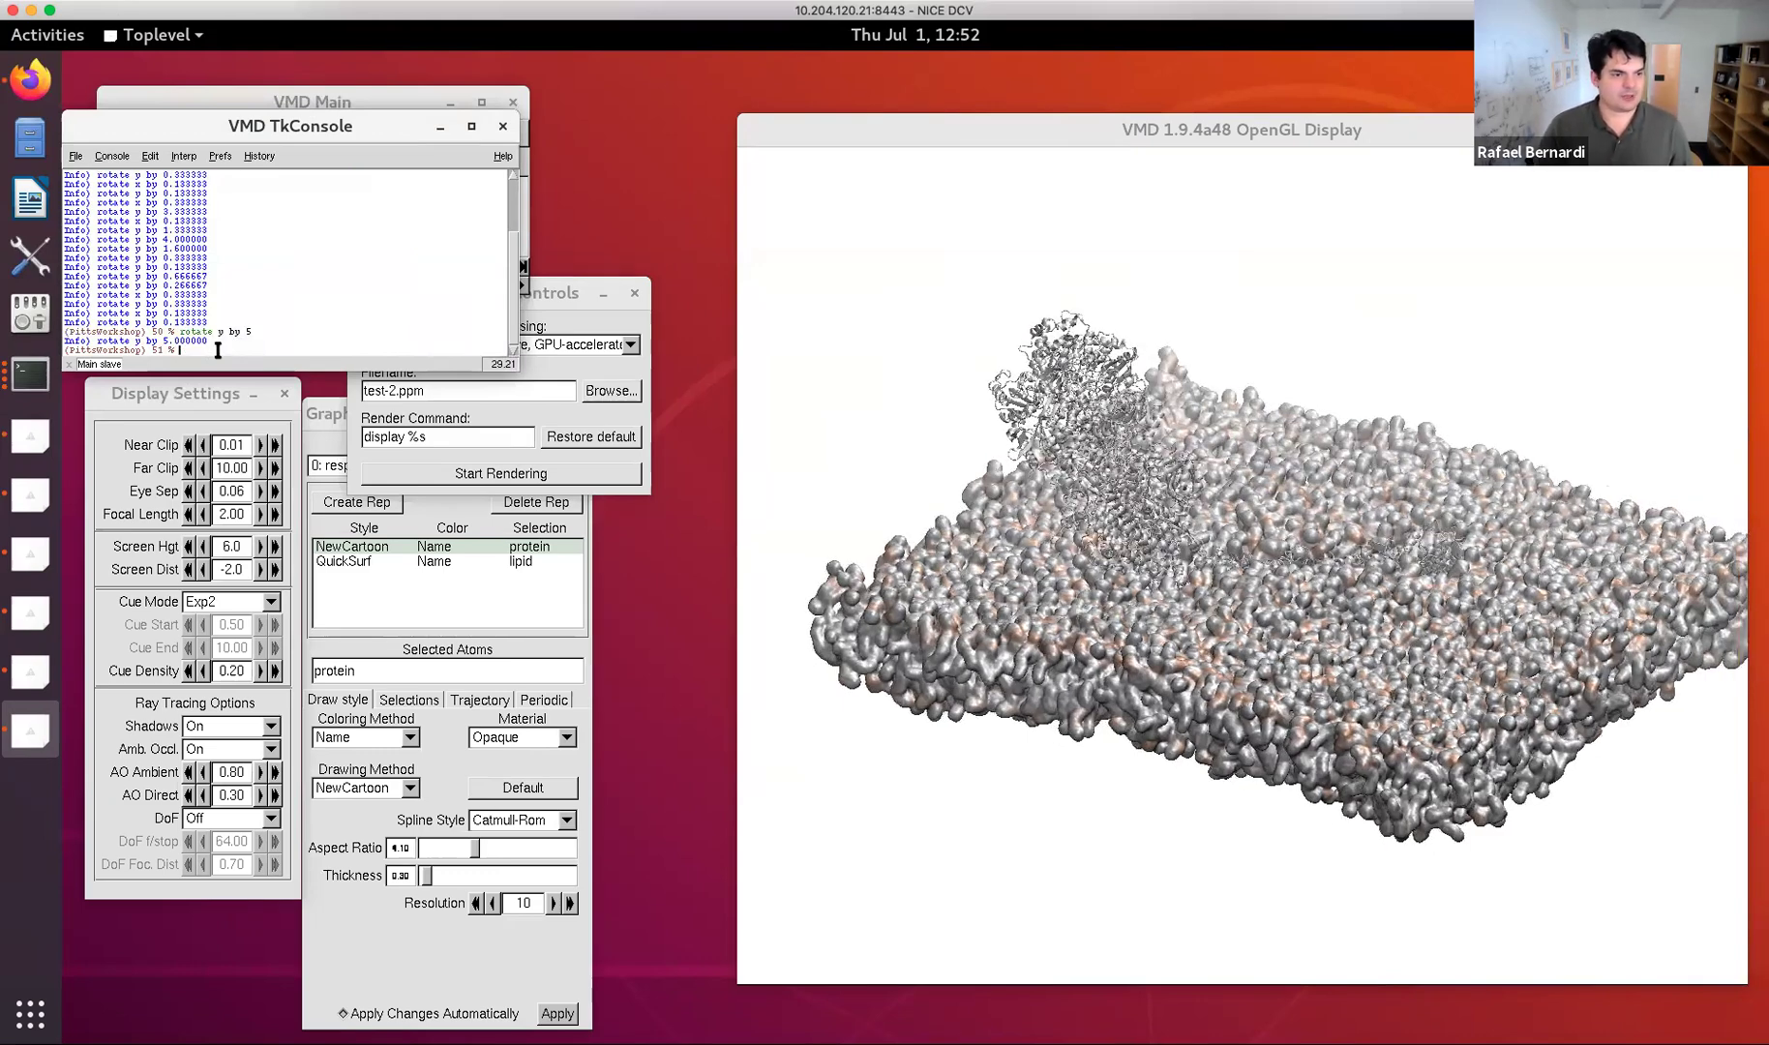
pyautogui.press('Return')
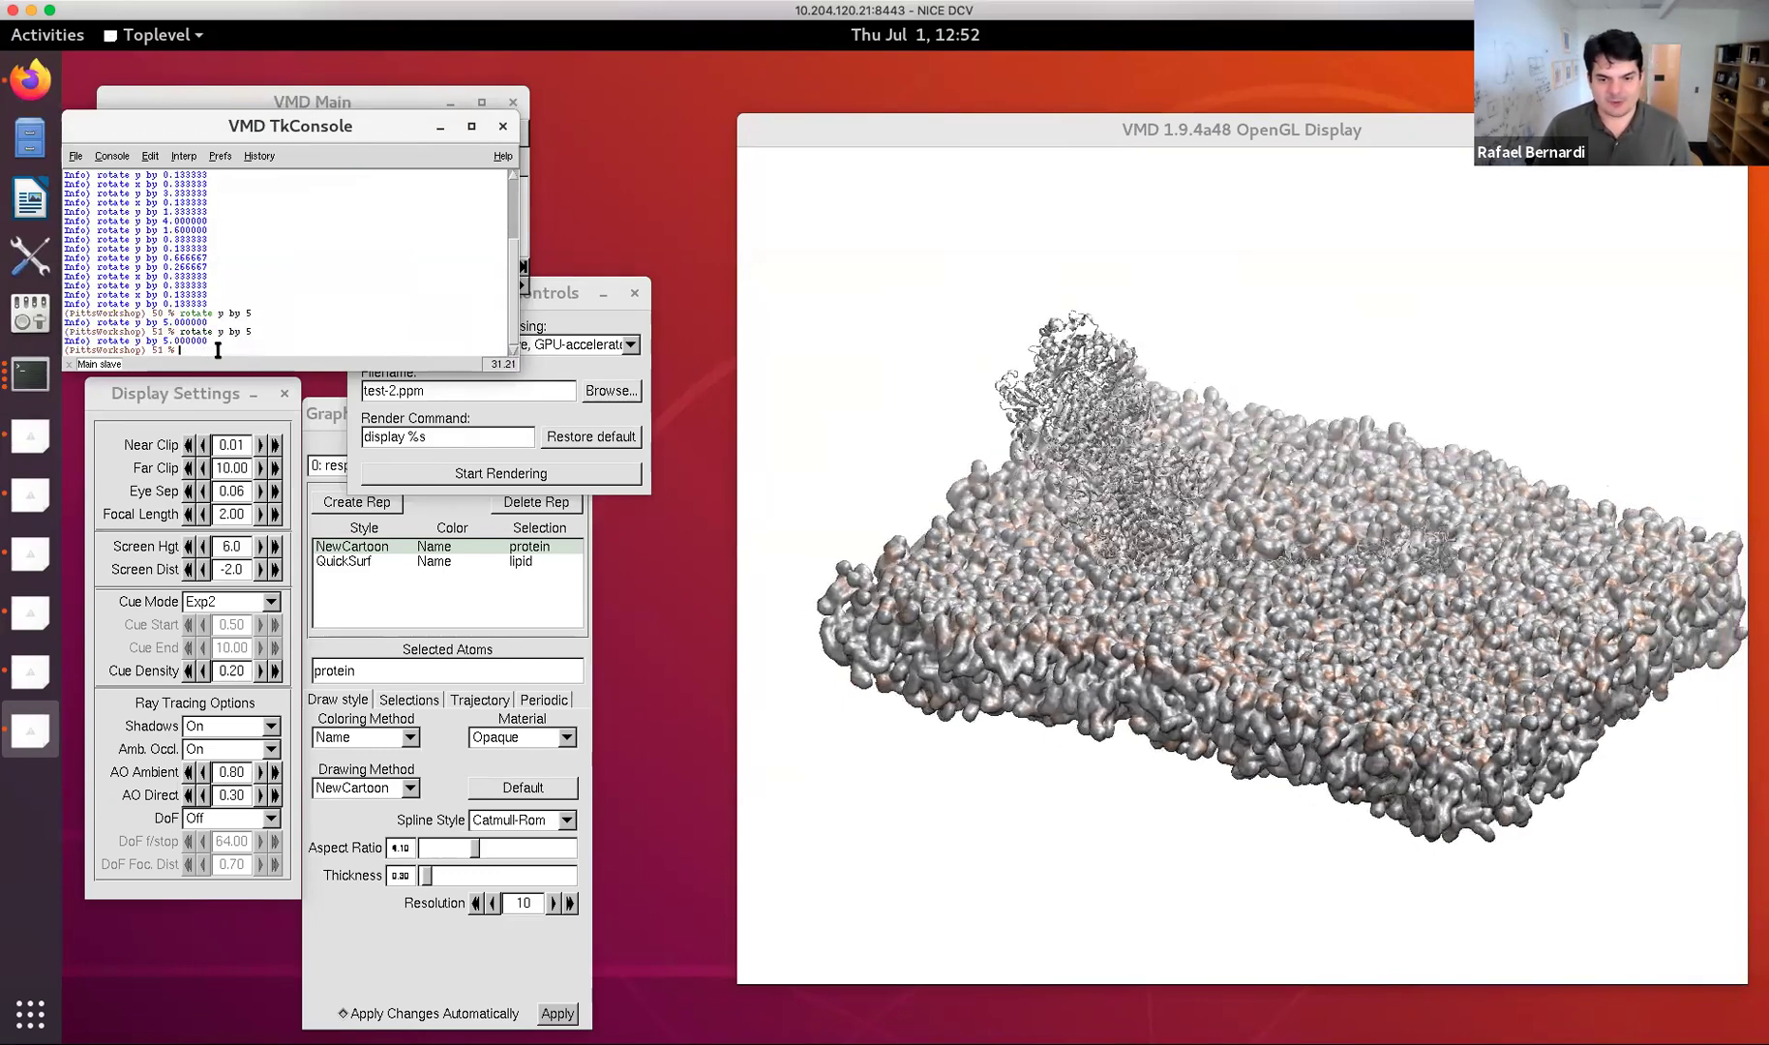
pyautogui.press('Return')
pyautogui.press('Up')
pyautogui.press('Return')
pyautogui.press('Up')
pyautogui.press('Return')
pyautogui.press('Up')
pyautogui.press('Return')
pyautogui.press('Up')
pyautogui.press('Return')
pyautogui.press('Up')
pyautogui.press('Return')
pyautogui.press('Up')
pyautogui.press('Return')
pyautogui.press('Up')
pyautogui.press('Return')
pyautogui.press('Up')
pyautogui.press('Return')
pyautogui.press('Up')
pyautogui.press('Return')
pyautogui.press('Up')
pyautogui.press('Return')
pyautogui.press('Up')
pyautogui.press('Return')
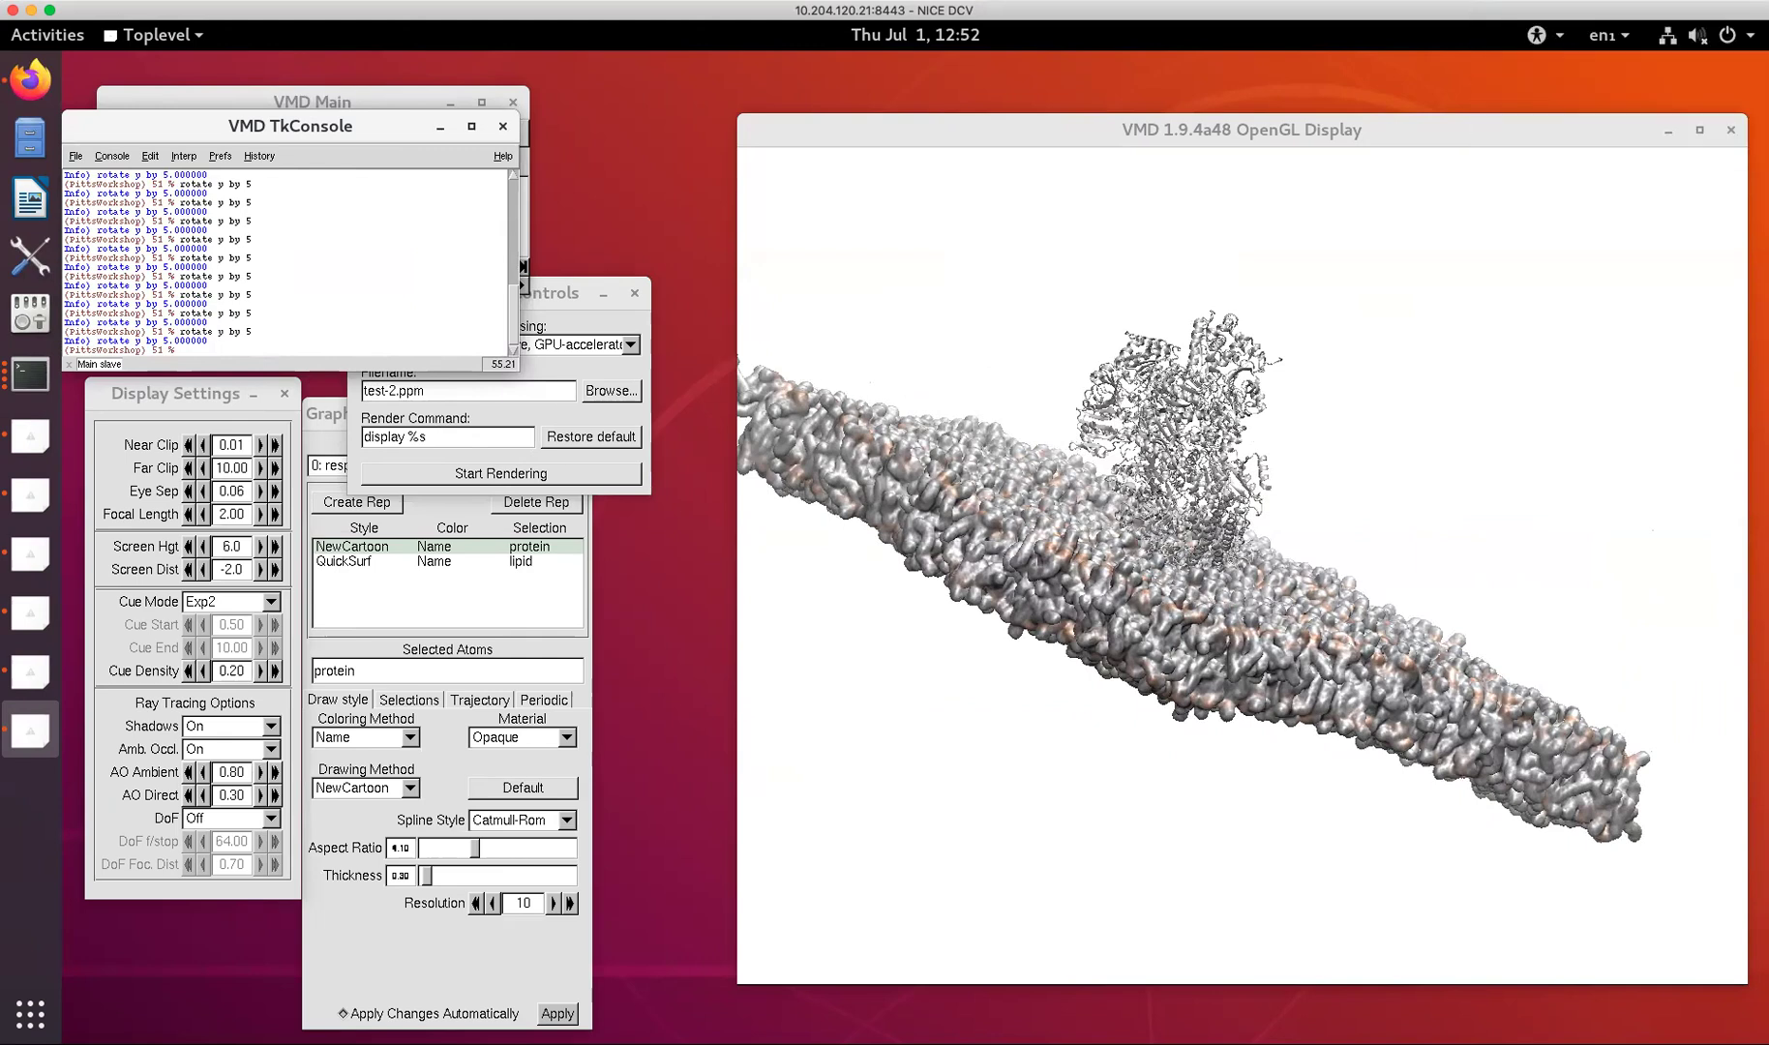
# Shift the Tk Console clear of the main VMD window and enable Tcl command logging to the console from there.
pyautogui.moveTo(169, 125); pyautogui.dragTo(216, 171)
pyautogui.click(148, 126)
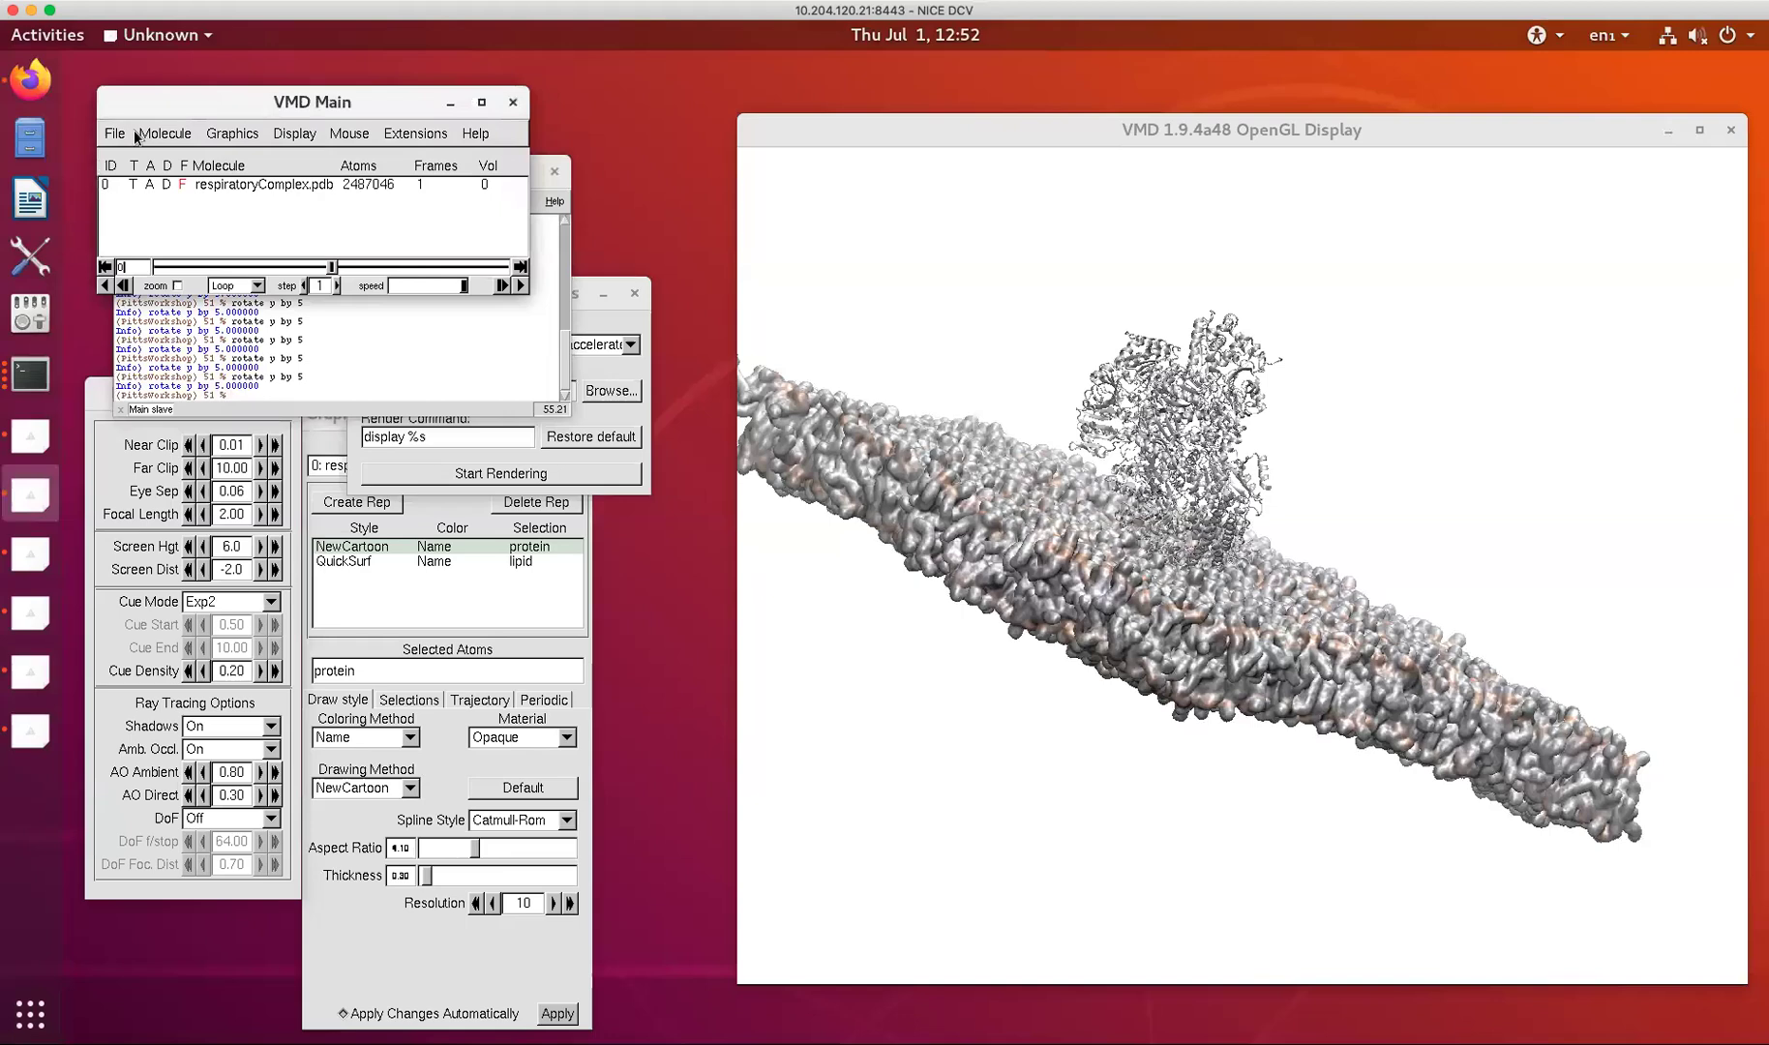
pyautogui.click(124, 132)
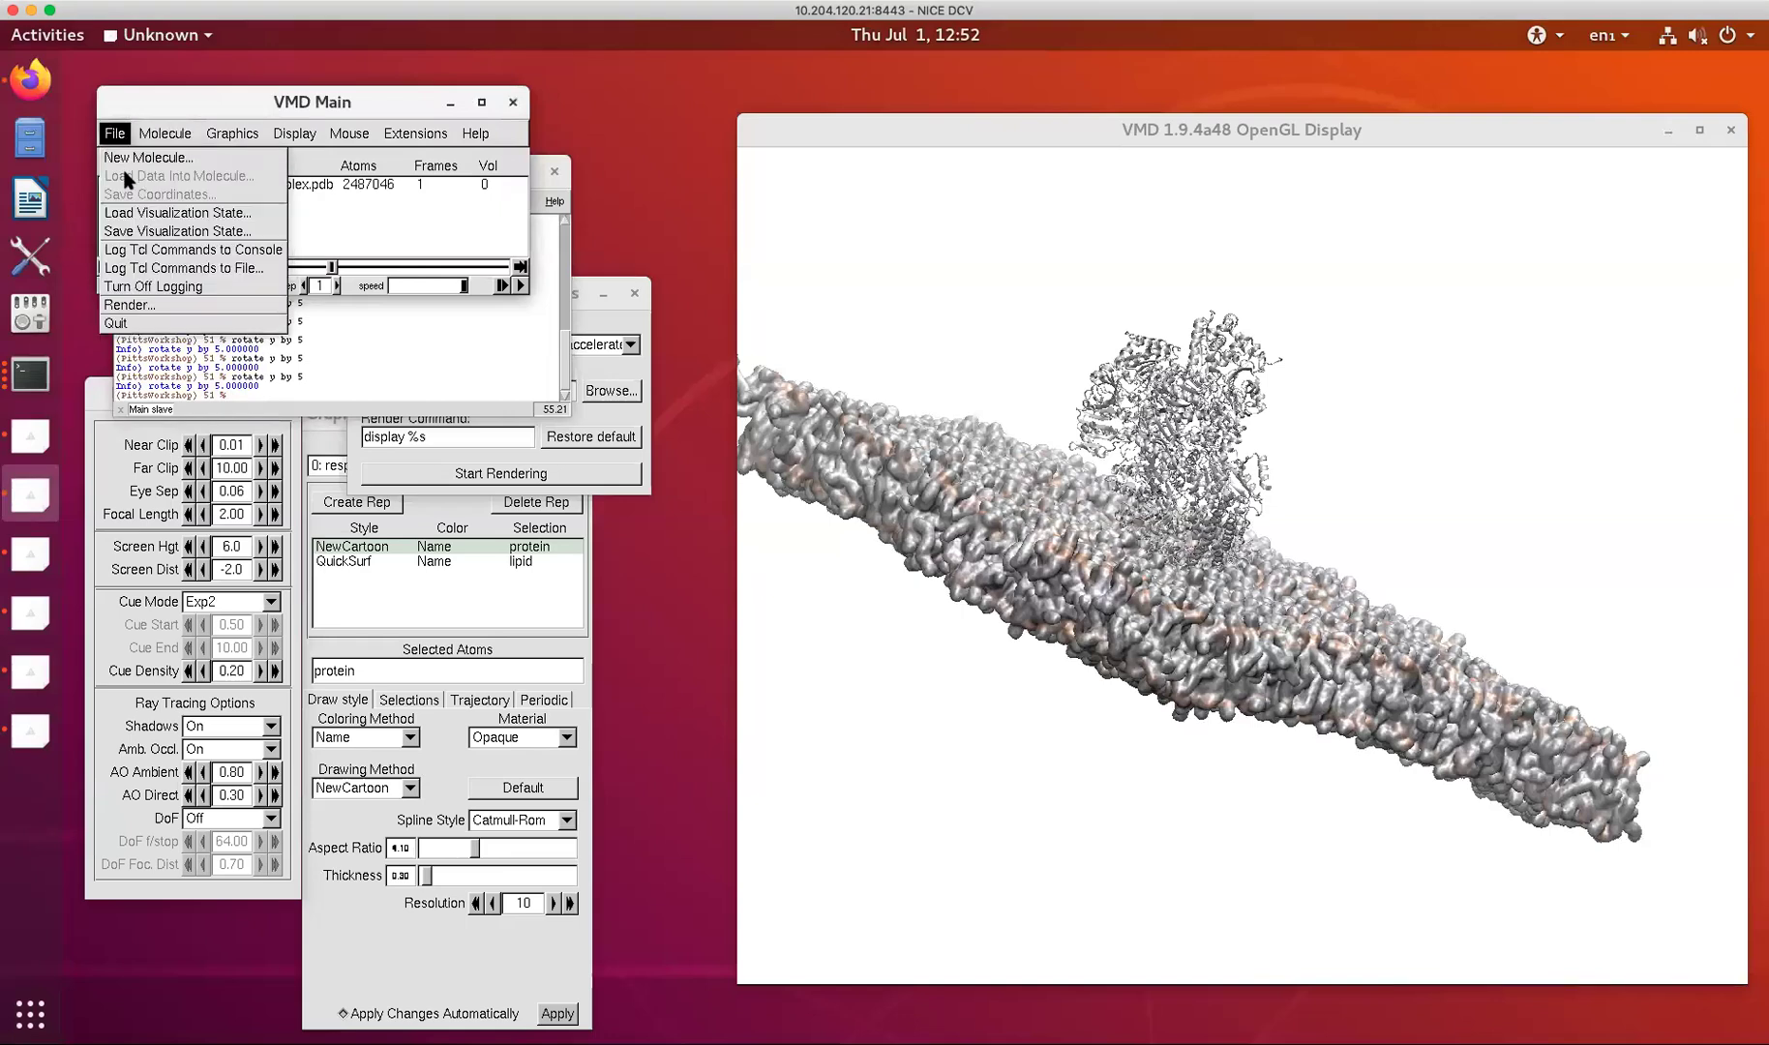
pyautogui.click(153, 252)
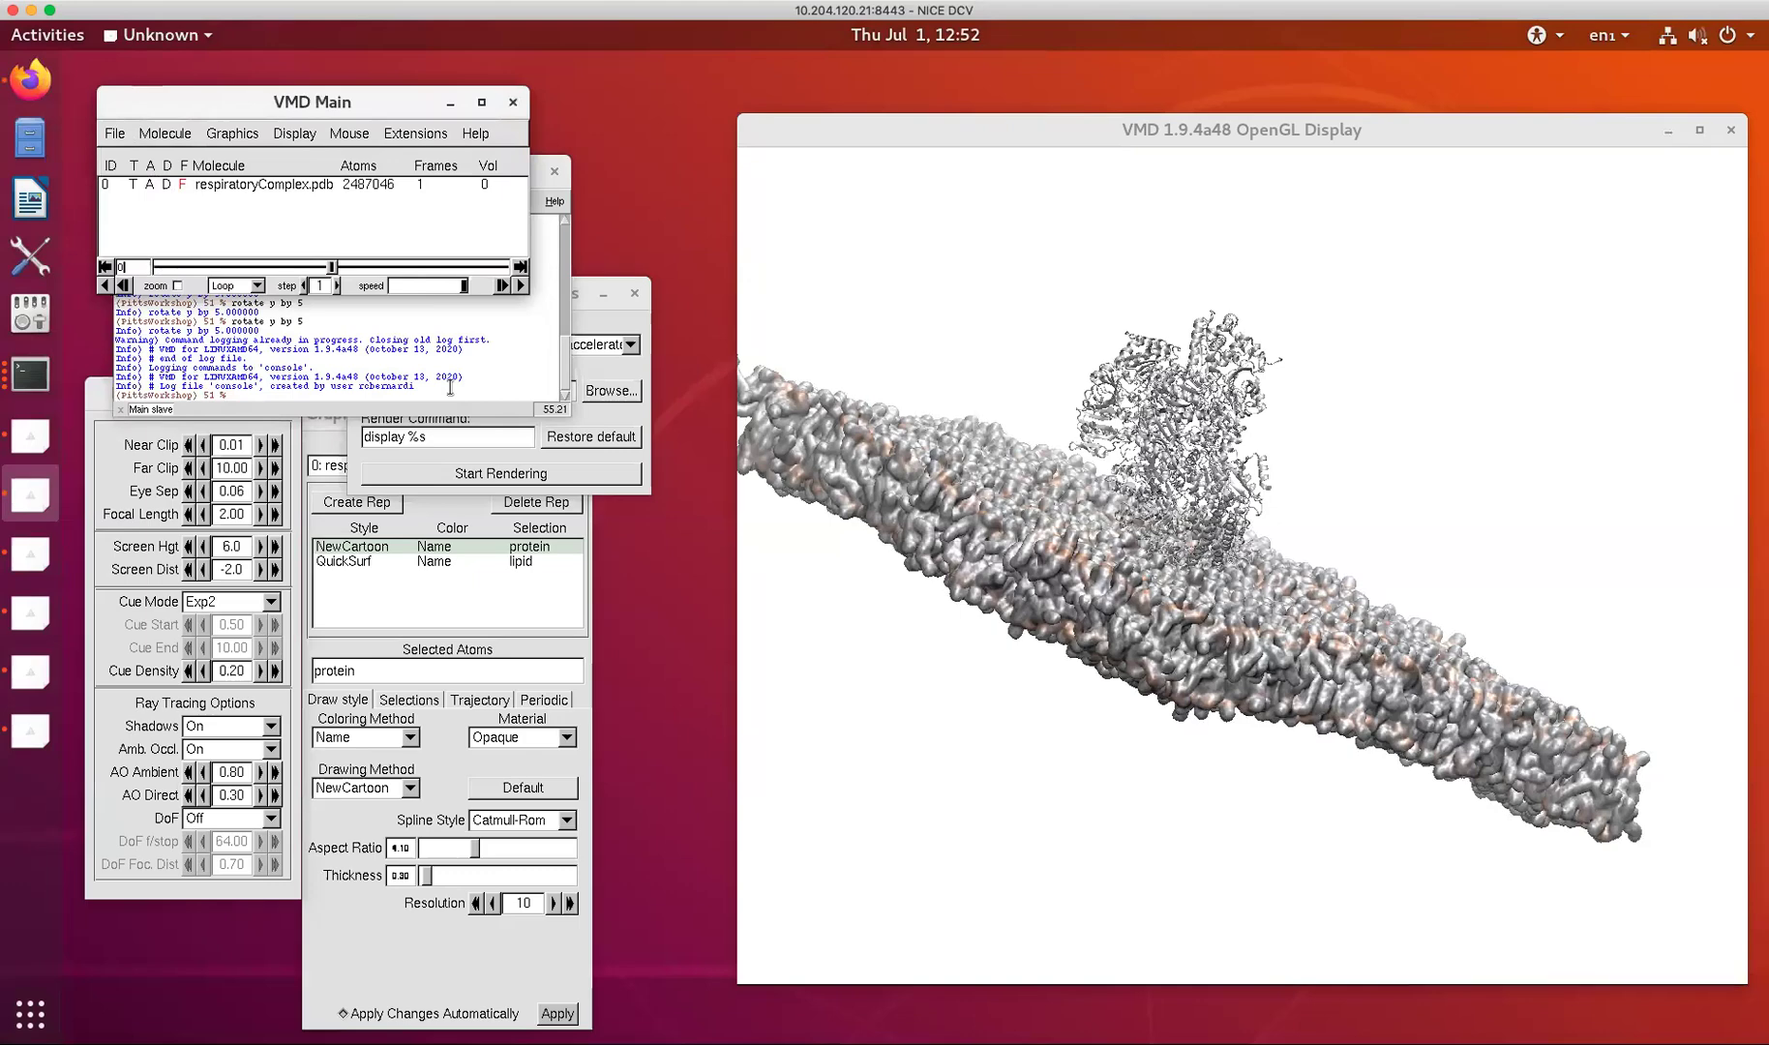
# Rotate the molecule freehand to generate log entries, and stop command logging by running logfile off in the Tk Console.
pyautogui.moveTo(937, 468); pyautogui.dragTo(927, 541)
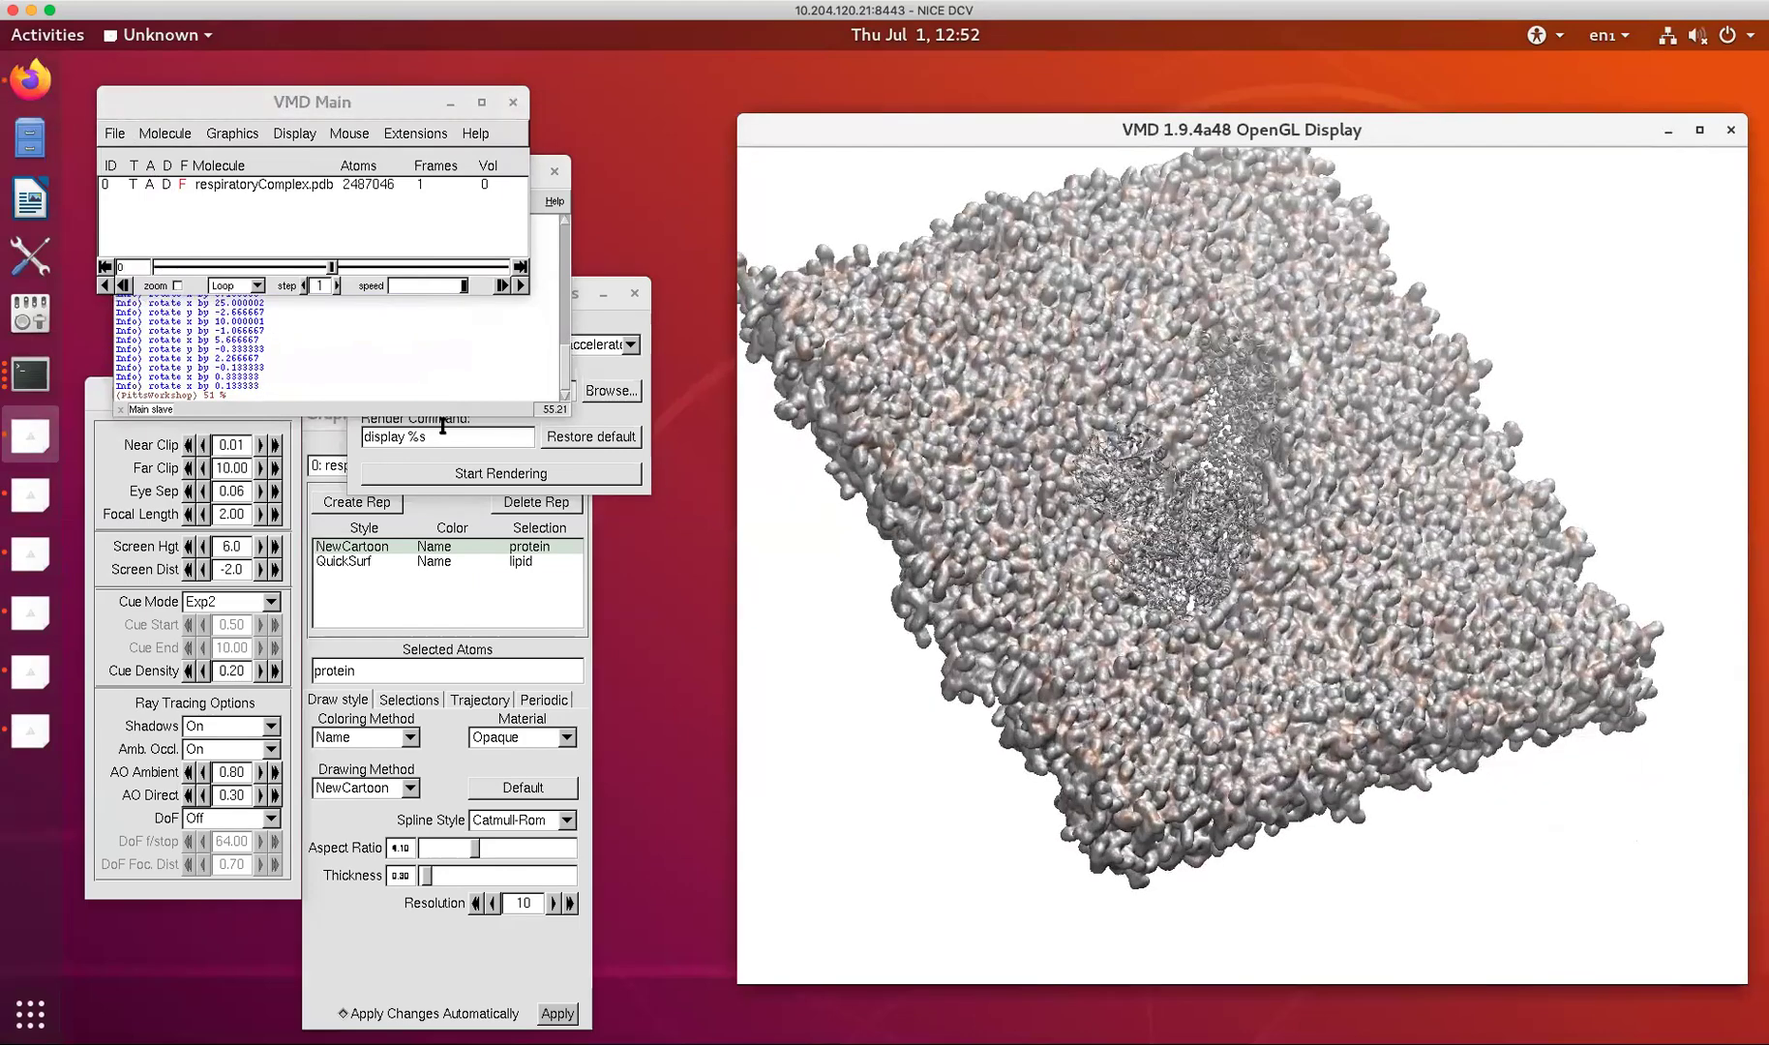
pyautogui.click(313, 398)
pyautogui.write('l')
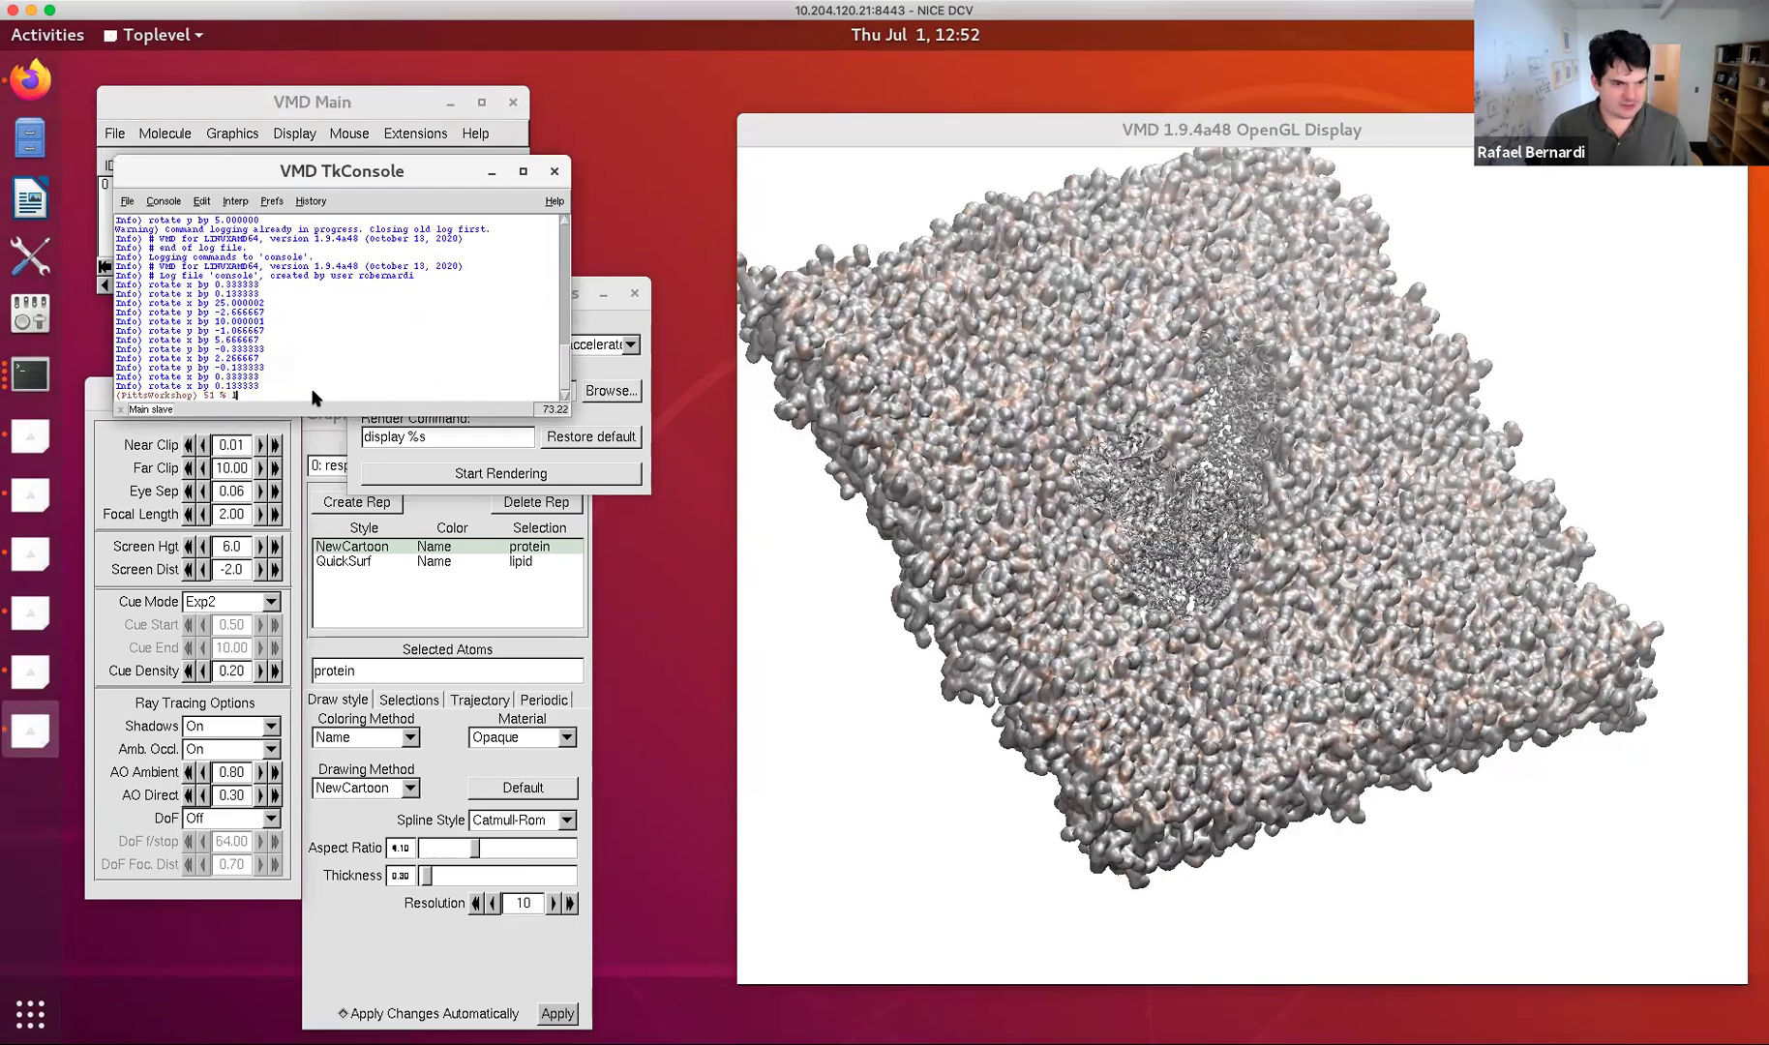
pyautogui.write('ogfile off')
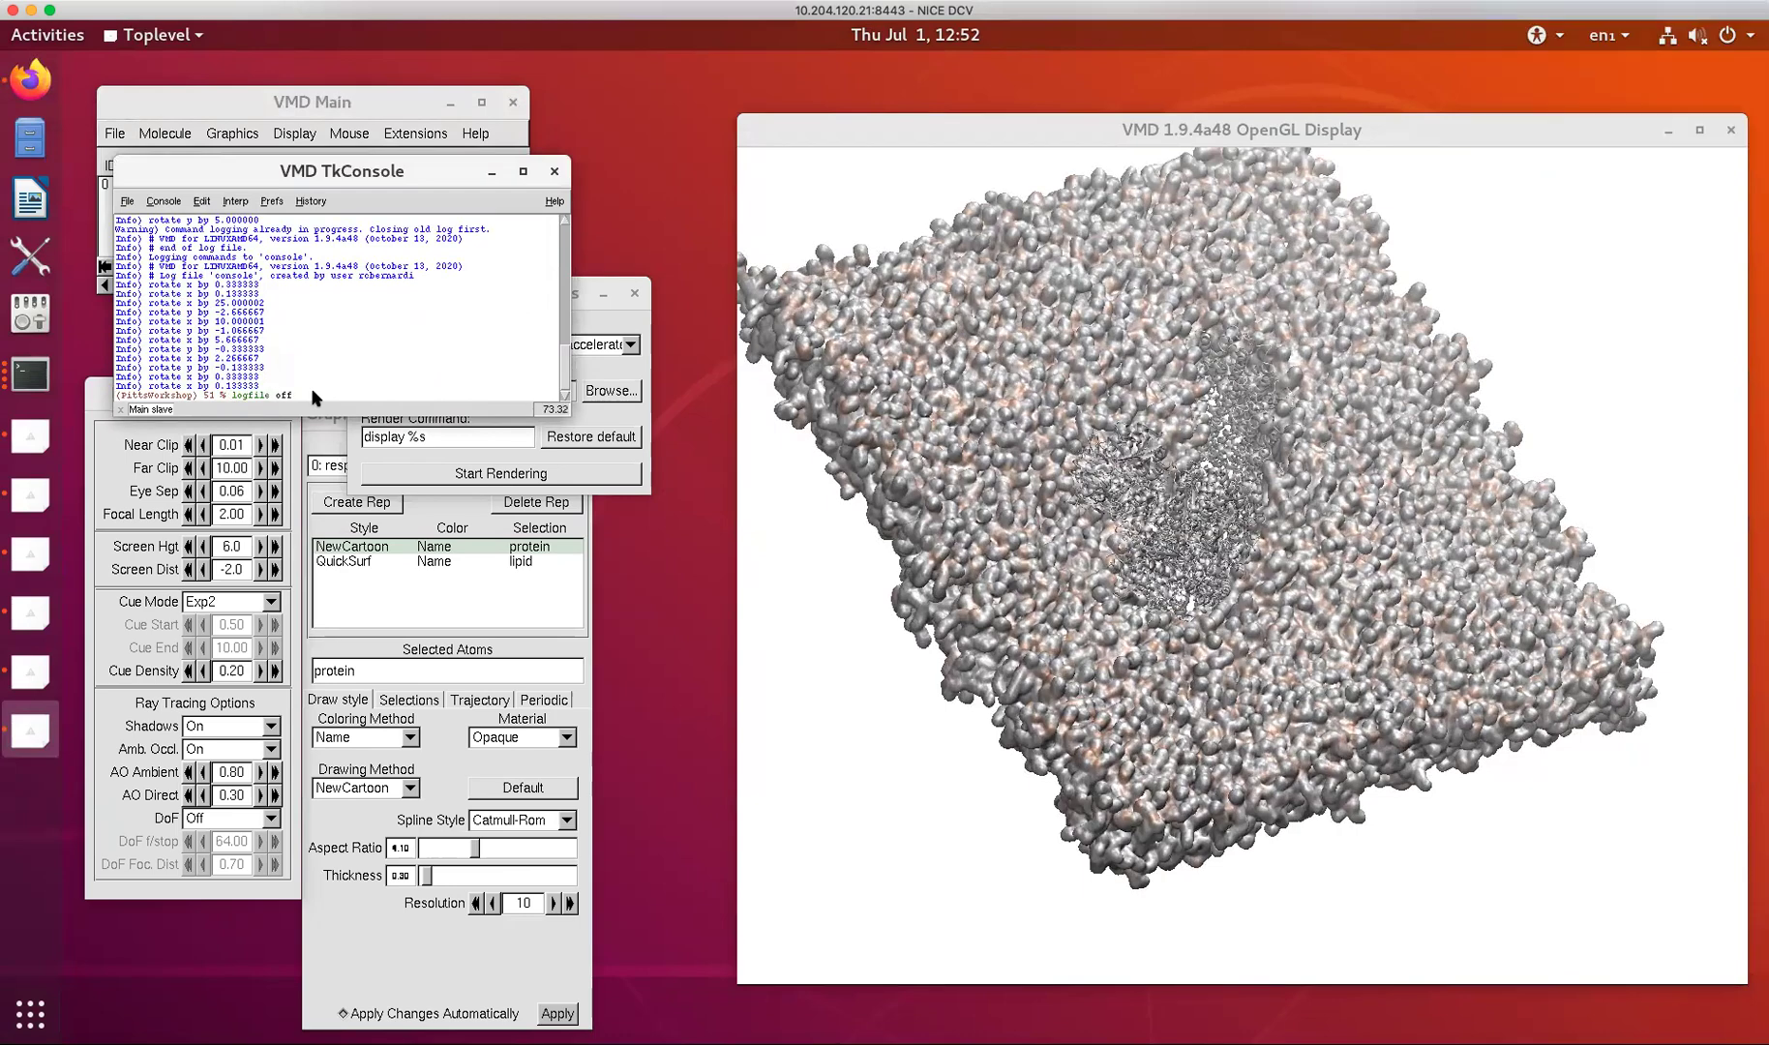
pyautogui.press('Return')
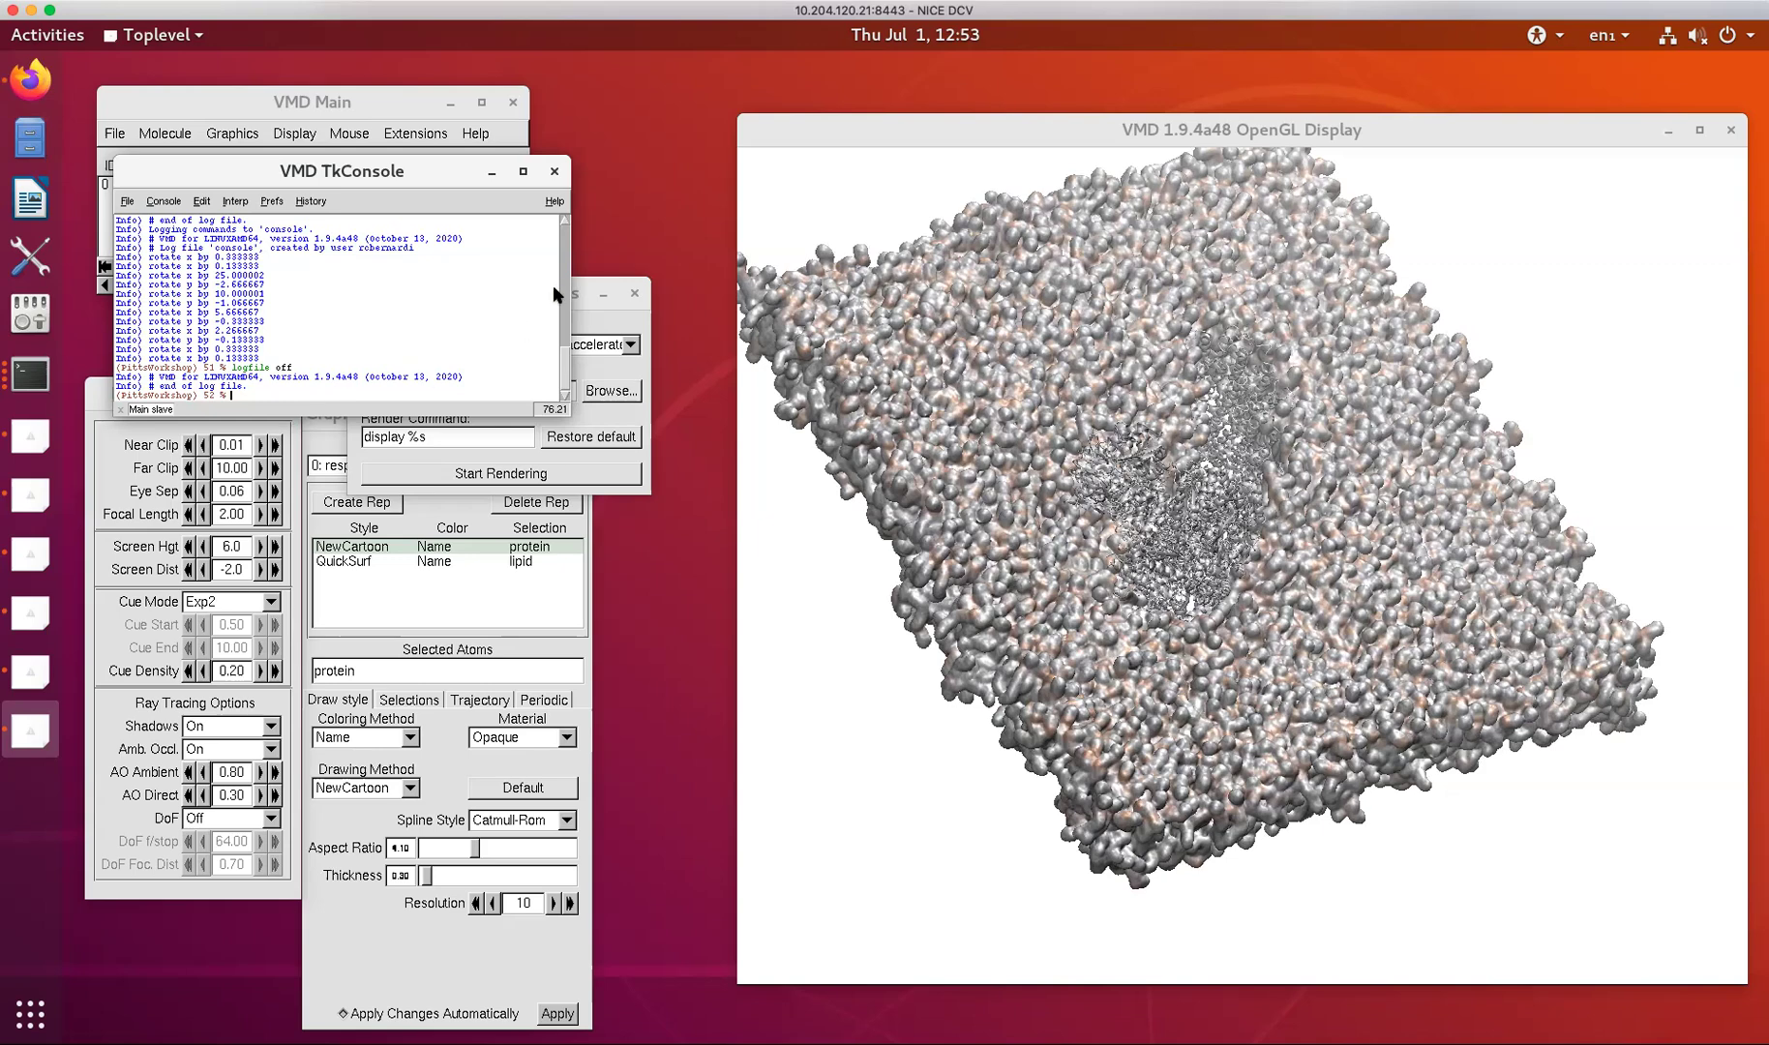
# Move File Render Controls off the Graphical Representations window, and rotate and enlarge the scene around the protein in the membrane.
pyautogui.moveTo(581, 286); pyautogui.dragTo(635, 578)
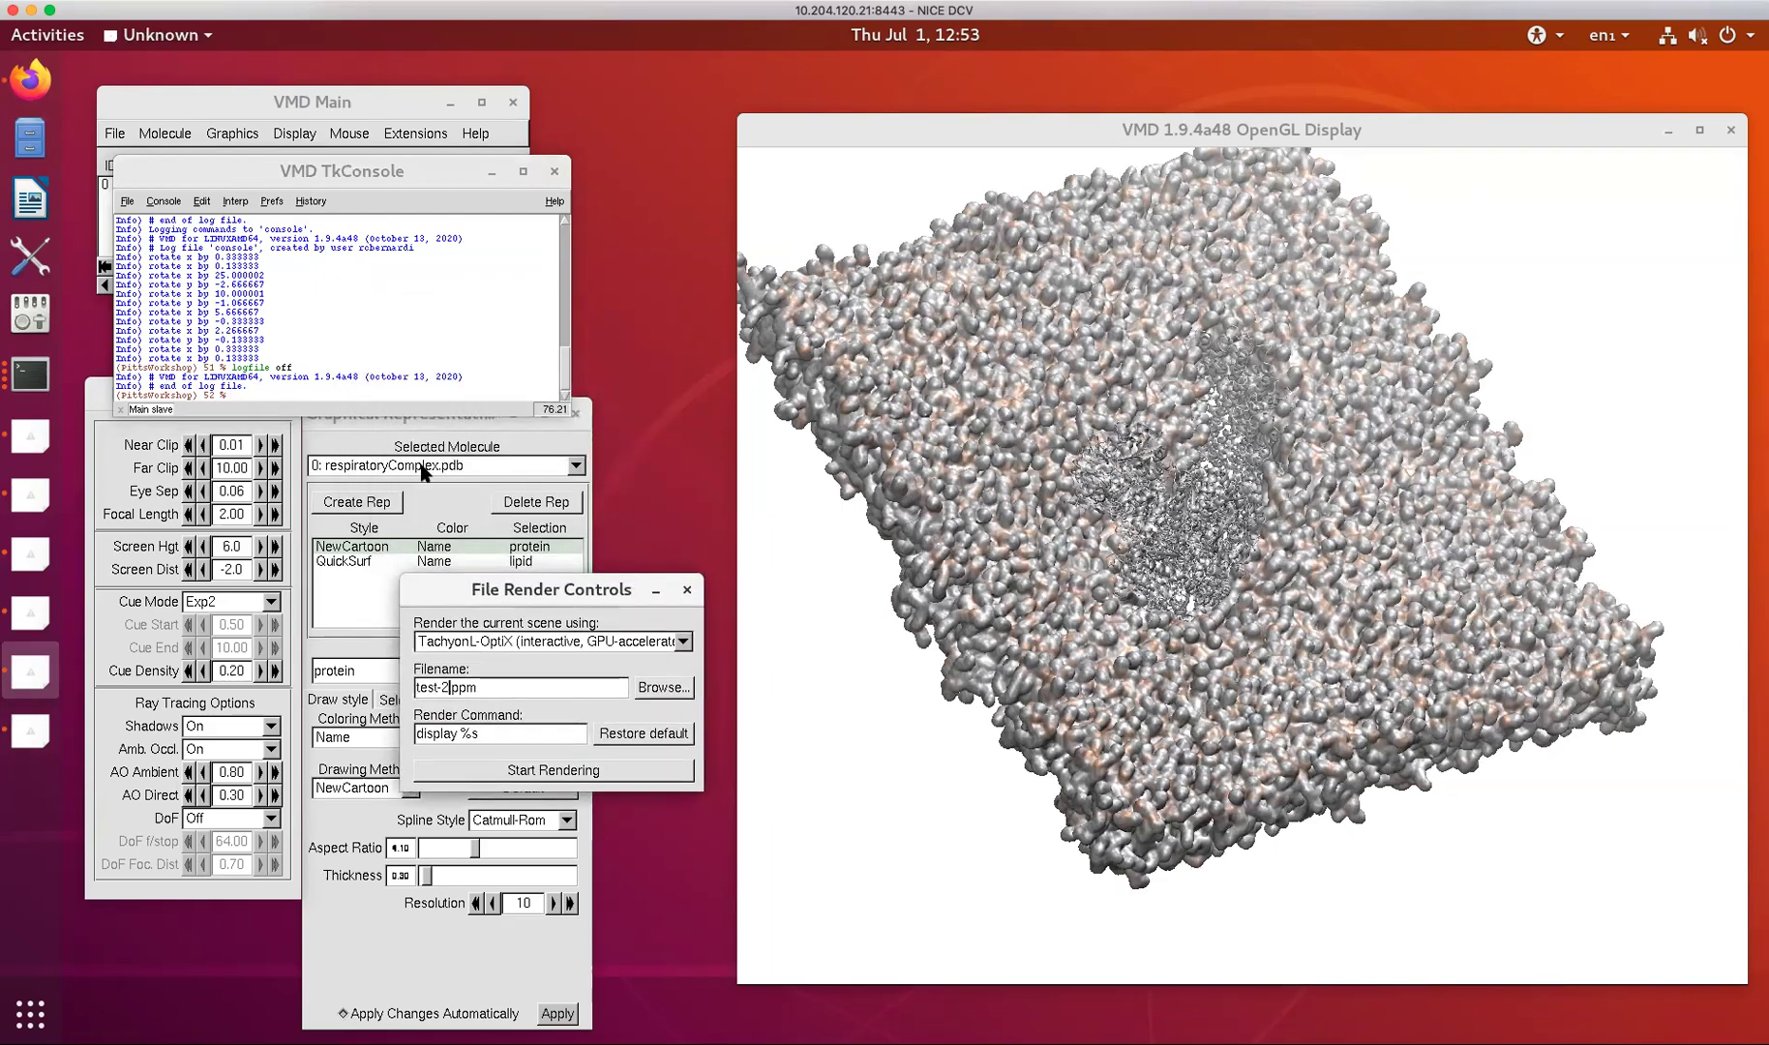
pyautogui.click(389, 428)
pyautogui.moveTo(1233, 767); pyautogui.dragTo(1174, 670)
pyautogui.moveTo(1211, 578); pyautogui.dragTo(1374, 595)
pyautogui.press('s')
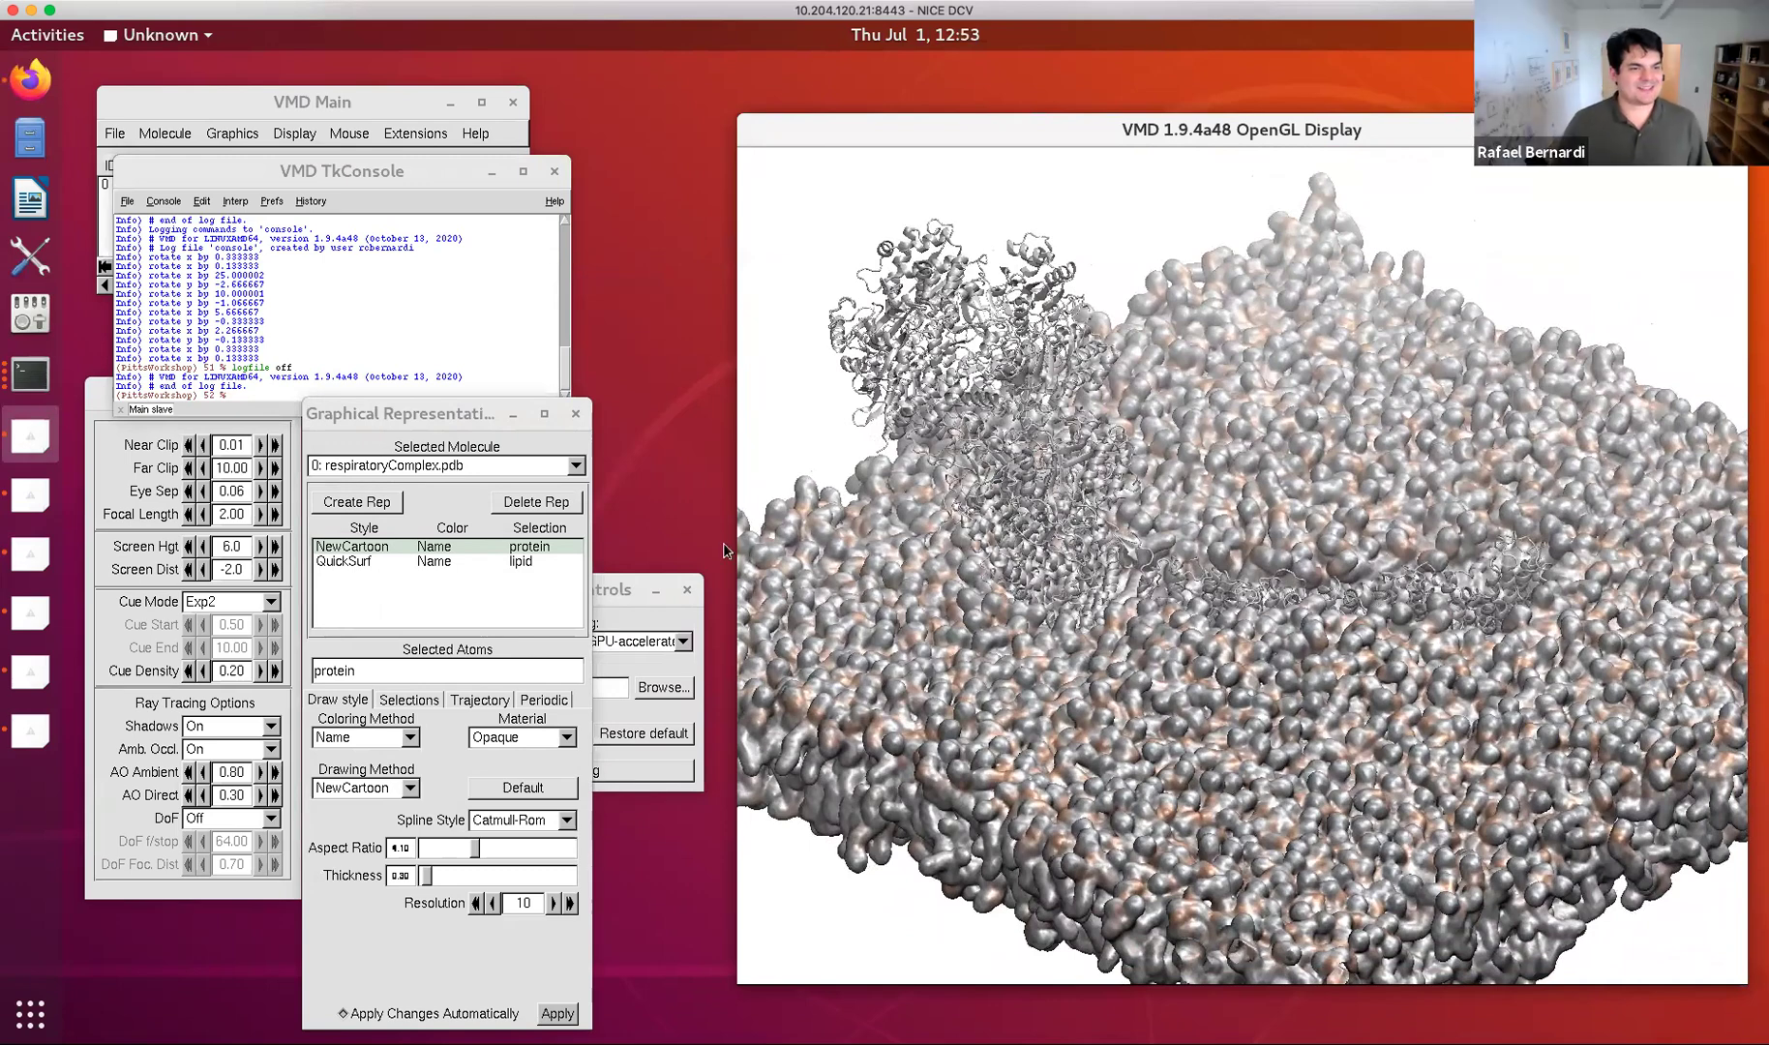
# Reposition the VMD Main and File Render Controls windows and bring Graphical Representations to the front.
pyautogui.moveTo(219, 92); pyautogui.dragTo(216, 72)
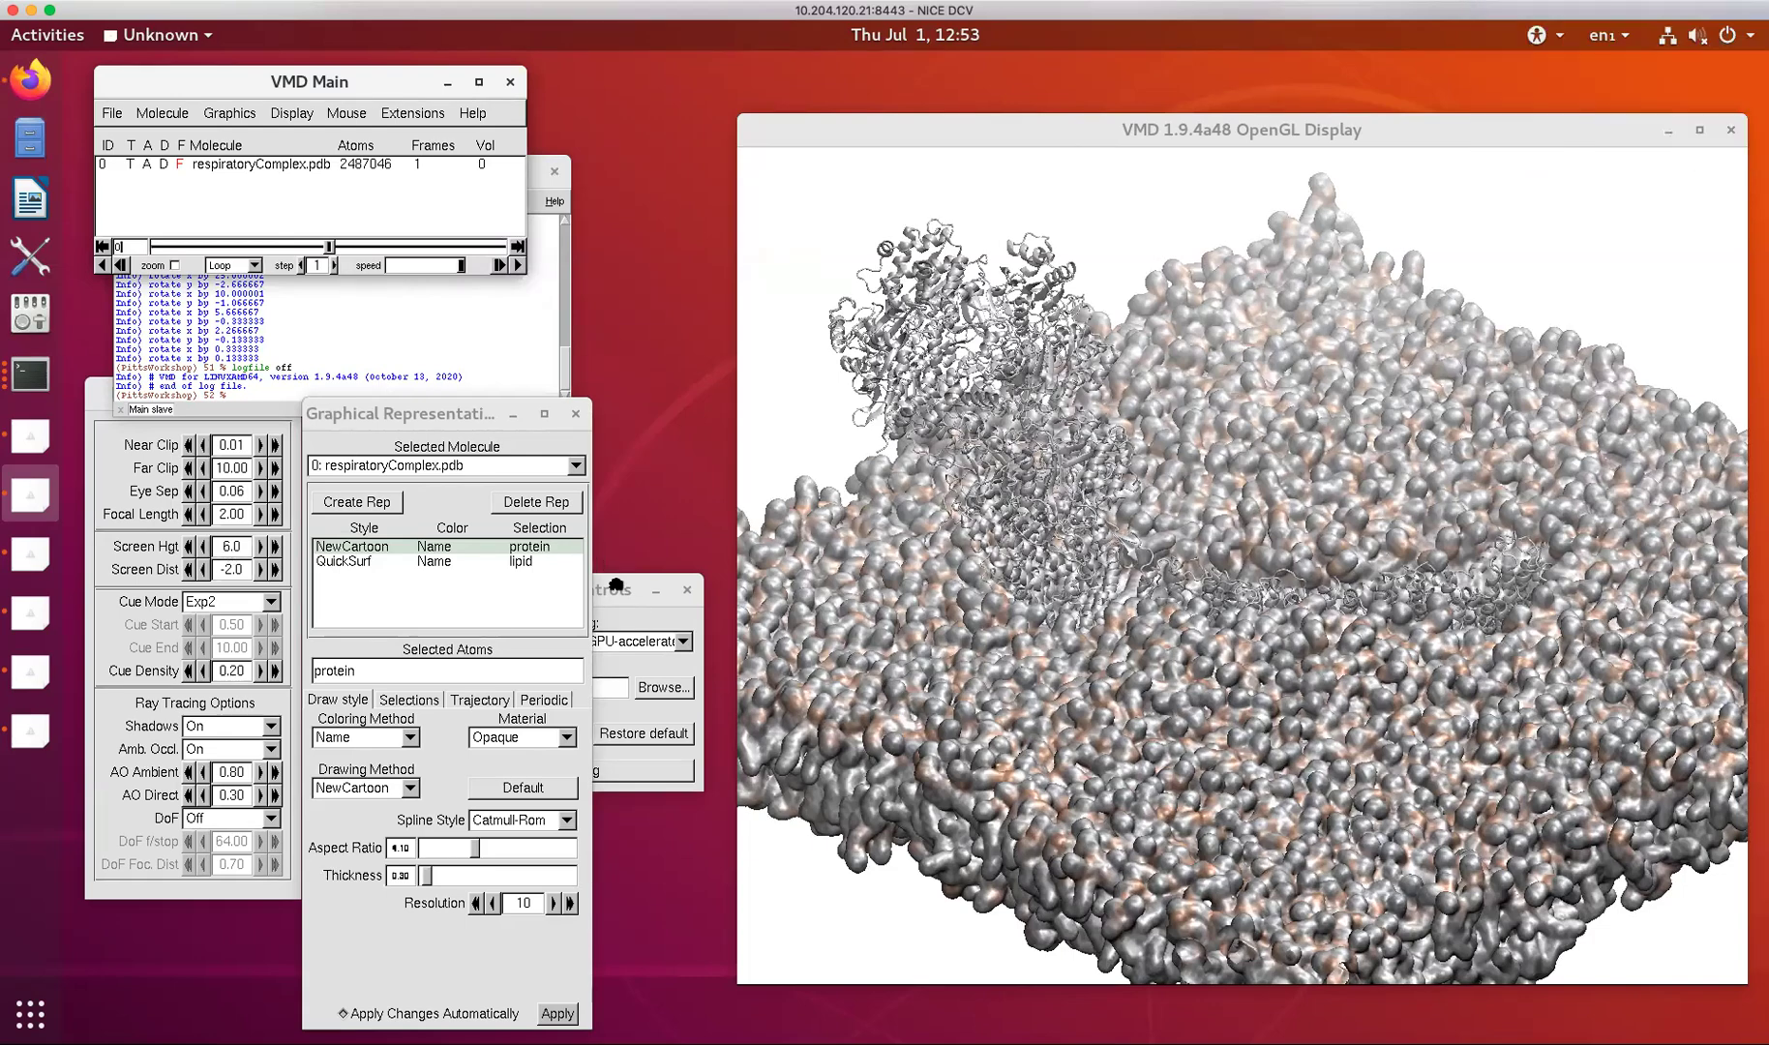
pyautogui.moveTo(613, 589); pyautogui.dragTo(644, 578)
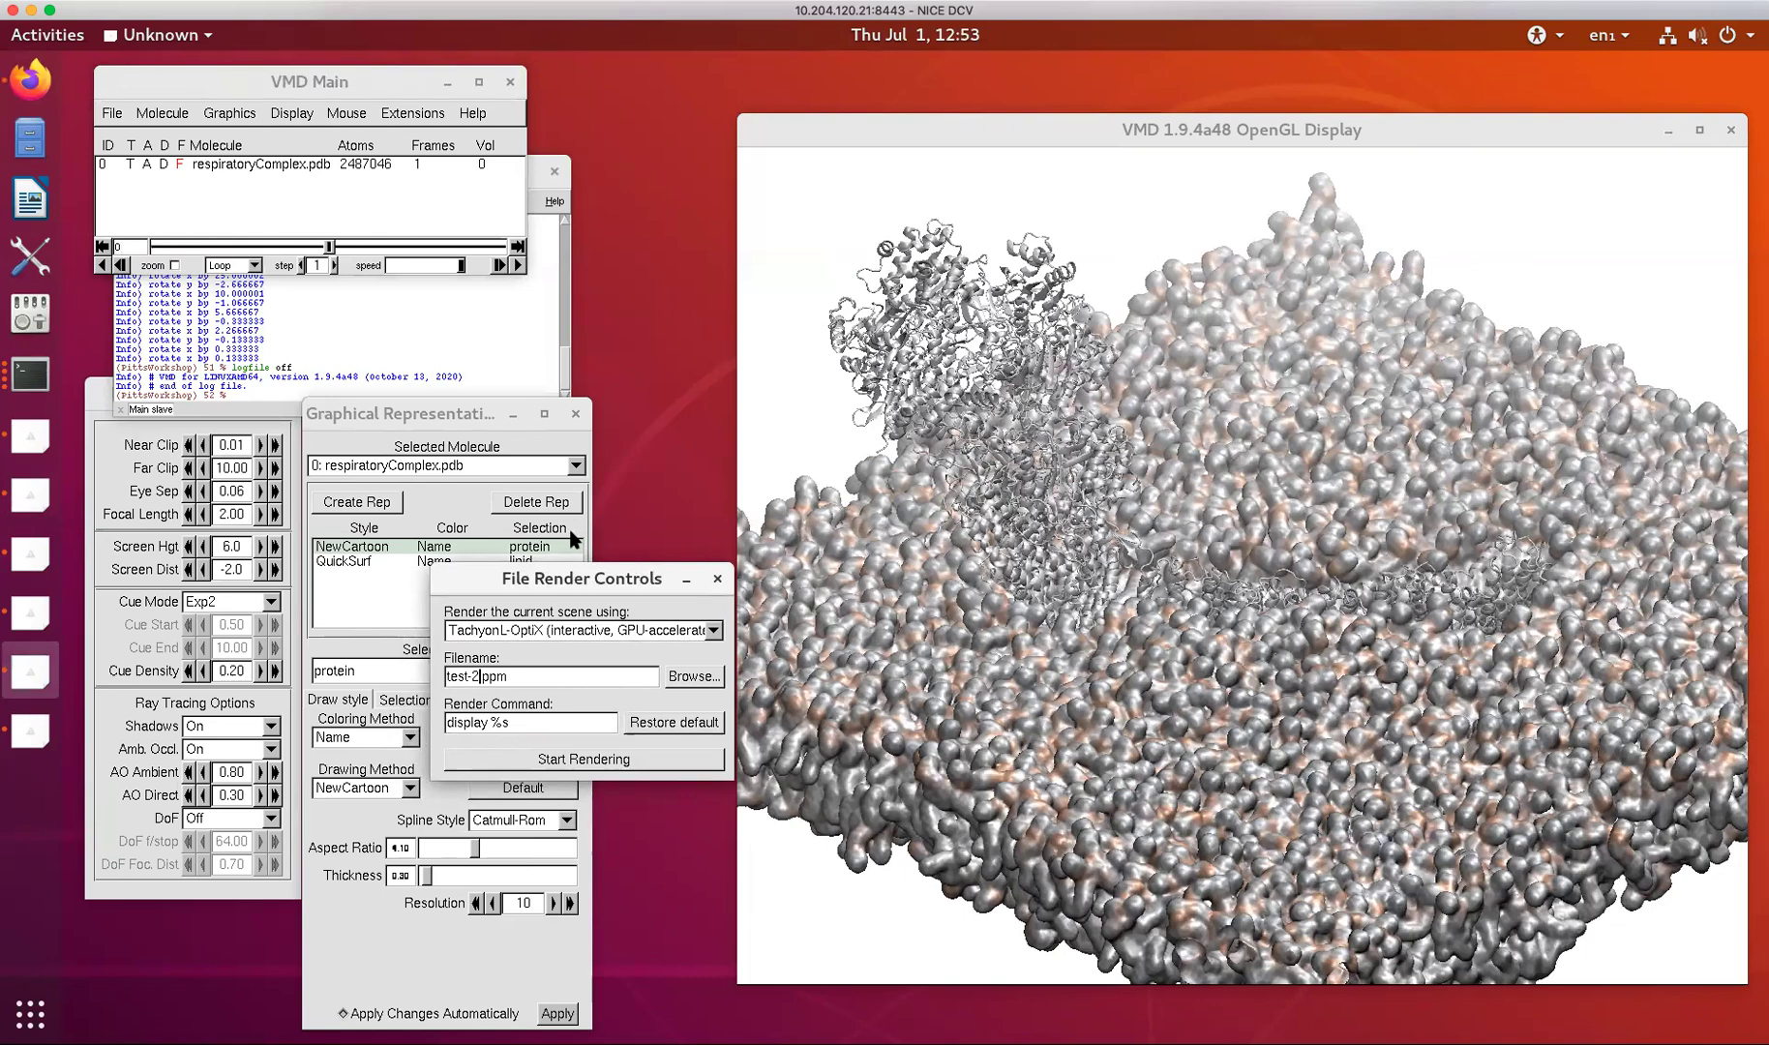
pyautogui.click(446, 419)
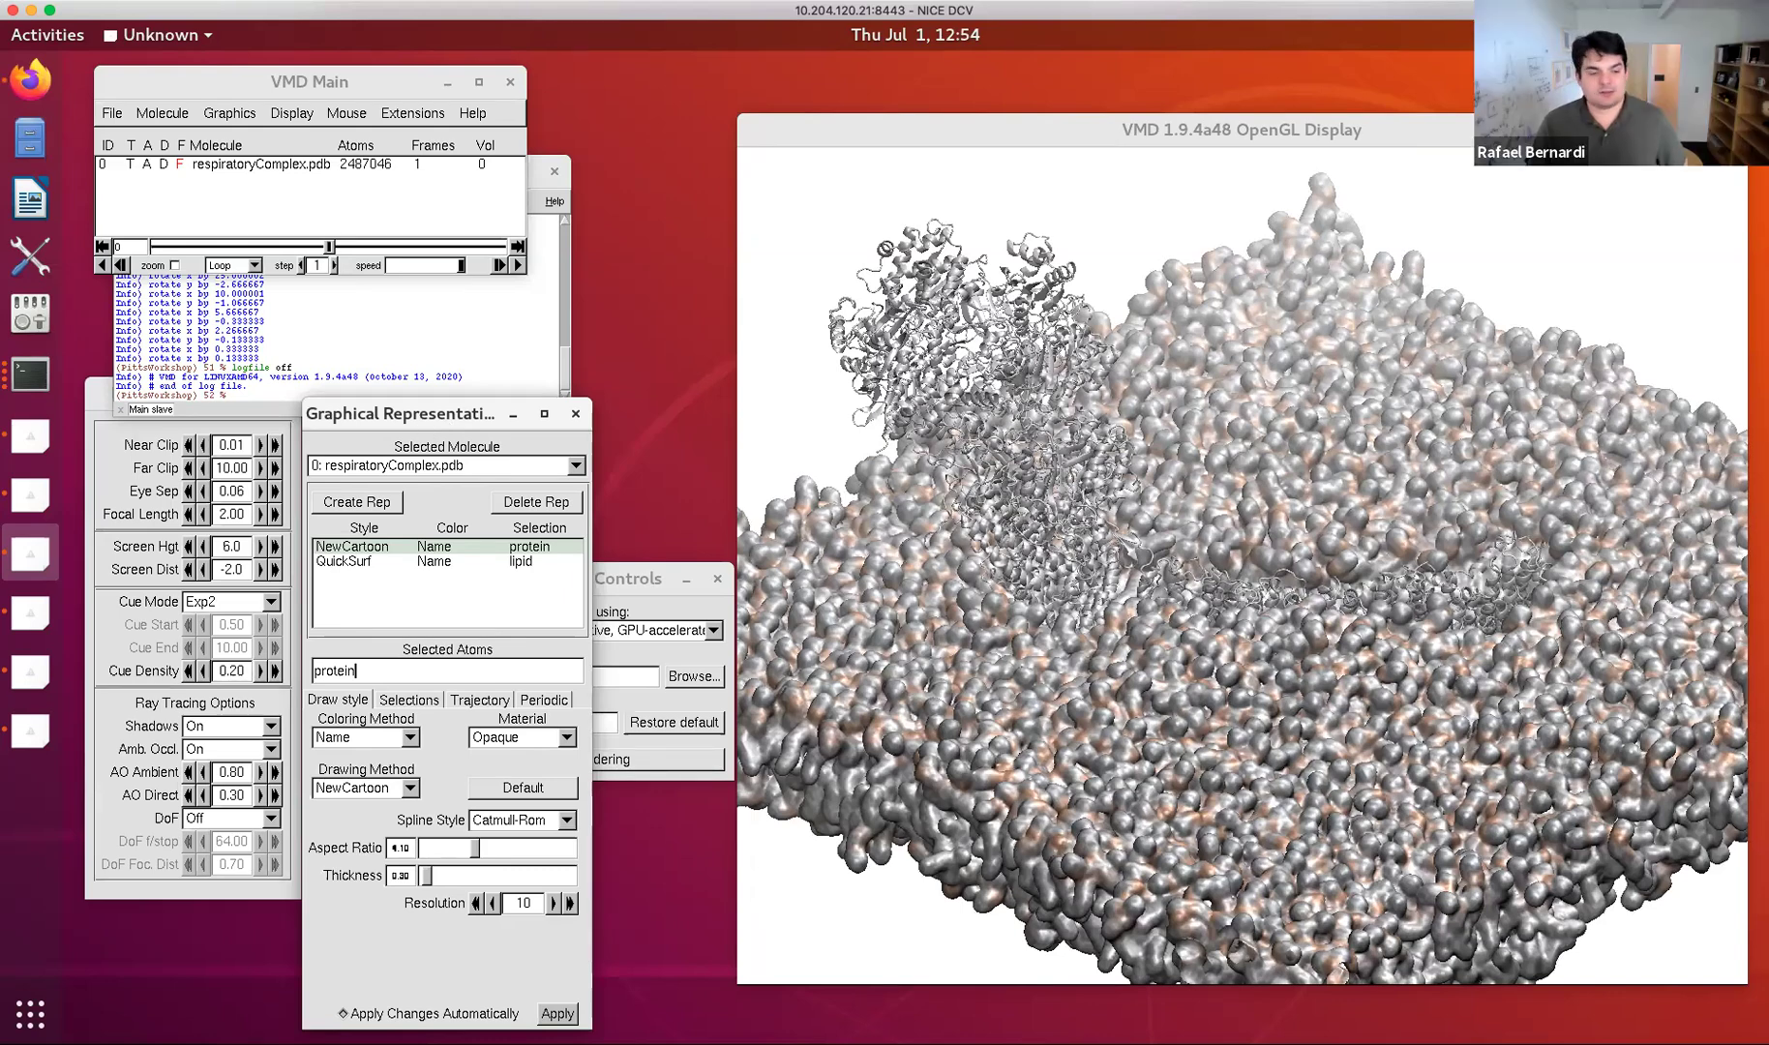
# Try coloring the lipid representation with ColorID 0 and return it to coloring by Name.
pyautogui.click(457, 560)
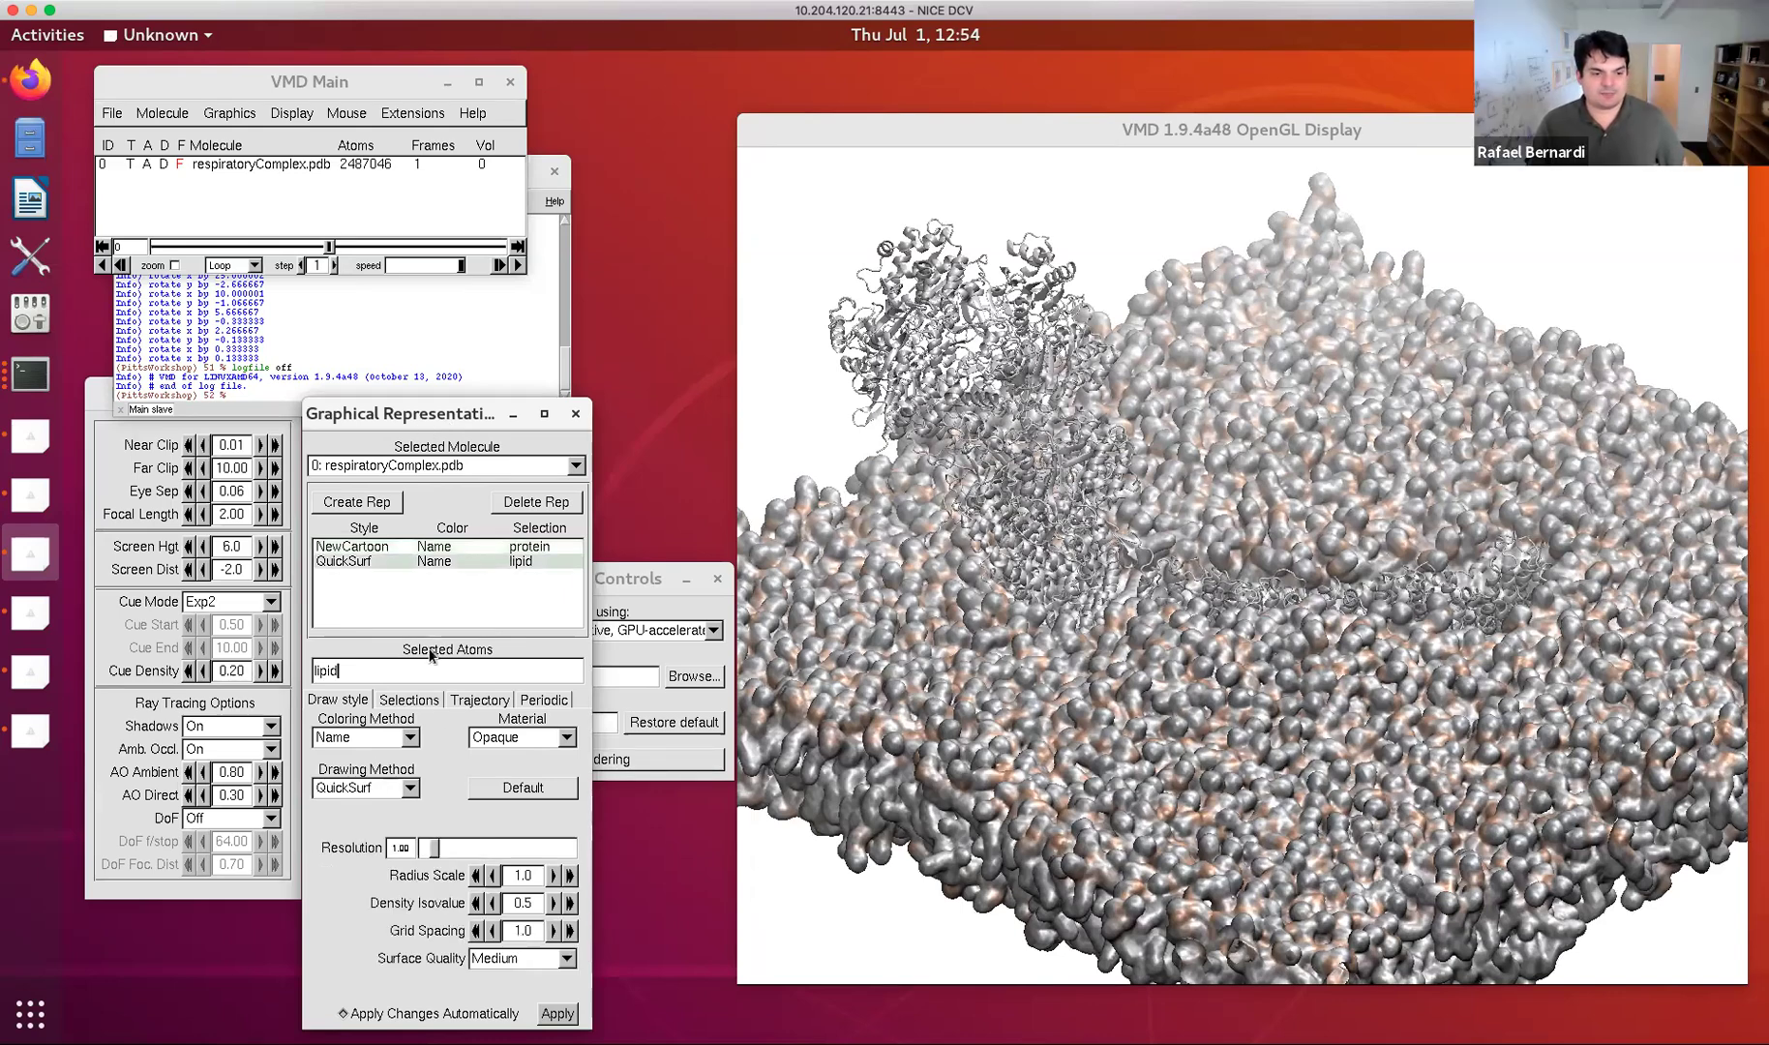
pyautogui.click(365, 738)
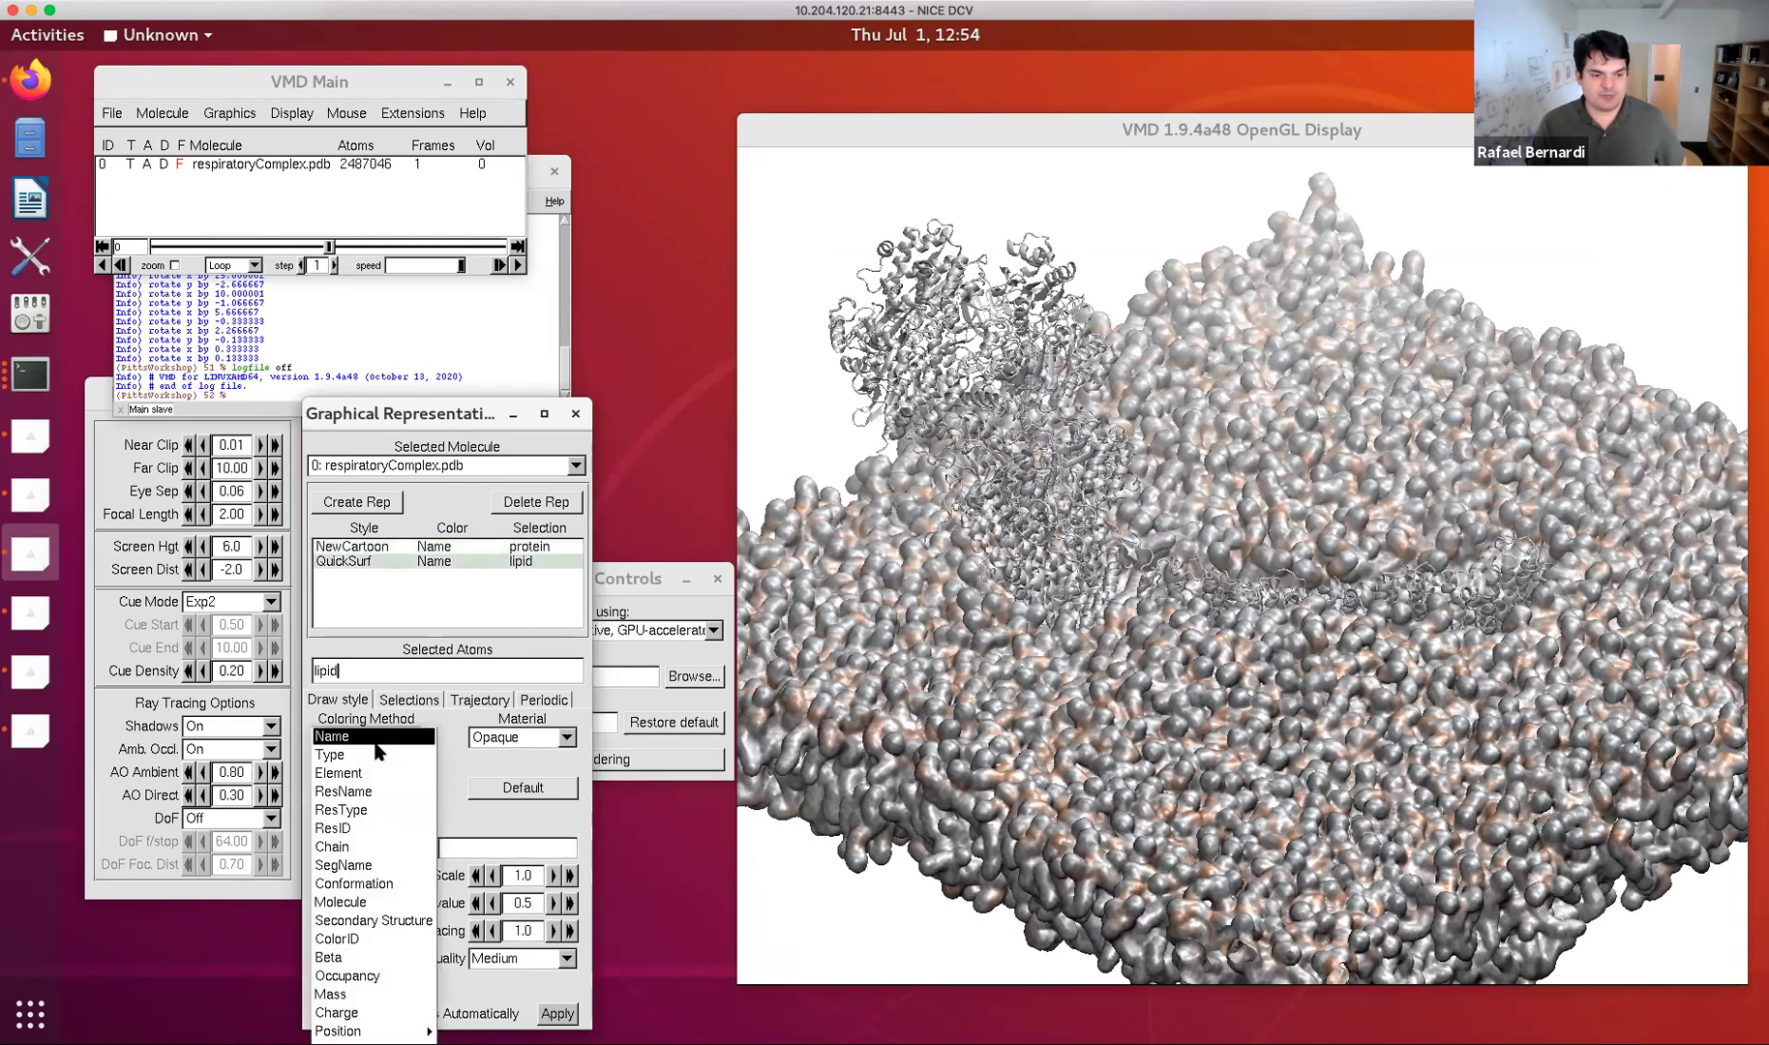
pyautogui.click(337, 938)
pyautogui.click(456, 740)
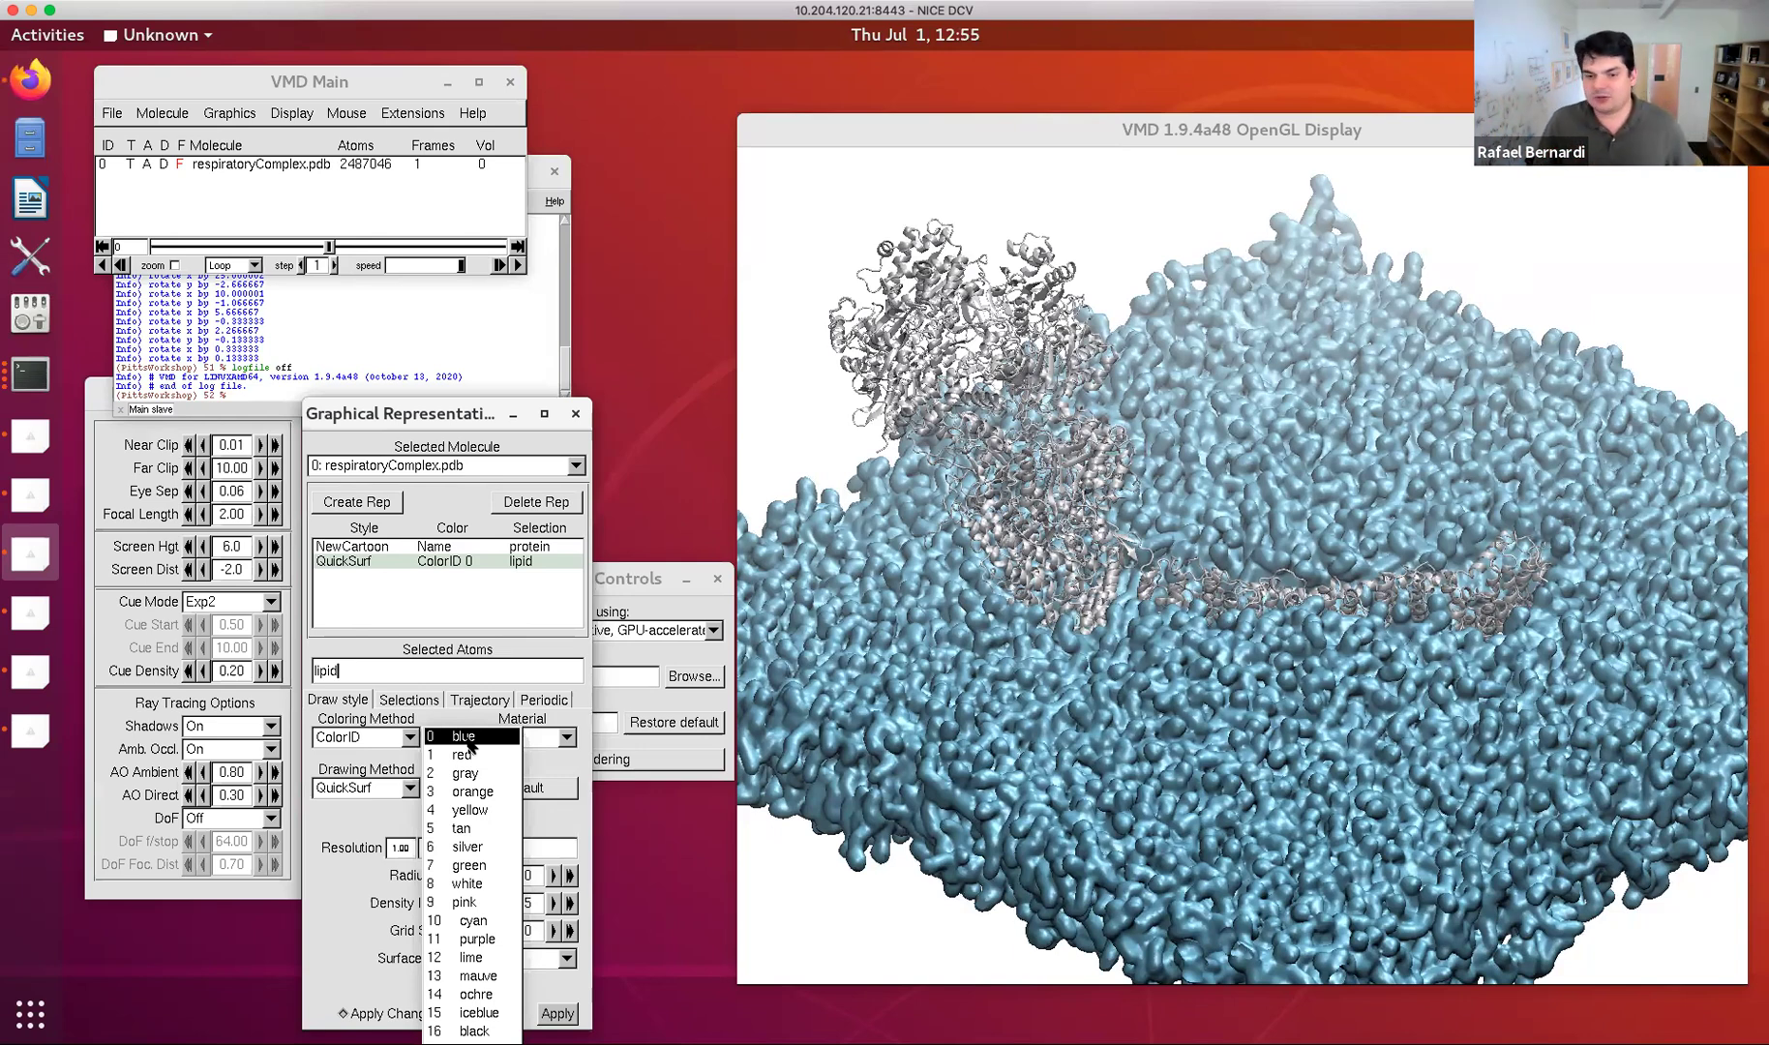
pyautogui.click(407, 648)
pyautogui.click(409, 737)
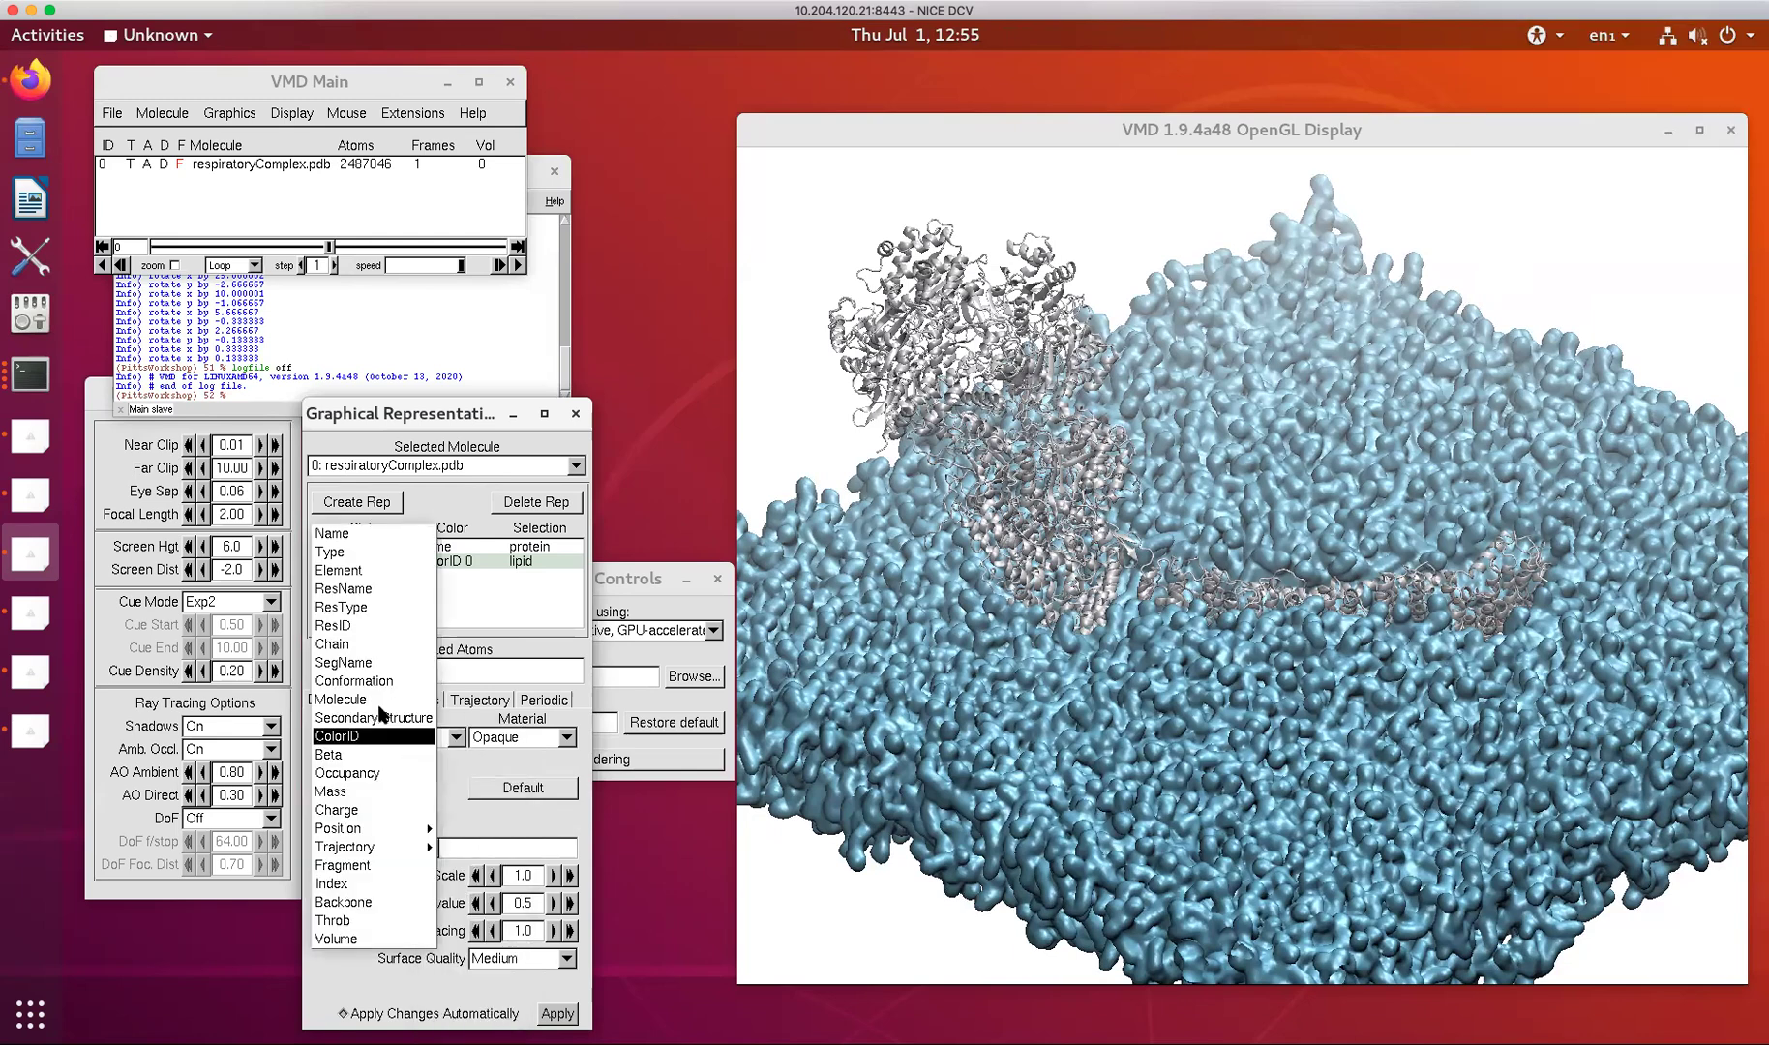
pyautogui.click(346, 533)
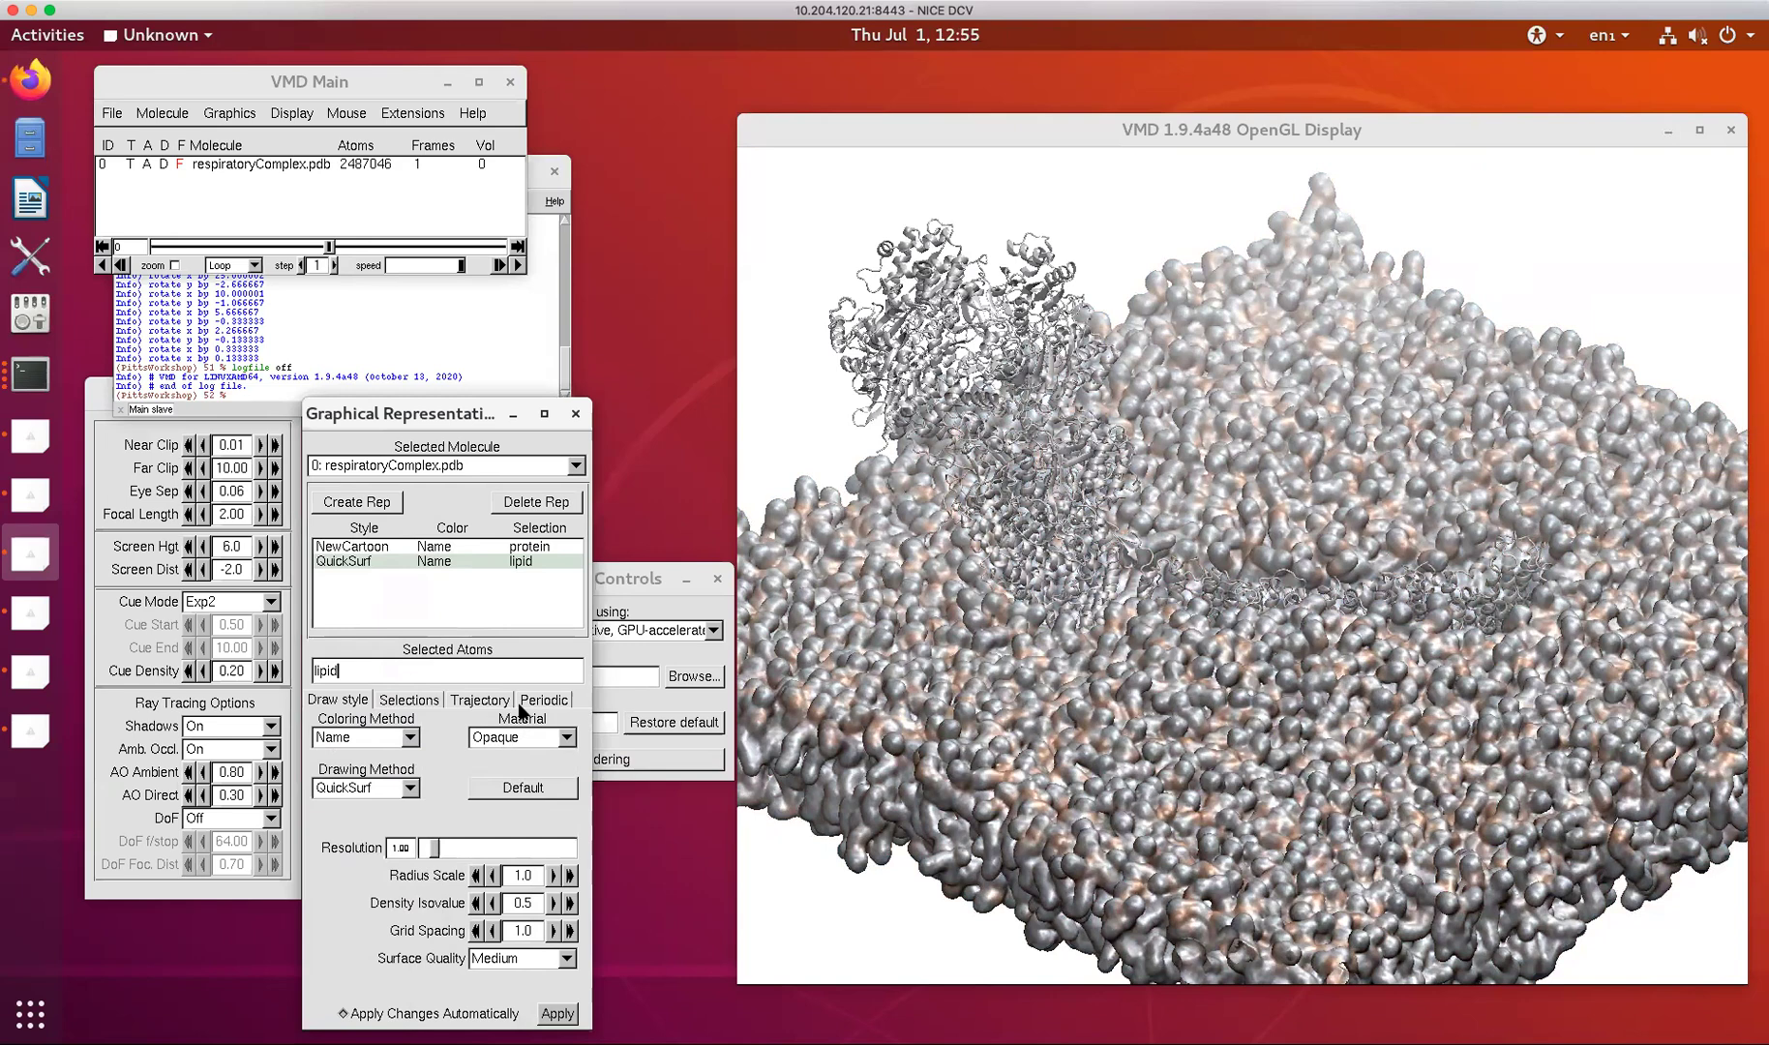
# Color the lipid surface by ColorID again, look through the available colors, and restore the Name coloring.
pyautogui.click(367, 740)
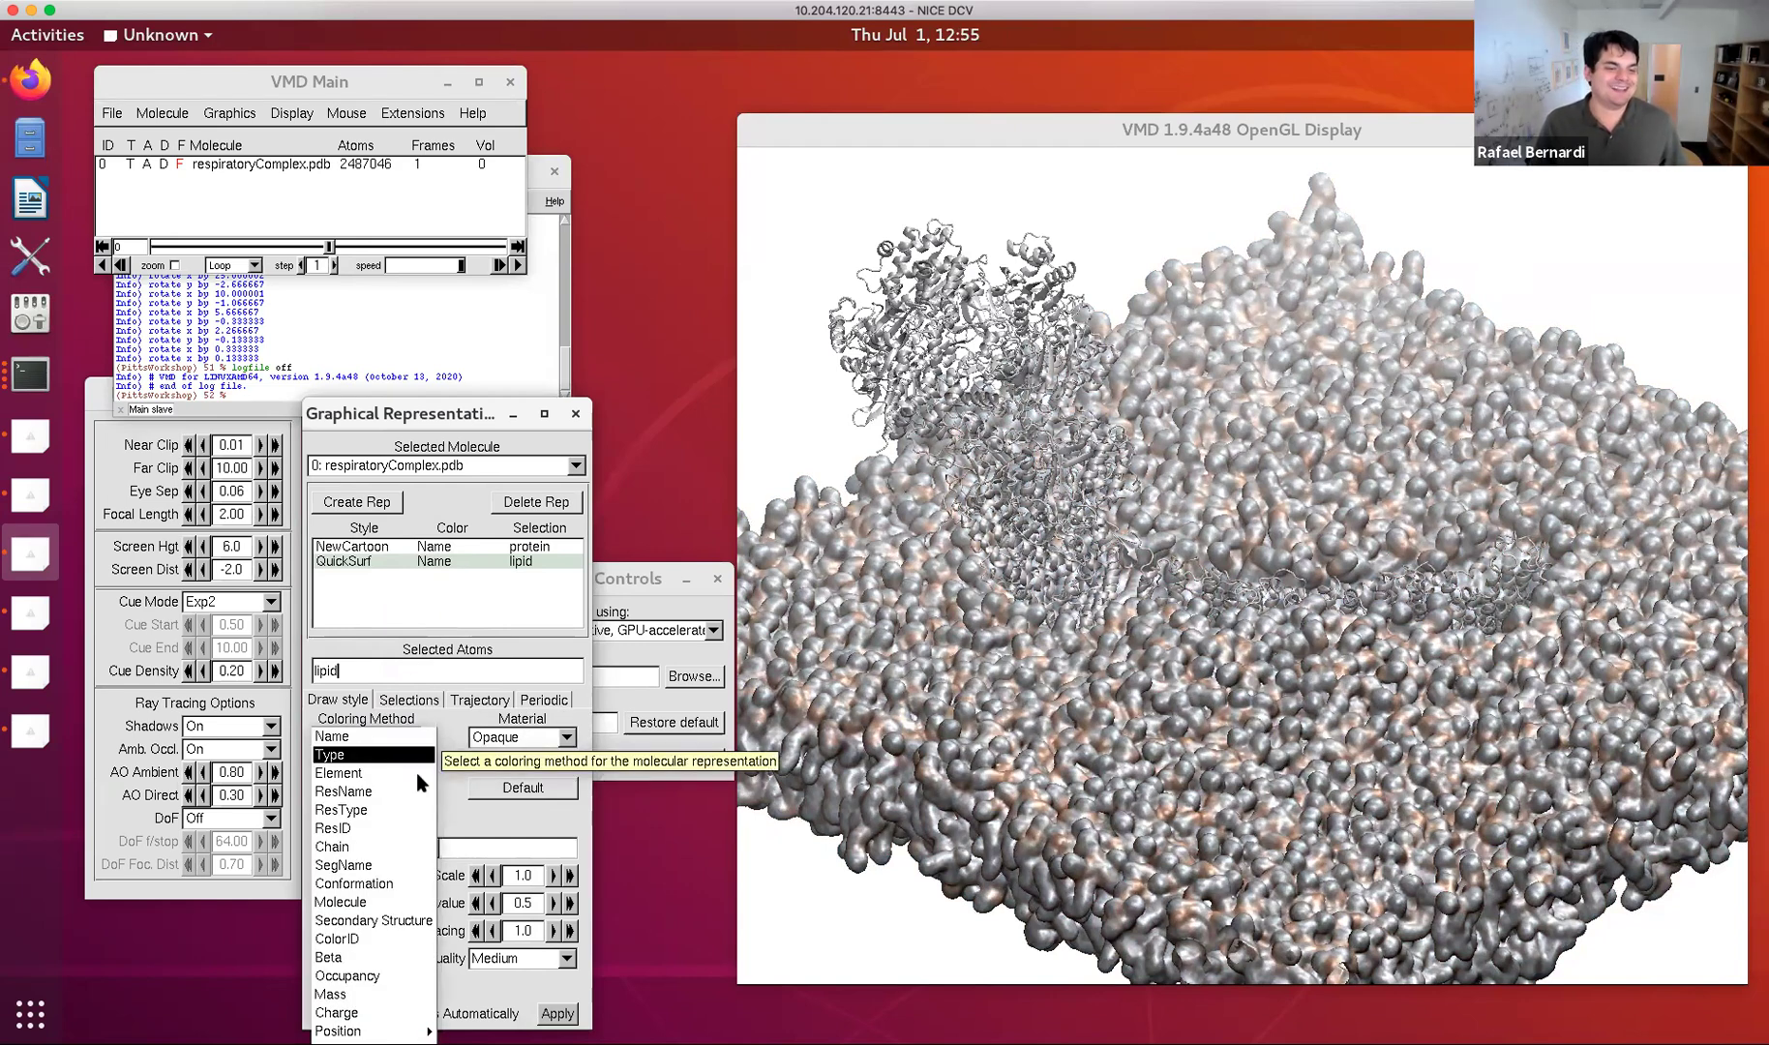
pyautogui.click(337, 939)
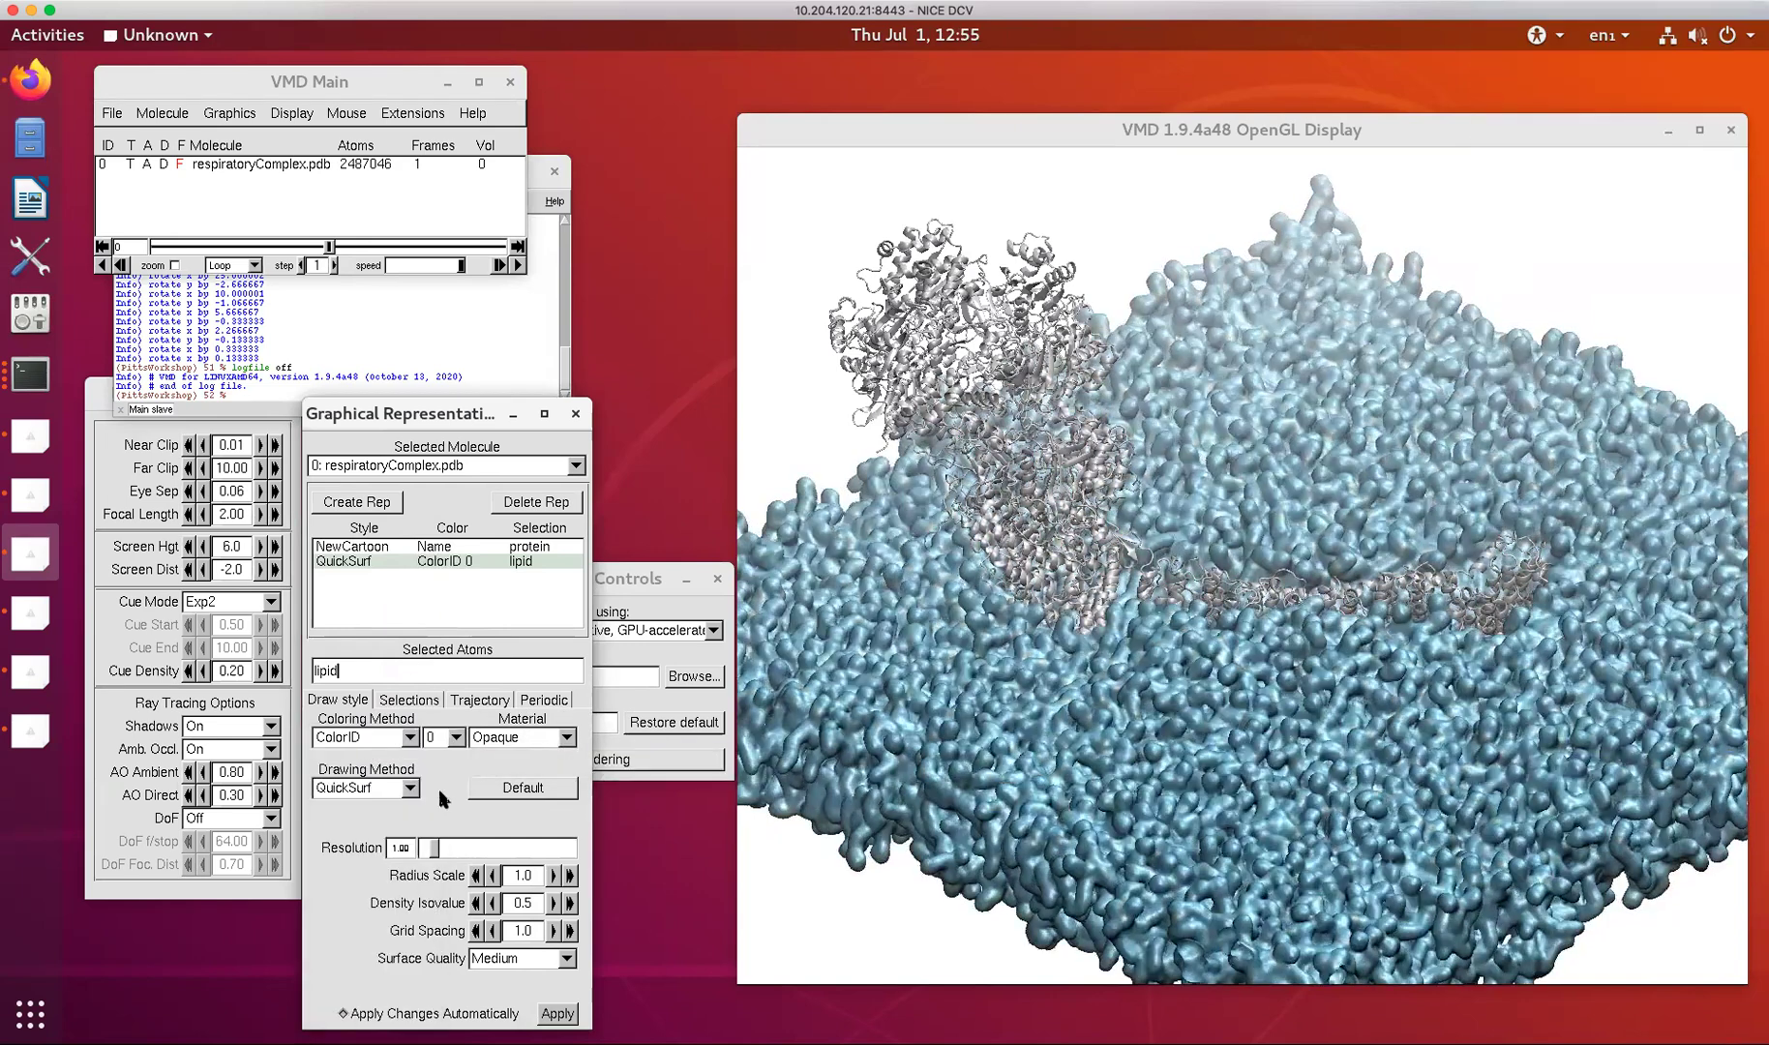
pyautogui.click(455, 740)
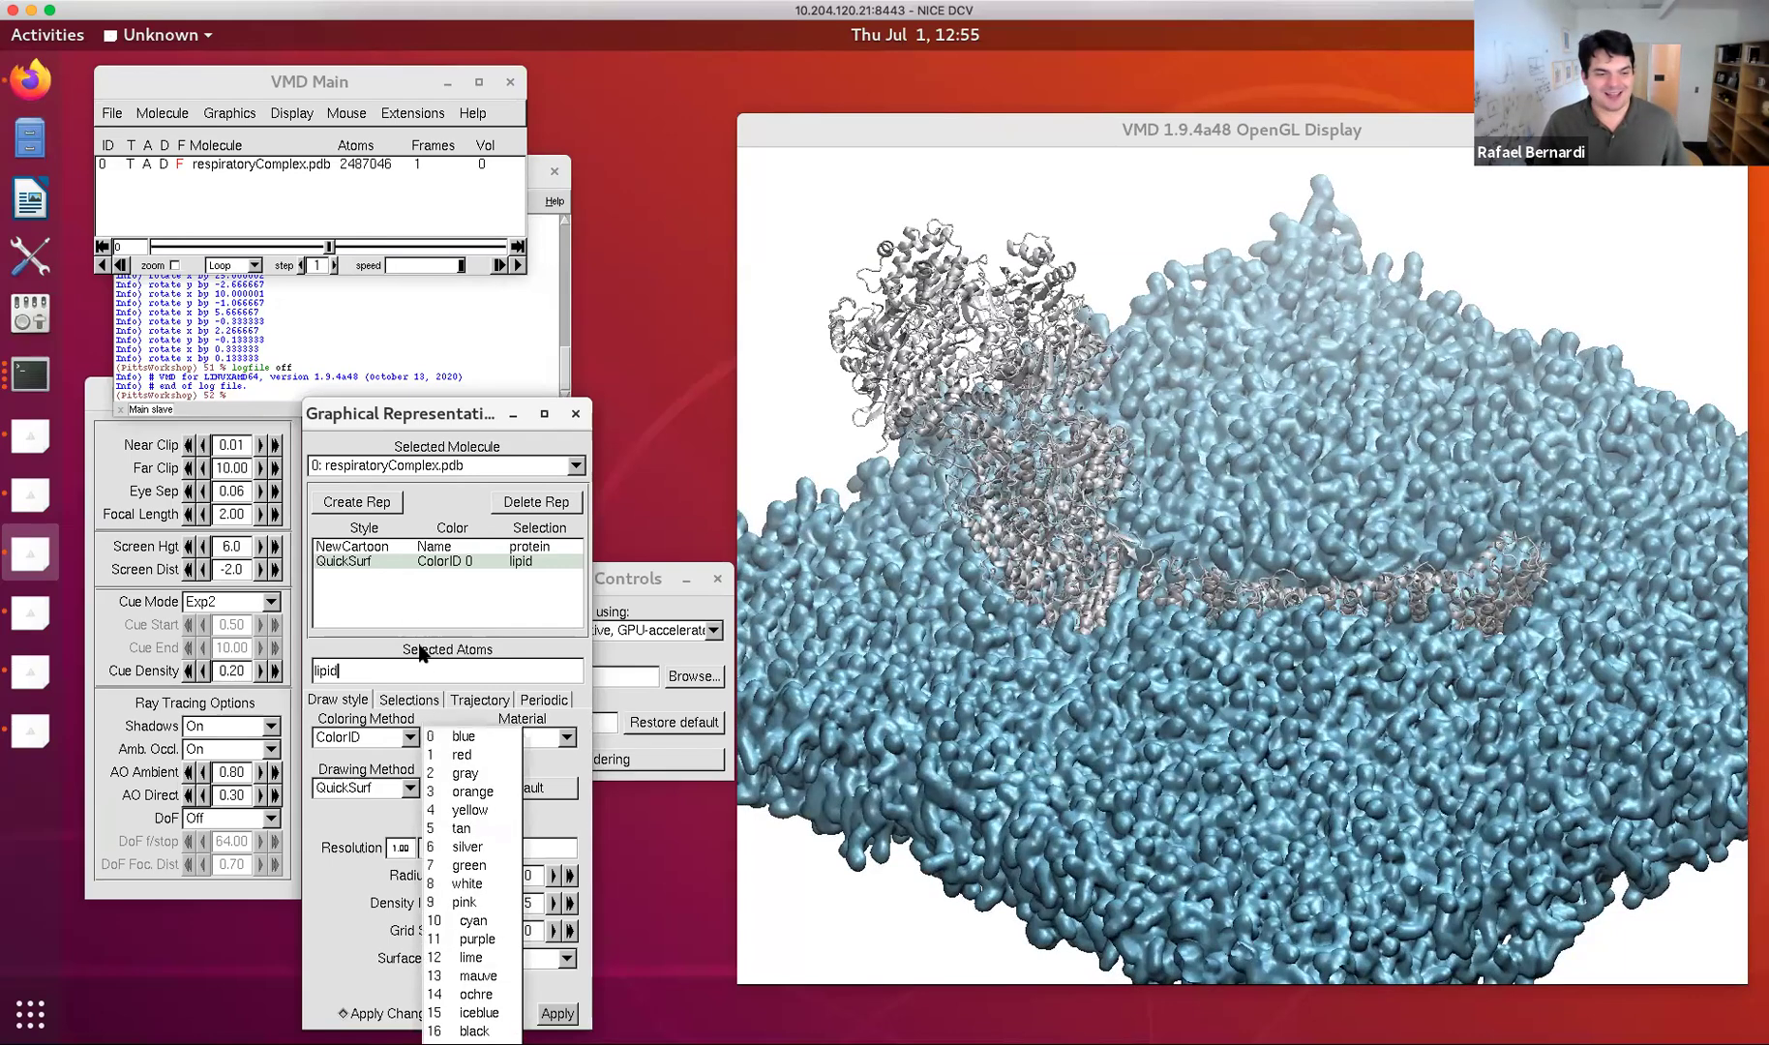
pyautogui.click(449, 728)
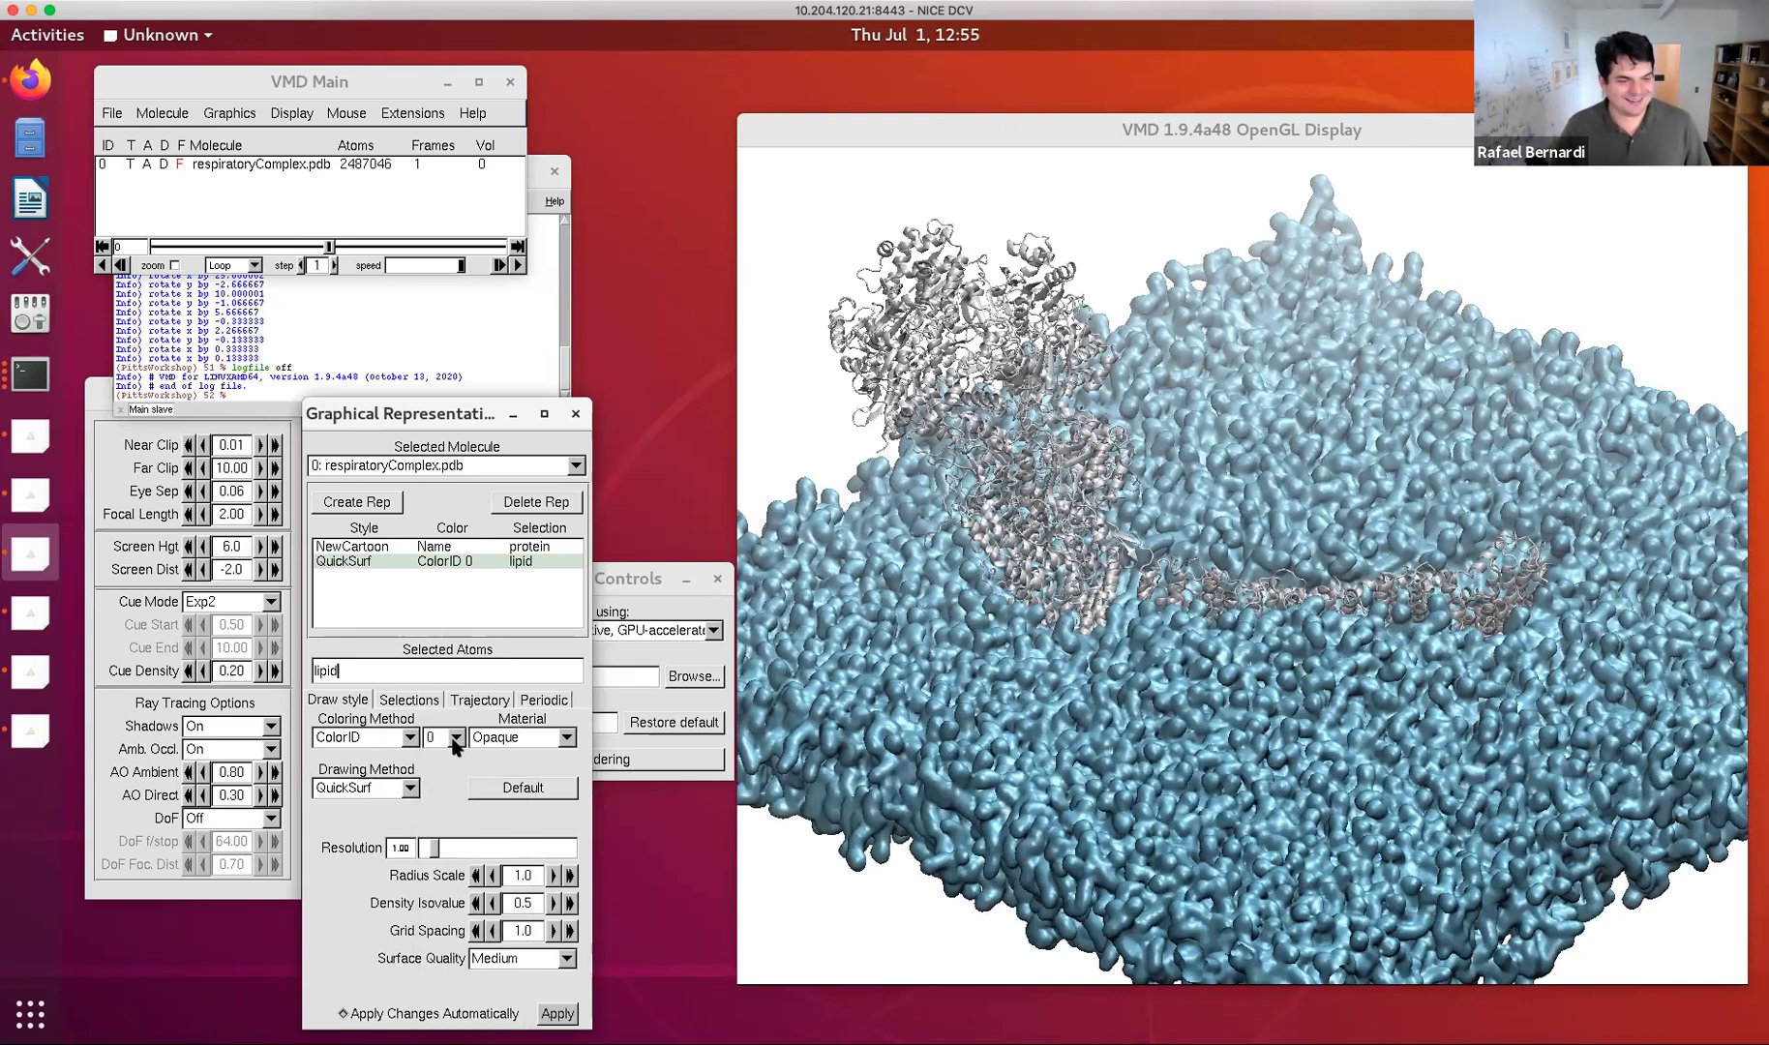
pyautogui.click(447, 741)
pyautogui.click(406, 709)
pyautogui.click(404, 743)
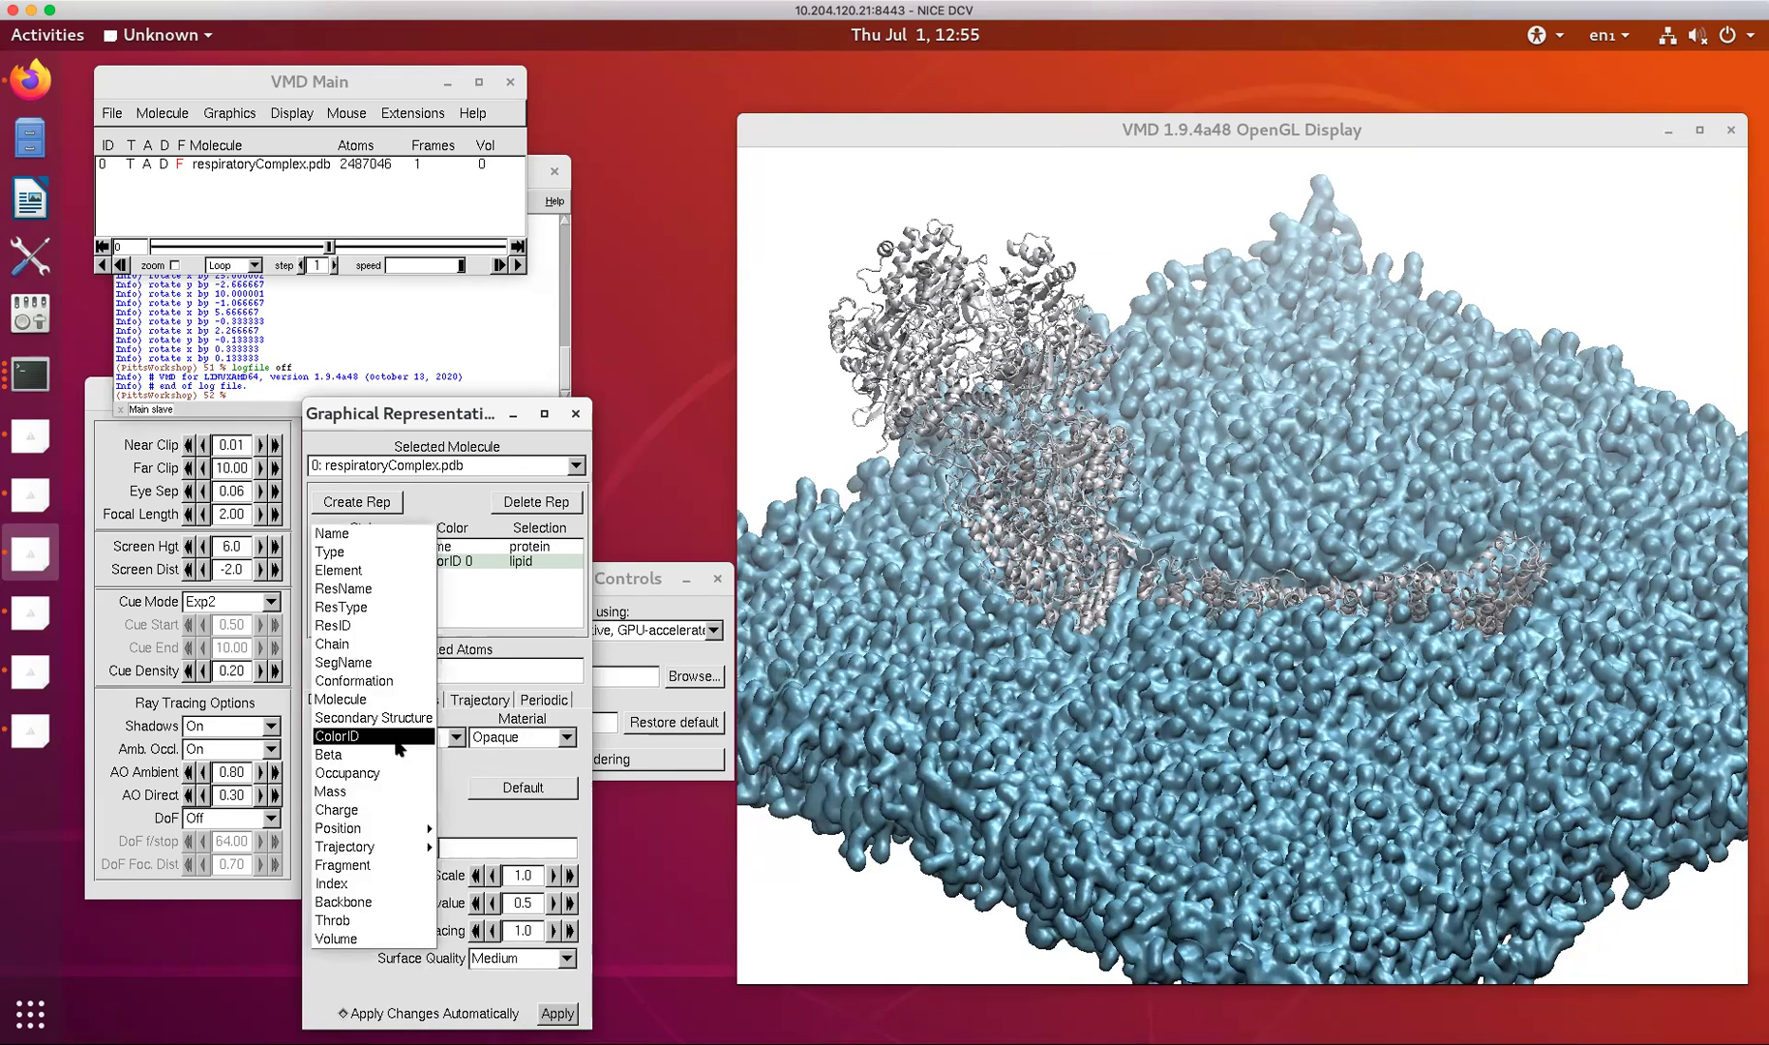
pyautogui.click(348, 533)
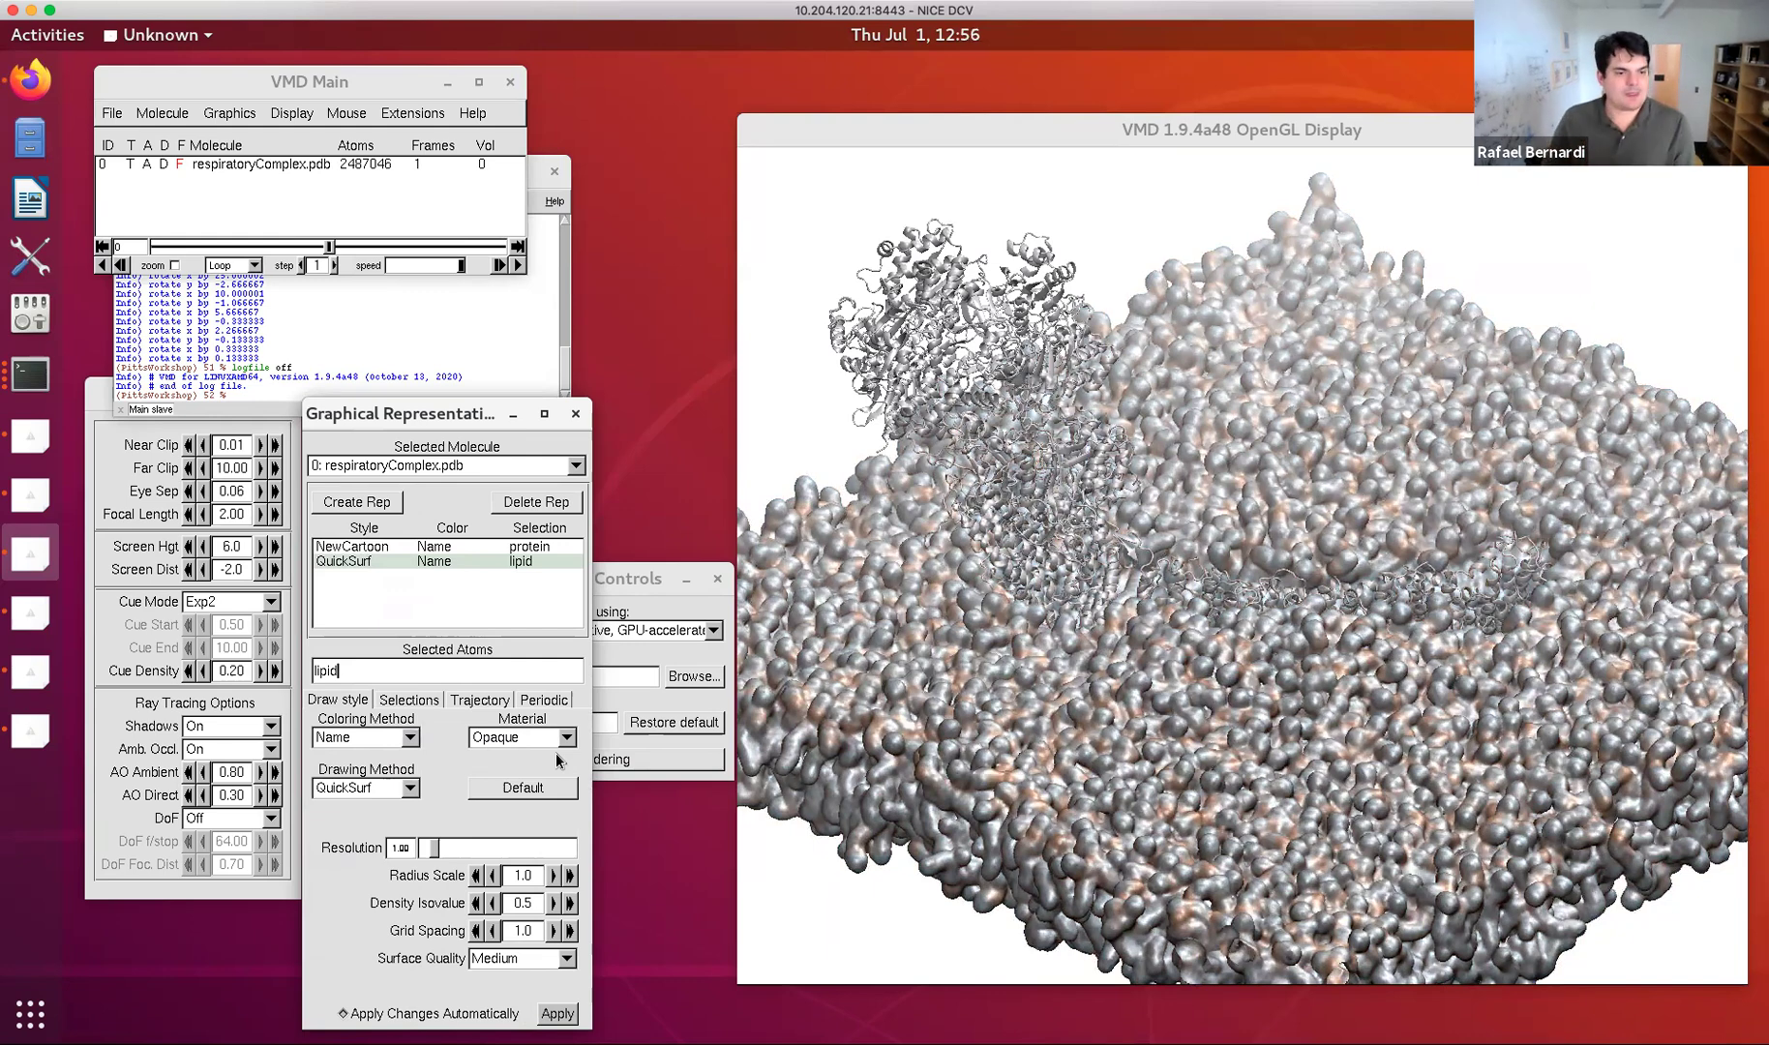
# Set the material of both the protein and lipid representations to AOChalky.
pyautogui.click(348, 548)
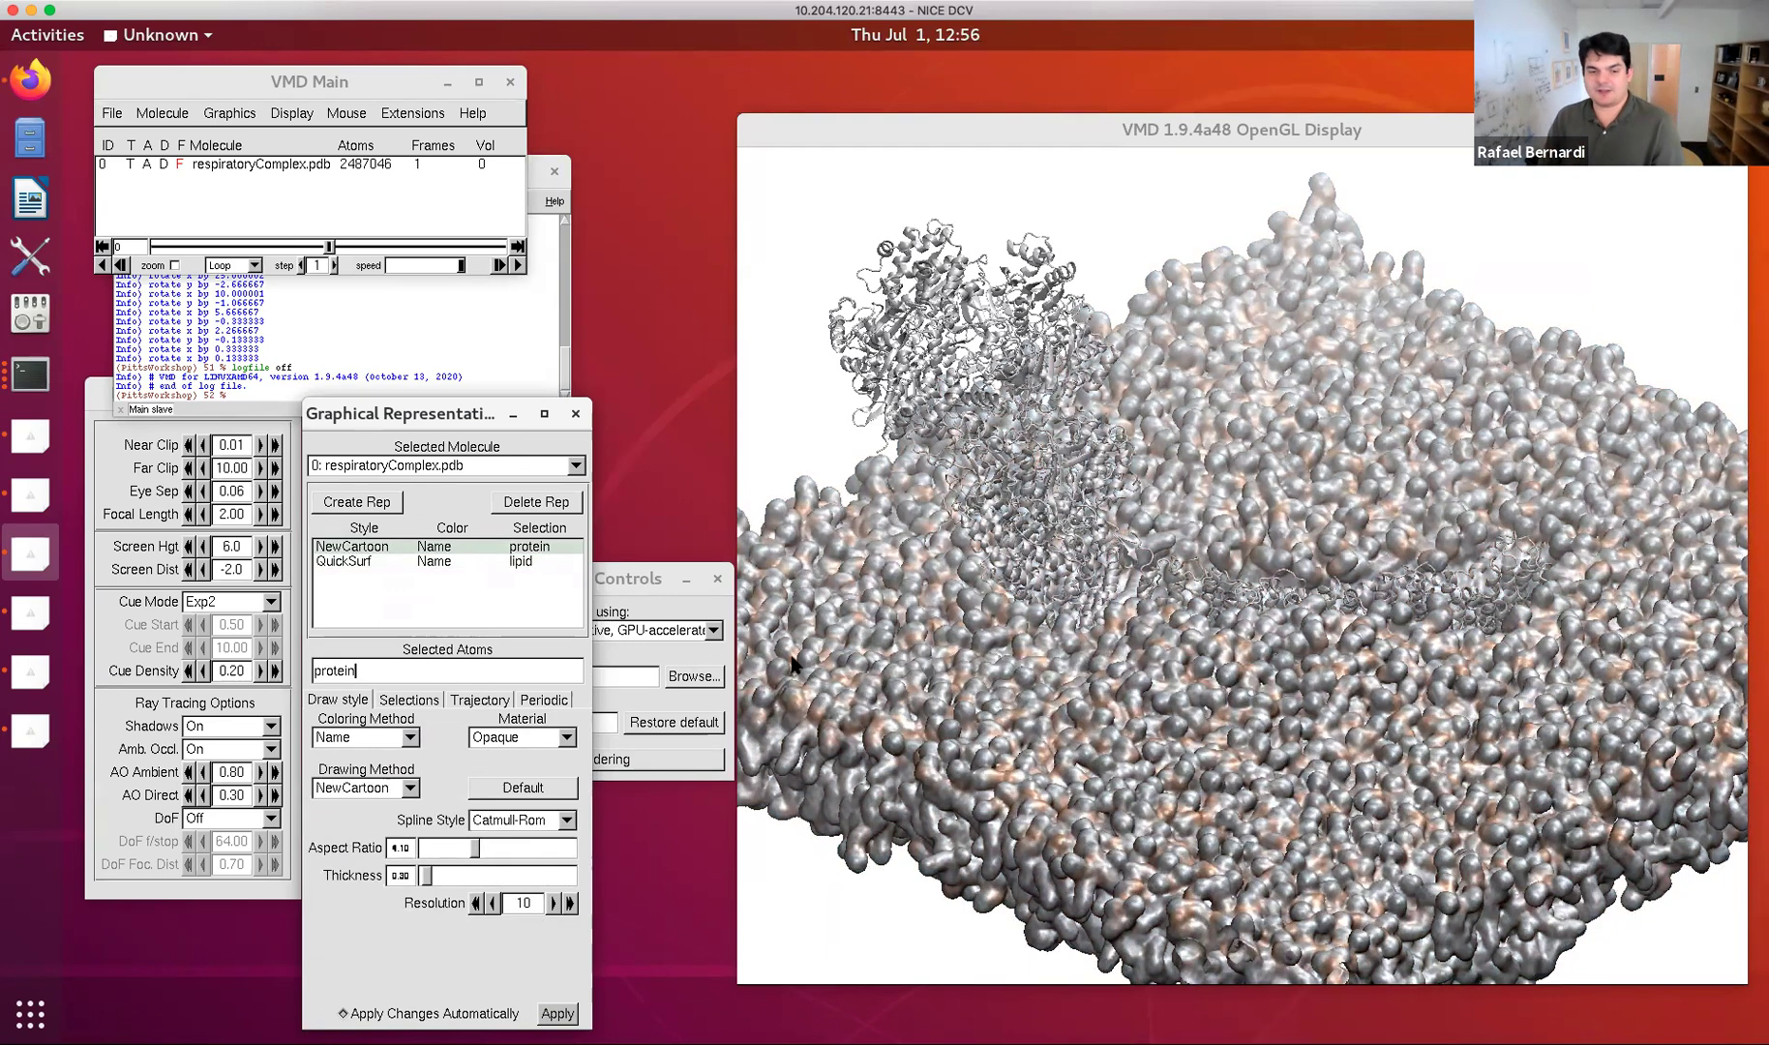
pyautogui.click(520, 738)
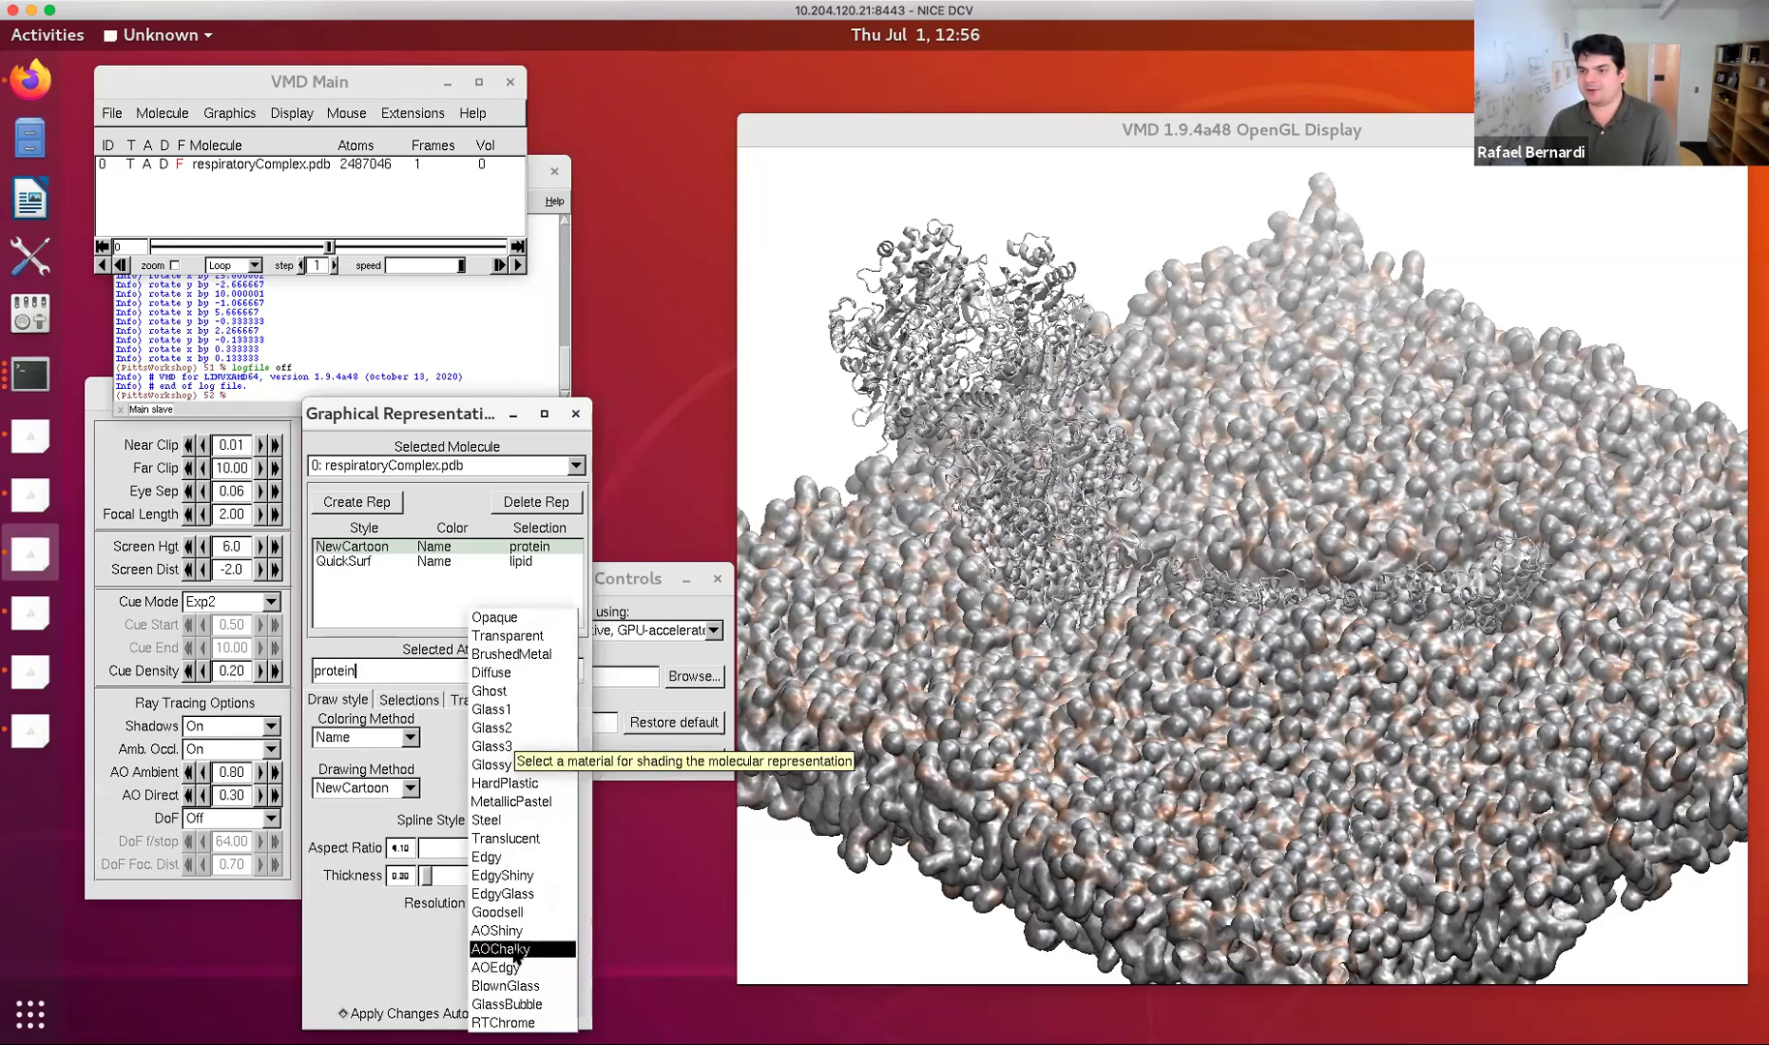
pyautogui.click(515, 950)
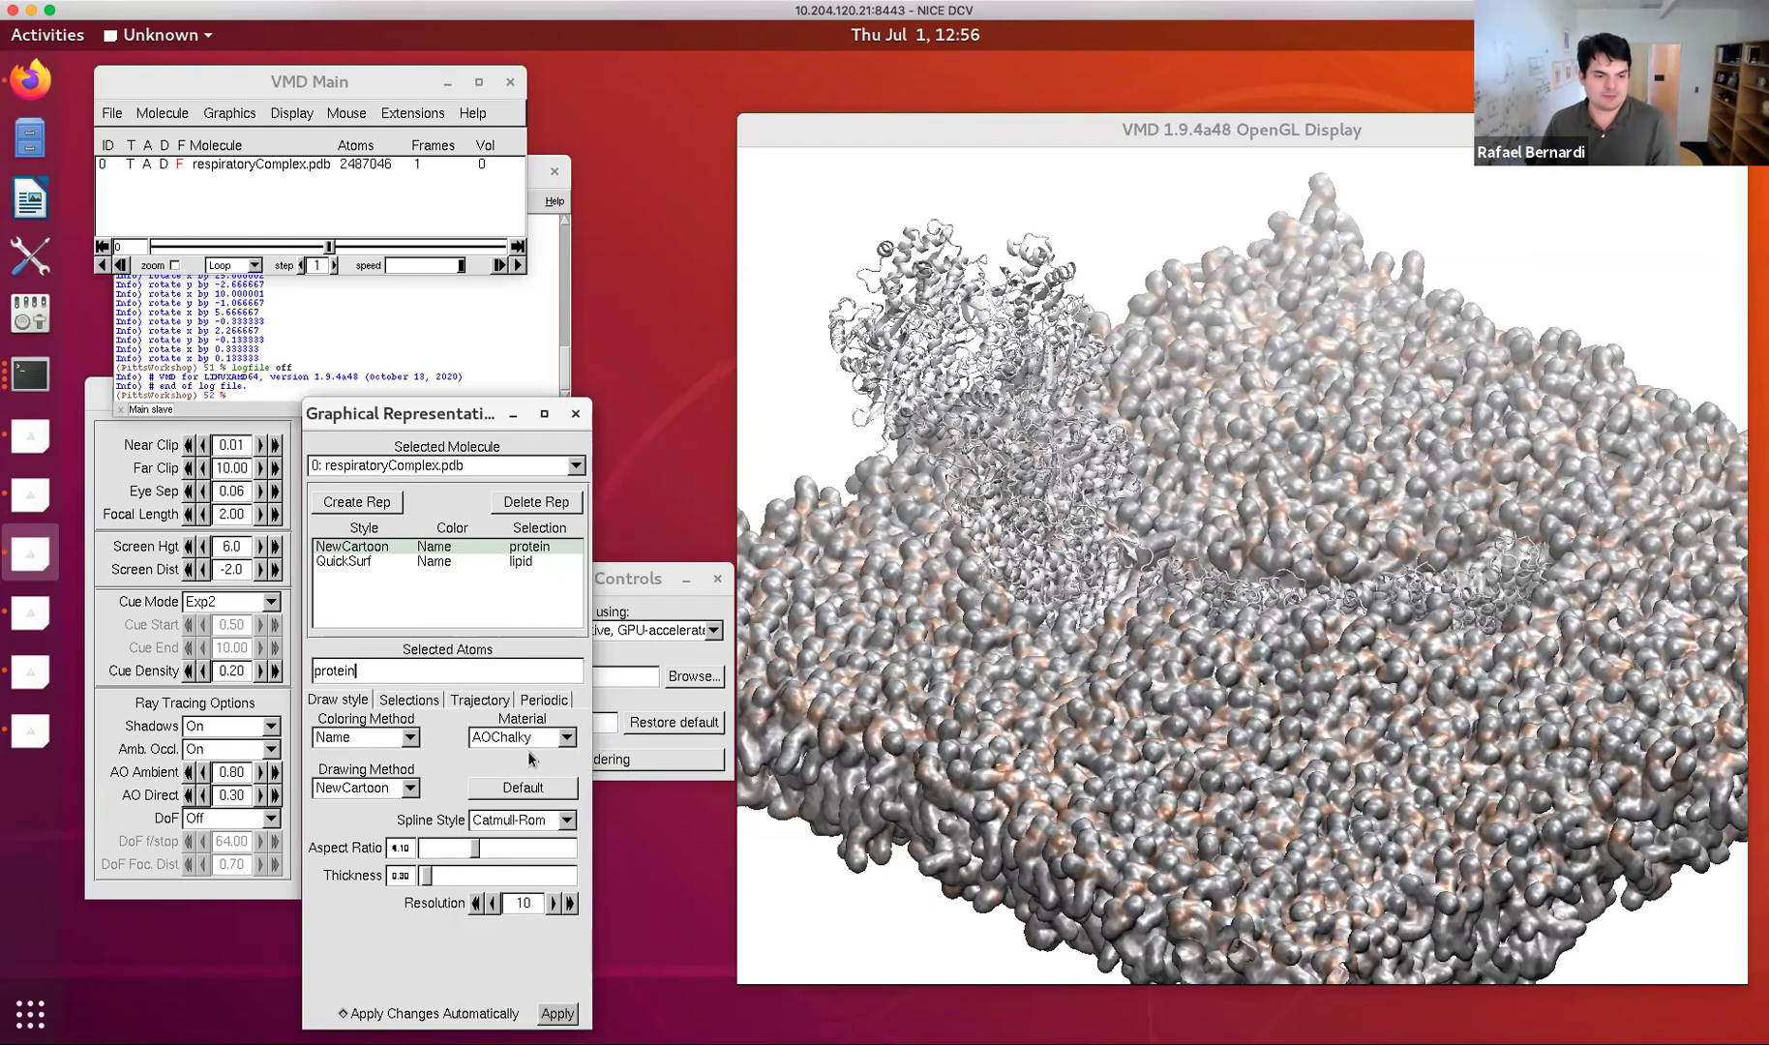
pyautogui.click(430, 562)
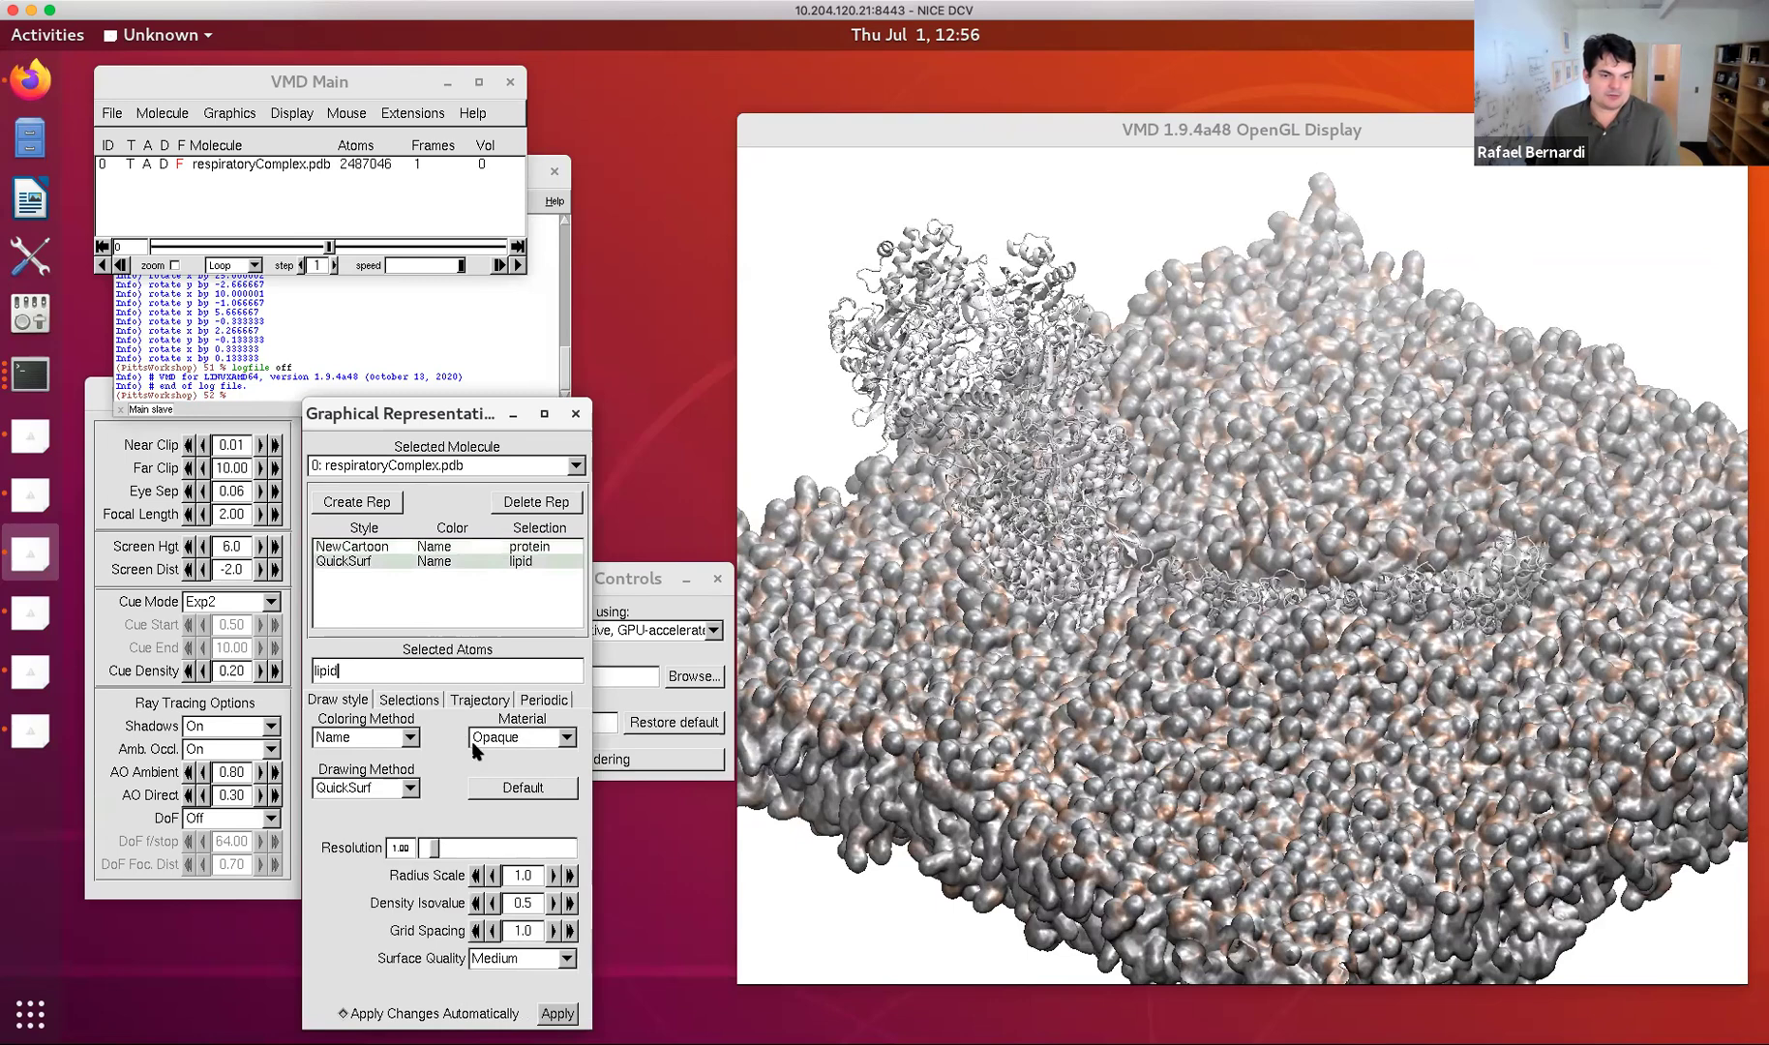
pyautogui.click(501, 744)
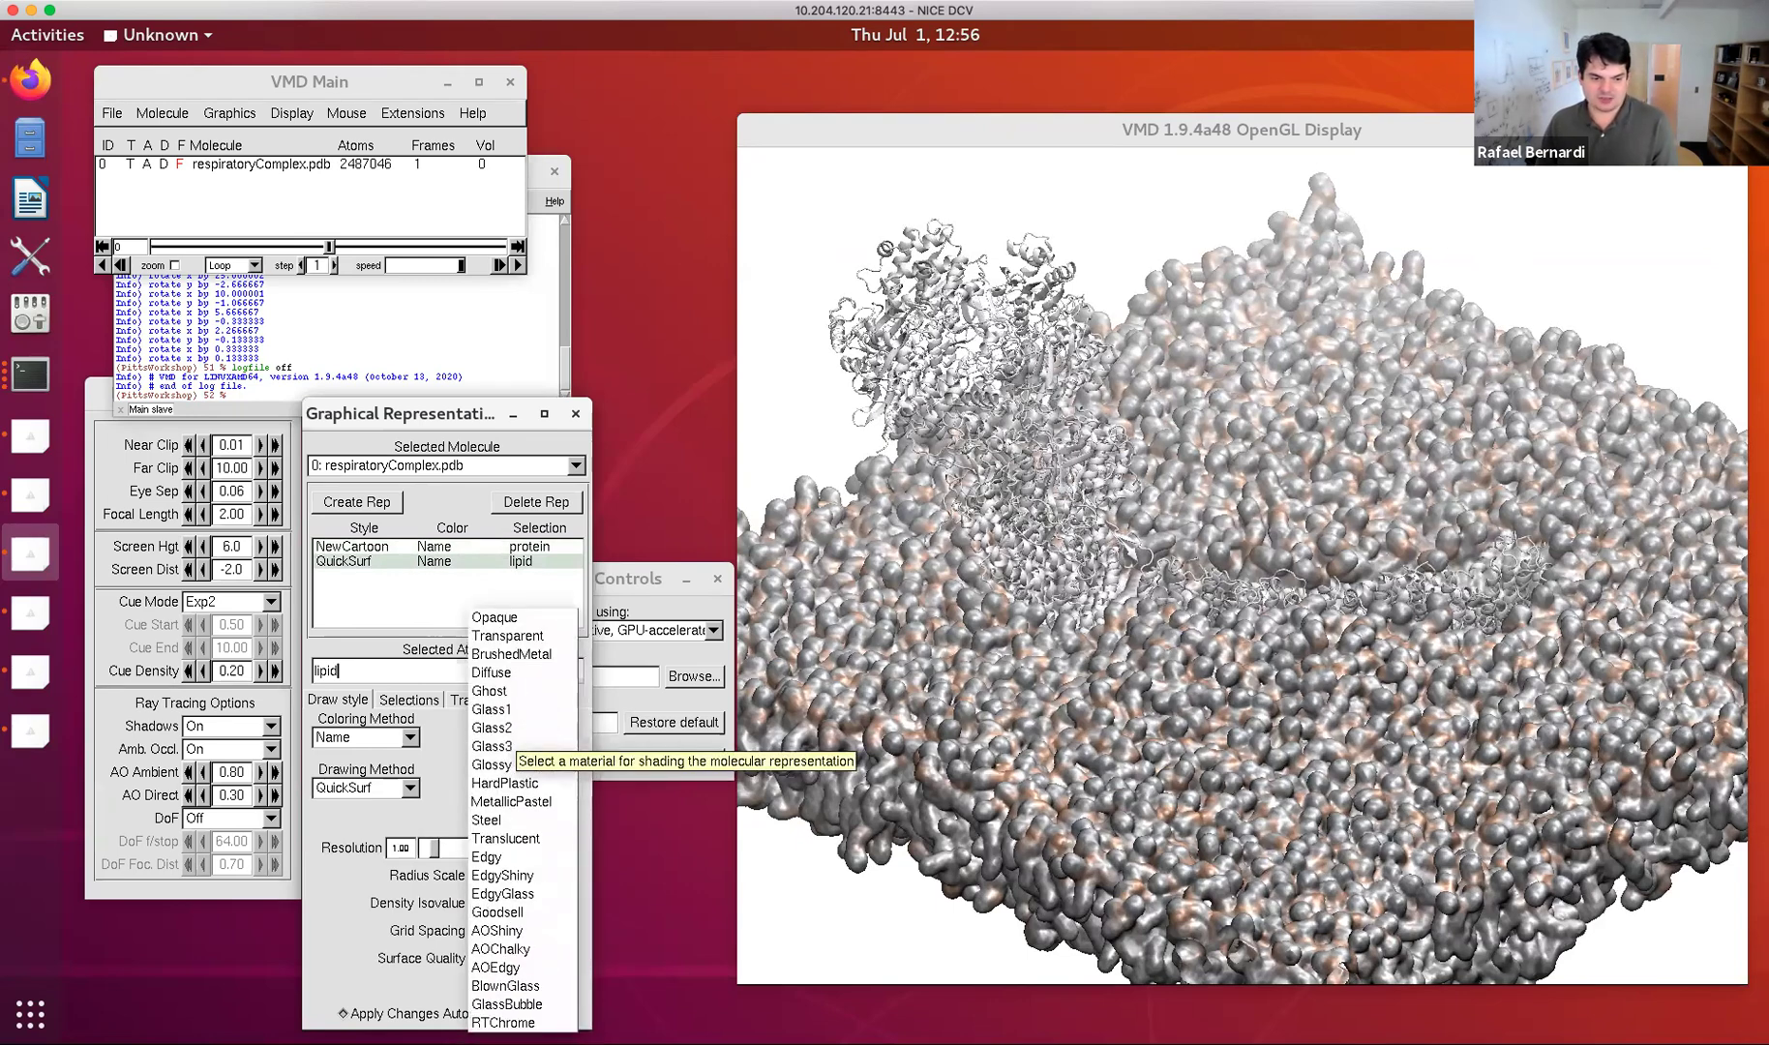
pyautogui.click(514, 950)
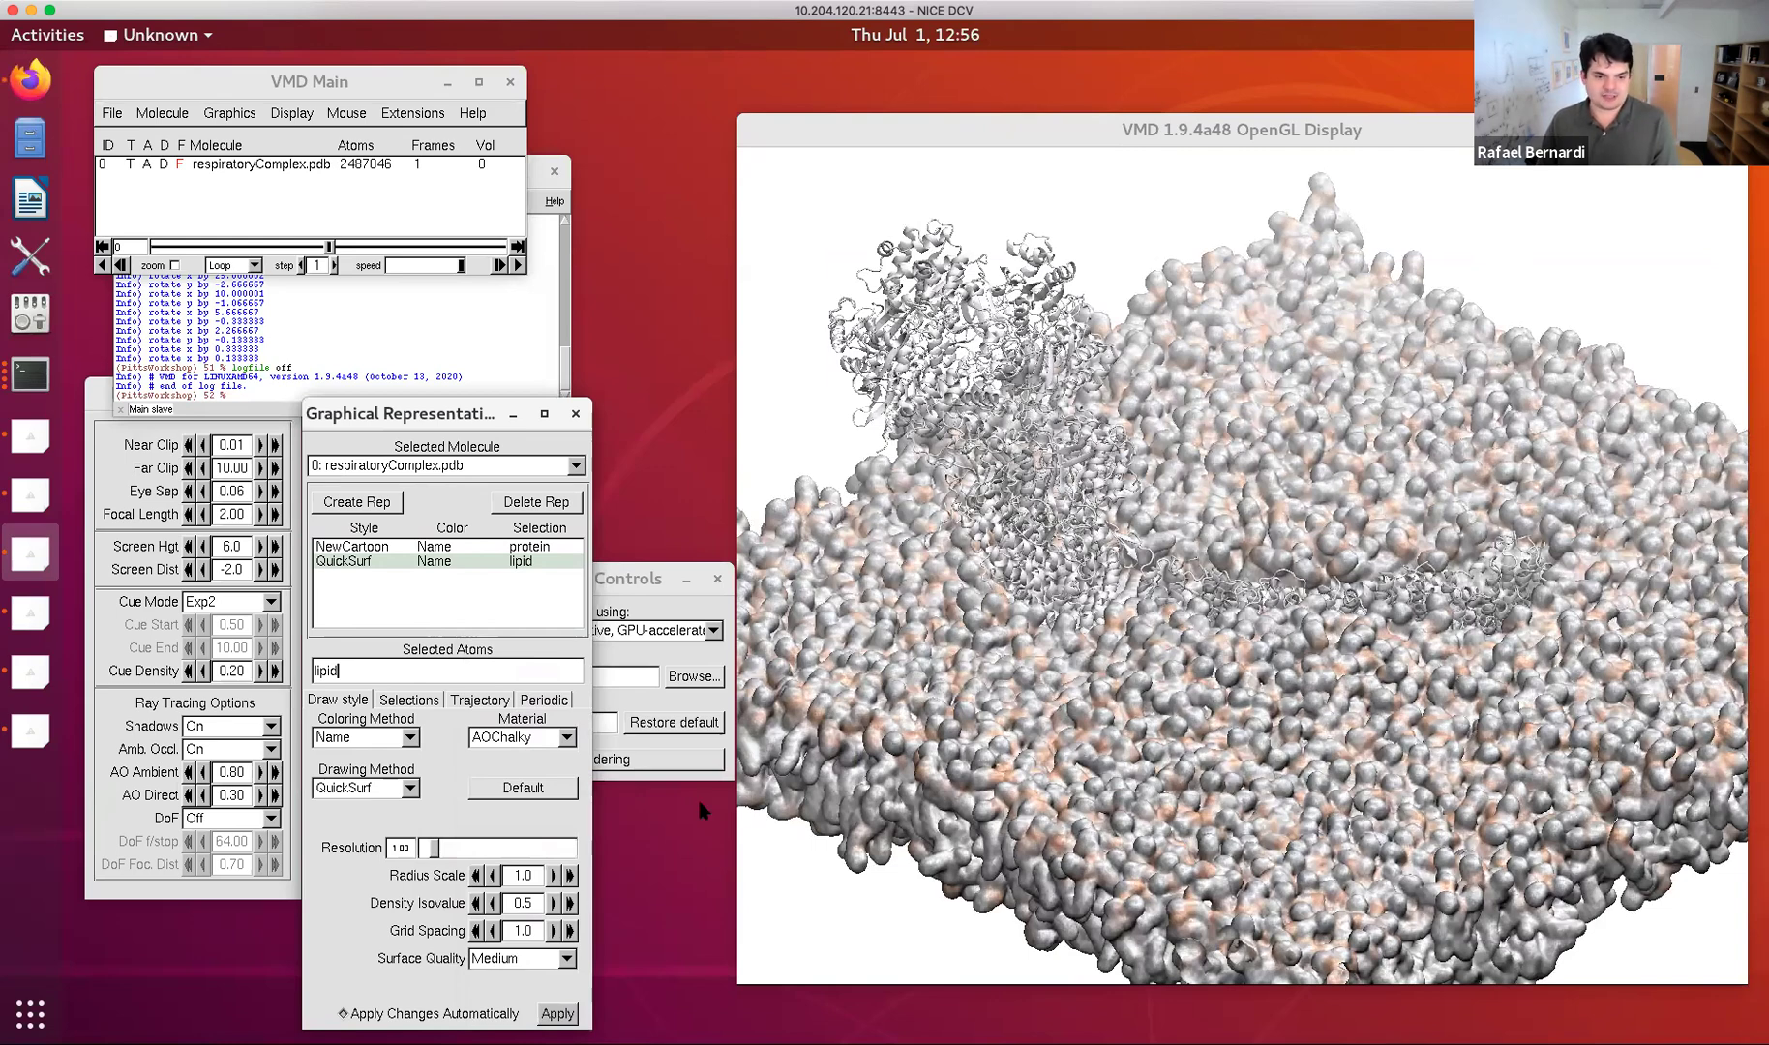
# Ray-trace the scene interactively with TachyonL-OptiX, zoom in where the protein meets the membrane, end the render, and close the test-2.ppm image.
pyautogui.click(675, 762)
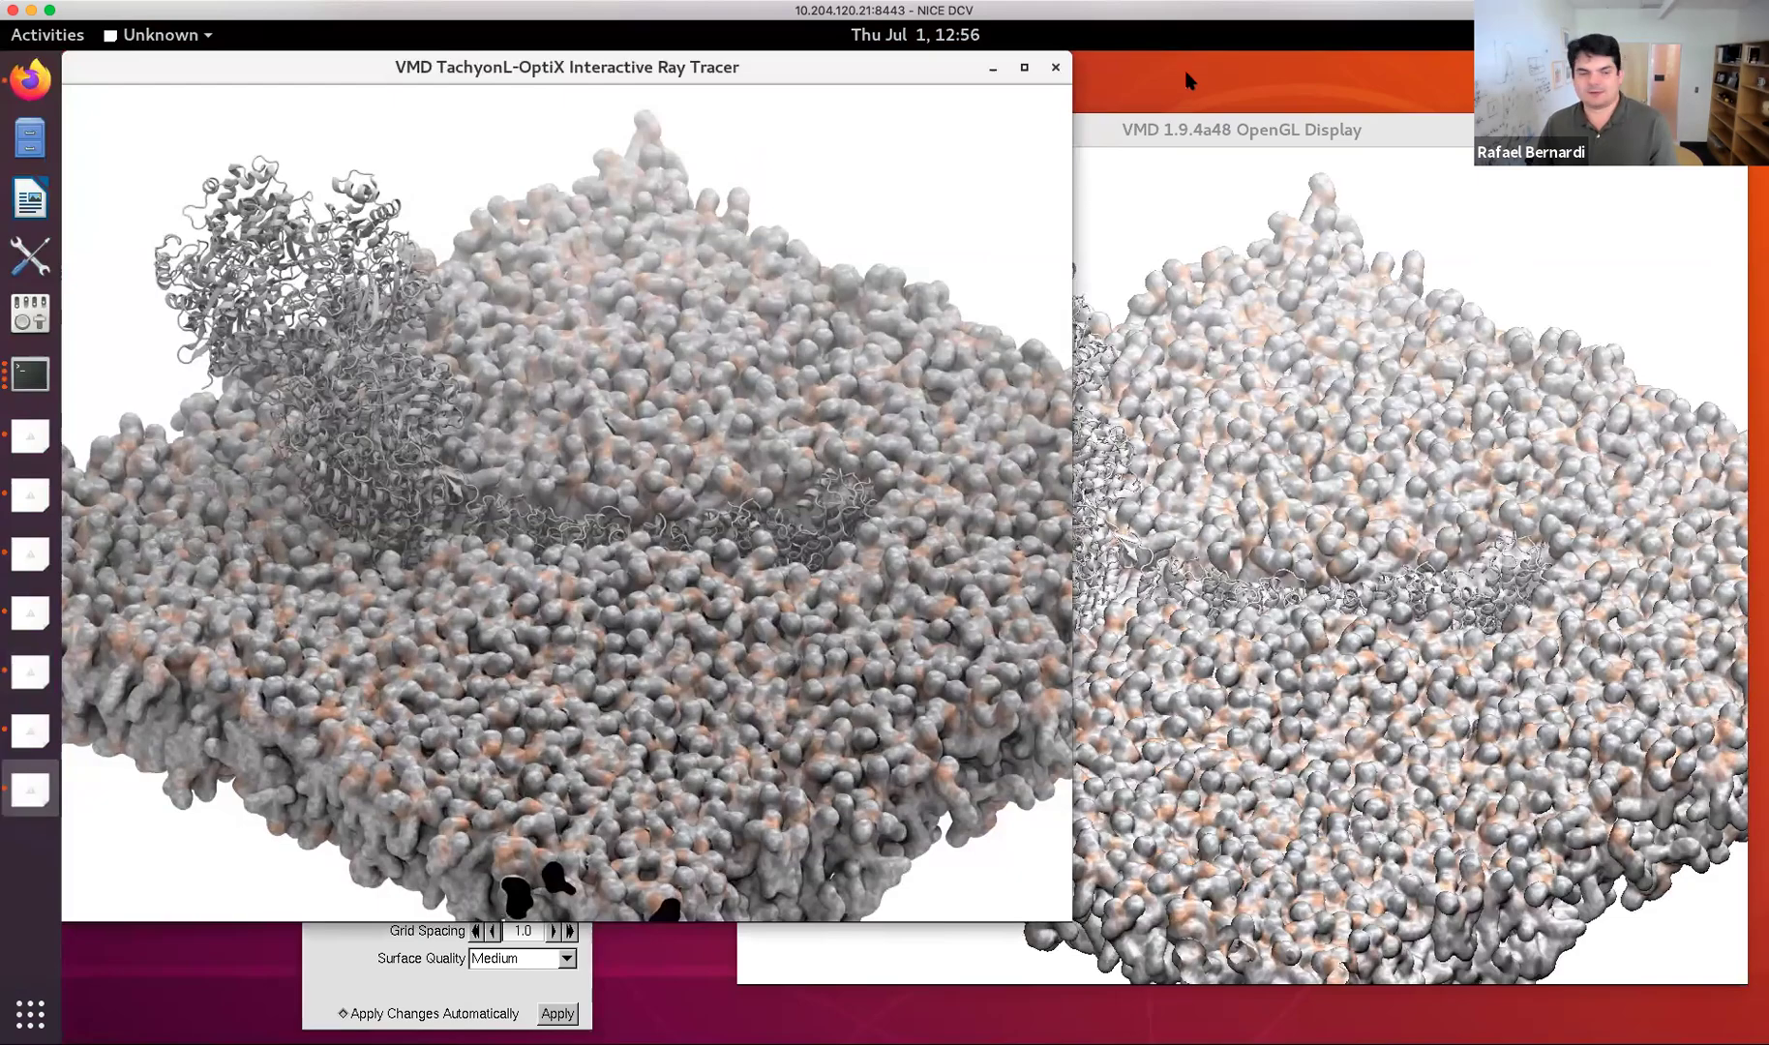
pyautogui.moveTo(979, 336)
pyautogui.mouseDown()
pyautogui.moveTo(986, 270)
pyautogui.moveTo(953, 358)
pyautogui.mouseUp()
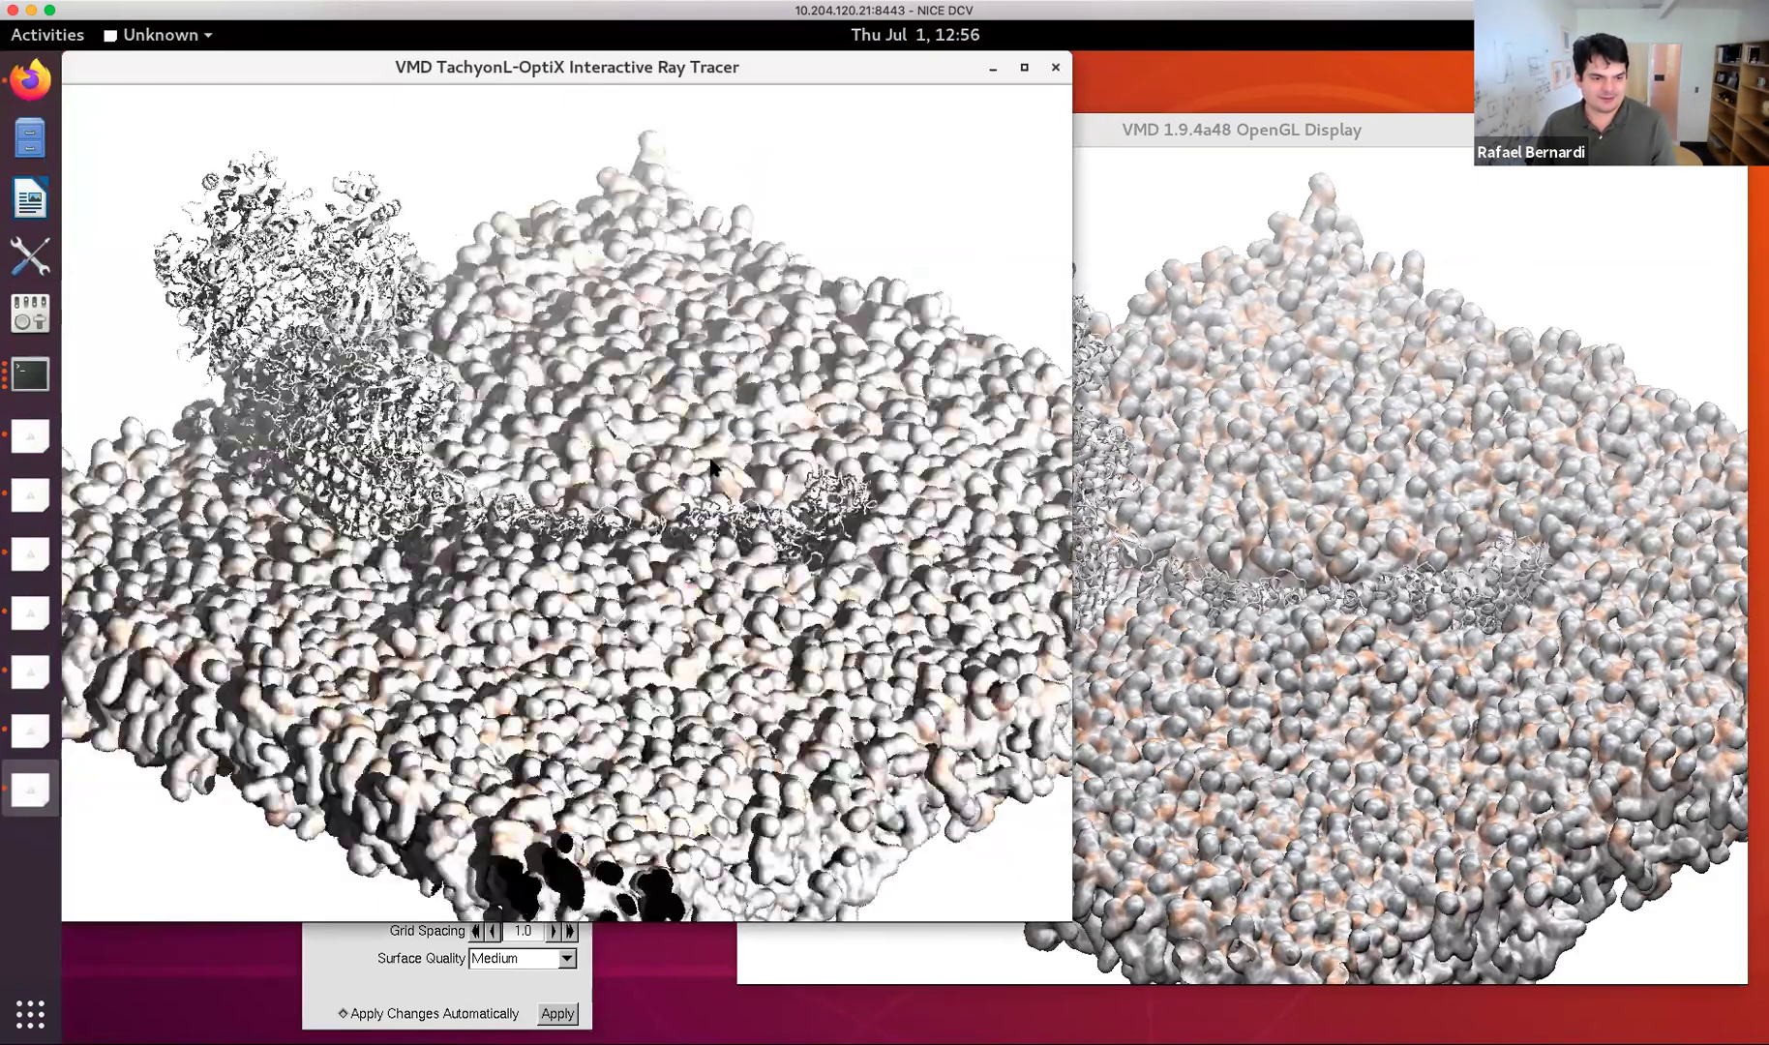
pyautogui.moveTo(709, 458); pyautogui.dragTo(1017, 162)
pyautogui.click(1054, 68)
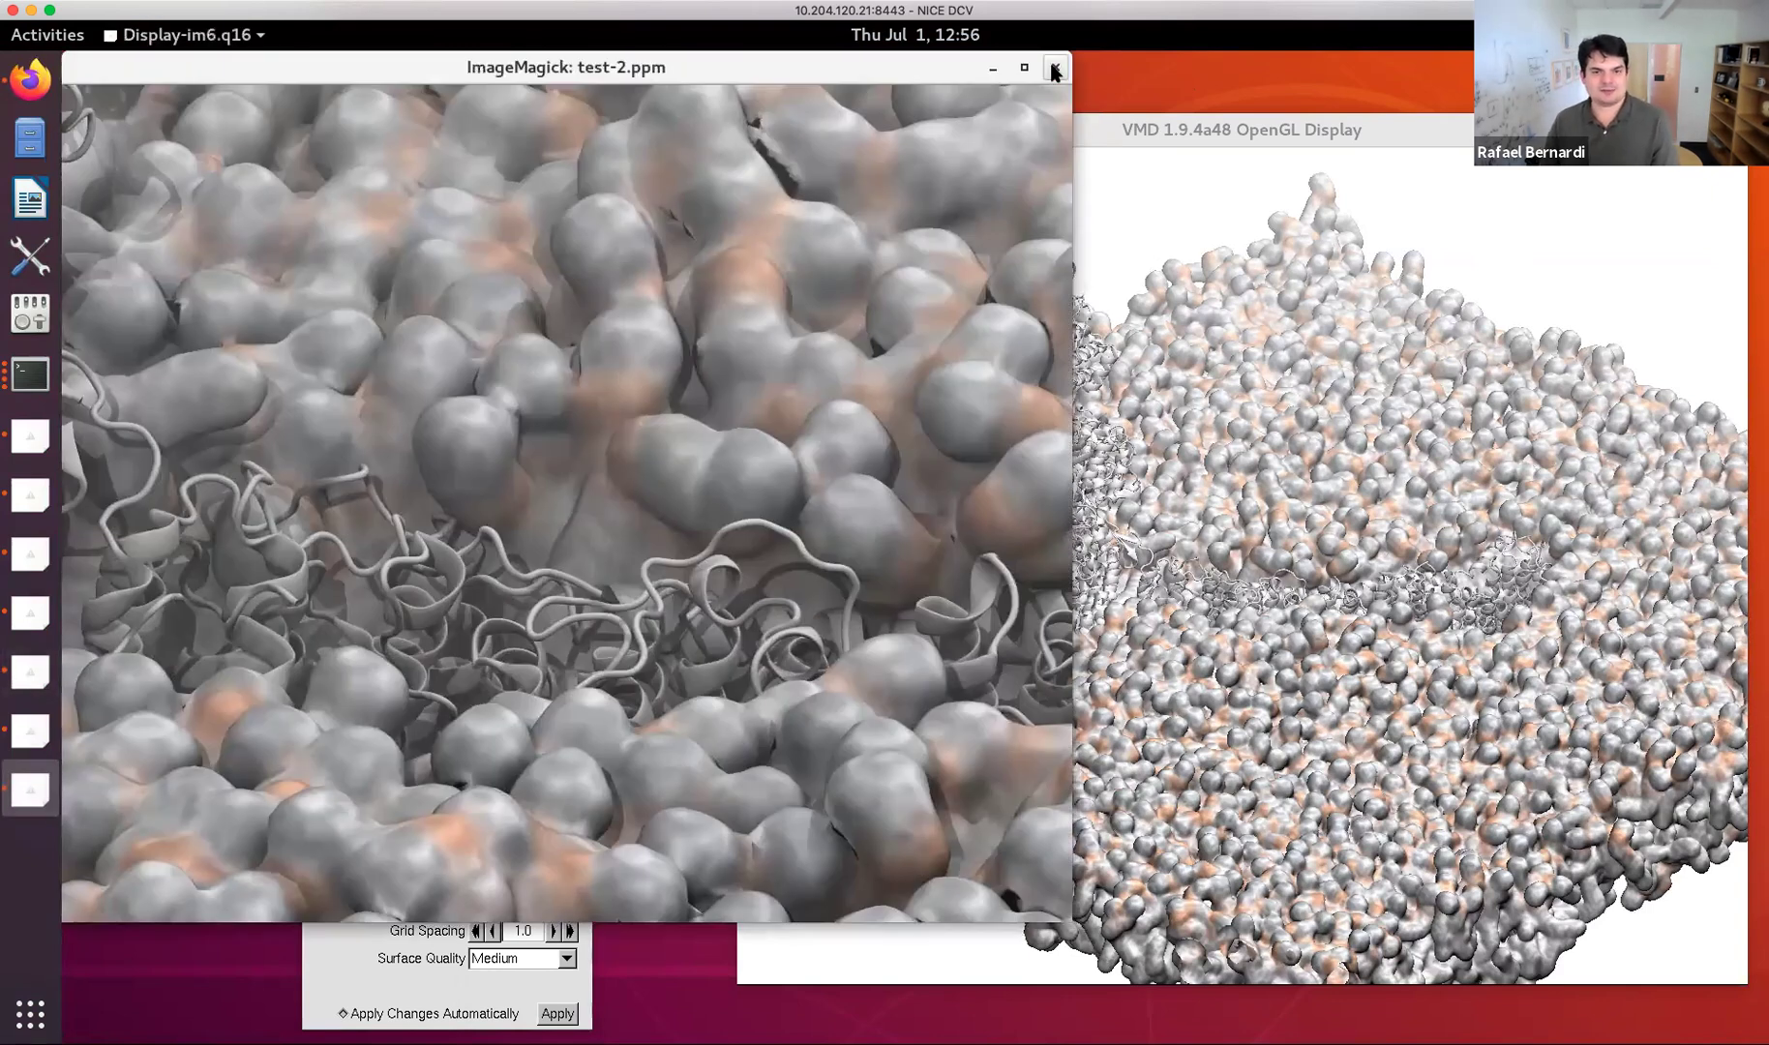
pyautogui.click(1055, 70)
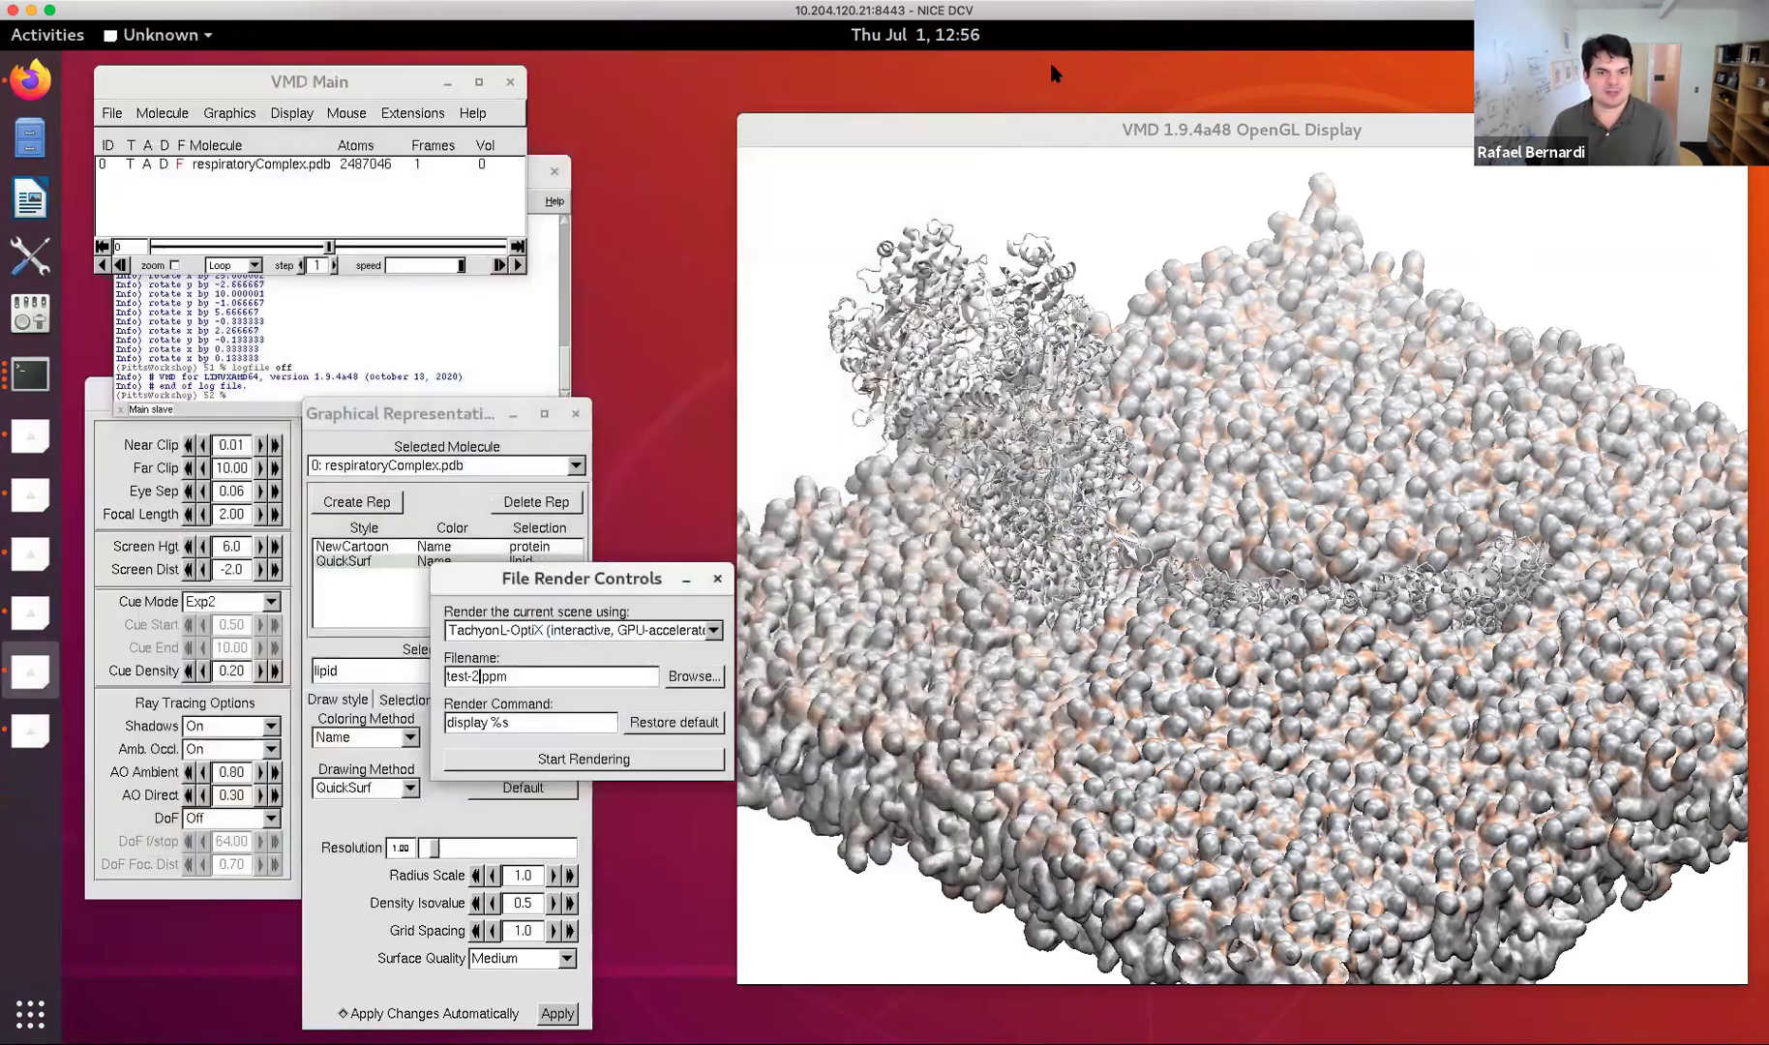
# Open the display settings and turn on depth of field for ray tracing.
pyautogui.click(471, 416)
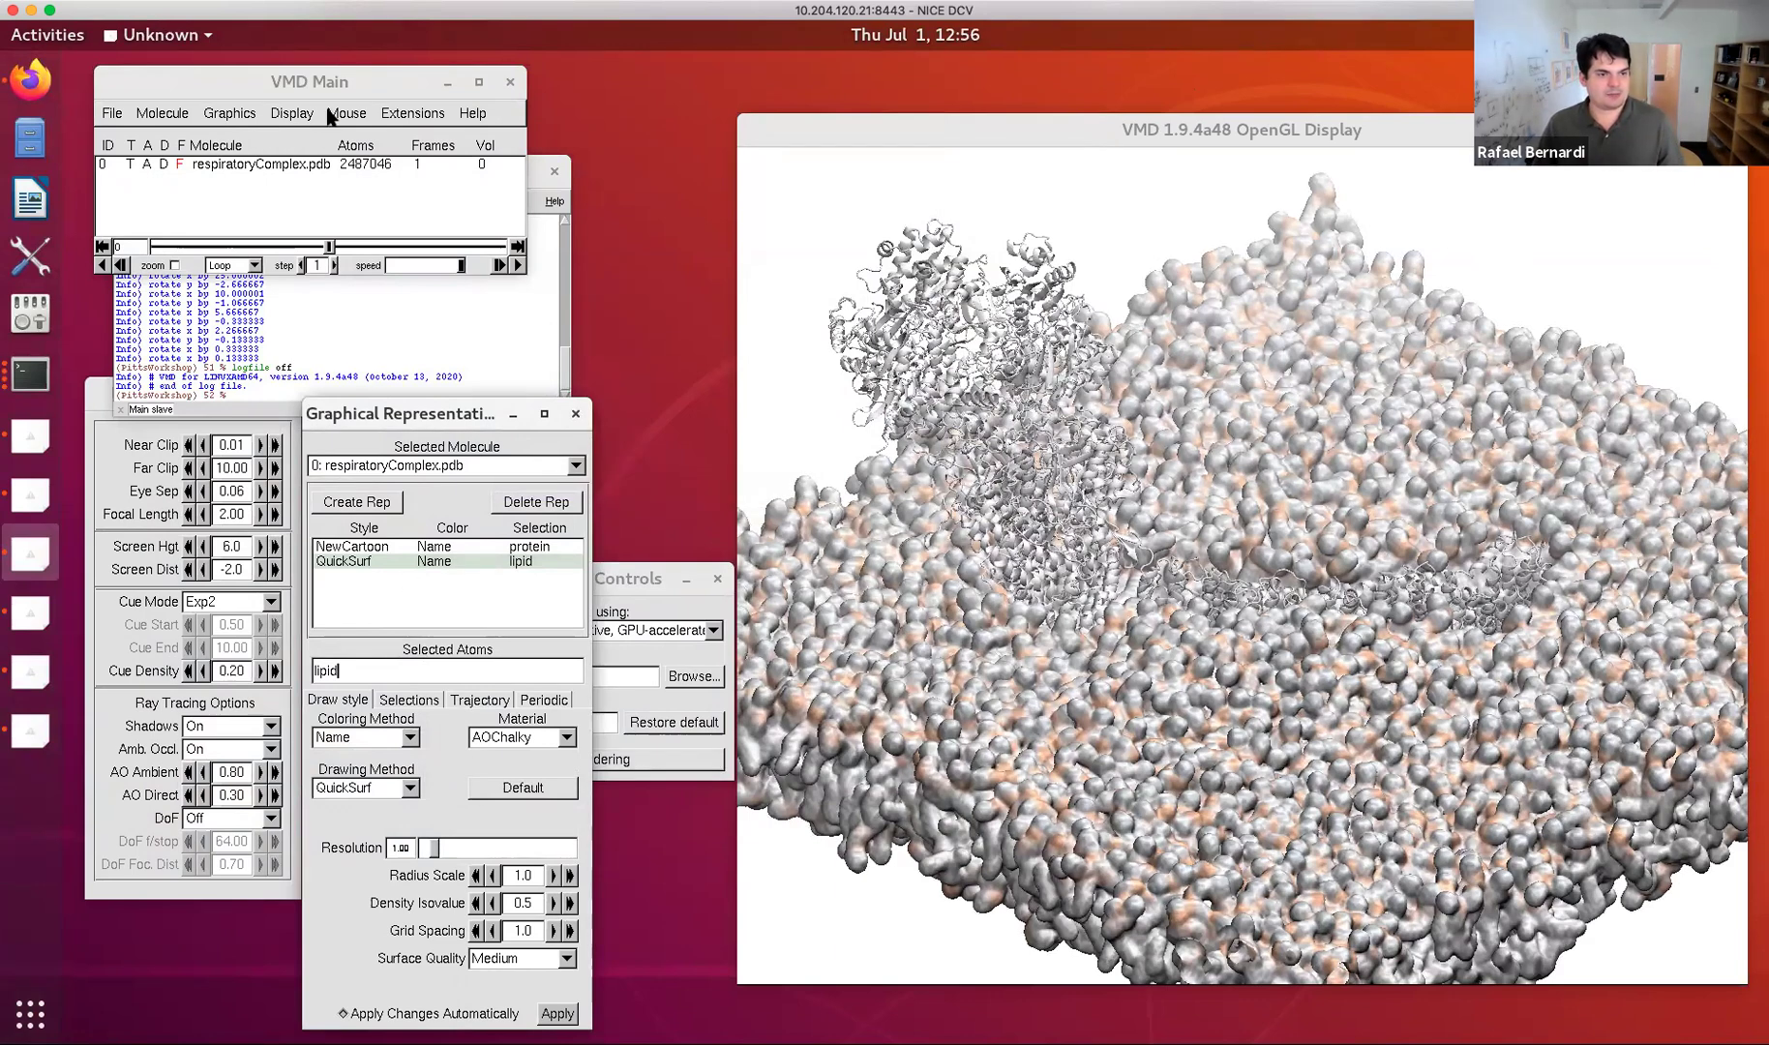
pyautogui.click(290, 113)
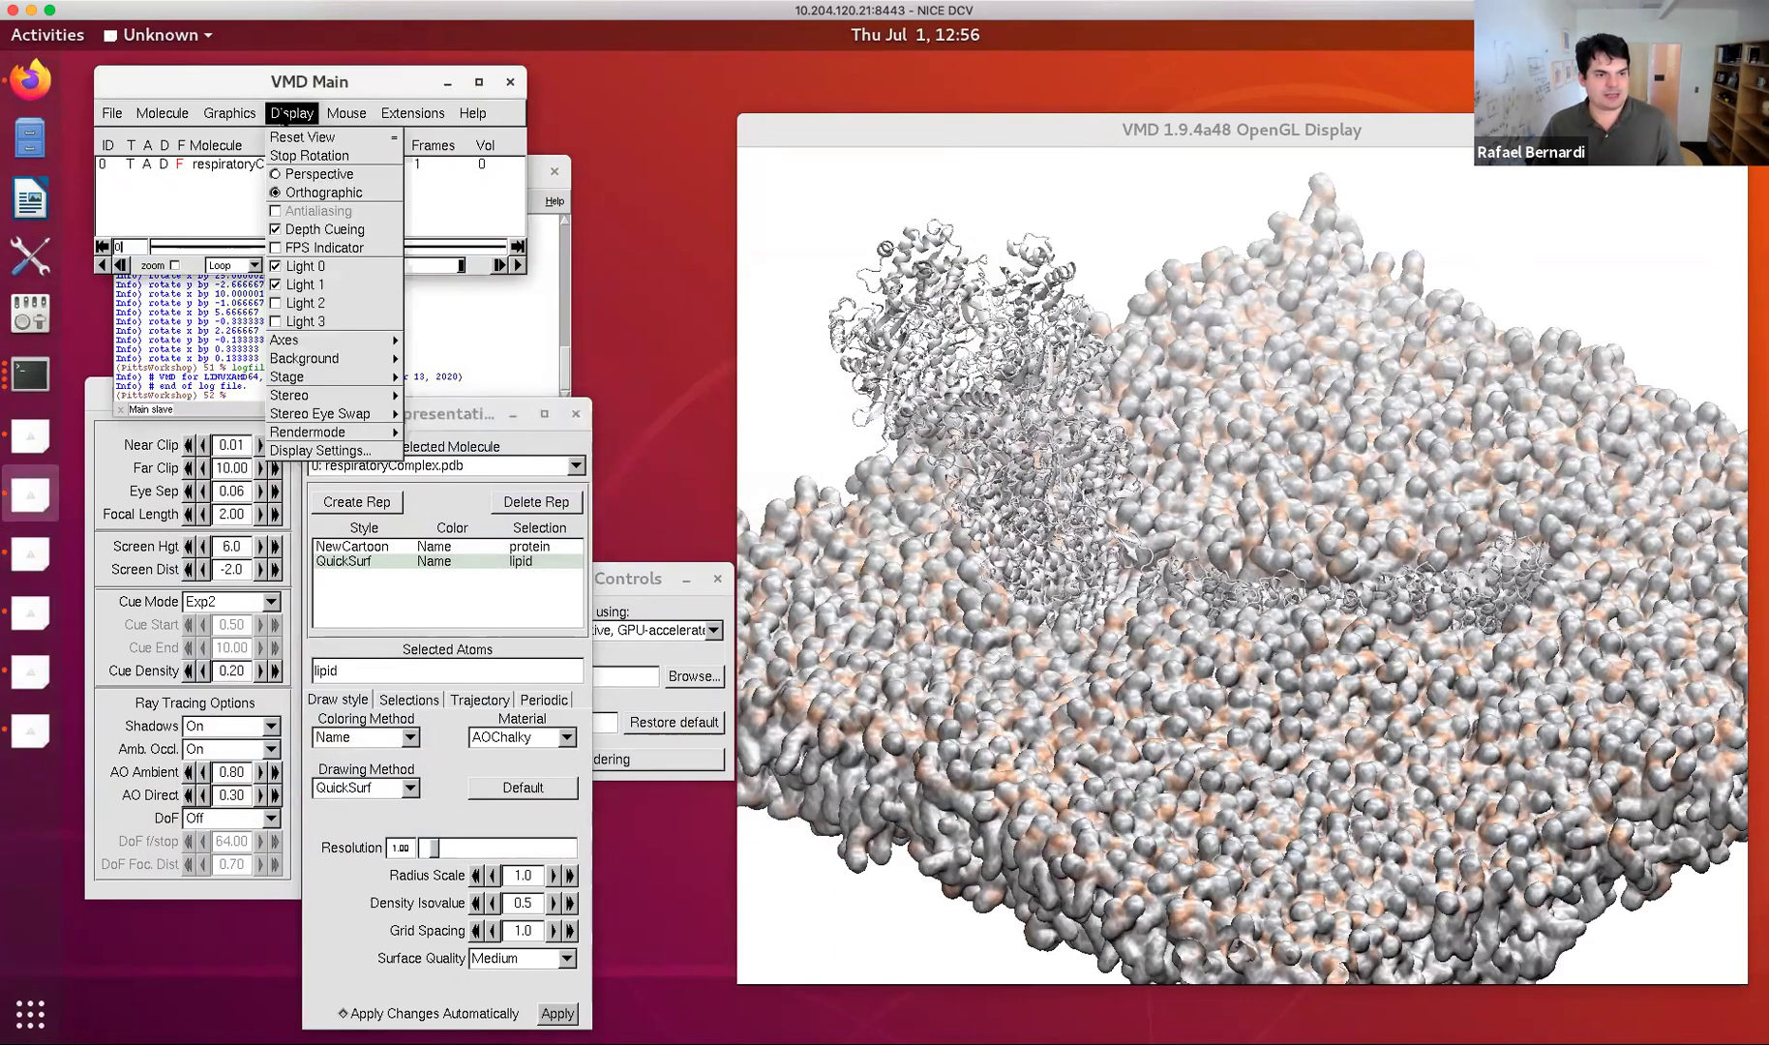
pyautogui.click(320, 450)
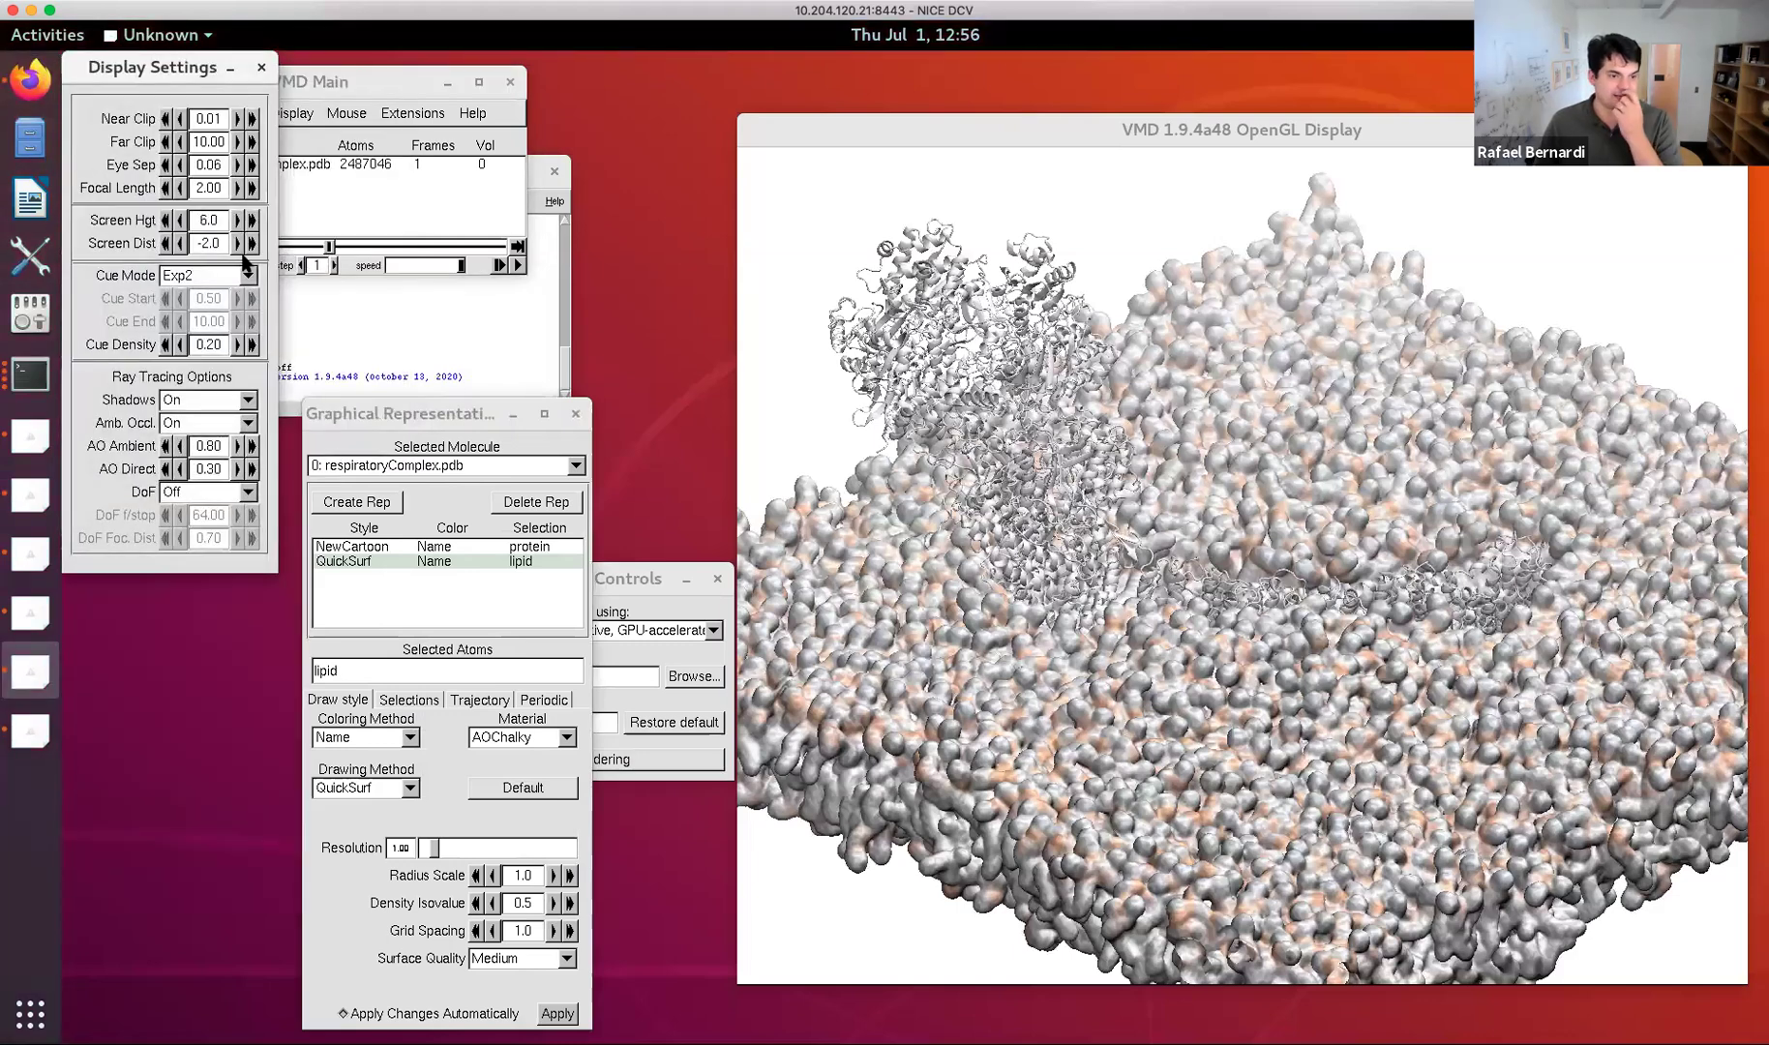
pyautogui.click(179, 495)
pyautogui.click(197, 517)
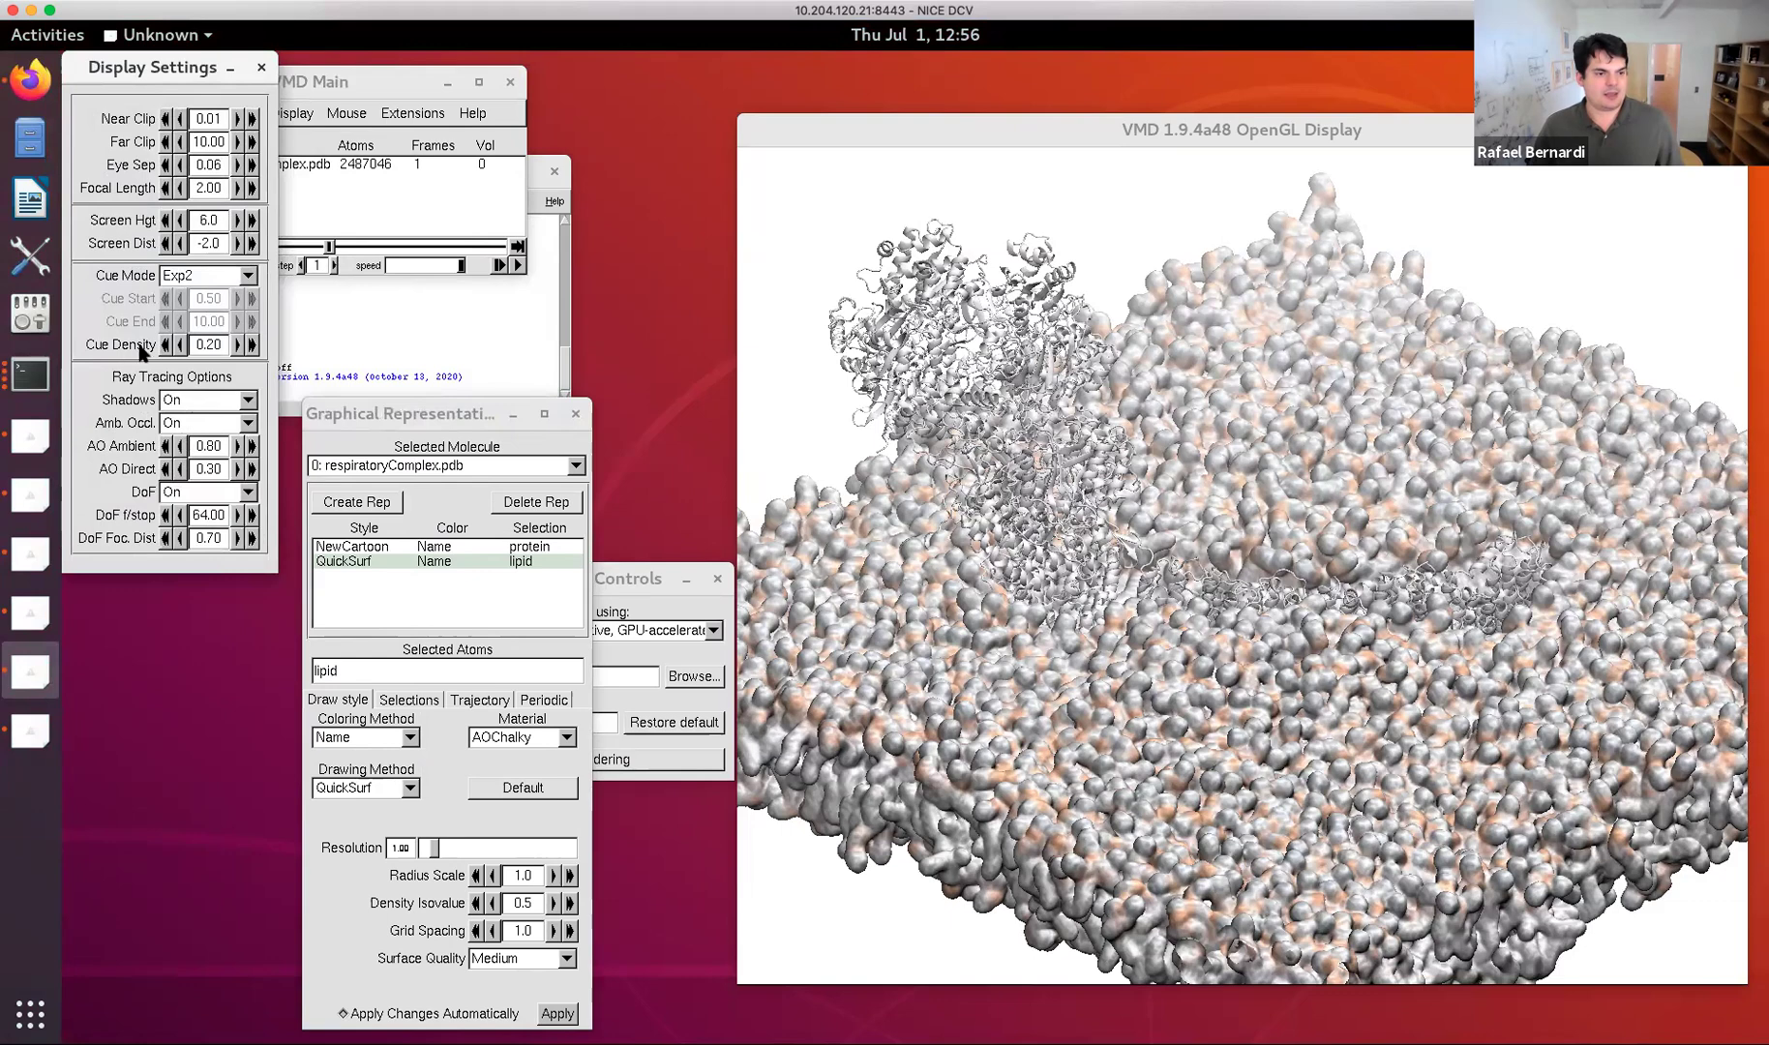
# Try depth cue densities of 0.10 and 0.70 in Exp2 mode, and set the density back to 0.20.
pyautogui.click(172, 345)
pyautogui.click(252, 345)
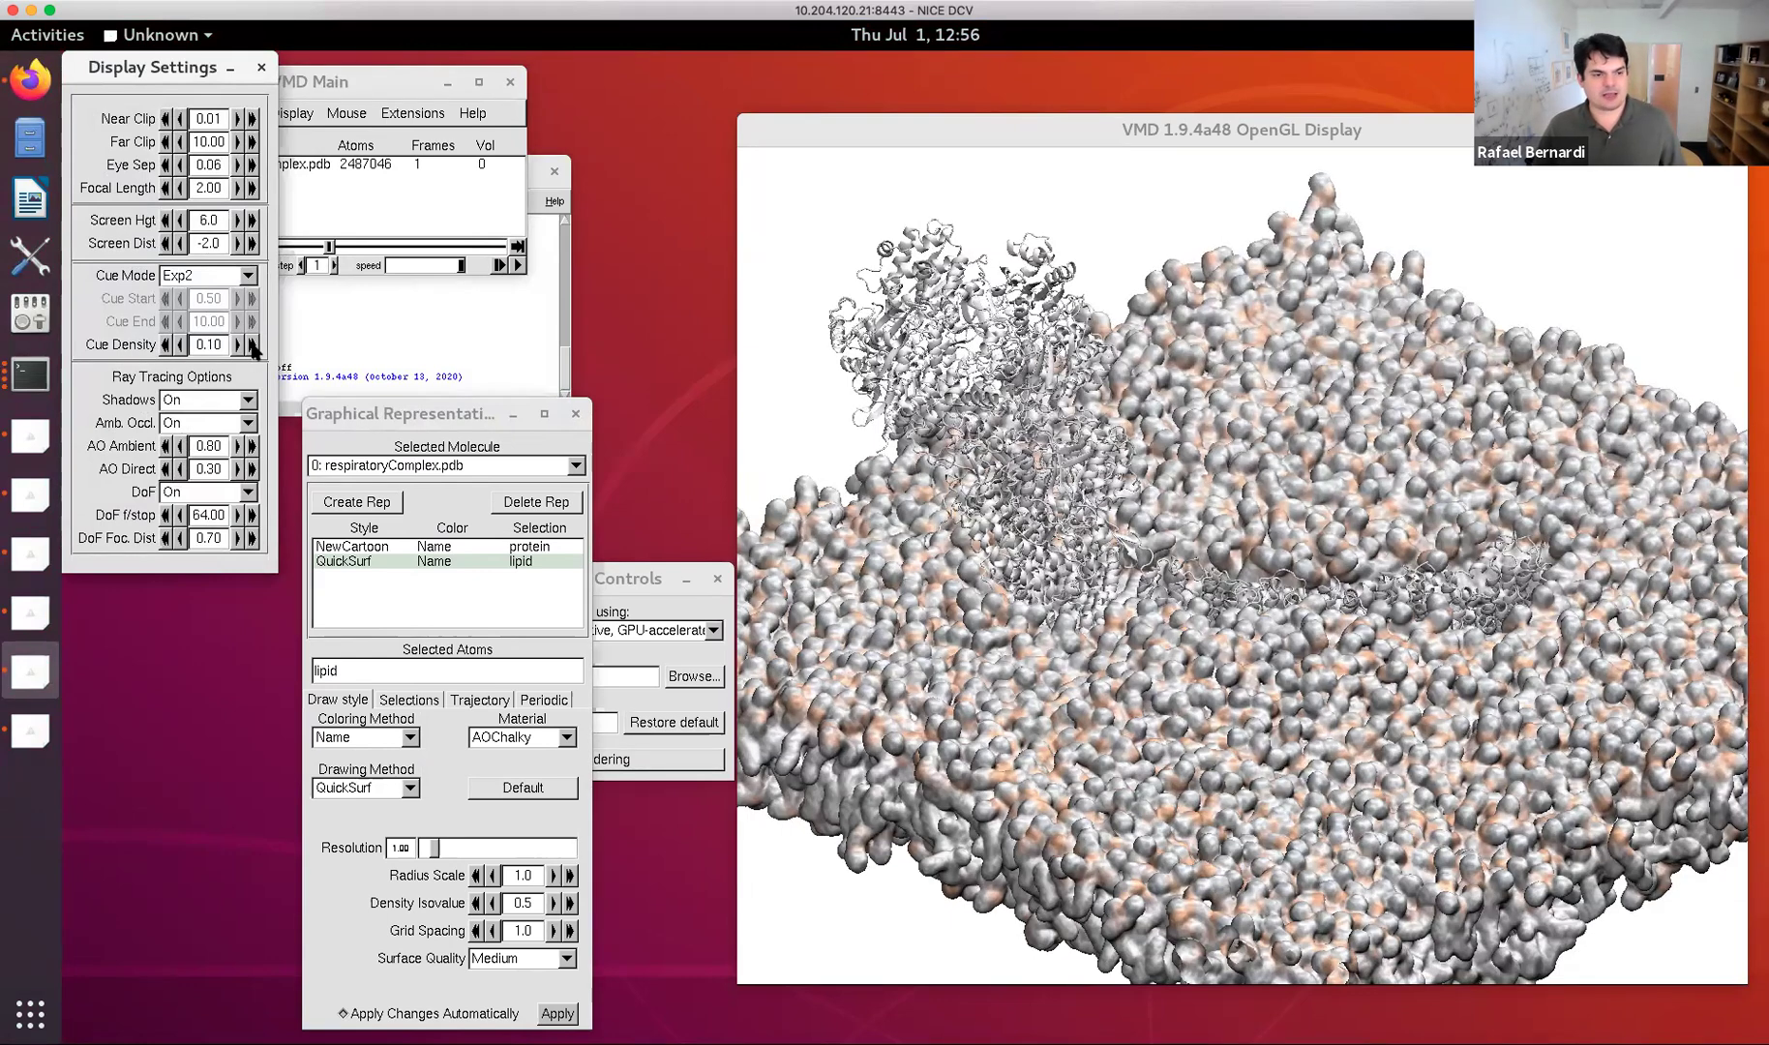
pyautogui.click(250, 346)
pyautogui.click(251, 345)
pyautogui.click(250, 346)
pyautogui.click(252, 346)
pyautogui.click(252, 346)
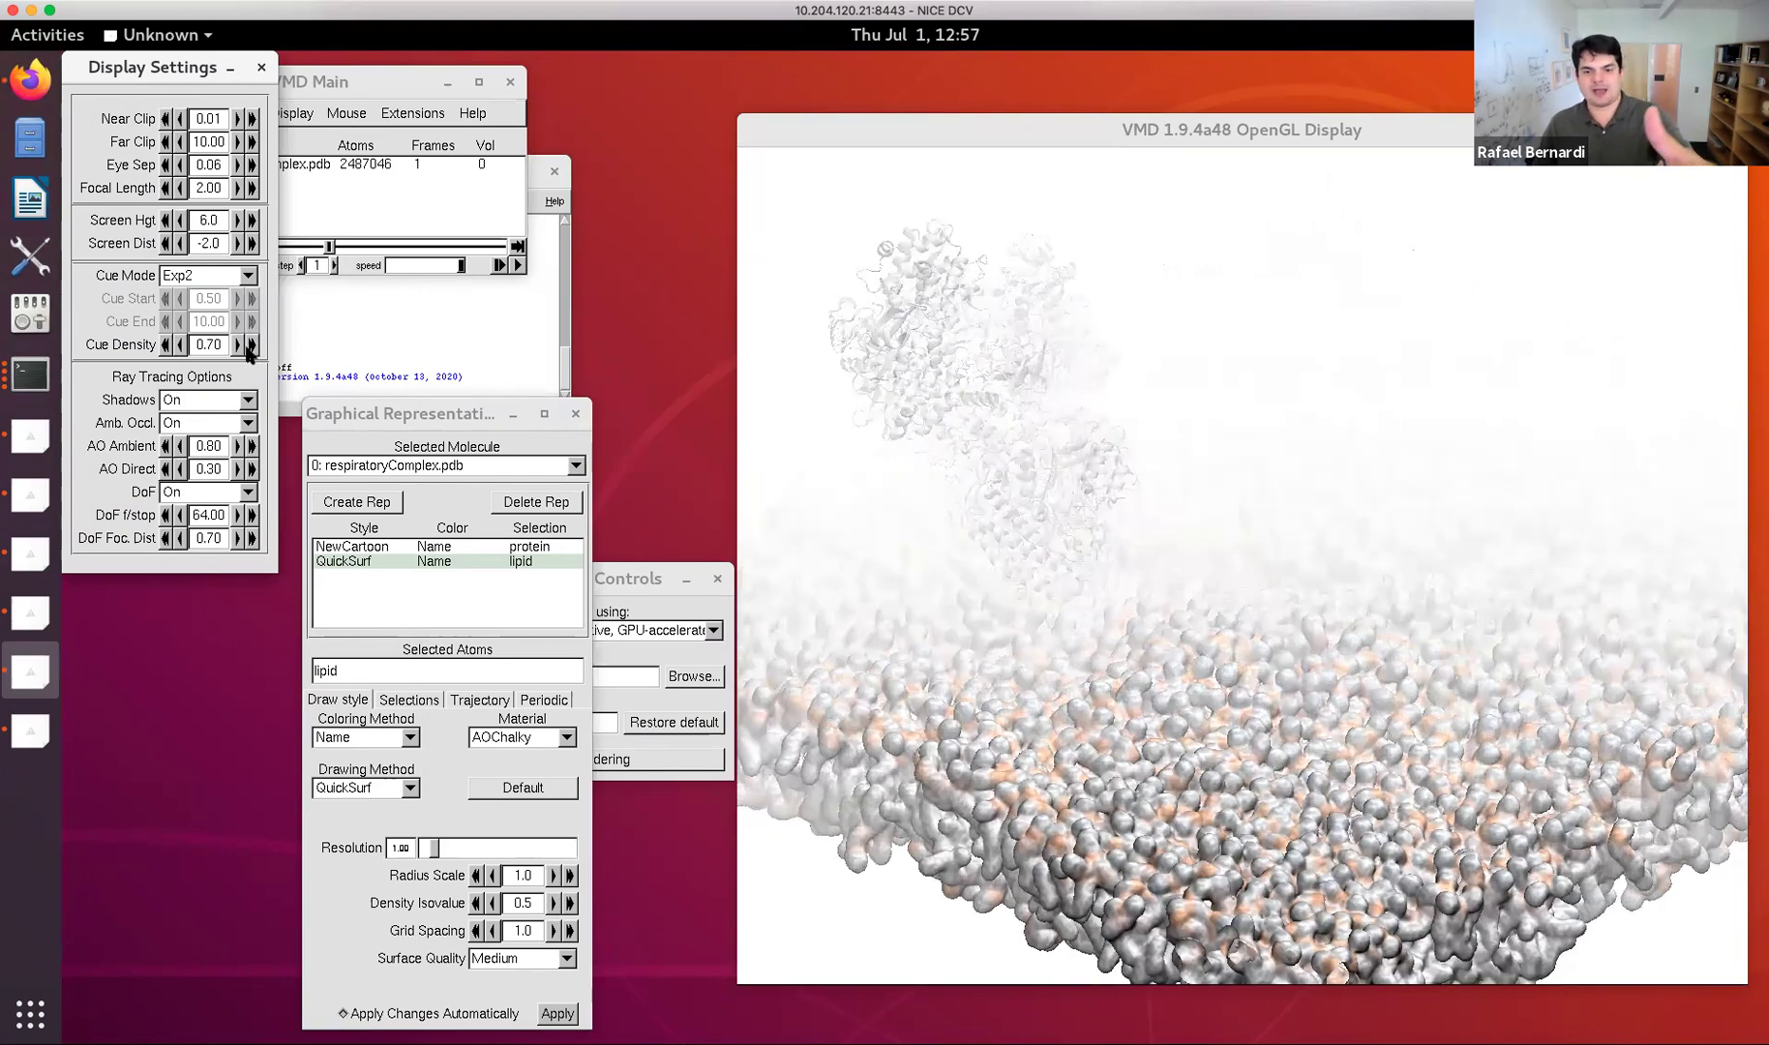
pyautogui.click(167, 345)
pyautogui.click(167, 345)
pyautogui.click(167, 346)
pyautogui.click(167, 345)
pyautogui.click(167, 346)
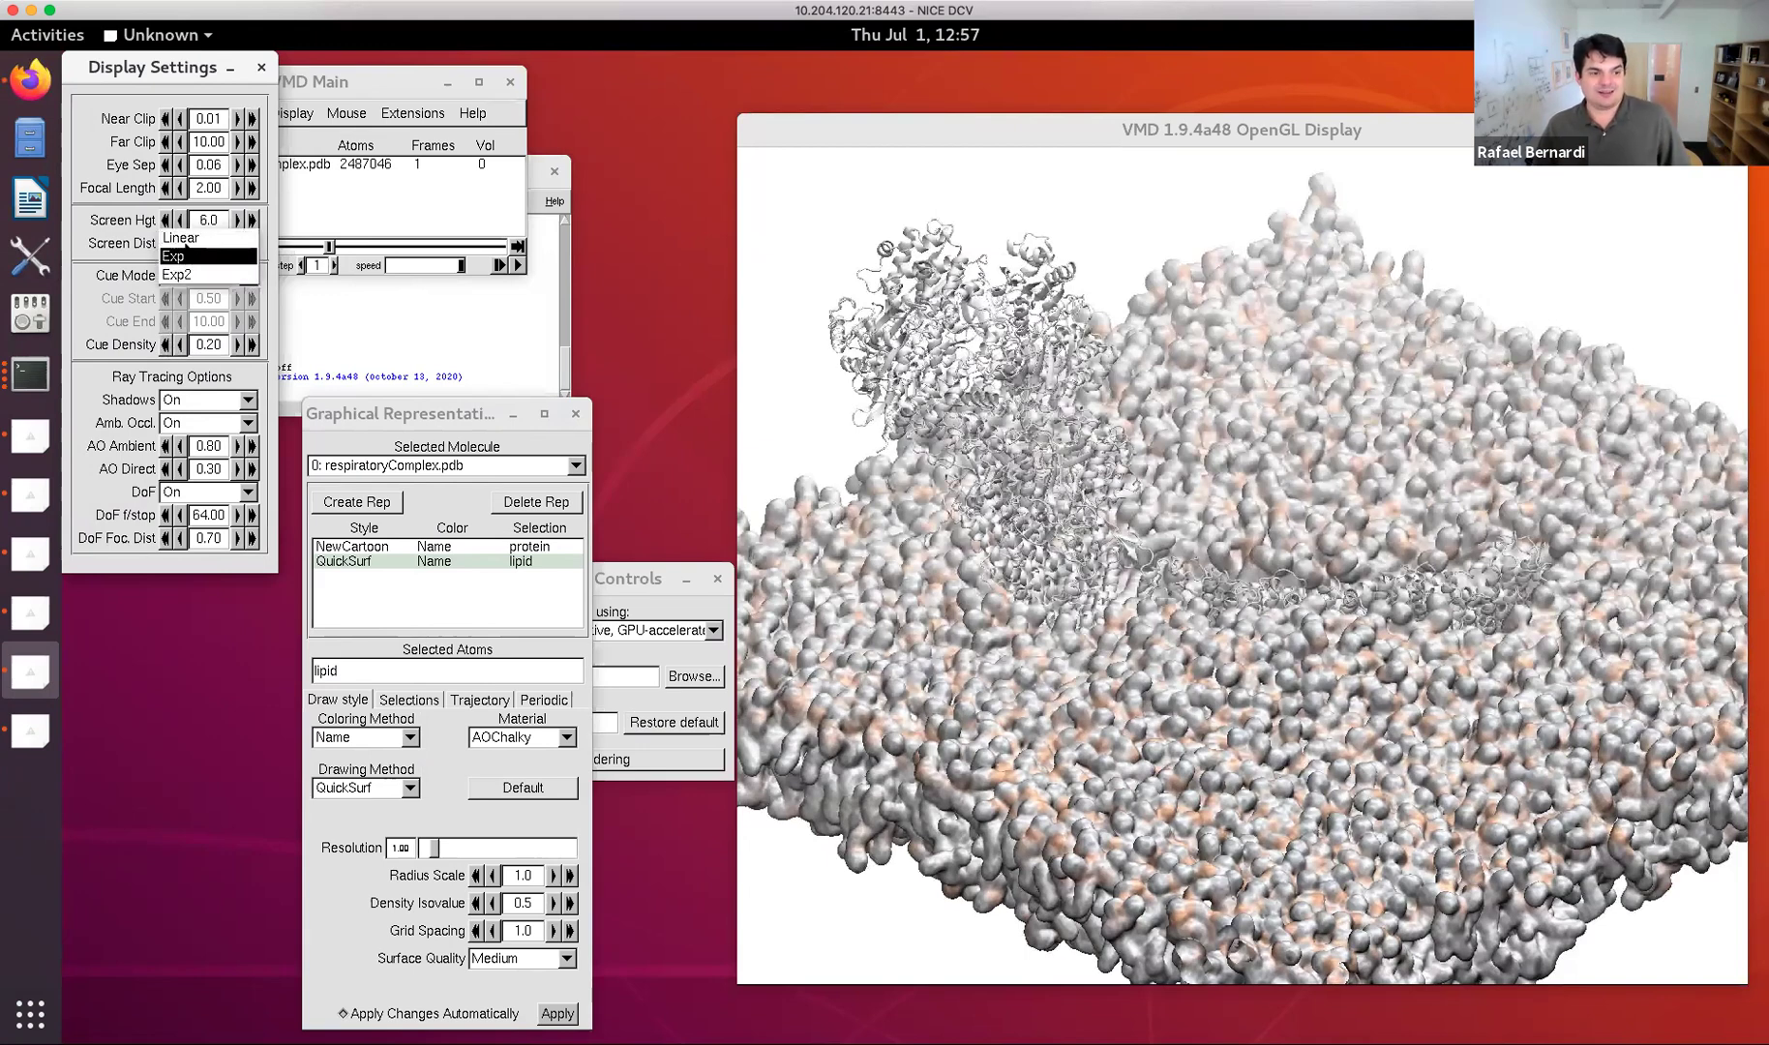
# Switch the depth cueing mode to Linear, with a cue start of 2.00 and a cue end of 3.00.
pyautogui.click(182, 238)
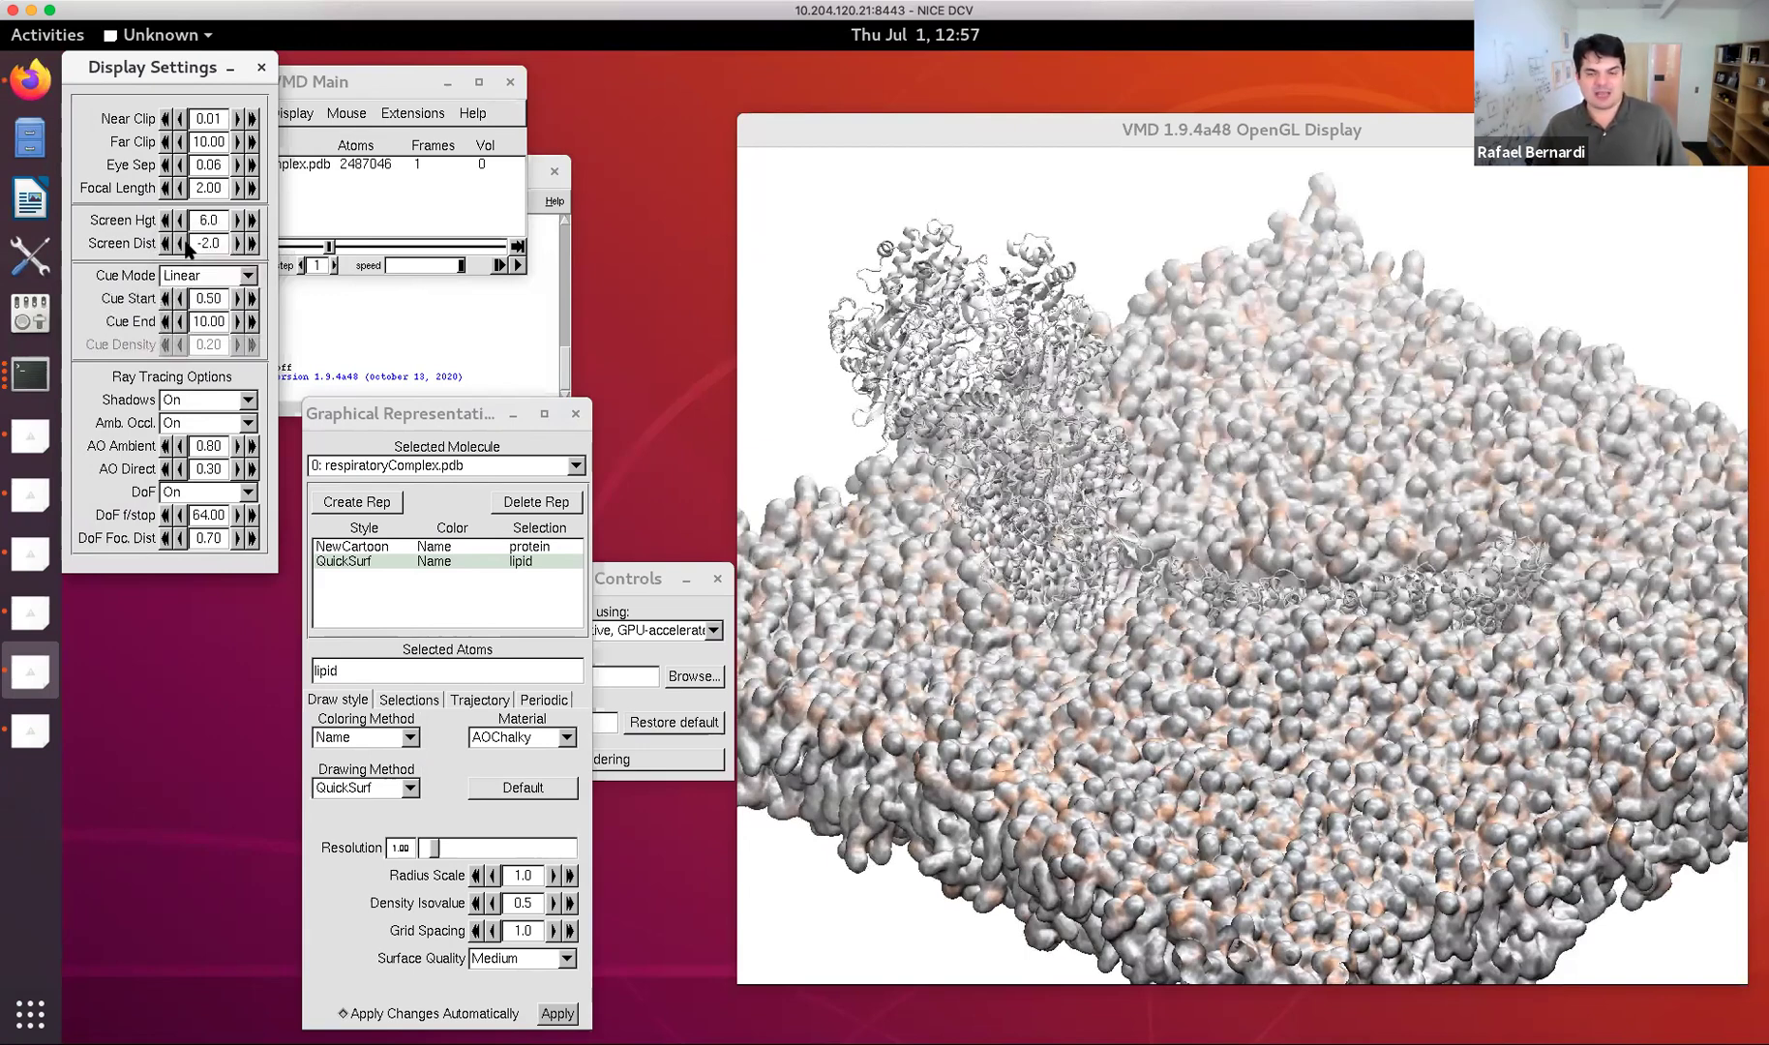
pyautogui.click(252, 299)
pyautogui.click(165, 322)
pyautogui.click(165, 321)
pyautogui.click(165, 321)
pyautogui.click(165, 321)
pyautogui.click(166, 322)
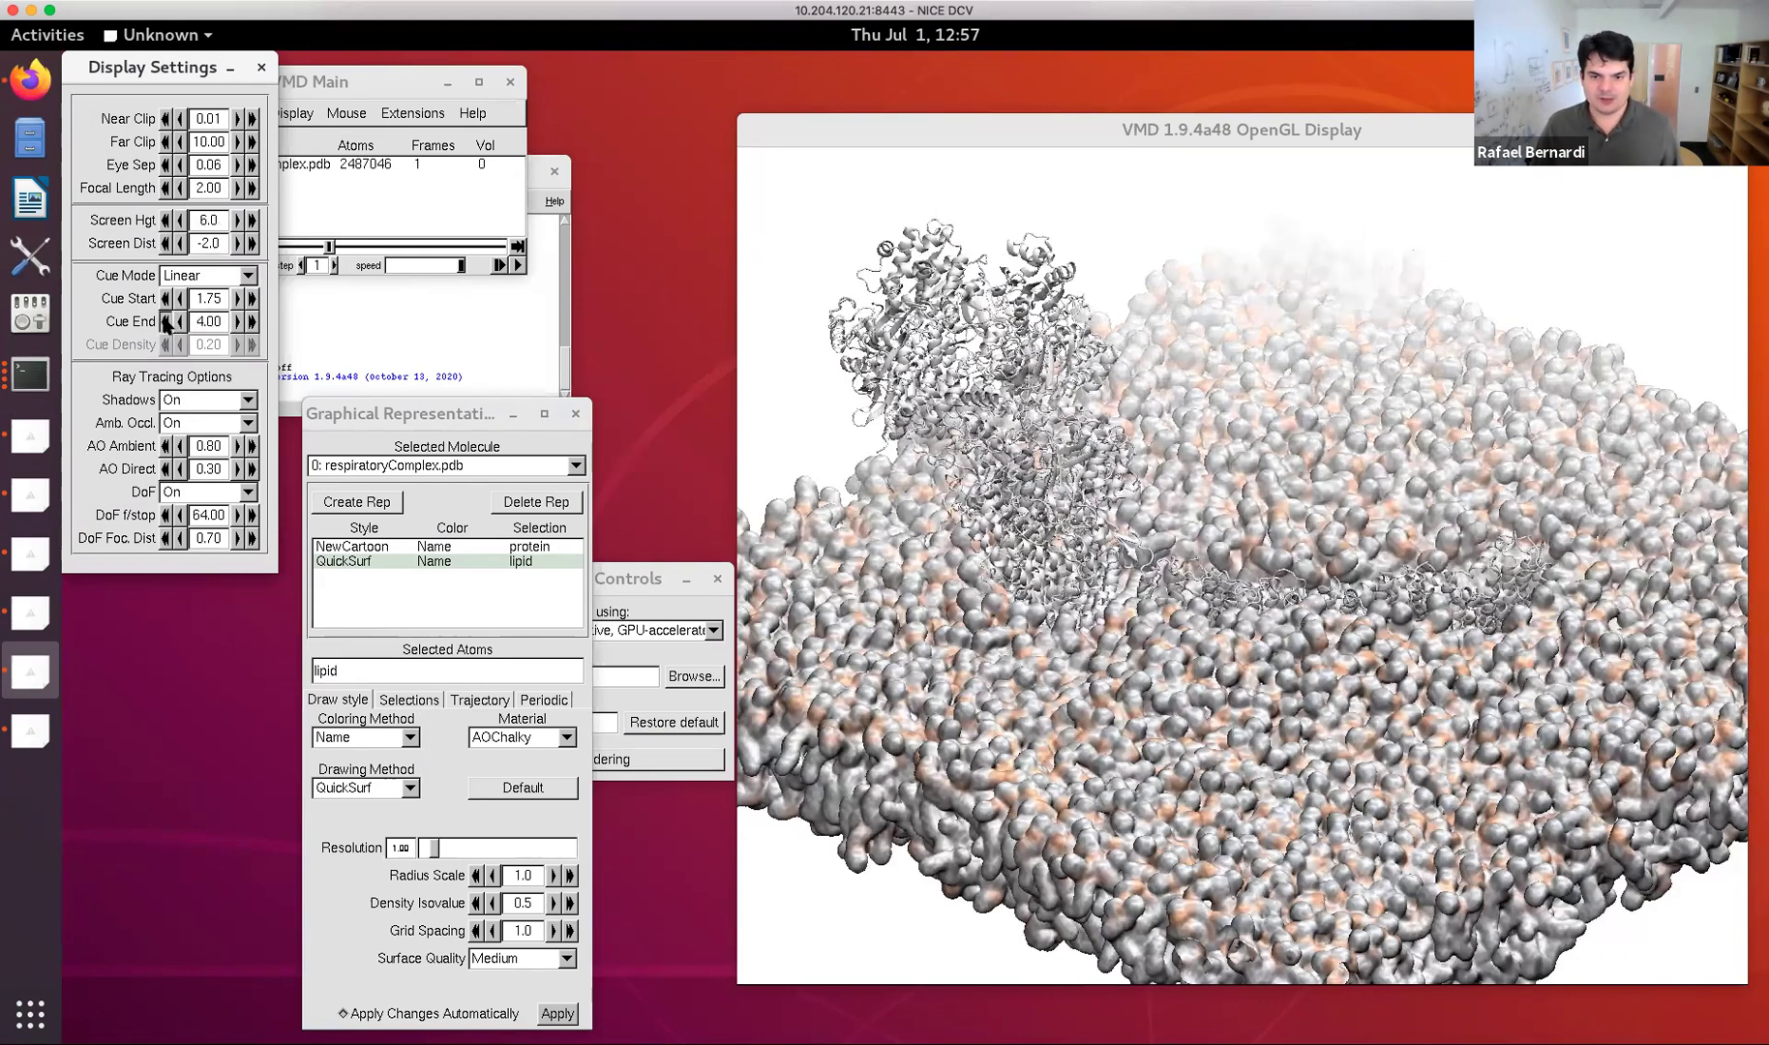
pyautogui.click(166, 321)
pyautogui.click(165, 321)
pyautogui.click(165, 322)
pyautogui.click(165, 321)
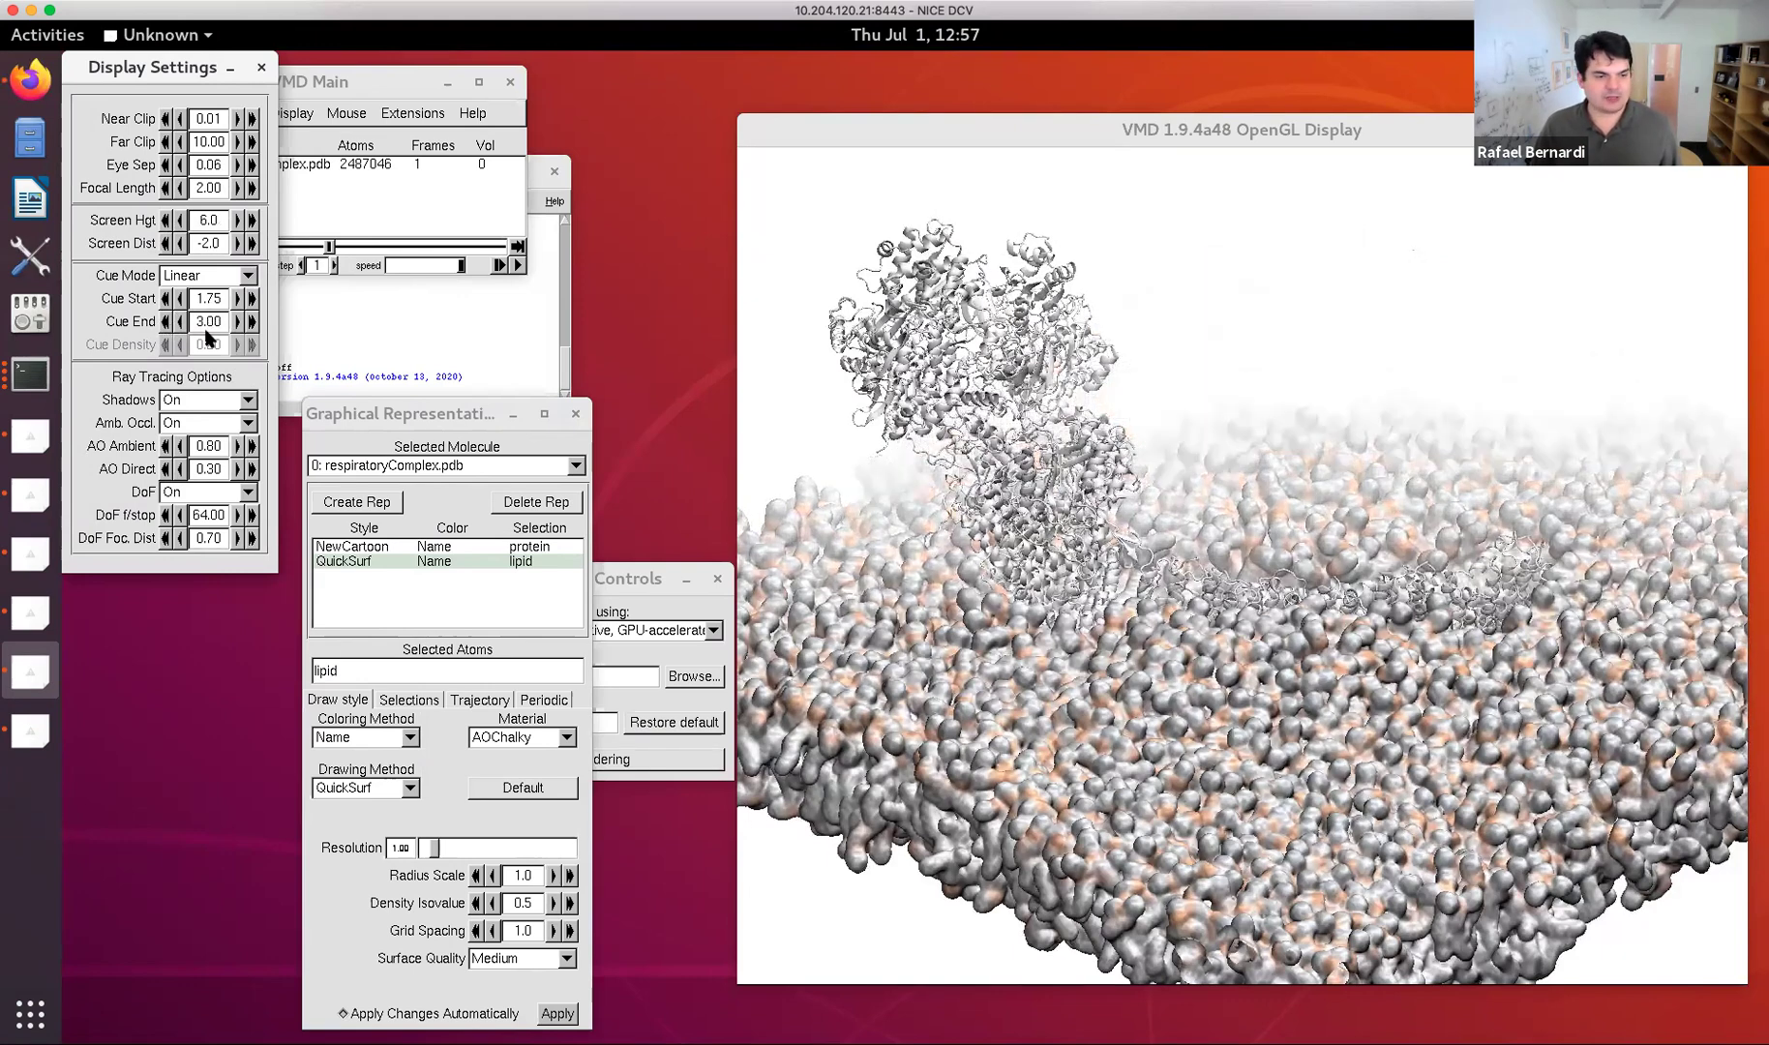
pyautogui.click(252, 298)
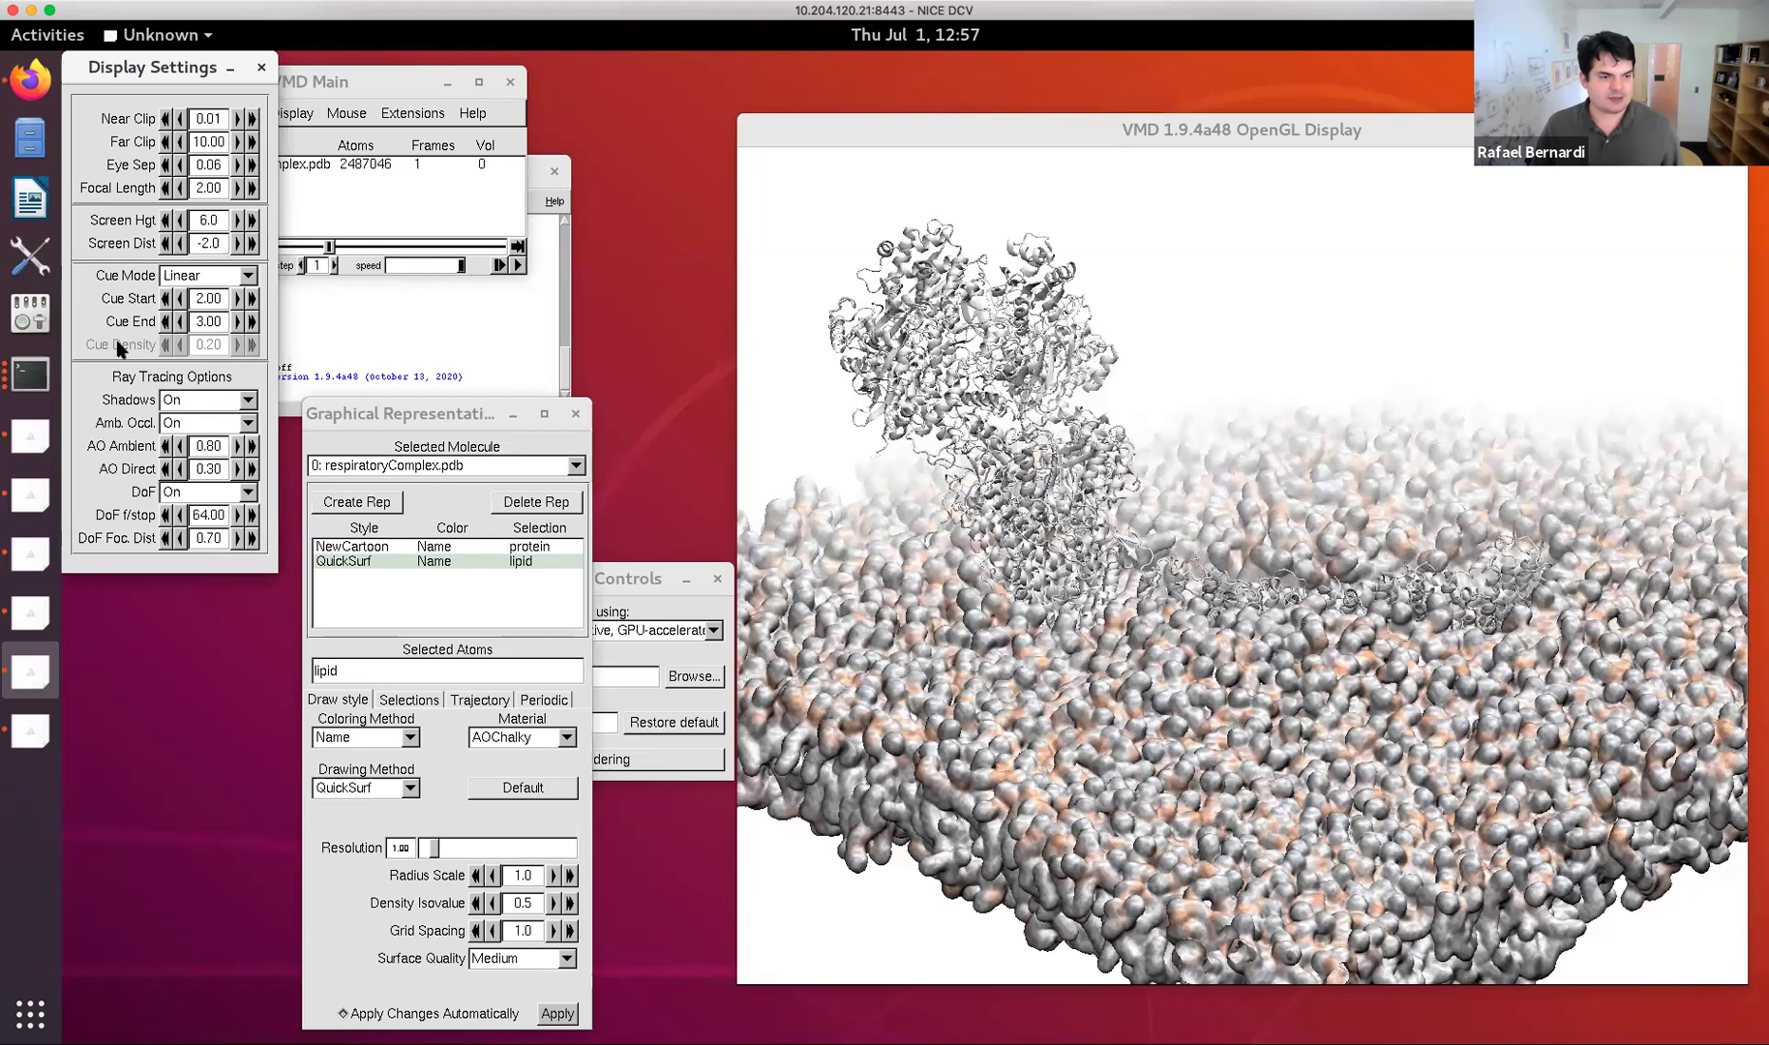
# Tilt the scene slightly, ray-trace it with TachyonL-OptiX in a maximized window, then end the render and close the test-2.ppm image.
pyautogui.moveTo(1164, 551)
pyautogui.mouseDown()
pyautogui.moveTo(1194, 529)
pyautogui.moveTo(1192, 566)
pyautogui.mouseUp()
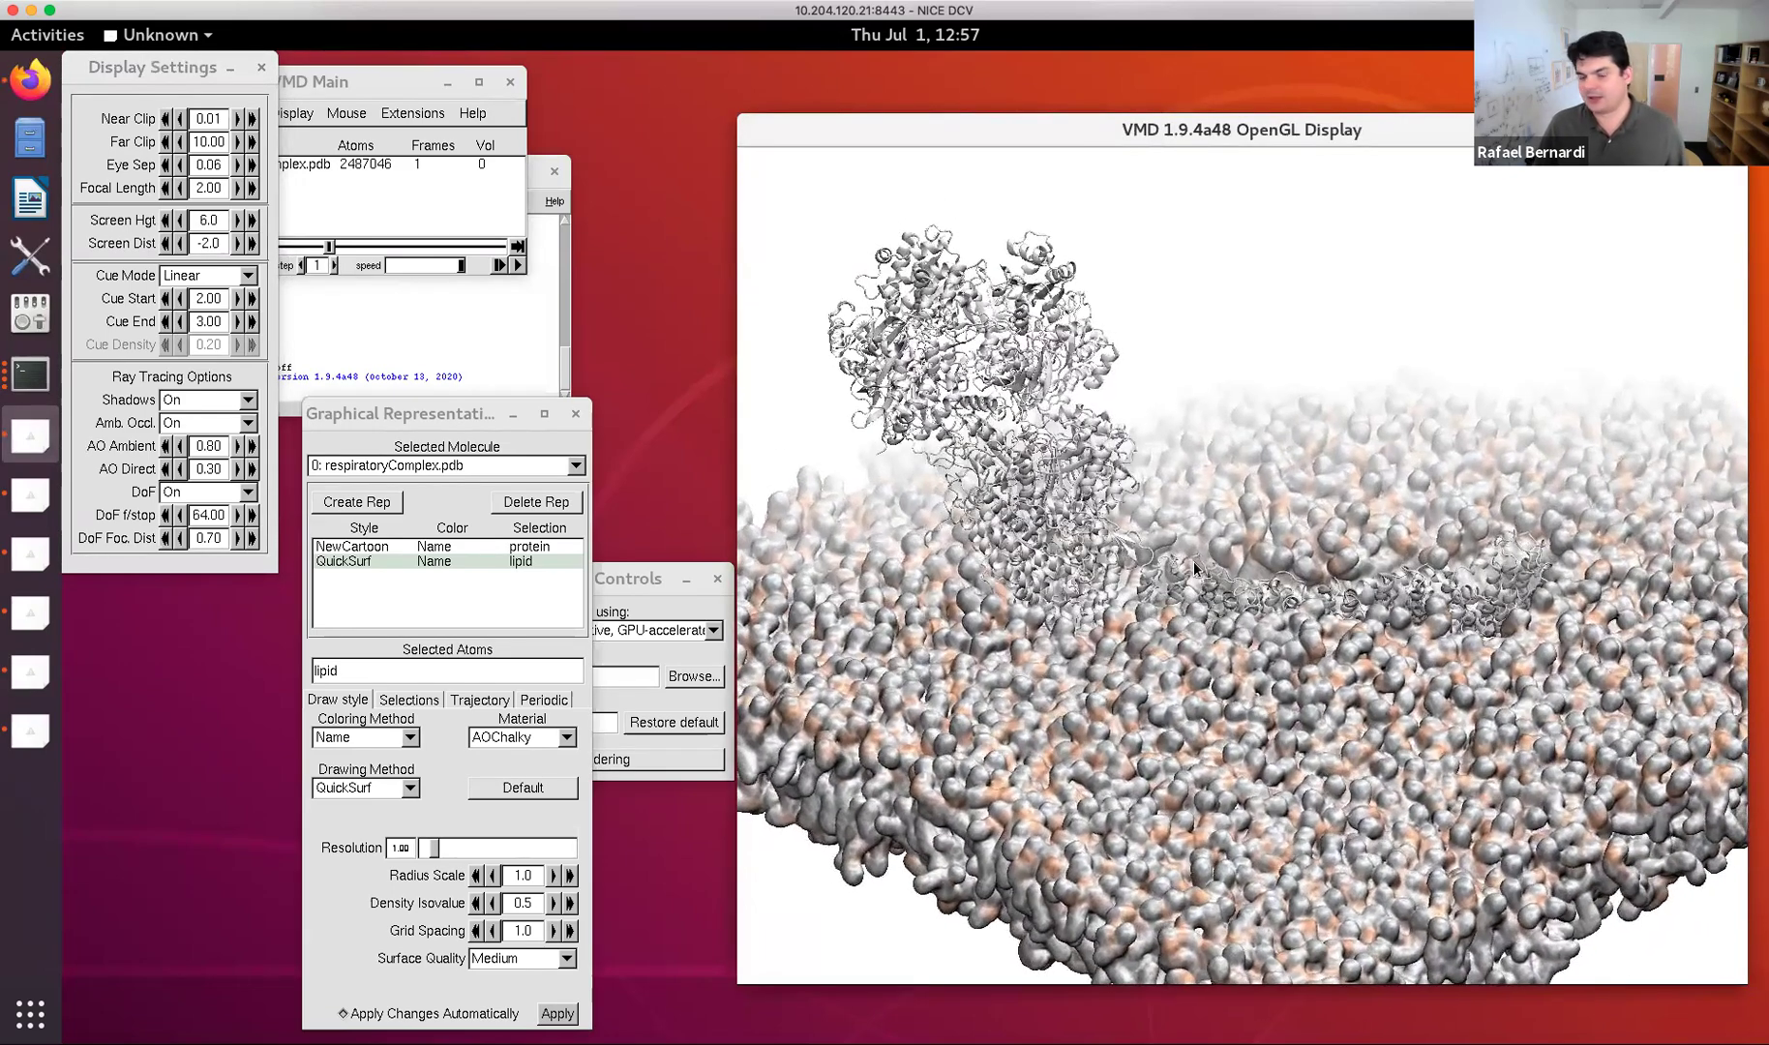
pyautogui.click(684, 760)
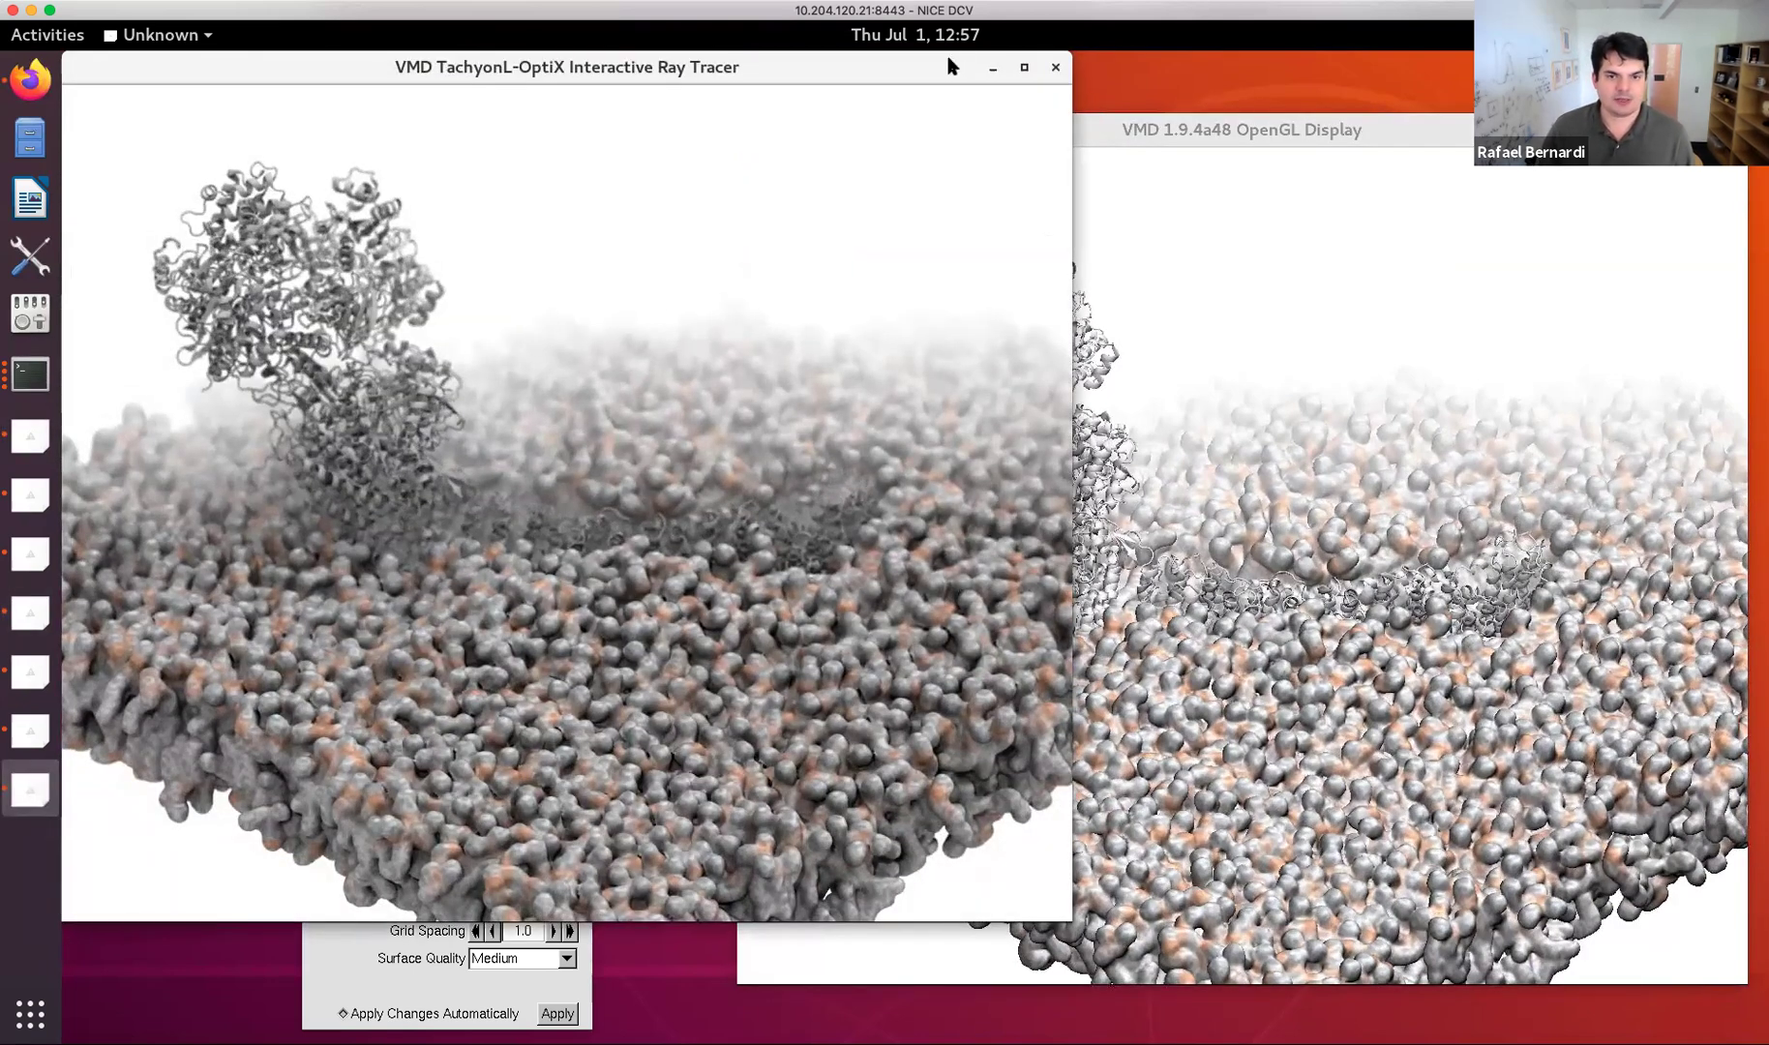
pyautogui.click(1023, 66)
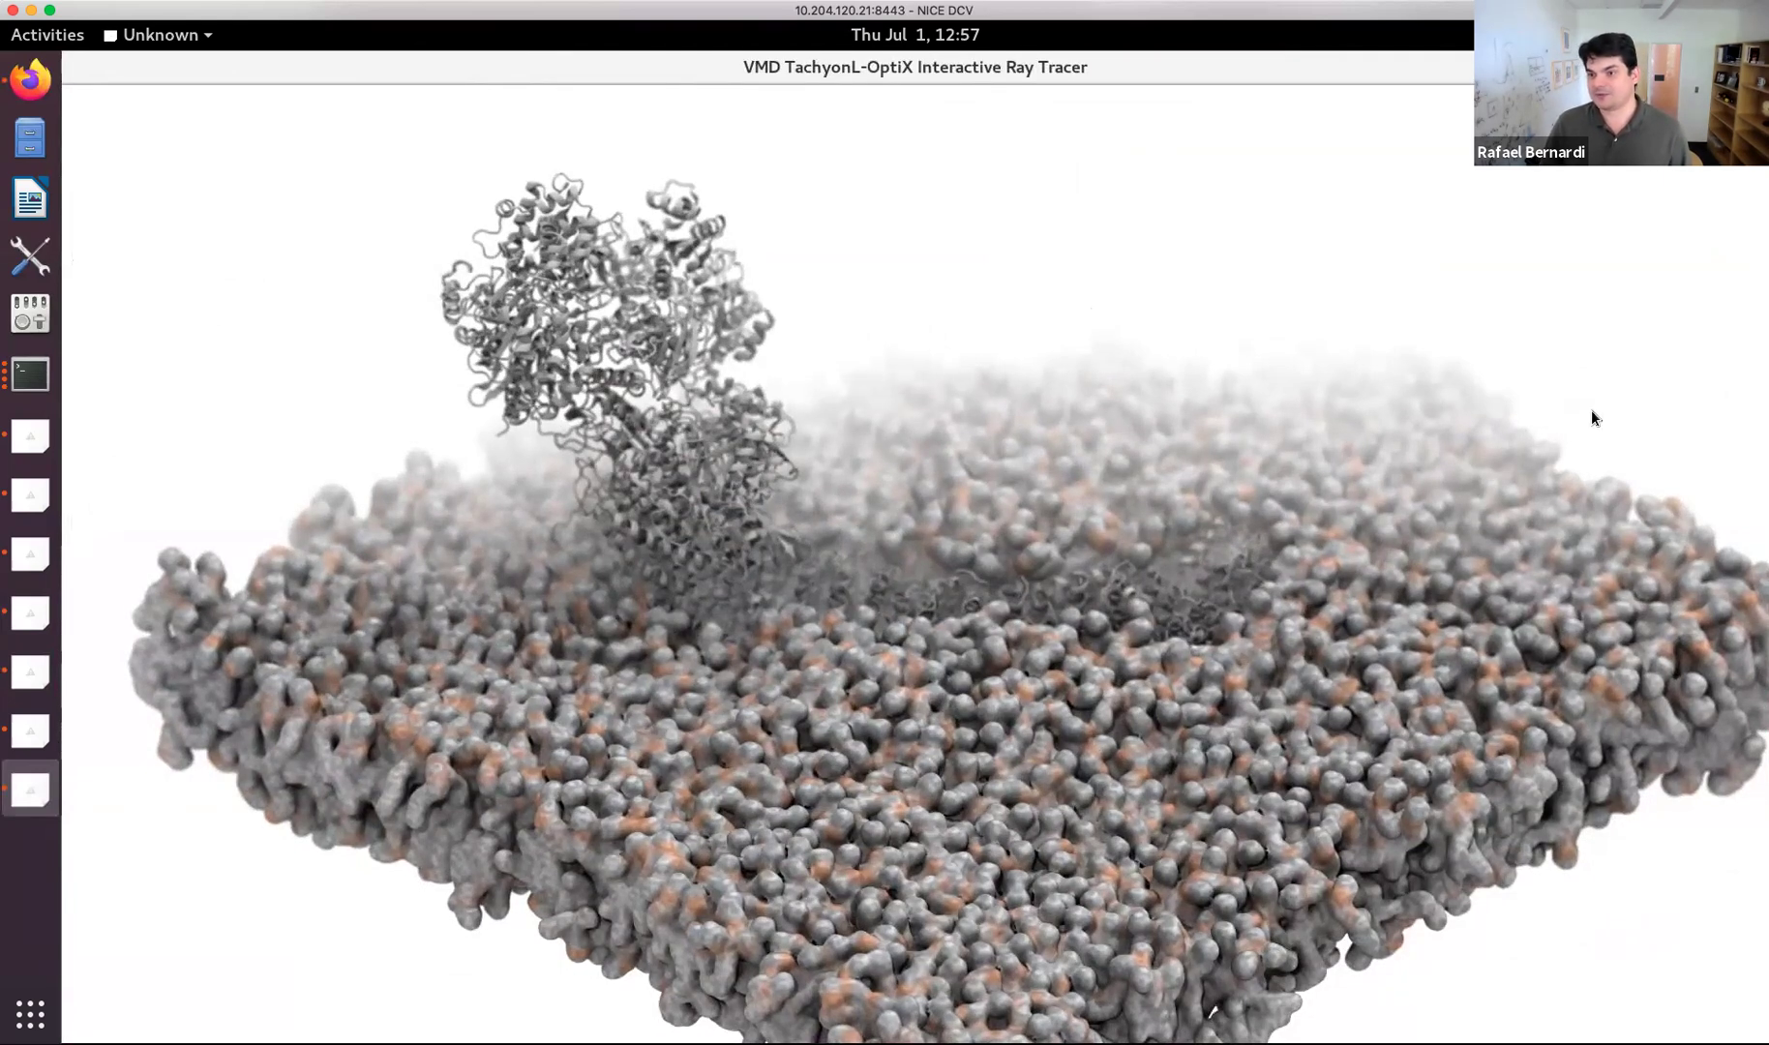
pyautogui.press('Escape')
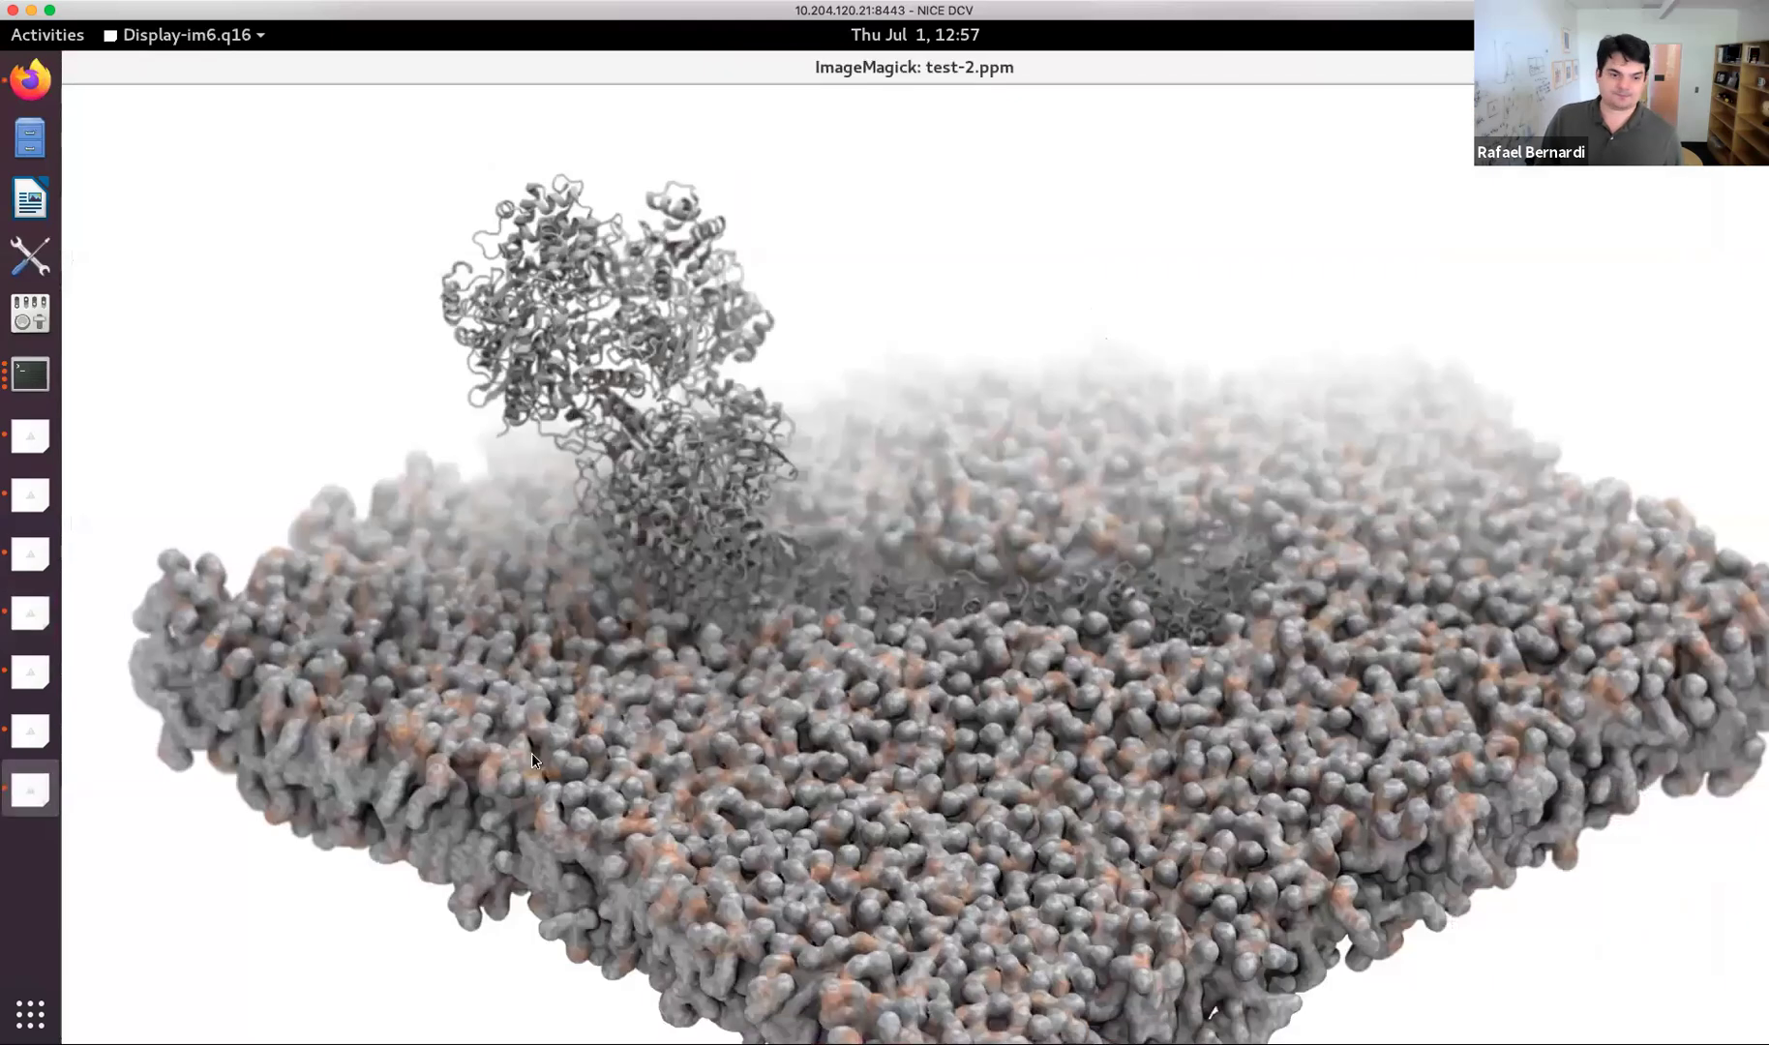
pyautogui.press('q')
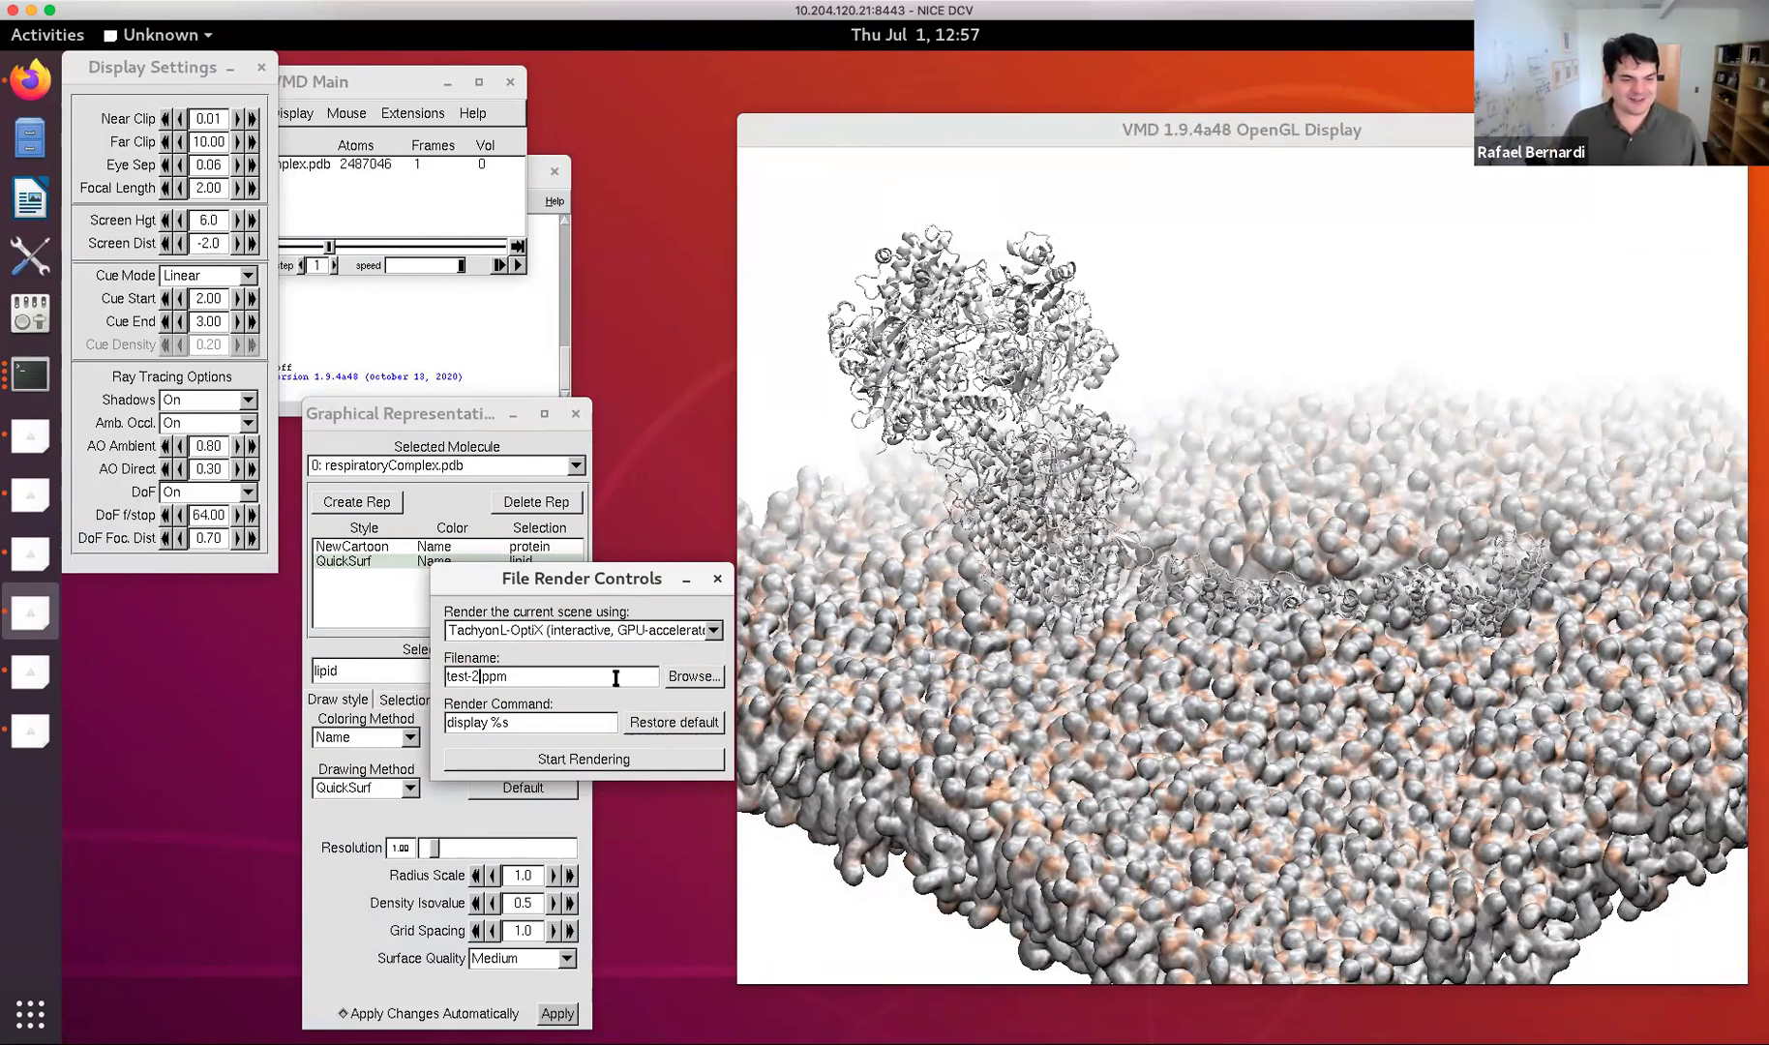
# Color the protein representation by SegName.
pyautogui.click(385, 418)
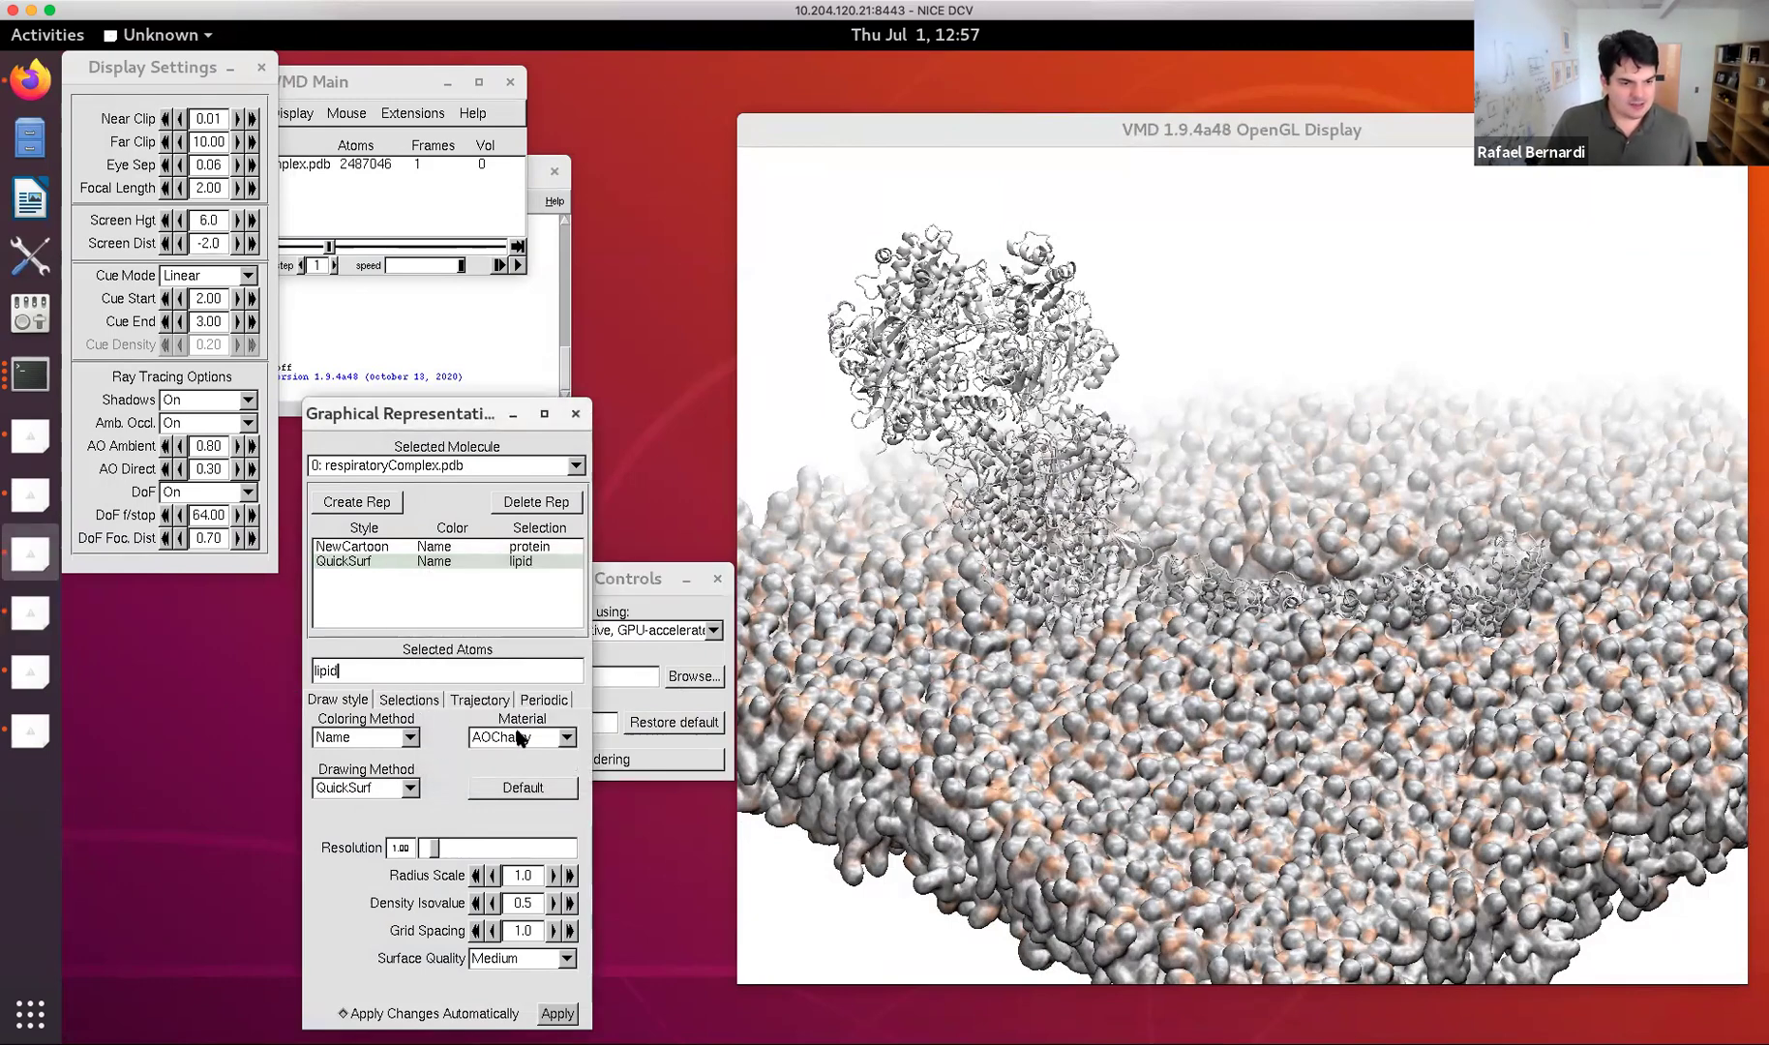
pyautogui.click(377, 547)
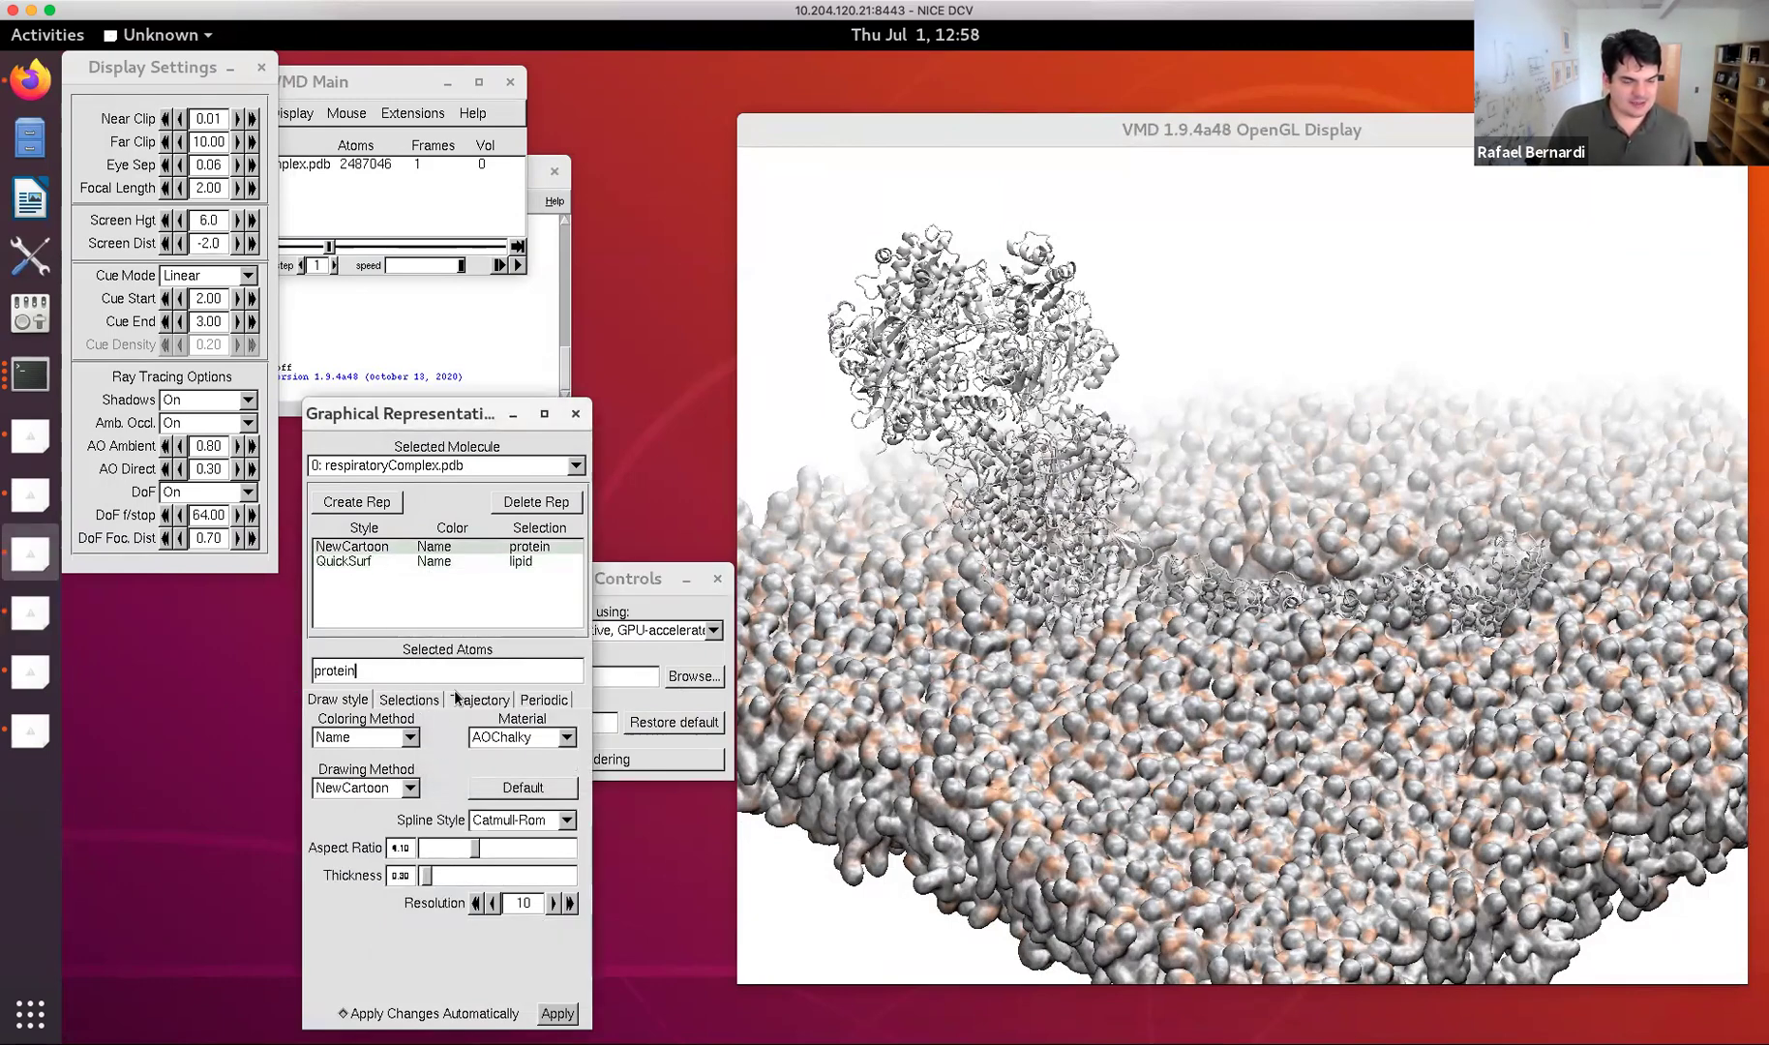
pyautogui.click(405, 741)
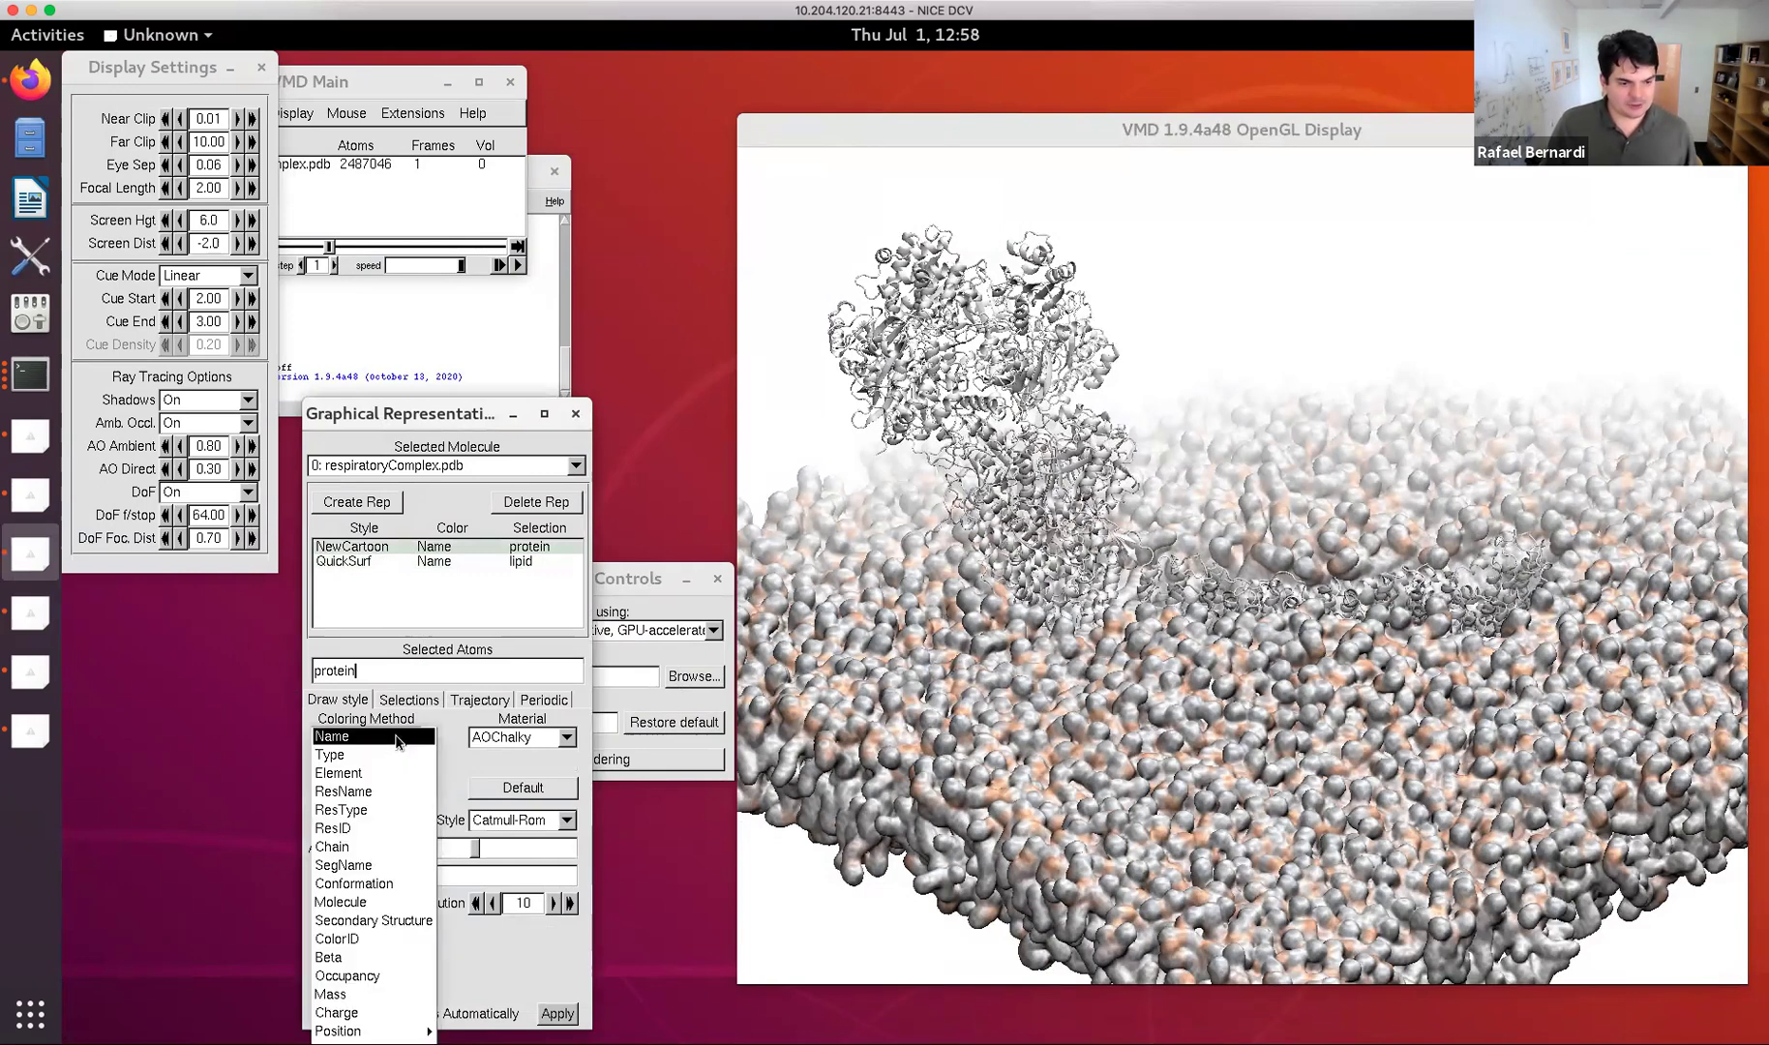
pyautogui.click(368, 867)
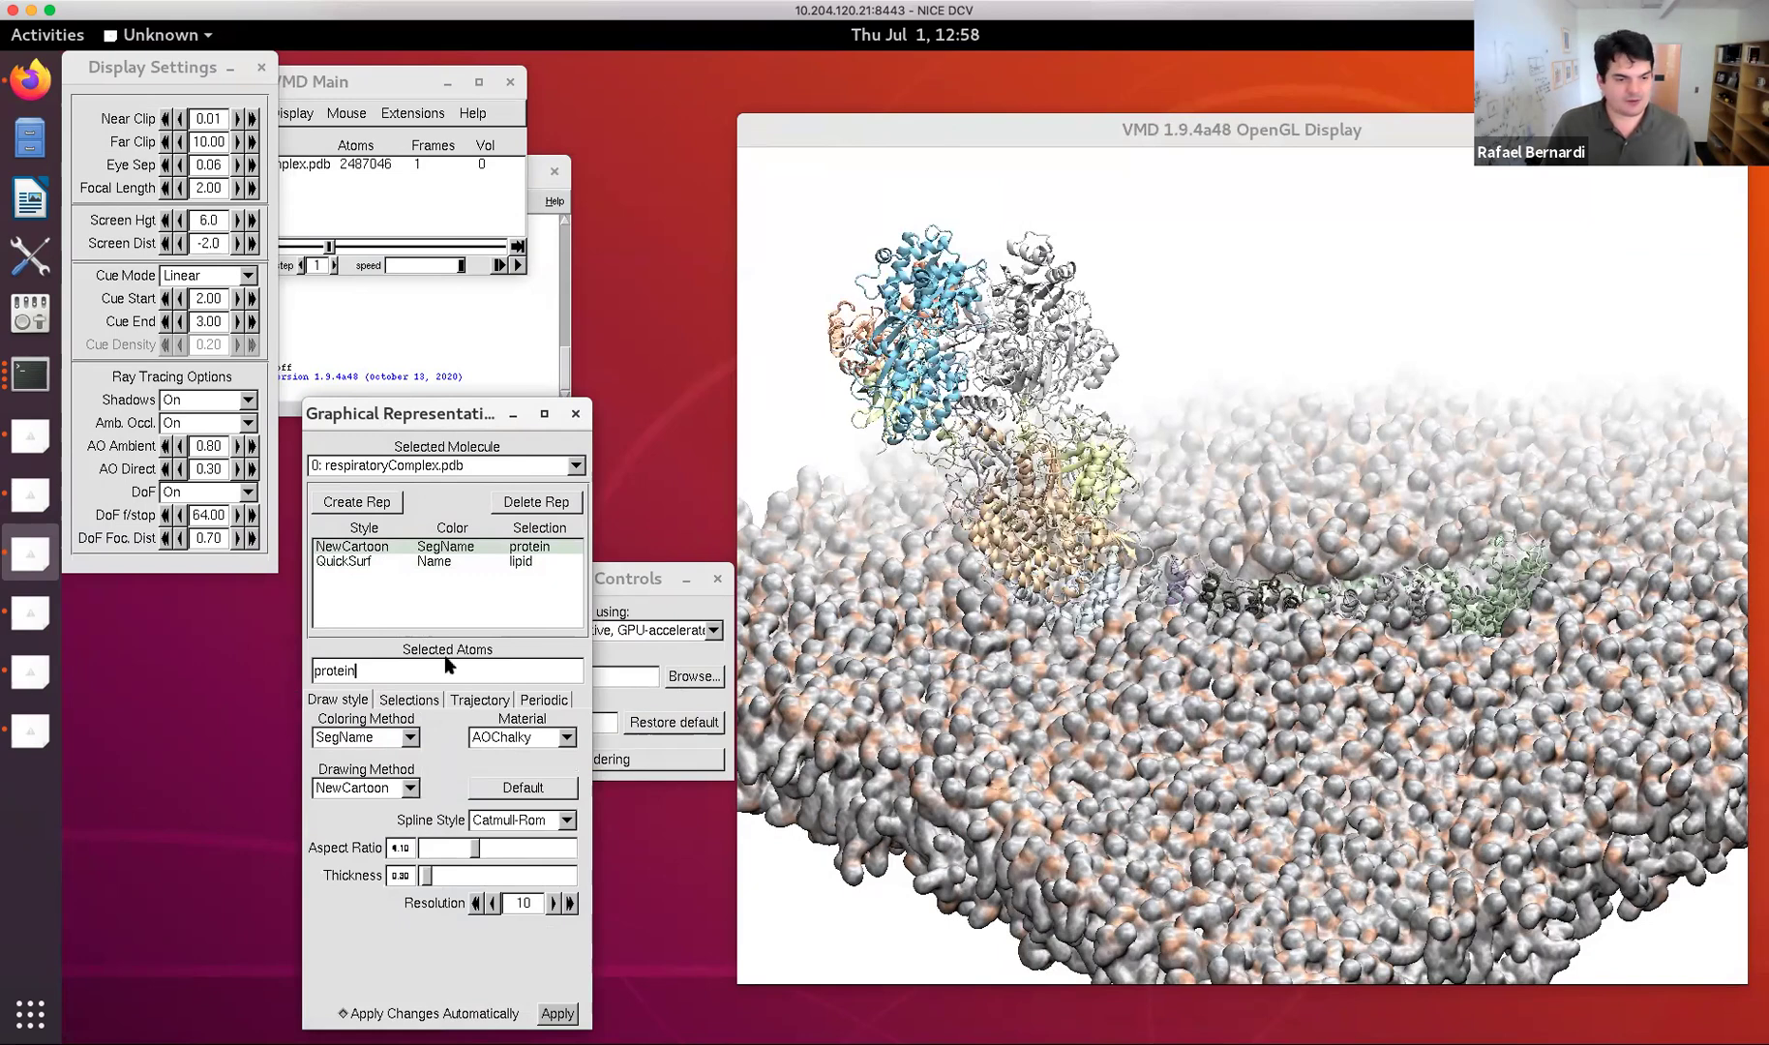
# Change the drawing method of the lipid representation to VDW.
pyautogui.click(387, 559)
pyautogui.click(384, 793)
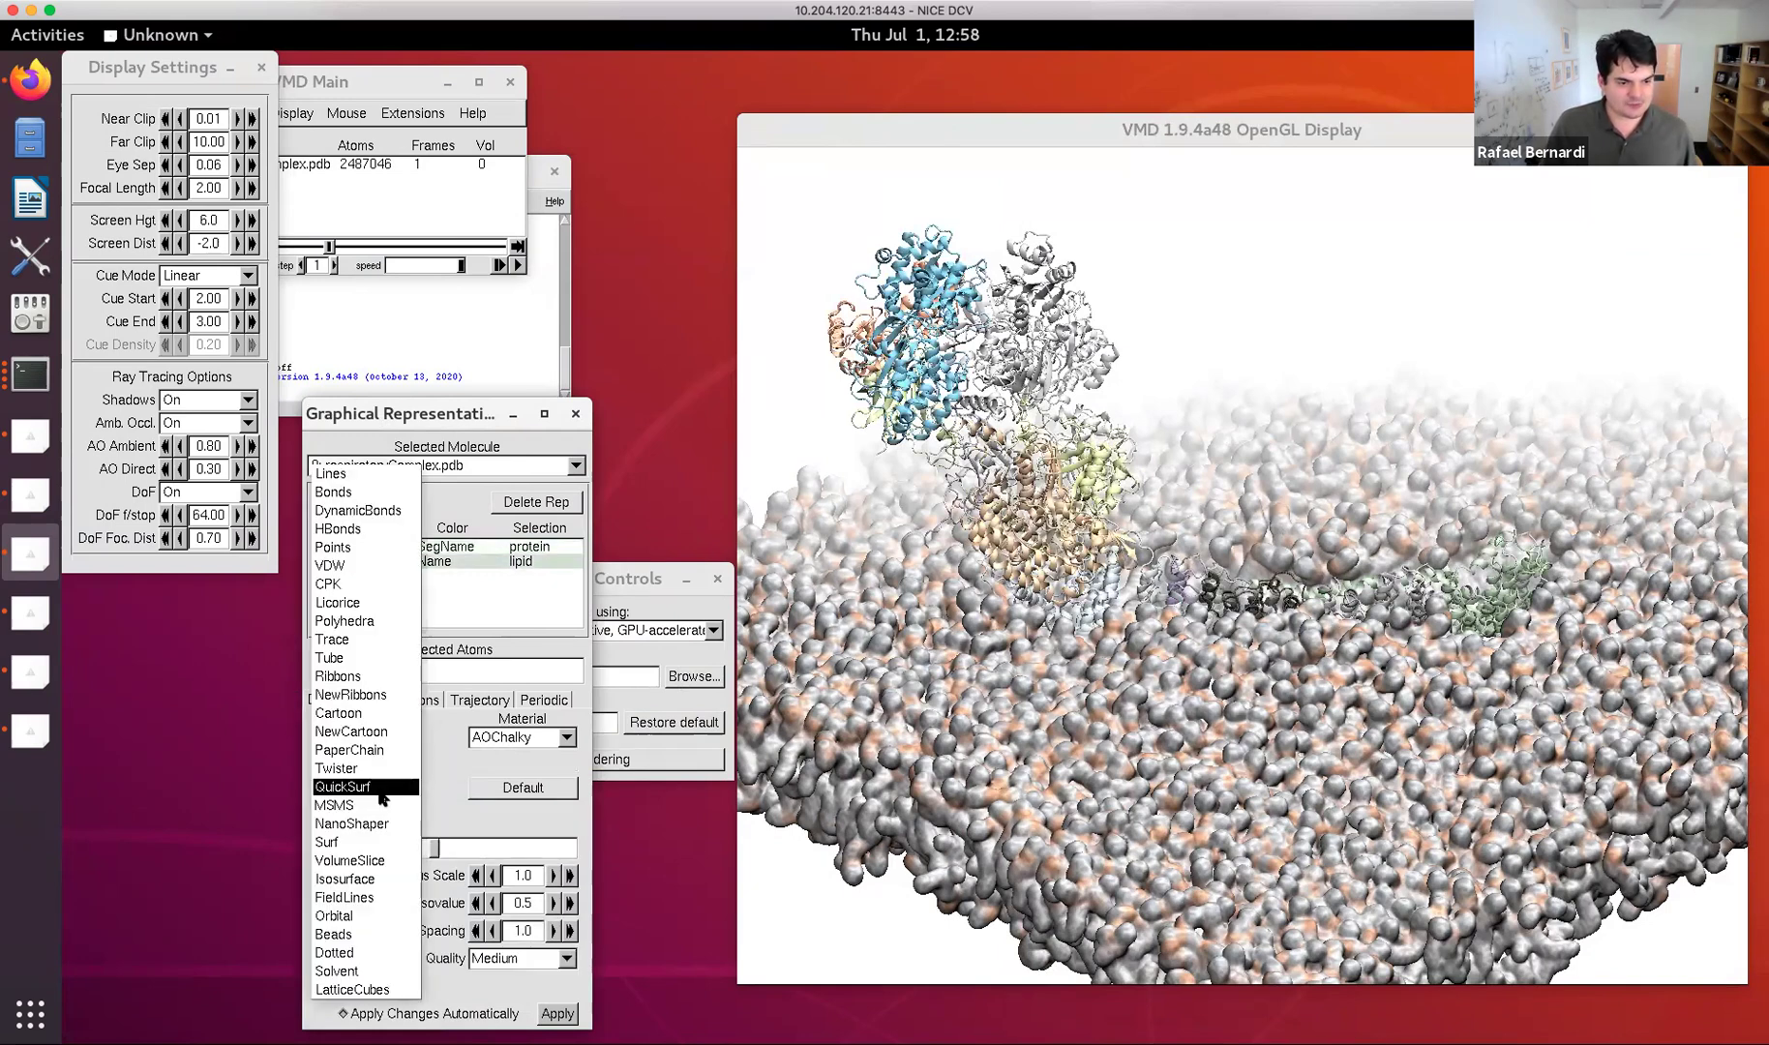
pyautogui.click(335, 569)
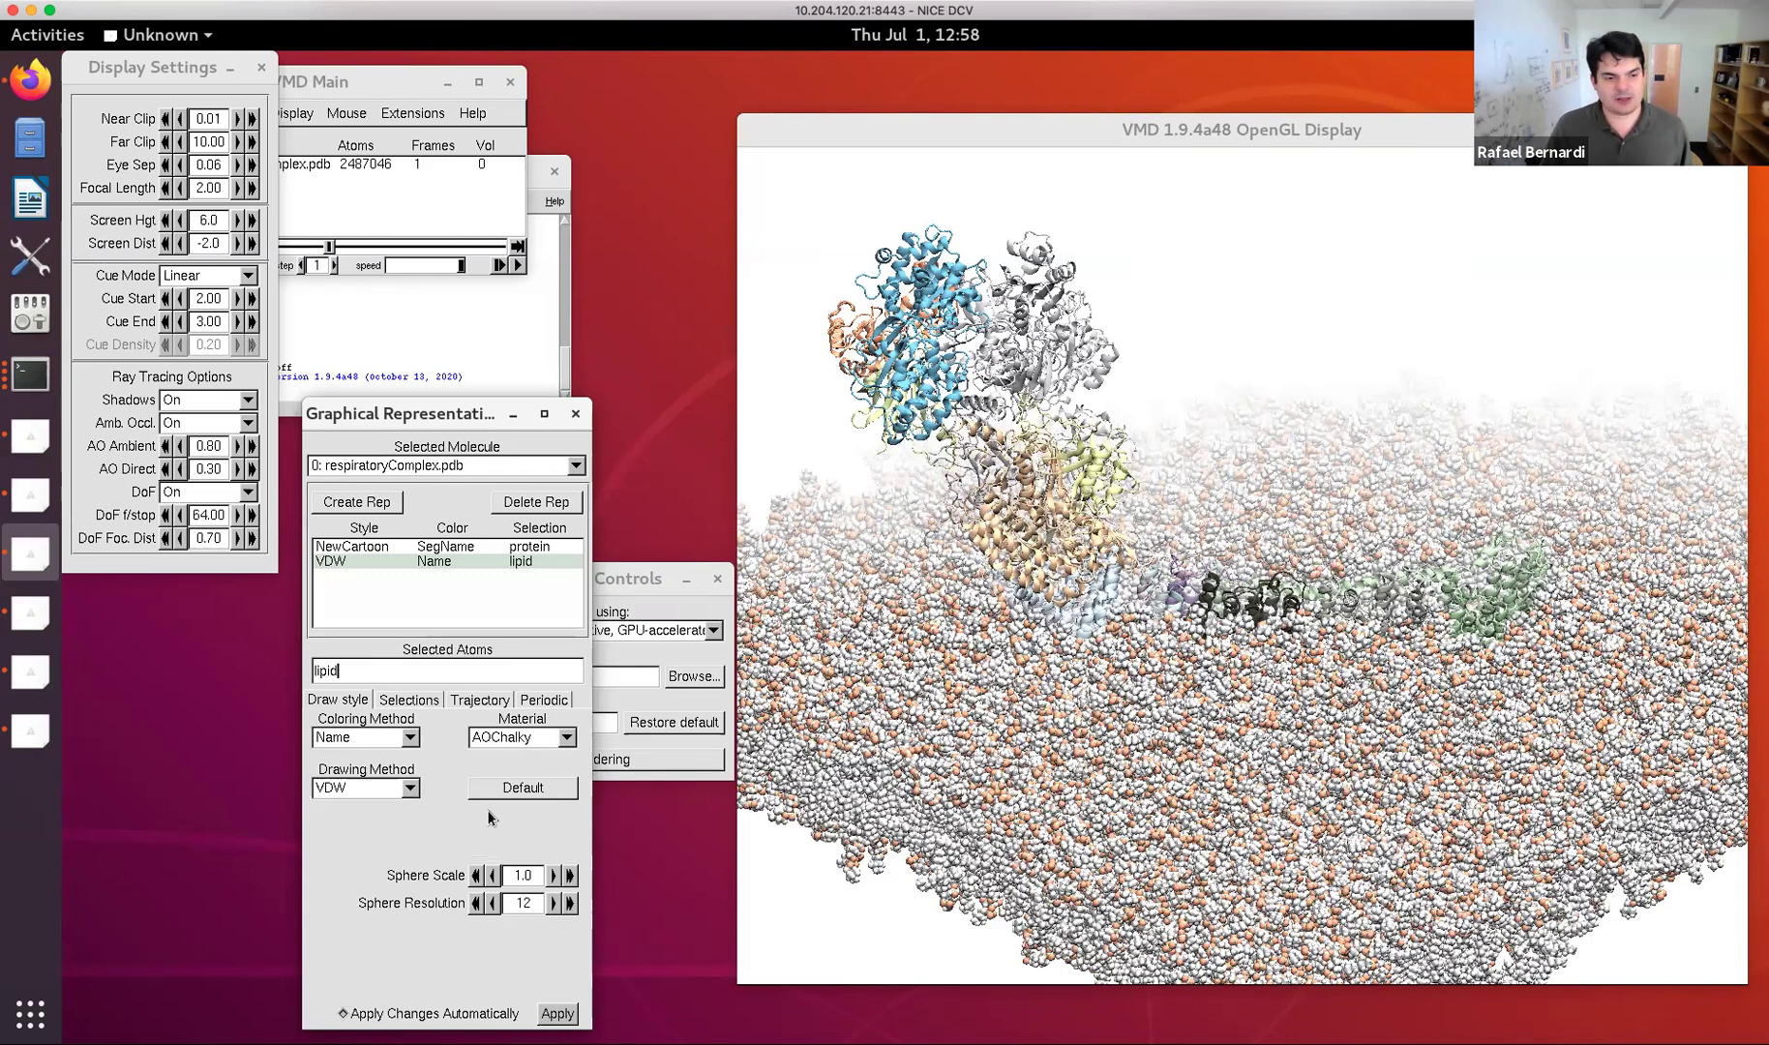
# Try NewCartoon resolutions of 20 and 10 for the protein representation, and settle on 15.
pyautogui.click(482, 545)
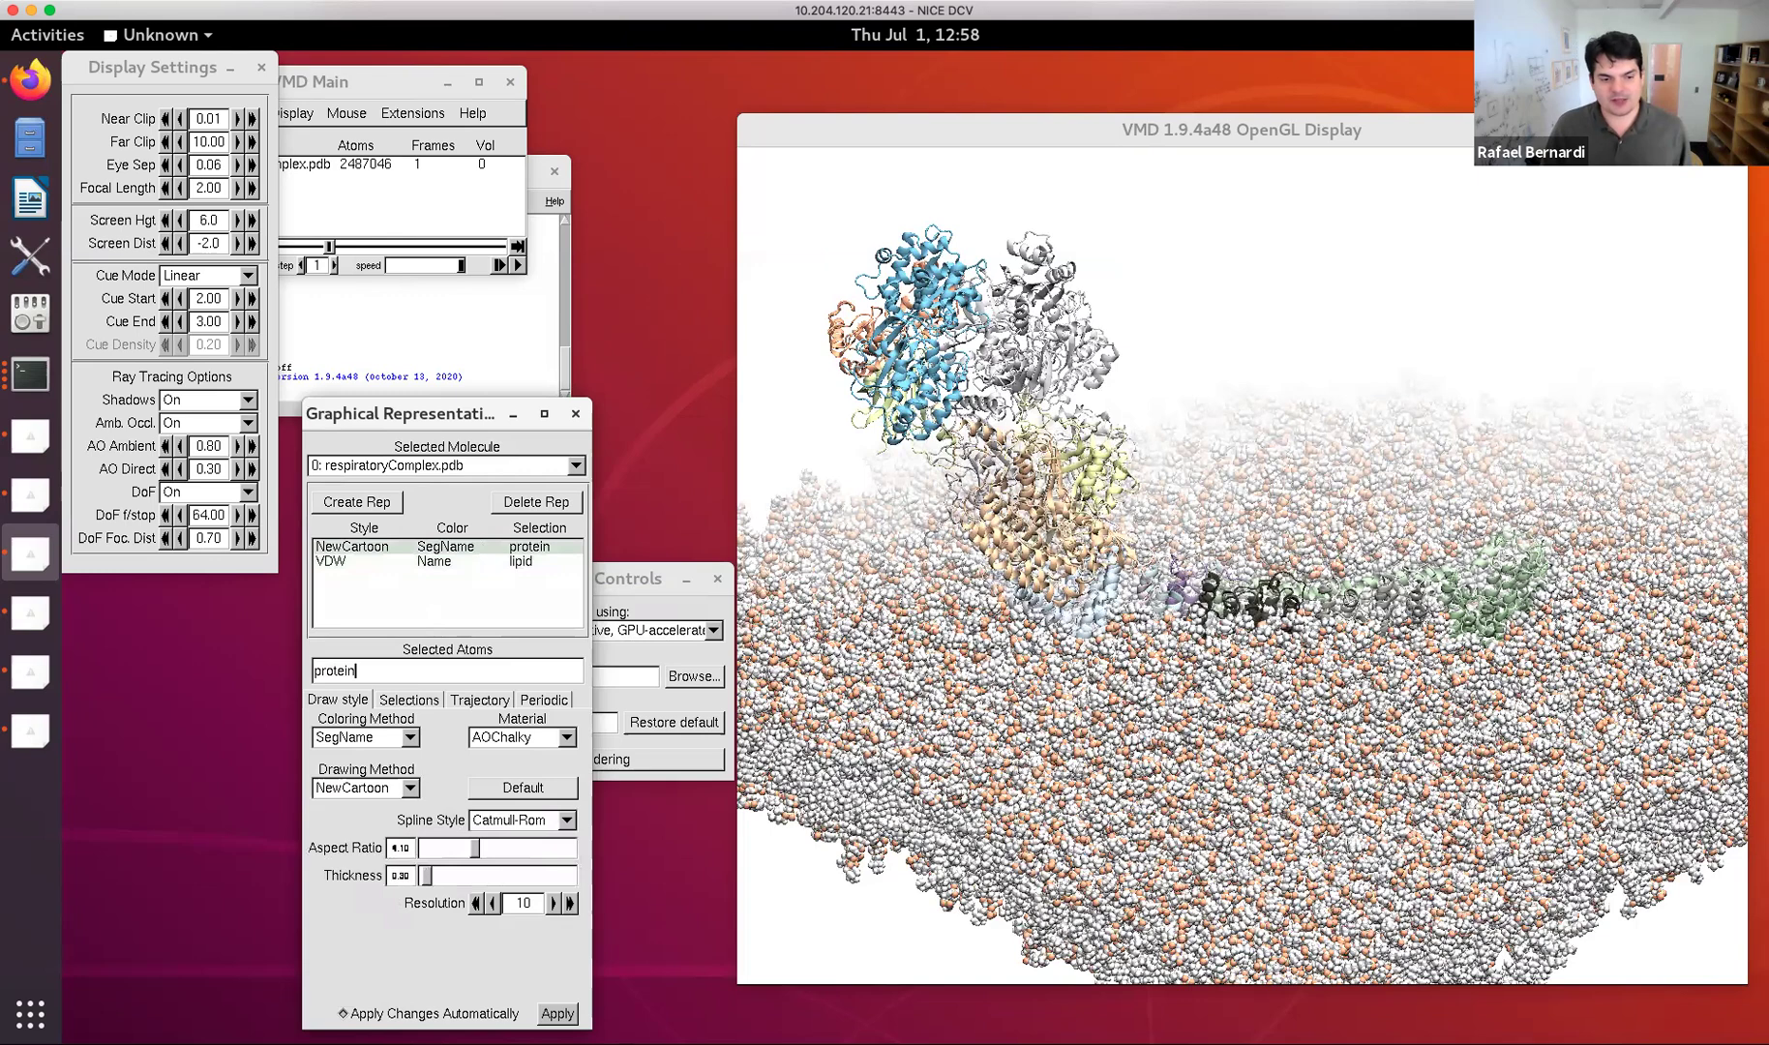
pyautogui.click(568, 903)
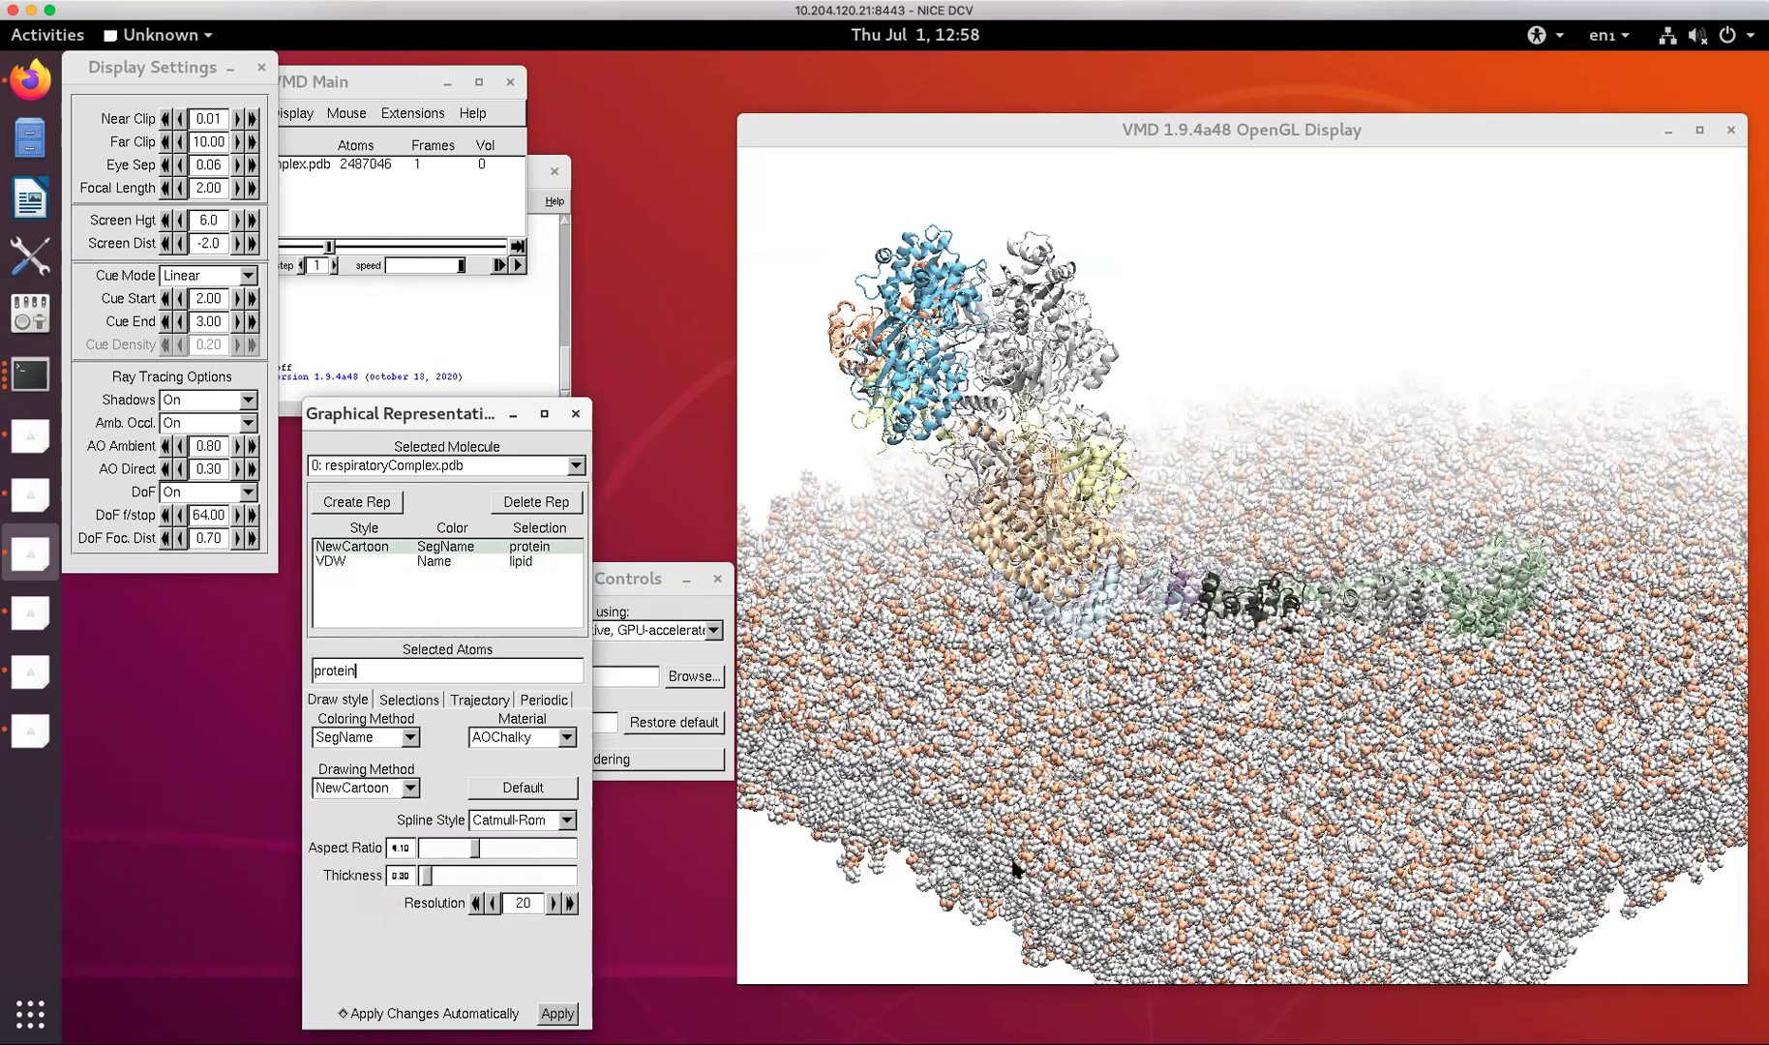
pyautogui.click(1159, 772)
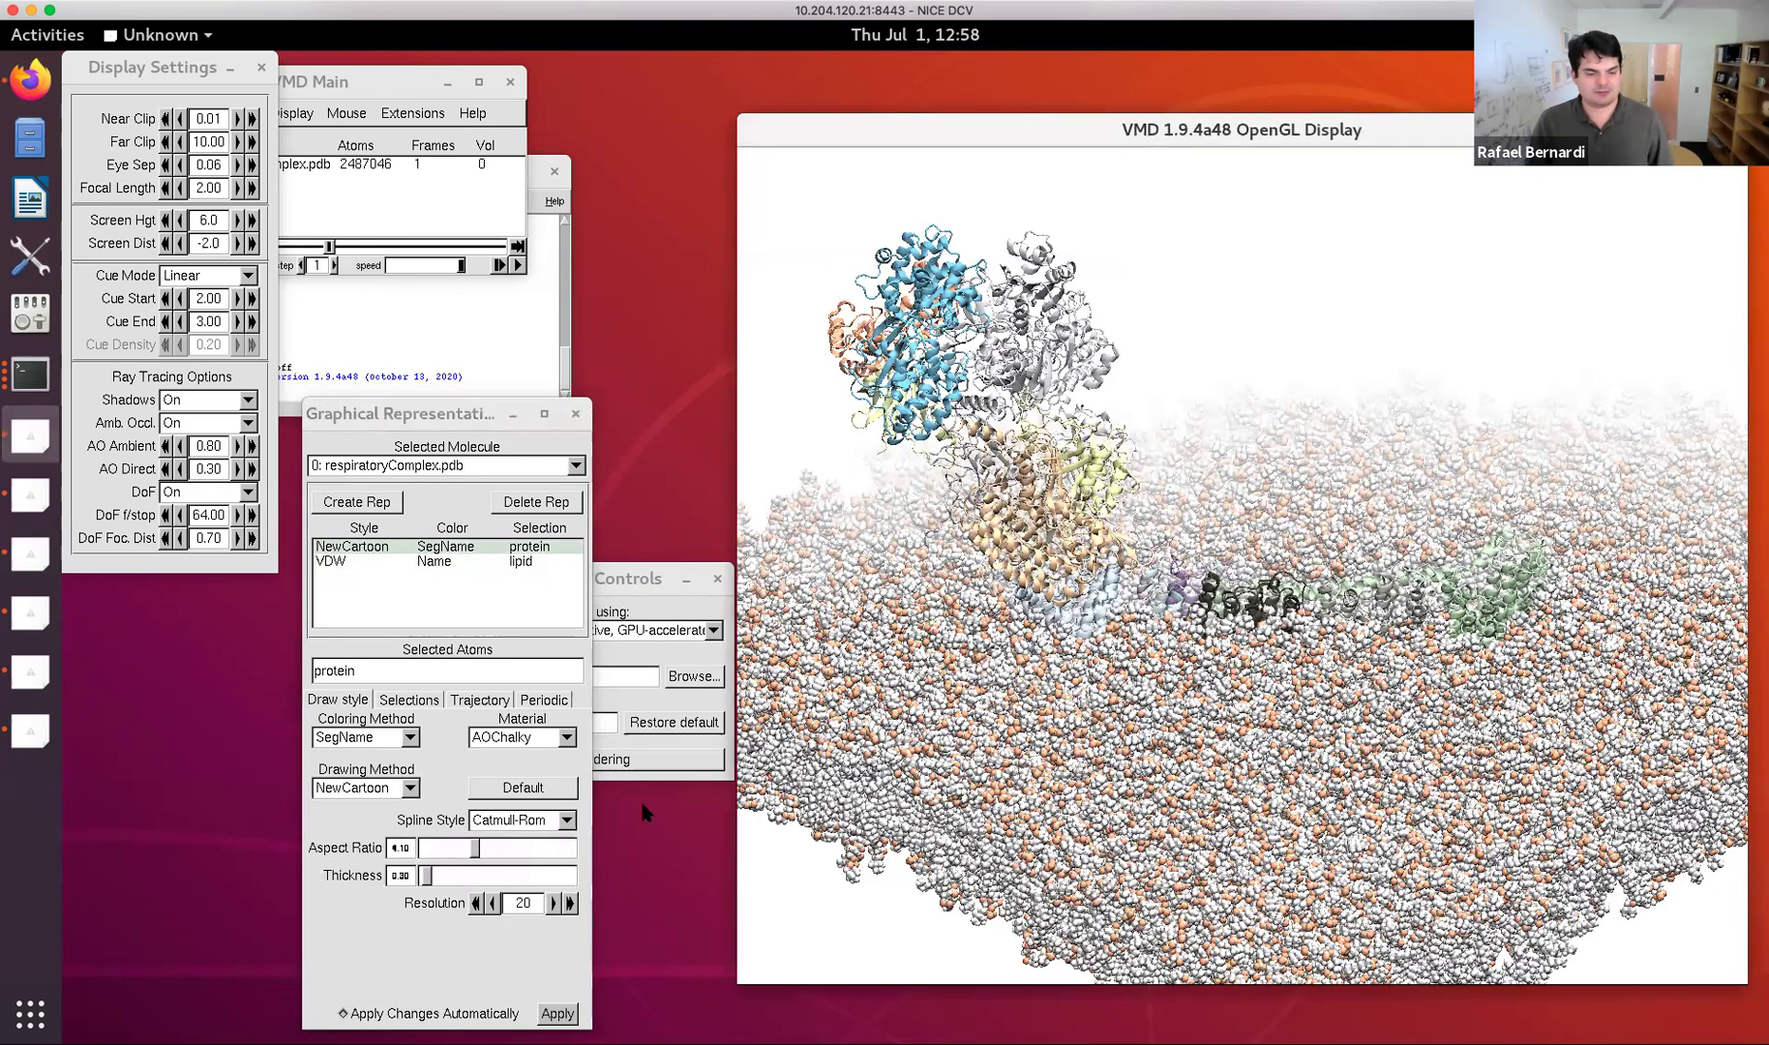
pyautogui.click(477, 903)
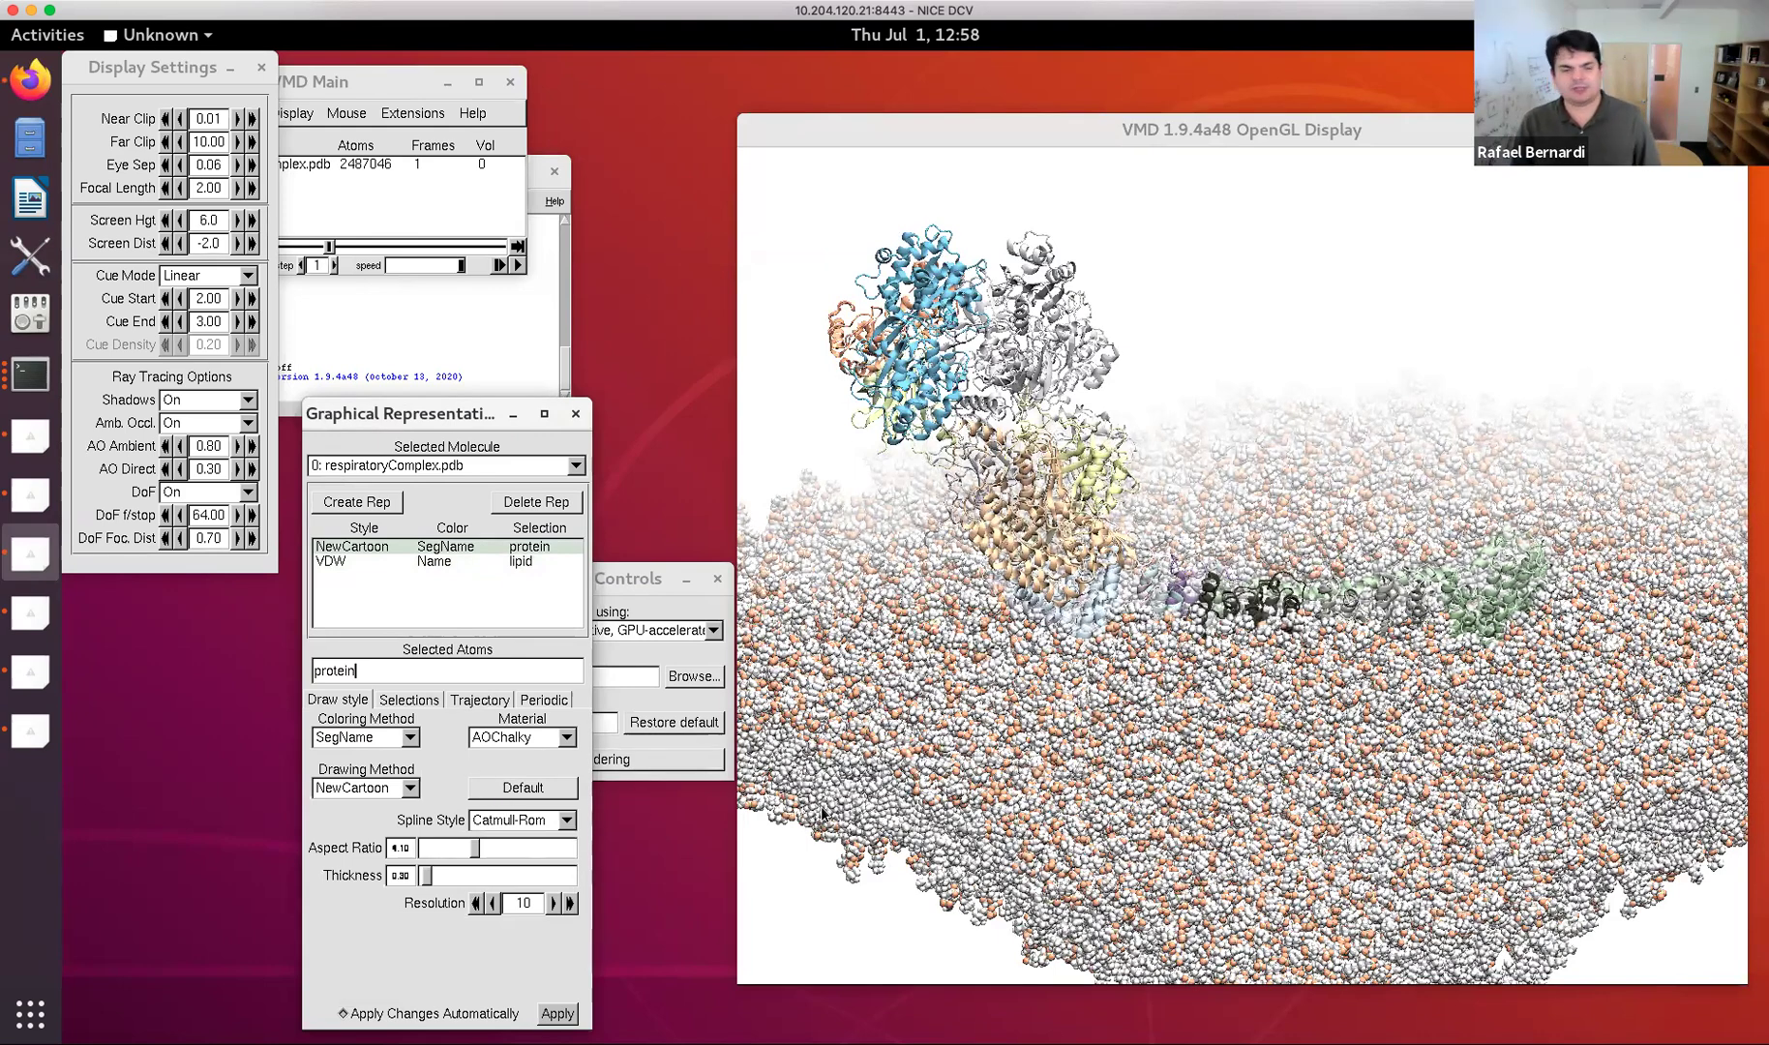
pyautogui.click(570, 903)
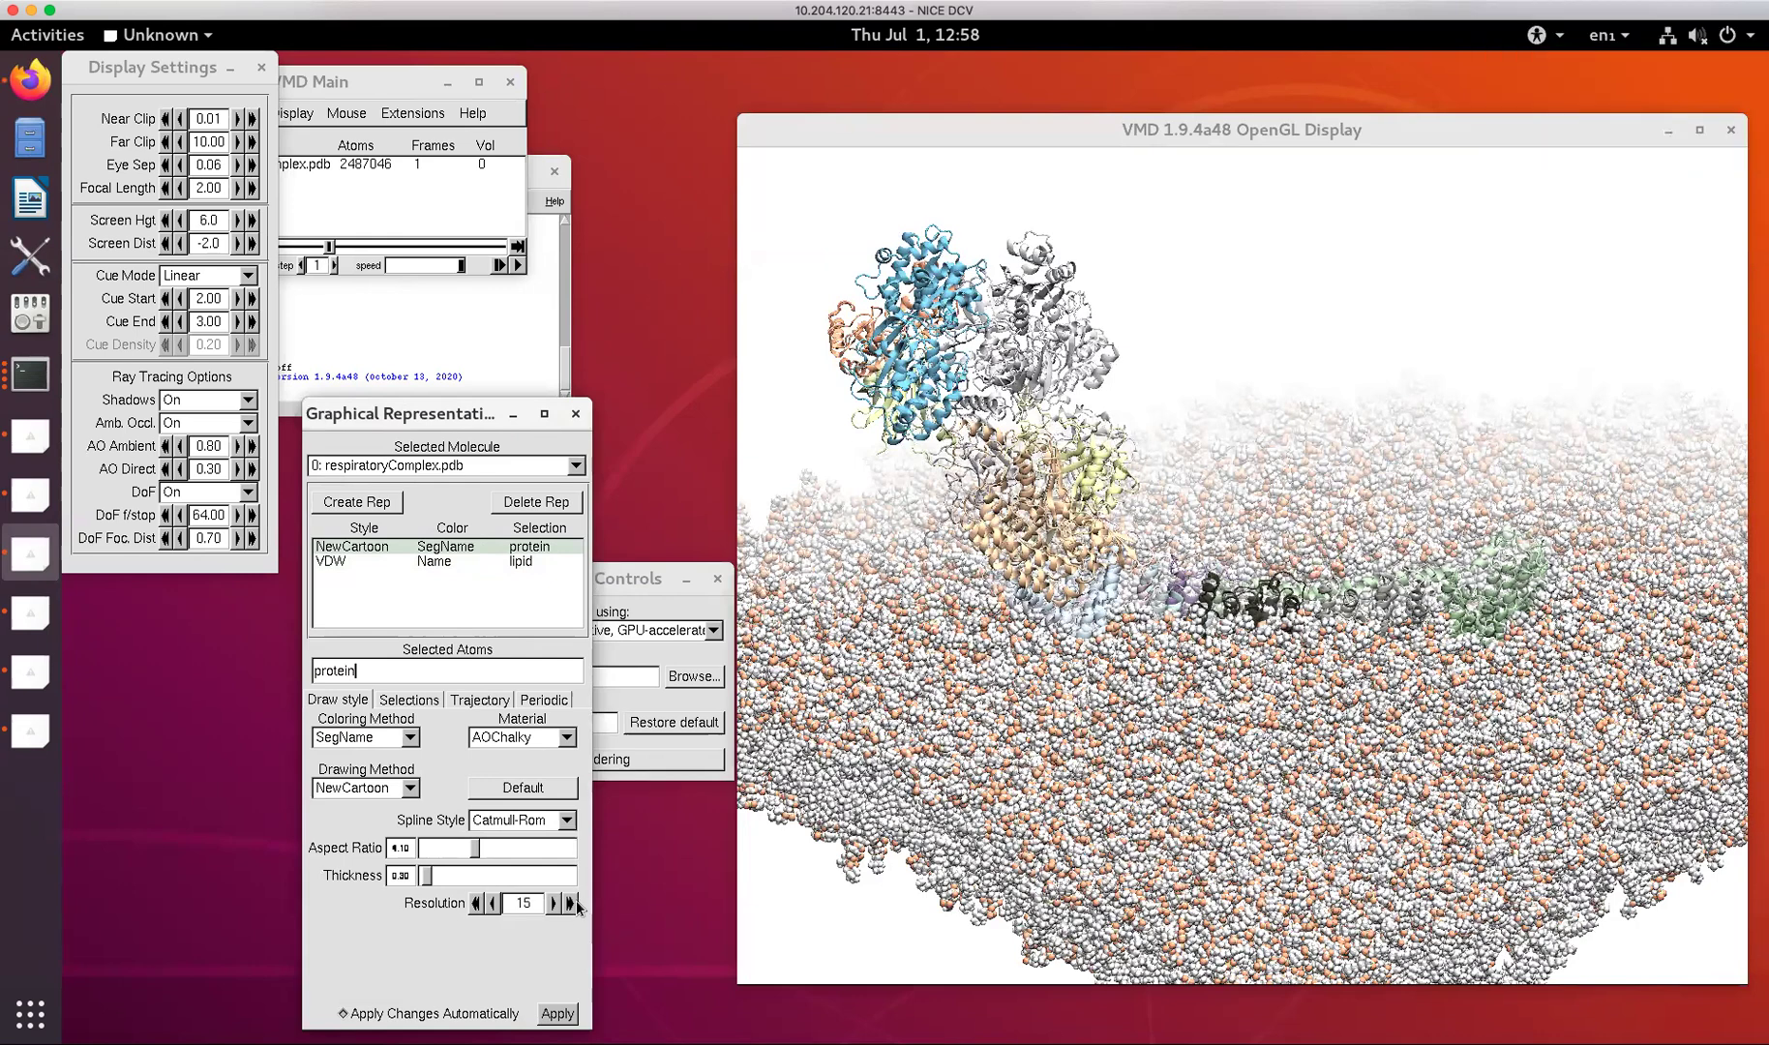
# Ray-trace the scene with TachyonL-OptiX in a maximized window and zoom in on the protein, using a DoF f/stop of 10 and focal distance about 1.96.
pyautogui.click(648, 760)
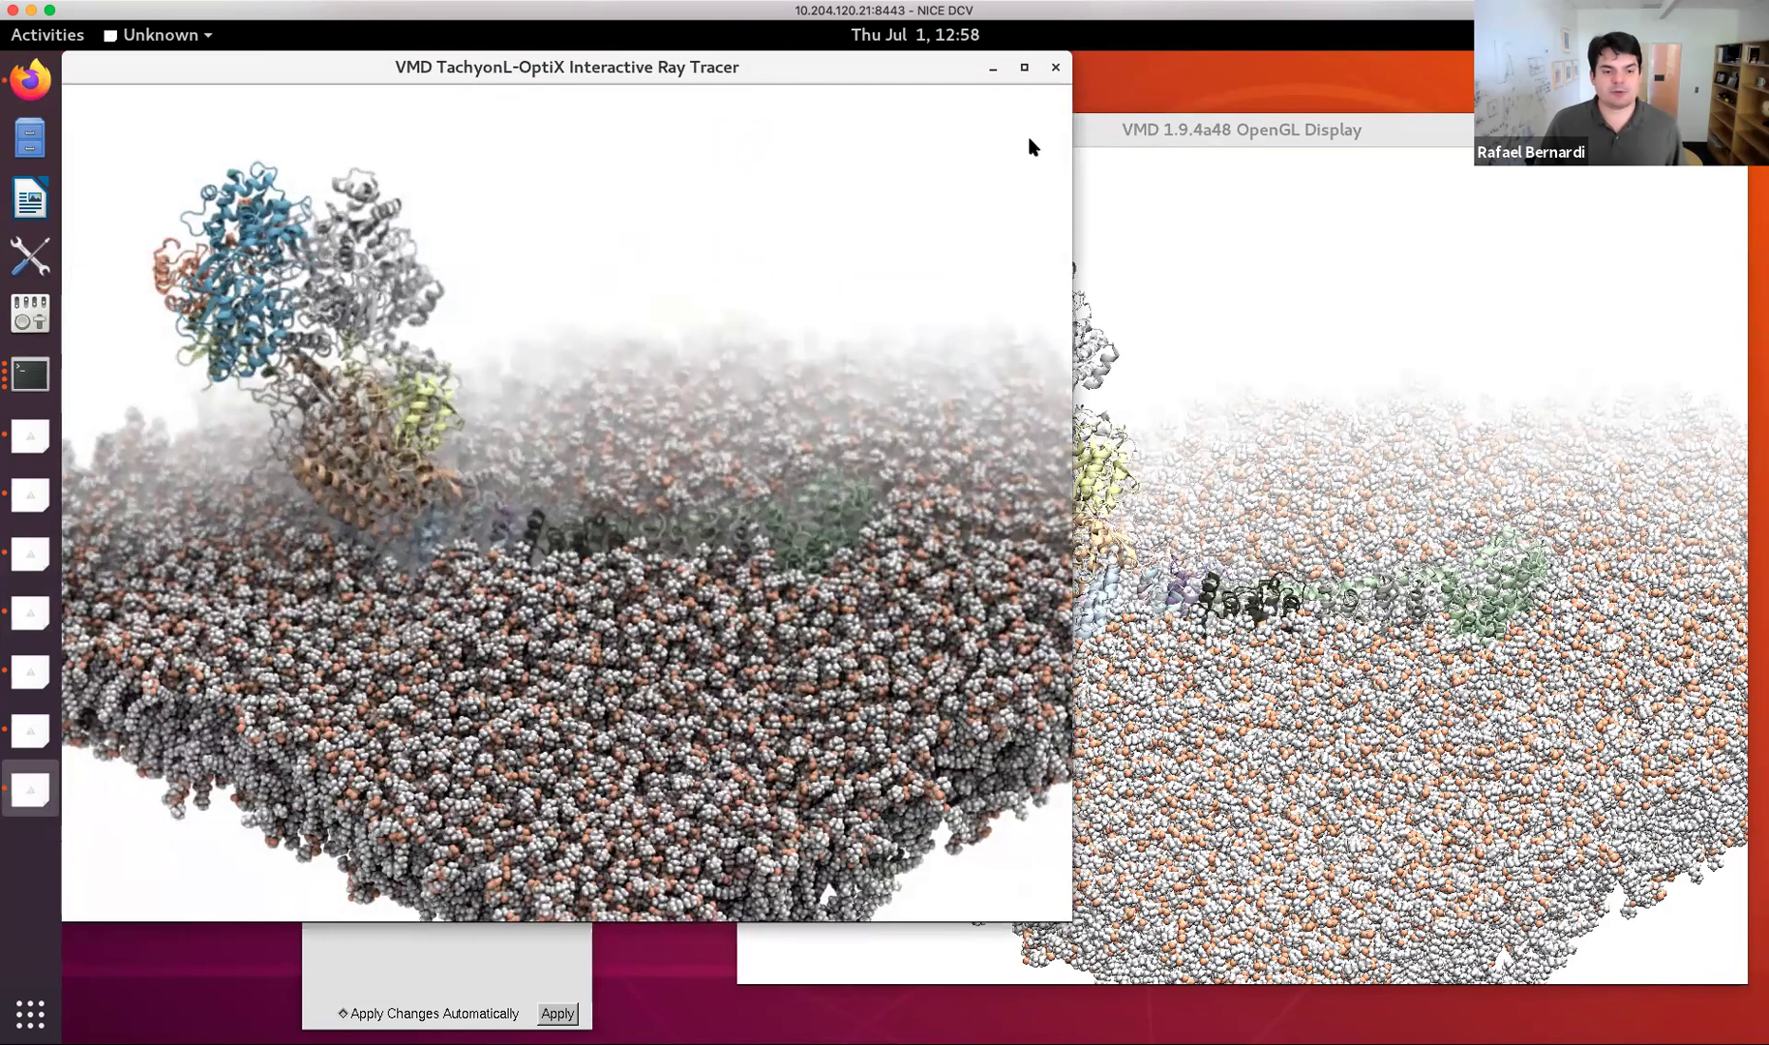
pyautogui.click(1023, 68)
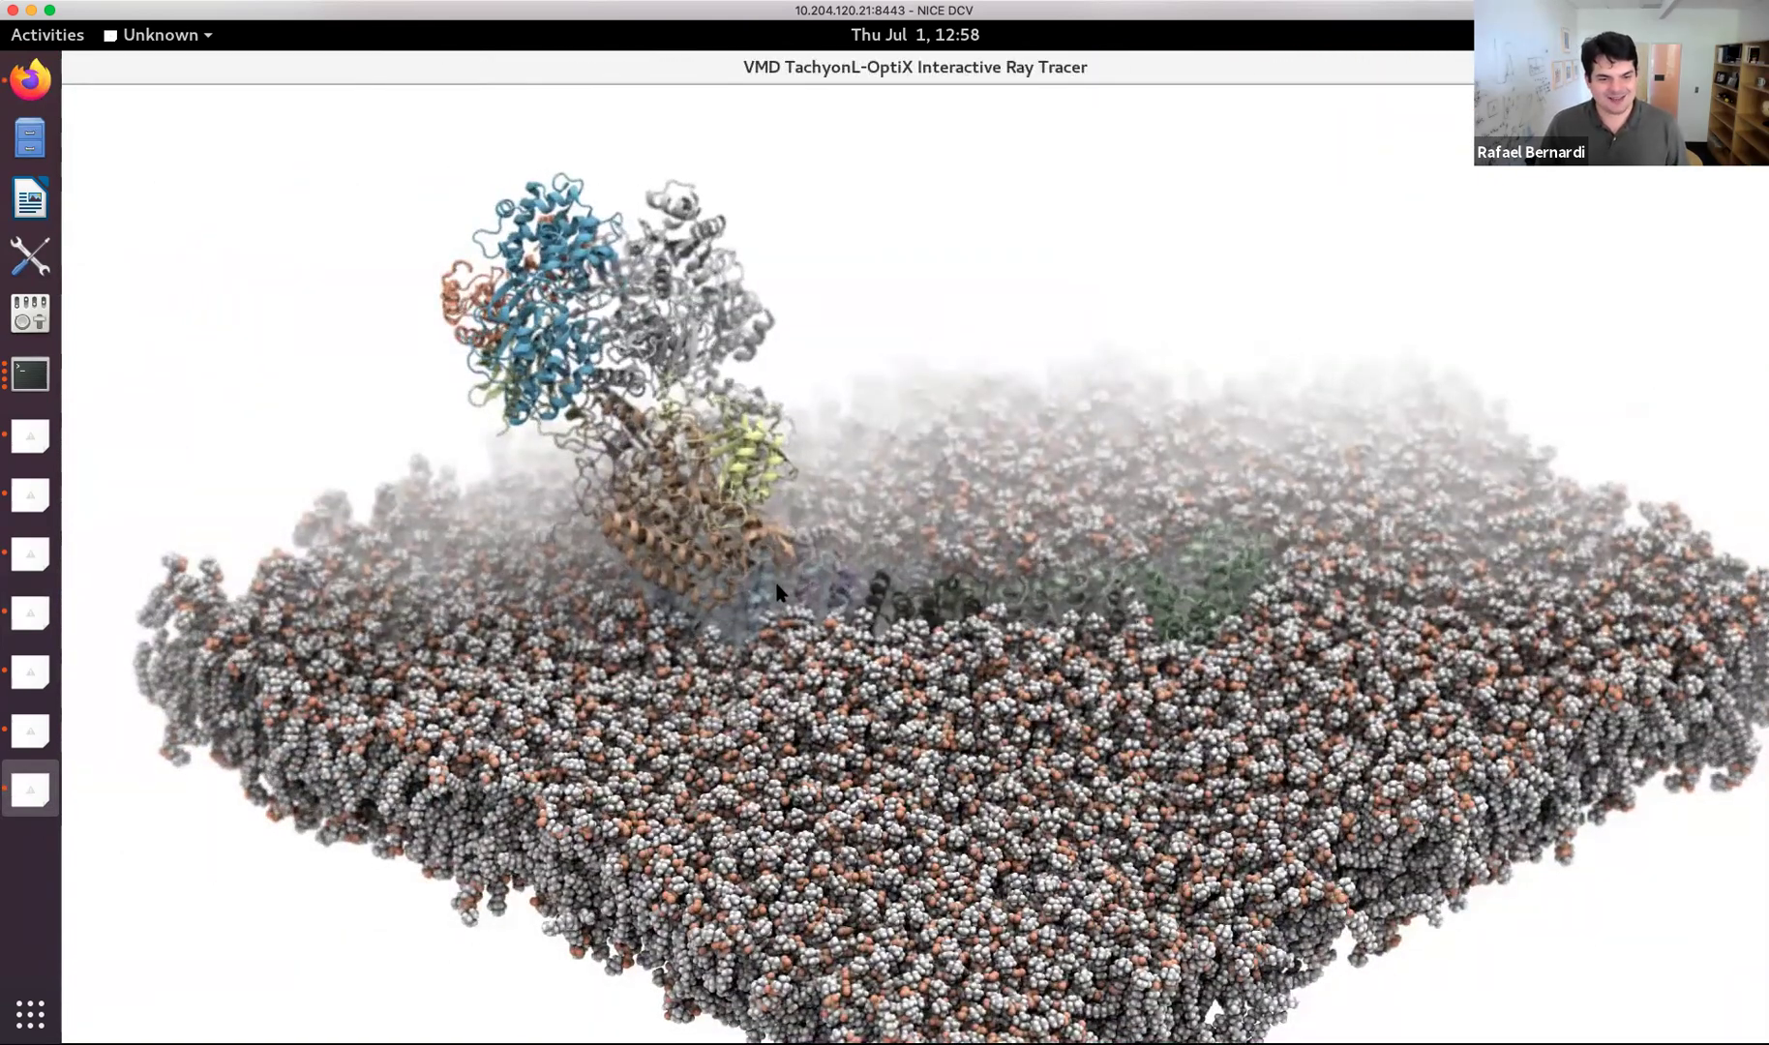
pyautogui.moveTo(817, 579)
pyautogui.mouseDown()
pyautogui.moveTo(1462, 568)
pyautogui.moveTo(1126, 579)
pyautogui.moveTo(1068, 665)
pyautogui.moveTo(1065, 538)
pyautogui.moveTo(1072, 735)
pyautogui.mouseUp()
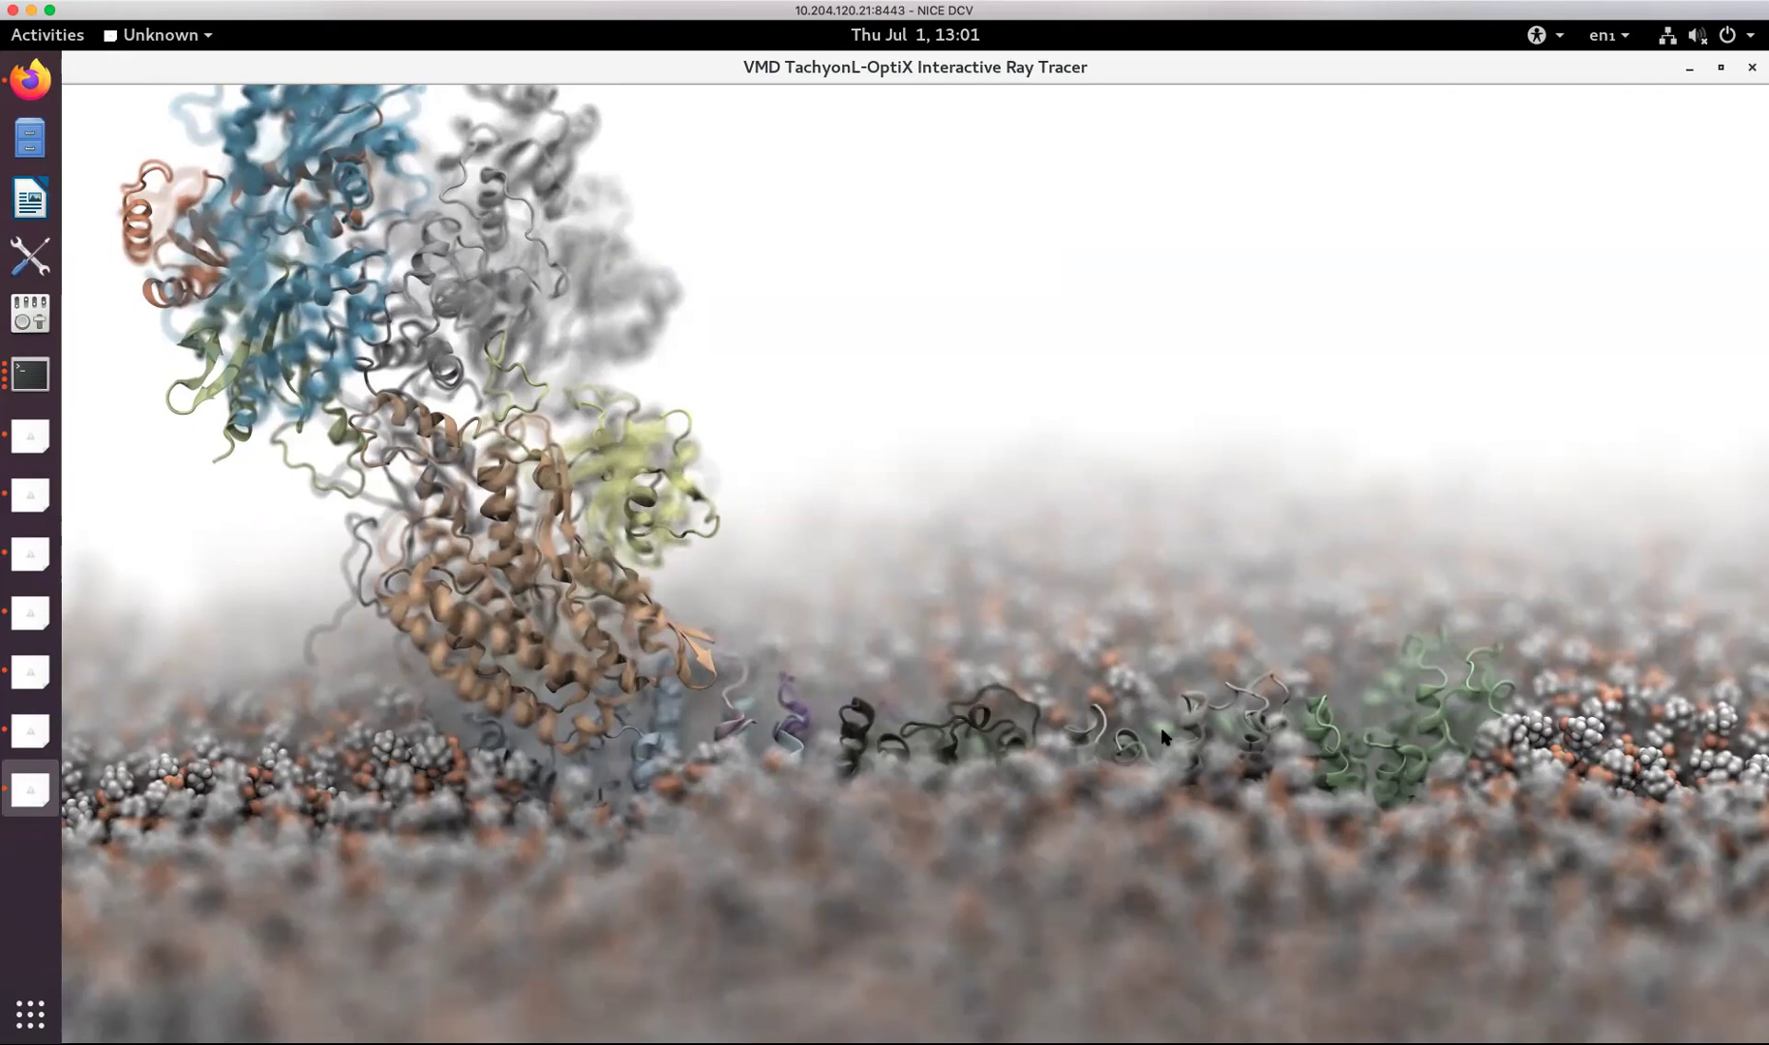
# Restore the ray tracer window and move it aside, then examine the renderer's depth-of-field log in the PittsWorkshop terminal session.
pyautogui.click(1720, 67)
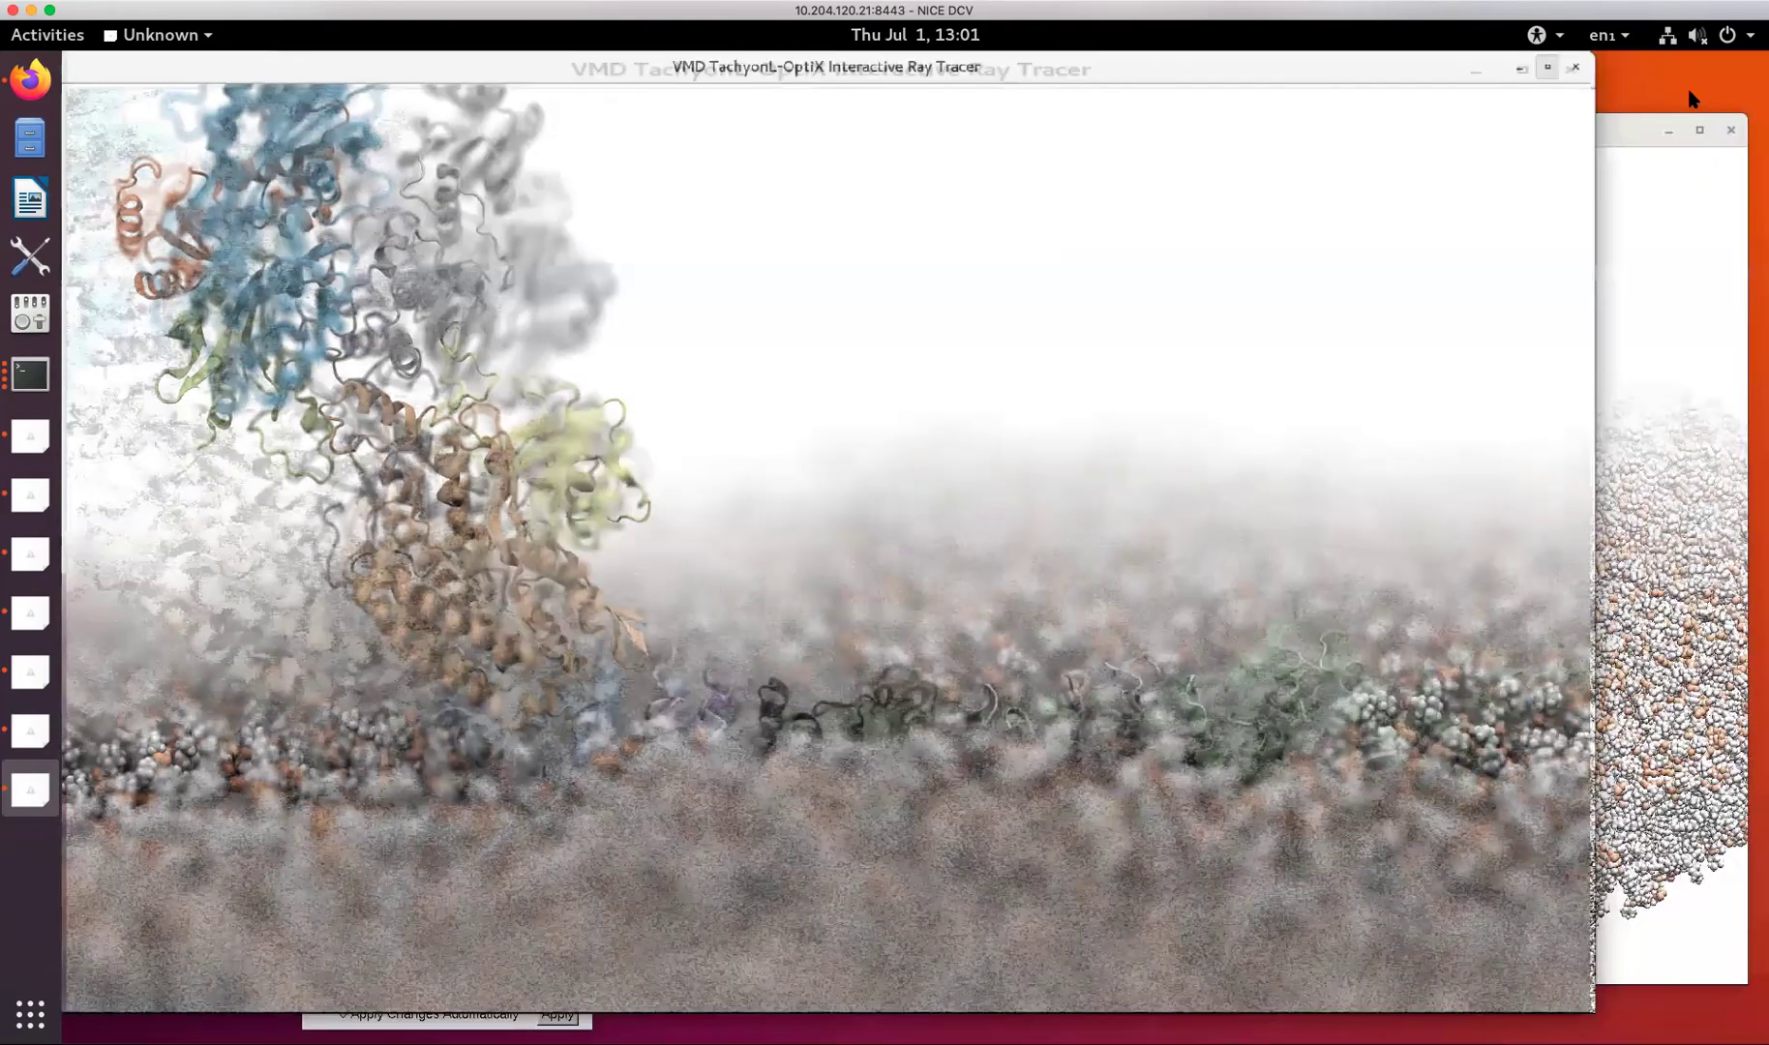
pyautogui.moveTo(771, 66); pyautogui.dragTo(1533, 91)
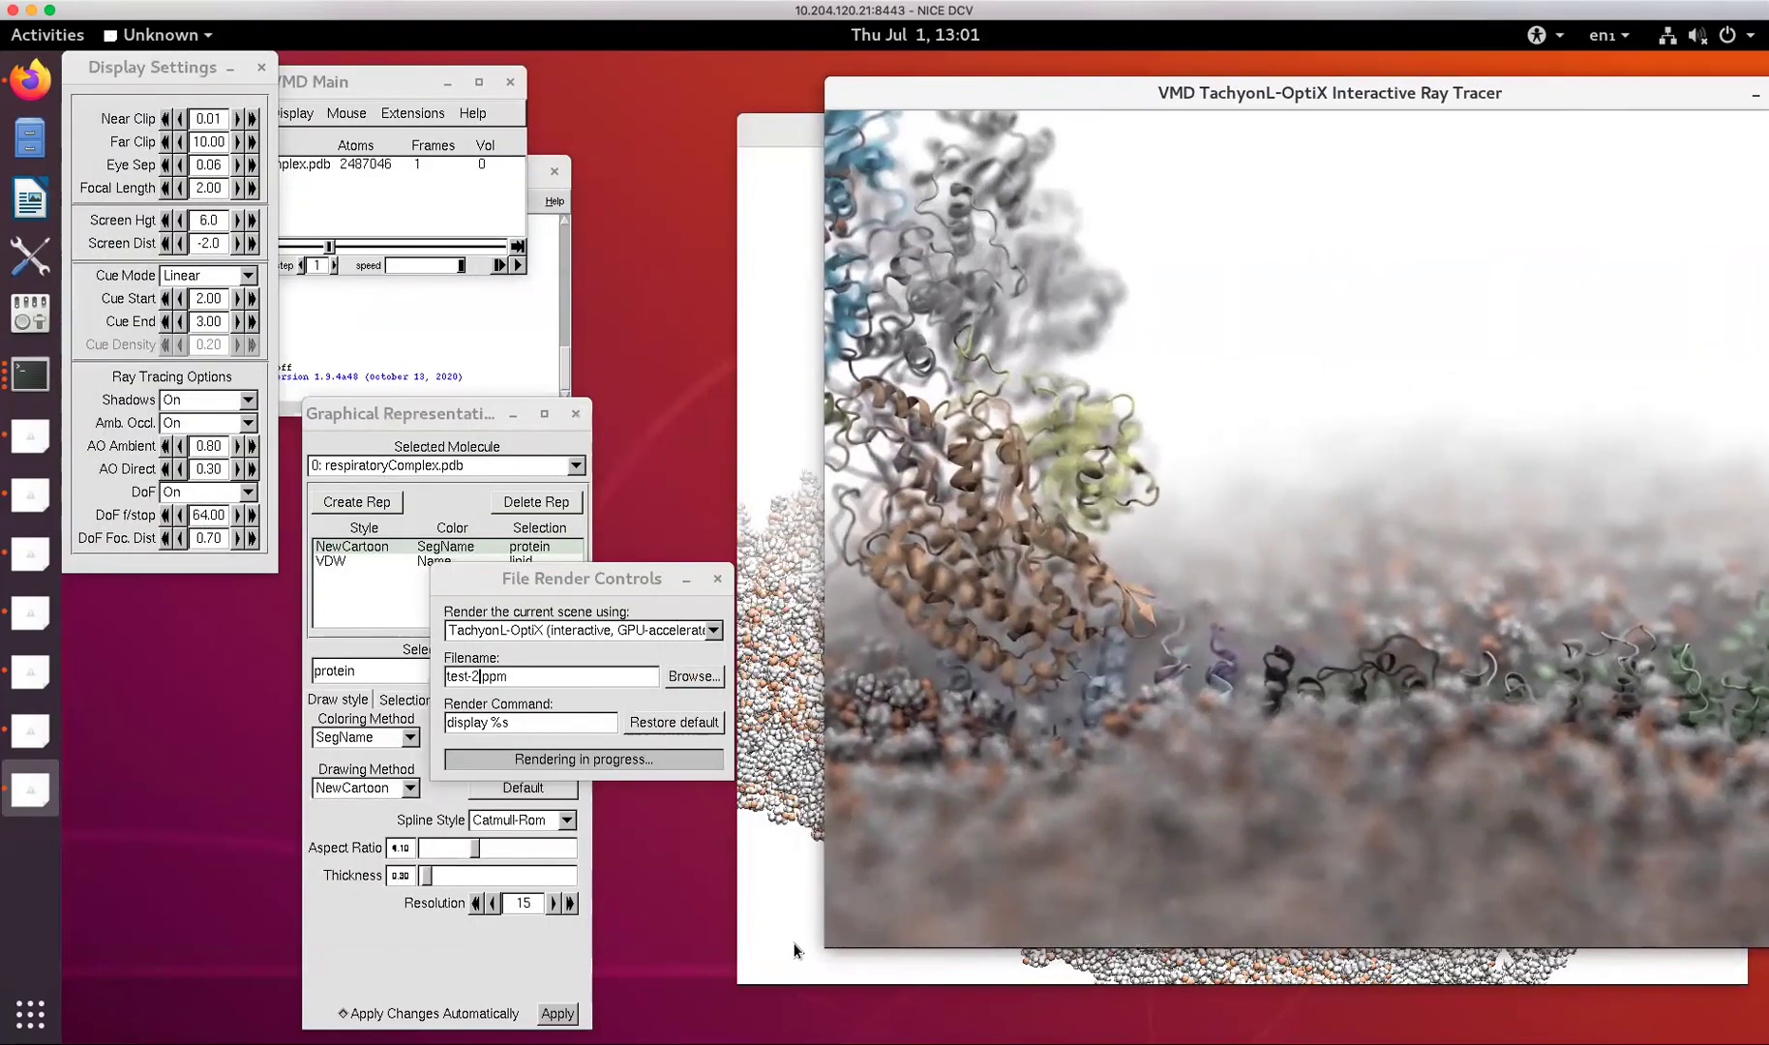
pyautogui.press('super')
pyautogui.click(450, 433)
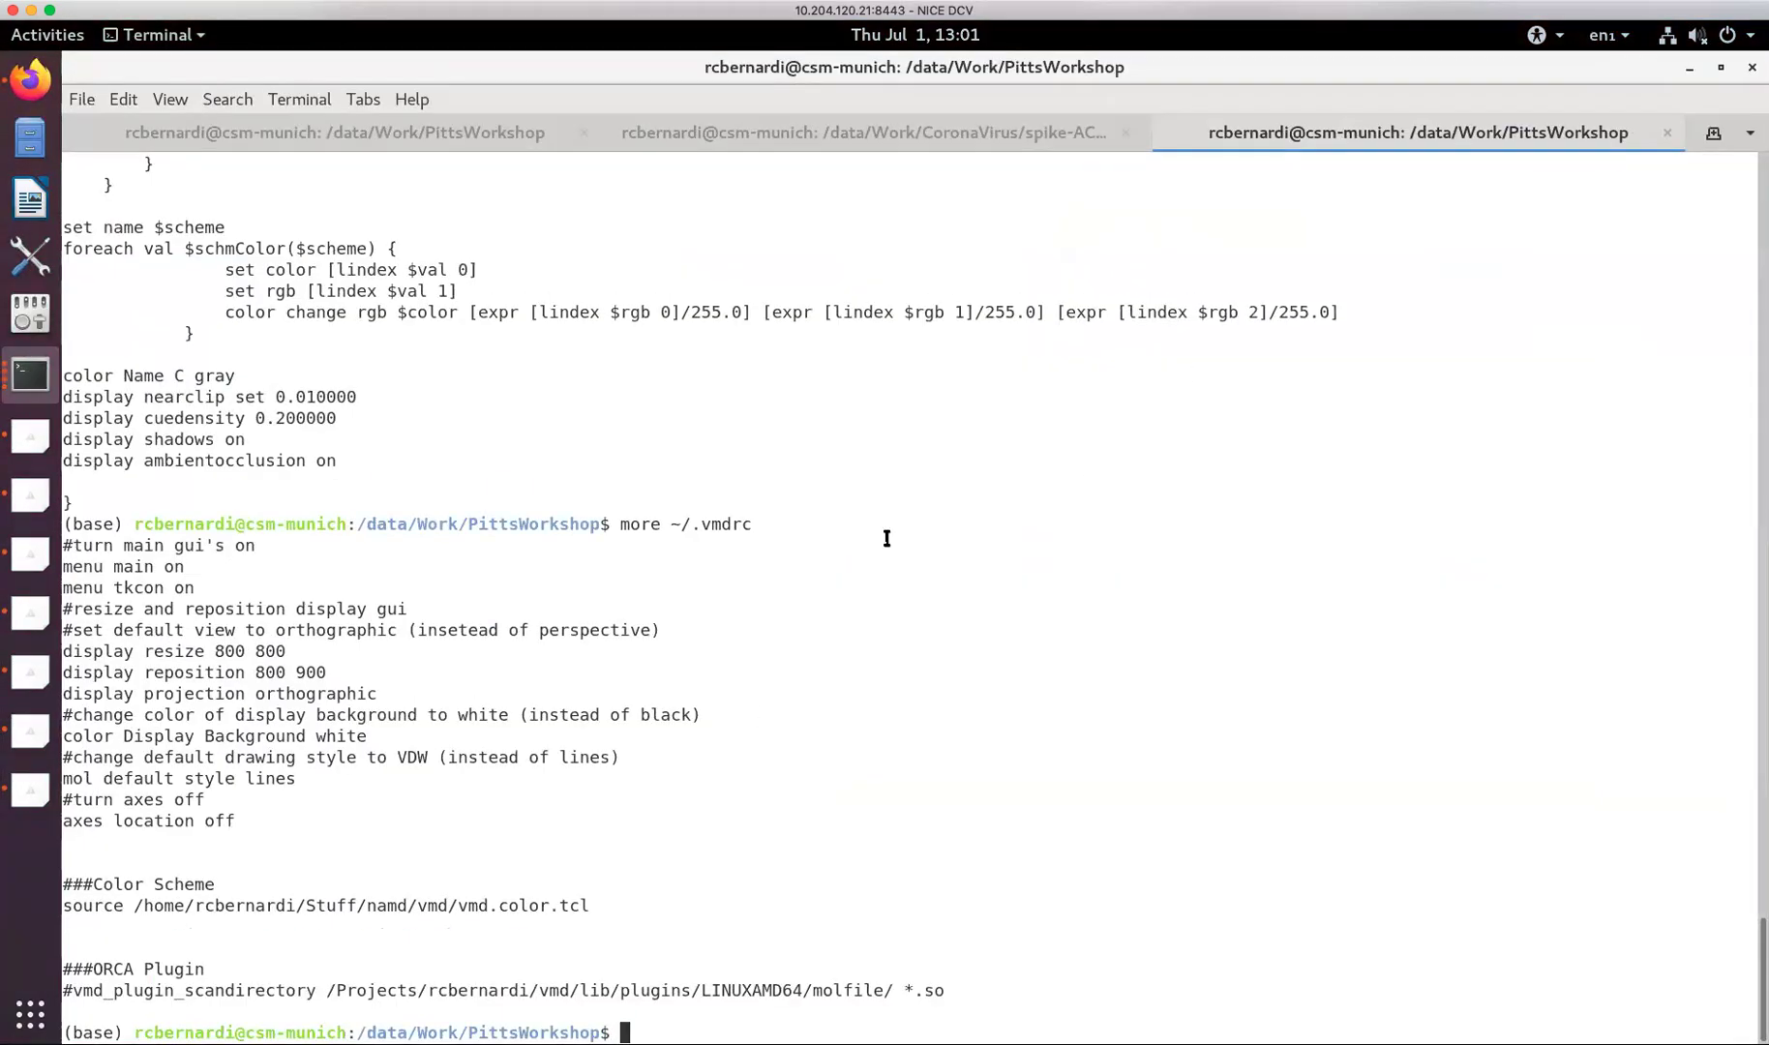
pyautogui.click(690, 134)
pyautogui.click(493, 136)
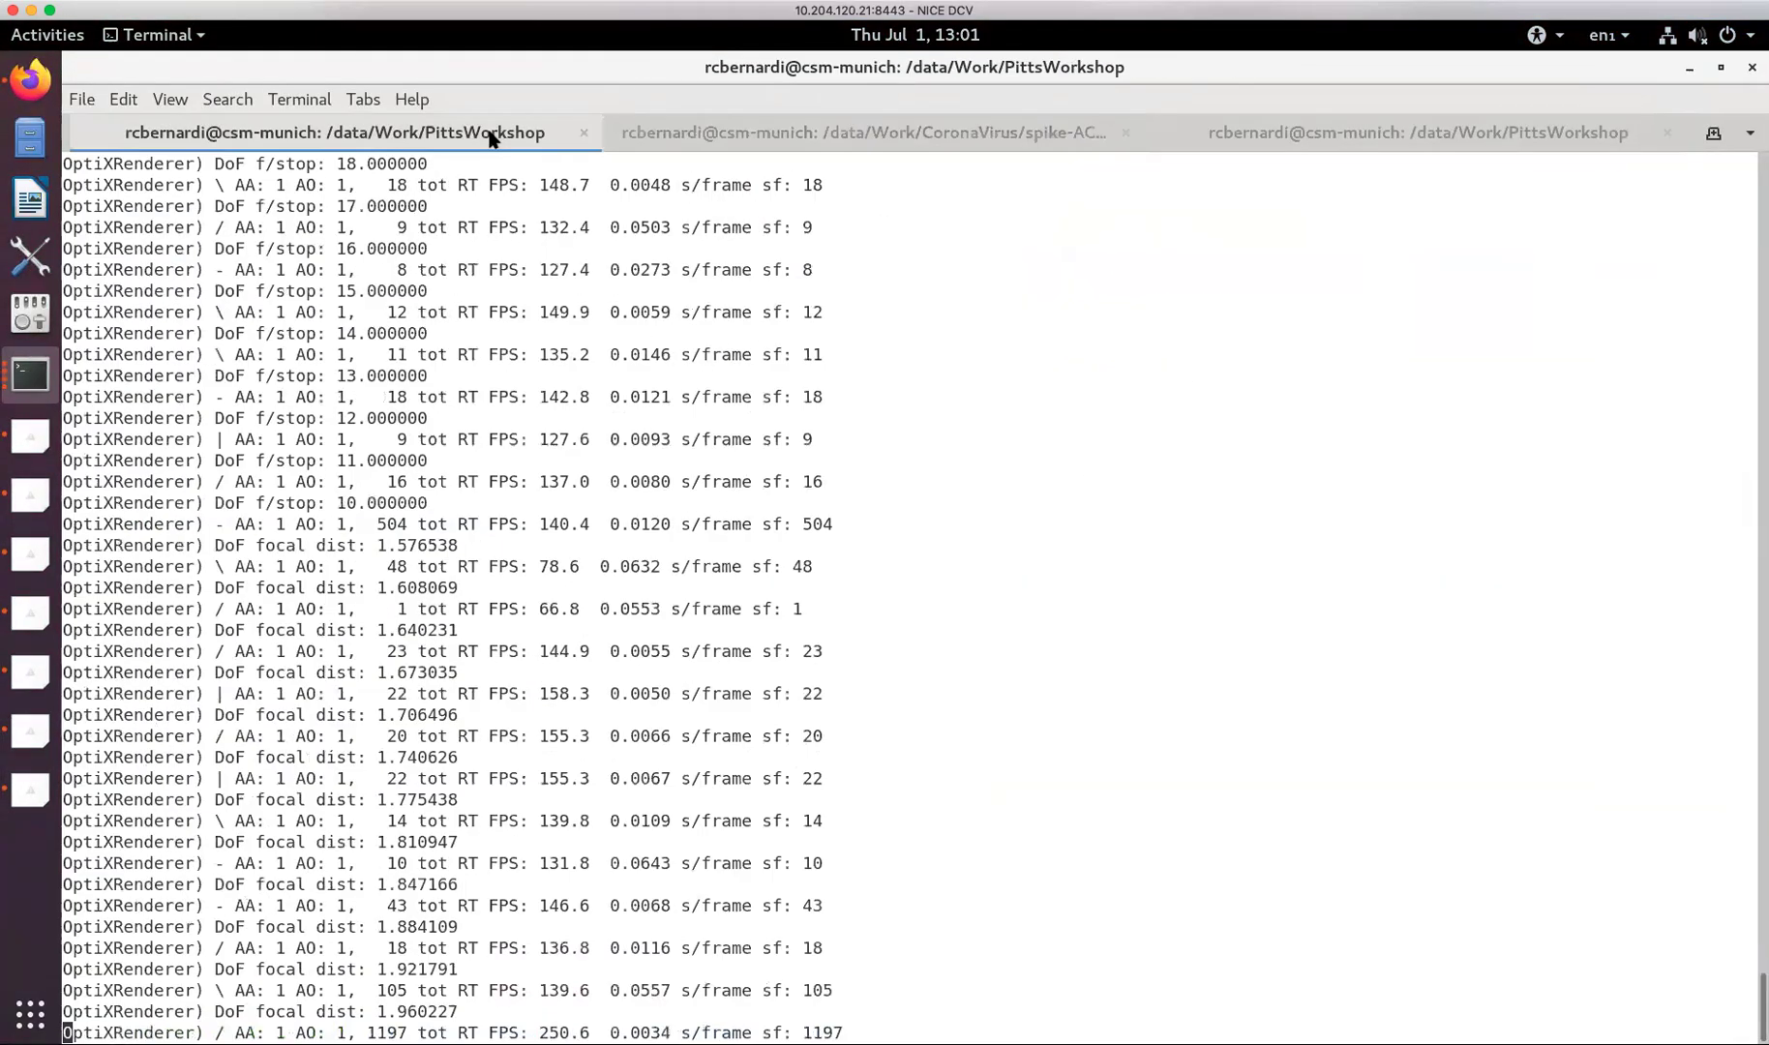
pyautogui.scroll(15, 1045, 593)
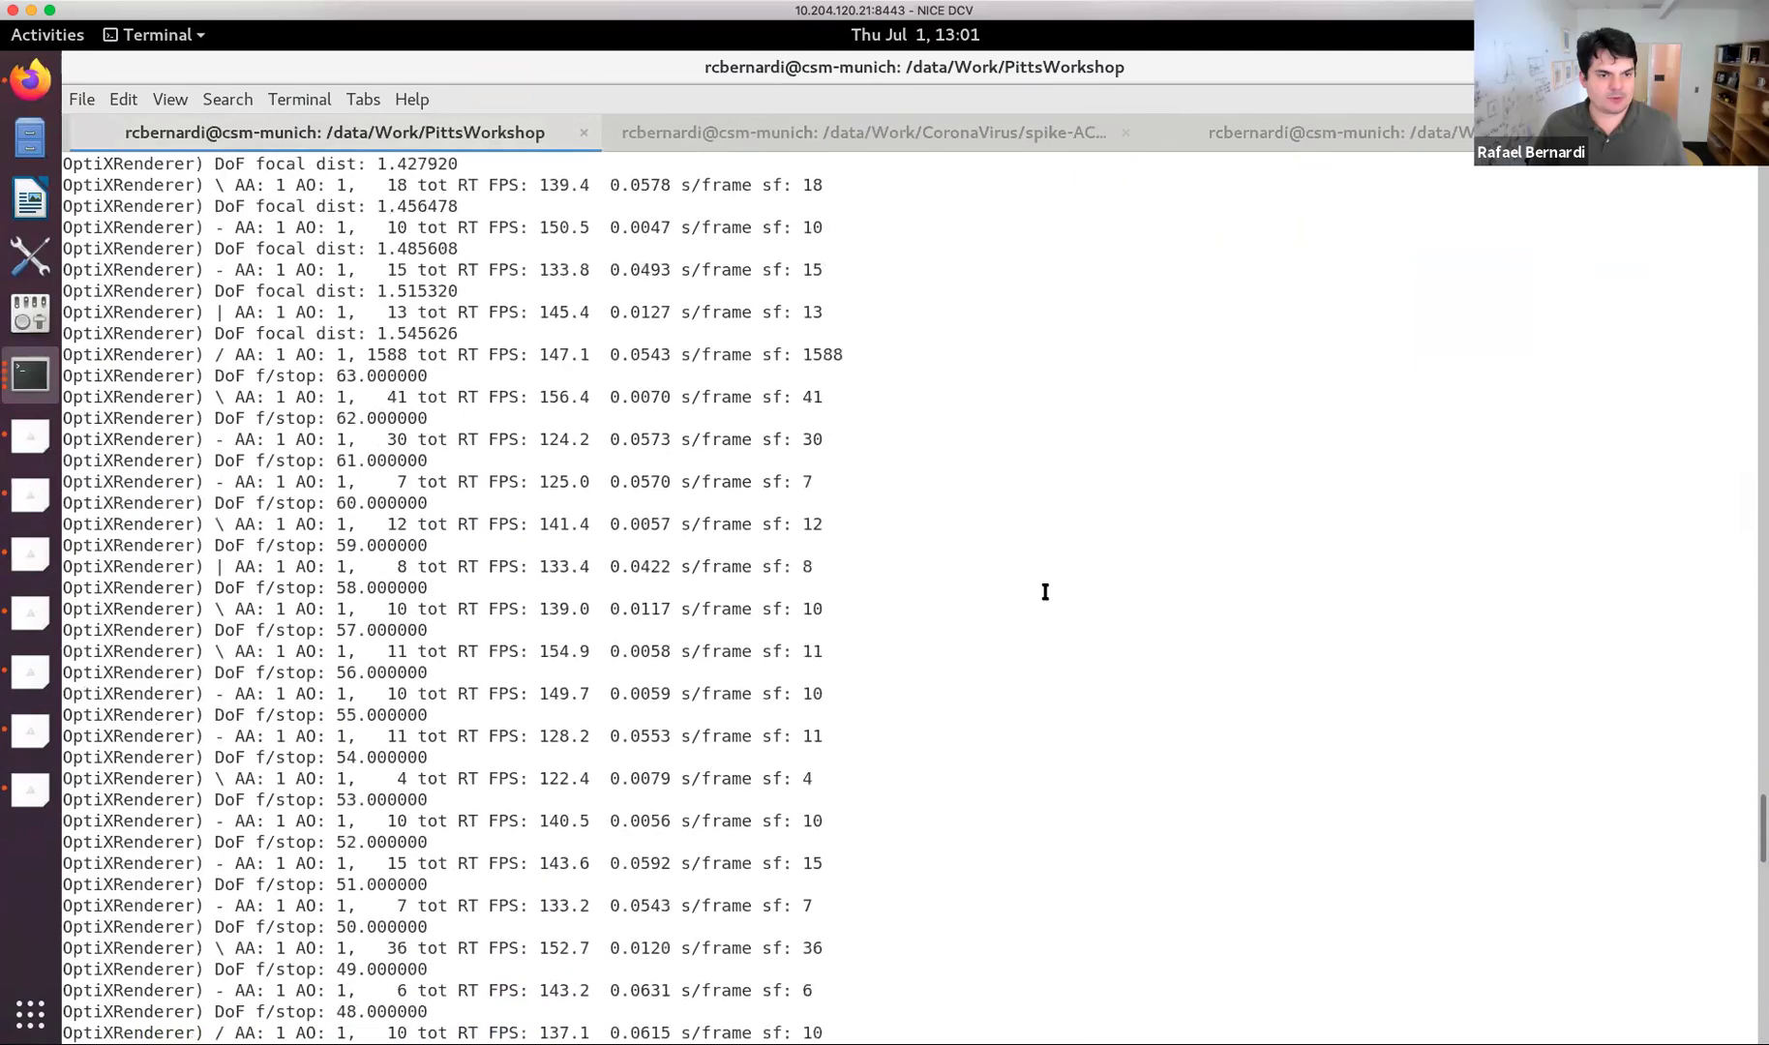
# Look through the renderer's depth-of-field log and controls in the terminal, and bring the ray tracer window back to the front.
pyautogui.scroll(10, 1045, 593)
pyautogui.scroll(-20, 1045, 593)
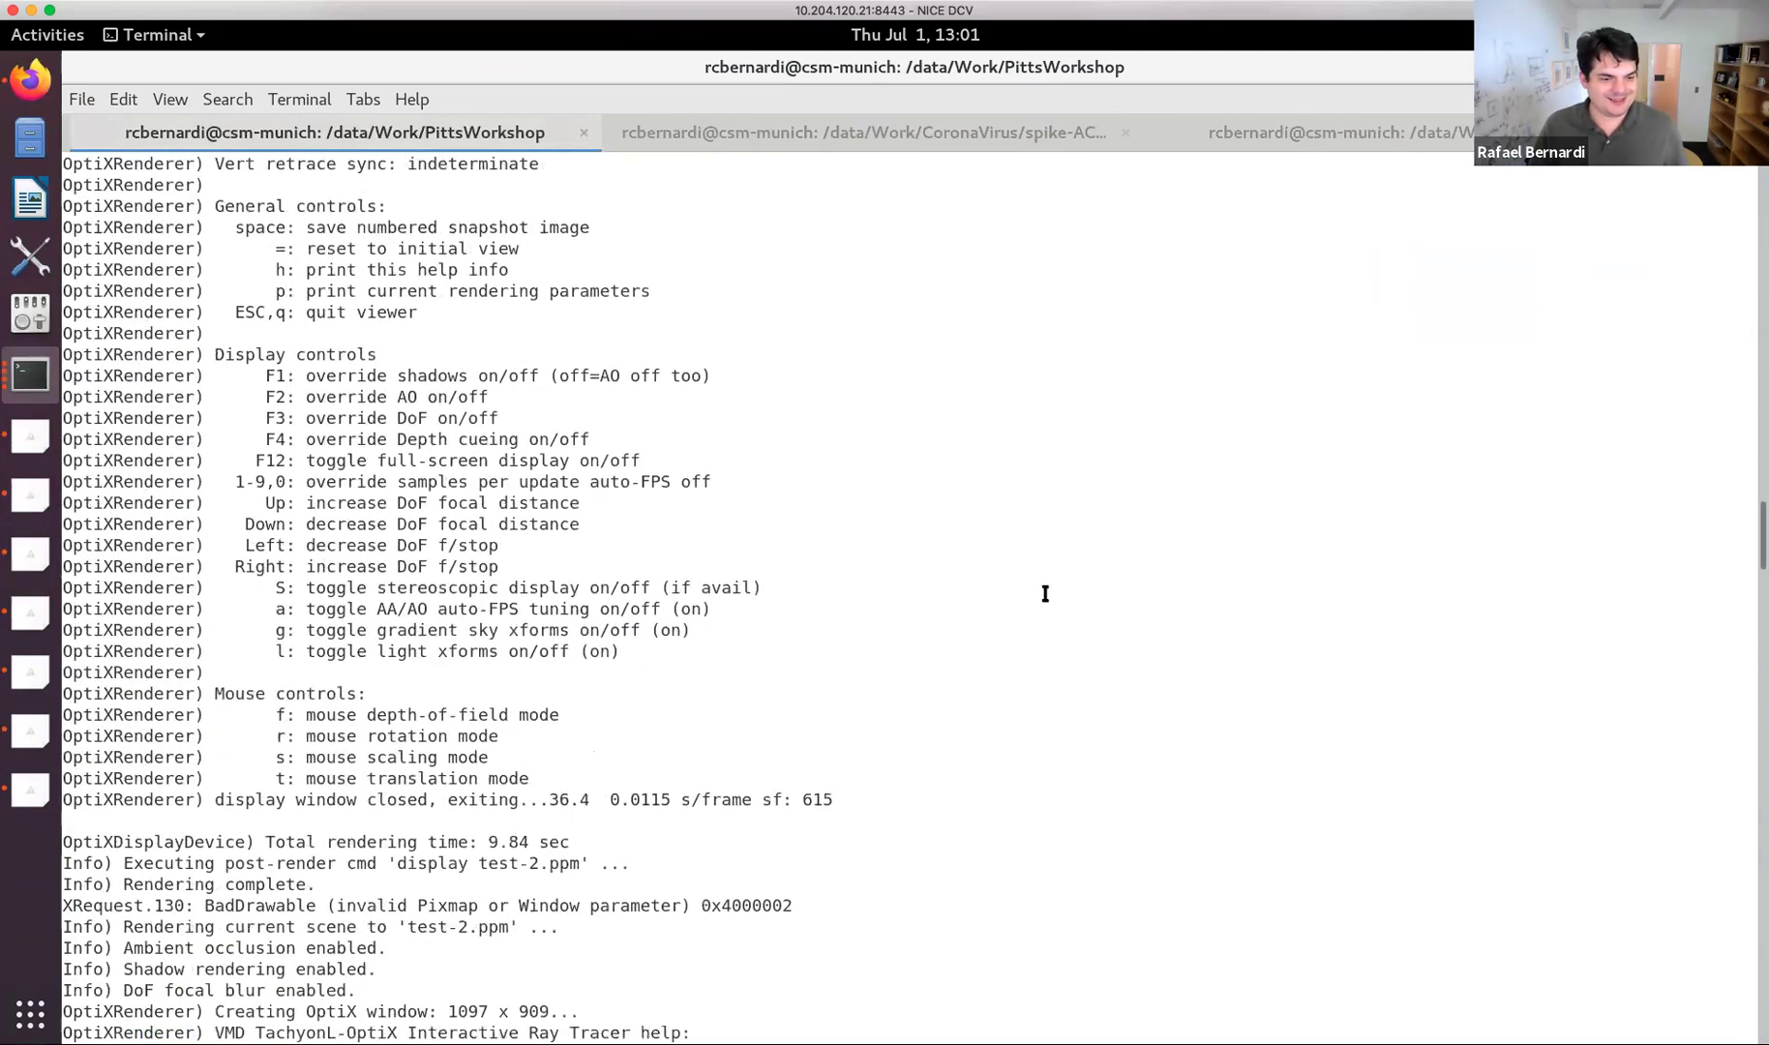
pyautogui.scroll(5, 1045, 593)
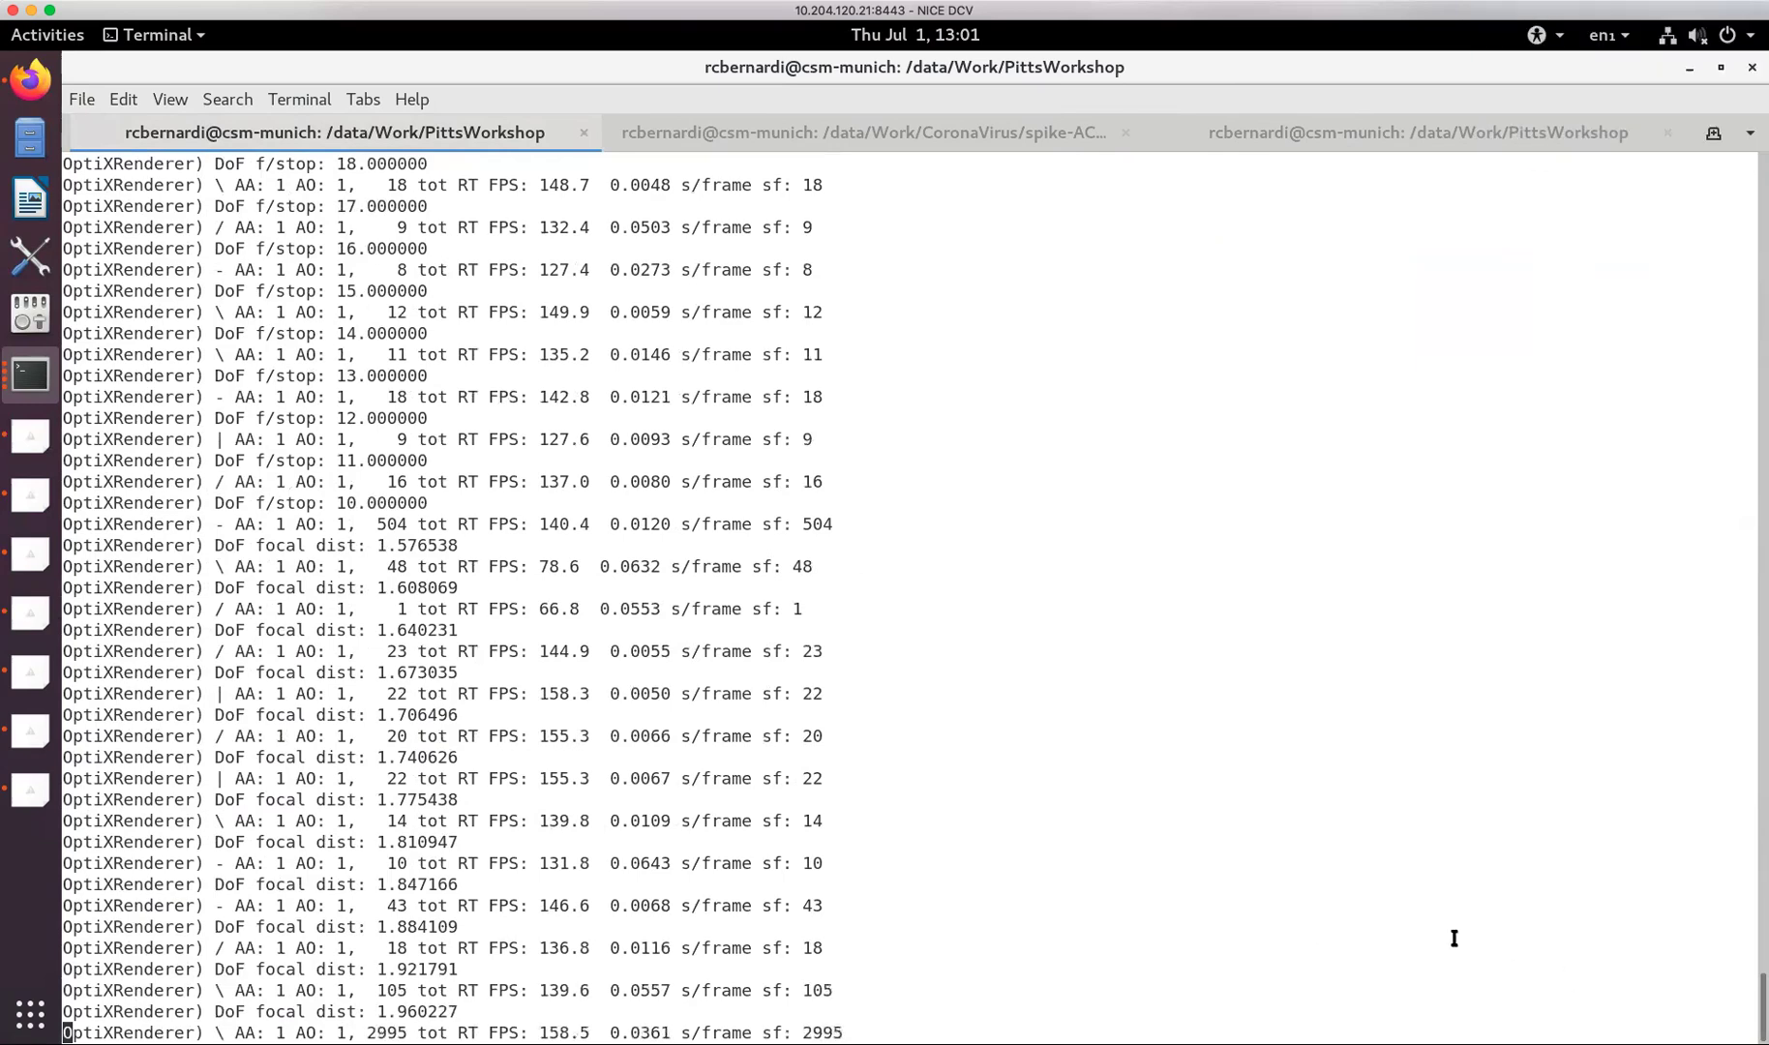
pyautogui.press('super')
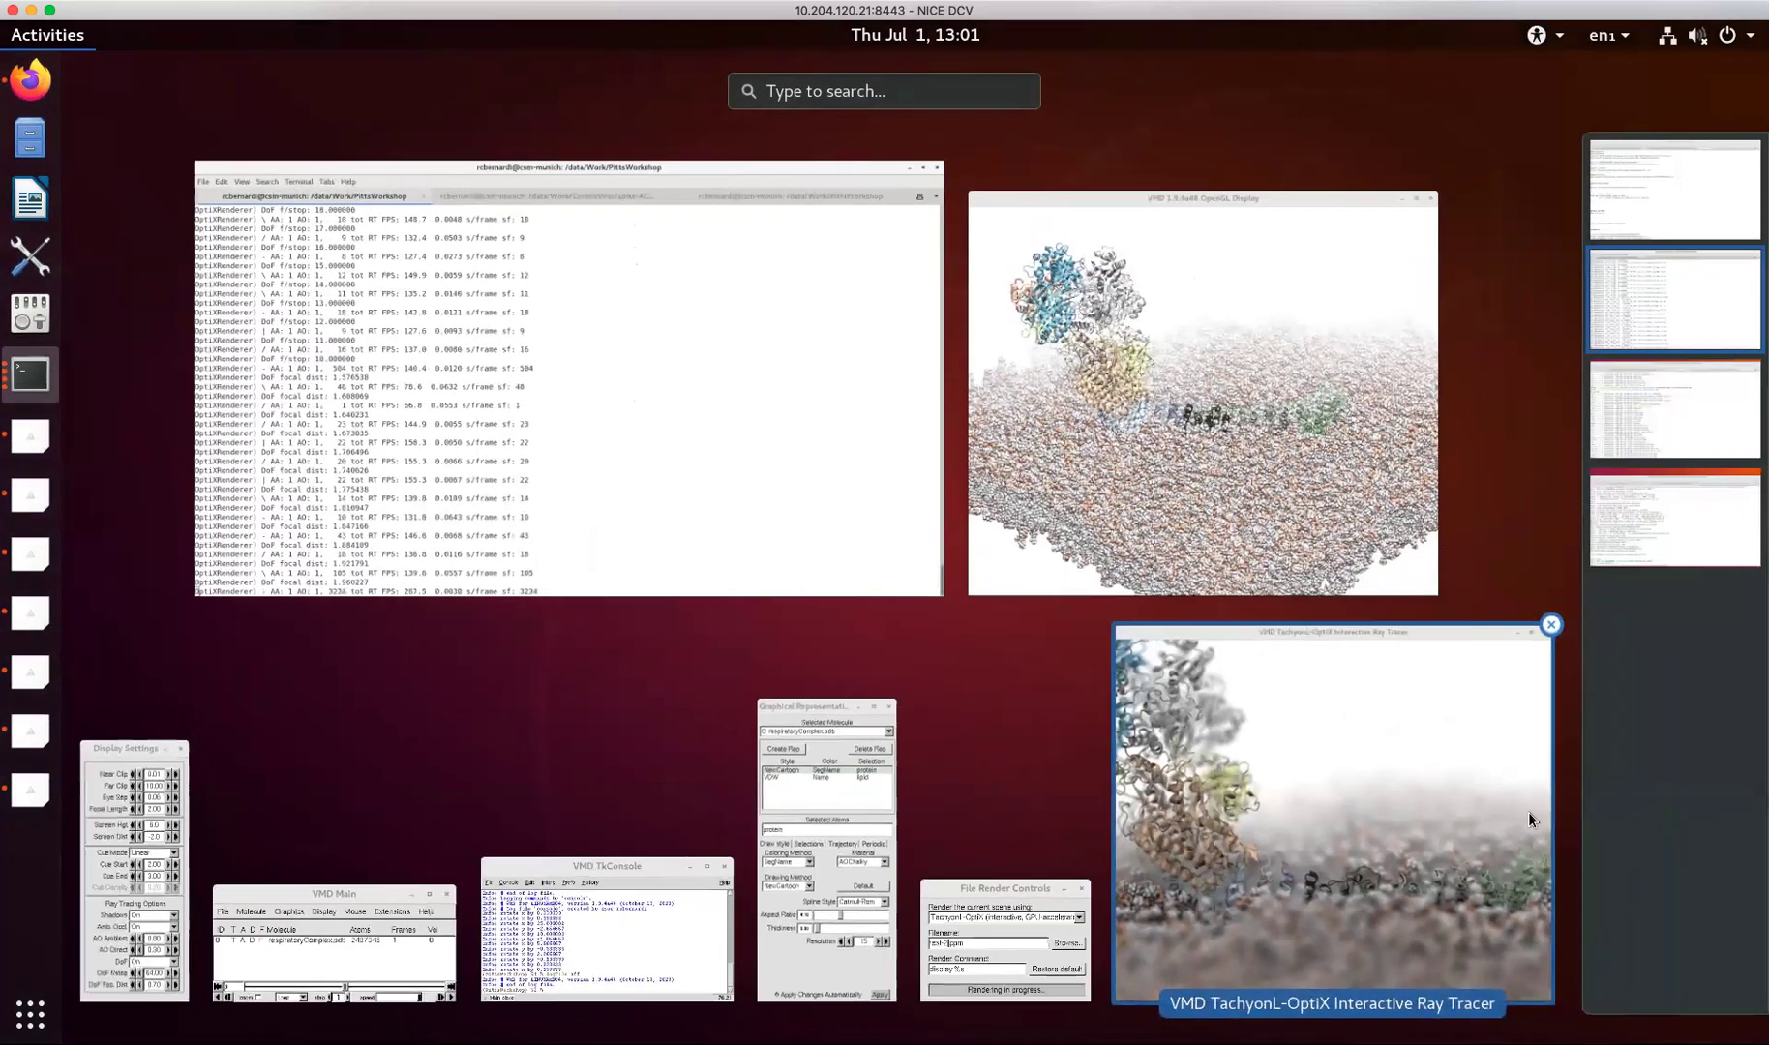
pyautogui.click(1453, 811)
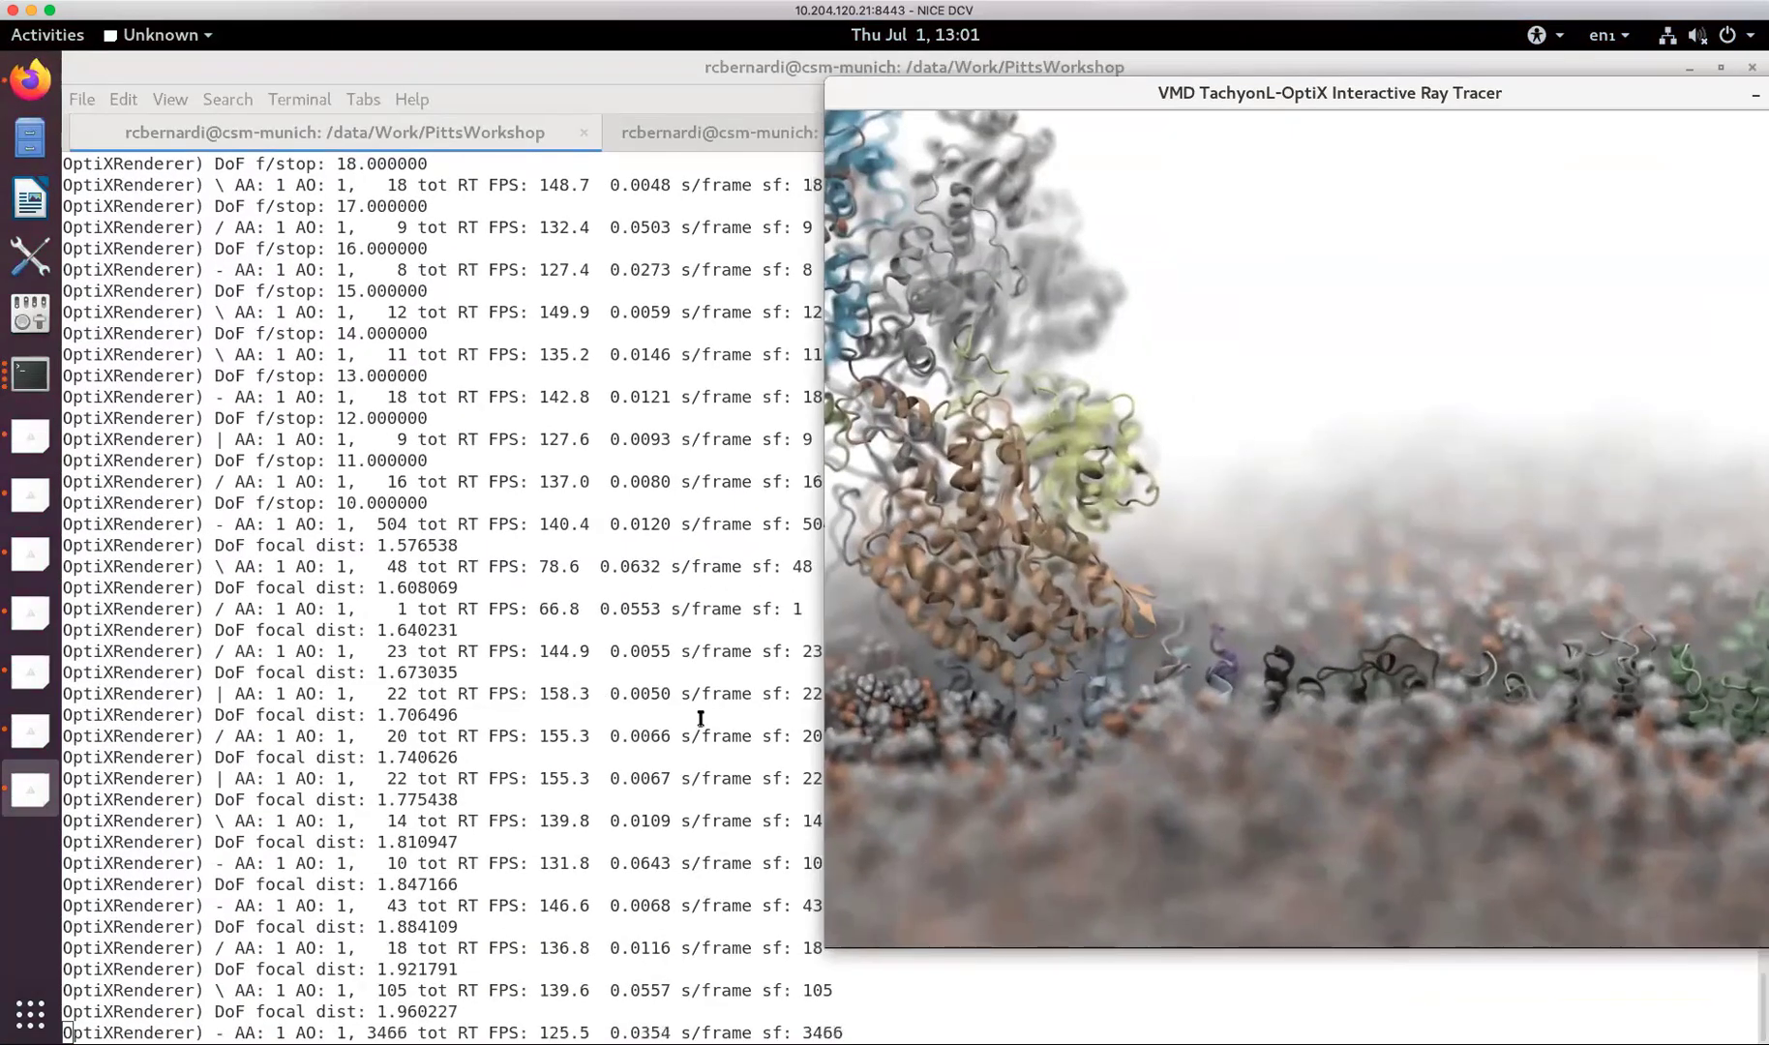
# Print the ray tracer's help in the terminal, and compare the scene with depth of field switched off and back on.
pyautogui.press('h')
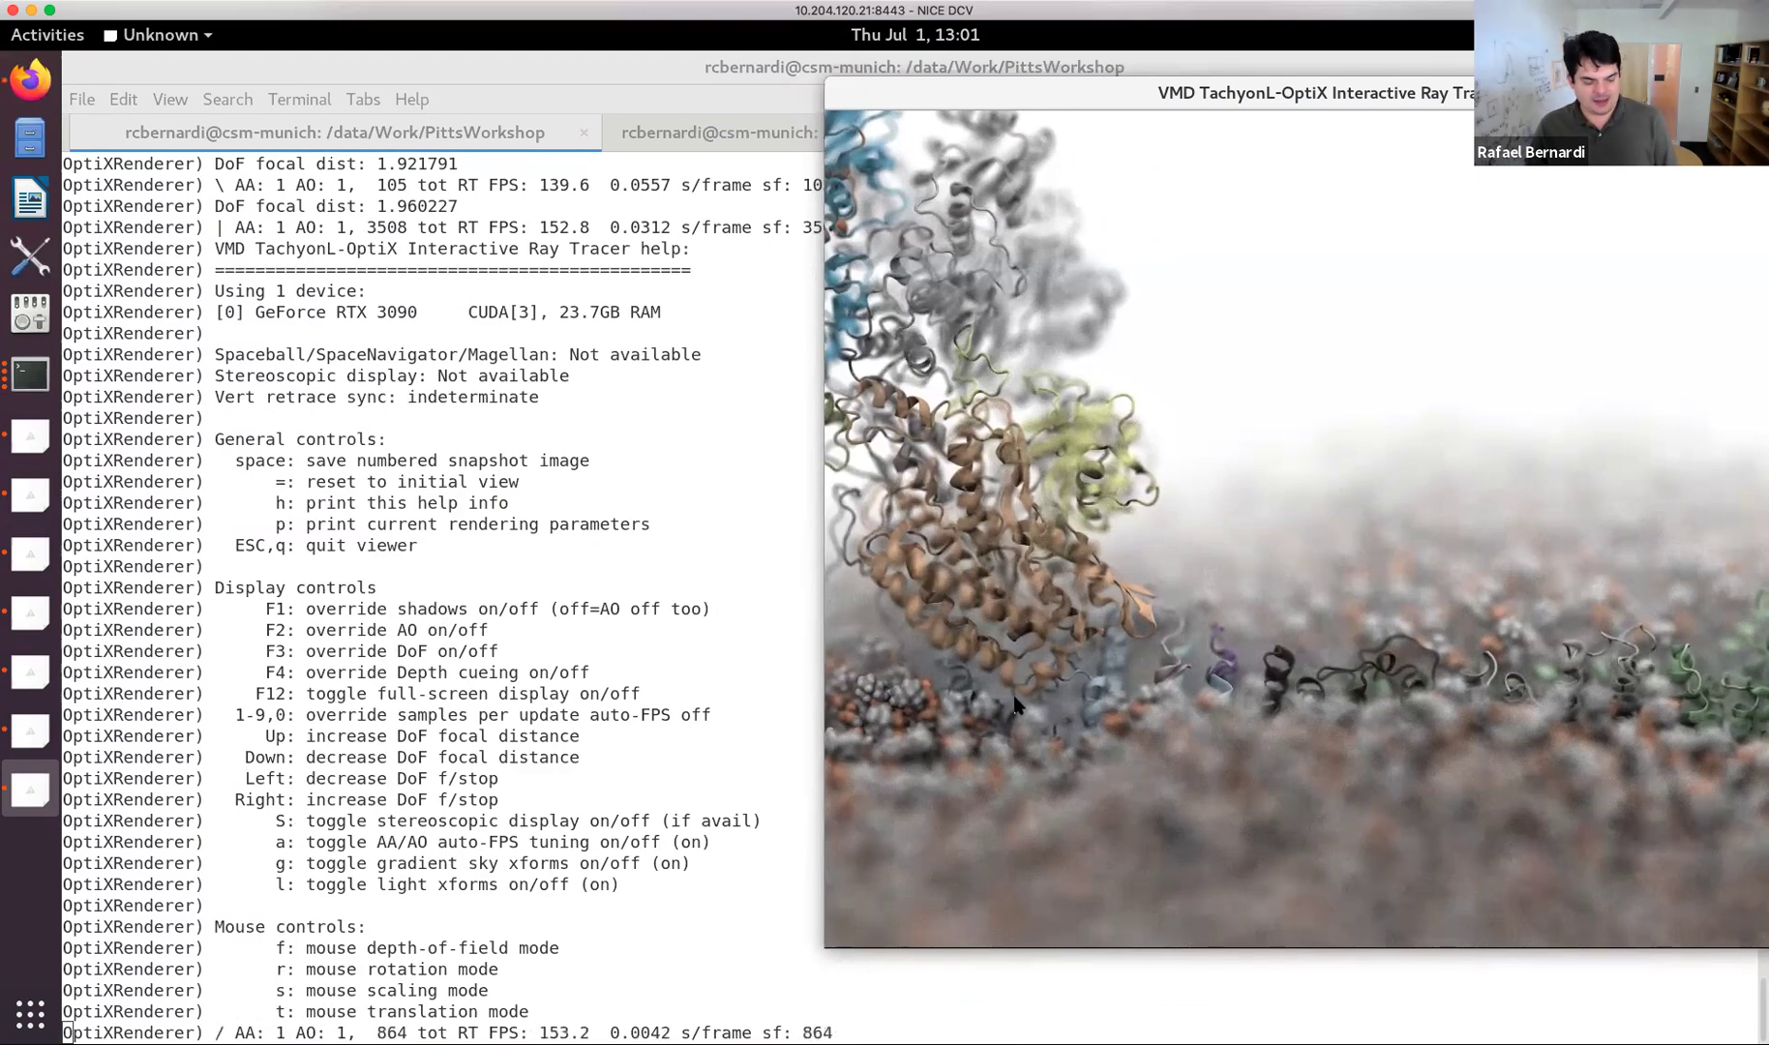
pyautogui.press('F3')
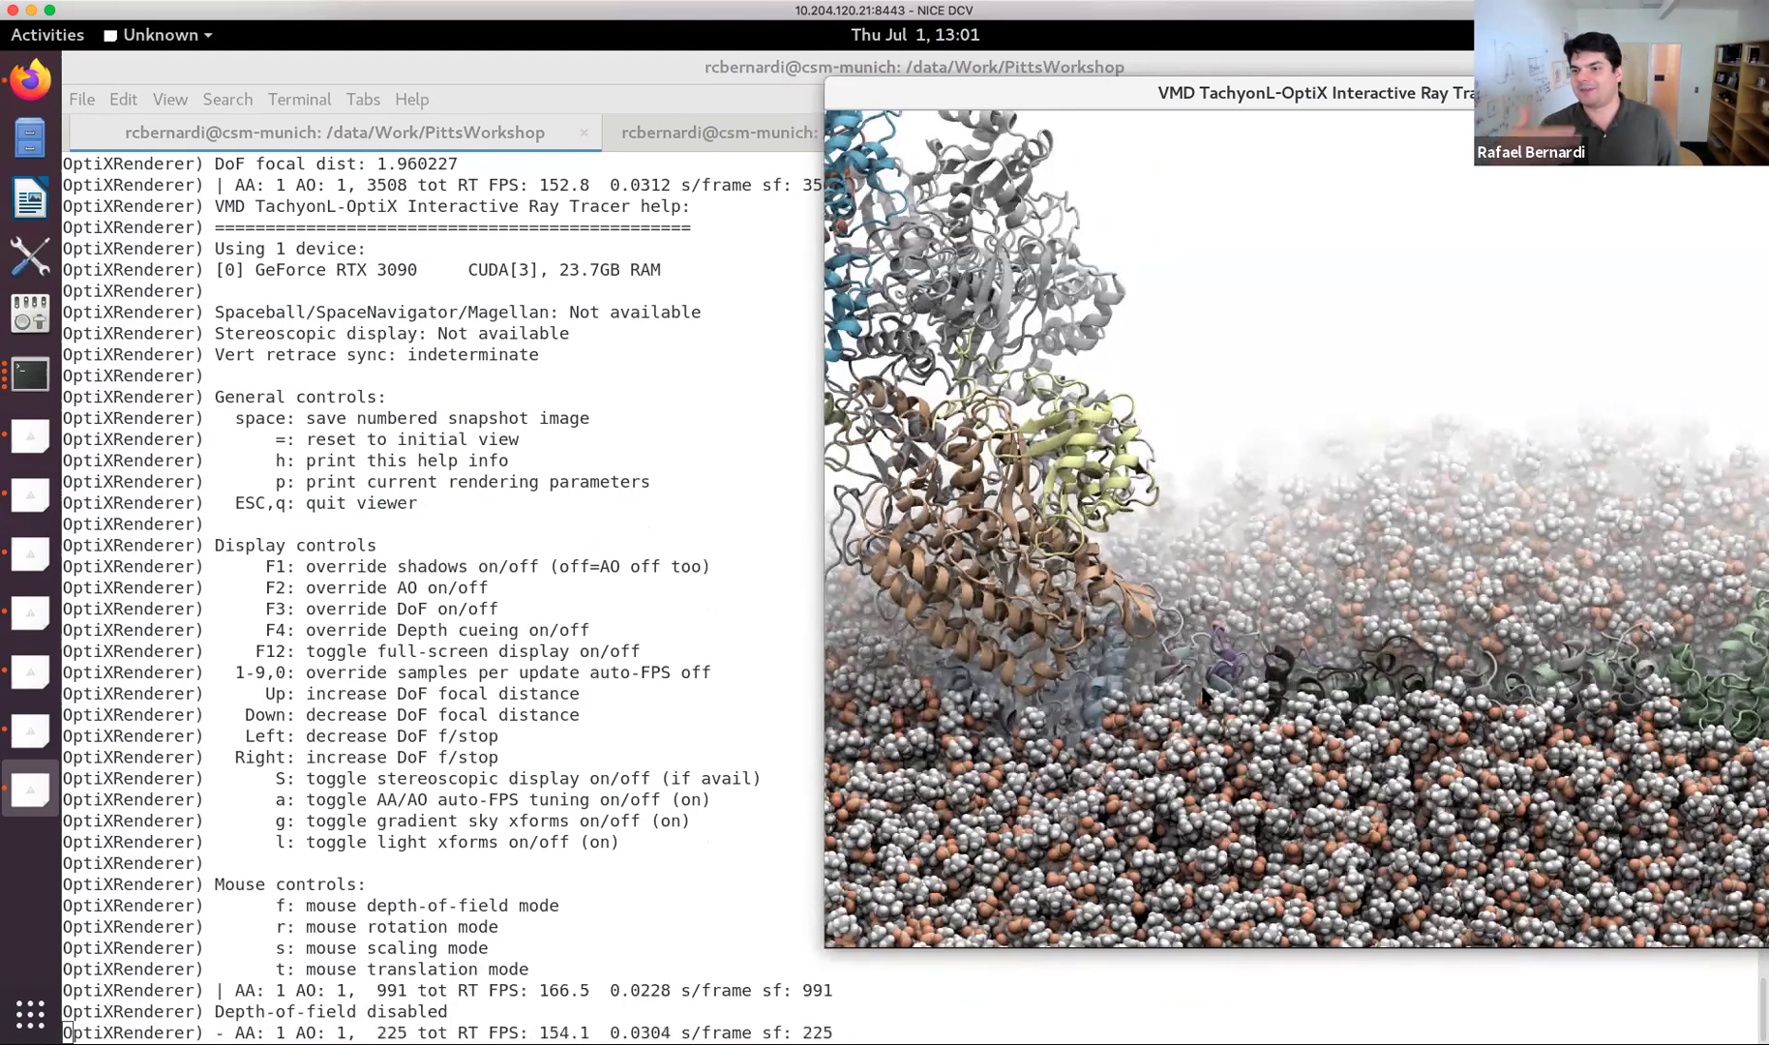
pyautogui.press('F3')
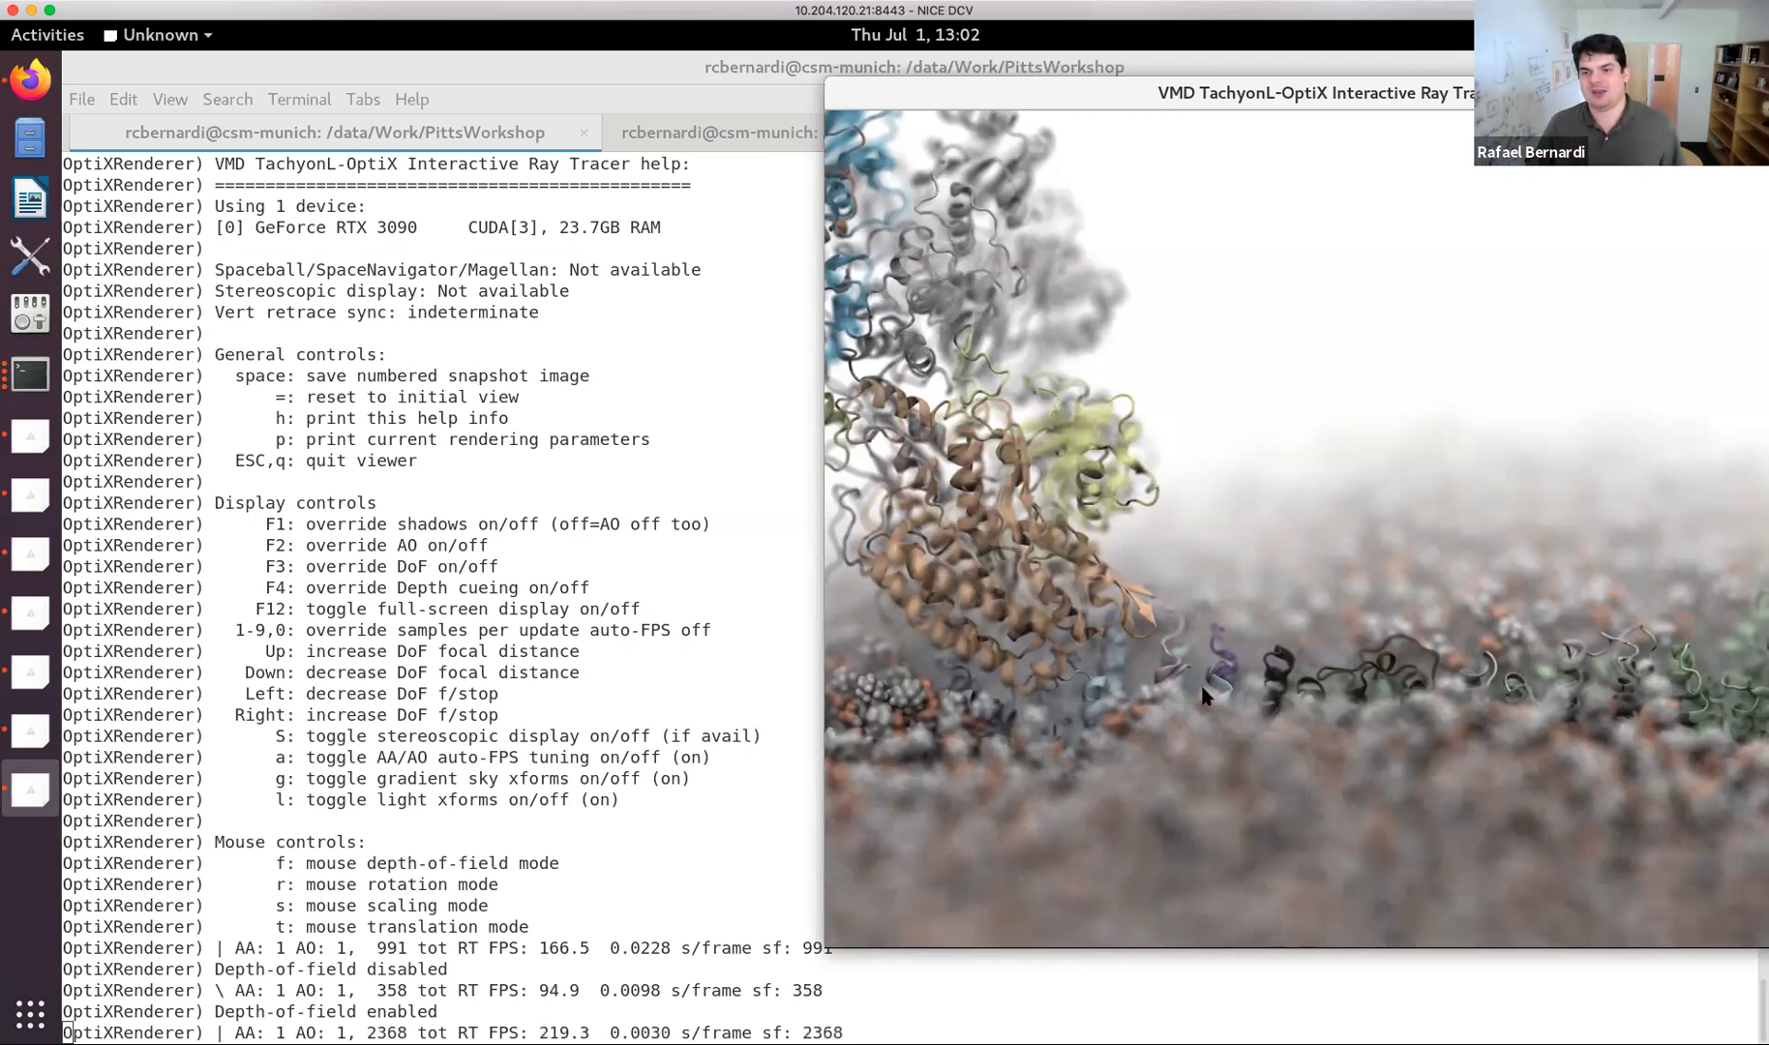
# Reposition the ray tracer beside the log, increase the DoF focal distance to about 2.00, and print the current rendering parameters.
pyautogui.moveTo(1559, 92); pyautogui.dragTo(1134, 68)
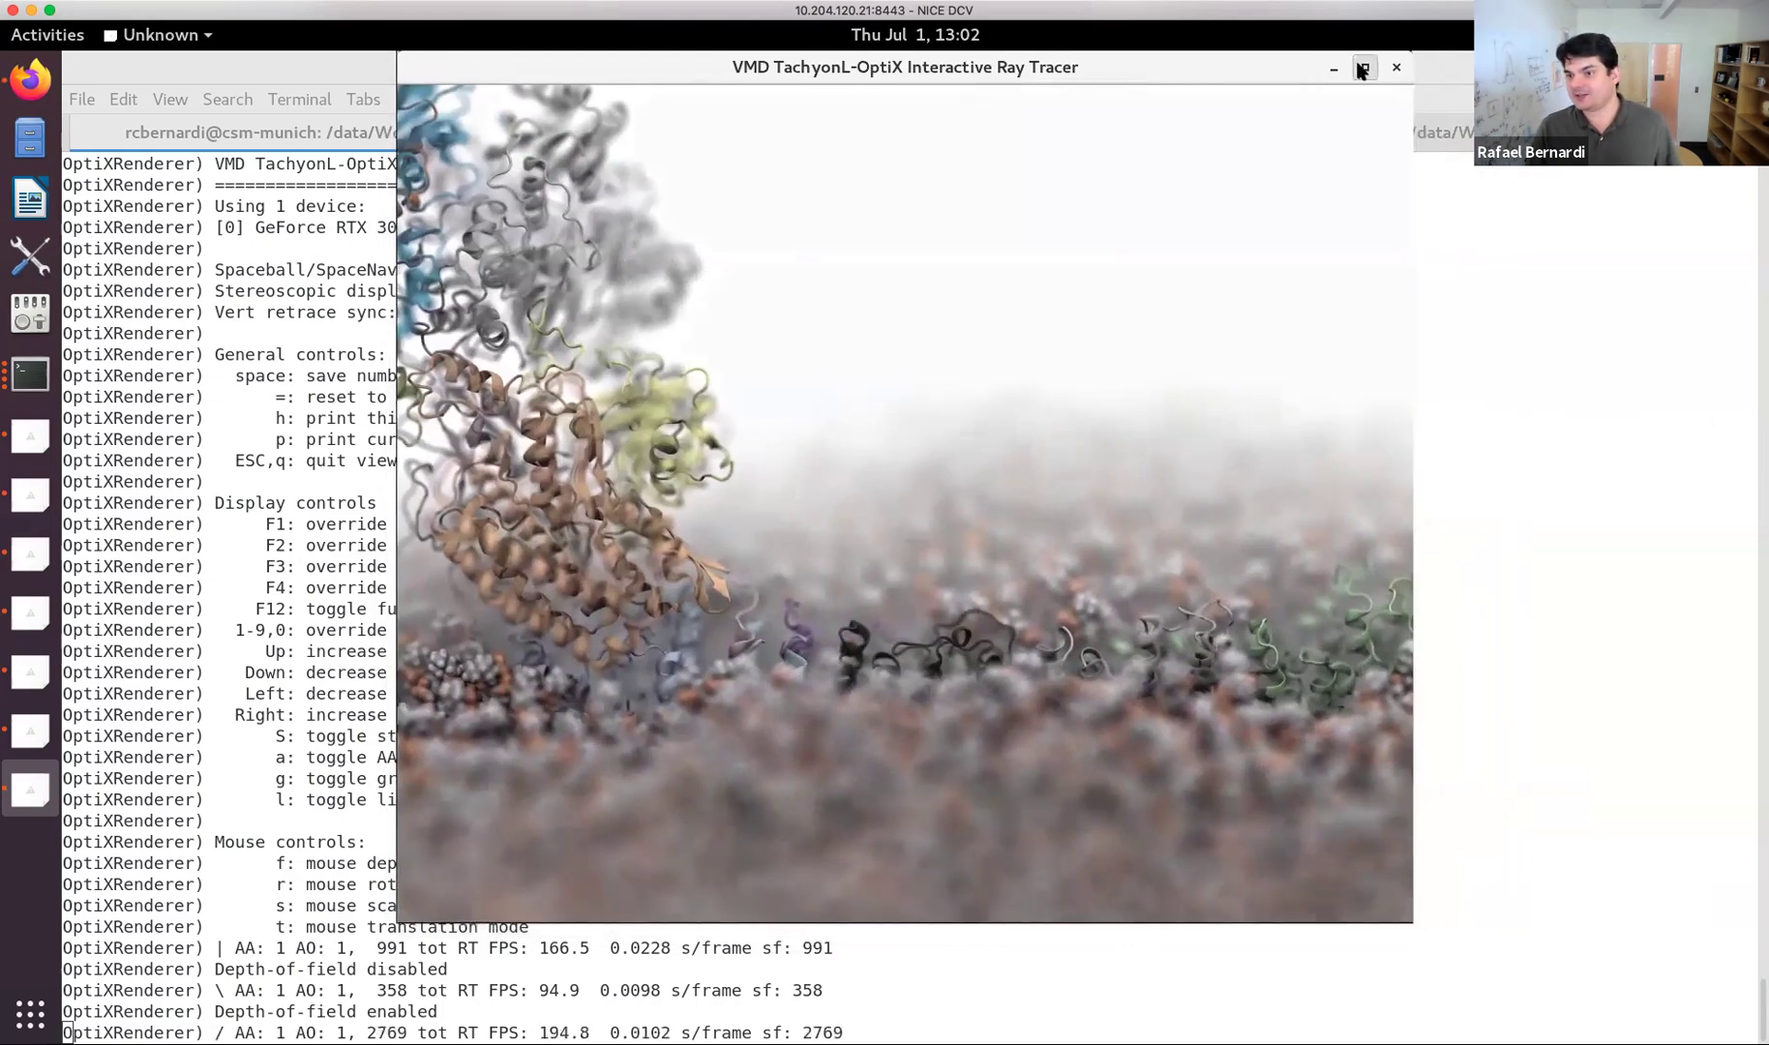
pyautogui.click(1360, 68)
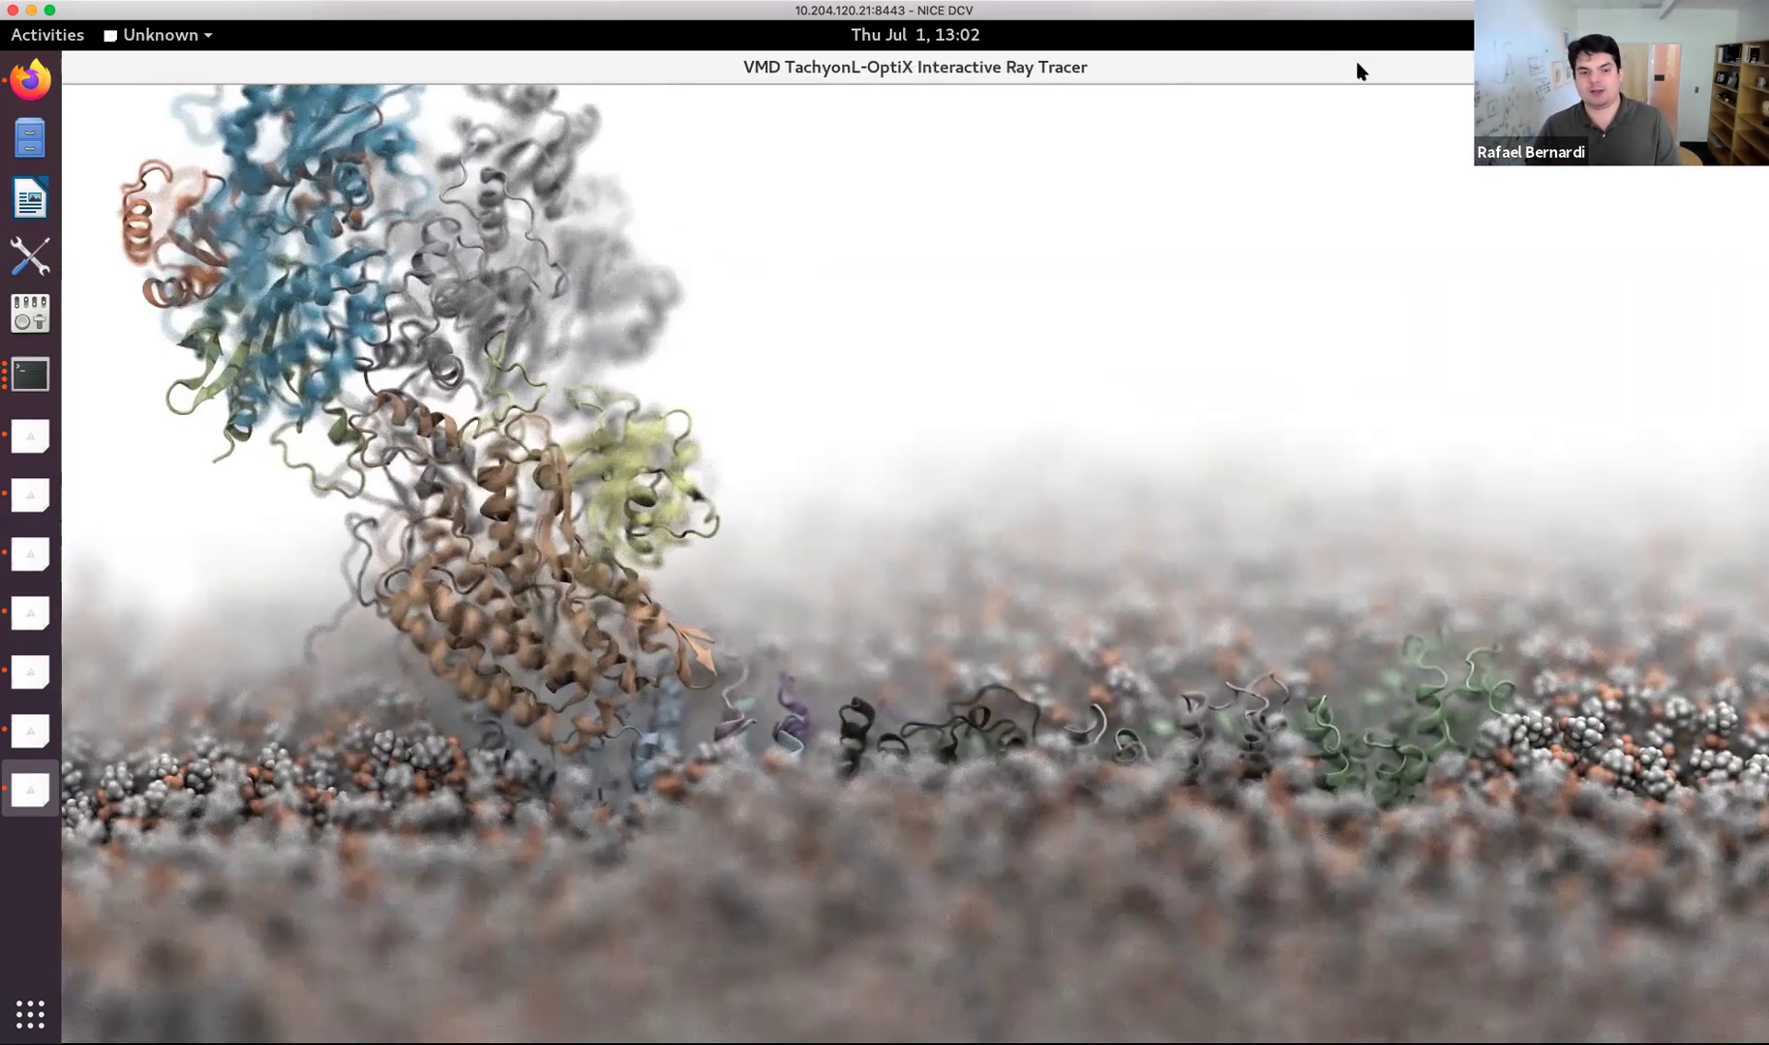
pyautogui.click(1720, 68)
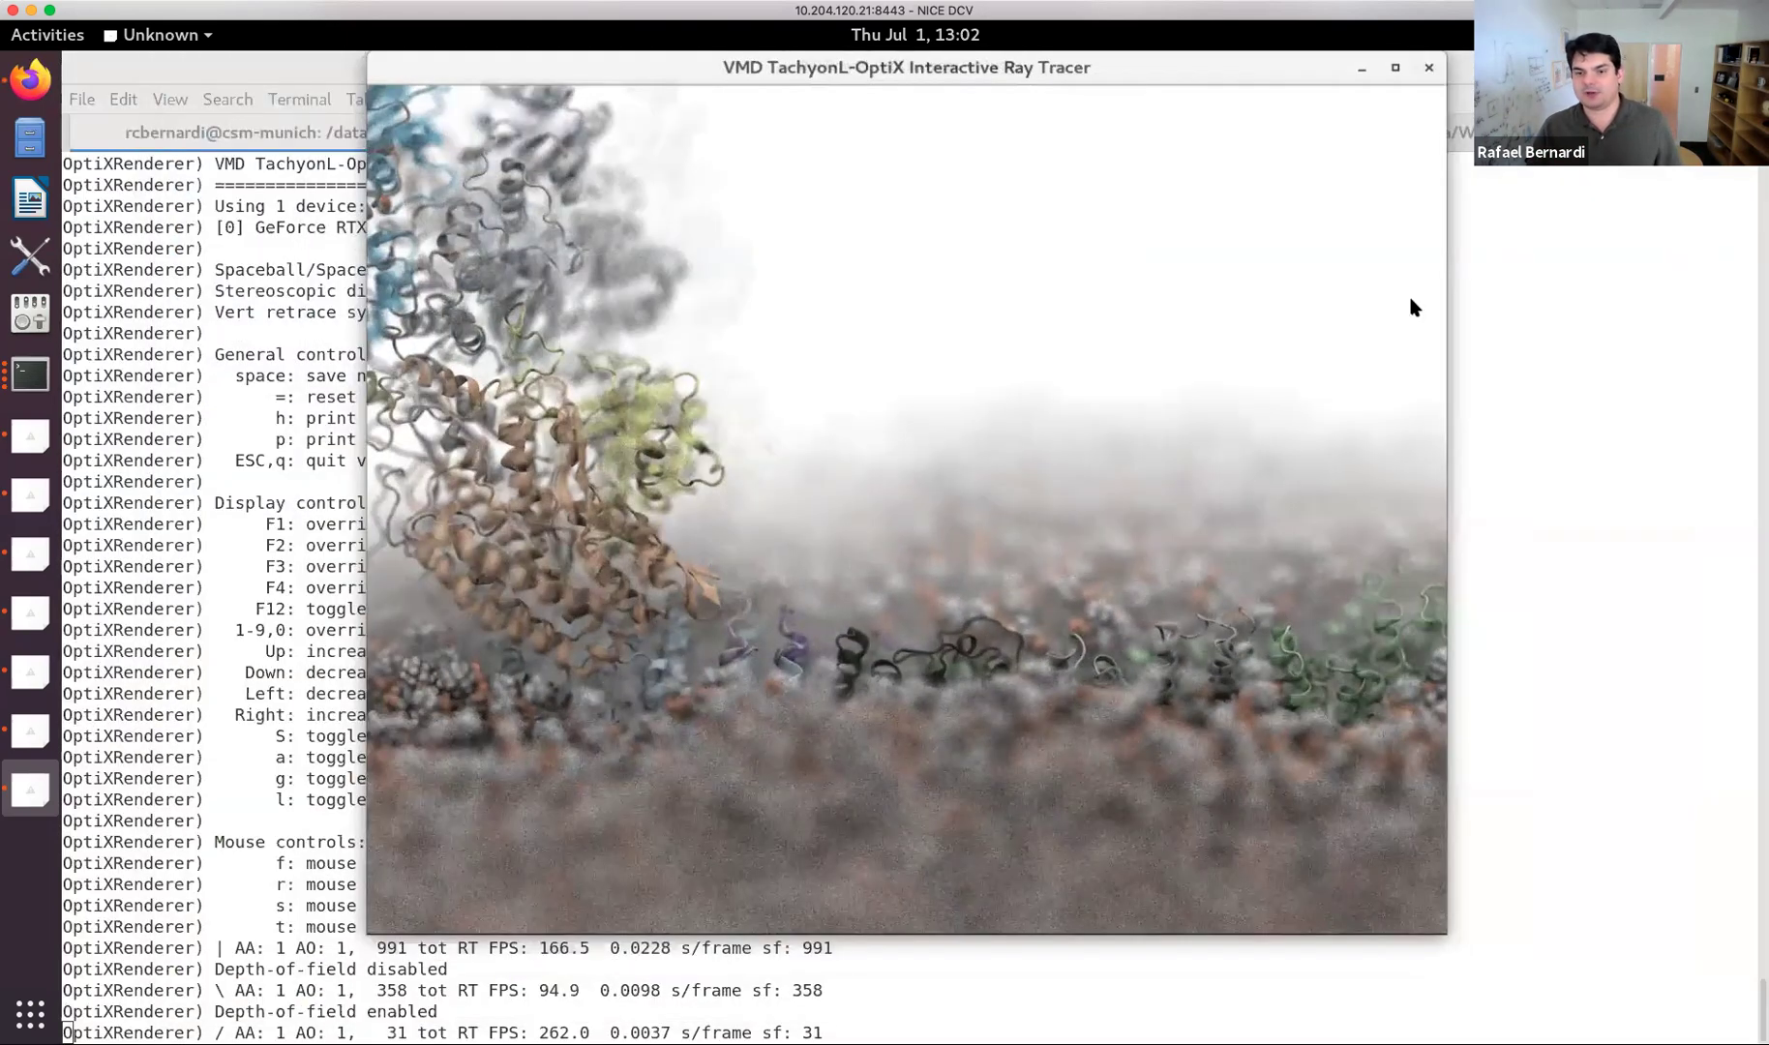
pyautogui.moveTo(674, 67); pyautogui.dragTo(943, 67)
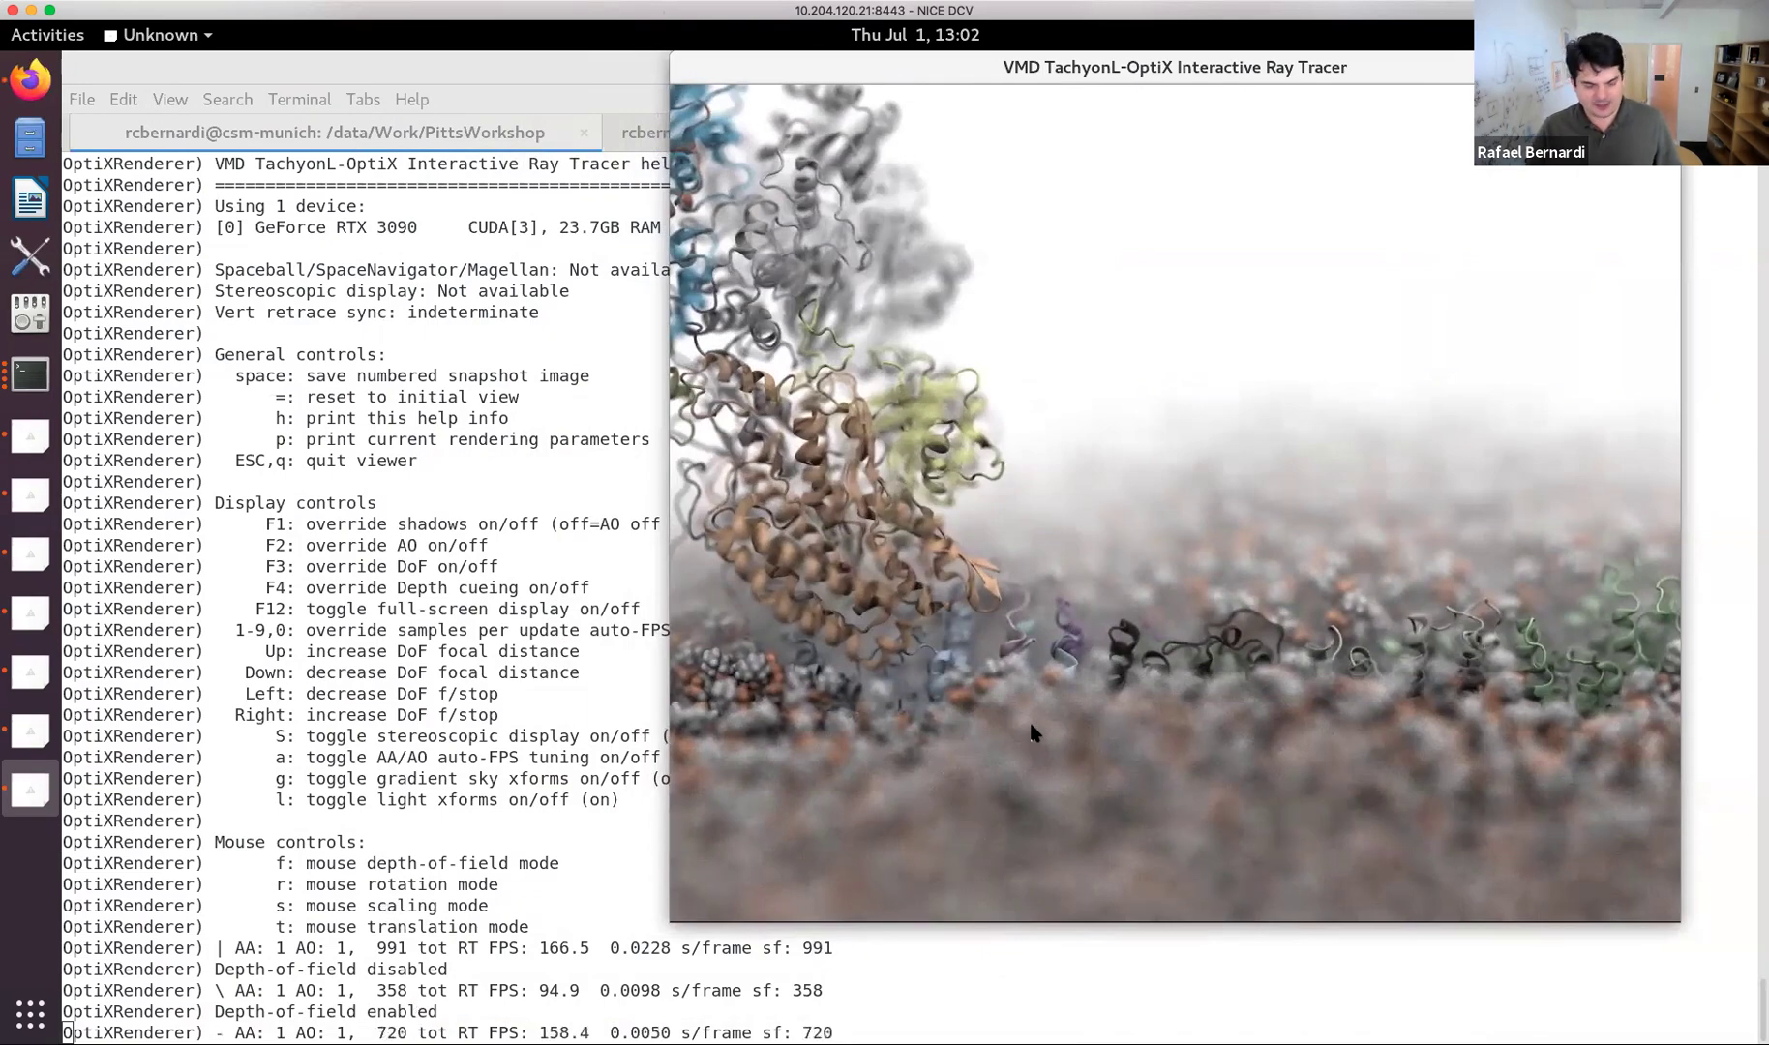
pyautogui.press('Up')
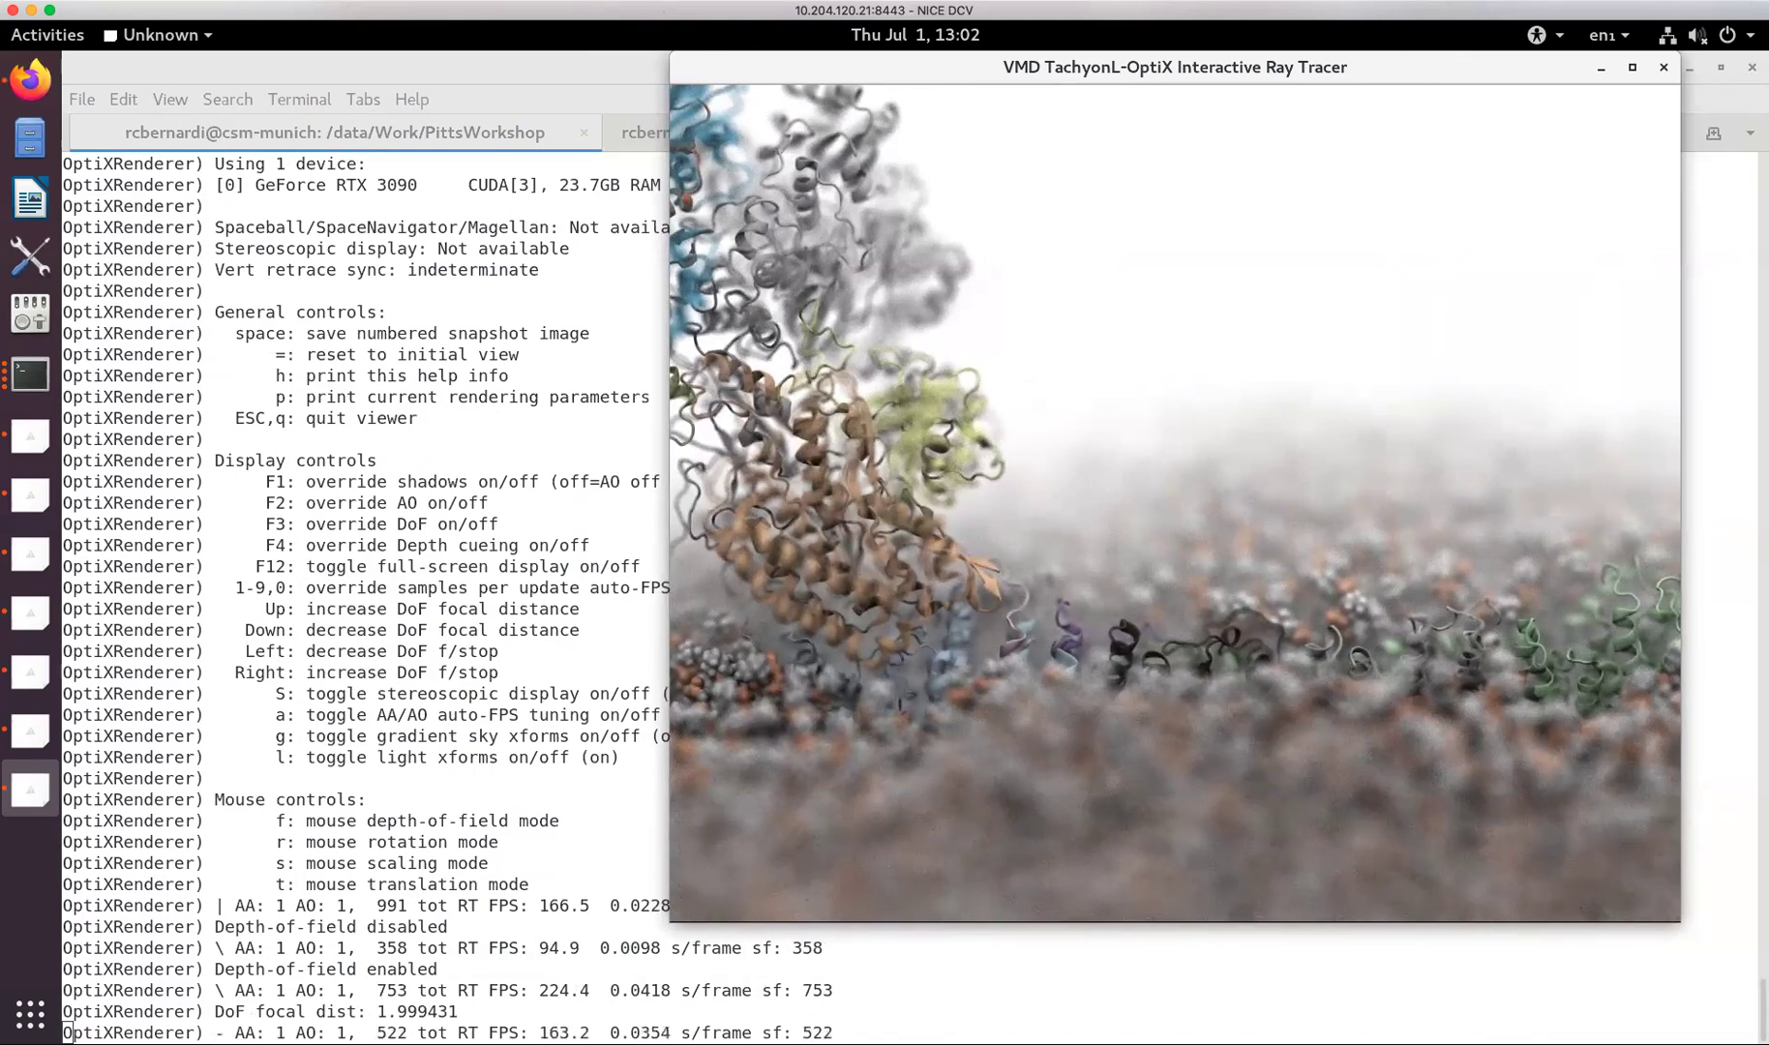
pyautogui.press('p')
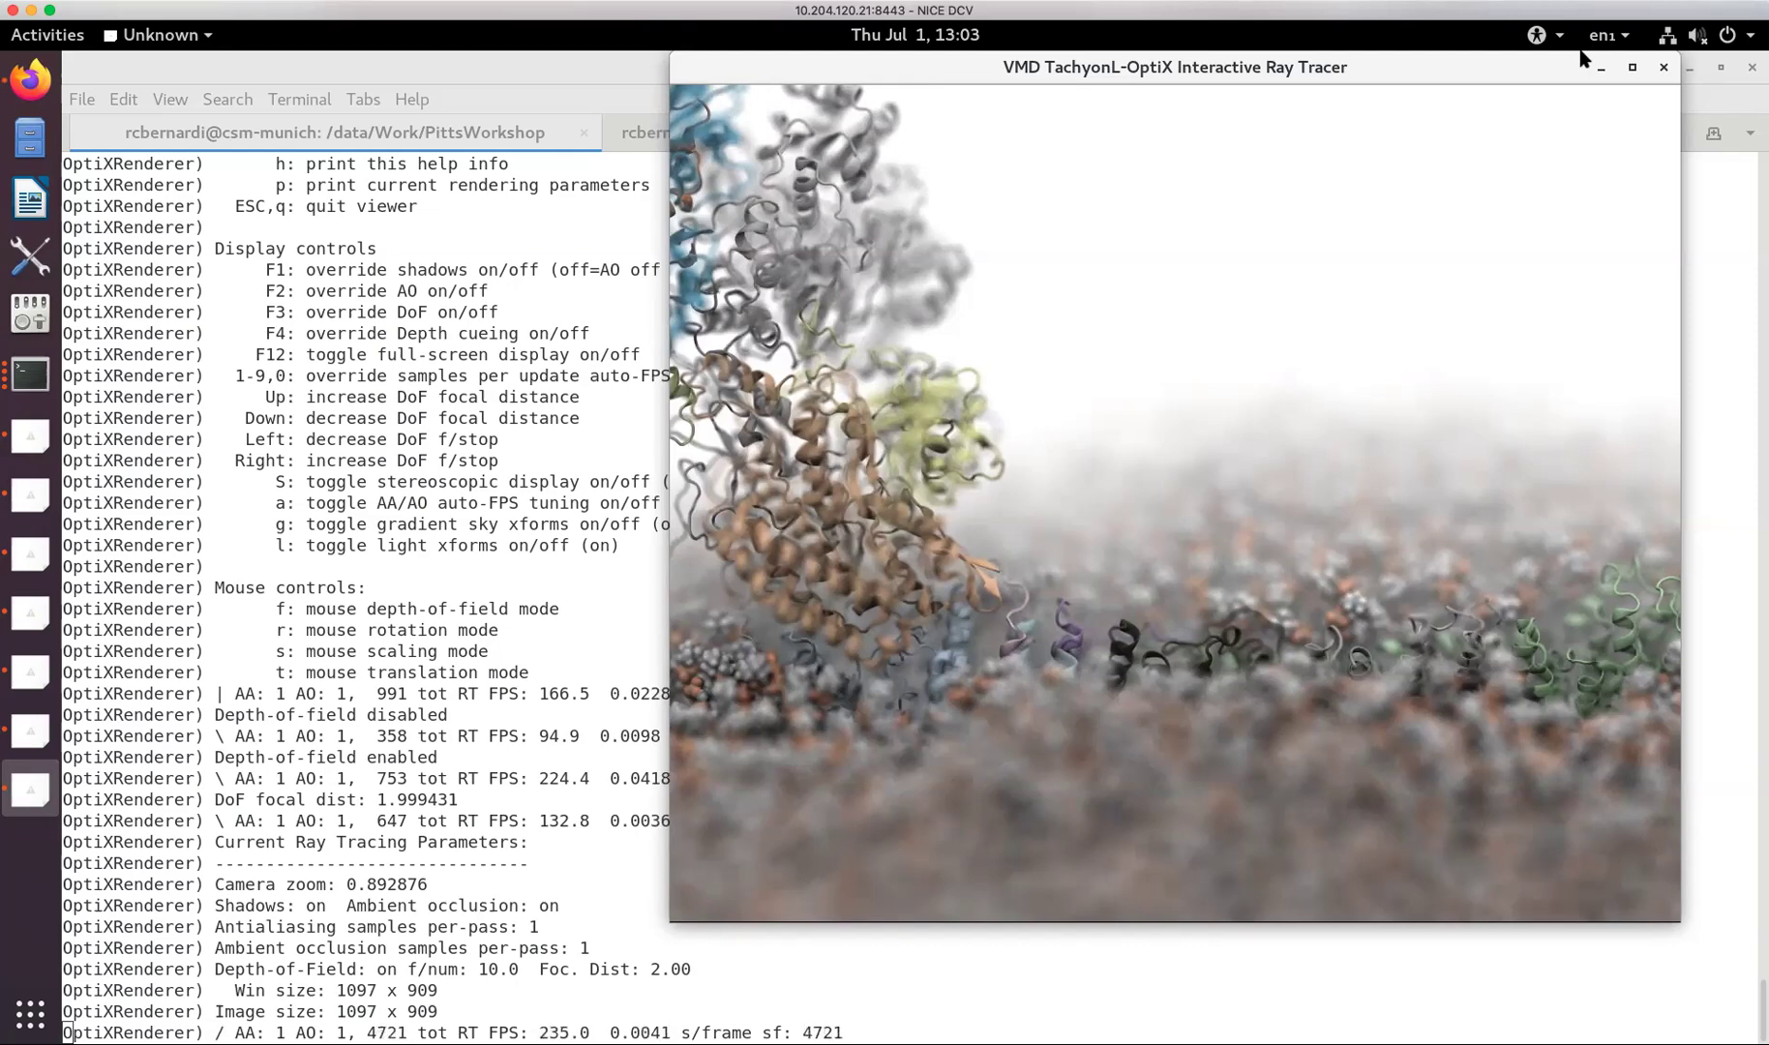
# View the ray-traced scene maximized, and close the ray tracer and the resulting test-2.ppm image.
pyautogui.click(1633, 68)
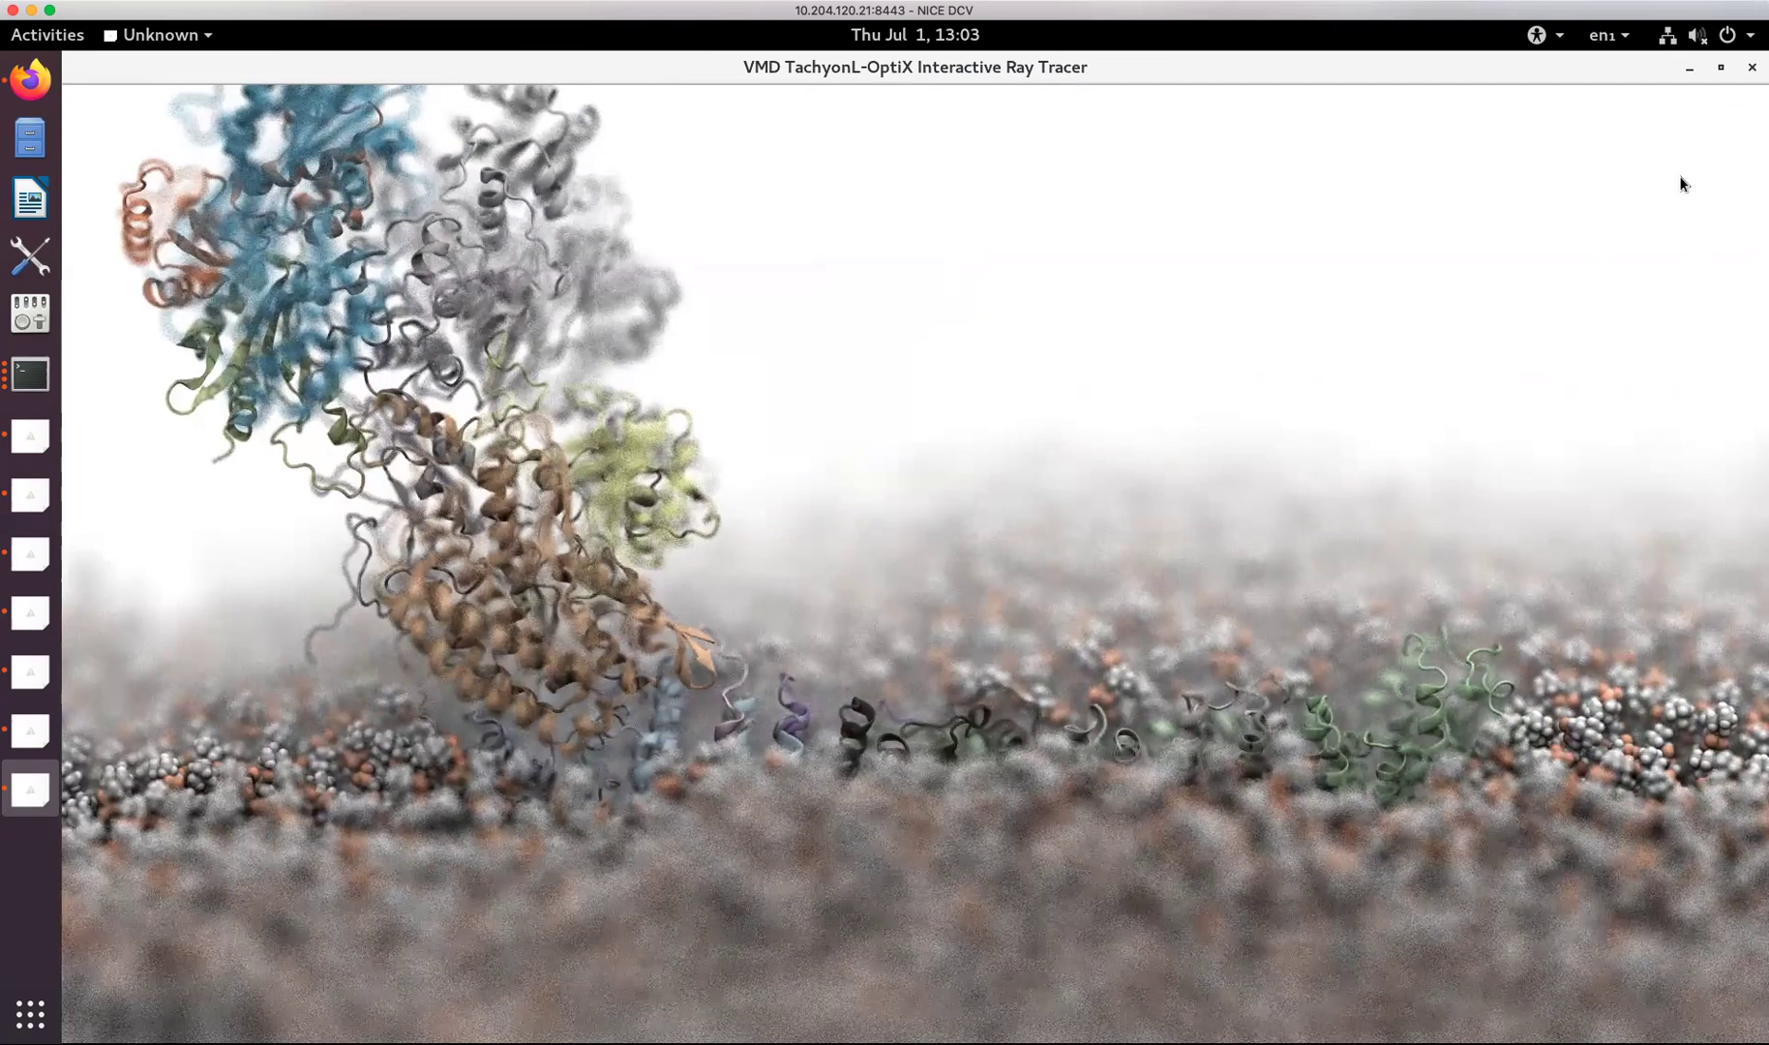
pyautogui.click(1720, 67)
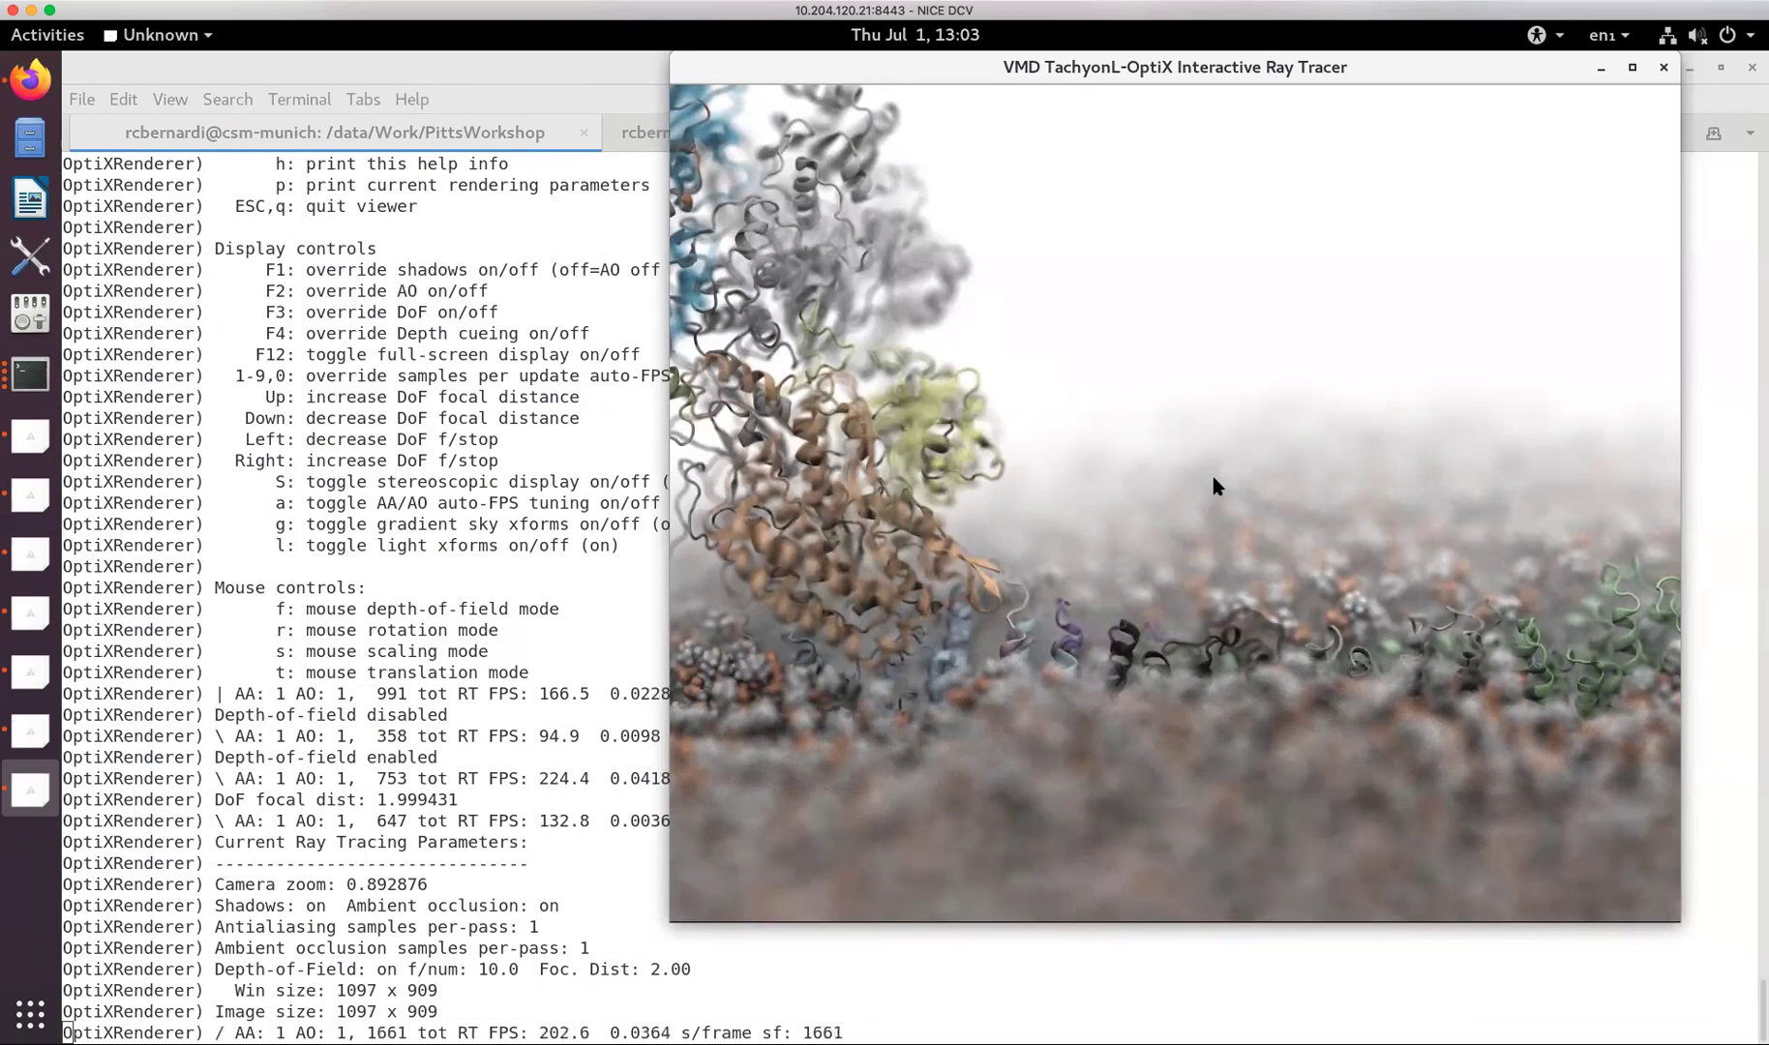
pyautogui.click(1661, 68)
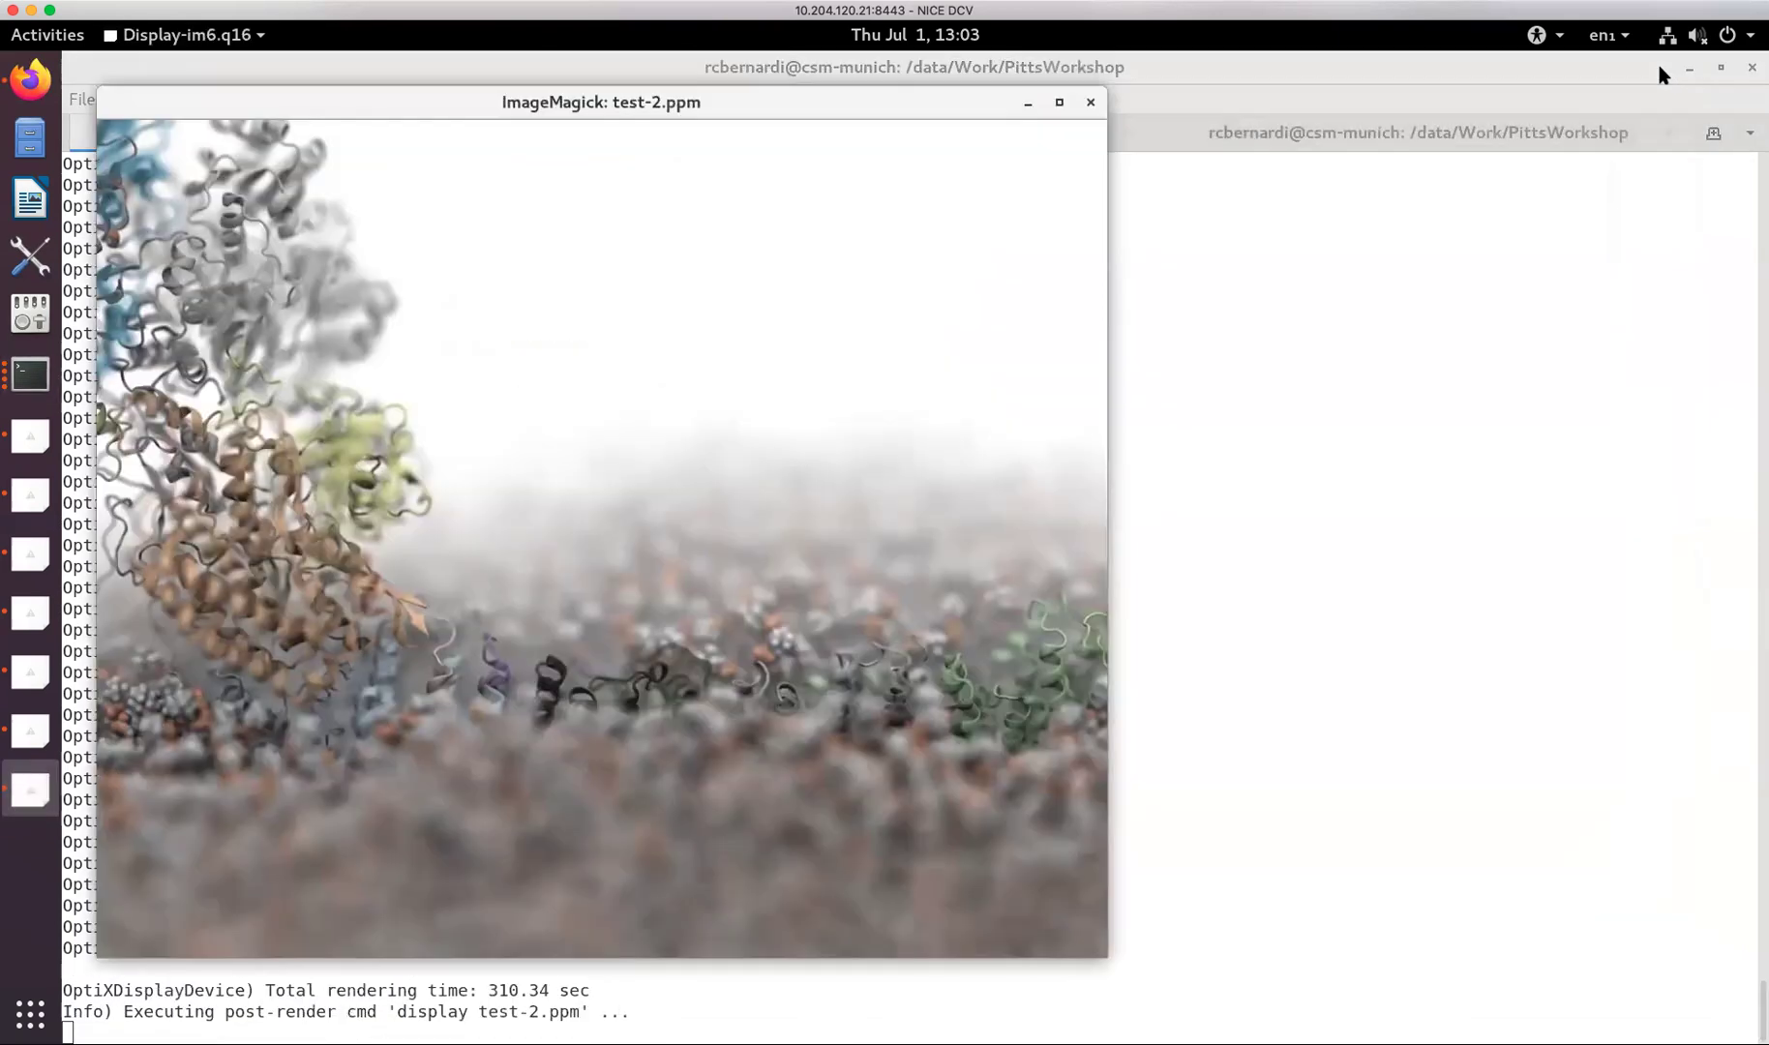
pyautogui.click(1090, 101)
# Minimize the terminal to reveal the VMD windows and hide the VDW lipid representation.
pyautogui.press('super')
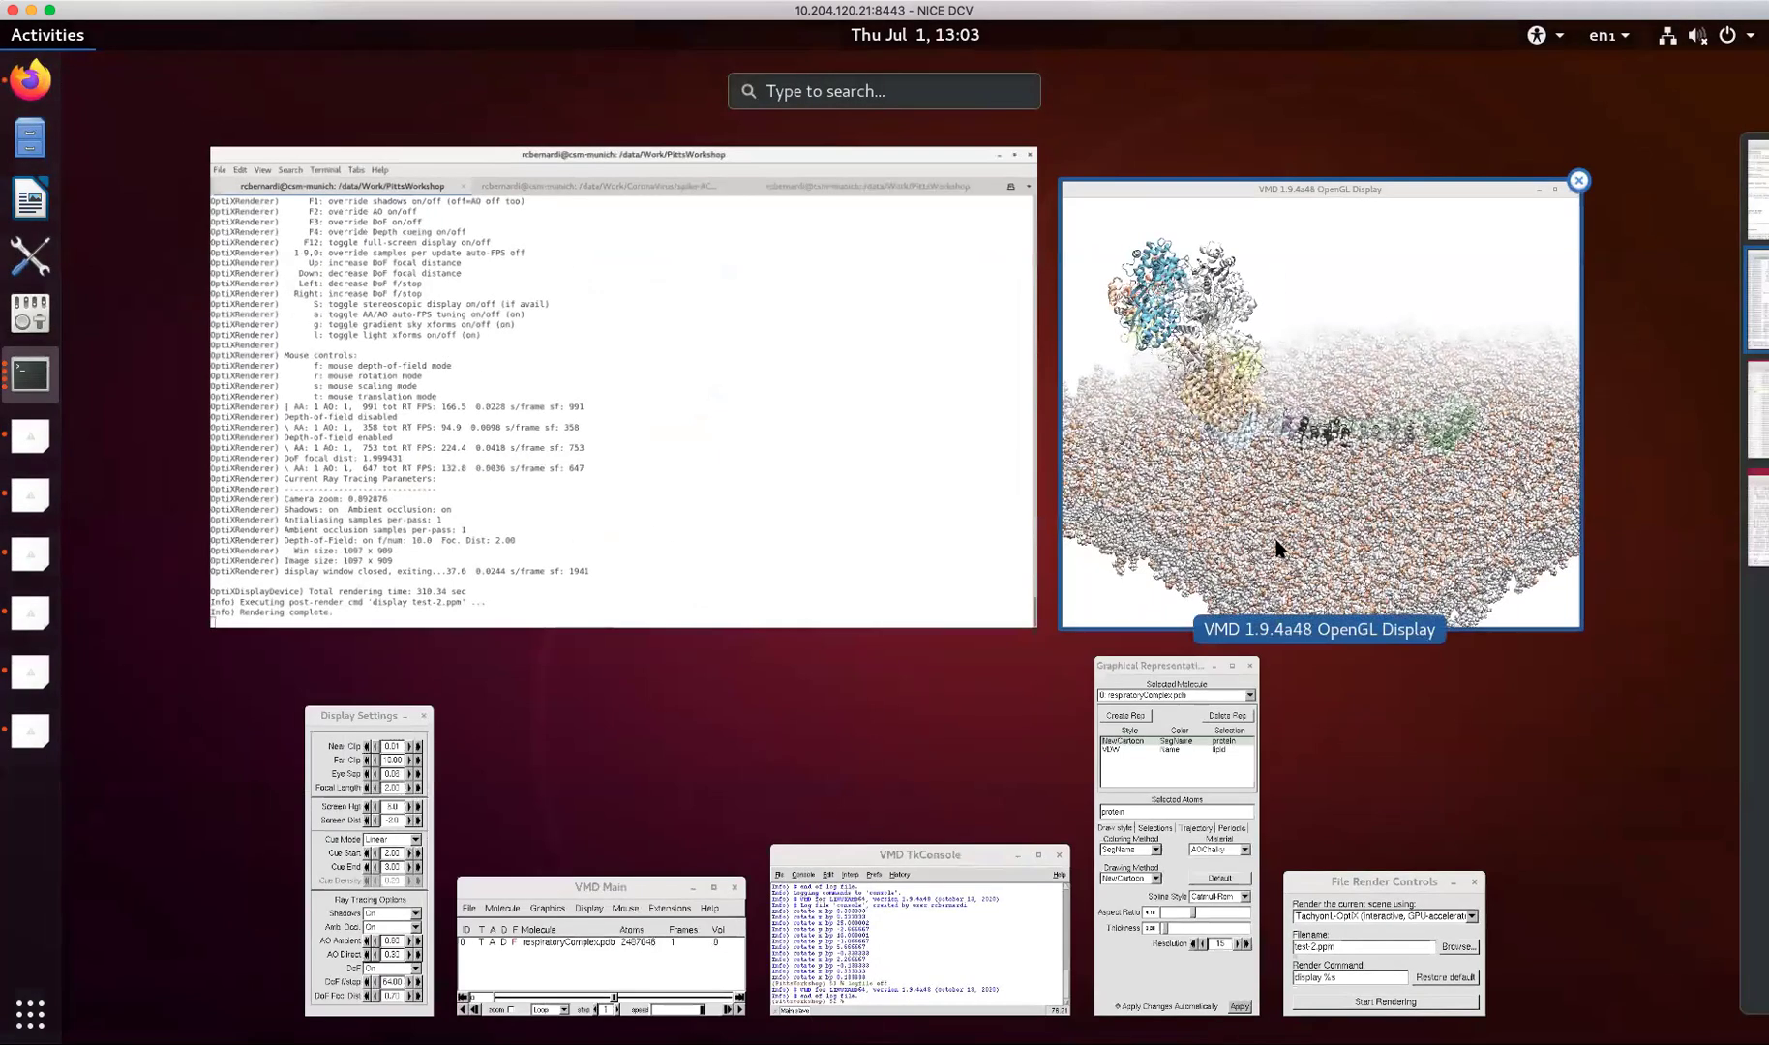
pyautogui.click(997, 239)
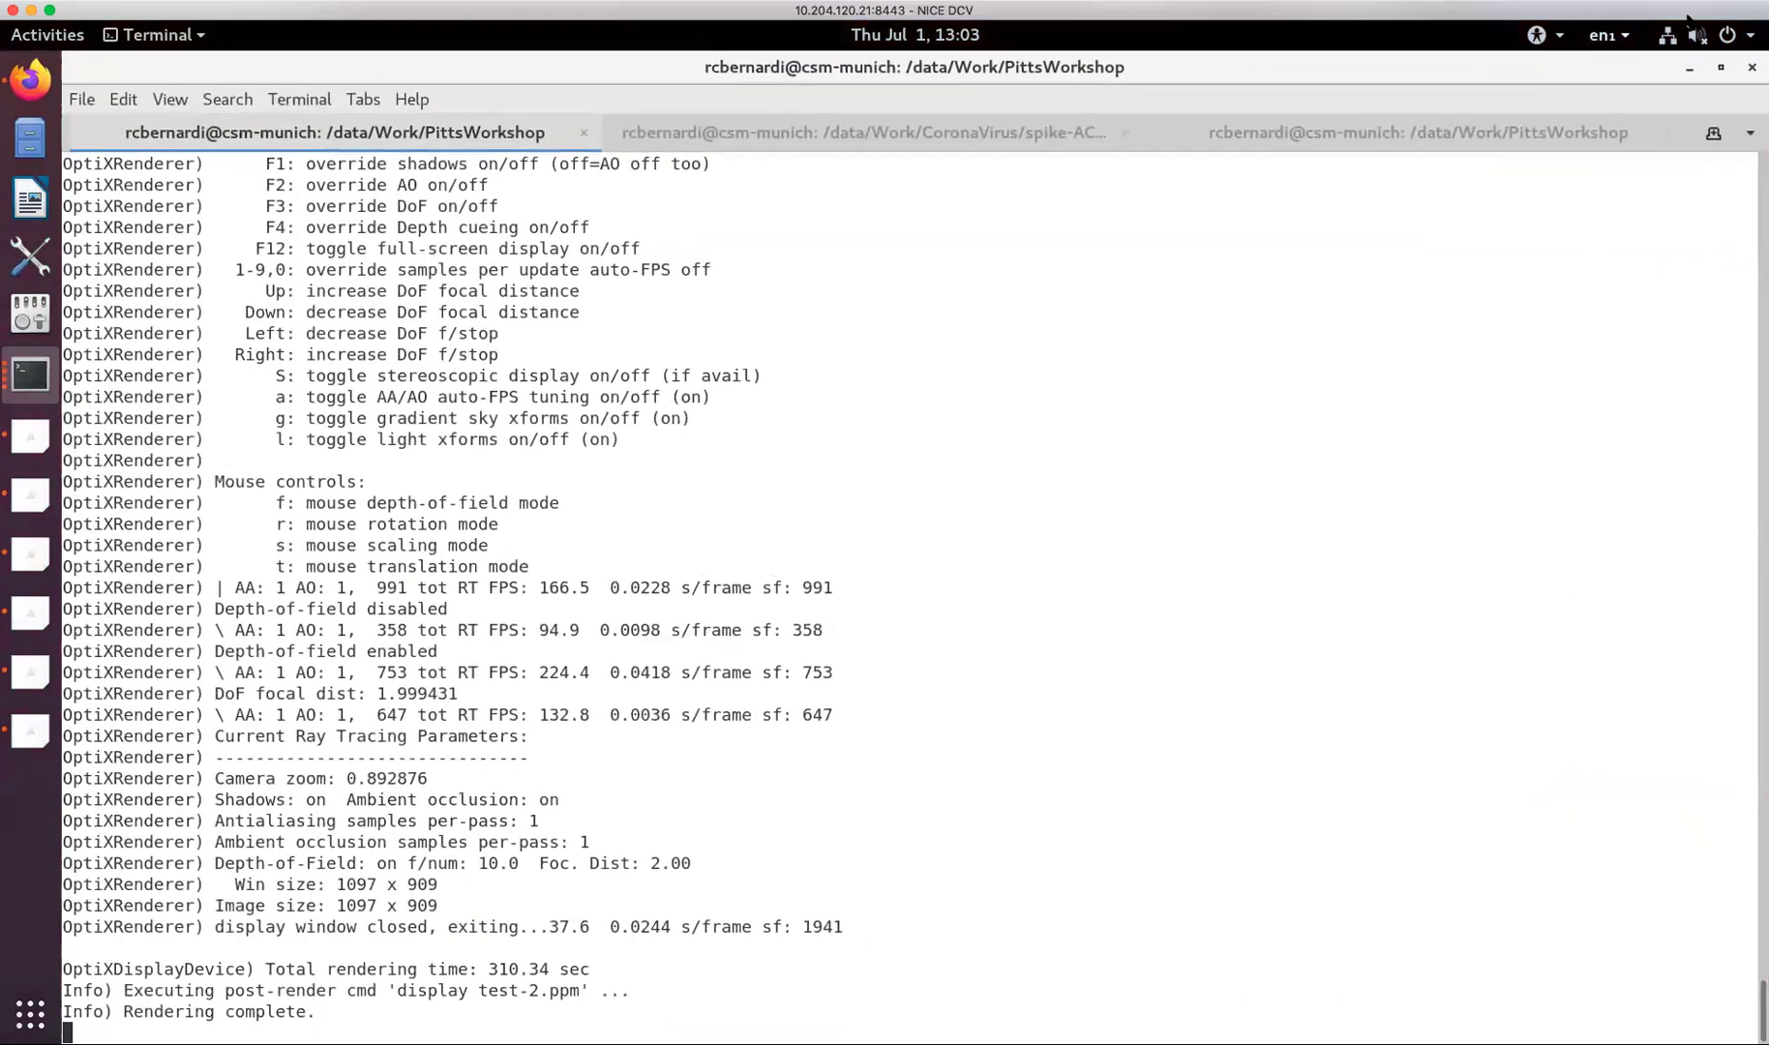
pyautogui.click(1691, 67)
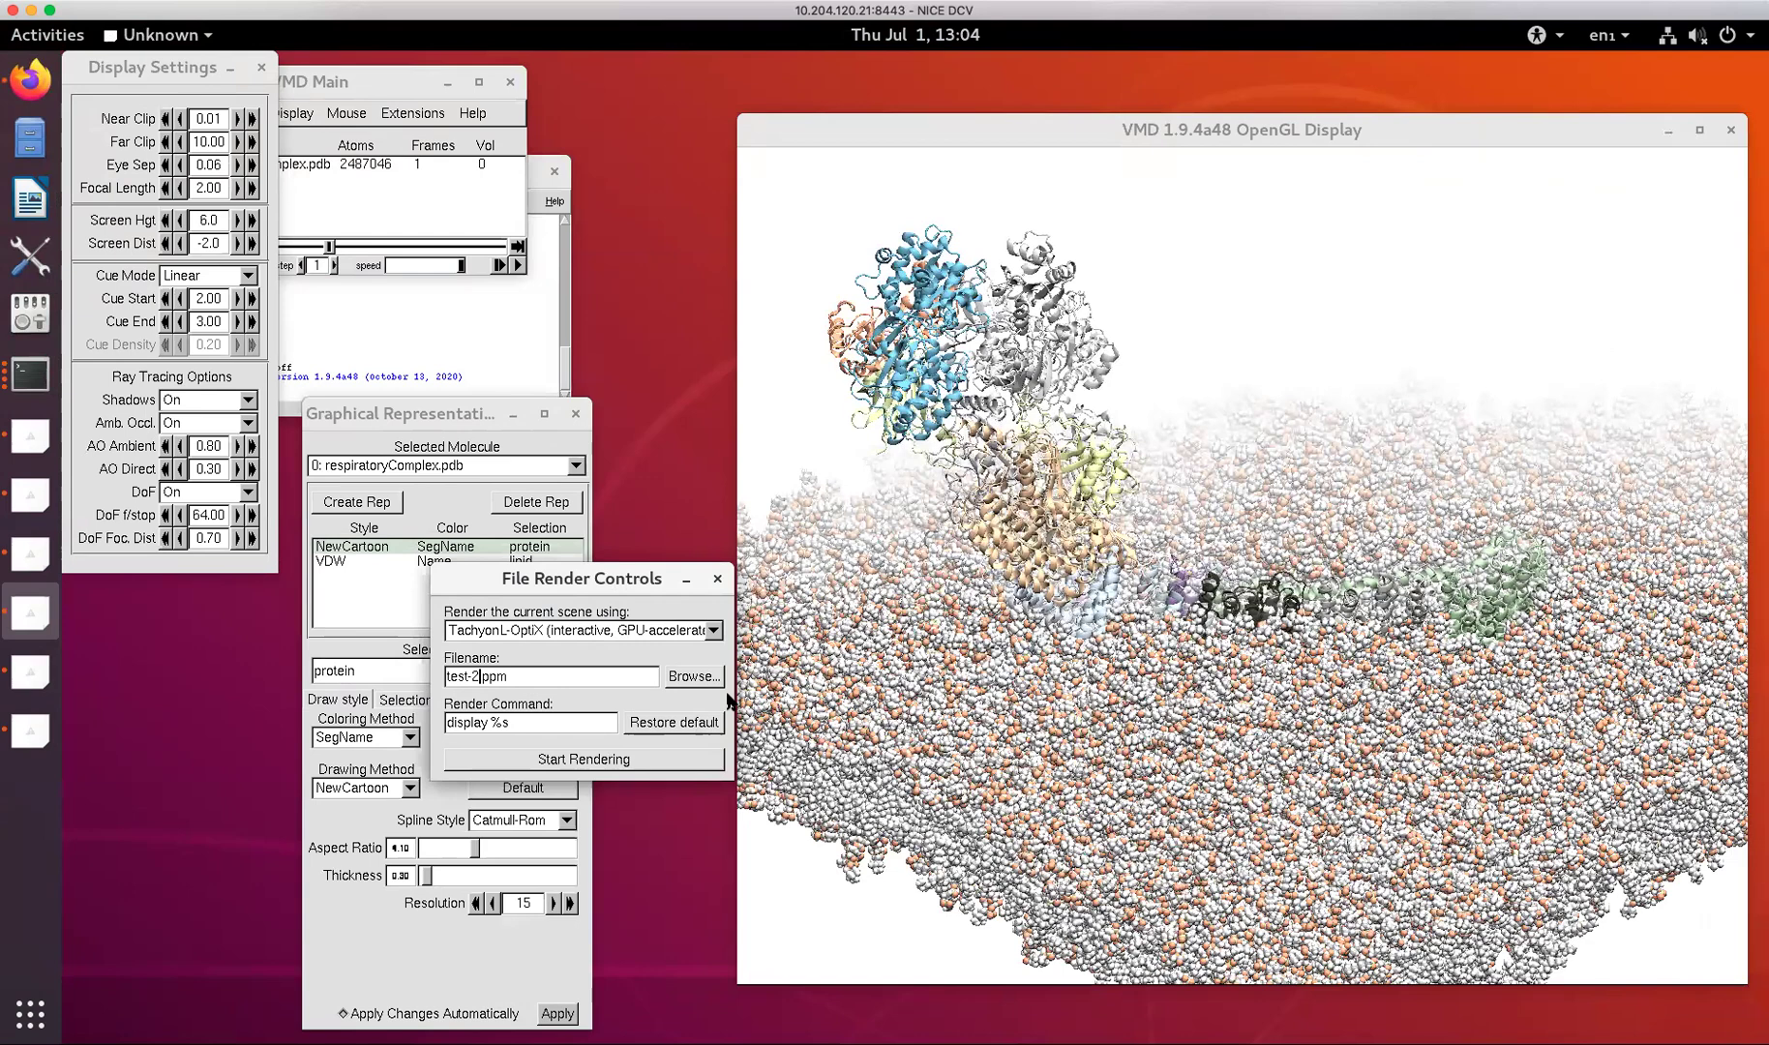
pyautogui.click(359, 564)
pyautogui.doubleClick(359, 564)
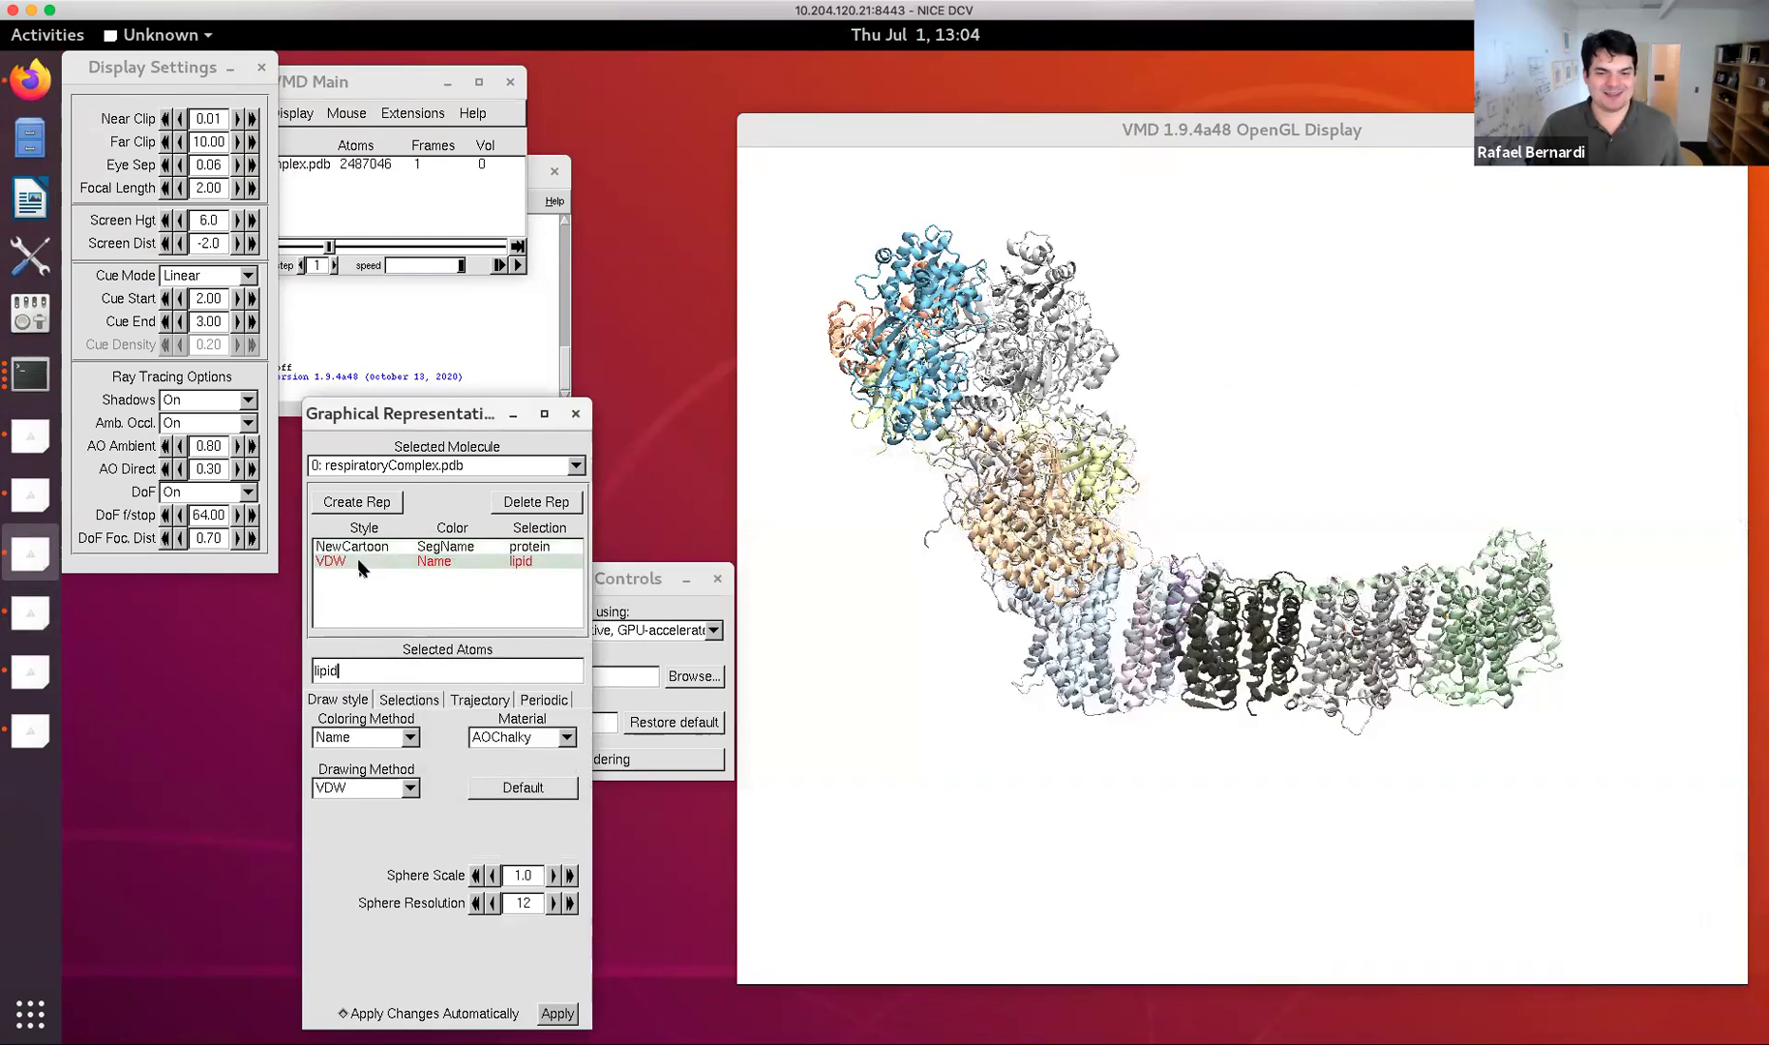
# Scale up, reposition and rotate the protein so that it fills the OpenGL display.
pyautogui.click(1070, 696)
pyautogui.moveTo(1070, 697); pyautogui.dragTo(1190, 604)
pyautogui.press('s')
pyautogui.moveTo(1596, 580); pyautogui.dragTo(1681, 577)
pyautogui.press('t')
pyautogui.moveTo(1350, 563); pyautogui.dragTo(1553, 593)
pyautogui.press('s')
pyautogui.press('r')
pyautogui.moveTo(1298, 551); pyautogui.dragTo(1268, 583)
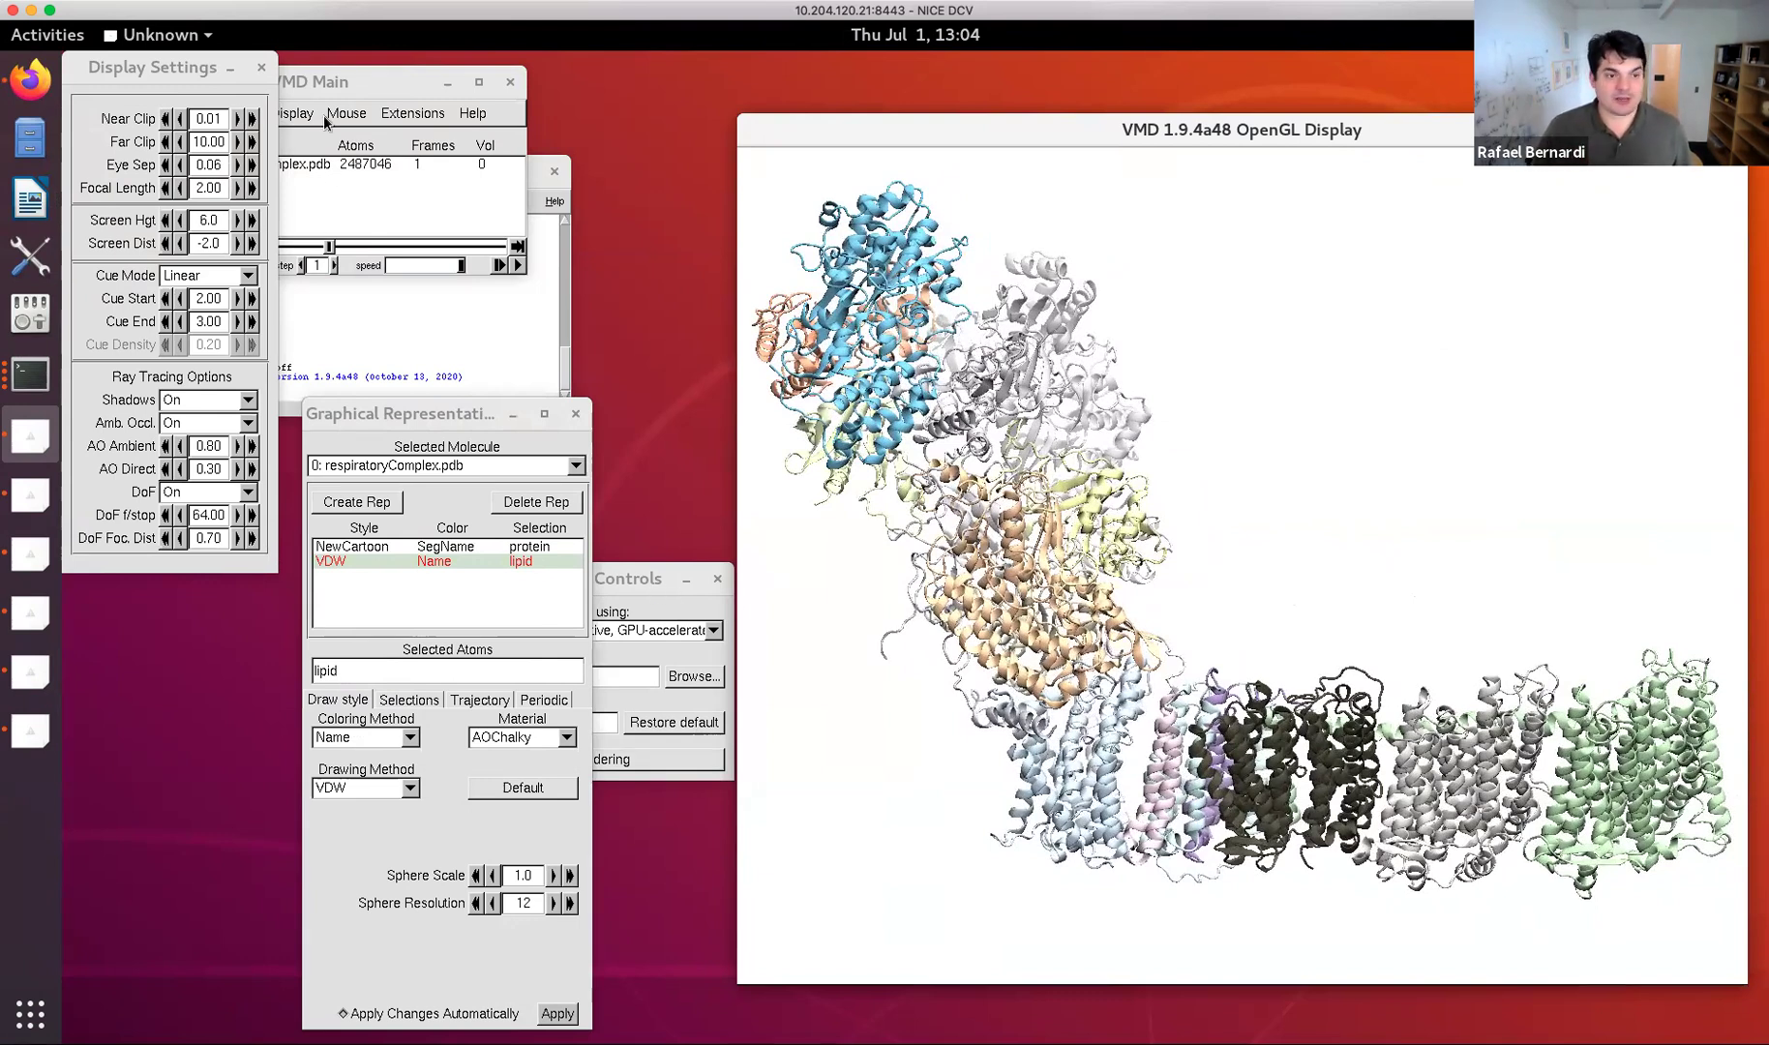
# Move the VMD Main window into view, select the protein representation and review its available materials.
pyautogui.moveTo(402, 81); pyautogui.dragTo(555, 81)
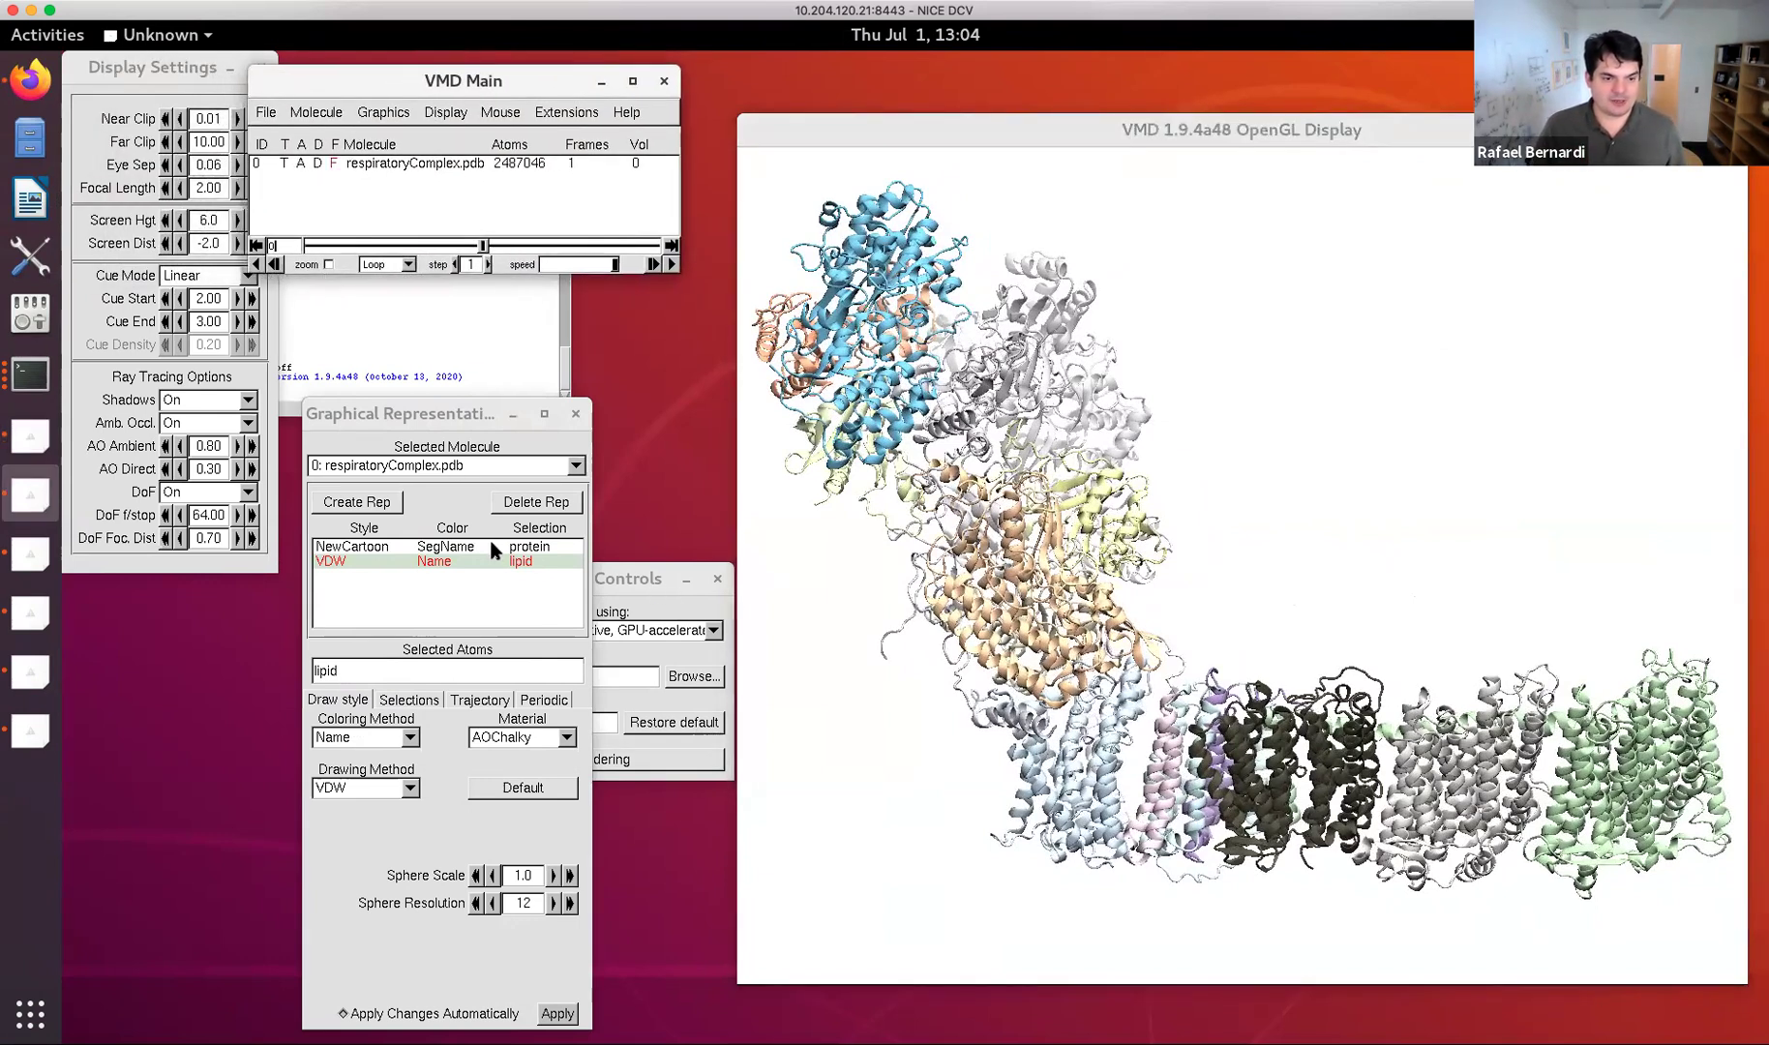
pyautogui.click(492, 548)
pyautogui.click(523, 739)
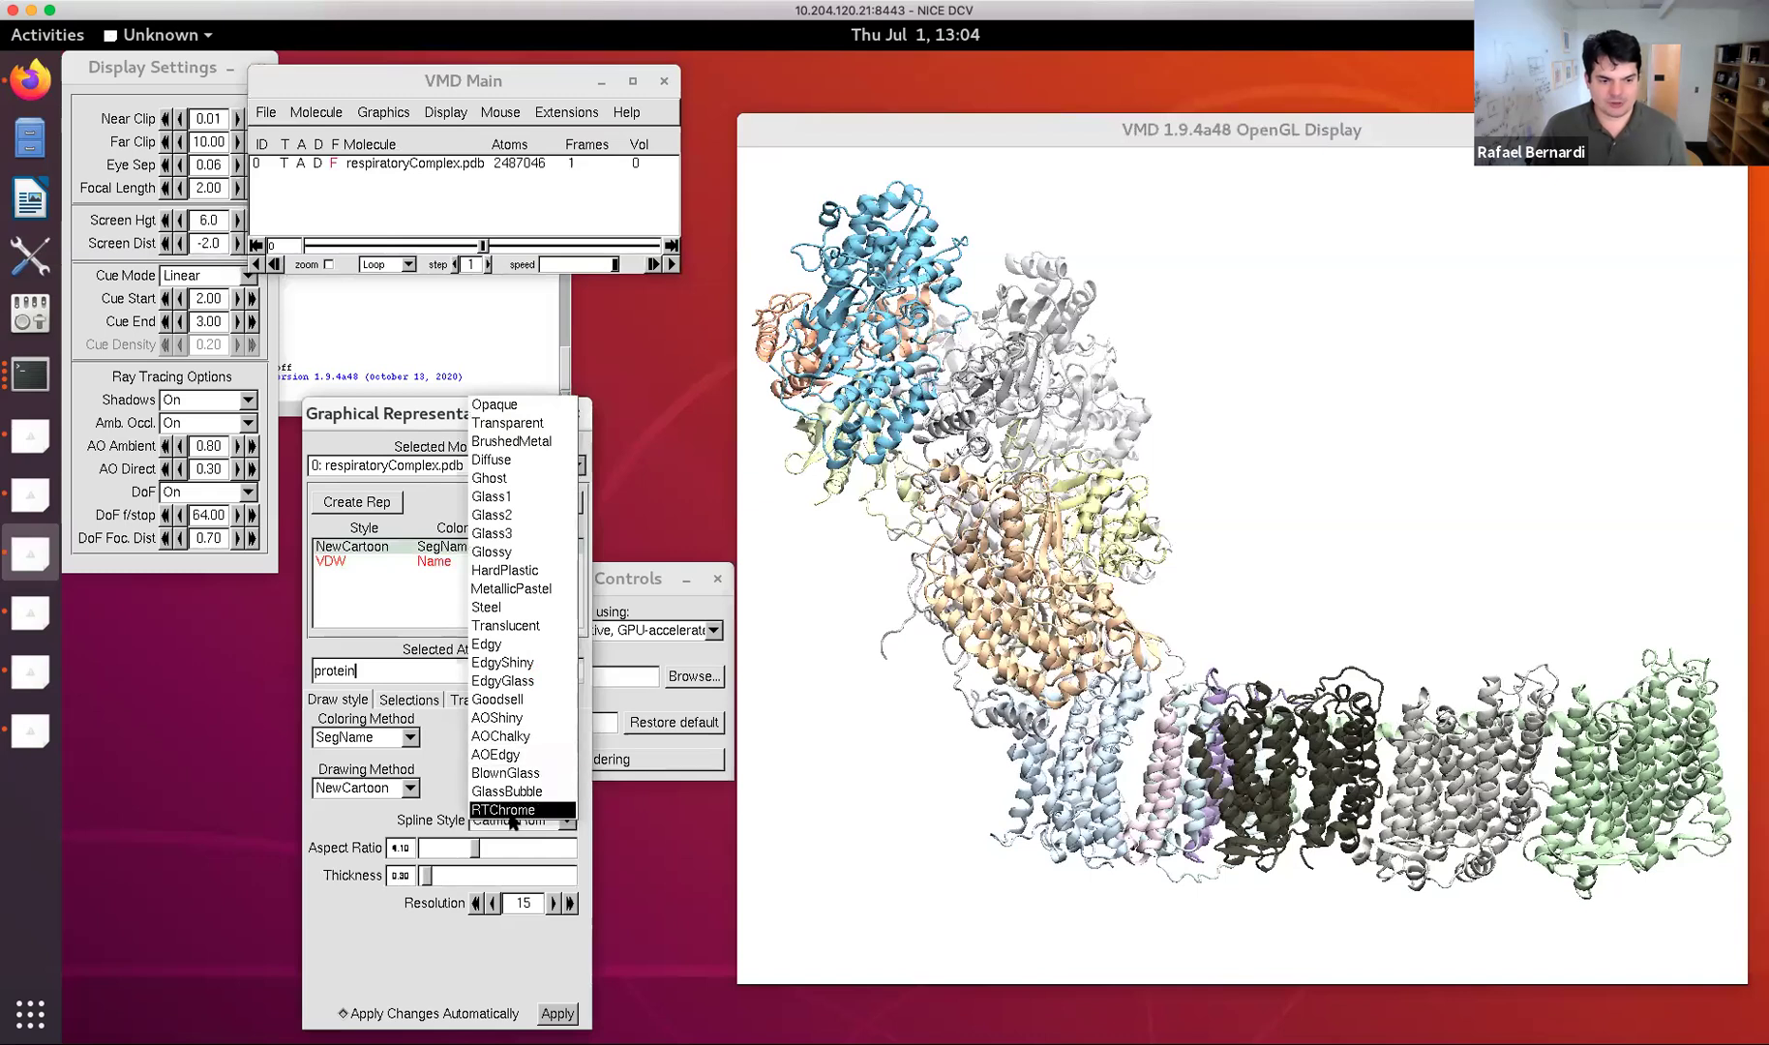
pyautogui.click(674, 492)
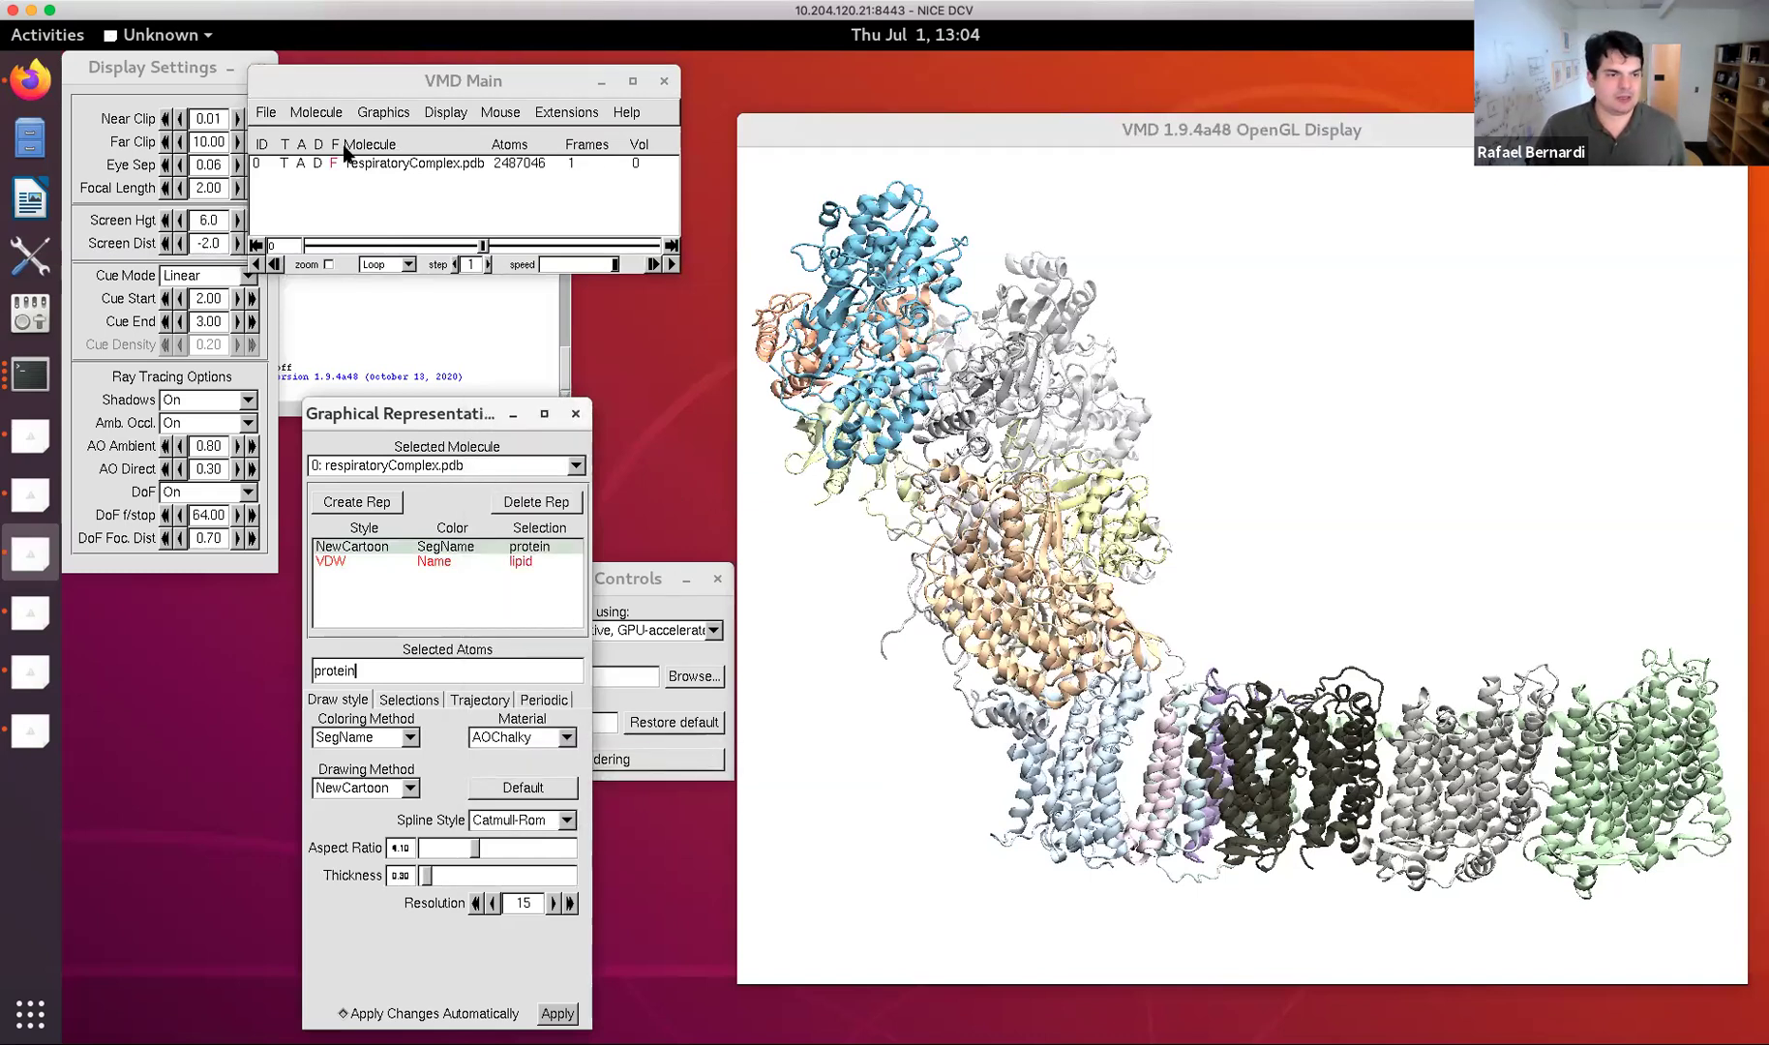
# Open the Materials editor and create a new material based on AOChalky.
pyautogui.click(333, 118)
pyautogui.moveTo(375, 118)
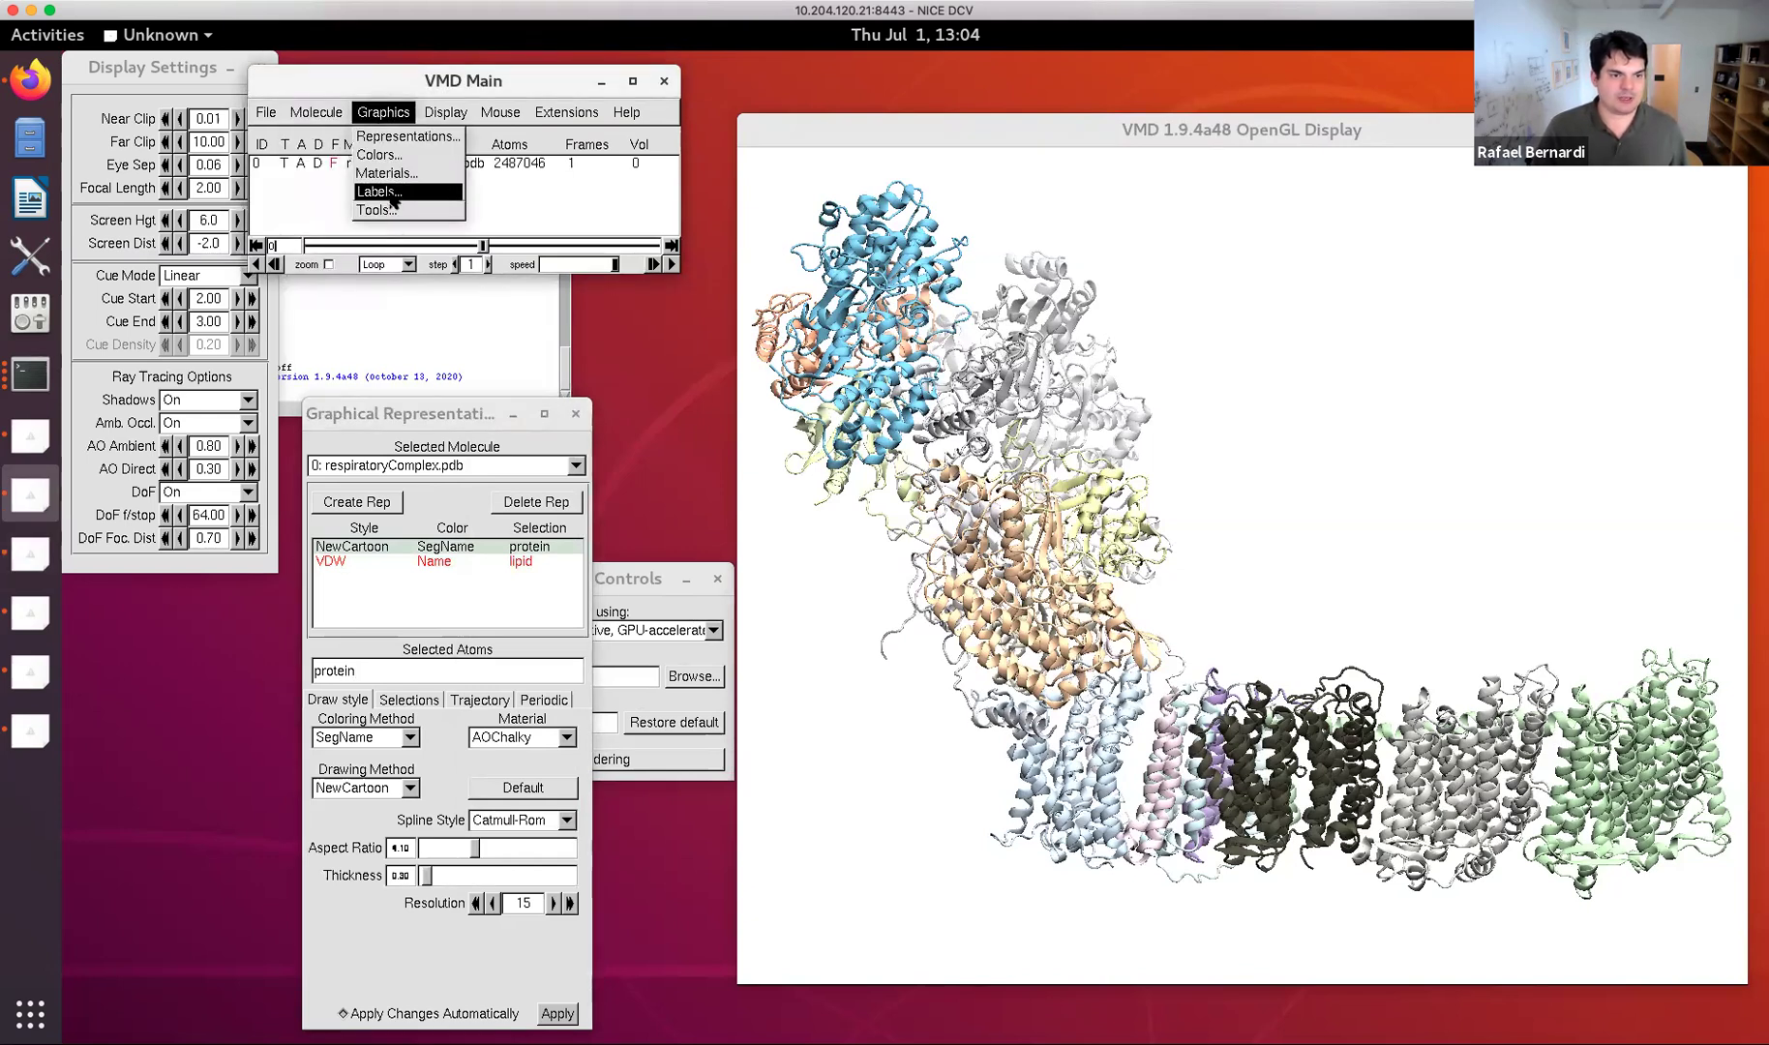
pyautogui.click(387, 173)
pyautogui.moveTo(223, 97); pyautogui.dragTo(552, 235)
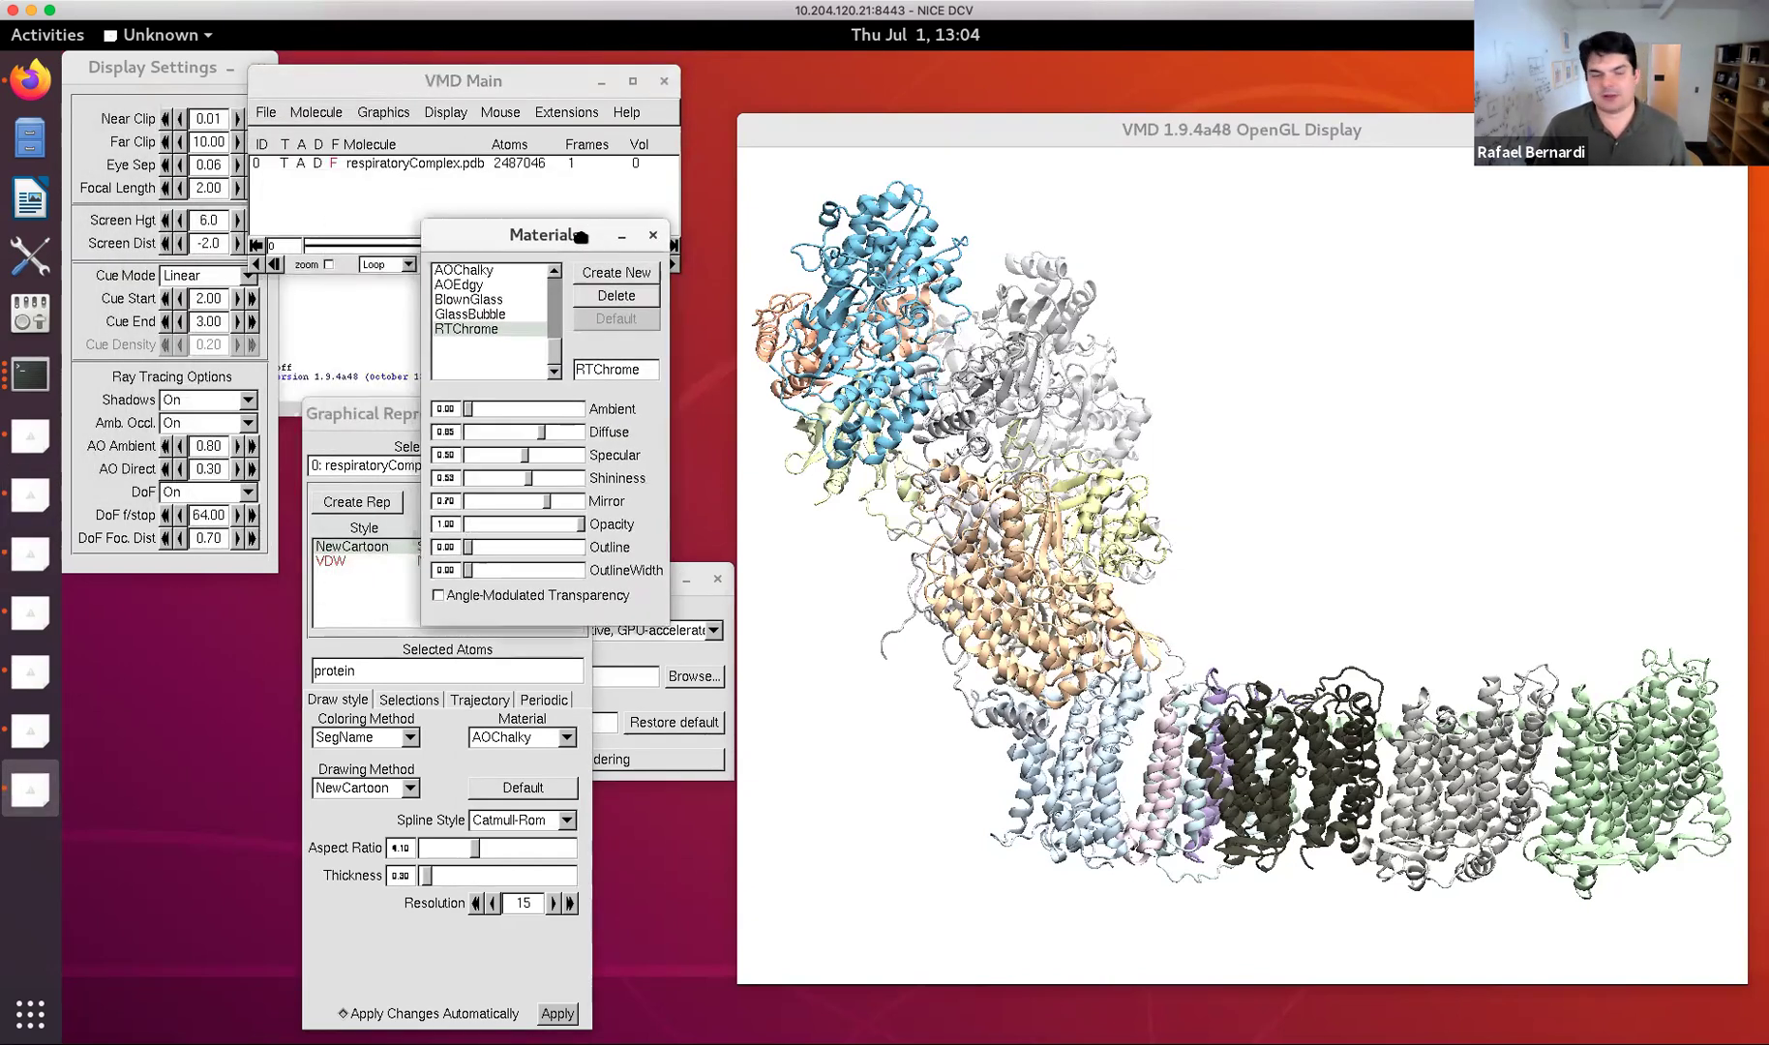
pyautogui.click(468, 276)
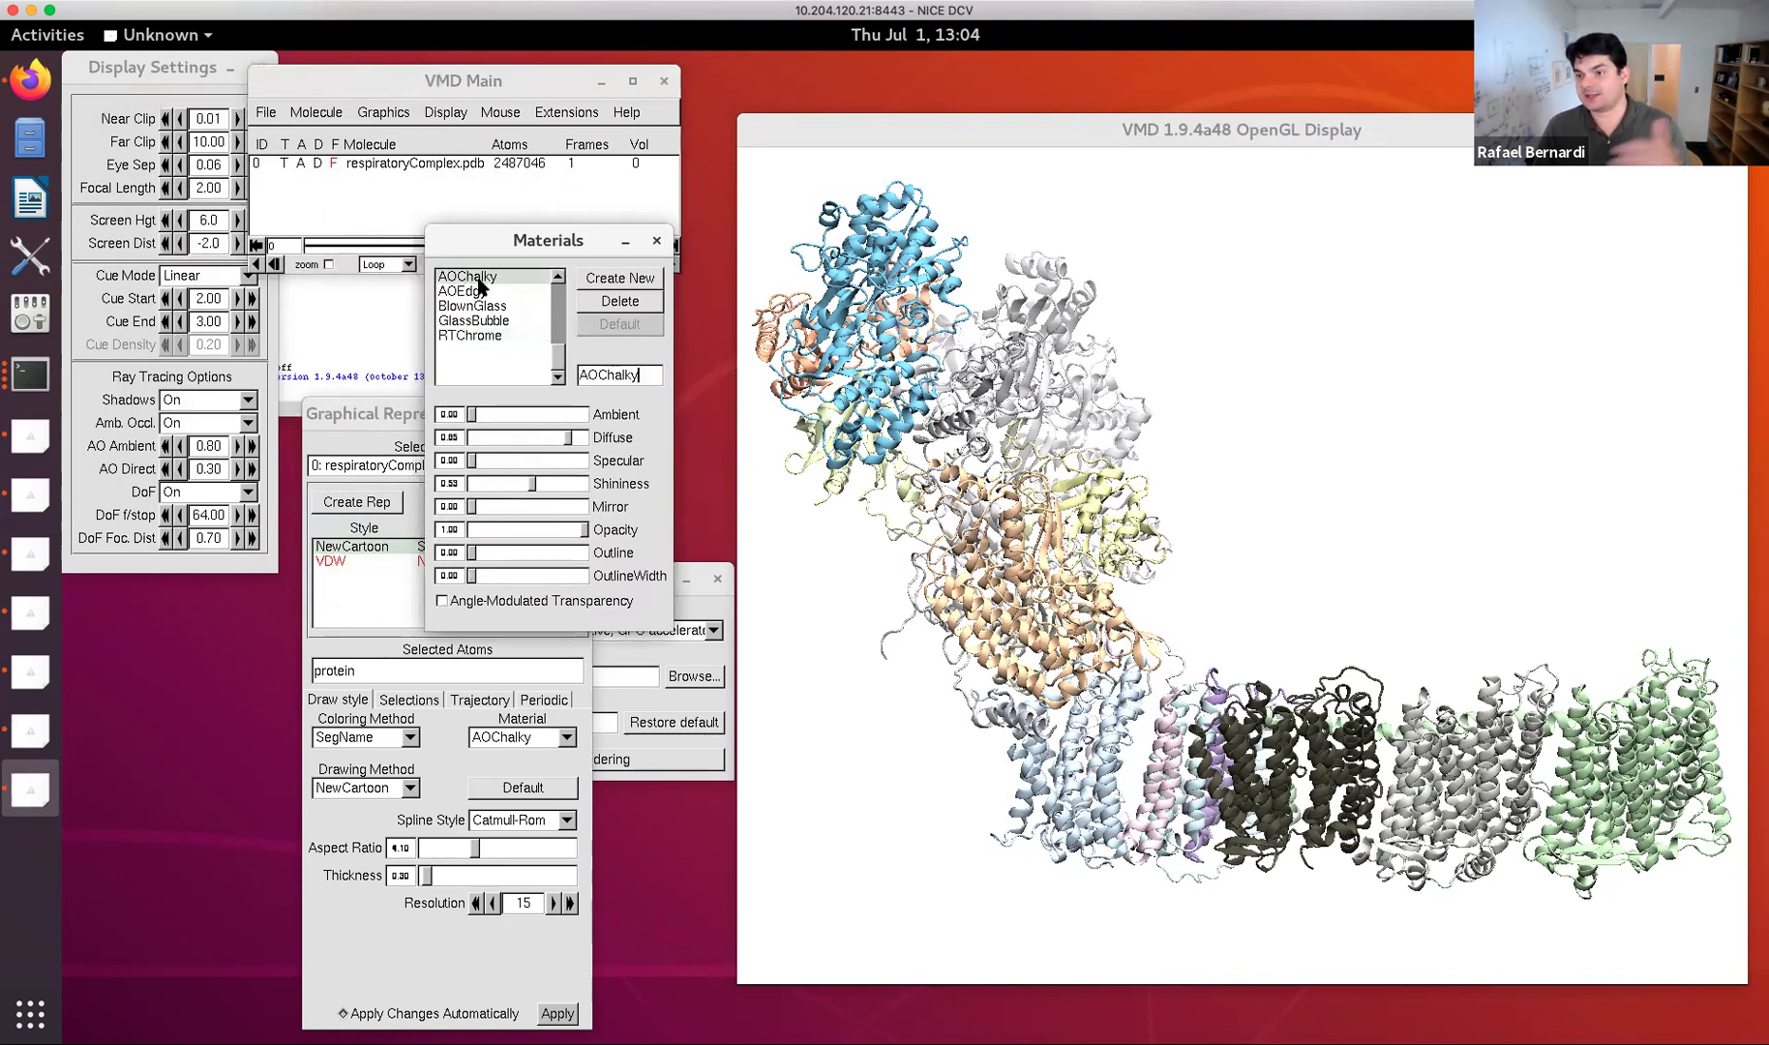
pyautogui.click(623, 278)
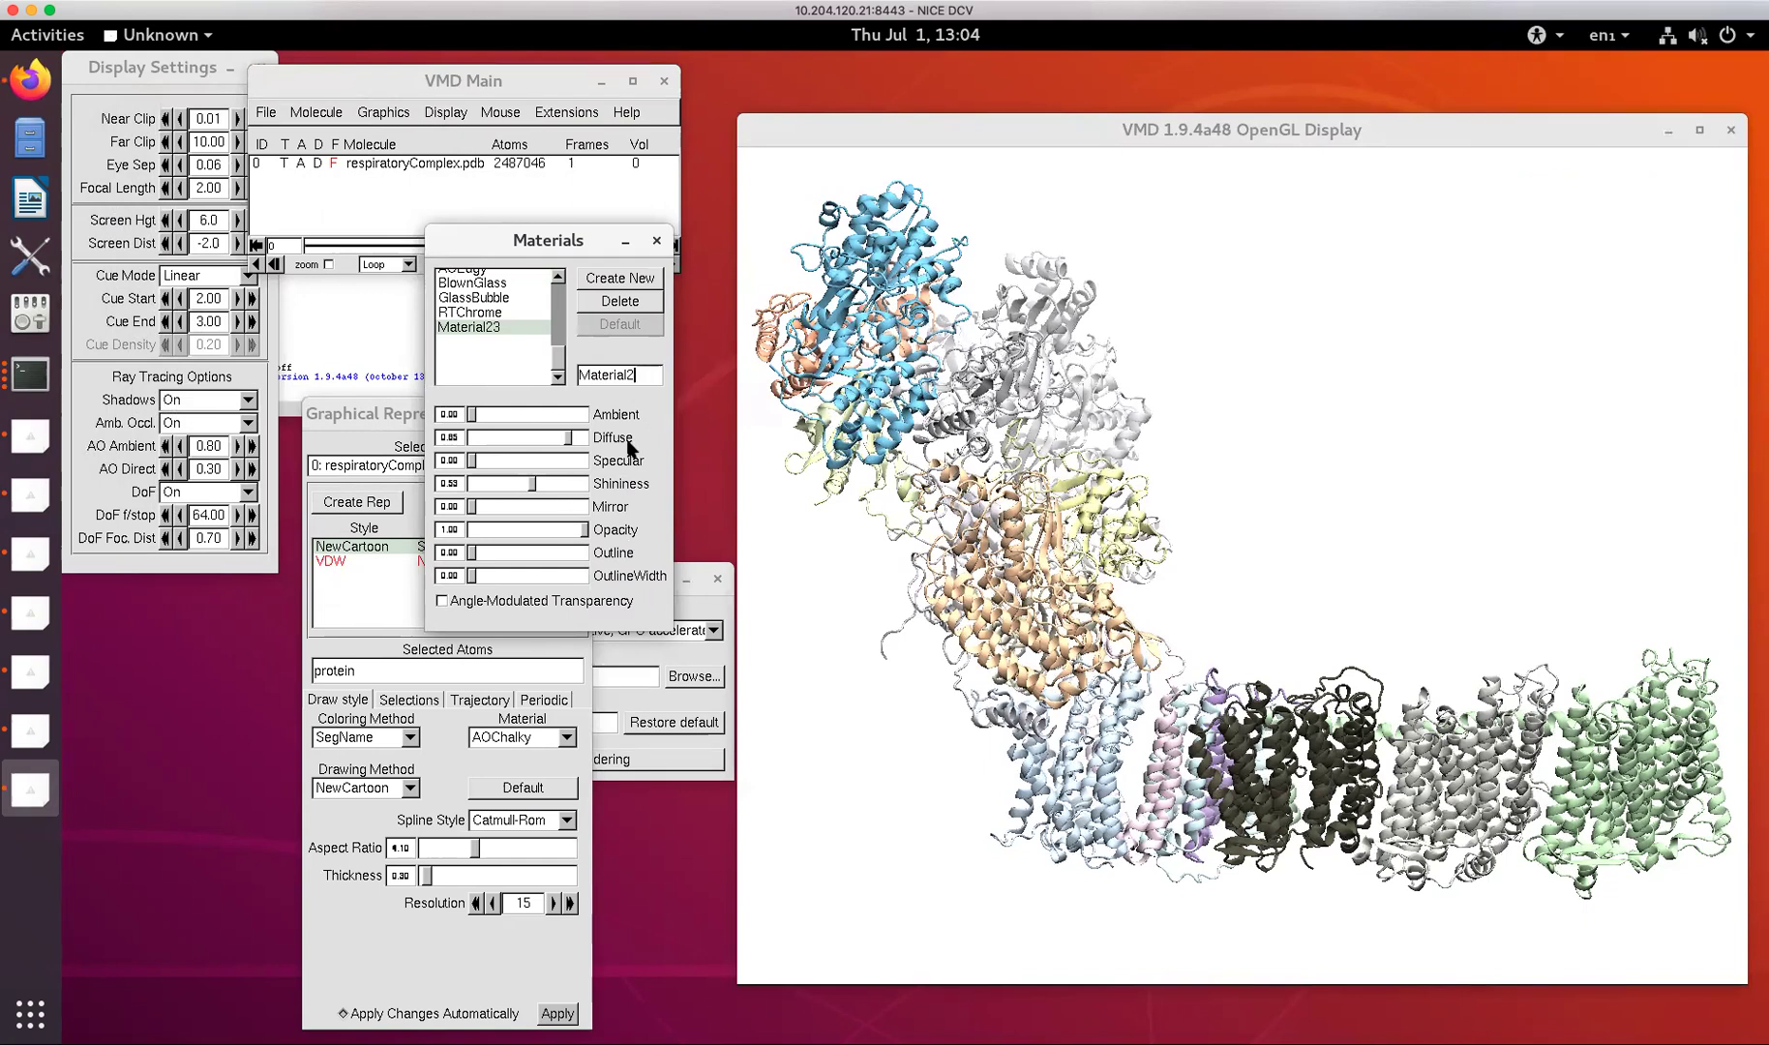
# Rename the newly created material as NewMaterial.
pyautogui.press('BackSpace')
pyautogui.press('BackSpace')
pyautogui.press('BackSpace')
pyautogui.press('BackSpace')
pyautogui.press('BackSpace')
pyautogui.press('BackSpace')
pyautogui.press('BackSpace')
pyautogui.press('BackSpace')
pyautogui.write('l')
pyautogui.press('Return')
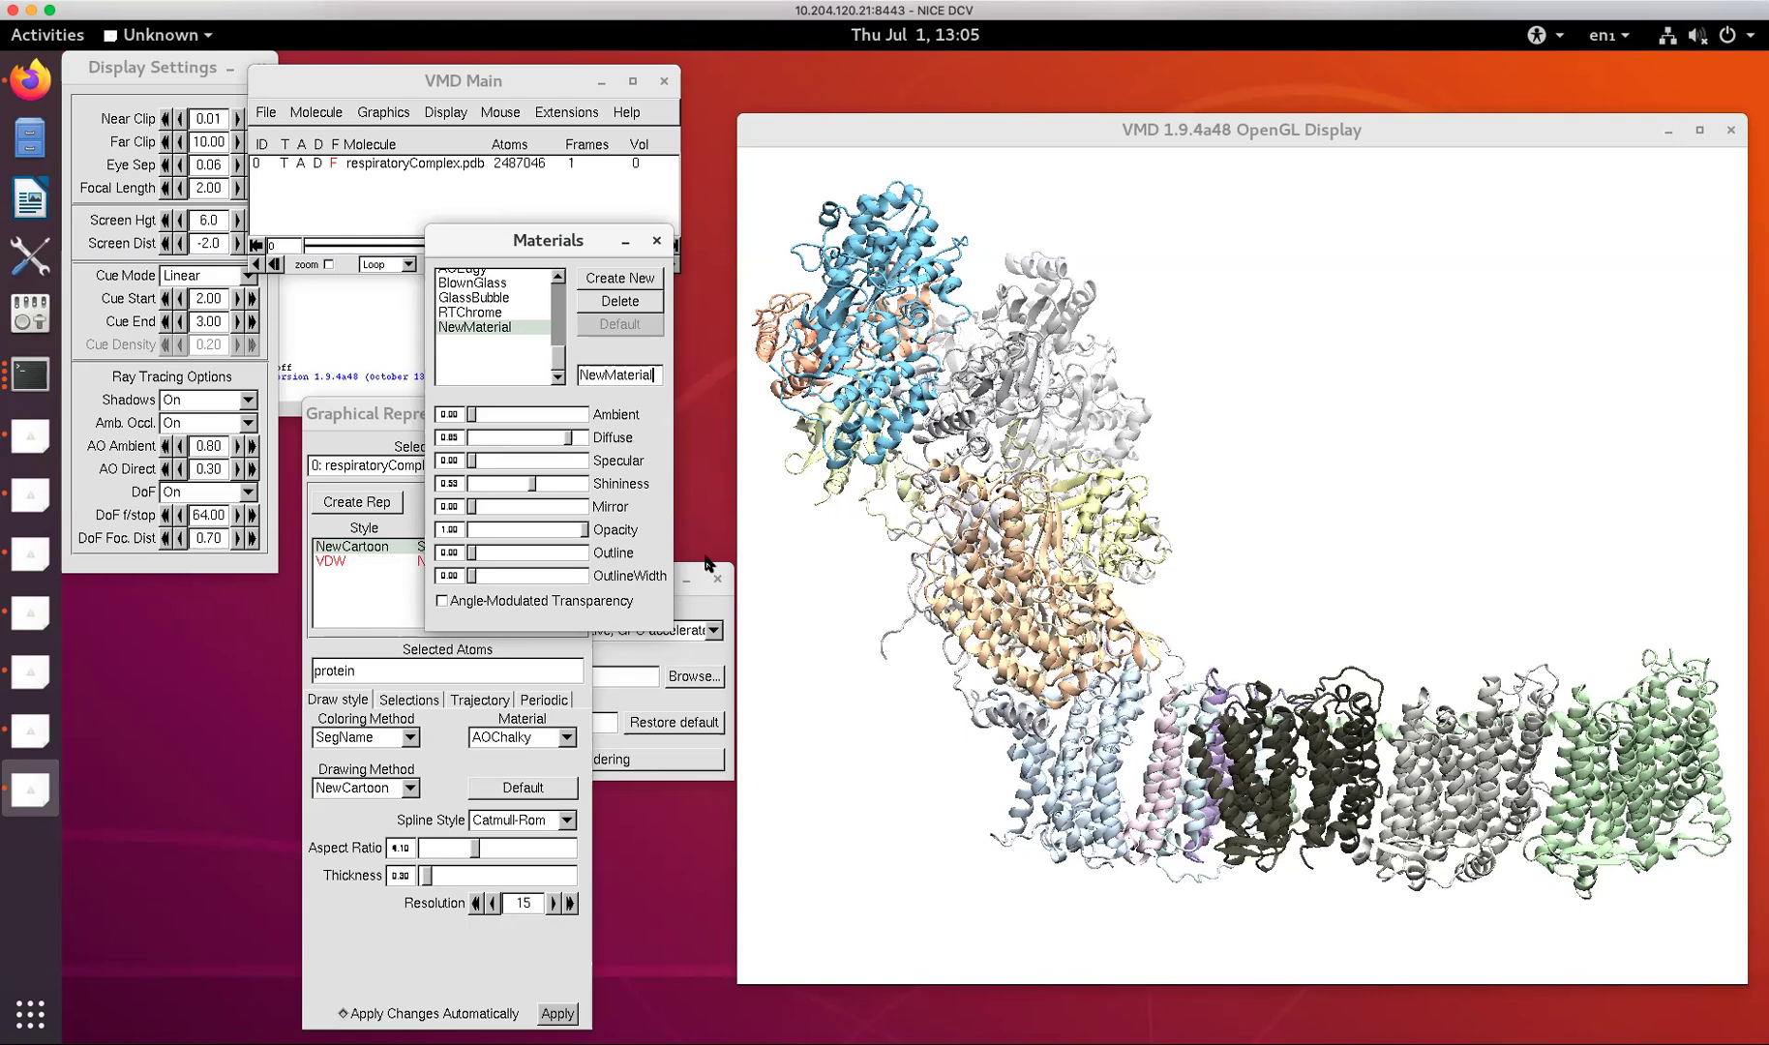
# Add an outline with a width of about 0.5 to NewMaterial, and preview the scene once with TachyonL-OptiX.
pyautogui.moveTo(703, 572); pyautogui.dragTo(370, 721)
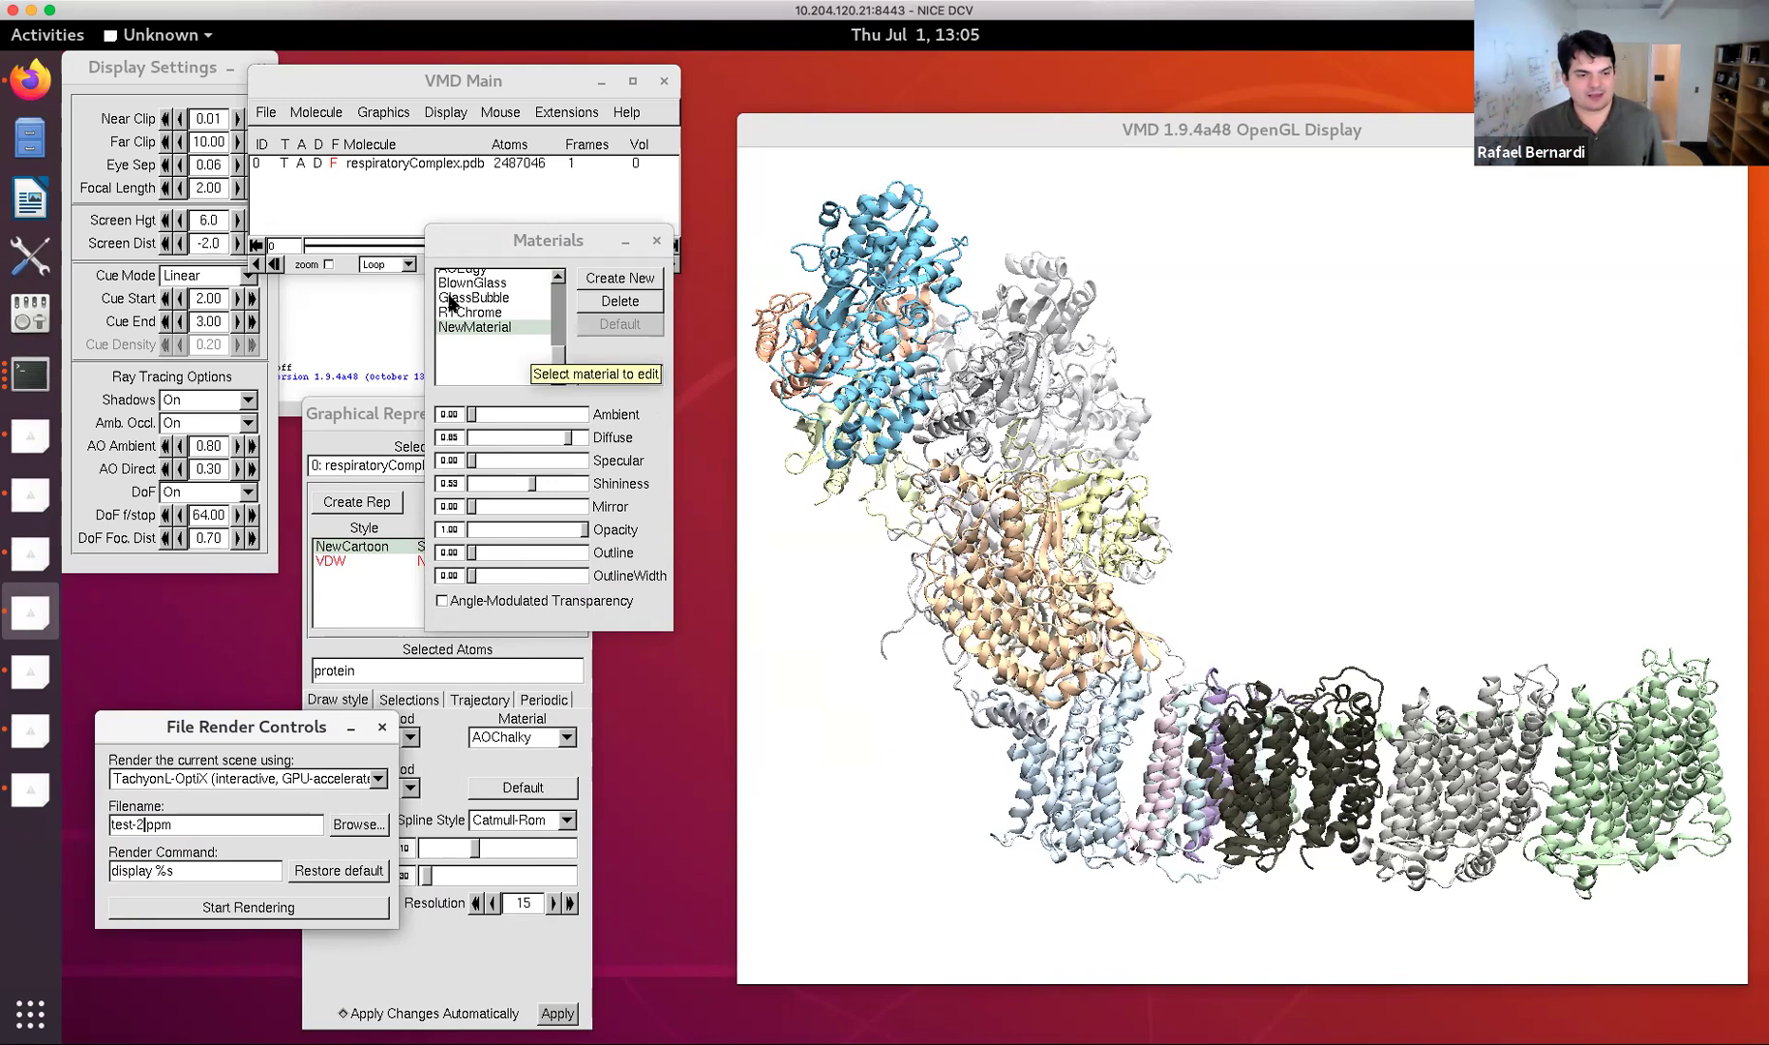
pyautogui.click(519, 553)
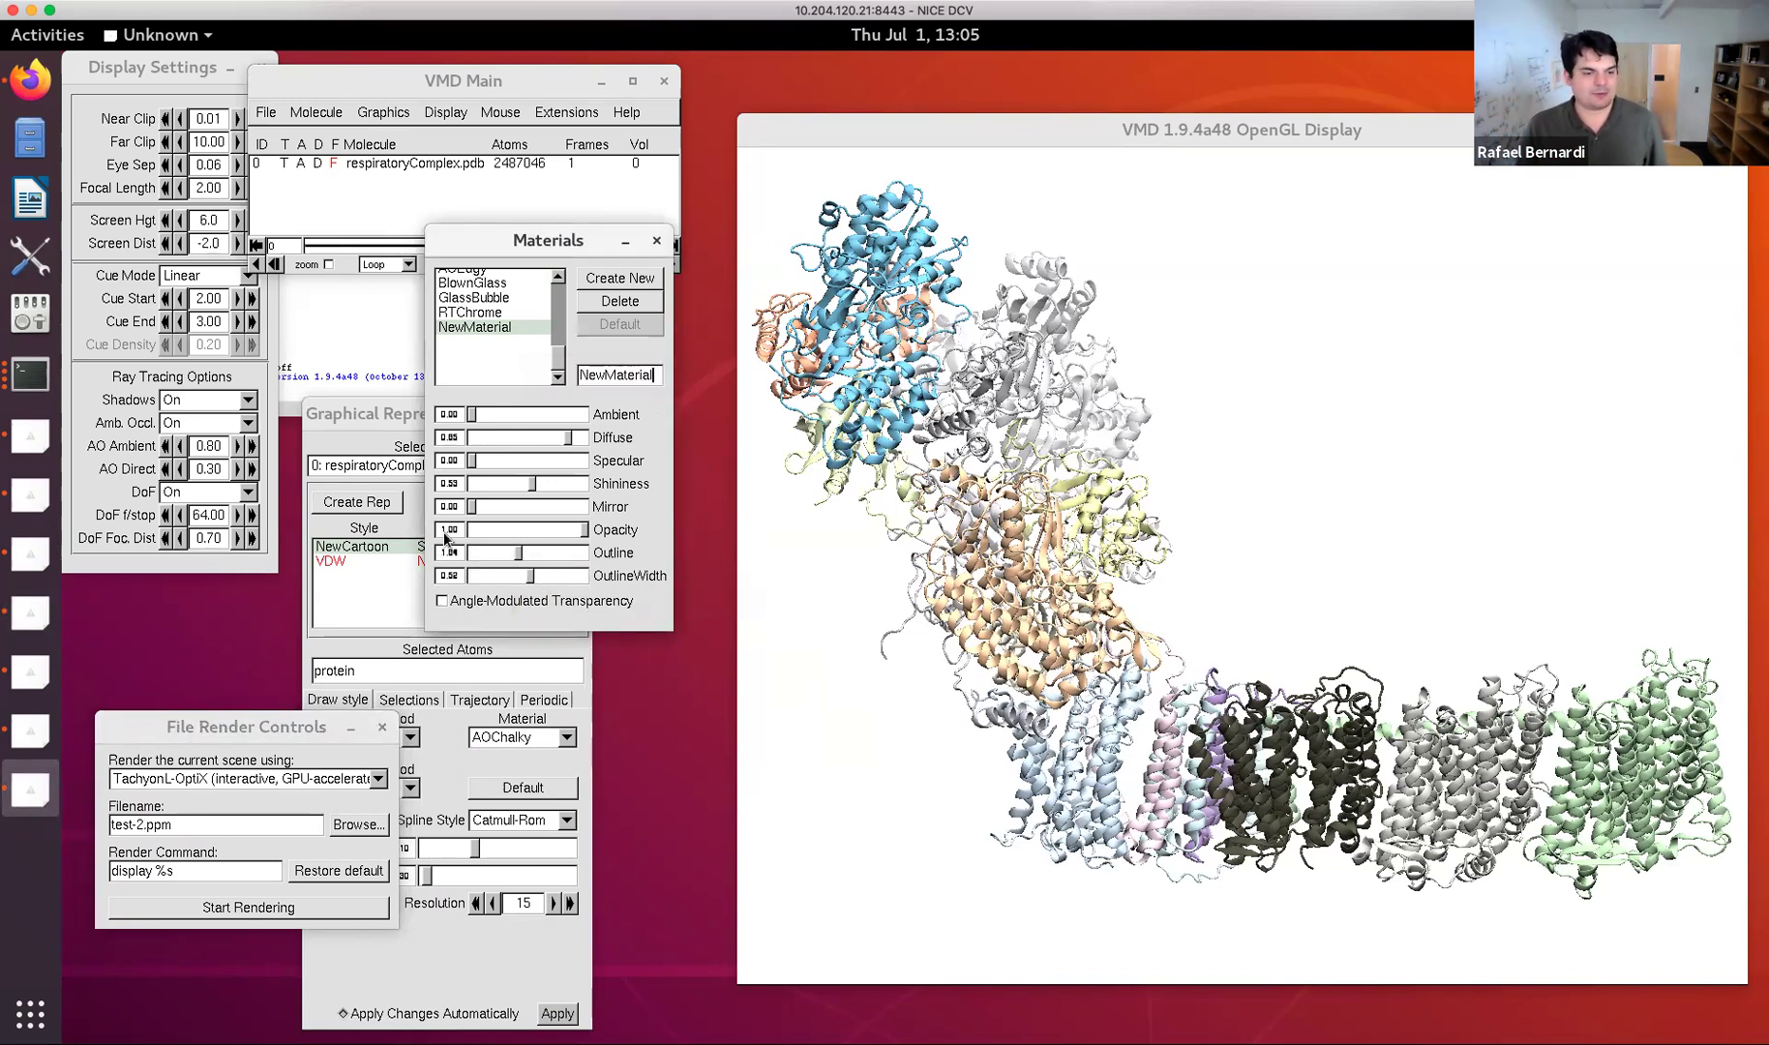
pyautogui.click(208, 905)
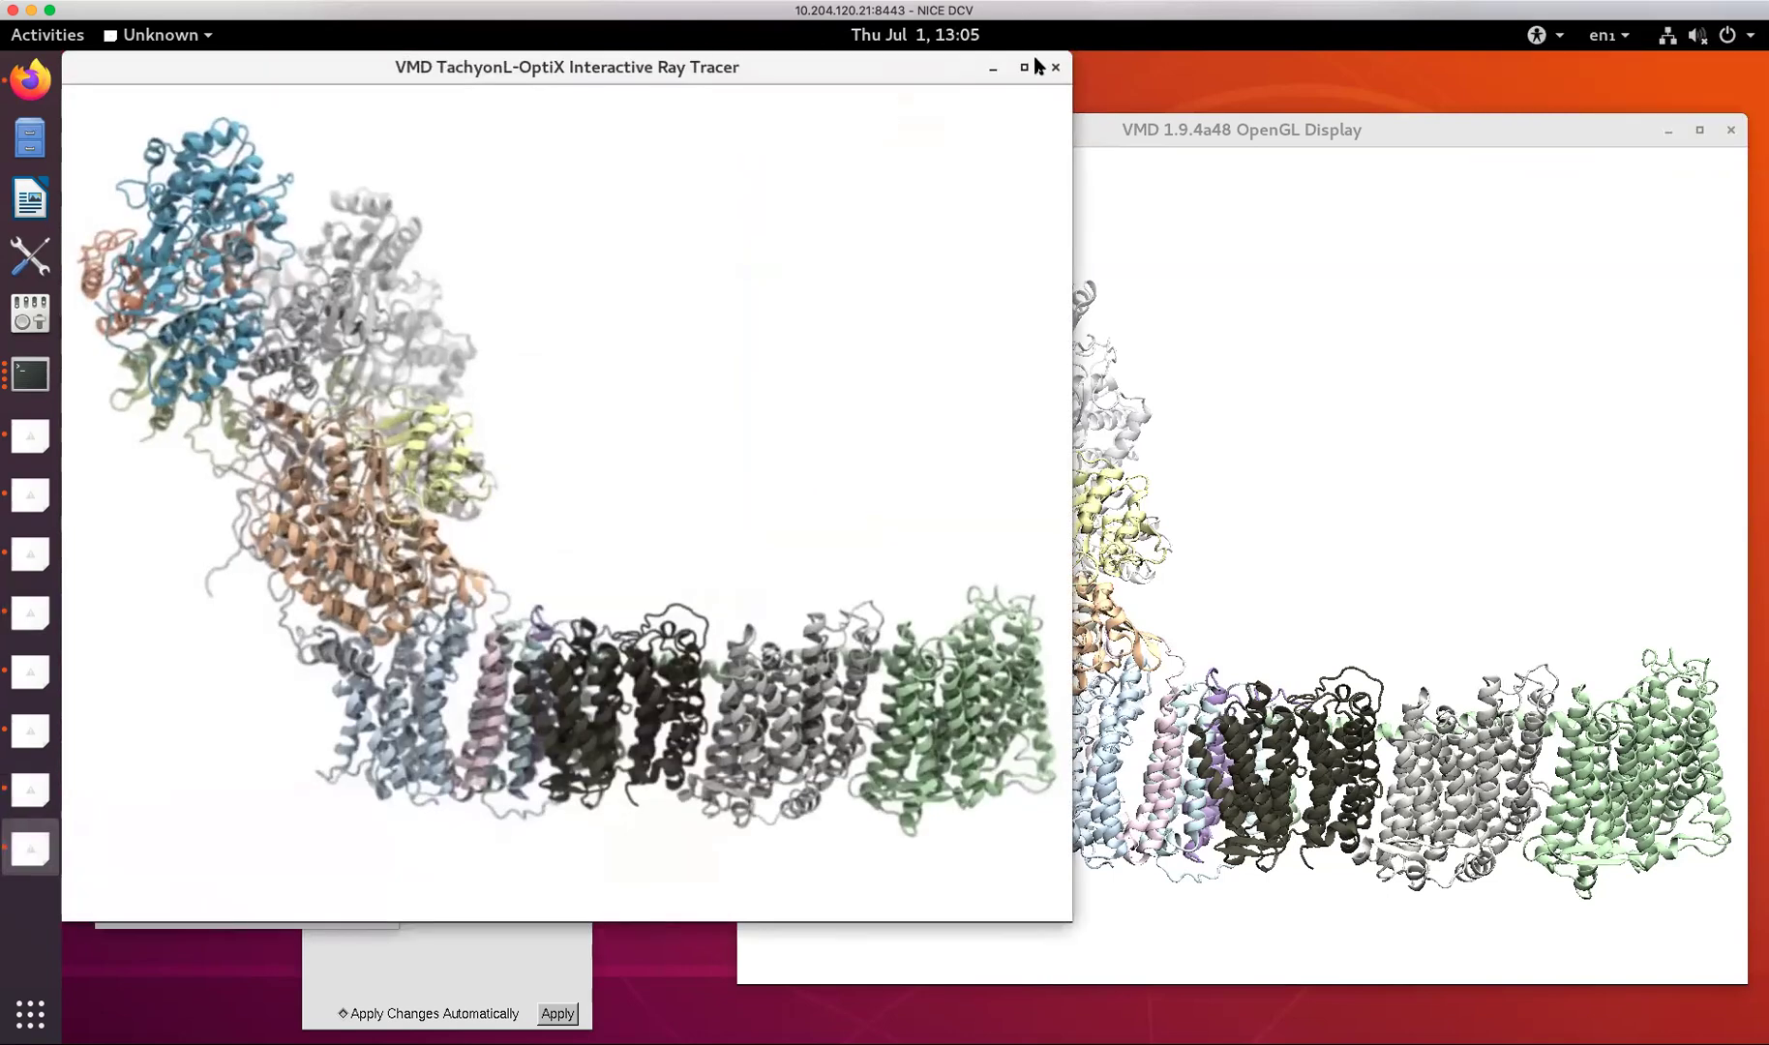
pyautogui.click(1055, 68)
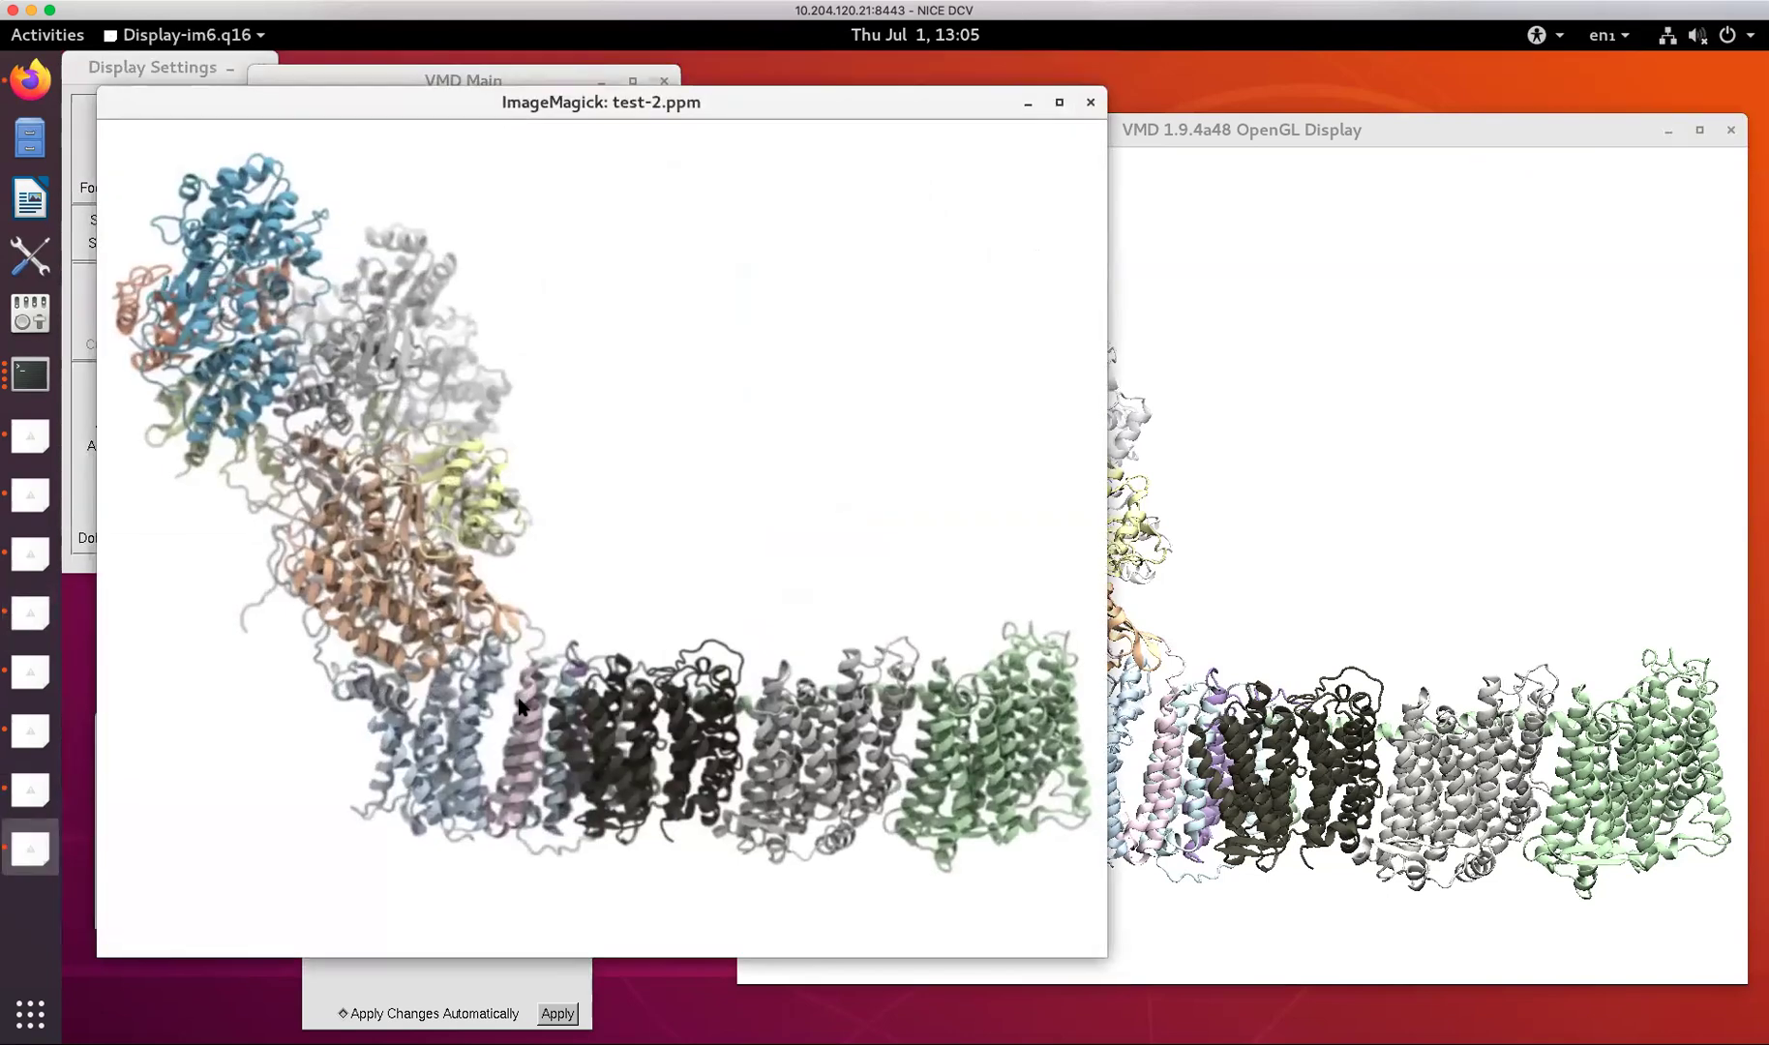
pyautogui.click(1090, 101)
# Assign NewMaterial as the material of the protein representation.
pyautogui.click(532, 738)
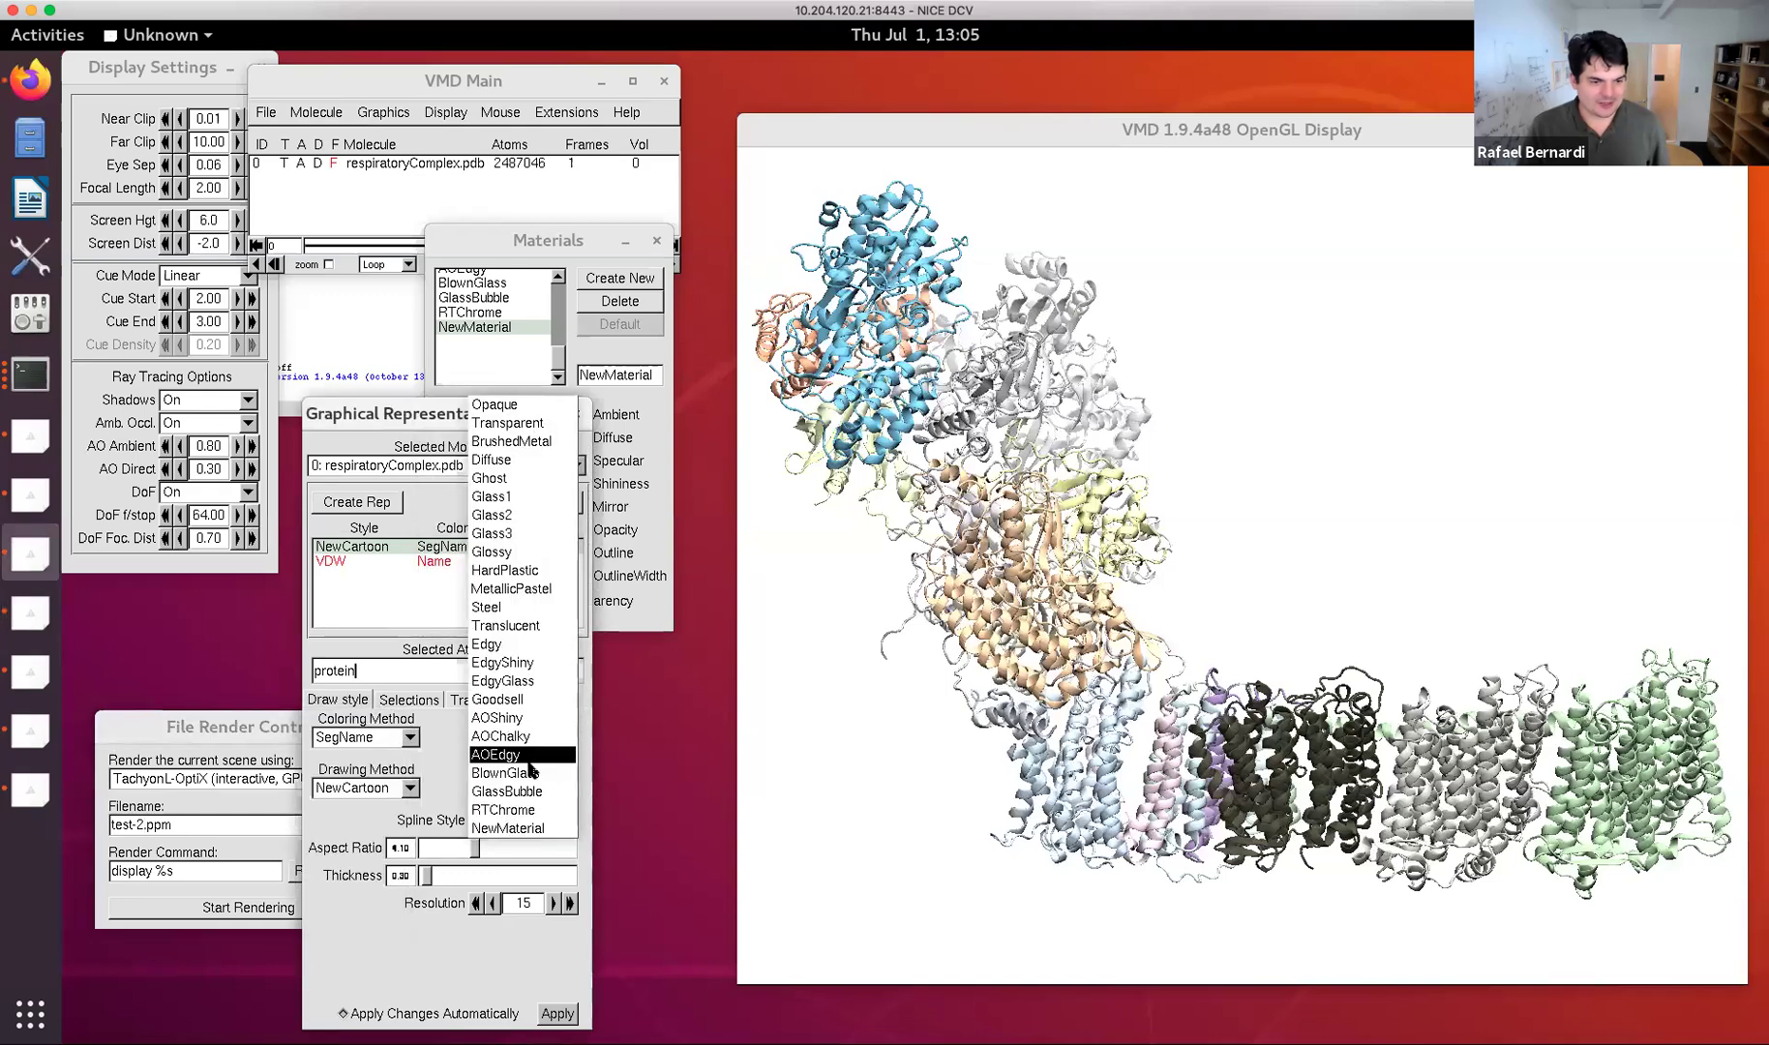
pyautogui.click(522, 829)
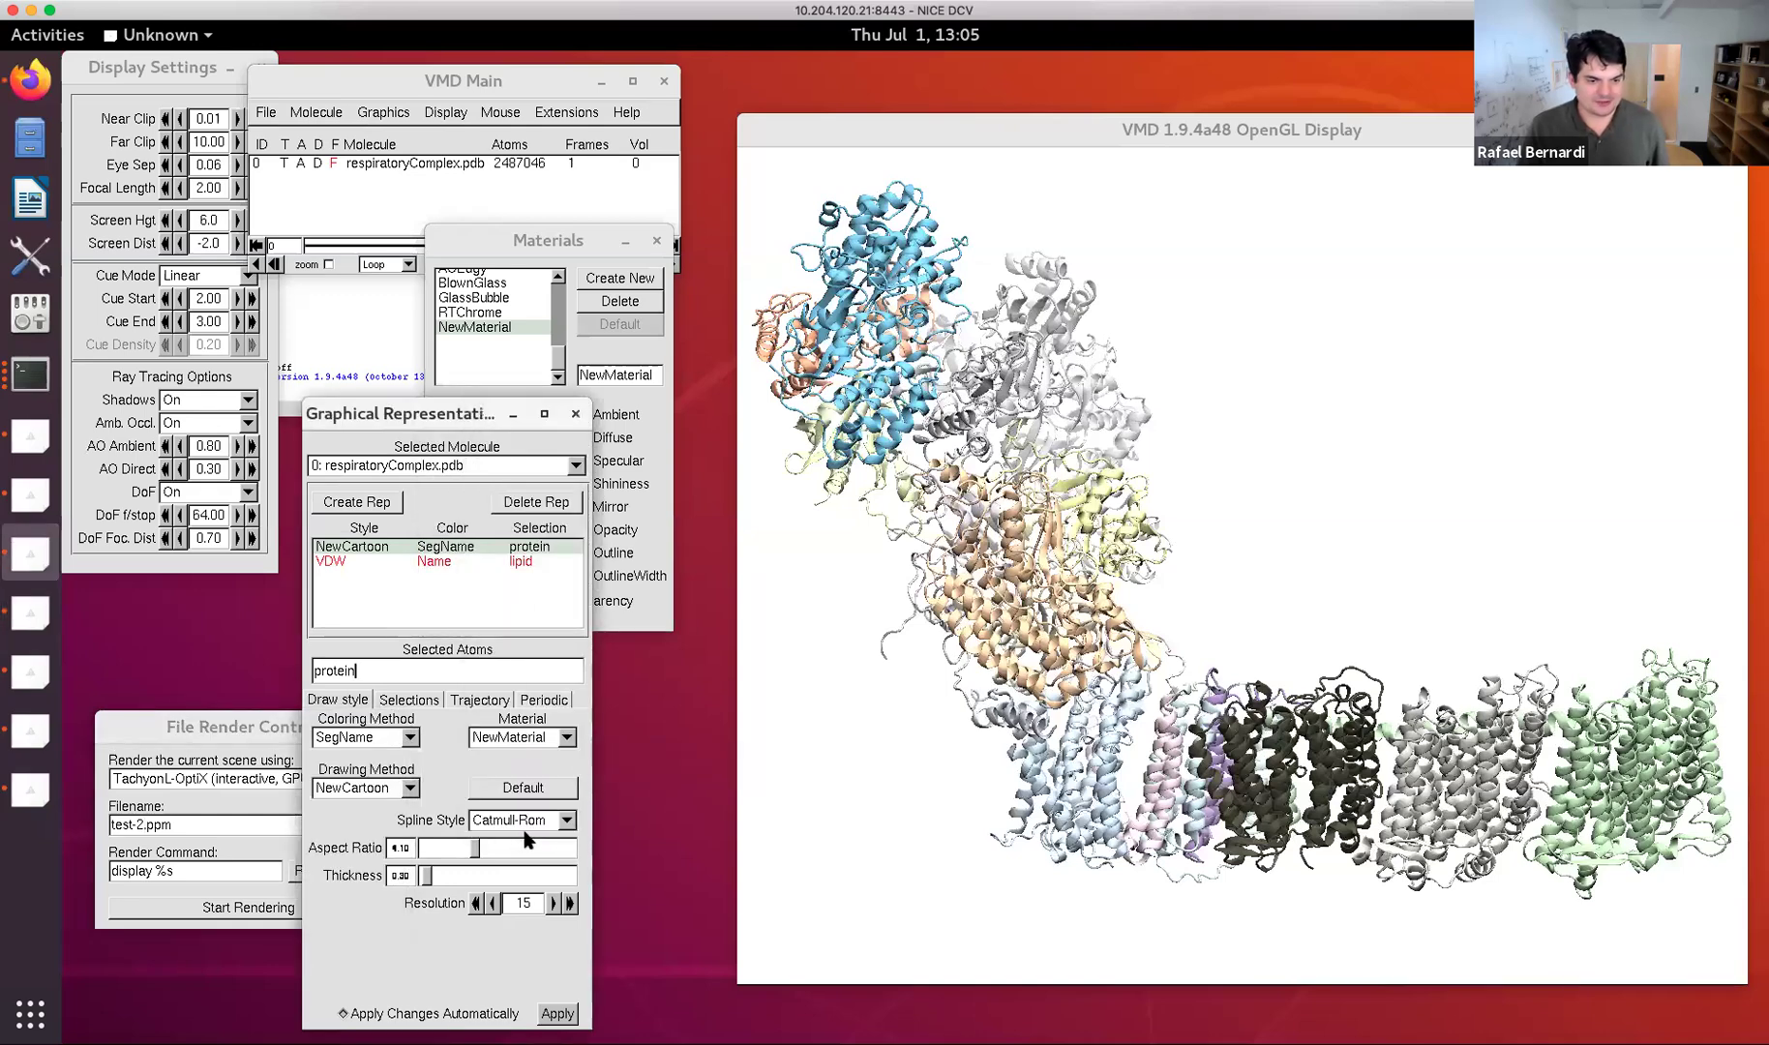
# Ray-trace the scene interactively with TachyonL-OptiX, examine the outlined protein up close, and close the render and its saved image.
pyautogui.click(223, 907)
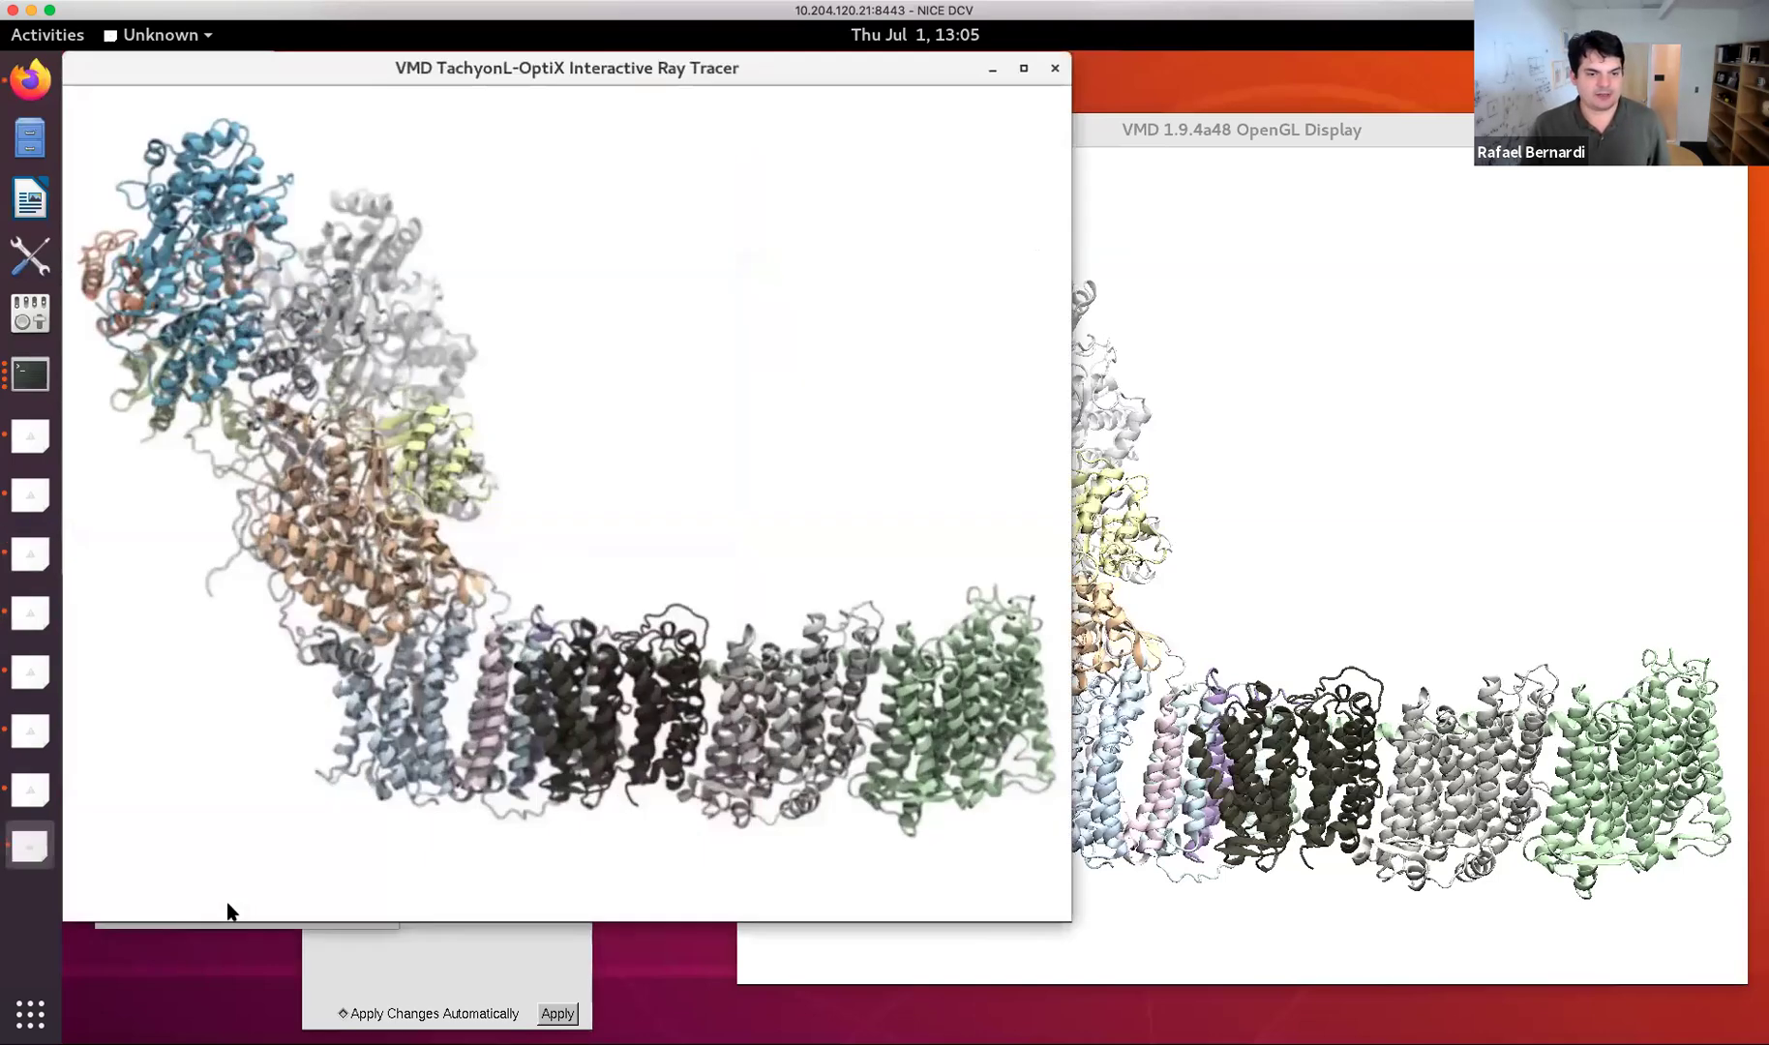
pyautogui.scroll(3, 377, 739)
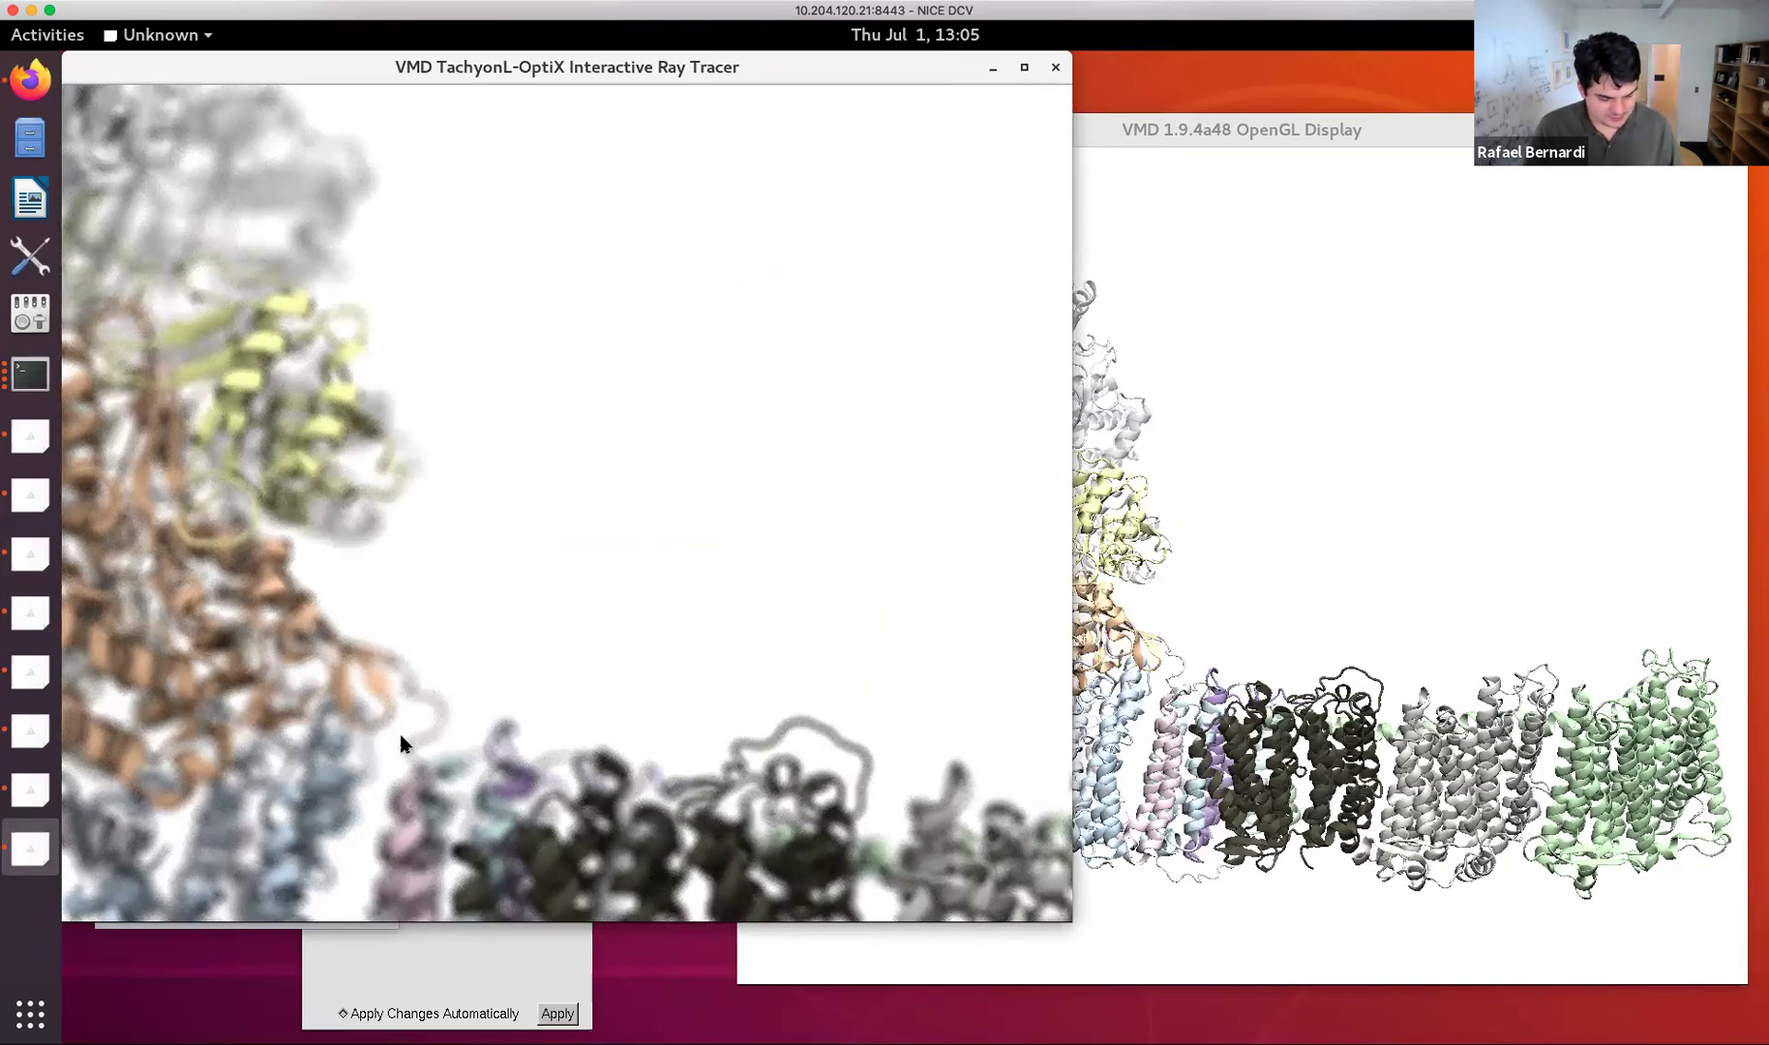
pyautogui.moveTo(414, 749)
pyautogui.mouseDown()
pyautogui.moveTo(623, 606)
pyautogui.moveTo(795, 406)
pyautogui.moveTo(888, 229)
pyautogui.mouseUp()
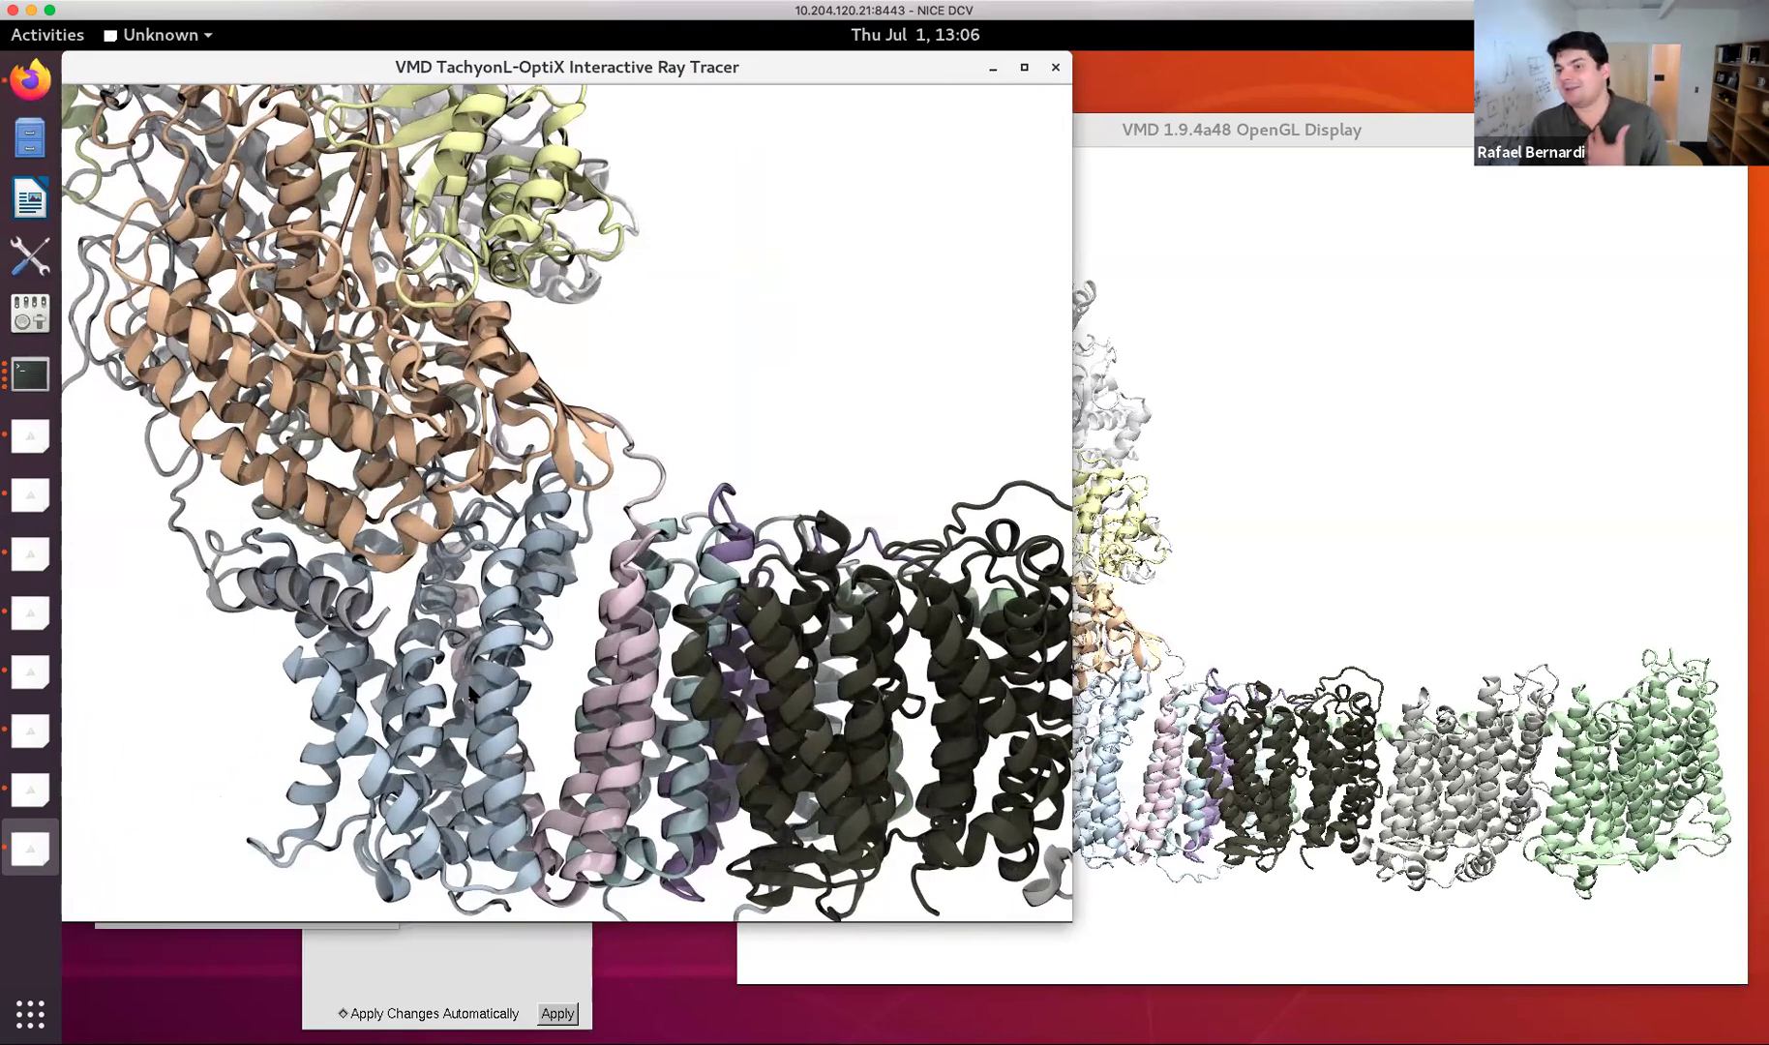
pyautogui.click(1055, 70)
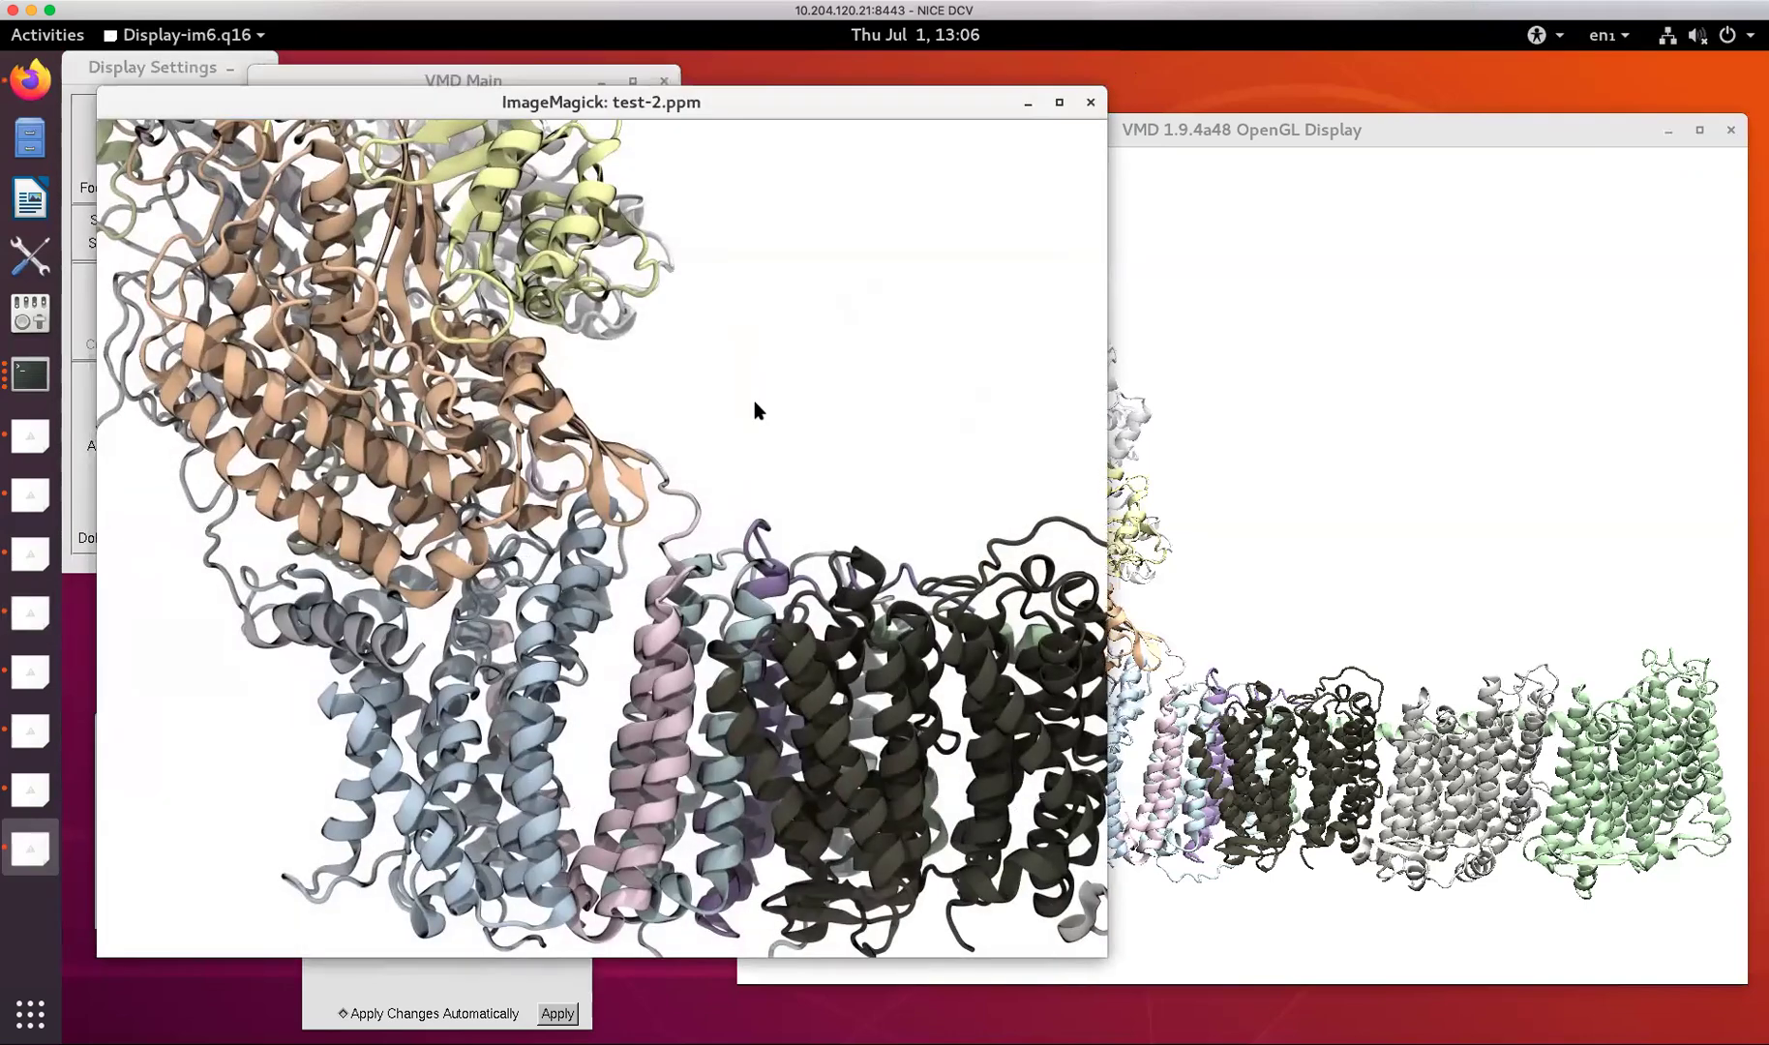
pyautogui.click(1091, 101)
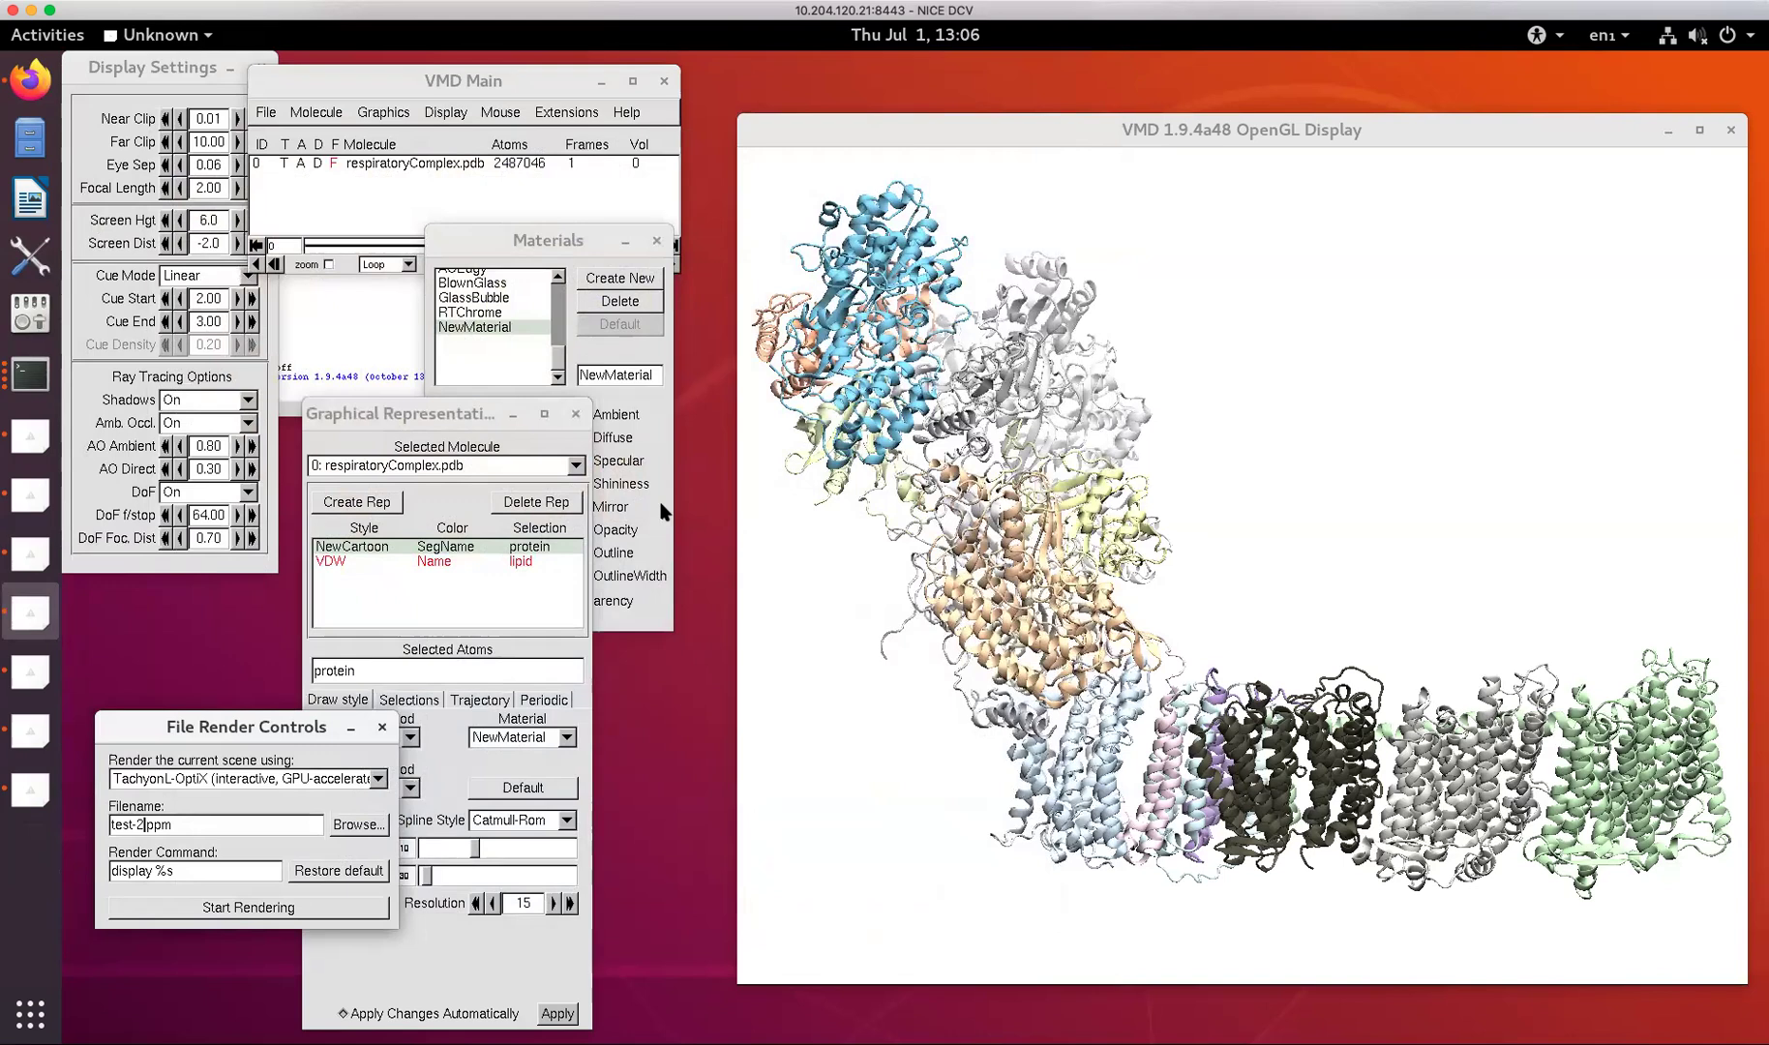
# Create a third representation from the protein one, and pick an atom in the light-blue subunit to read its segment name in the terminal.
pyautogui.moveTo(558, 239); pyautogui.dragTo(561, 225)
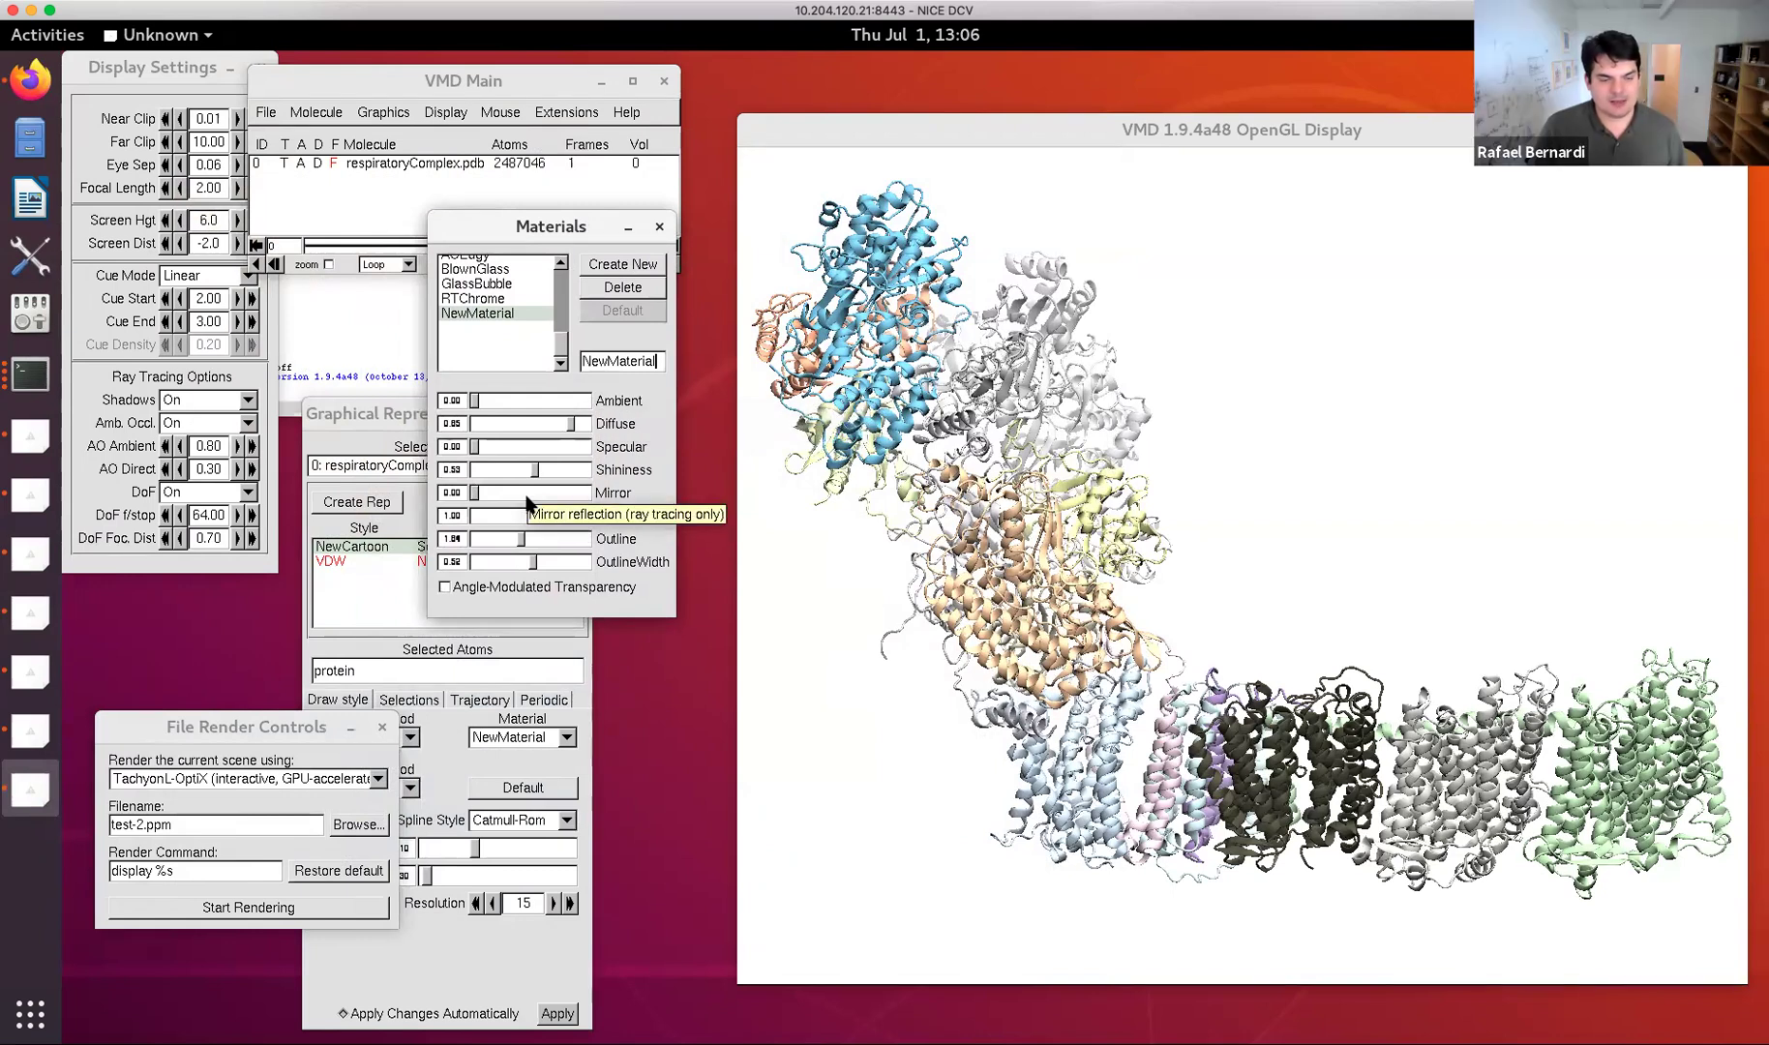
pyautogui.click(356, 503)
pyautogui.write('1')
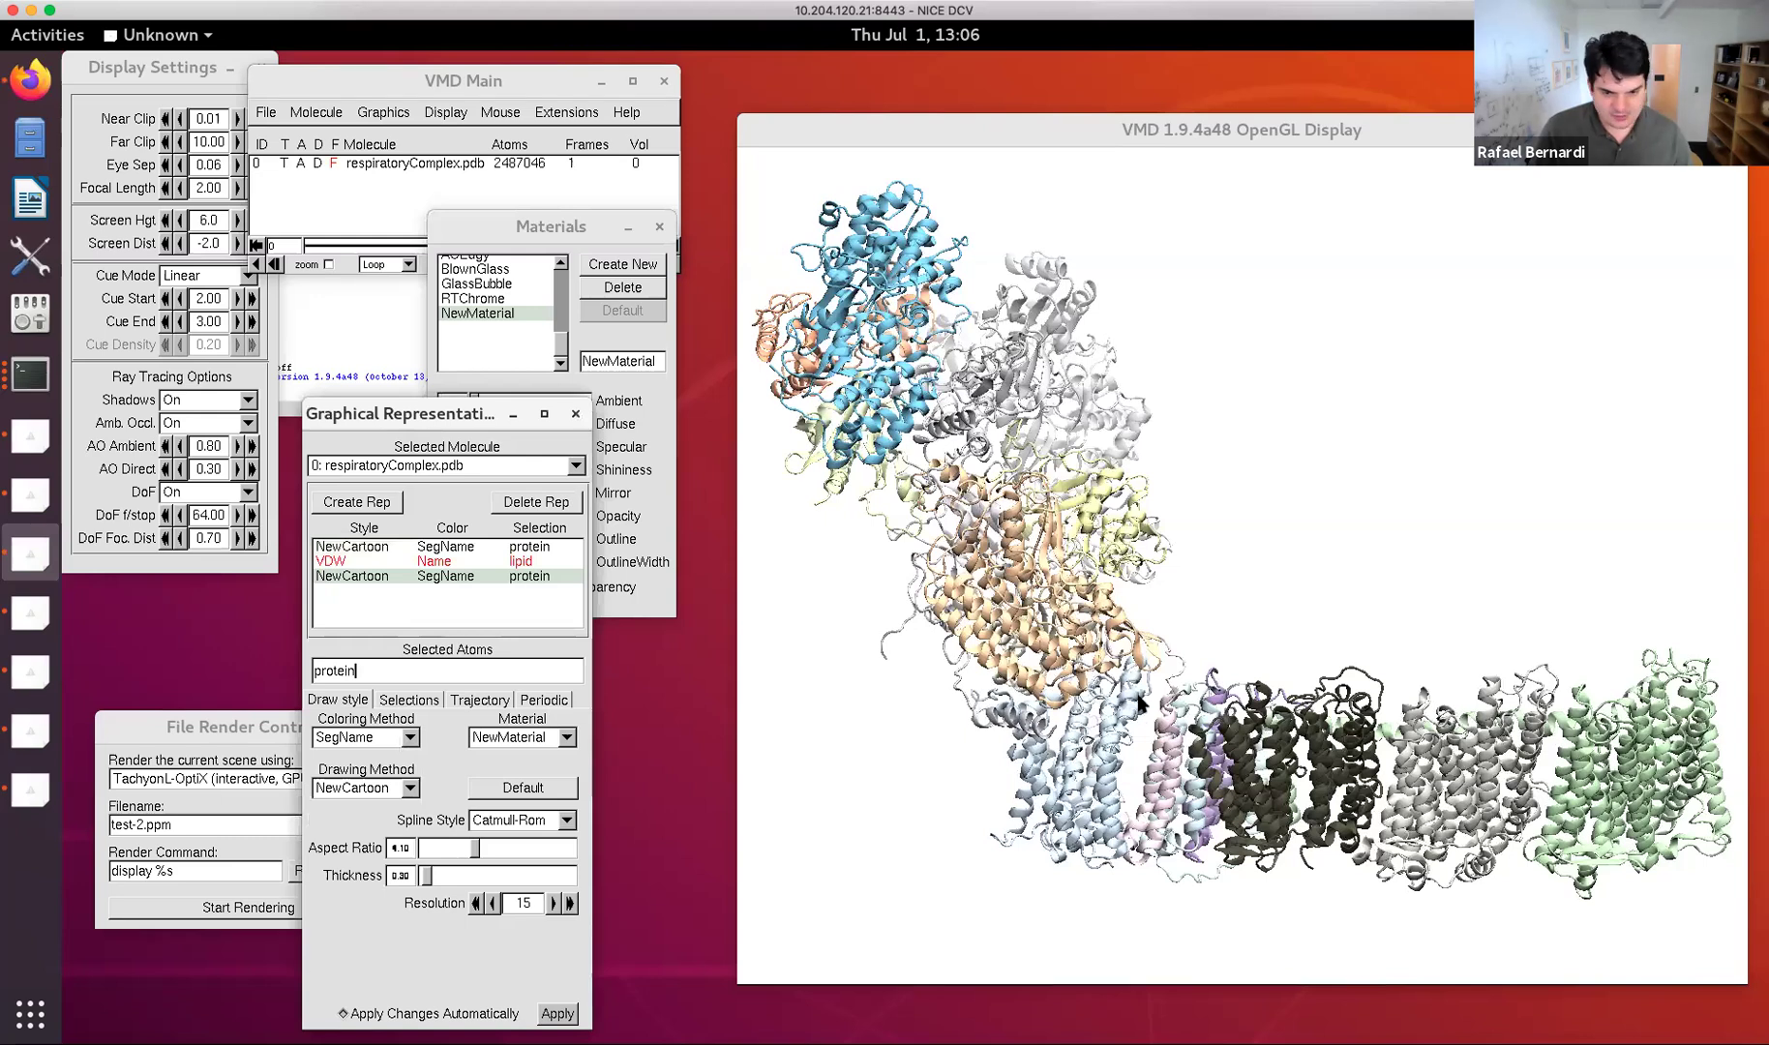
pyautogui.click(1115, 736)
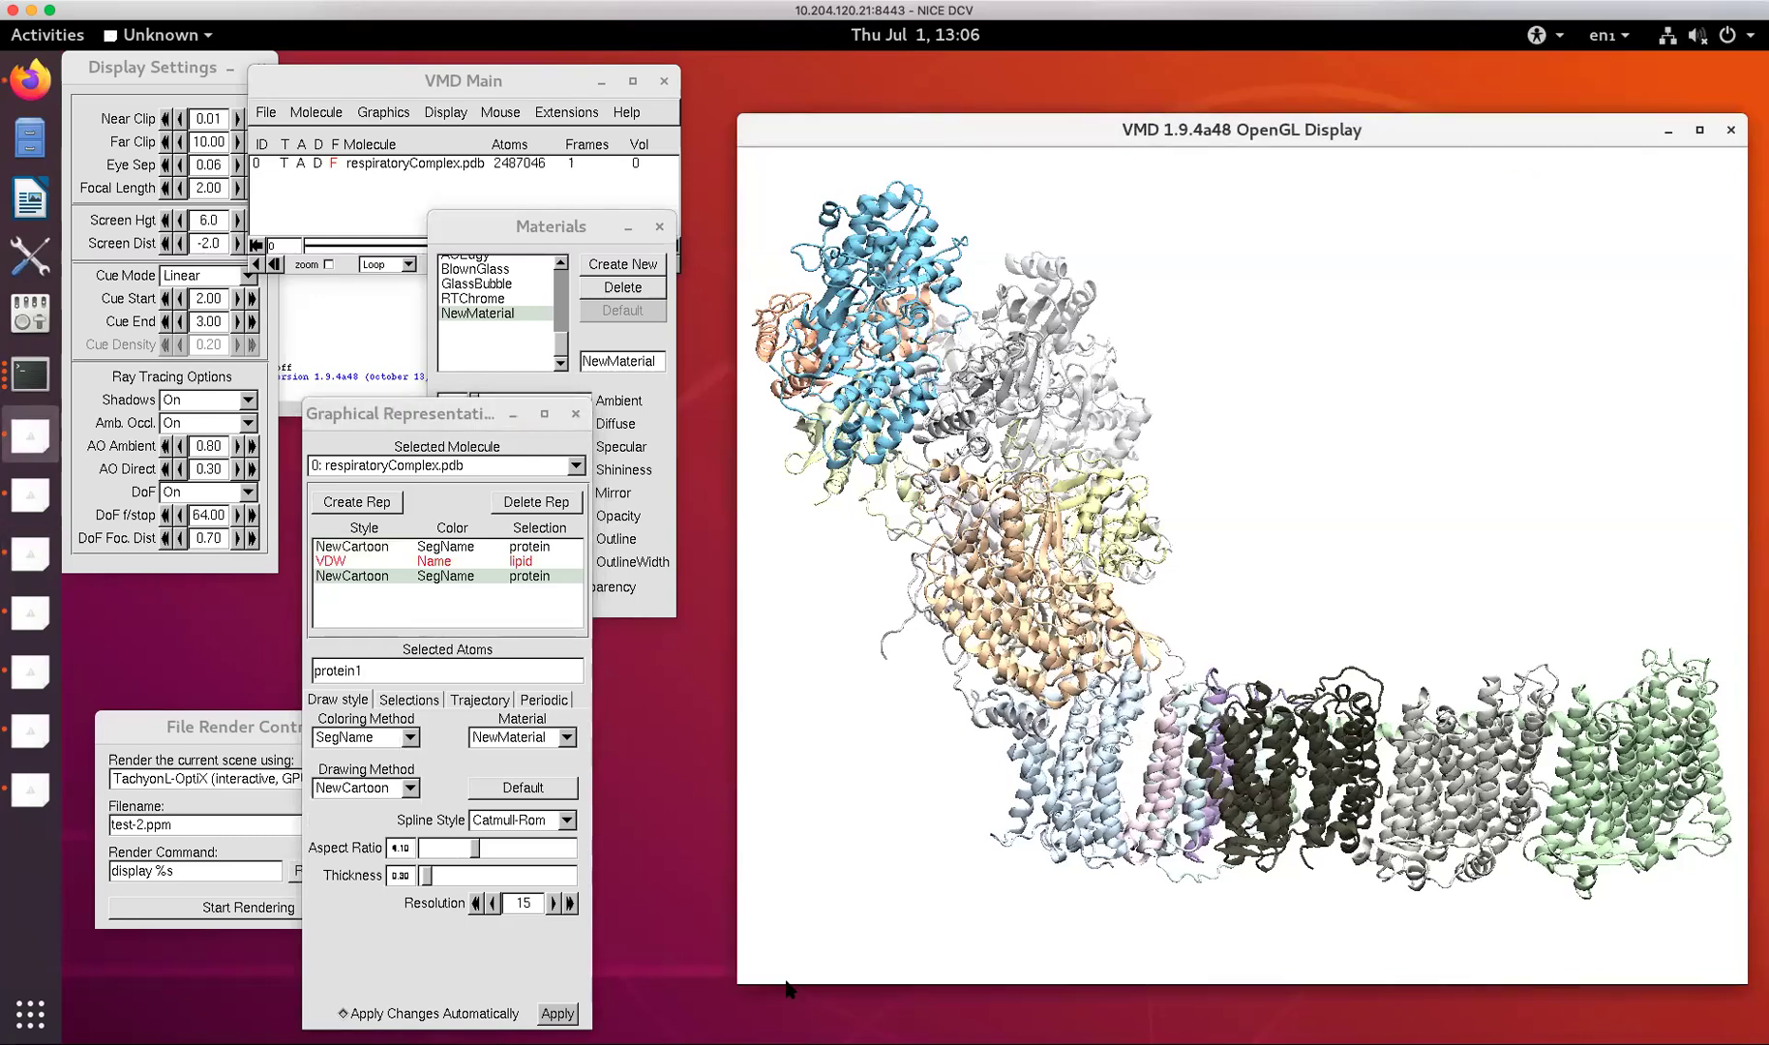
pyautogui.press('super')
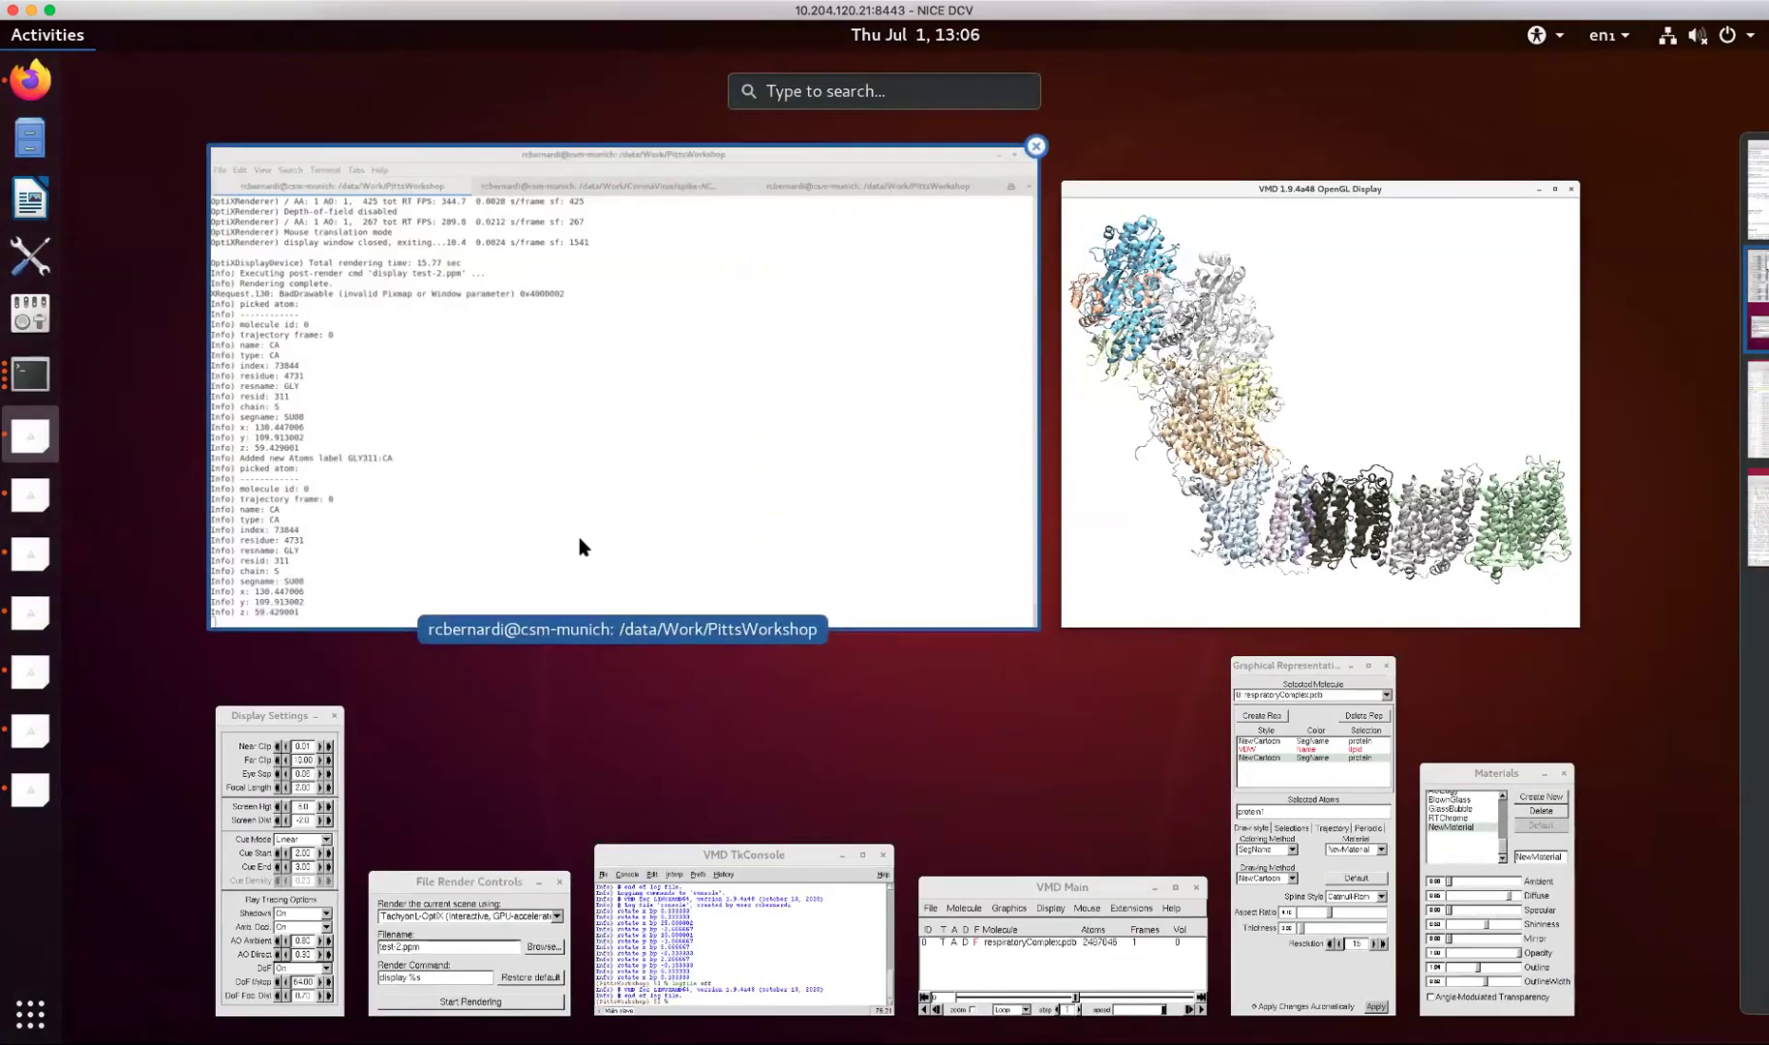
pyautogui.click(578, 538)
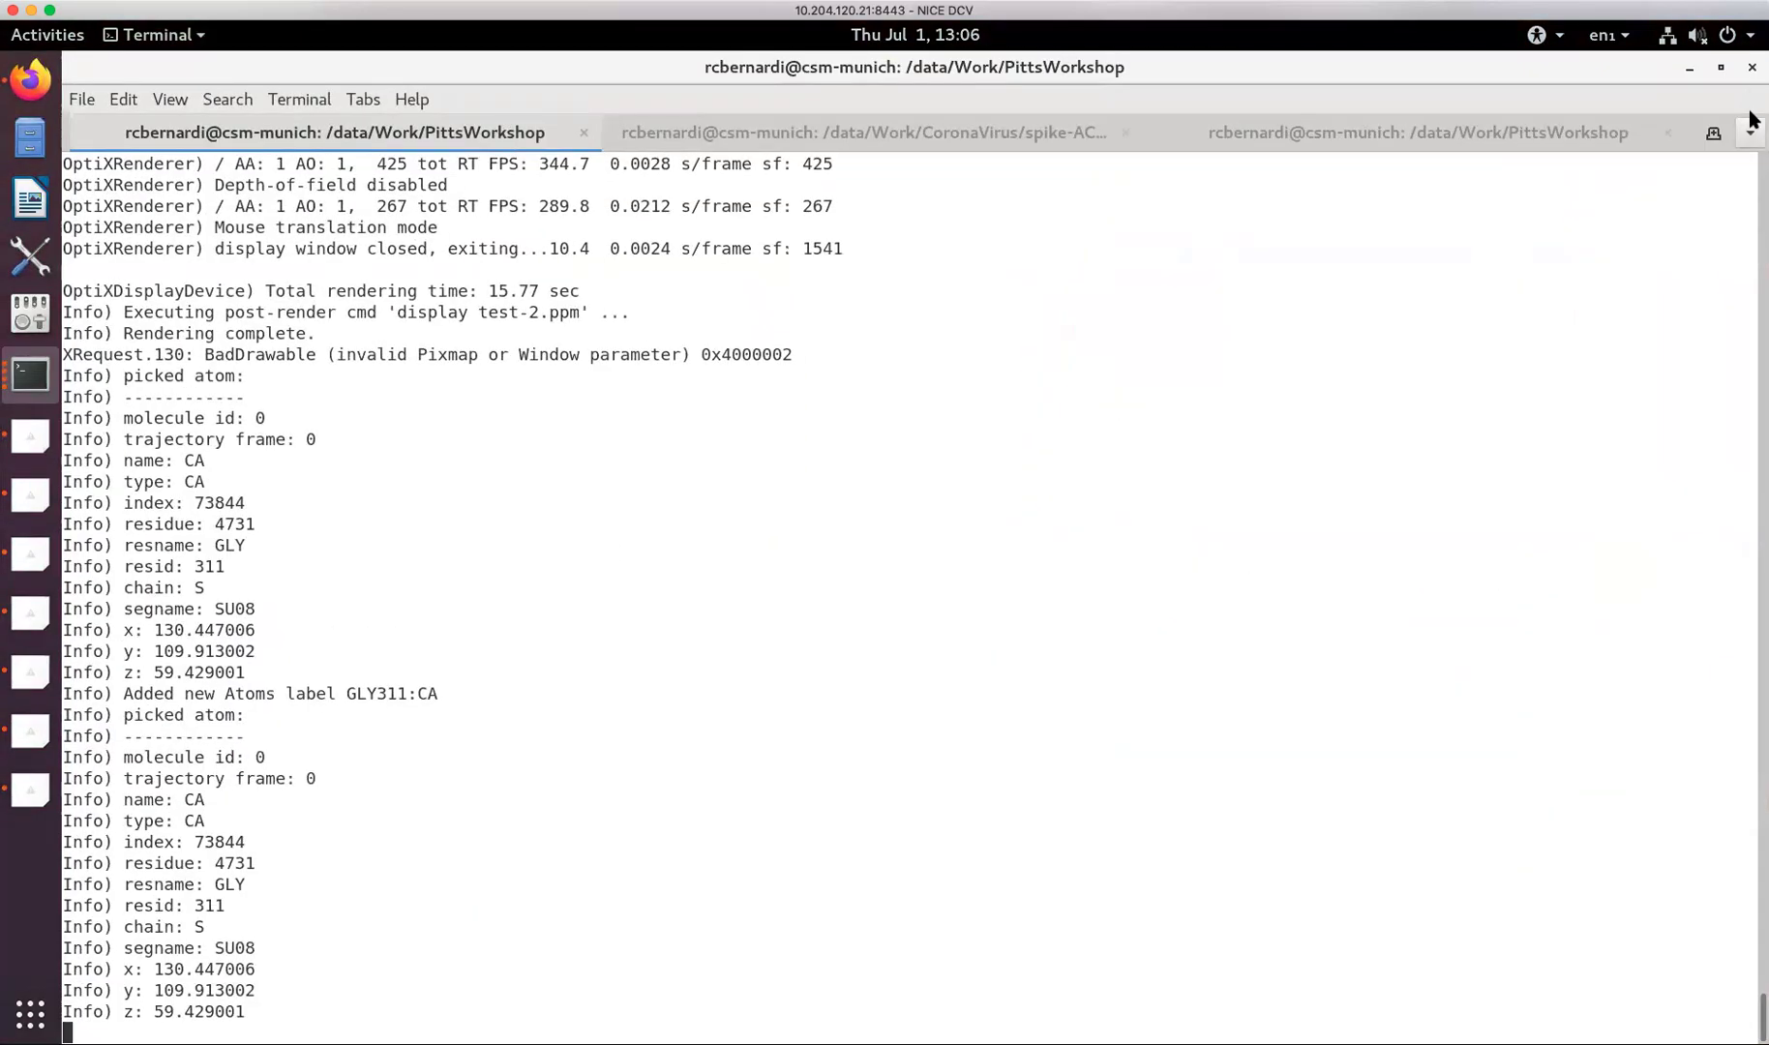
pyautogui.moveTo(1624, 67); pyautogui.dragTo(1202, 80)
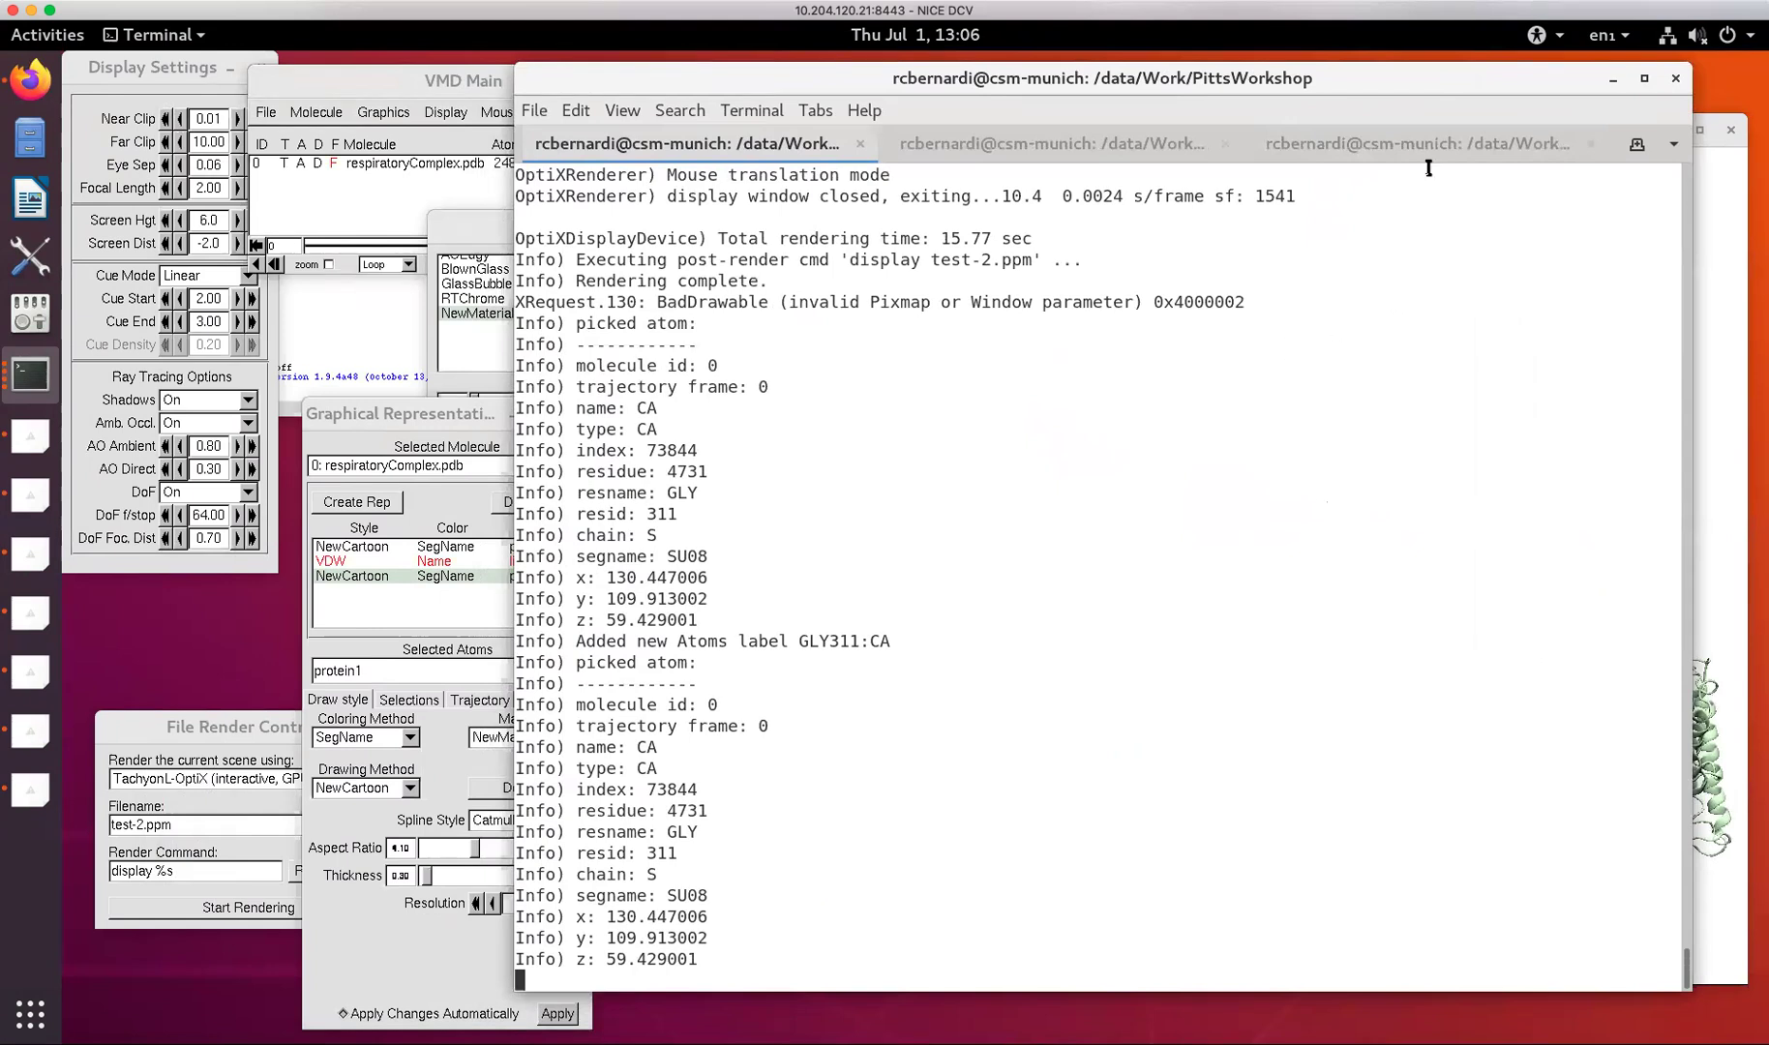
pyautogui.click(1609, 78)
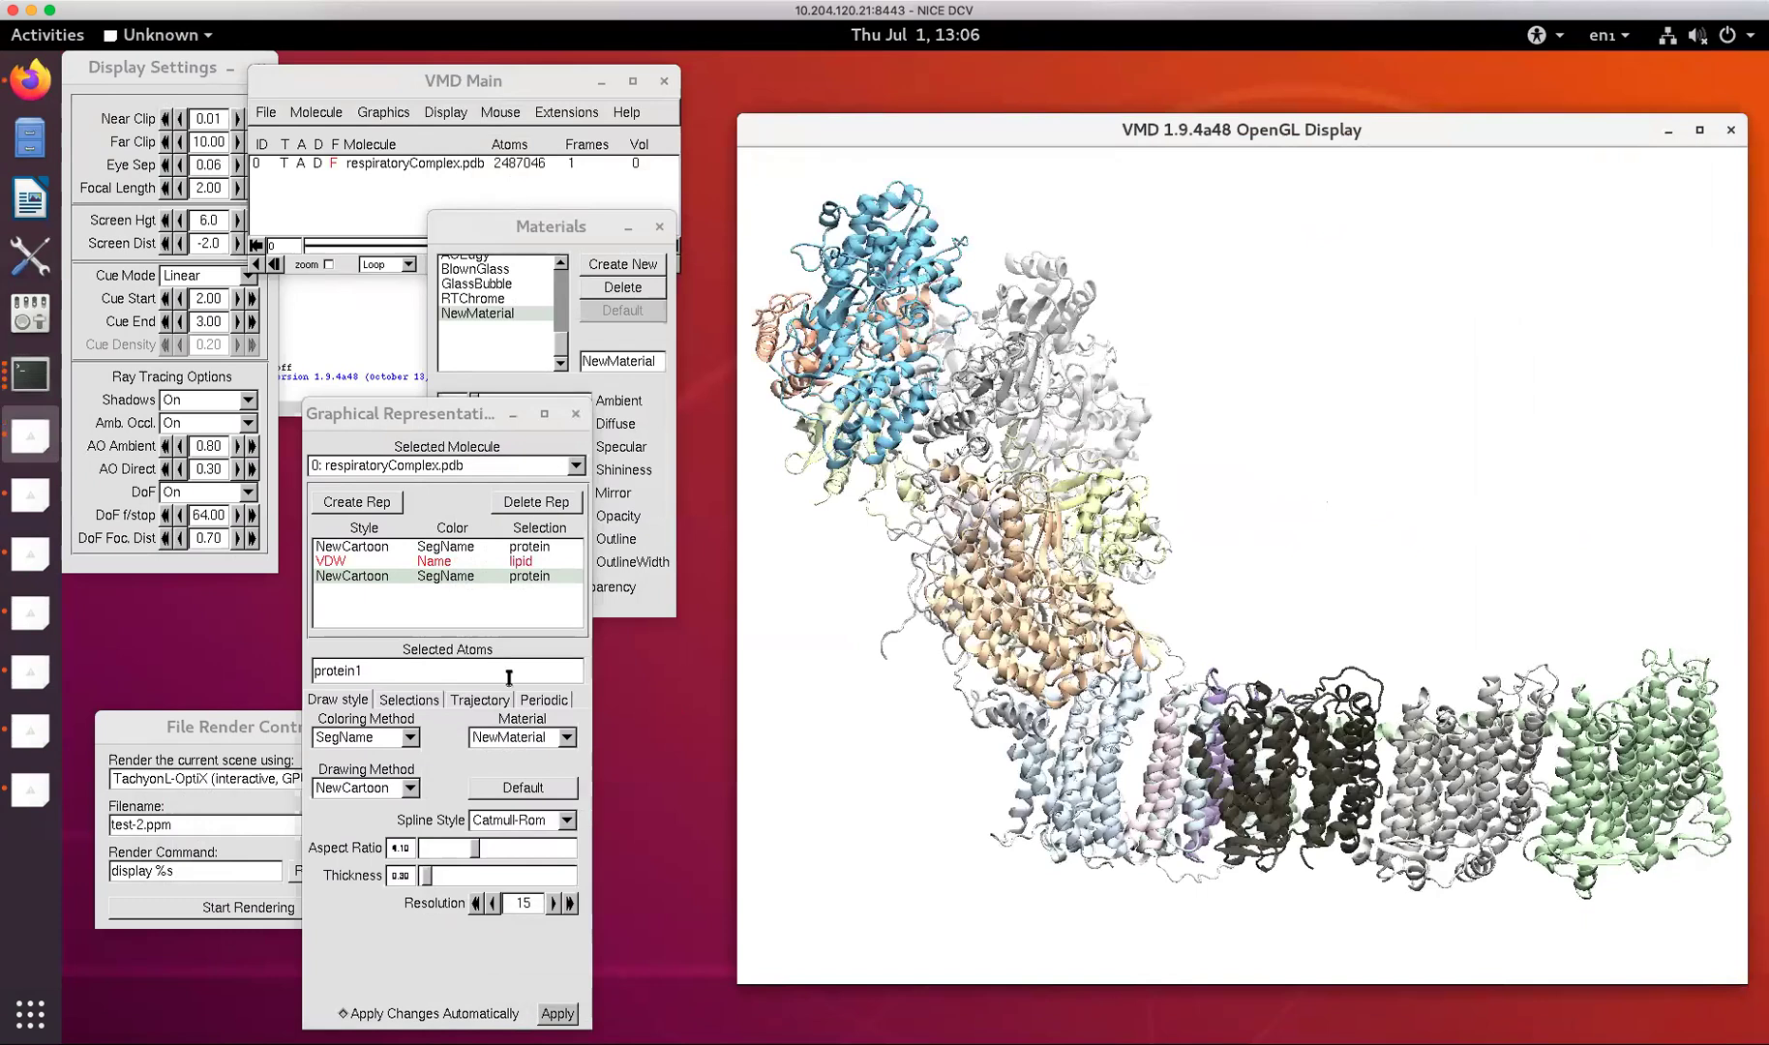
# Set the atom selection of the new representation to segname SU08.
pyautogui.doubleClick(405, 672)
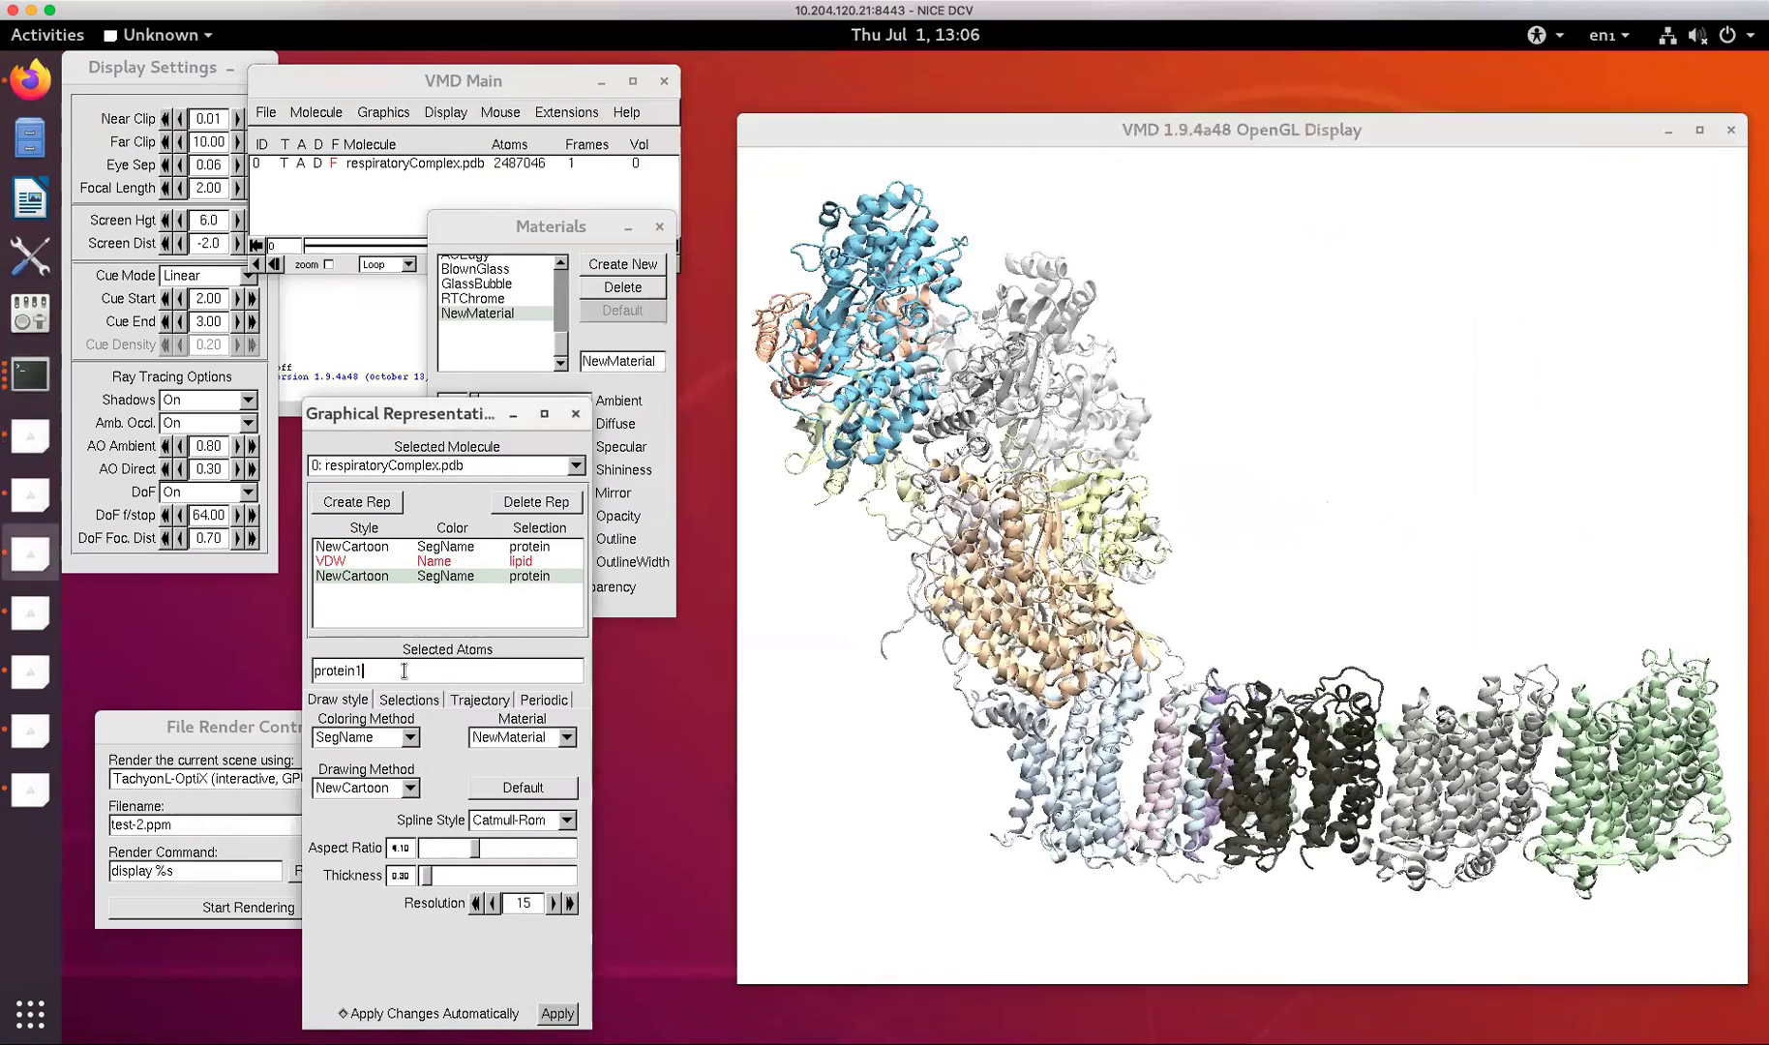
pyautogui.write('segname SU08')
pyautogui.press('Return')
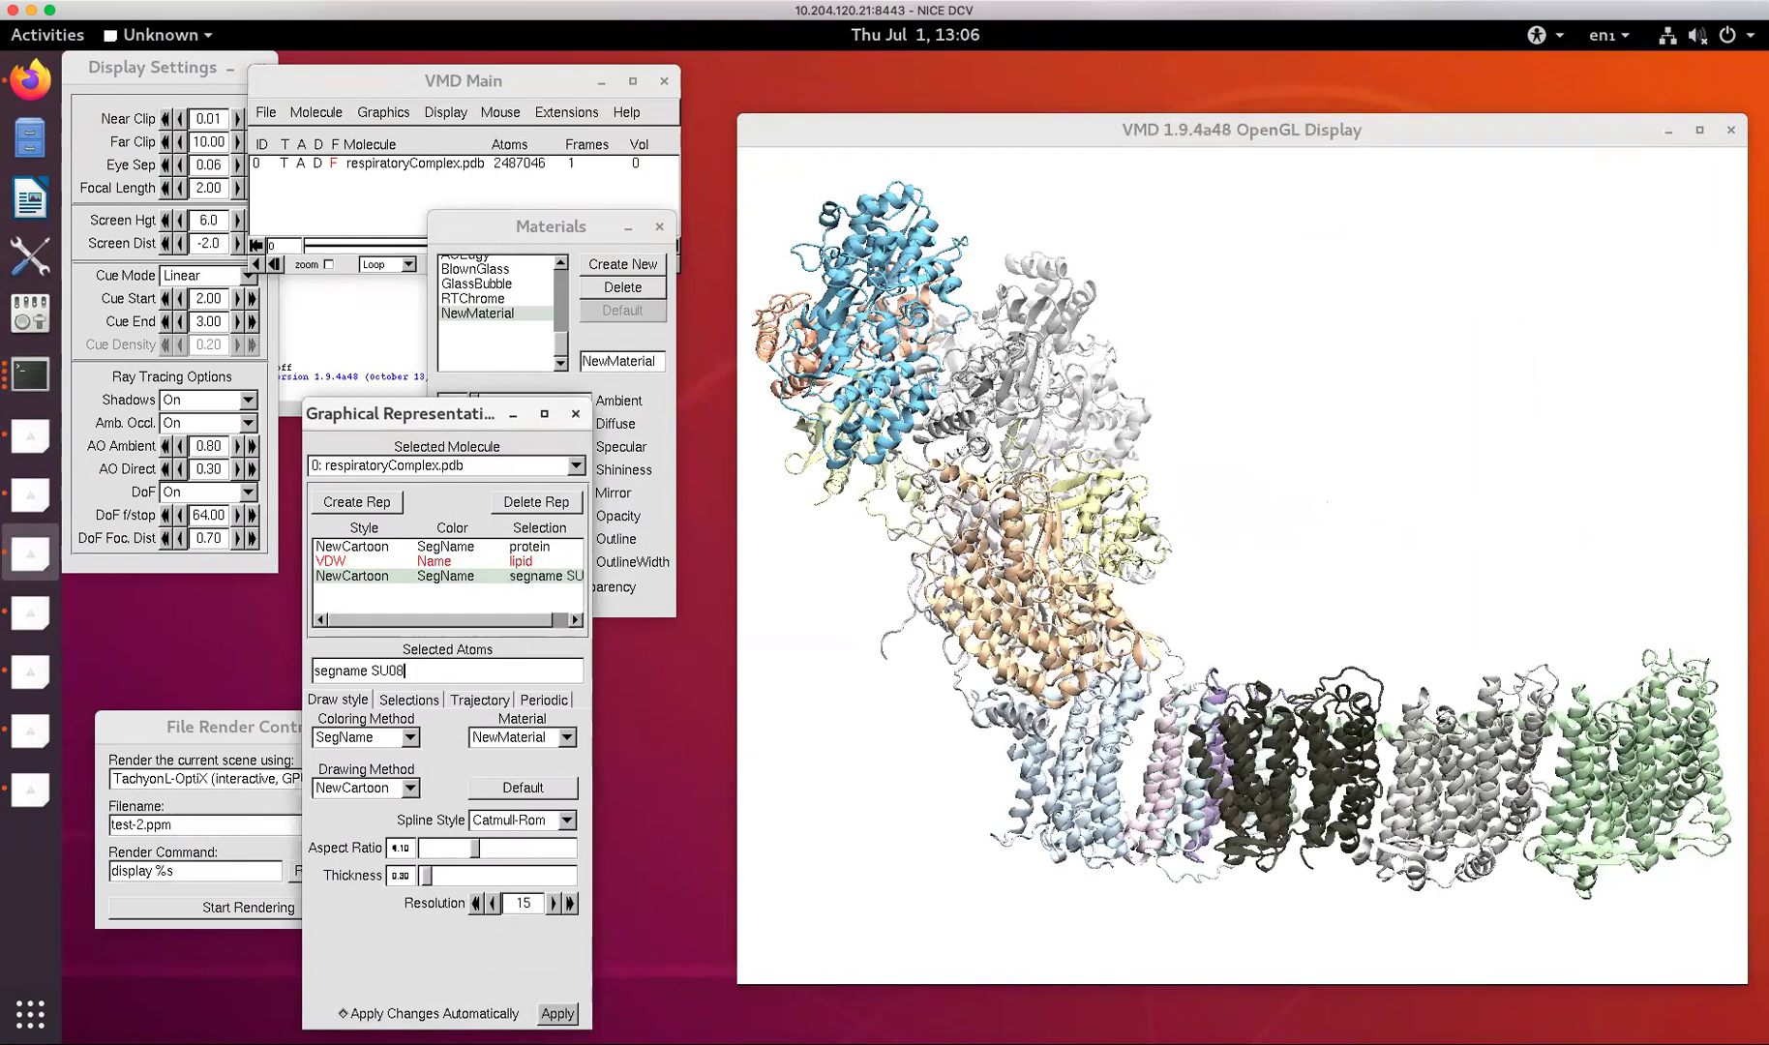
# Set the atom selection of the original NewCartoon protein representation to not segname SU08.
pyautogui.click(535, 547)
pyautogui.doubleClick(341, 670)
pyautogui.write('NO')
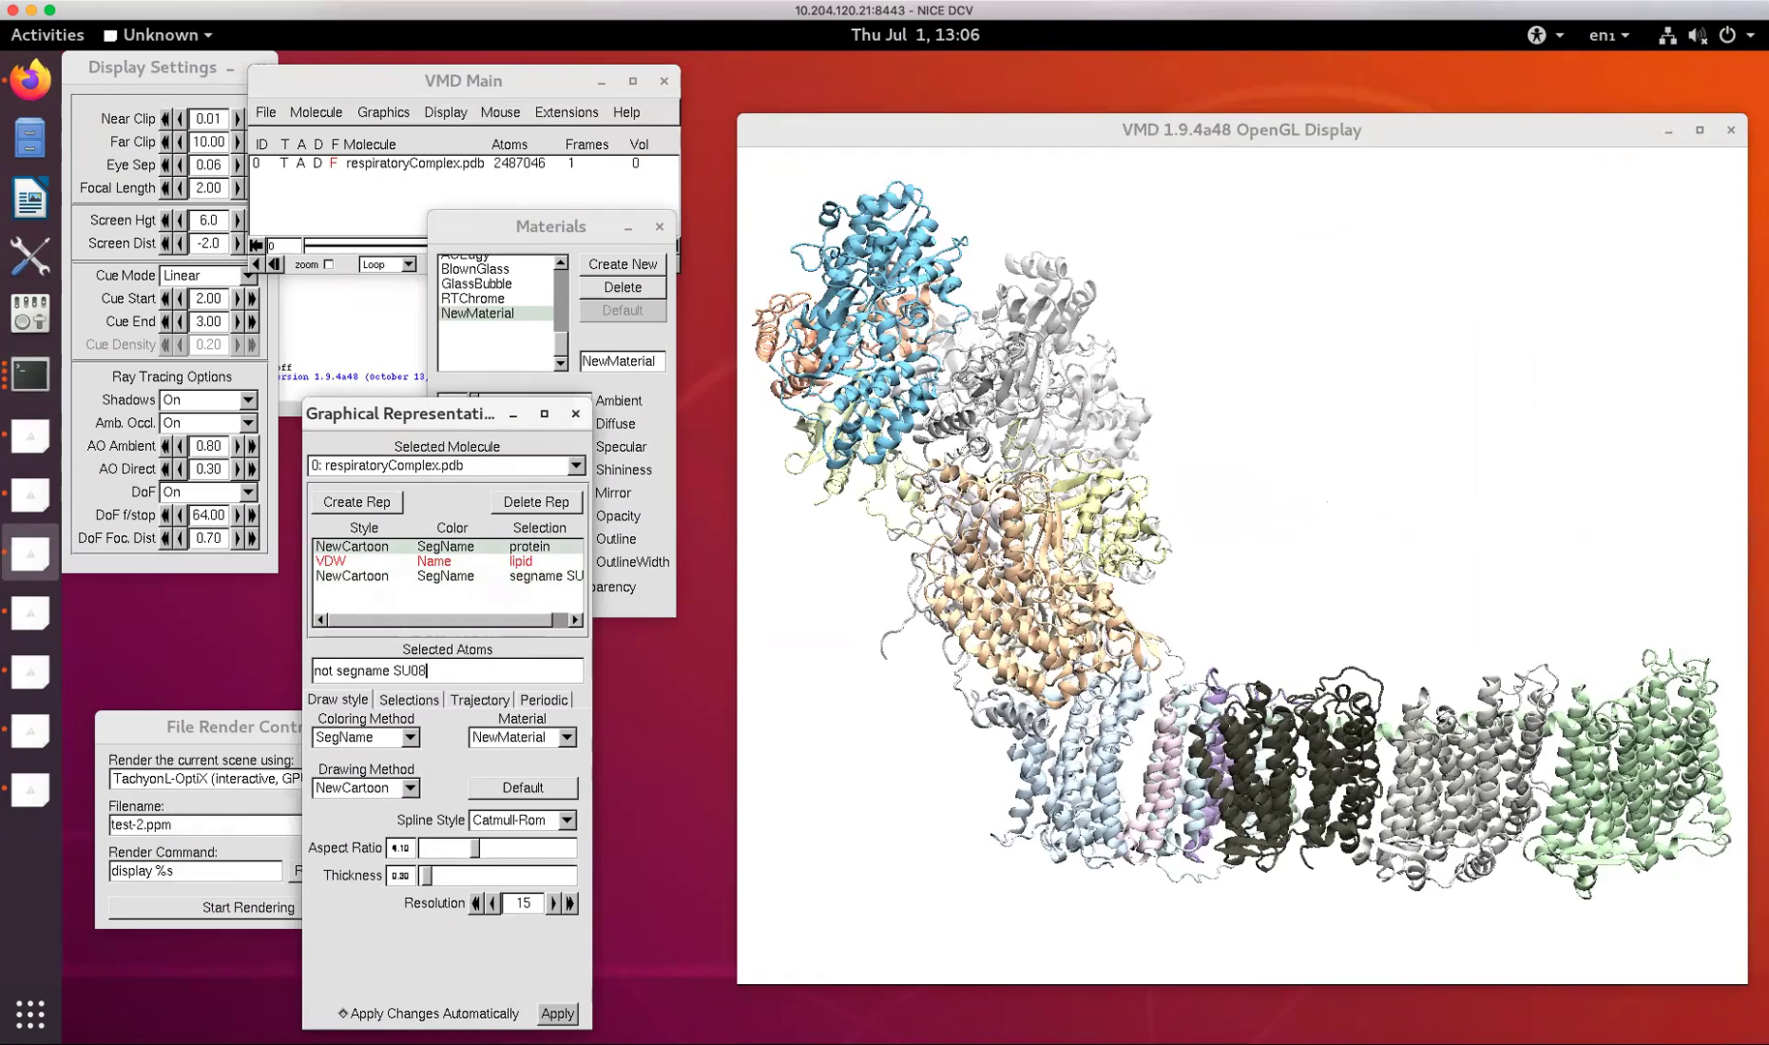
pyautogui.press('Return')
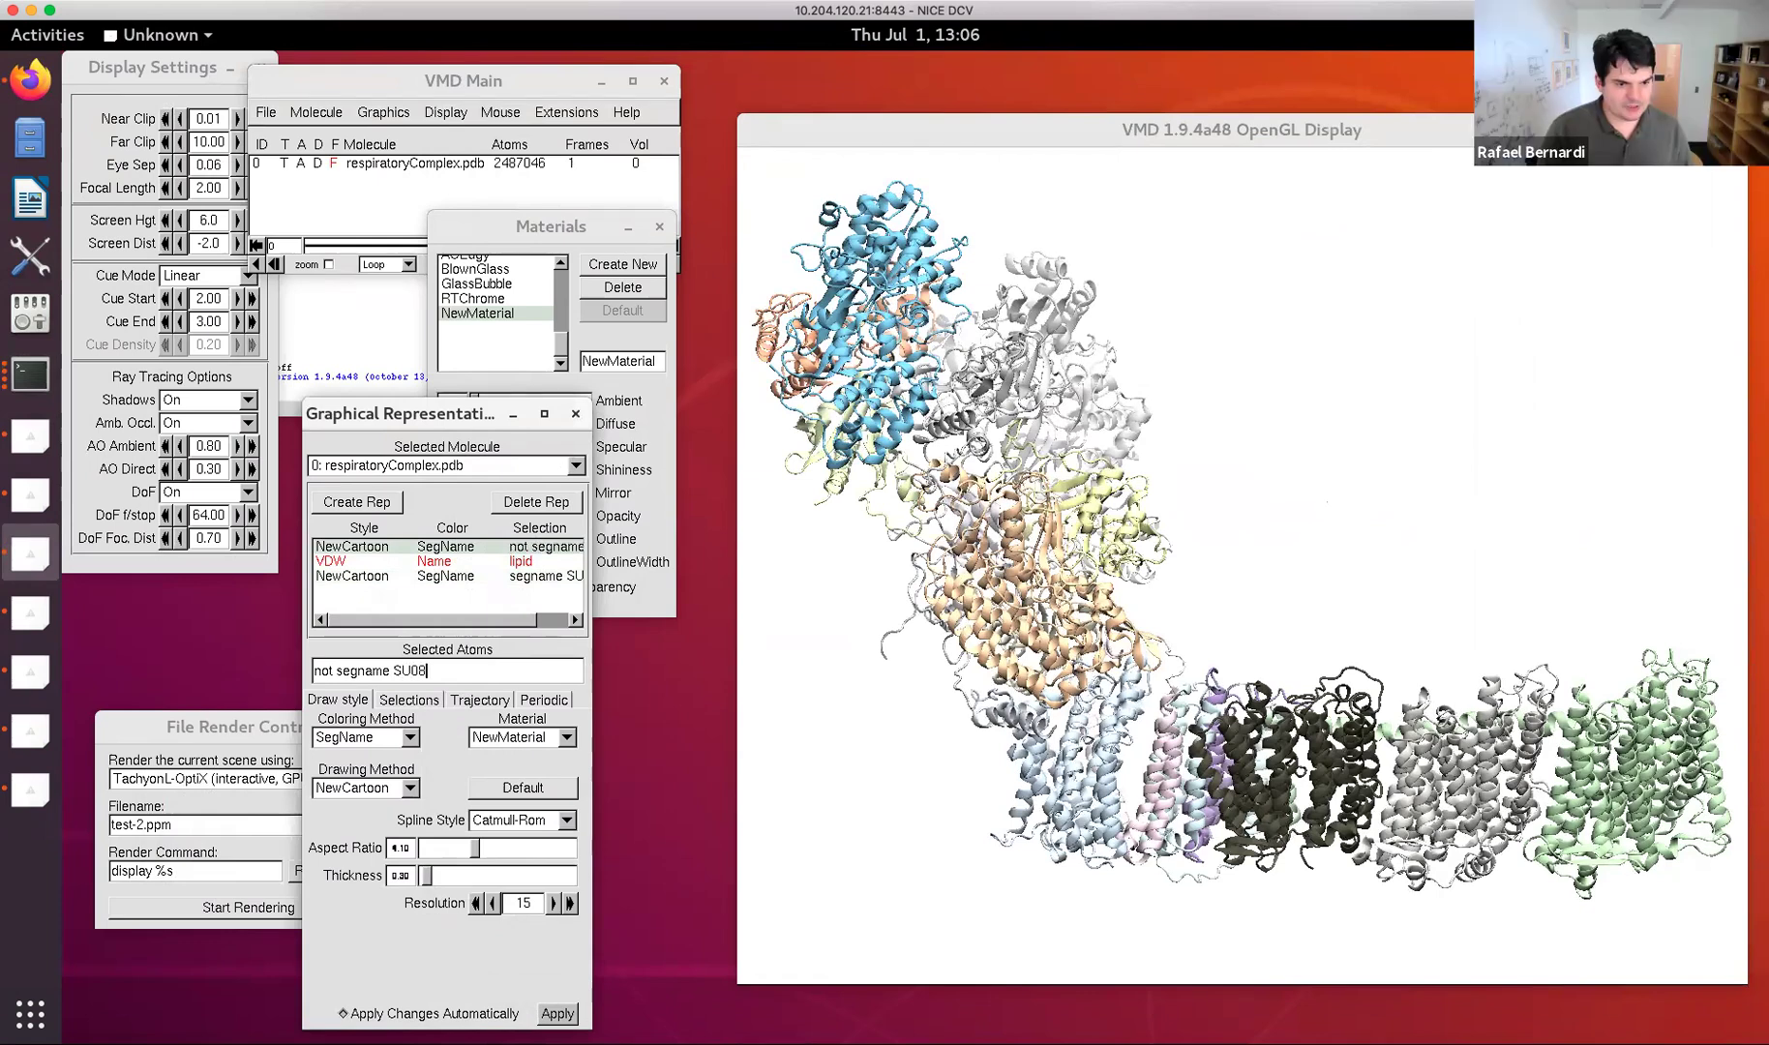
# Toggle the two NewCartoon representations off and on to check which part of the protein each one displays.
pyautogui.doubleClick(468, 547)
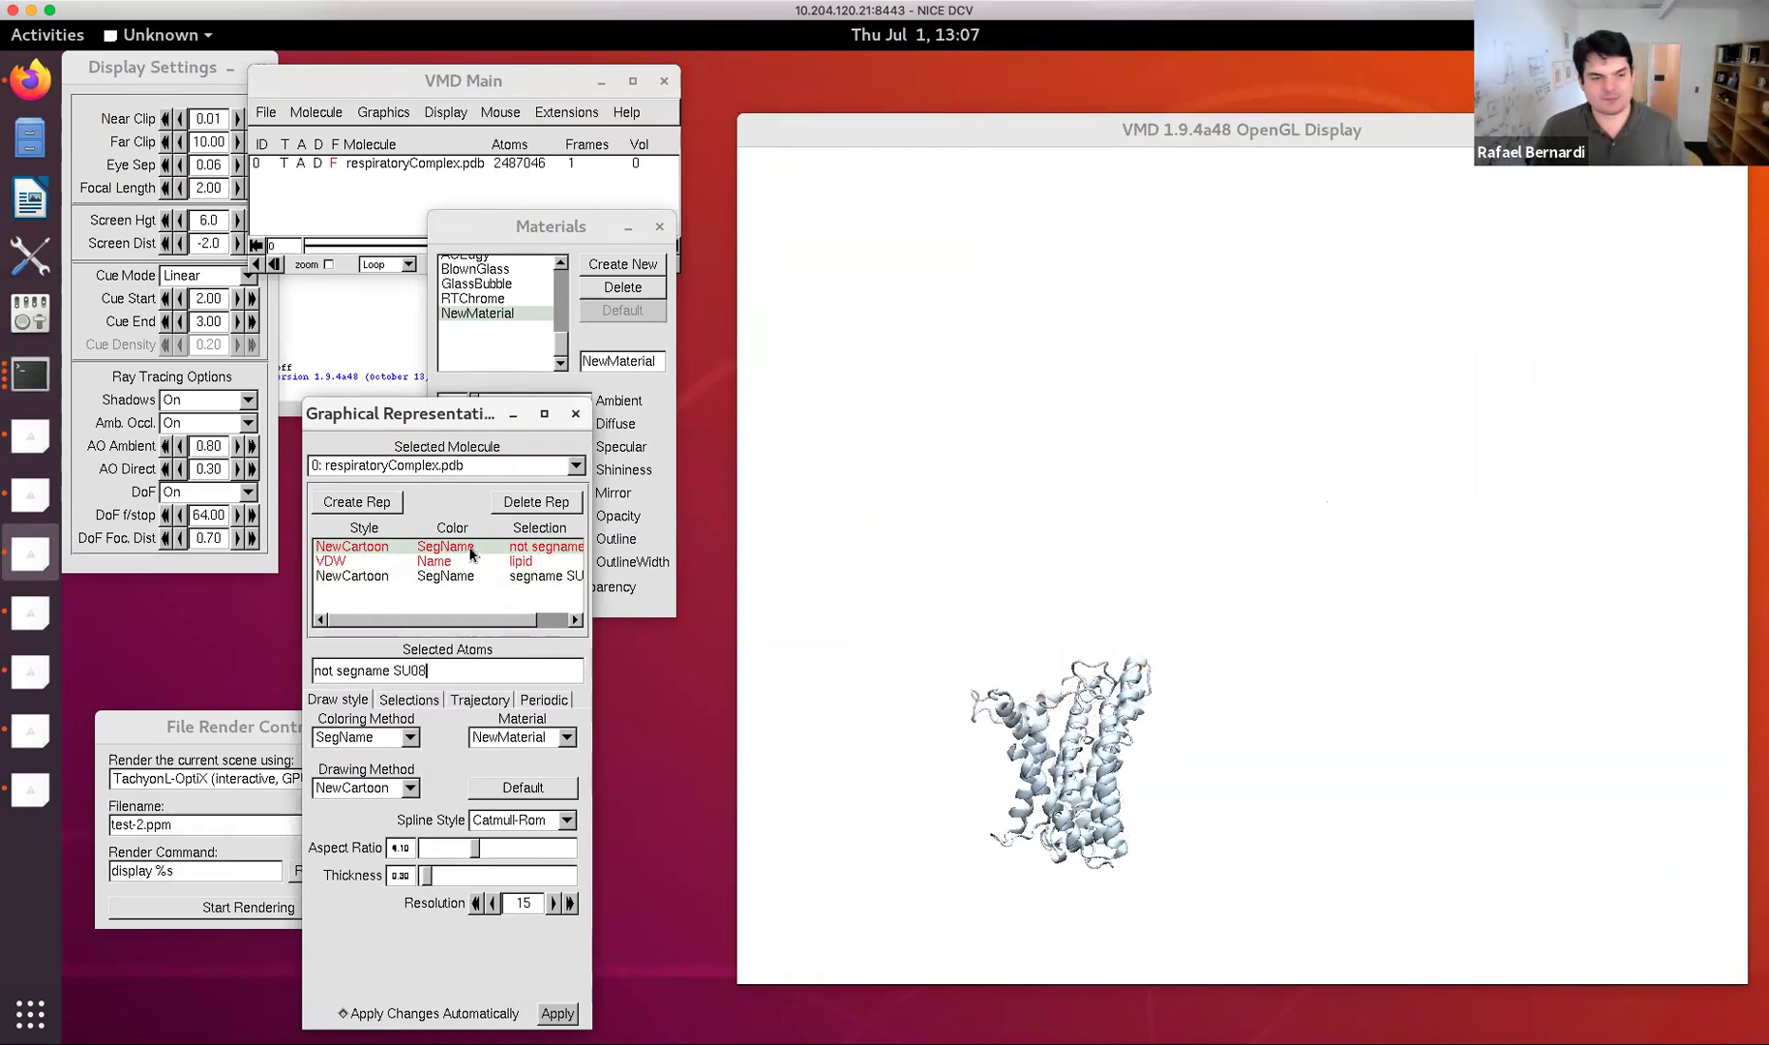
pyautogui.doubleClick(469, 548)
pyautogui.doubleClick(466, 578)
pyautogui.doubleClick(466, 577)
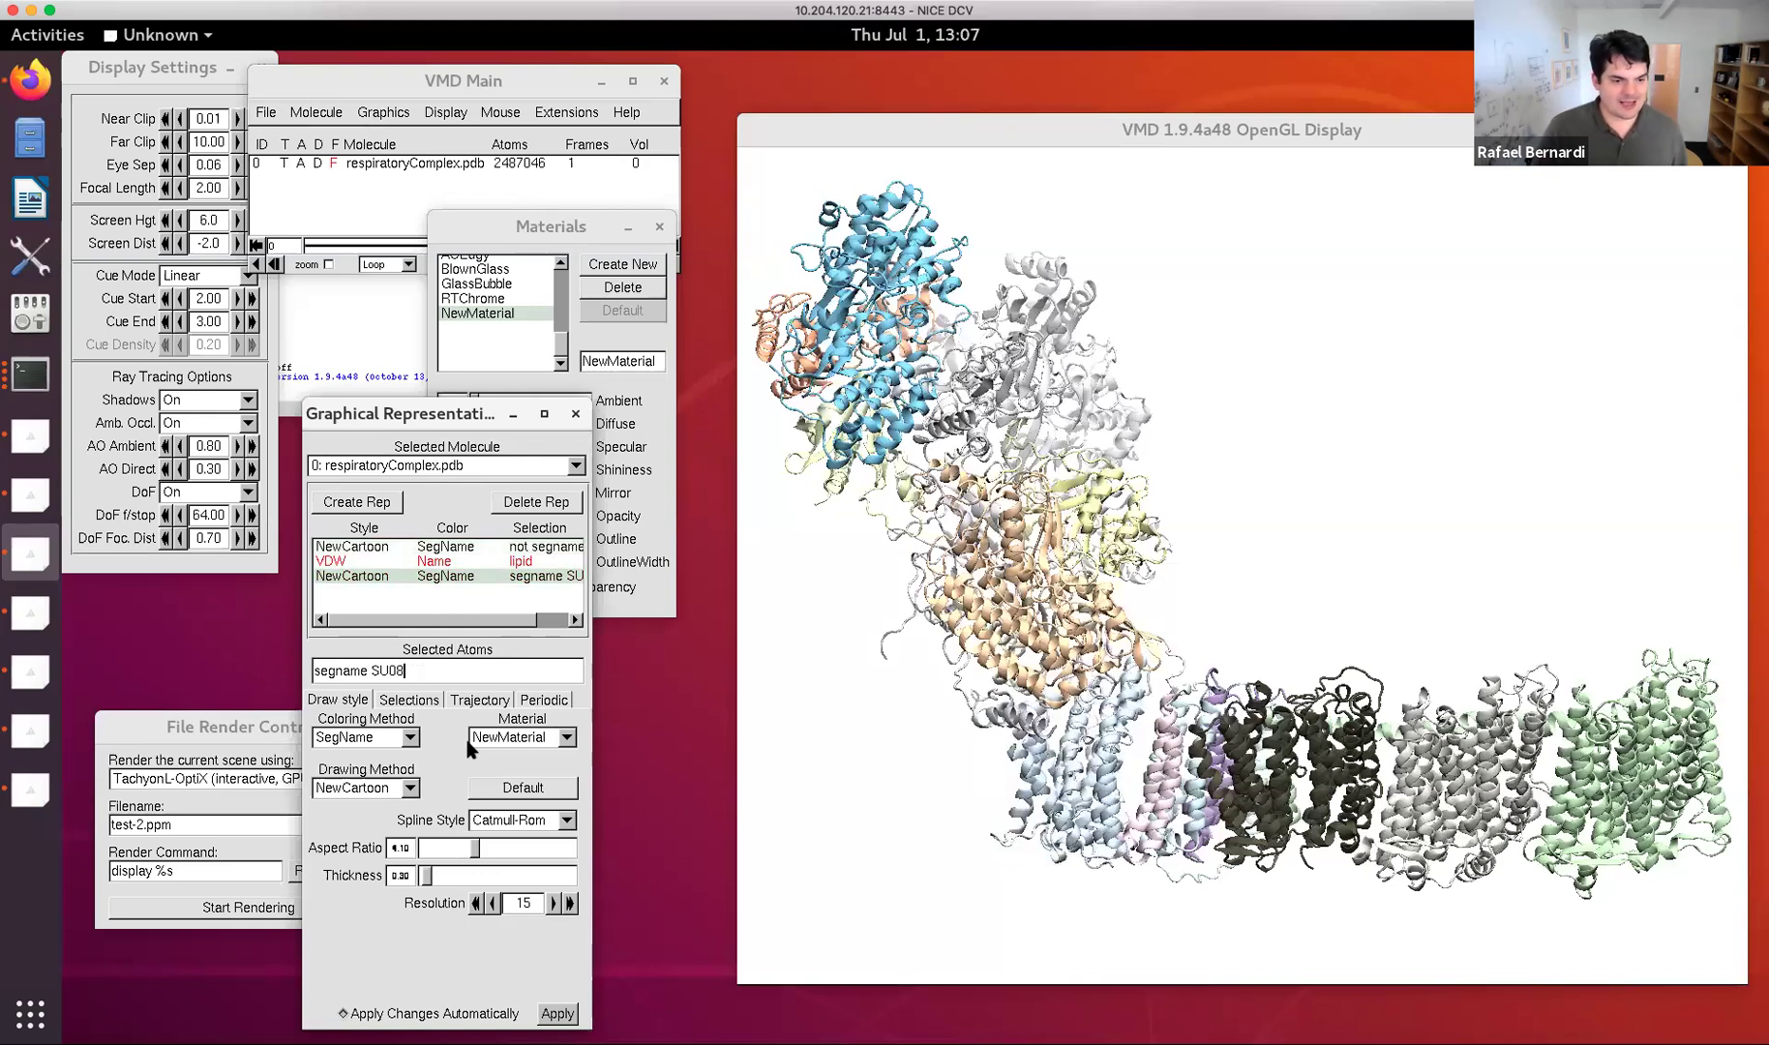
pyautogui.click(506, 548)
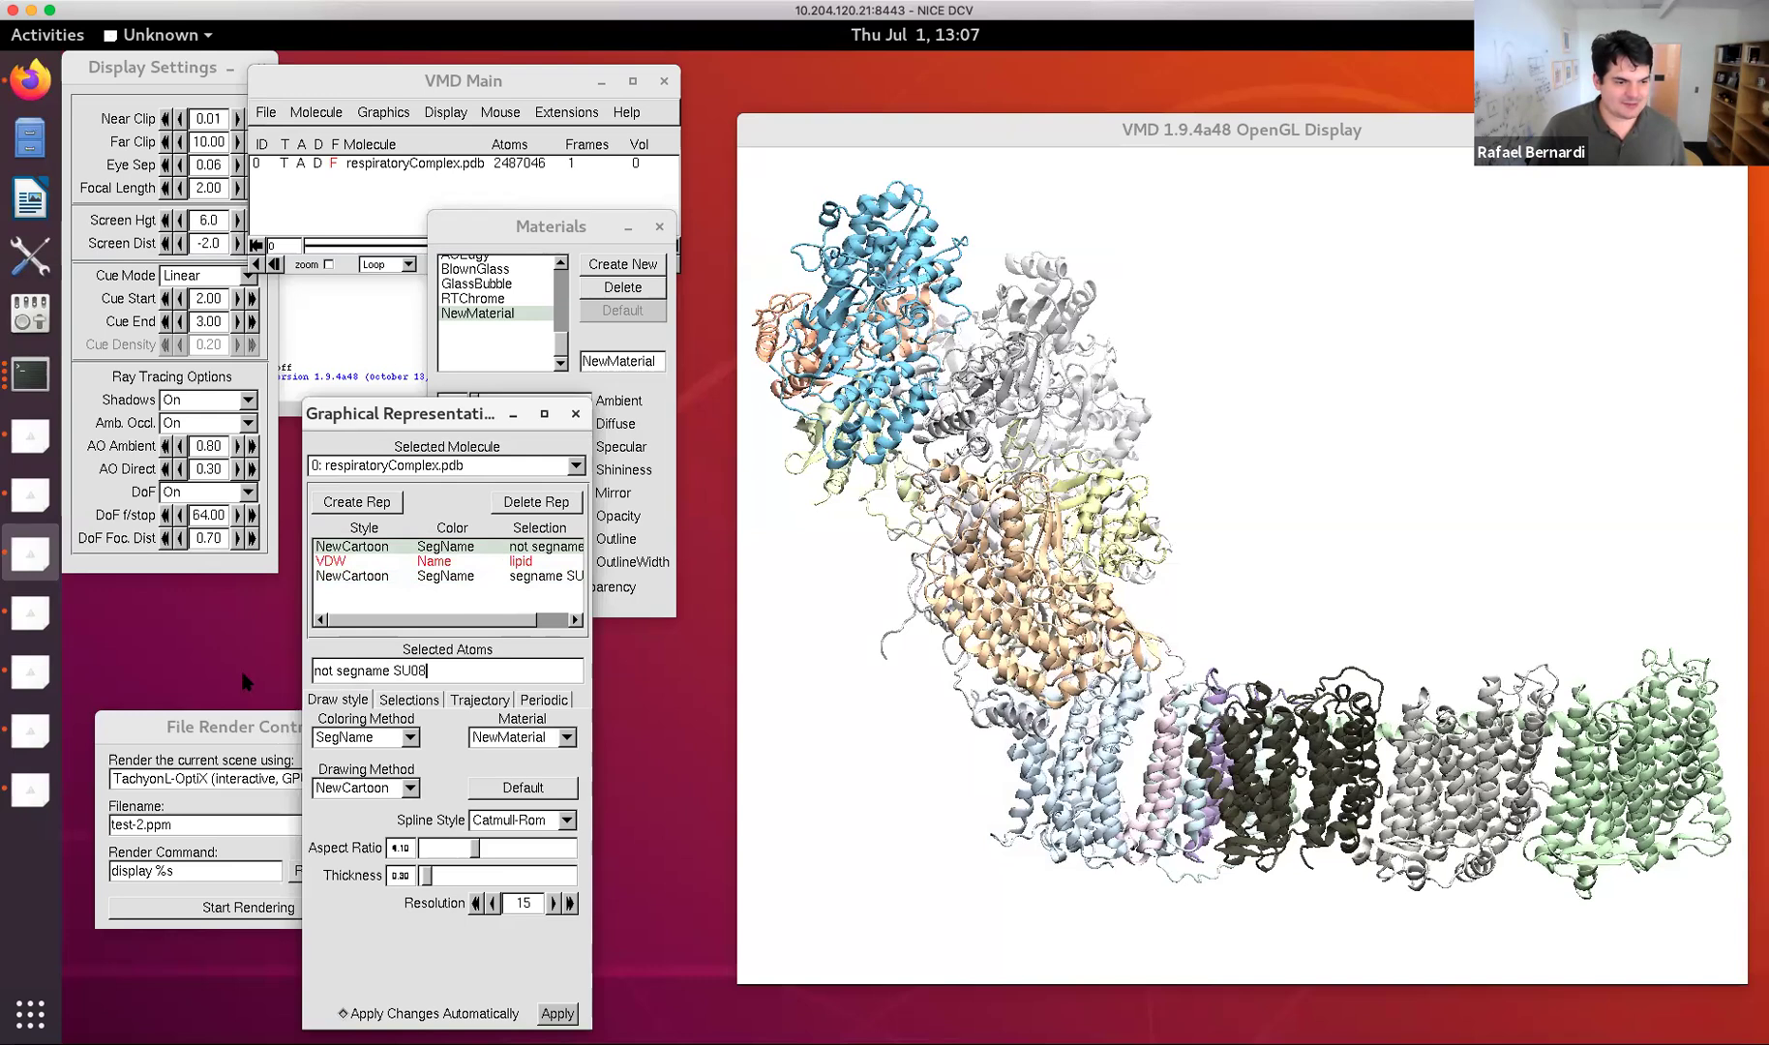
# Create another material based on NewMaterial and rename it ChromeMaterial.
pyautogui.click(533, 226)
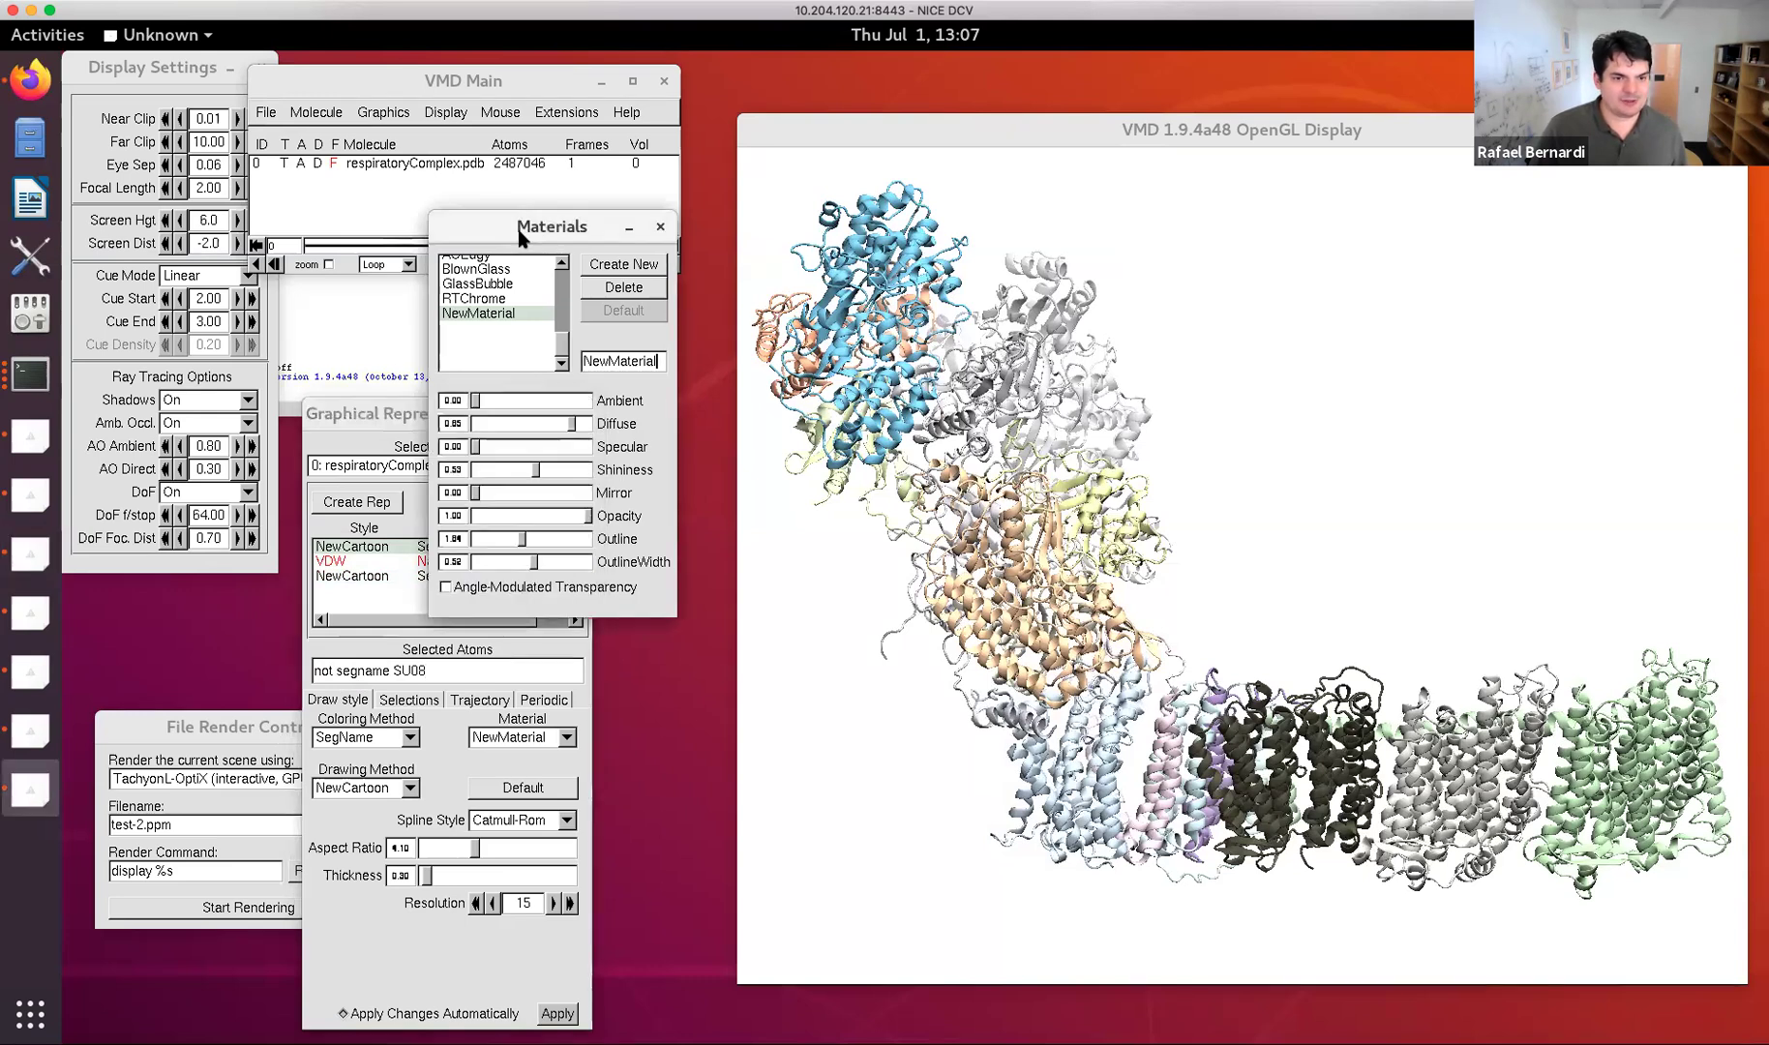
pyautogui.click(637, 271)
pyautogui.doubleClick(589, 362)
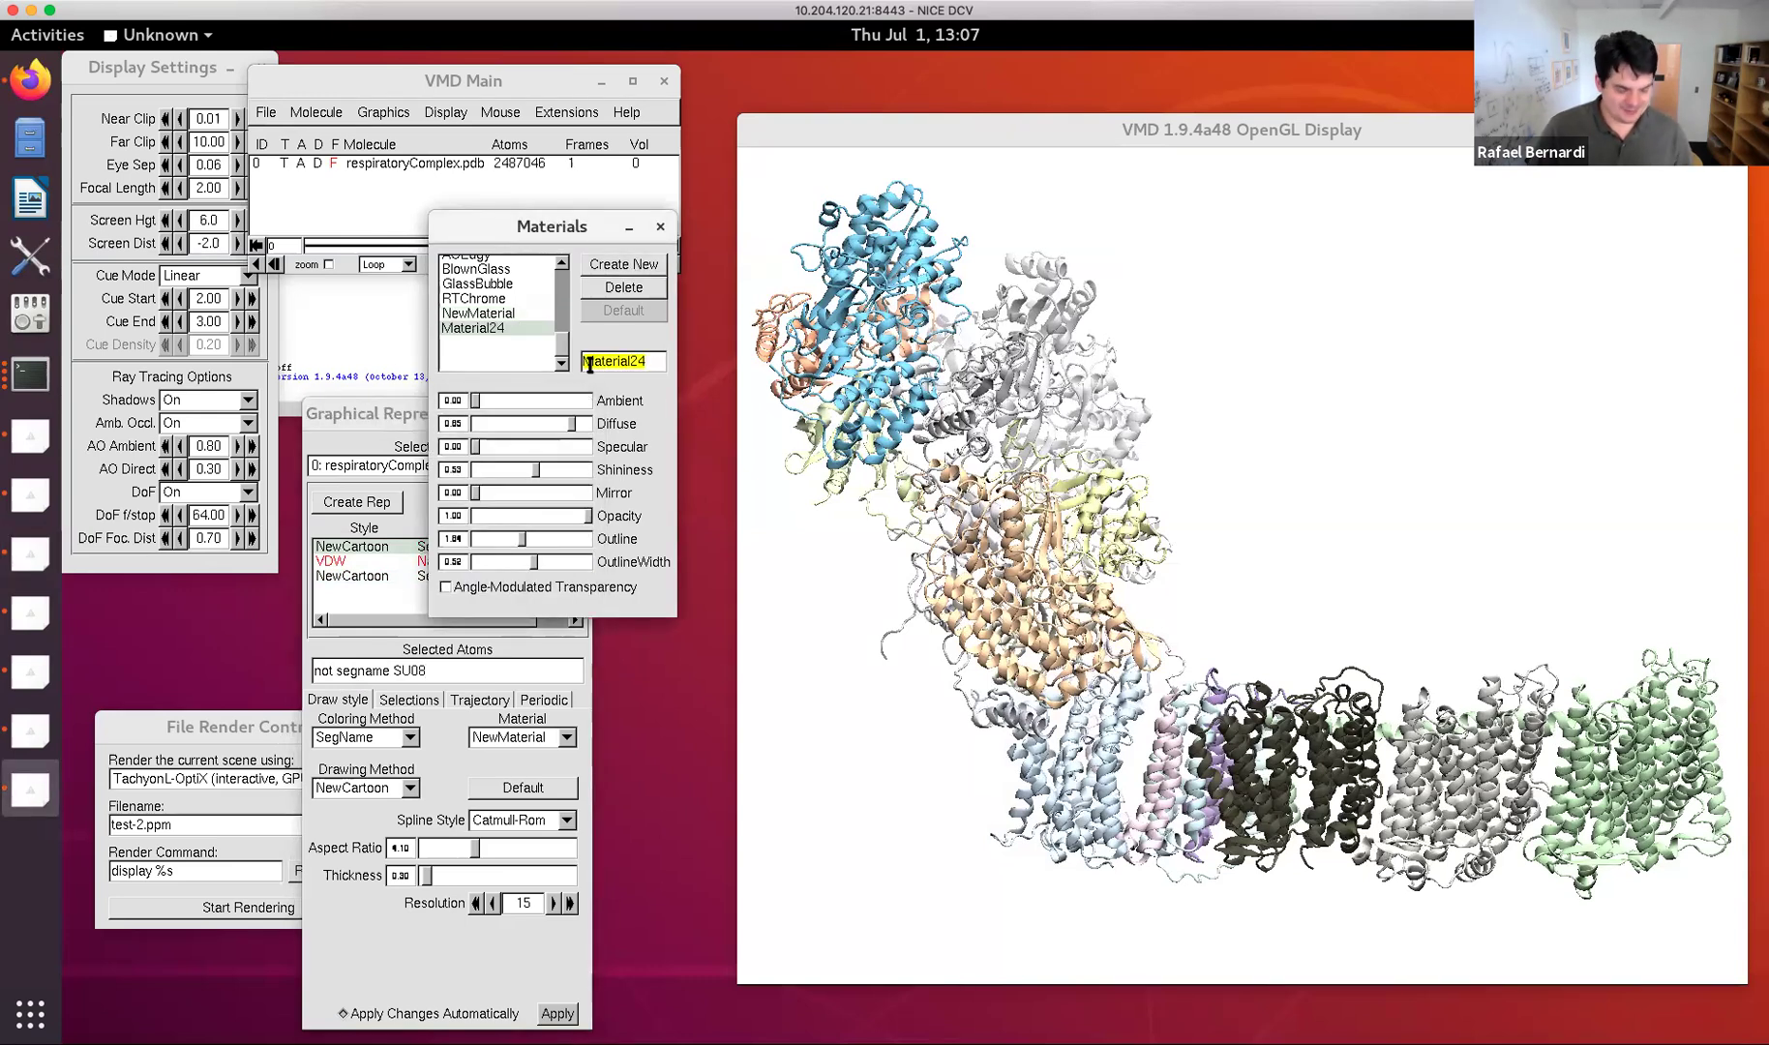
pyautogui.write('M')
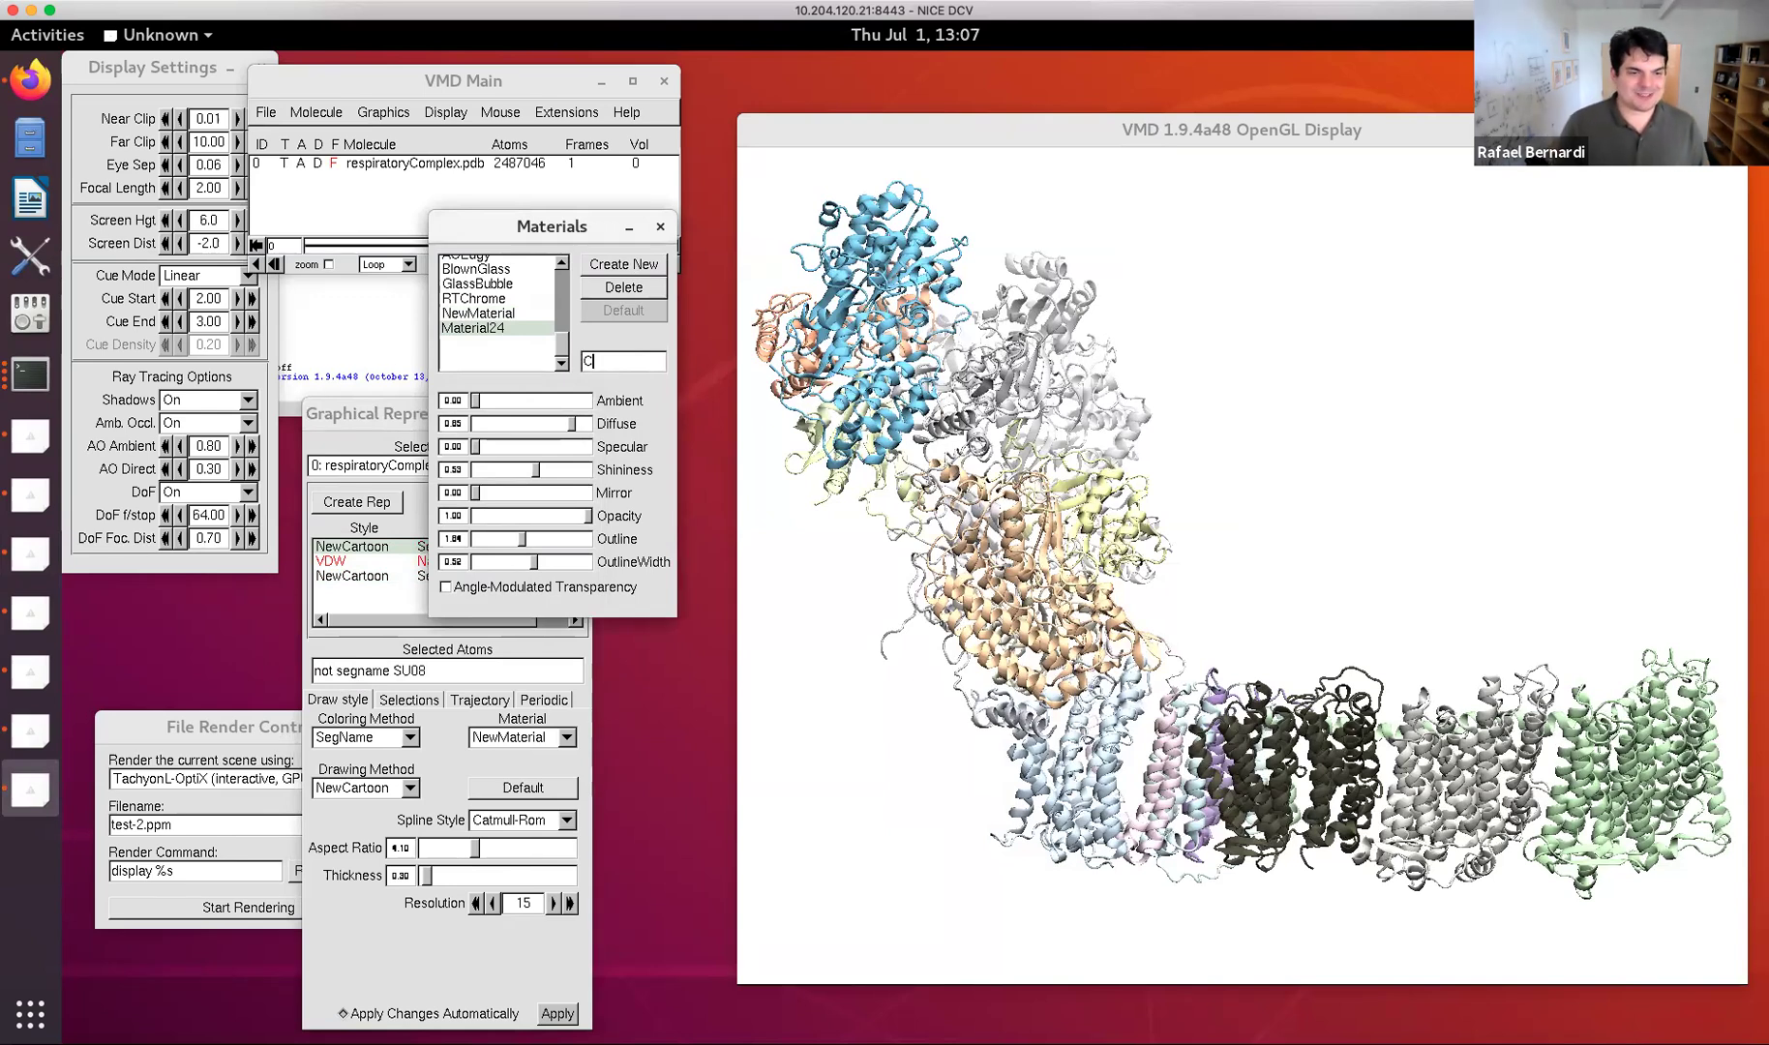
pyautogui.write('hromeMaterial')
pyautogui.press('Return')
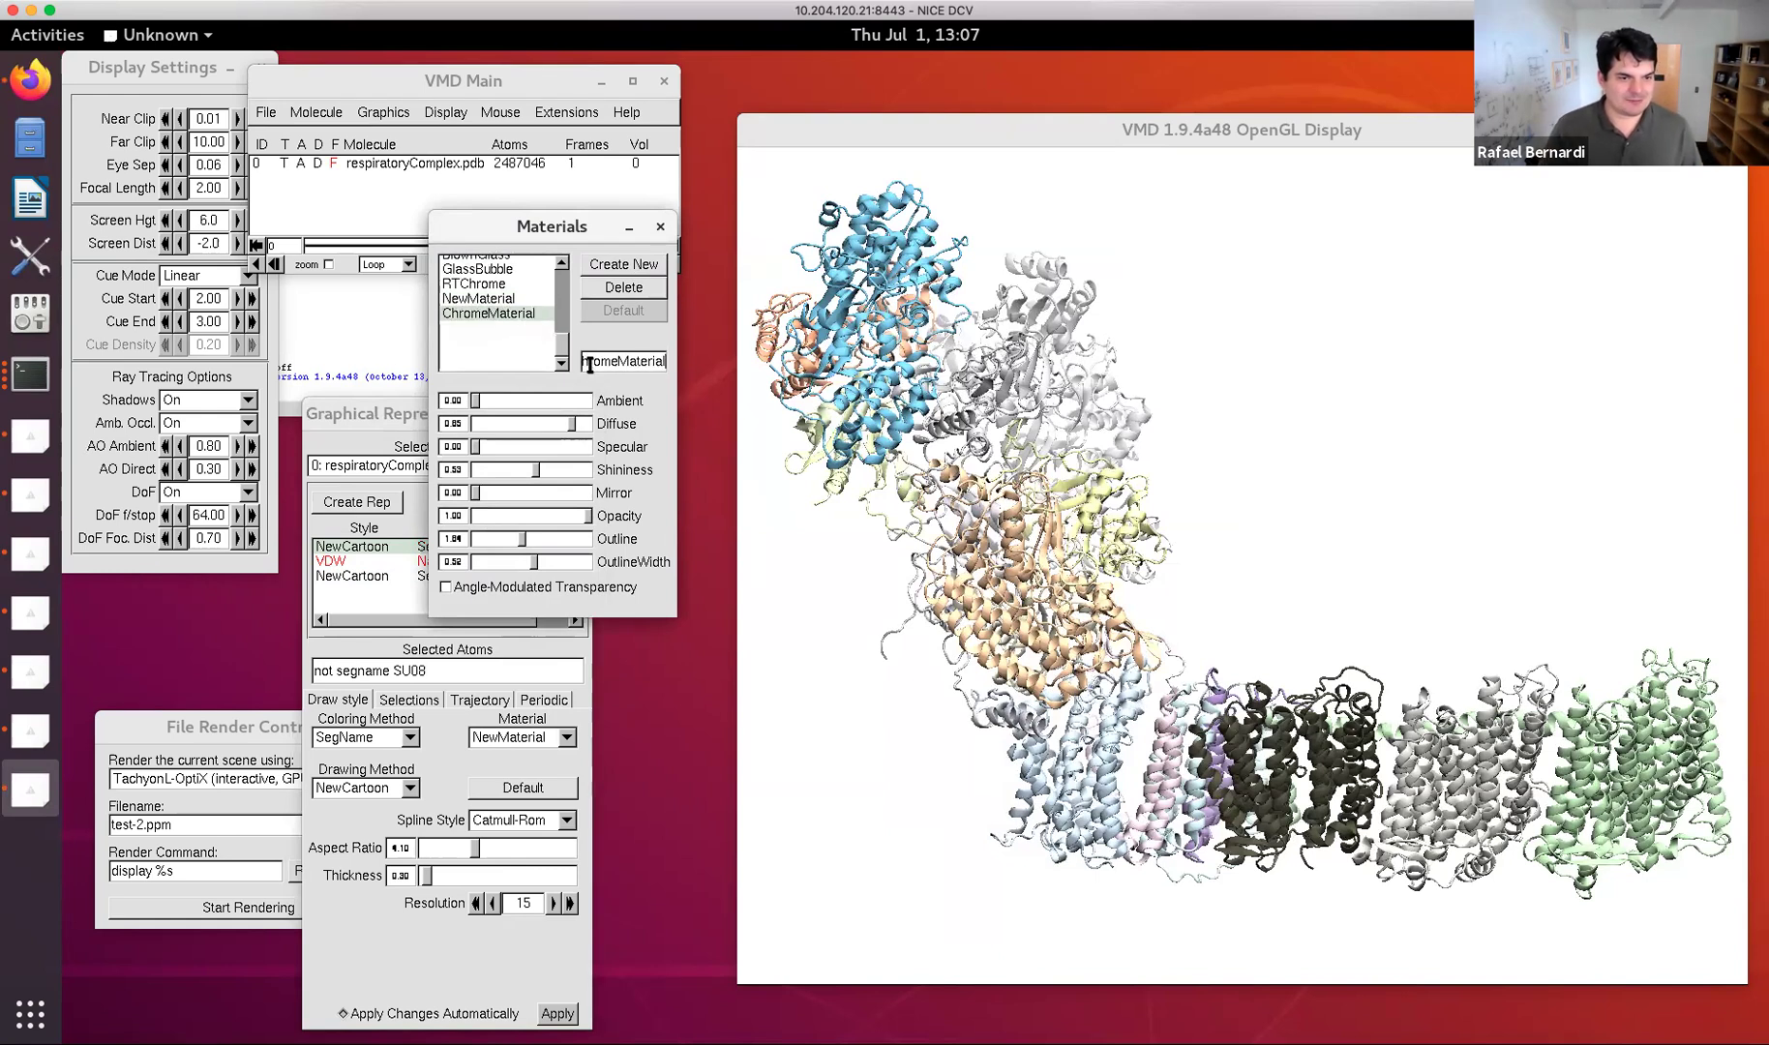
# Assign ChromeMaterial to the segname SU08 representation and set the material's Mirror value to about 0.37.
pyautogui.click(395, 580)
pyautogui.click(517, 737)
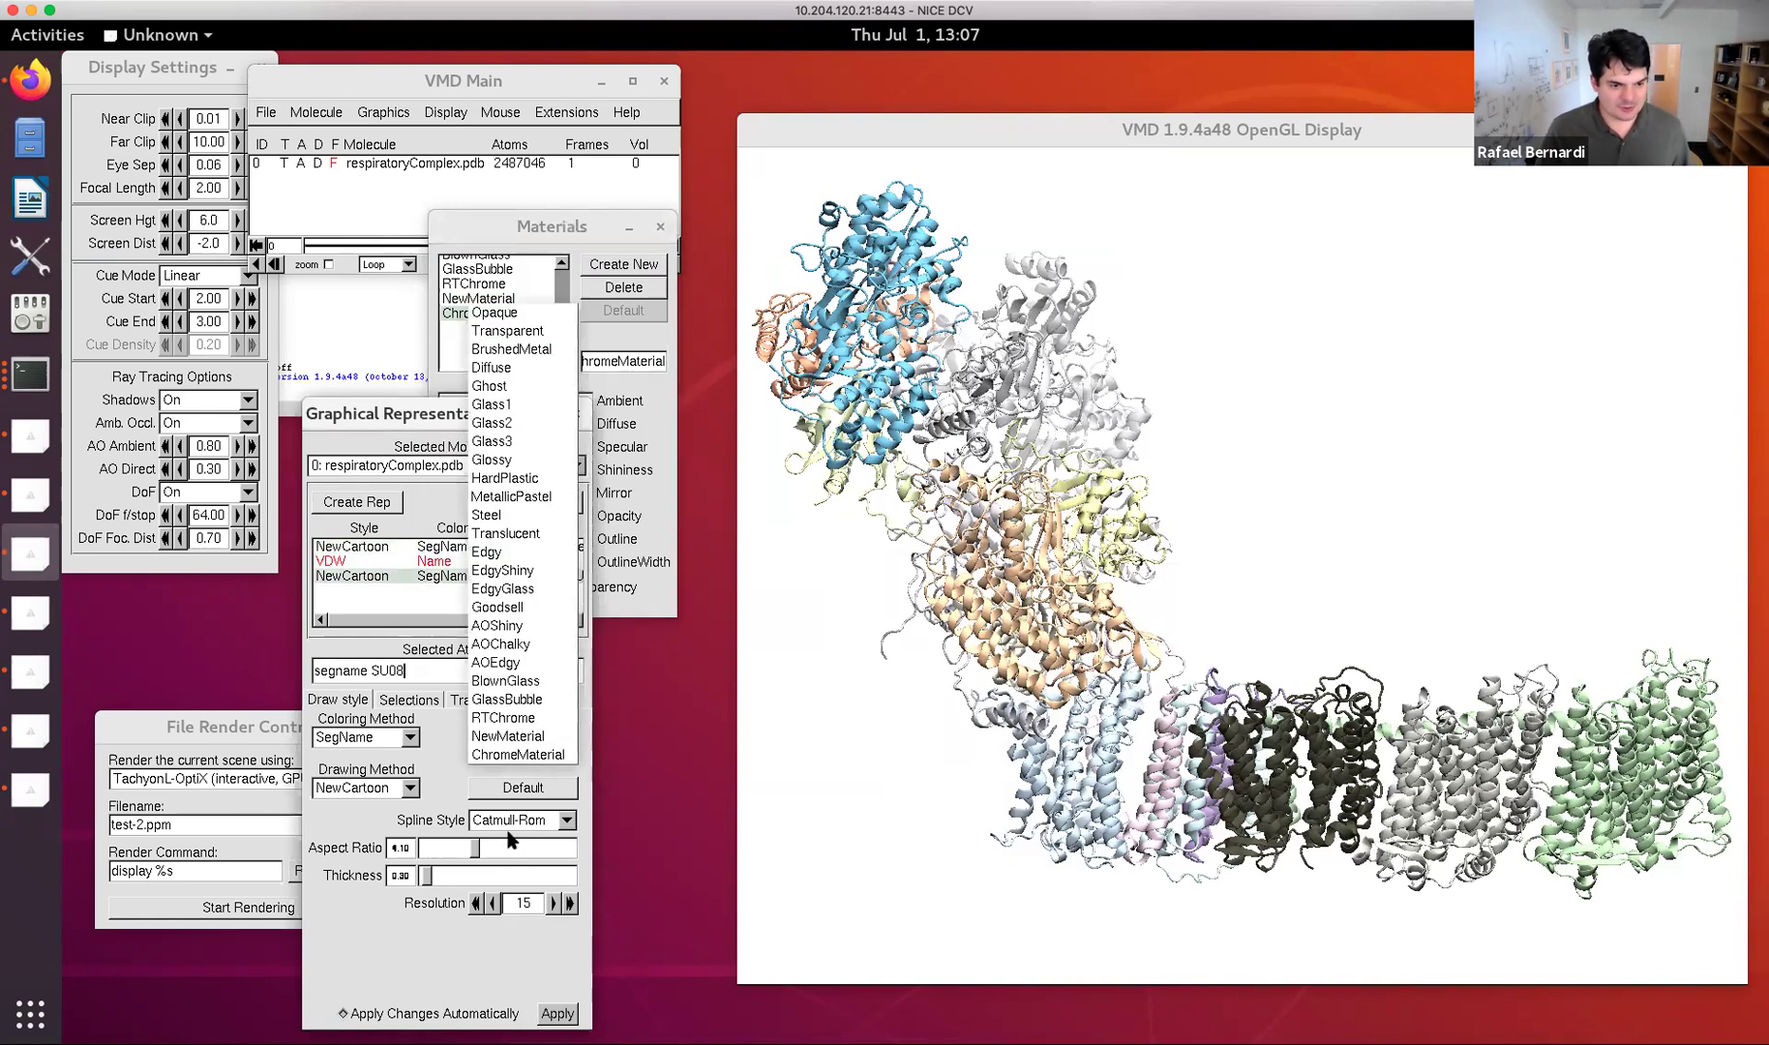
pyautogui.click(534, 752)
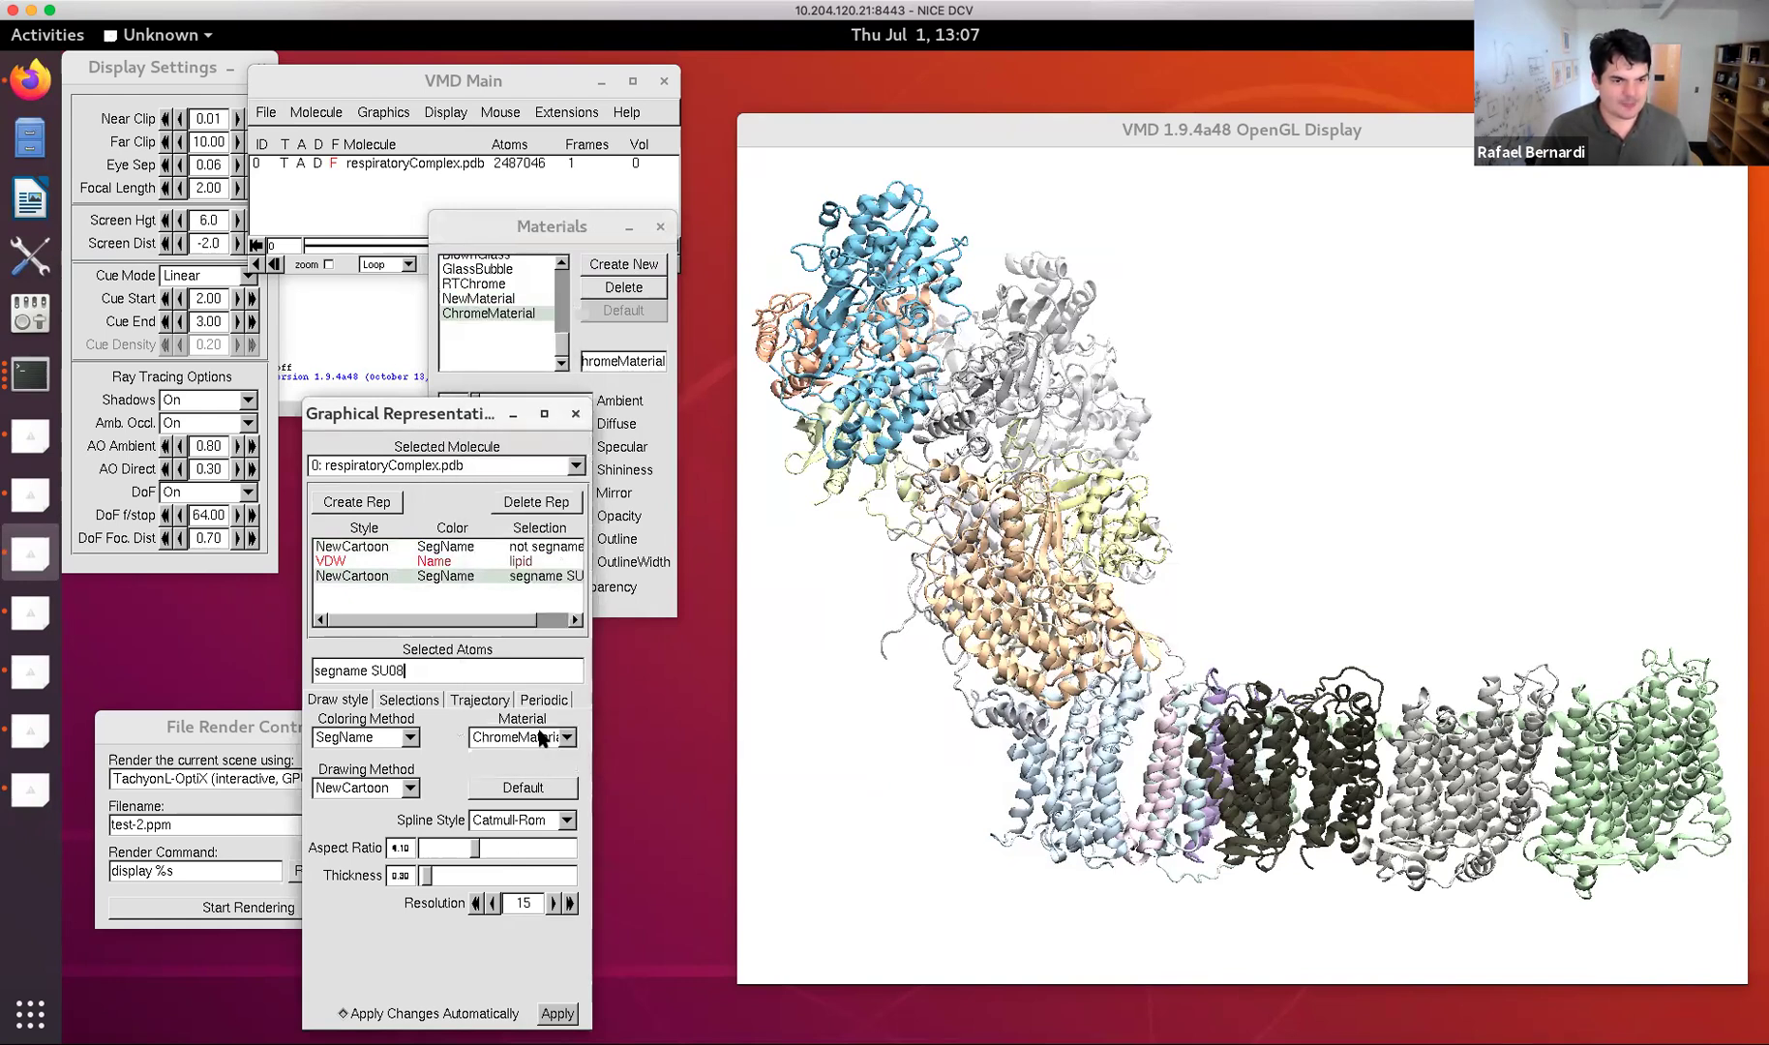
pyautogui.click(546, 230)
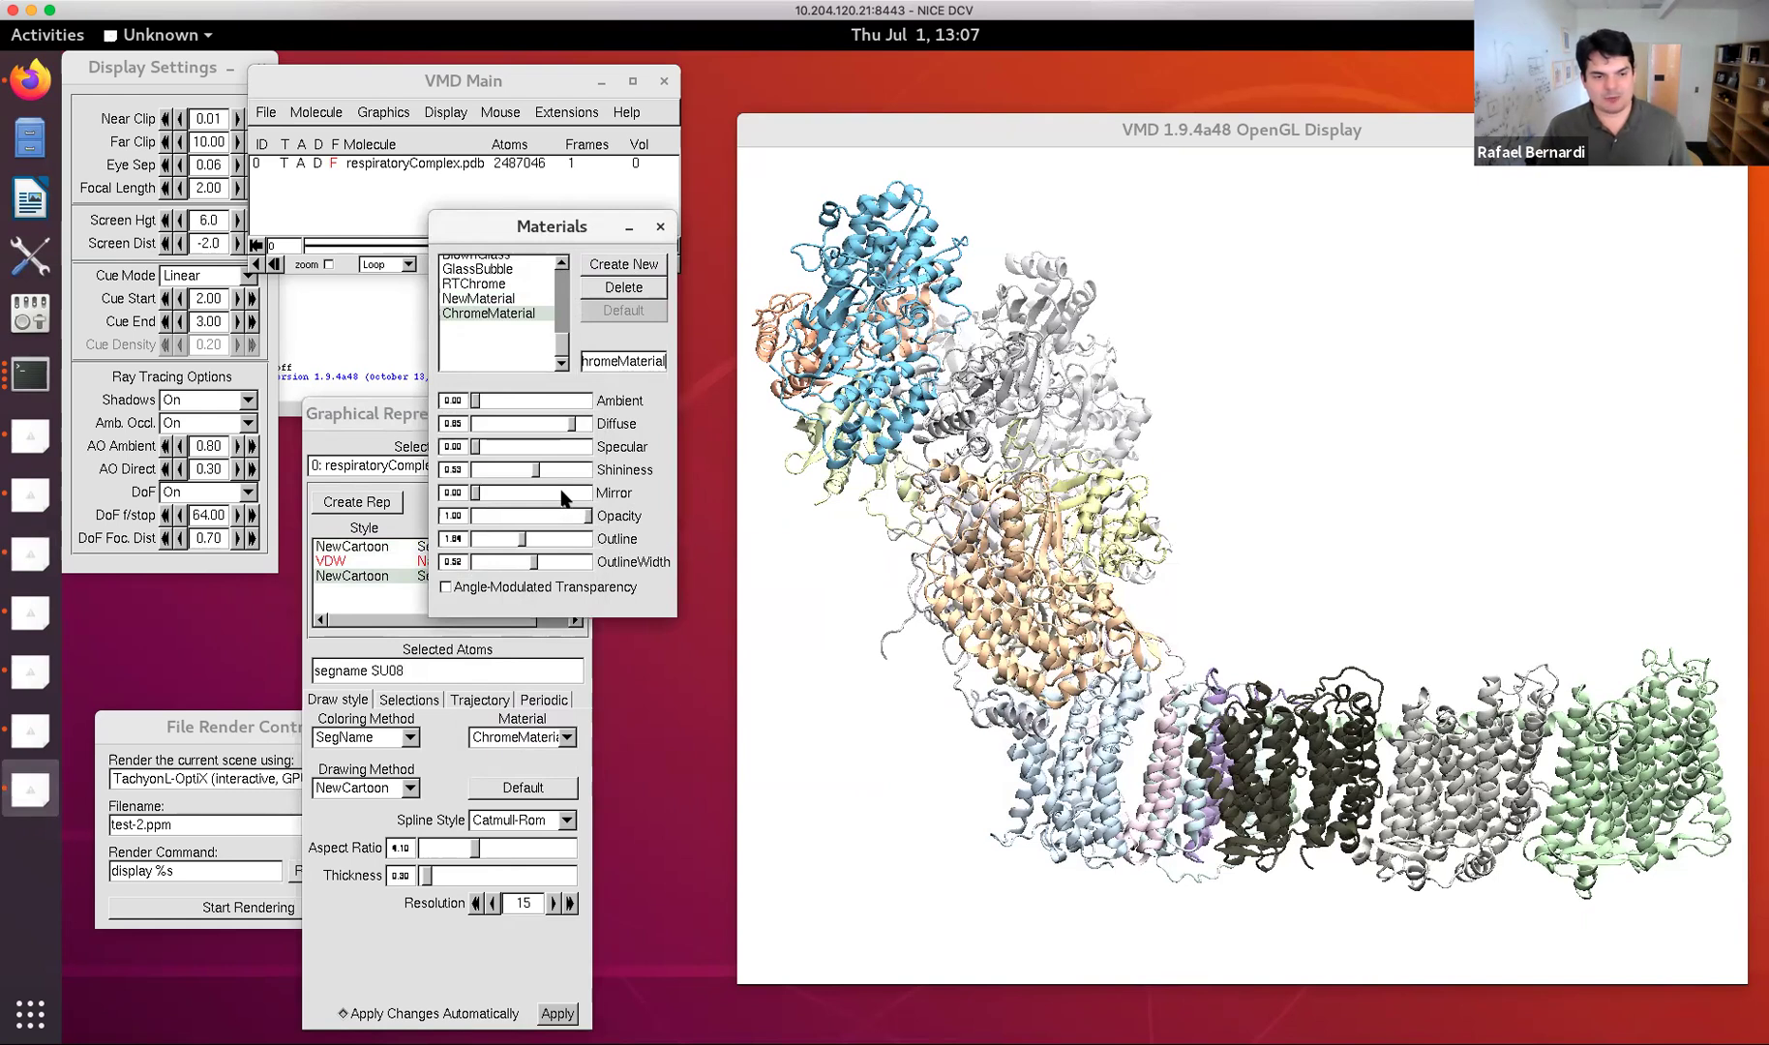
pyautogui.moveTo(514, 493); pyautogui.dragTo(519, 493)
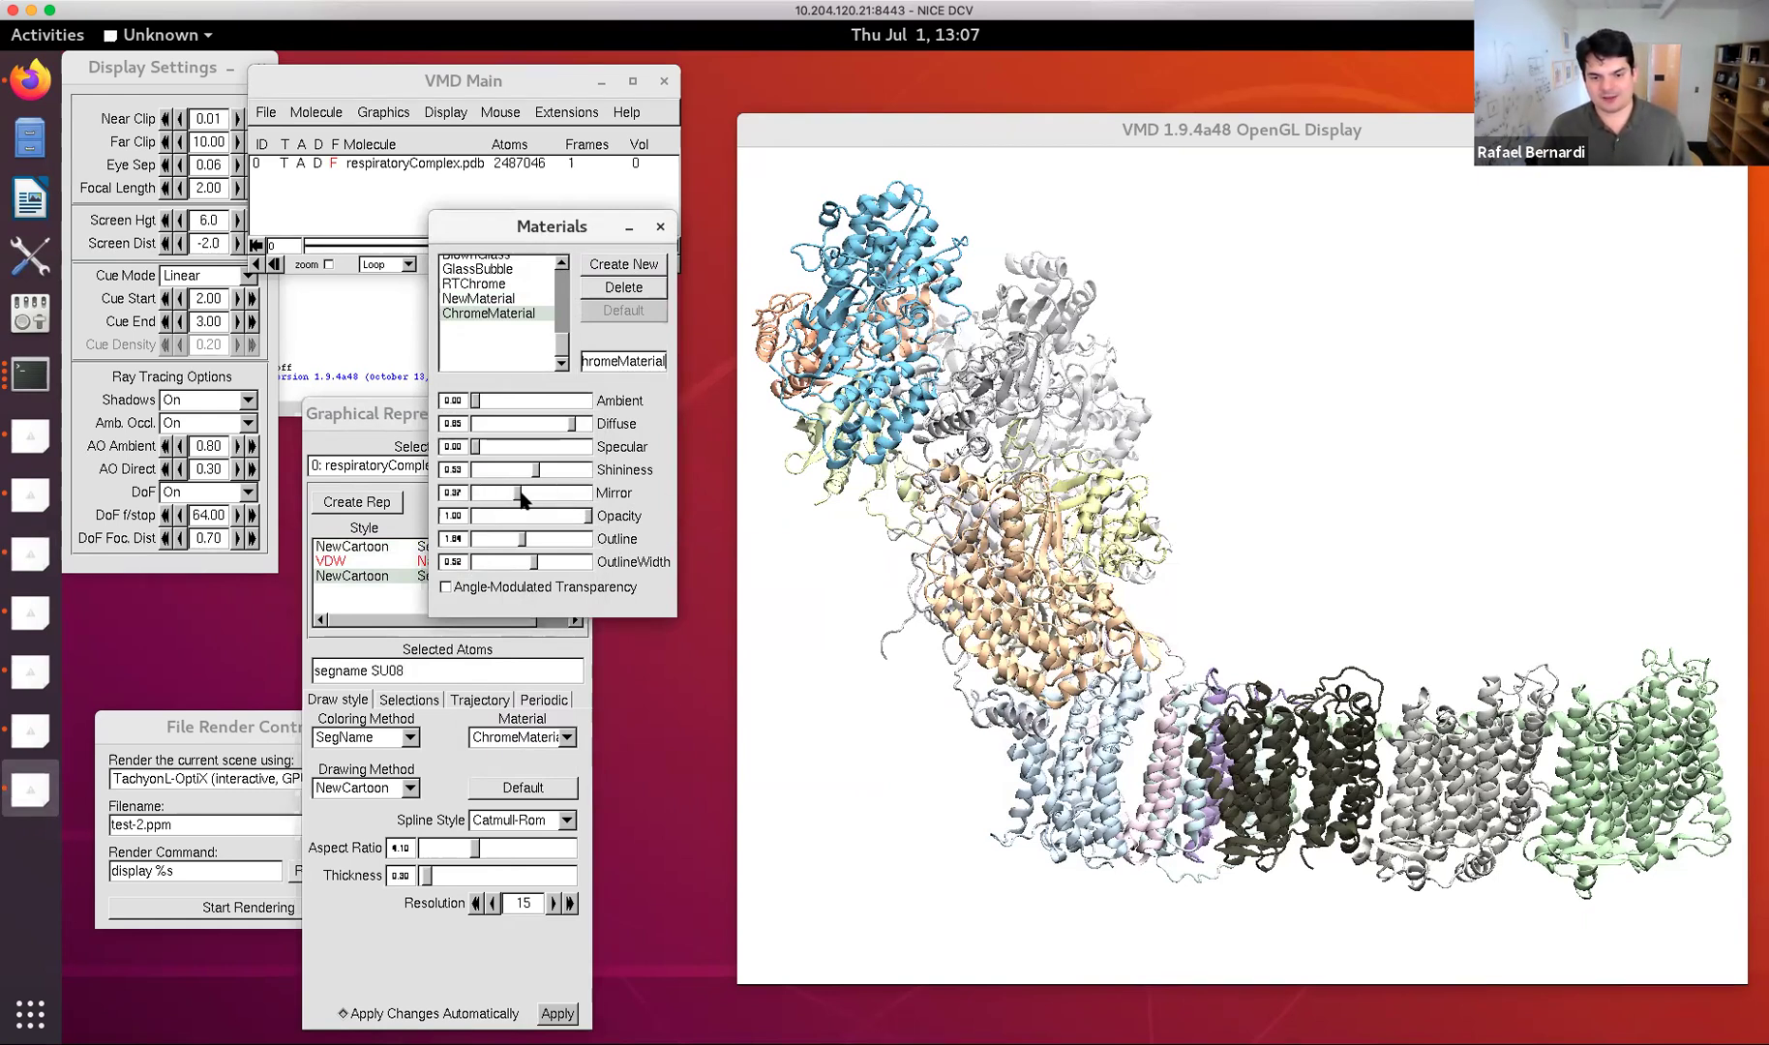
# Start the TachyonL-OptiX interactive rendering, maximize the ray tracer window, and reset its view to the whole protein.
pyautogui.click(242, 908)
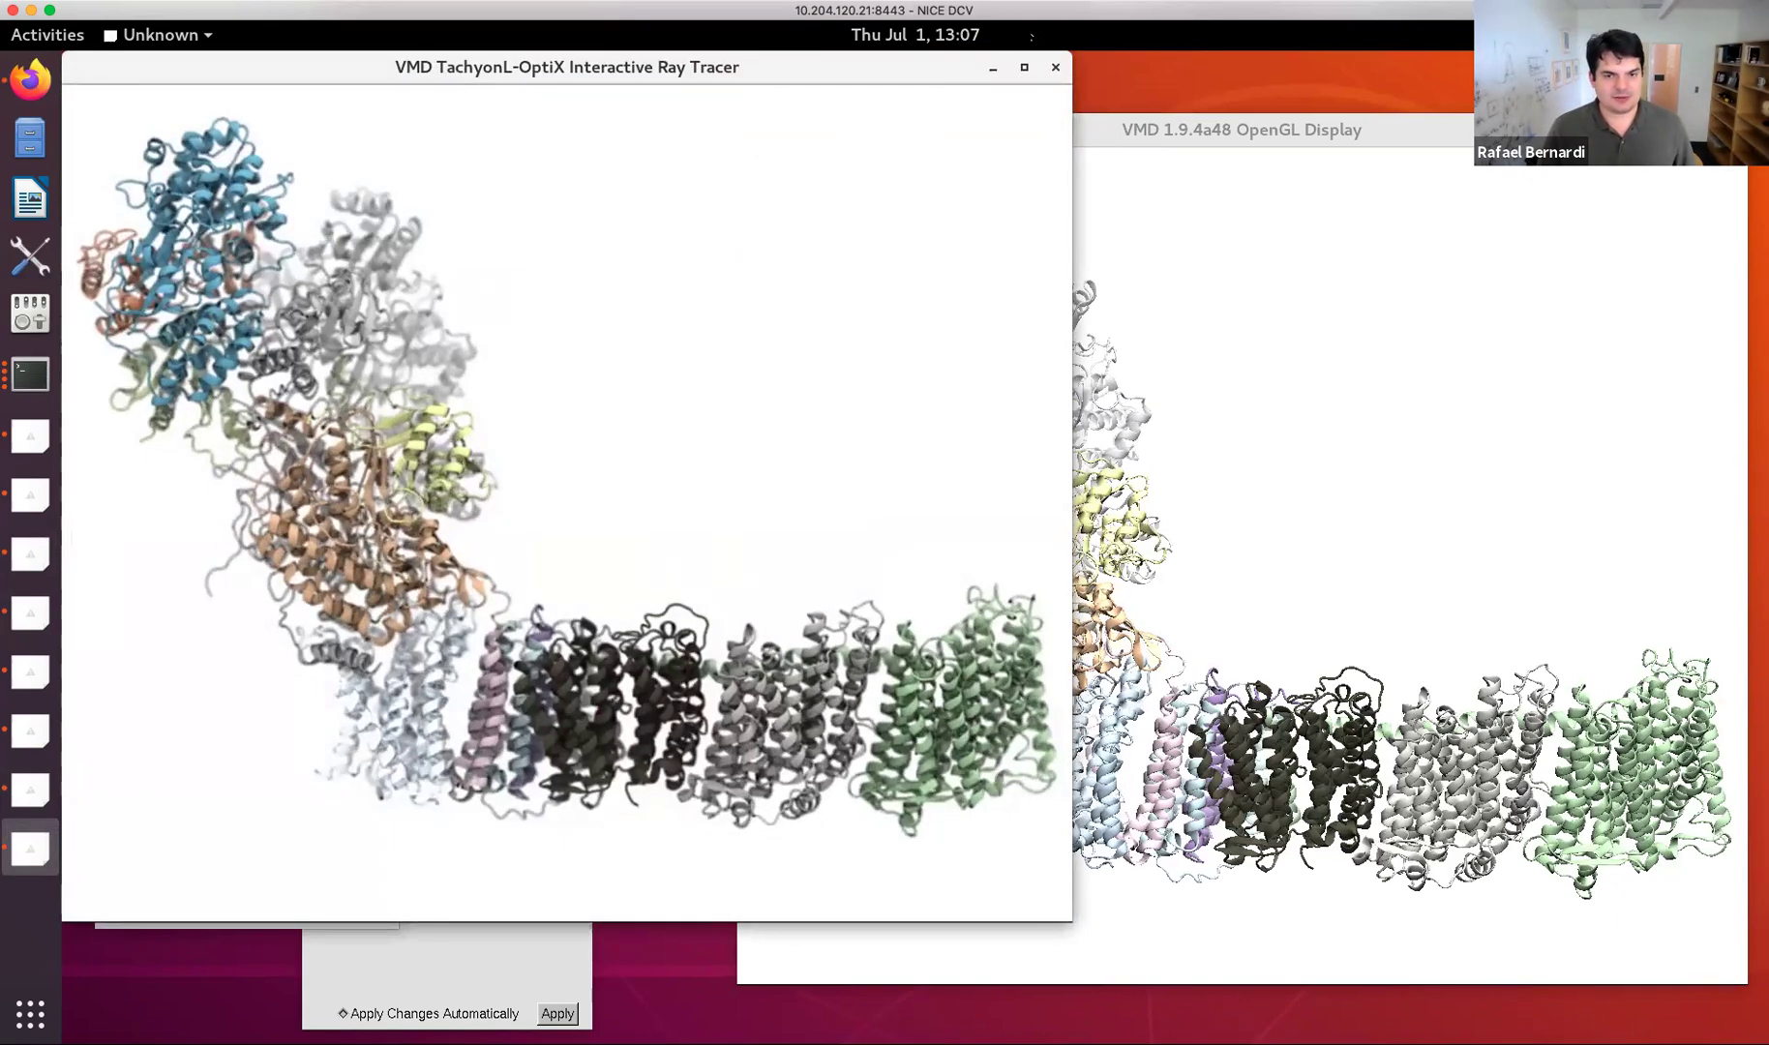
pyautogui.click(1023, 67)
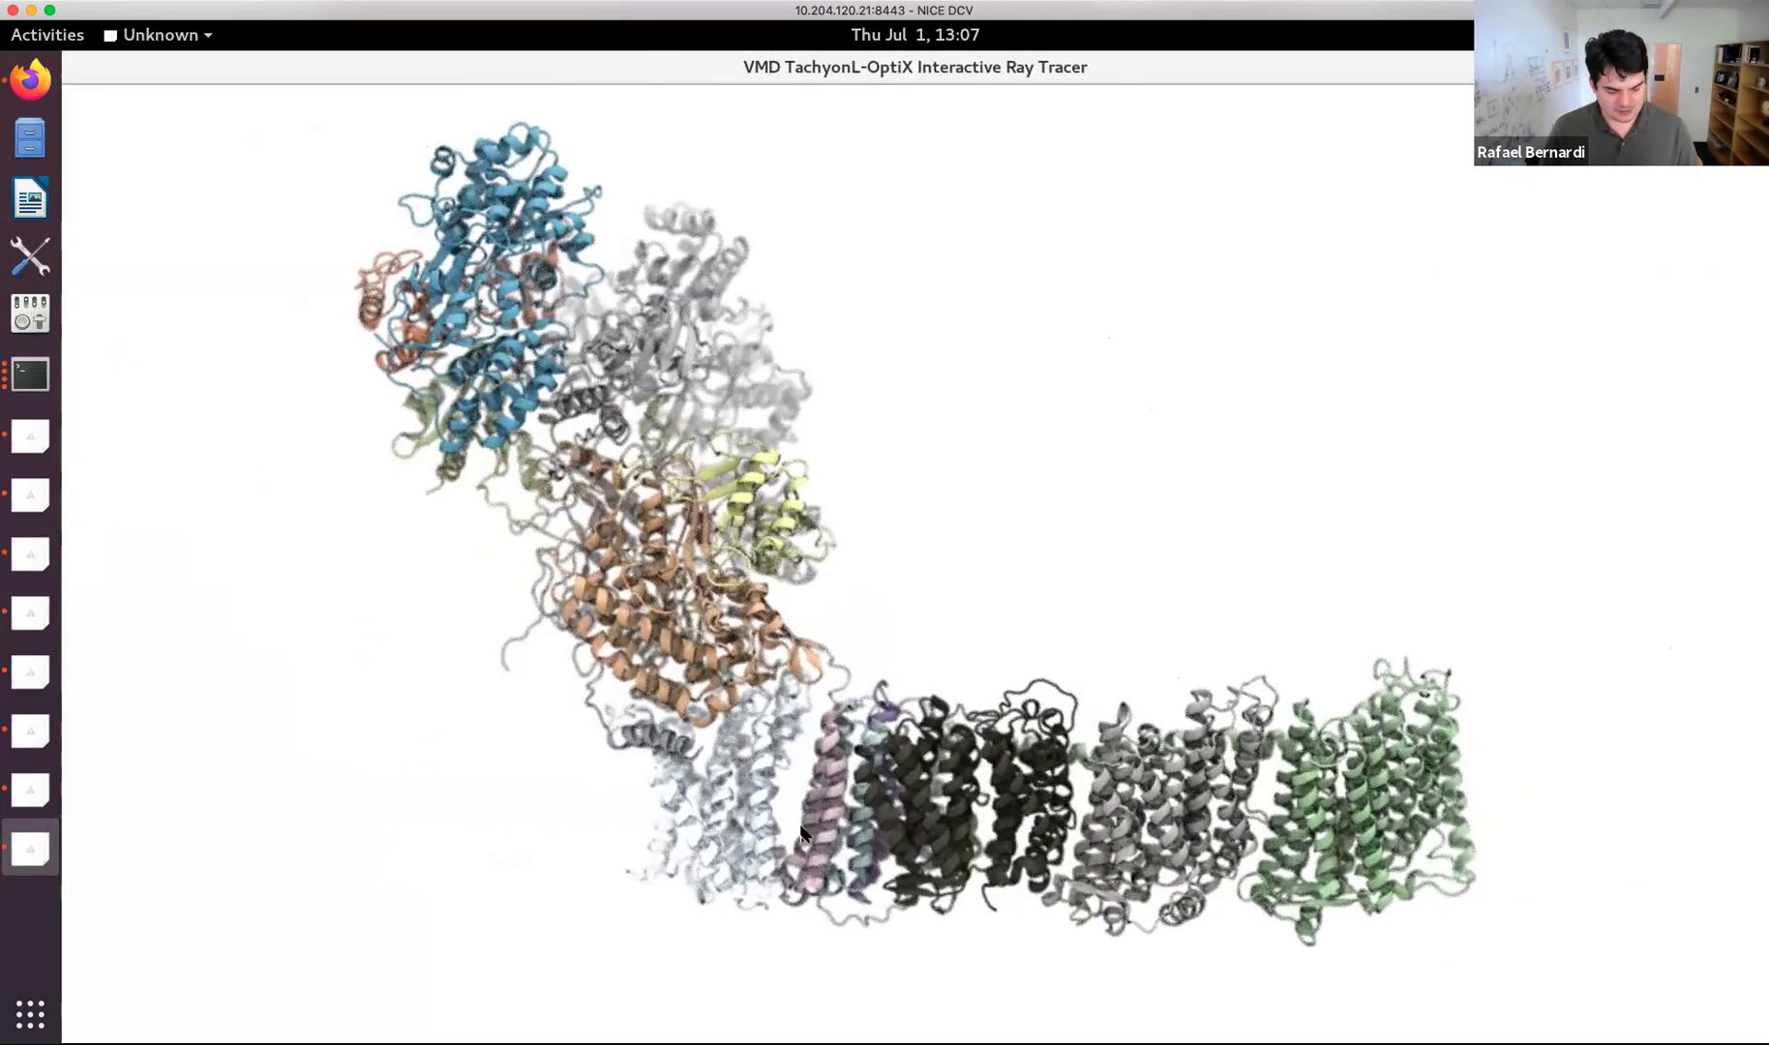
pyautogui.moveTo(801, 834)
pyautogui.mouseDown()
pyautogui.moveTo(1462, 782)
pyautogui.moveTo(1084, 732)
pyautogui.mouseUp()
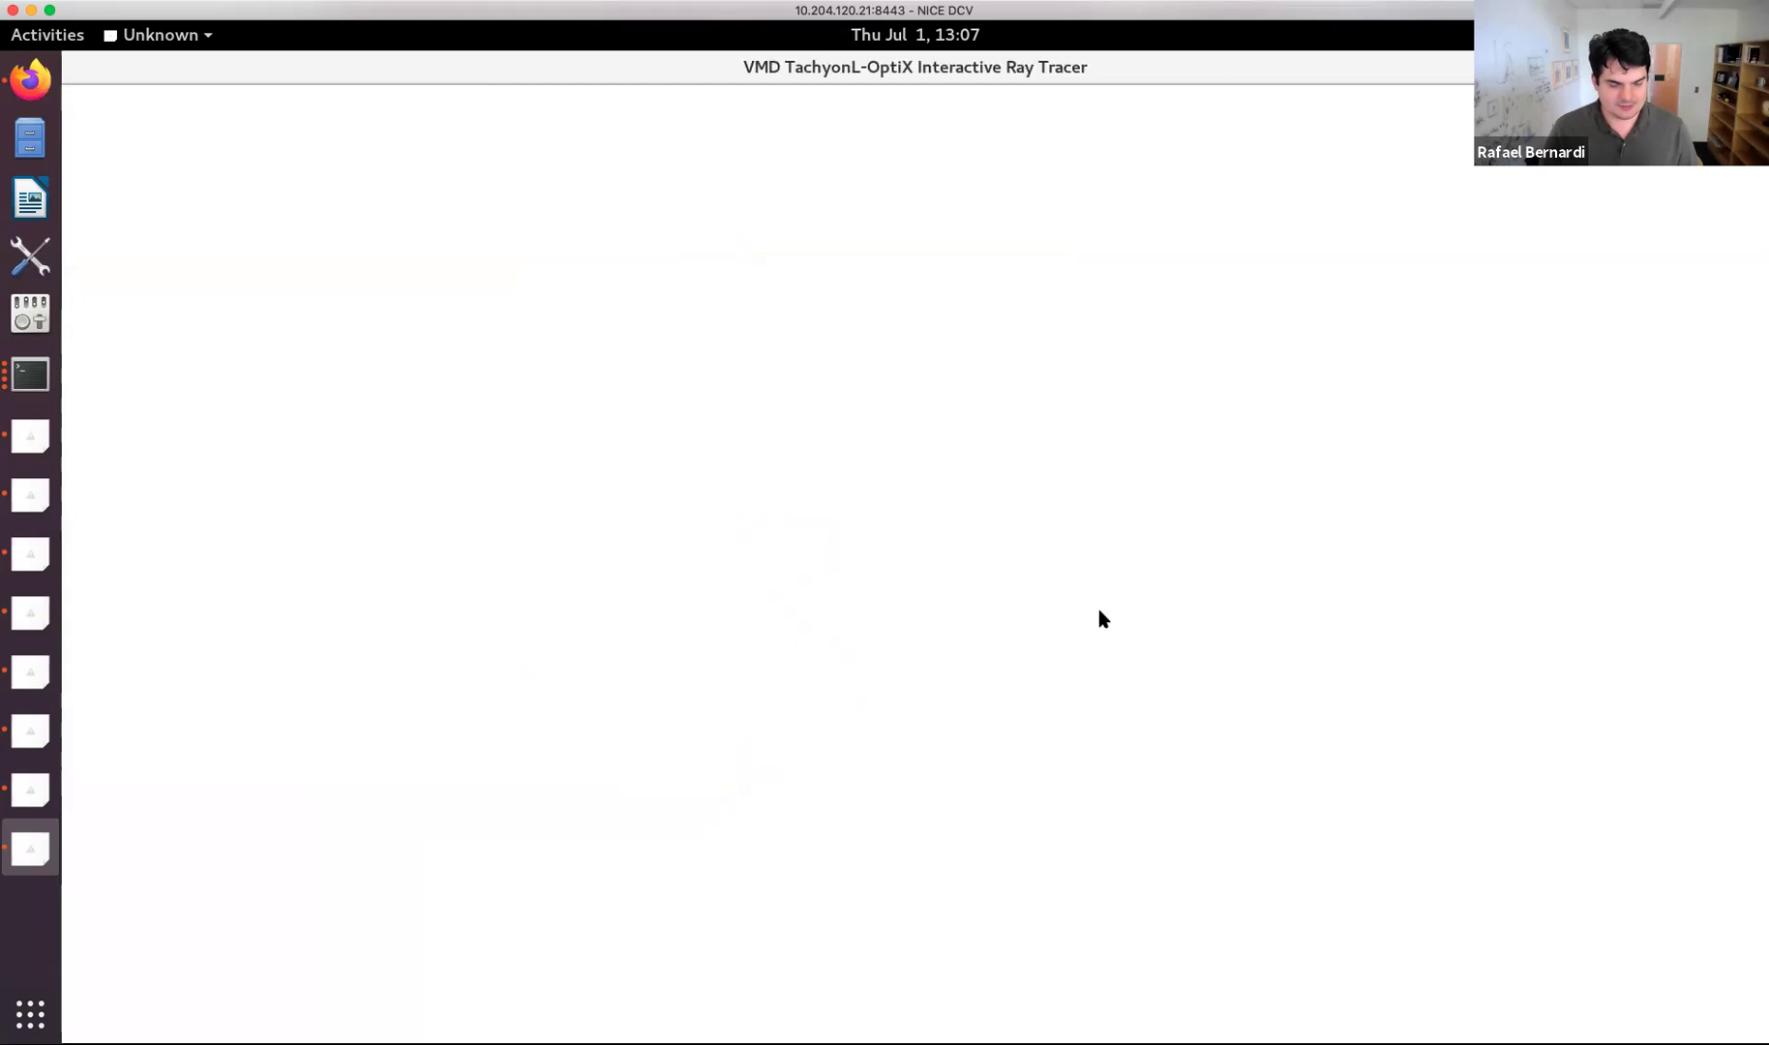
pyautogui.press('space')
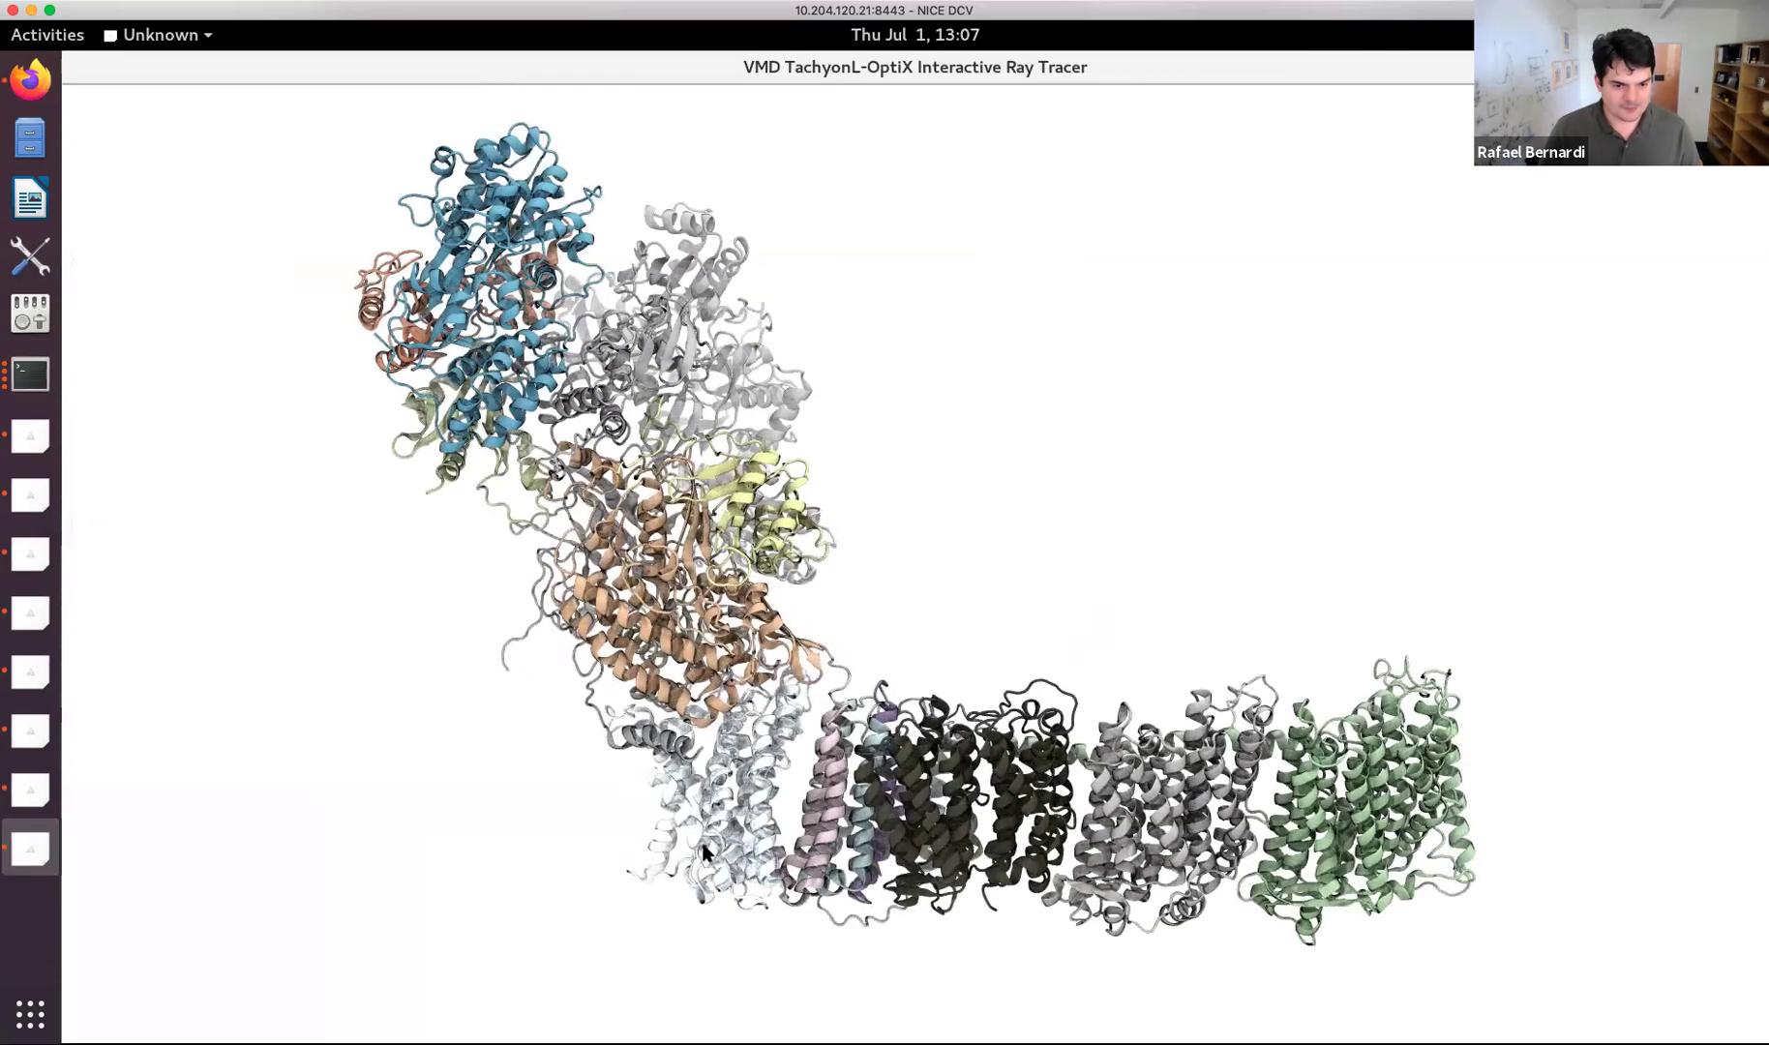
# Examine the mirror reflections on the SU08 helices up close and from different angles, and end the interactive rendering.
pyautogui.moveTo(791, 816); pyautogui.dragTo(1112, 788)
pyautogui.press('t')
pyautogui.moveTo(1034, 512); pyautogui.dragTo(910, 771)
pyautogui.press('s')
pyautogui.moveTo(145, 803); pyautogui.dragTo(629, 793)
pyautogui.press('t')
pyautogui.moveTo(522, 639); pyautogui.dragTo(535, 779)
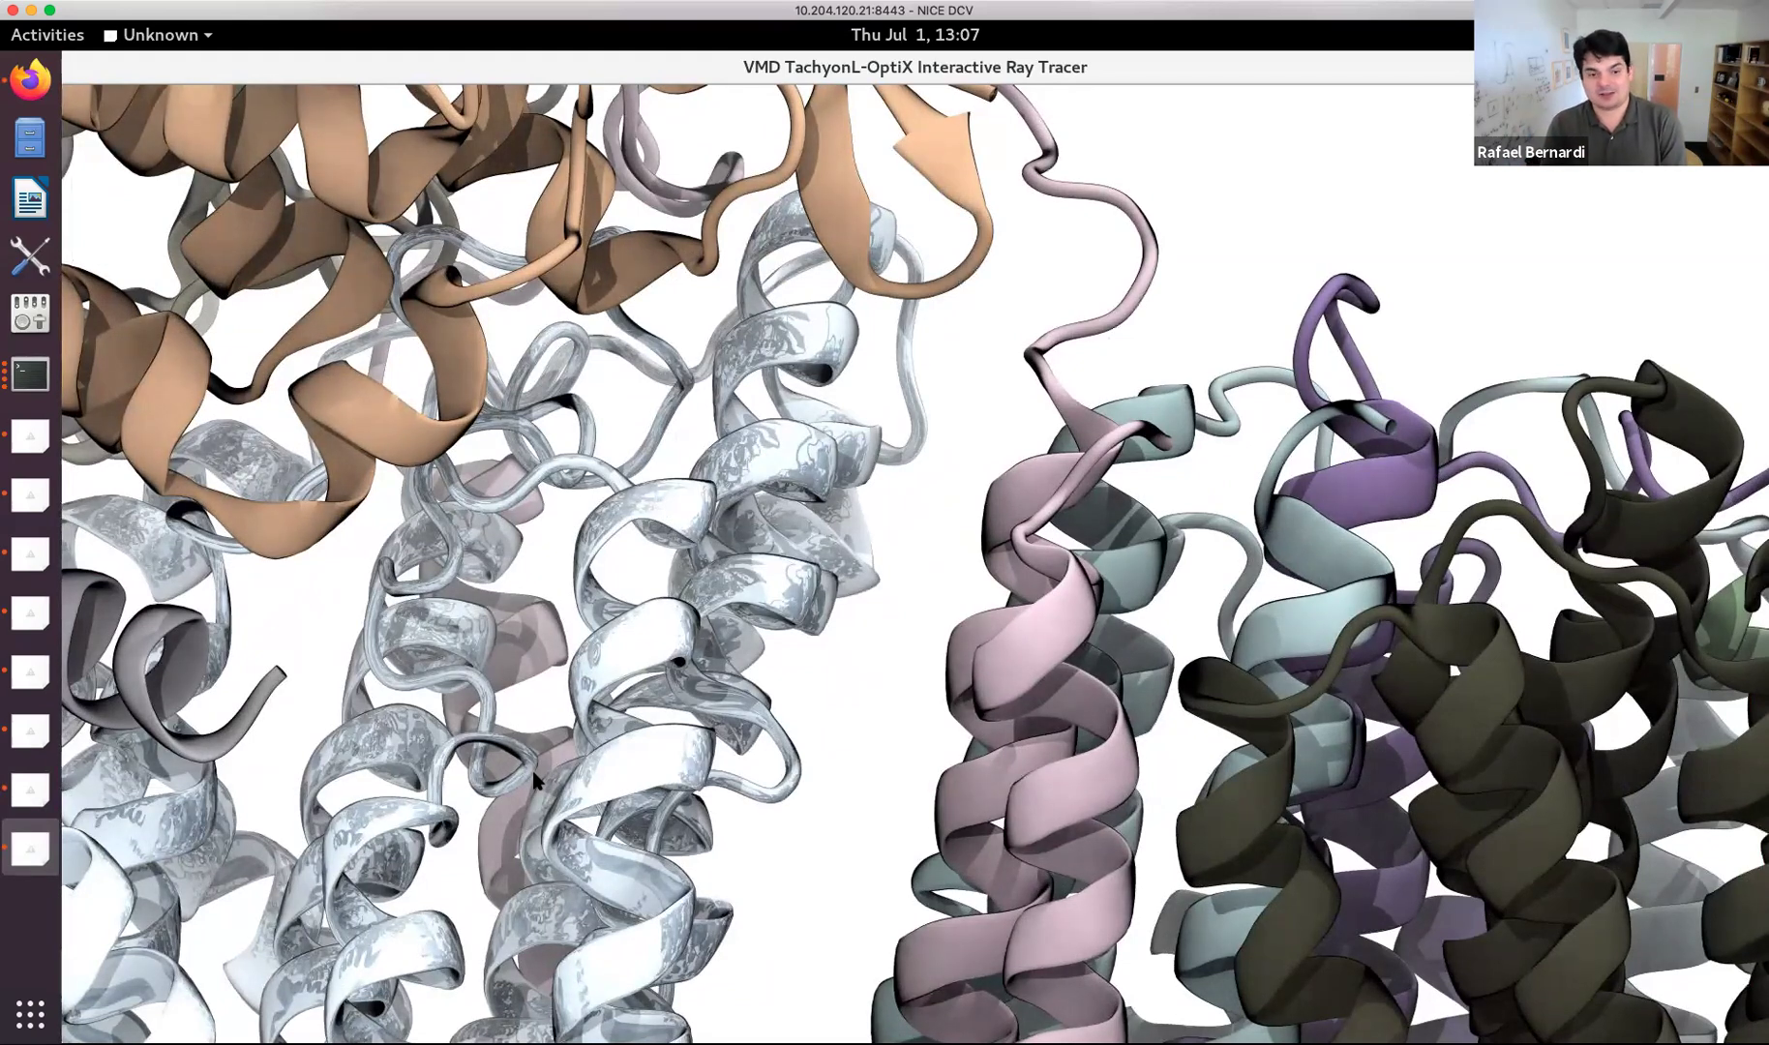
pyautogui.moveTo(539, 788)
pyautogui.mouseDown()
pyautogui.moveTo(740, 719)
pyautogui.moveTo(634, 817)
pyautogui.mouseUp()
pyautogui.moveTo(1528, 979); pyautogui.dragTo(945, 754)
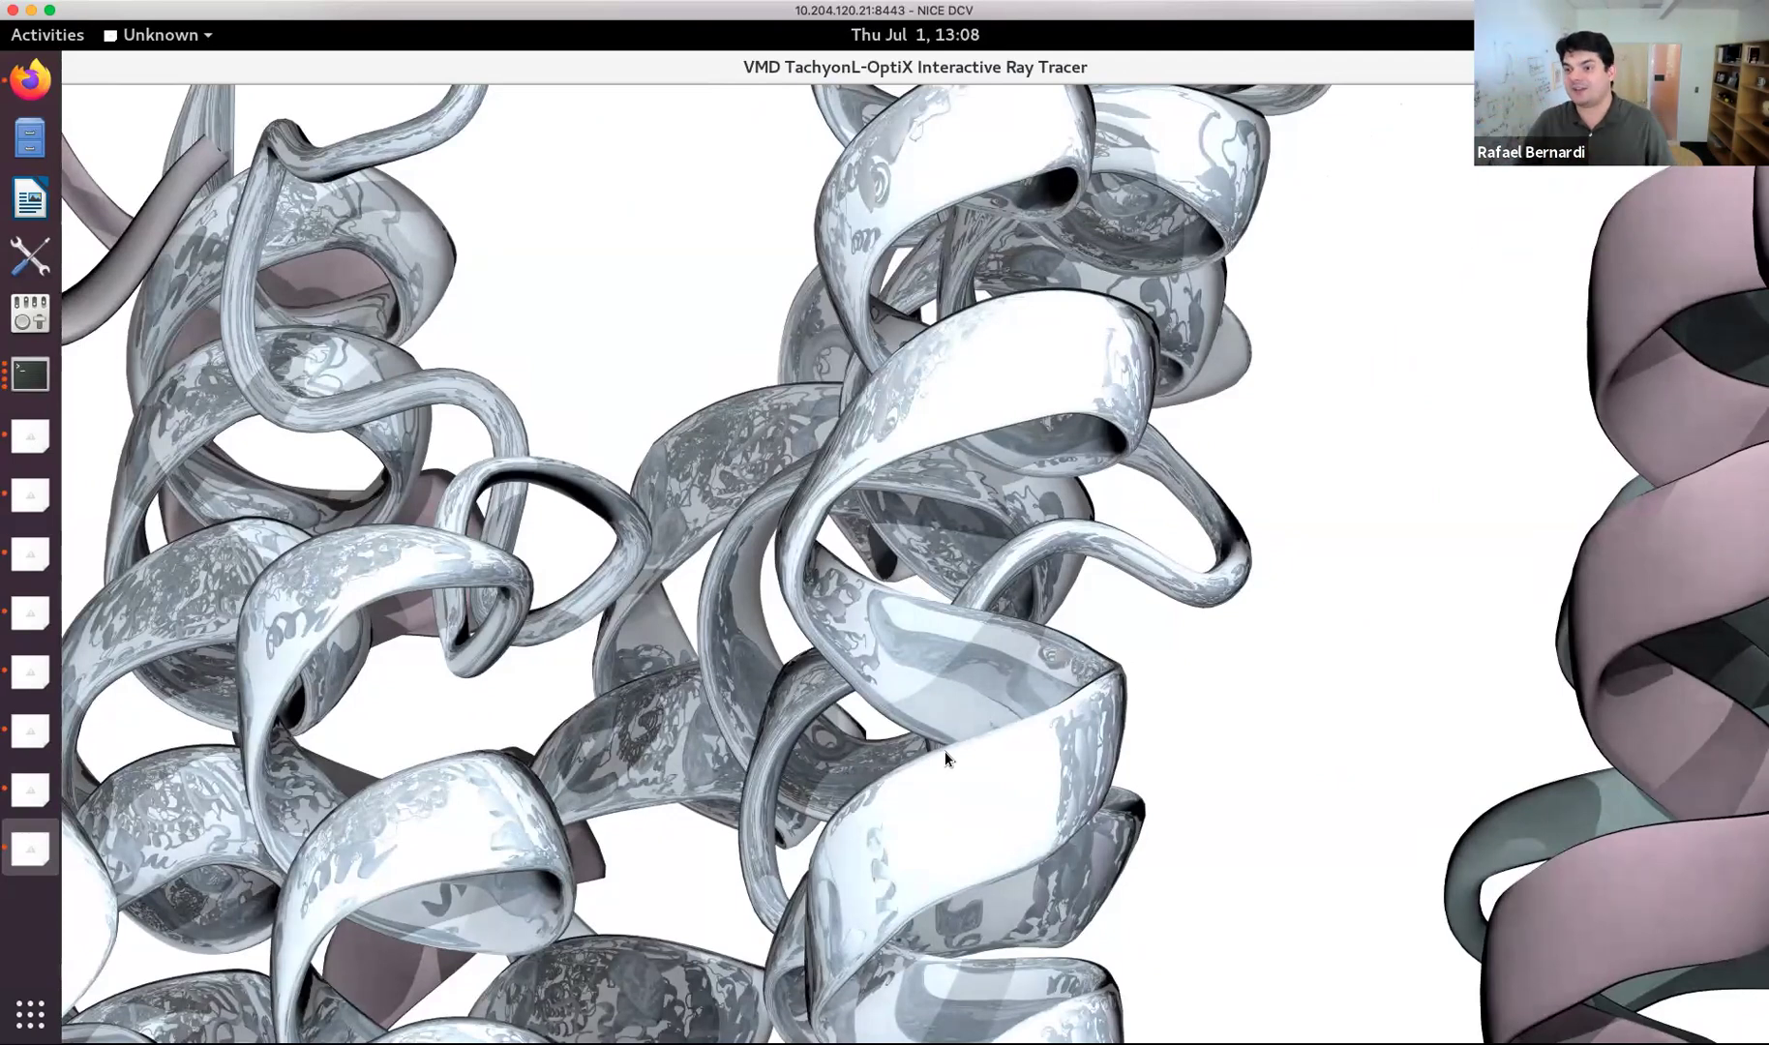
pyautogui.moveTo(943, 749); pyautogui.dragTo(1011, 737)
pyautogui.moveTo(883, 512)
pyautogui.mouseDown()
pyautogui.moveTo(887, 677)
pyautogui.moveTo(1255, 586)
pyautogui.moveTo(1436, 233)
pyautogui.mouseUp()
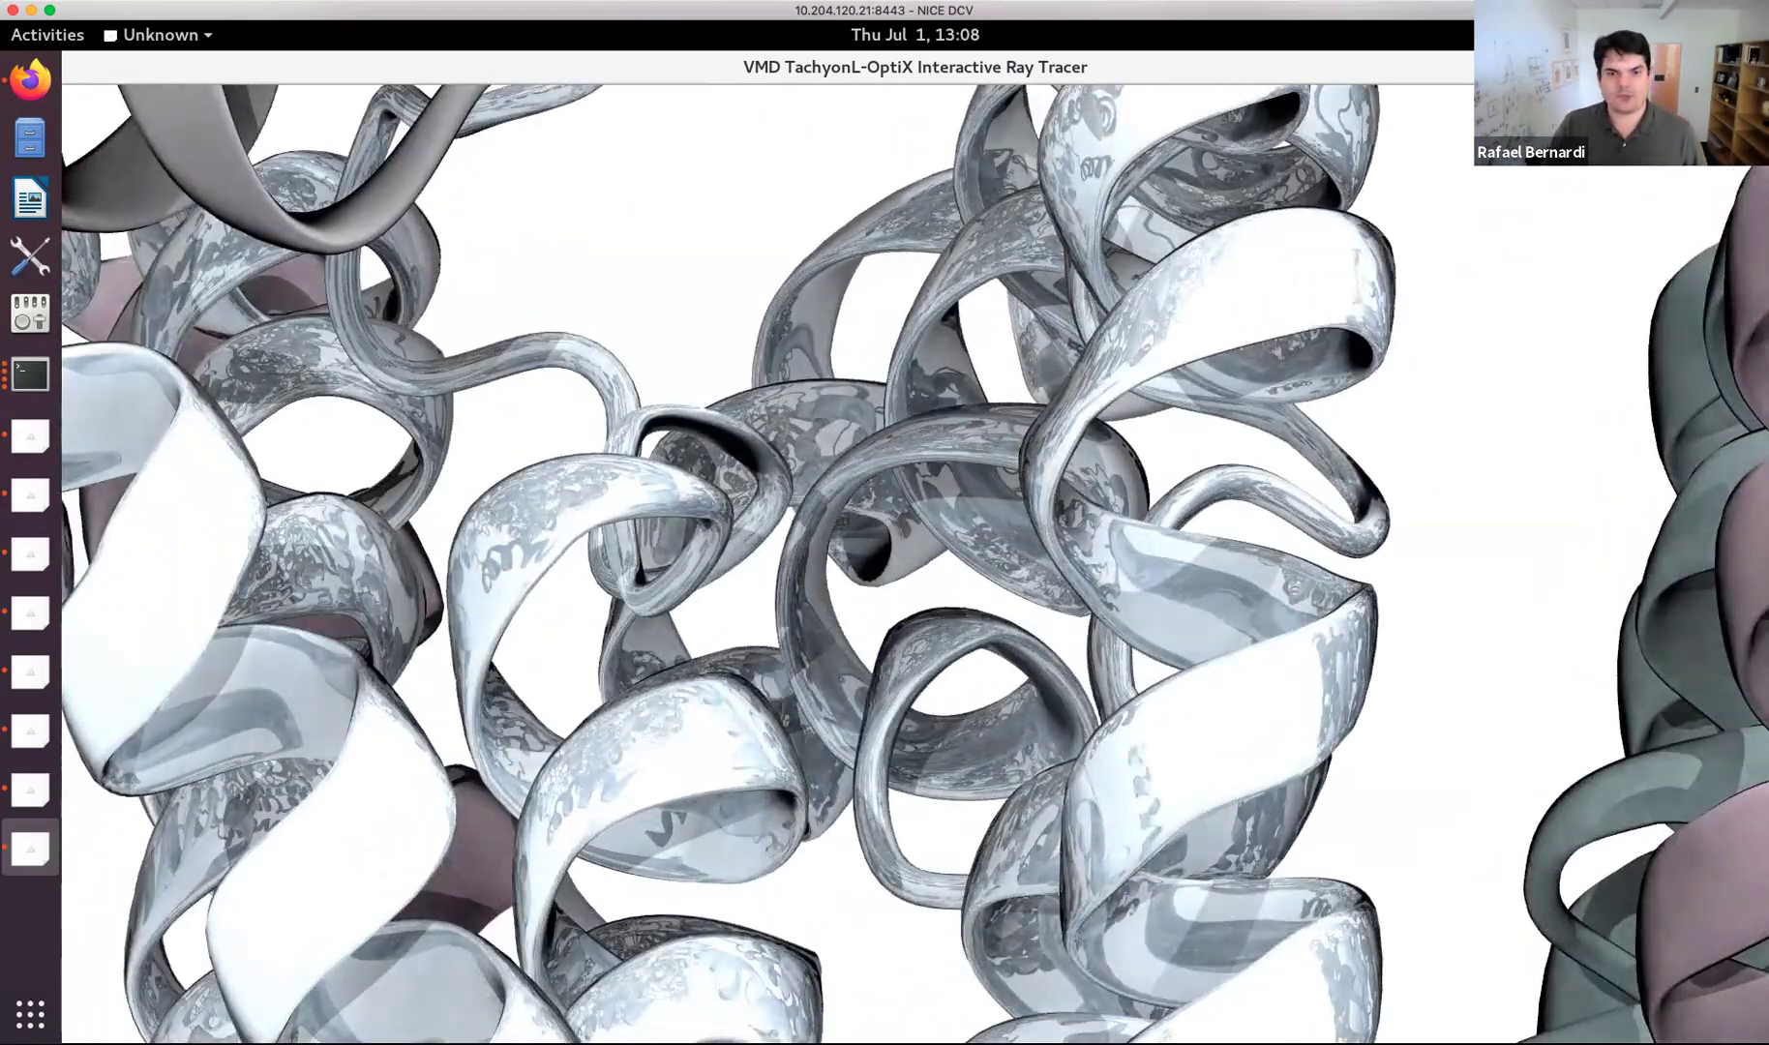
pyautogui.press('Escape')
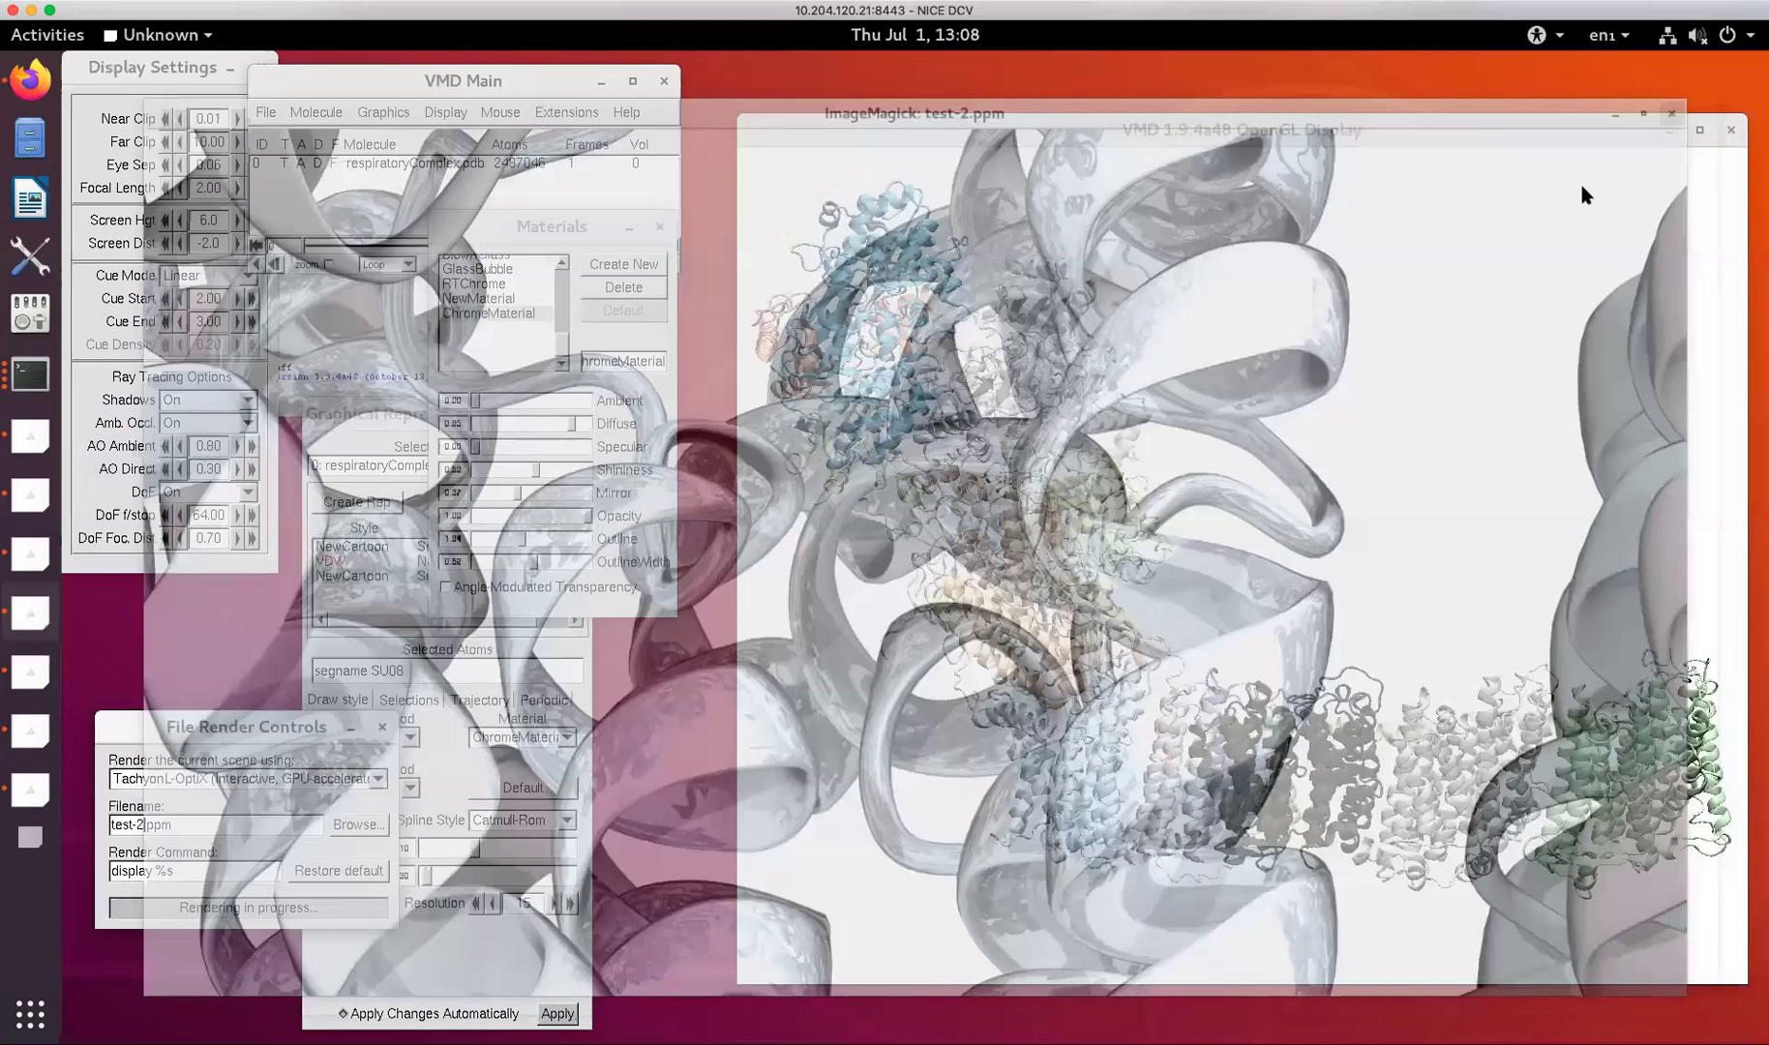
# Close the ray-traced image and rotate and reposition the protein in the OpenGL display, keeping the whole complex in the frame.
pyautogui.click(1751, 67)
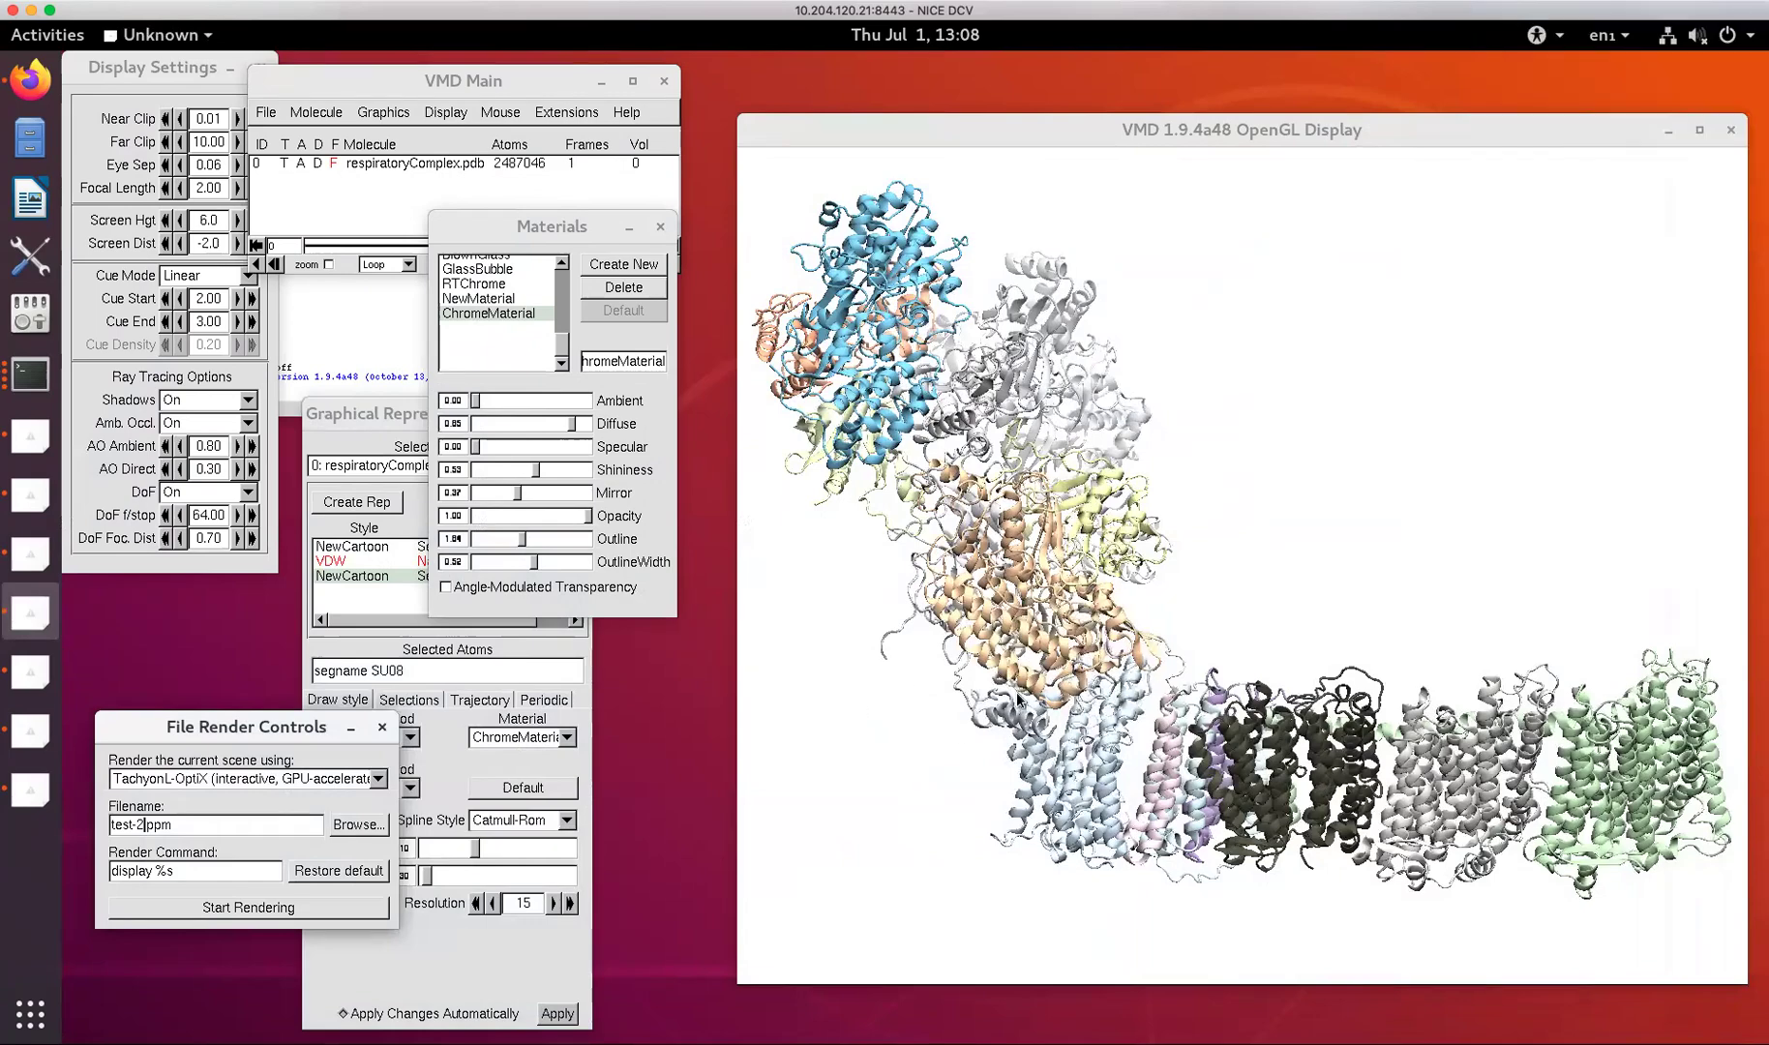
pyautogui.moveTo(1069, 736); pyautogui.dragTo(983, 591)
pyautogui.press('t')
pyautogui.moveTo(1519, 530); pyautogui.dragTo(1379, 681)
pyautogui.press('r')
pyautogui.press('s')
pyautogui.moveTo(1233, 677); pyautogui.dragTo(1299, 689)
pyautogui.press('t')
pyautogui.press('r')
pyautogui.press('s')
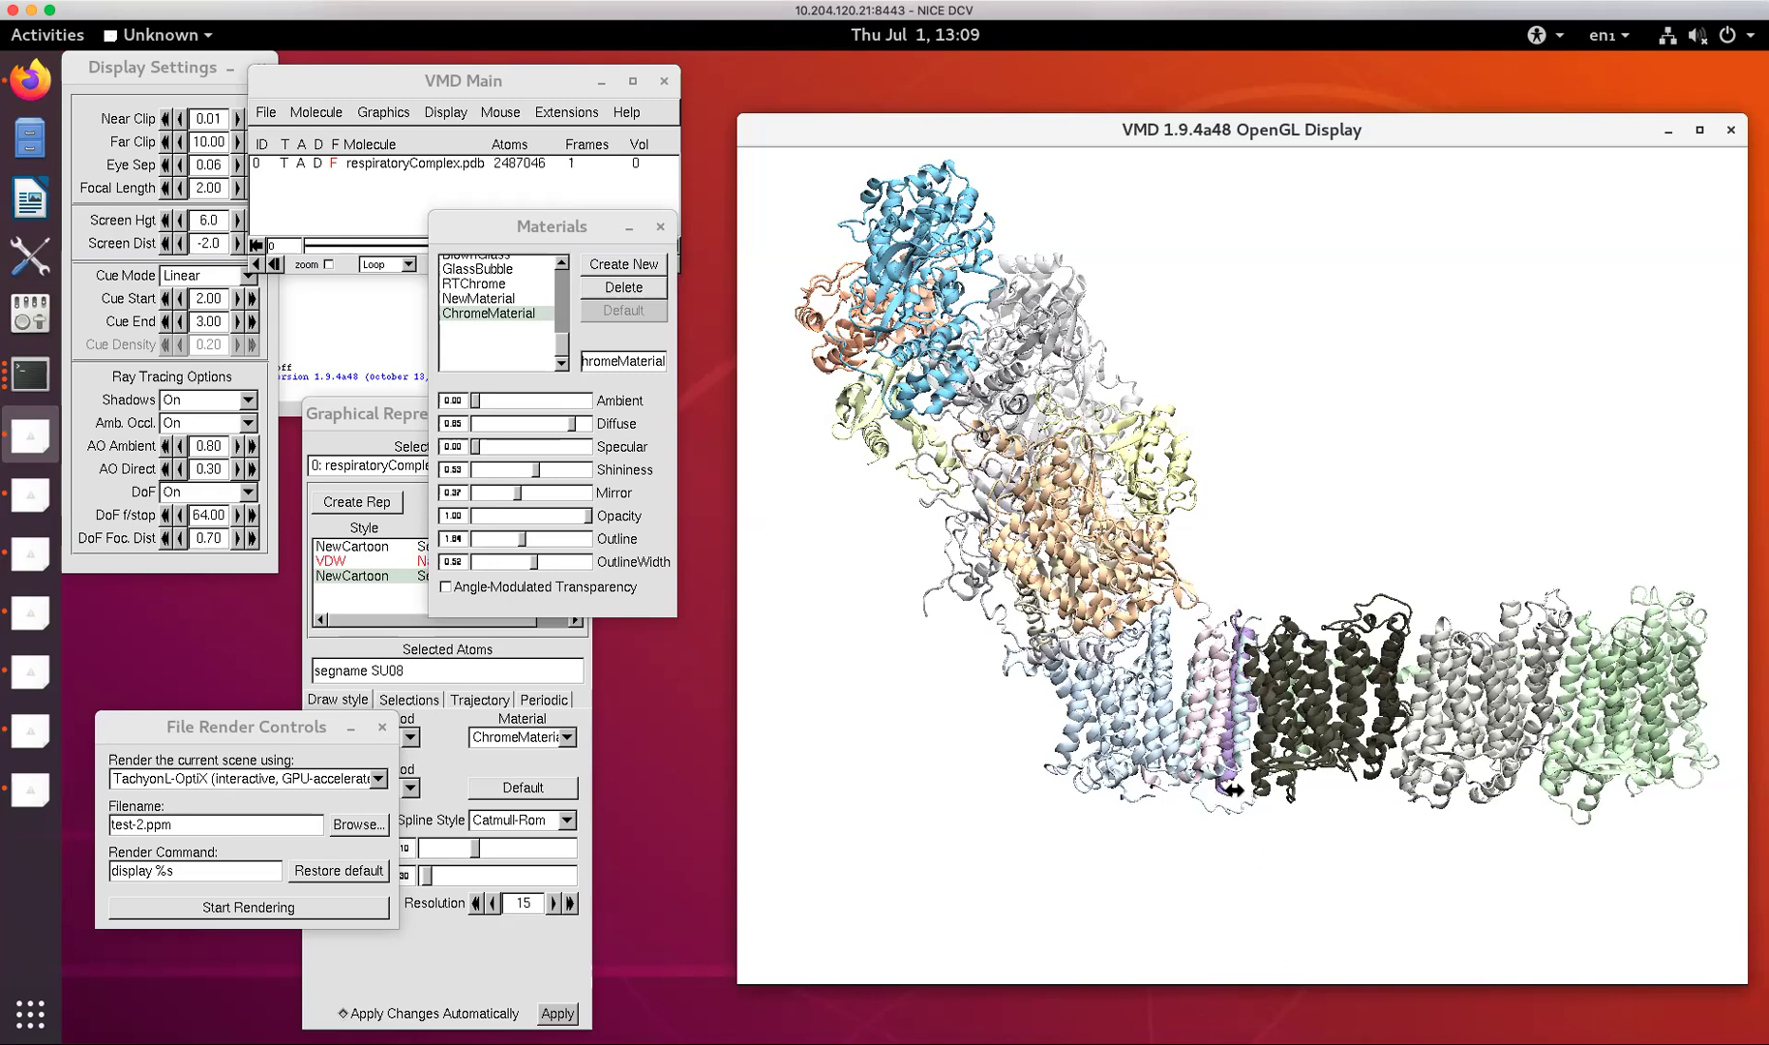
pyautogui.moveTo(1287, 804); pyautogui.dragTo(1221, 639)
pyautogui.press('r')
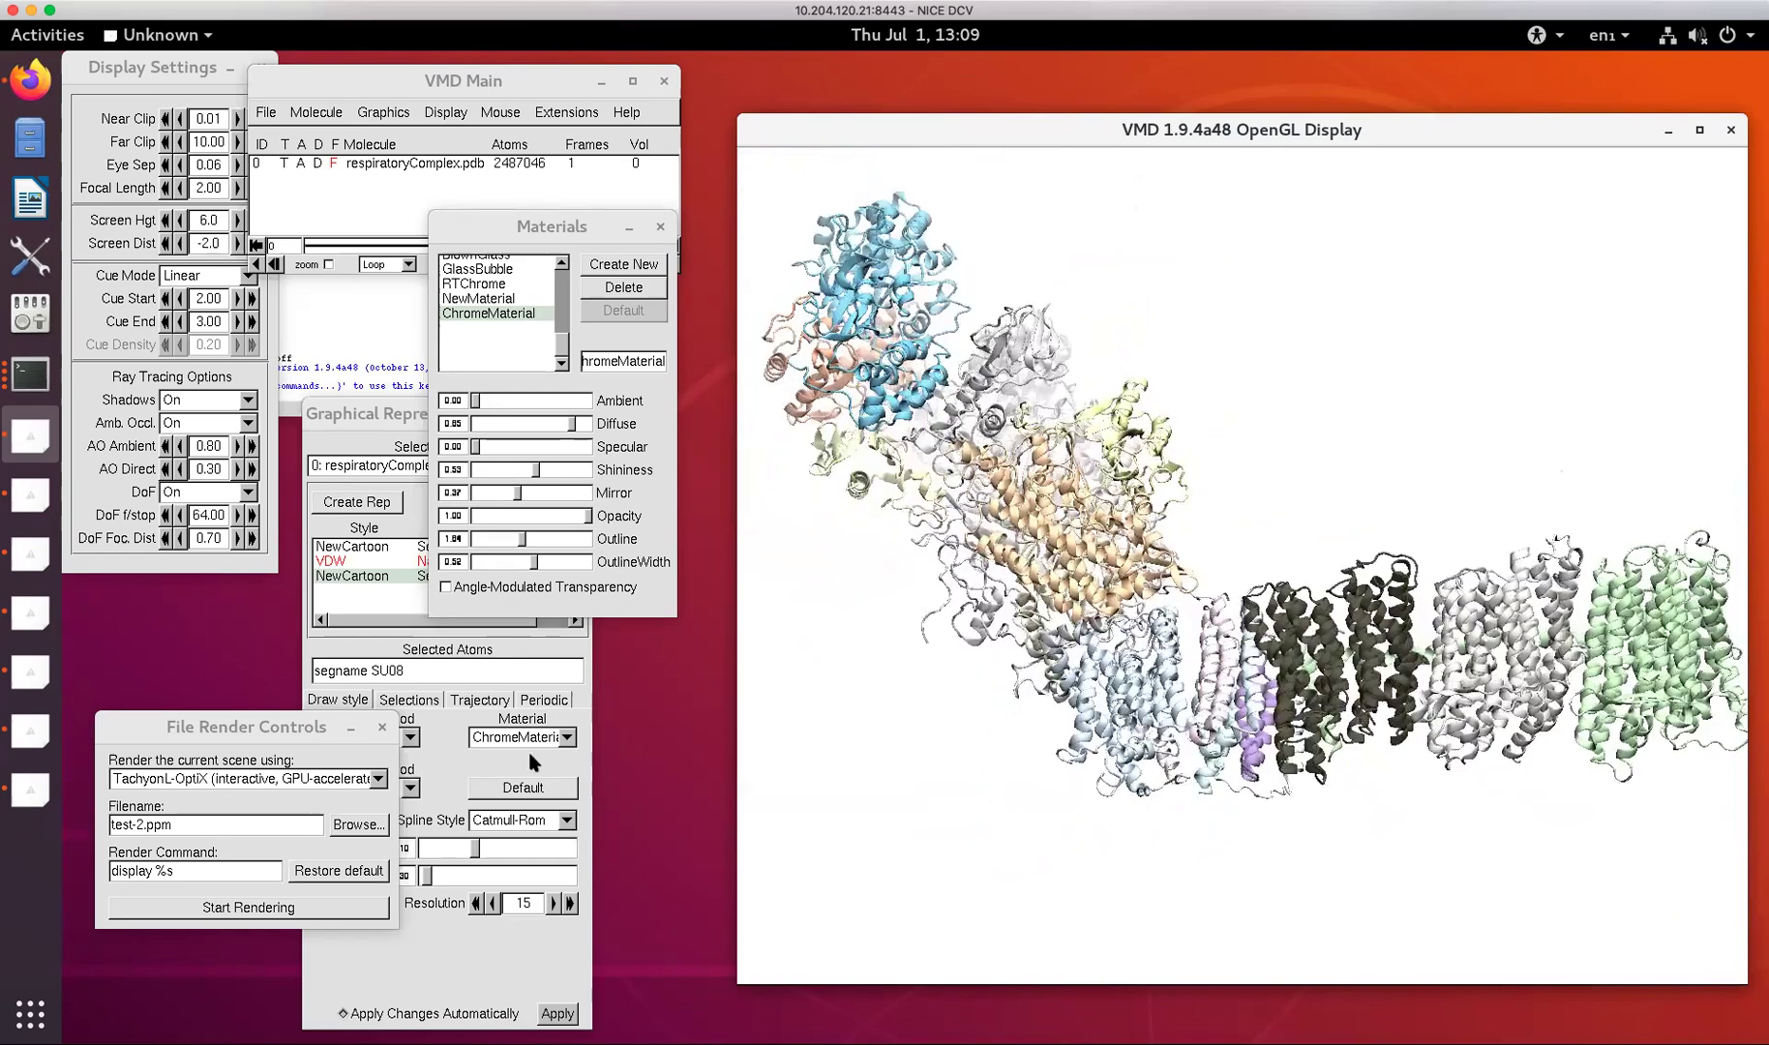
# Start the TachyonL-OptiX interactive rendering and examine the mirror reflections on the SU08 helices up close from several angles.
pyautogui.click(249, 906)
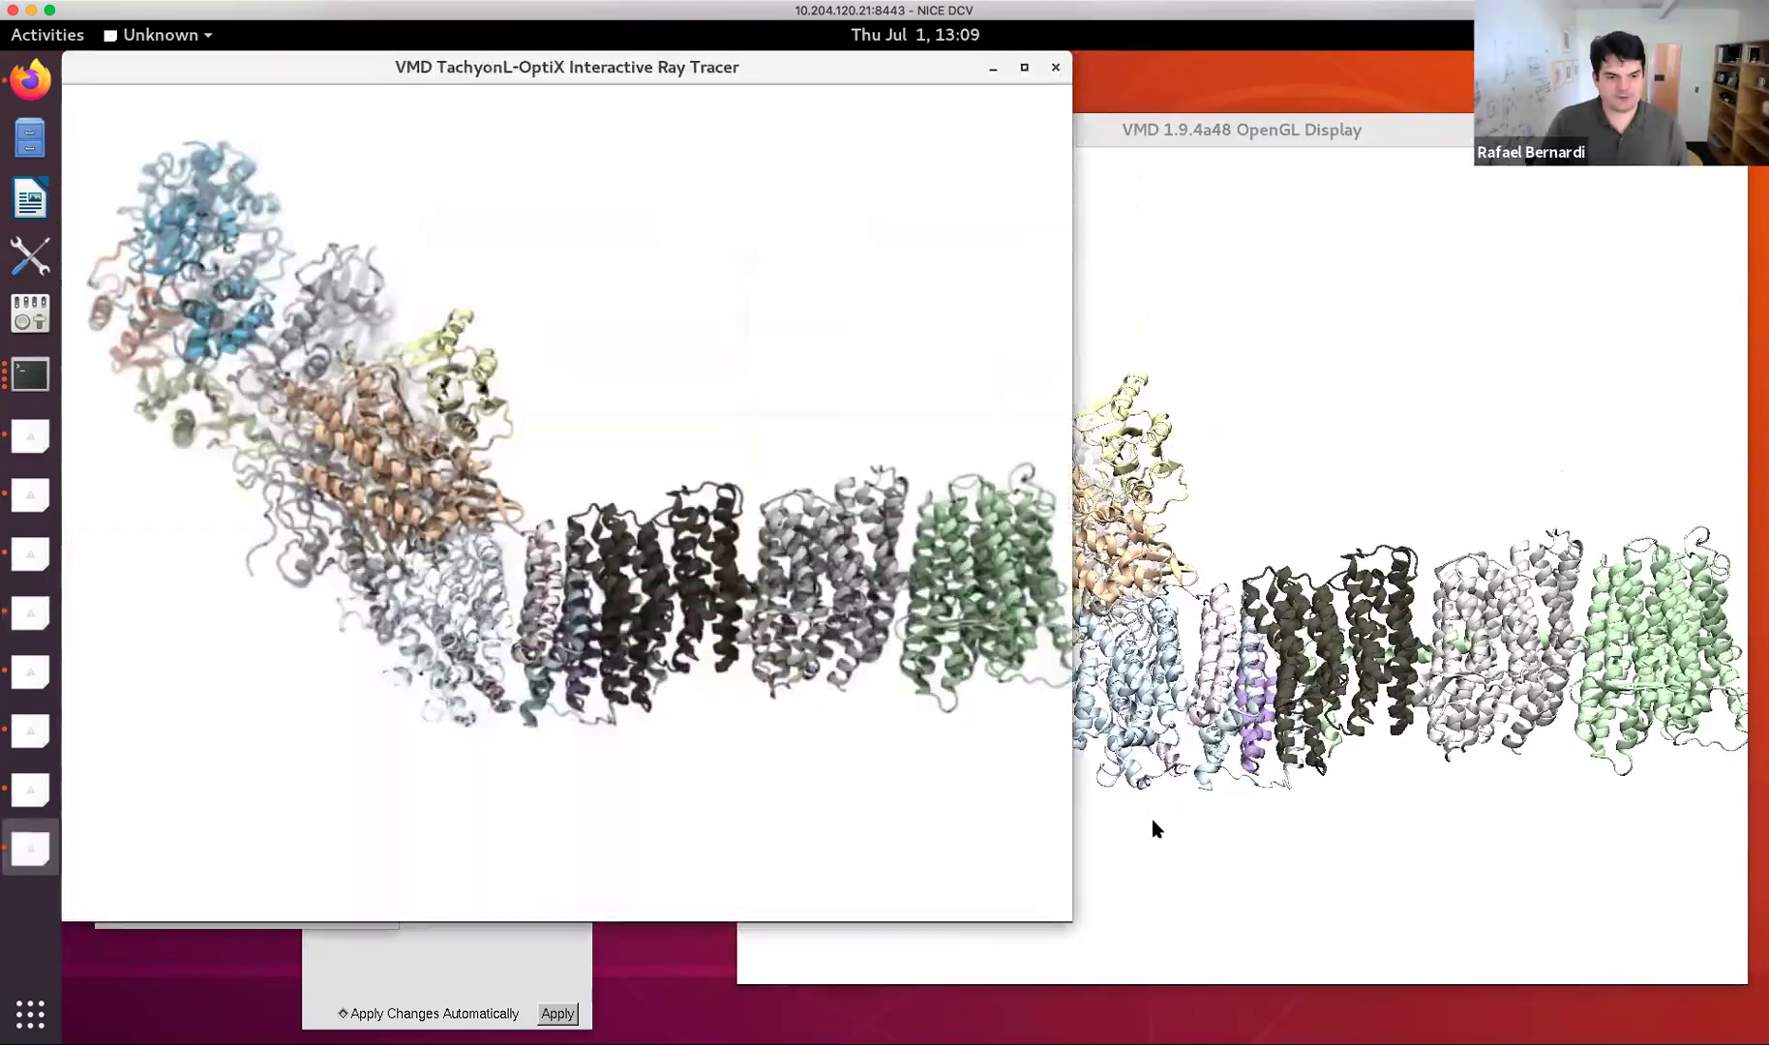
pyautogui.moveTo(510, 641); pyautogui.dragTo(277, 626)
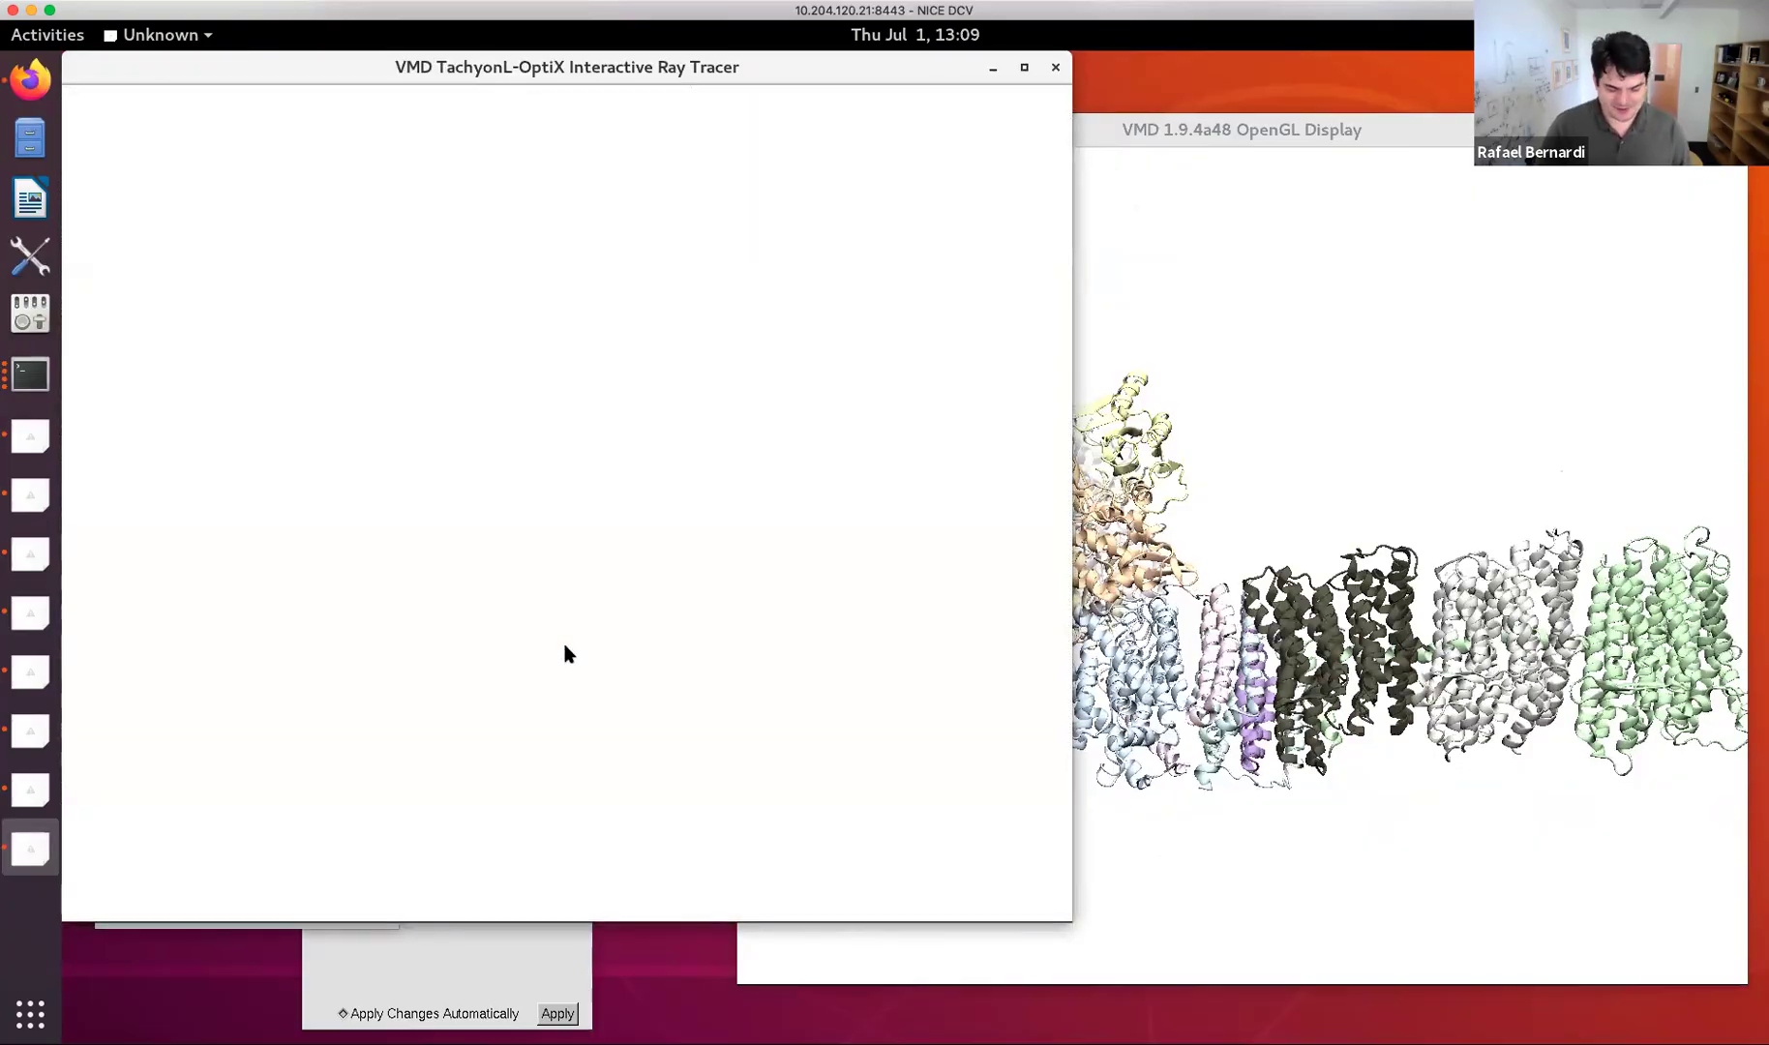
pyautogui.press('=')
pyautogui.moveTo(855, 616); pyautogui.dragTo(758, 630)
pyautogui.moveTo(513, 619); pyautogui.dragTo(615, 524)
pyautogui.scroll(10, 615, 523)
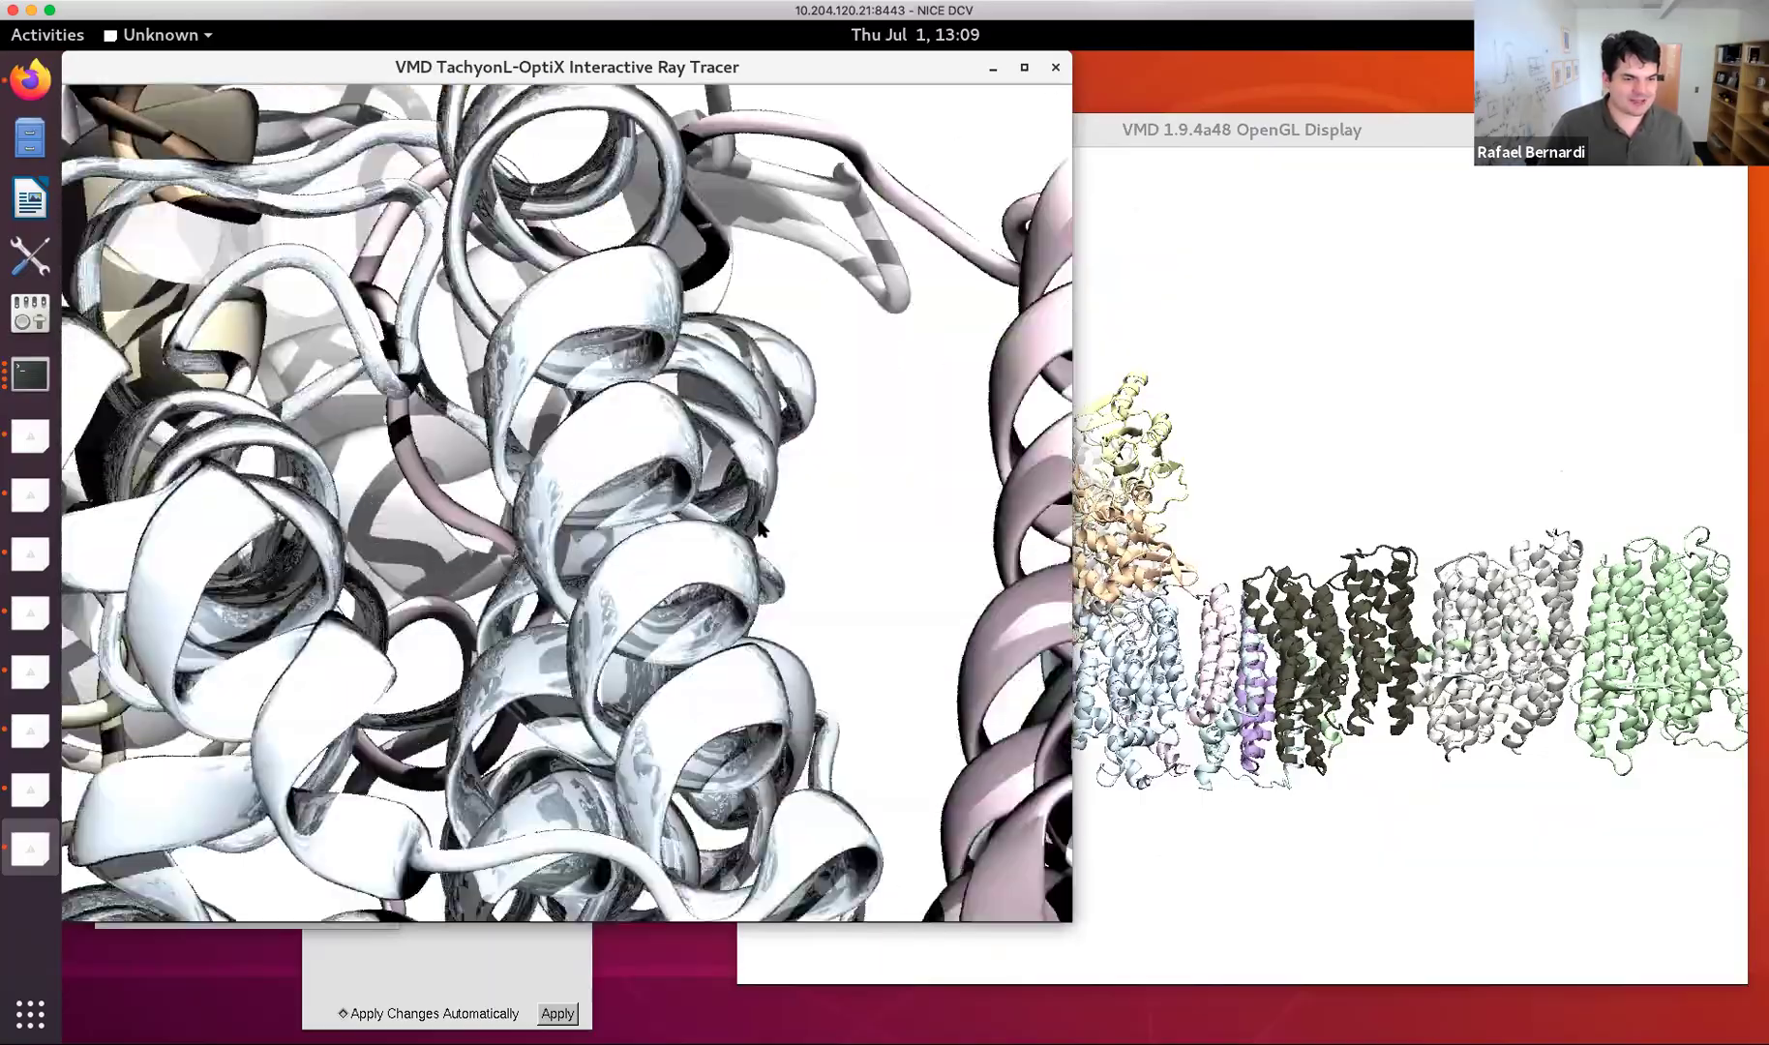
pyautogui.scroll(-5, 619, 542)
pyautogui.scroll(2, 622, 555)
pyautogui.moveTo(527, 407); pyautogui.dragTo(505, 295)
pyautogui.moveTo(523, 619); pyautogui.dragTo(753, 626)
pyautogui.scroll(3, 670, 615)
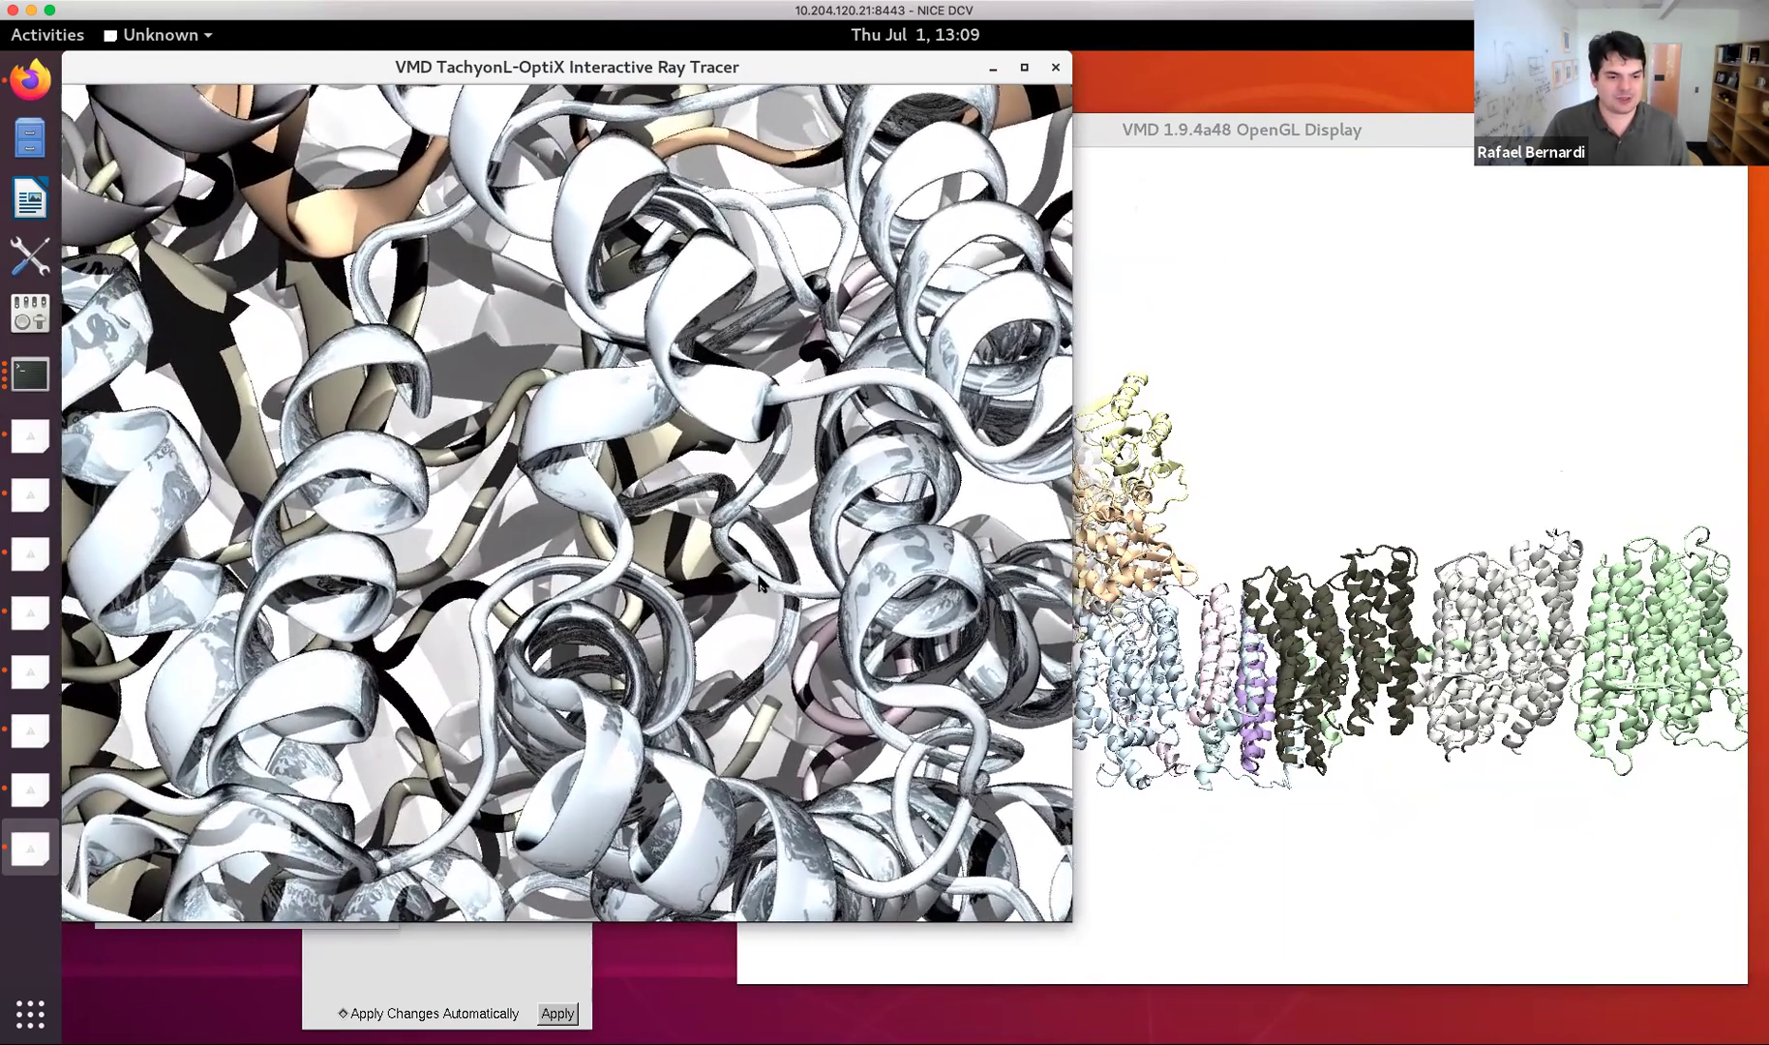
pyautogui.scroll(6, 836, 598)
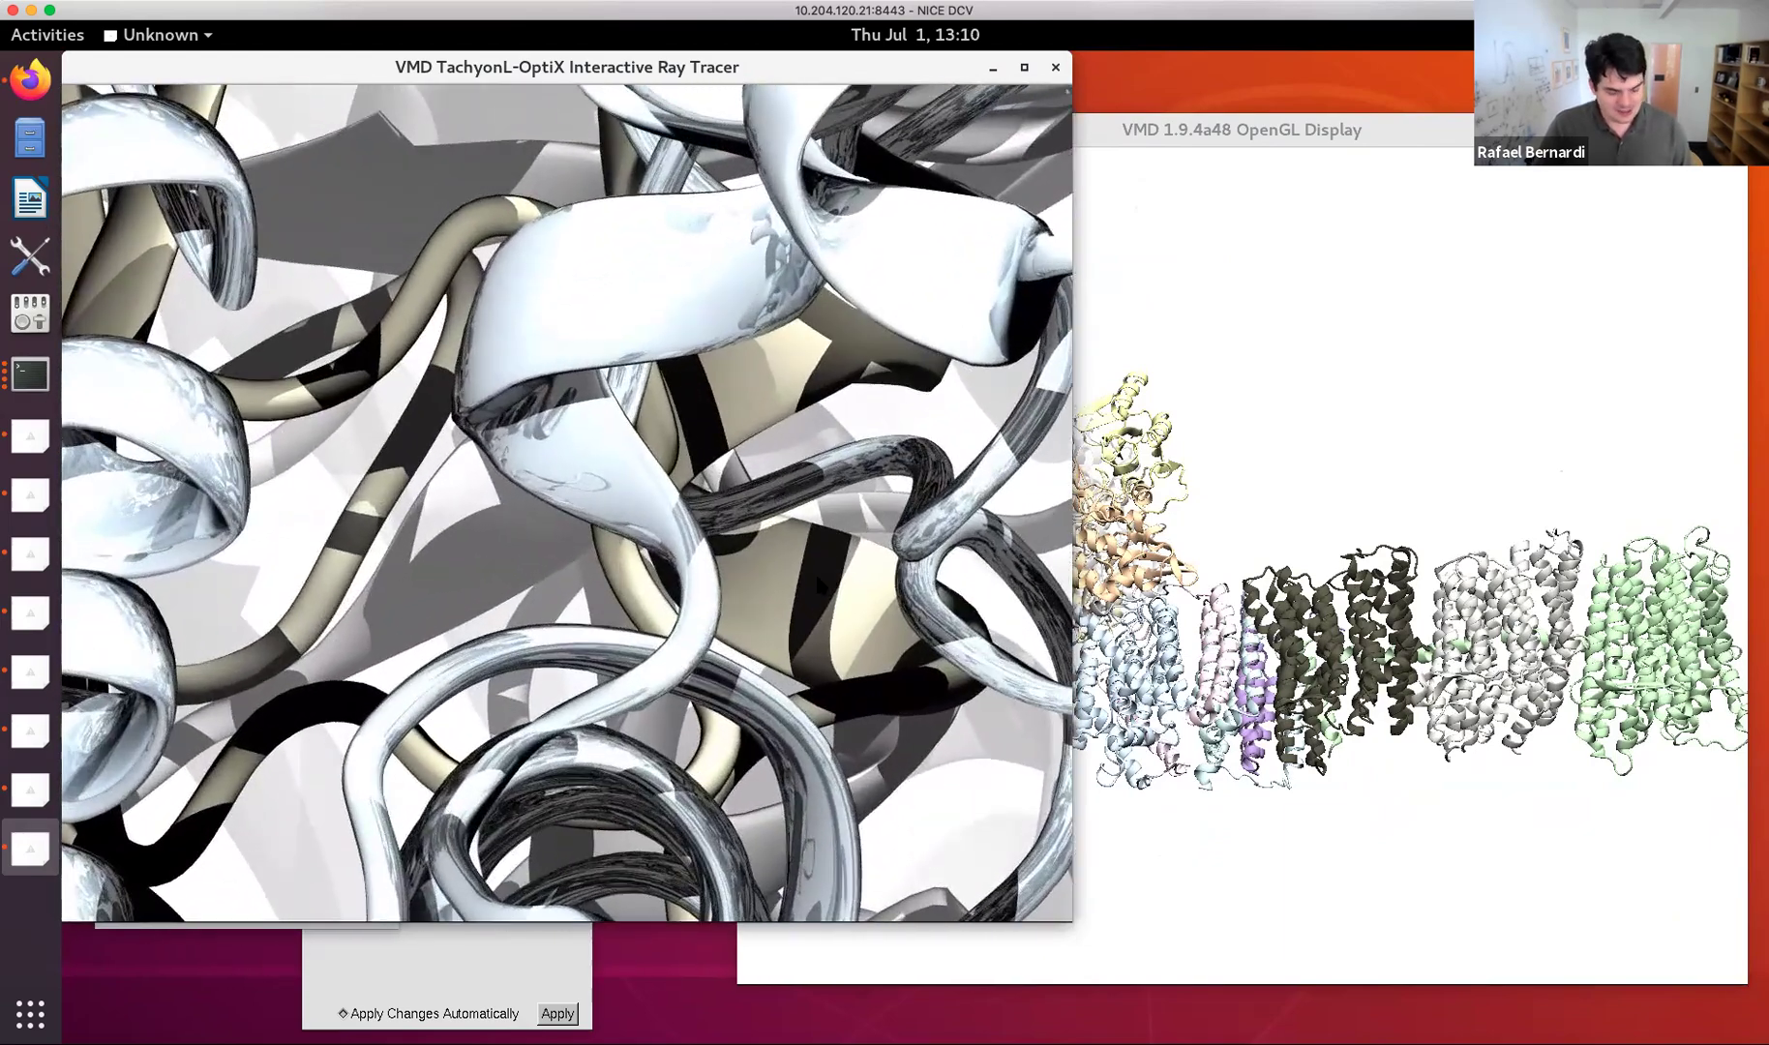
# Reset the ray tracer's view to the whole protein, adjust its orientation, and maximize the window.
pyautogui.press('space')
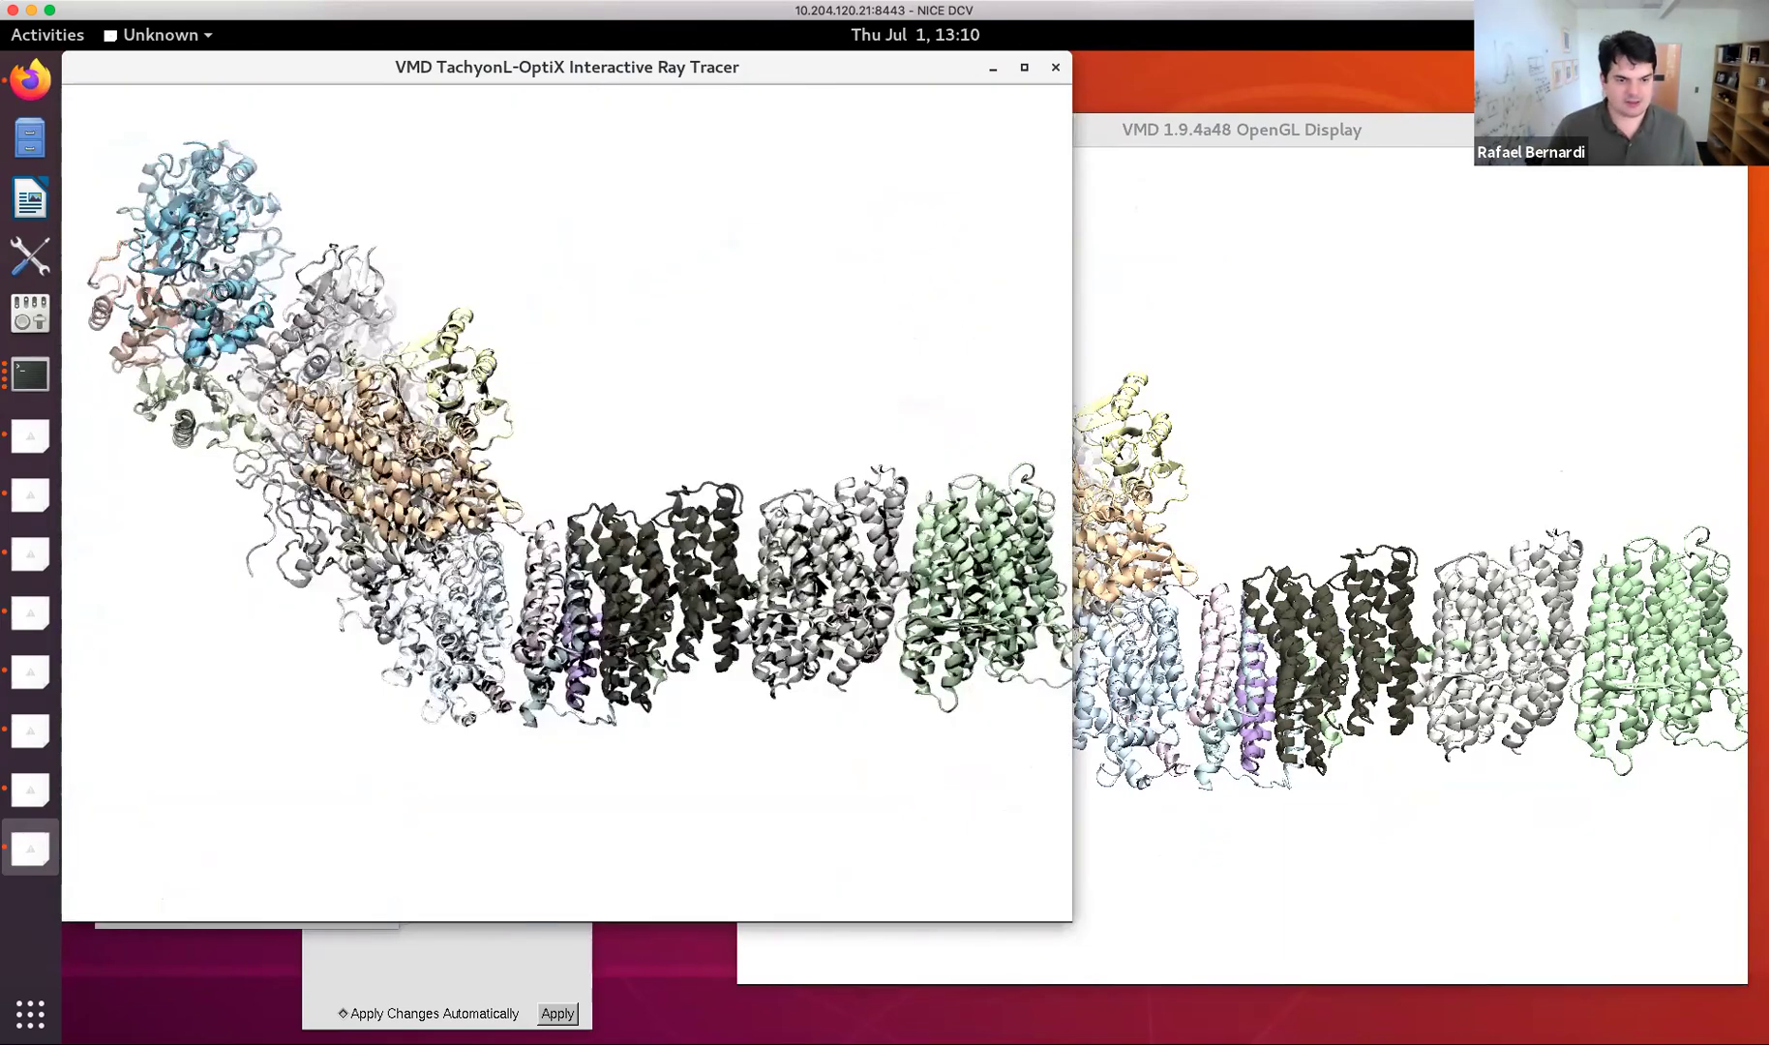
pyautogui.moveTo(859, 680); pyautogui.dragTo(919, 638)
pyautogui.click(1025, 67)
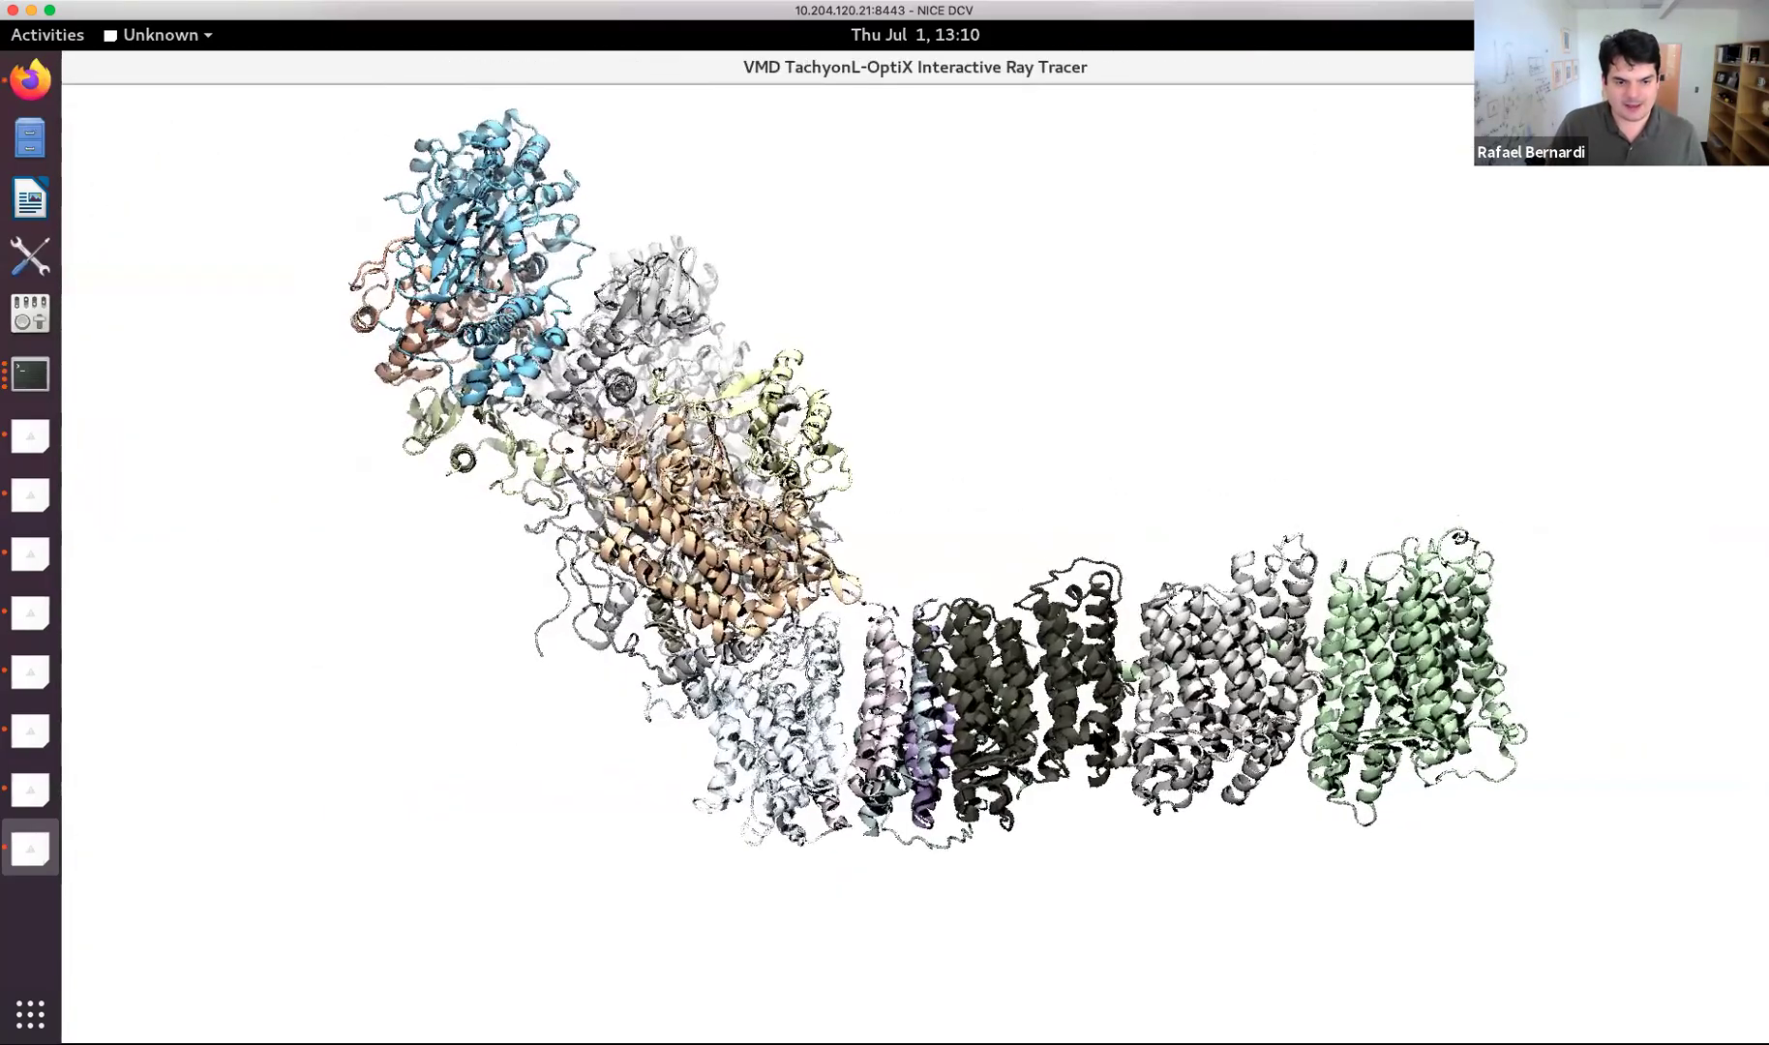
# Enlarge the protein slightly and strengthen the depth-of-field blur, keeping the focus on a pale SU08 helix.
pyautogui.scroll(5, 1134, 680)
pyautogui.scroll(-3, 1134, 681)
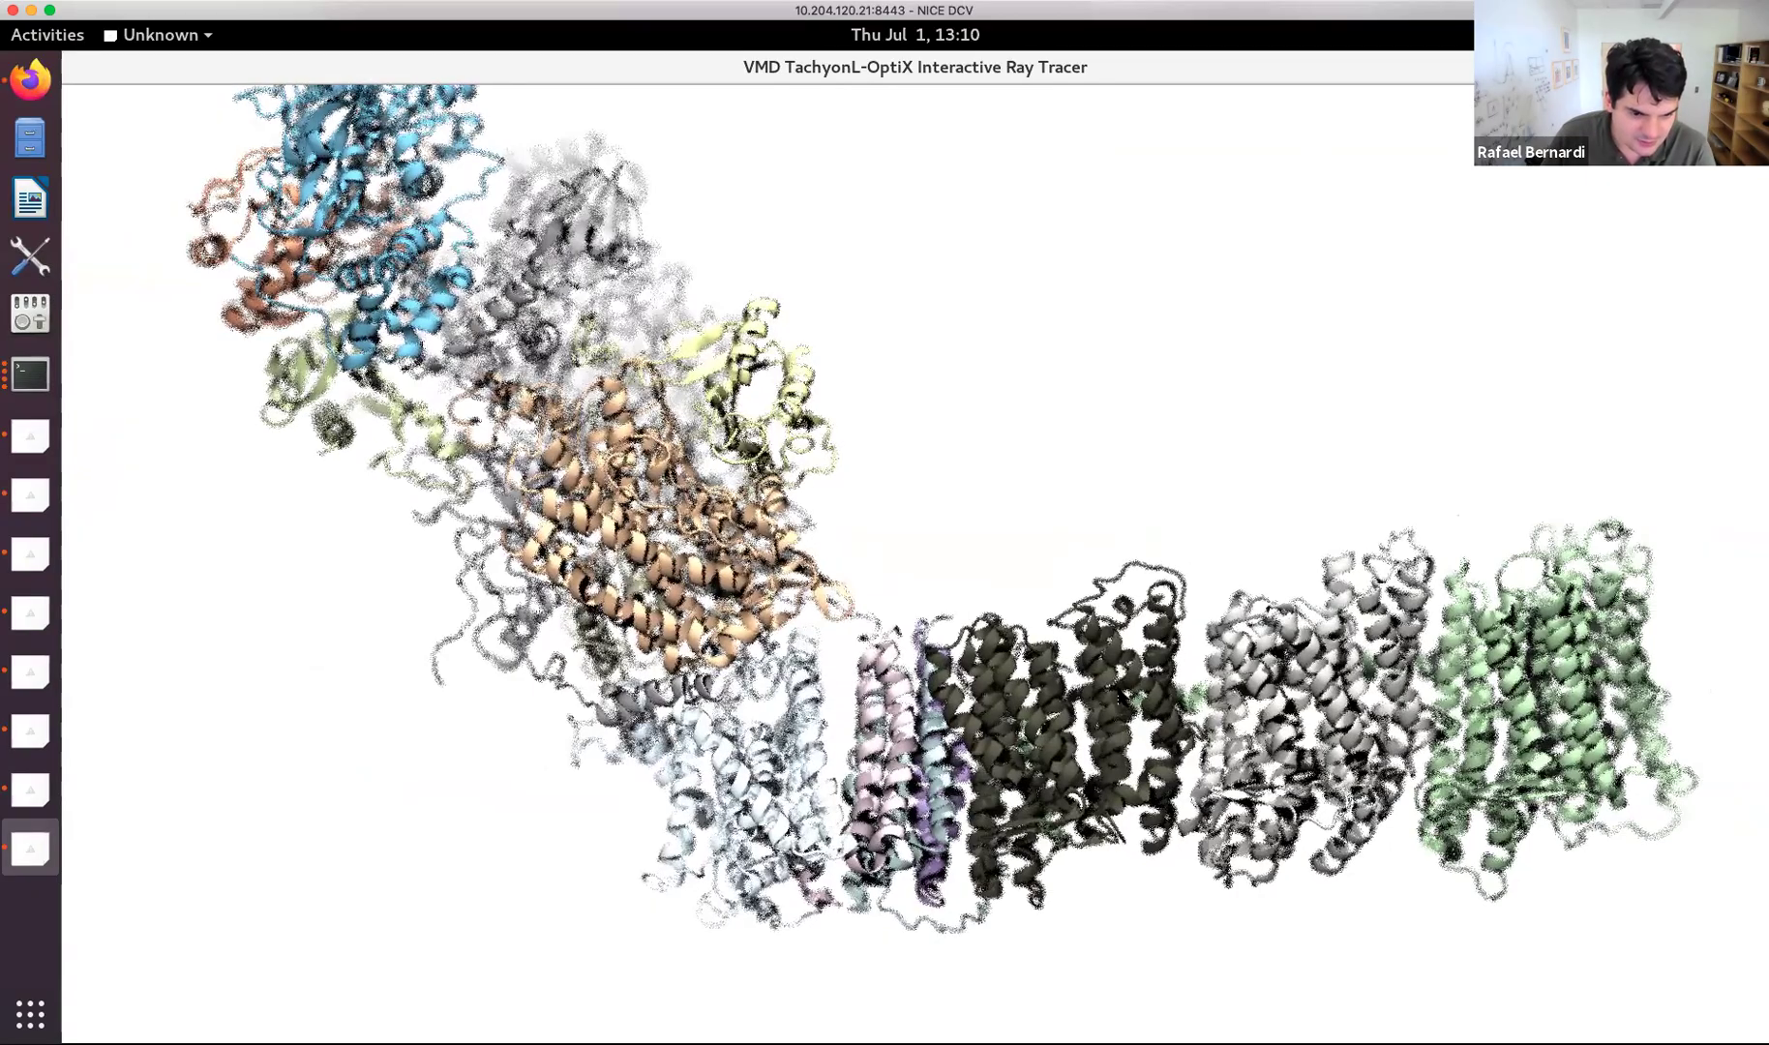
pyautogui.press('Left')
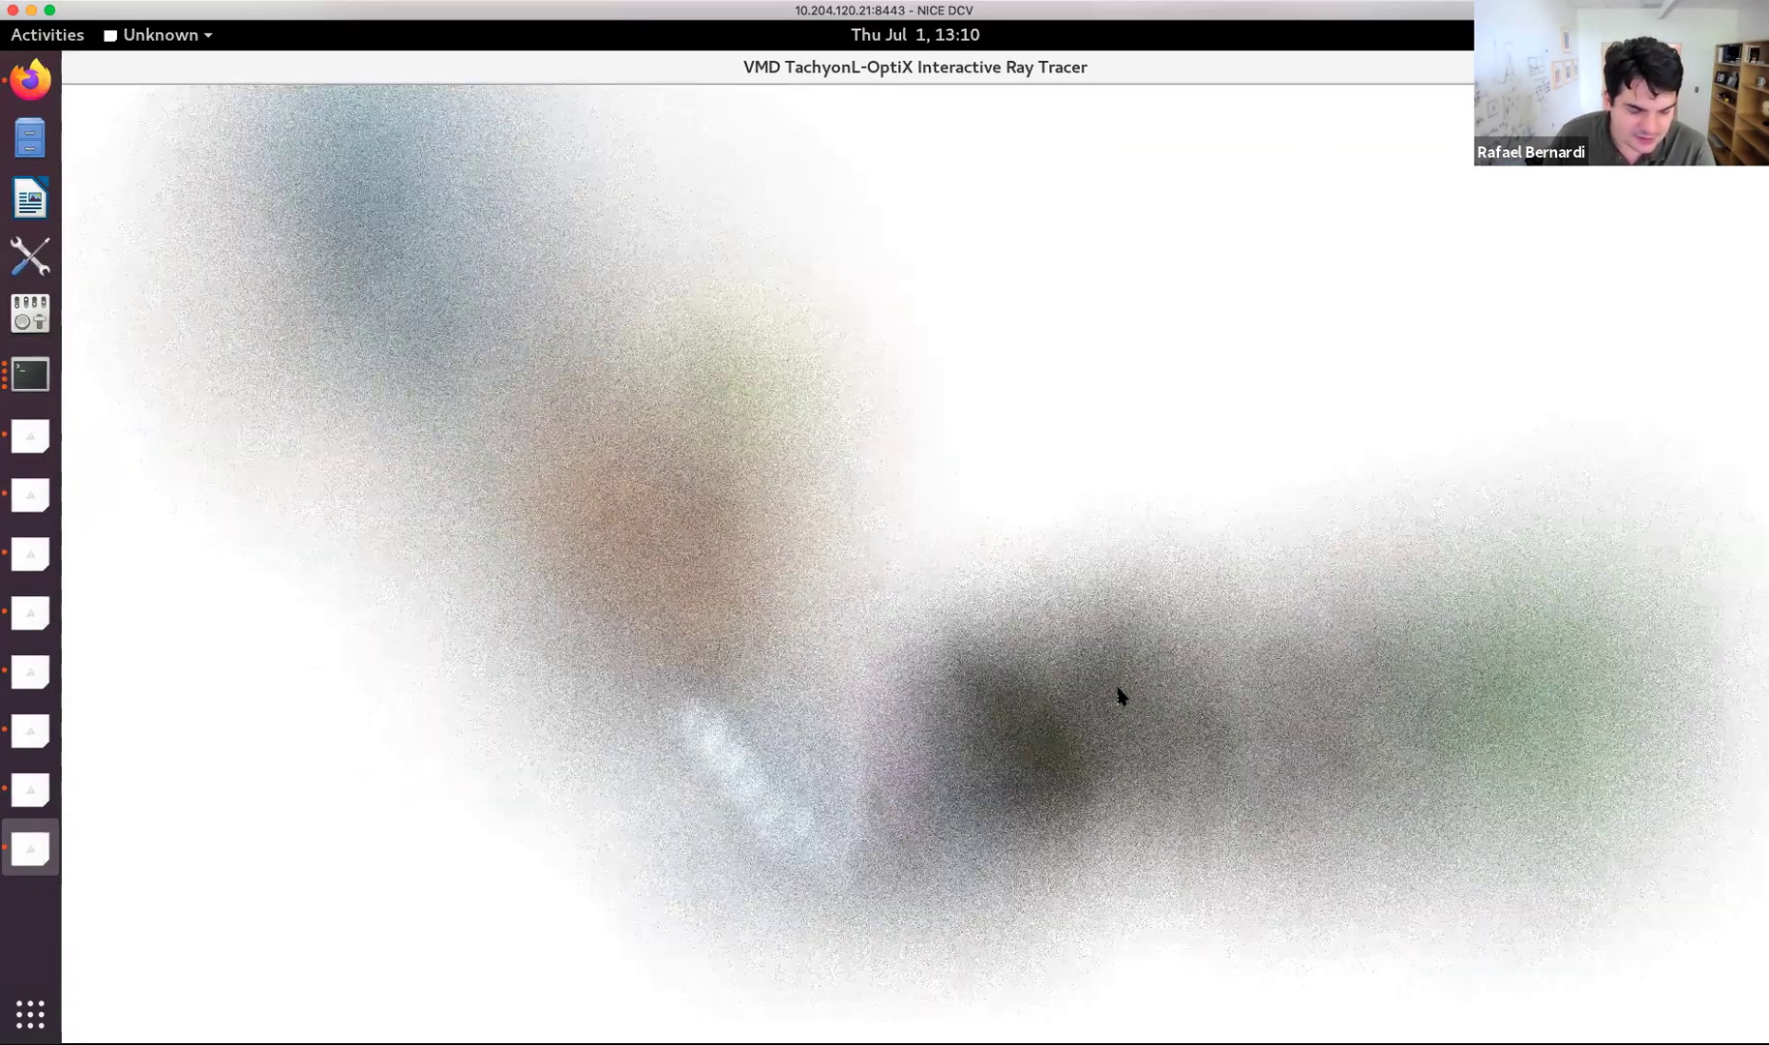
pyautogui.press('Right')
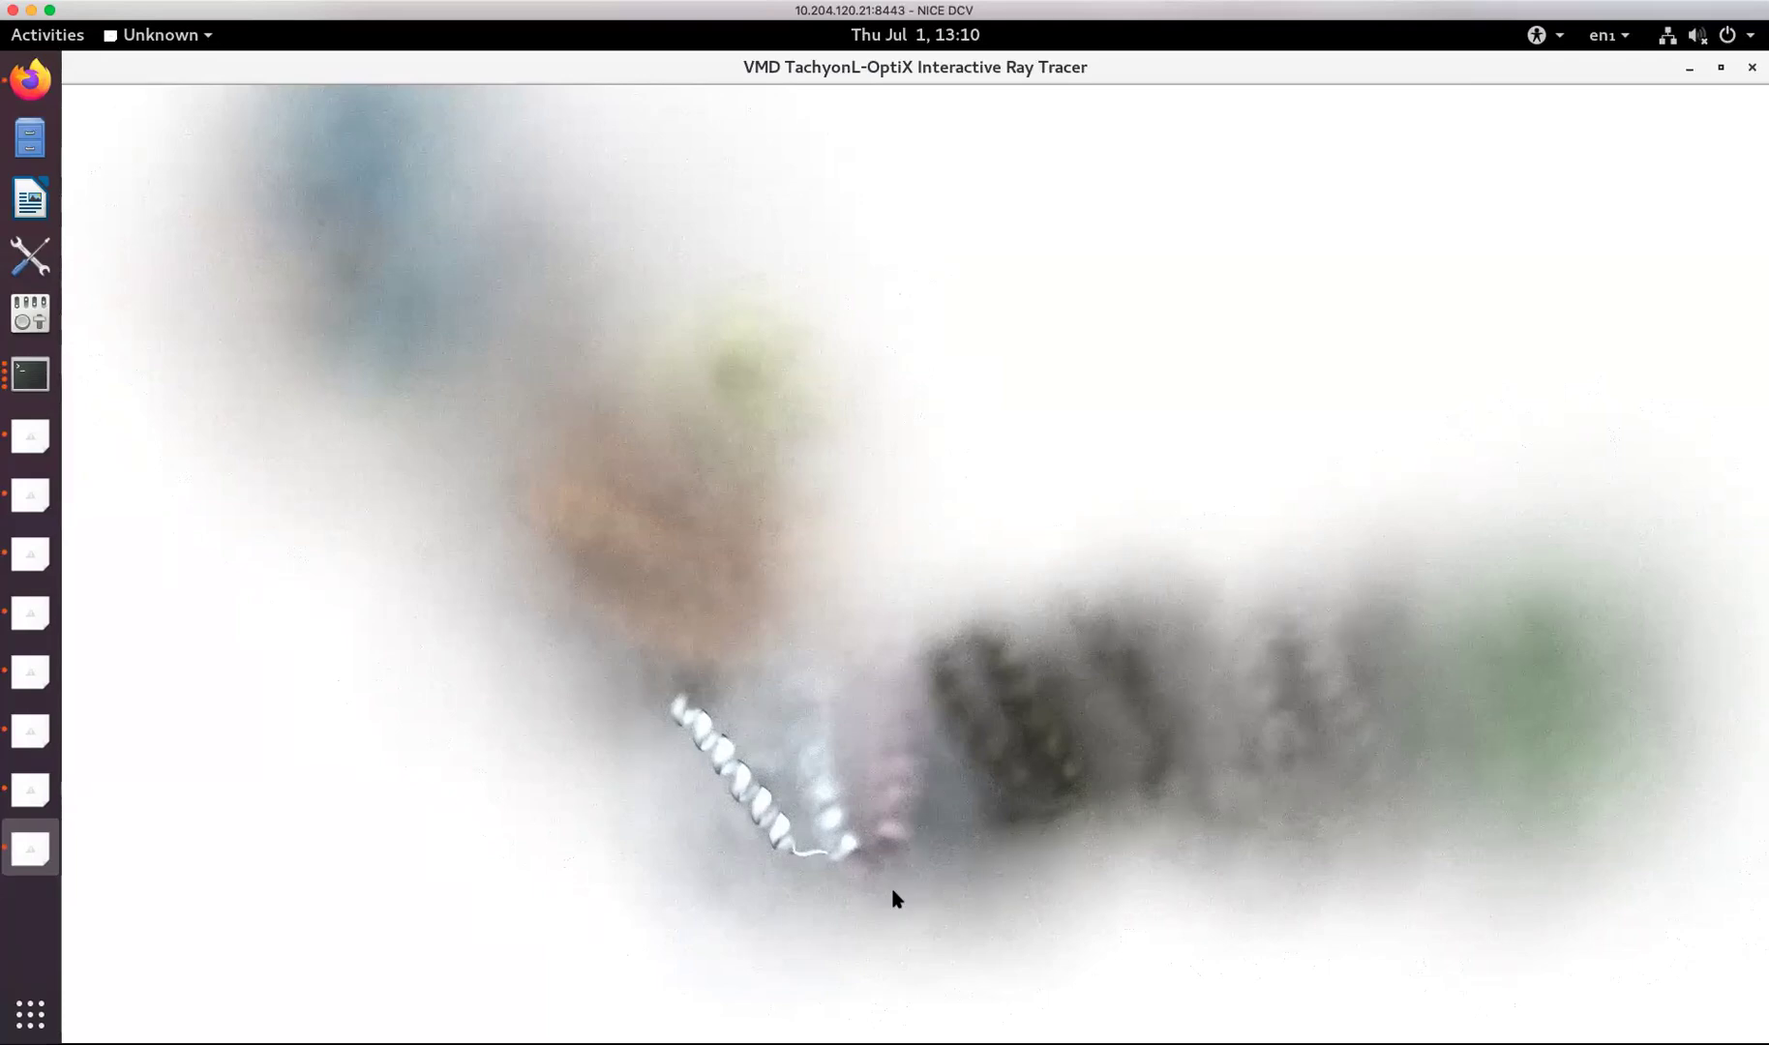
# Examine the respiratory complex up close in the interactive ray tracer, shifting the depth-of-field focus across its subunits.
pyautogui.moveTo(870, 808)
pyautogui.mouseDown()
pyautogui.moveTo(639, 824)
pyautogui.moveTo(920, 804)
pyautogui.moveTo(1394, 635)
pyautogui.moveTo(1354, 668)
pyautogui.moveTo(1492, 701)
pyautogui.moveTo(1212, 723)
pyautogui.moveTo(1421, 710)
pyautogui.moveTo(1282, 743)
pyautogui.mouseUp()
pyautogui.scroll(3, 1282, 743)
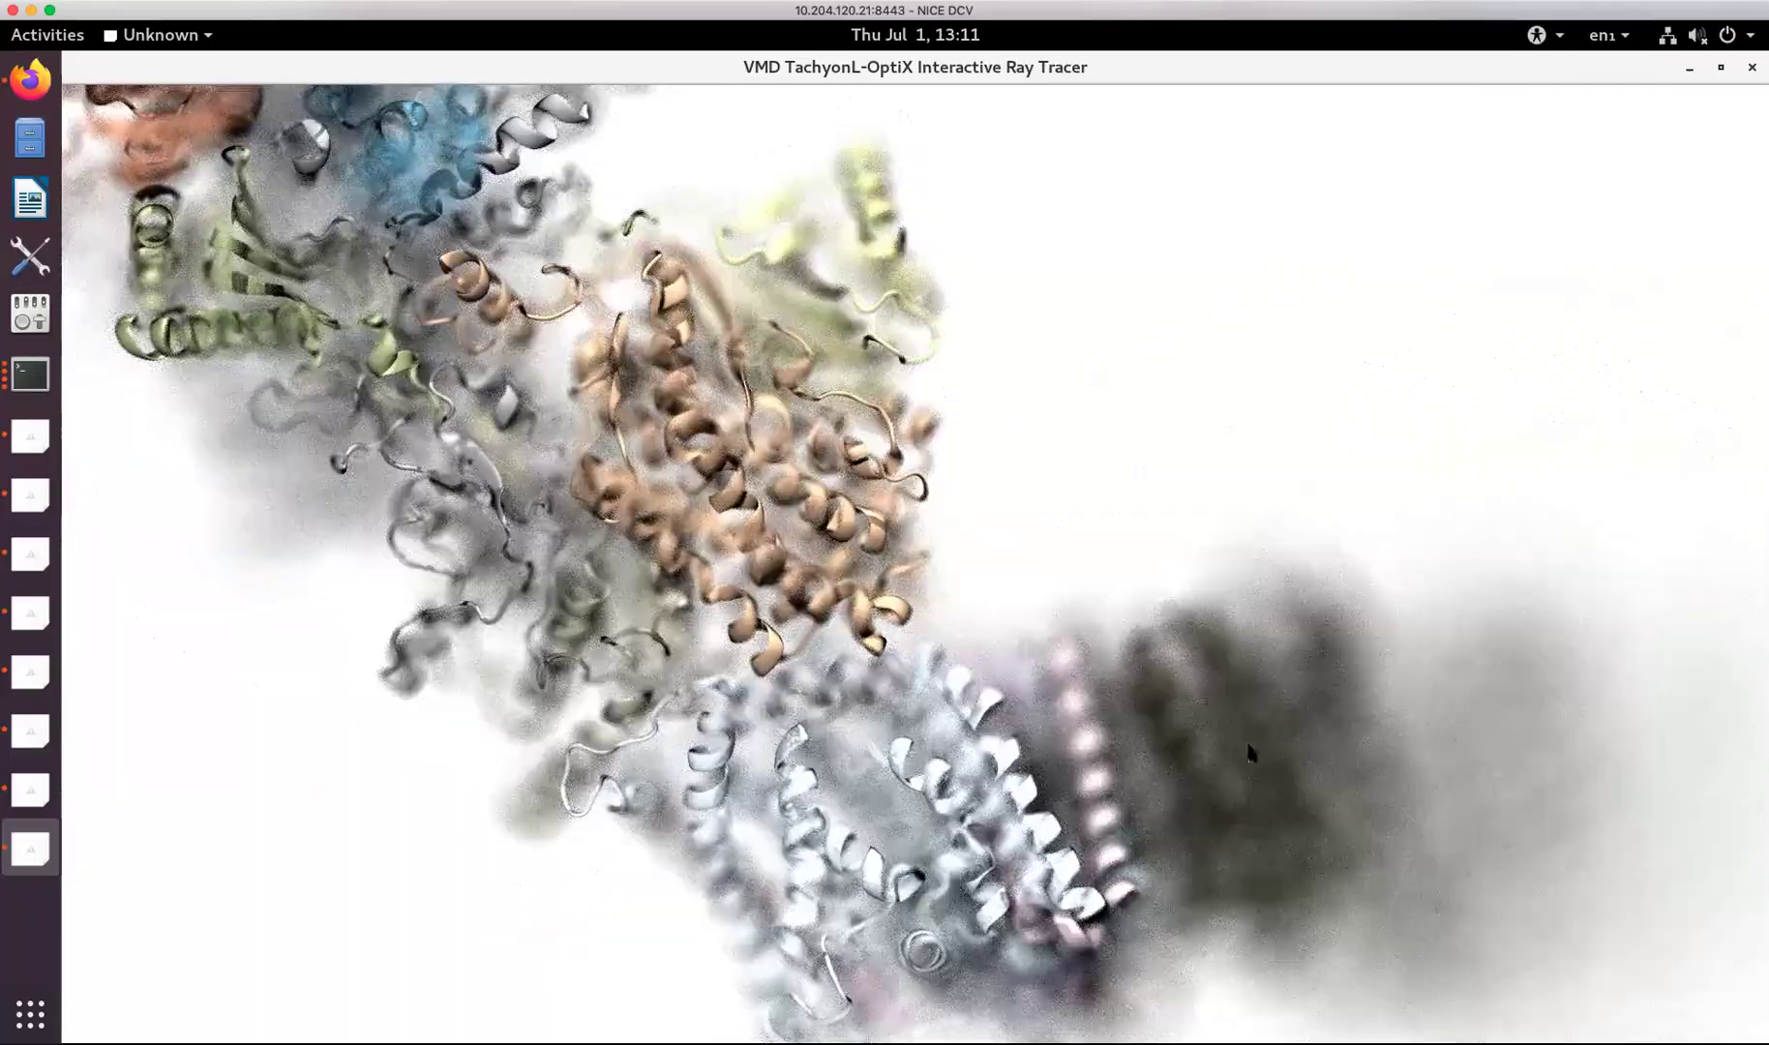
pyautogui.moveTo(984, 740)
pyautogui.mouseDown()
pyautogui.moveTo(1195, 760)
pyautogui.moveTo(1148, 758)
pyautogui.moveTo(1110, 683)
pyautogui.mouseUp()
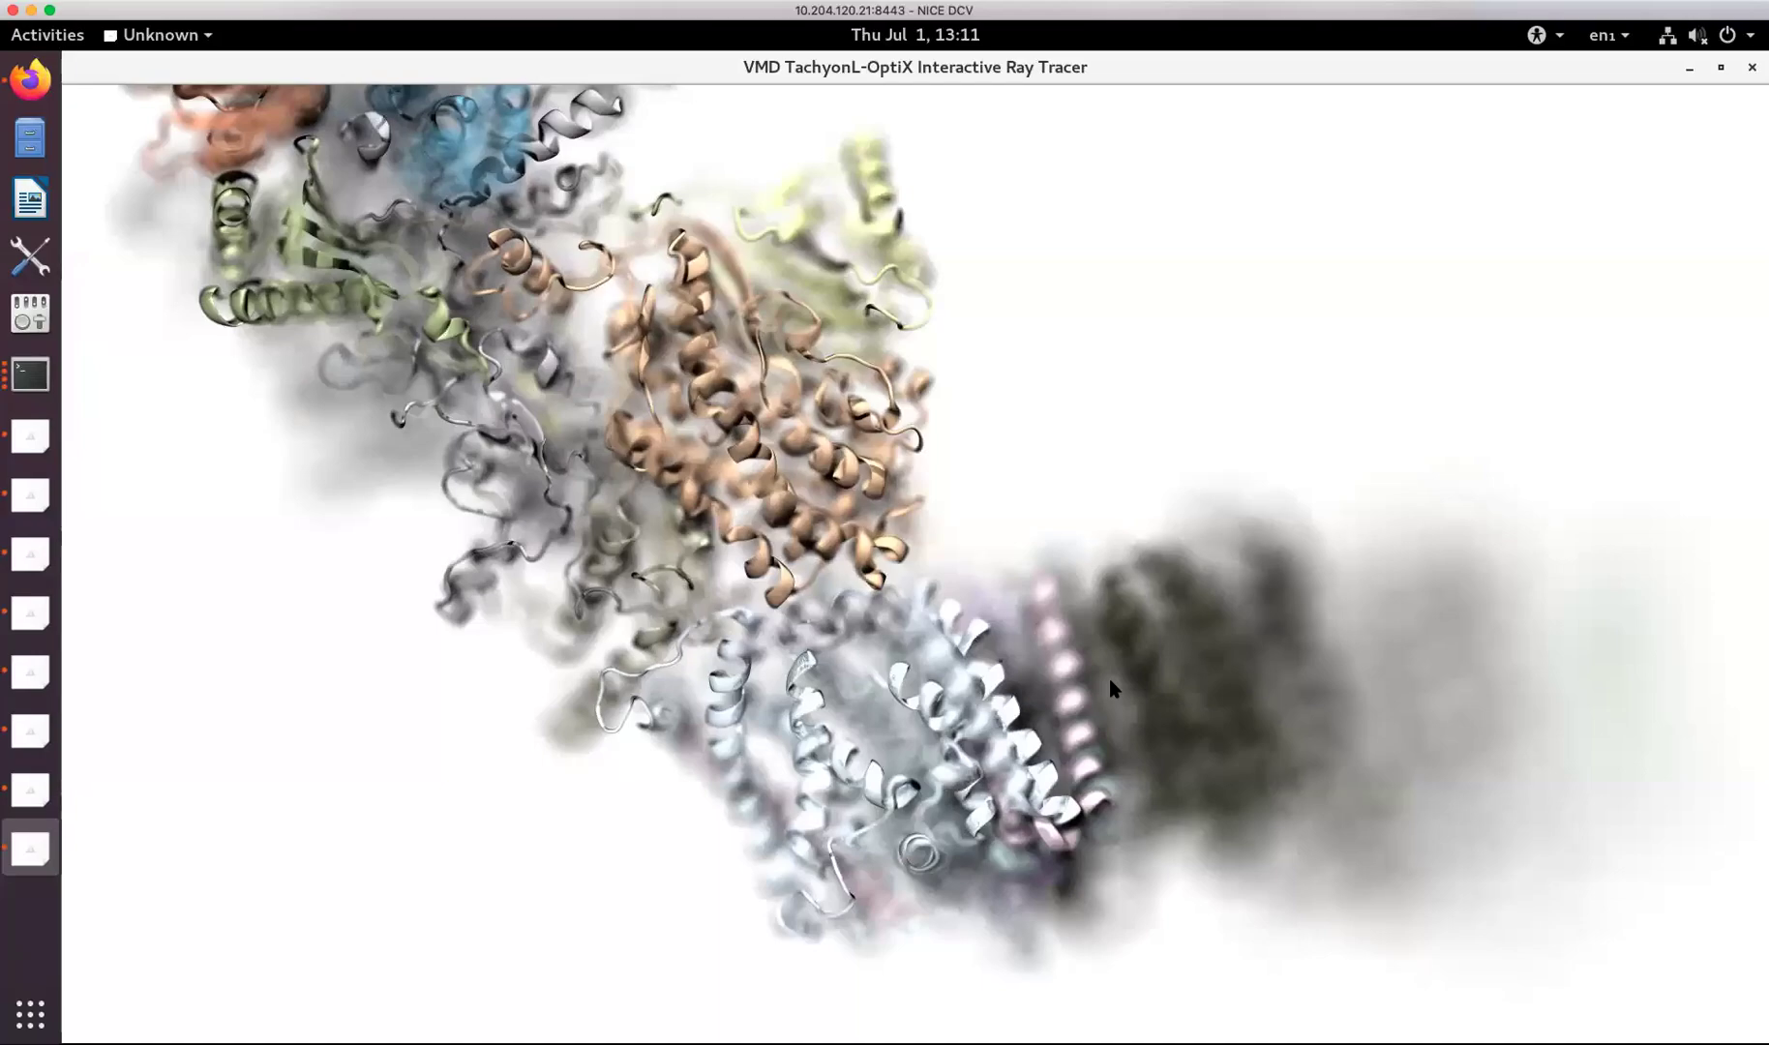
pyautogui.moveTo(1078, 350)
pyautogui.mouseDown()
pyautogui.moveTo(1112, 842)
pyautogui.moveTo(1124, 350)
pyautogui.moveTo(1176, 650)
pyautogui.moveTo(1179, 845)
pyautogui.moveTo(1207, 348)
pyautogui.moveTo(1213, 813)
pyautogui.moveTo(1213, 564)
pyautogui.moveTo(1212, 732)
pyautogui.mouseUp()
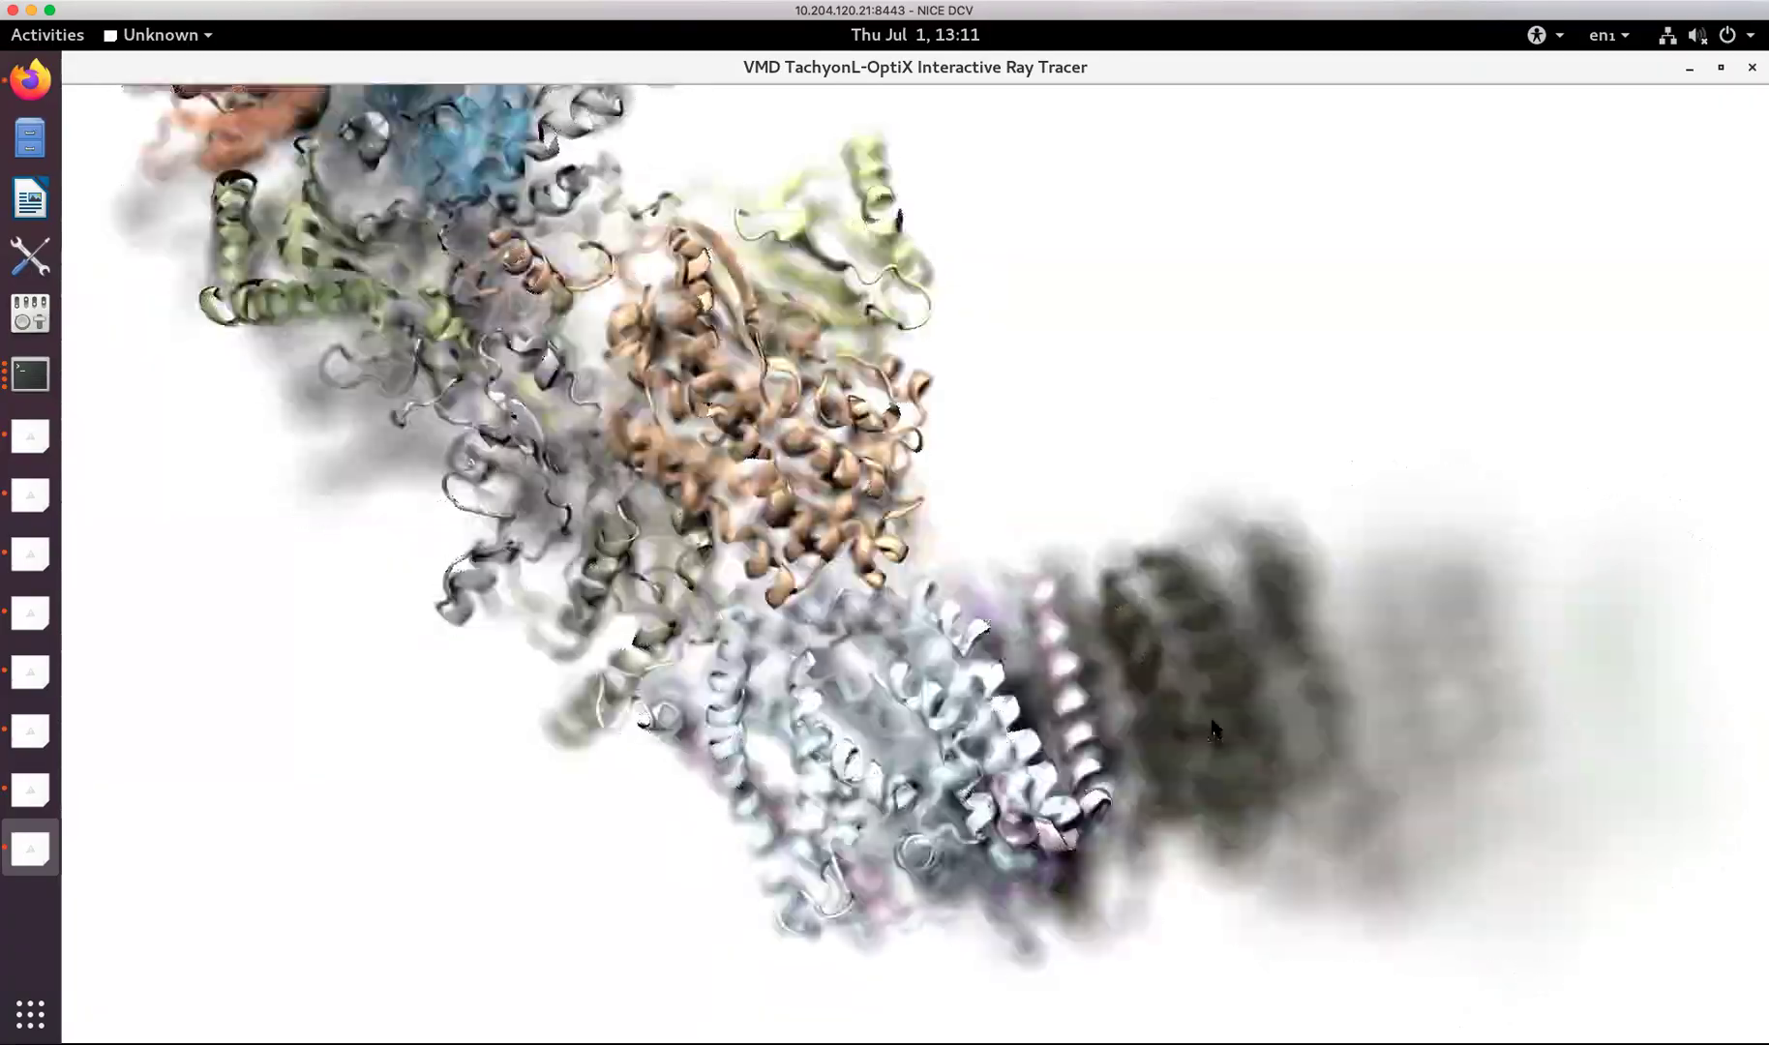
pyautogui.moveTo(1192, 564); pyautogui.dragTo(1112, 713)
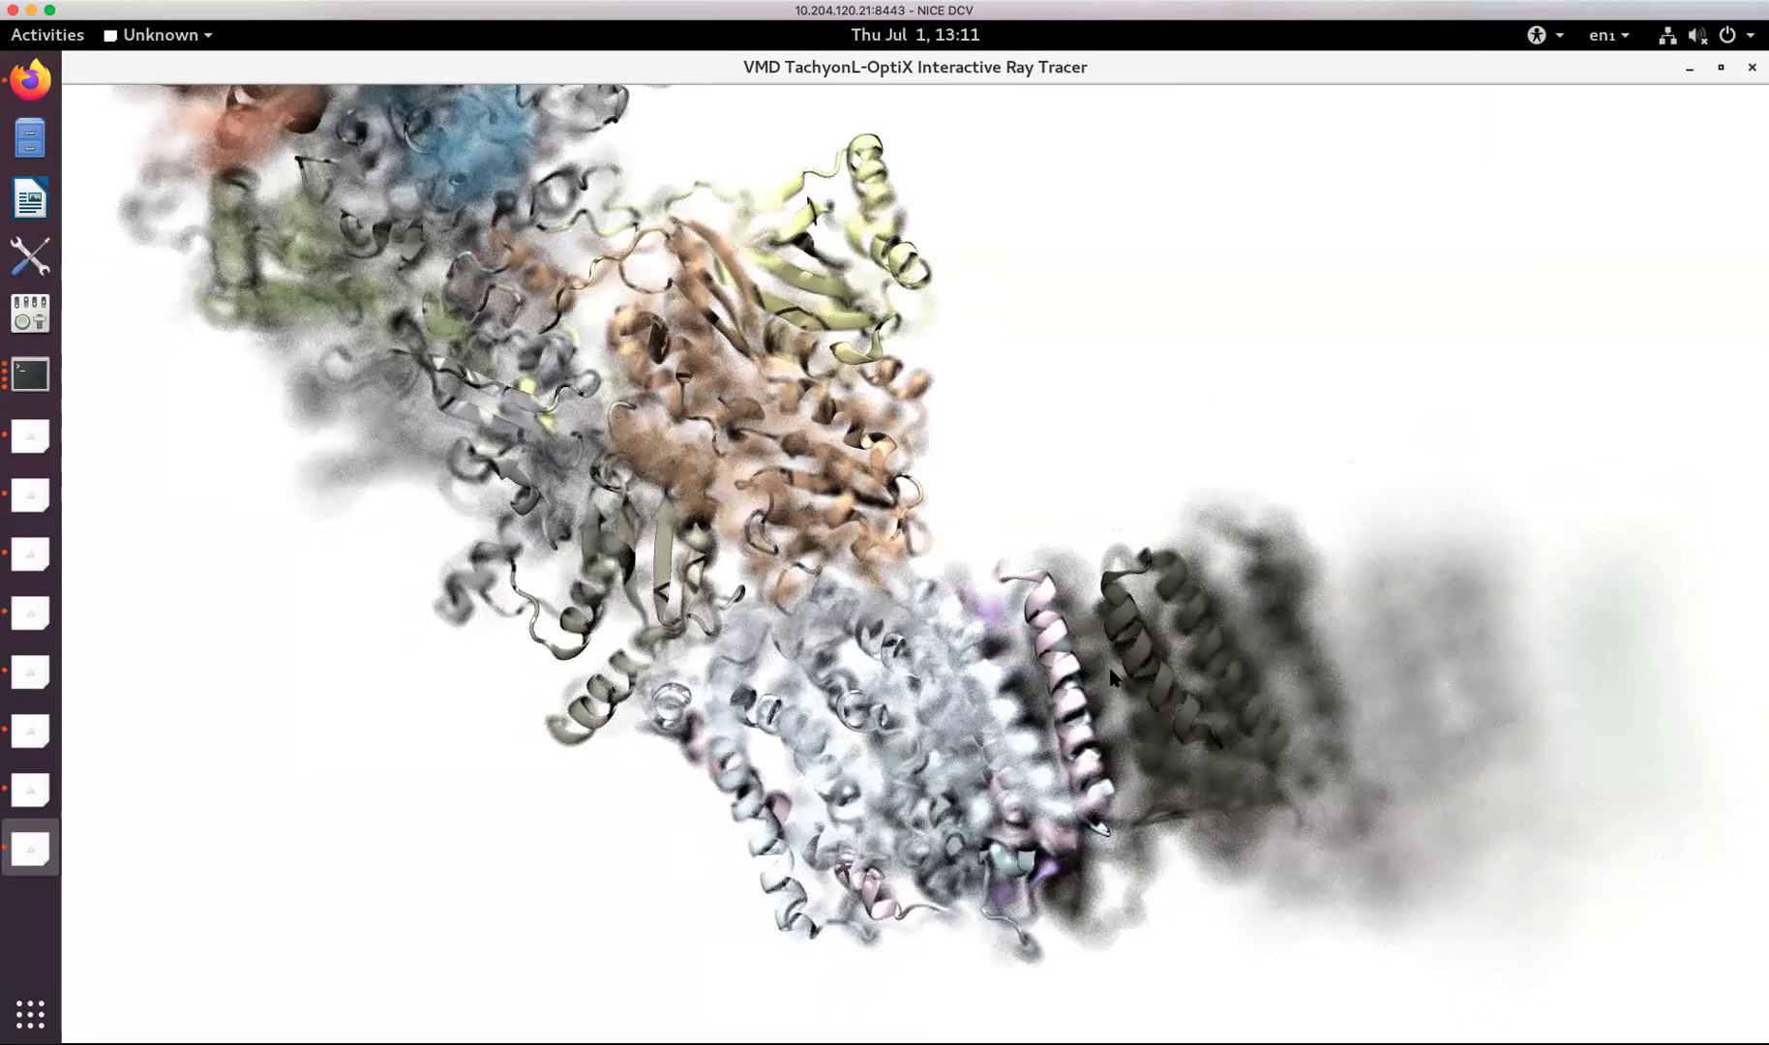
pyautogui.moveTo(1006, 698)
pyautogui.mouseDown()
pyautogui.moveTo(926, 725)
pyautogui.moveTo(204, 736)
pyautogui.moveTo(765, 698)
pyautogui.moveTo(1625, 689)
pyautogui.mouseUp()
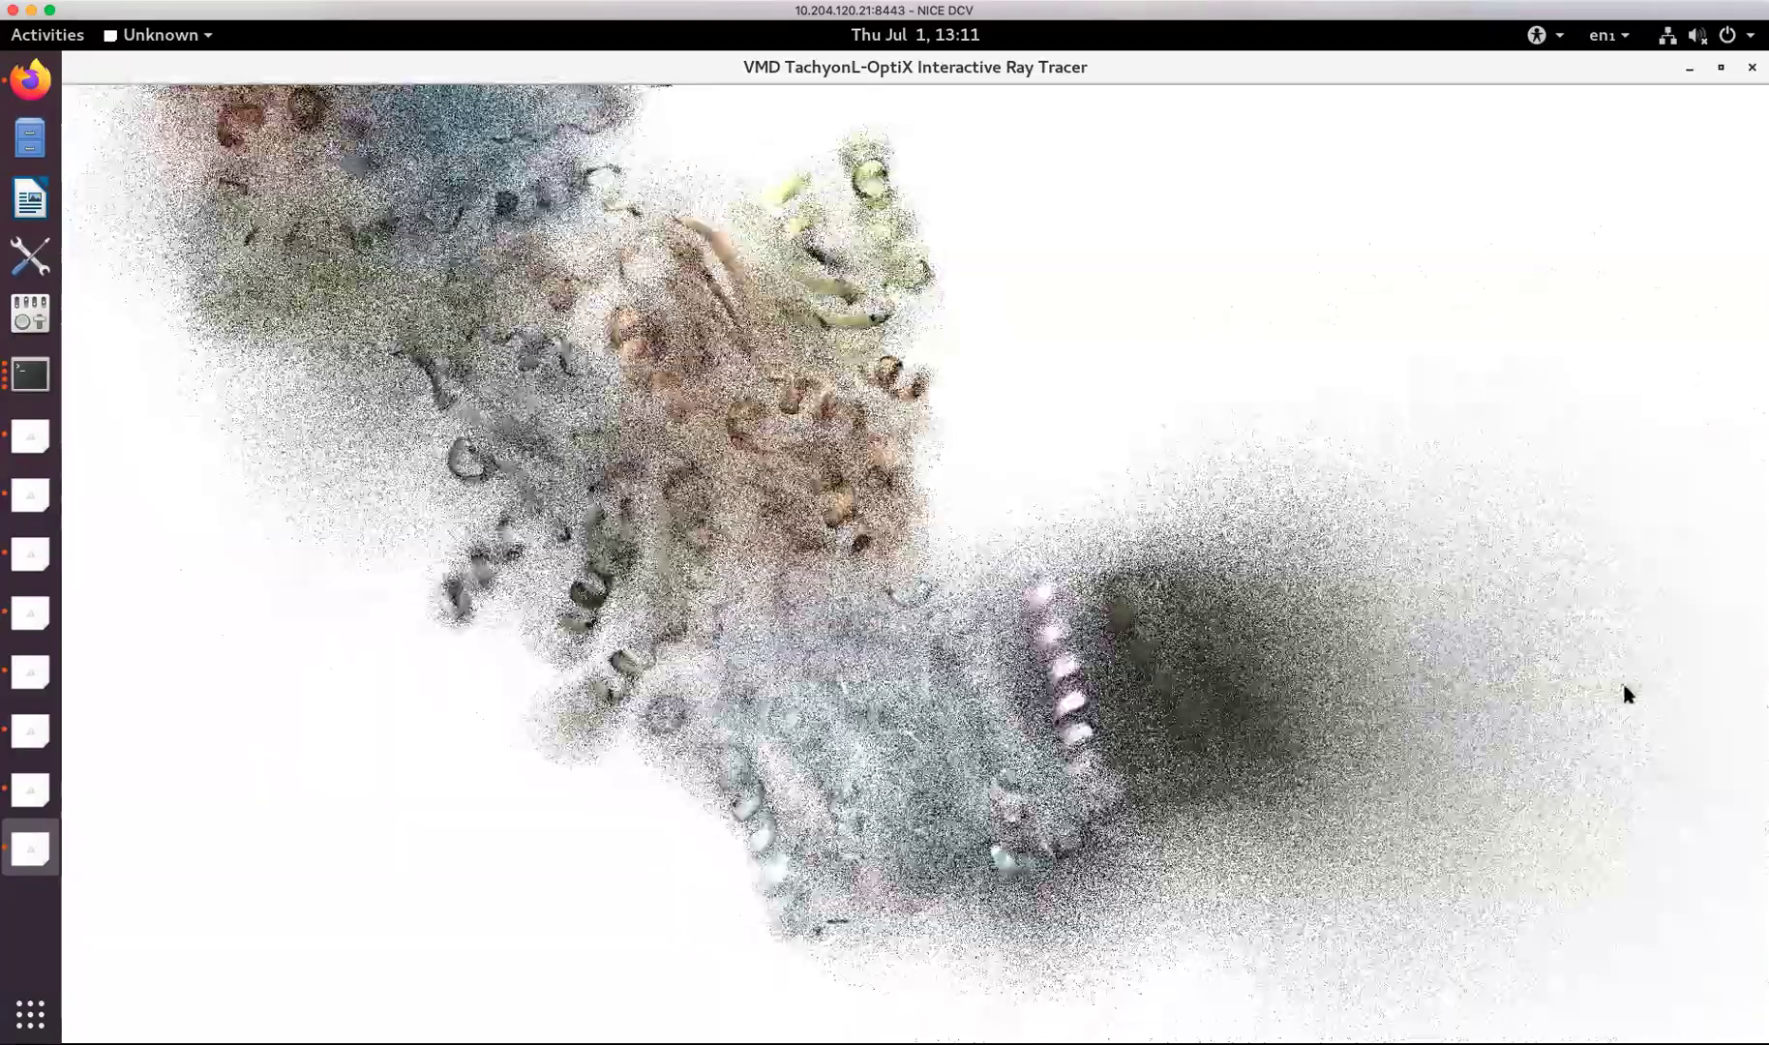
pyautogui.moveTo(979, 677); pyautogui.dragTo(903, 737)
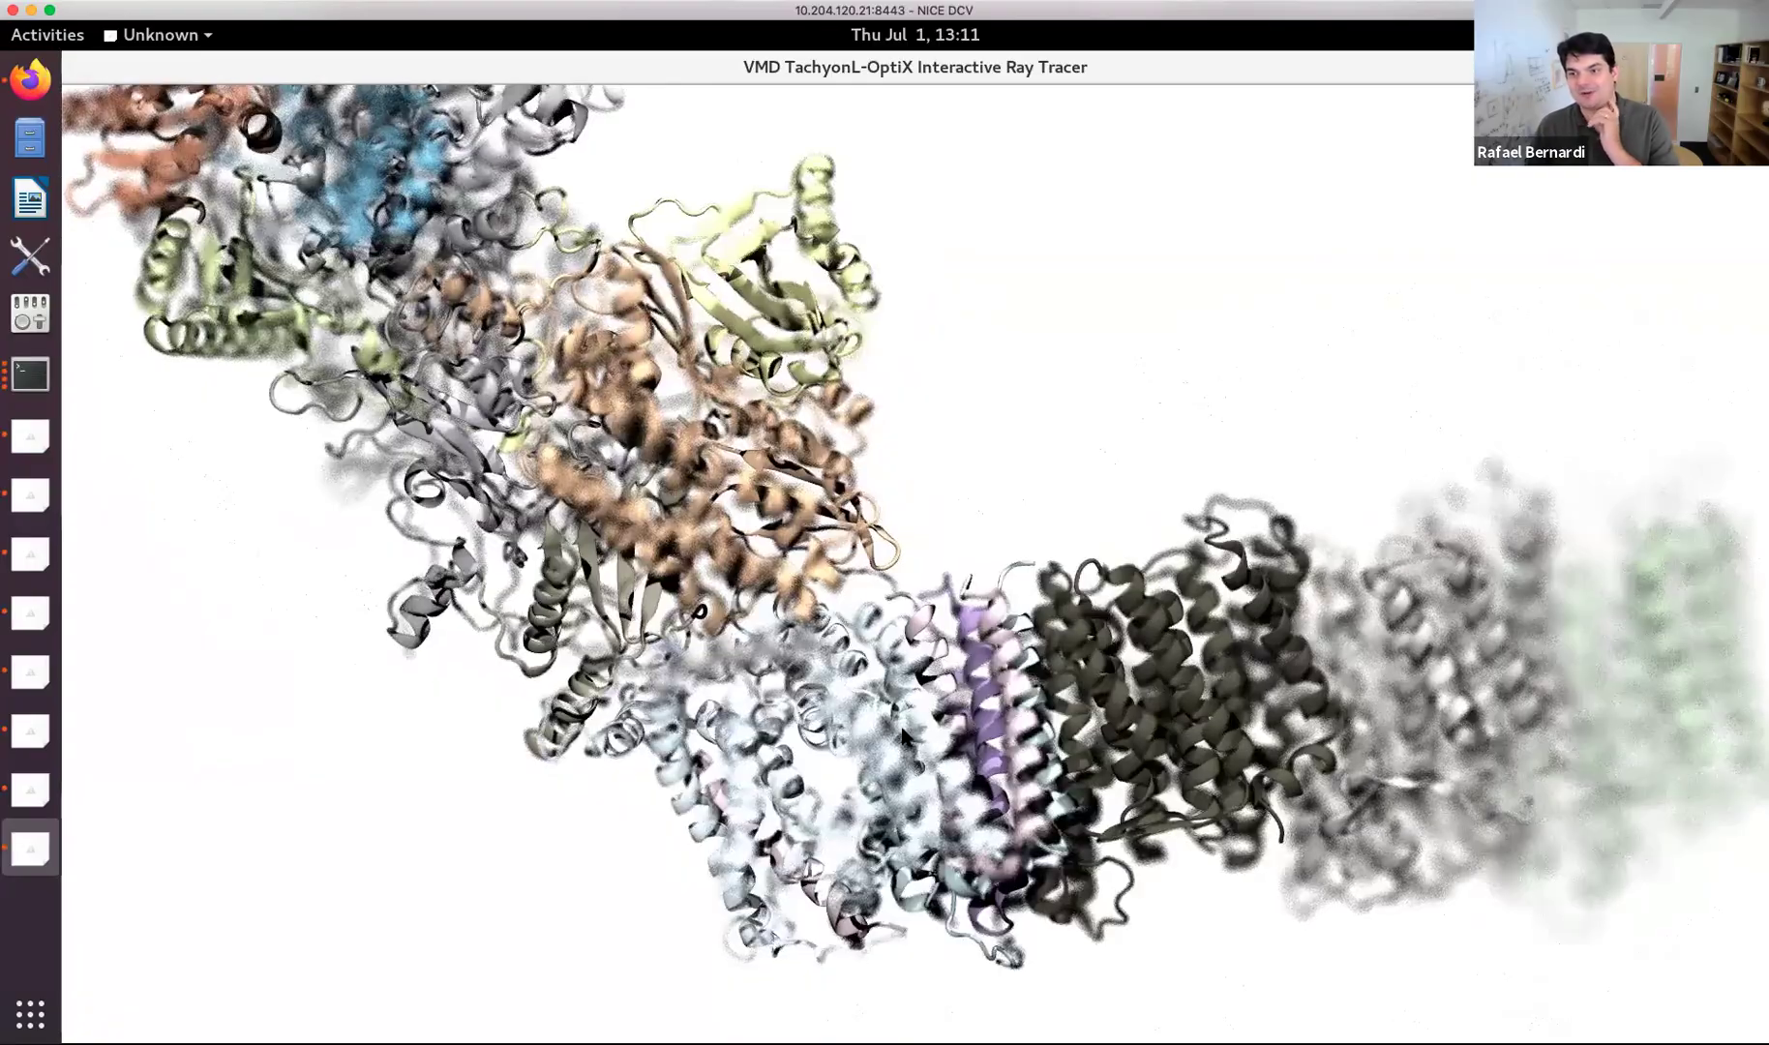
pyautogui.moveTo(1120, 733)
pyautogui.mouseDown()
pyautogui.moveTo(1093, 662)
pyautogui.moveTo(996, 669)
pyautogui.moveTo(954, 625)
pyautogui.mouseUp()
pyautogui.moveTo(1128, 743); pyautogui.dragTo(1117, 723)
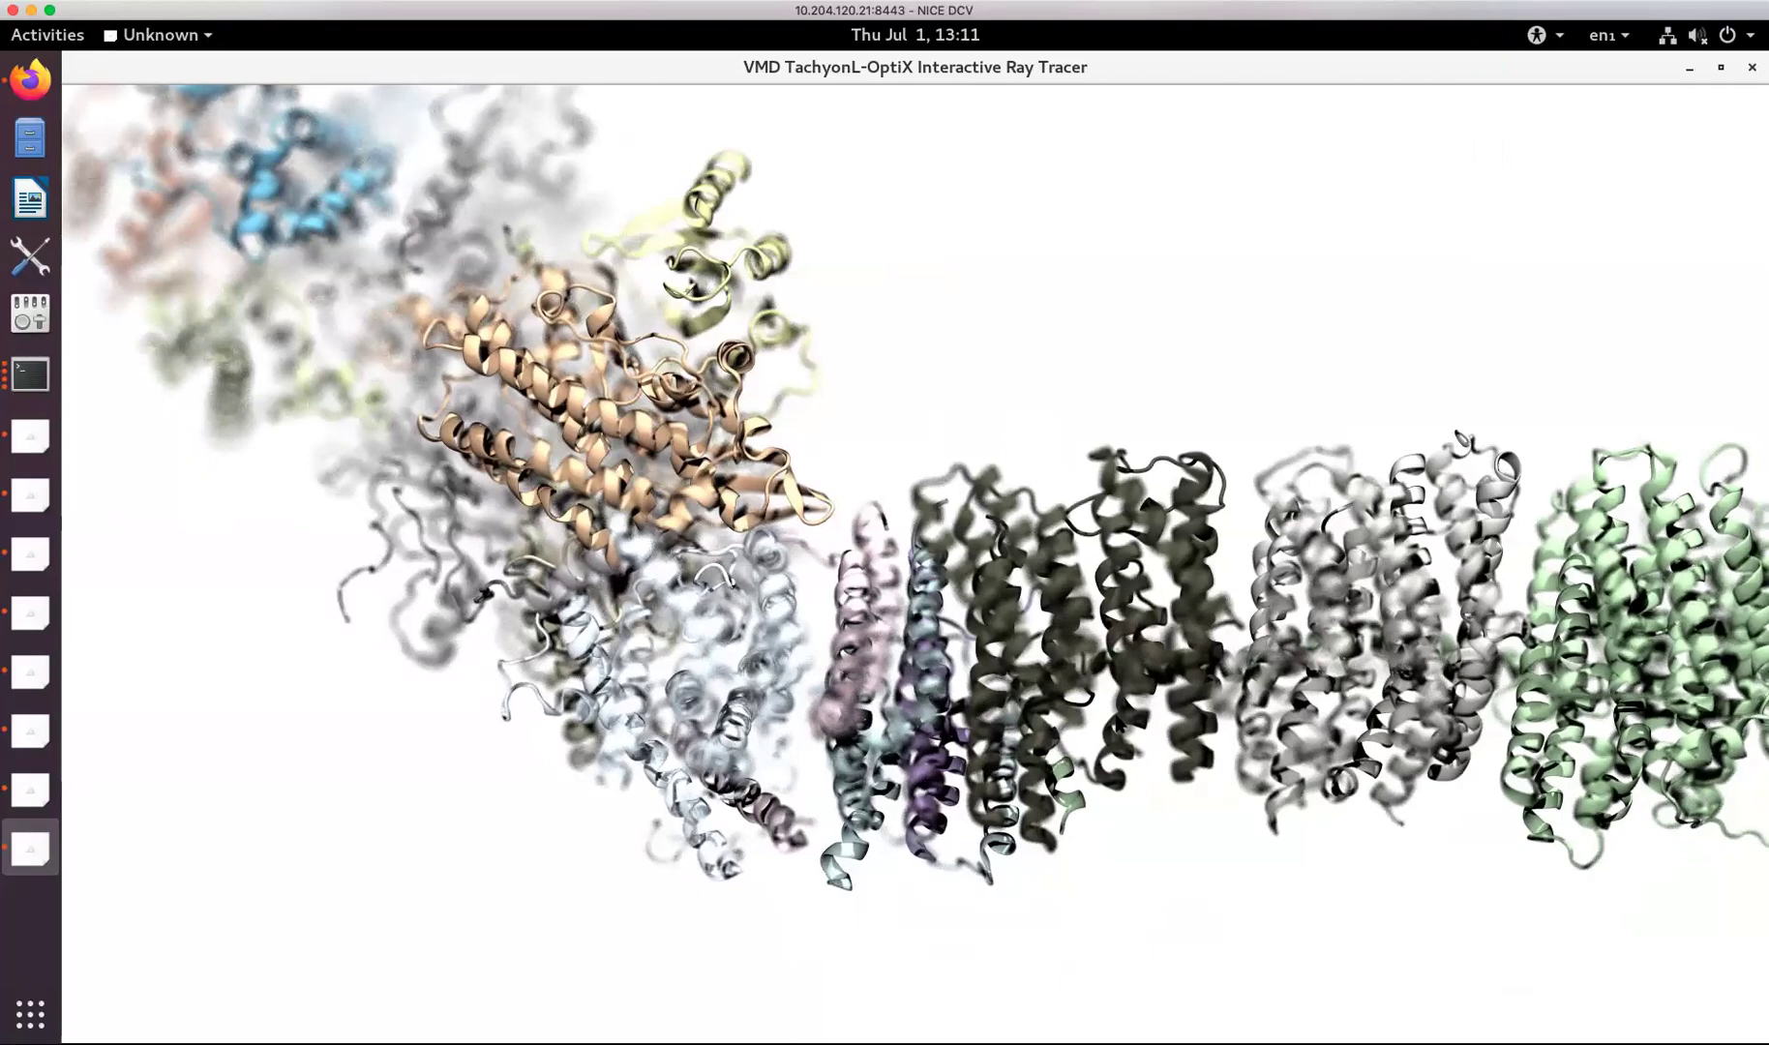
# Reframe the whole complex in the interactive ray tracer, finish the render to test-2.ppm and close the resulting image.
pyautogui.scroll(-5, 1119, 722)
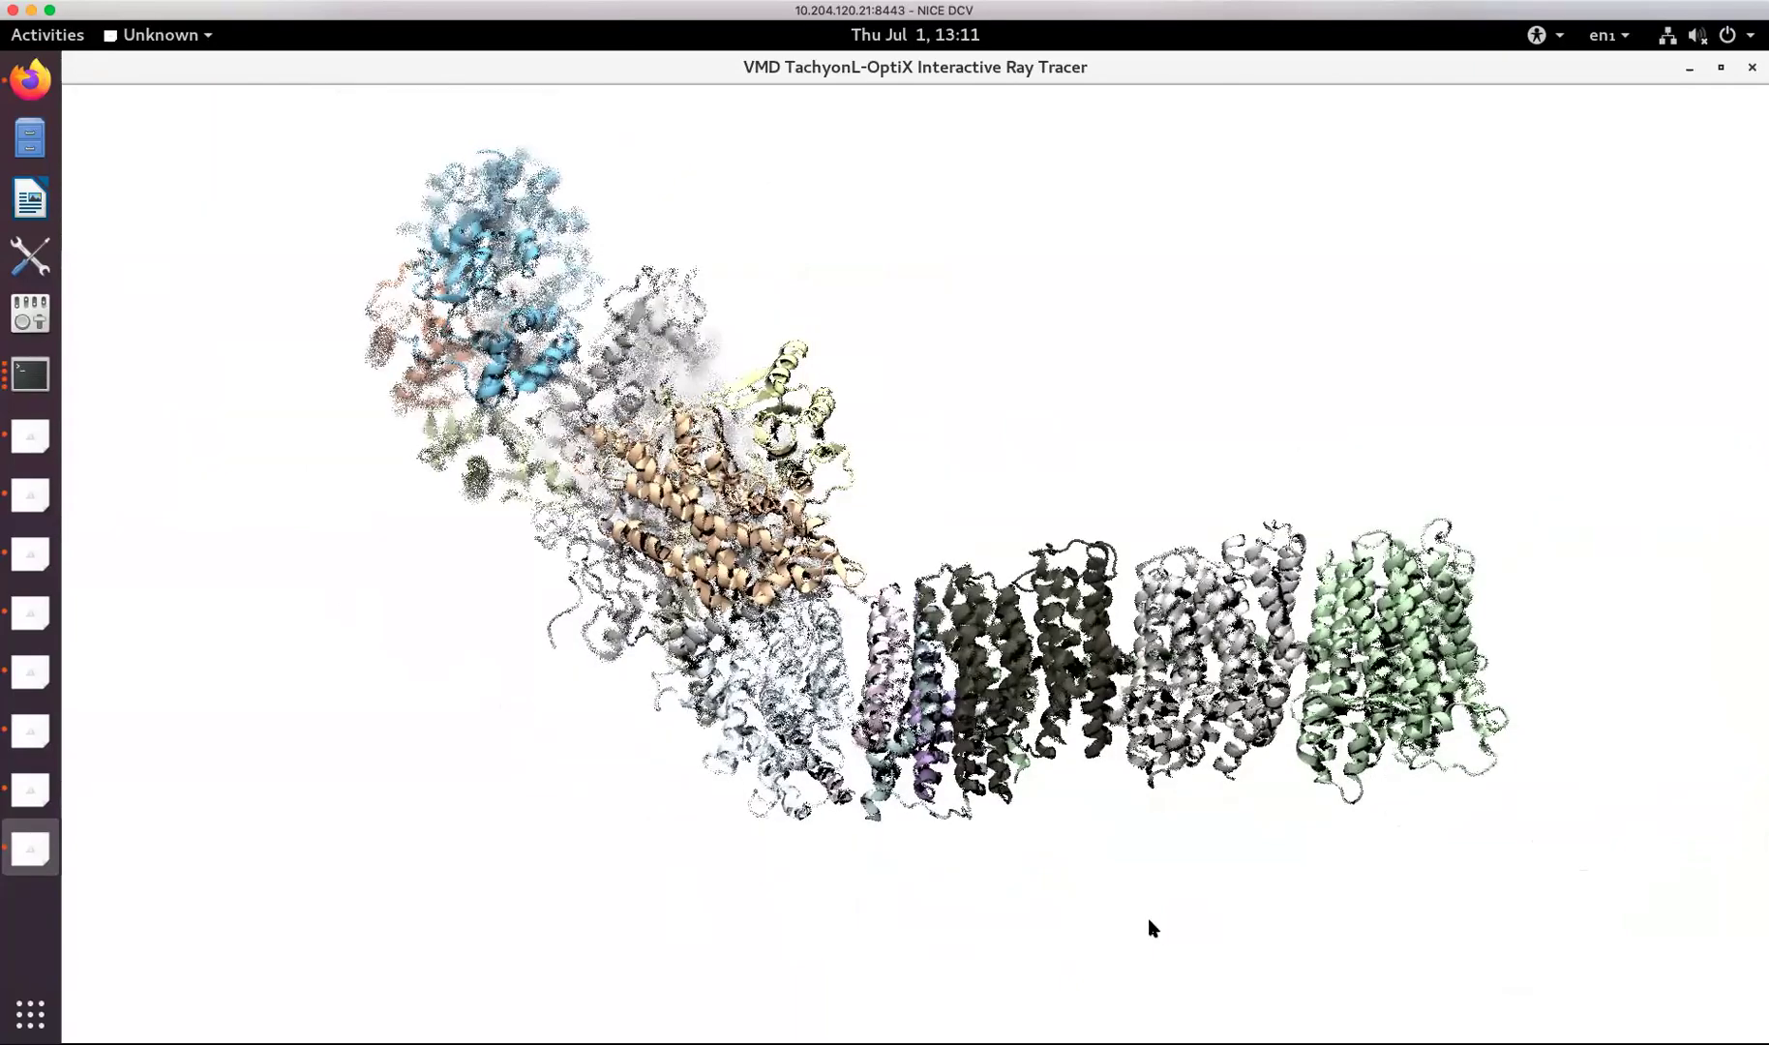
pyautogui.scroll(1, 1148, 924)
pyautogui.moveTo(840, 713)
pyautogui.mouseDown()
pyautogui.moveTo(942, 697)
pyautogui.moveTo(933, 743)
pyautogui.moveTo(1327, 718)
pyautogui.moveTo(1502, 739)
pyautogui.moveTo(529, 749)
pyautogui.mouseUp()
pyautogui.scroll(2, 942, 698)
pyautogui.scroll(-6, 932, 743)
pyautogui.scroll(8, 1425, 801)
pyautogui.scroll(-8, 915, 564)
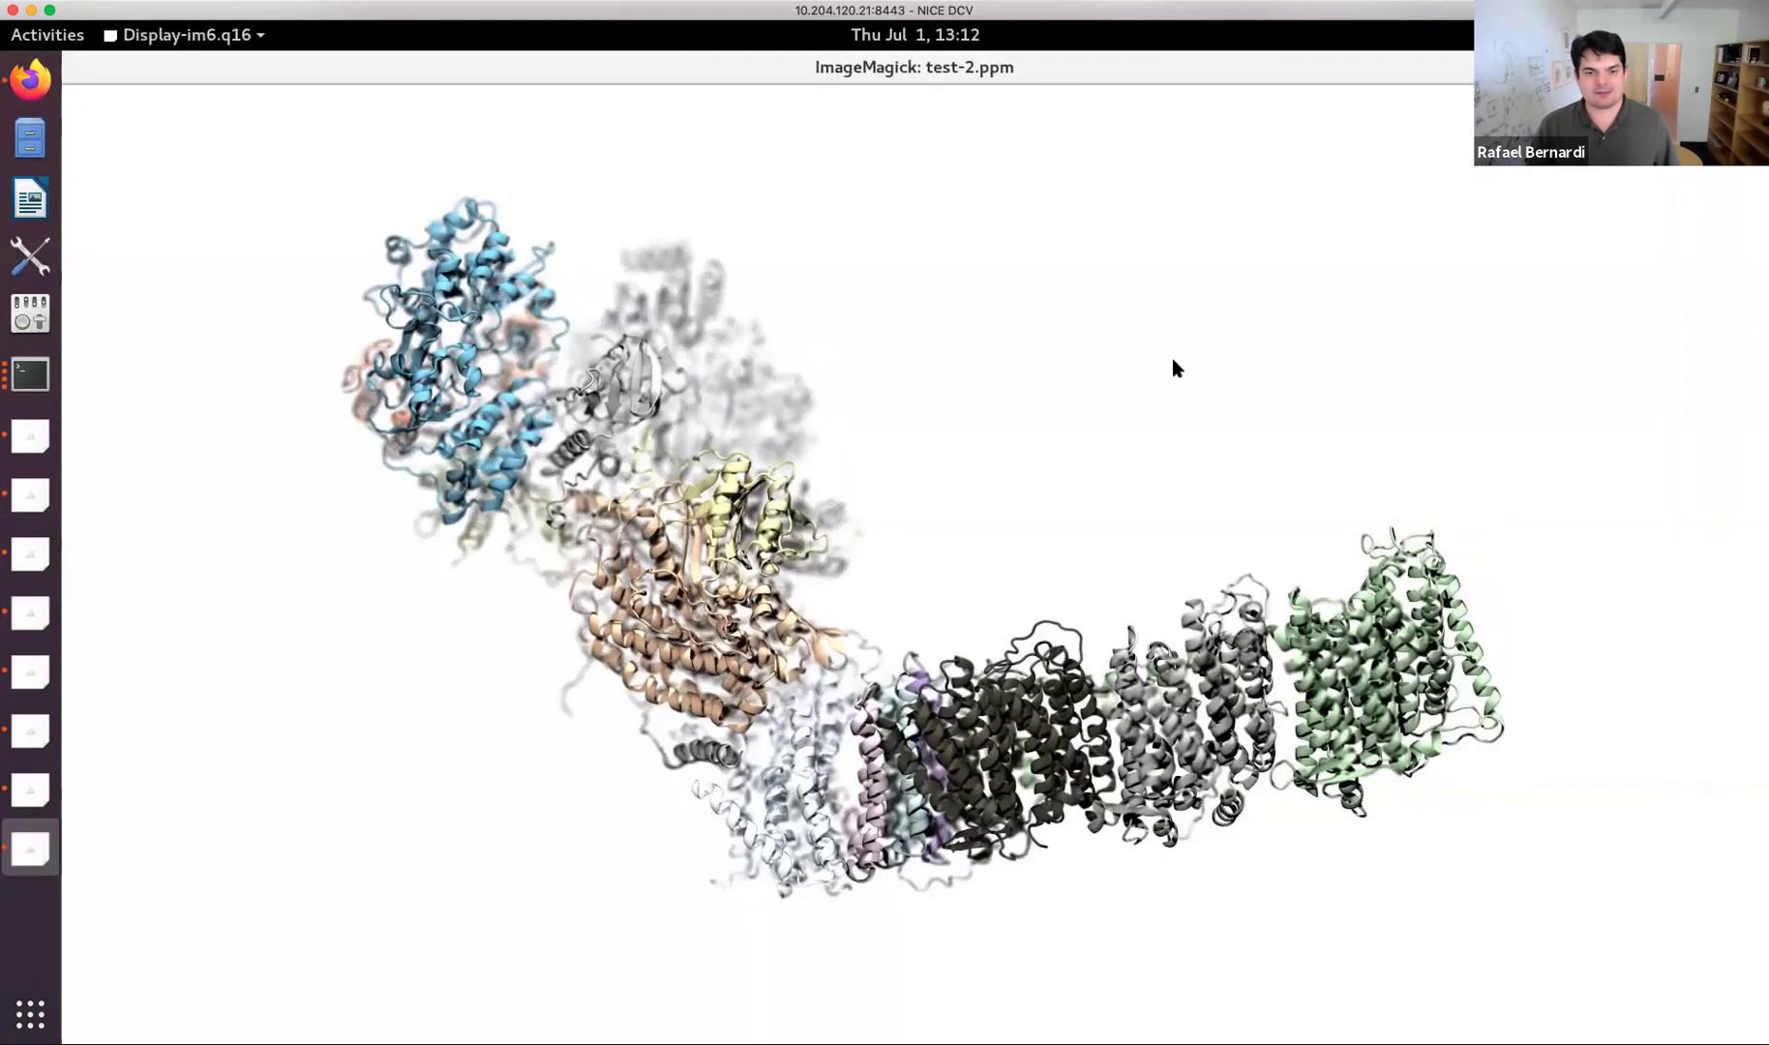
pyautogui.press('q')
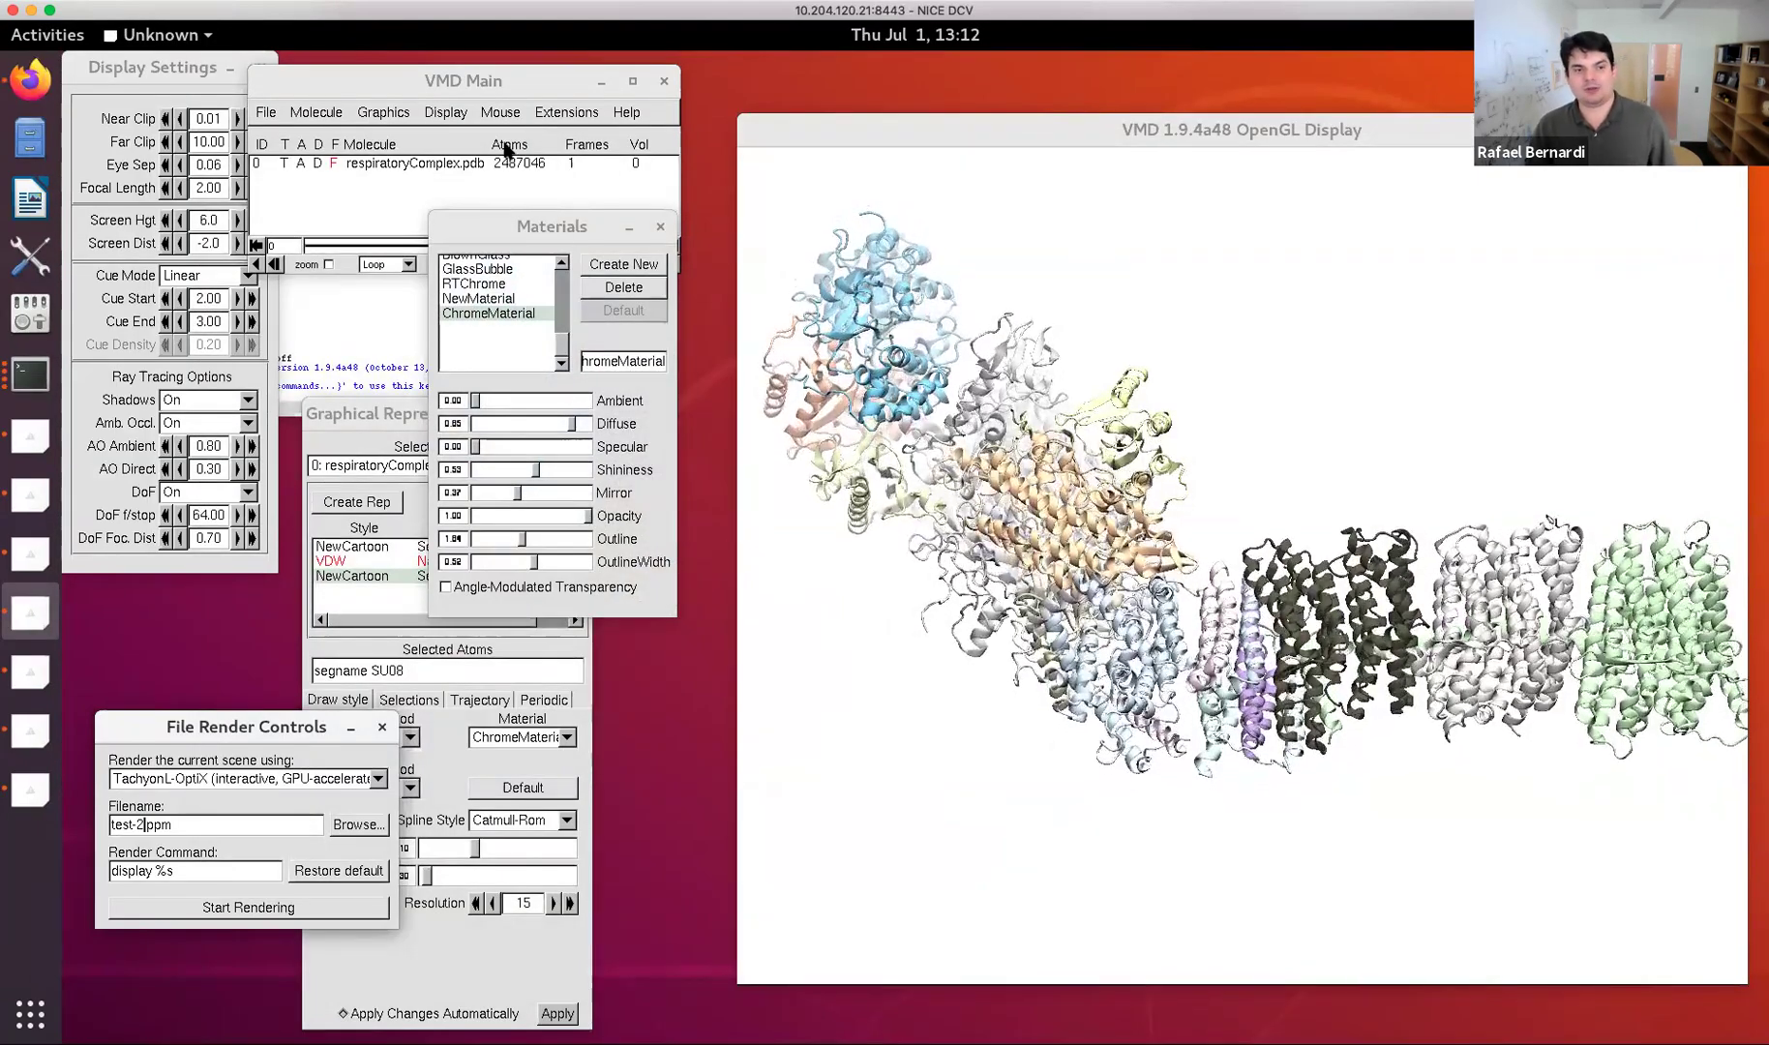
# Open the Movie Maker extension, place its window over the molecule display and review its movie type and renderer options.
pyautogui.moveTo(1179, 520); pyautogui.dragTo(1183, 497)
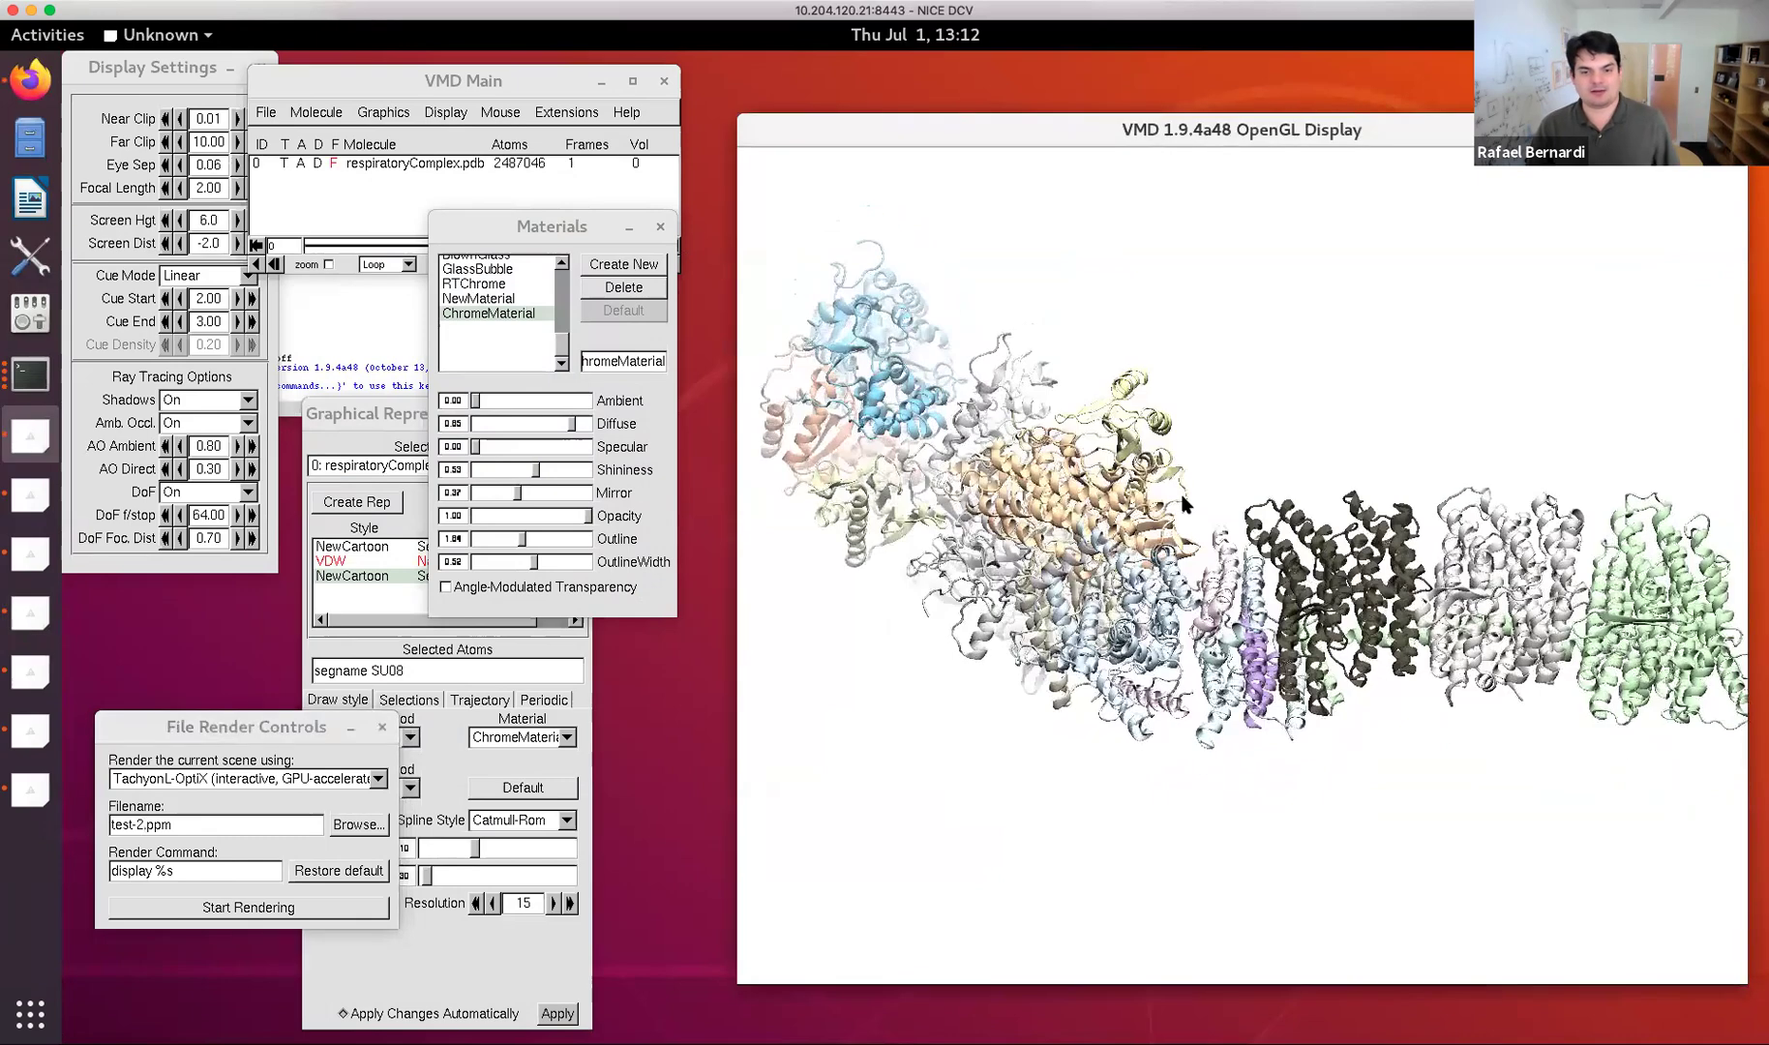
pyautogui.click(555, 113)
pyautogui.moveTo(577, 212)
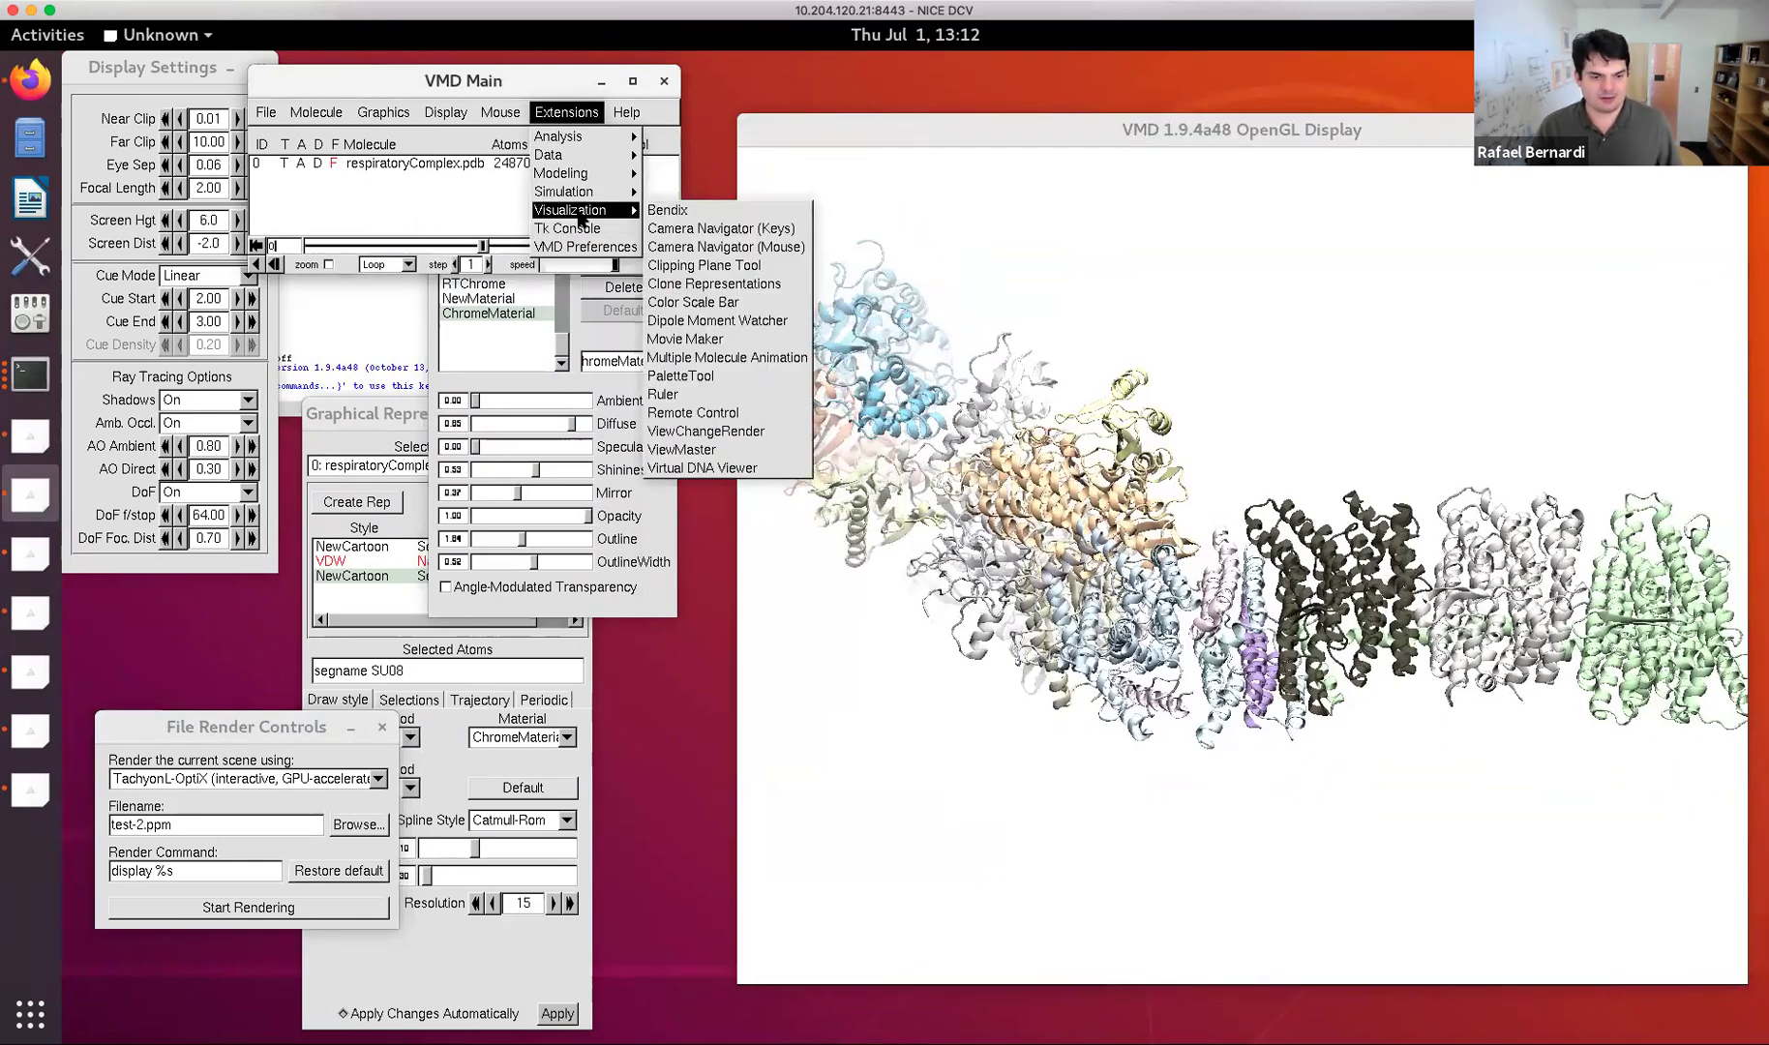
pyautogui.click(717, 340)
pyautogui.moveTo(237, 71); pyautogui.dragTo(1080, 336)
pyautogui.click(1112, 371)
pyautogui.moveTo(1049, 369)
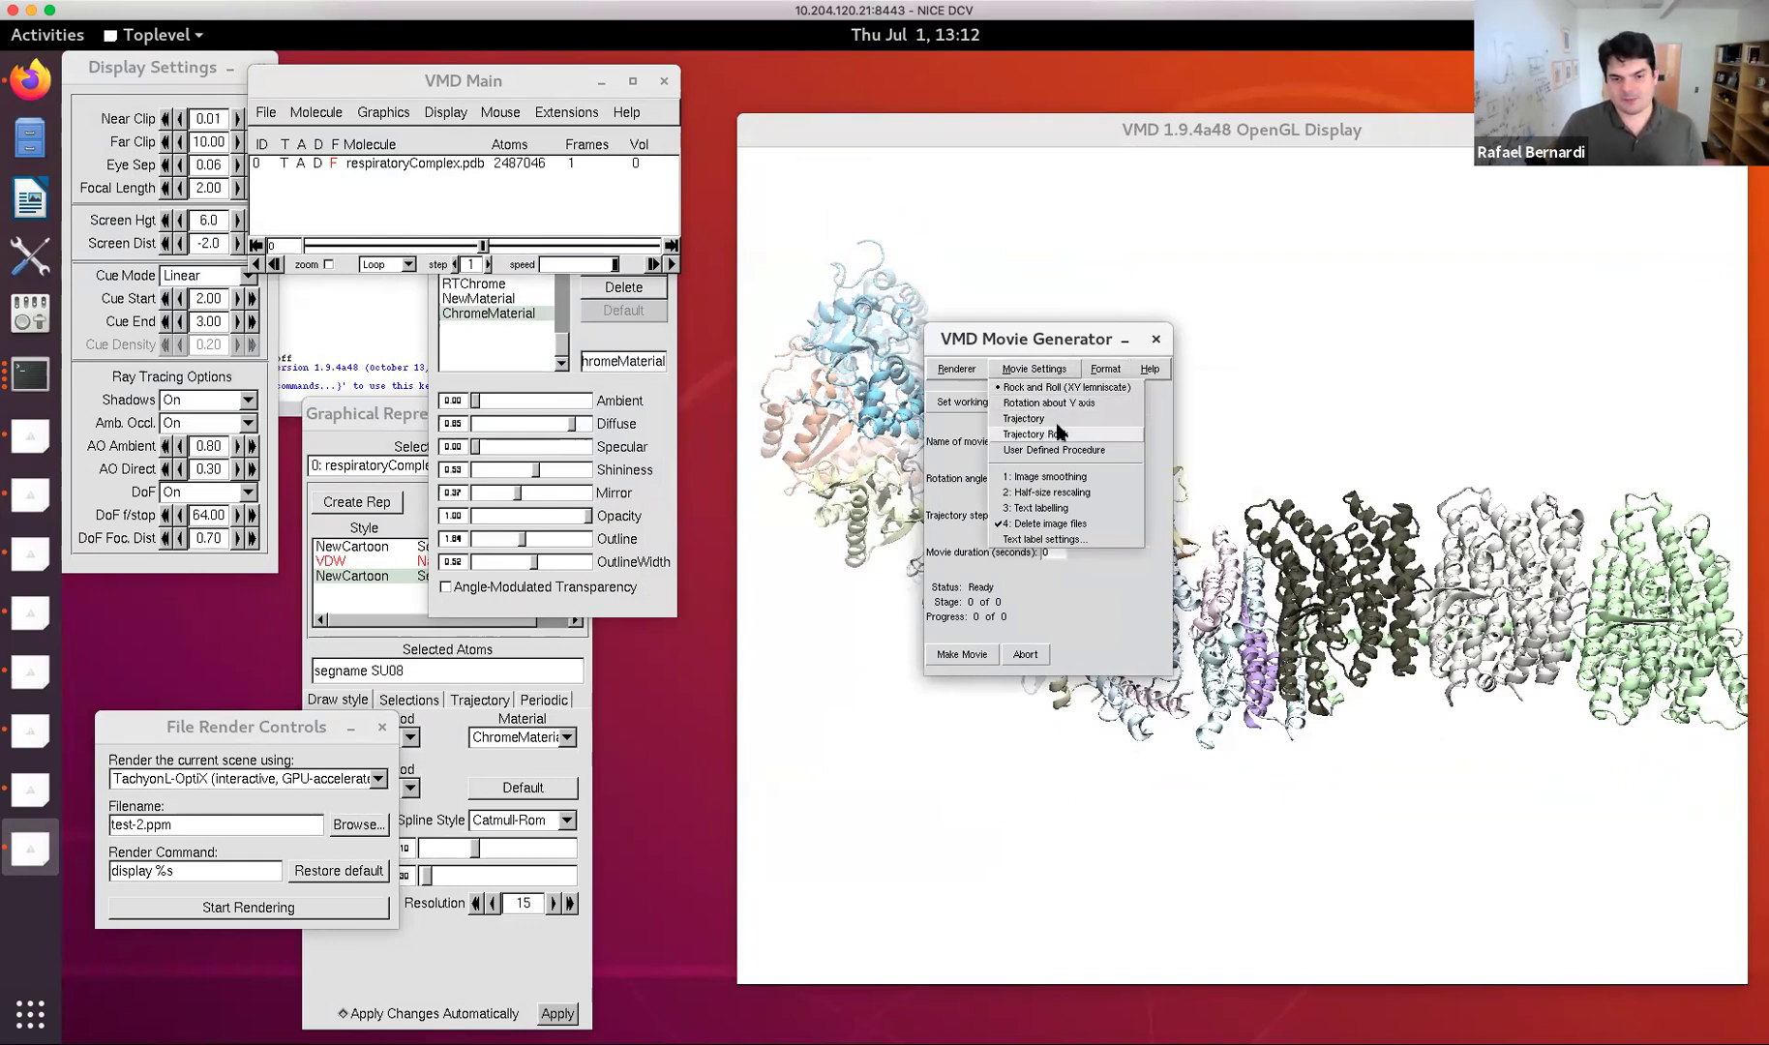
pyautogui.moveTo(967, 375)
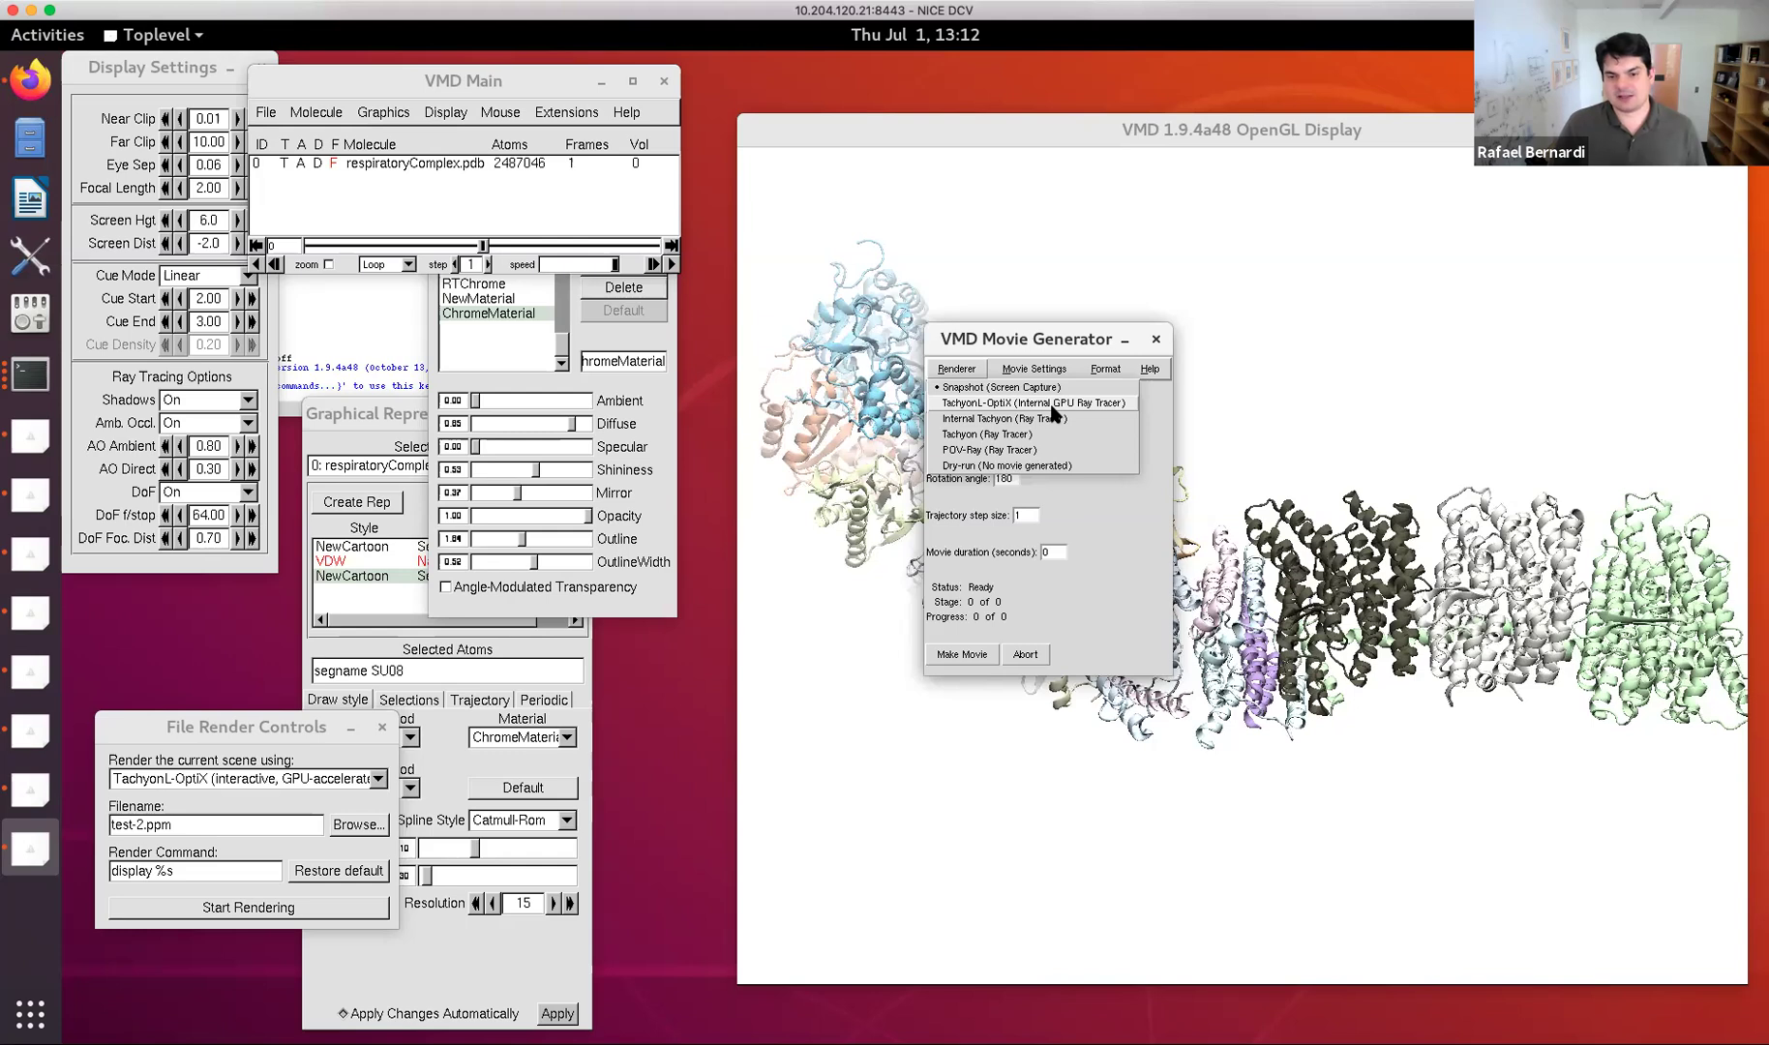
pyautogui.click(1087, 293)
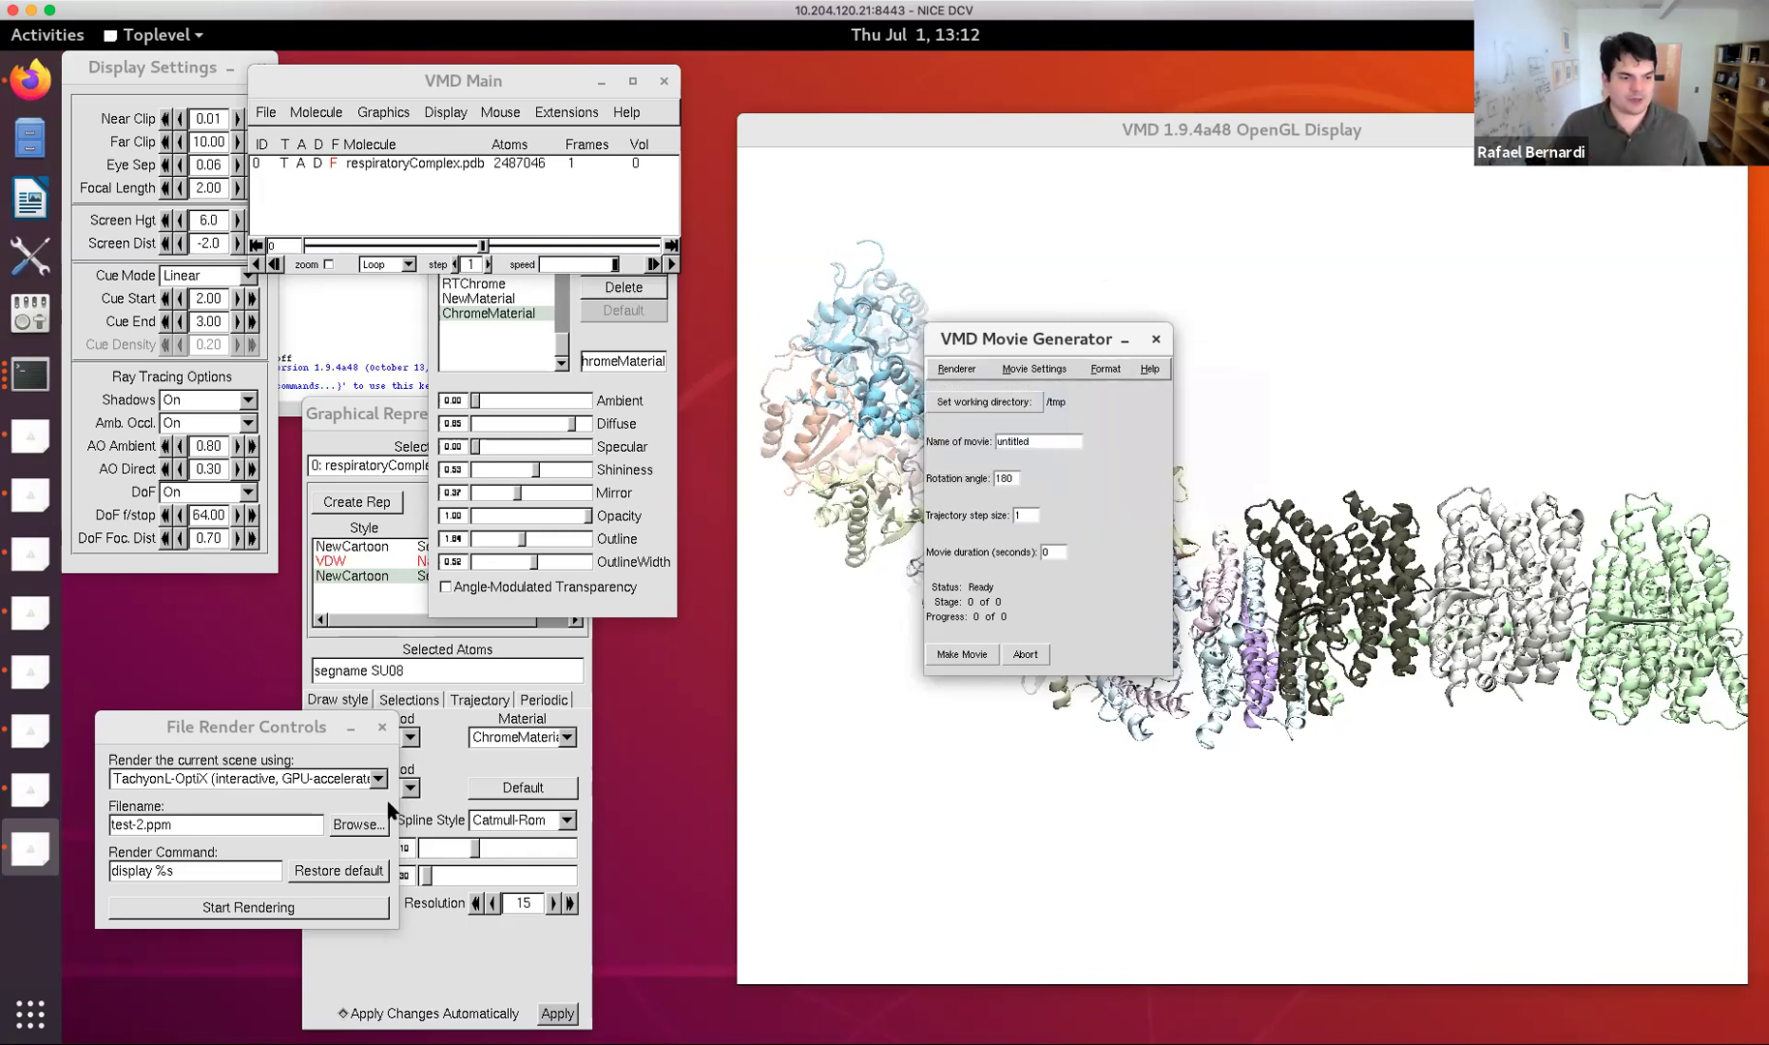
# Render the scene to vmdscene.ppm with TachyonL-OSPRay (internal, in-memory, SSE+AVX-accelerated), view the image maximized and close it.
pyautogui.click(226, 779)
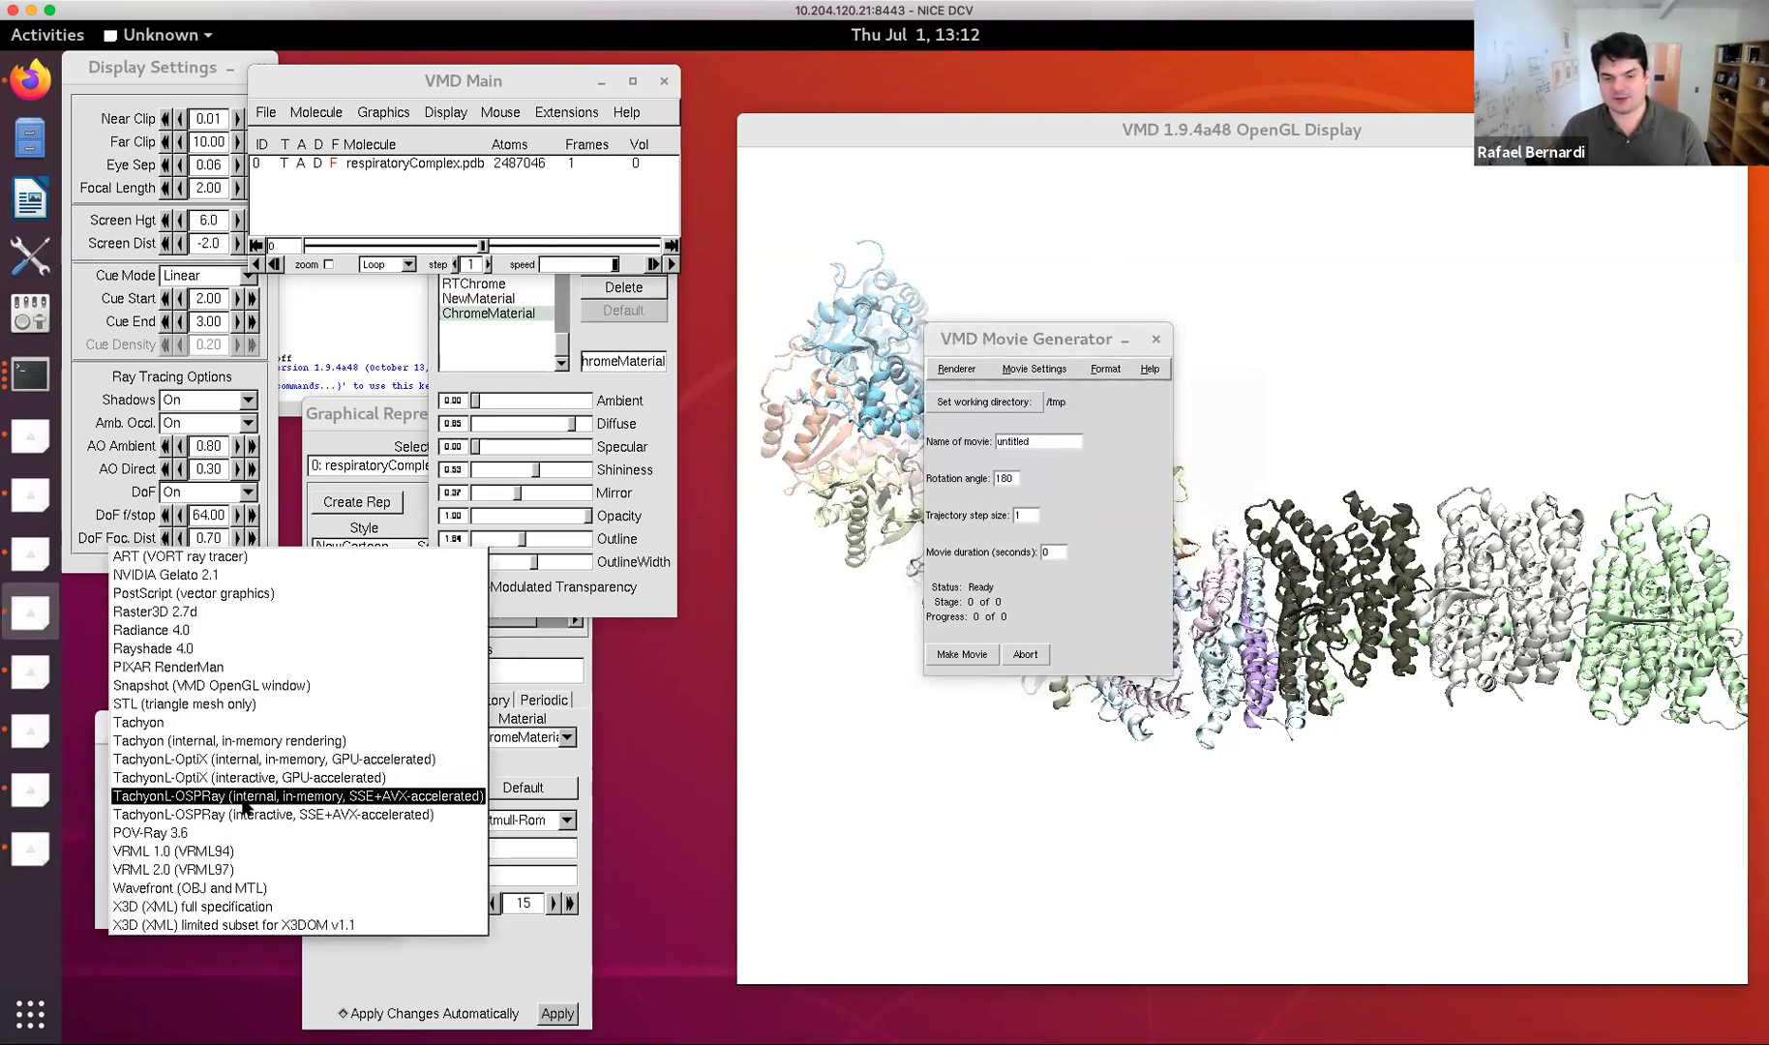
pyautogui.click(245, 796)
pyautogui.click(286, 908)
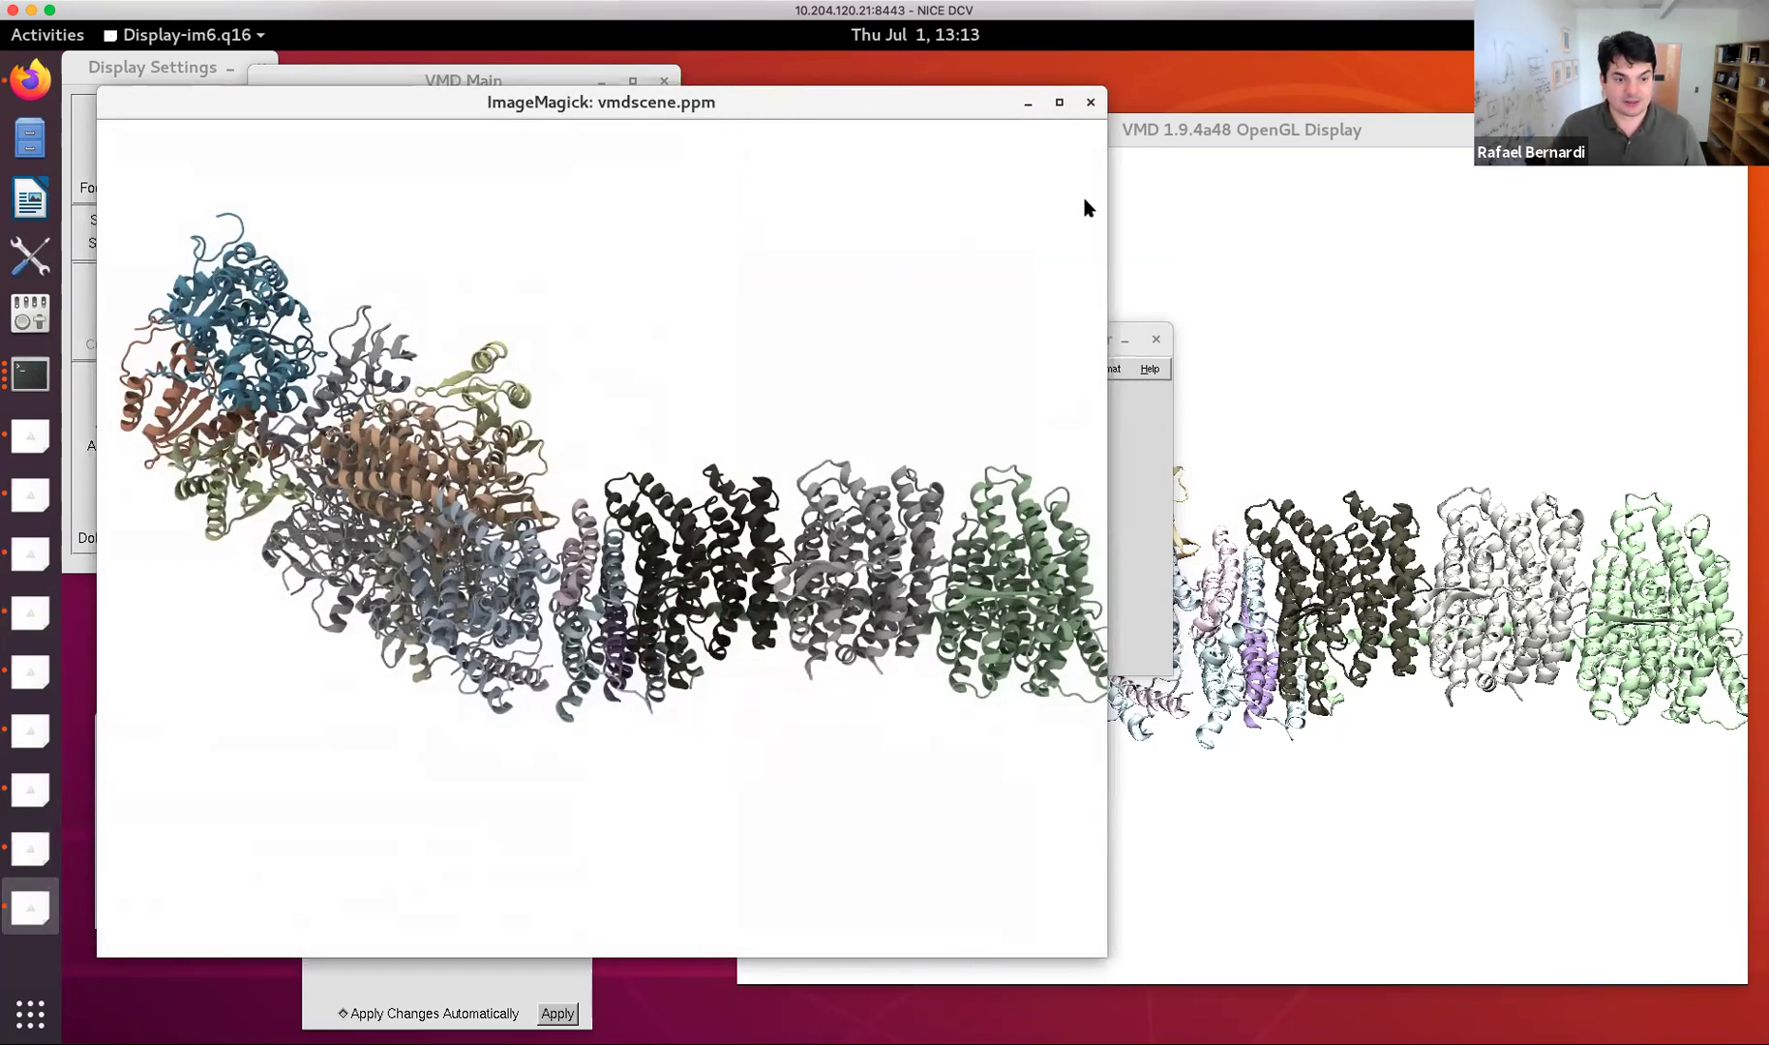
pyautogui.click(1064, 101)
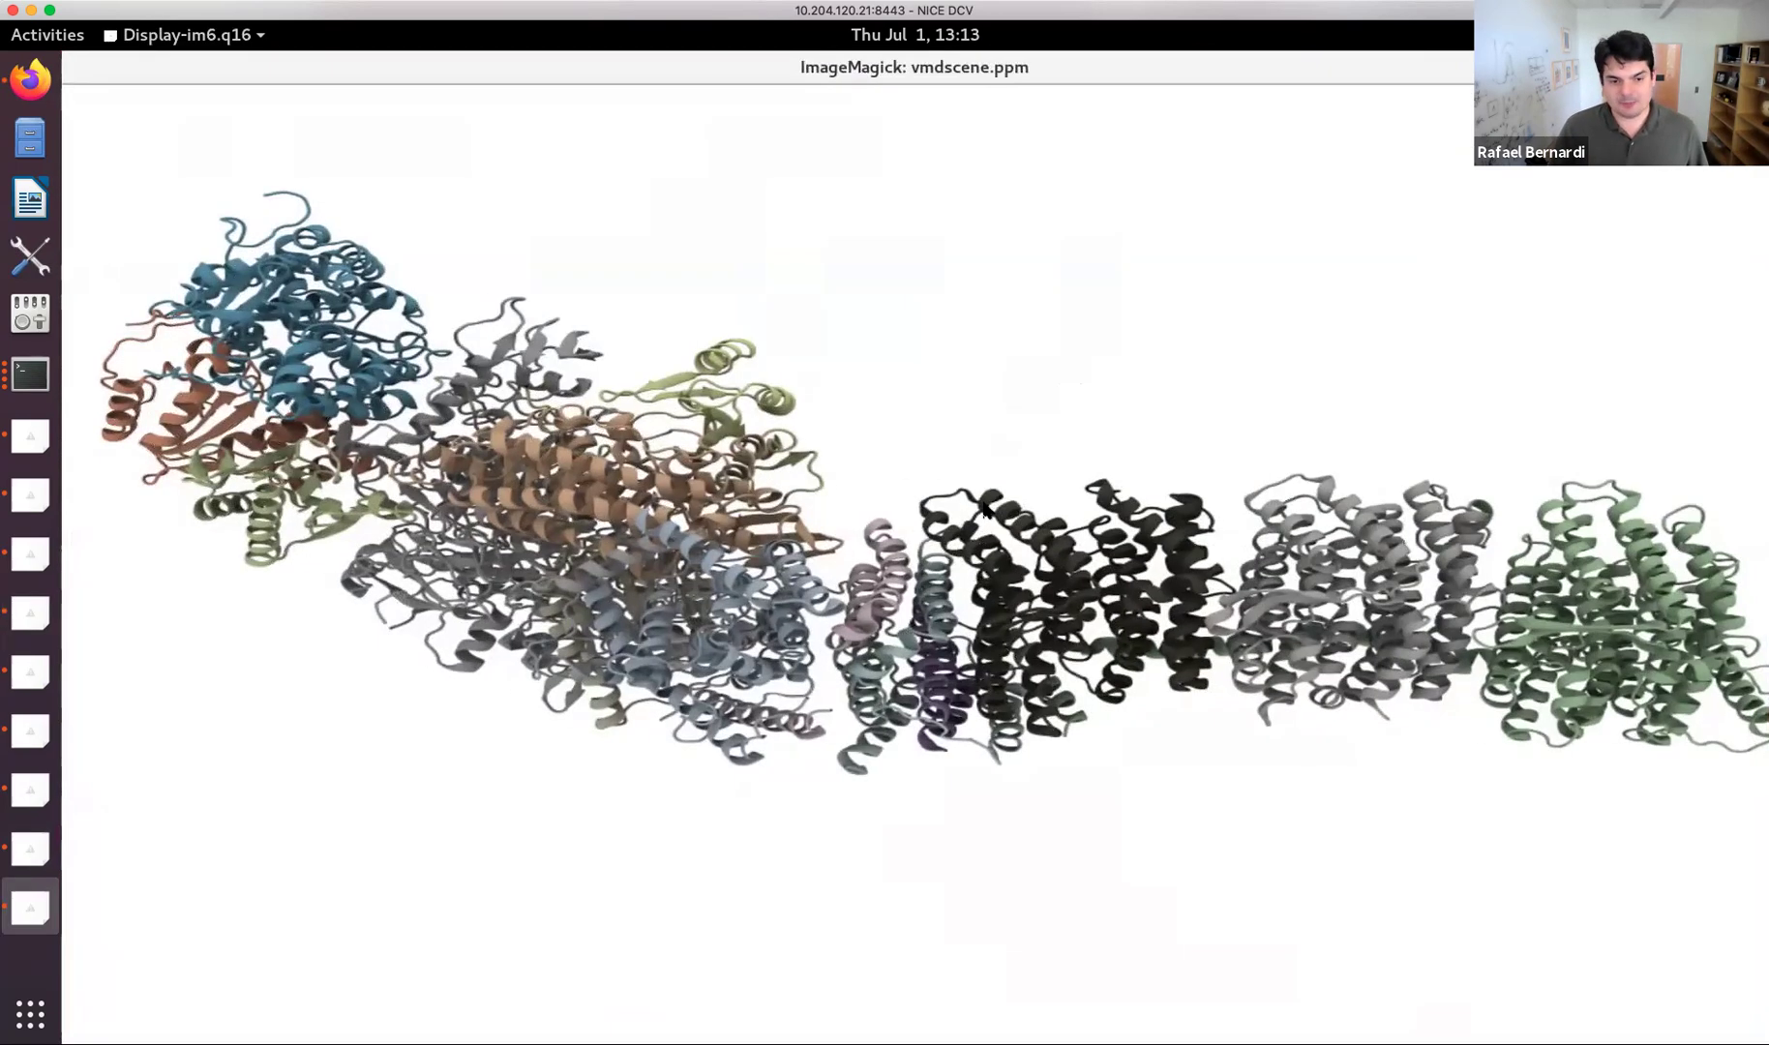
pyautogui.click(954, 857)
pyautogui.click(840, 407)
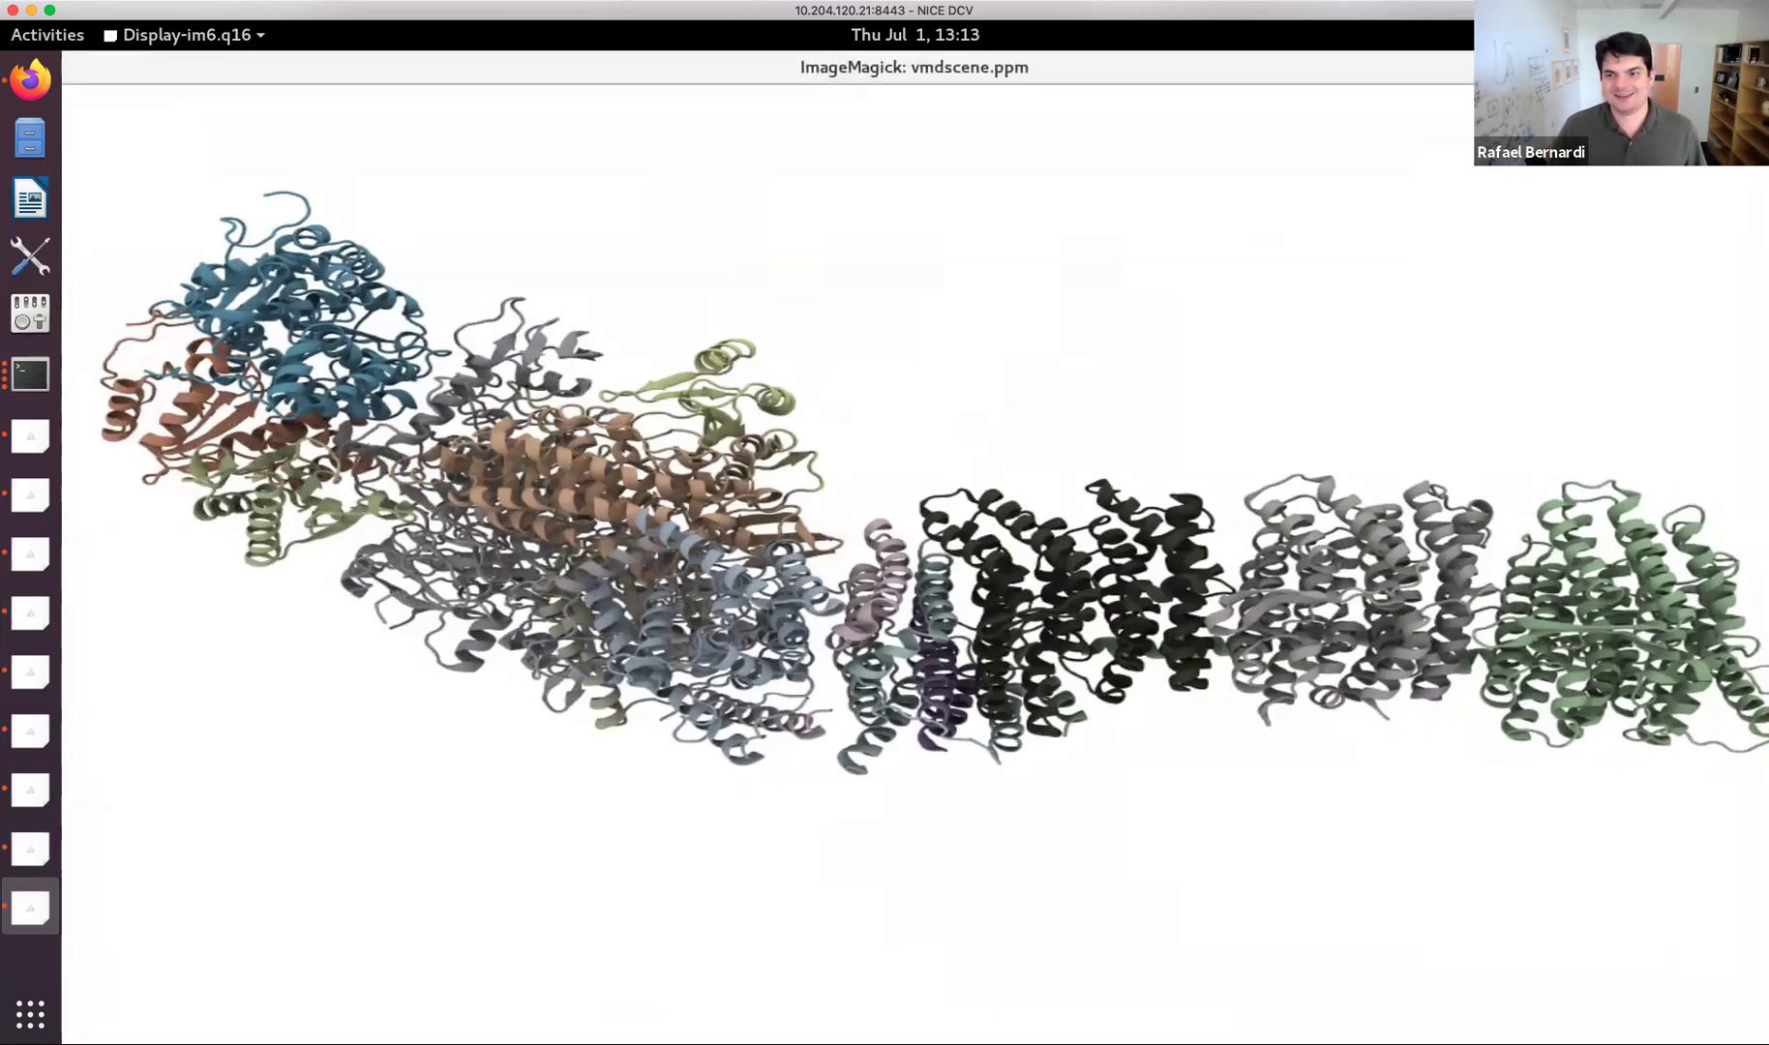
pyautogui.click(1752, 68)
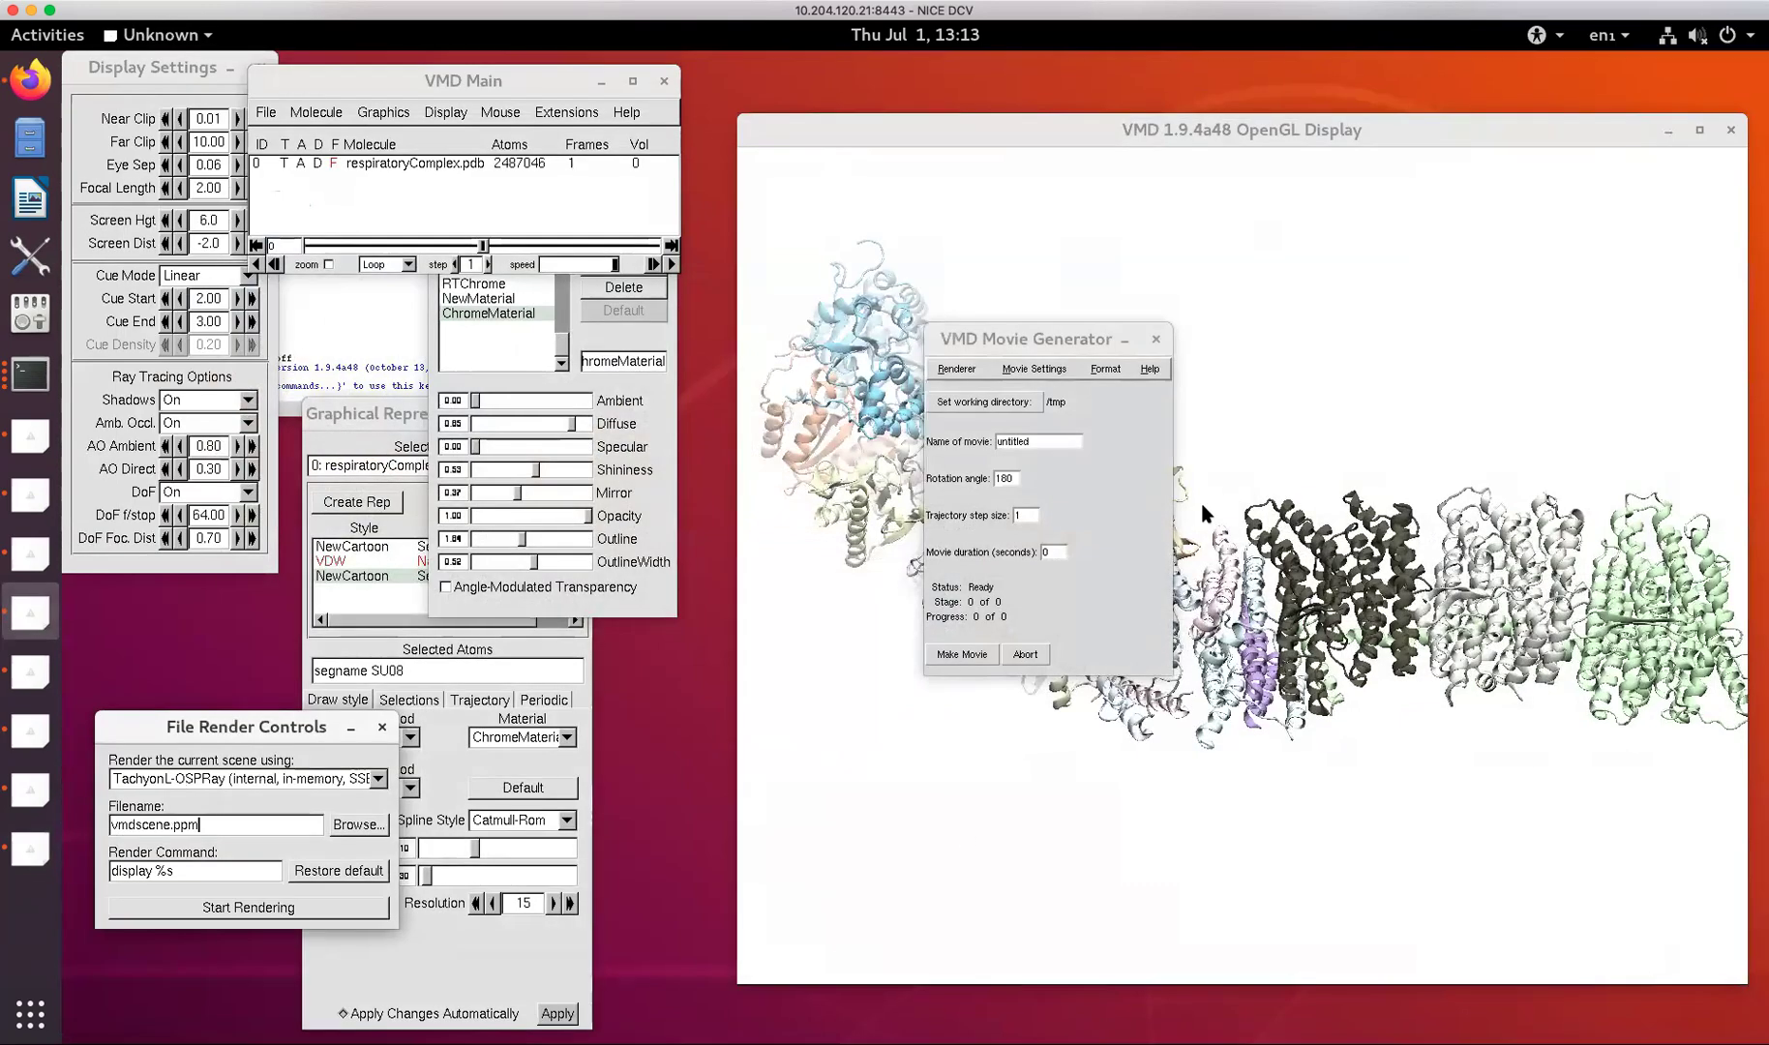
# Start a TachyonL-OSPRay (interactive, SSE+AVX-accelerated) render and rotate the complex in the maximized viewer to show its full L shape.
pyautogui.click(256, 780)
pyautogui.click(232, 756)
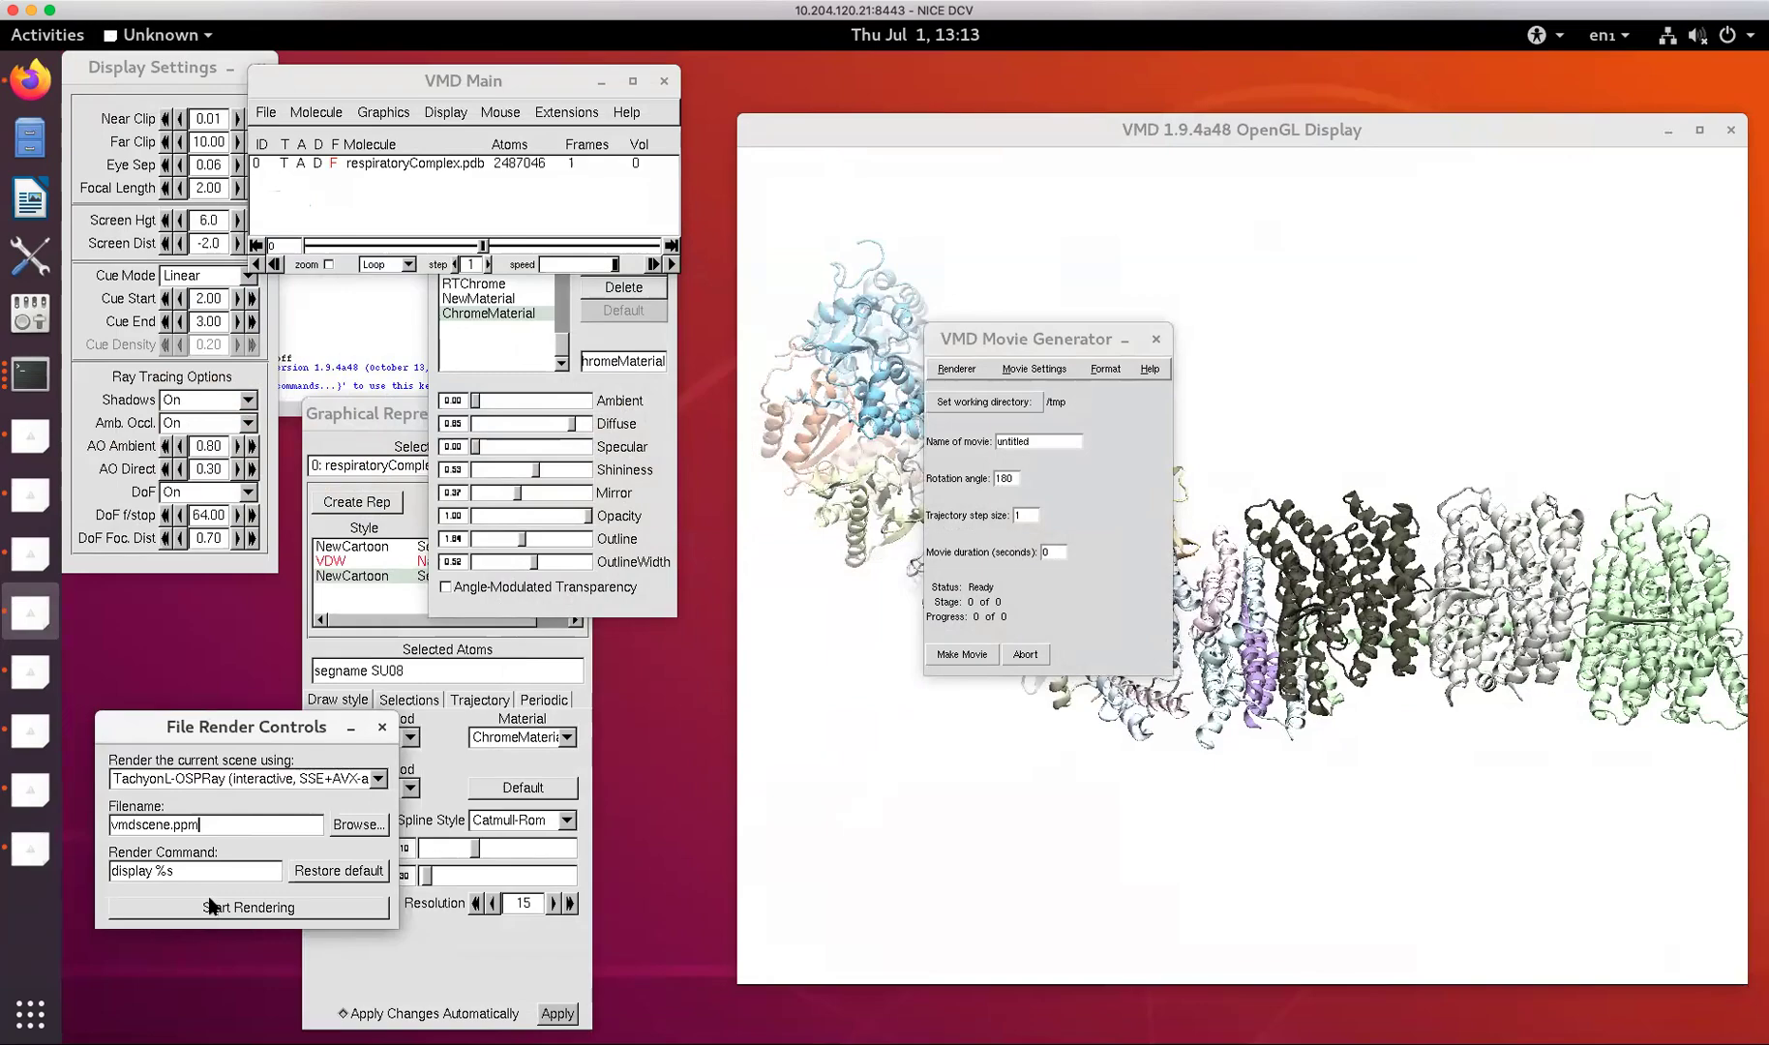
pyautogui.click(212, 908)
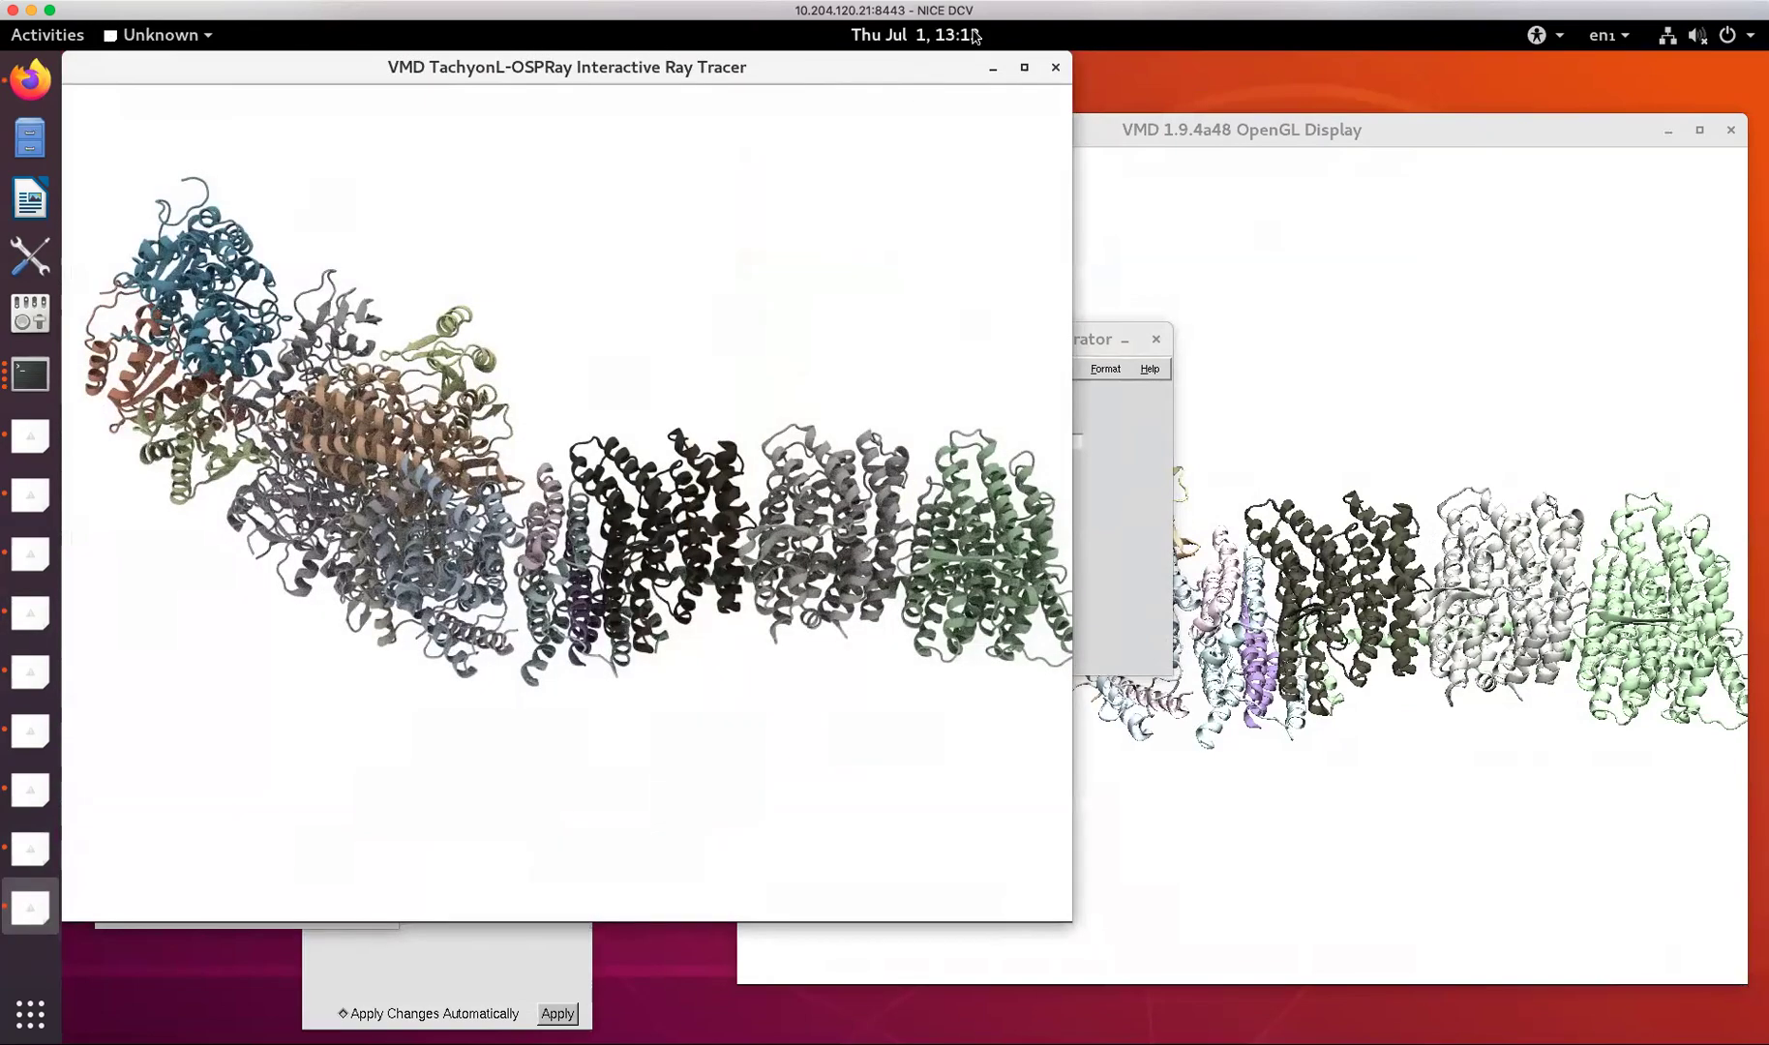
pyautogui.click(1025, 68)
pyautogui.moveTo(928, 996); pyautogui.dragTo(900, 707)
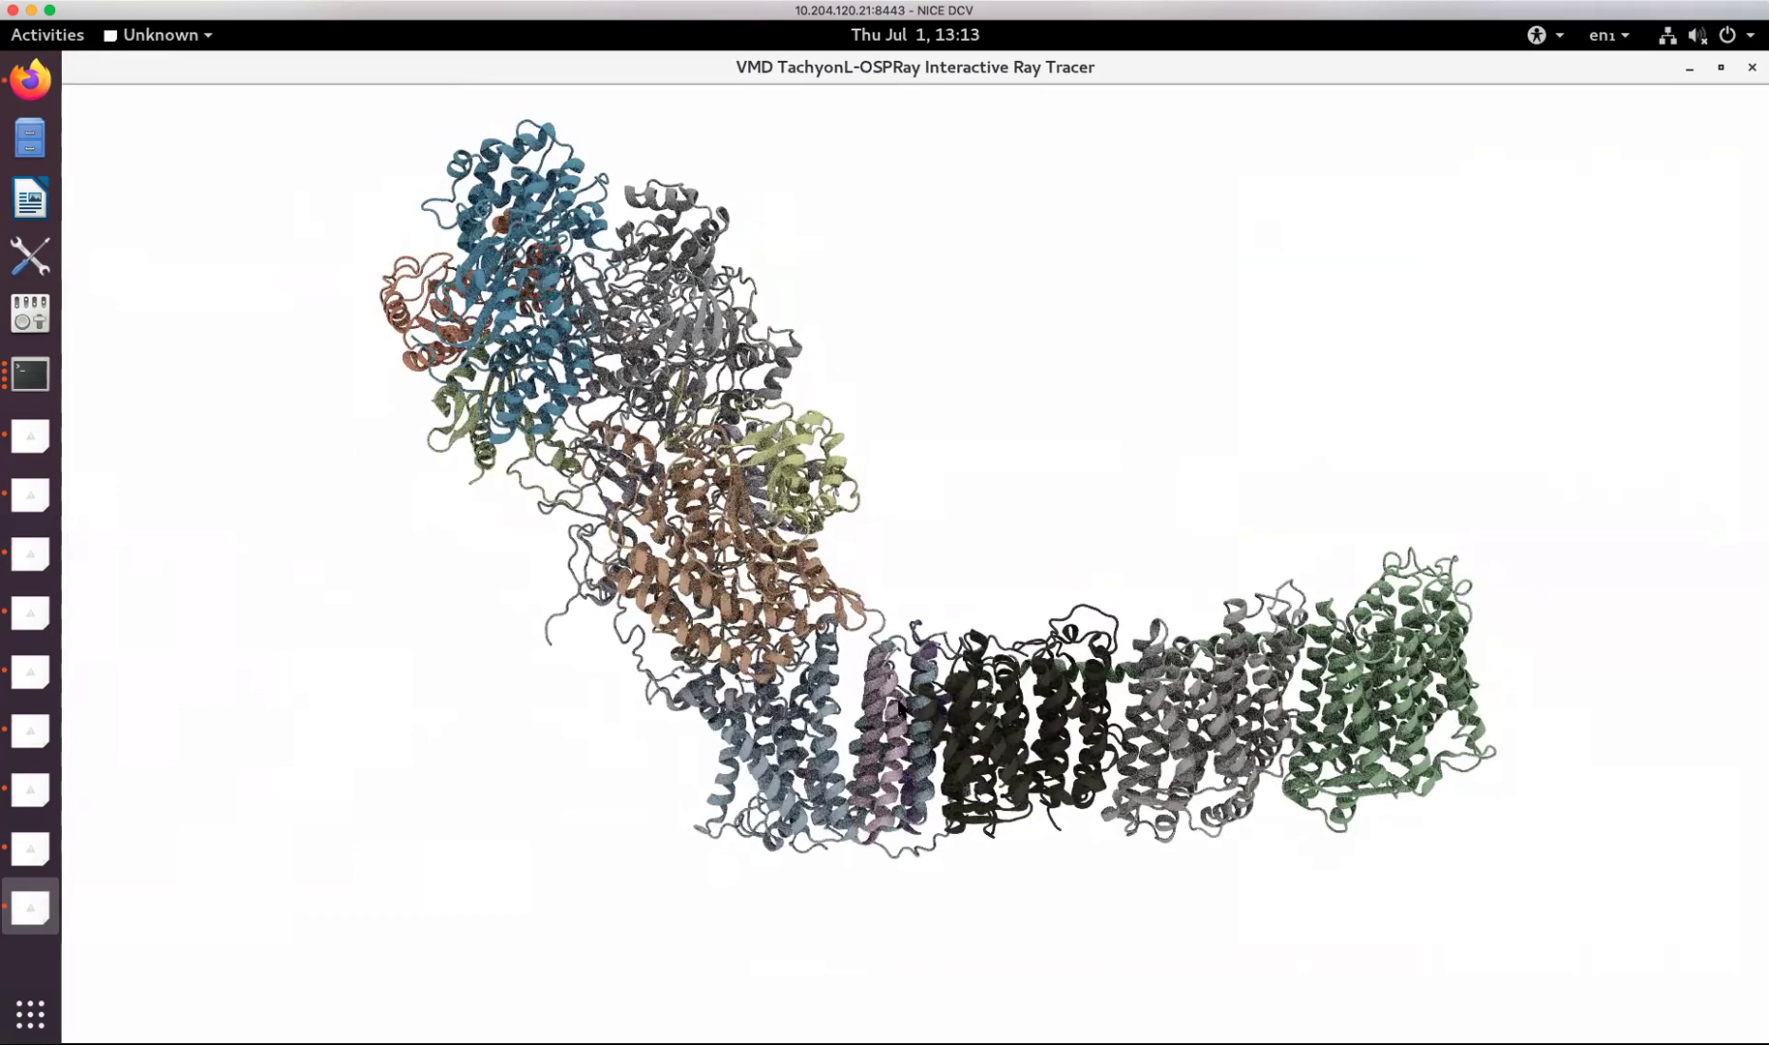
pyautogui.moveTo(1189, 685); pyautogui.dragTo(1187, 685)
pyautogui.moveTo(832, 747)
pyautogui.mouseDown()
pyautogui.moveTo(815, 748)
pyautogui.moveTo(1063, 824)
pyautogui.moveTo(979, 818)
pyautogui.mouseUp()
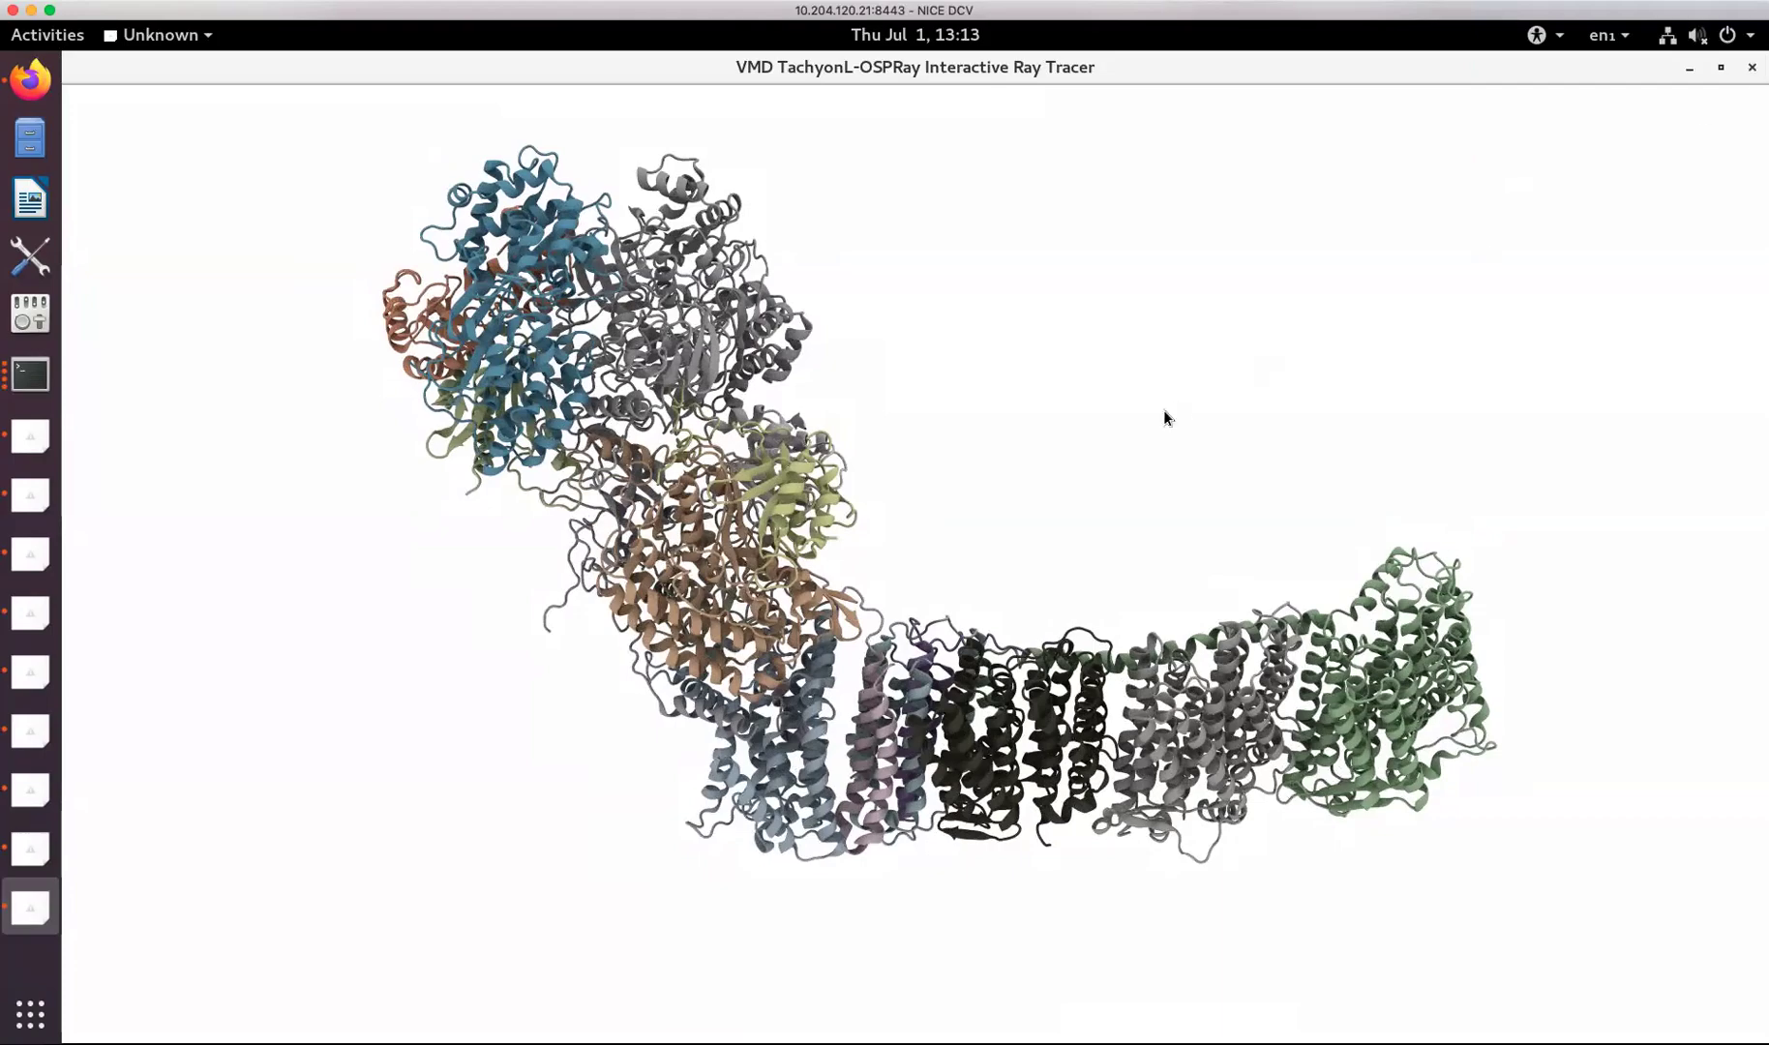
pyautogui.moveTo(1095, 770)
pyautogui.mouseDown()
pyautogui.moveTo(1725, 634)
pyautogui.moveTo(1148, 767)
pyautogui.moveTo(1196, 444)
pyautogui.moveTo(1103, 578)
pyautogui.mouseUp()
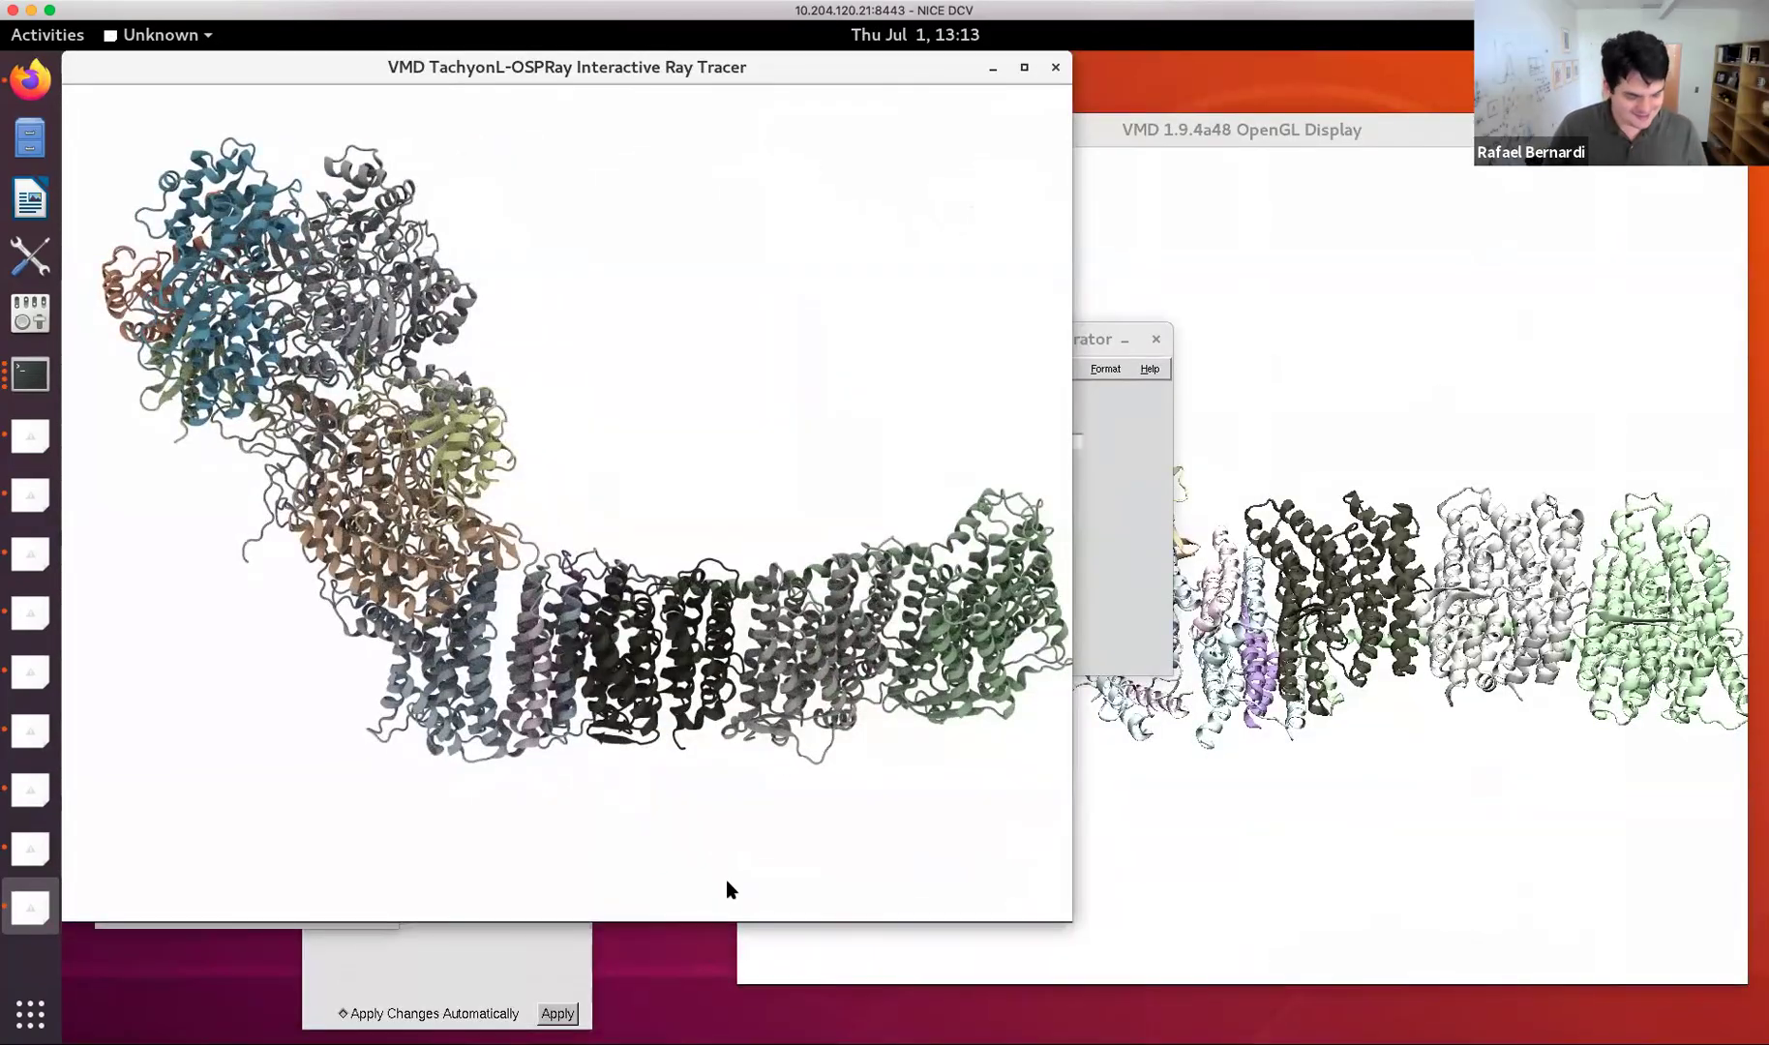
# Check the OSPRay viewer's display and mouse controls in the terminal, and close the ray tracer and its output image.
pyautogui.press('super')
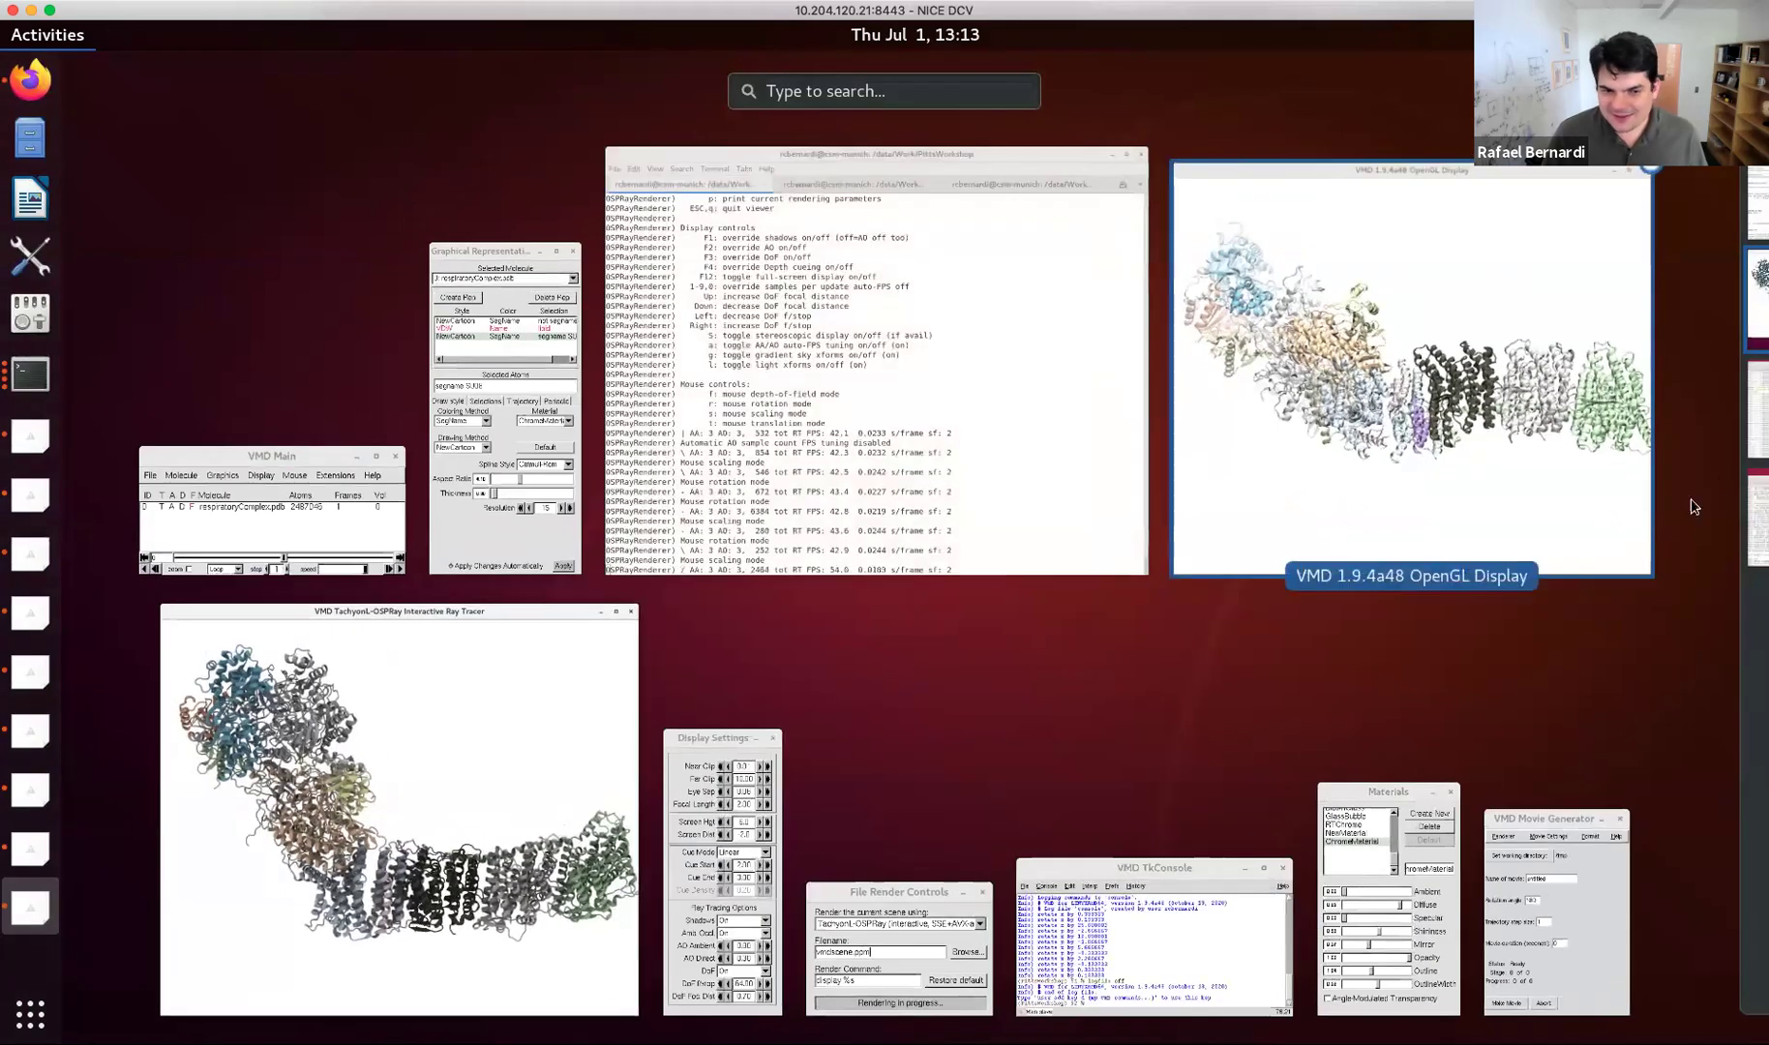
pyautogui.click(1006, 493)
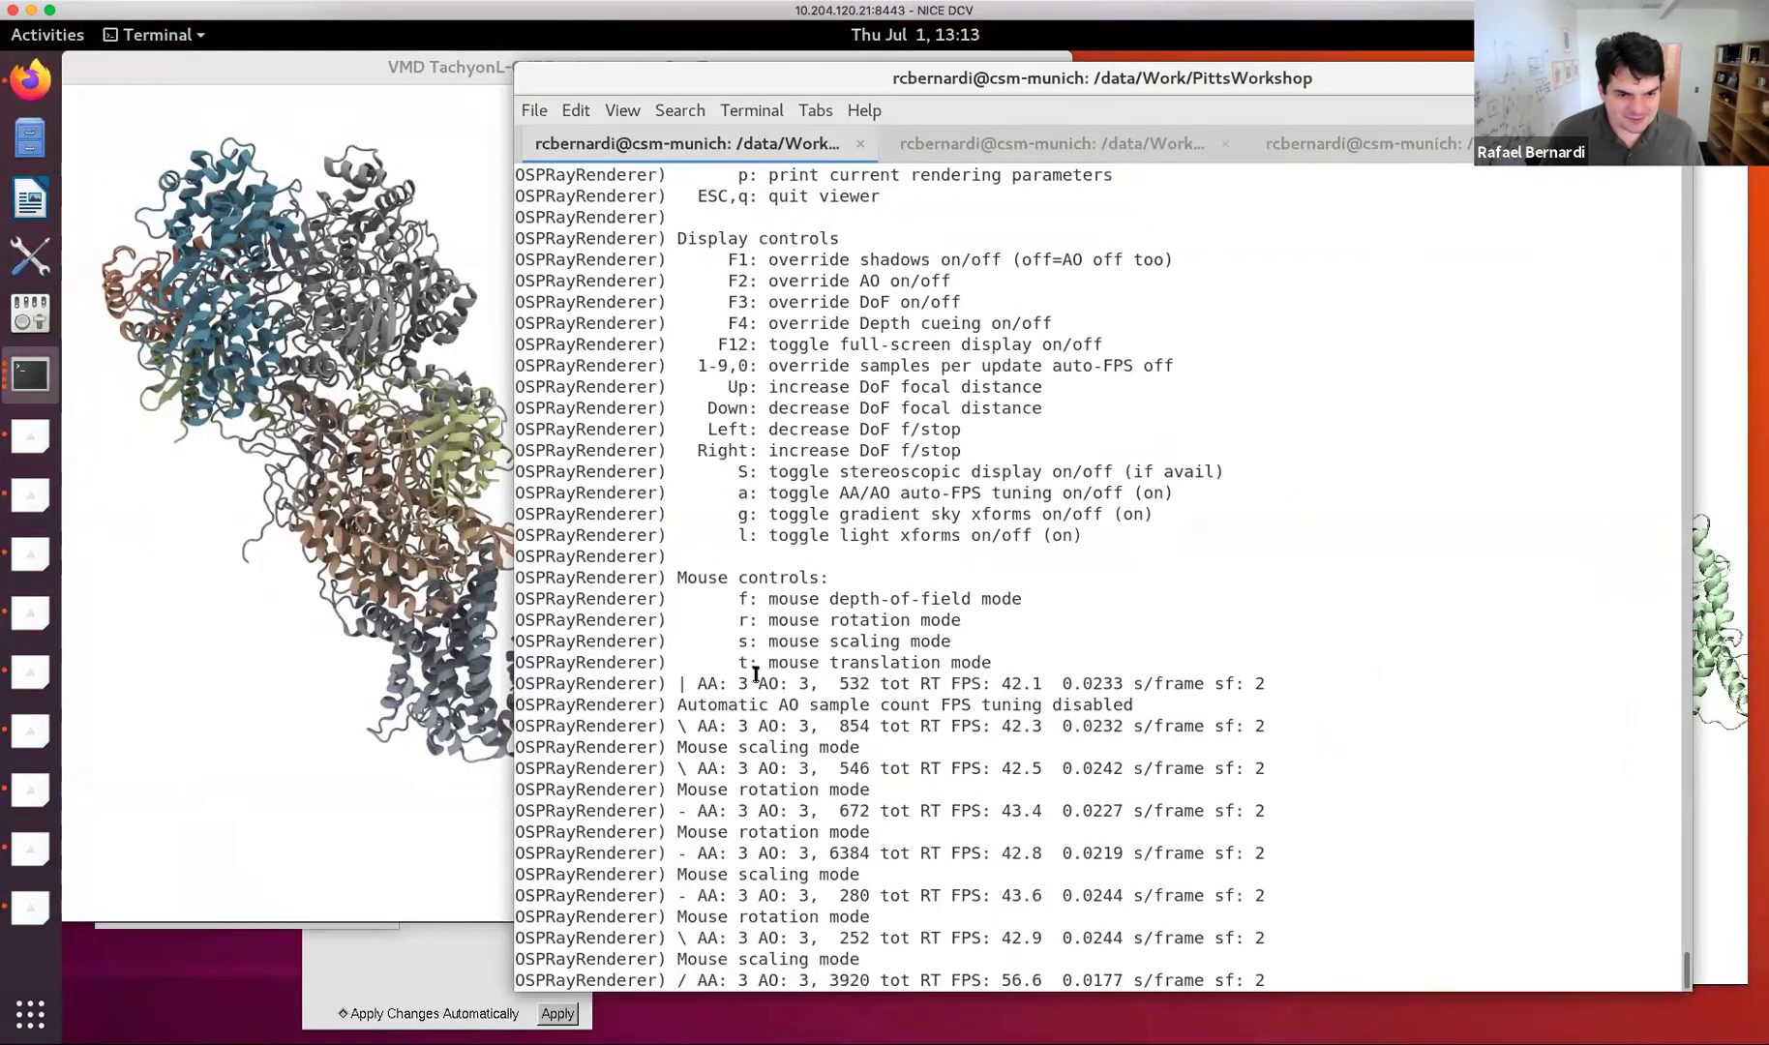
pyautogui.click(339, 736)
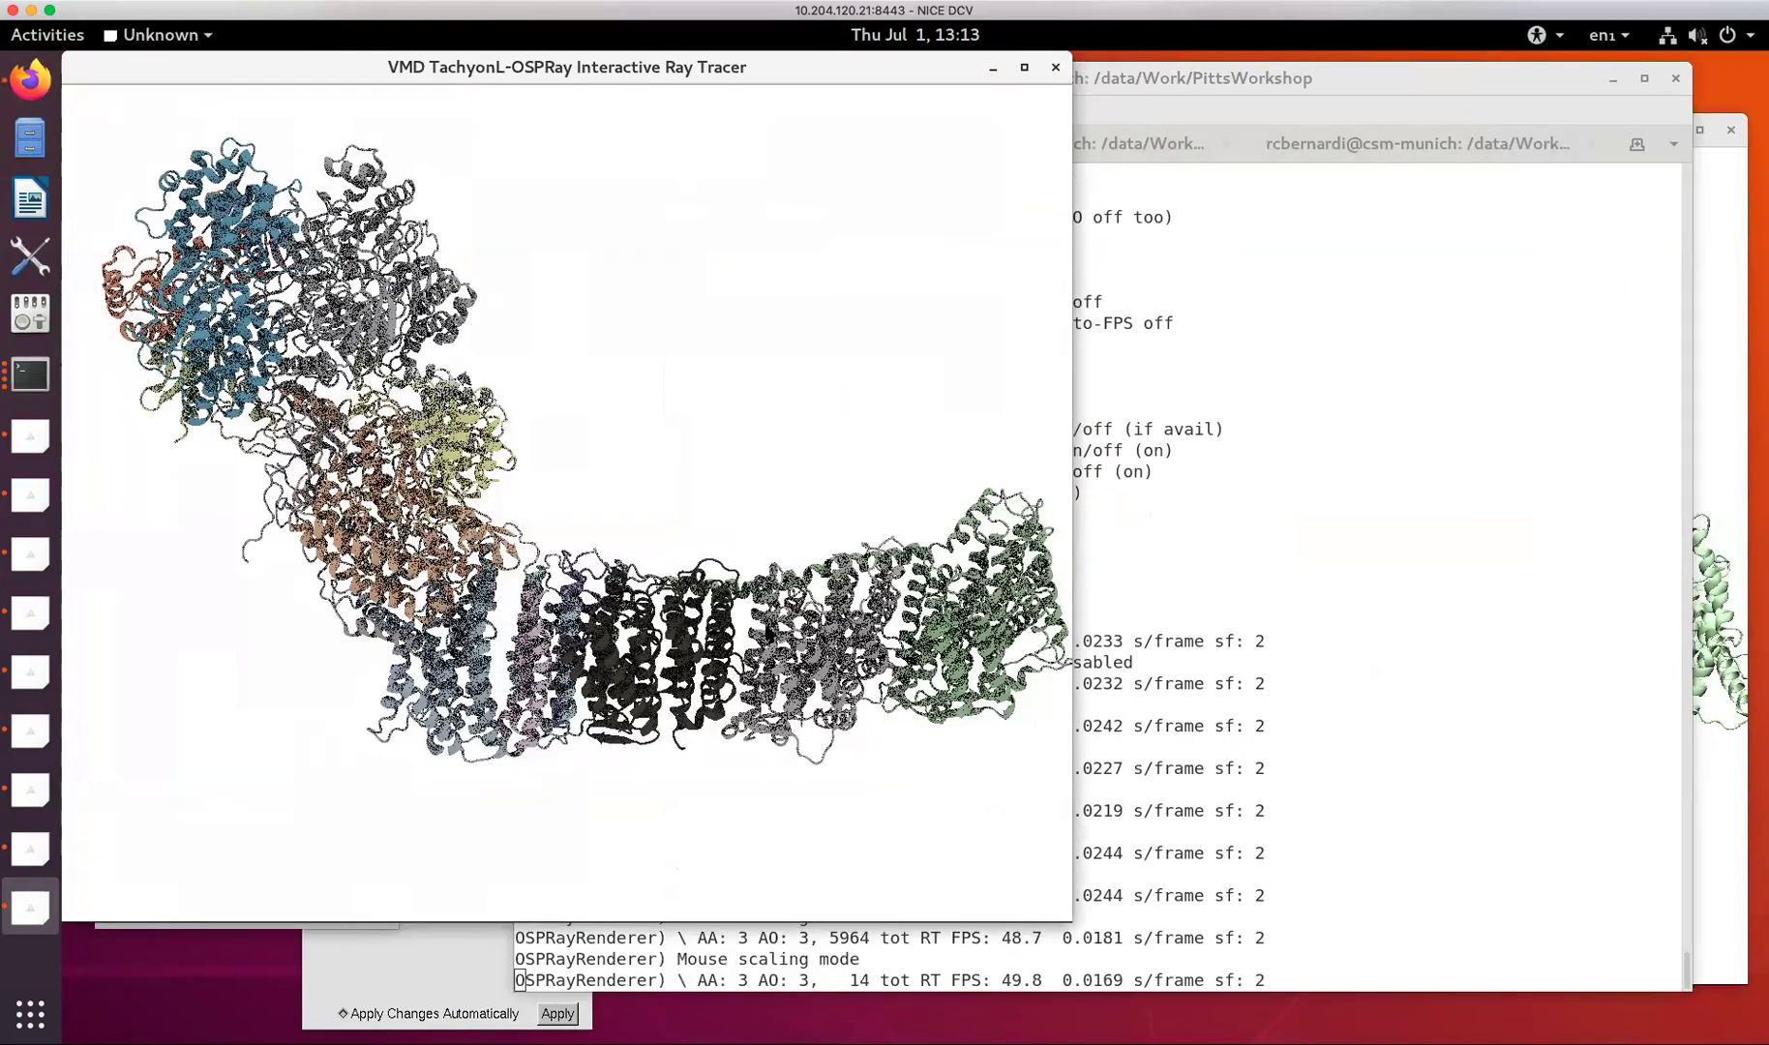
pyautogui.click(1061, 68)
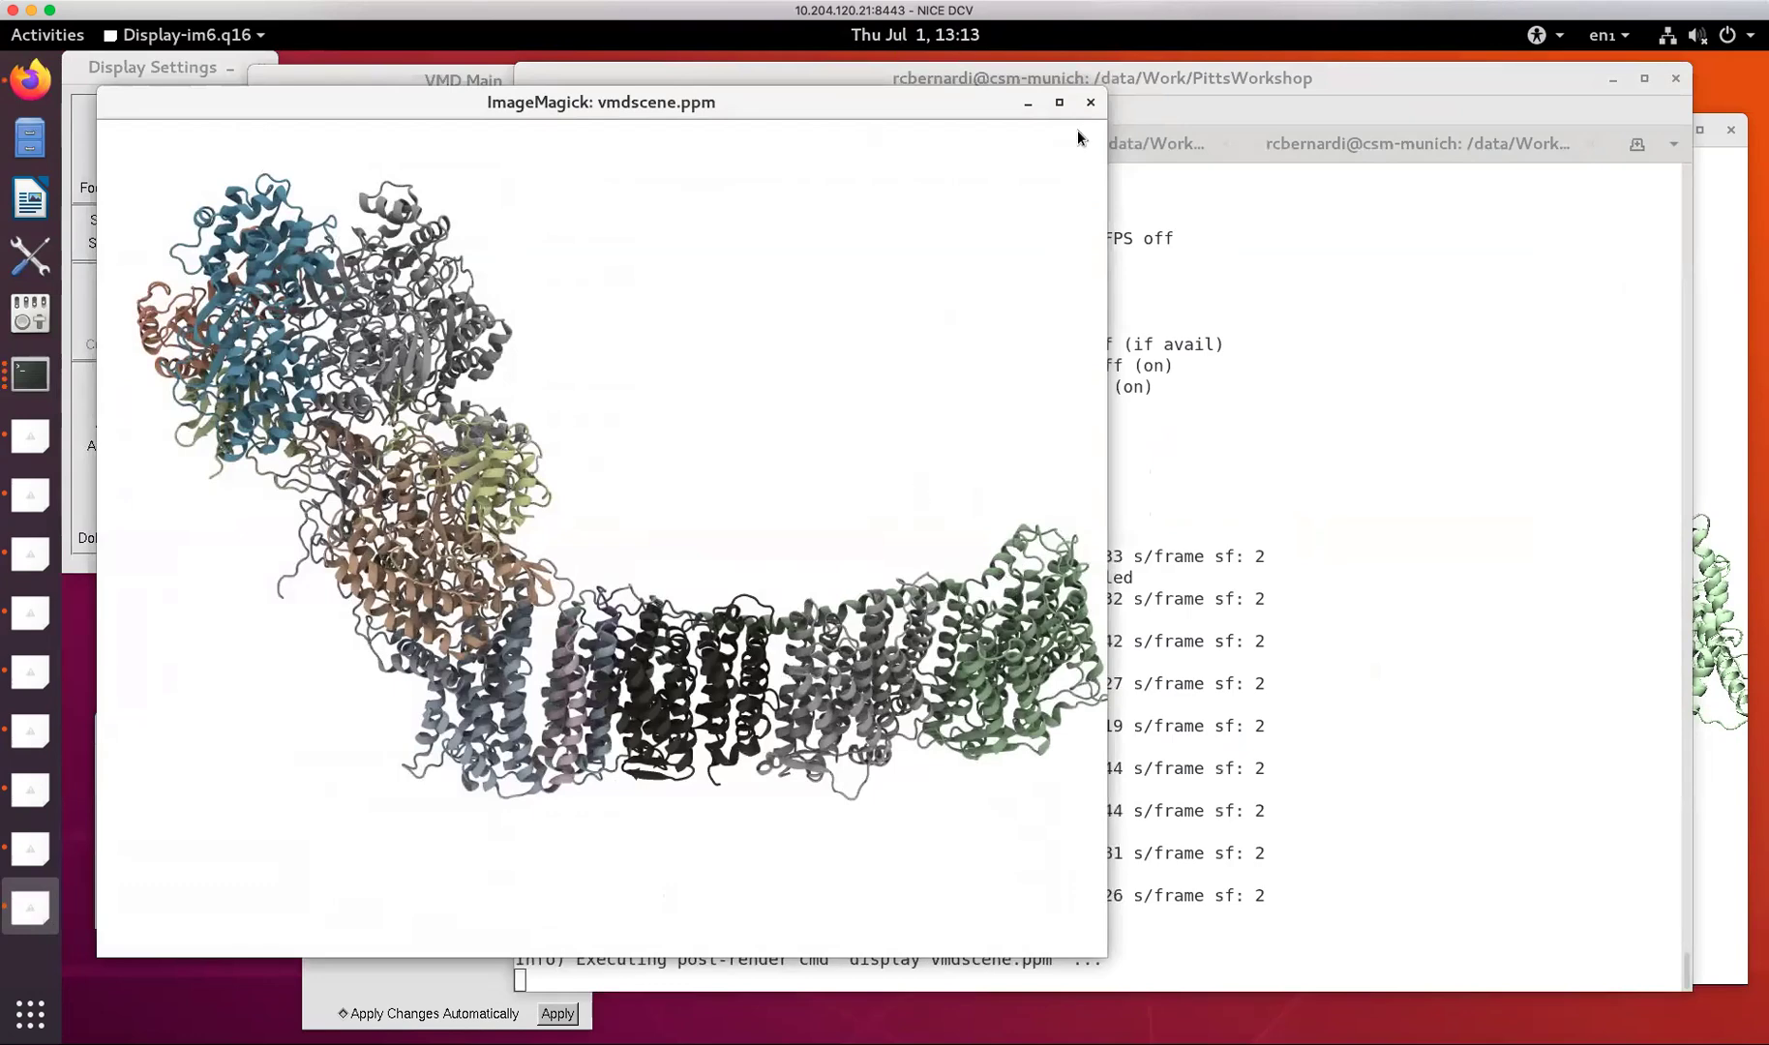
pyautogui.click(1090, 102)
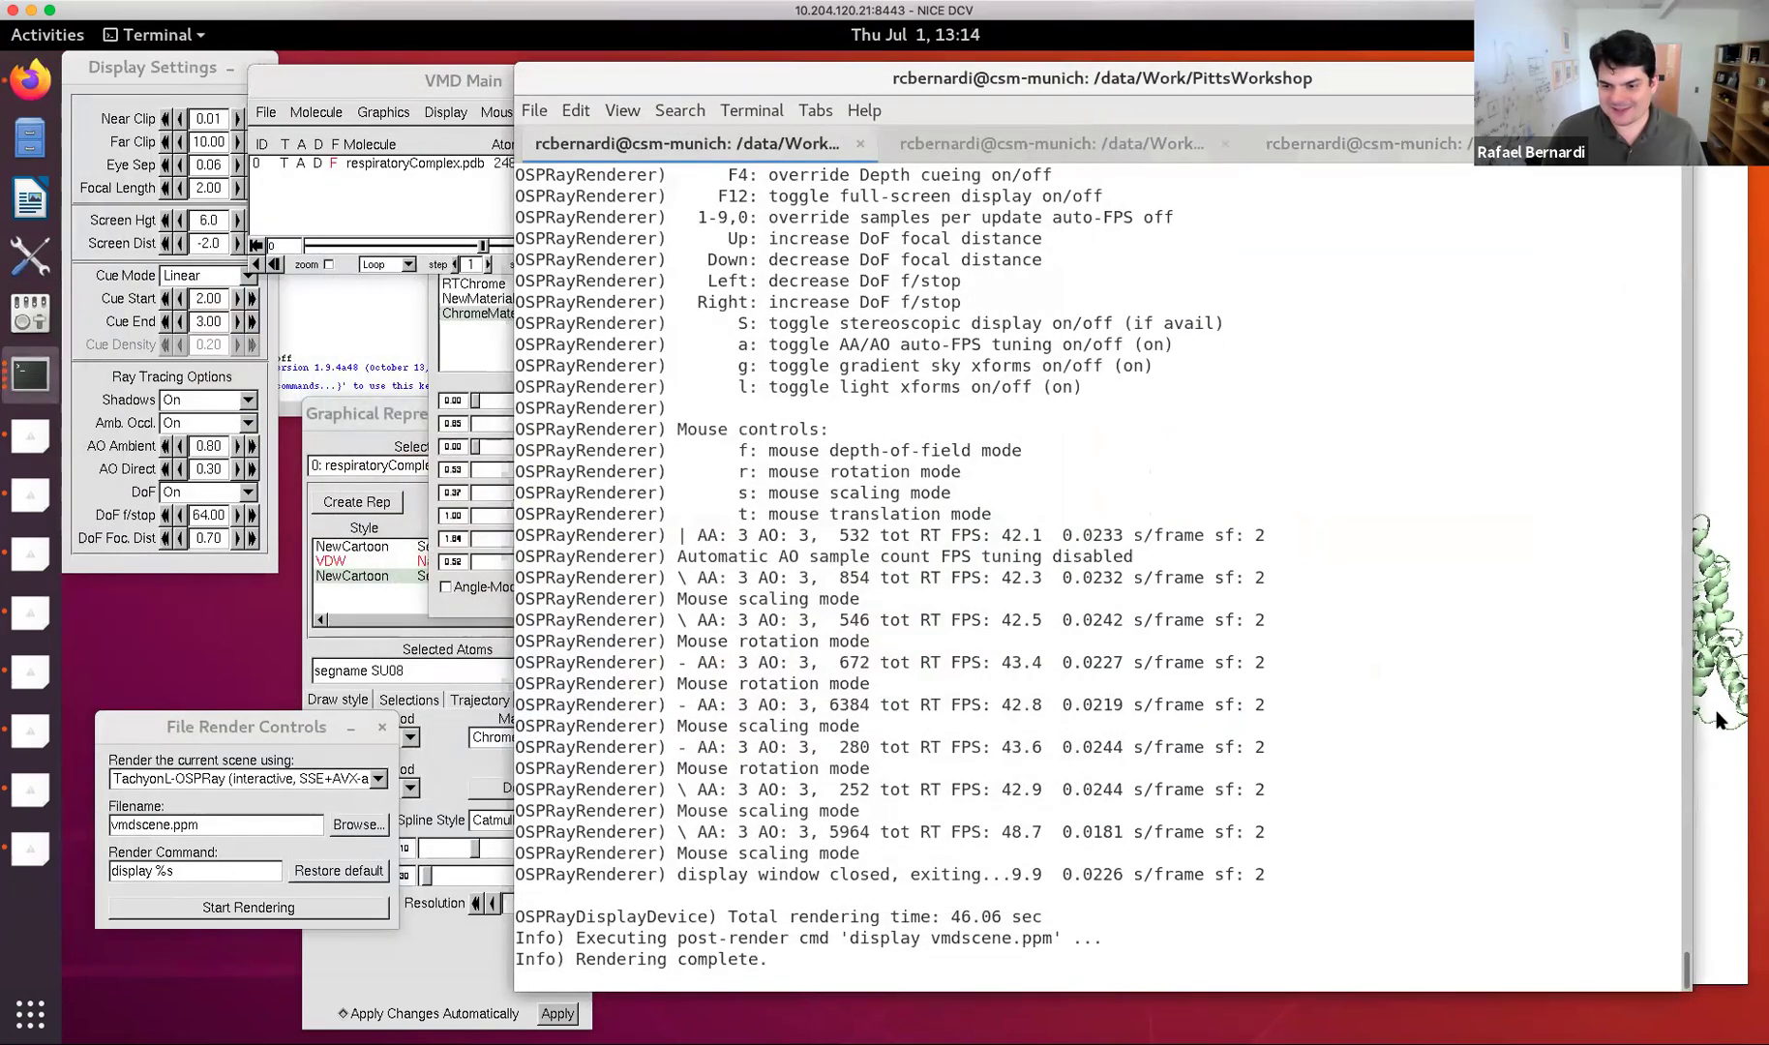
# Rerun the interactive OSPRay render, turn the complex around to its opposite side, and close the viewer and the output image.
pyautogui.click(1714, 710)
pyautogui.click(254, 910)
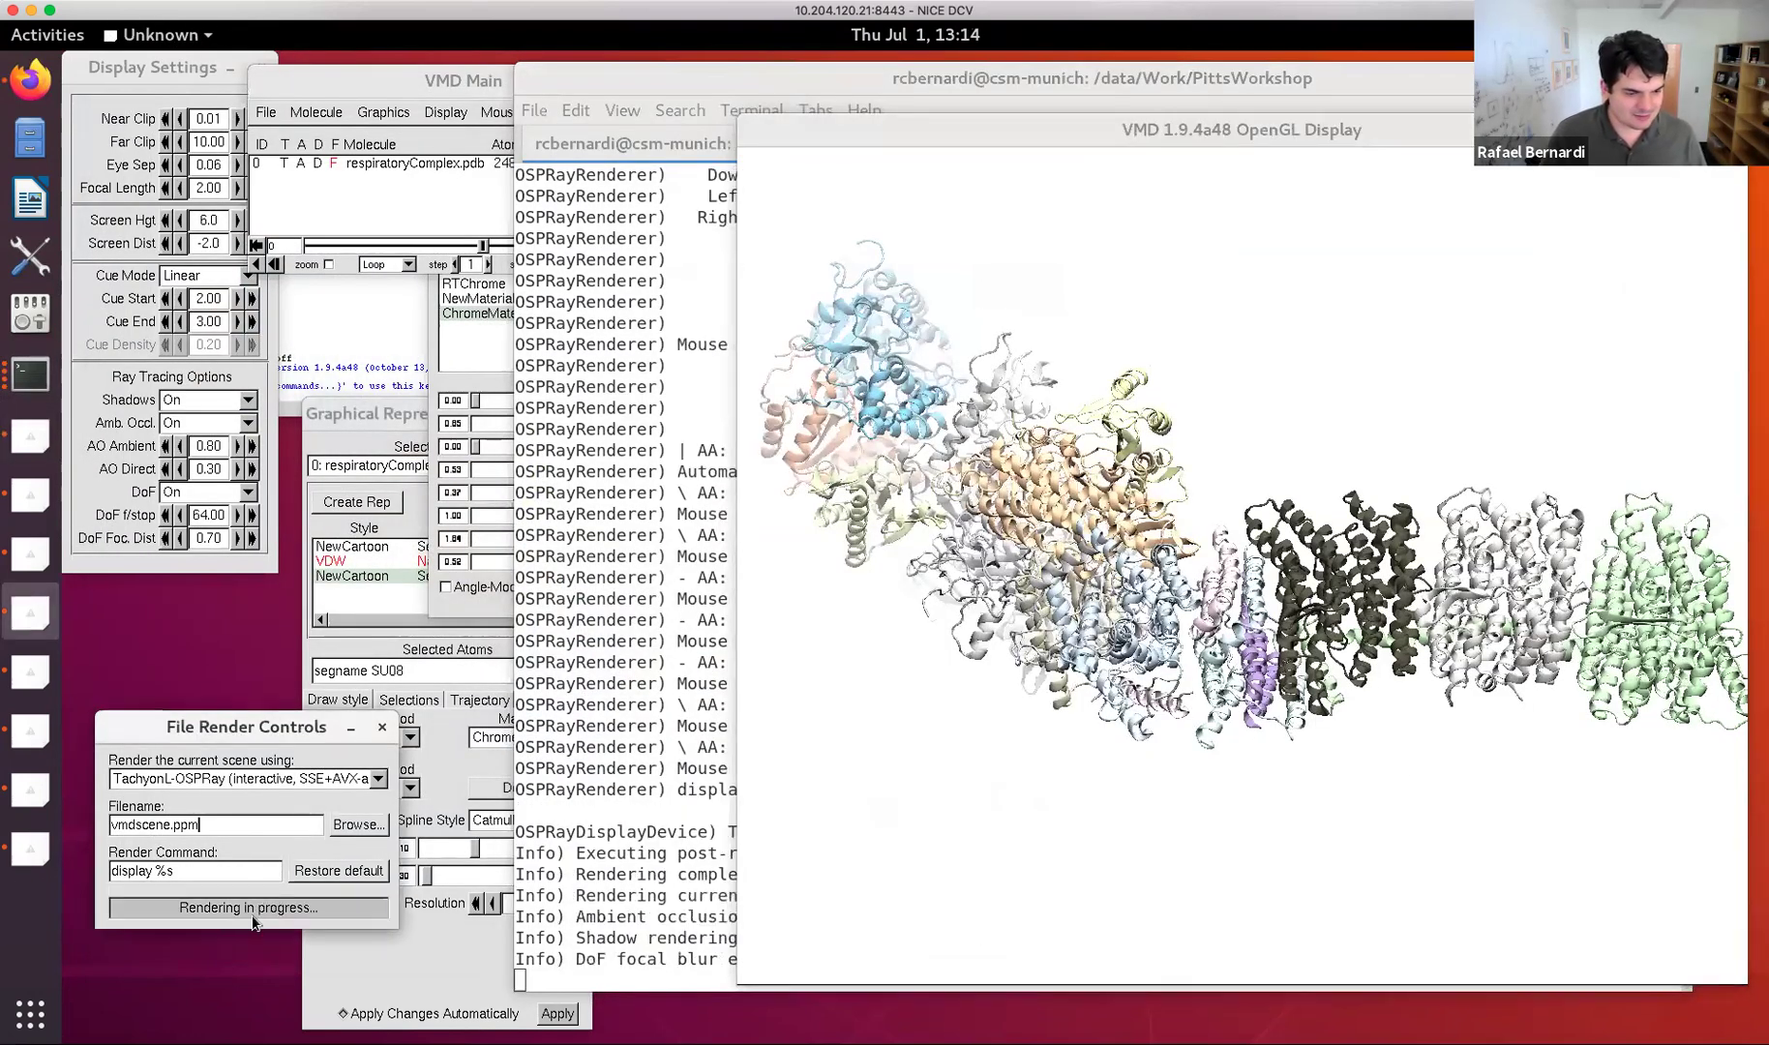
pyautogui.moveTo(666, 594); pyautogui.dragTo(426, 643)
pyautogui.press('s')
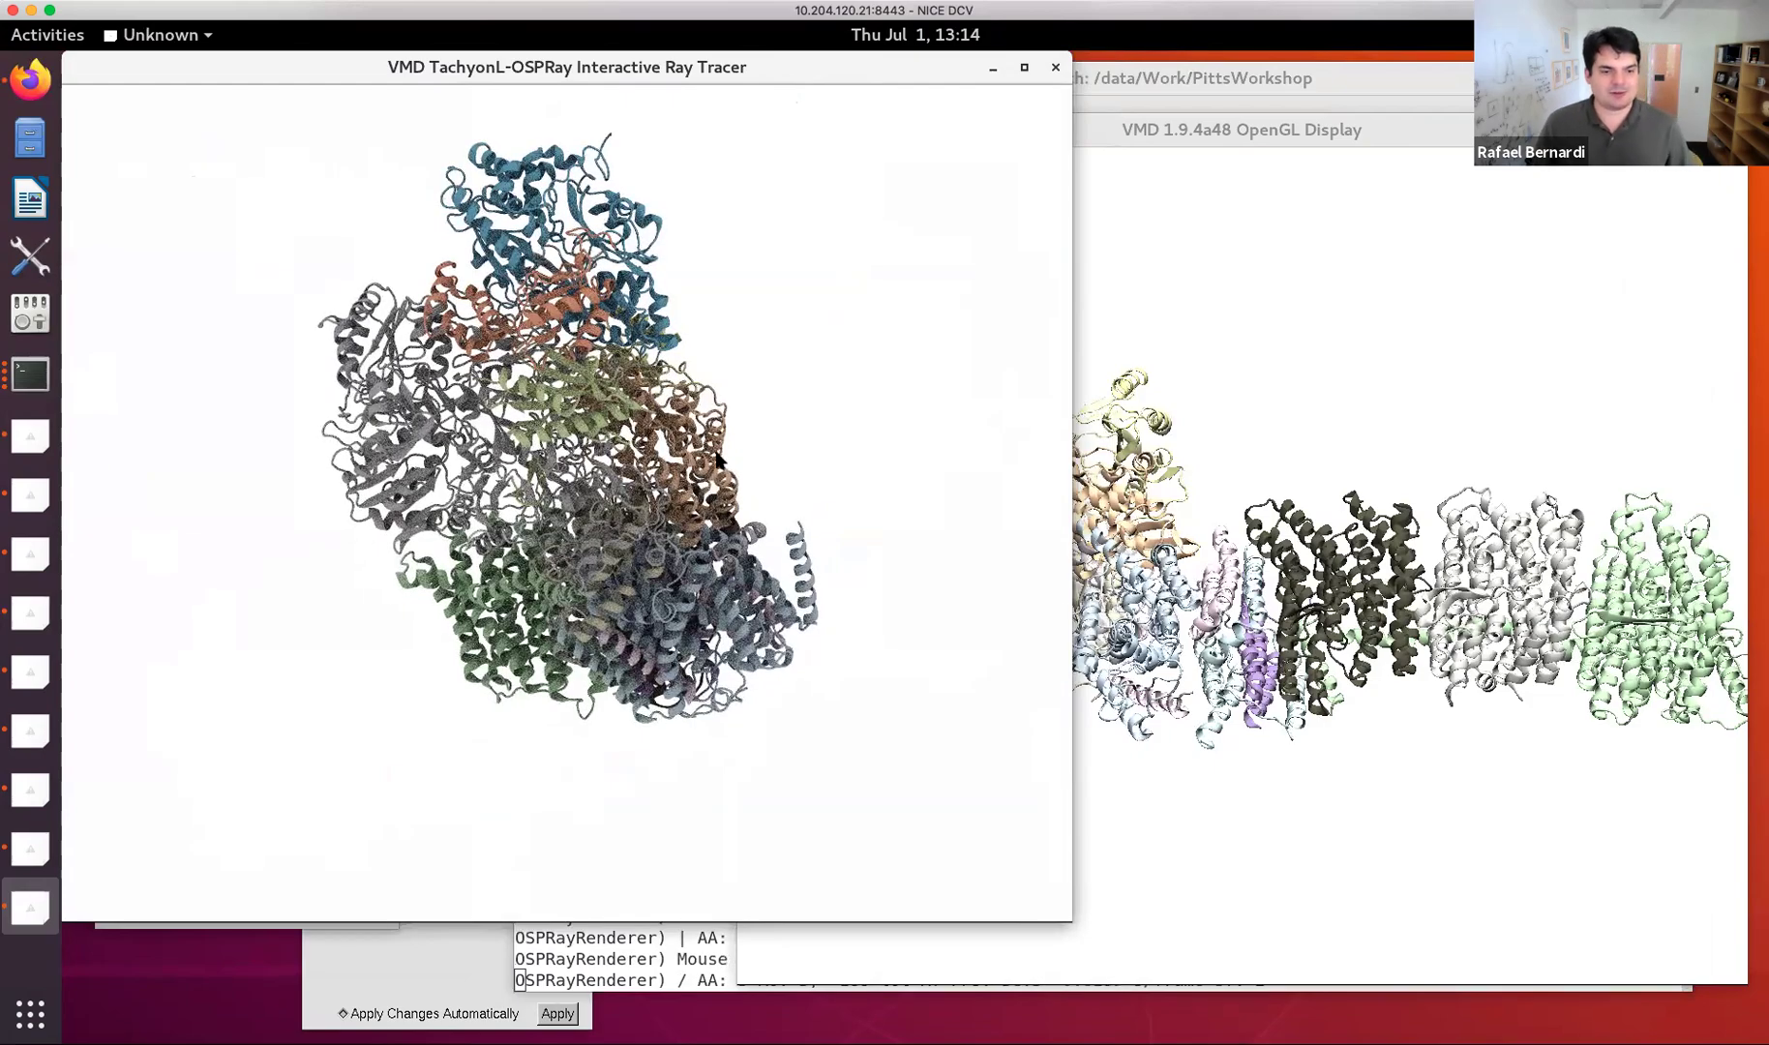
pyautogui.moveTo(477, 544); pyautogui.dragTo(953, 166)
pyautogui.moveTo(246, 515); pyautogui.dragTo(1051, 443)
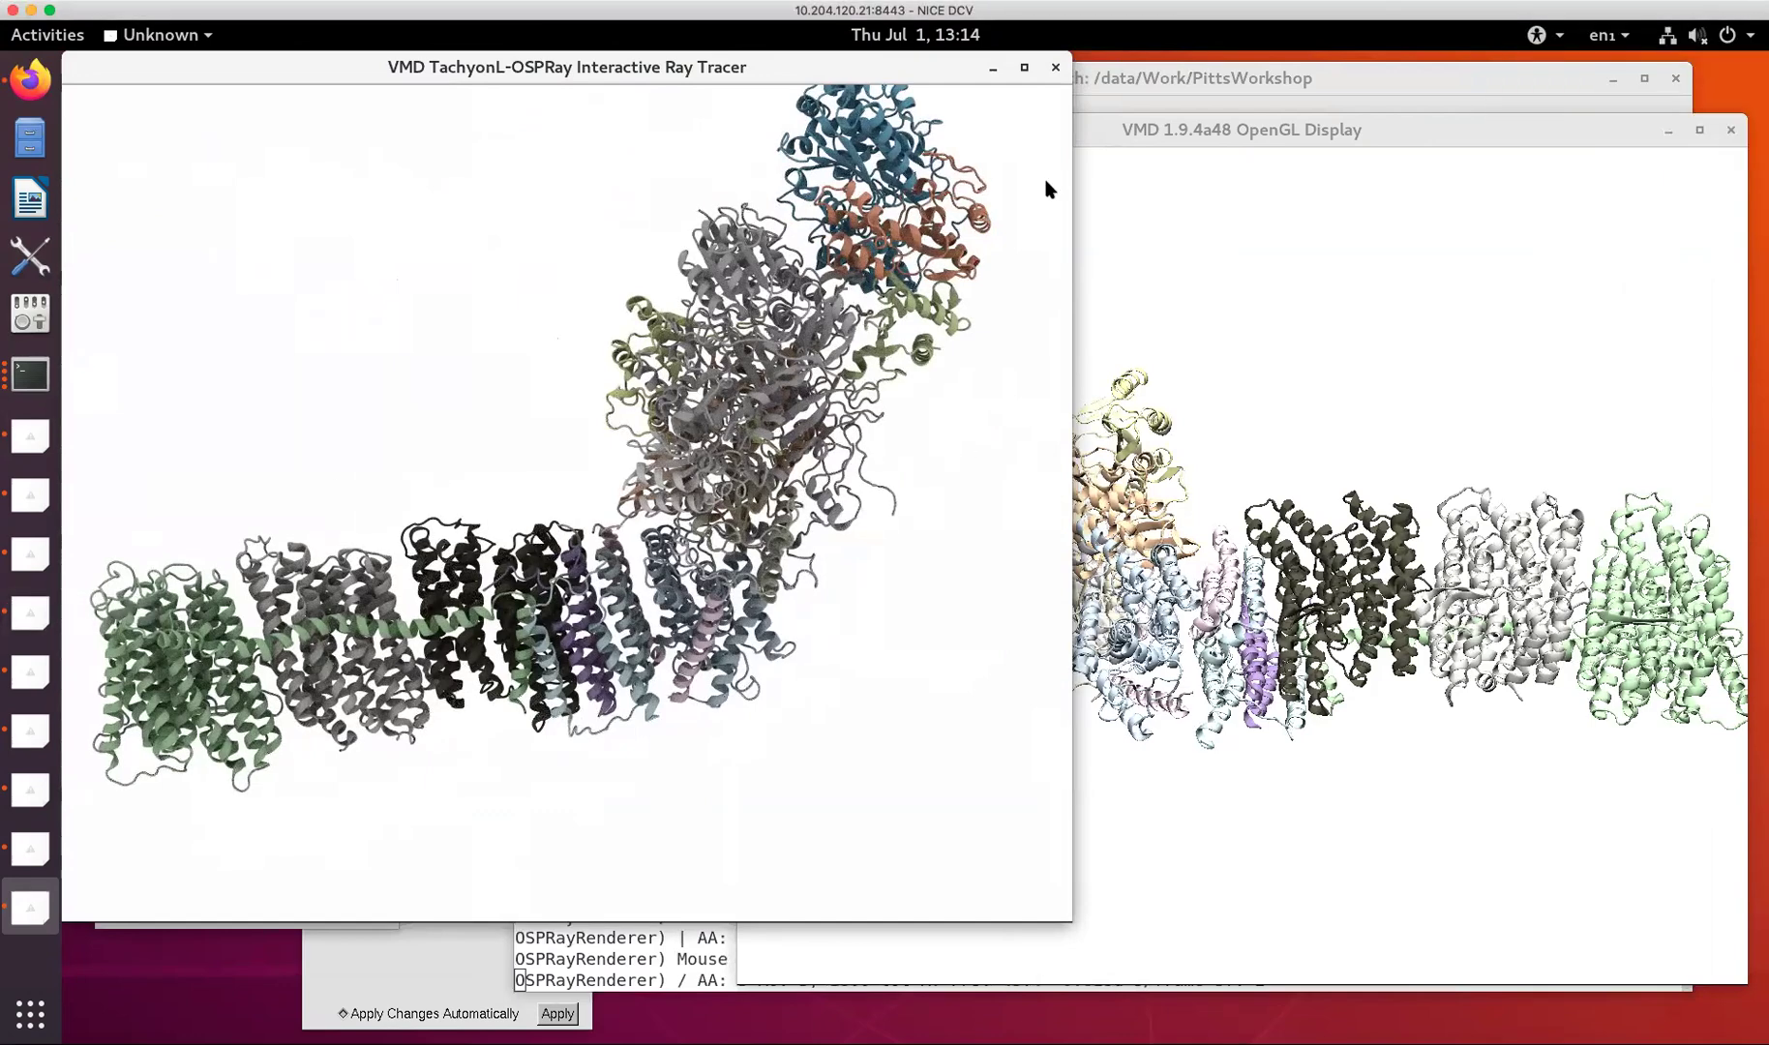
pyautogui.click(1054, 67)
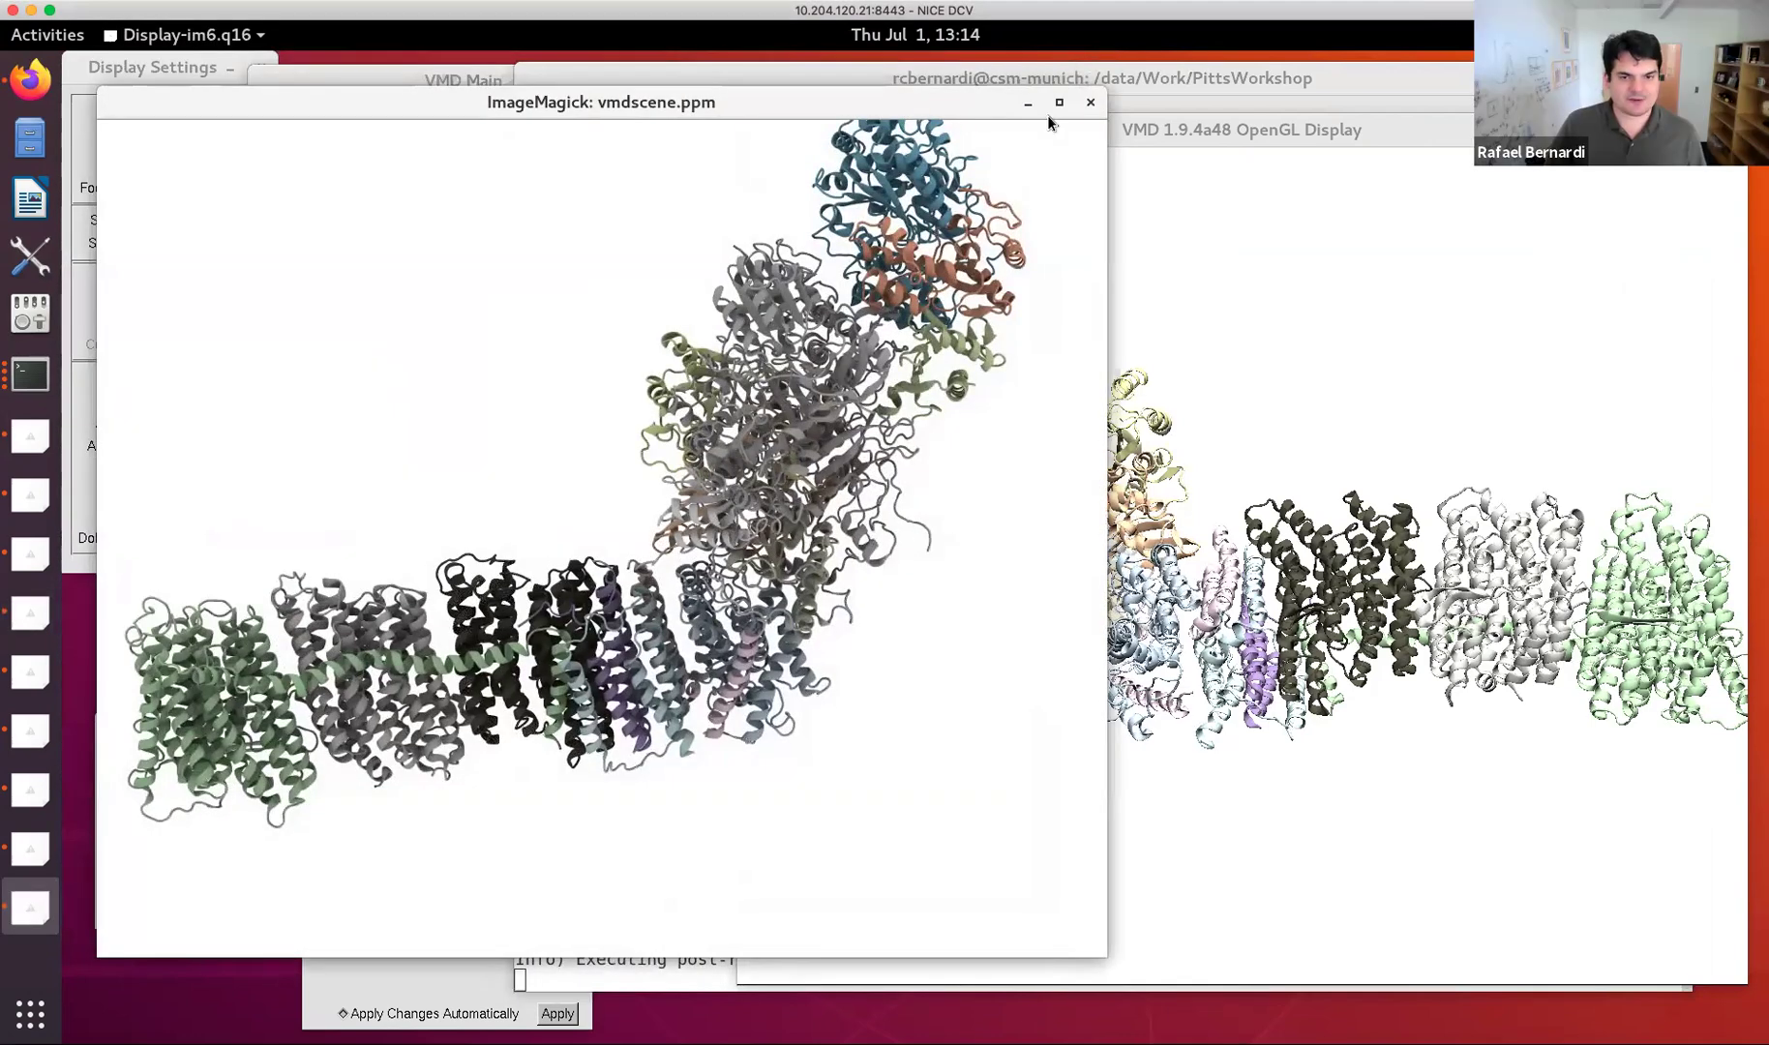
pyautogui.click(1090, 101)
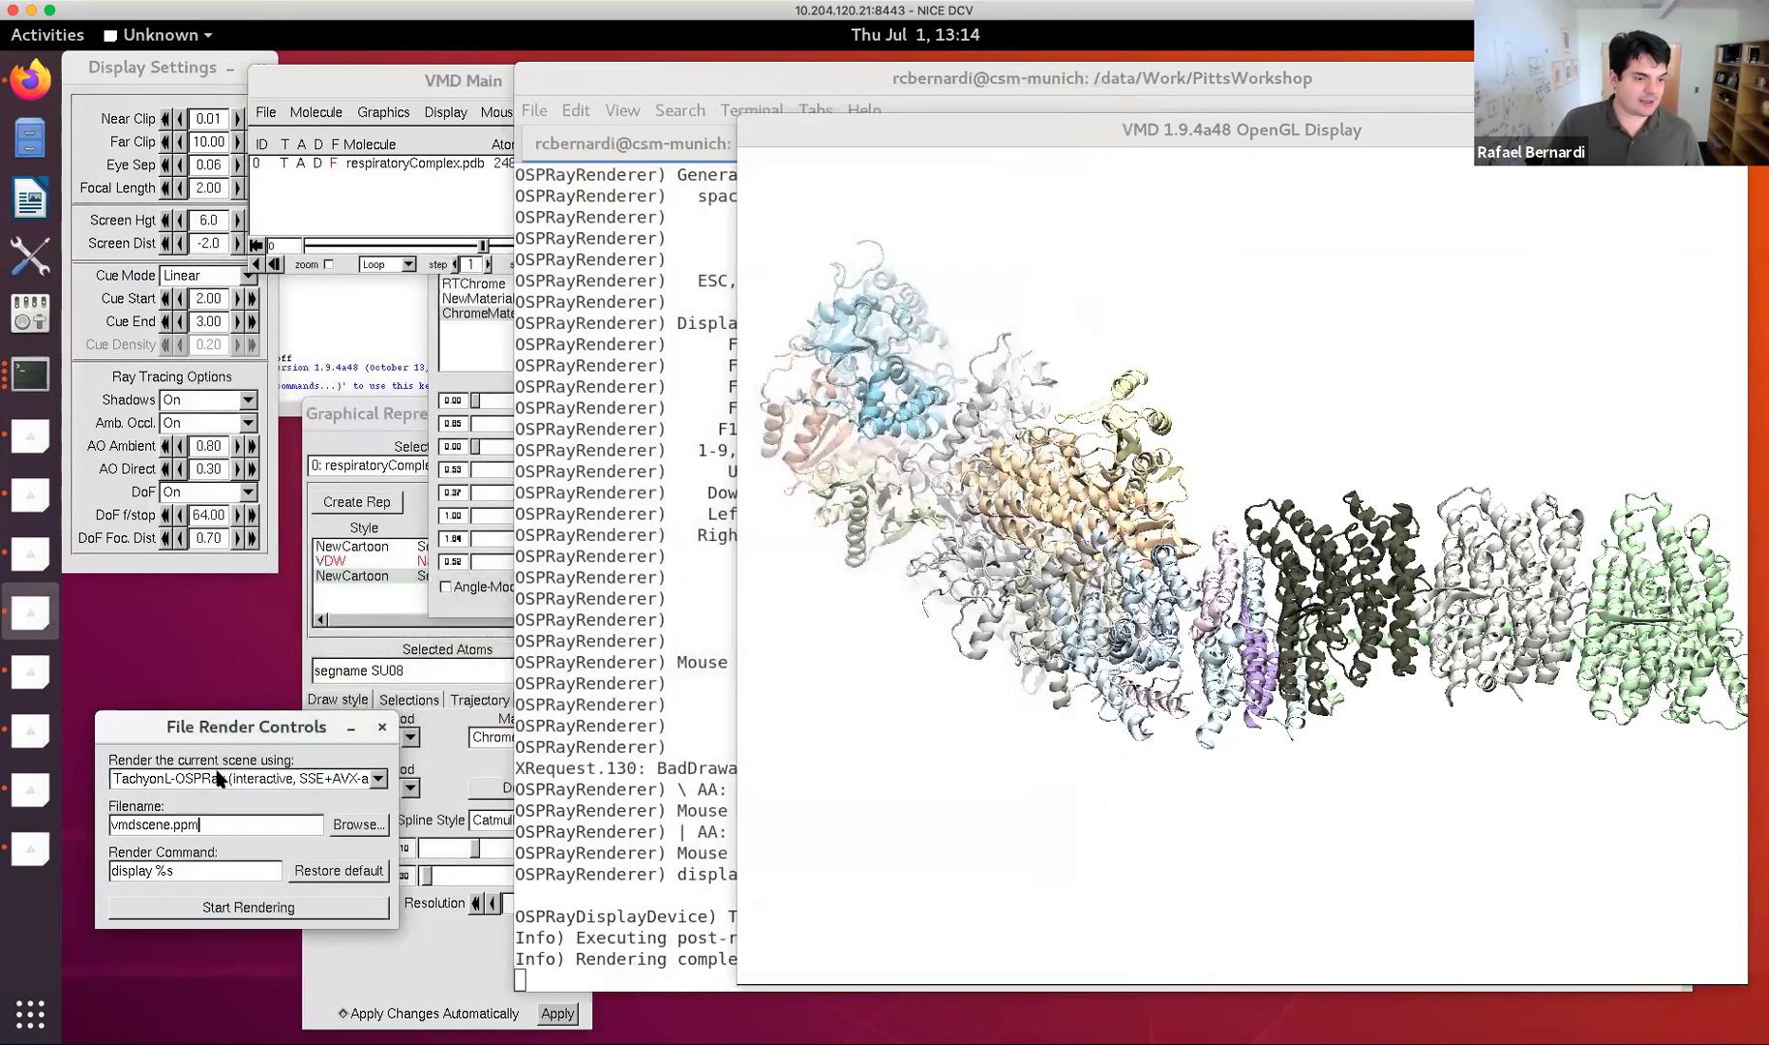
# Rotate the complex and ray-trace it with TachyonL-OptiX (interactive, GPU-accelerated), and close the viewer and the output image.
pyautogui.click(219, 778)
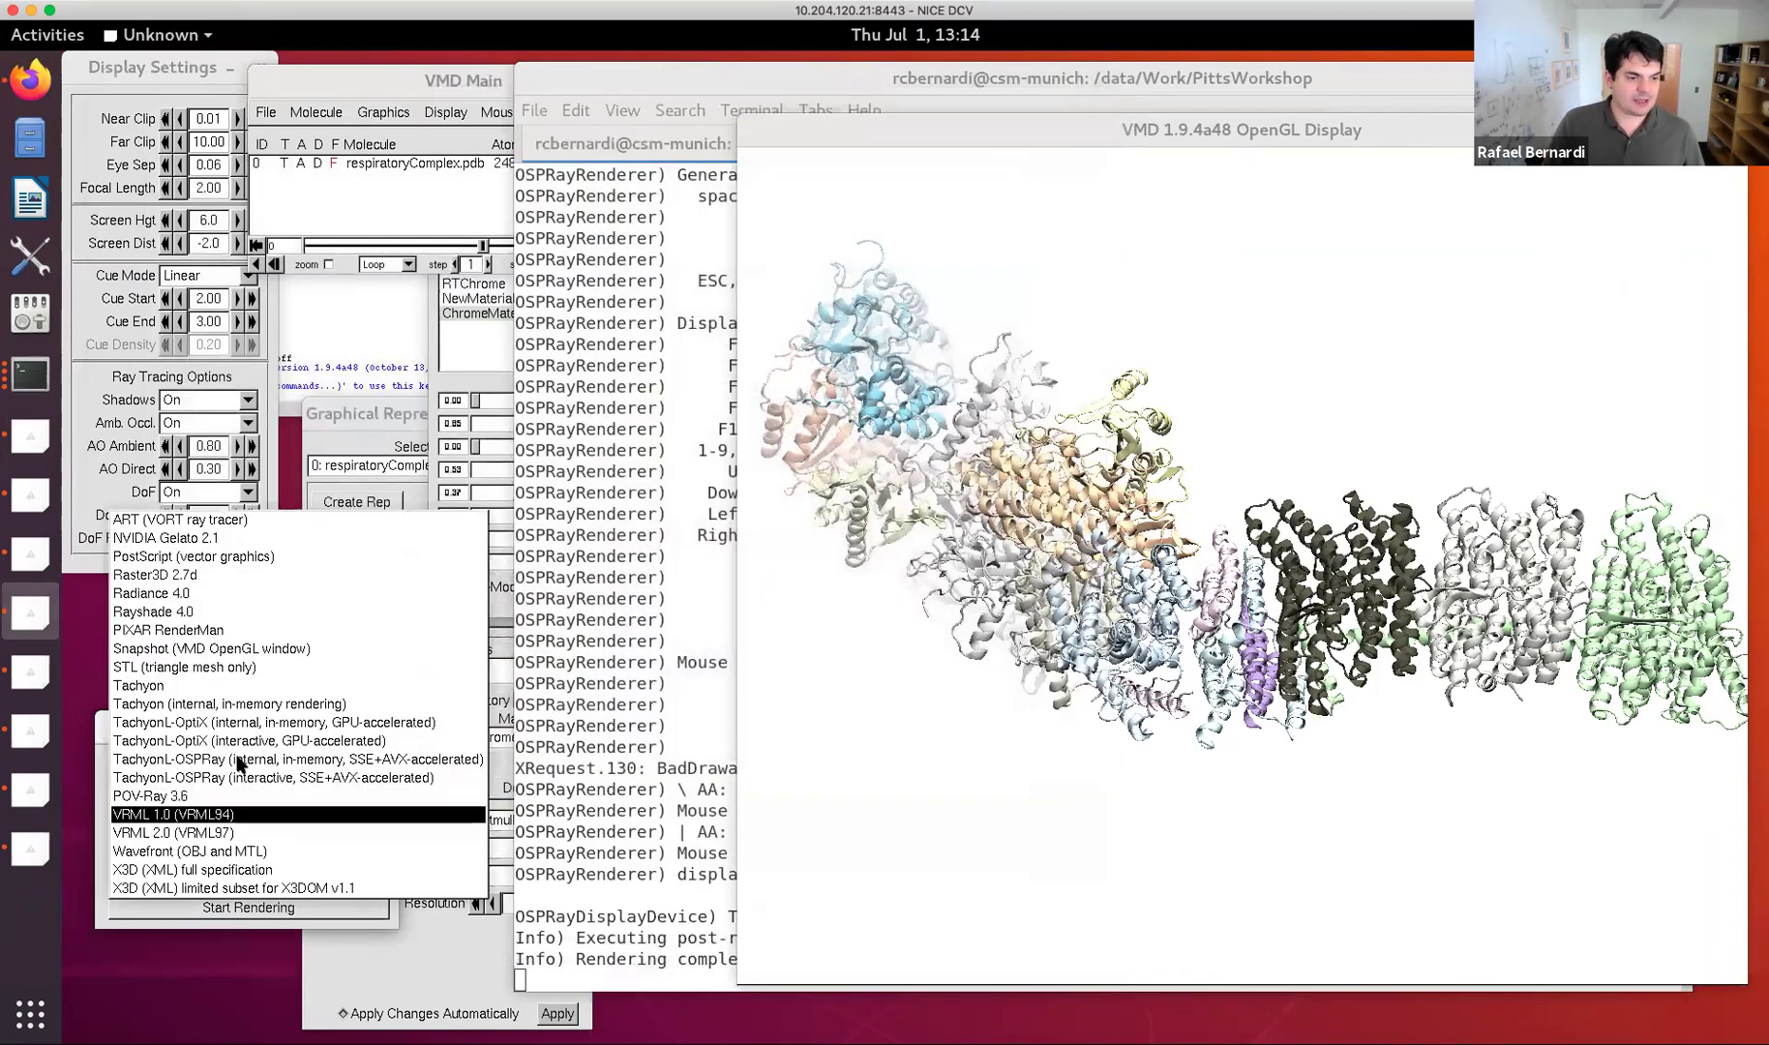
pyautogui.click(288, 741)
pyautogui.moveTo(1272, 654); pyautogui.dragTo(1224, 692)
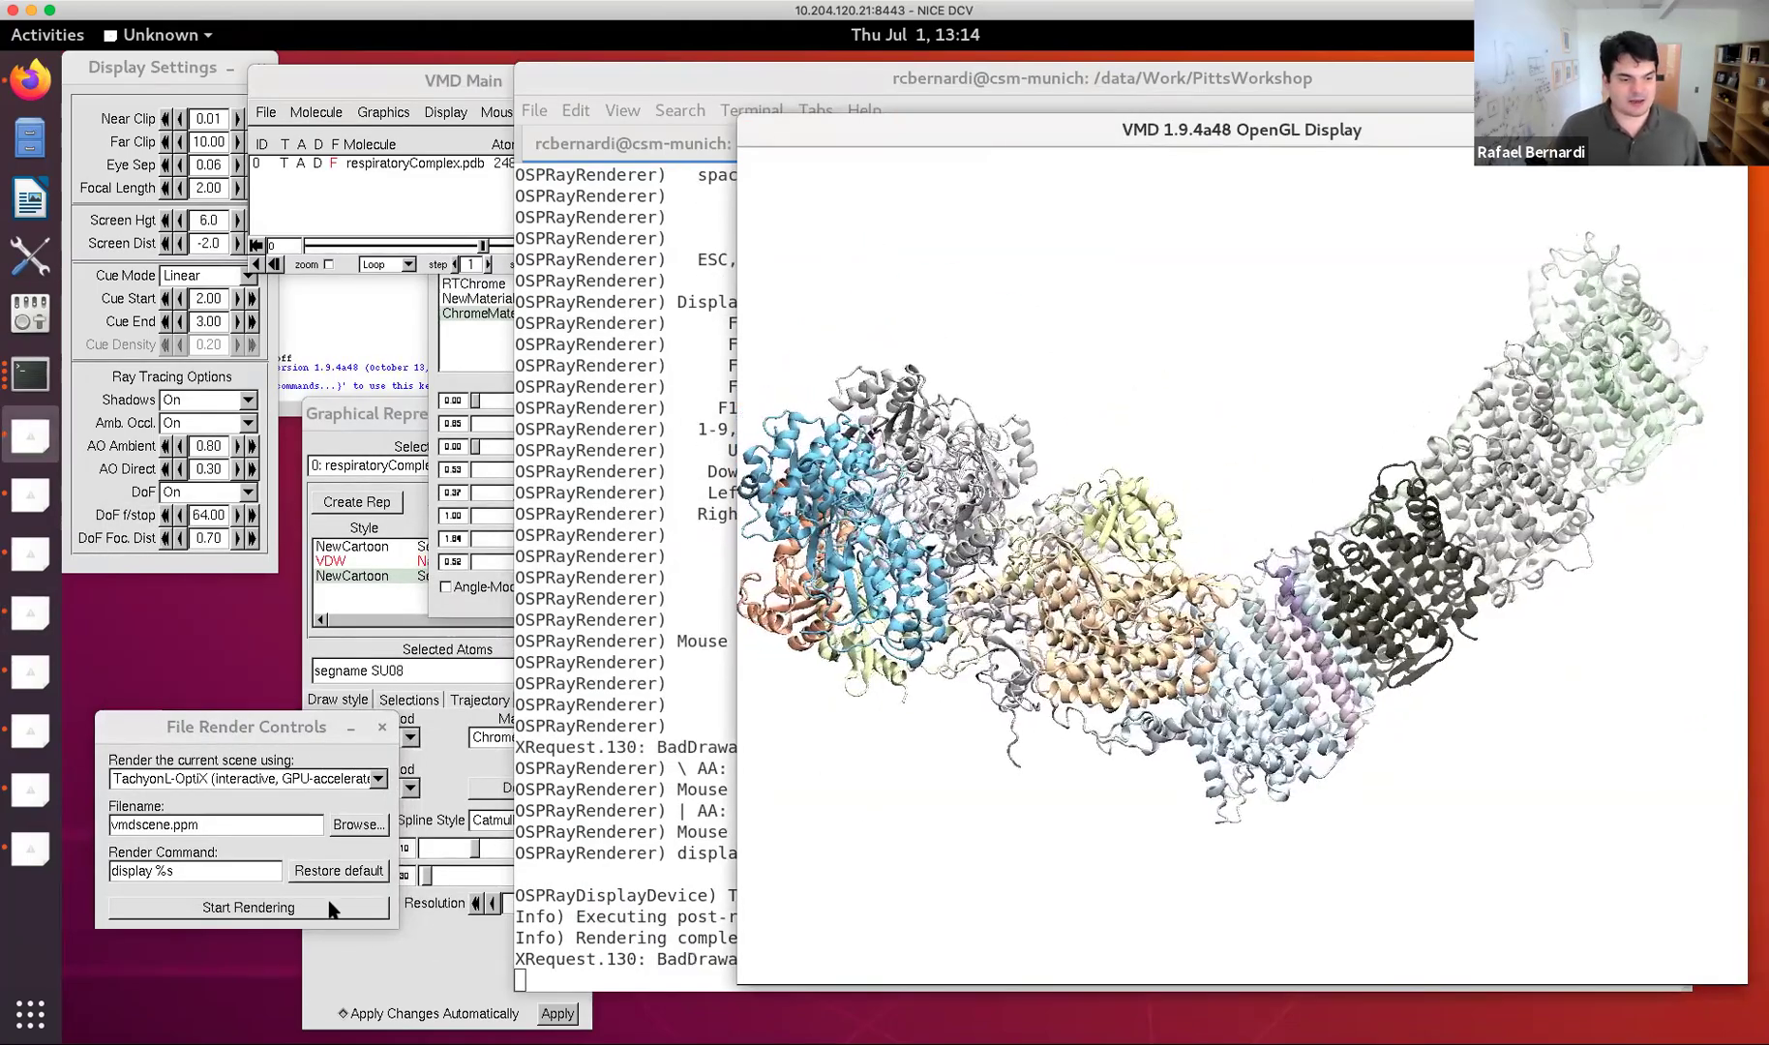
pyautogui.click(237, 908)
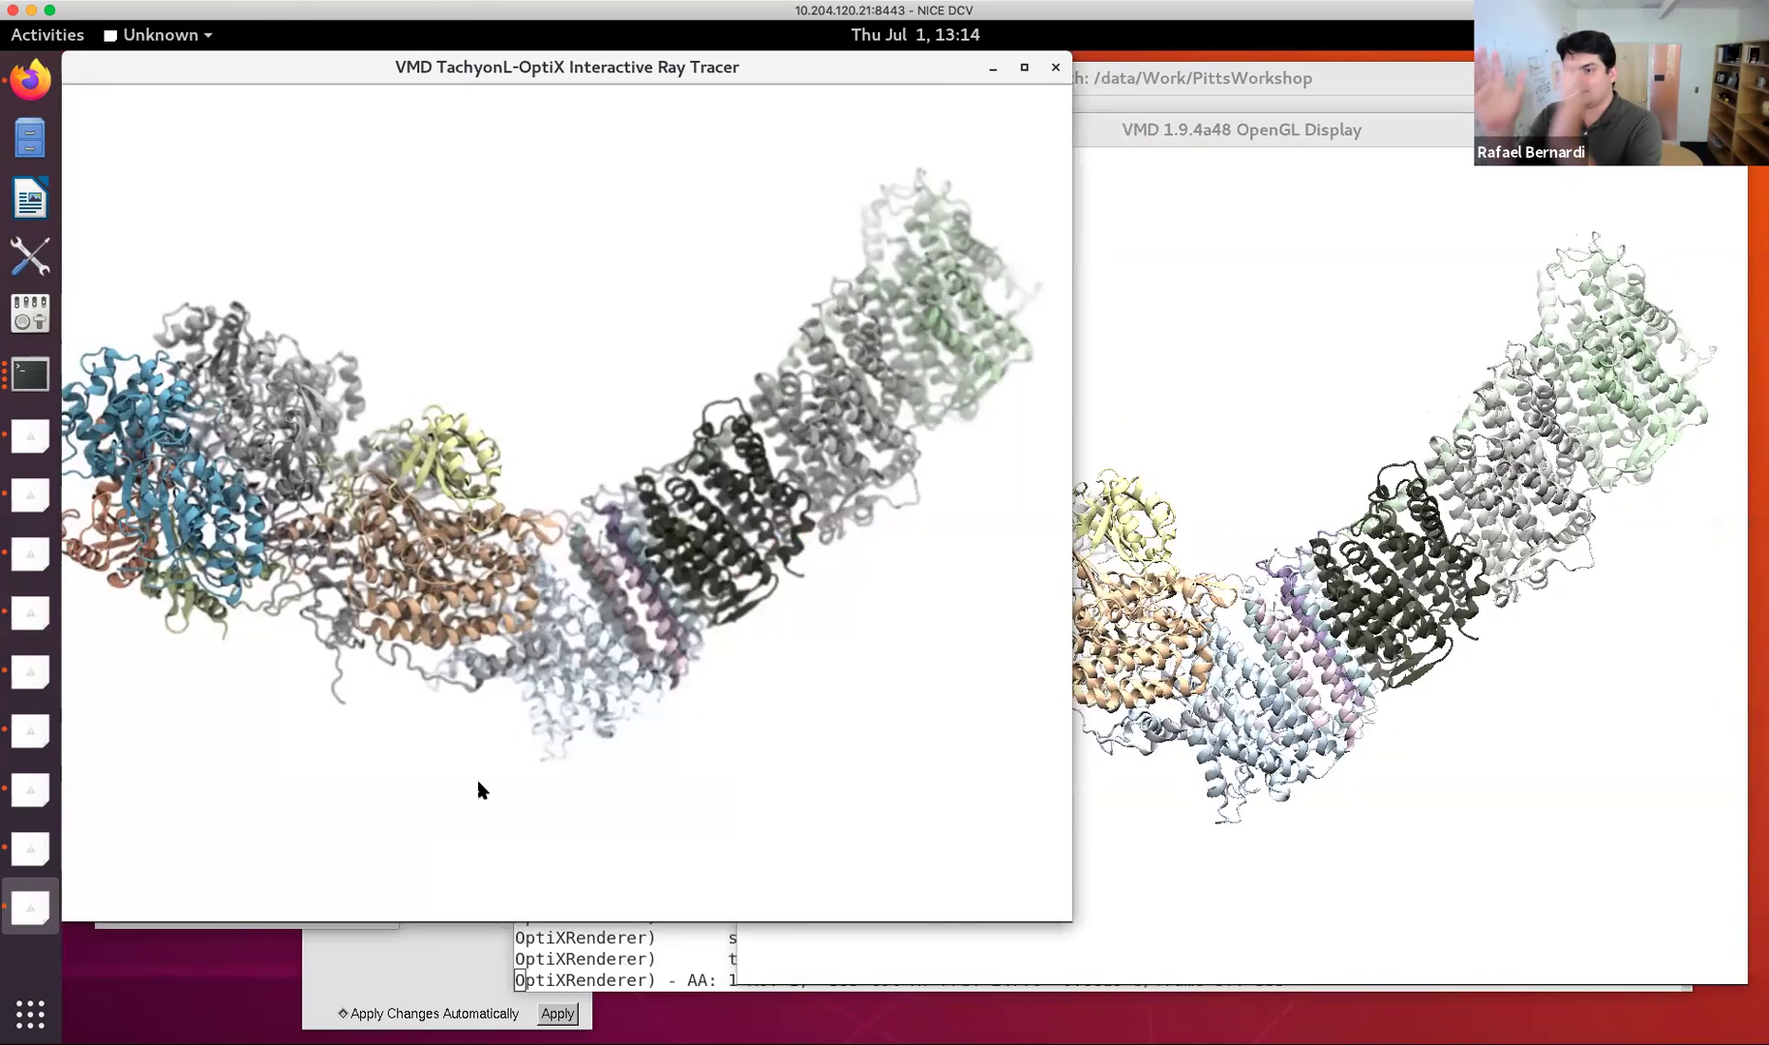
pyautogui.click(1054, 67)
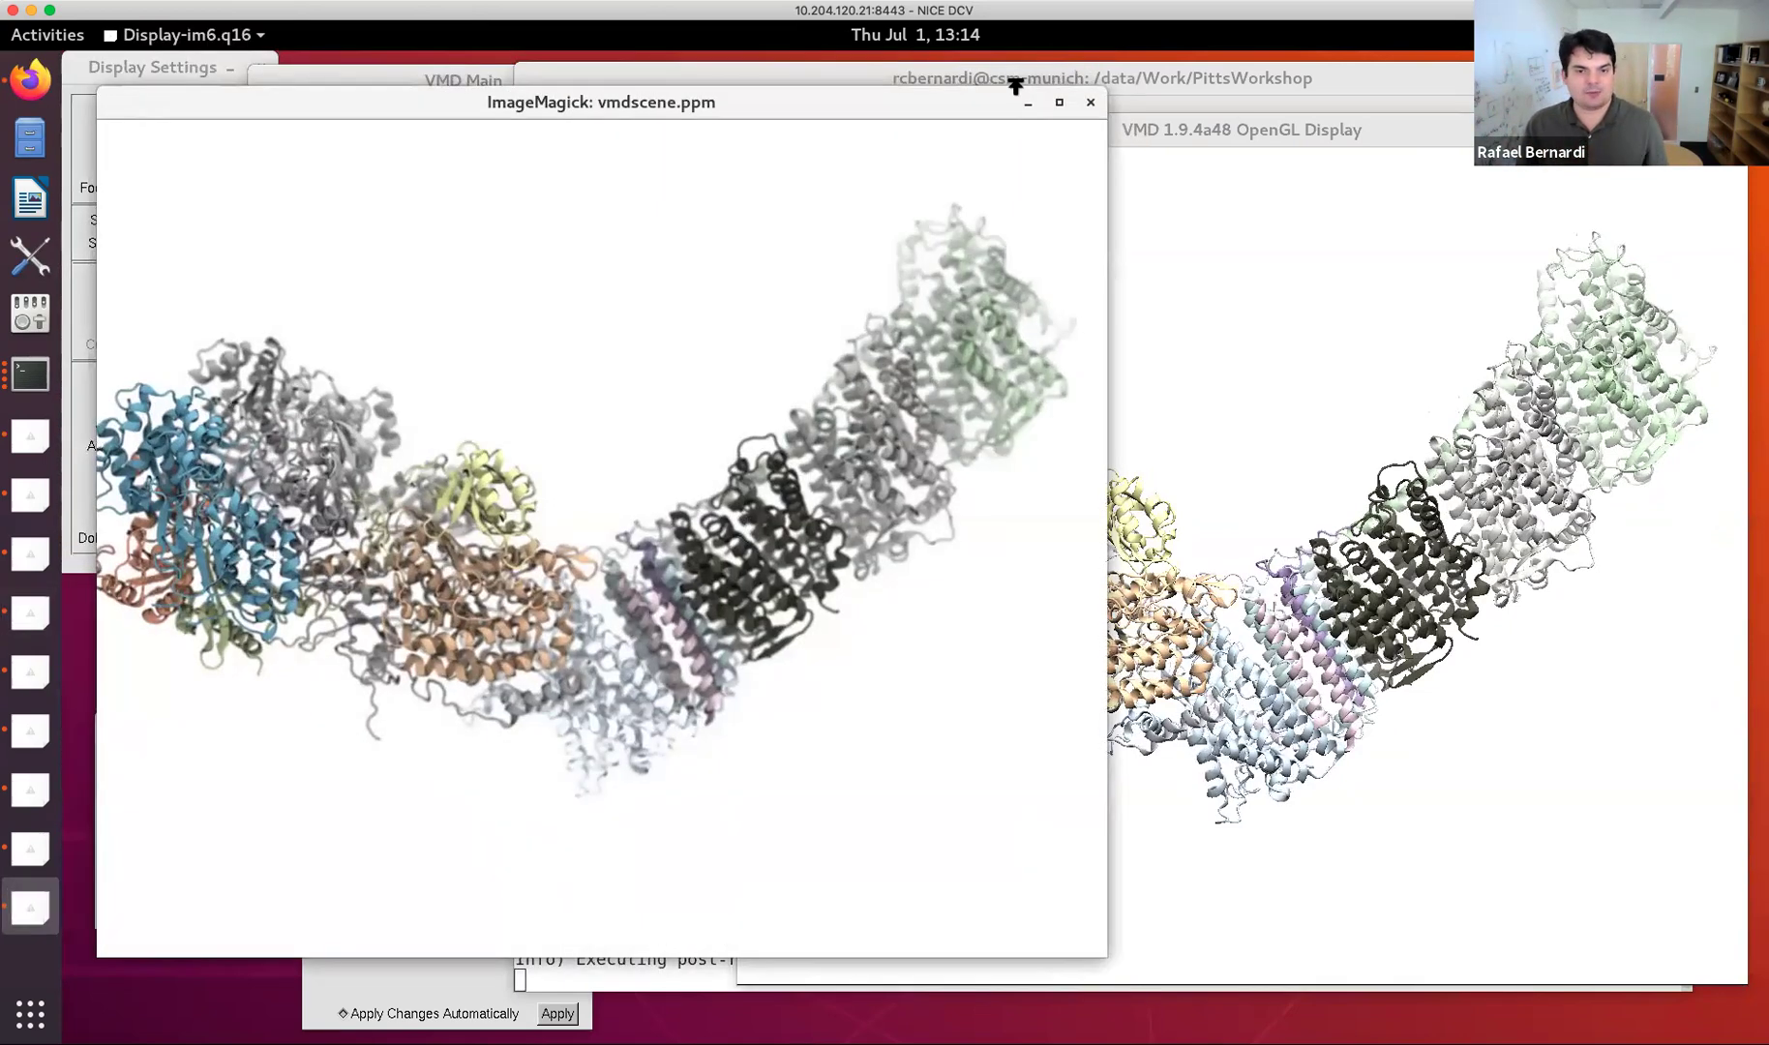
pyautogui.click(1091, 102)
# Render the scene to vmdscene.ppm with TachyonL-OptiX (internal, in-memory, GPU-accelerated), view the image maximized and close it.
pyautogui.click(214, 781)
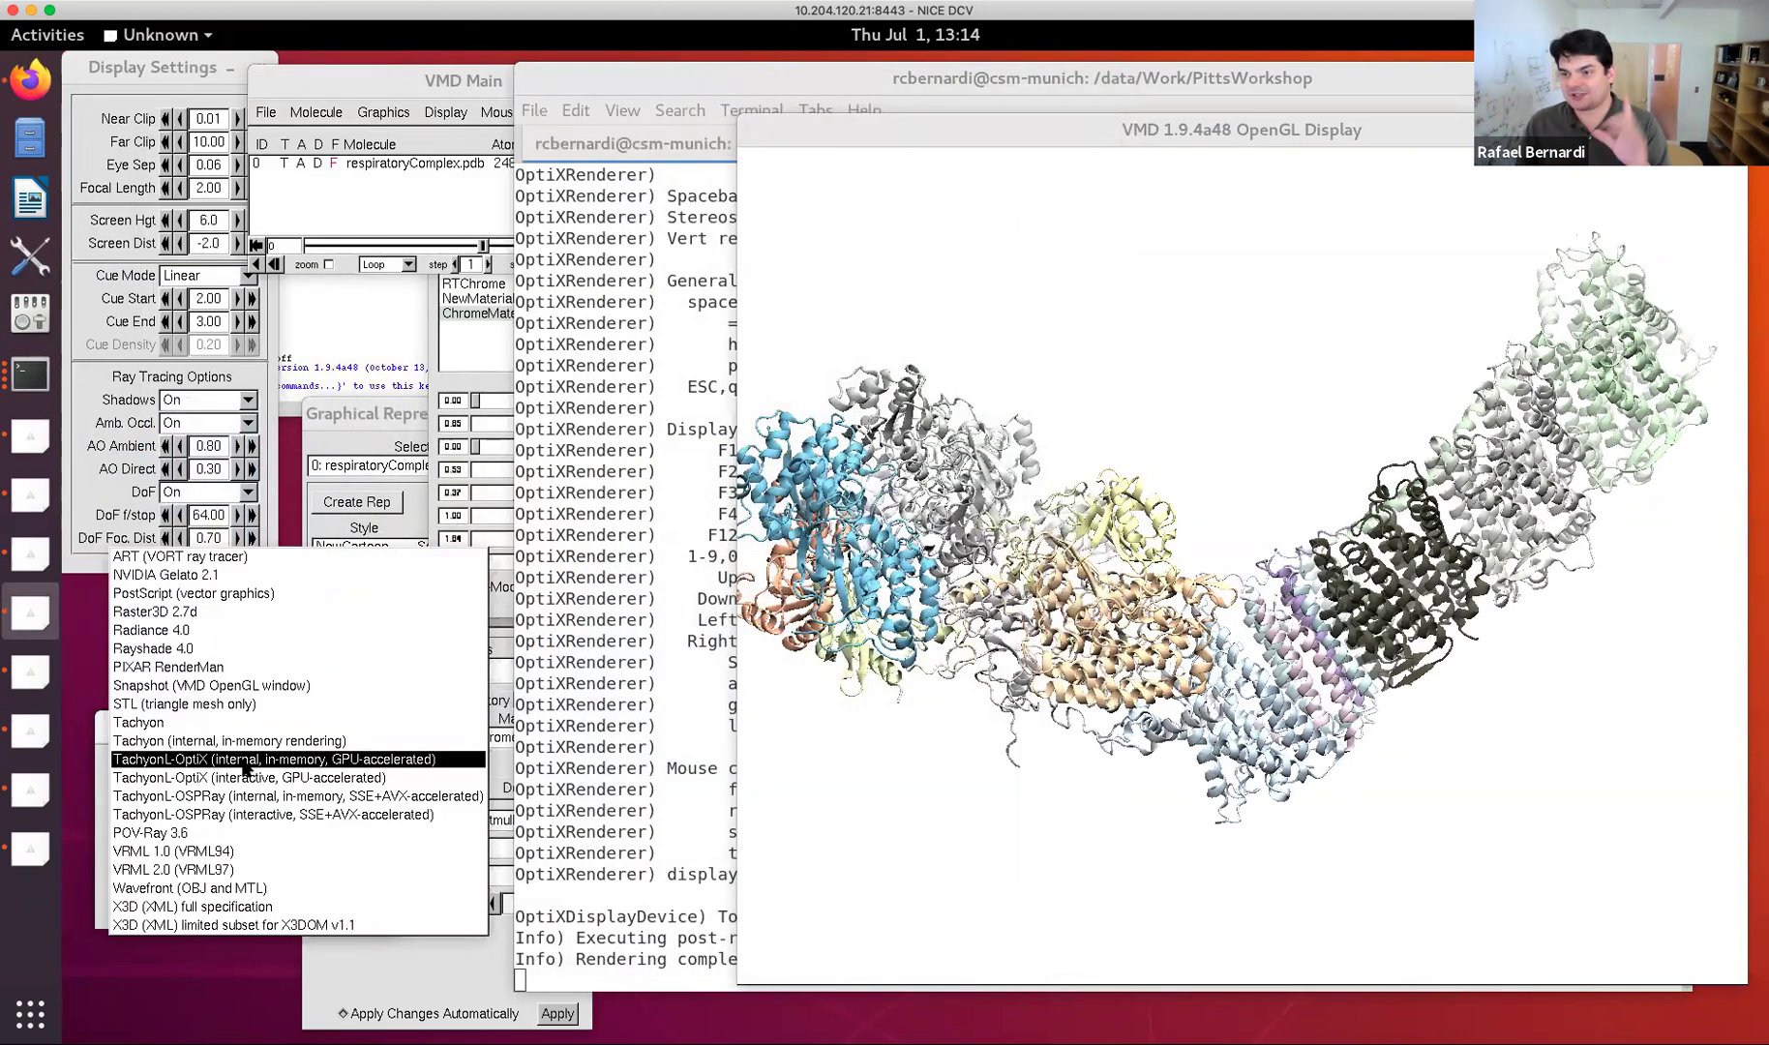
pyautogui.click(246, 761)
pyautogui.click(174, 904)
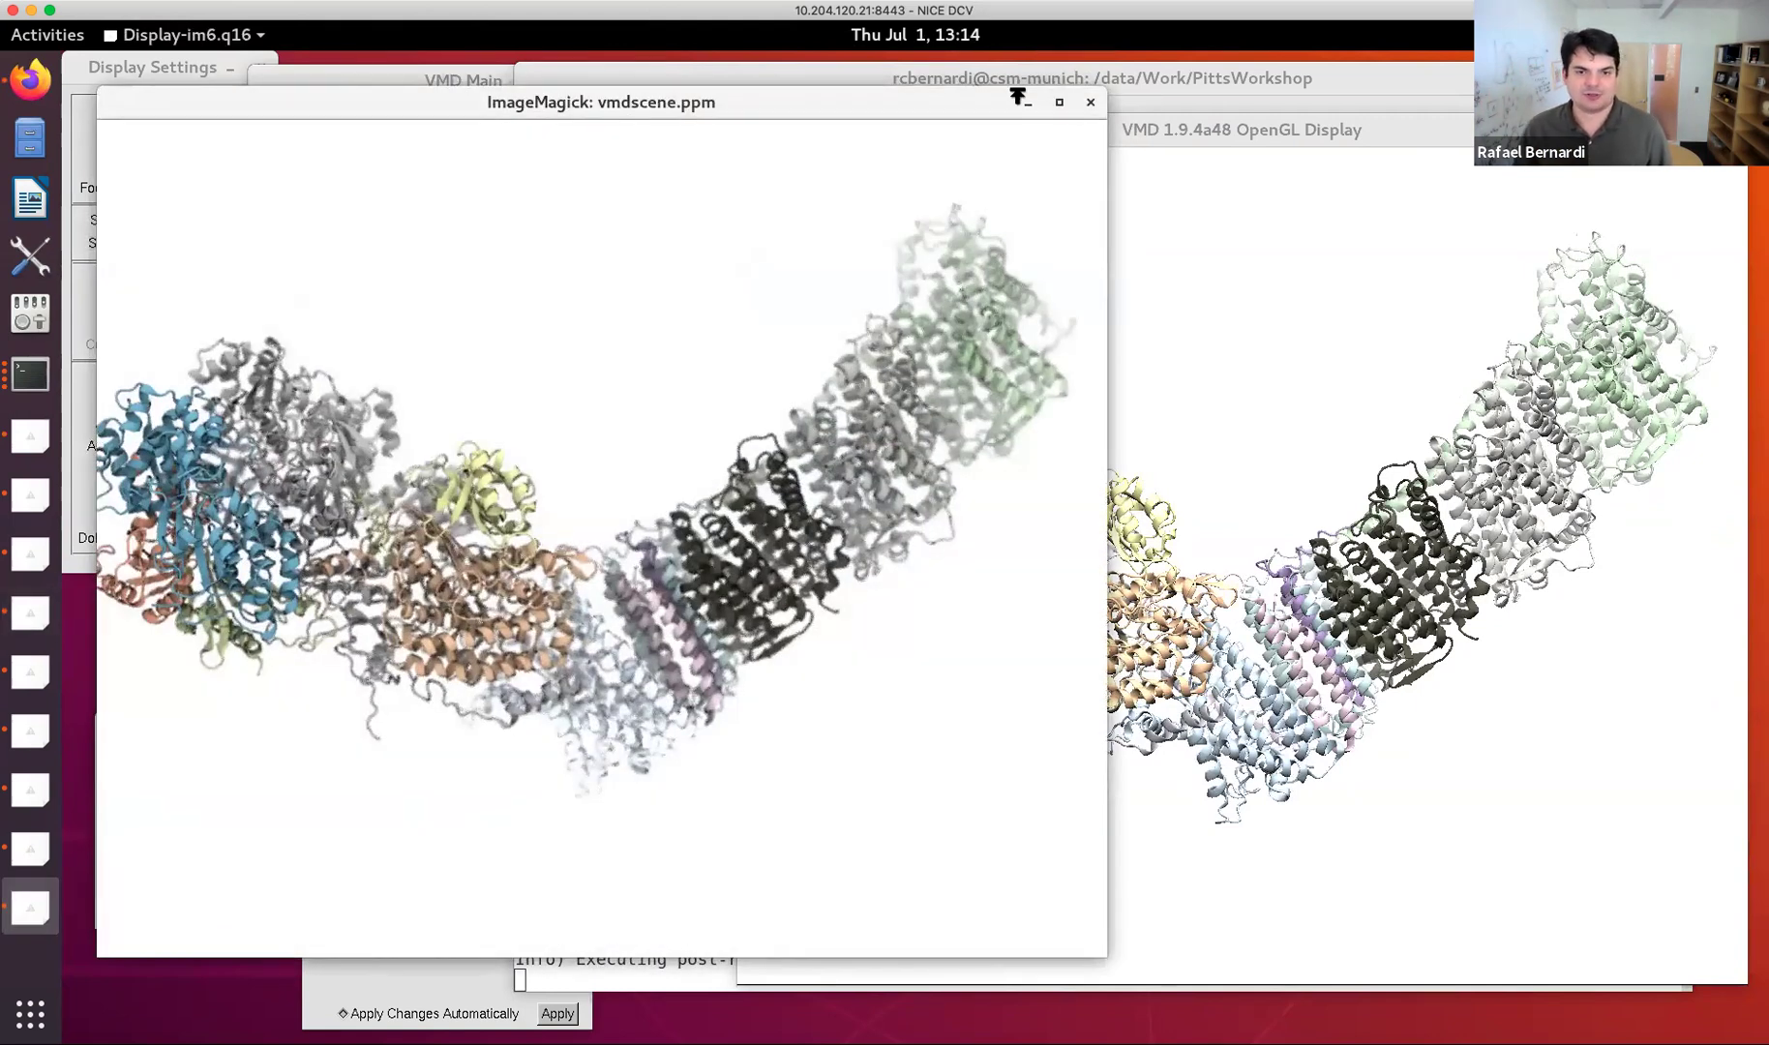
pyautogui.click(1059, 101)
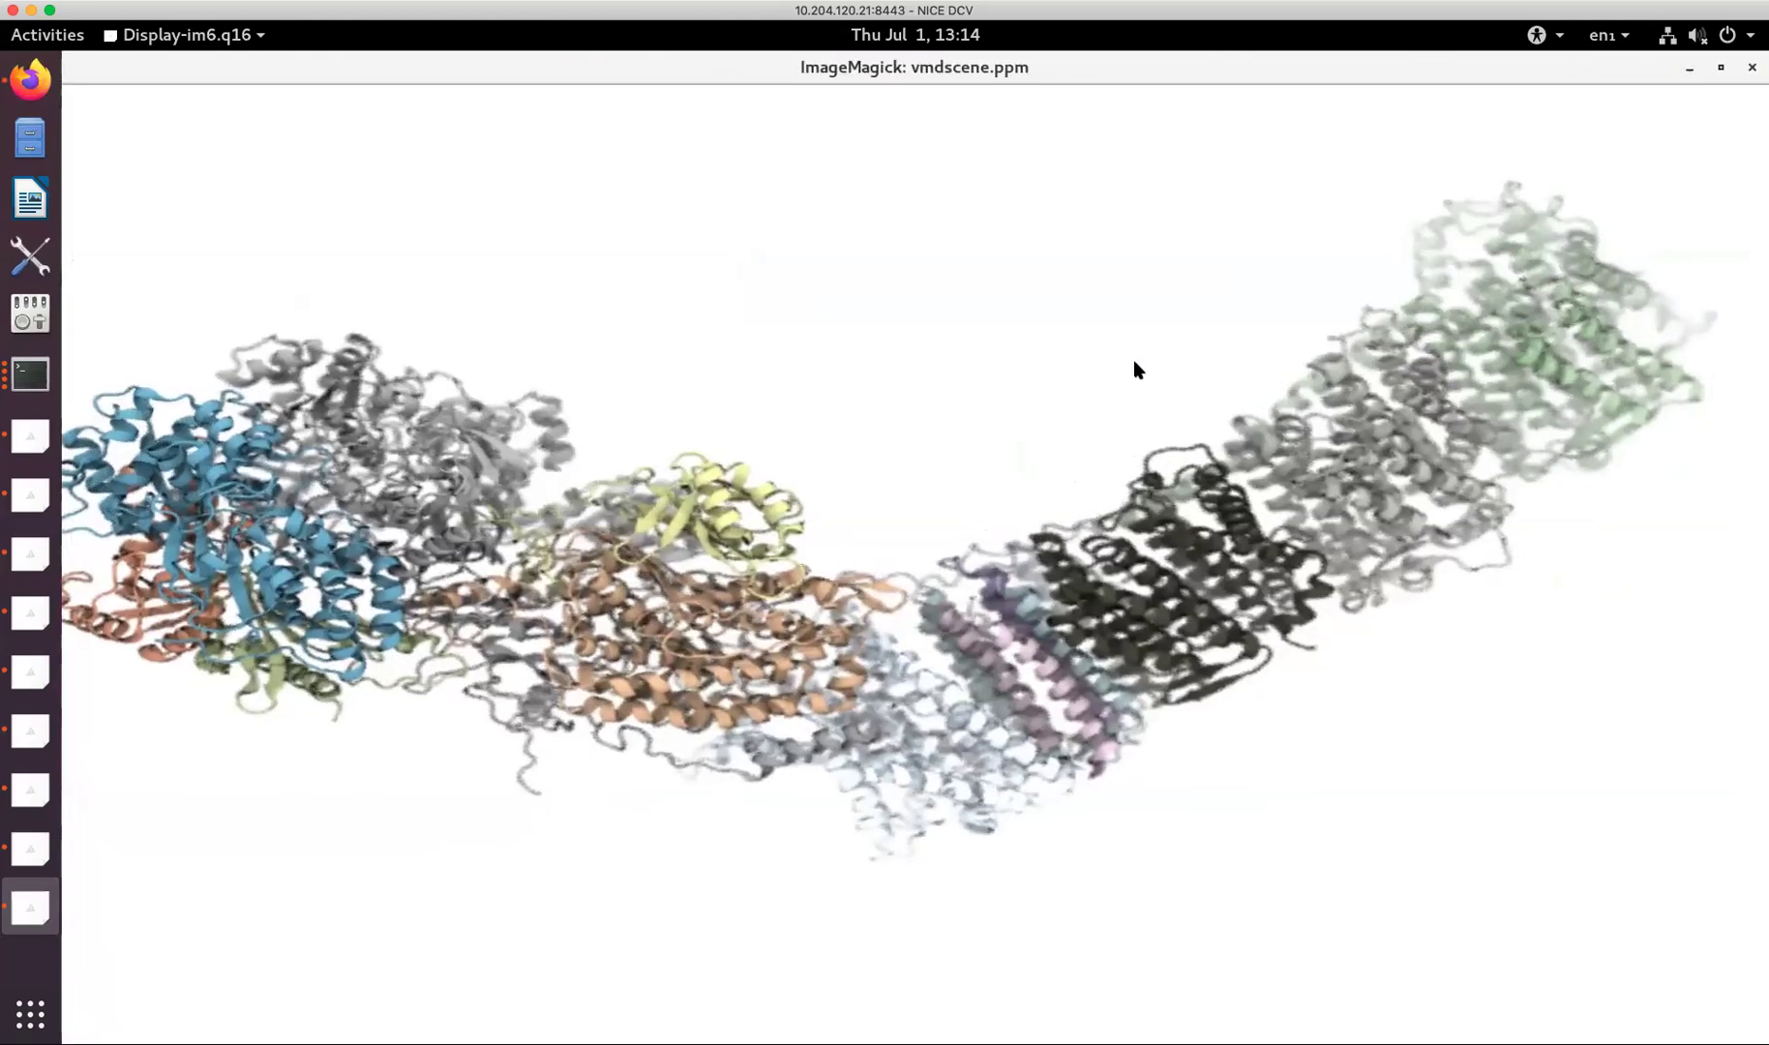
pyautogui.click(1715, 68)
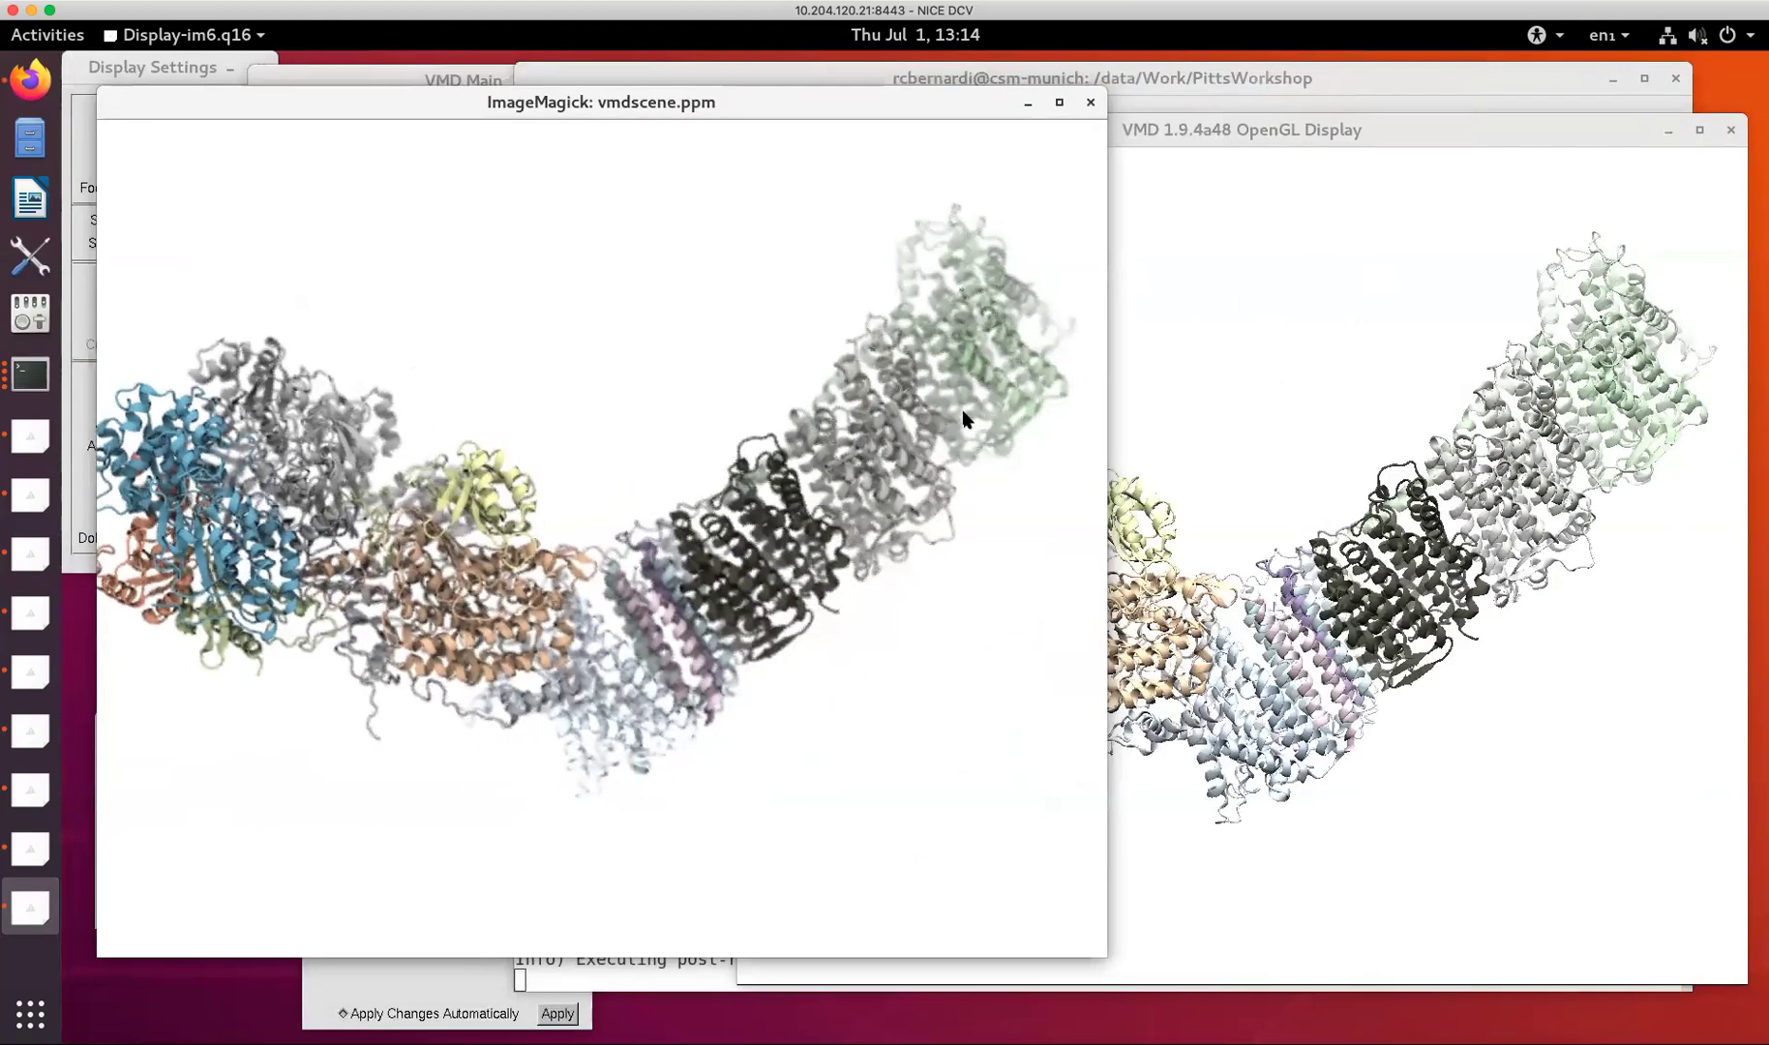
pyautogui.click(1092, 103)
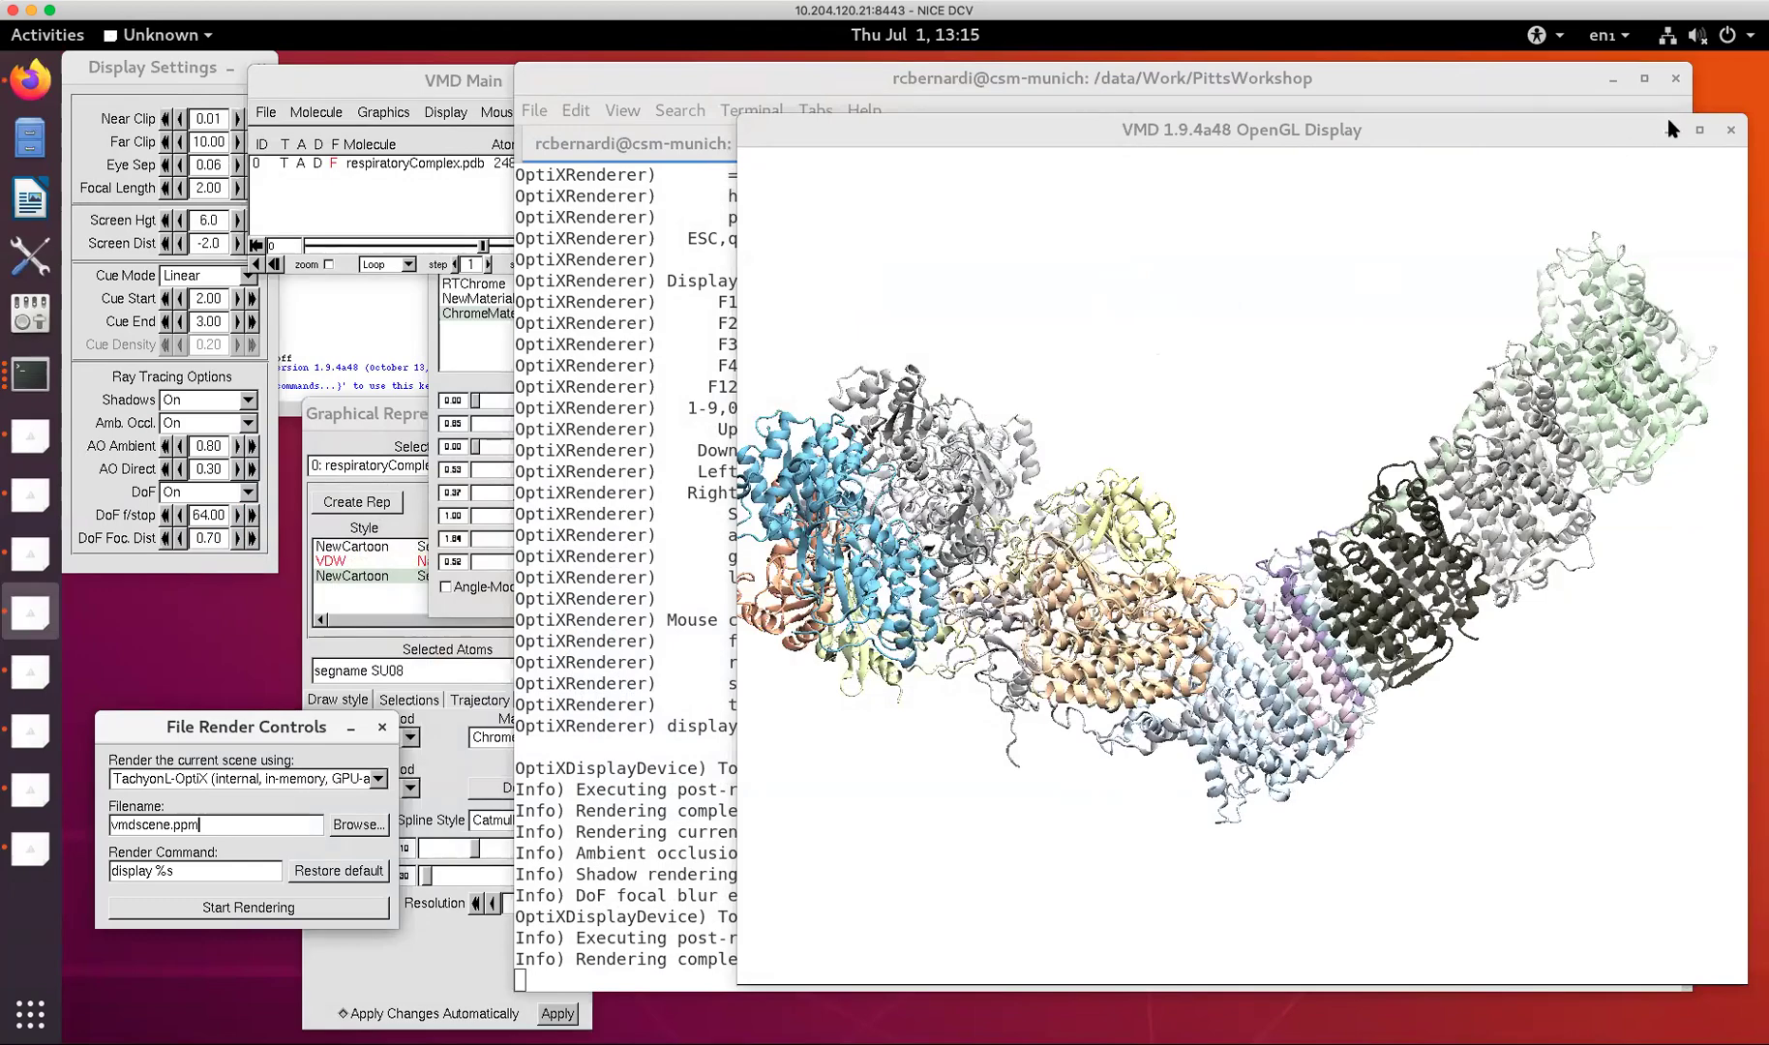
# Turn the complex back to its L-shaped view, and quit VMD from its terminal console with the quit command.
pyautogui.moveTo(1480, 259); pyautogui.dragTo(1079, 522)
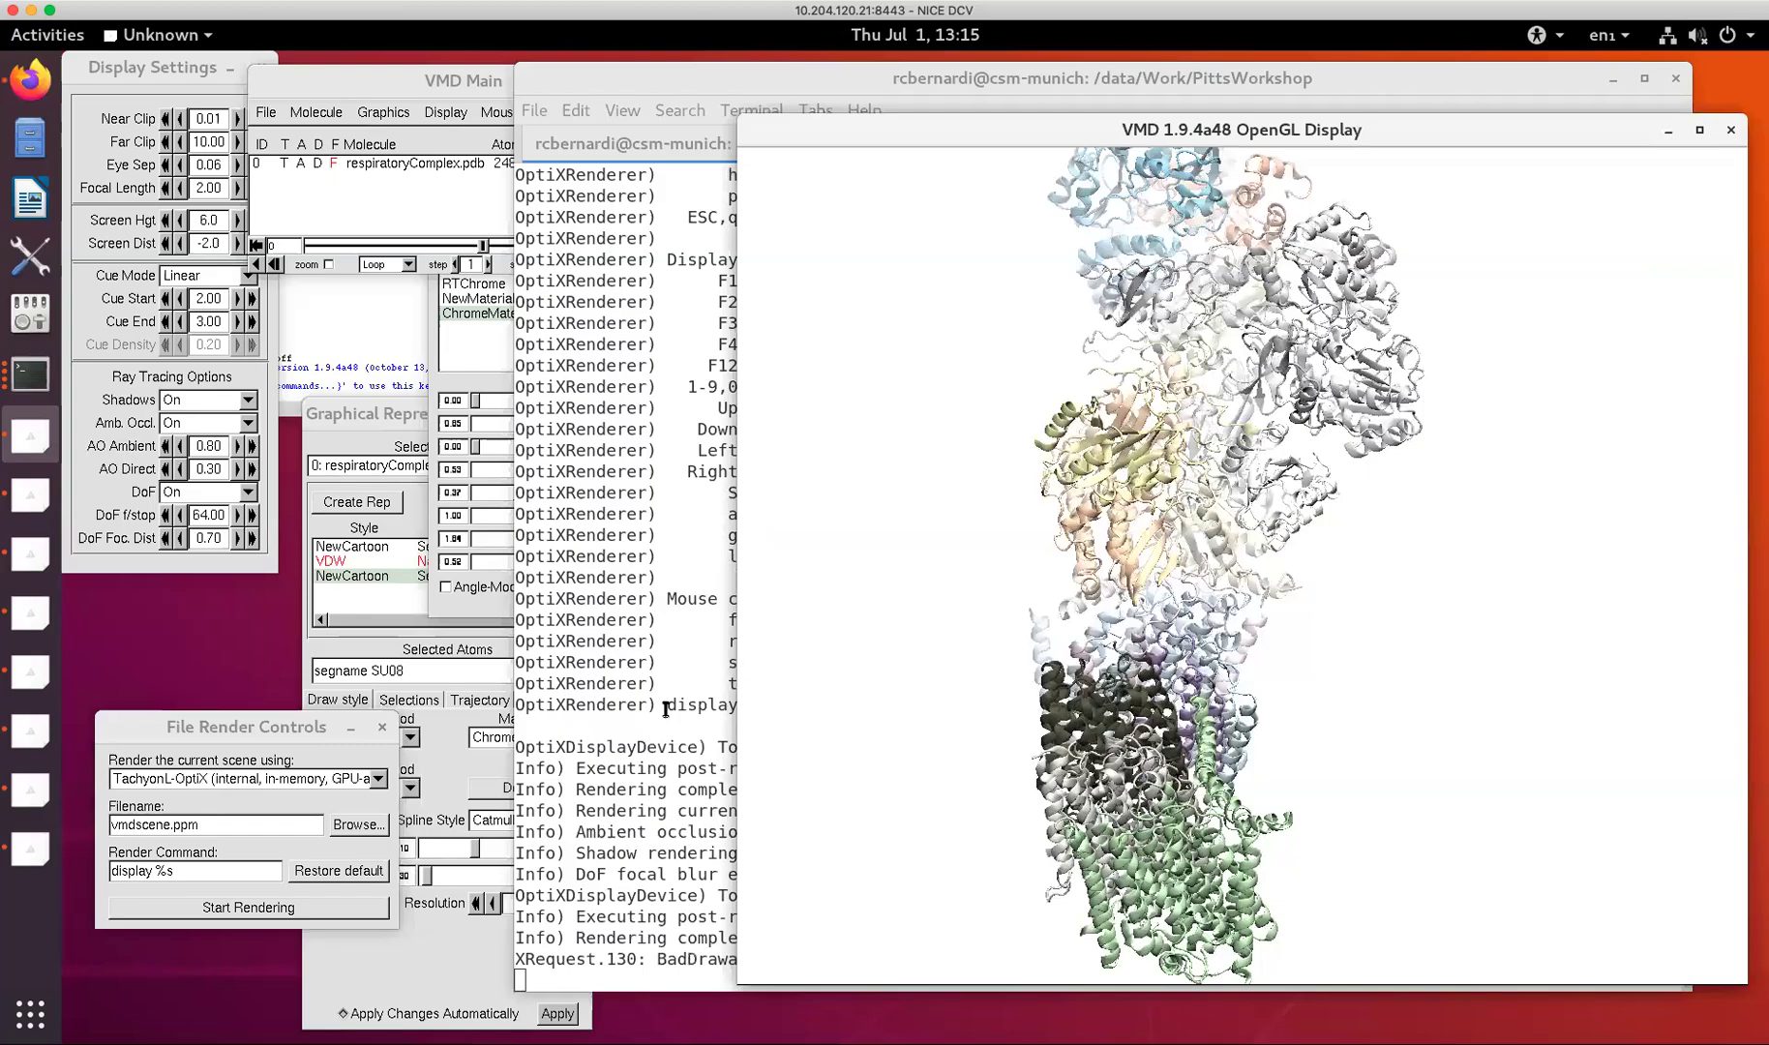
pyautogui.moveTo(1104, 736); pyautogui.dragTo(1234, 692)
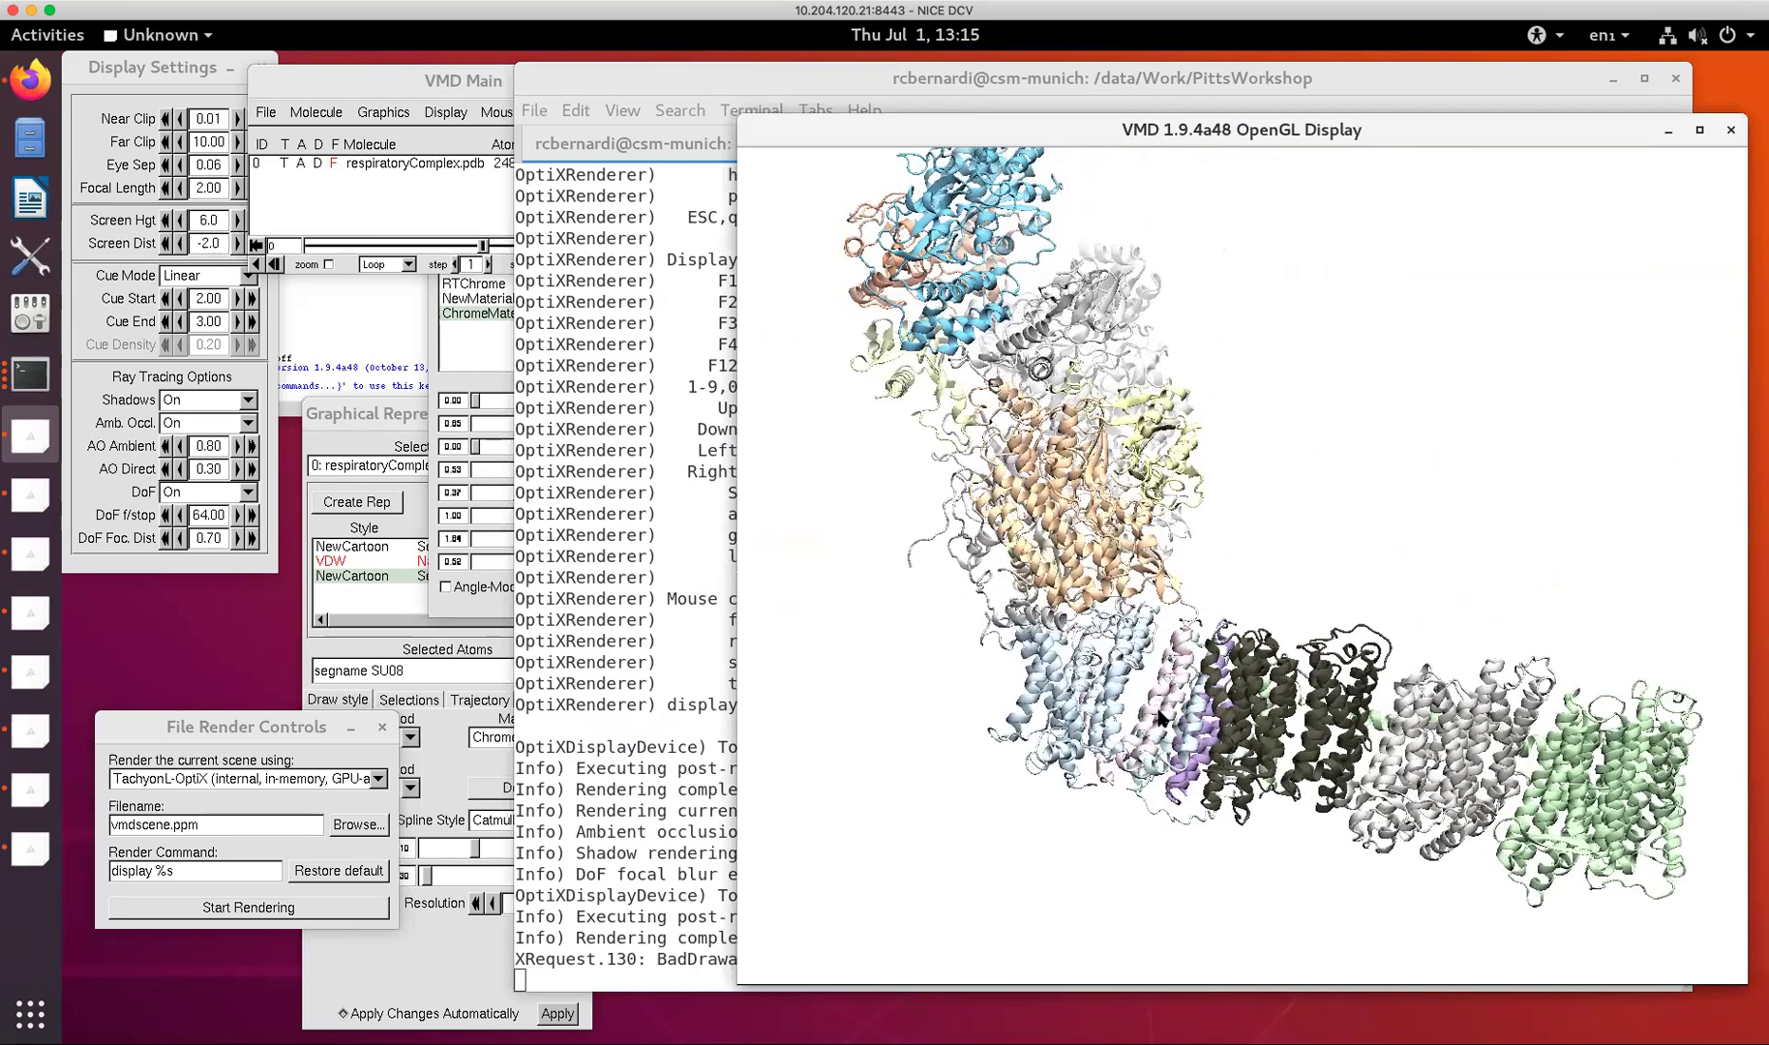
pyautogui.click(584, 916)
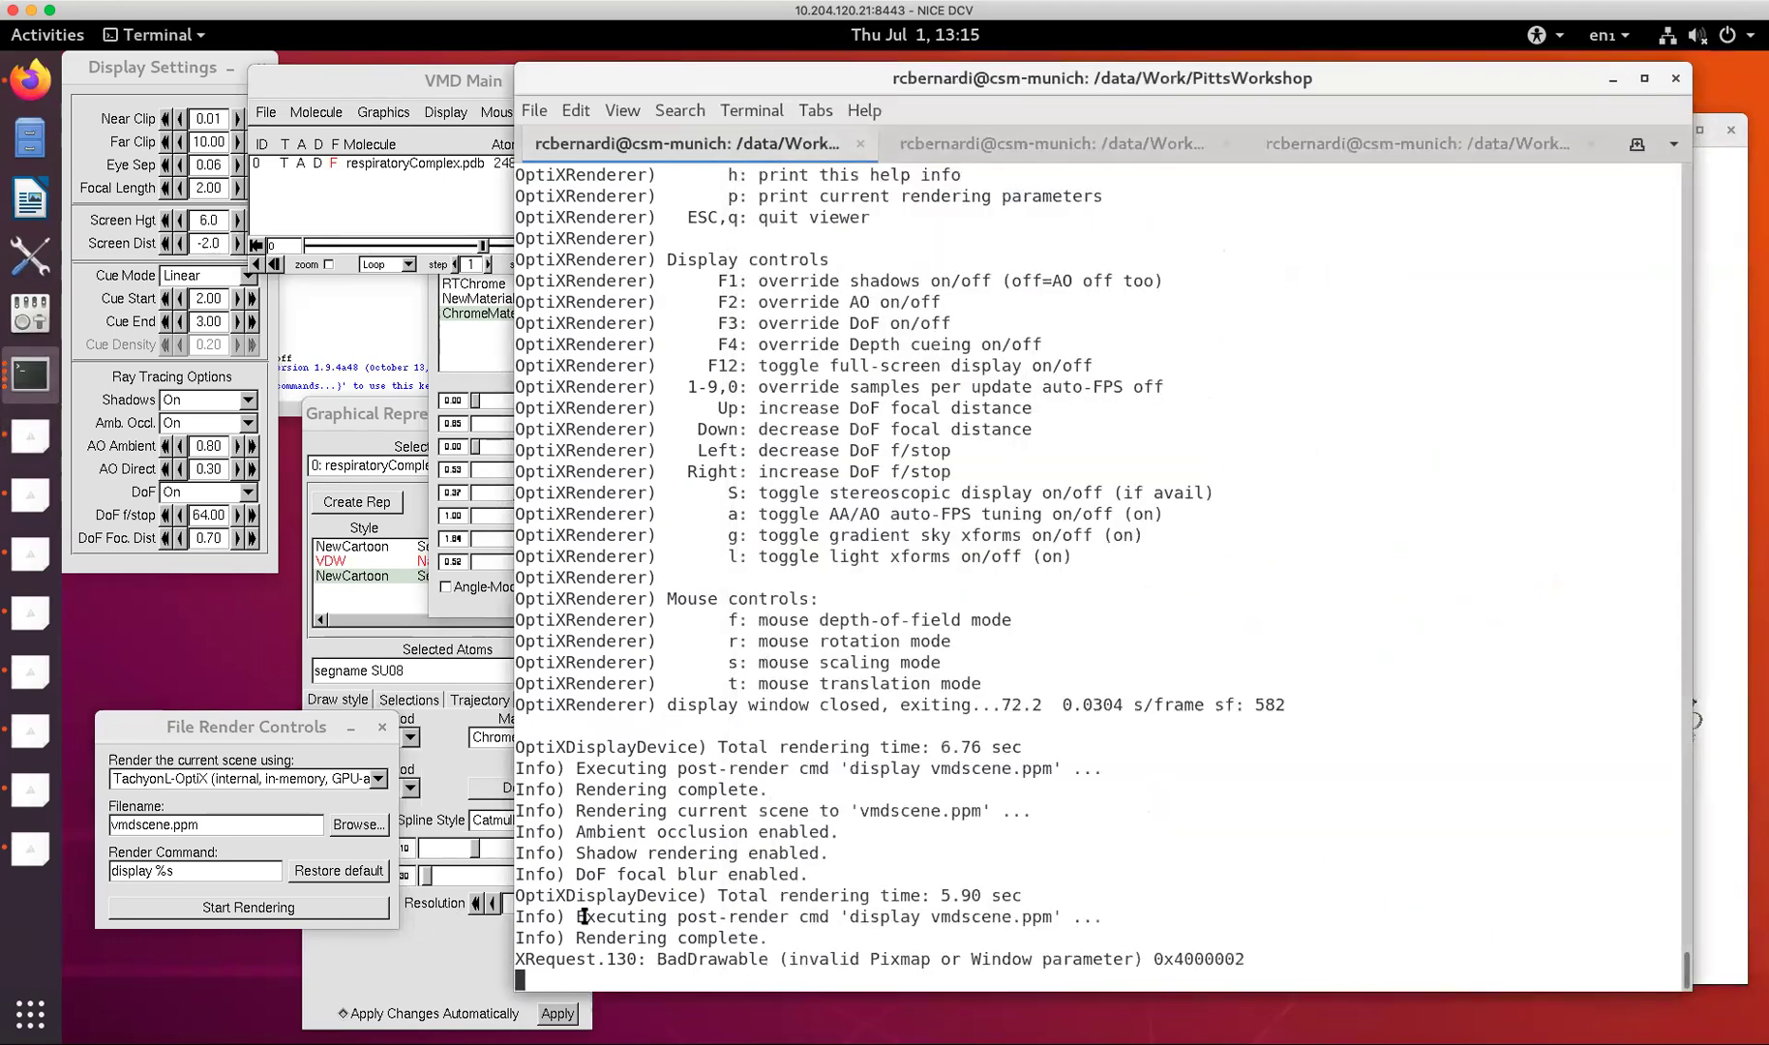
pyautogui.write('h')
pyautogui.press('Return')
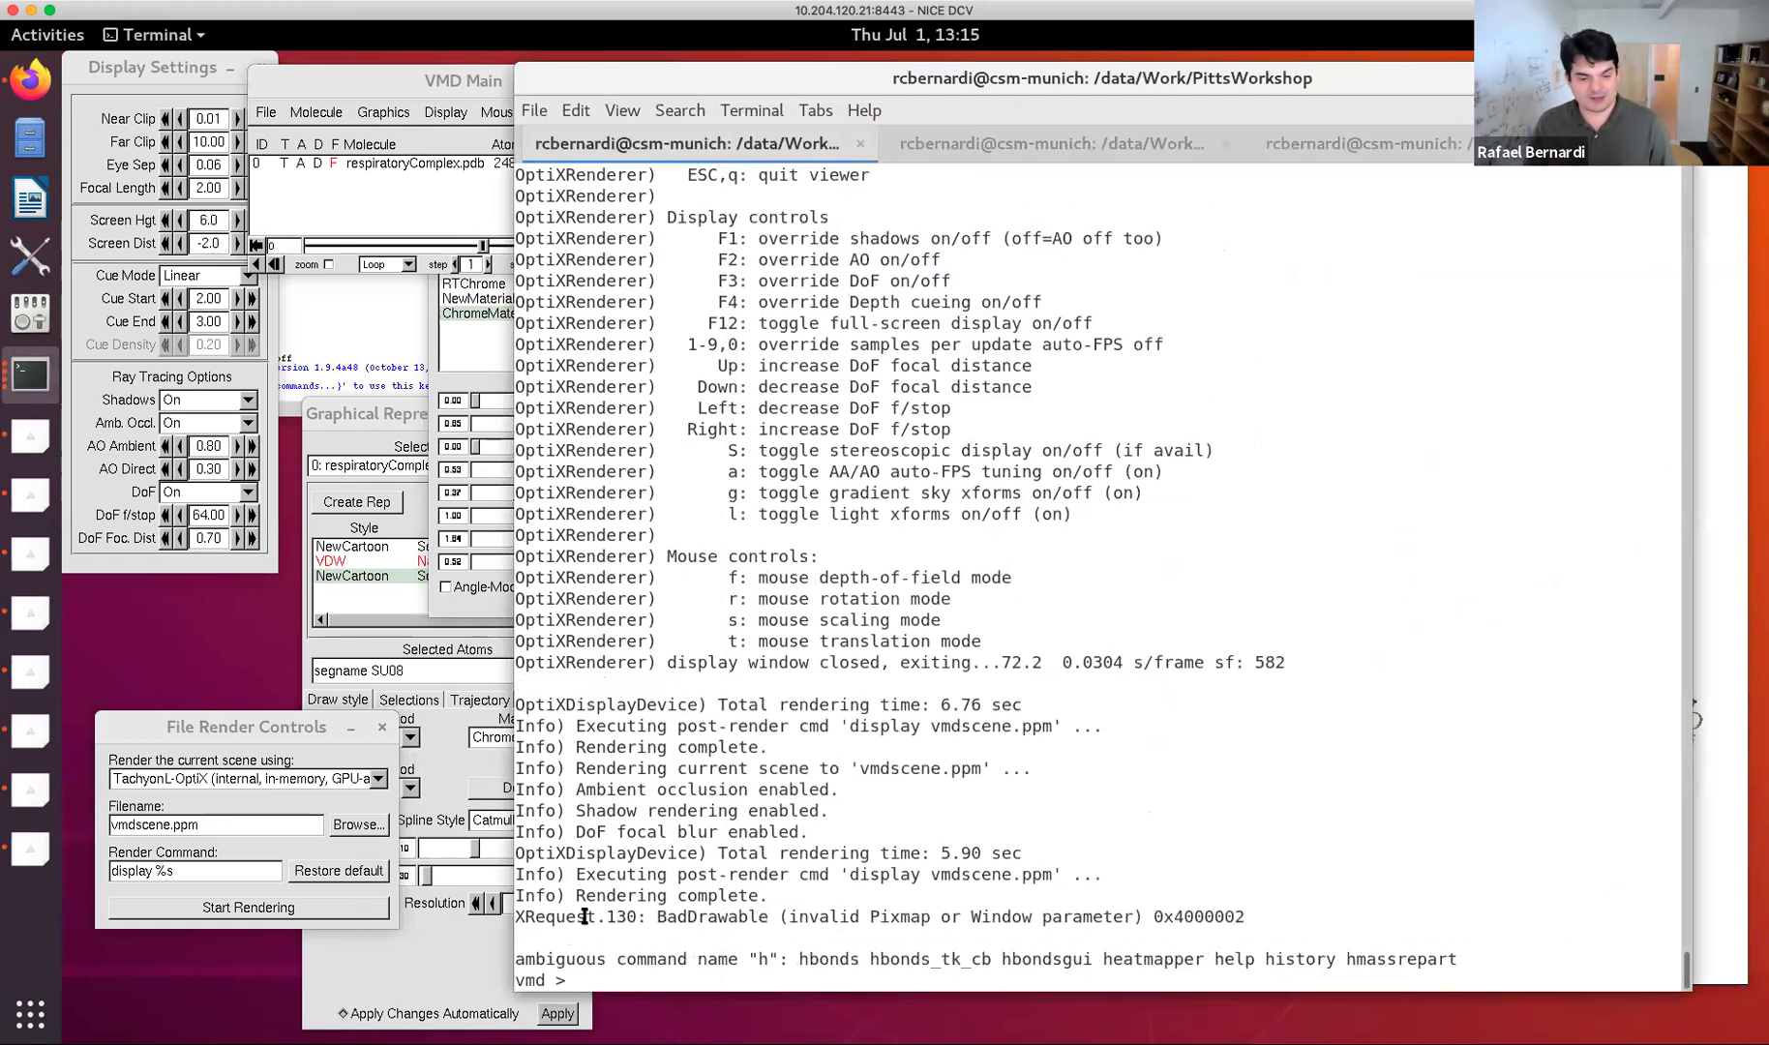
pyautogui.write('q')
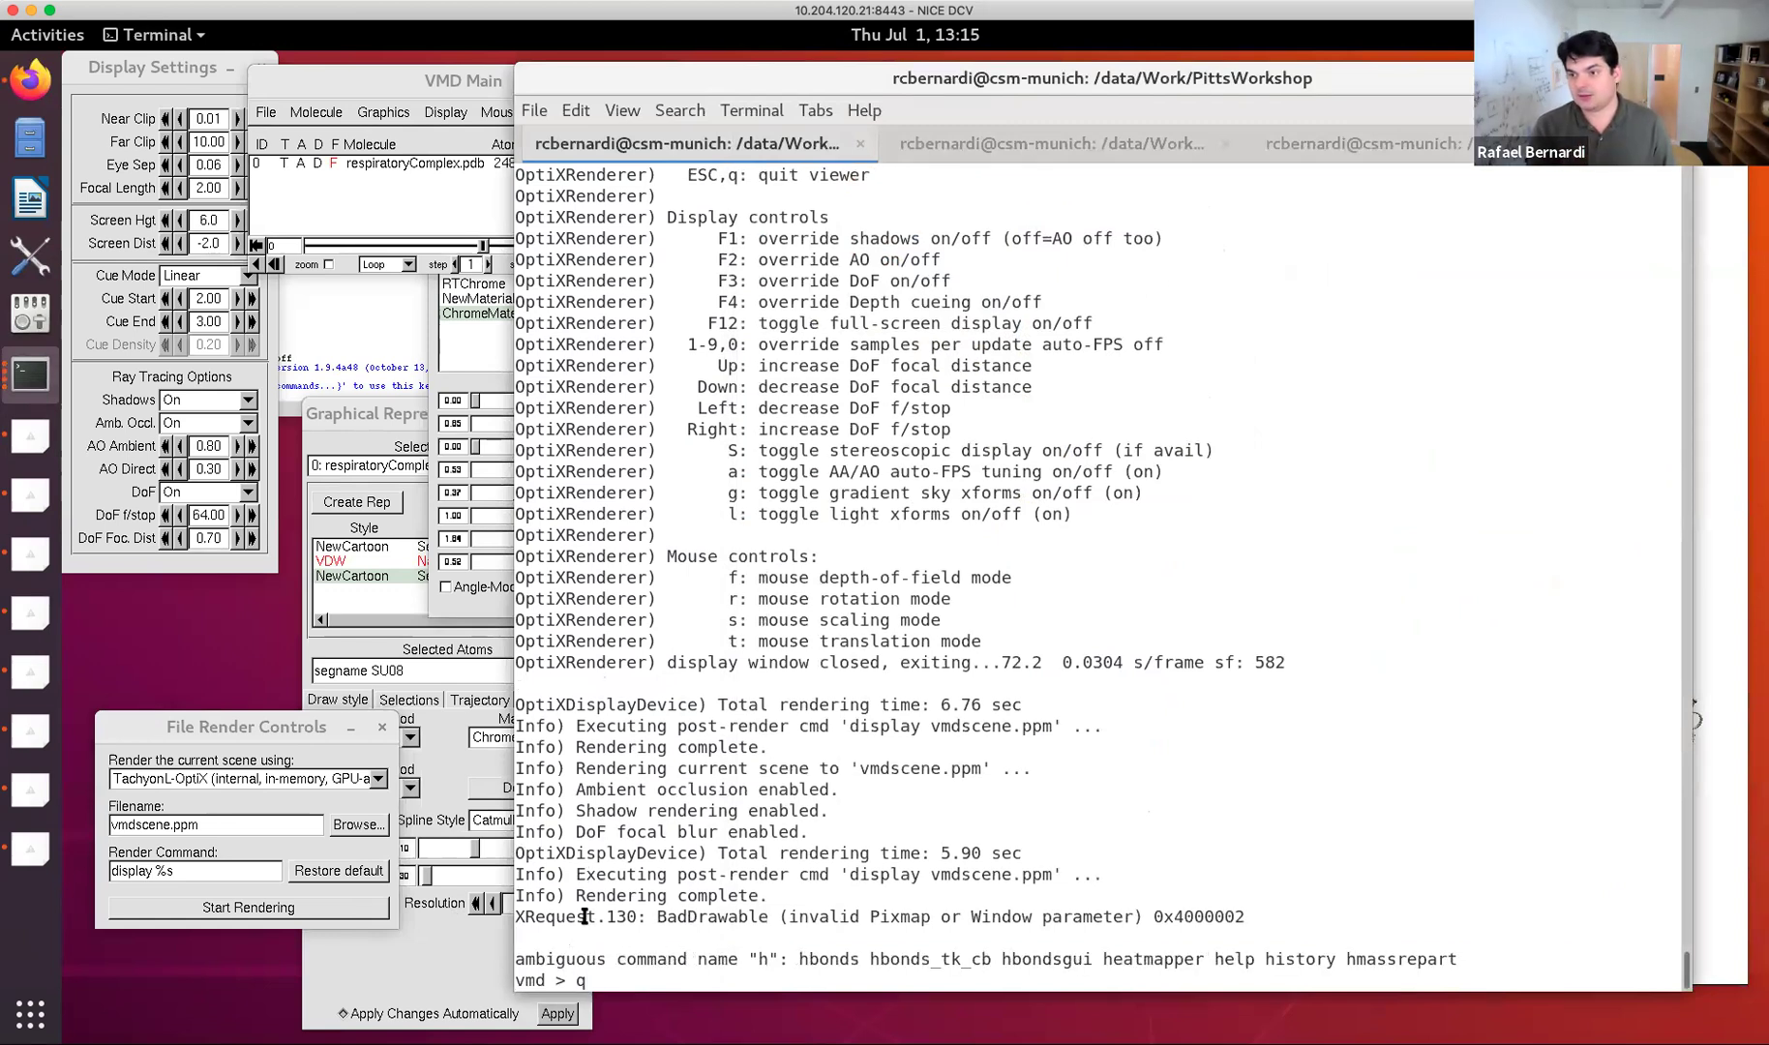
pyautogui.write('uit')
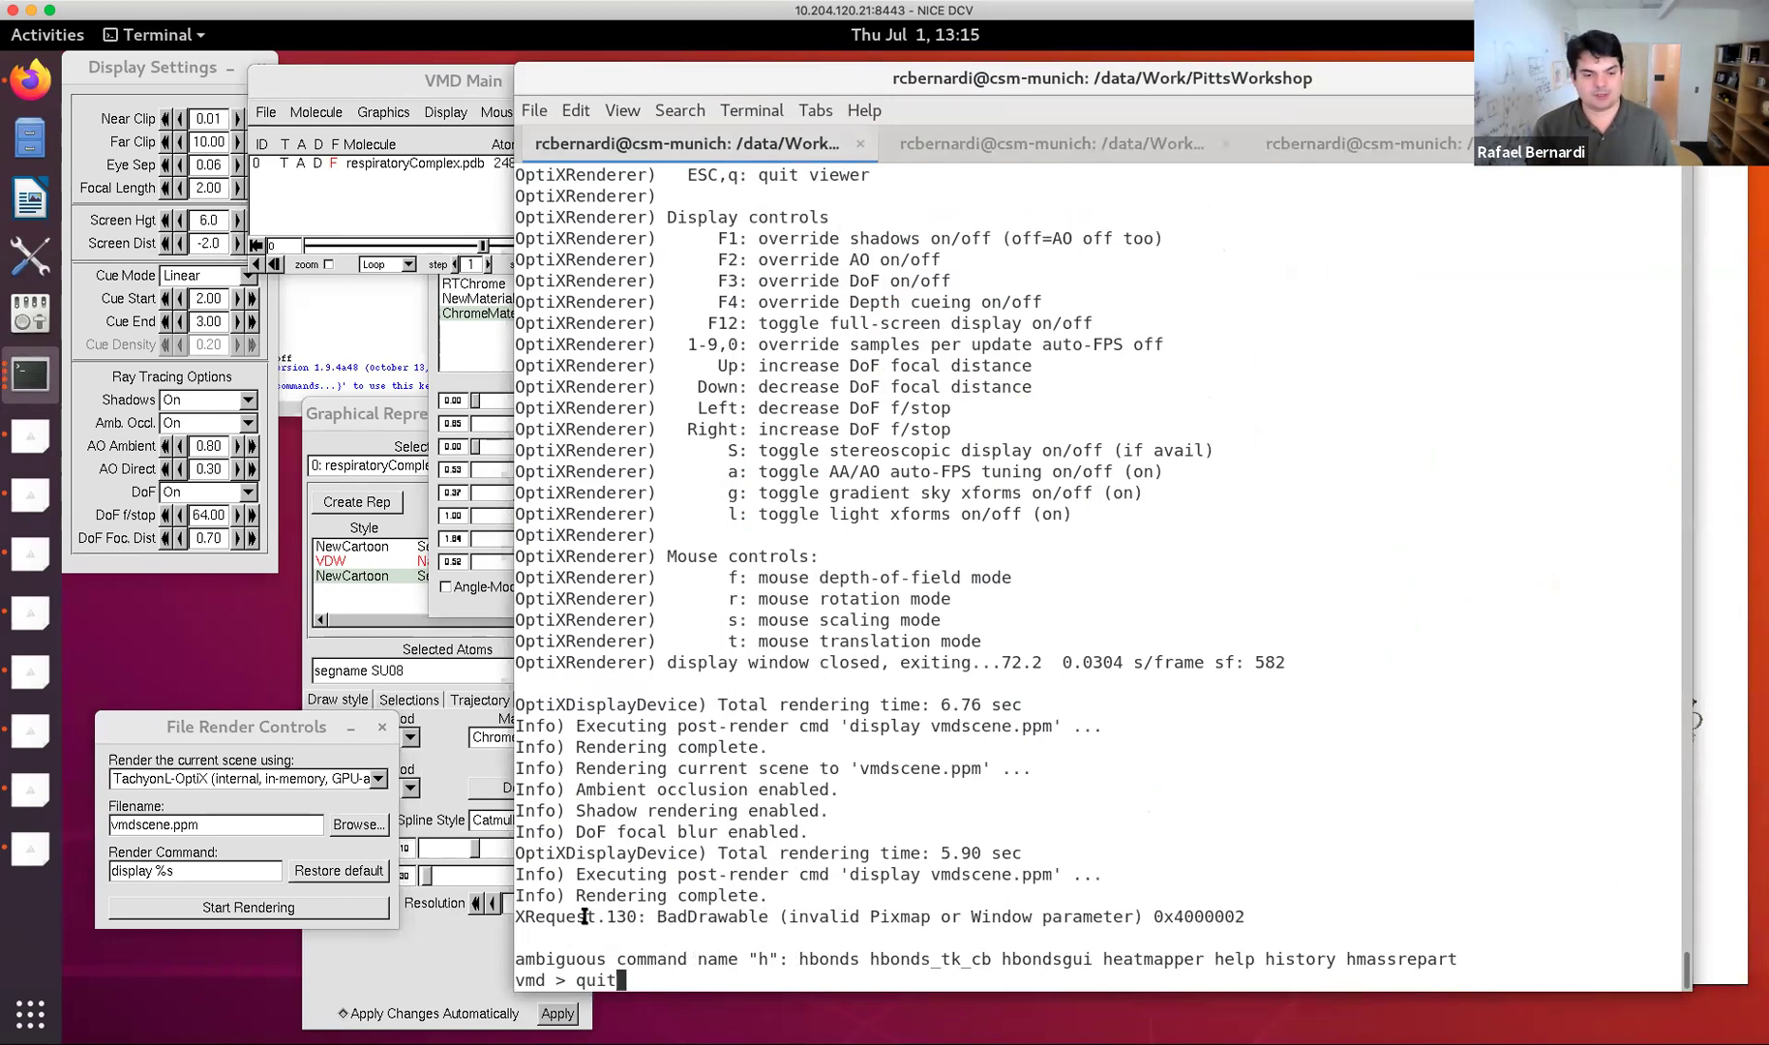
pyautogui.press('Return')
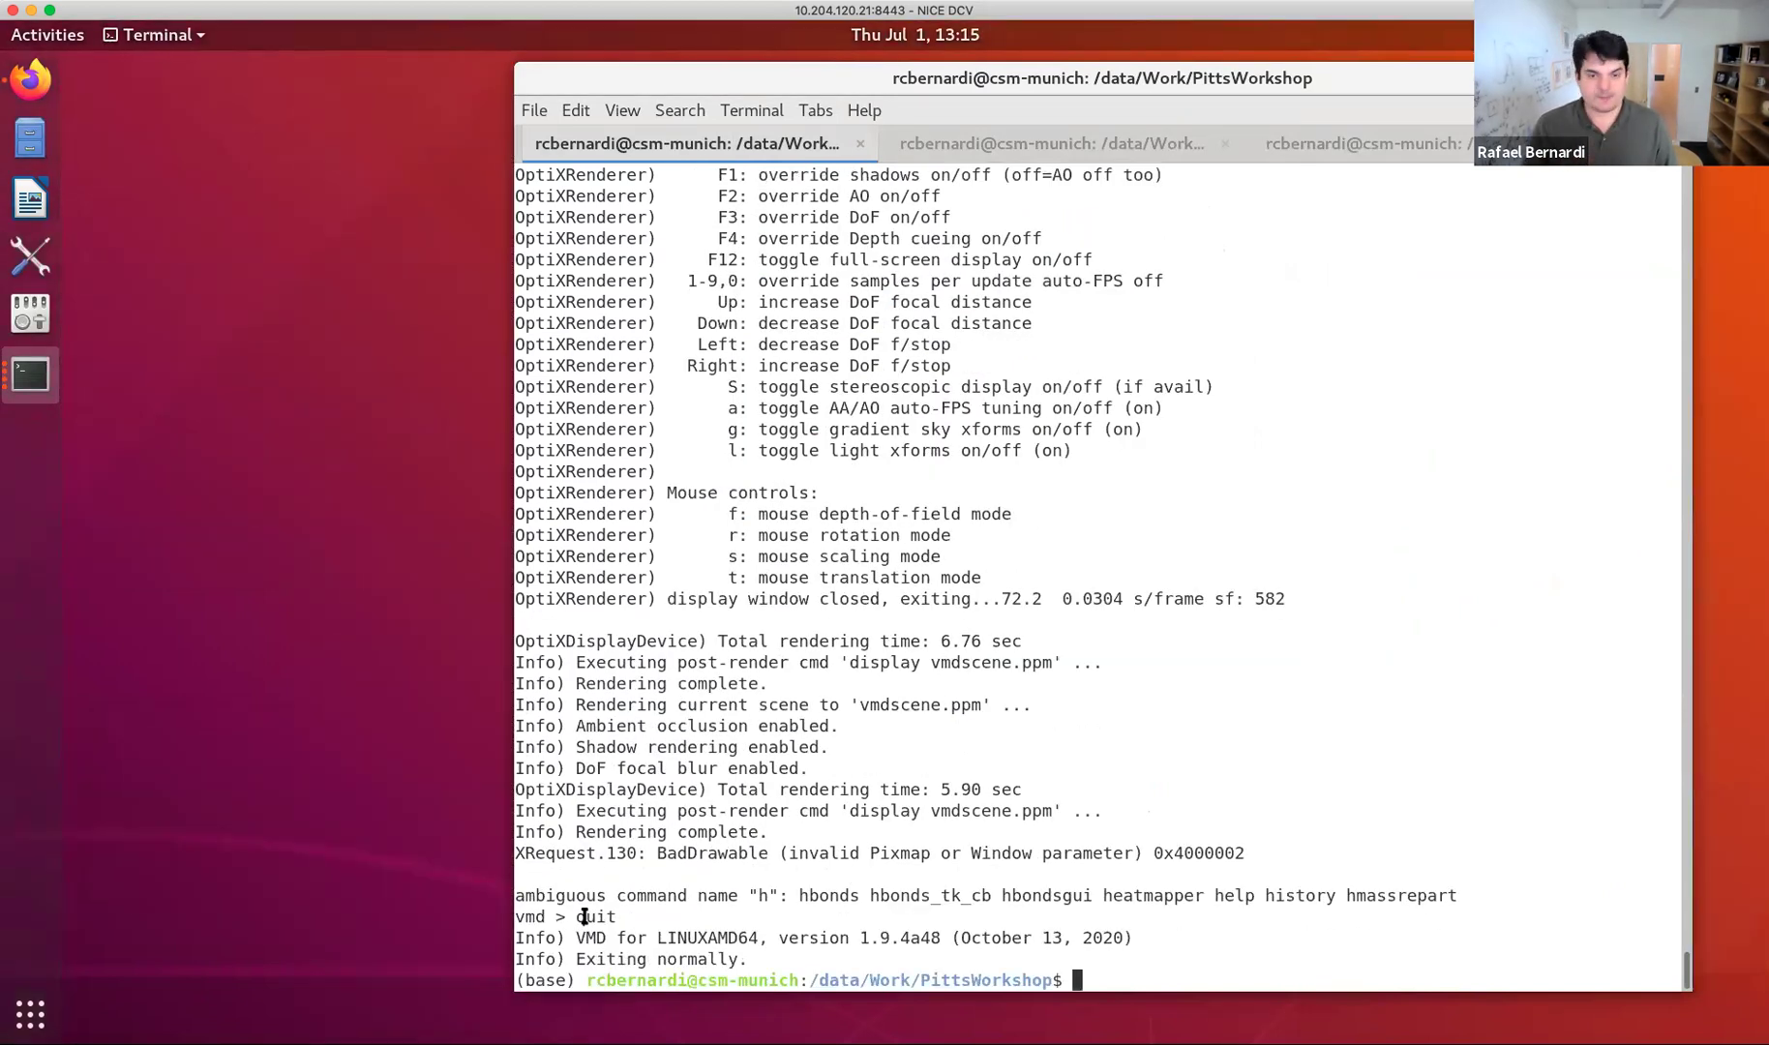
# In the terminal session for the spike-ACE2 Network/AnalysisResults folder, launch VMD with the script network_view_2.tcl using vmd -e.
pyautogui.click(991, 147)
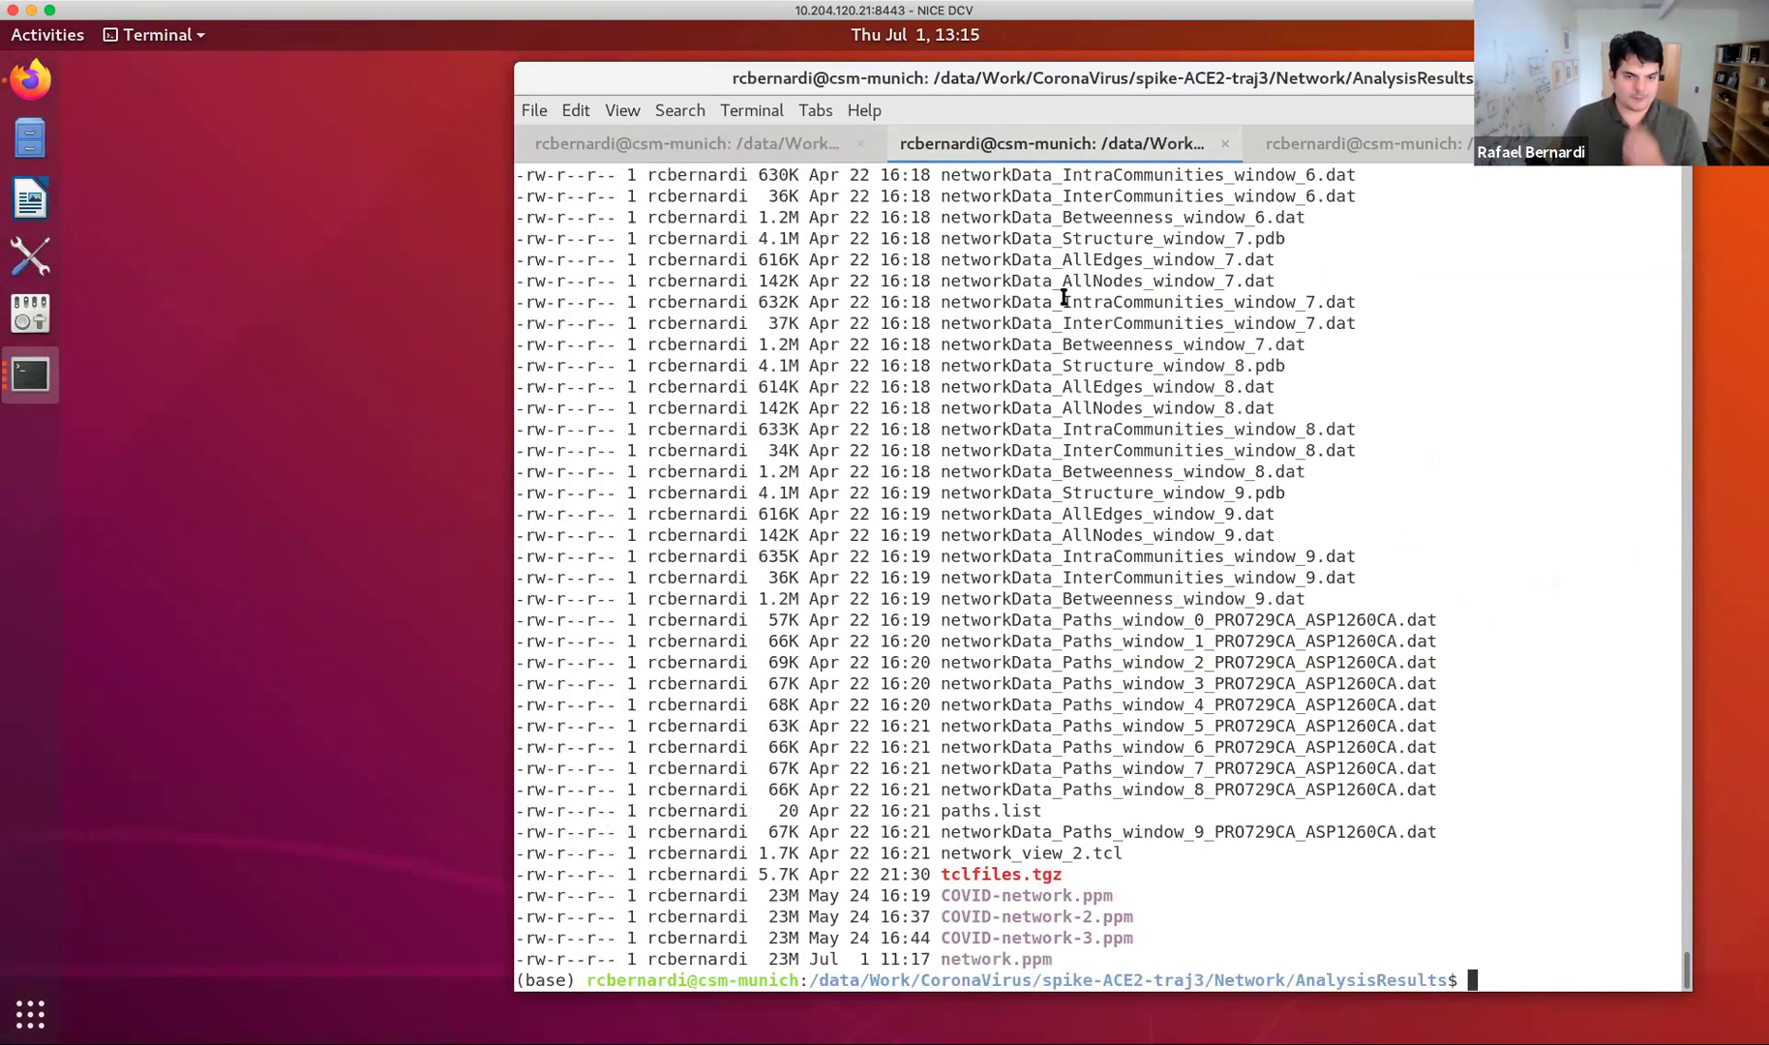
pyautogui.moveTo(1074, 85); pyautogui.dragTo(807, 91)
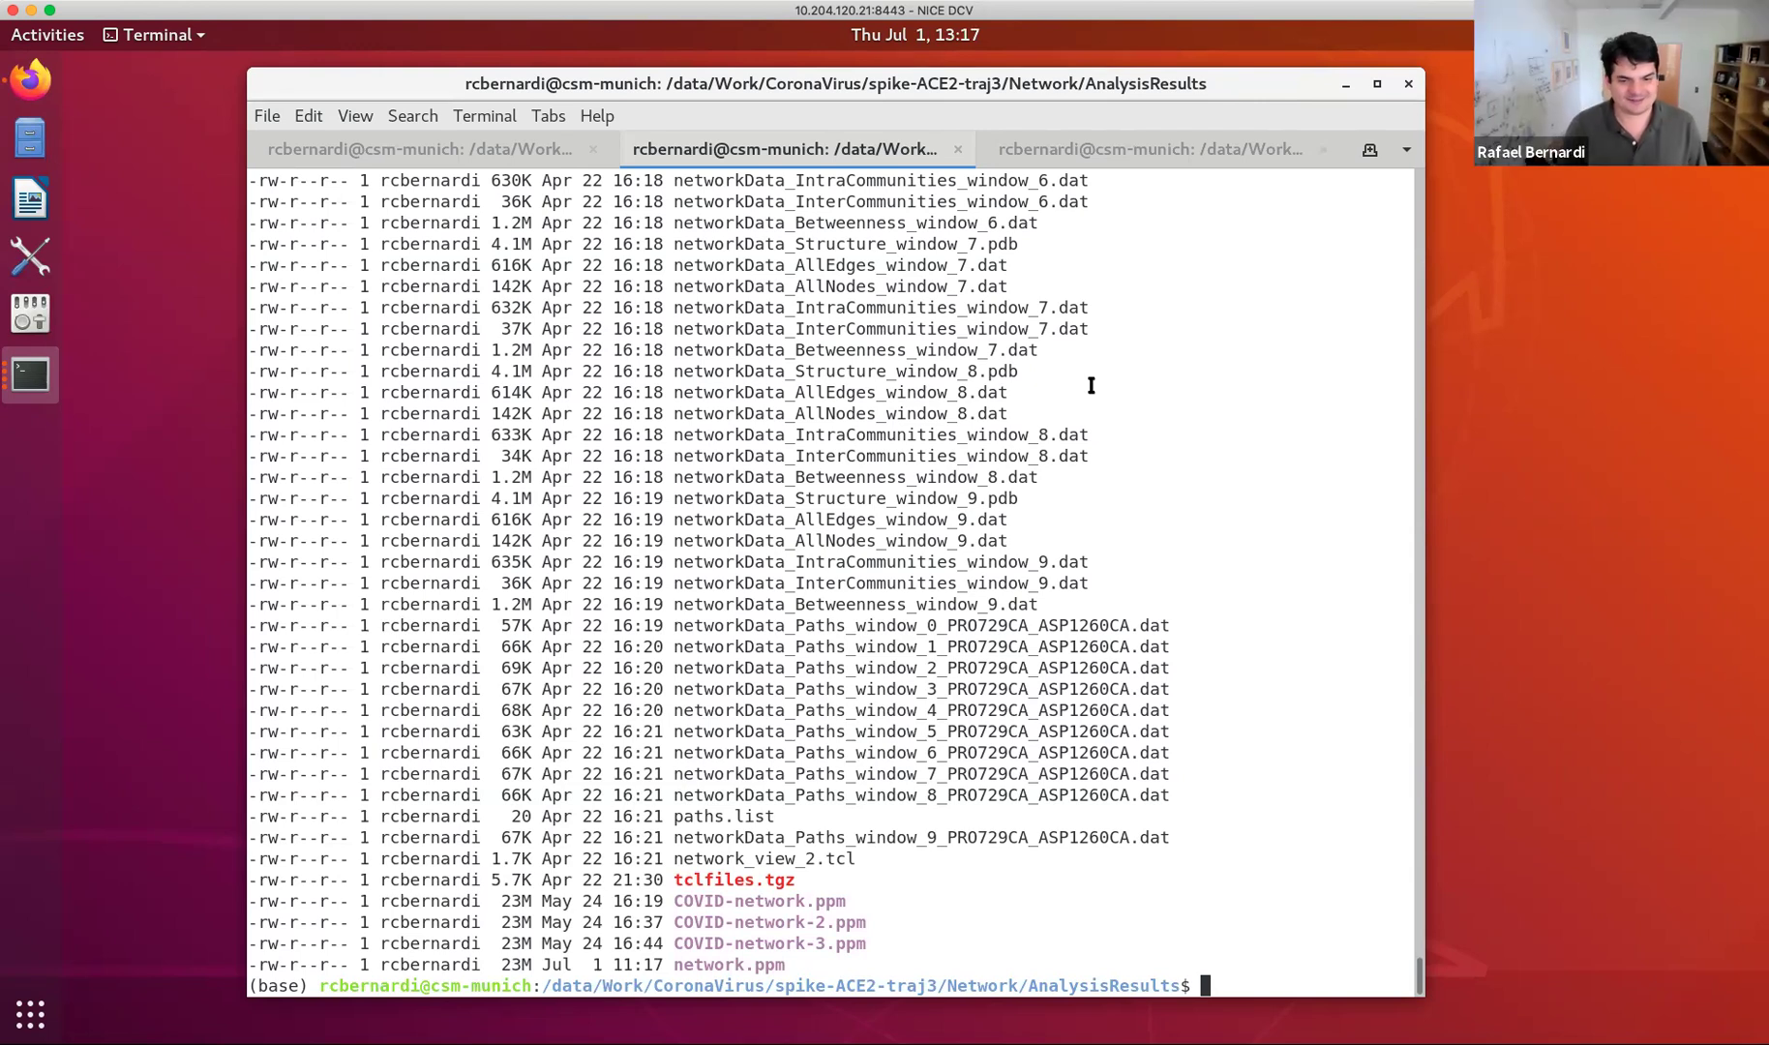
pyautogui.write('vmd -e')
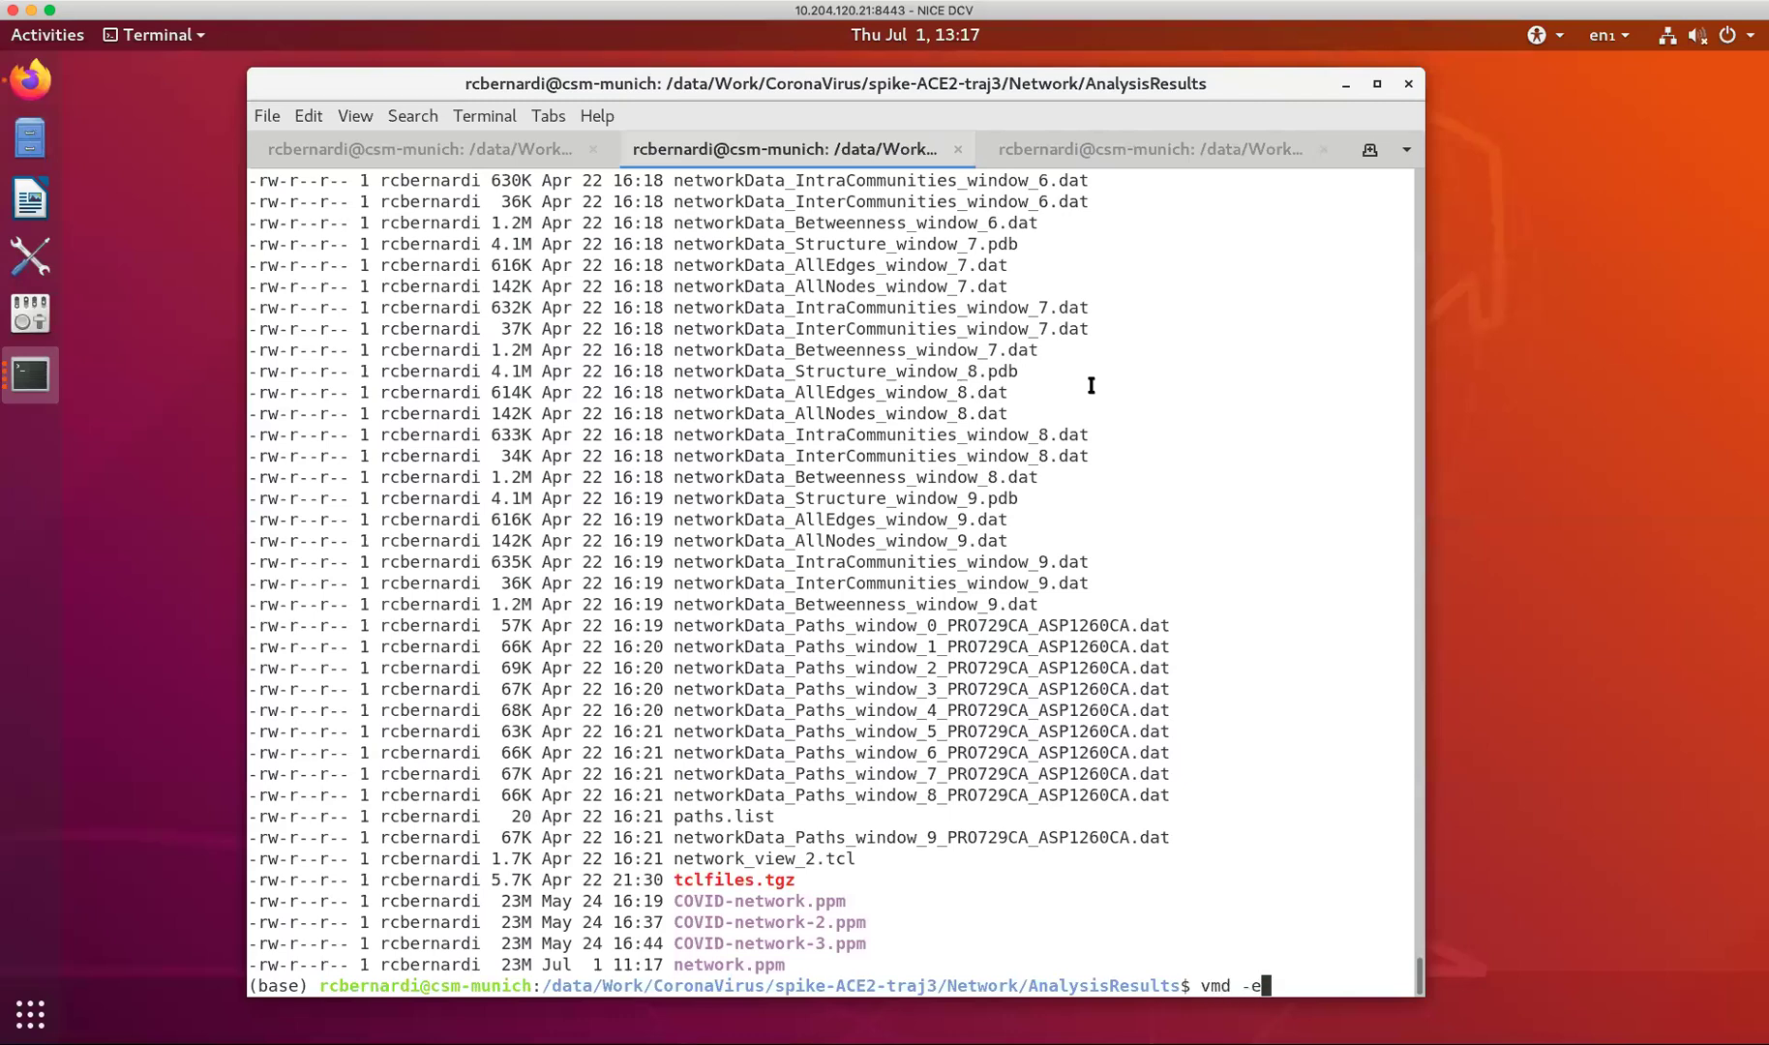
pyautogui.click(1376, 83)
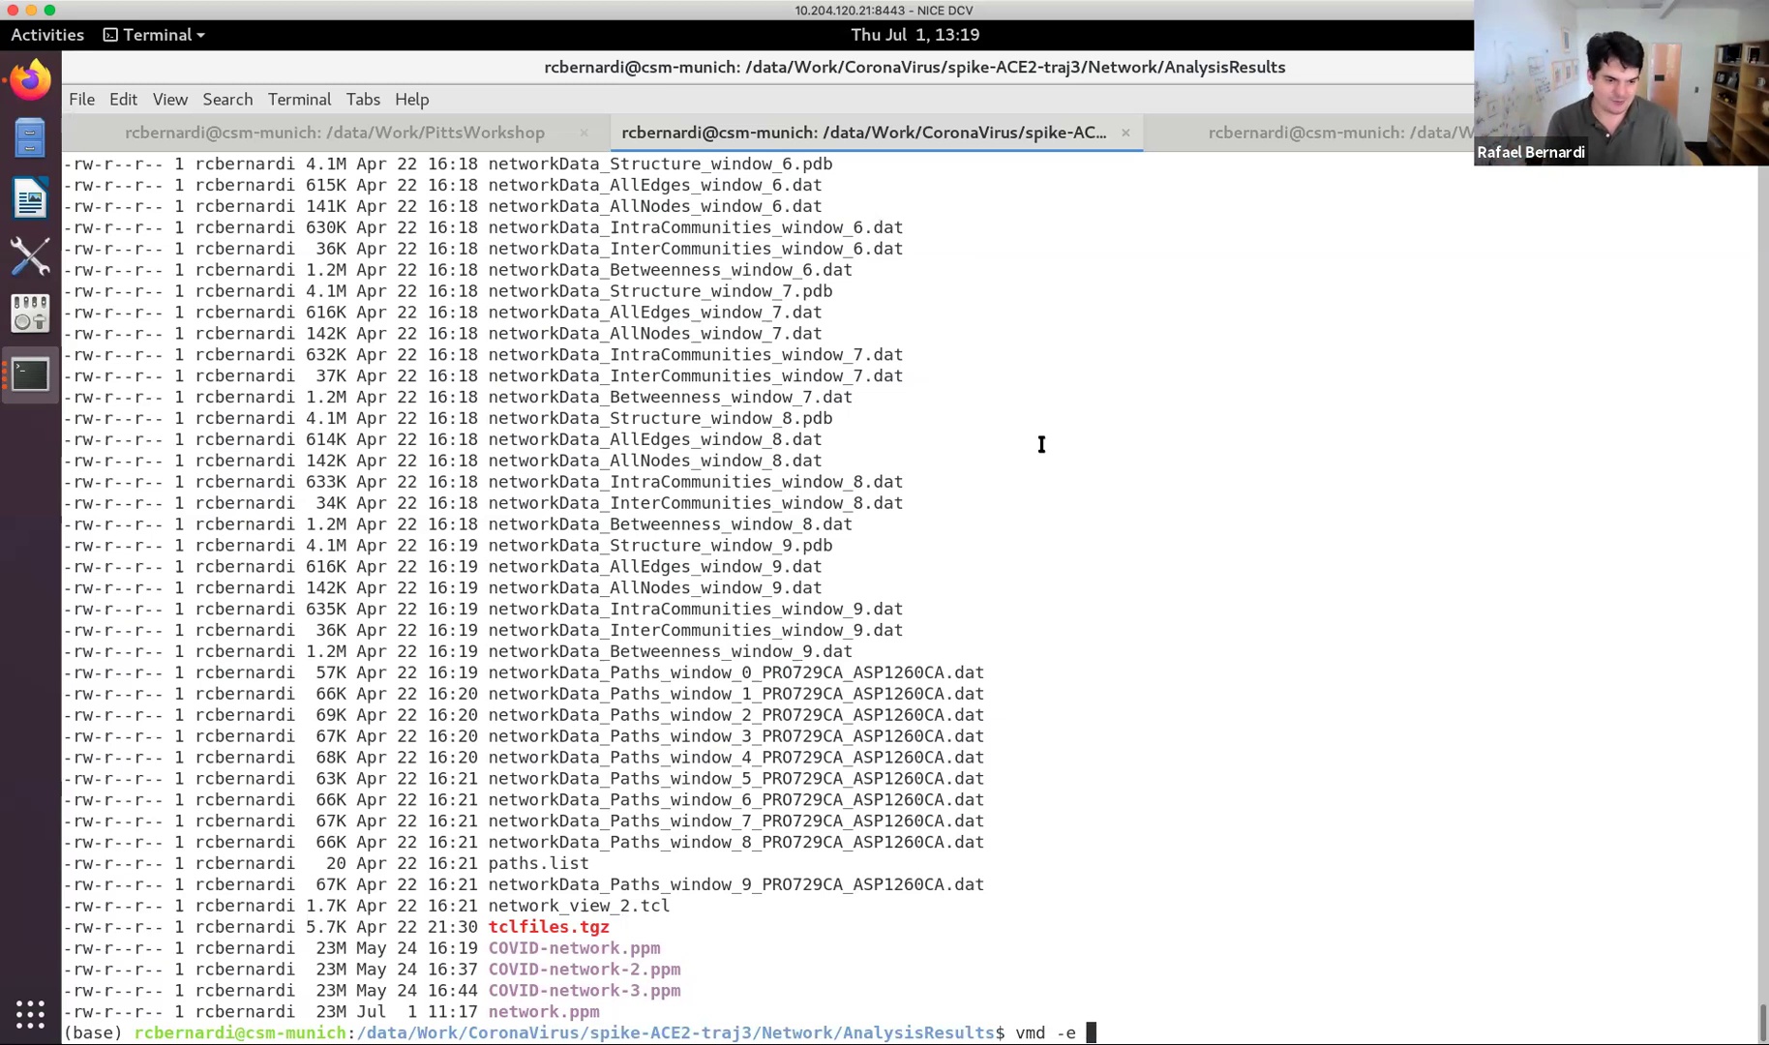
pyautogui.write('network_v')
pyautogui.press('Tab')
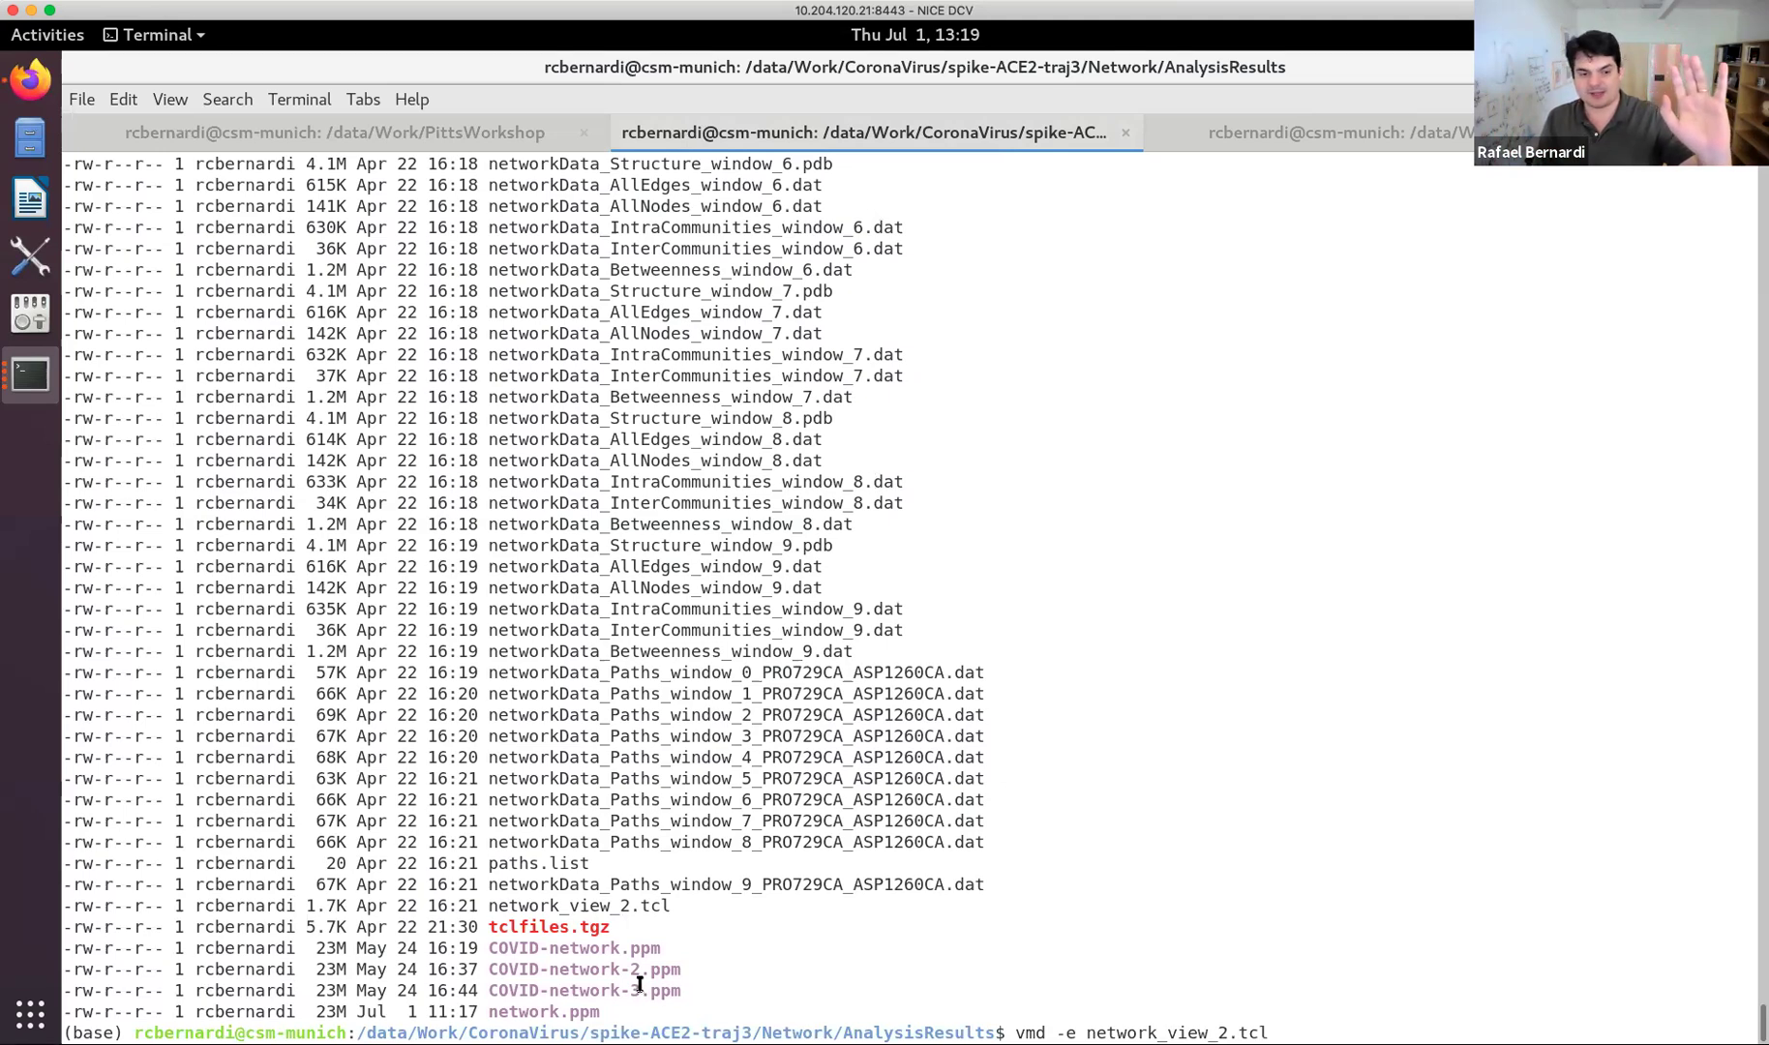
pyautogui.moveTo(501, 907); pyautogui.dragTo(677, 915)
pyautogui.click(722, 915)
pyautogui.press('Return')
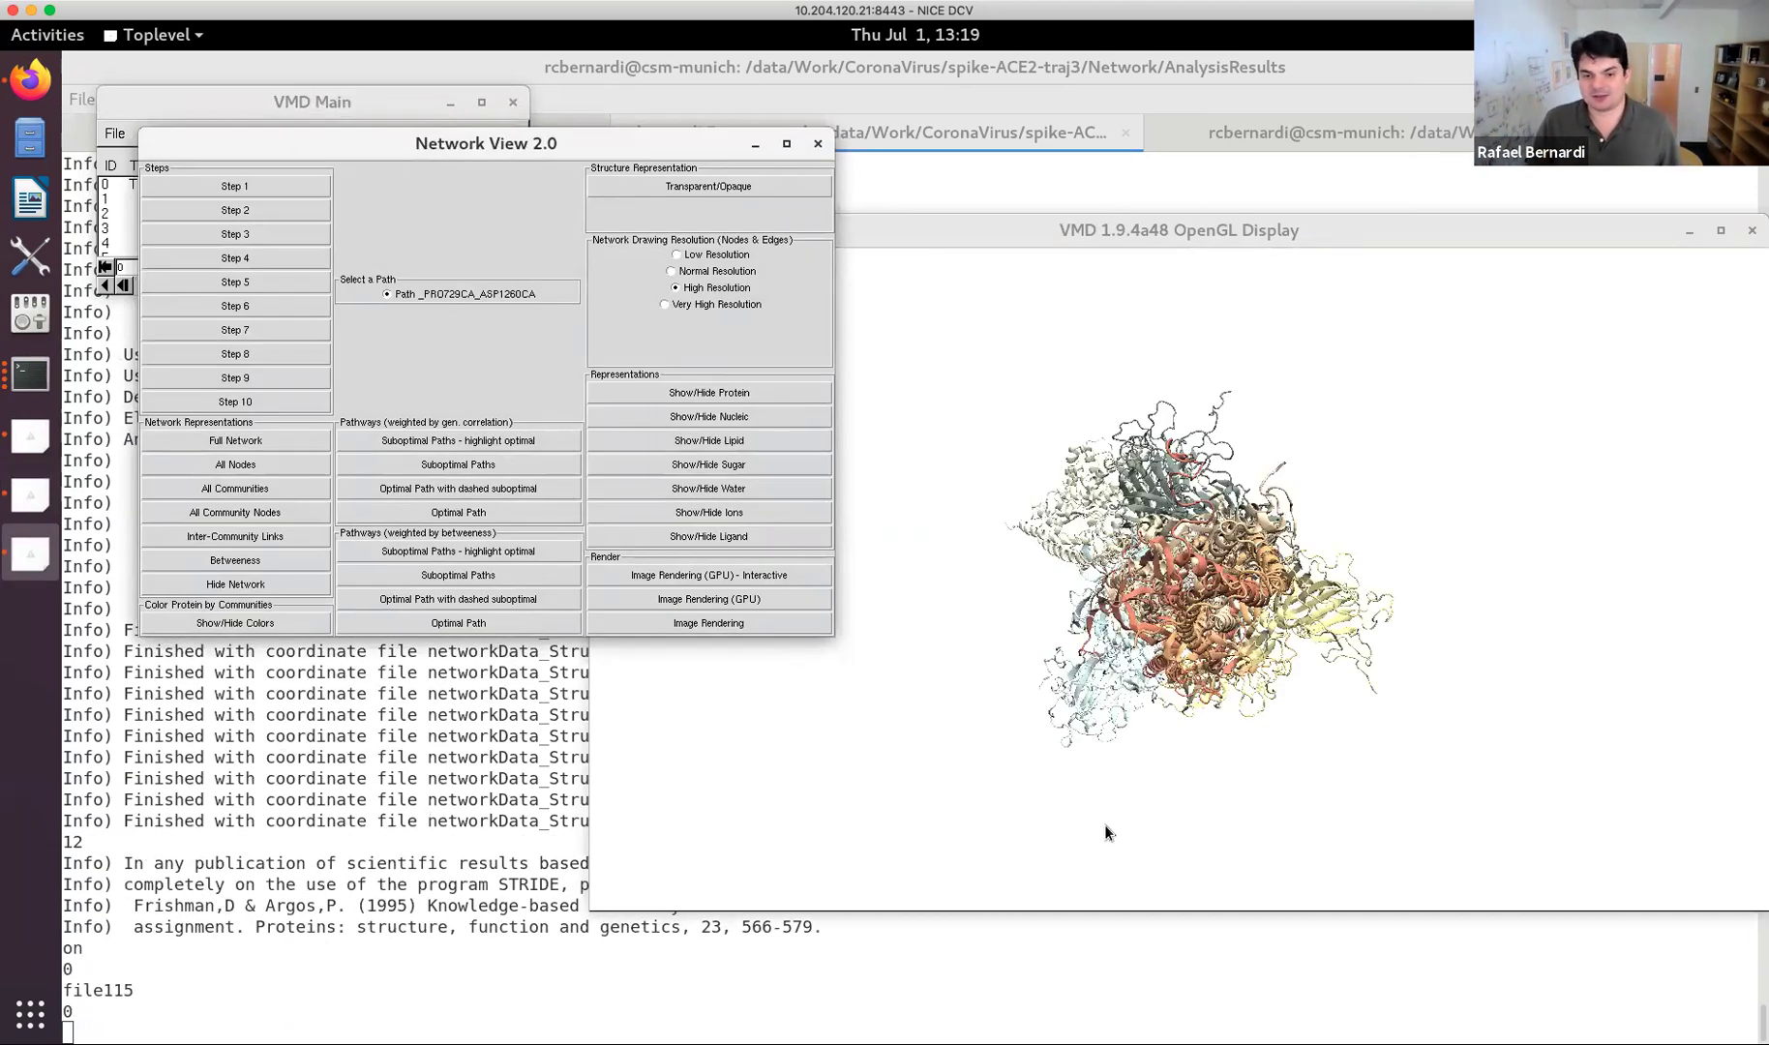
# Rotate the spike-ACE2 complex into a lengthwise side view, and move the Network View 2.0 window below VMD Main.
pyautogui.moveTo(1220, 658); pyautogui.dragTo(1379, 640)
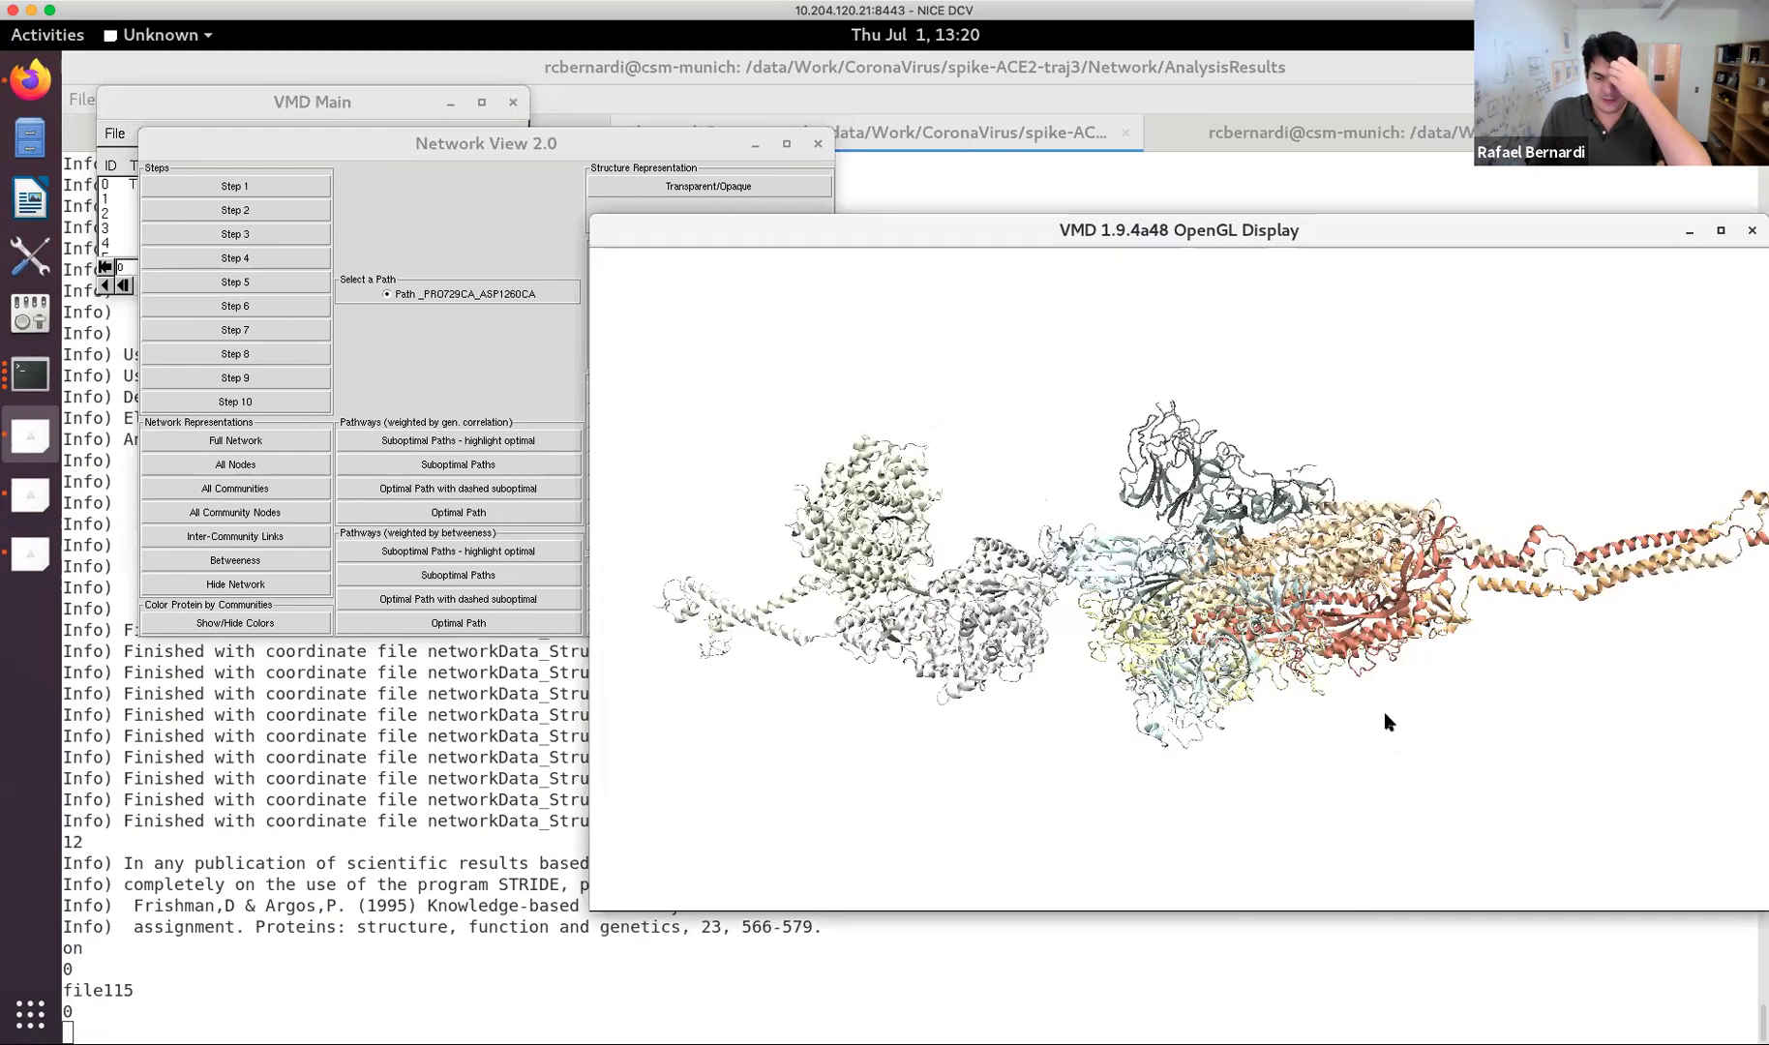
pyautogui.moveTo(1379, 621); pyautogui.dragTo(1463, 617)
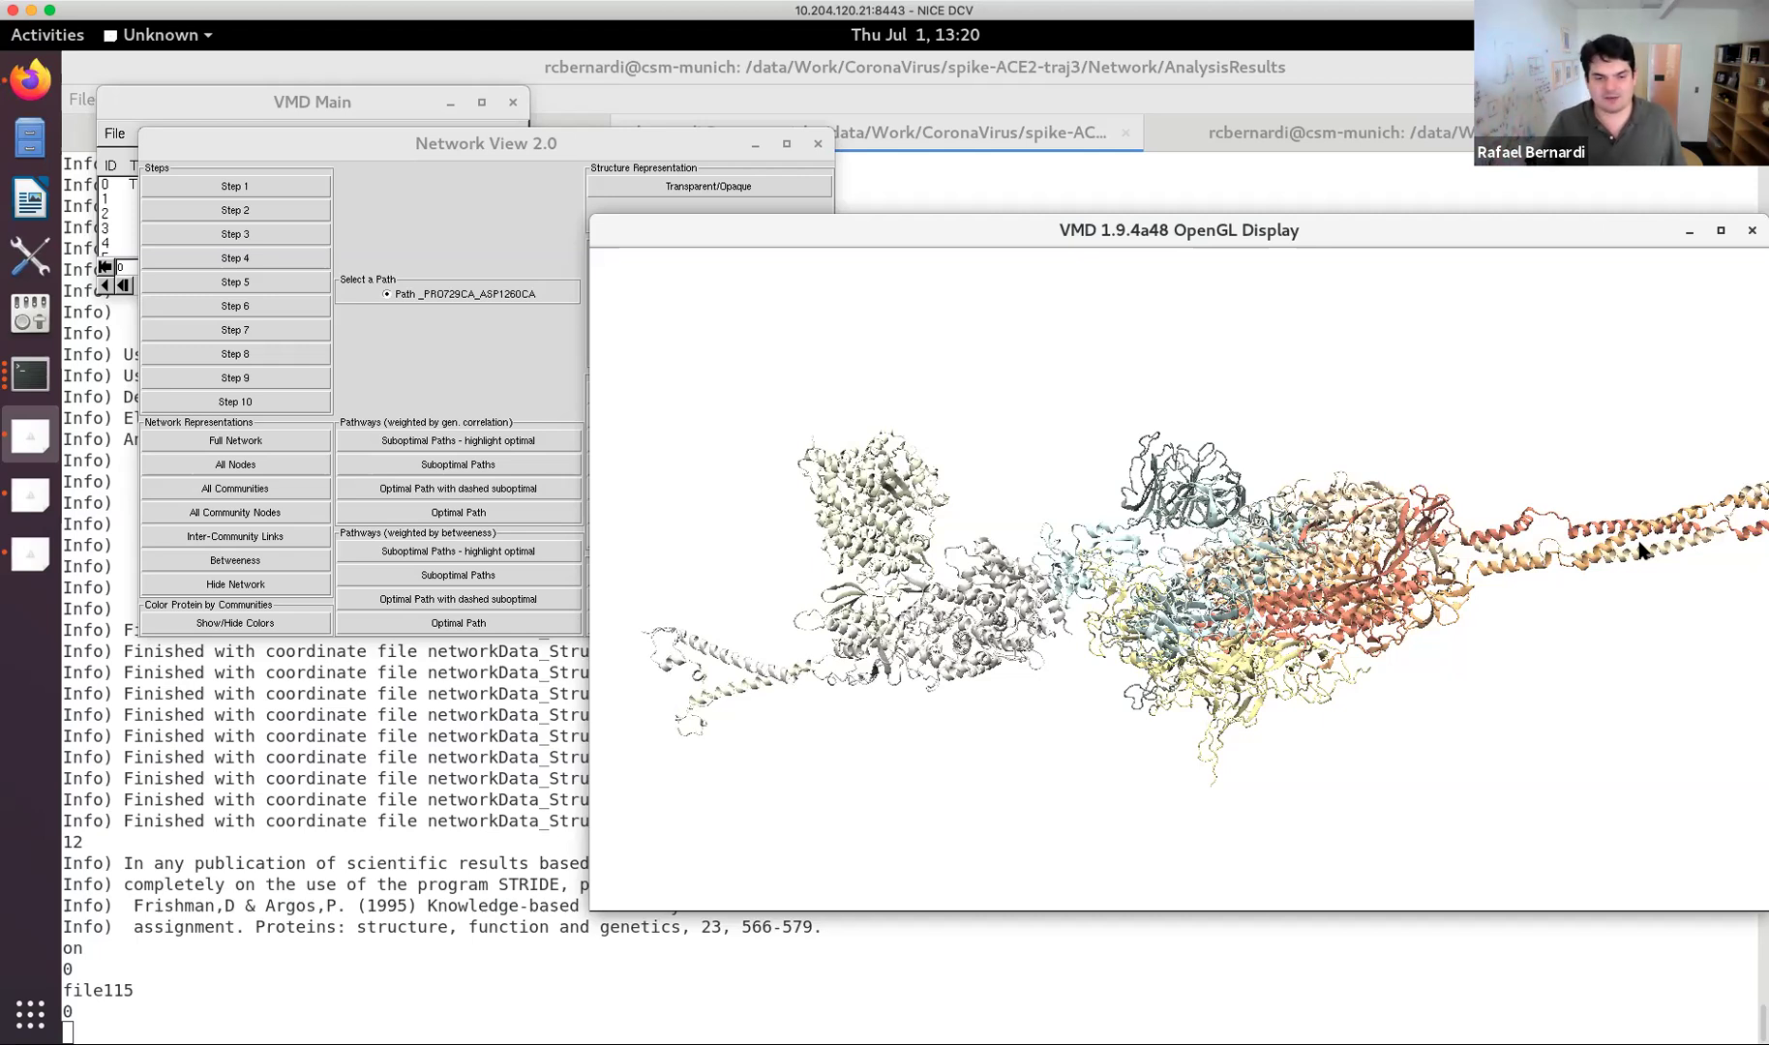
pyautogui.click(462, 202)
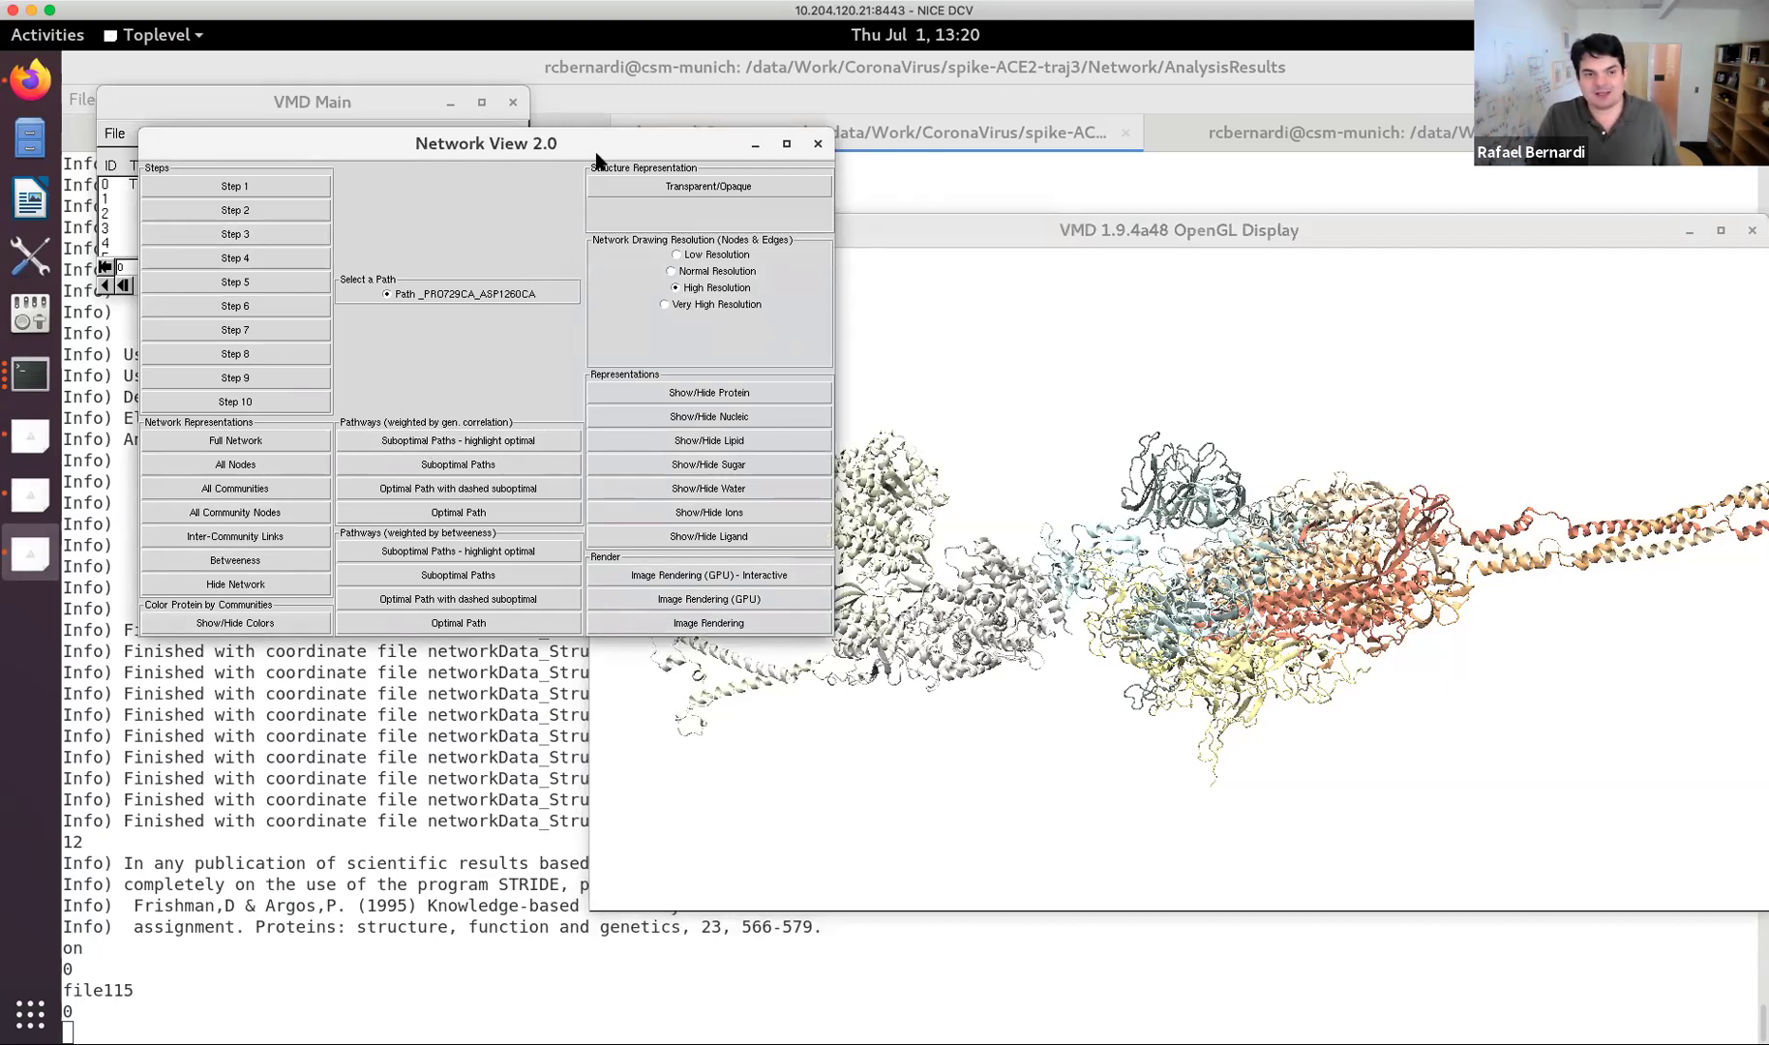
pyautogui.moveTo(651, 142); pyautogui.dragTo(1139, 307)
pyautogui.moveTo(1058, 119); pyautogui.dragTo(628, 410)
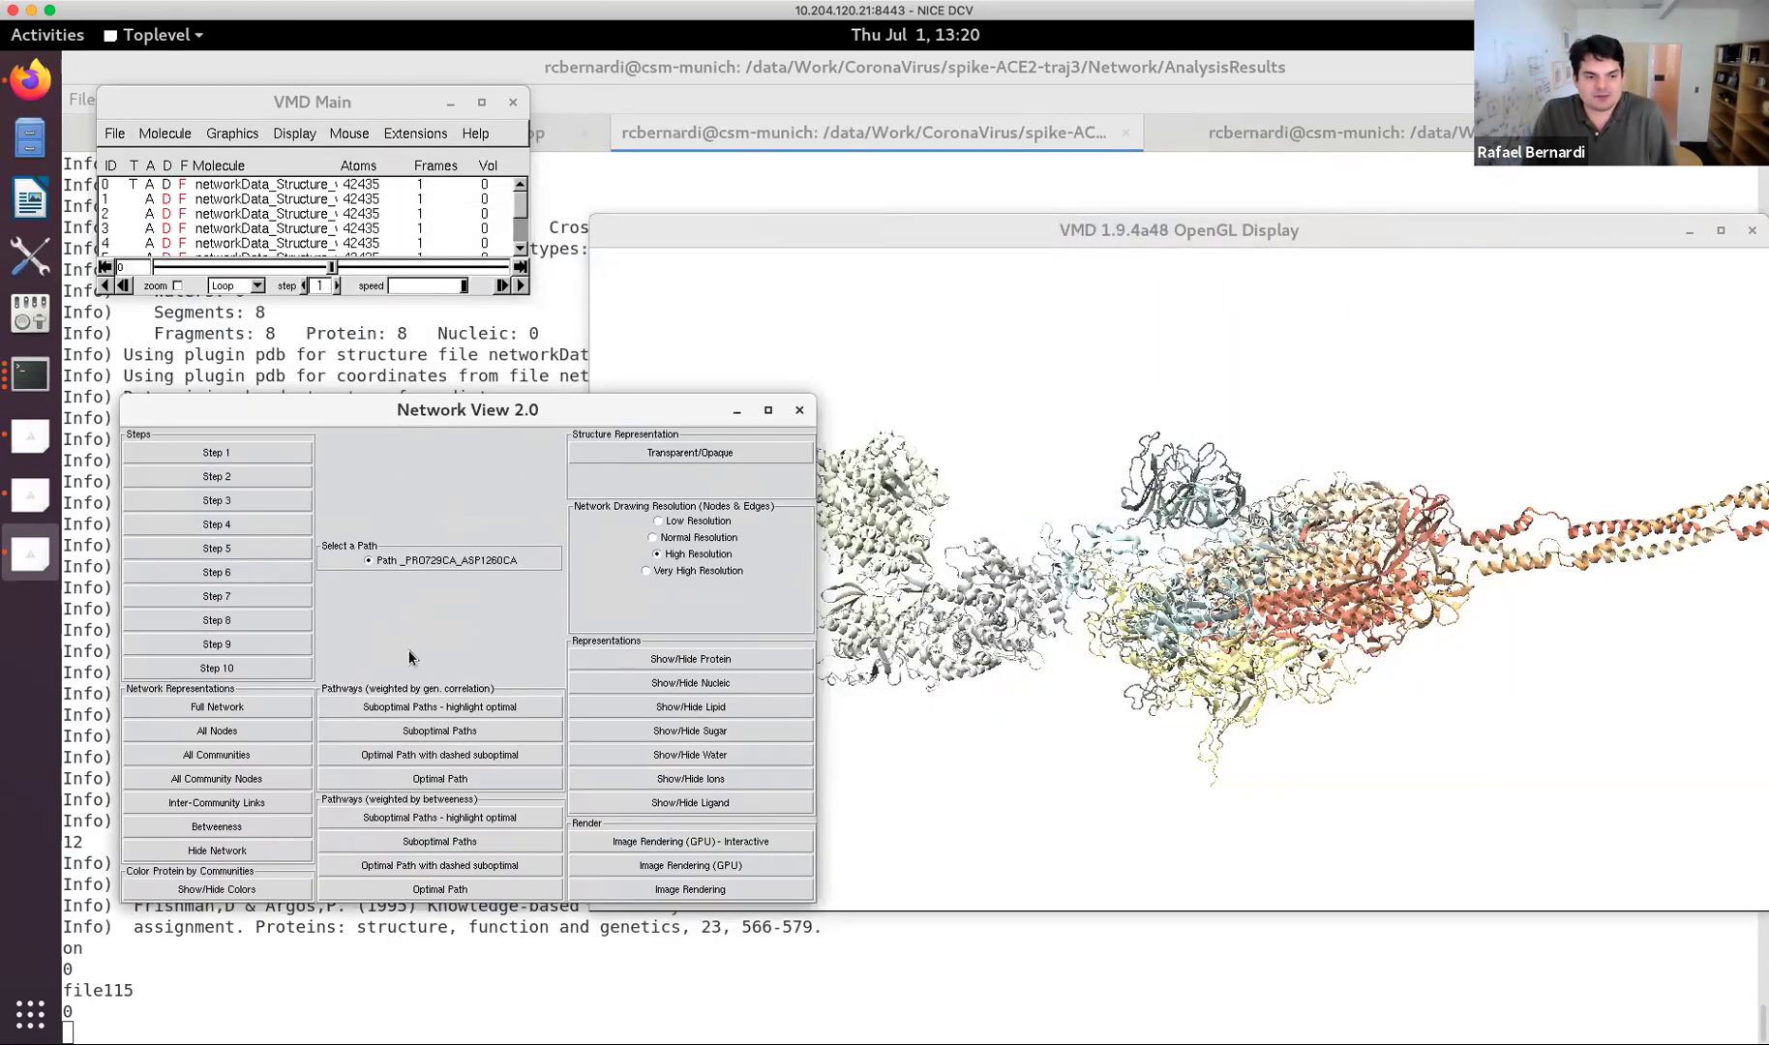
# Show the correlation-weighted suboptimal paths with the optimal path highlighted, compare Steps 2 and 3, and return to Step 1.
pyautogui.click(402, 704)
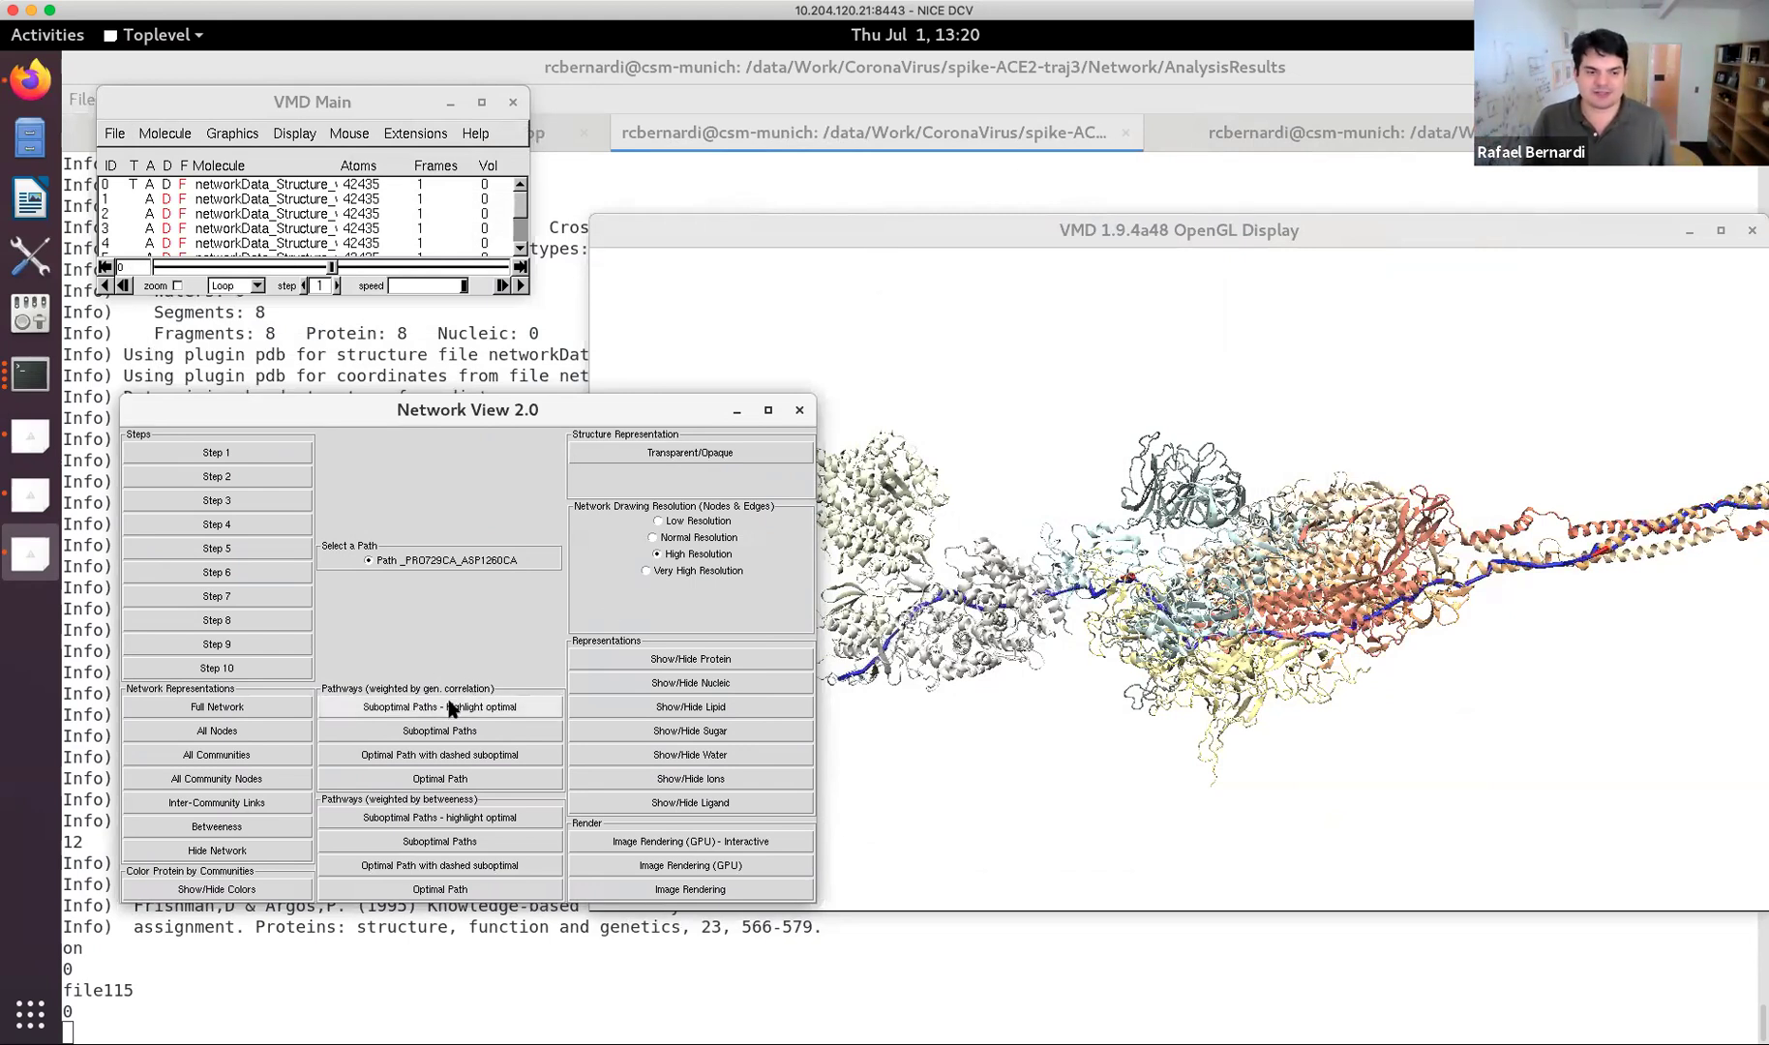
pyautogui.click(951, 240)
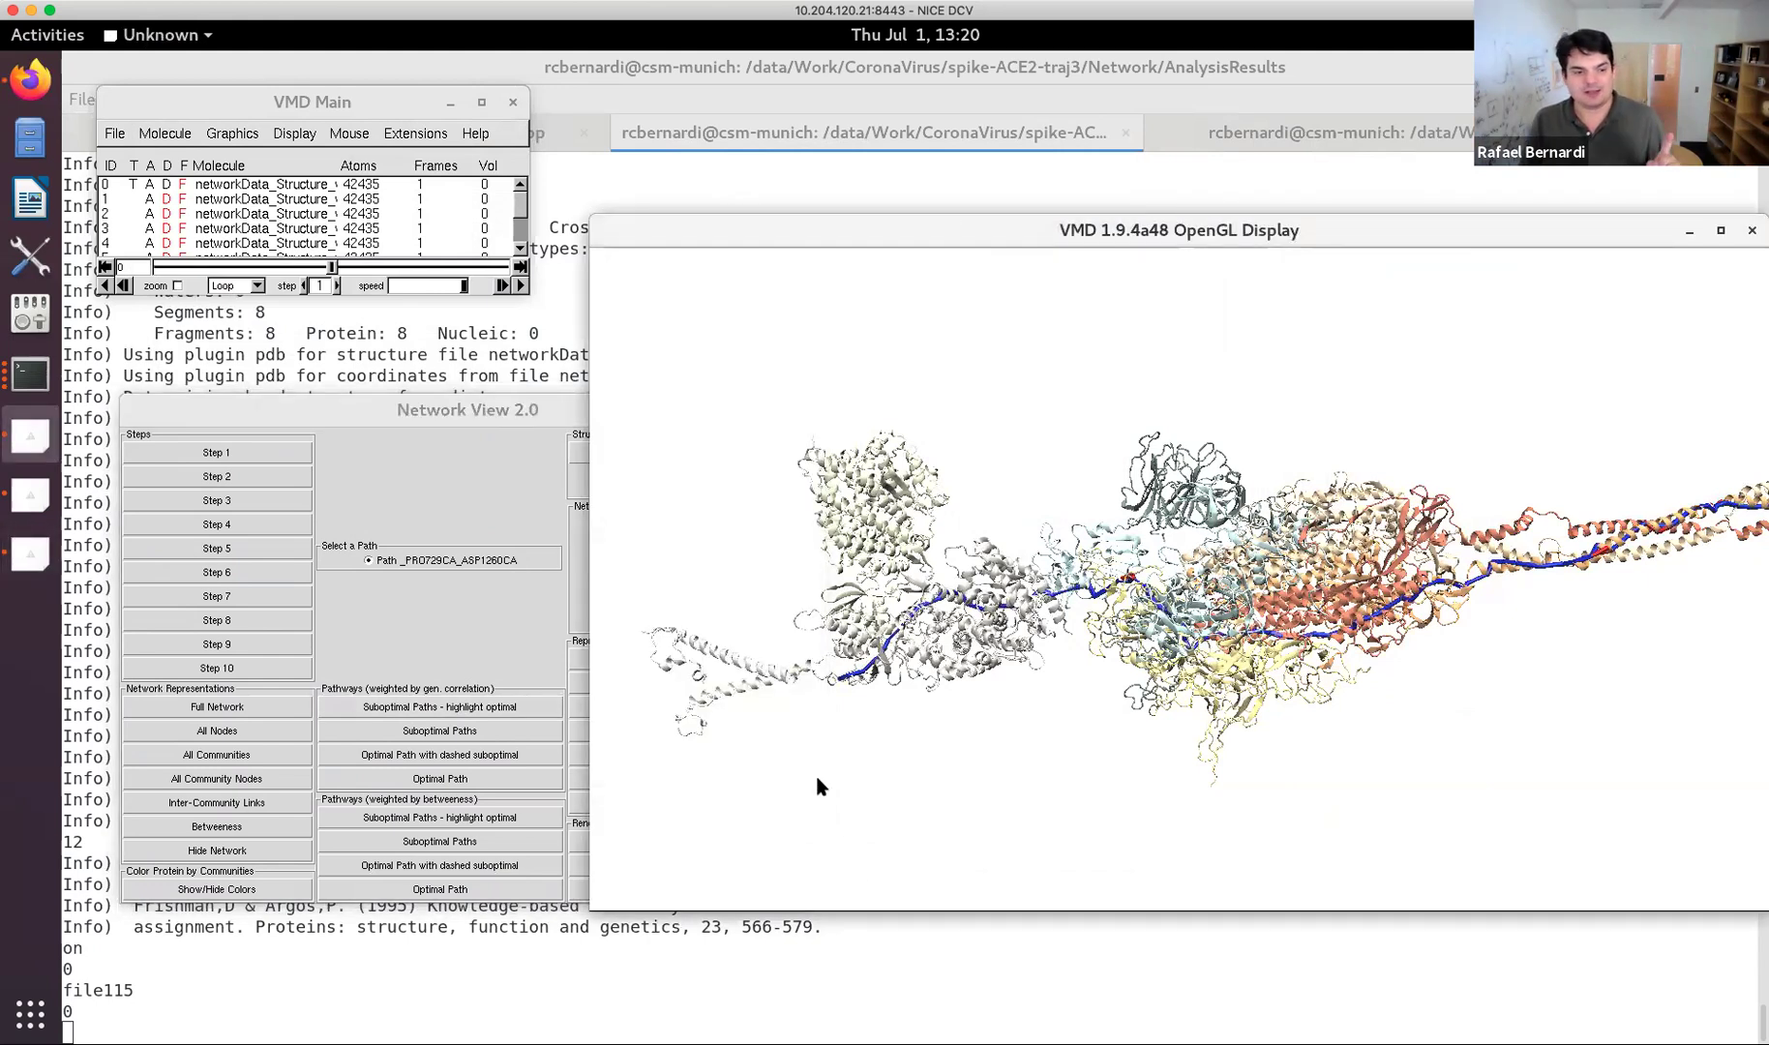
pyautogui.click(230, 477)
pyautogui.click(220, 501)
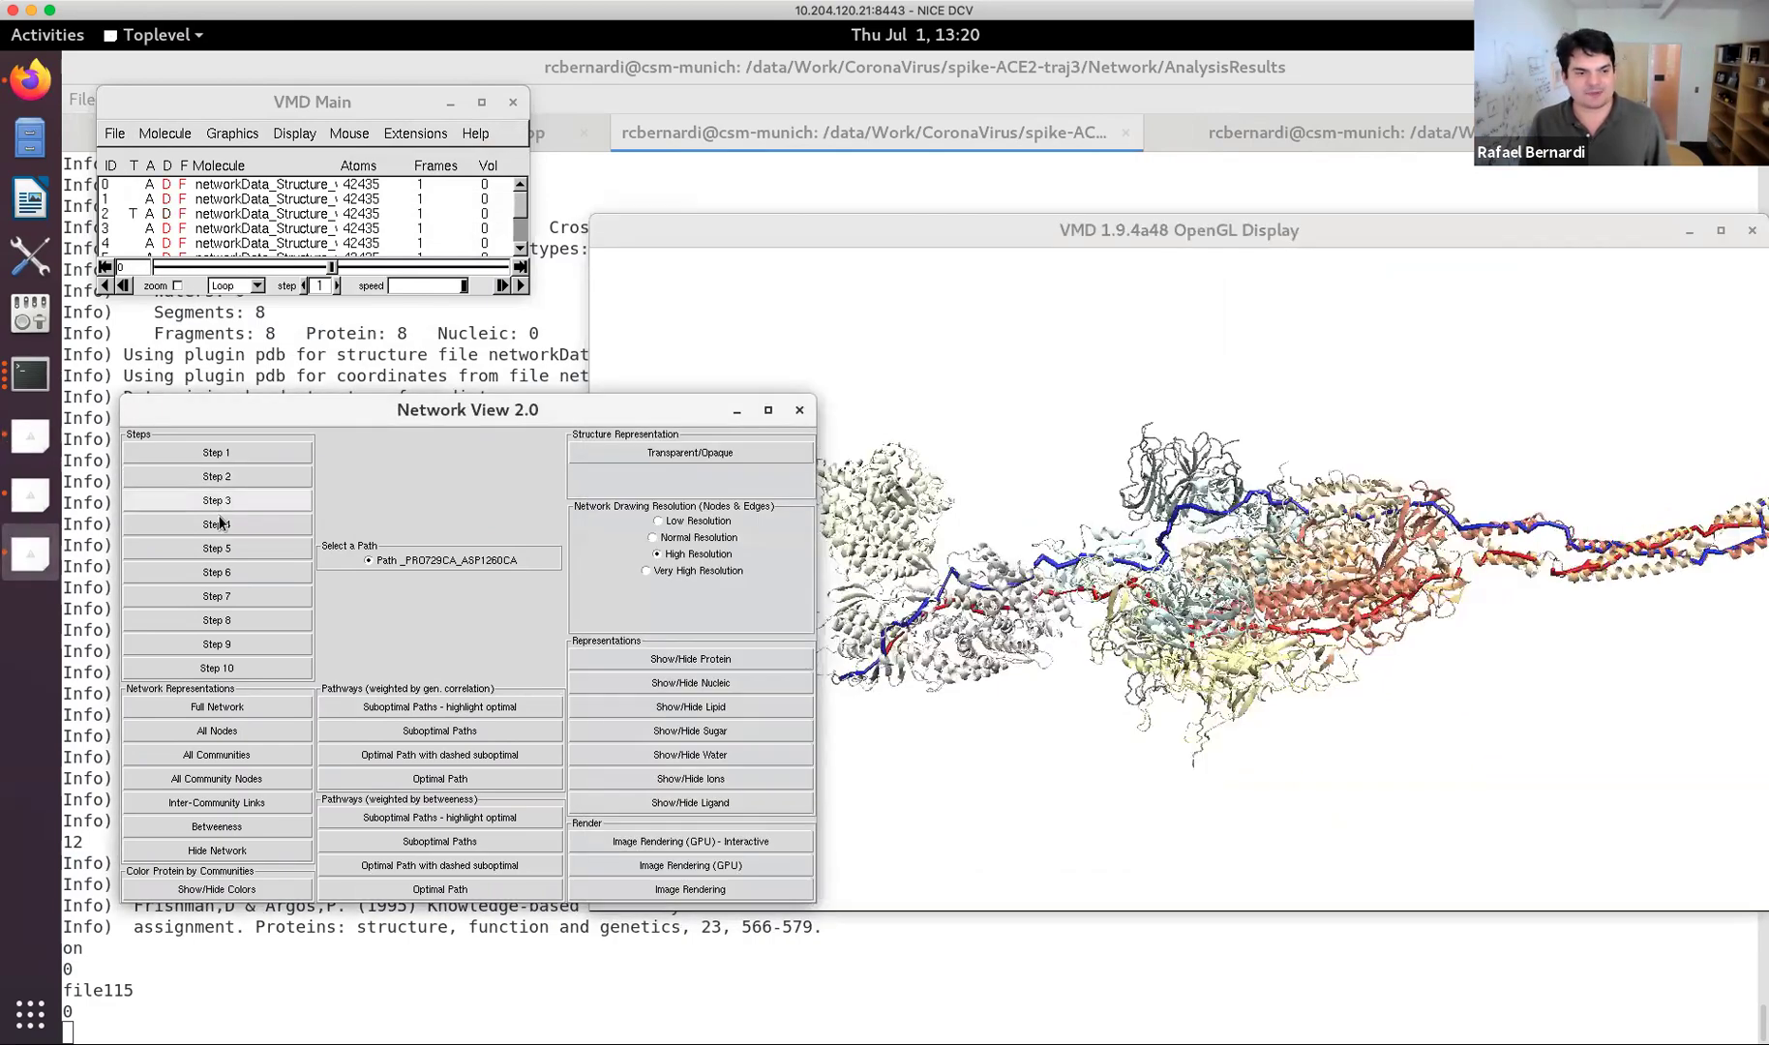
pyautogui.click(228, 455)
pyautogui.click(1233, 467)
pyautogui.moveTo(1281, 561); pyautogui.dragTo(1171, 495)
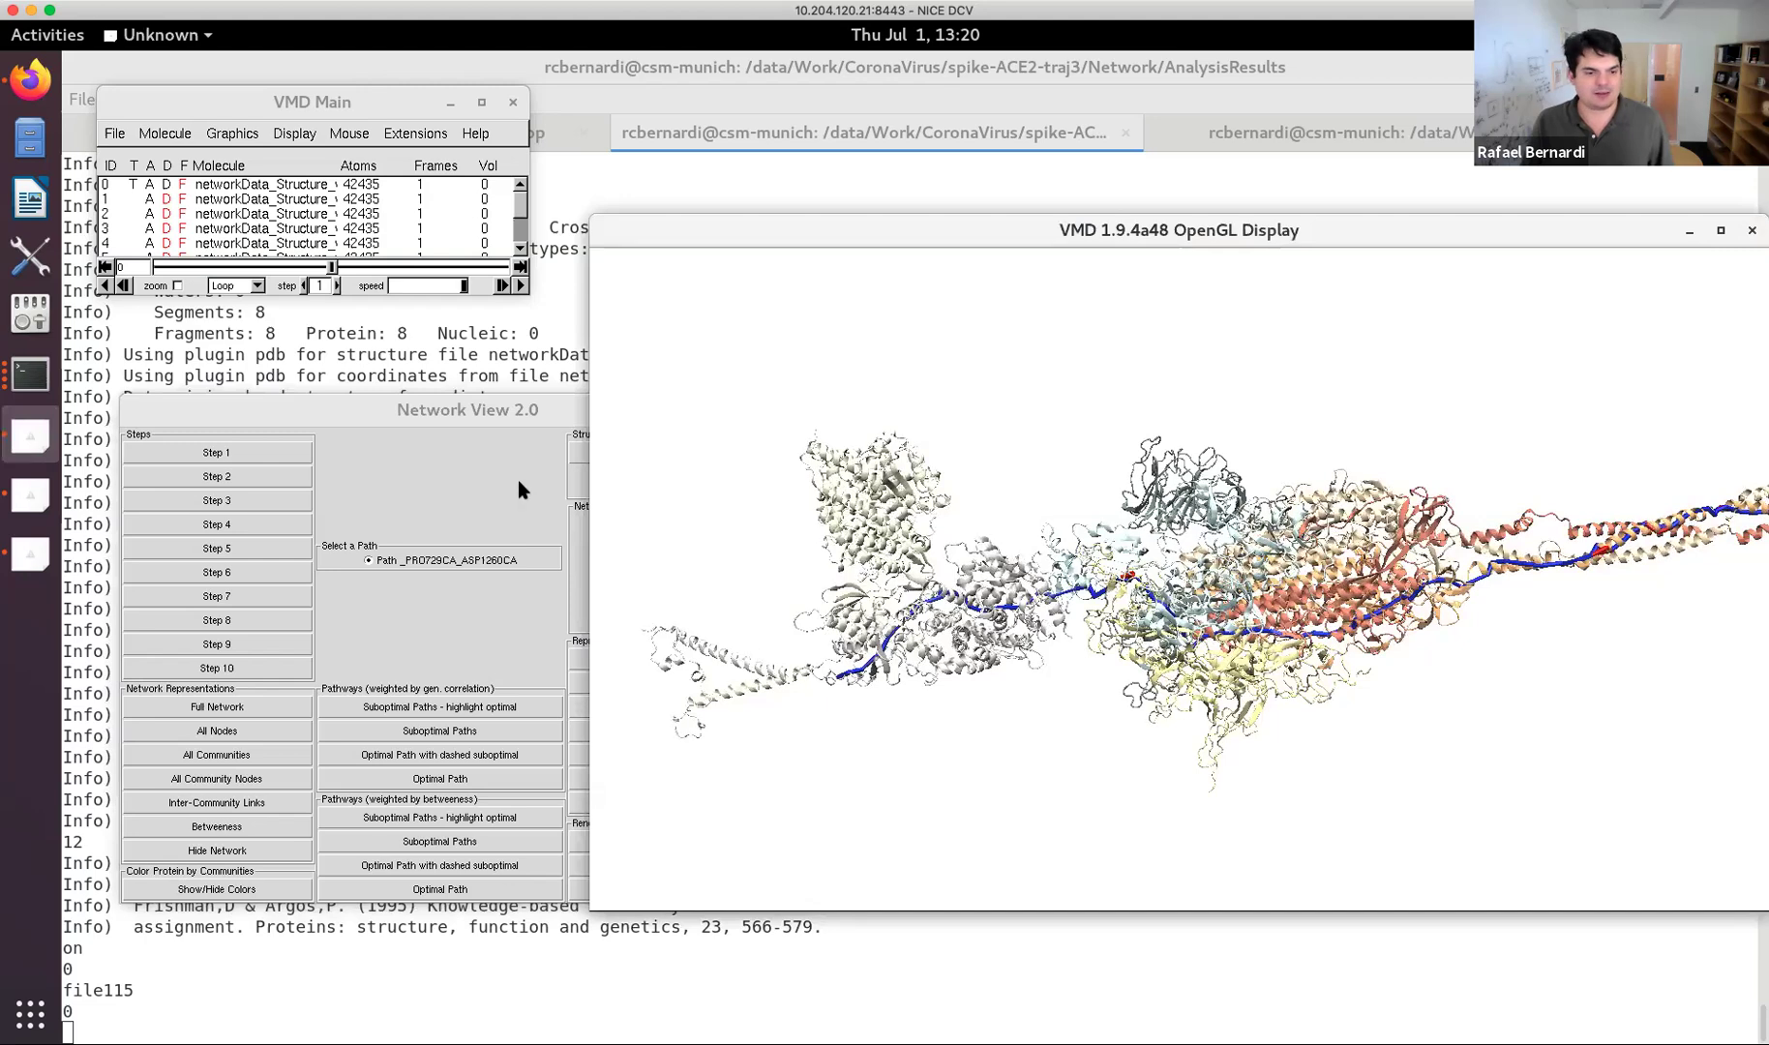
# Start the interactive GPU image rendering from Network View, maximize the ray tracer and rotate the spike-ACE2 complex to show its full length.
pyautogui.moveTo(472, 415); pyautogui.dragTo(426, 439)
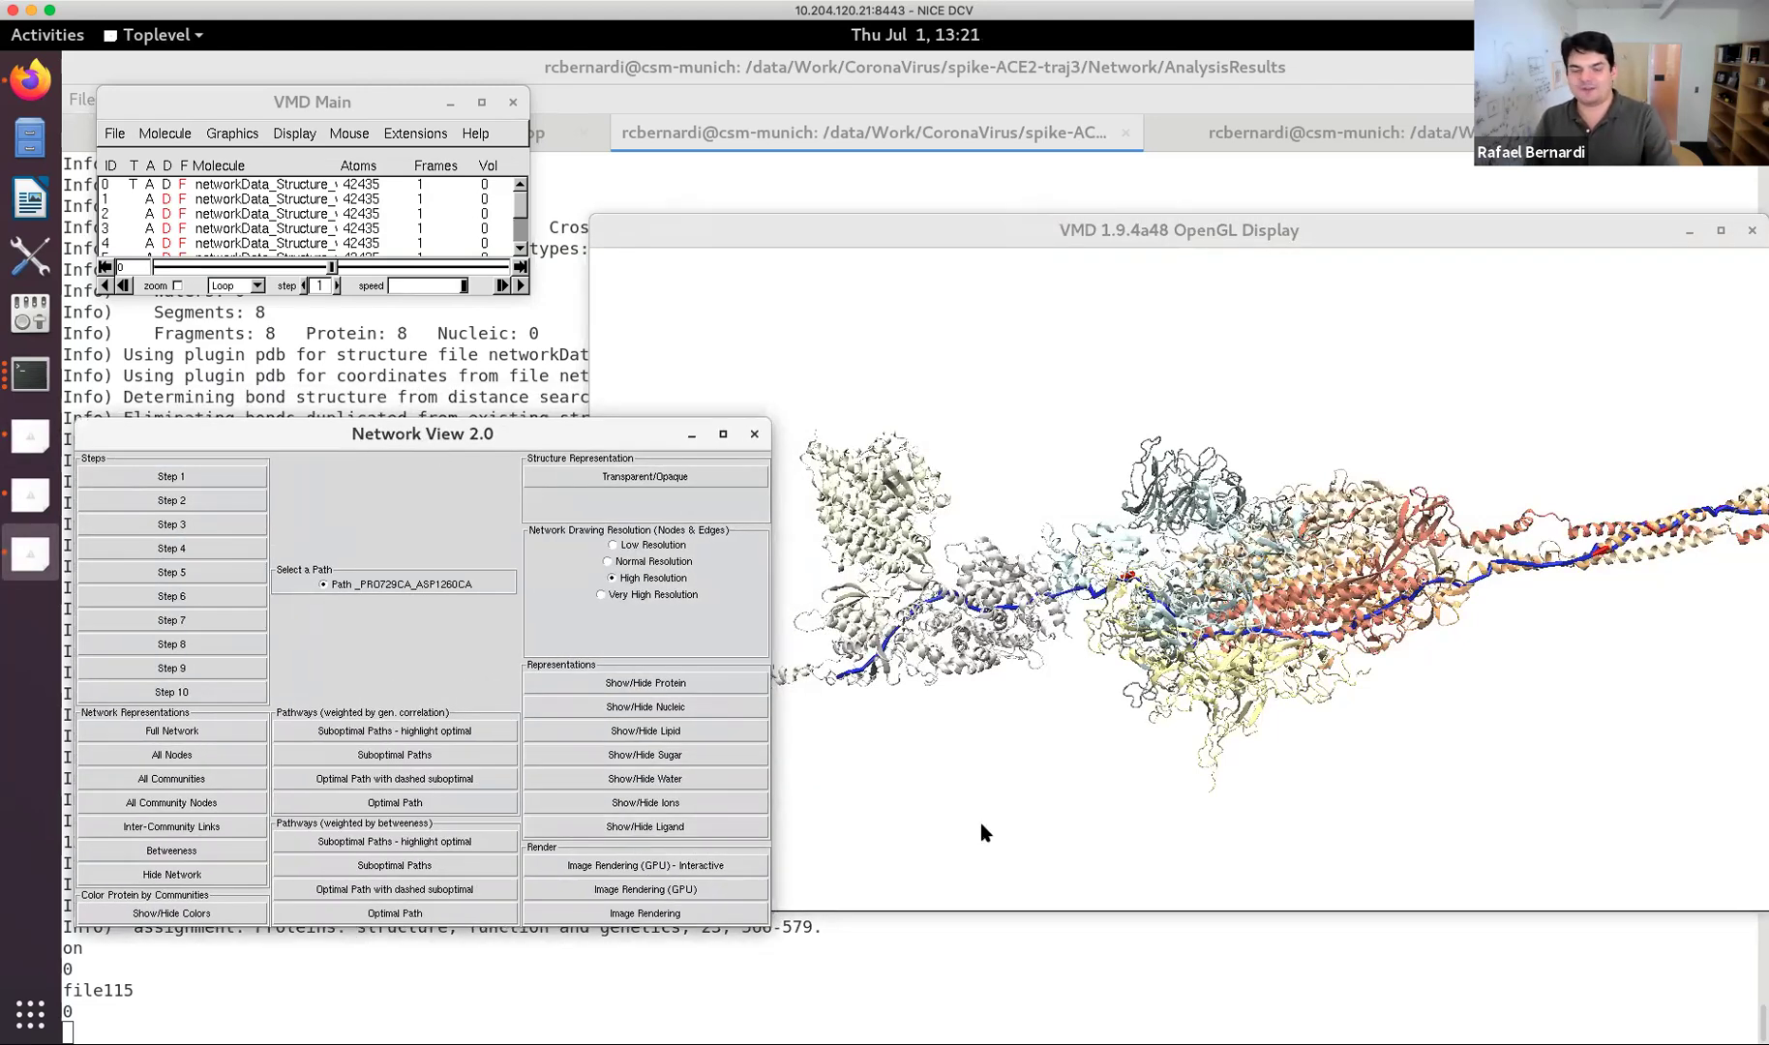
pyautogui.click(683, 865)
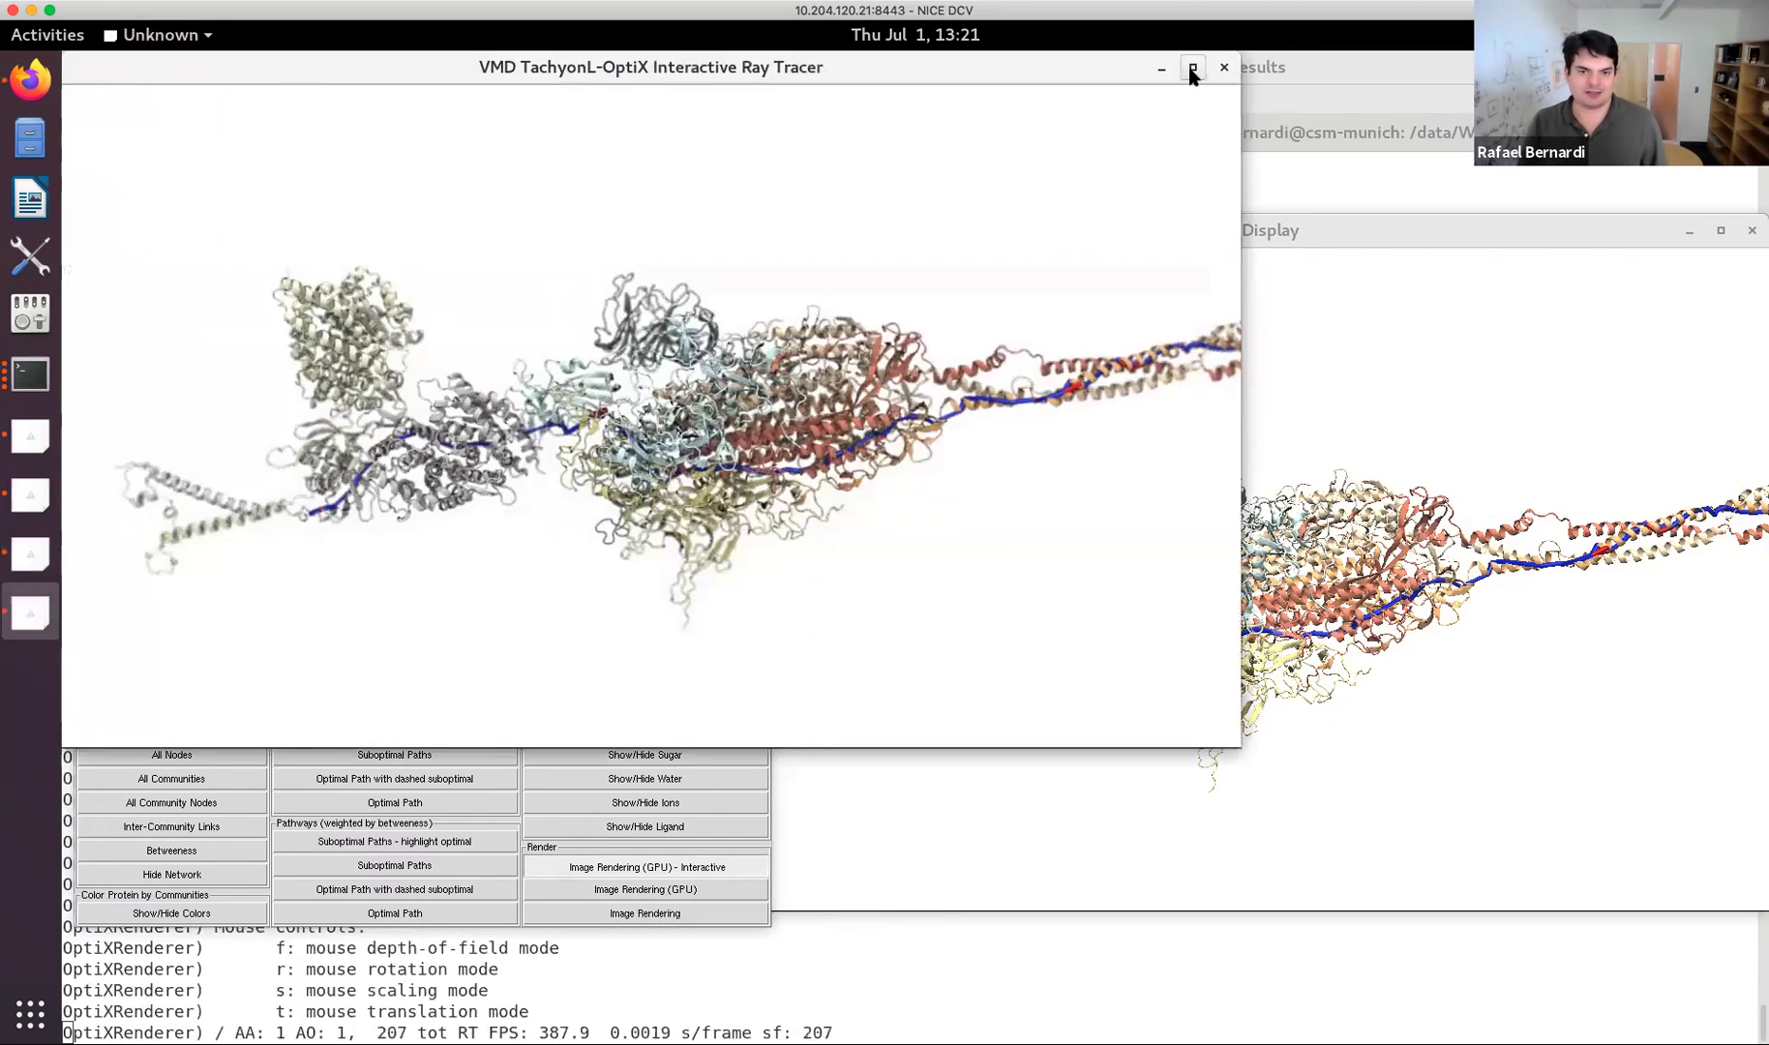
pyautogui.click(1193, 67)
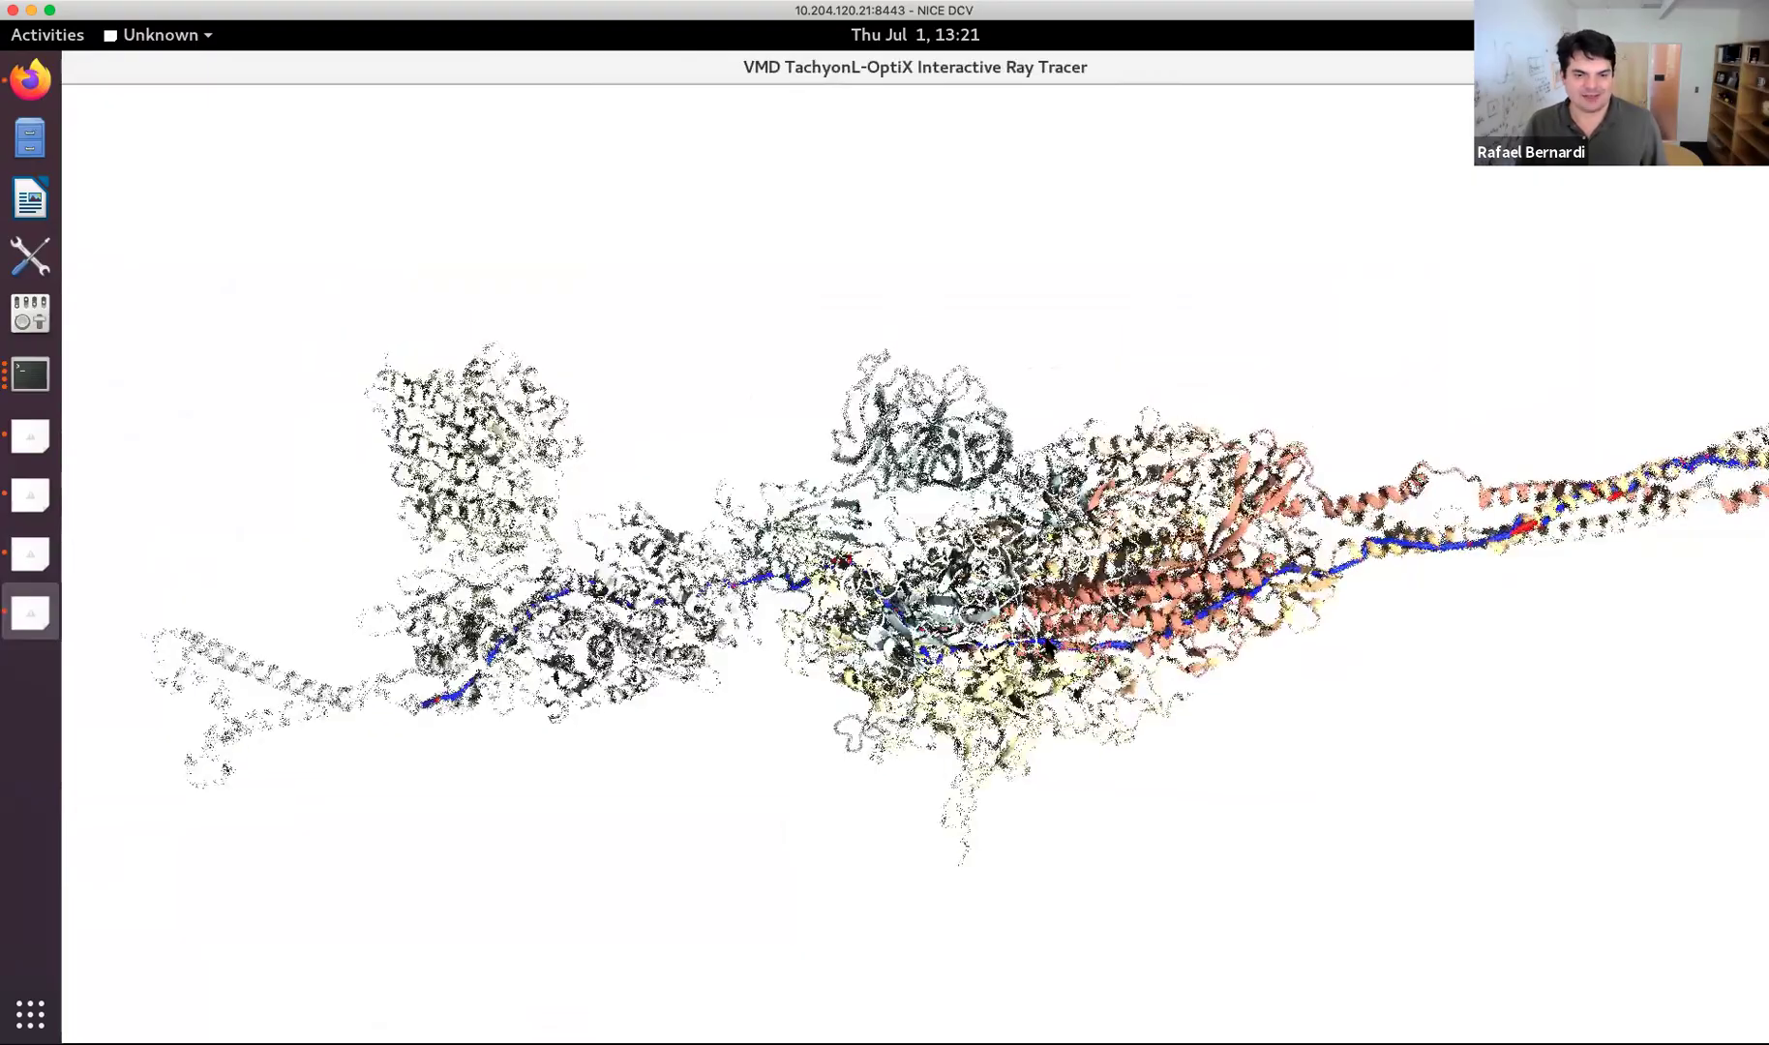
pyautogui.scroll(9, 1045, 665)
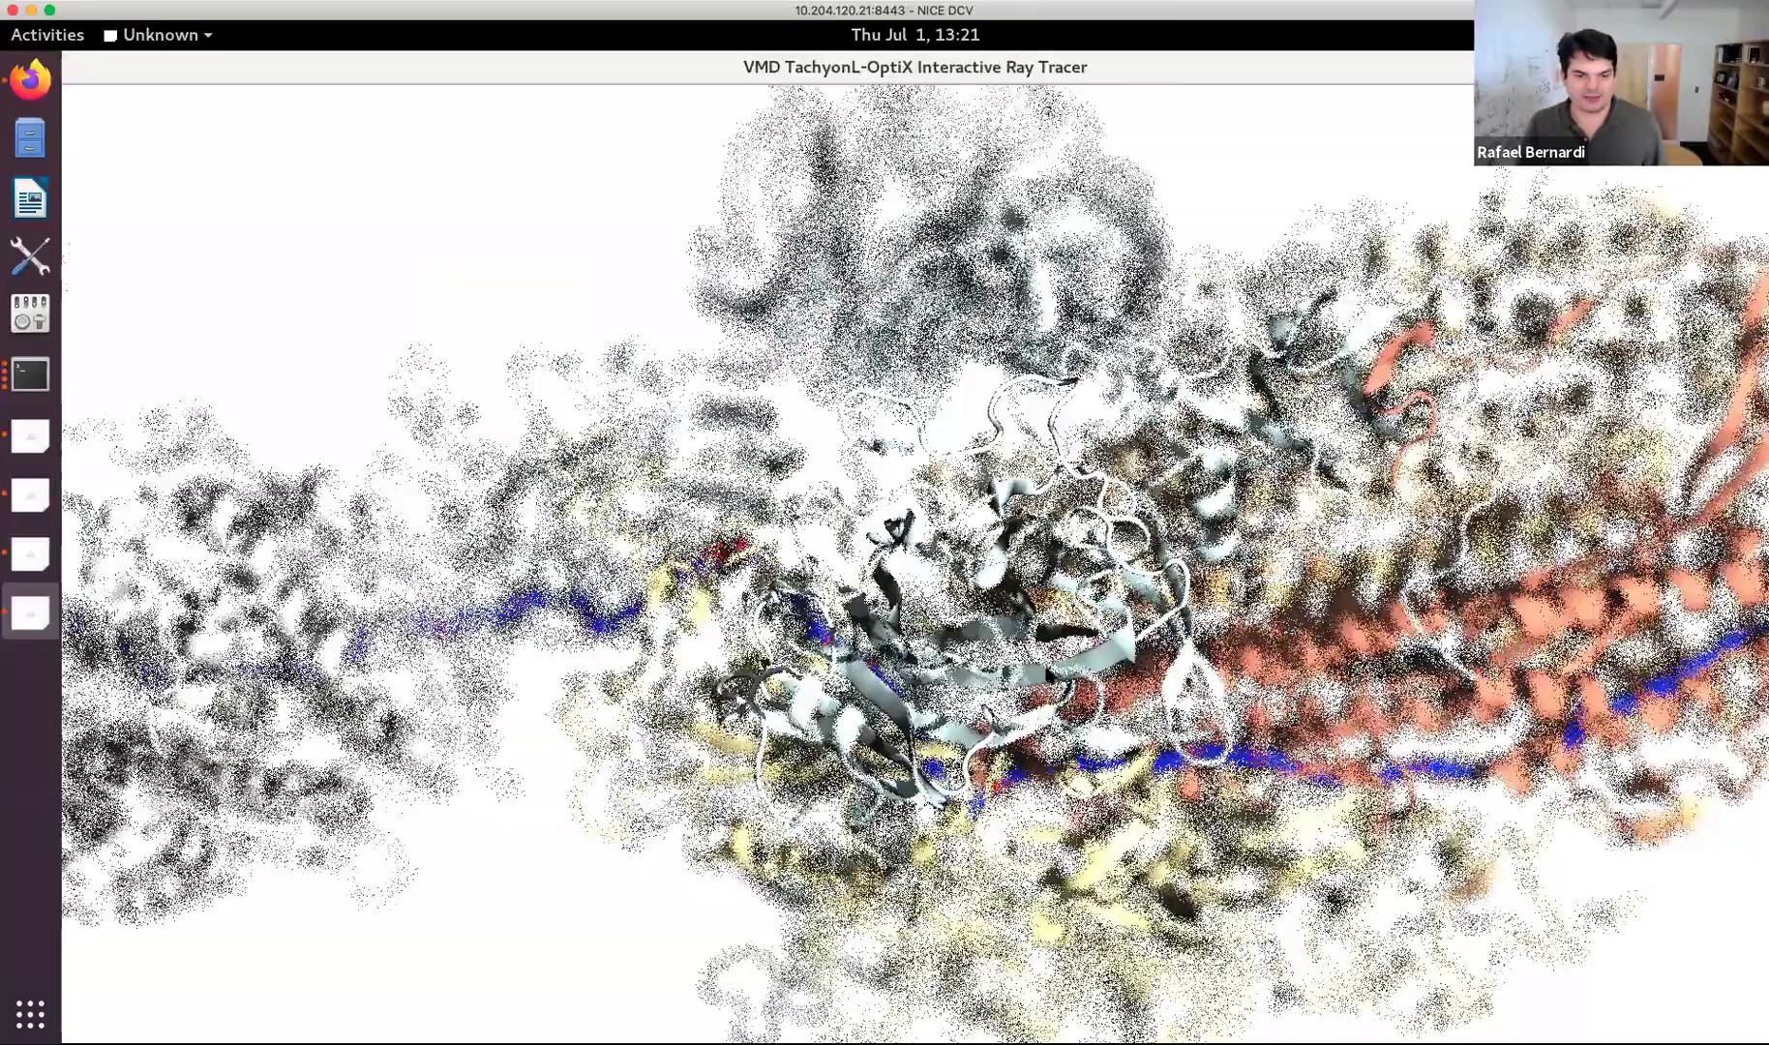
pyautogui.scroll(-9, 1068, 618)
pyautogui.moveTo(1073, 466)
pyautogui.mouseDown()
pyautogui.moveTo(1045, 571)
pyautogui.moveTo(1004, 586)
pyautogui.mouseUp()
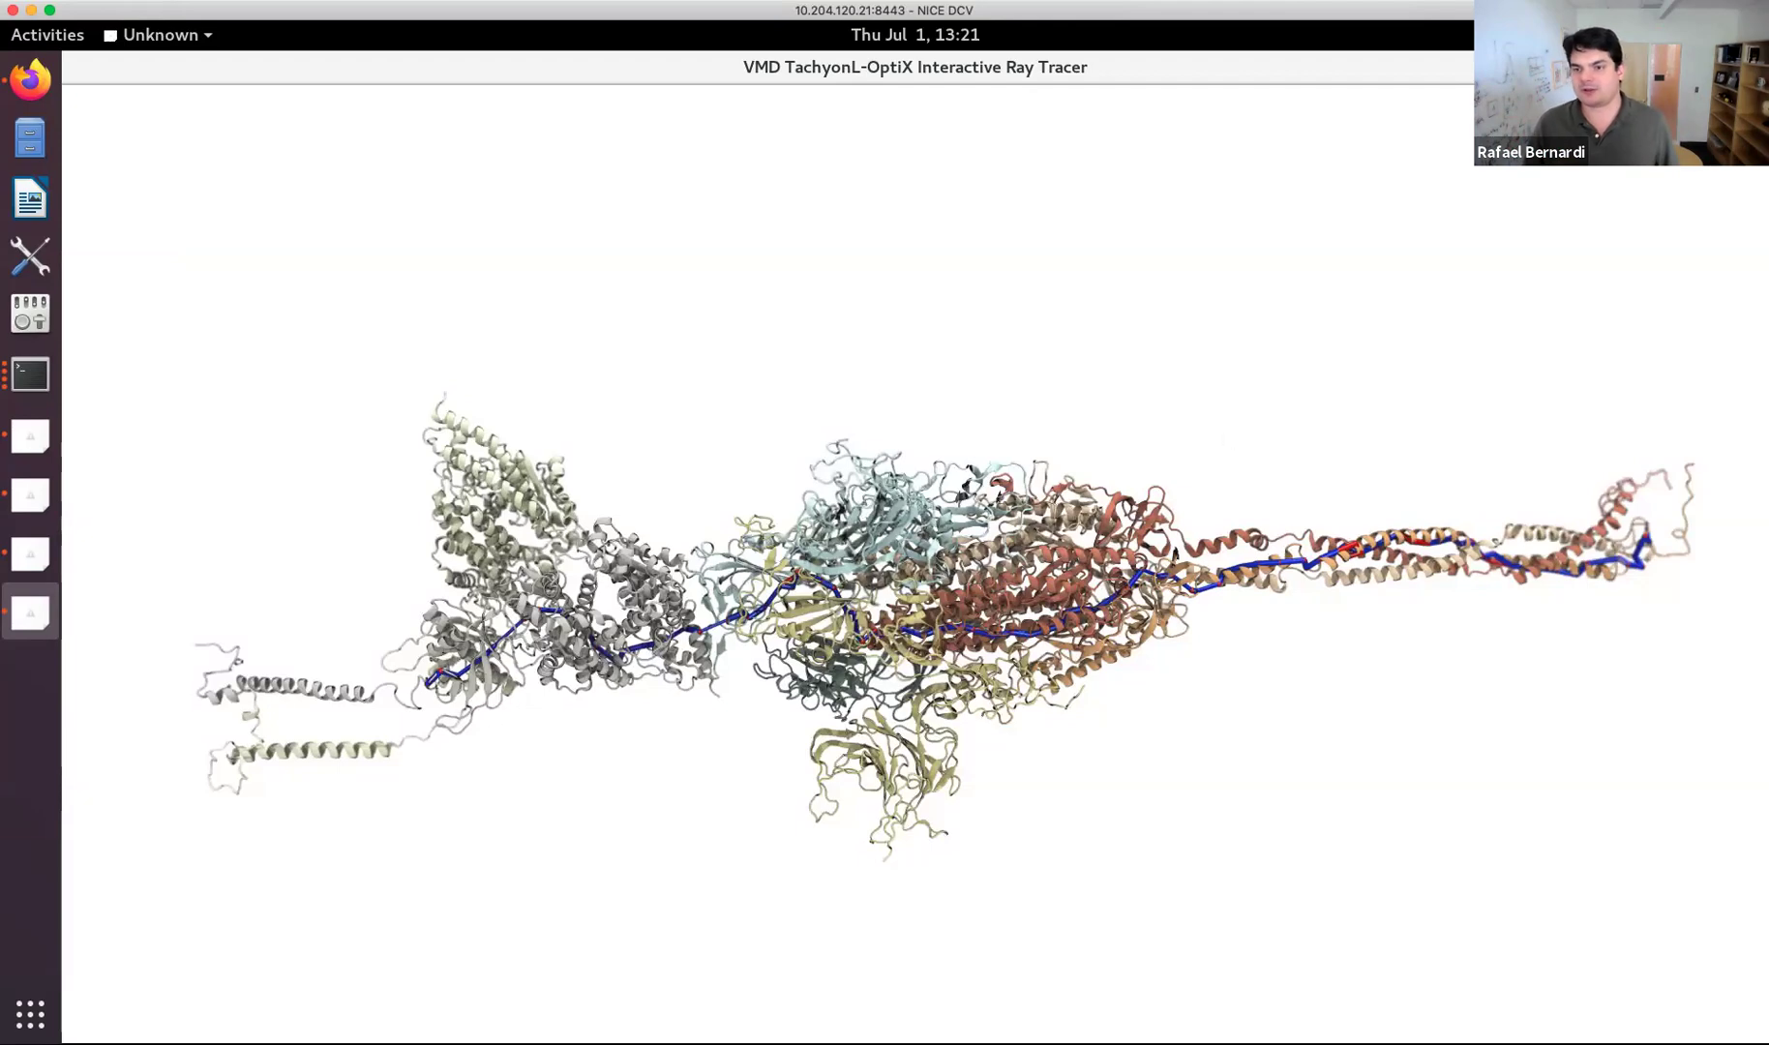
# Close the interactive ray tracer, move its rendered network.ppm image aside to uncover Network View, and close the image.
pyautogui.click(1750, 66)
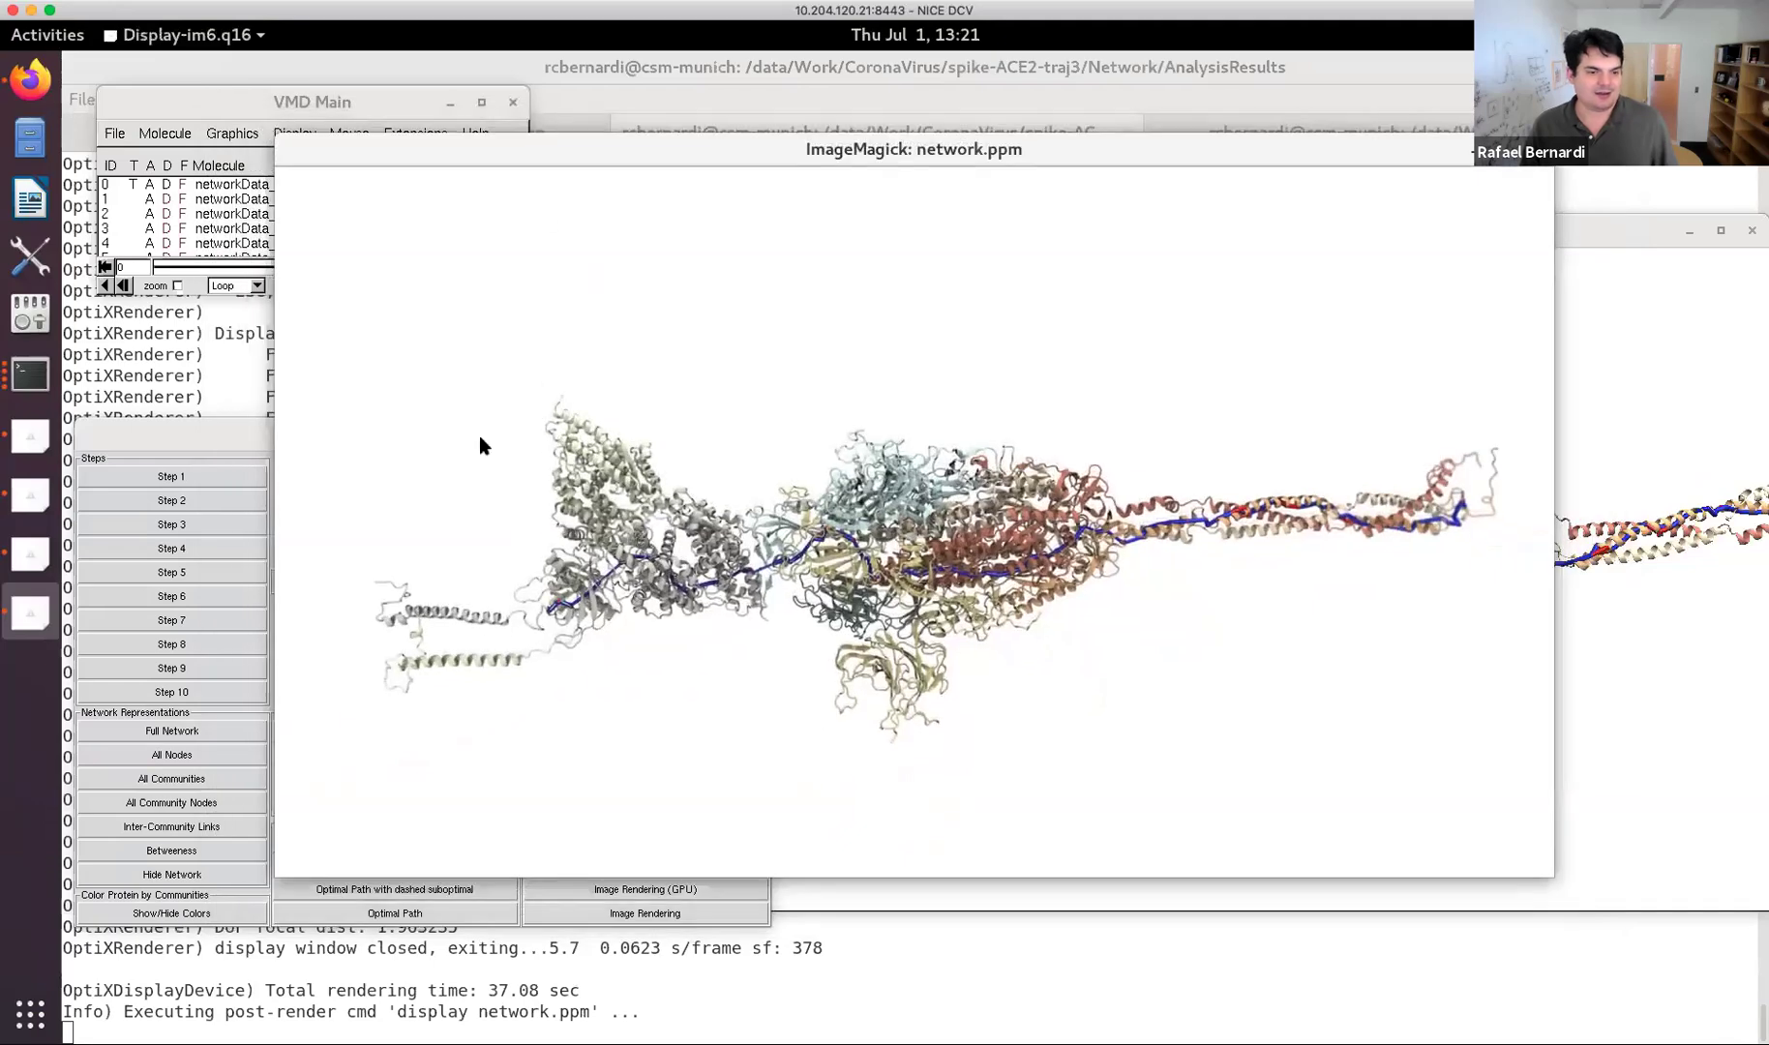
pyautogui.moveTo(515, 155); pyautogui.dragTo(1025, 466)
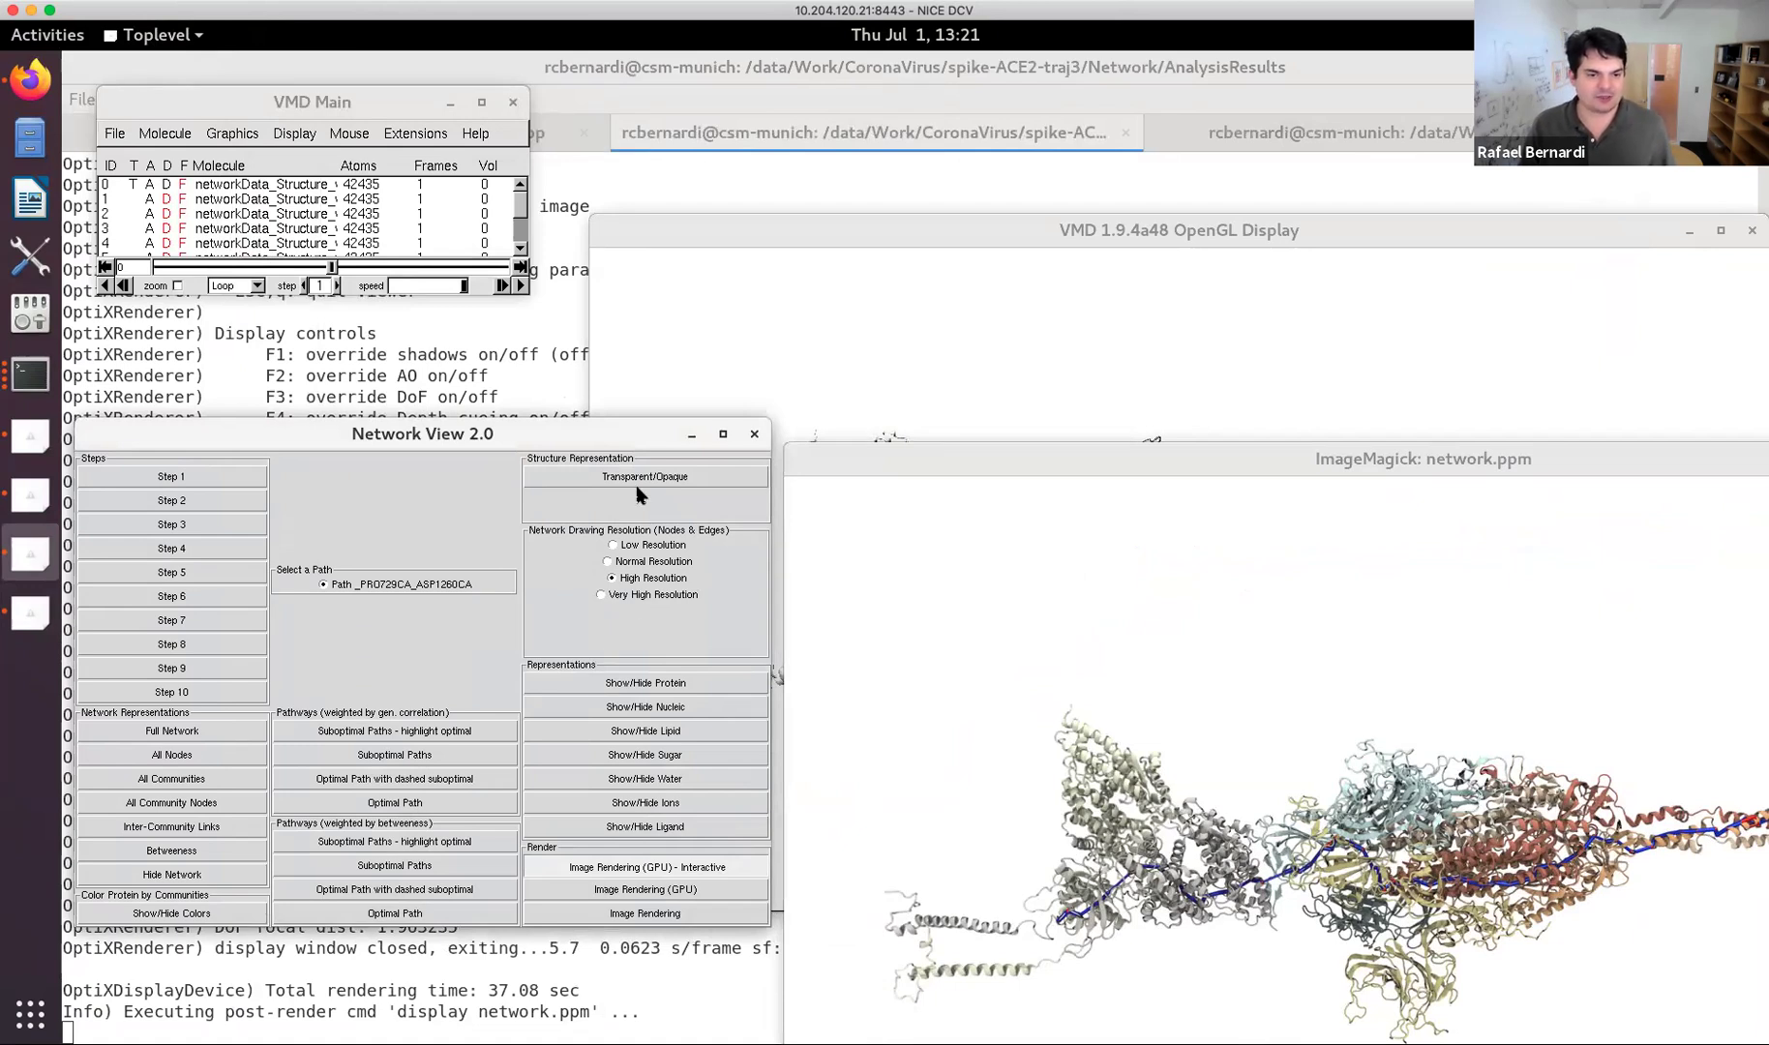
pyautogui.moveTo(1480, 456); pyautogui.dragTo(847, 360)
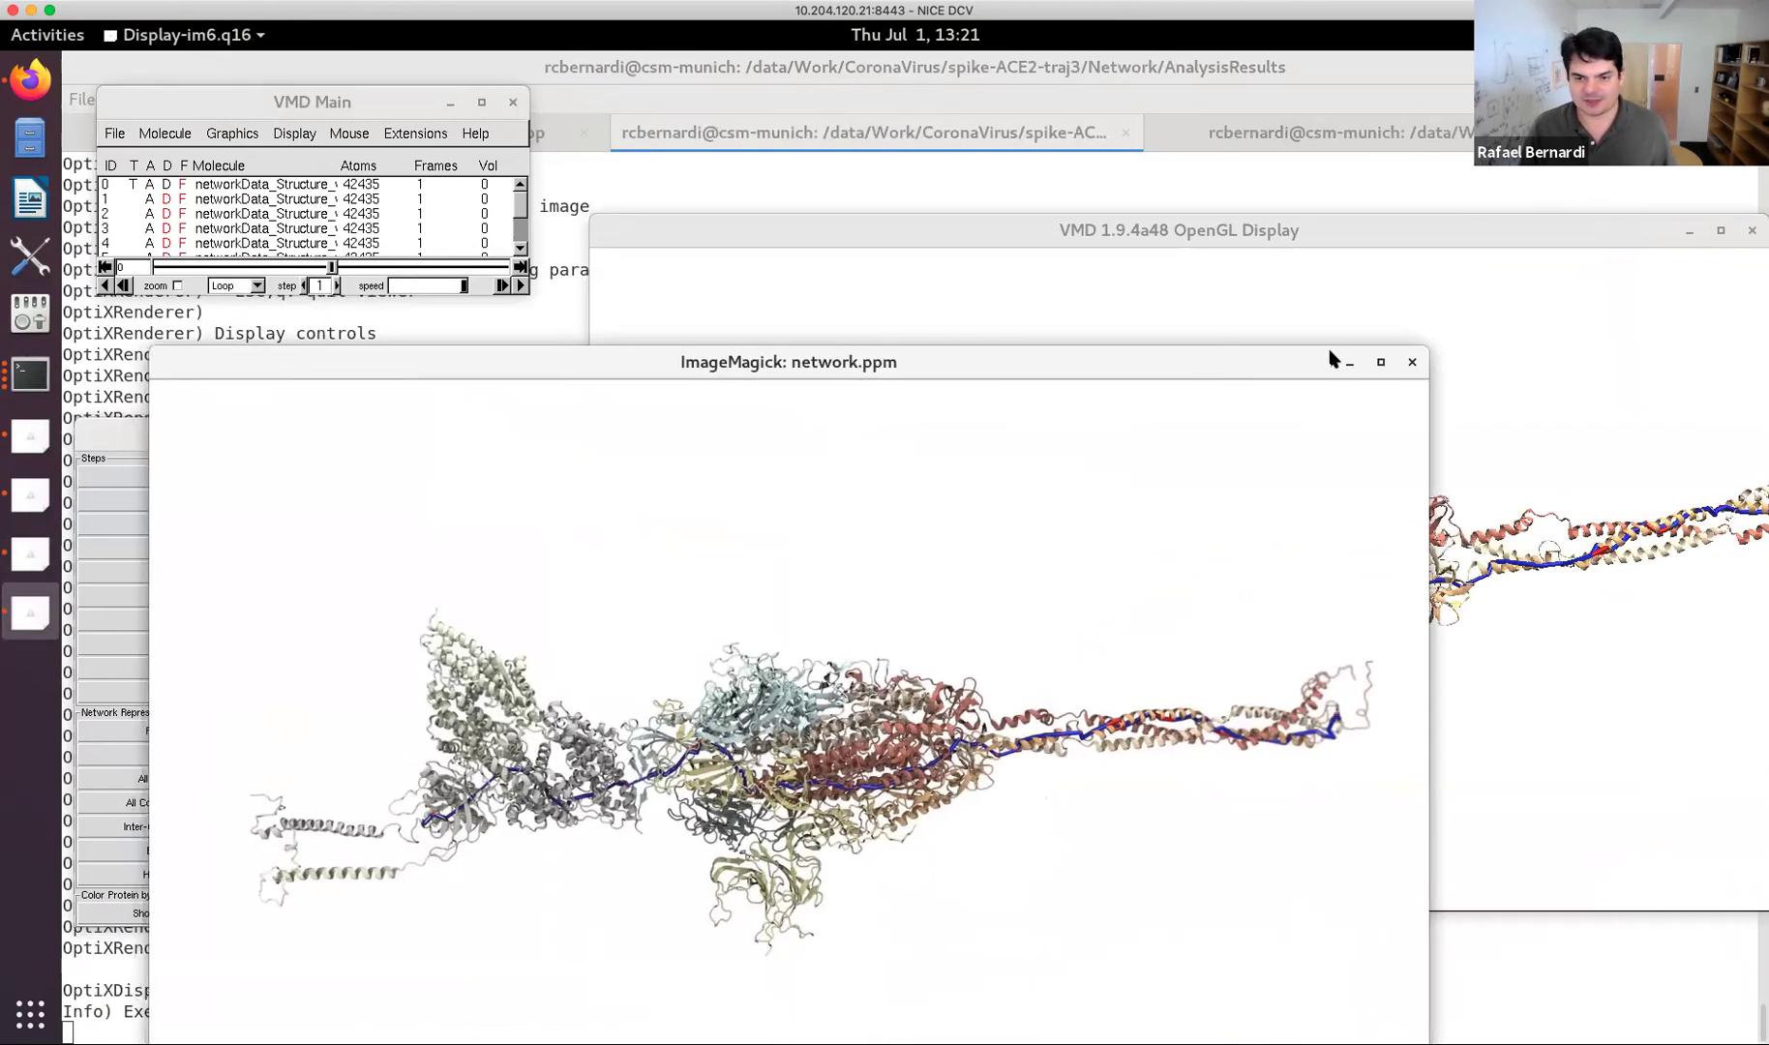
pyautogui.click(1408, 361)
# Toggle the protein display, make the structure transparent, and show the correlation-weighted optimal path with dashed suboptimal paths.
pyautogui.click(688, 478)
pyautogui.click(689, 478)
pyautogui.click(646, 685)
pyautogui.click(649, 692)
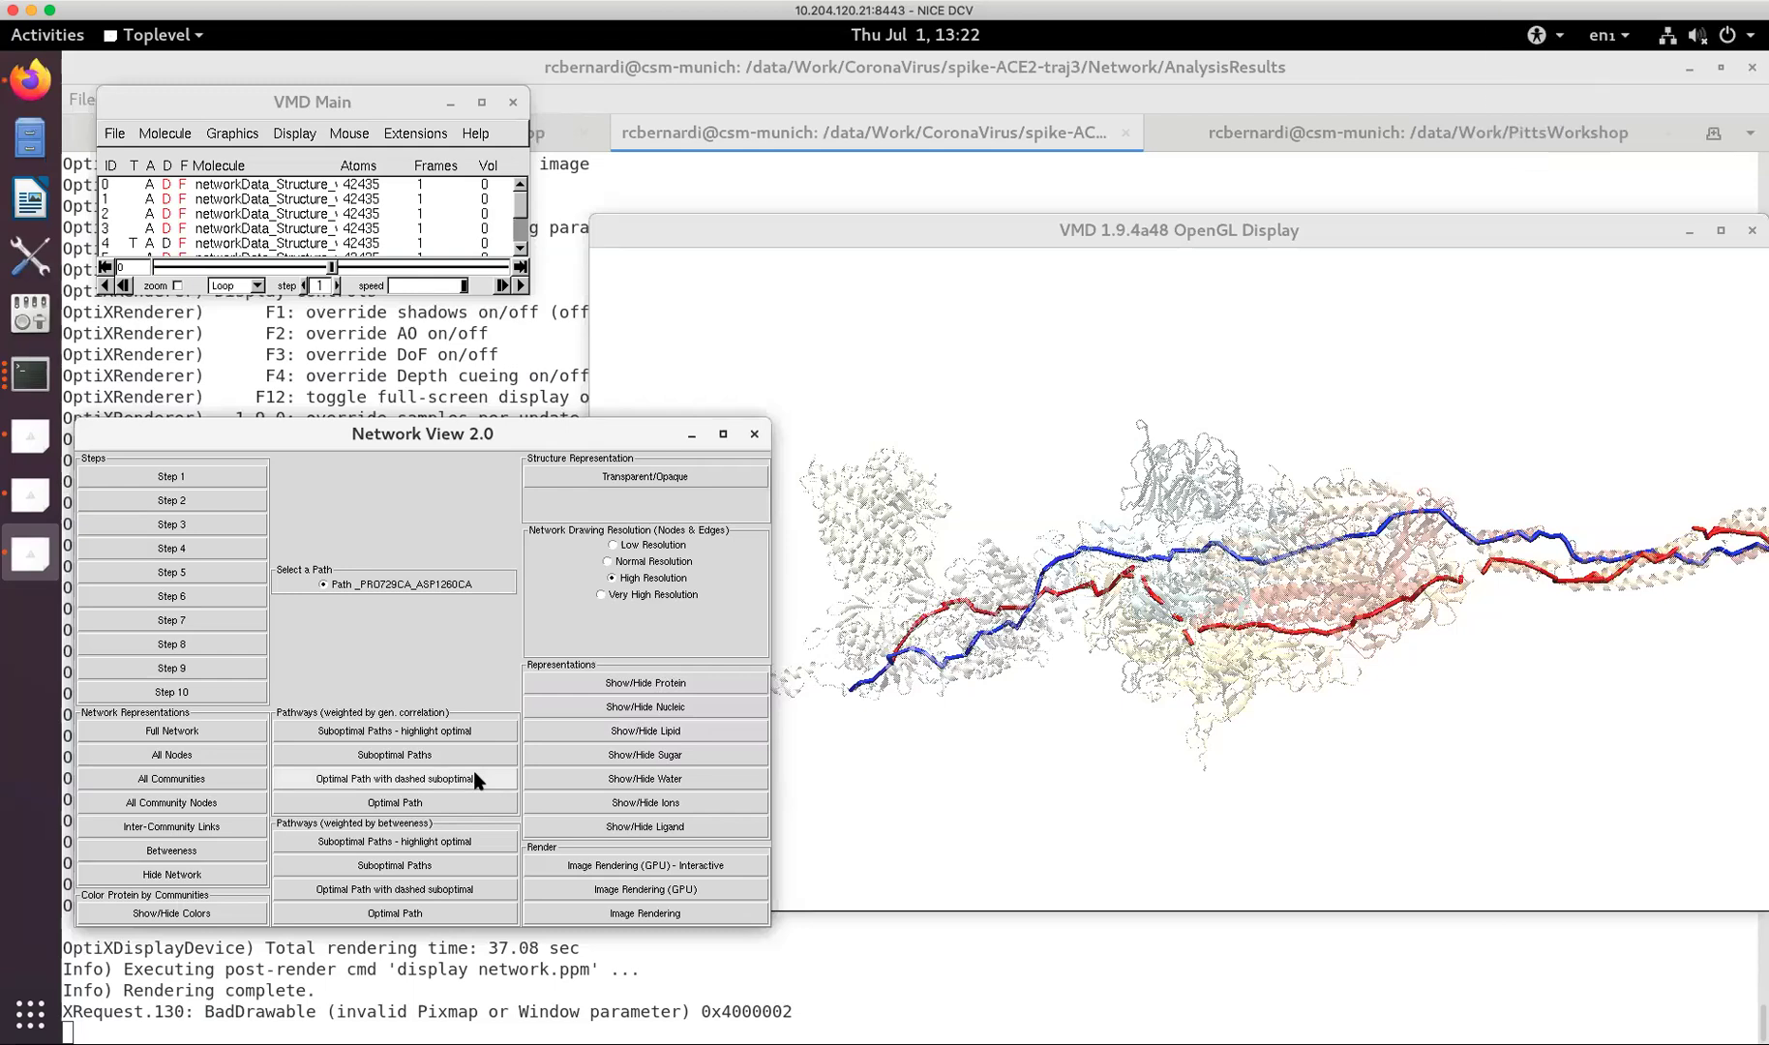
pyautogui.click(684, 872)
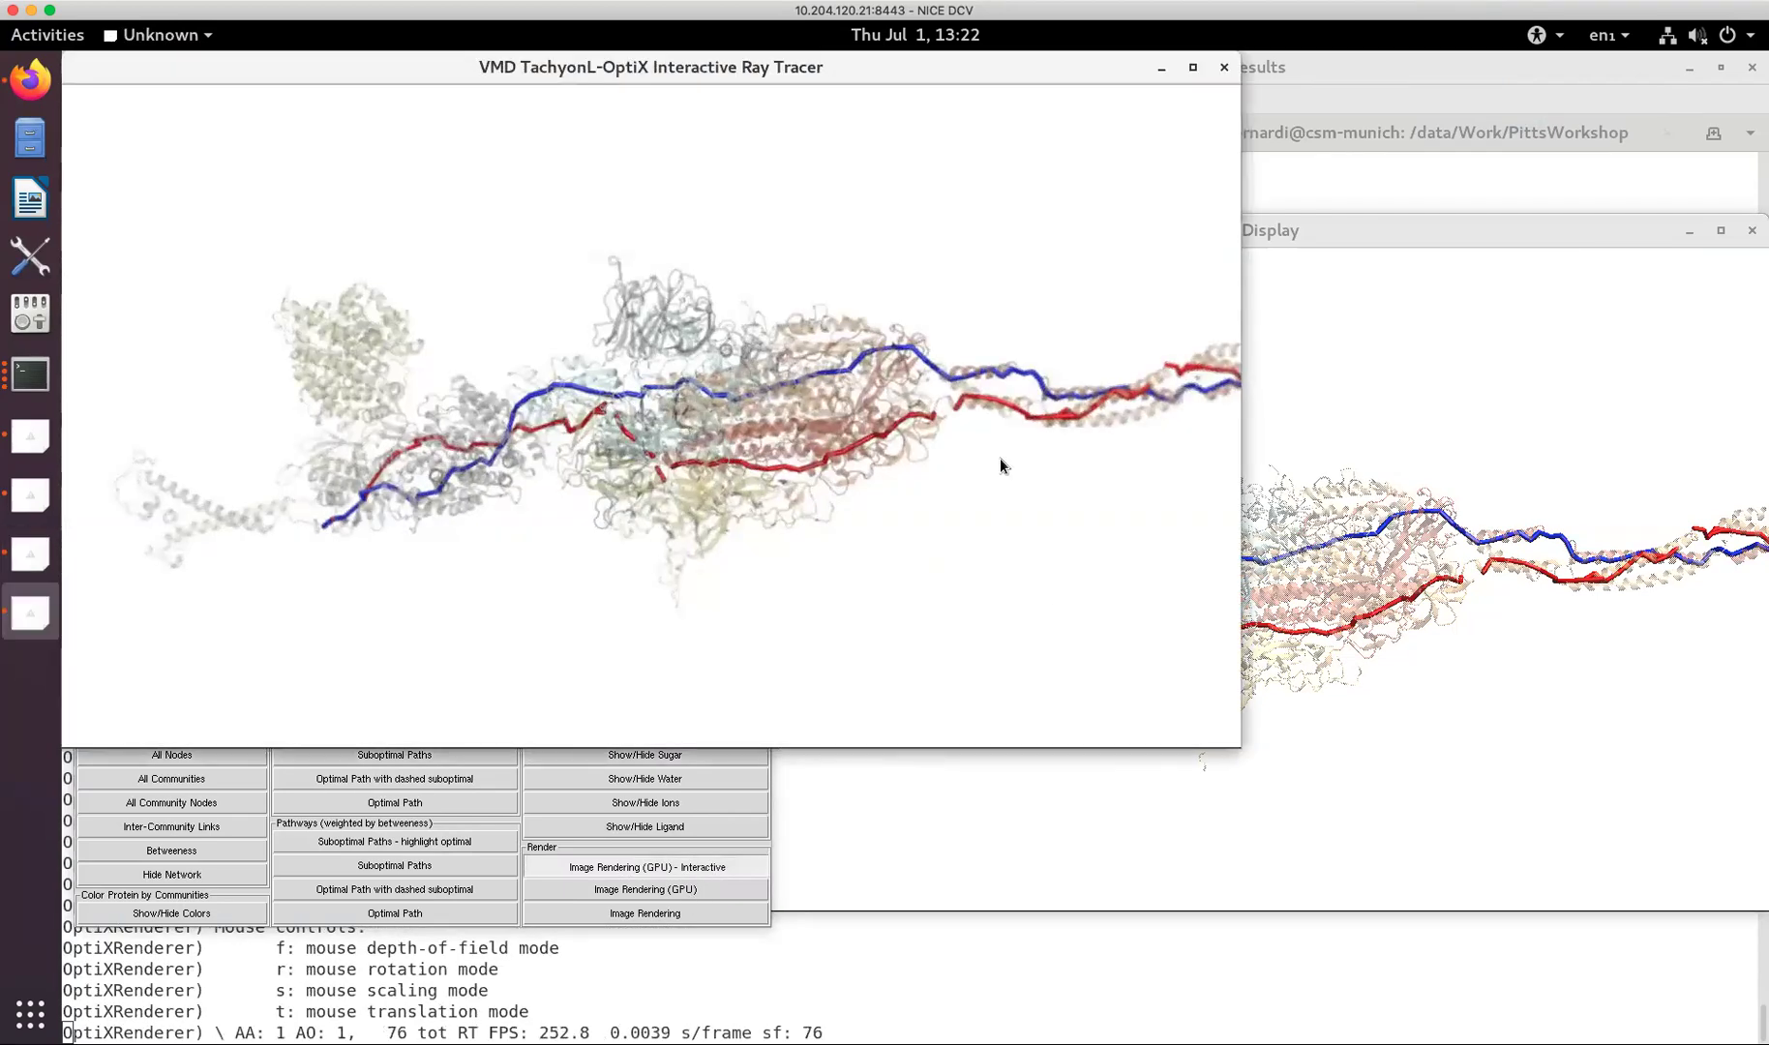
pyautogui.click(1222, 68)
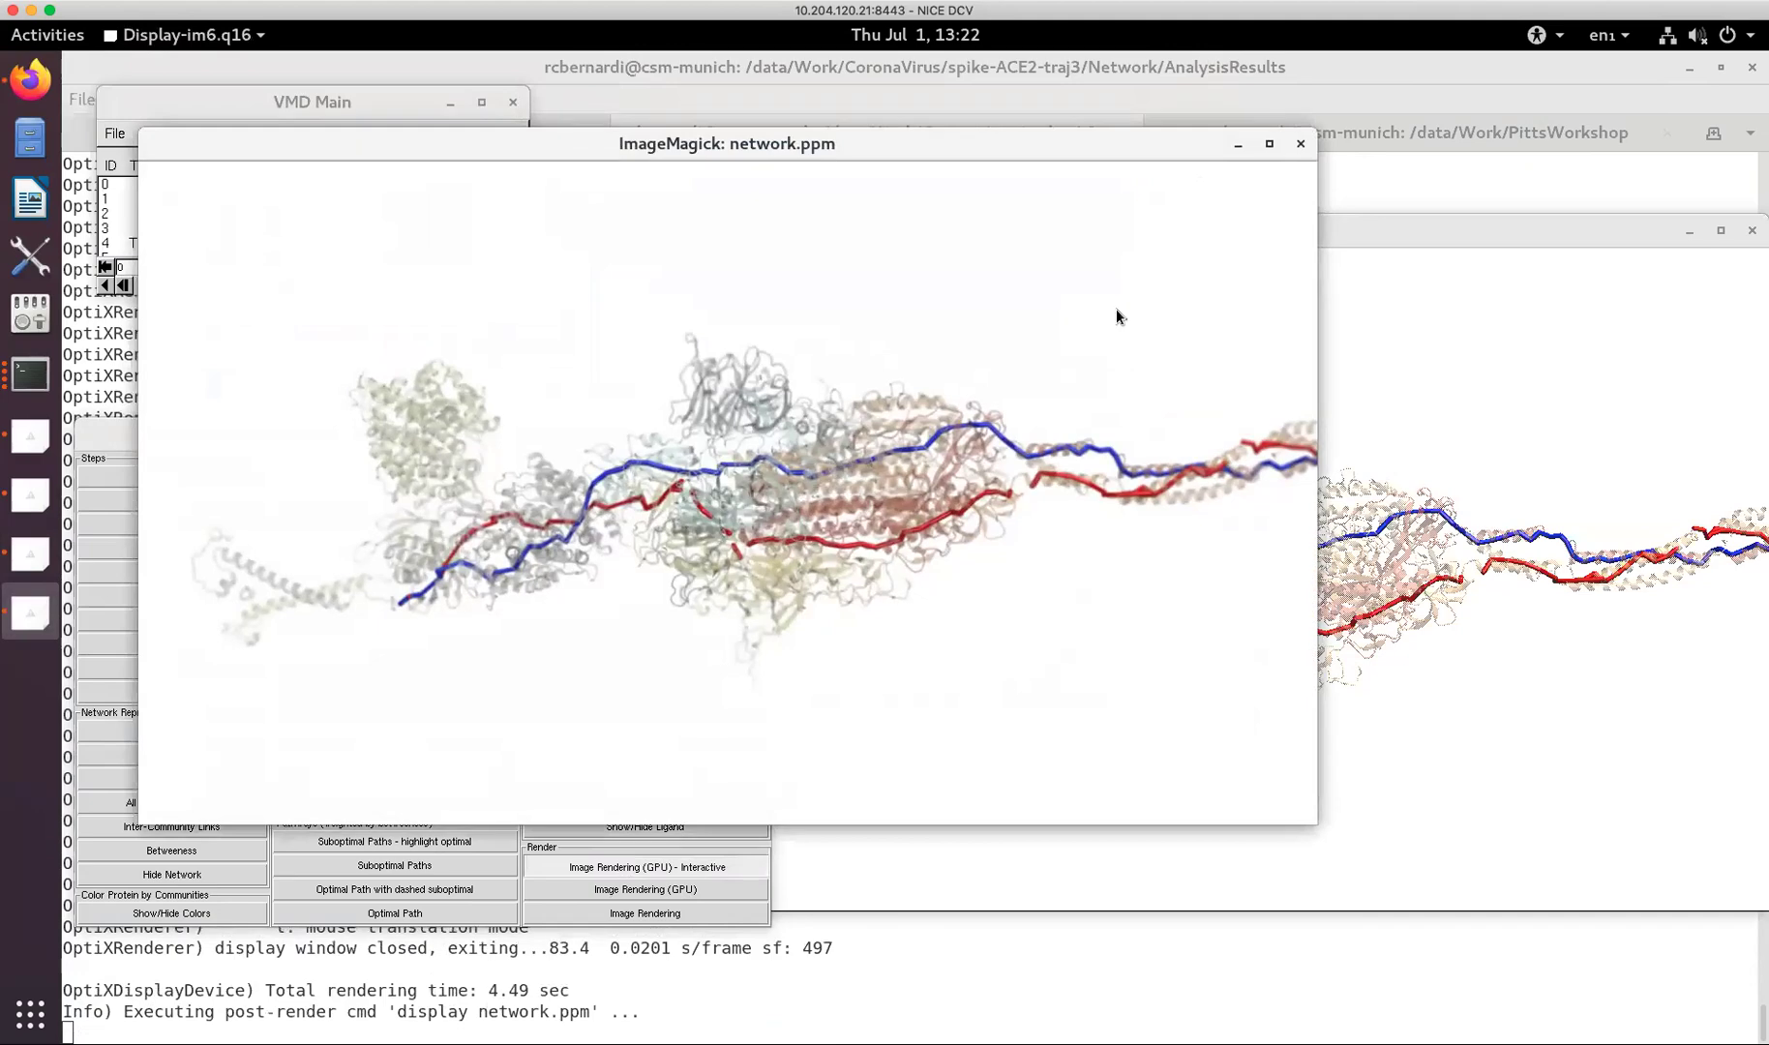
pyautogui.click(1300, 145)
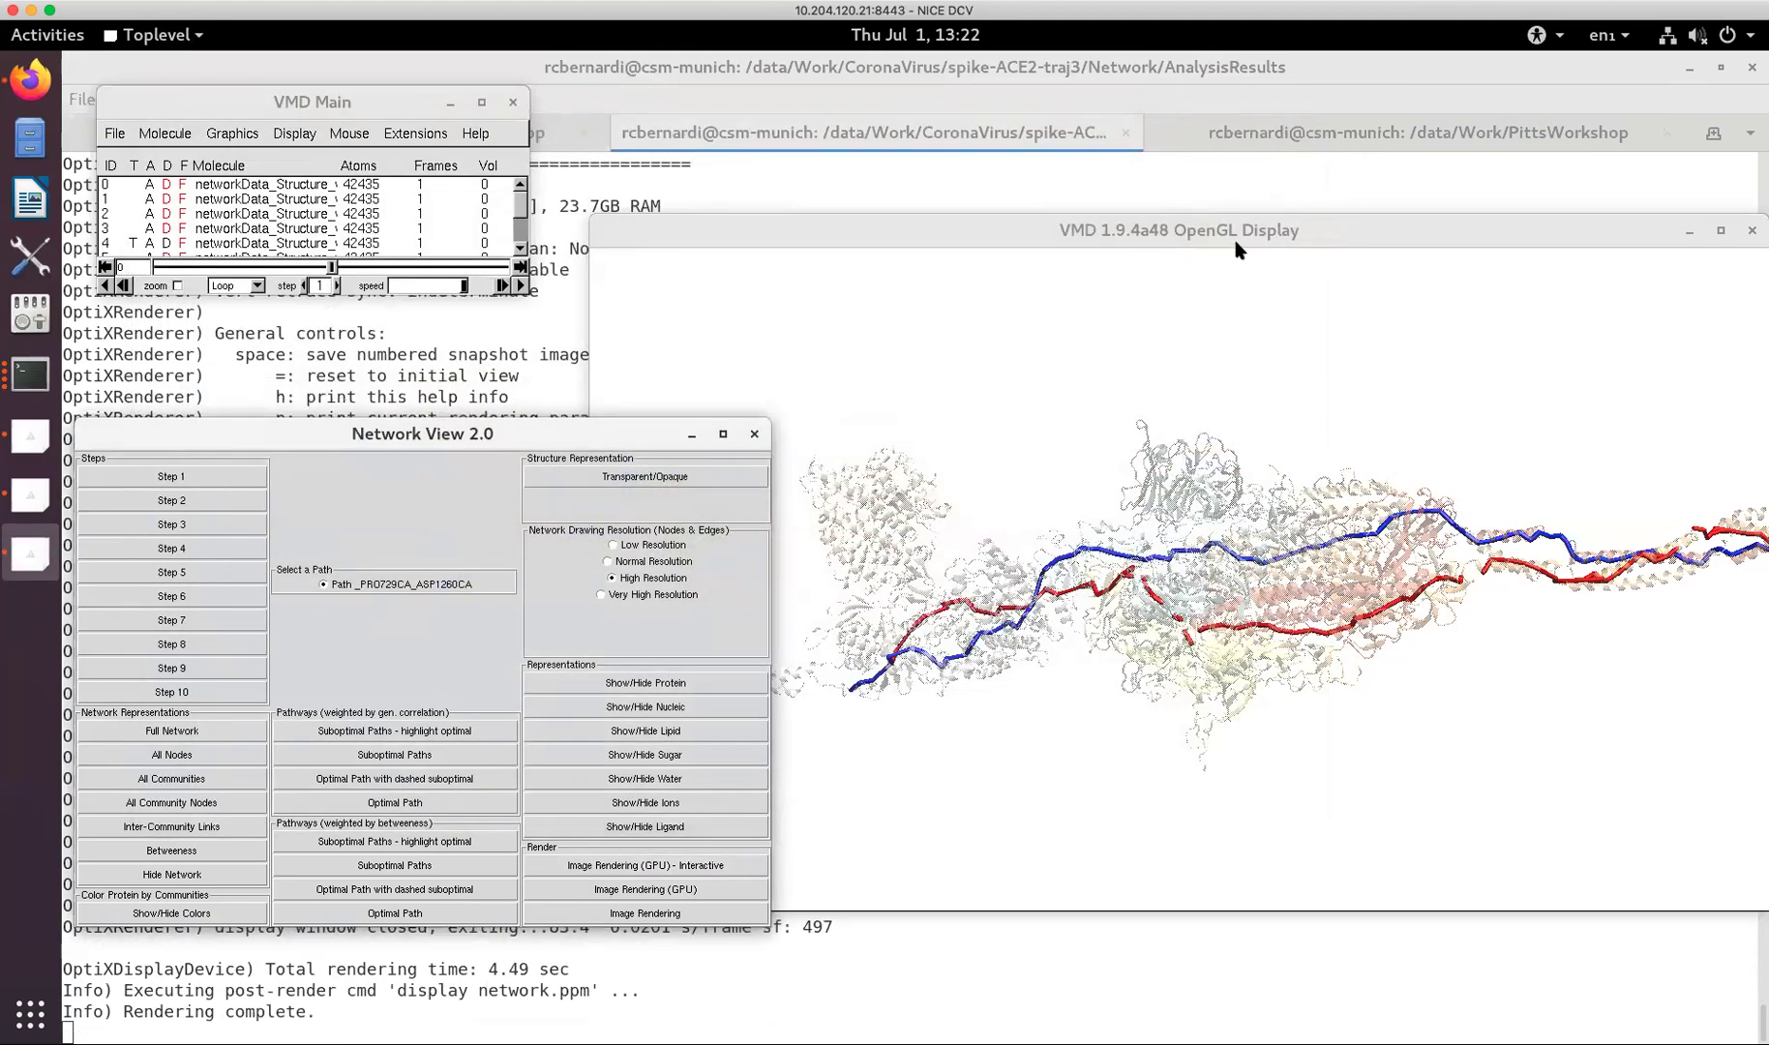
# Move the OpenGL display up, start the interactive GPU rendering, maximize the ray tracer and rotate the complex to fit its full length.
pyautogui.moveTo(1233, 250); pyautogui.dragTo(1120, 129)
pyautogui.click(310, 428)
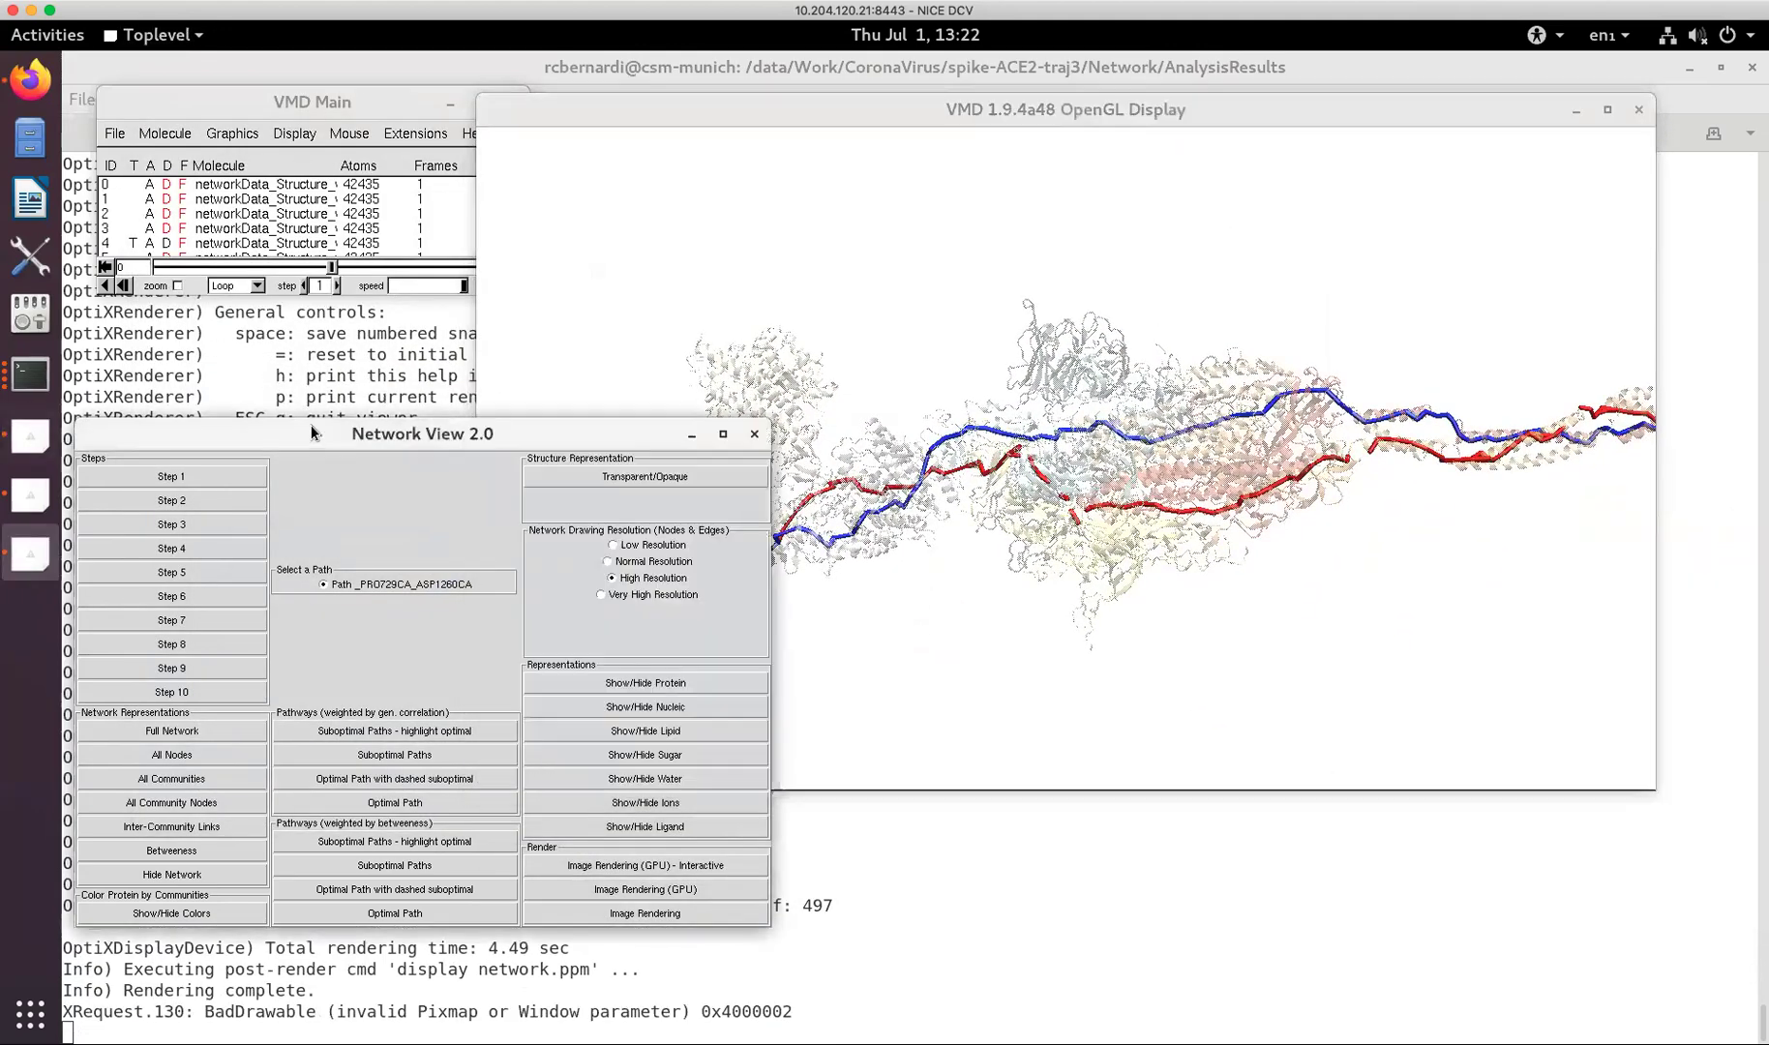
pyautogui.click(635, 864)
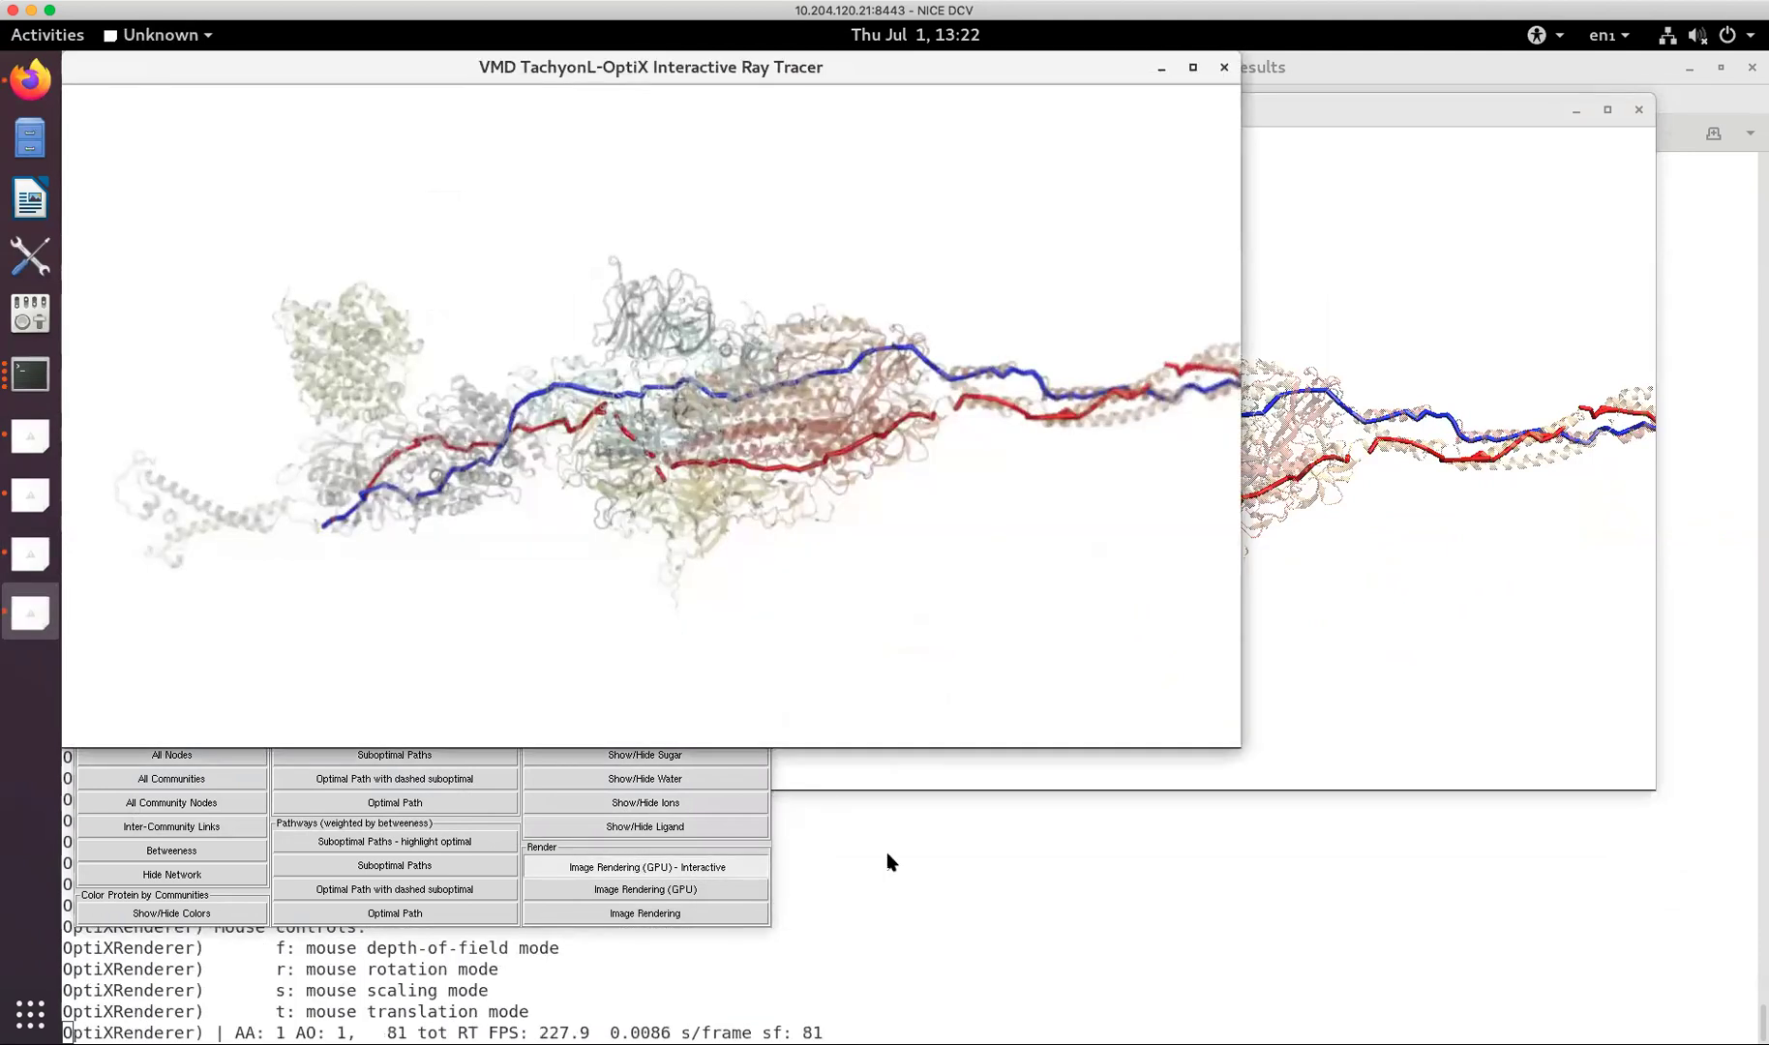
pyautogui.click(1192, 66)
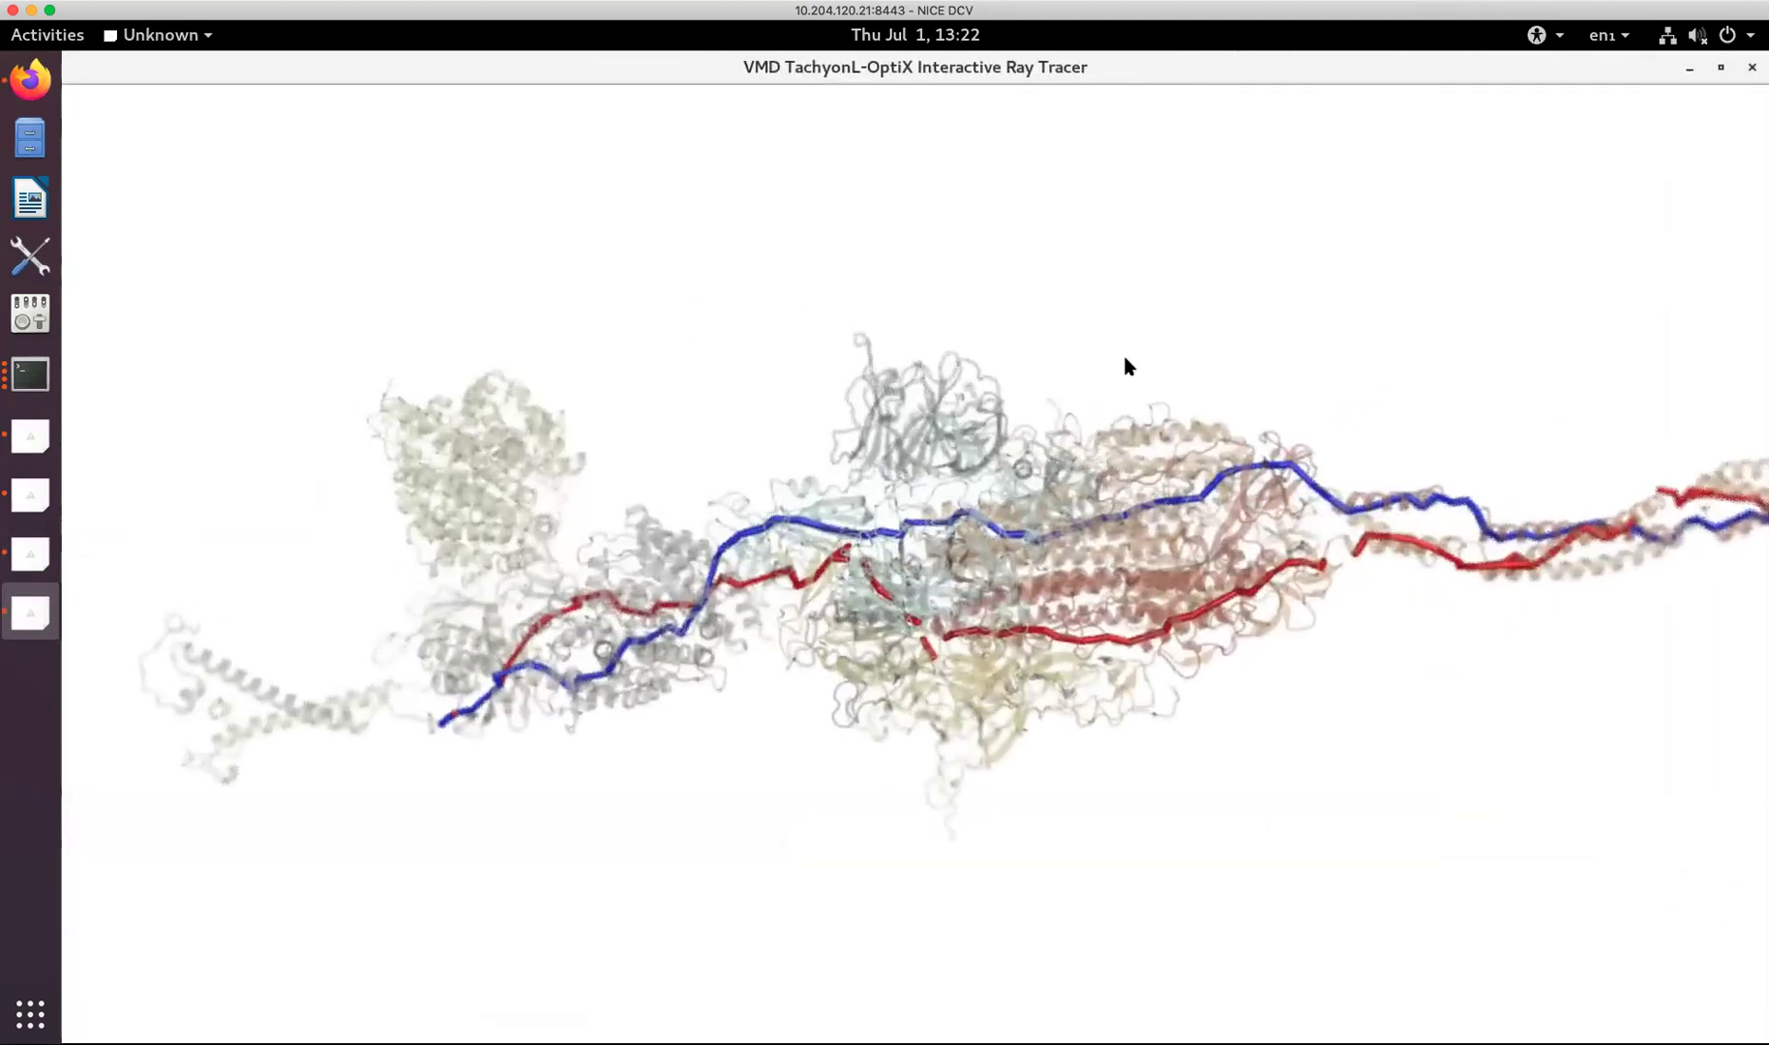
pyautogui.moveTo(1543, 585); pyautogui.dragTo(947, 632)
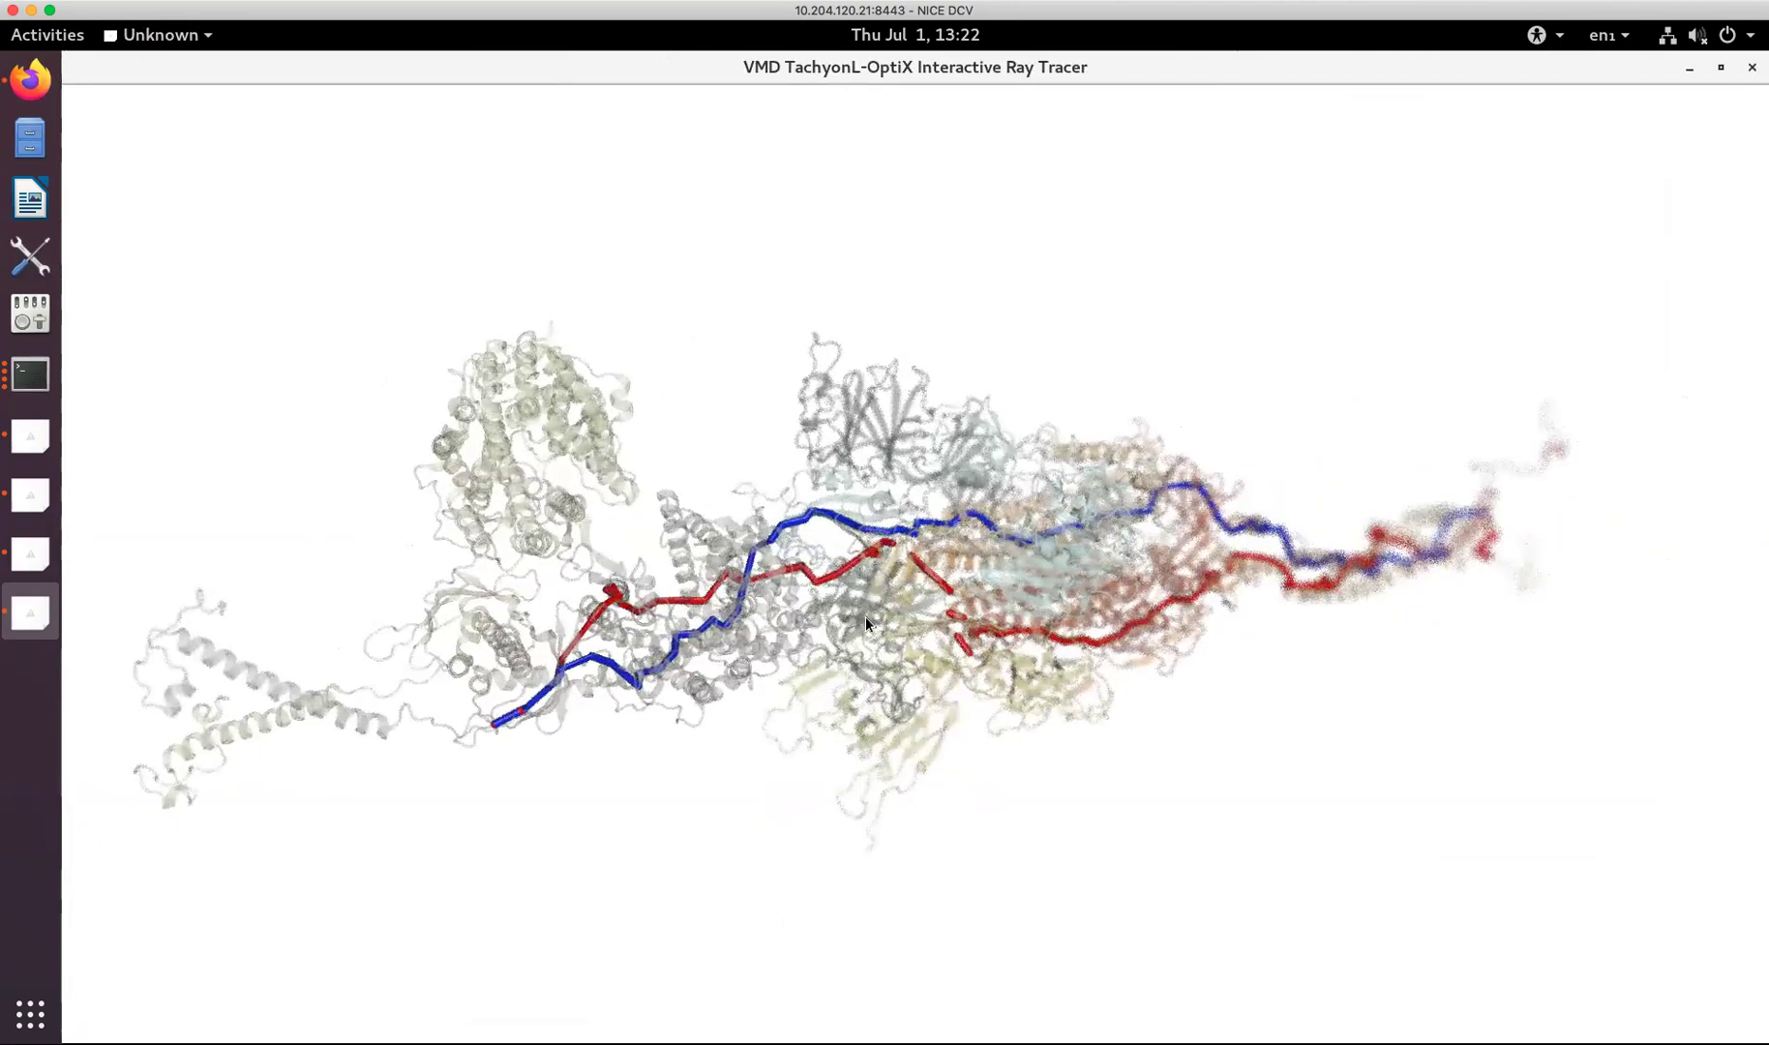
# Zoom in on the middle of the spike and increase the depth-of-field focal distance to focus on its pathways.
pyautogui.scroll(3, 875, 619)
pyautogui.scroll(4, 851, 629)
pyautogui.moveTo(779, 627); pyautogui.dragTo(764, 625)
pyautogui.press('Up')
pyautogui.press('Up')
pyautogui.press('Up')
pyautogui.press('Up')
pyautogui.press('Up')
pyautogui.press('Up')
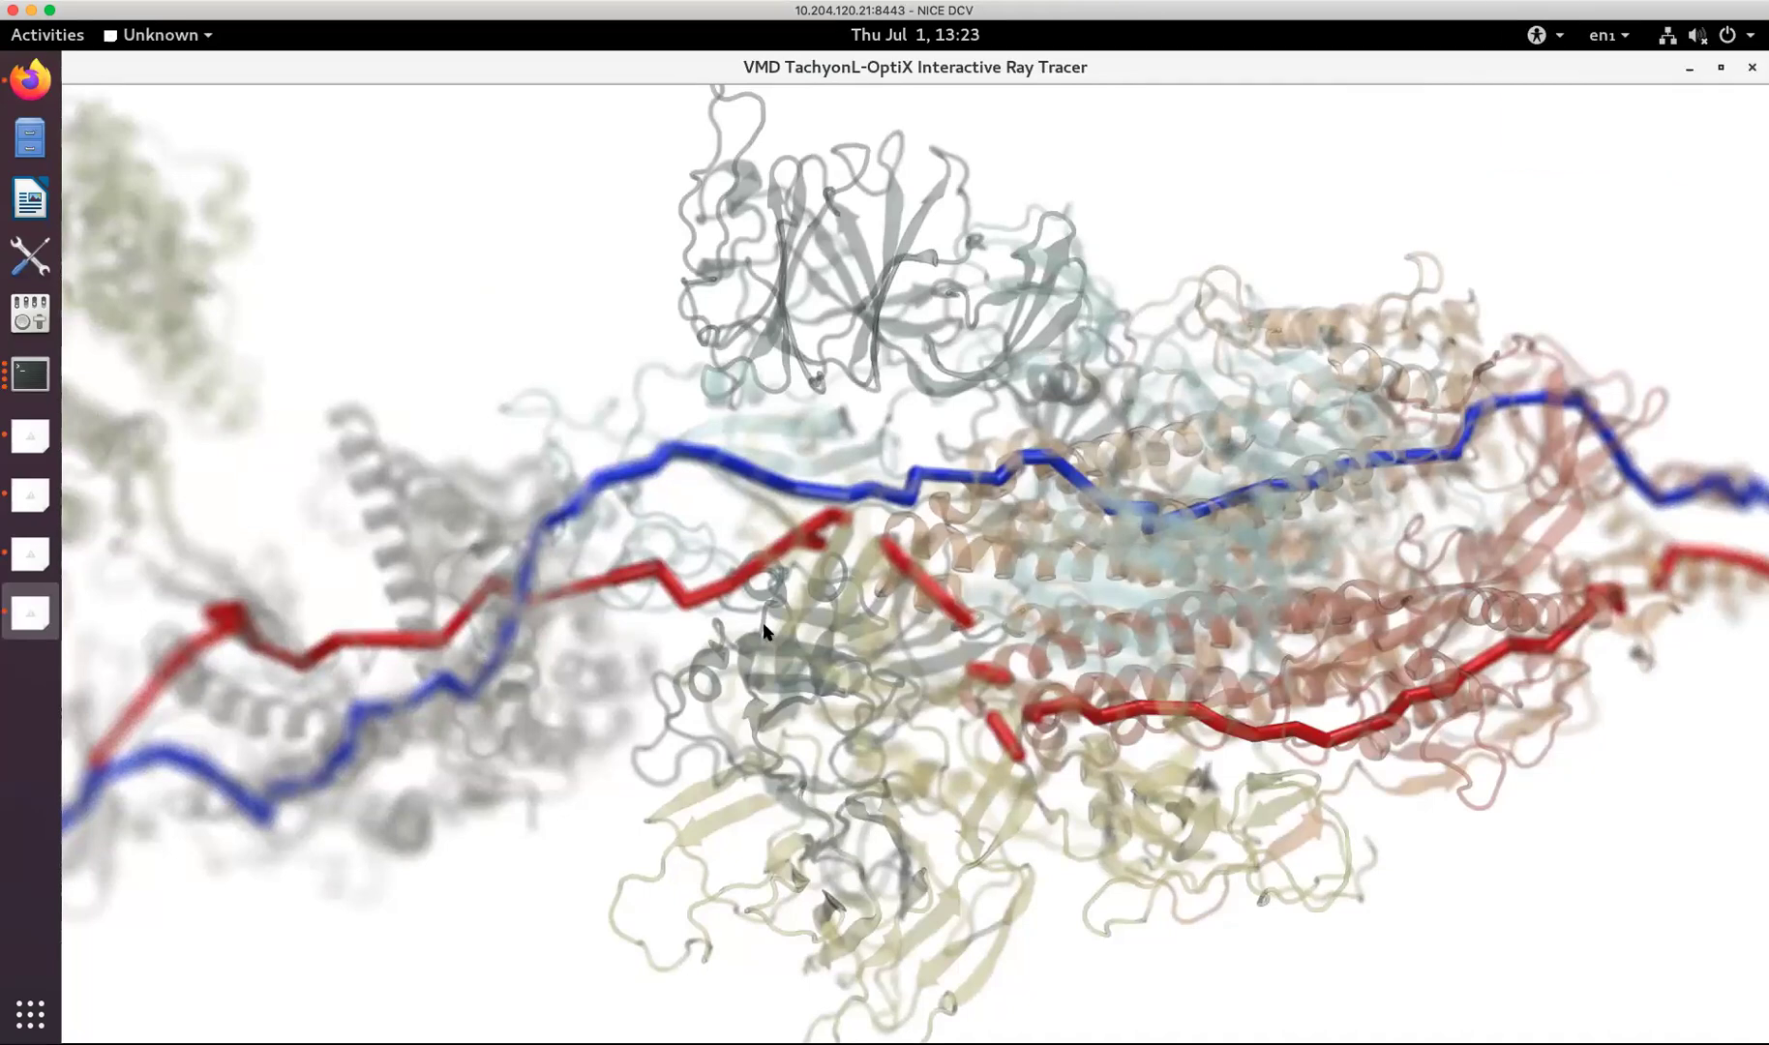
# Close the ray tracer and its rendered network.ppm image, and move the OpenGL display down below the terminal tabs.
pyautogui.click(1751, 70)
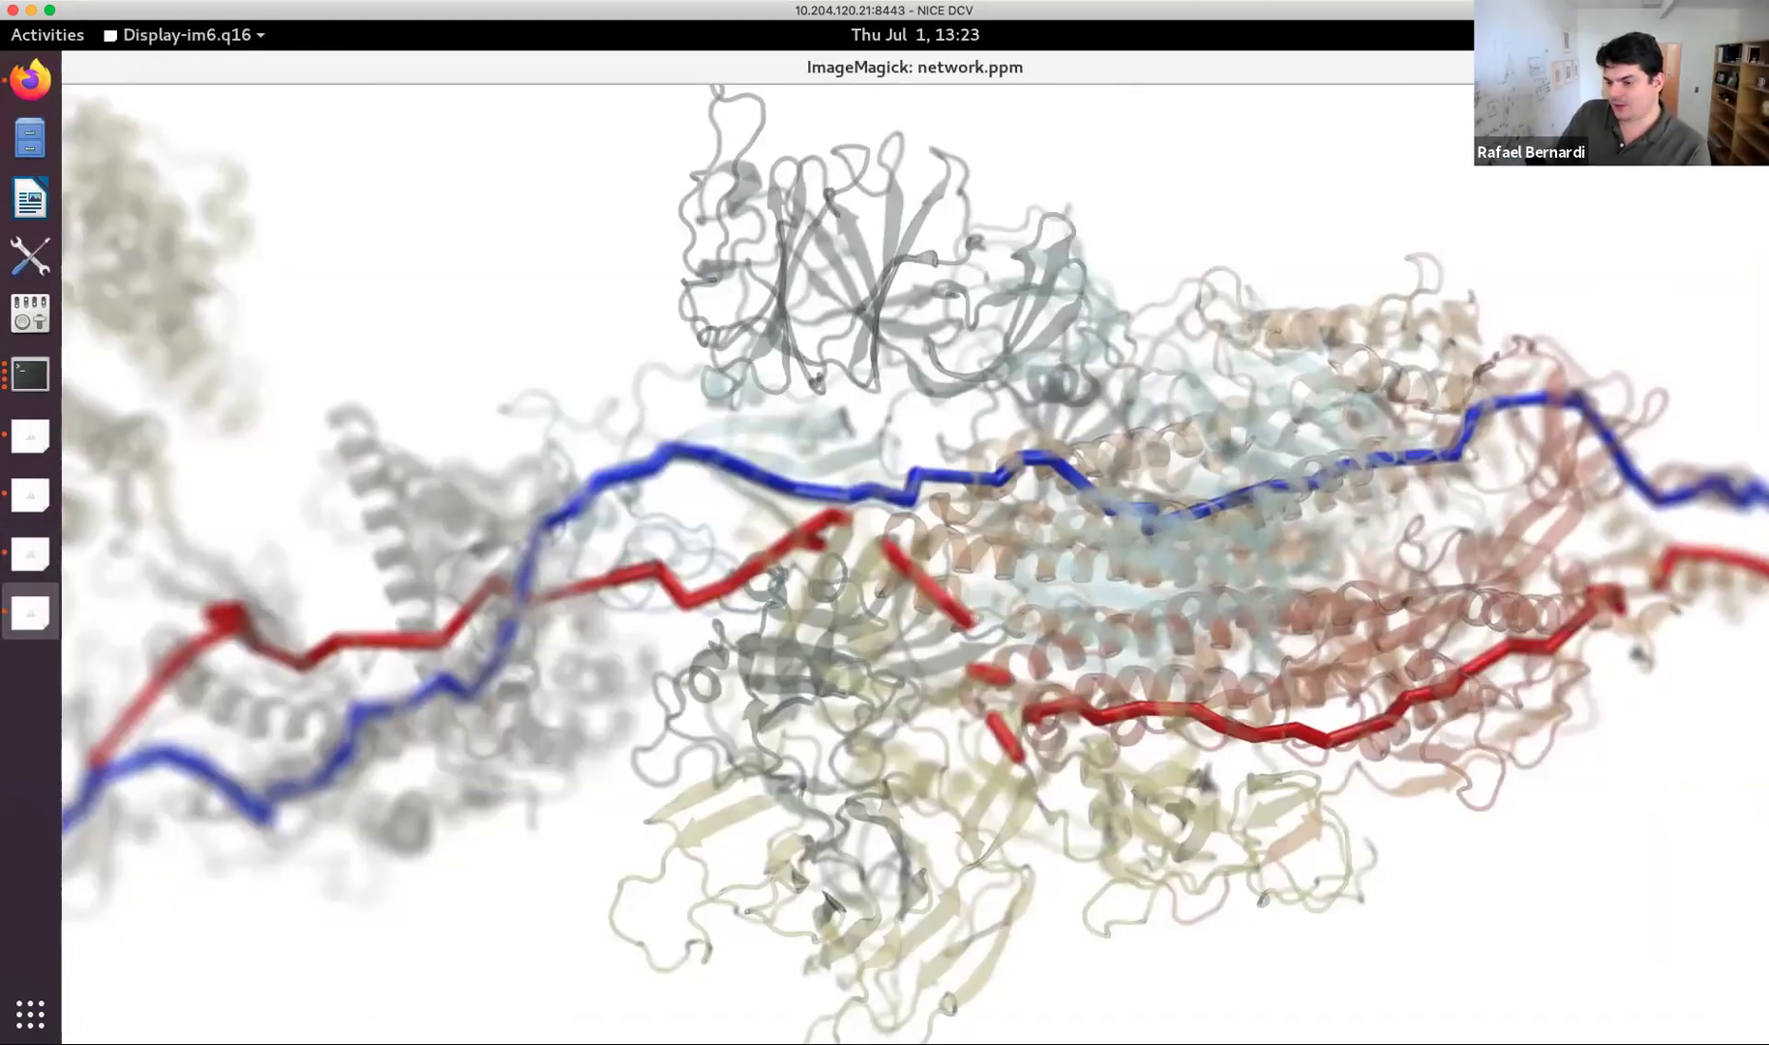
pyautogui.click(1718, 68)
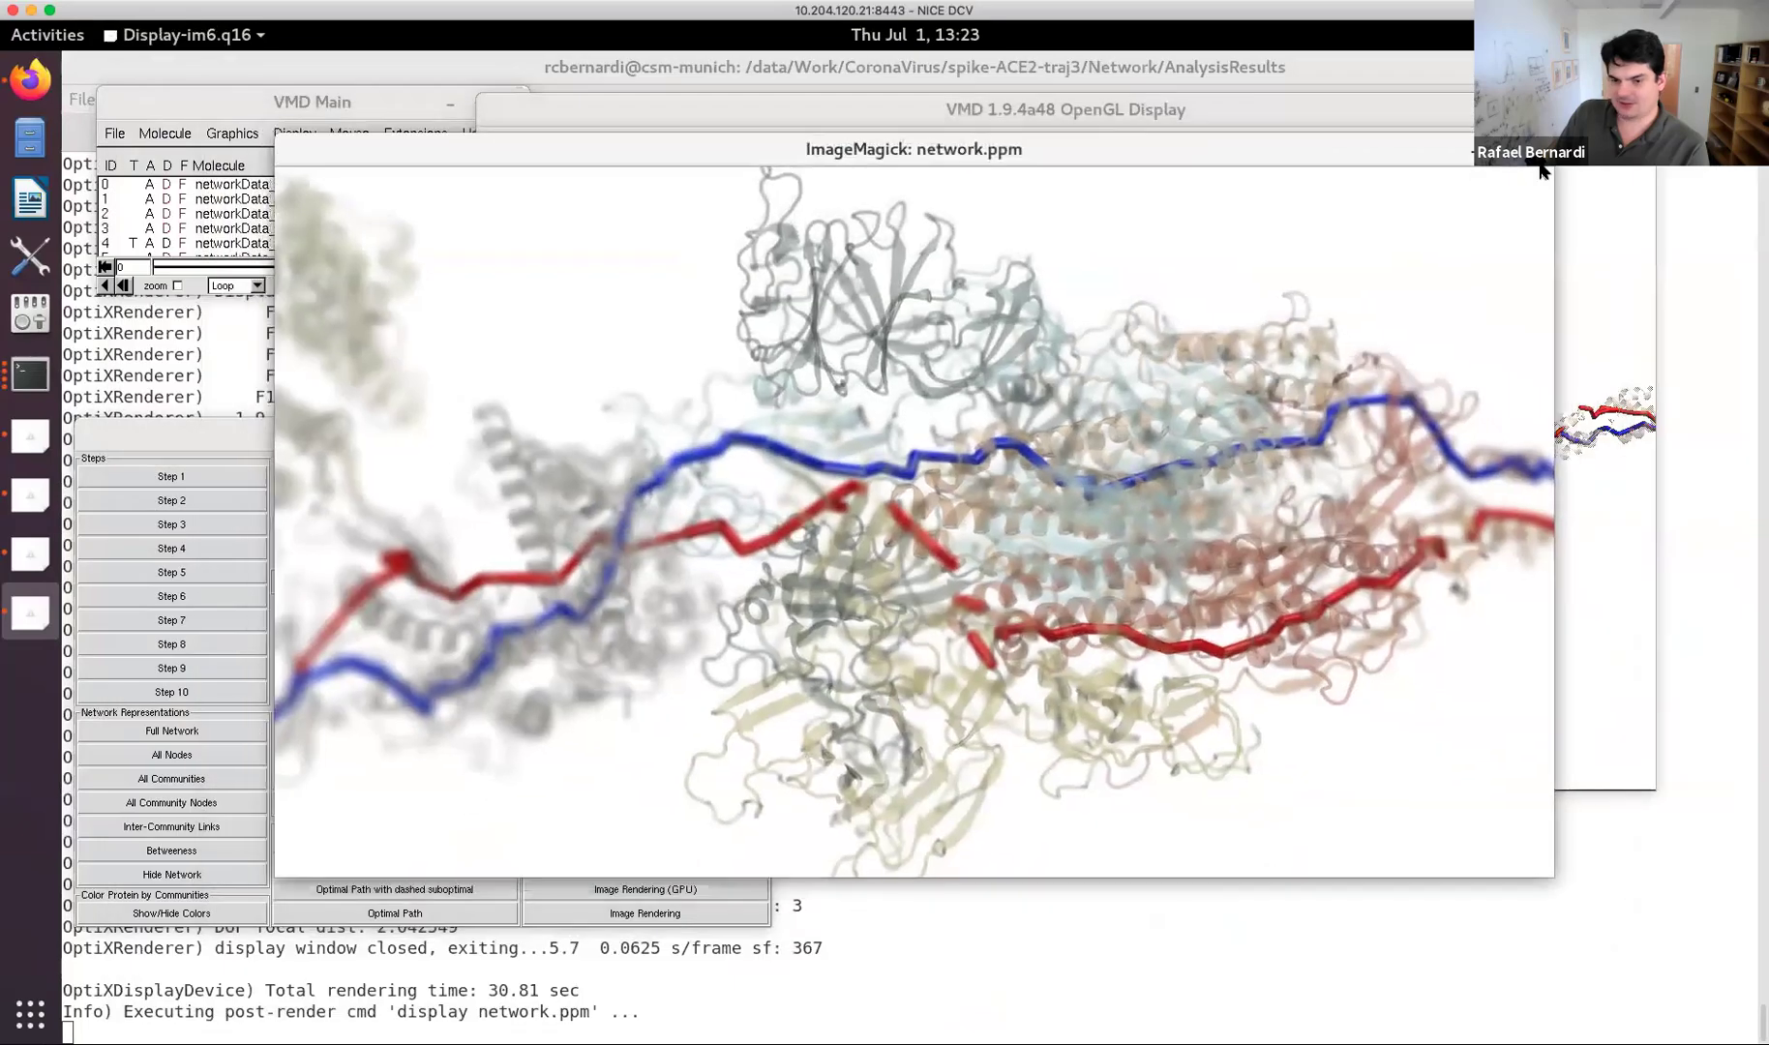
pyautogui.click(1537, 149)
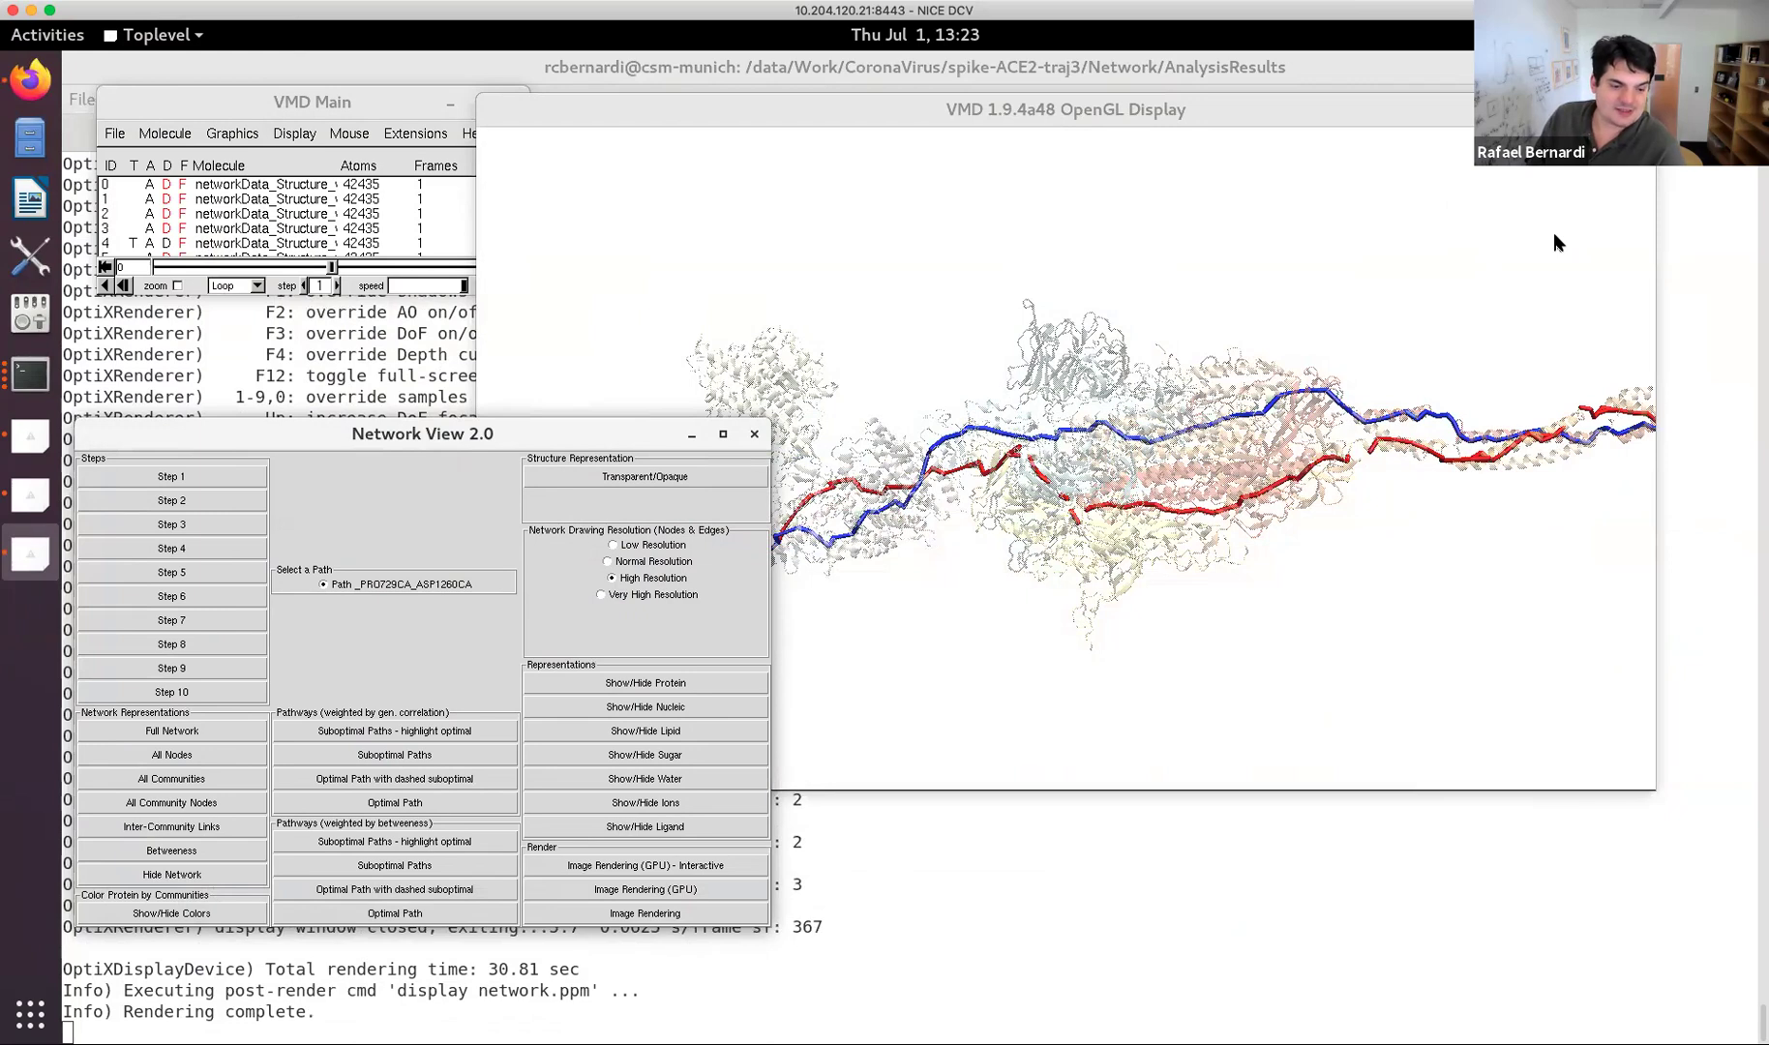
pyautogui.click(956, 620)
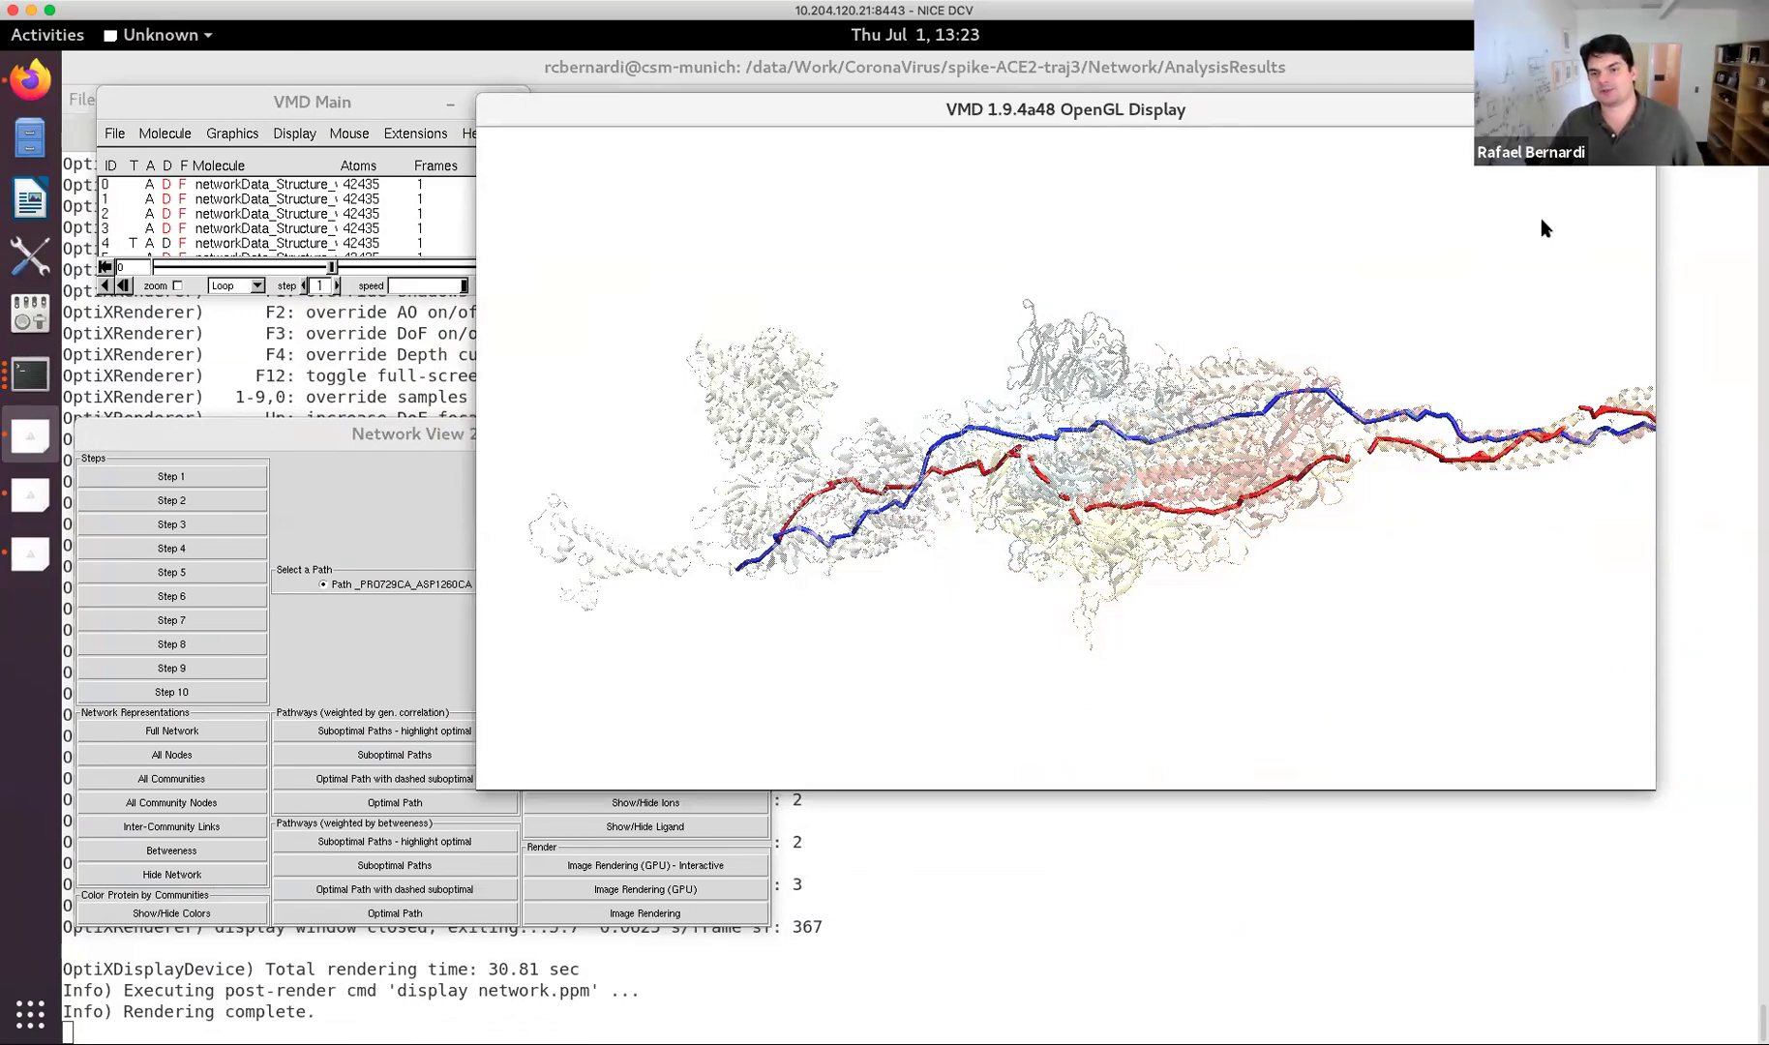
pyautogui.moveTo(1669, 296); pyautogui.dragTo(1545, 305)
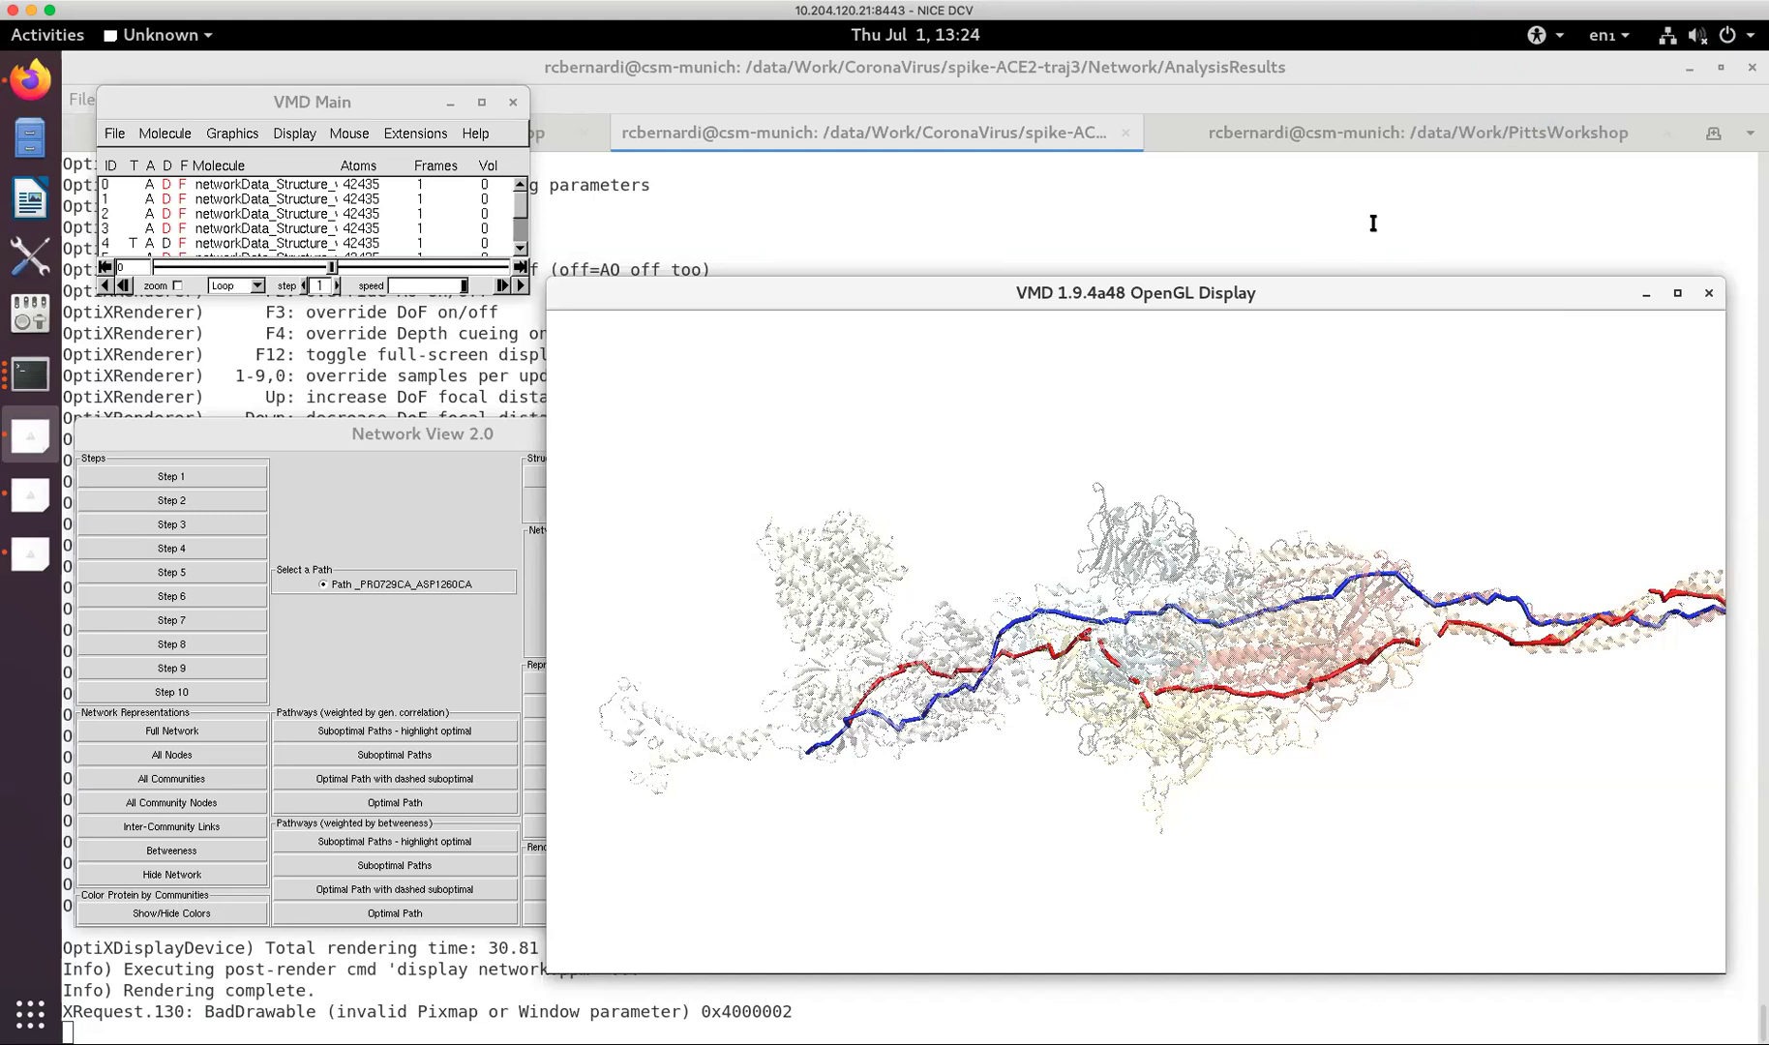
# Quit the Network View VMD session from the terminal's vmd prompt.
pyautogui.click(1102, 231)
pyautogui.press('Return')
pyautogui.write('quit')
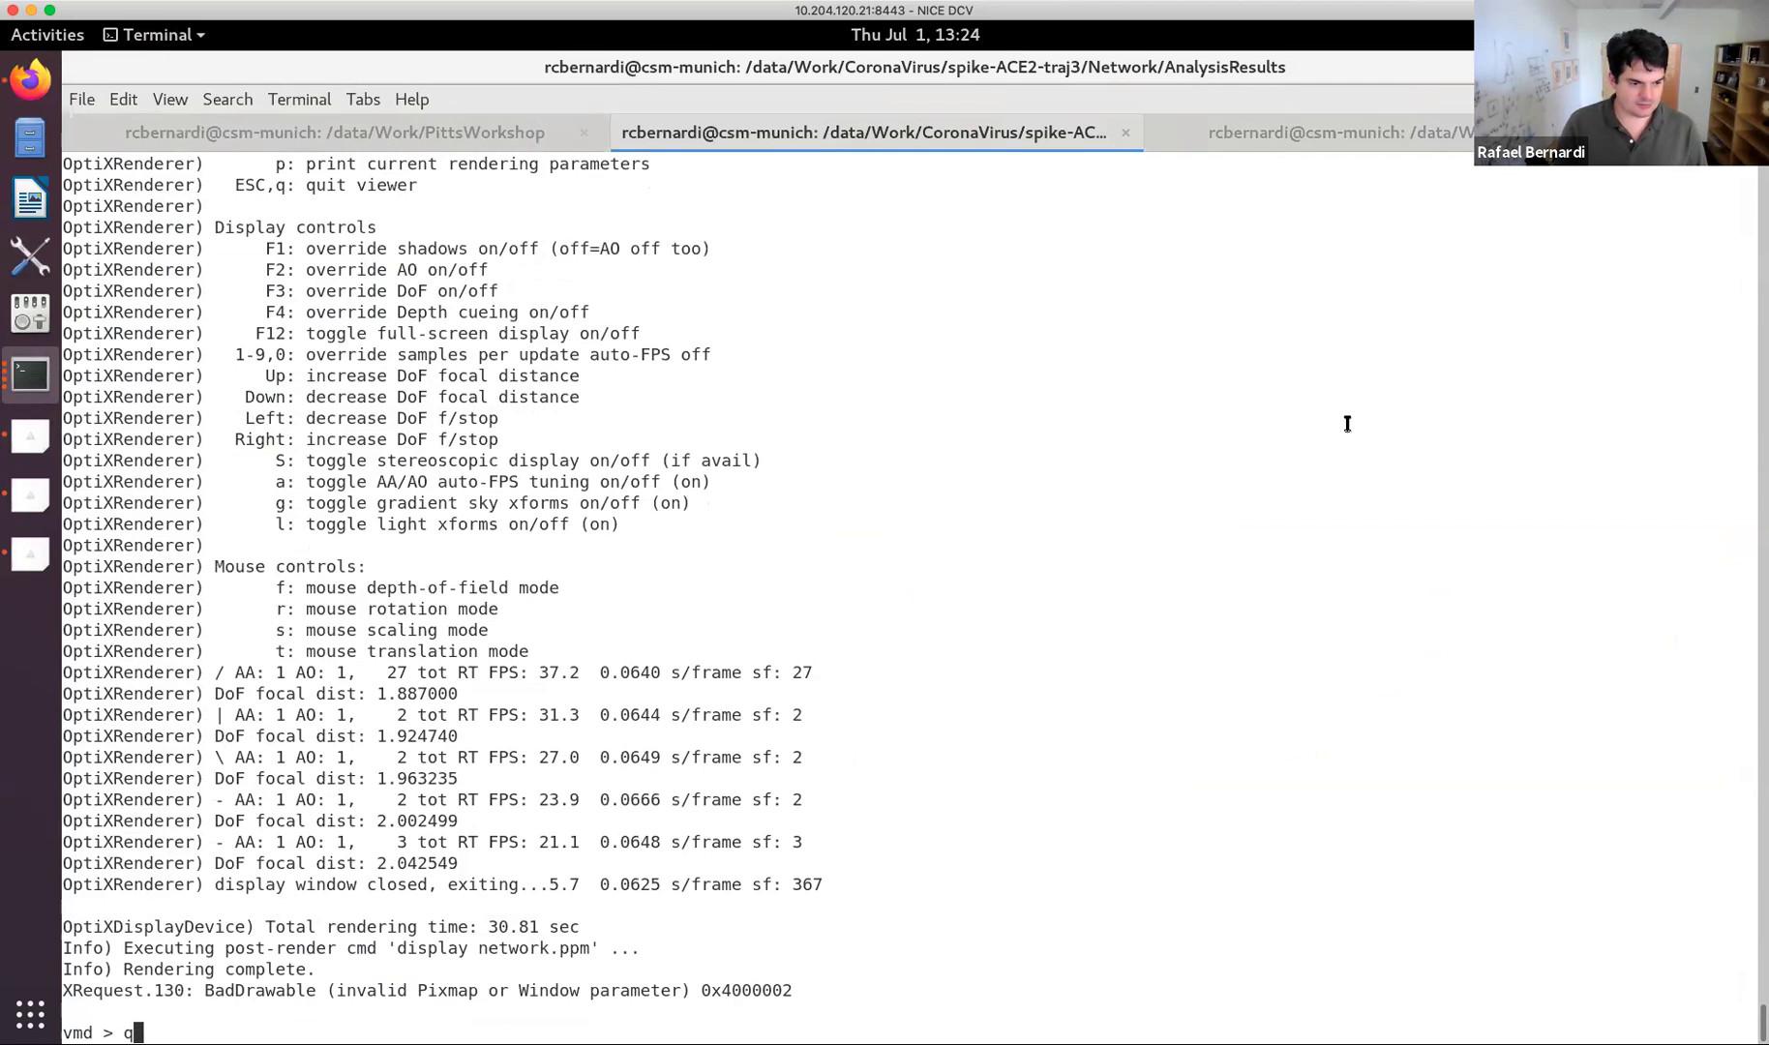
pyautogui.press('Return')
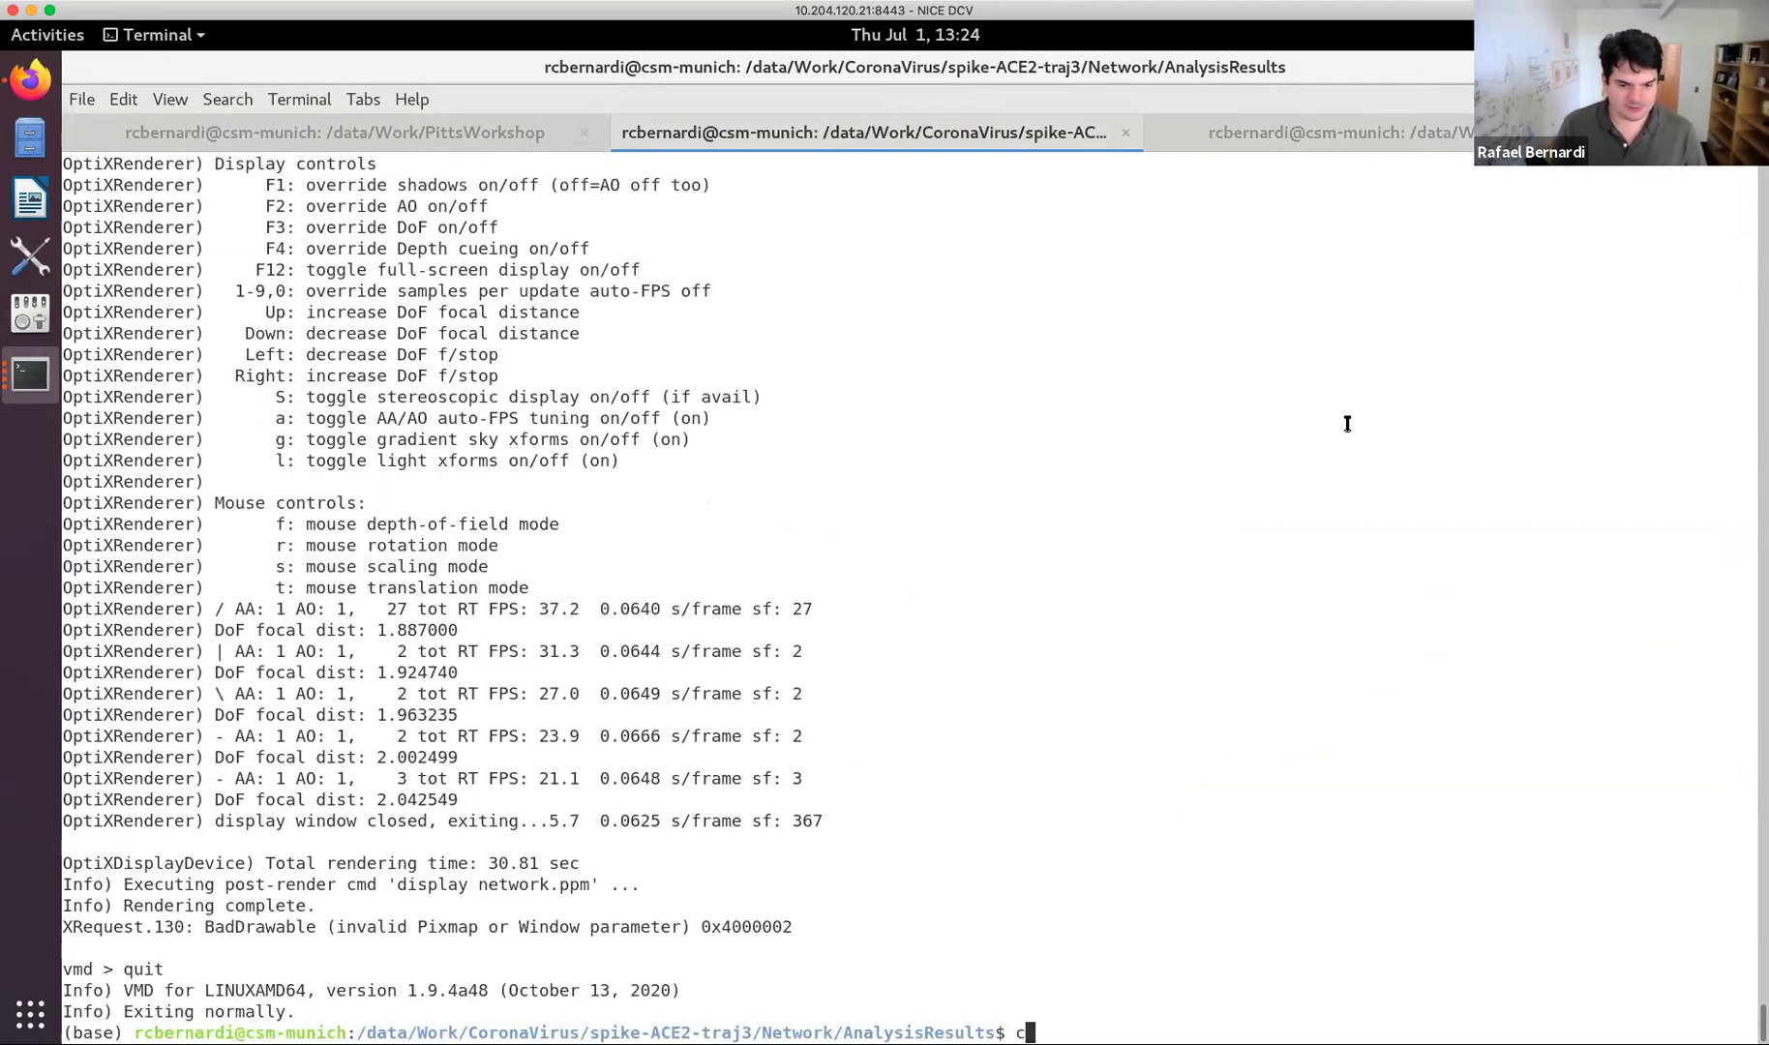
# List the AnalysisResults folder, then move up through spike-ACE2-traj3 and CoronaVirus to /data/Work, listing each folder's contents.
pyautogui.write('ls -ltr')
pyautogui.press('Return')
pyautogui.write('cd ../../')
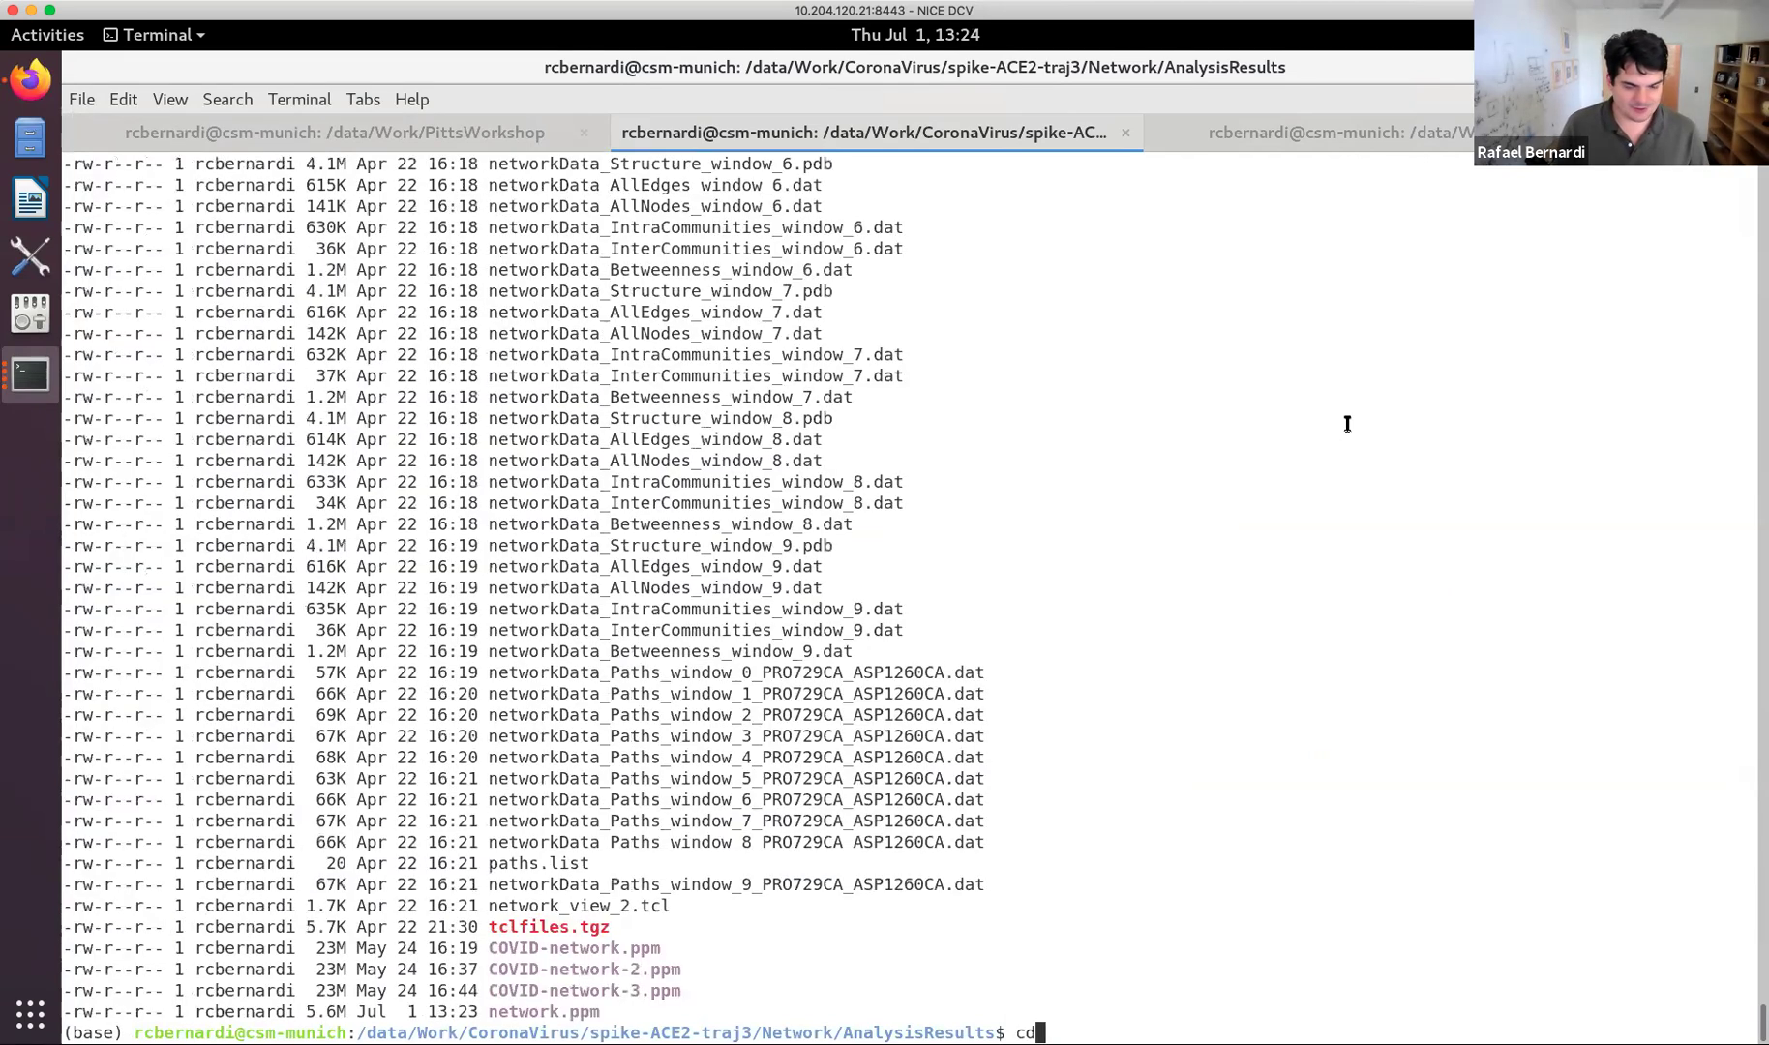
pyautogui.press('Return')
pyautogui.write('las')
pyautogui.press('Return')
pyautogui.write('cd ../')
pyautogui.press('Return')
pyautogui.write('las')
pyautogui.press('Return')
pyautogui.write('cd ../')
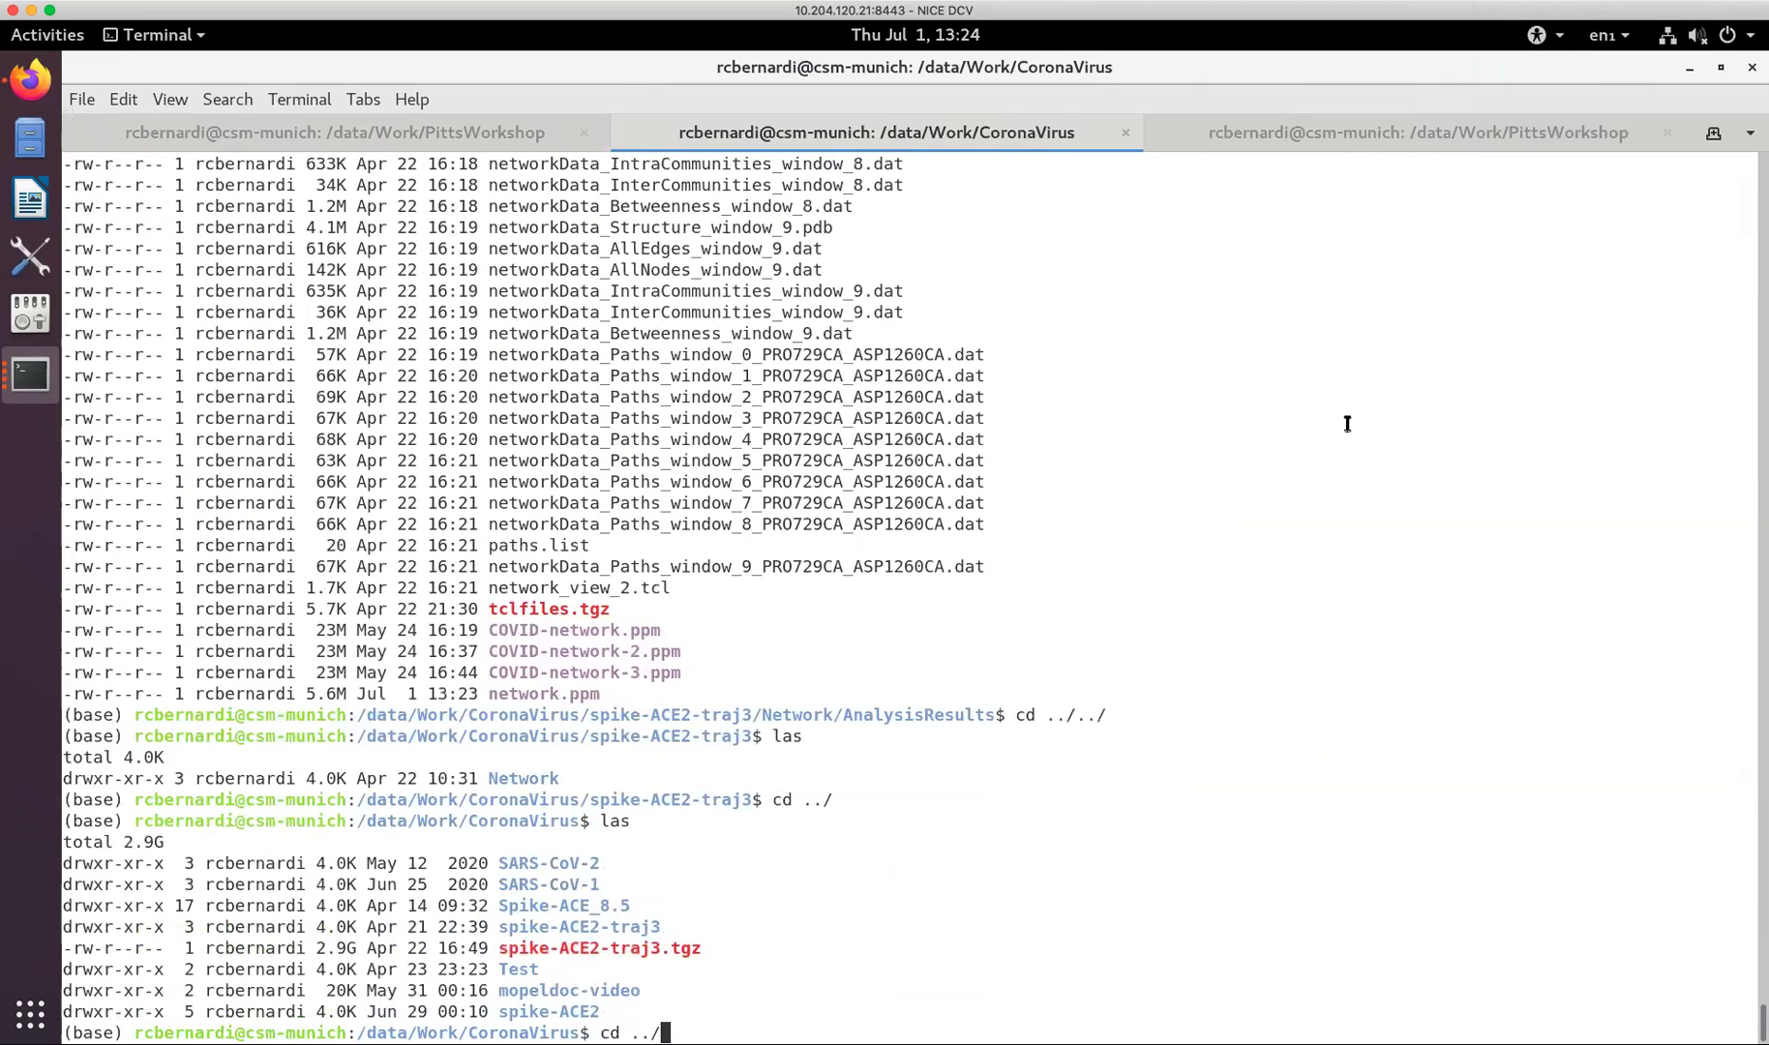
pyautogui.press('Return')
pyautogui.write('las')
pyautogui.press('Return')
# Change to /scratch and its Work subfolder, listing the contents of both.
pyautogui.write('cd /scratch/')
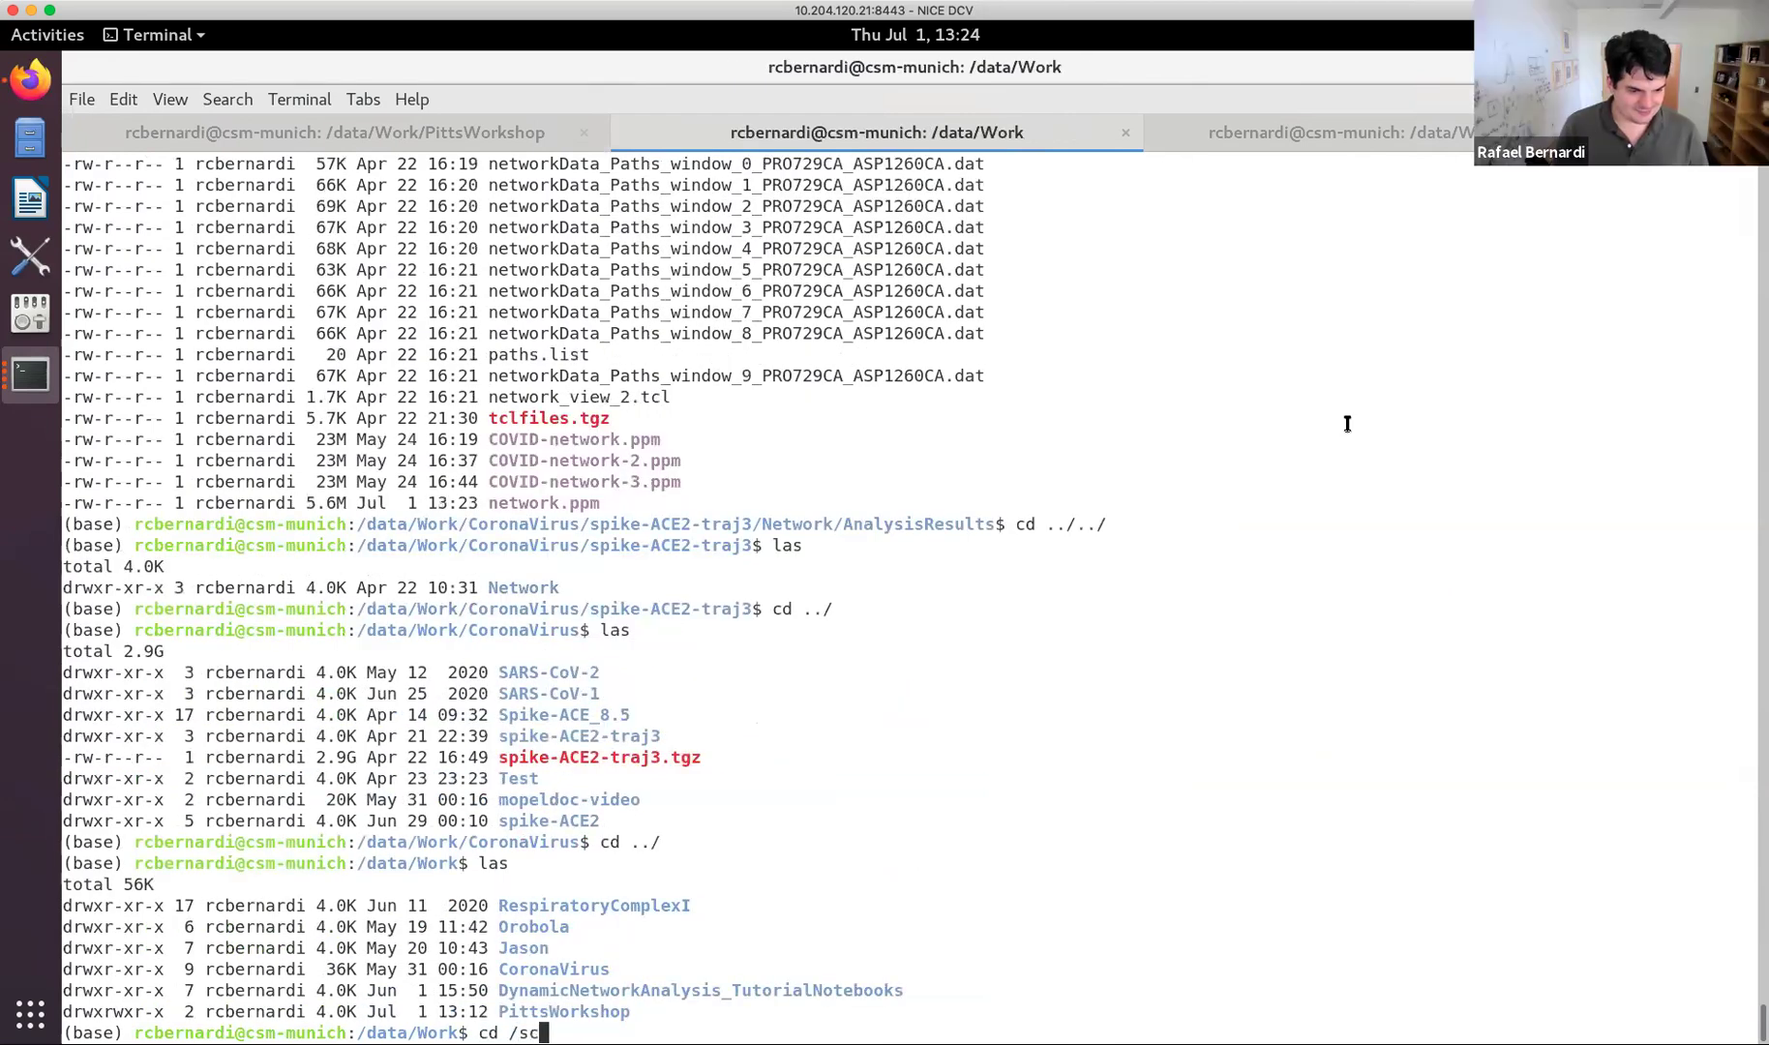
pyautogui.press('Return')
pyautogui.write('las')
pyautogui.press('Return')
pyautogui.write('cd')
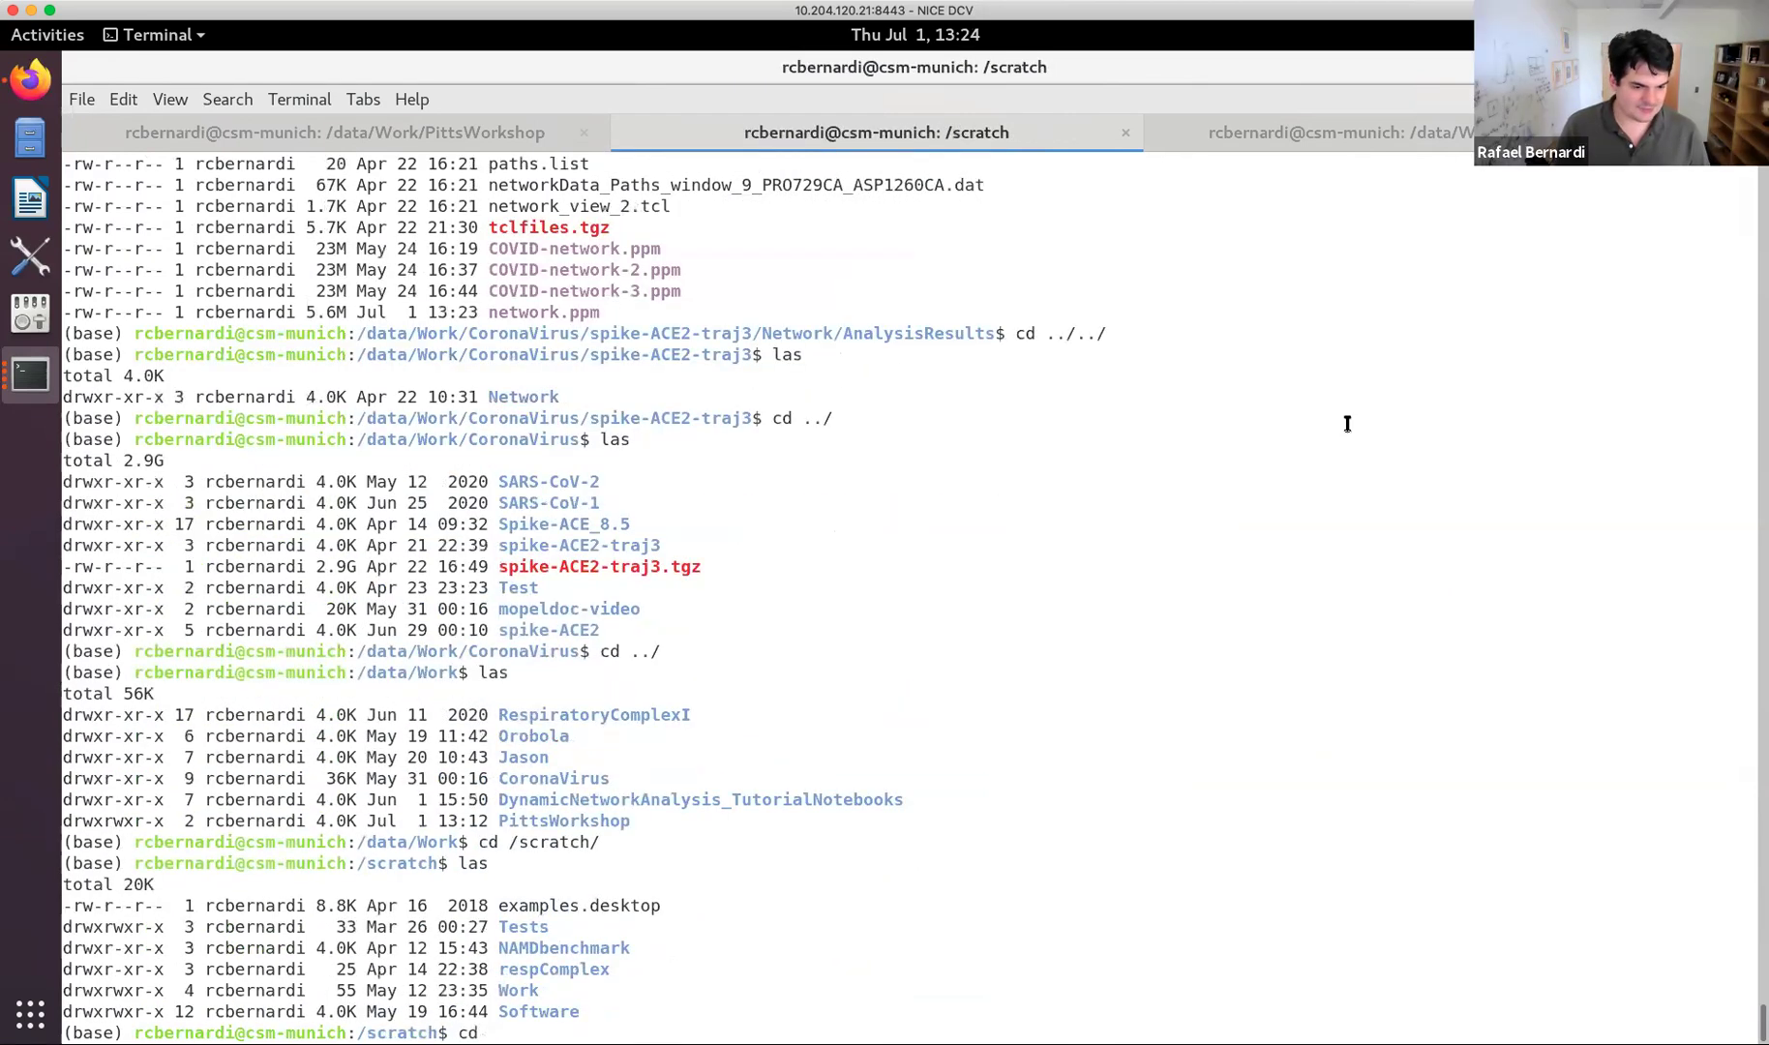
pyautogui.press('BackSpace')
pyautogui.press('BackSpace')
pyautogui.write('d Work/')
pyautogui.press('Tab')
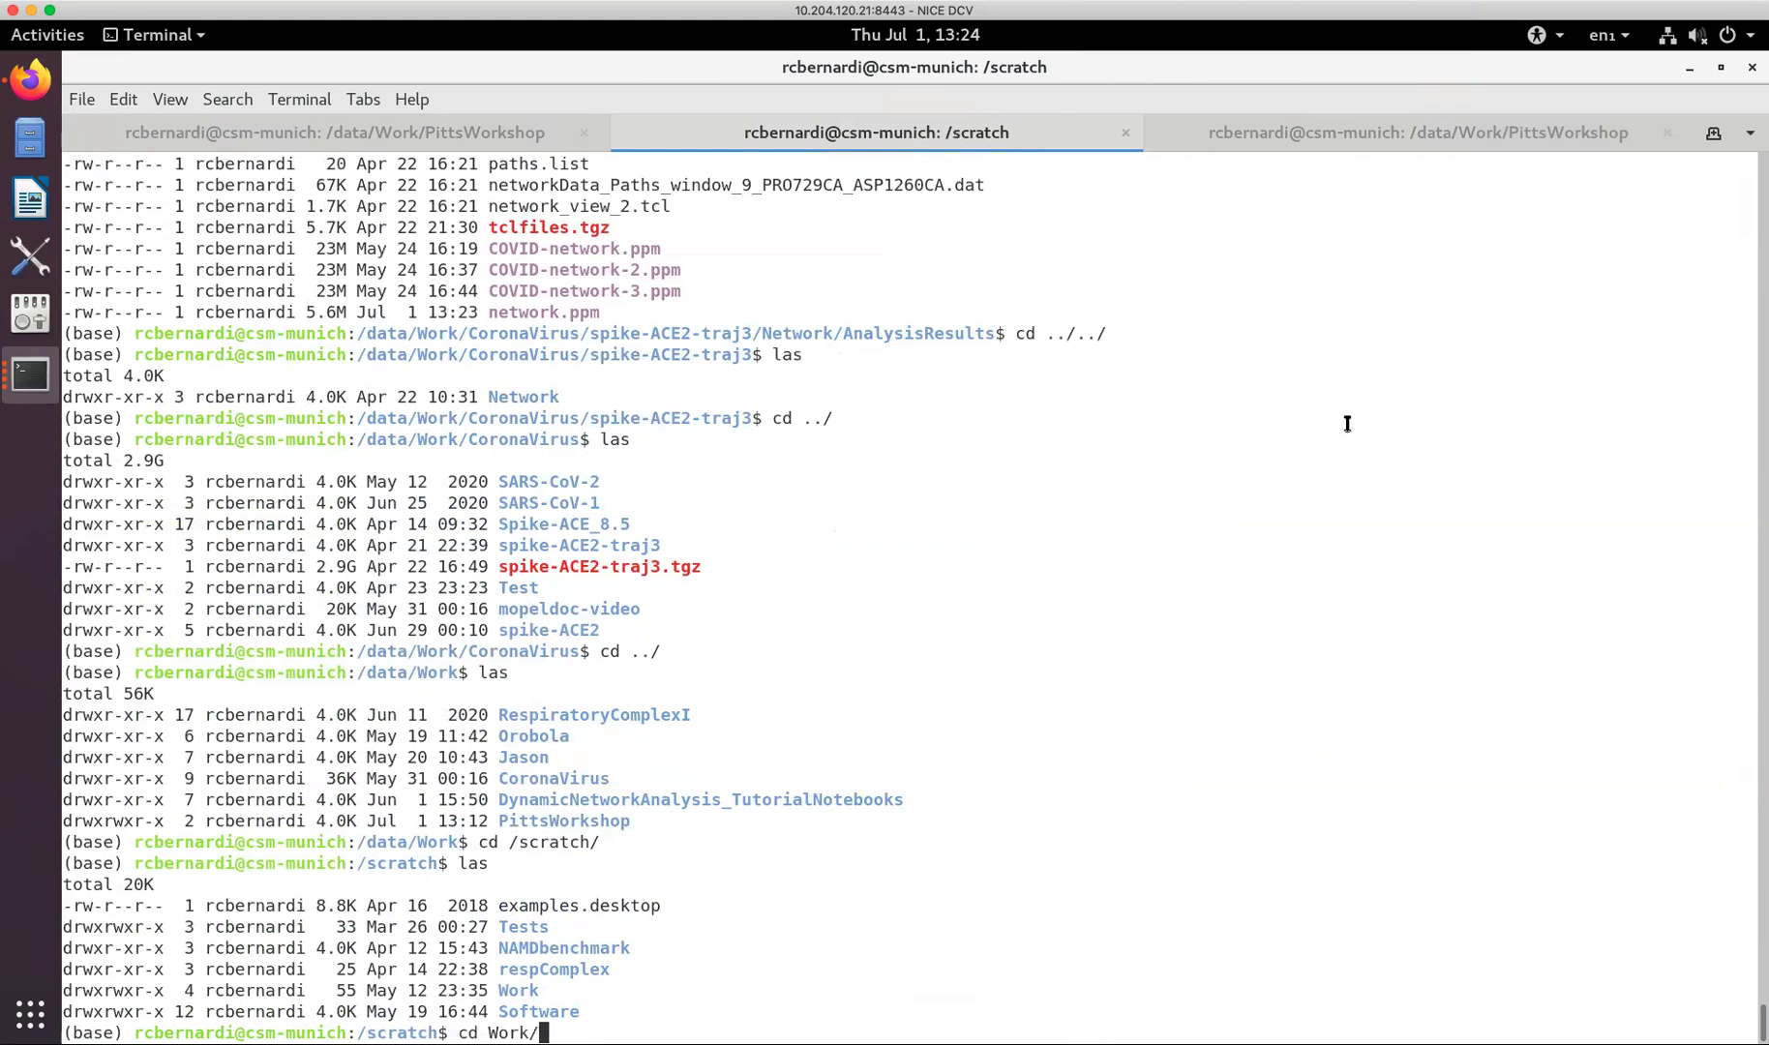
pyautogui.press('Return')
pyautogui.write('las')
pyautogui.press('Return')
# Return to /data with a relative path and enter its Work subfolder, listing the contents of both.
pyautogui.write('cd ')
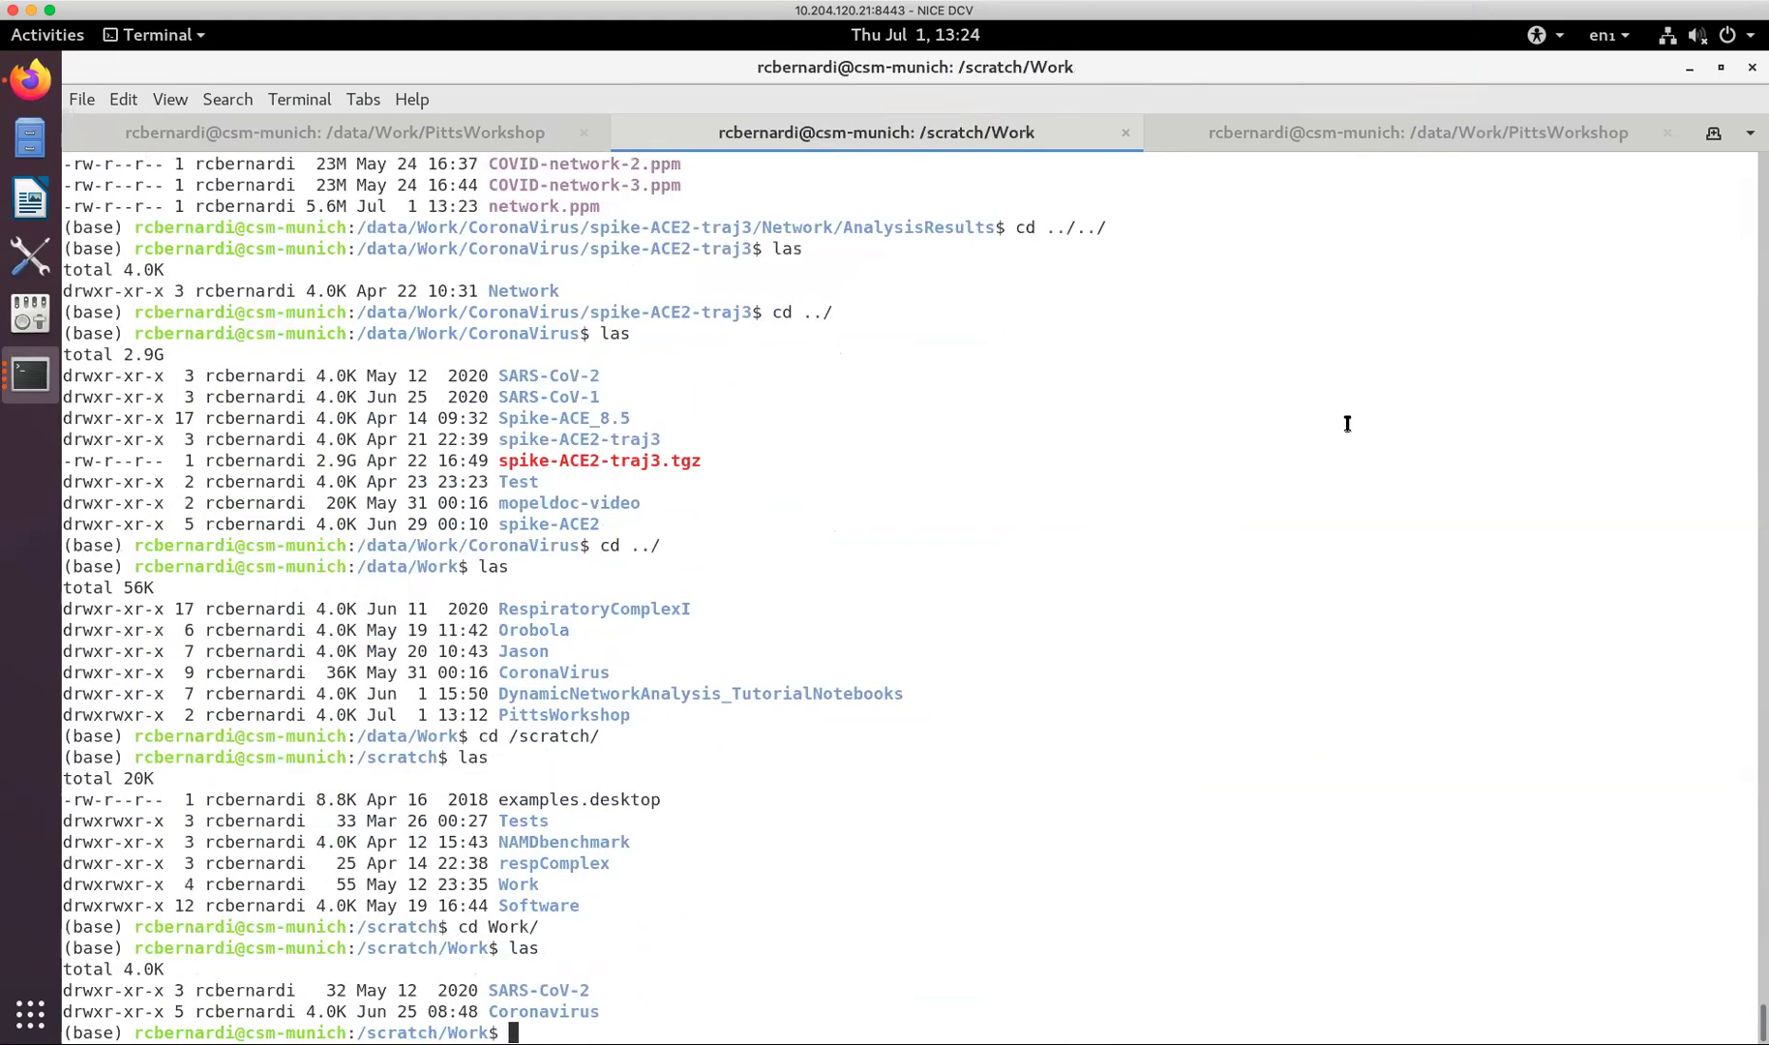
pyautogui.write('../../data/')
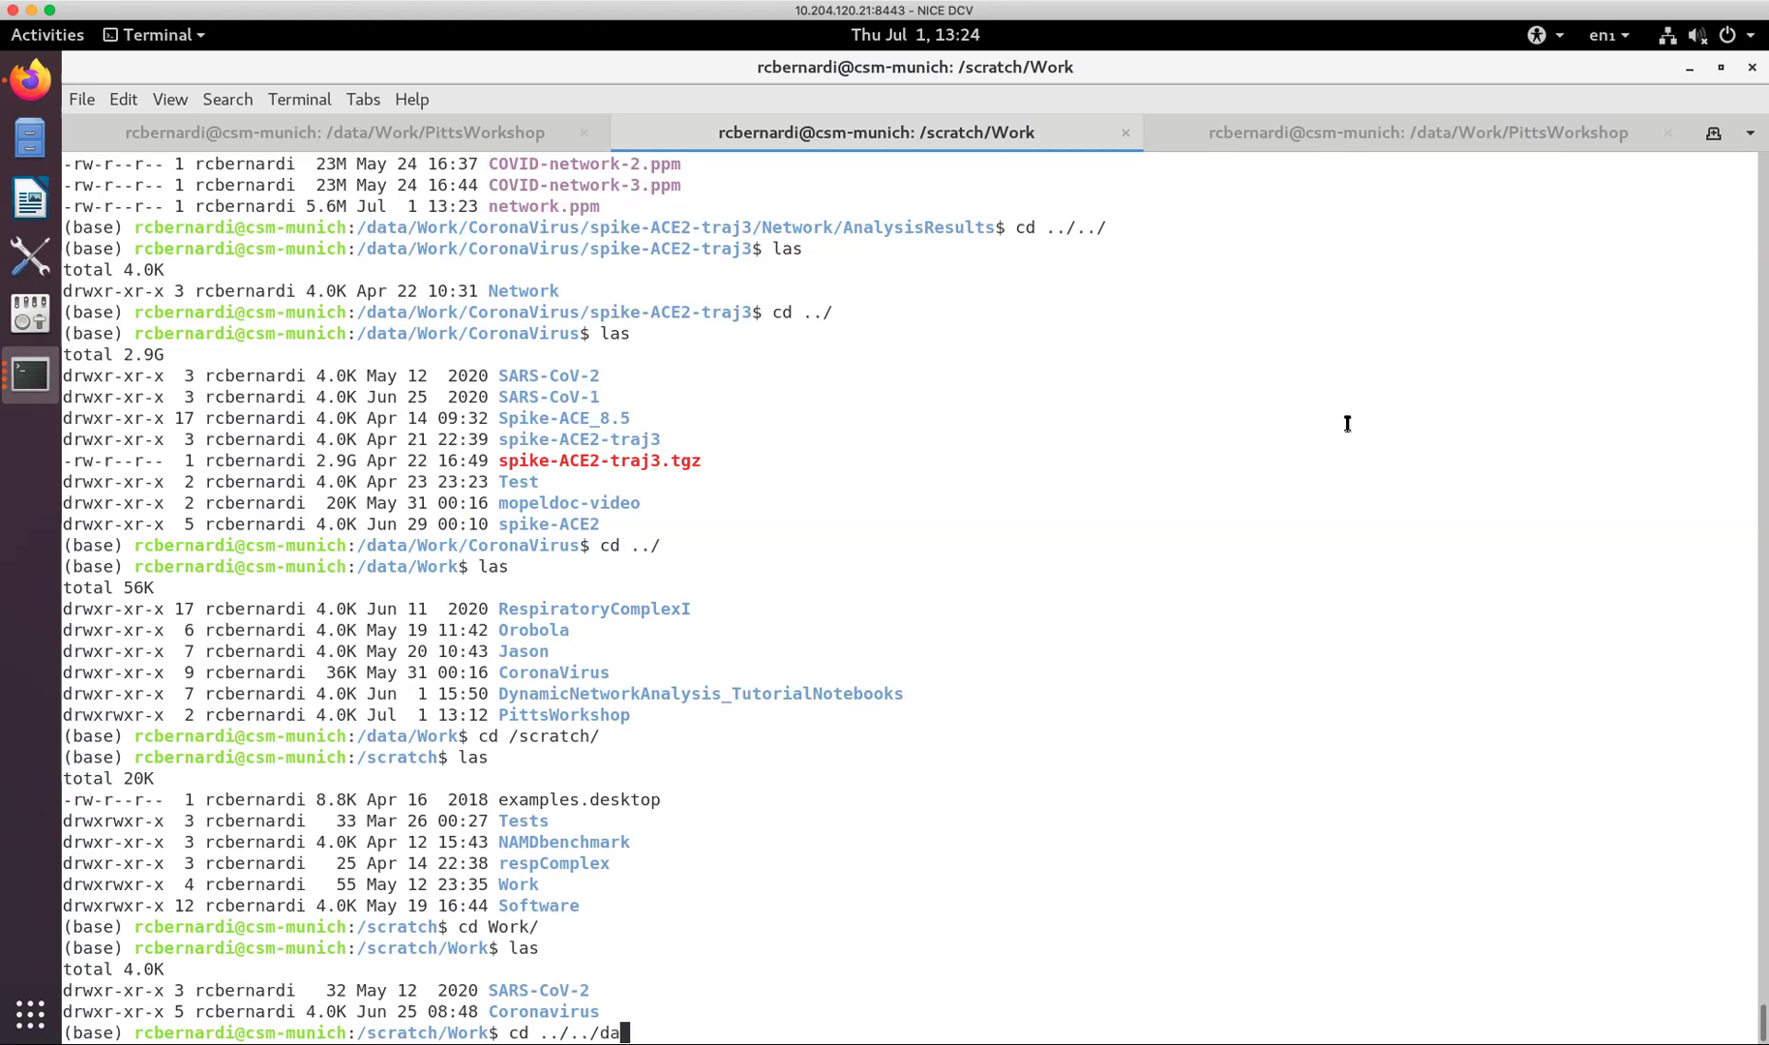
pyautogui.press('Tab')
pyautogui.press('Return')
pyautogui.write('las')
pyautogui.press('Return')
pyautogui.write('cd W')
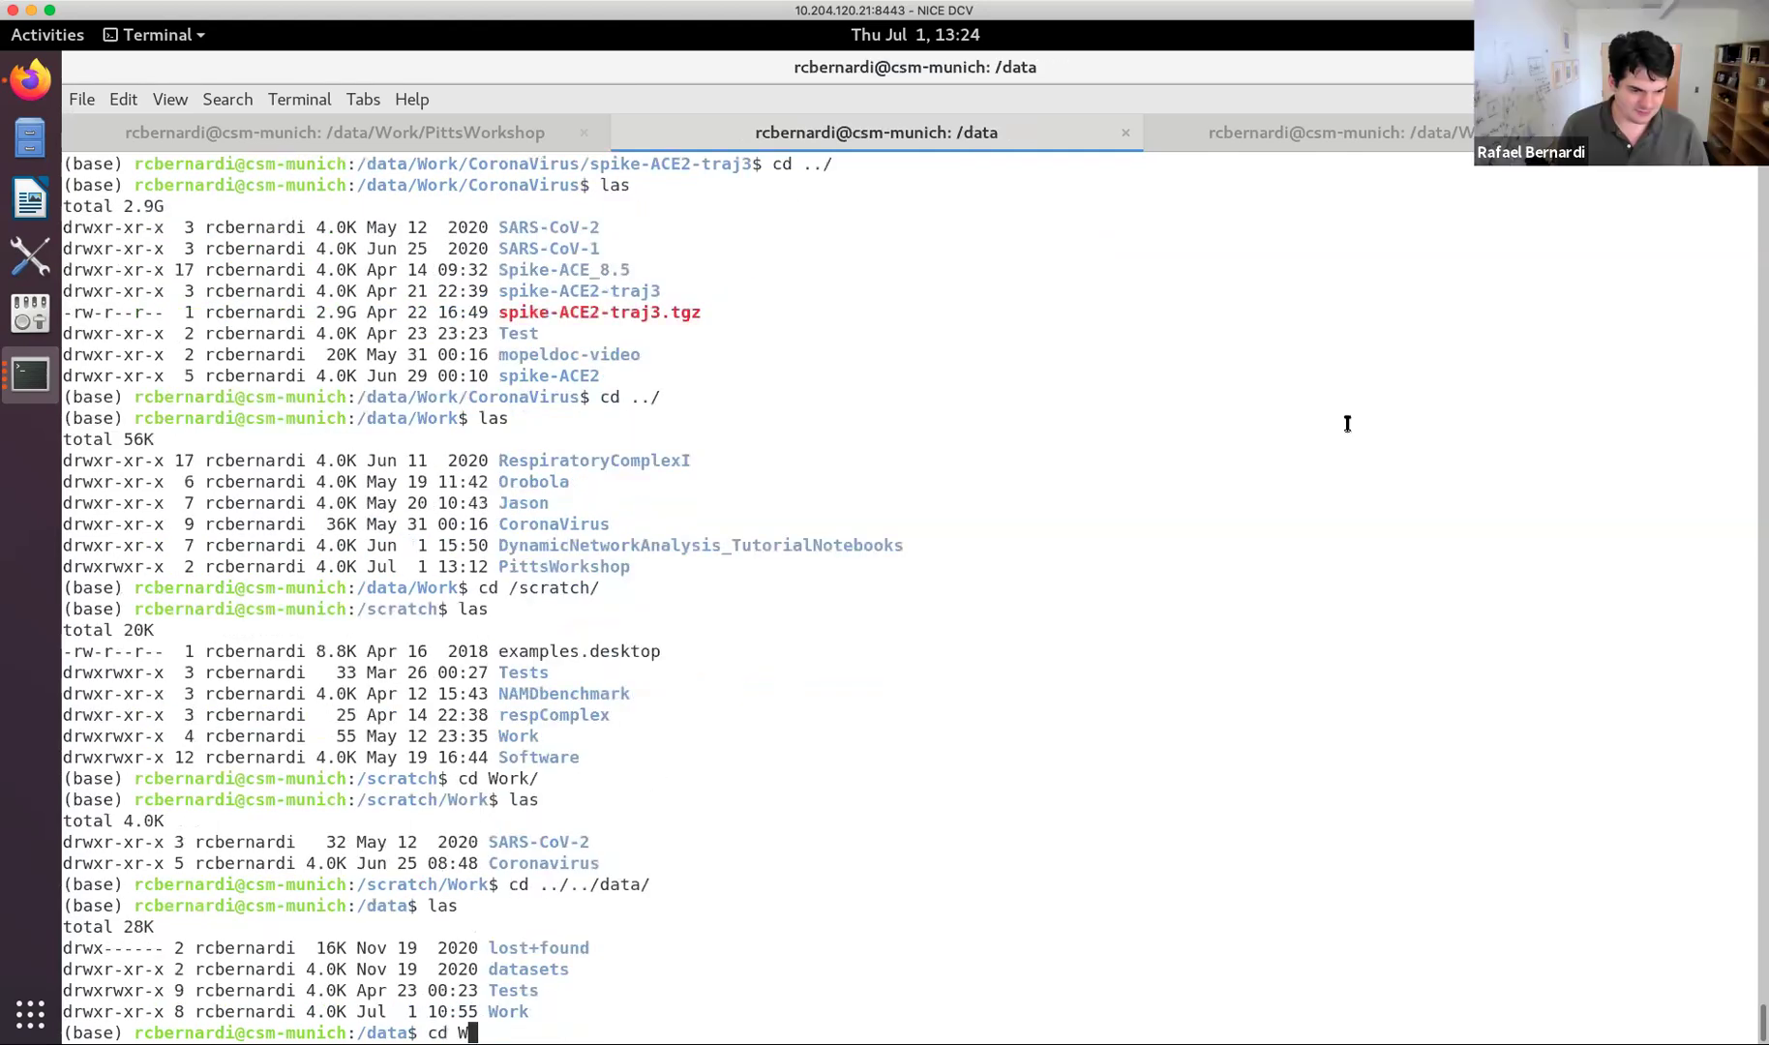
pyautogui.press('Tab')
pyautogui.press('Return')
pyautogui.write('las')
pyautogui.press('Return')
# Enter the PittsWorkshop folder, list its files, and launch VMD there.
pyautogui.write('c')
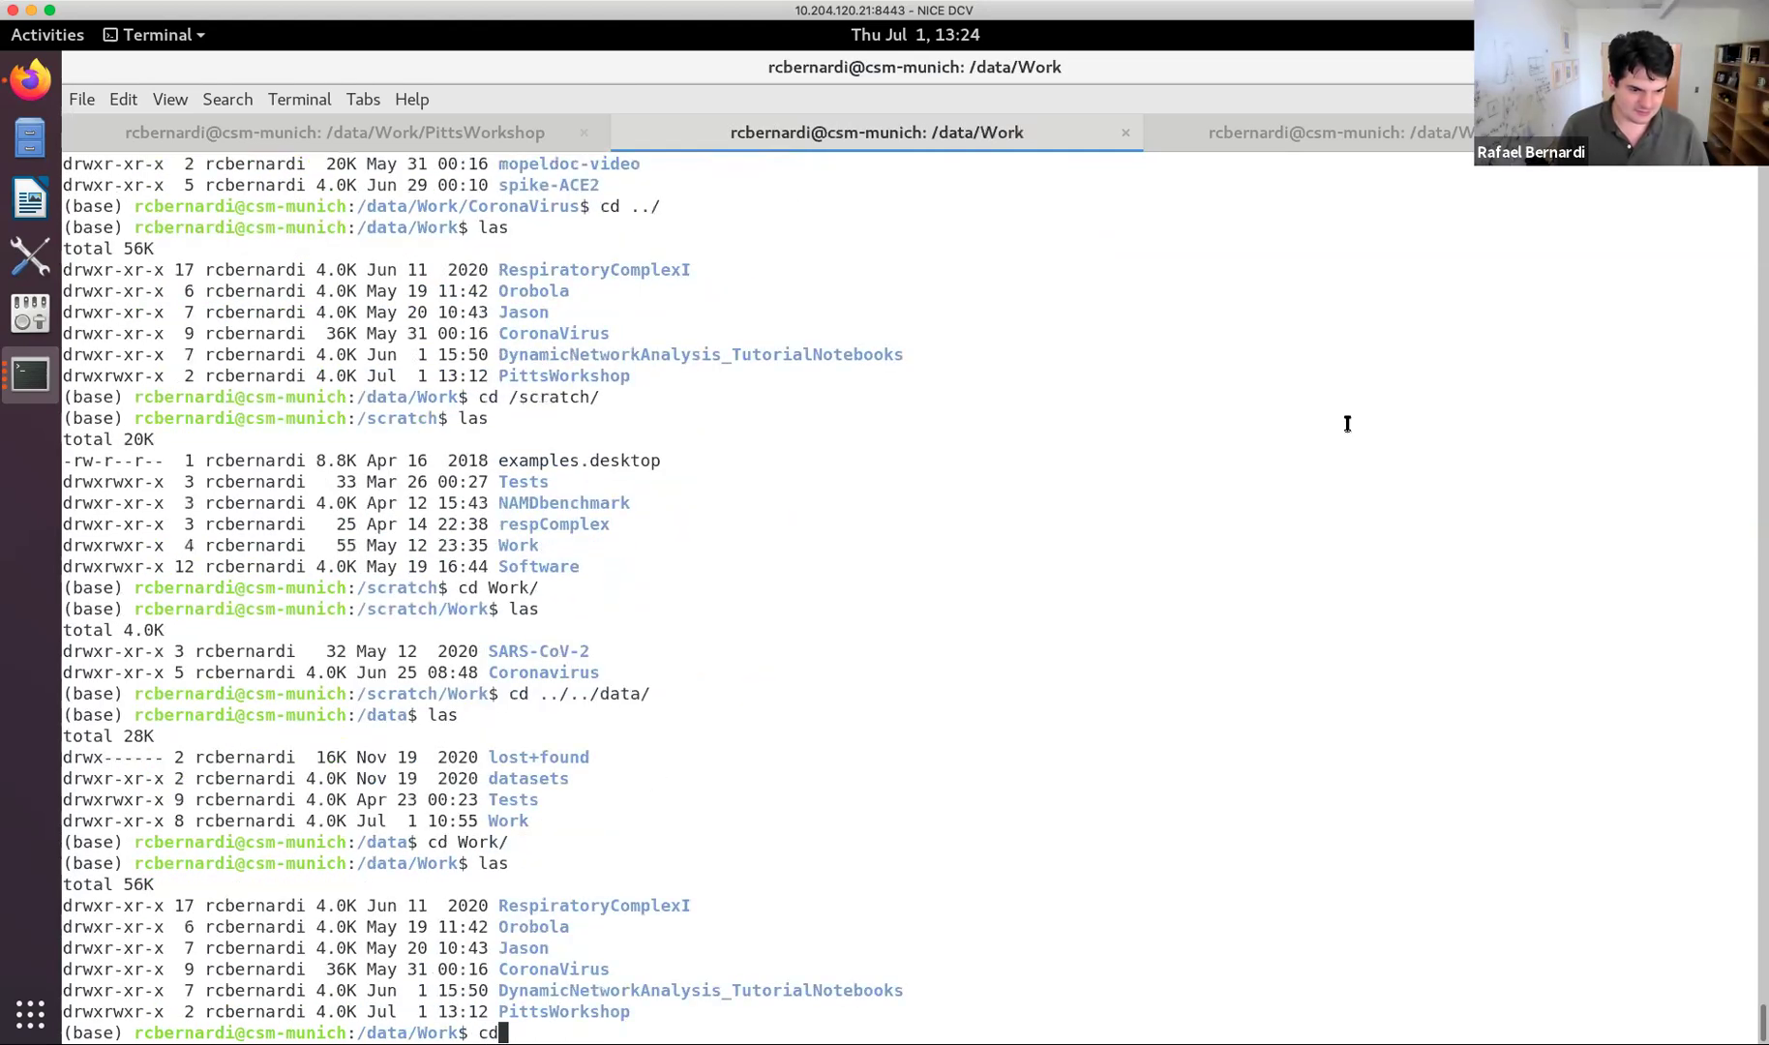
pyautogui.write('d P')
pyautogui.press('Tab')
pyautogui.press('Return')
pyautogui.write('las')
pyautogui.press('Return')
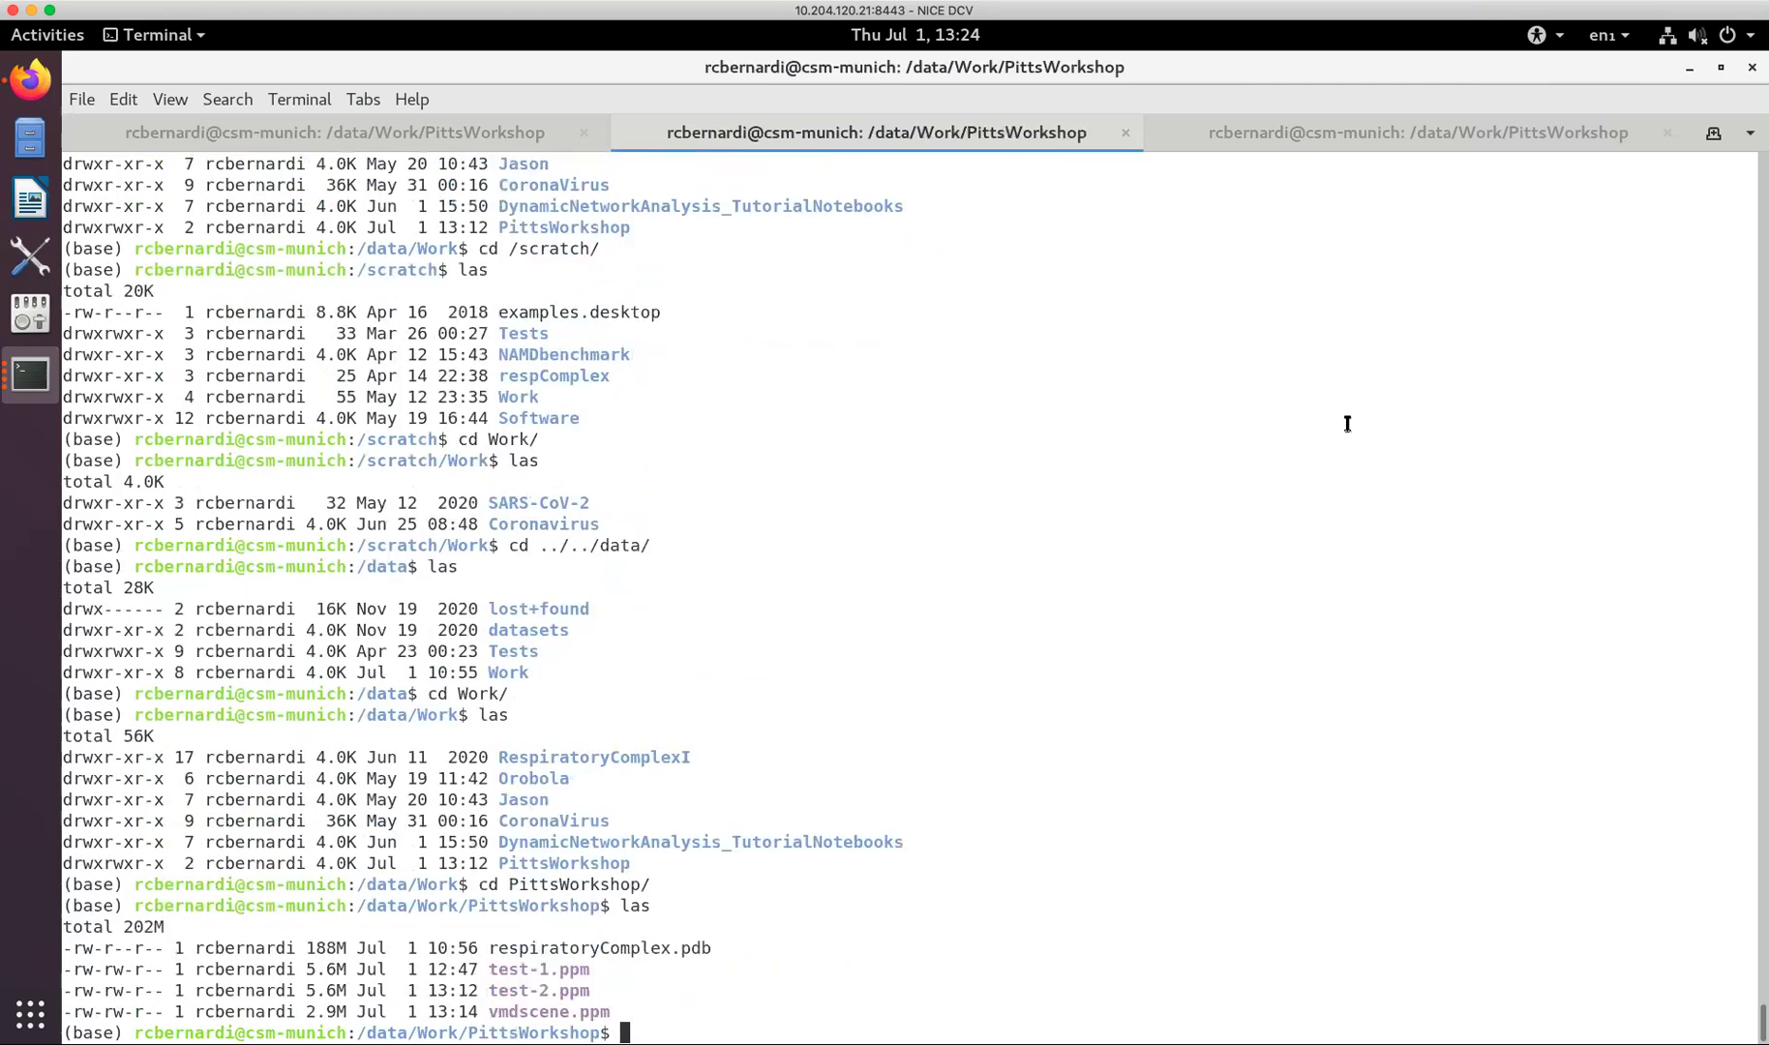
pyautogui.write('vmd')
pyautogui.press('Return')
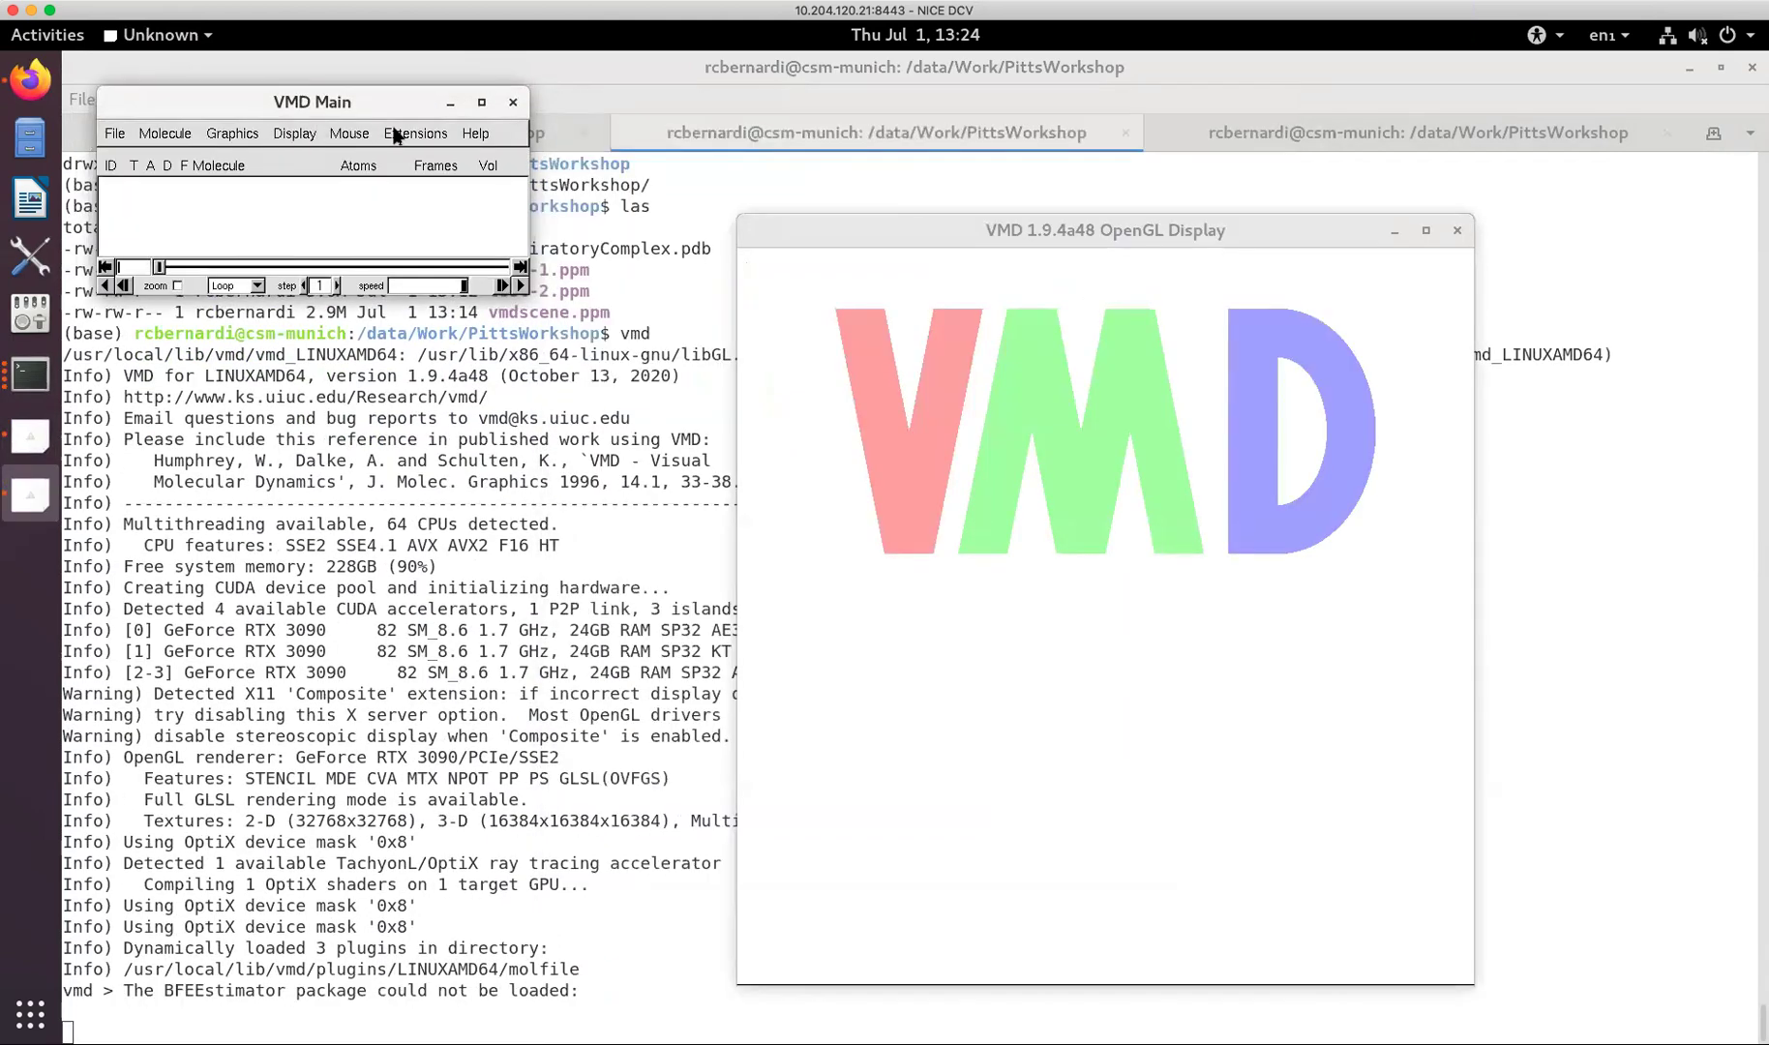
# Open the QwikMD simulation extension and move its window below VMD Main.
pyautogui.click(397, 135)
pyautogui.moveTo(411, 203)
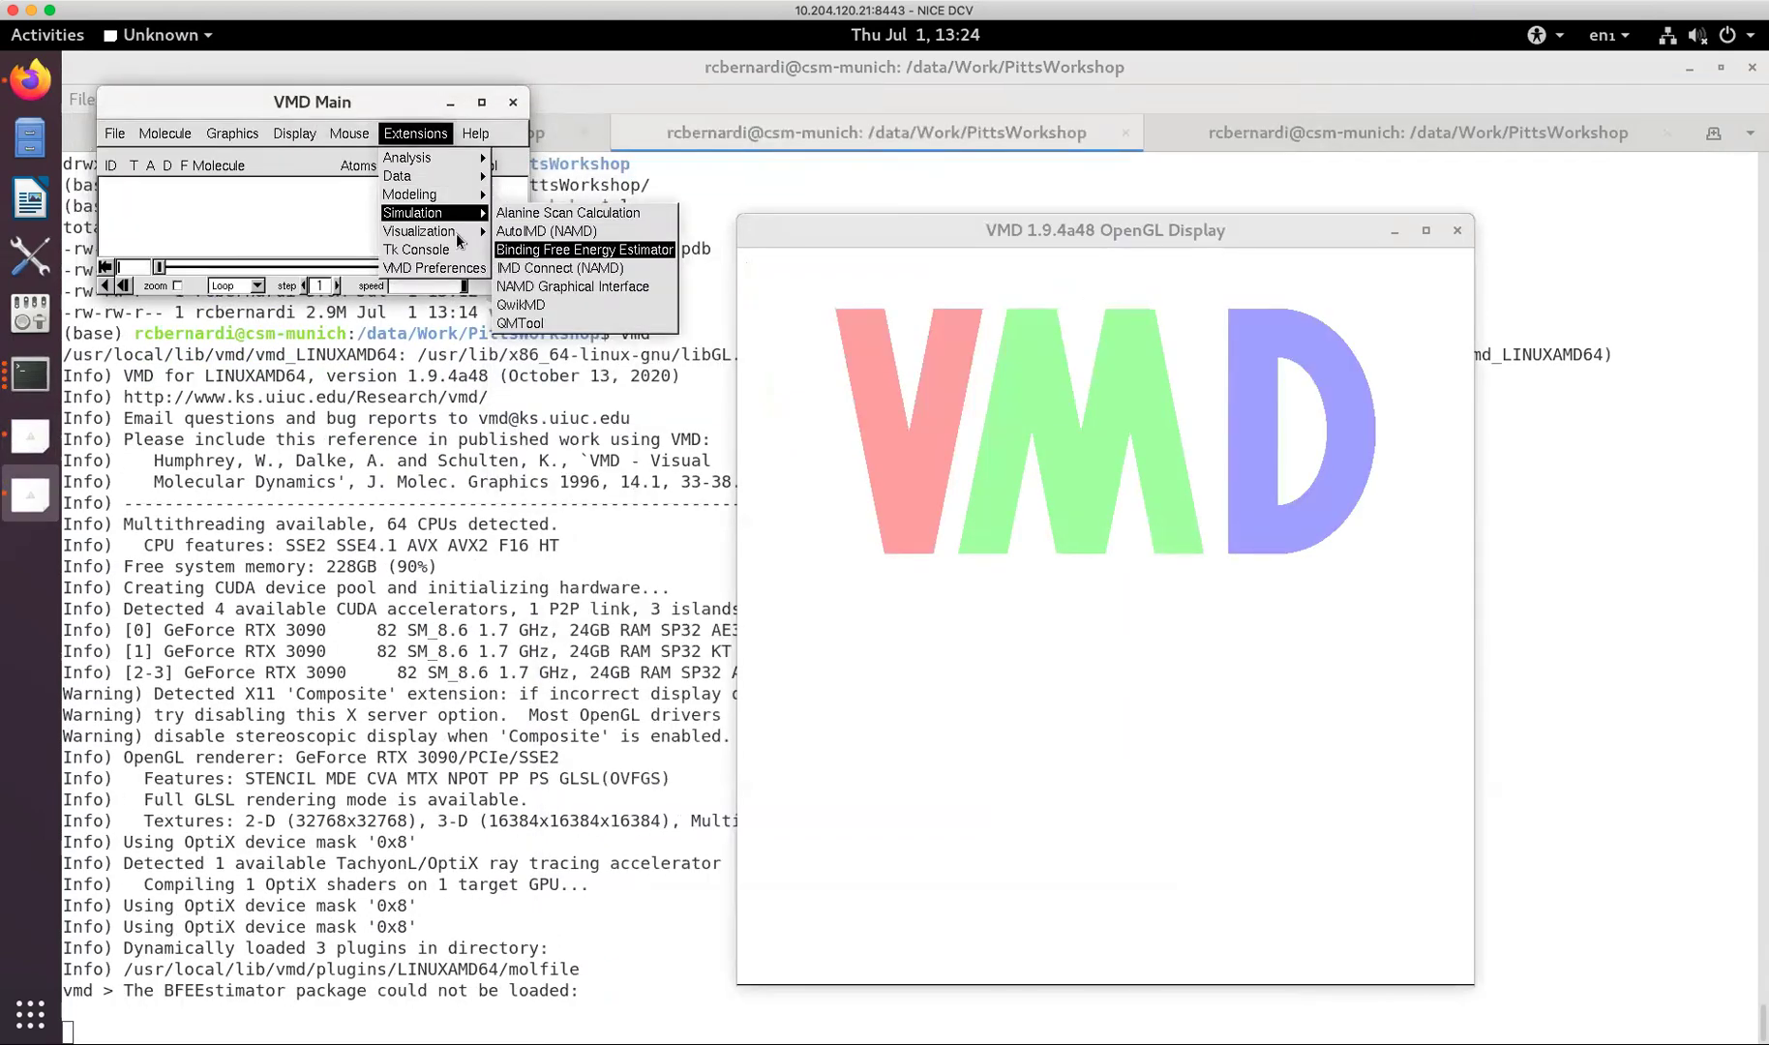
pyautogui.moveTo(458, 219)
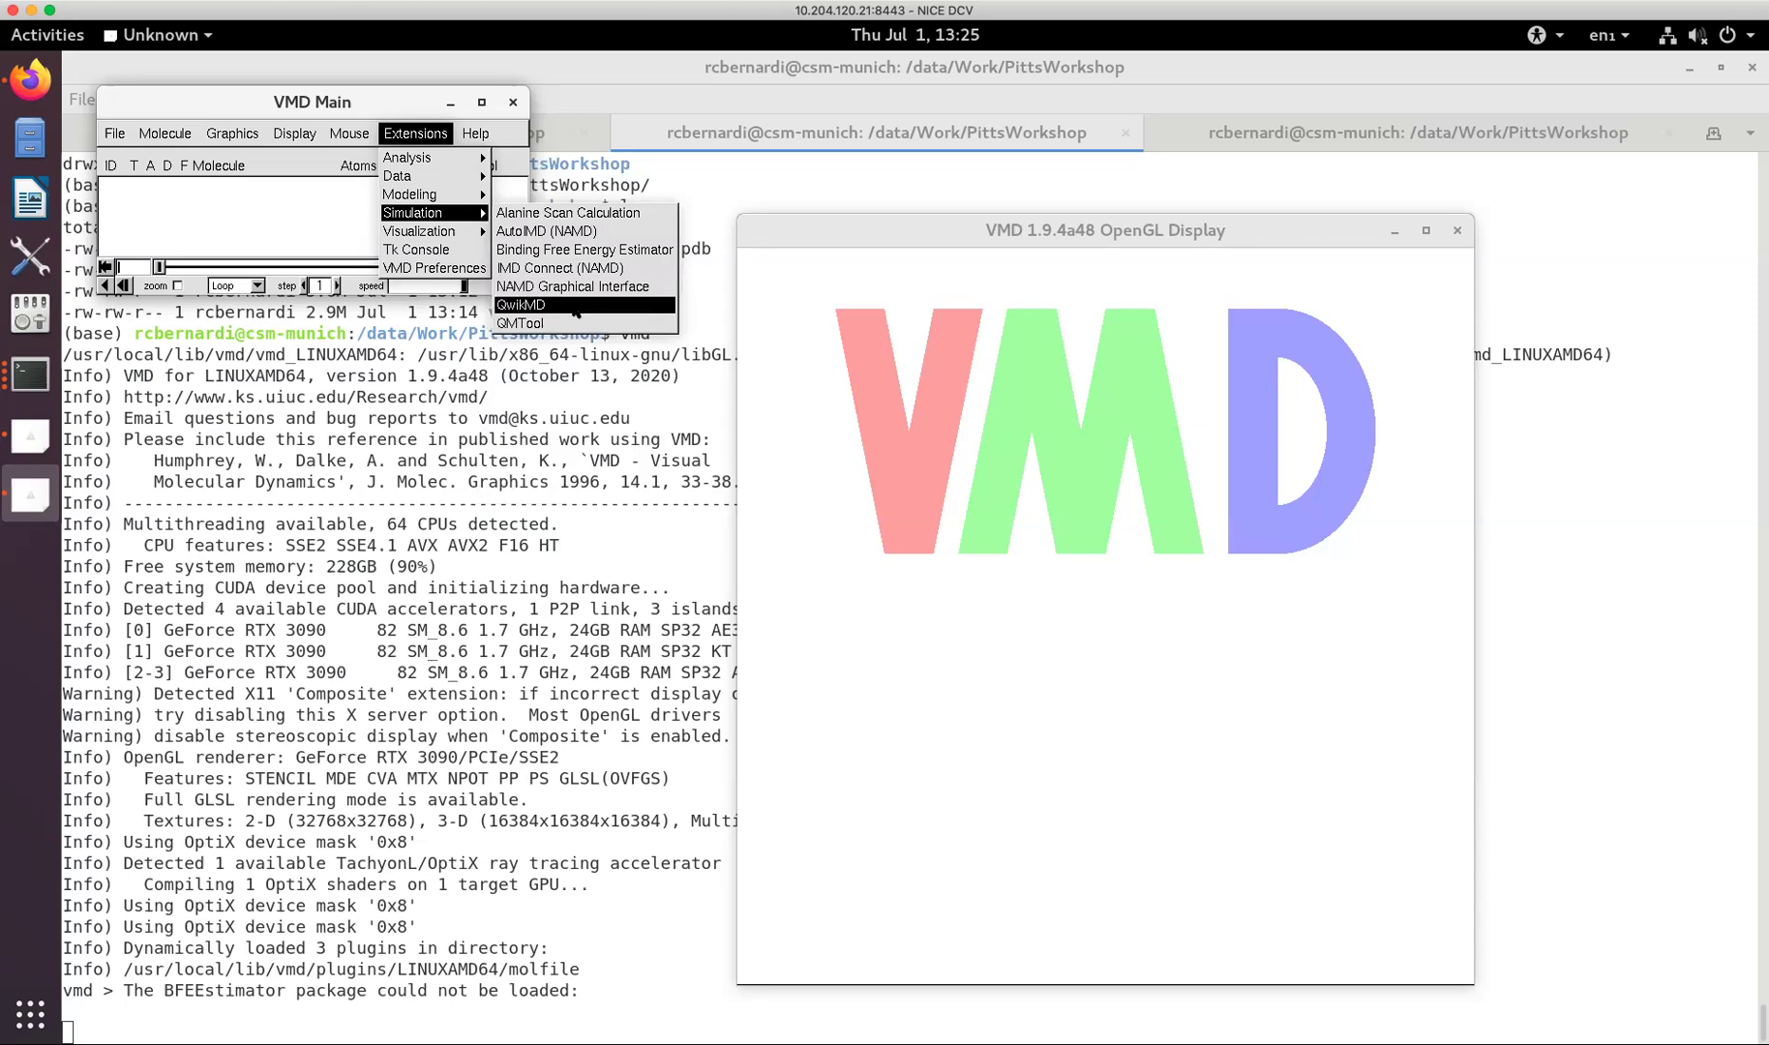
pyautogui.click(574, 306)
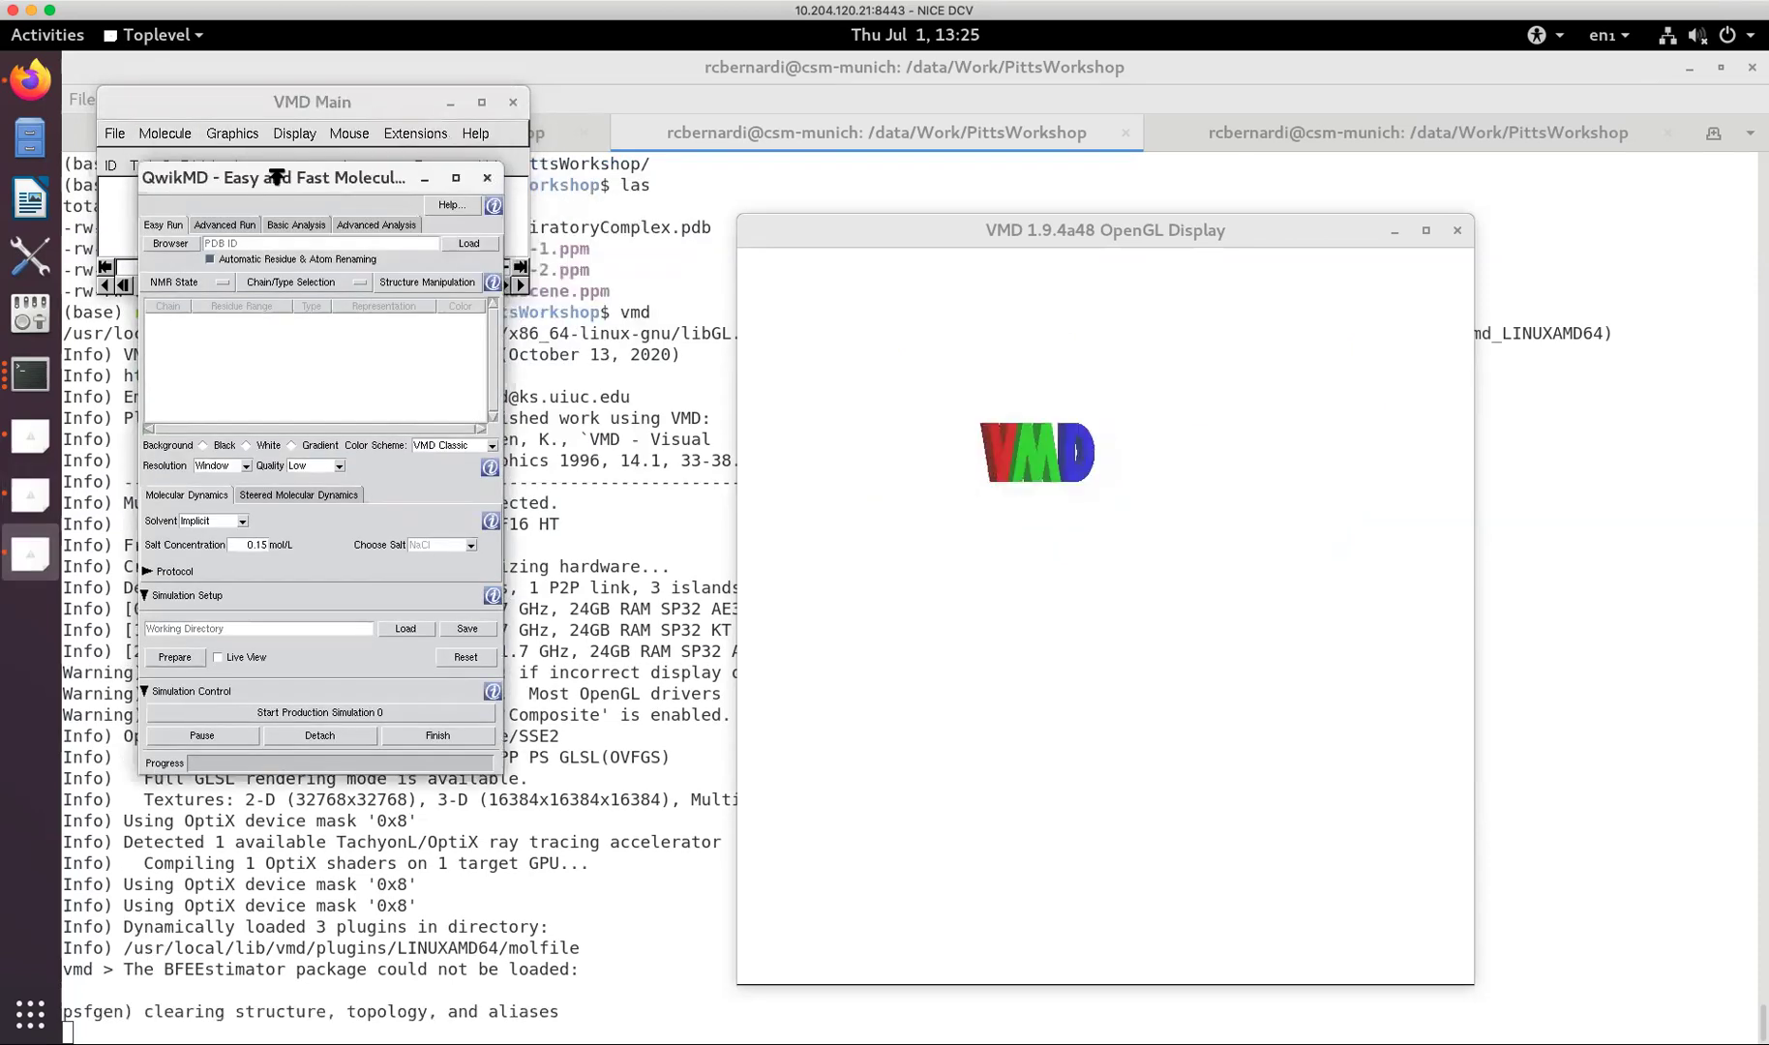
pyautogui.moveTo(279, 177); pyautogui.dragTo(452, 344)
# Load PDB ID 1ubq into QwikMD and accept the automatic residue and atom renaming.
pyautogui.click(407, 411)
pyautogui.write('1ubq')
pyautogui.click(629, 409)
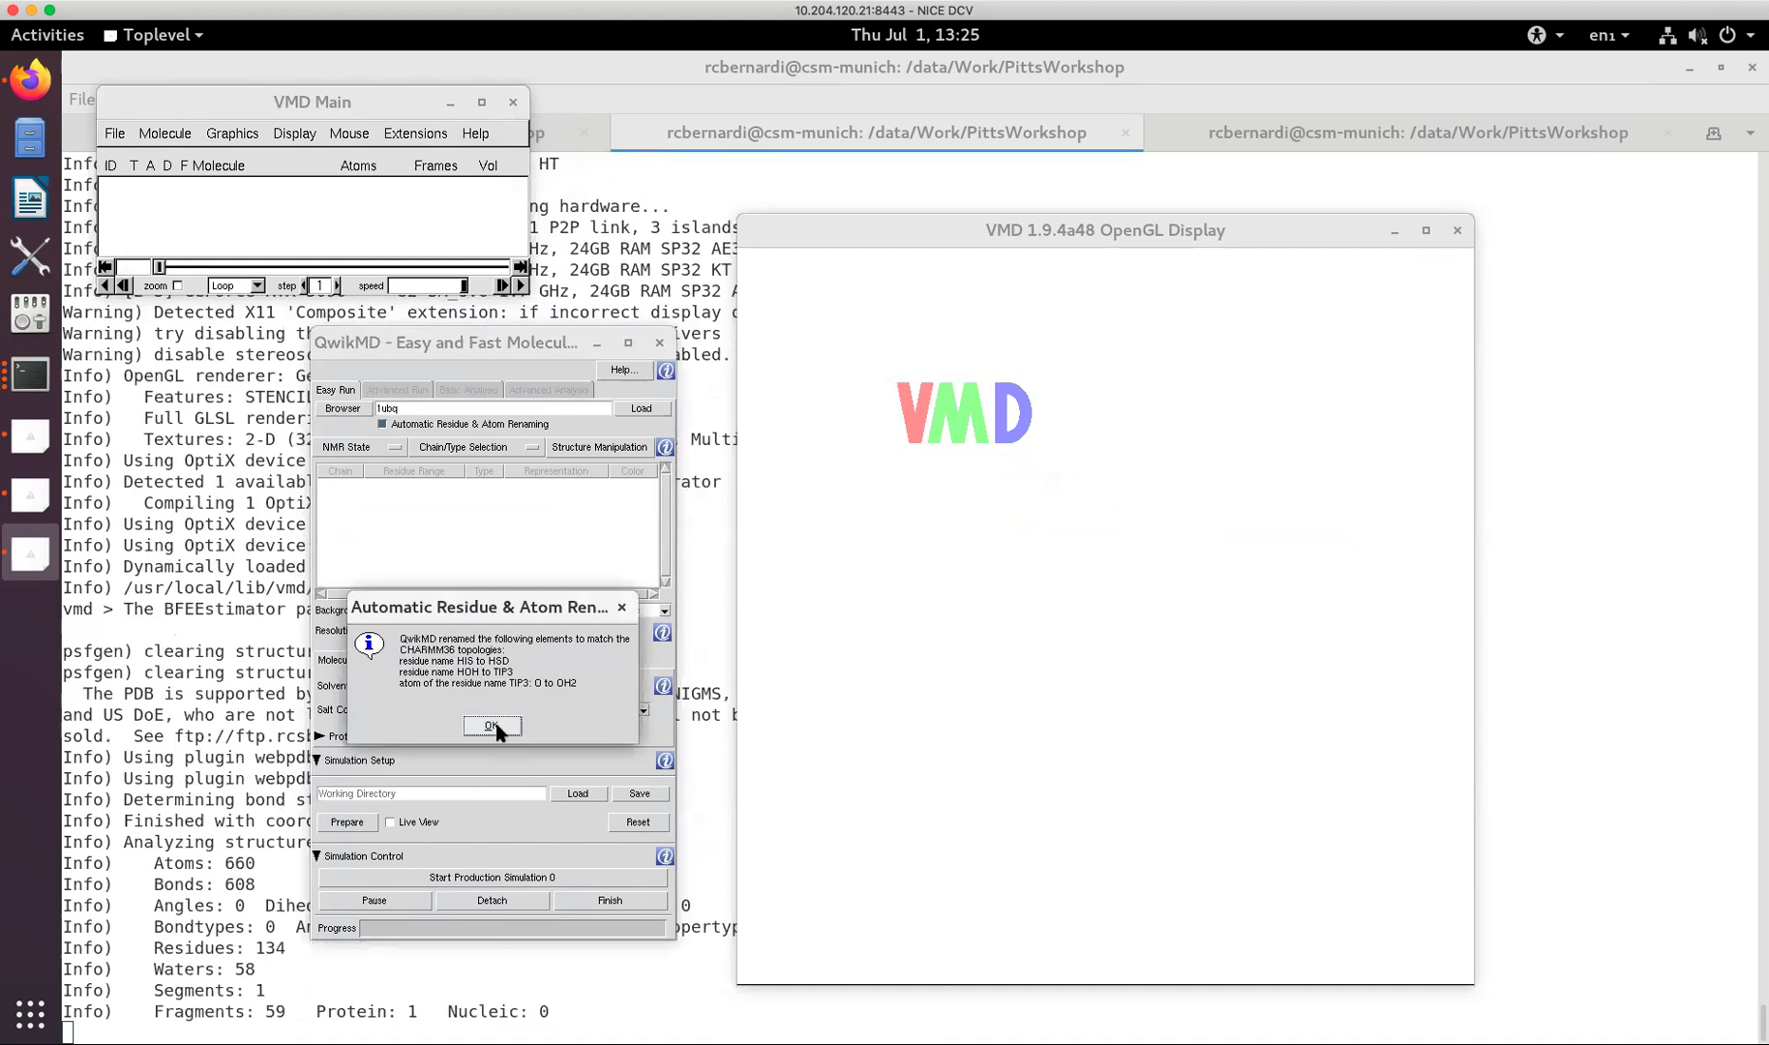
pyautogui.click(492, 726)
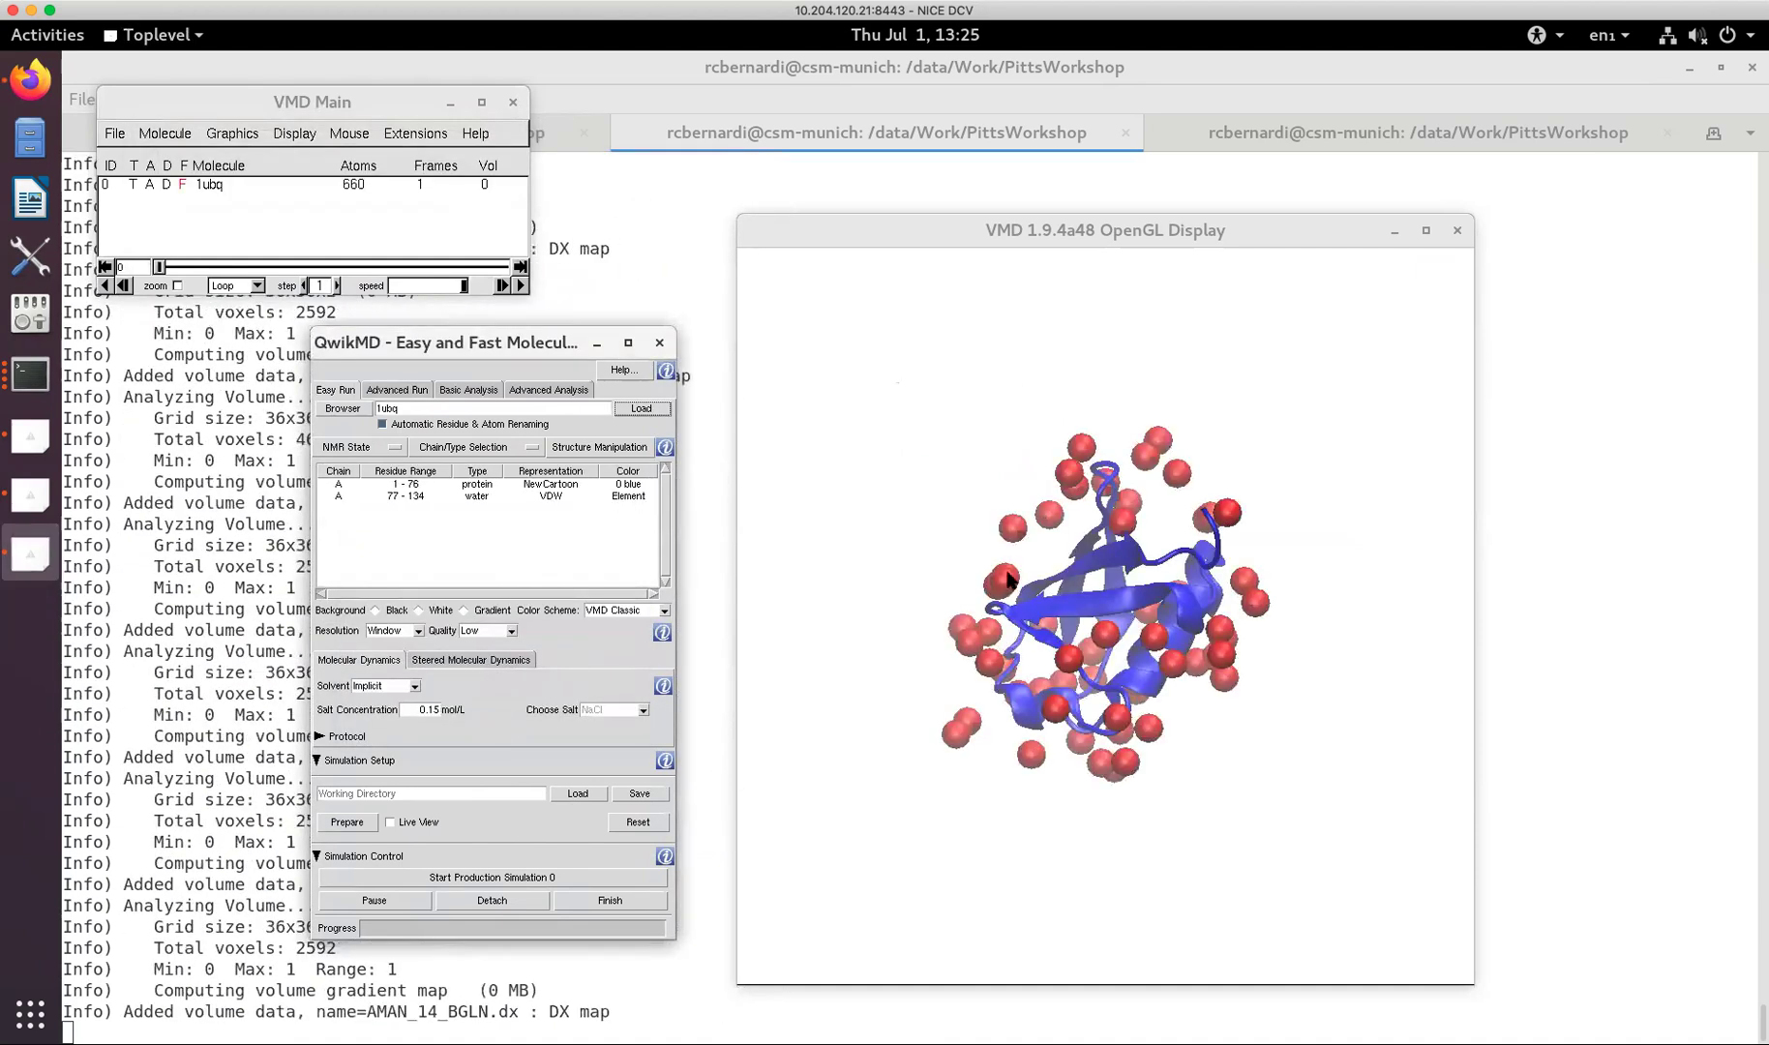
# Set the QwikMD solvent to Explicit and prepare the simulation, saving the input file as 1ubq in /data/Work/PittsWorkshop.
pyautogui.moveTo(1014, 538)
pyautogui.mouseDown()
pyautogui.moveTo(1001, 530)
pyautogui.moveTo(1012, 548)
pyautogui.mouseUp()
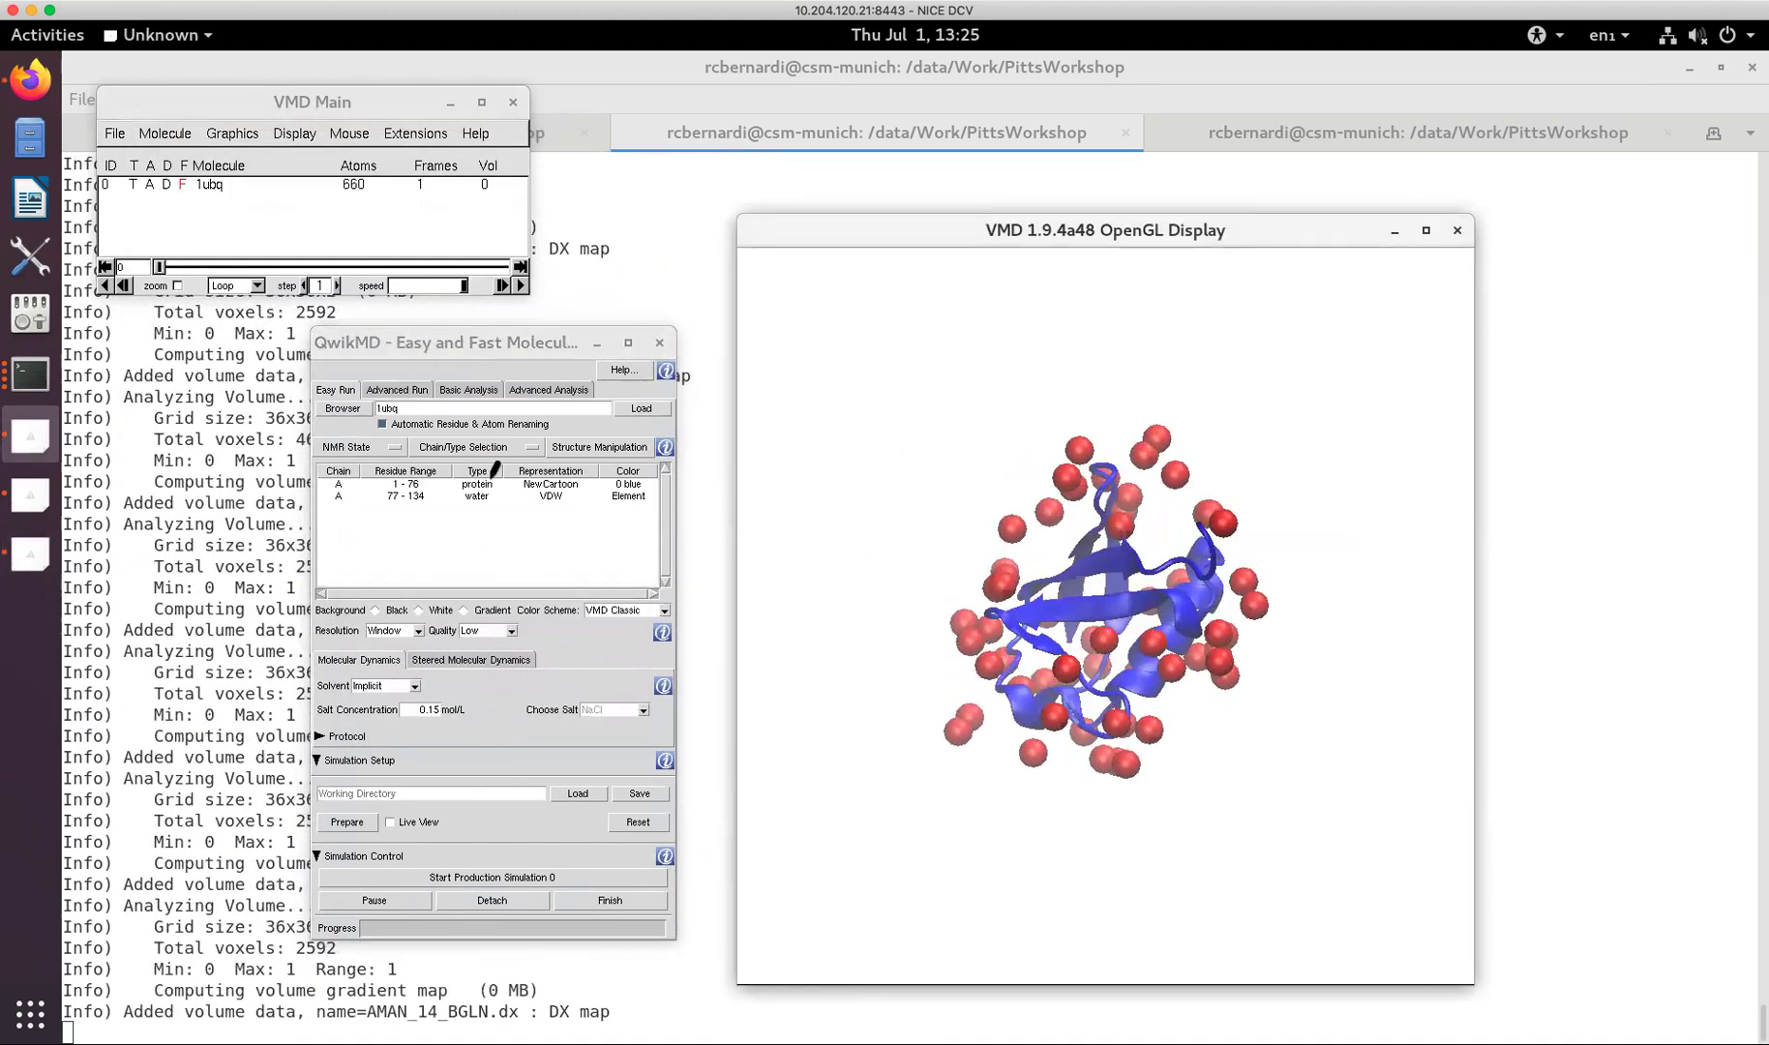
pyautogui.click(357, 687)
pyautogui.click(372, 723)
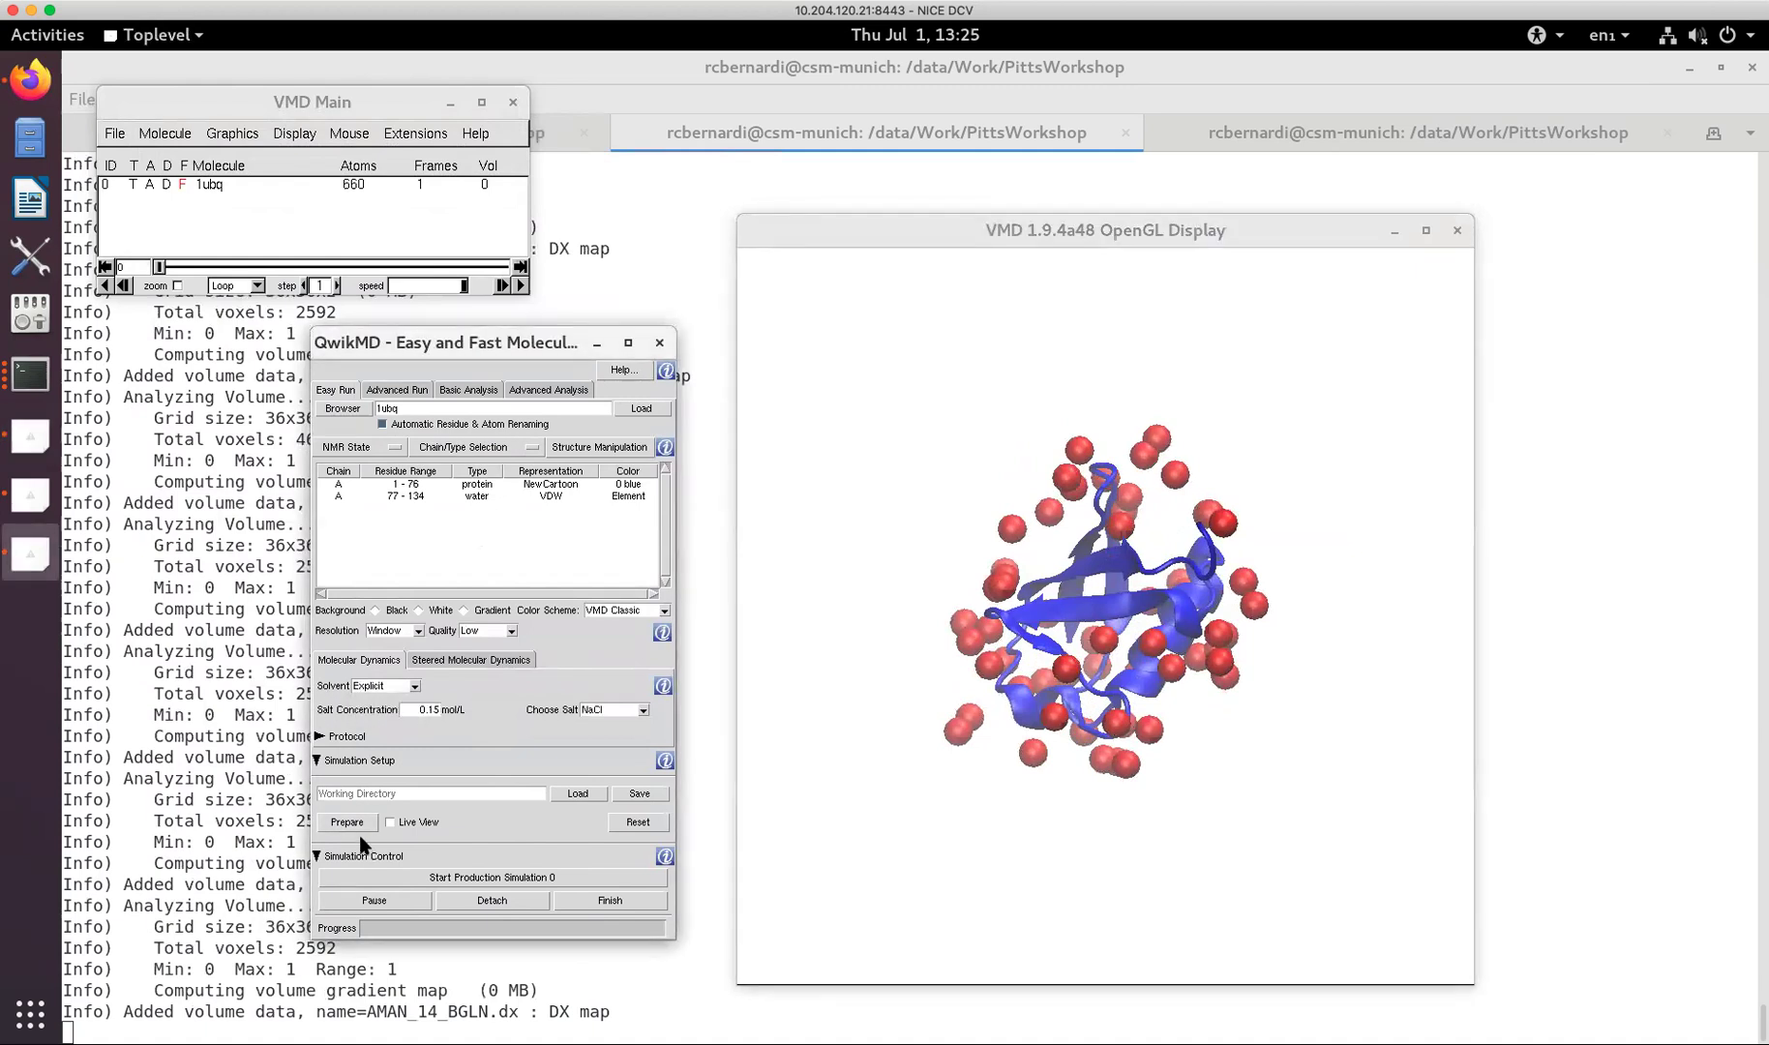
pyautogui.click(359, 826)
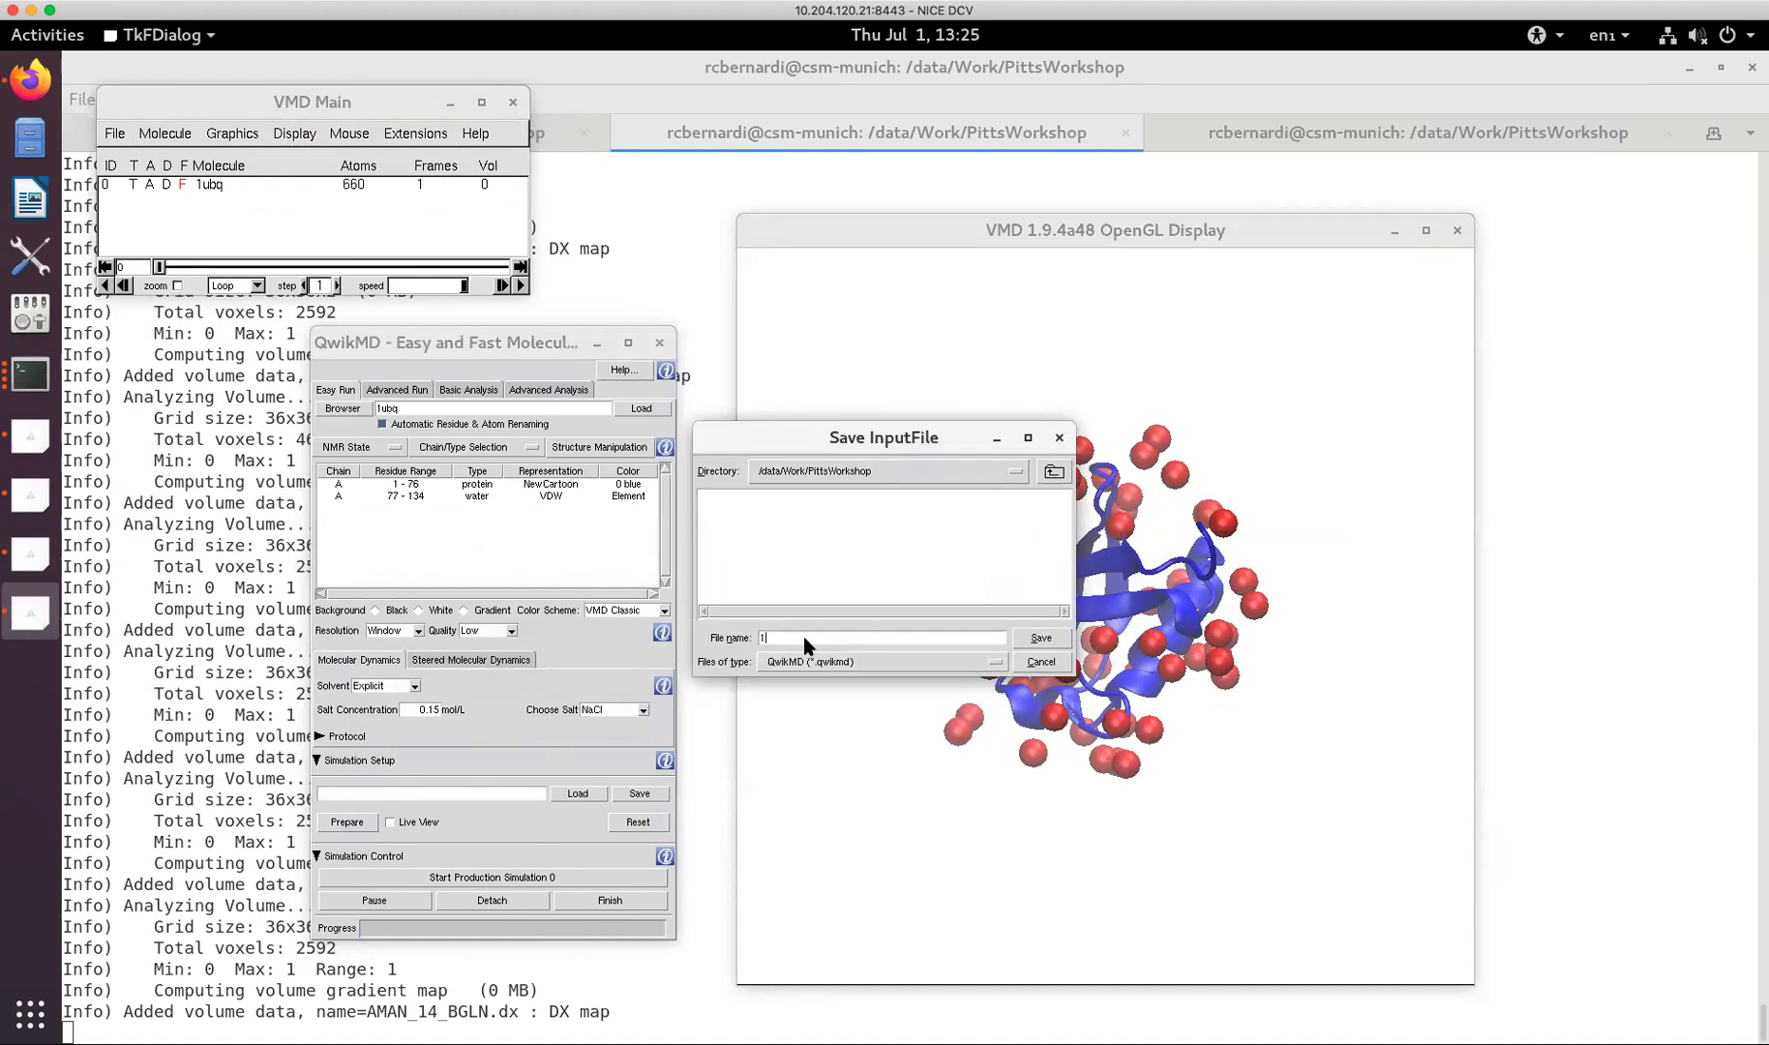
pyautogui.click(1040, 638)
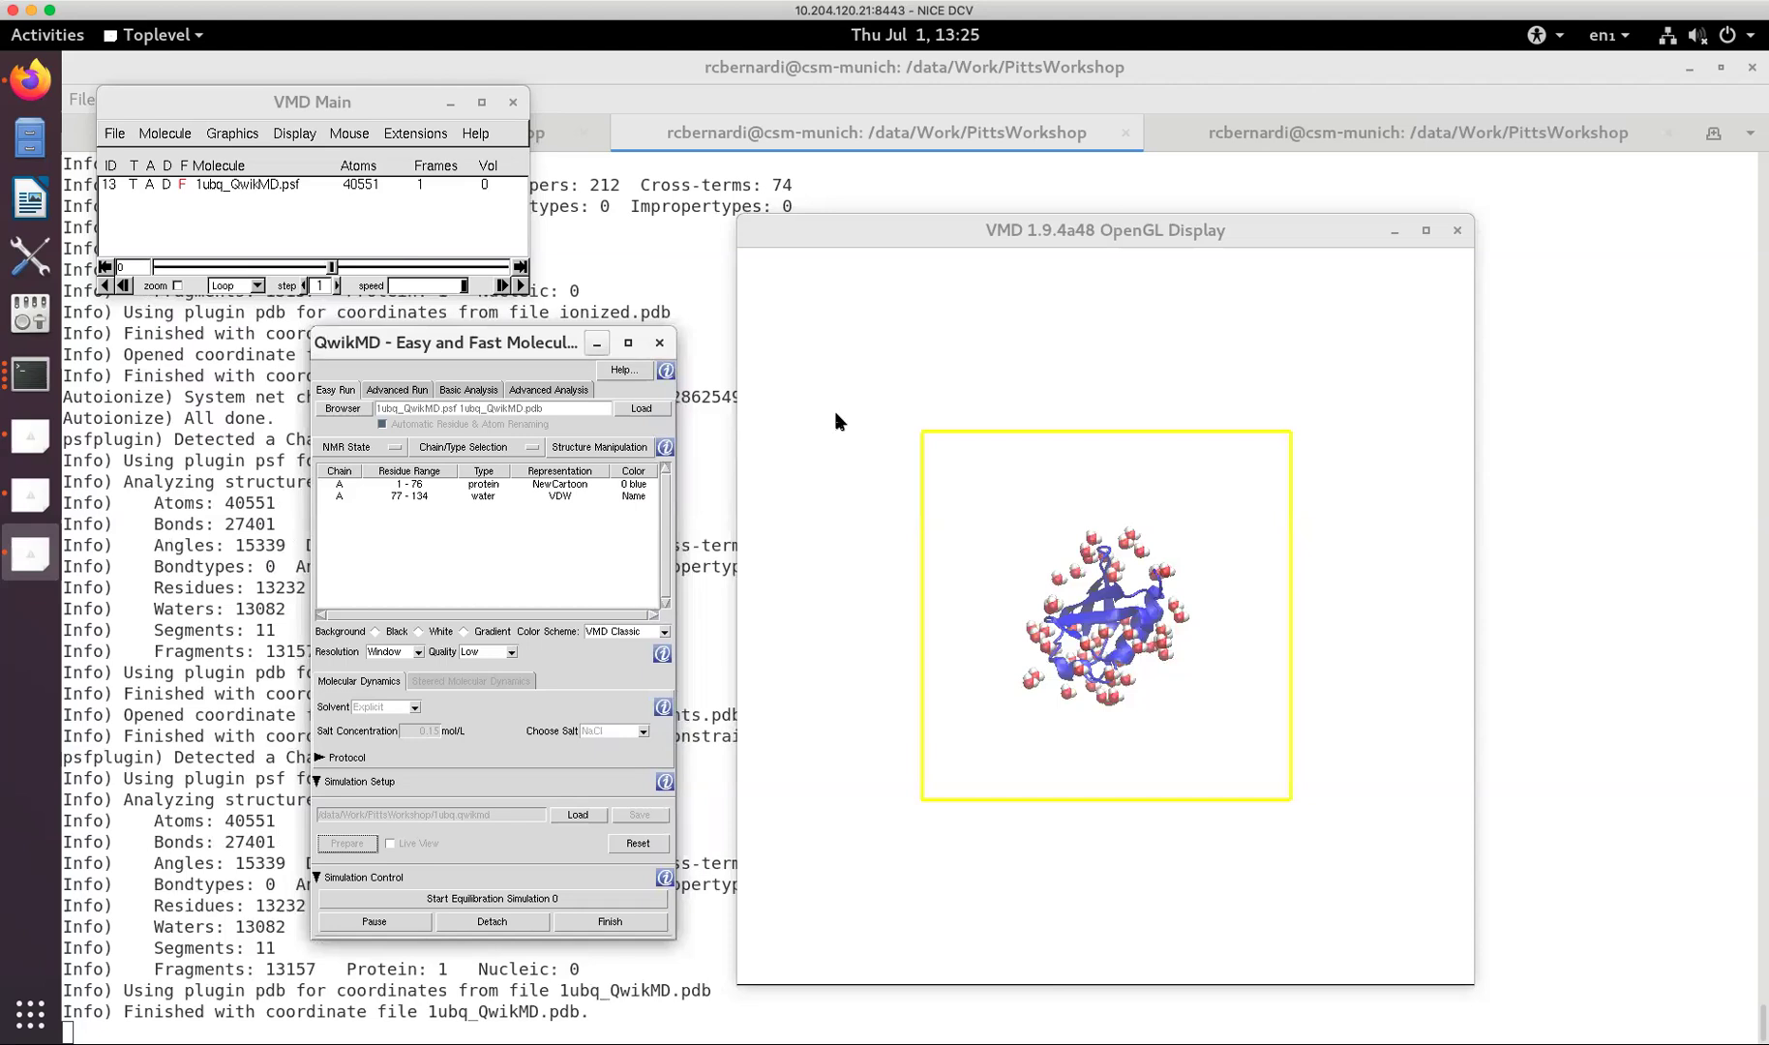
# Inspect the prepared 1ubq system in its box, open its graphical representations, and uncover the VMD Main window.
pyautogui.click(1023, 552)
pyautogui.moveTo(1024, 553); pyautogui.dragTo(1126, 653)
pyautogui.scroll(2, 1150, 644)
pyautogui.scroll(3, 1150, 644)
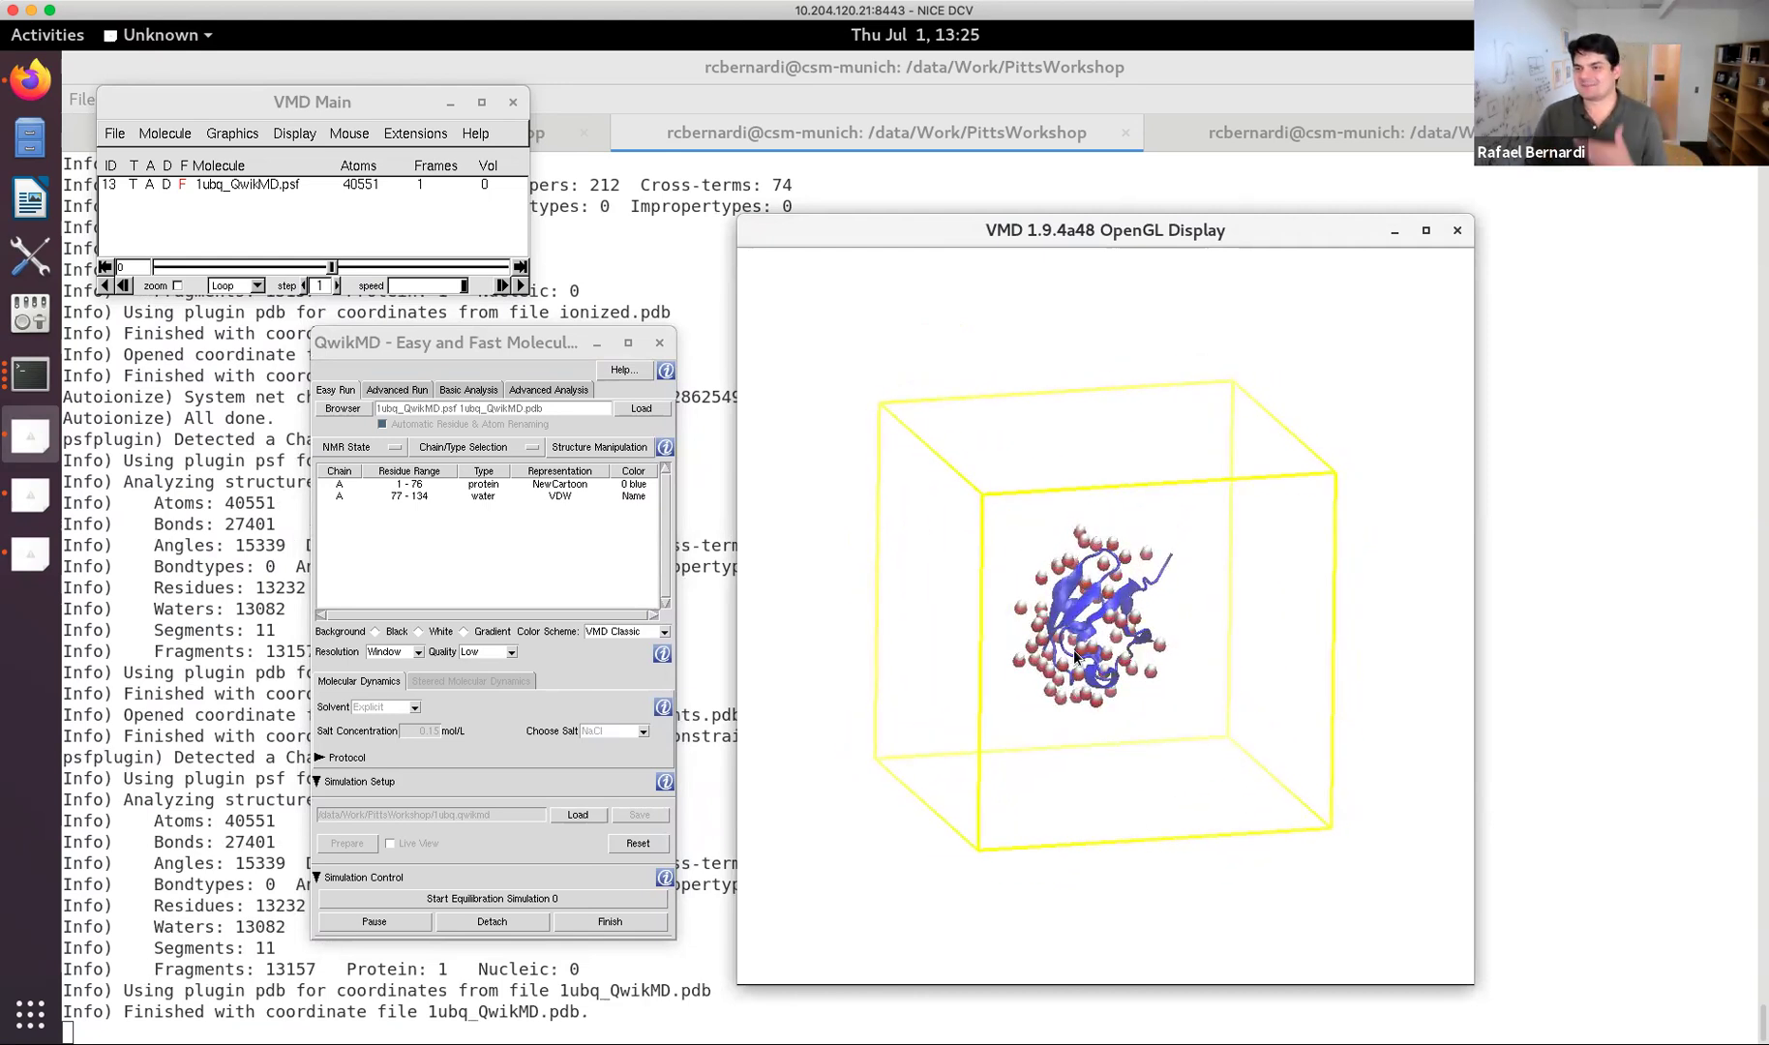
pyautogui.moveTo(1224, 693)
pyautogui.mouseDown()
pyautogui.moveTo(1172, 651)
pyautogui.moveTo(1256, 679)
pyautogui.moveTo(1224, 686)
pyautogui.mouseUp()
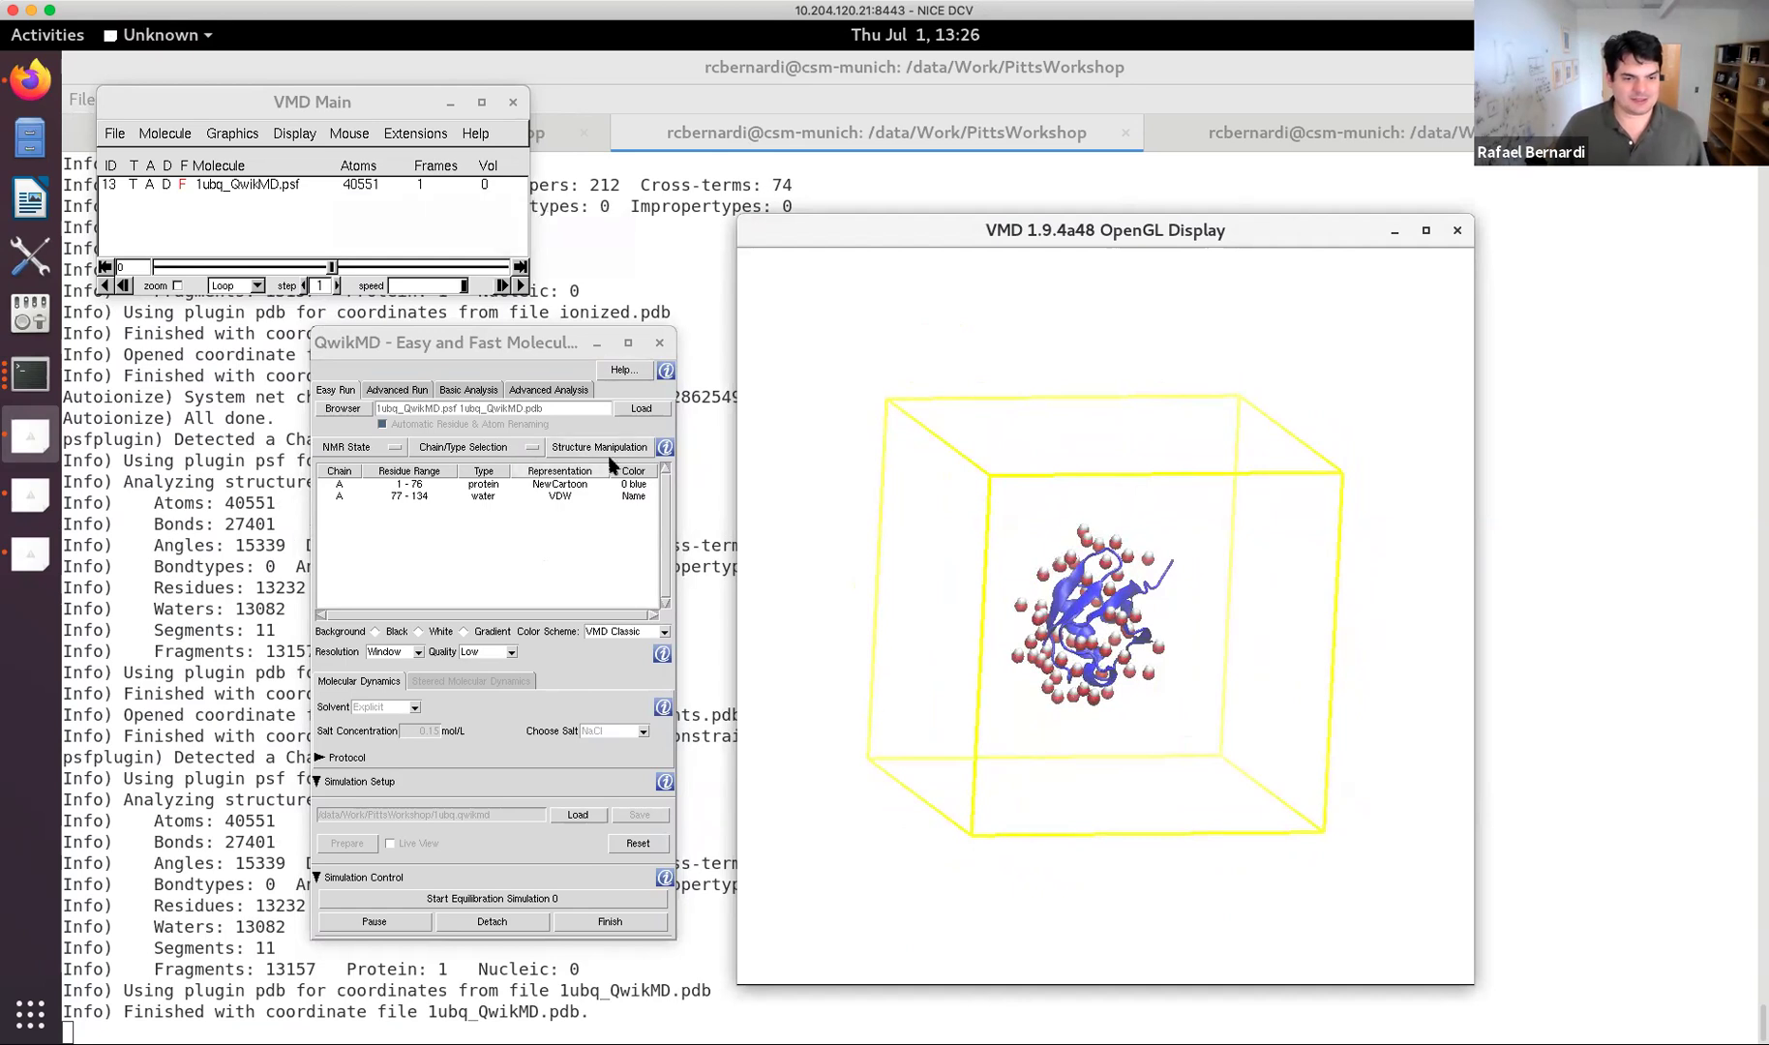
pyautogui.click(241, 134)
pyautogui.click(246, 157)
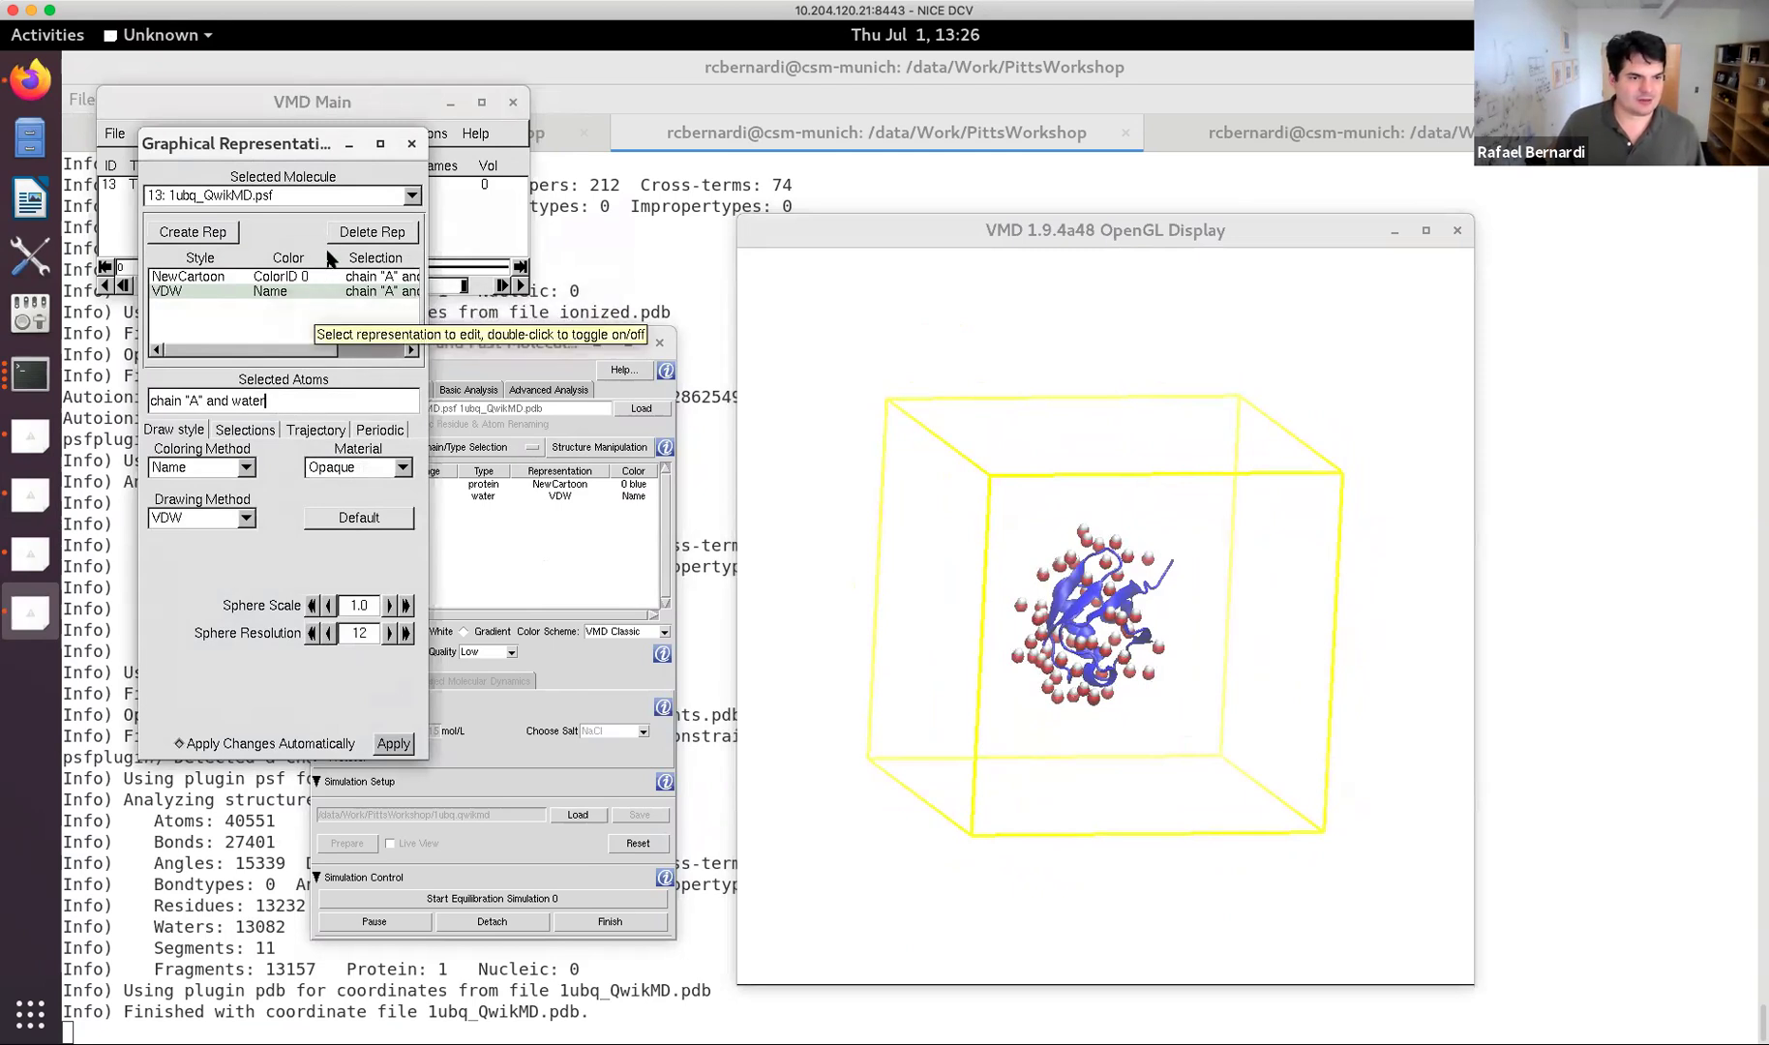
pyautogui.moveTo(414, 121); pyautogui.dragTo(480, 113)
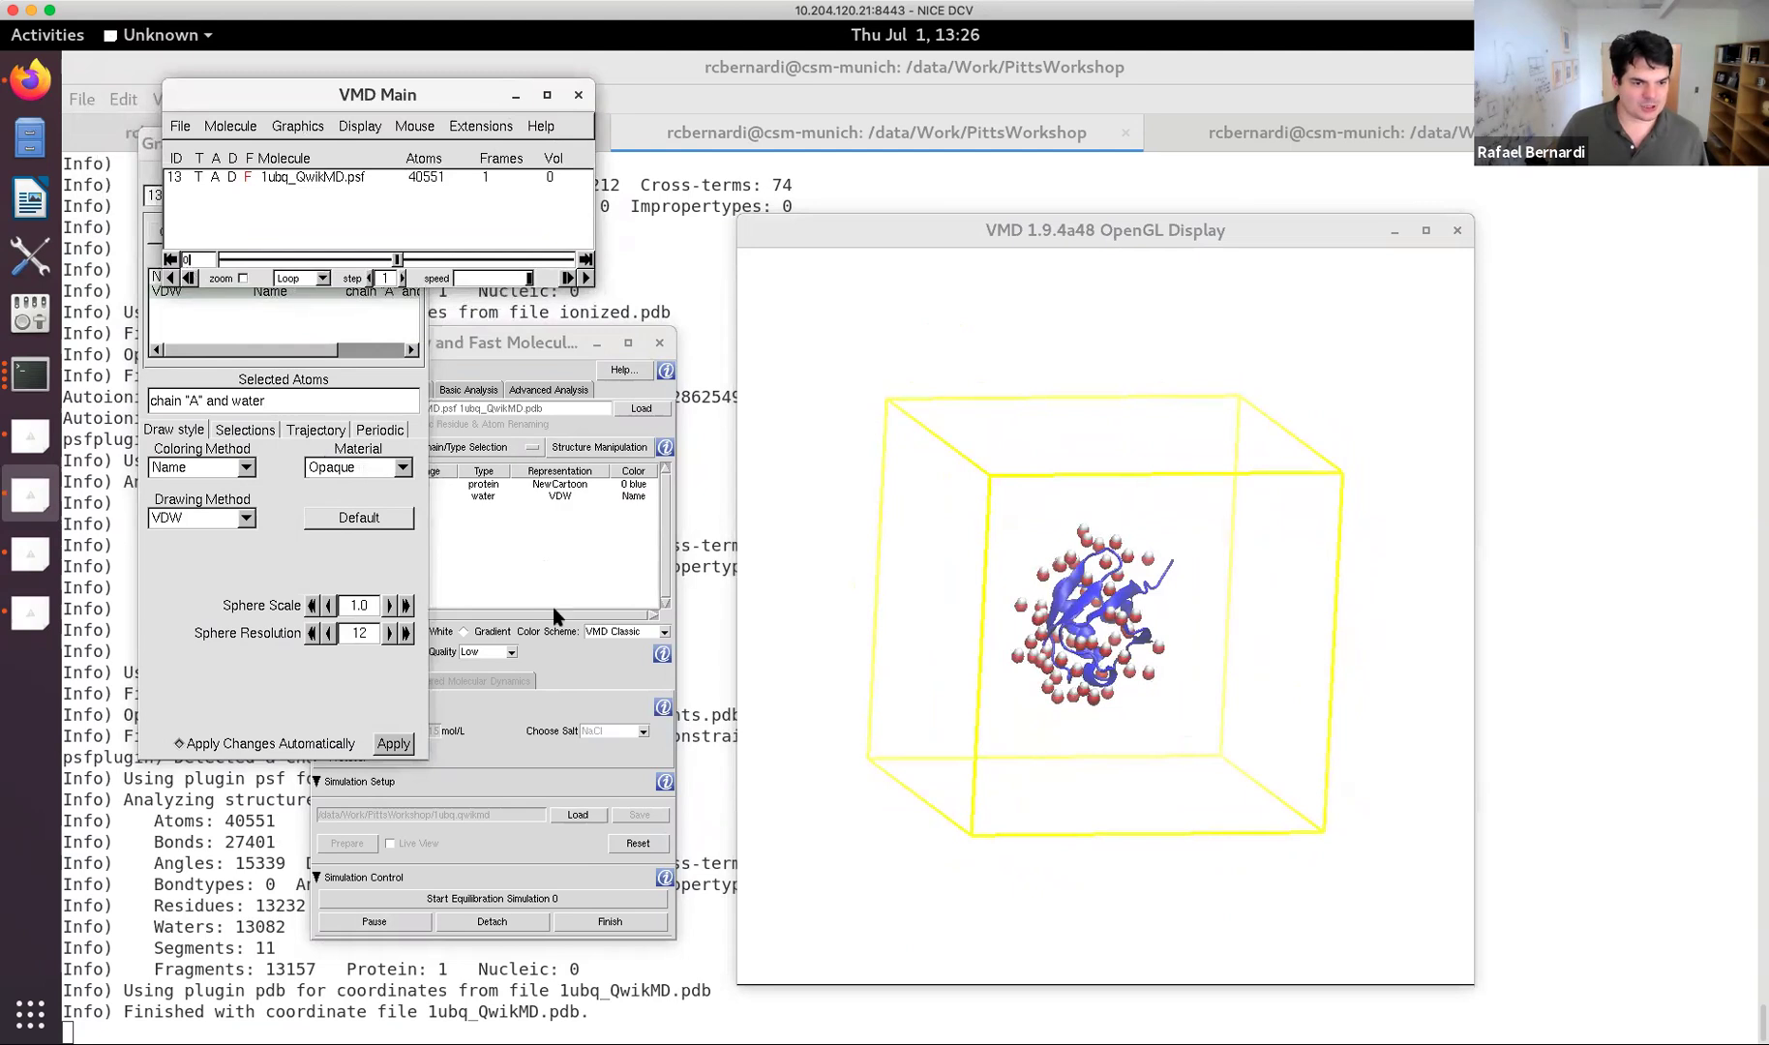
# Run "draw delete all" in a widened Tk Console to remove the box outline, and move the console aside.
pyautogui.click(487, 127)
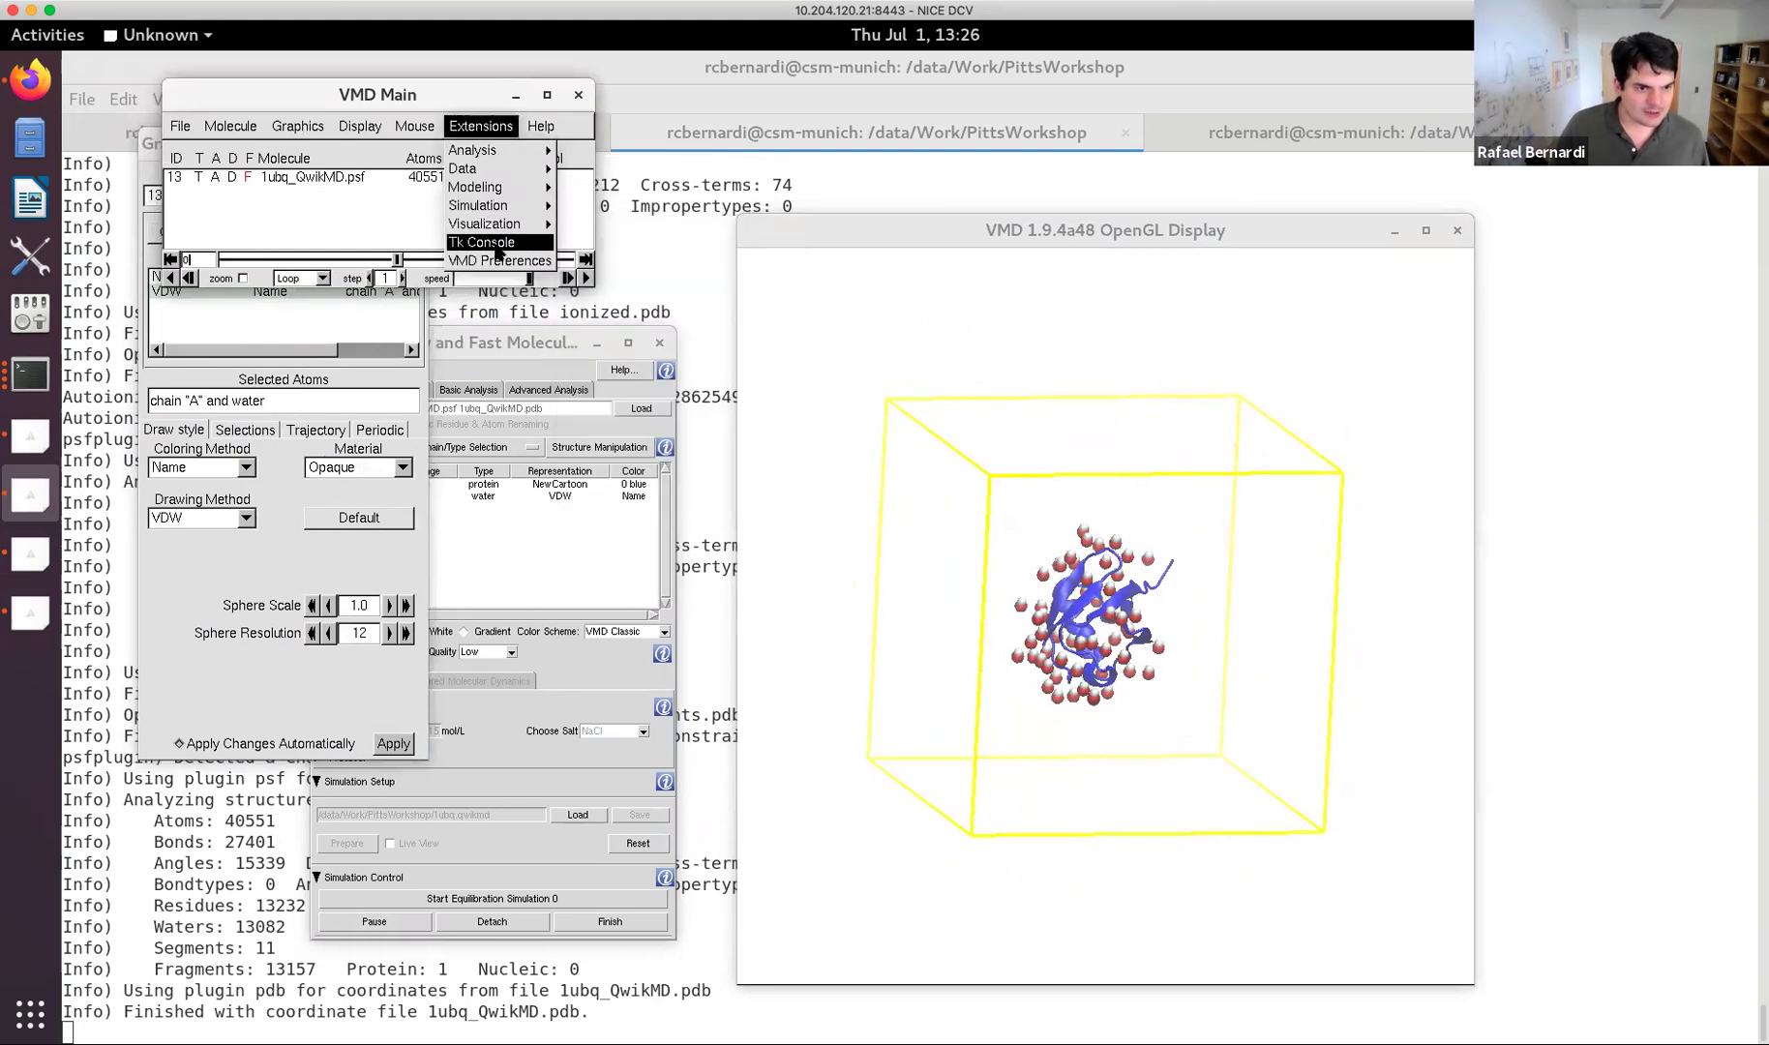
pyautogui.click(496, 245)
pyautogui.moveTo(430, 160); pyautogui.dragTo(812, 118)
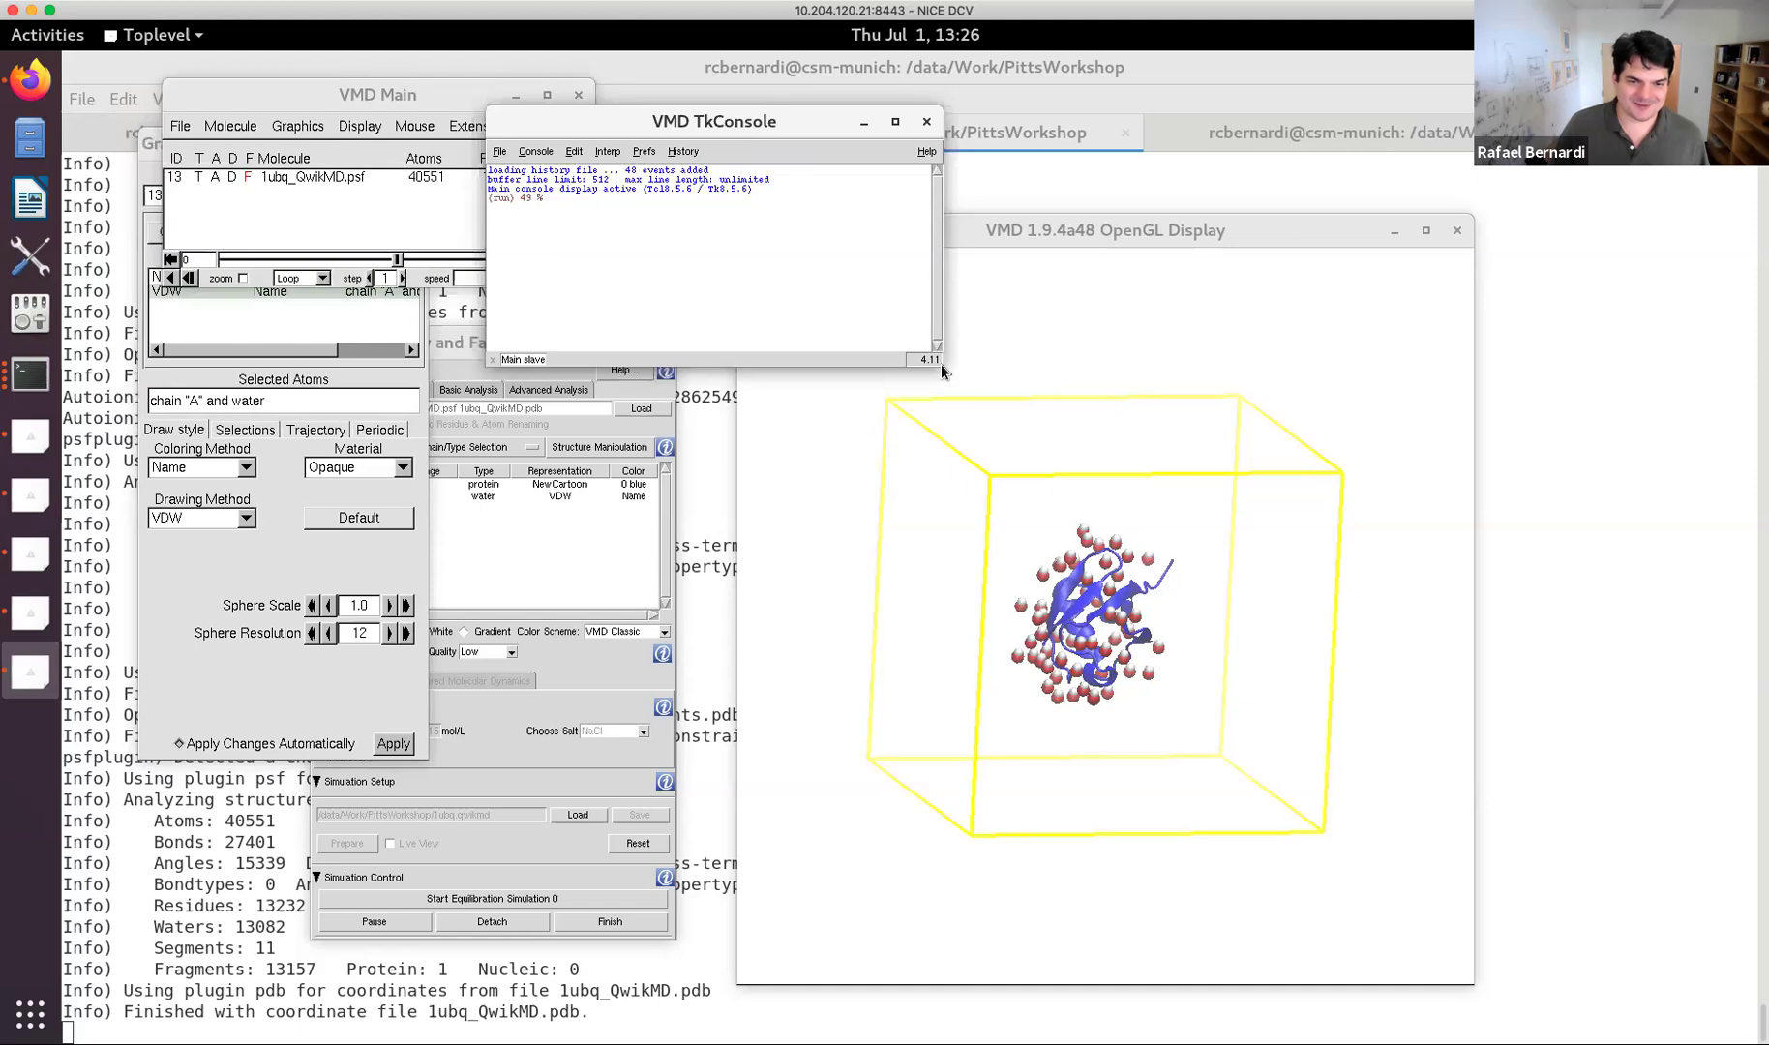
pyautogui.moveTo(937, 361); pyautogui.dragTo(1196, 361)
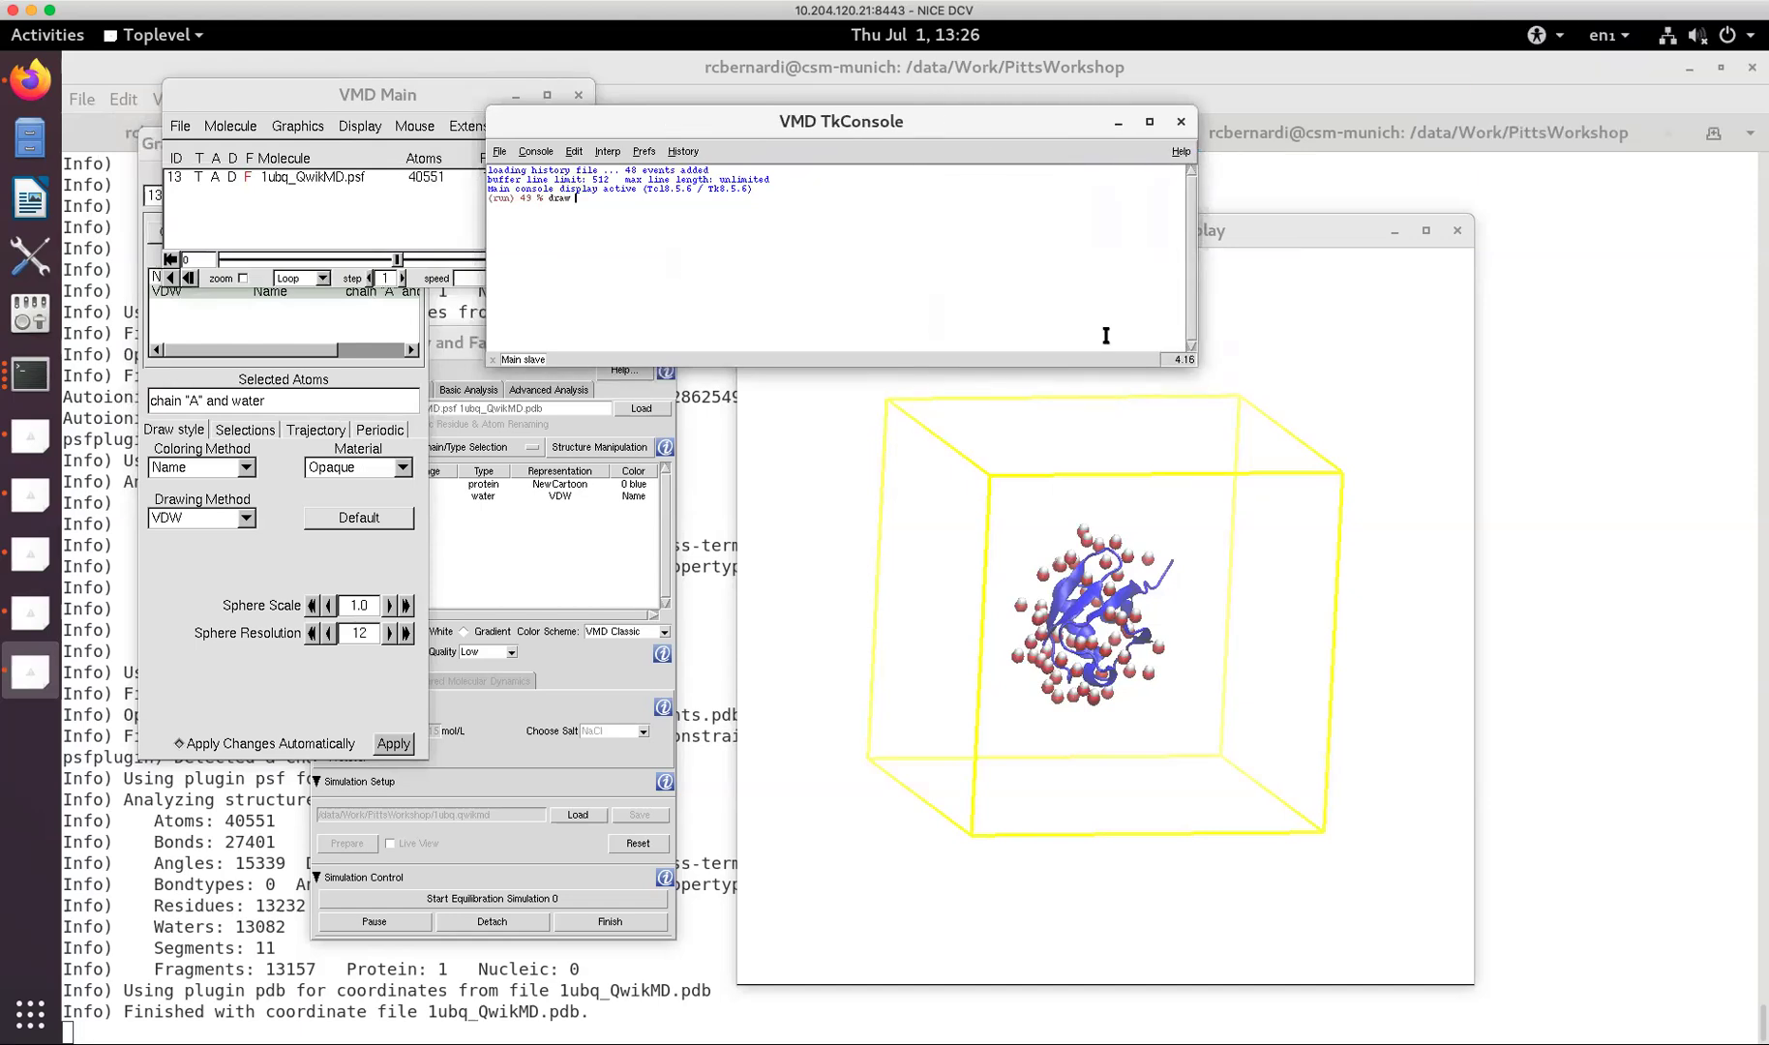
pyautogui.write('ll')
pyautogui.press('Return')
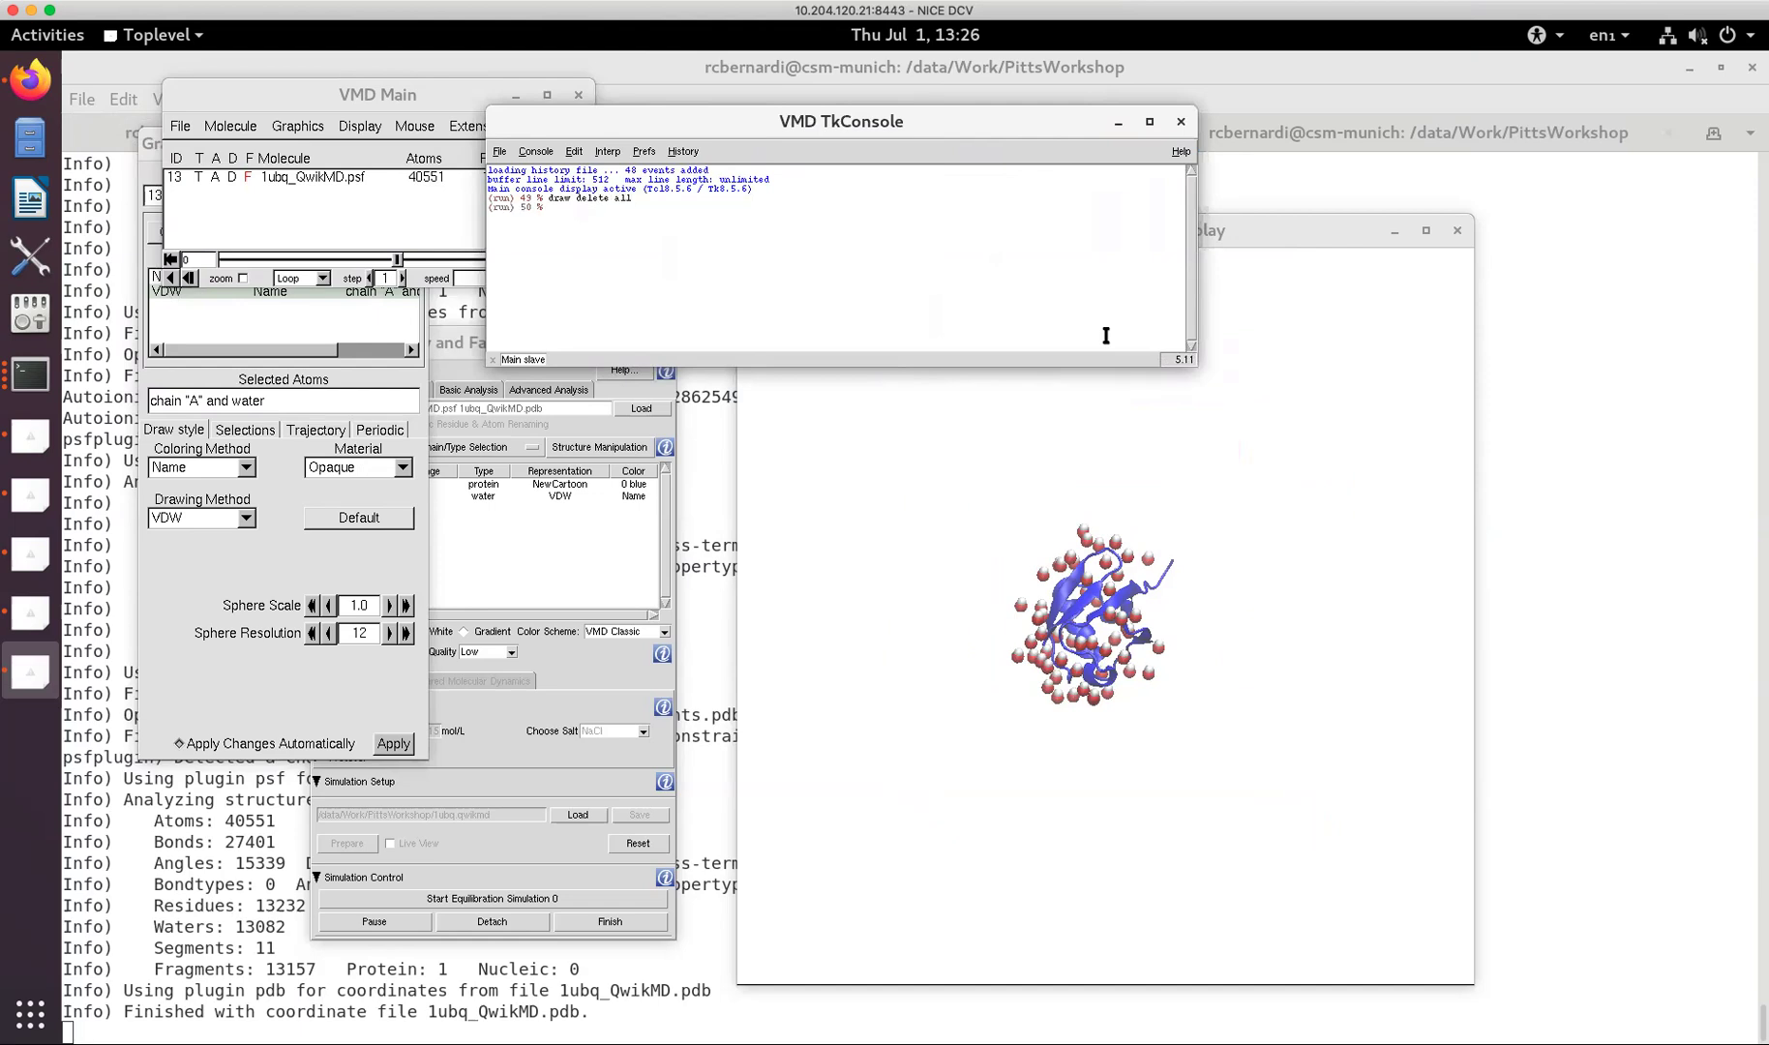
pyautogui.click(1241, 232)
pyautogui.moveTo(856, 130); pyautogui.dragTo(1251, 93)
pyautogui.click(874, 373)
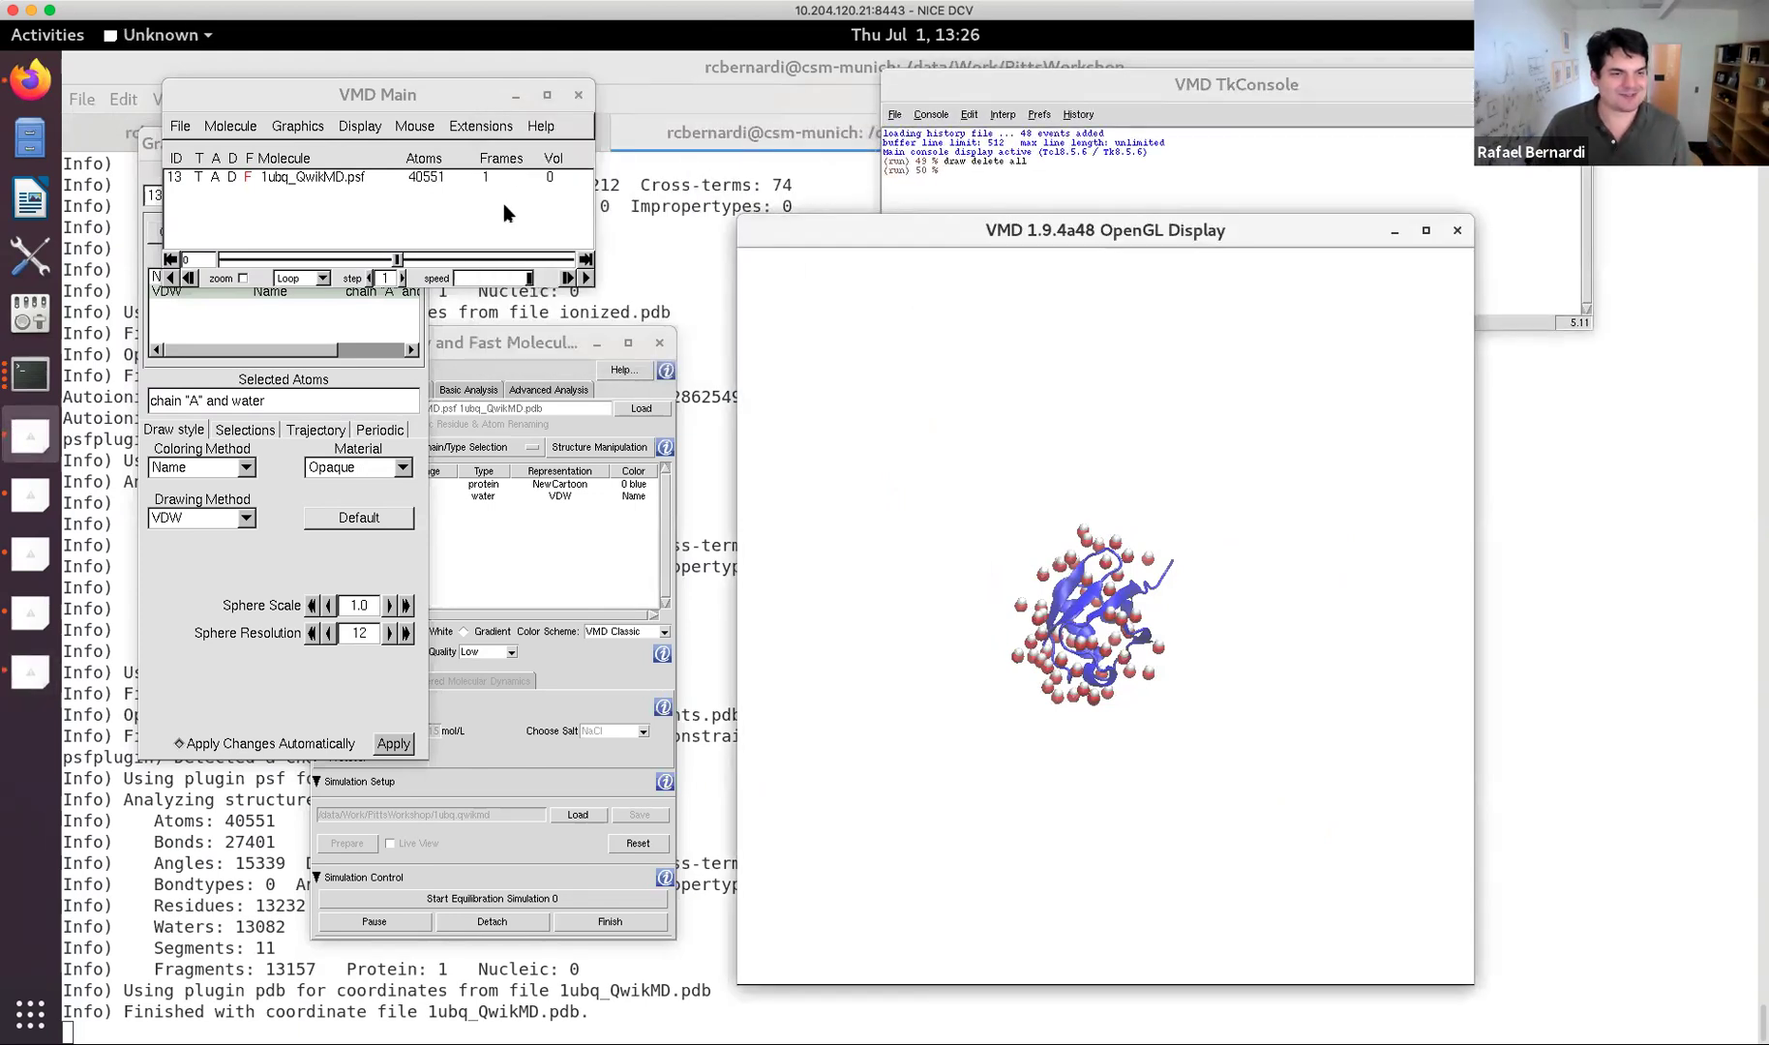
# Delete the VDW representation of the chain A water.
pyautogui.click(474, 495)
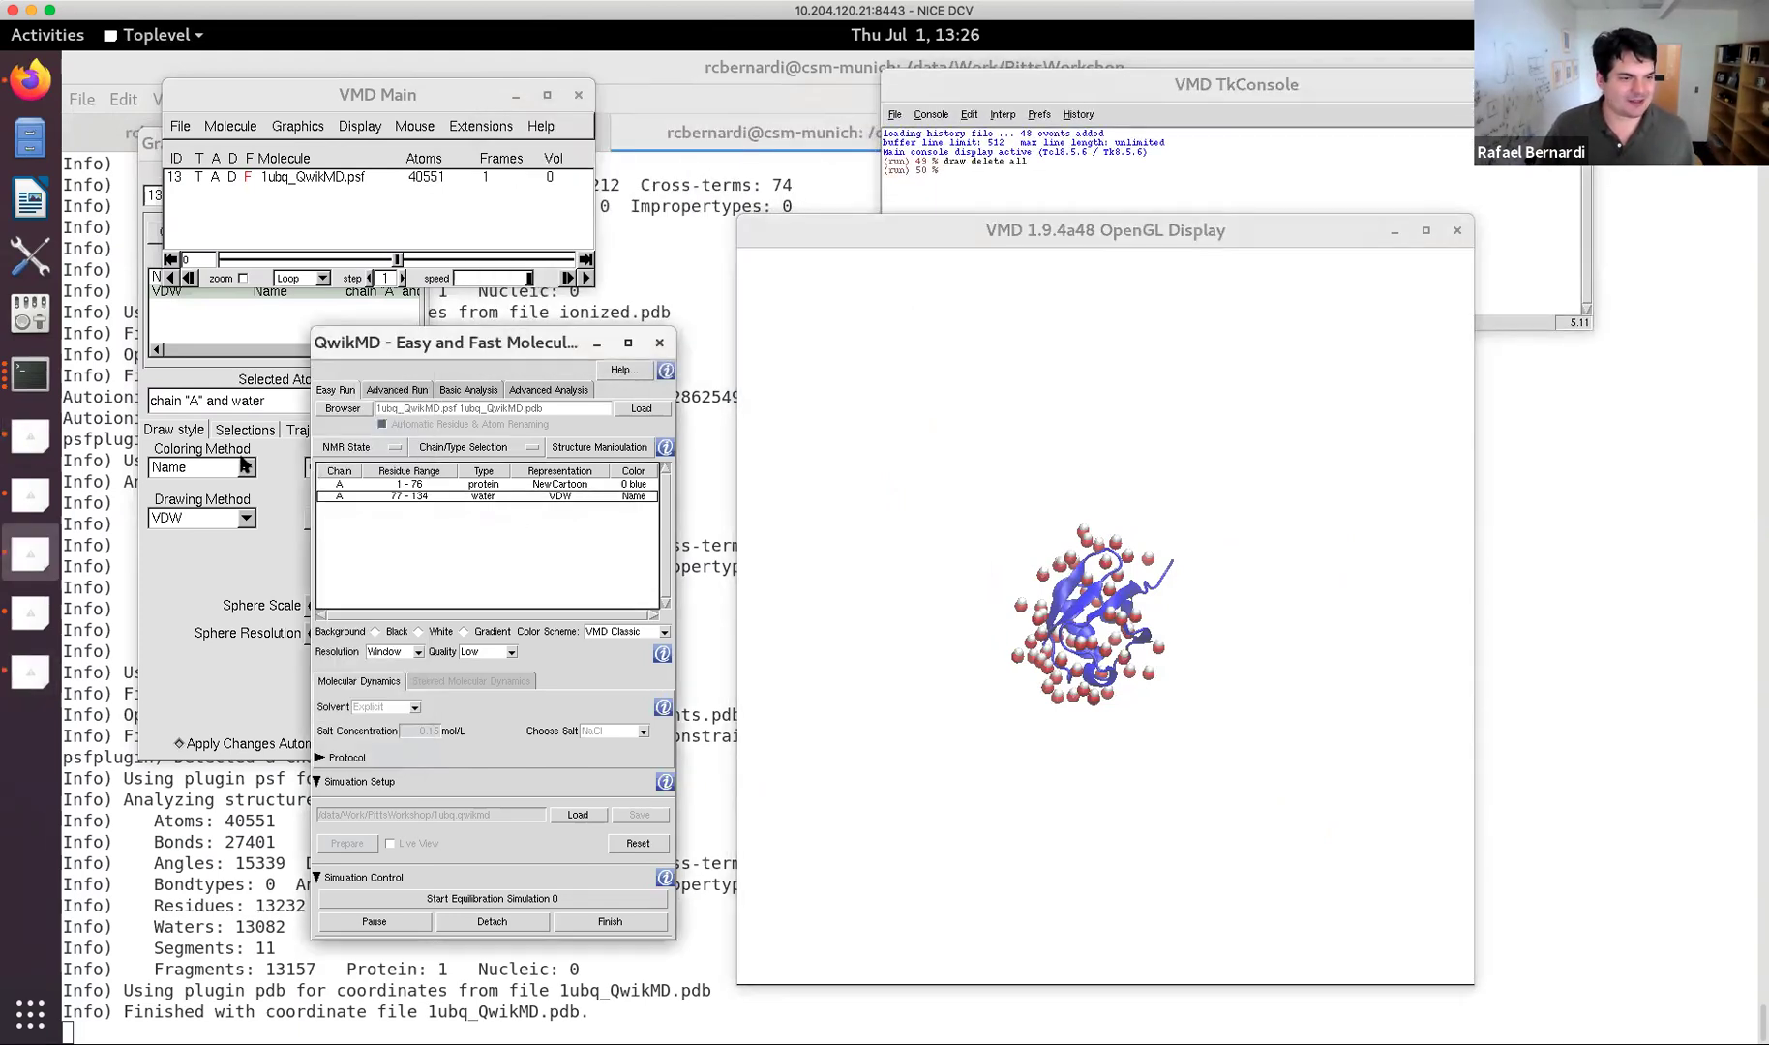
pyautogui.click(259, 403)
pyautogui.click(373, 233)
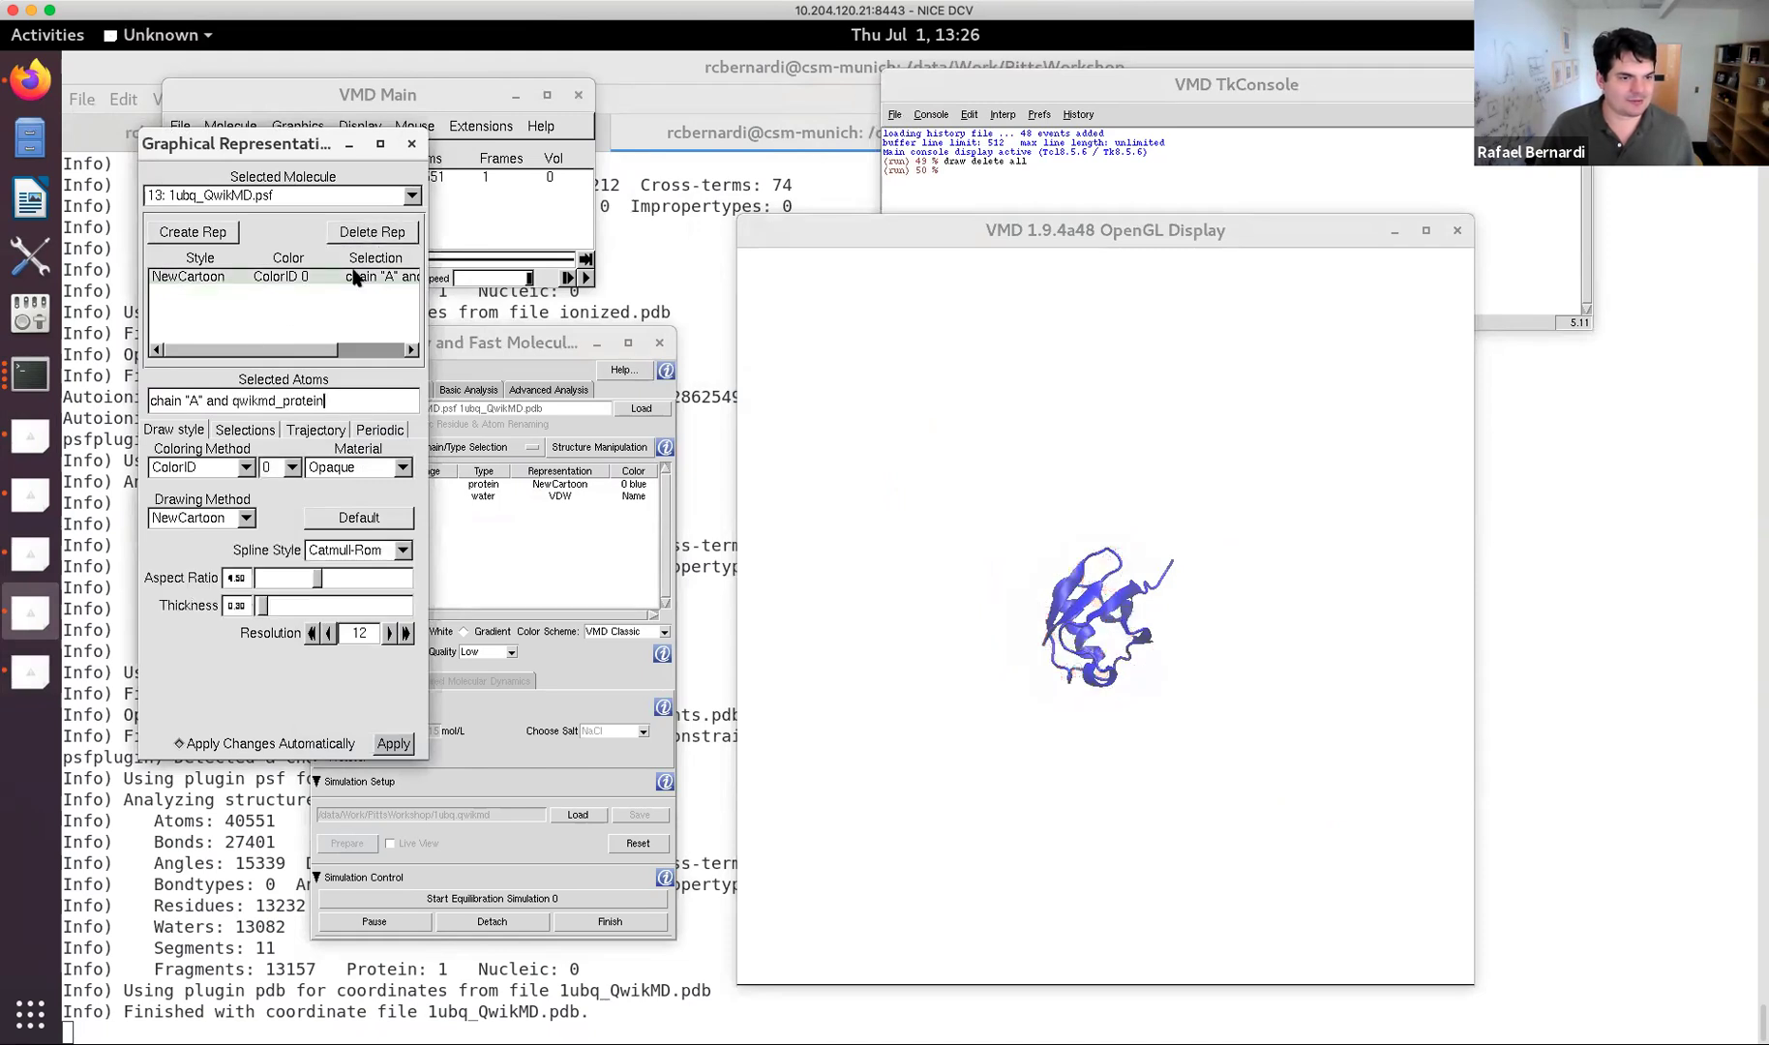
# Create a new representation for the selection "water" and draw it as Lines.
pyautogui.click(193, 232)
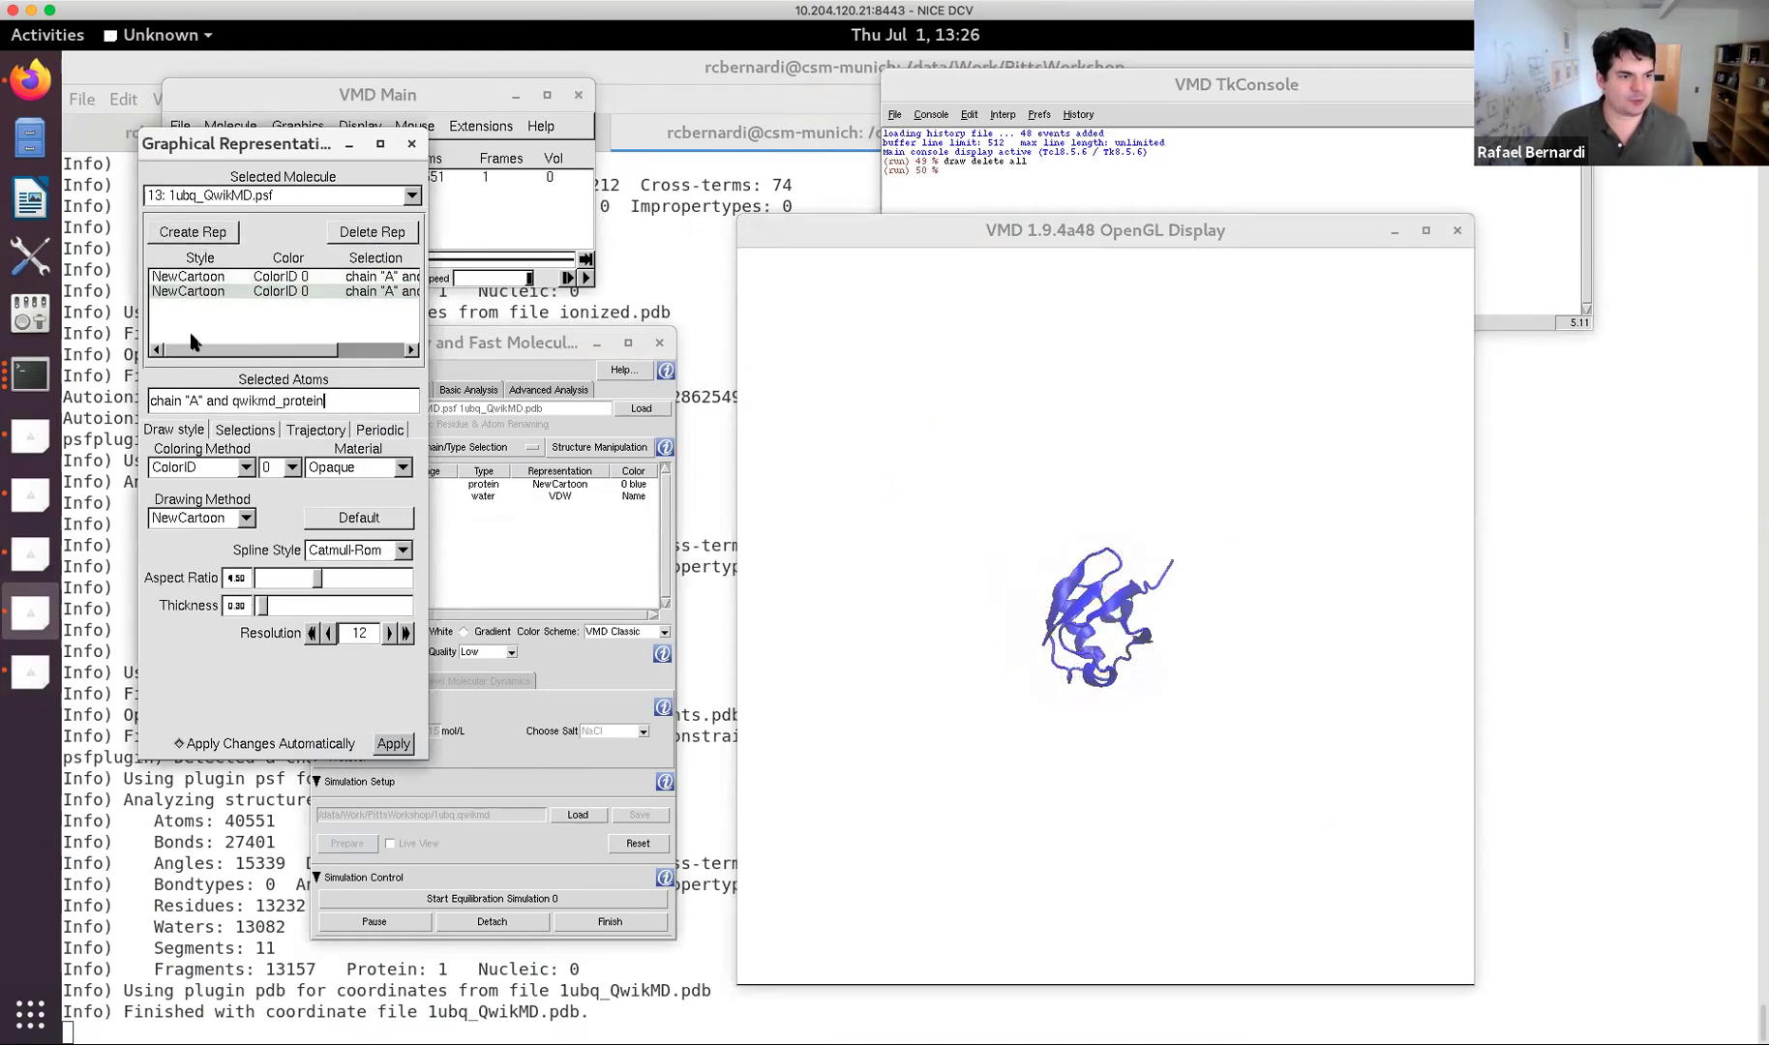
pyautogui.tripleClick(197, 393)
pyautogui.write('water')
pyautogui.press('Return')
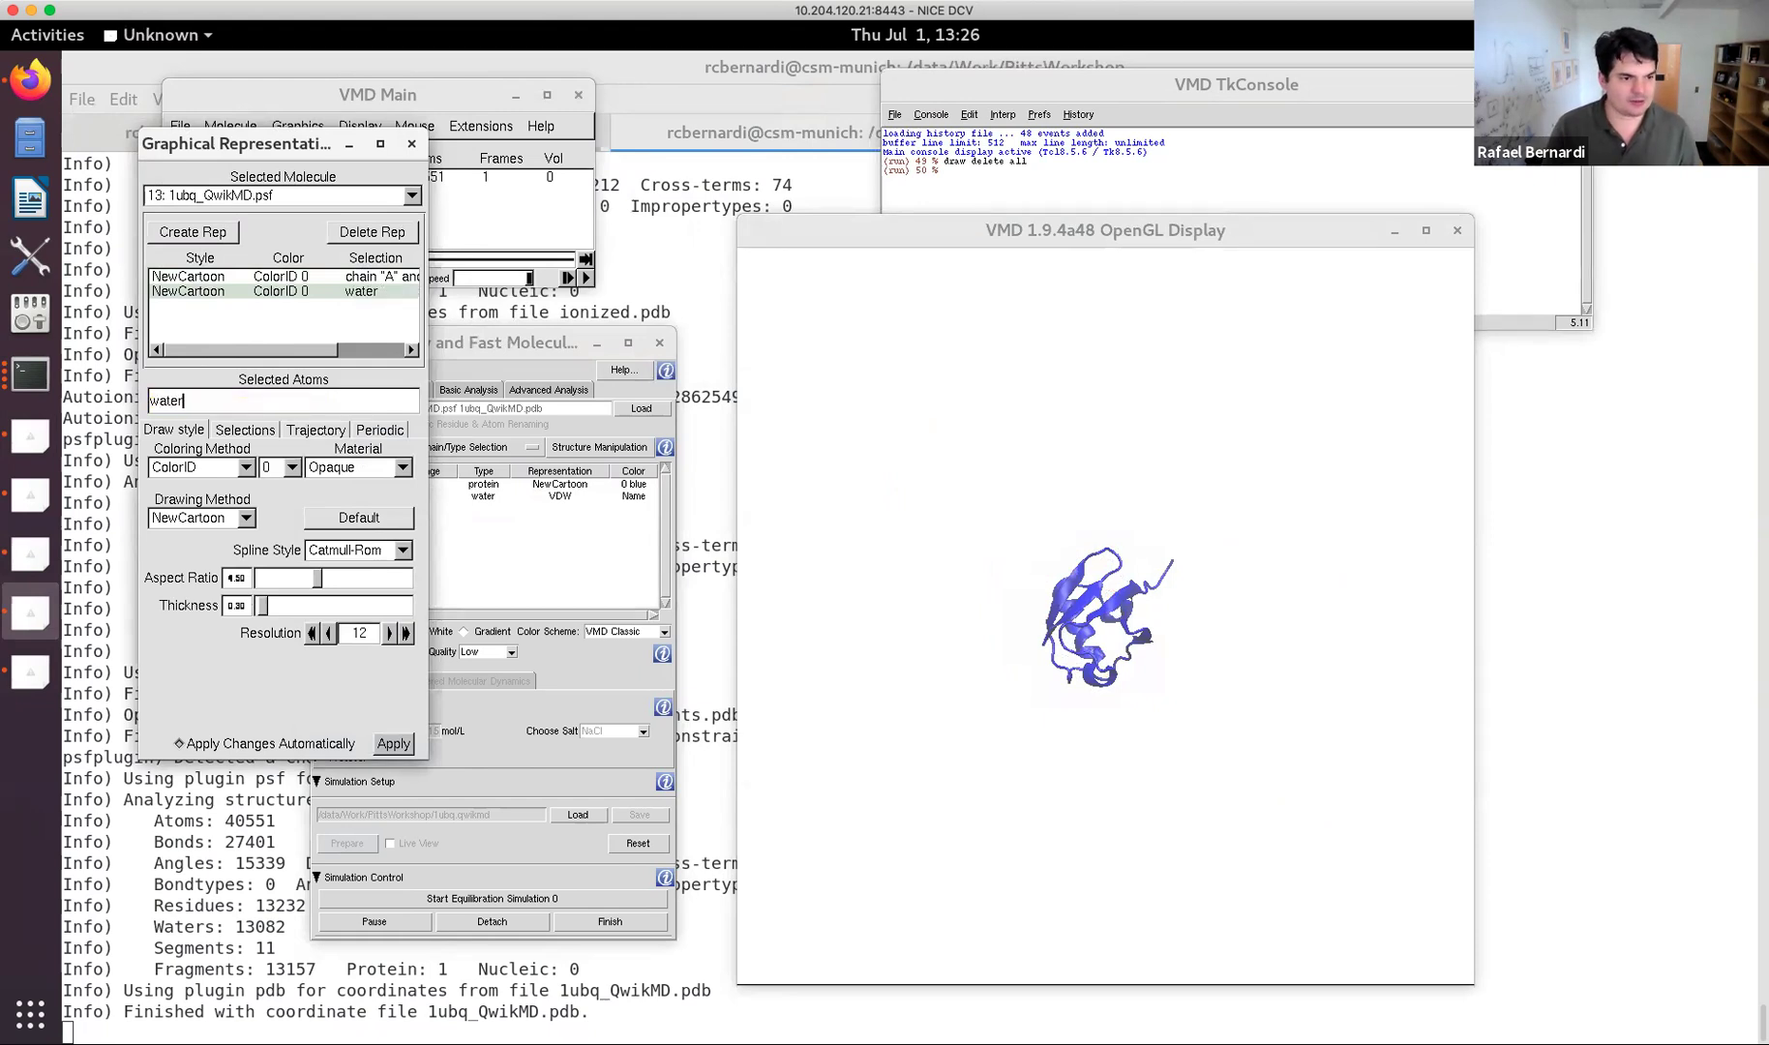
pyautogui.click(198, 517)
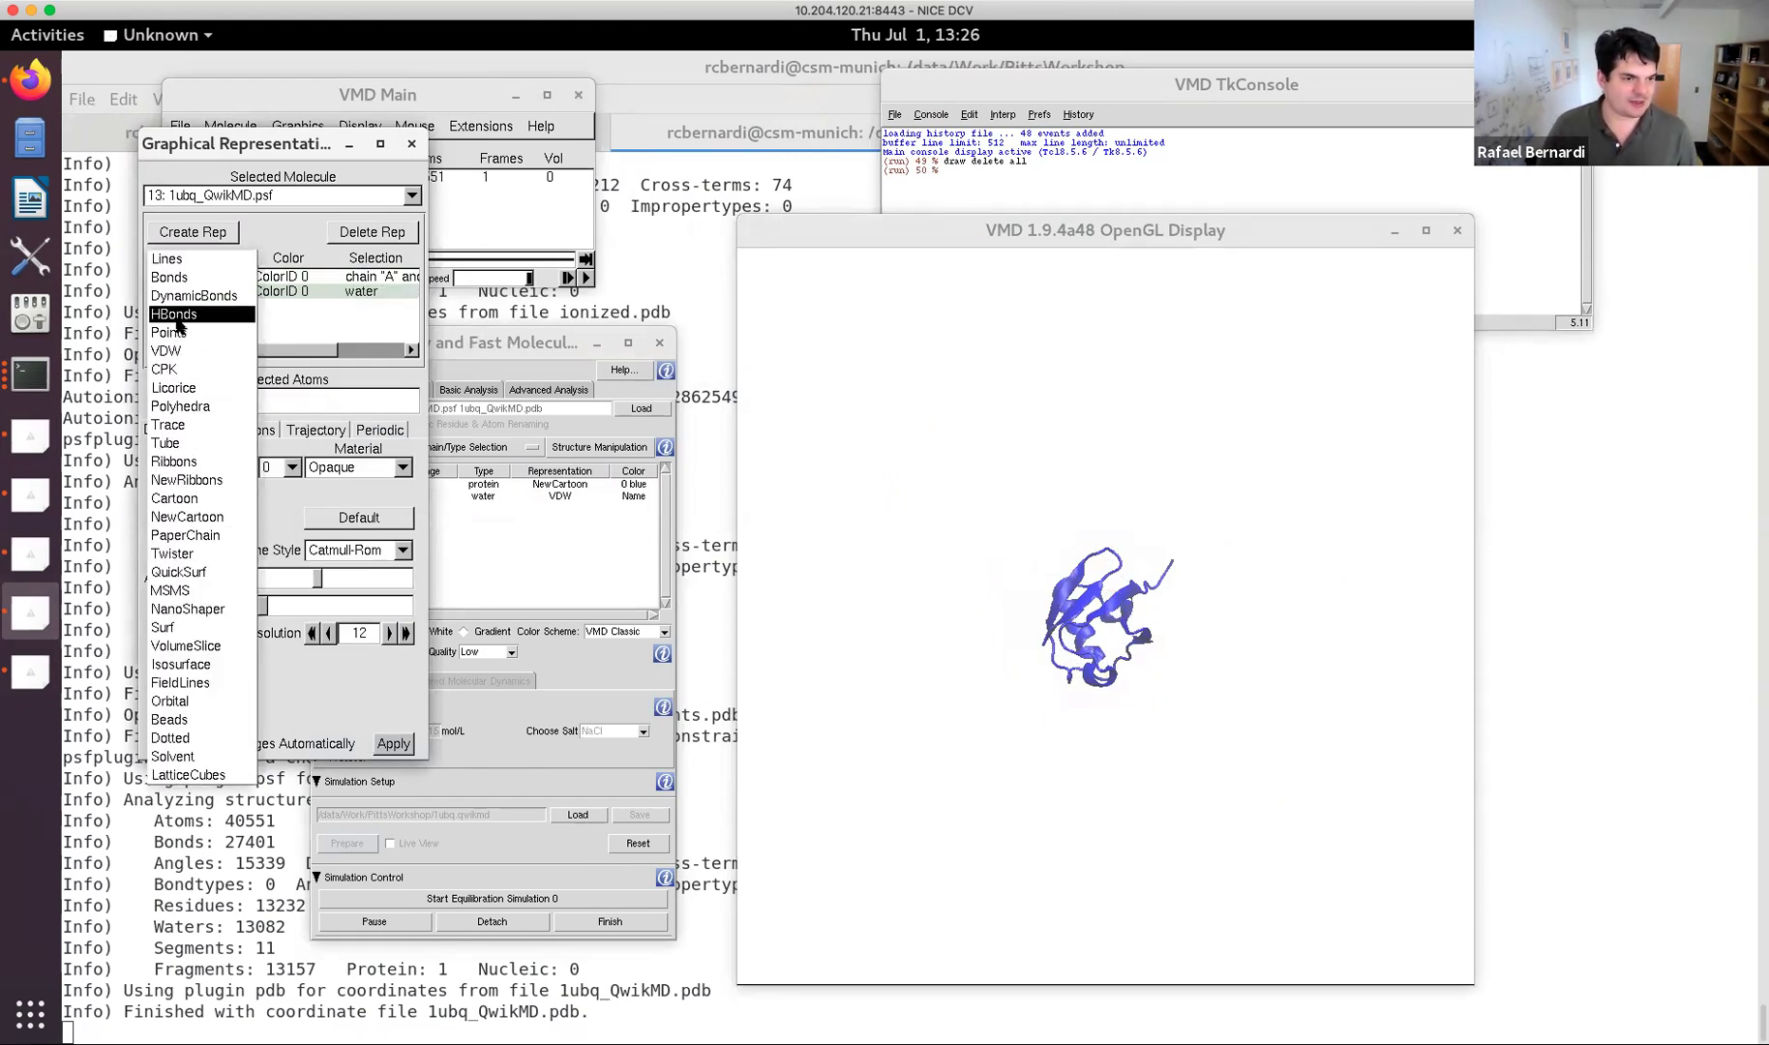
pyautogui.click(167, 260)
pyautogui.moveTo(1112, 707)
pyautogui.mouseDown()
pyautogui.moveTo(1138, 703)
pyautogui.moveTo(1120, 699)
pyautogui.mouseUp()
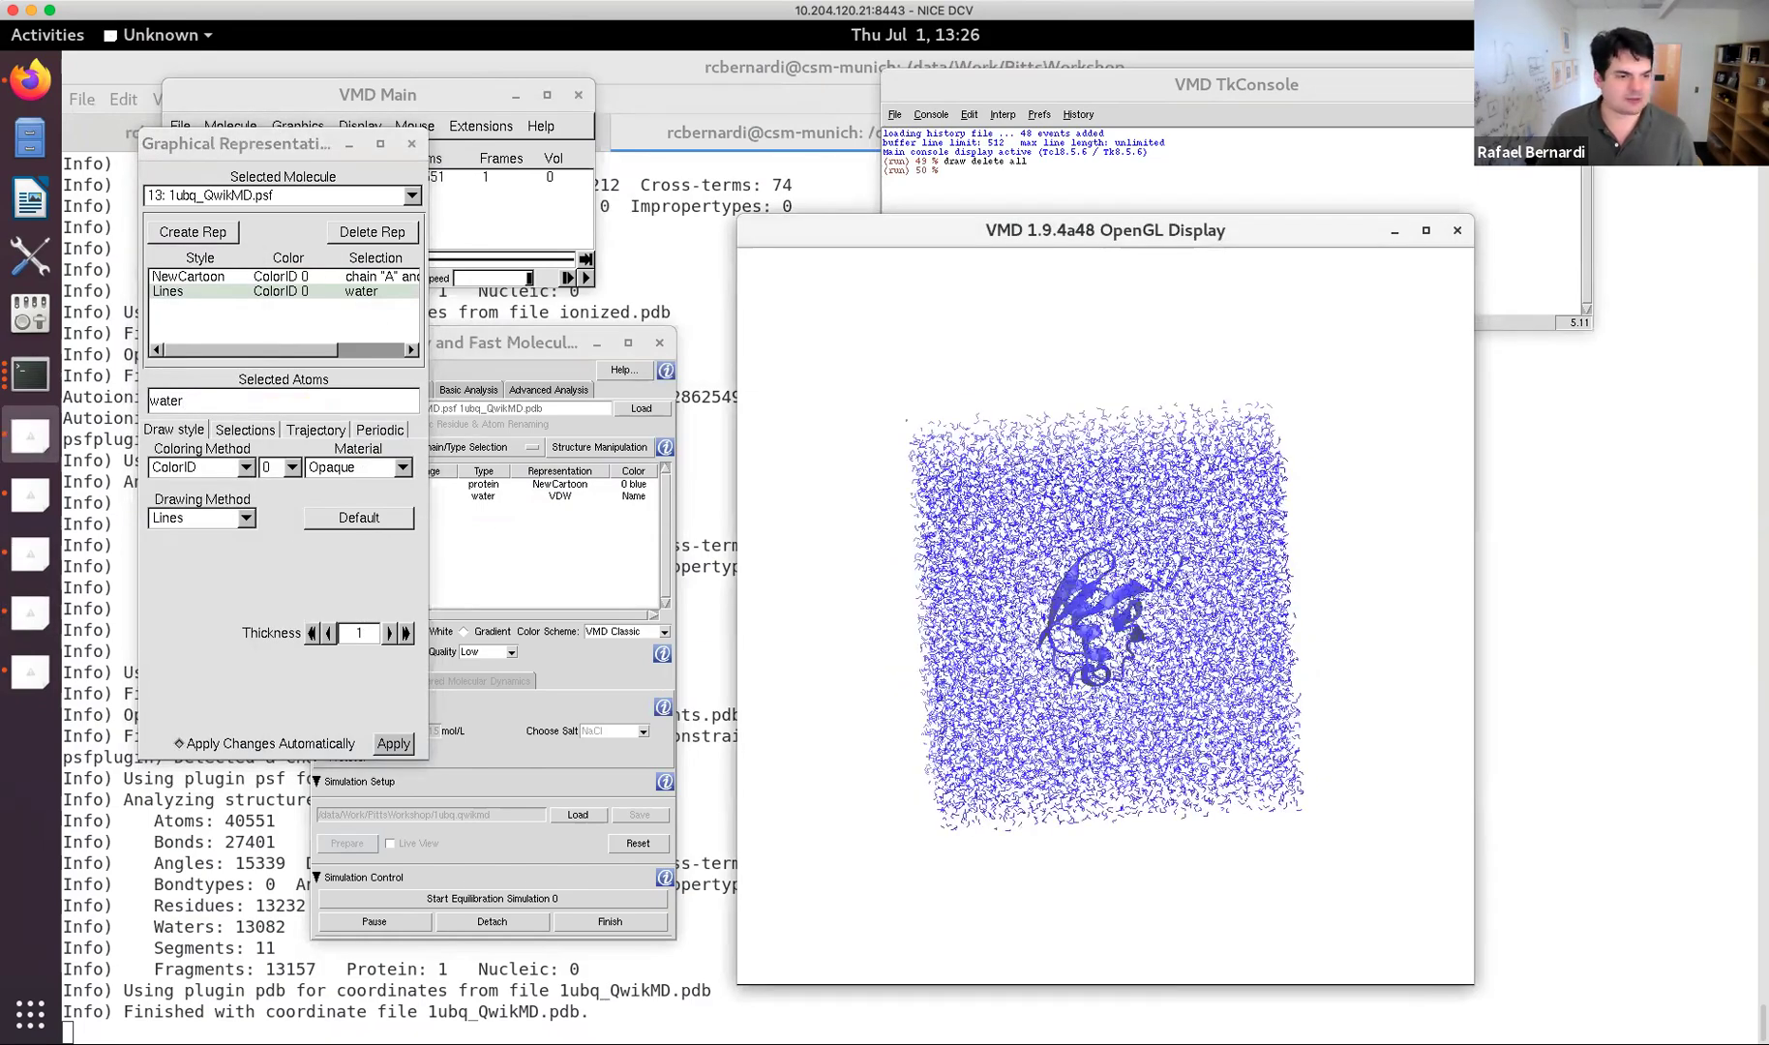
# Change the water representation's drawing method to QuickSurf and set its radius scale to 2.0.
pyautogui.click(212, 520)
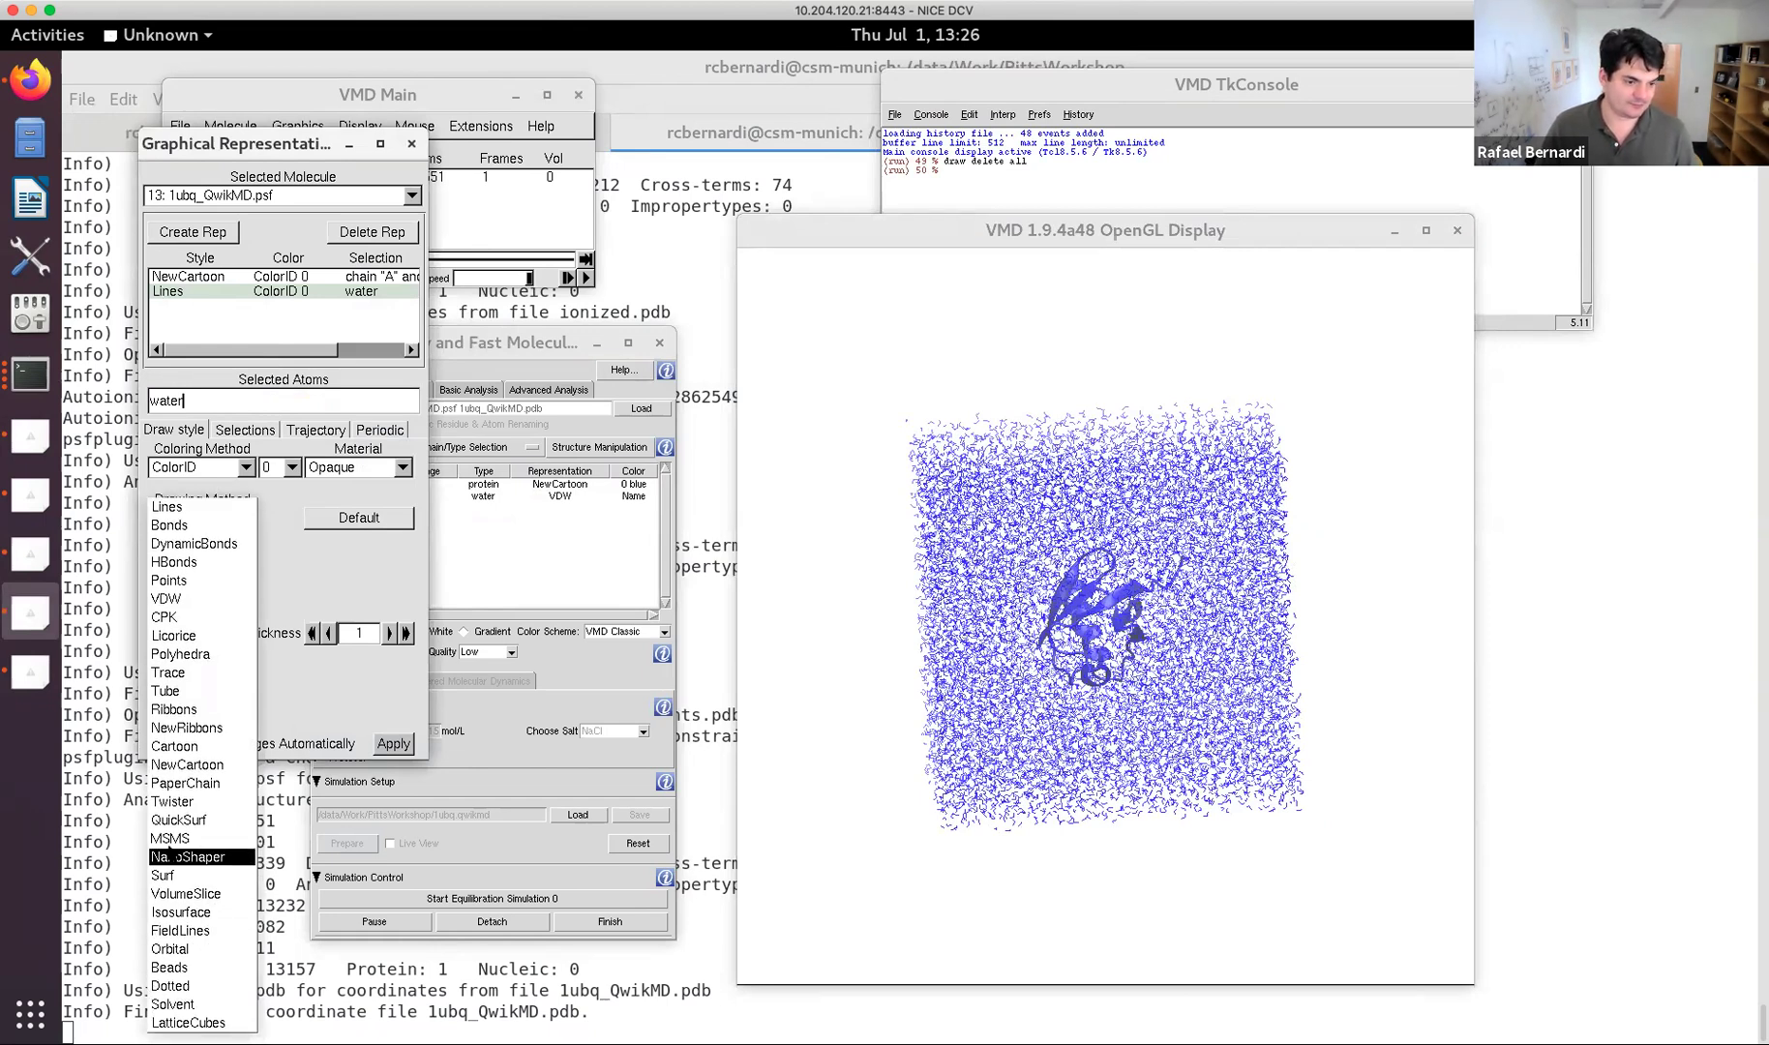
pyautogui.click(179, 819)
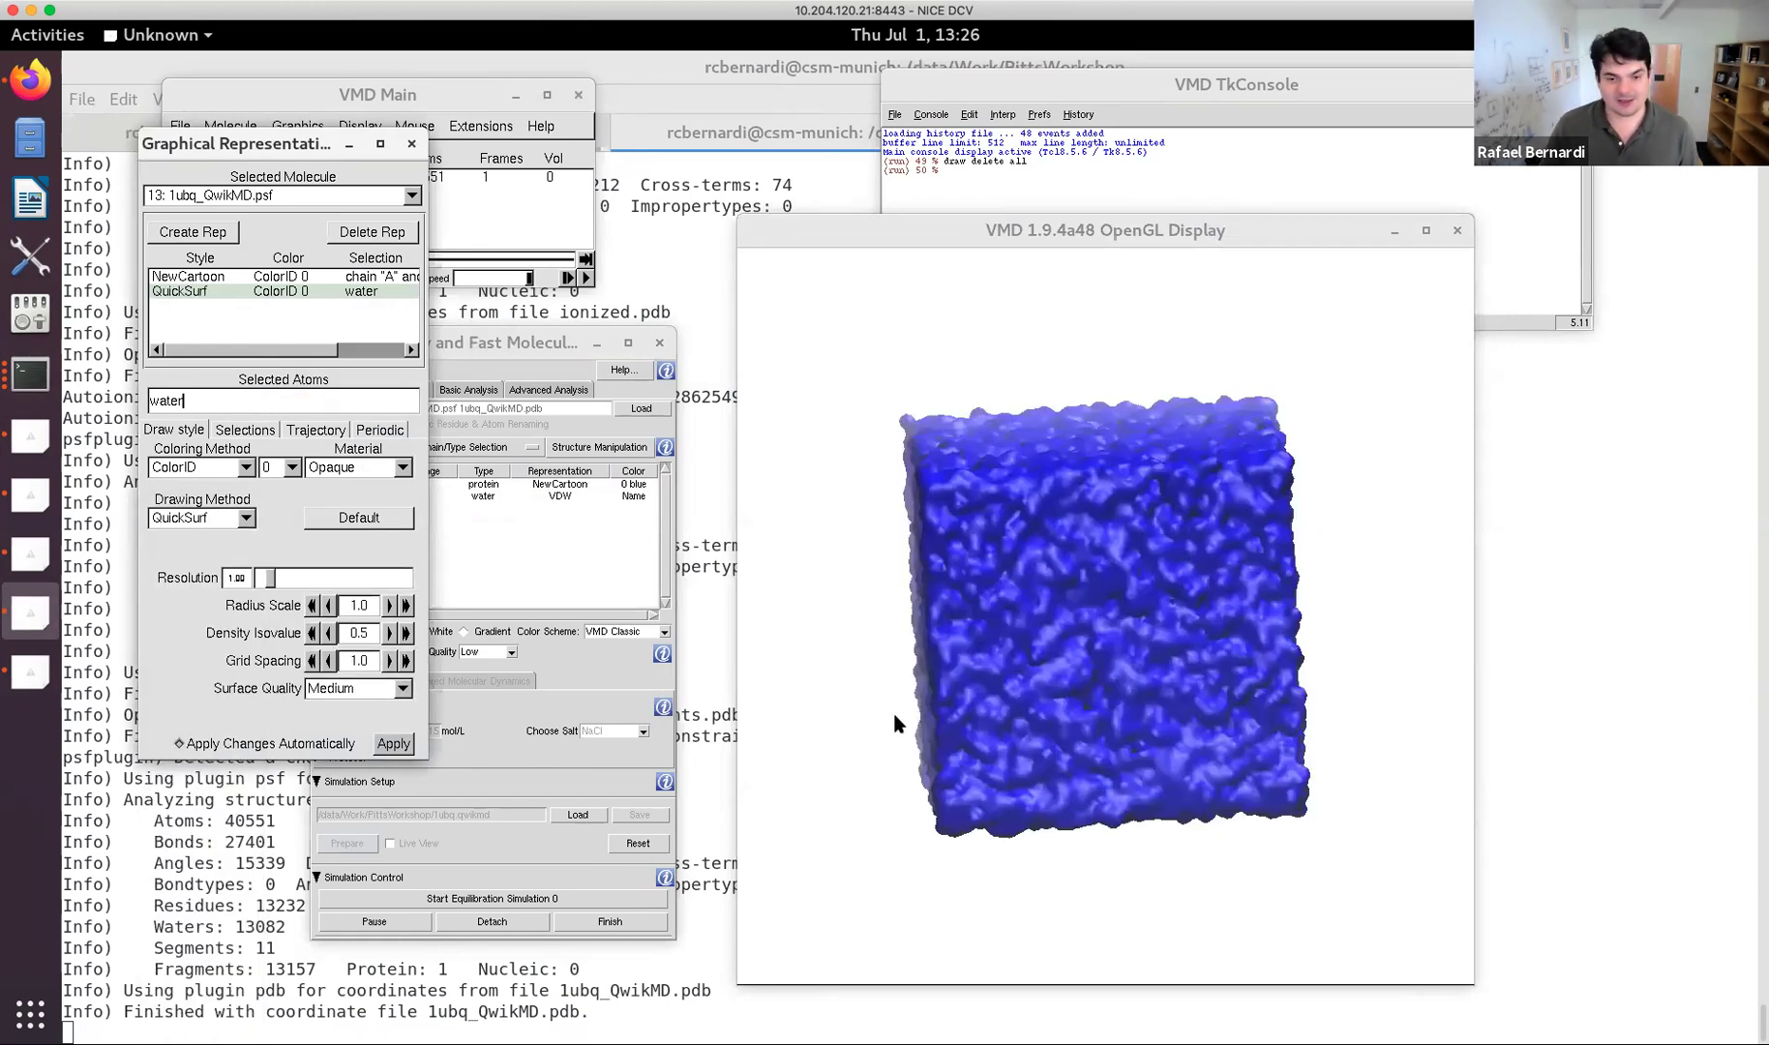
pyautogui.moveTo(896, 723); pyautogui.dragTo(904, 710)
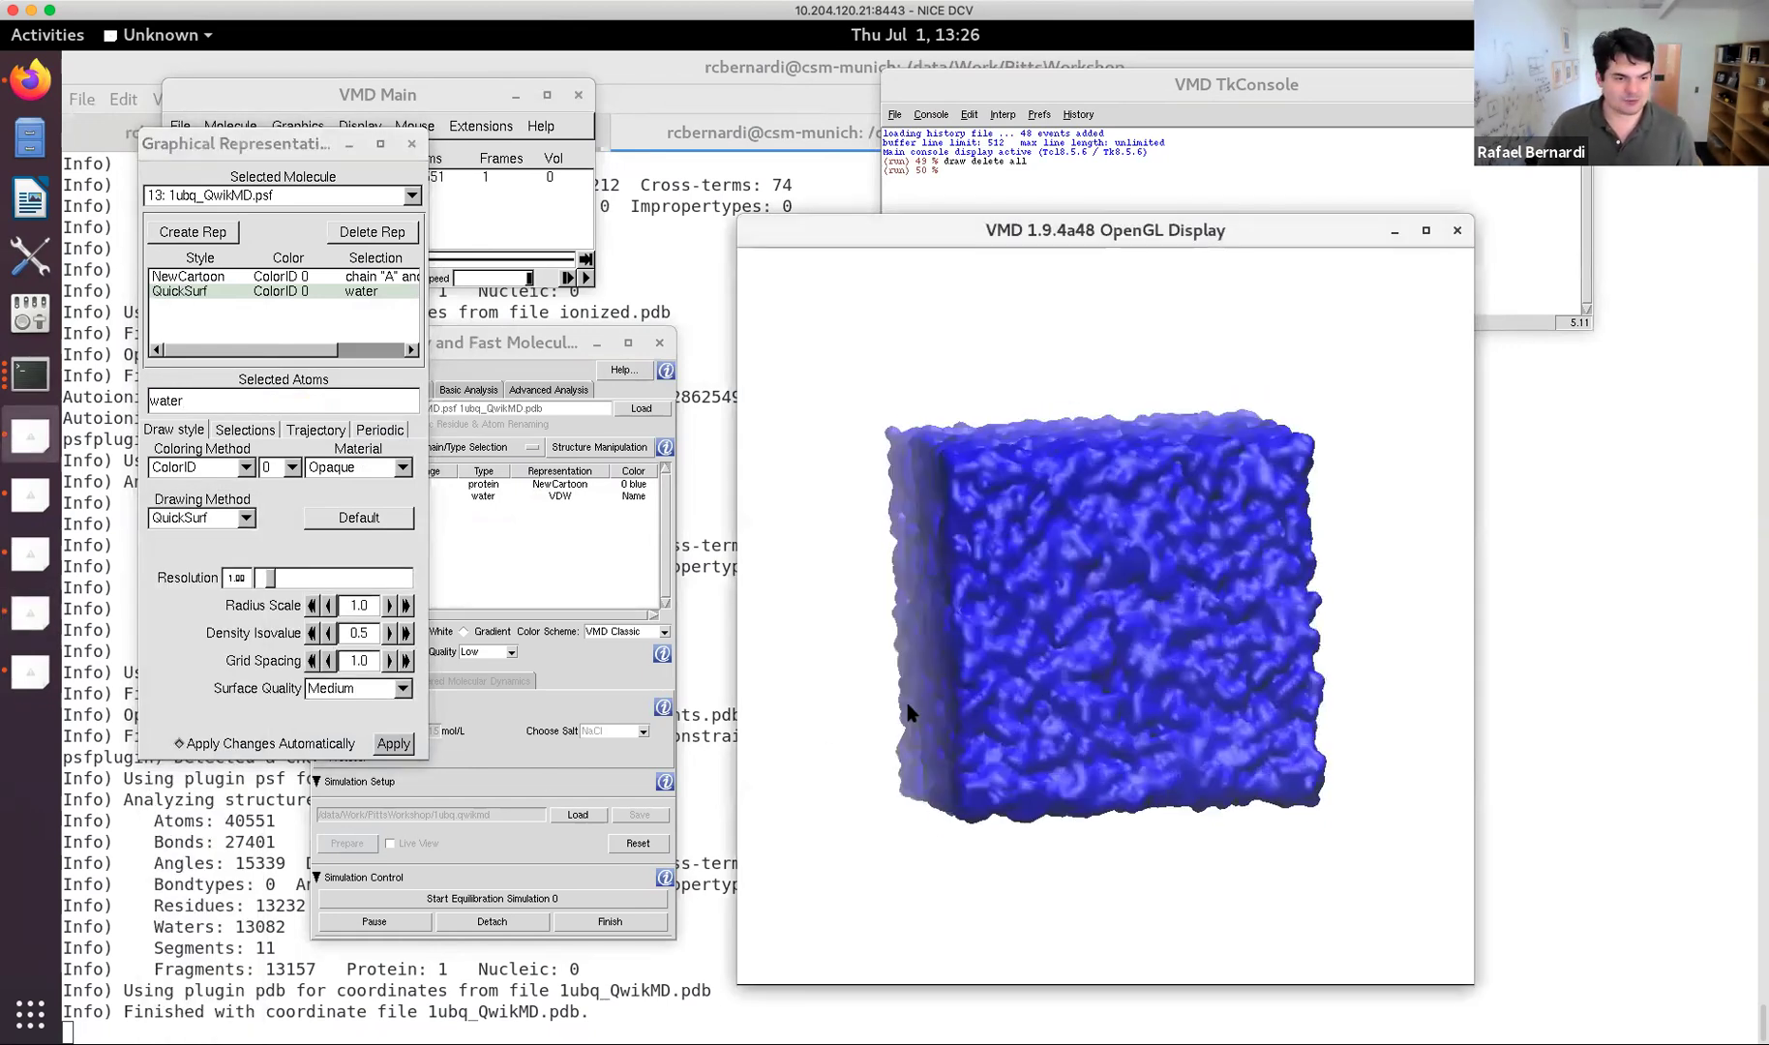
pyautogui.click(407, 606)
pyautogui.moveTo(834, 604); pyautogui.dragTo(946, 616)
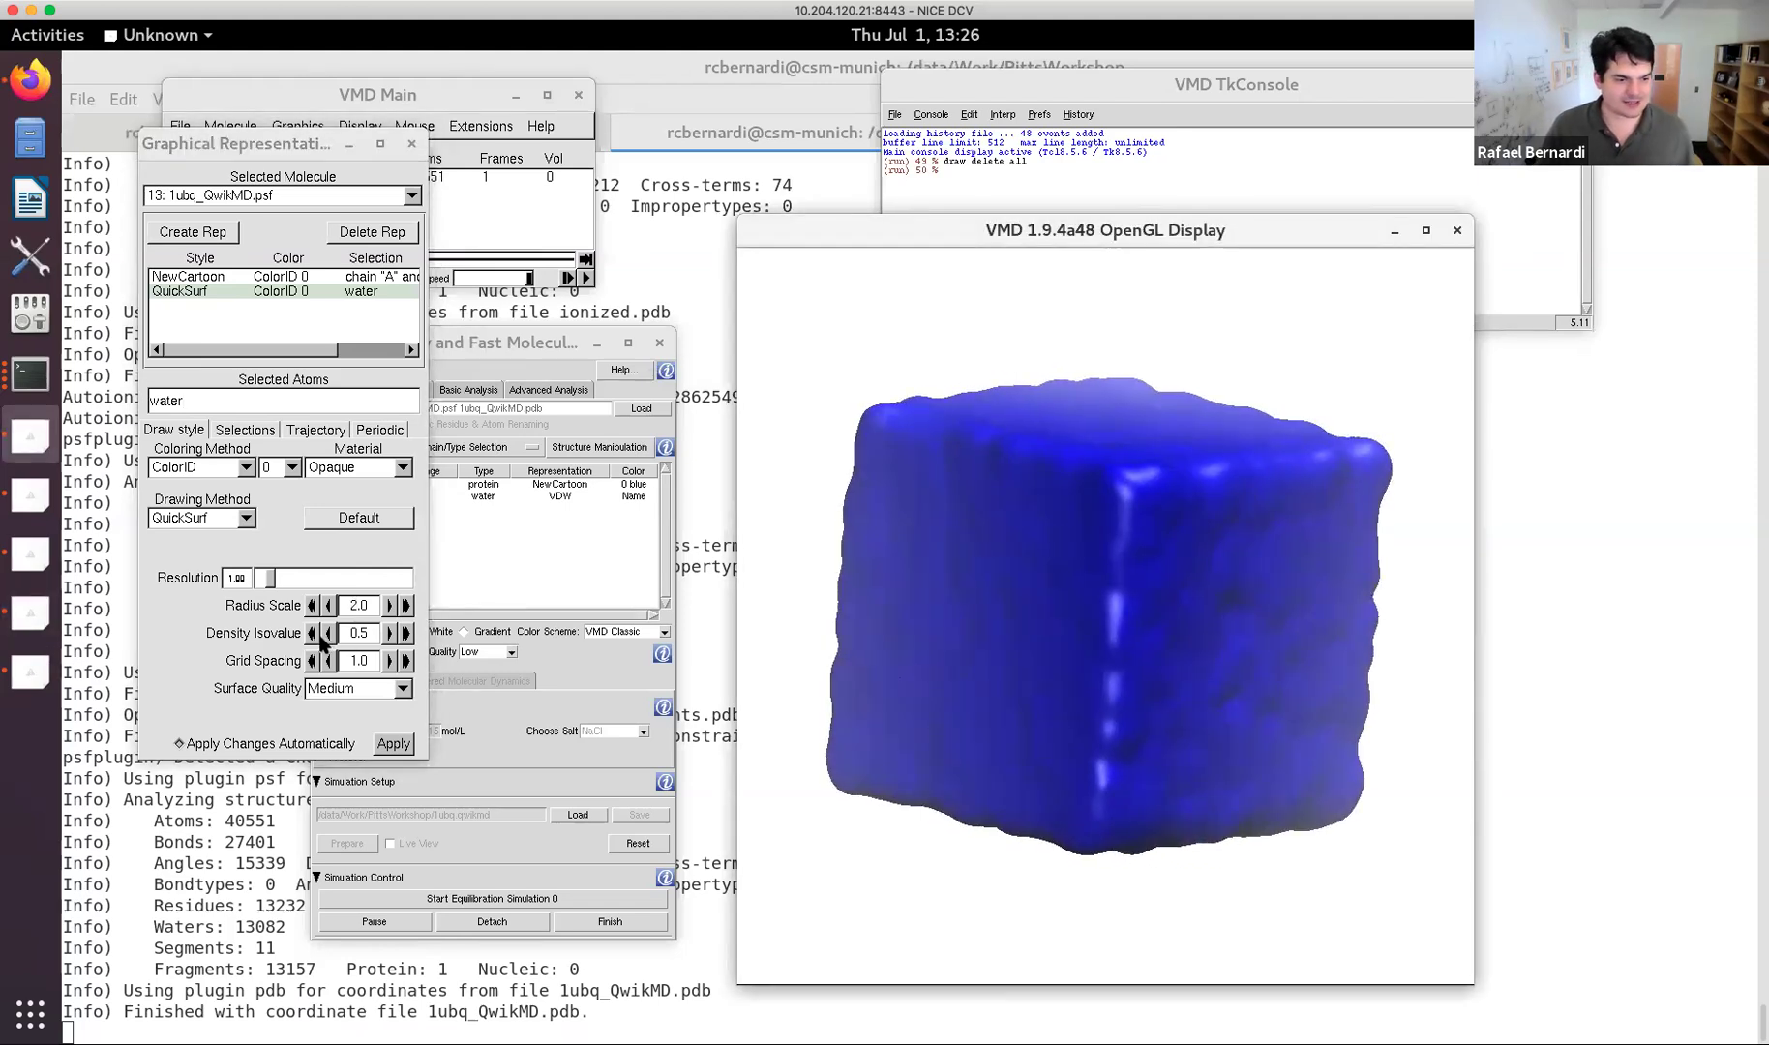
# Set the water surface's density isovalue to 0.9 and its grid spacing to 4.7.
pyautogui.doubleClick(388, 633)
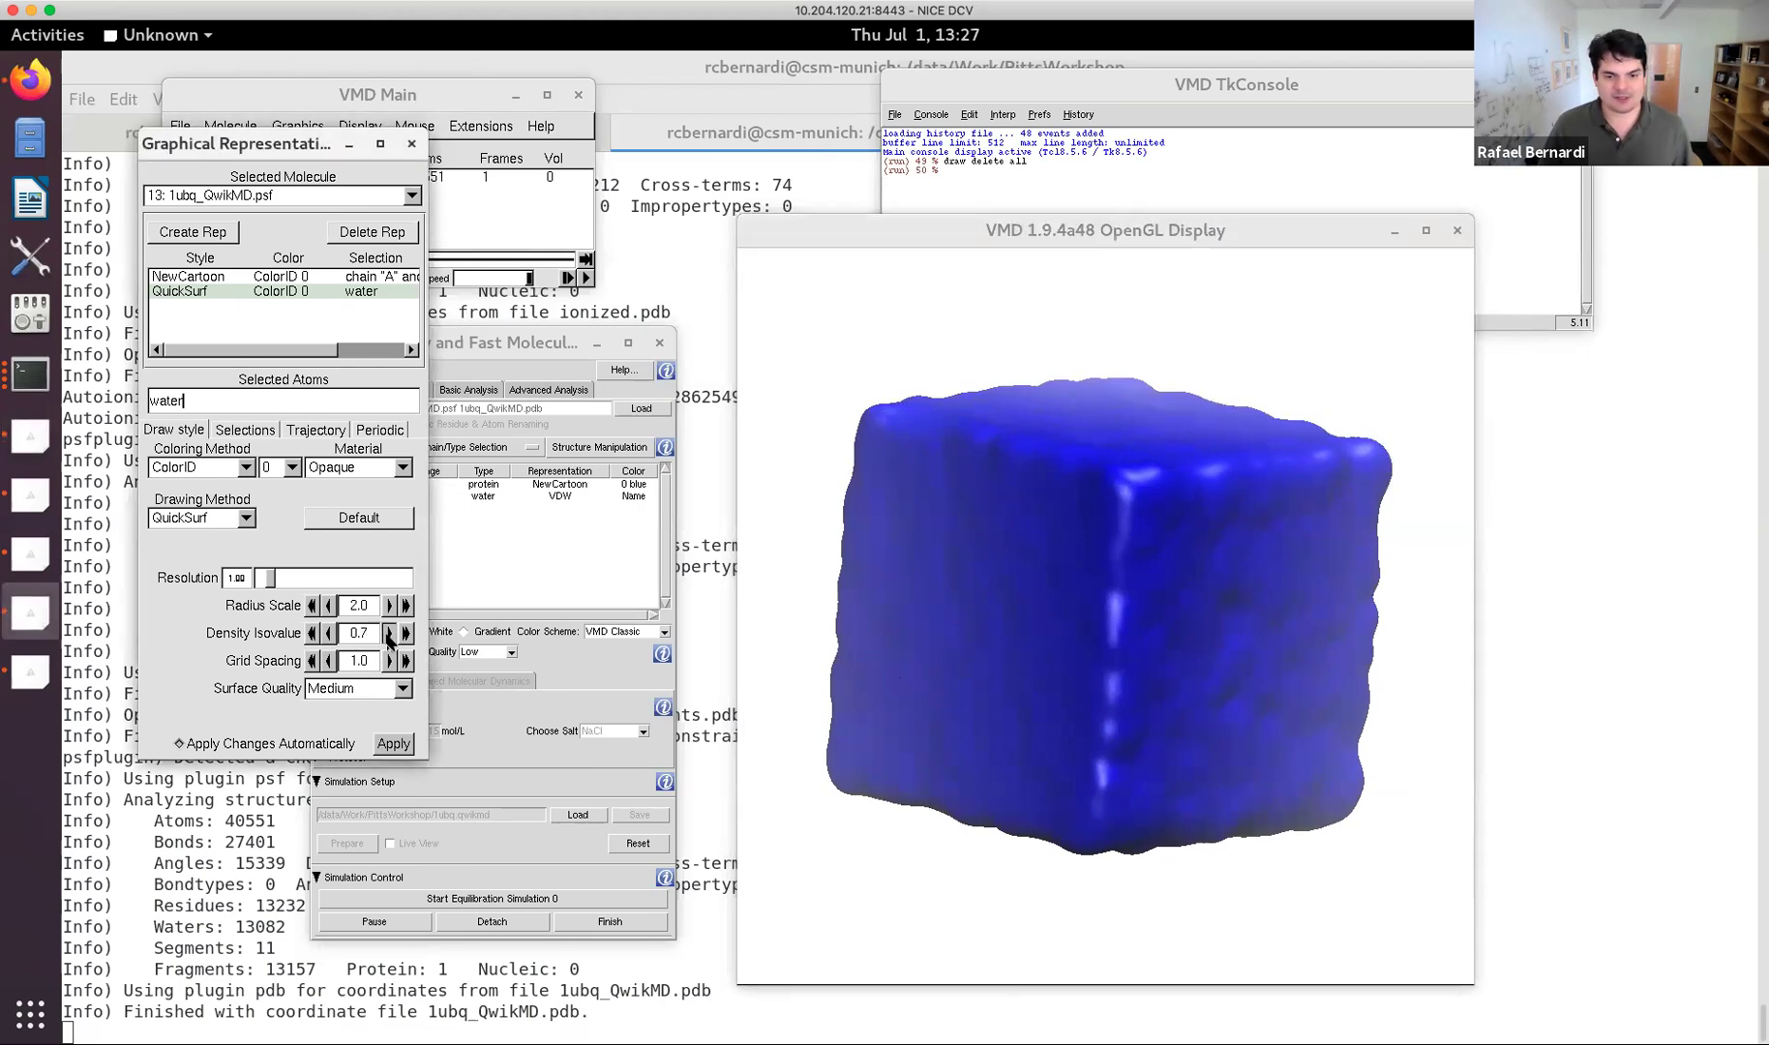
pyautogui.tripleClick(391, 661)
pyautogui.moveTo(971, 650); pyautogui.dragTo(963, 631)
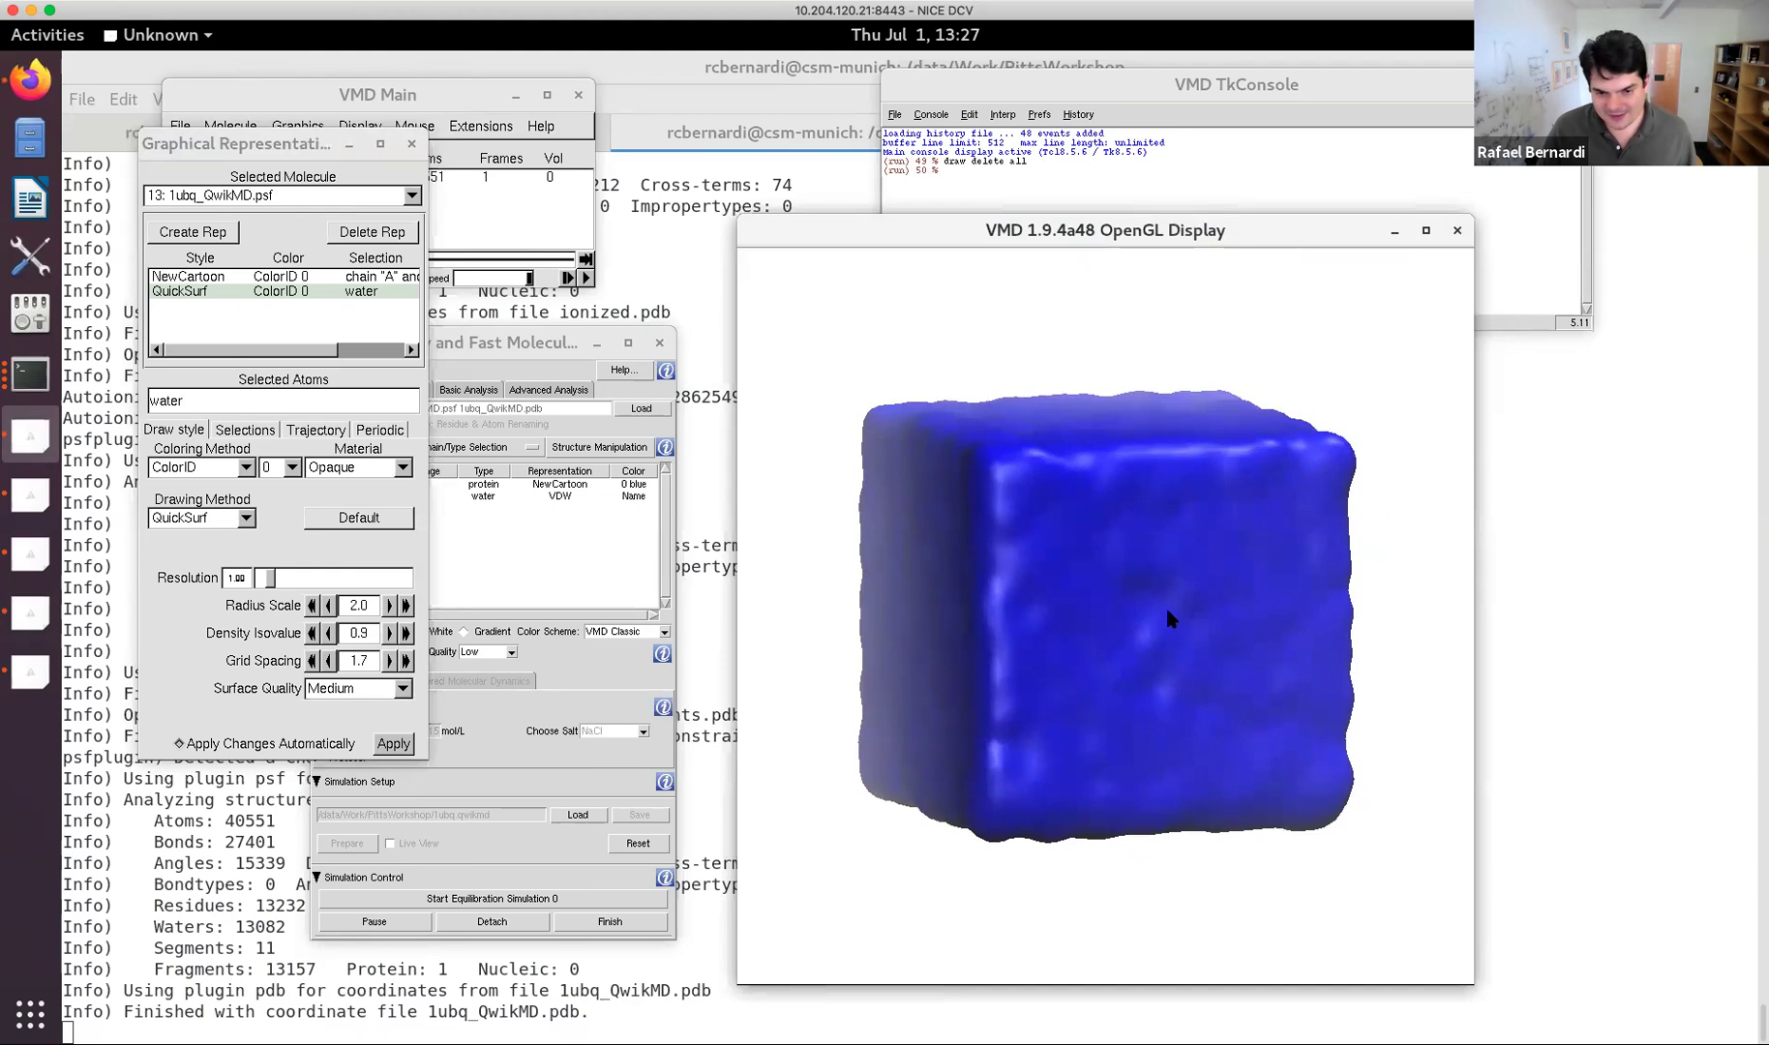
pyautogui.click(406, 660)
pyautogui.click(406, 660)
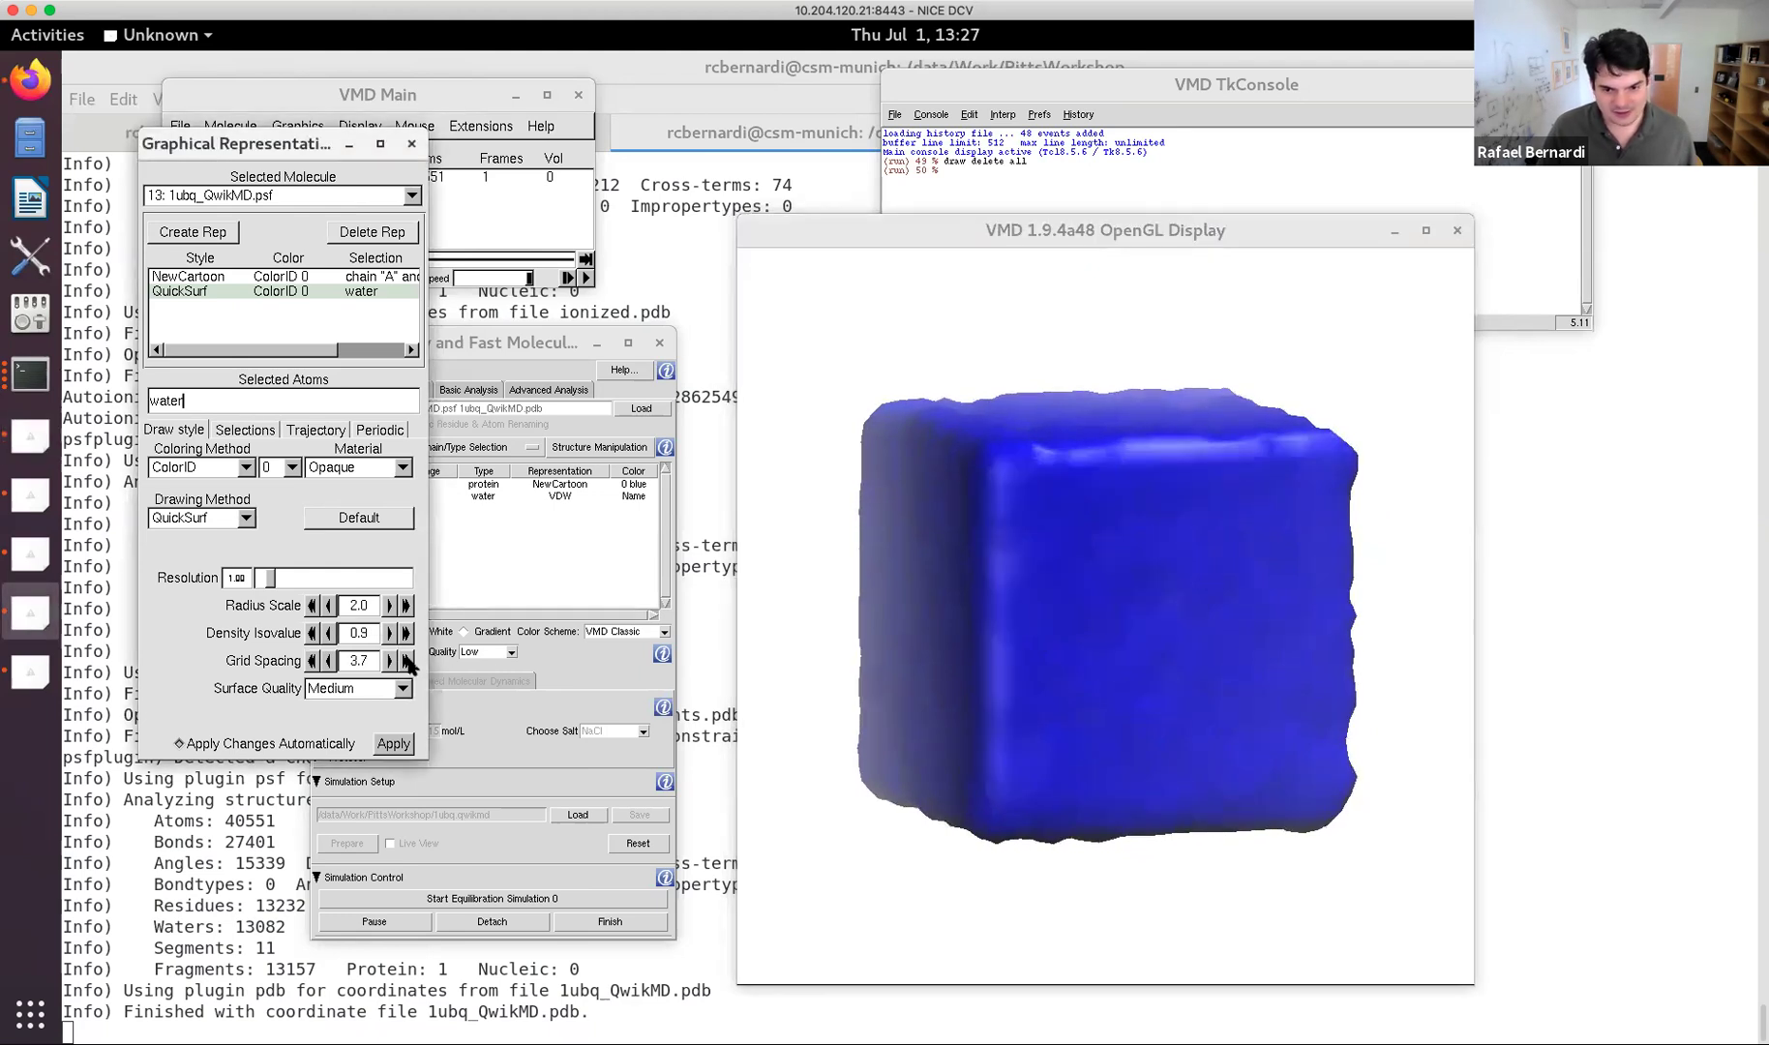
pyautogui.click(406, 660)
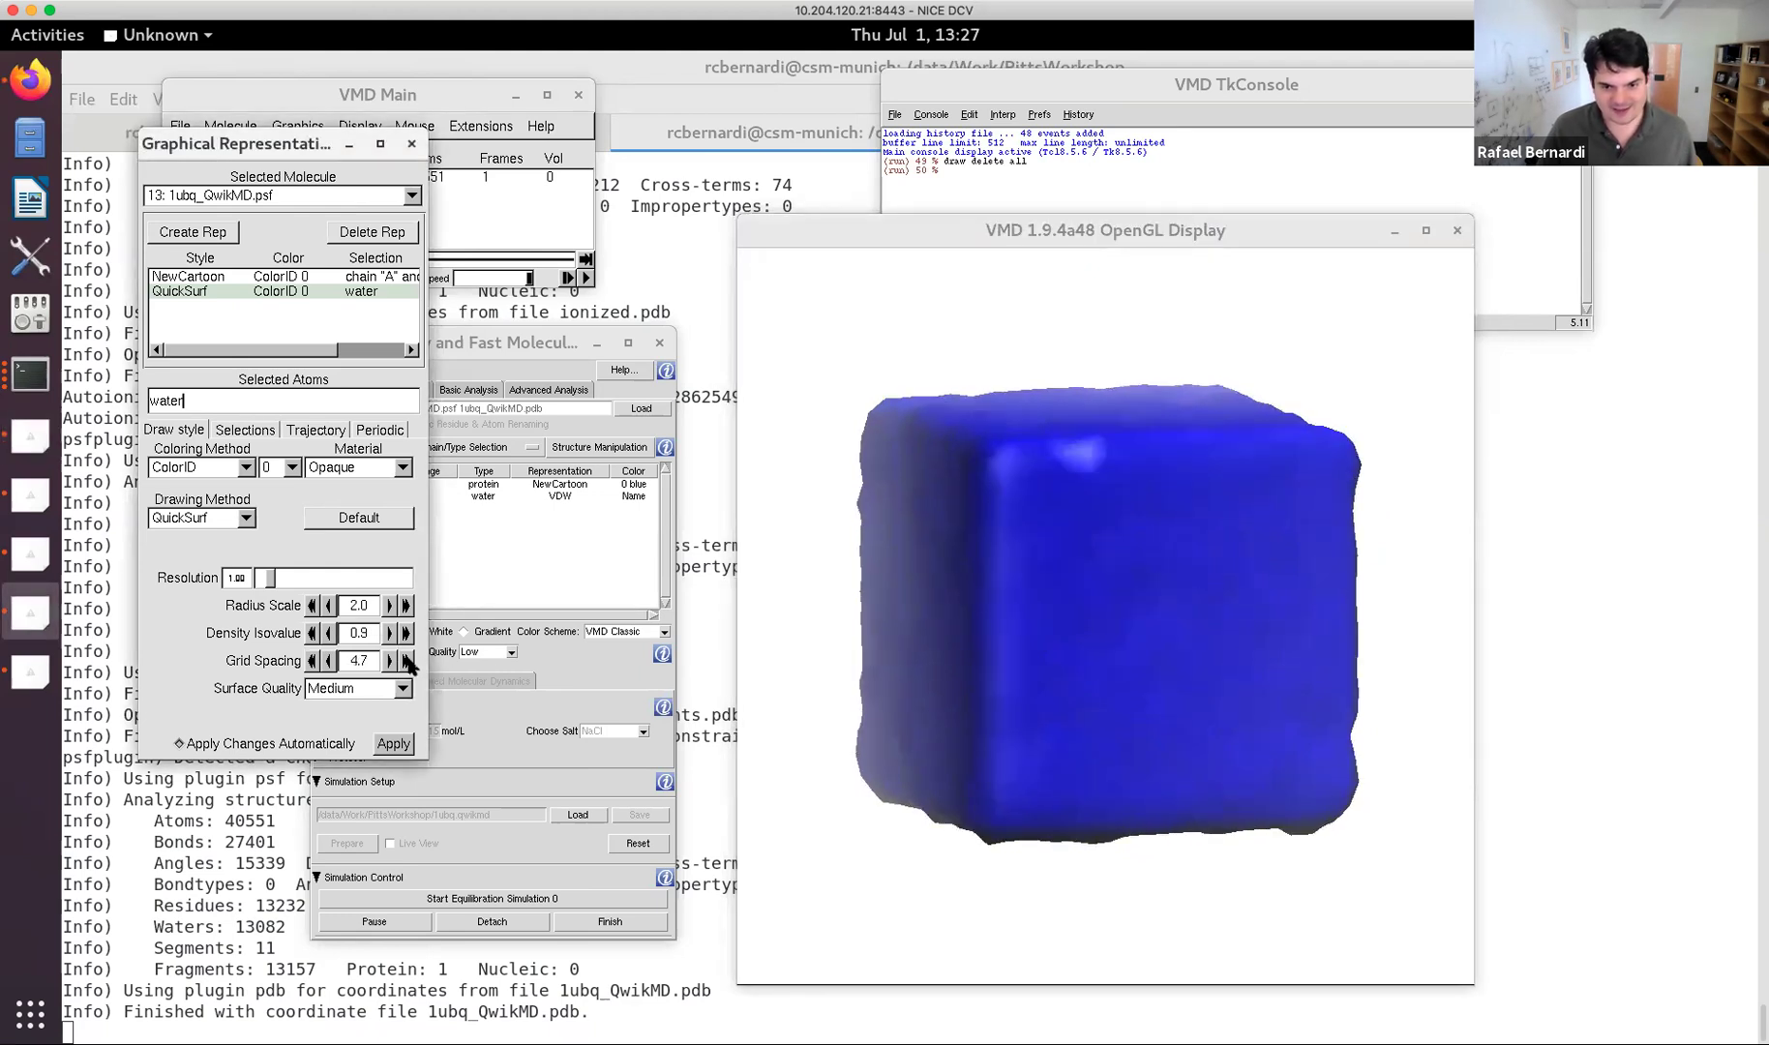
# Set the water surface quality to Max and reduce its grid spacing to 0.5.
pyautogui.click(362, 688)
pyautogui.click(358, 732)
pyautogui.moveTo(1260, 658)
pyautogui.mouseDown()
pyautogui.moveTo(1222, 658)
pyautogui.moveTo(1239, 658)
pyautogui.mouseUp()
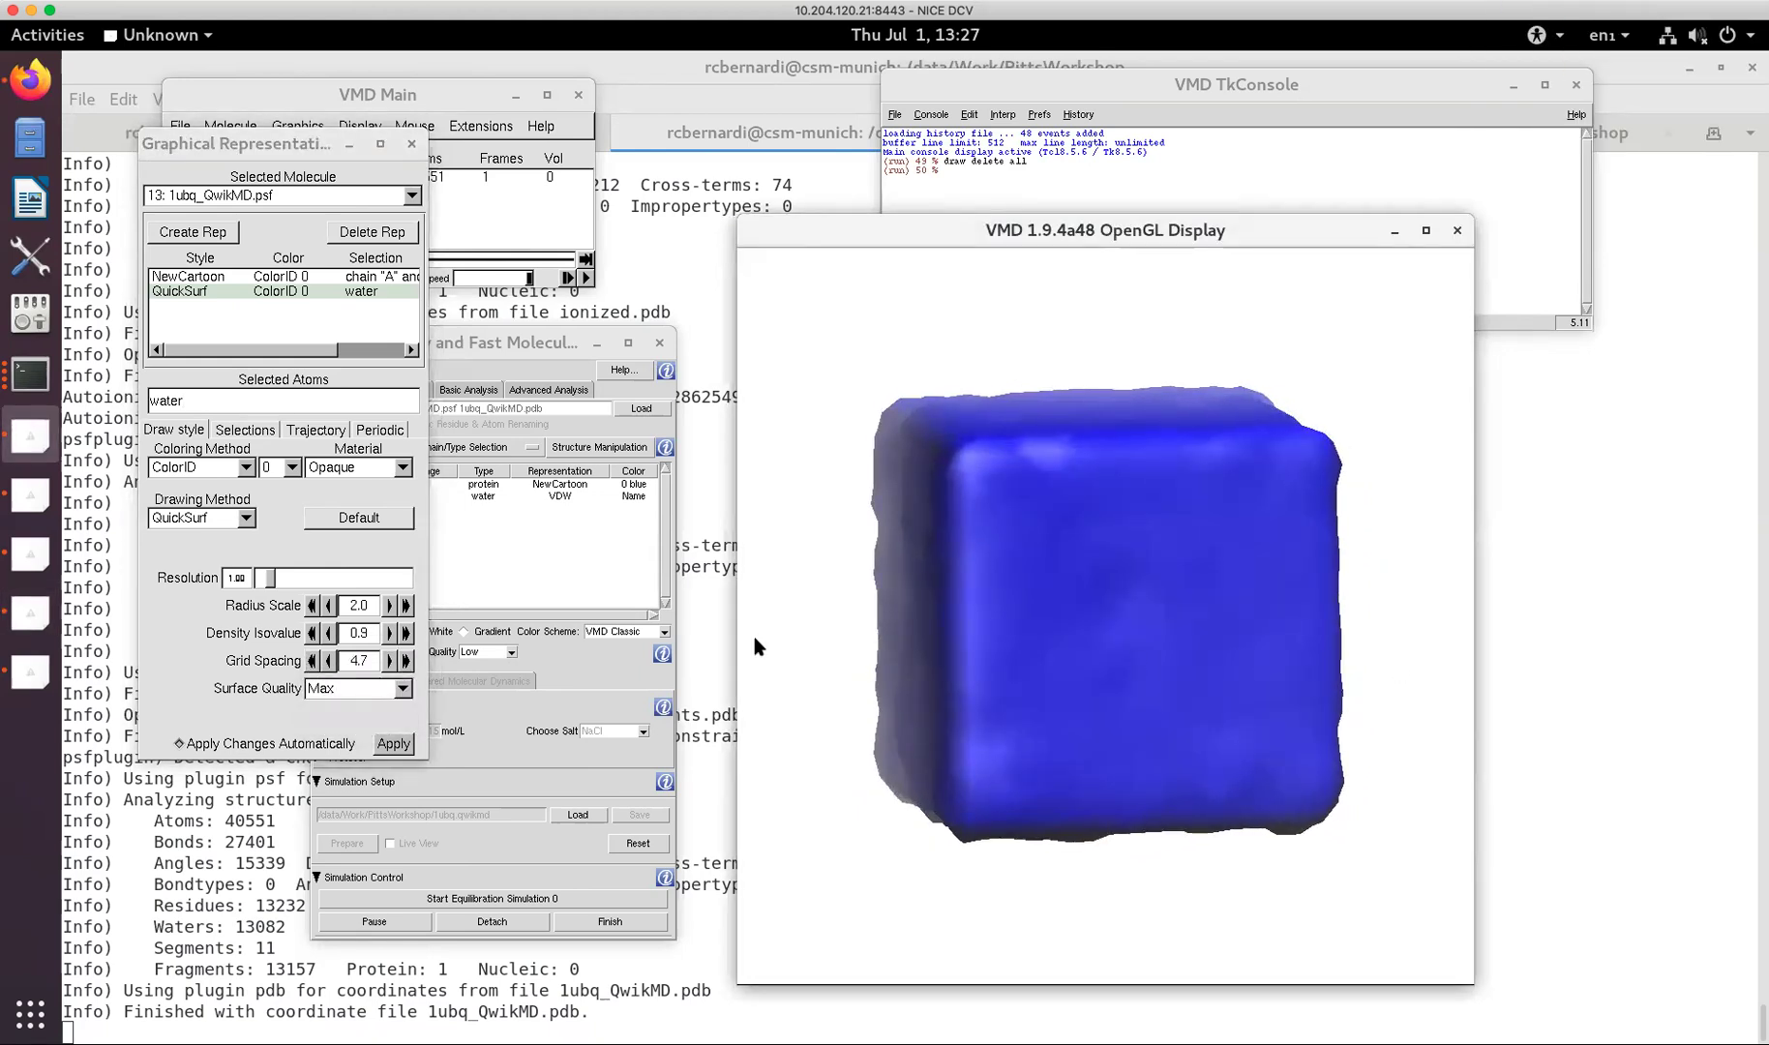
pyautogui.click(312, 662)
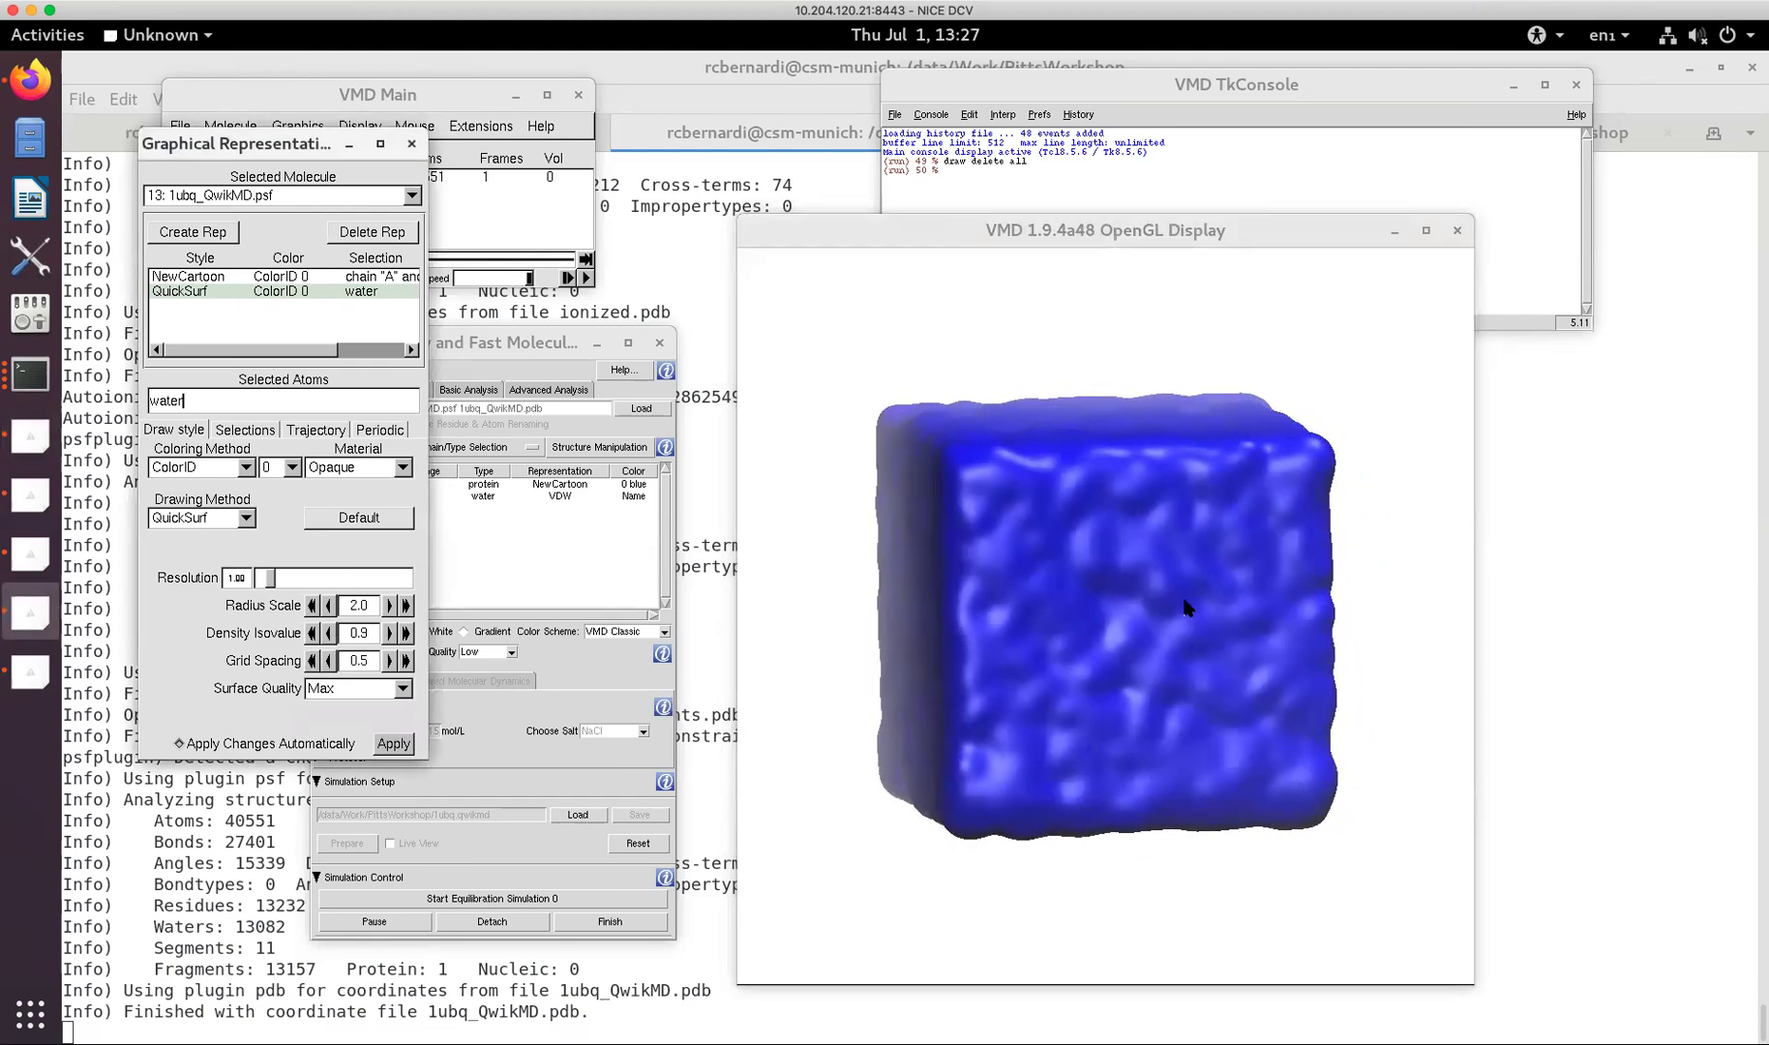
pyautogui.moveTo(1188, 606); pyautogui.dragTo(1228, 591)
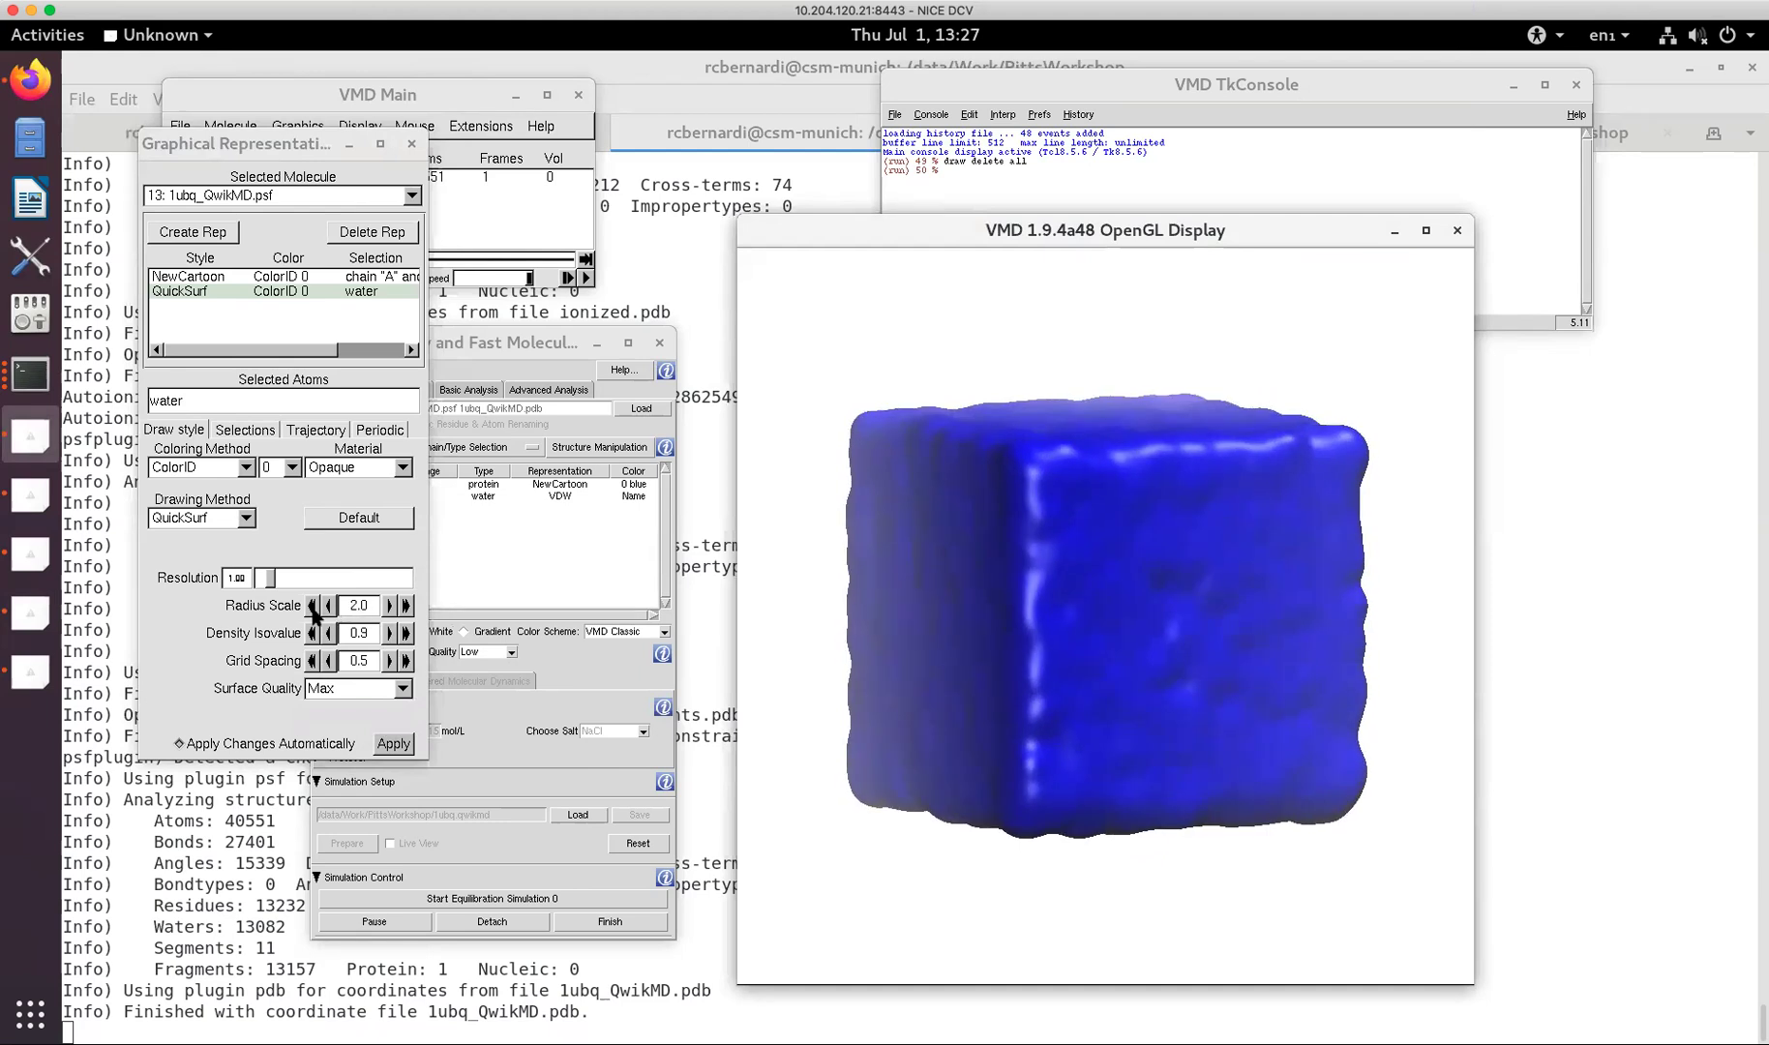
# Adjust the water surface's resolution to give radius scale 3.8, density isovalue 58.9 and grid spacing 1.9.
pyautogui.moveTo(272, 583); pyautogui.dragTo(324, 578)
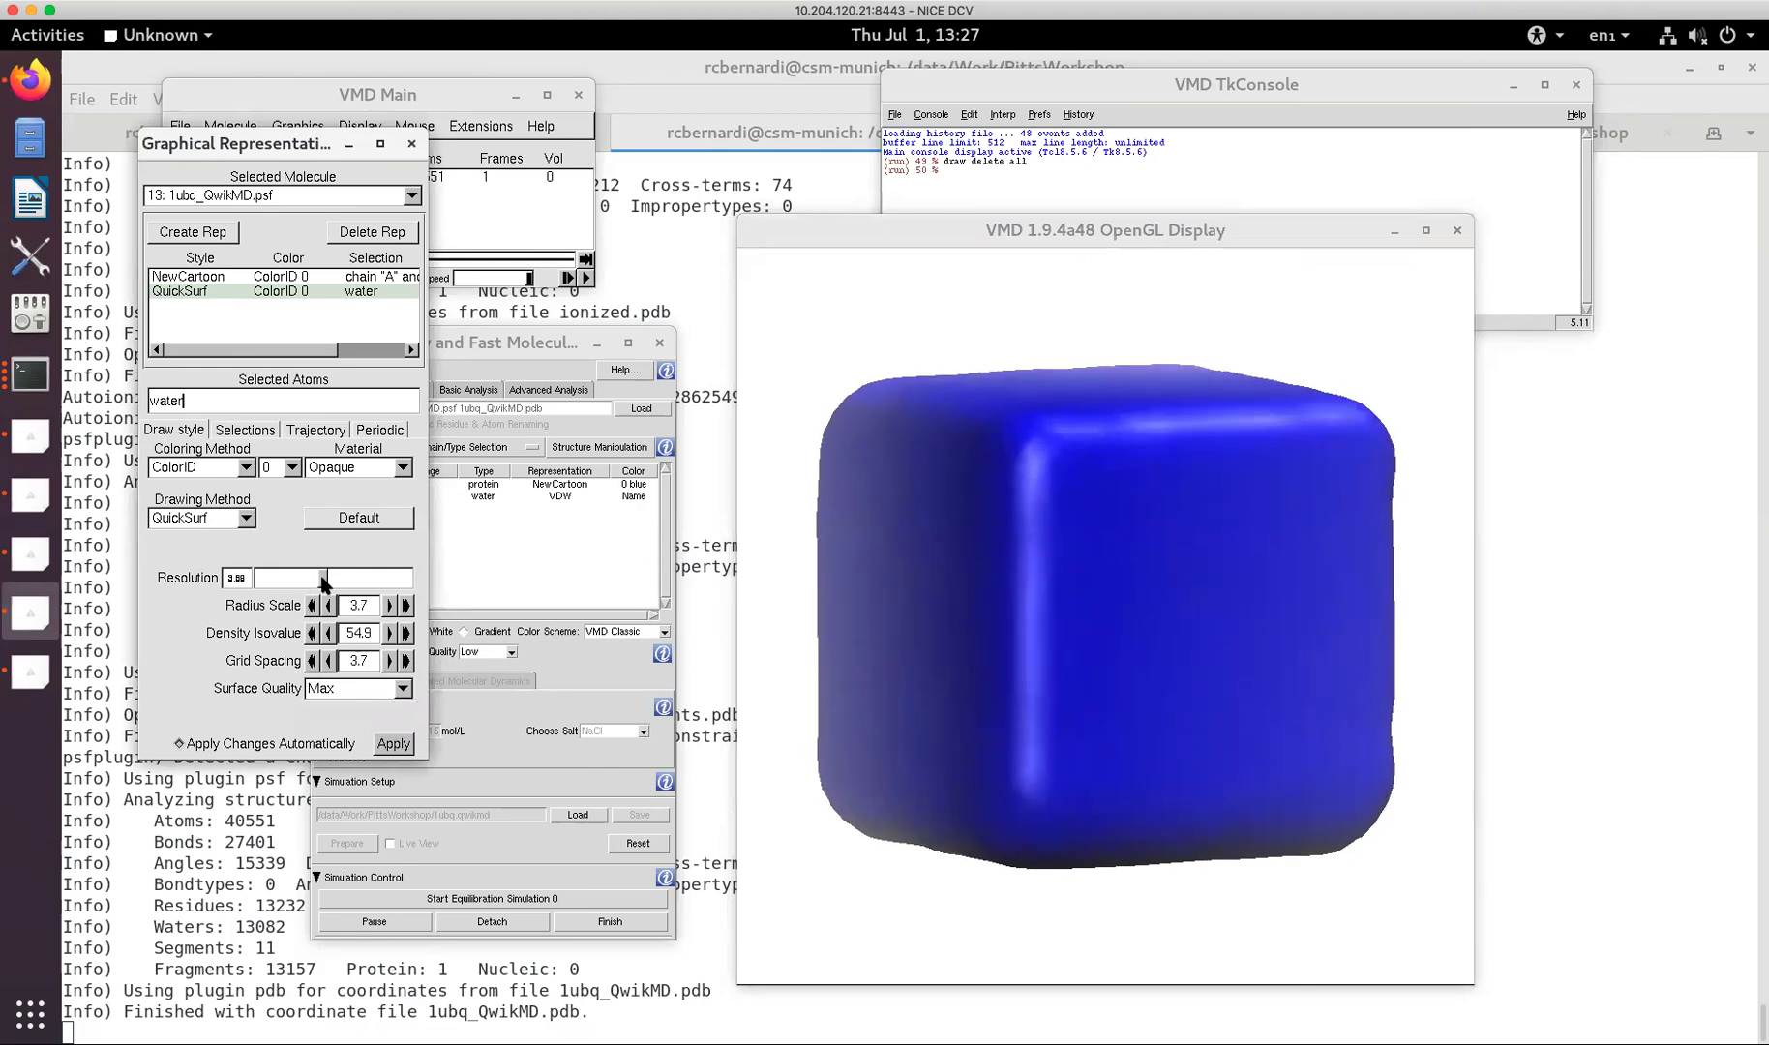
pyautogui.moveTo(1331, 675); pyautogui.dragTo(1249, 685)
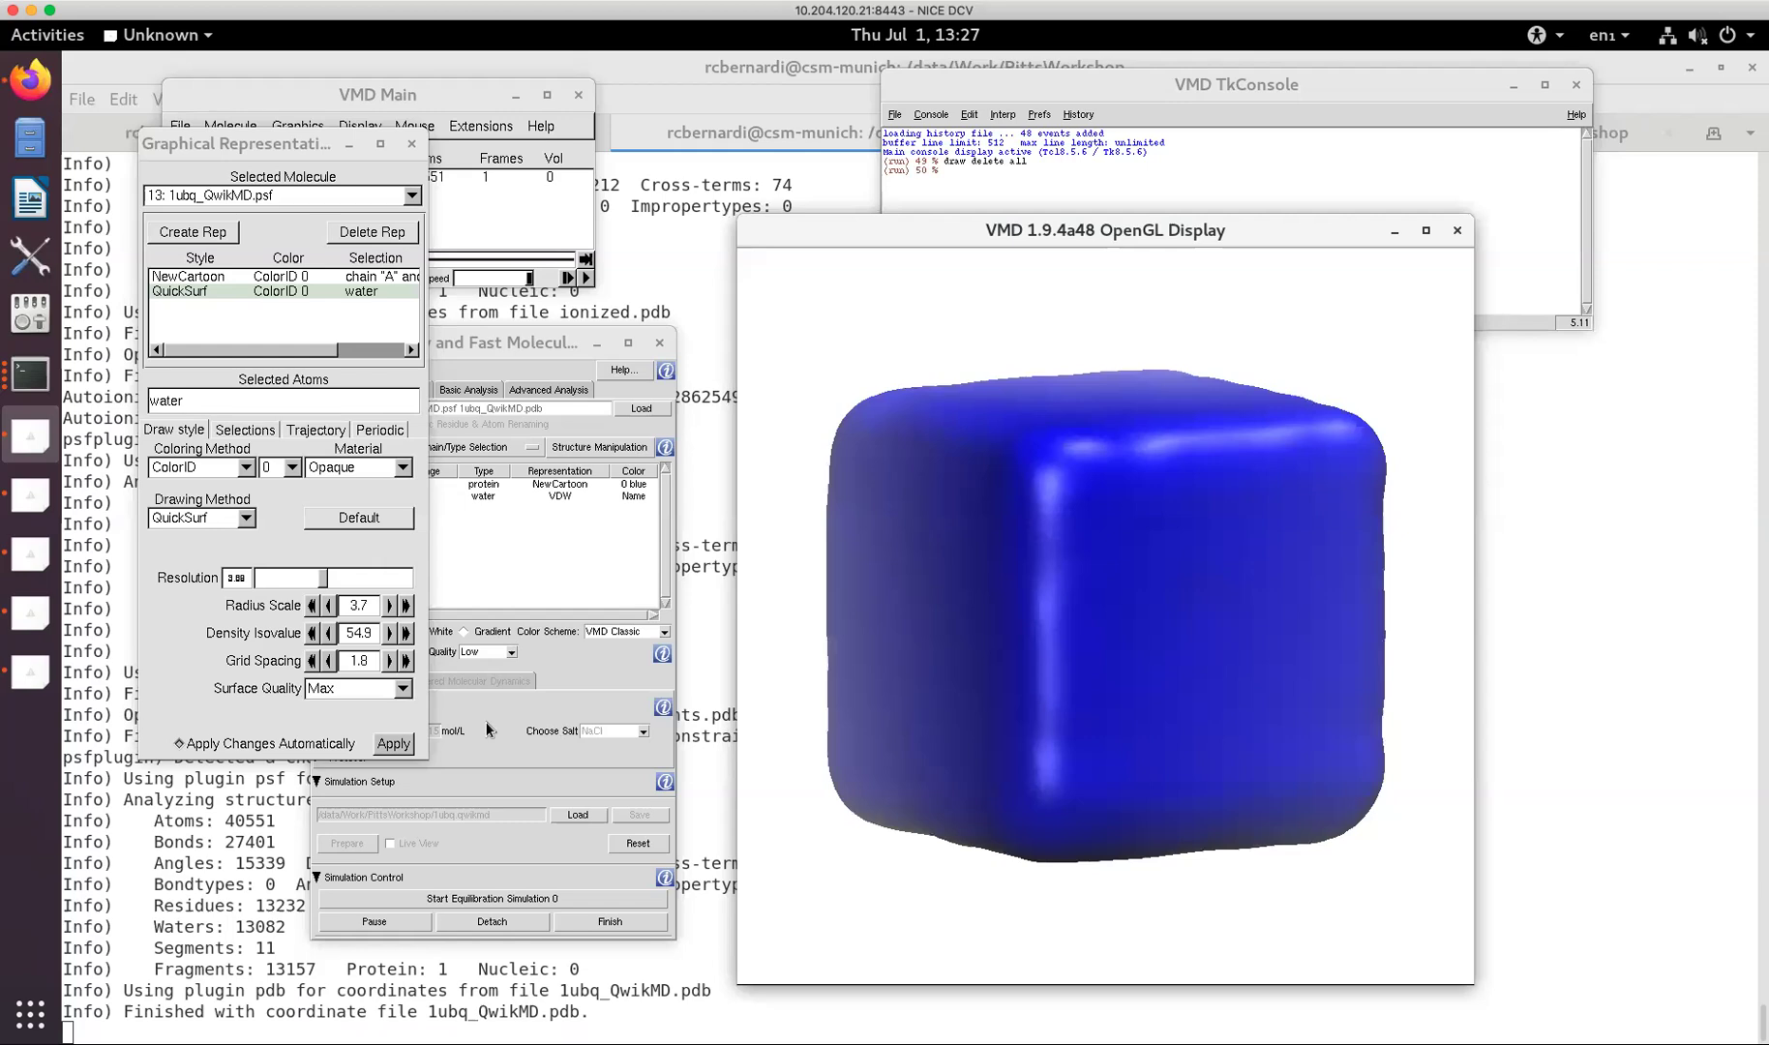
pyautogui.moveTo(325, 582)
pyautogui.mouseDown()
pyautogui.moveTo(238, 581)
pyautogui.moveTo(327, 582)
pyautogui.mouseUp()
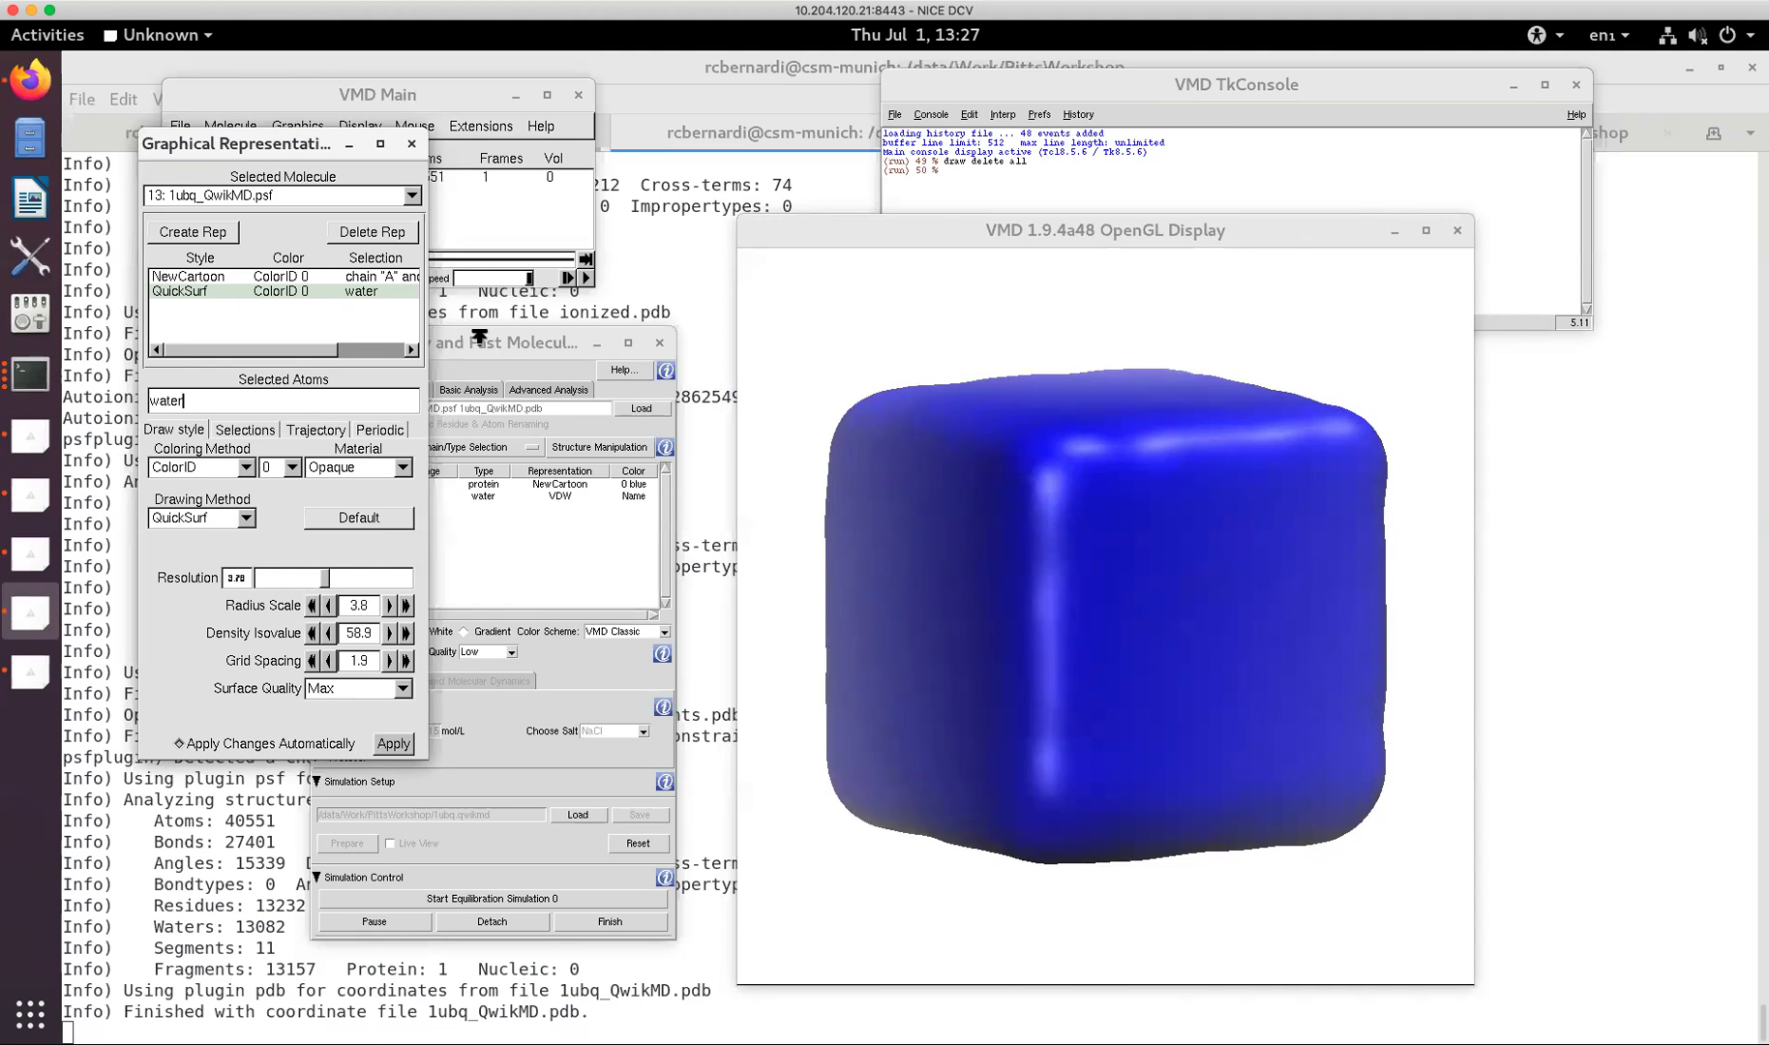
# Turn on shadows and ambient occlusion in the ray tracing options of the display settings.
pyautogui.click(248, 103)
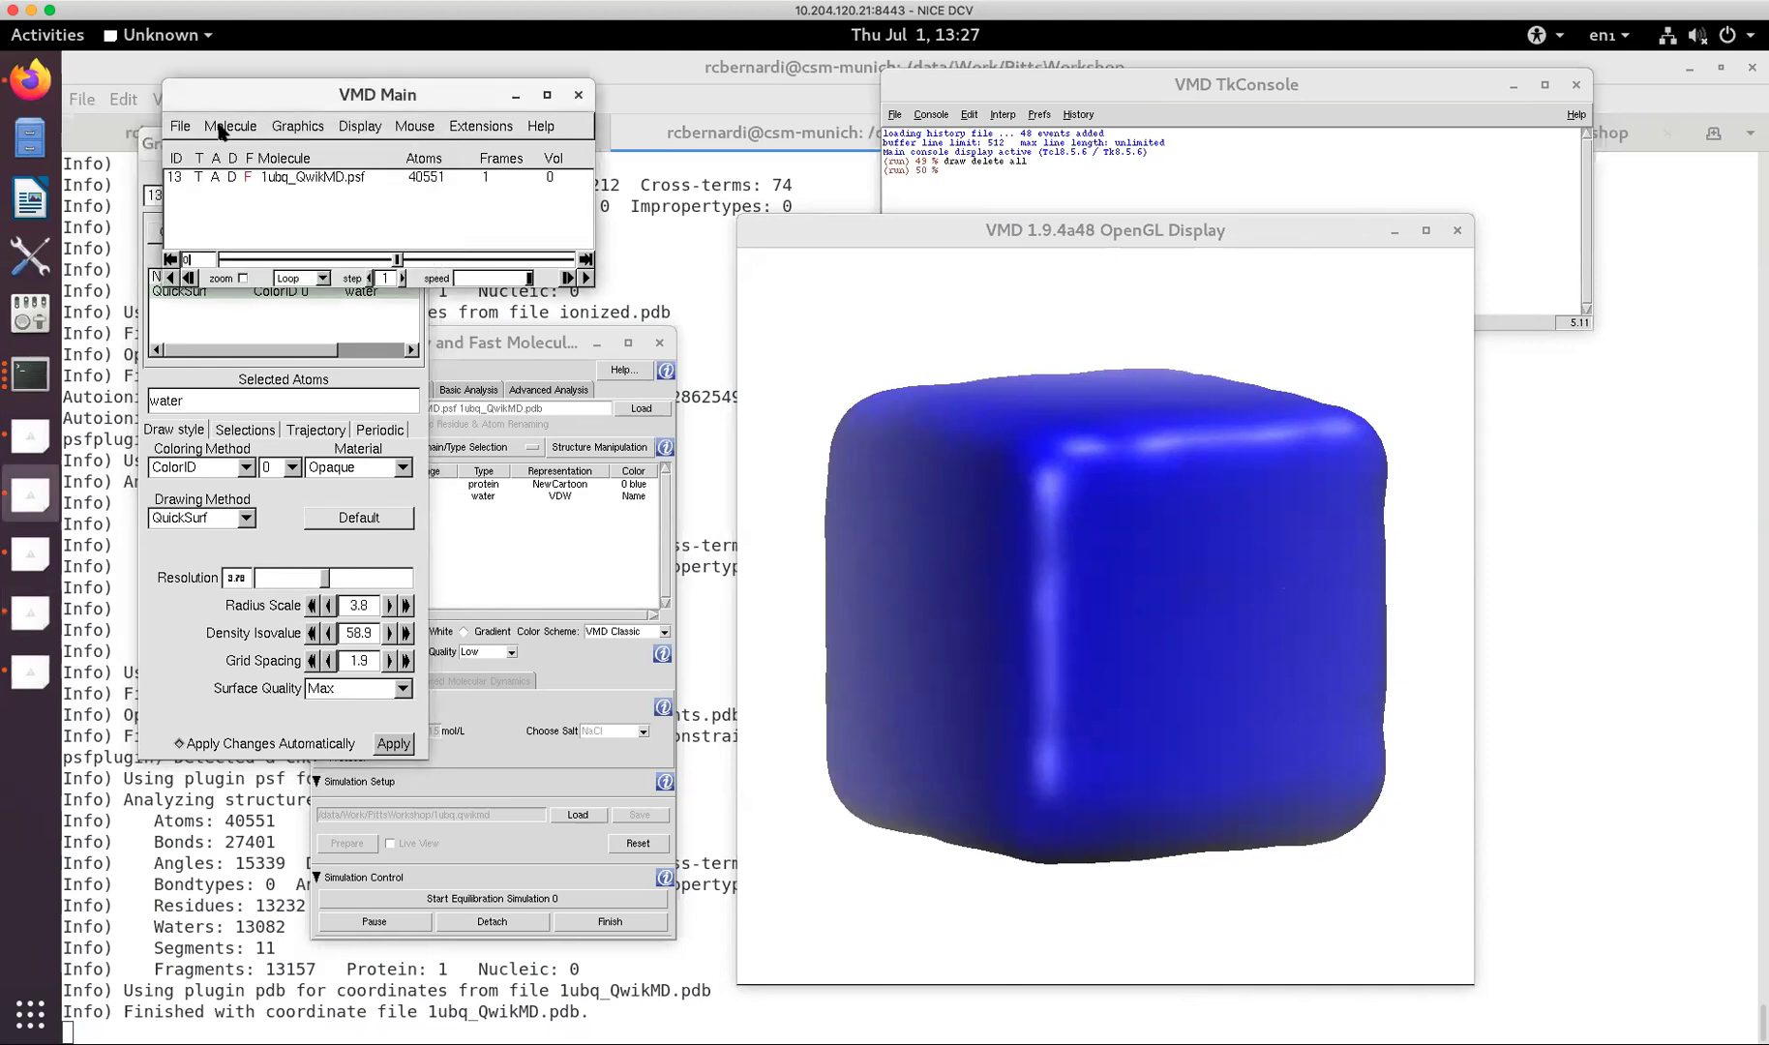
pyautogui.click(221, 130)
pyautogui.moveTo(414, 126)
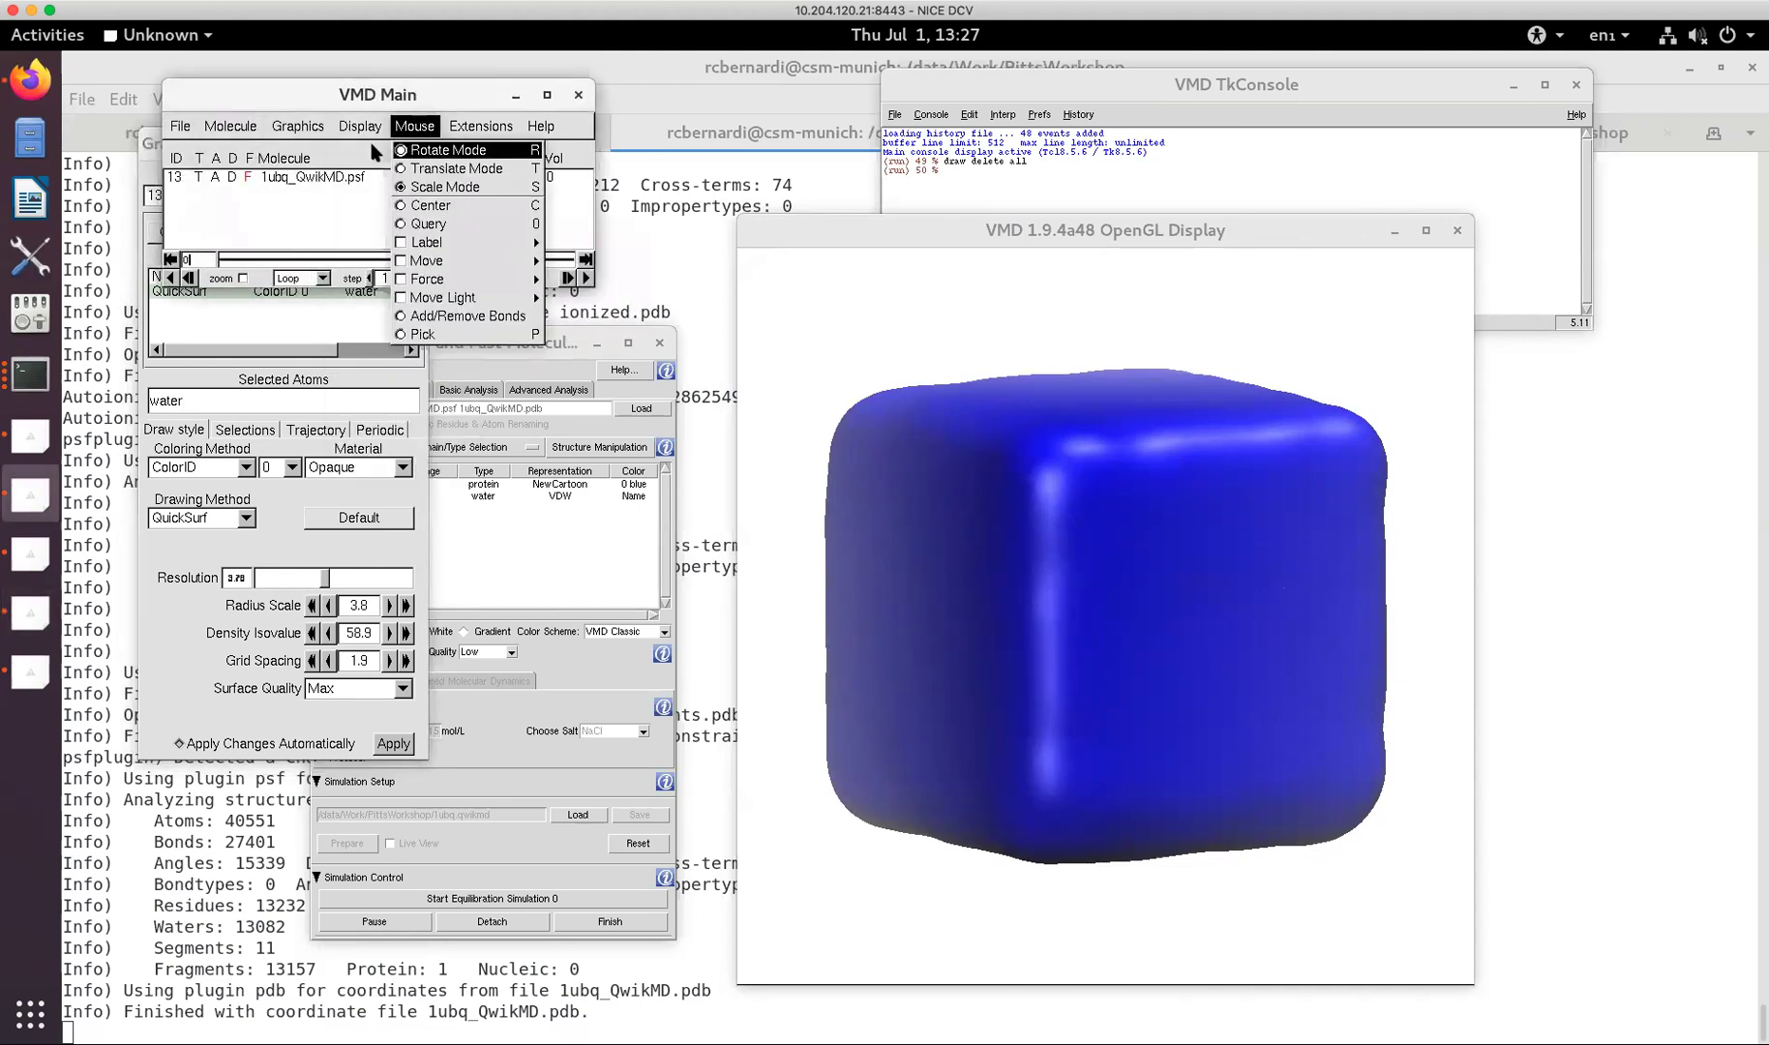
pyautogui.moveTo(360, 125)
pyautogui.click(395, 466)
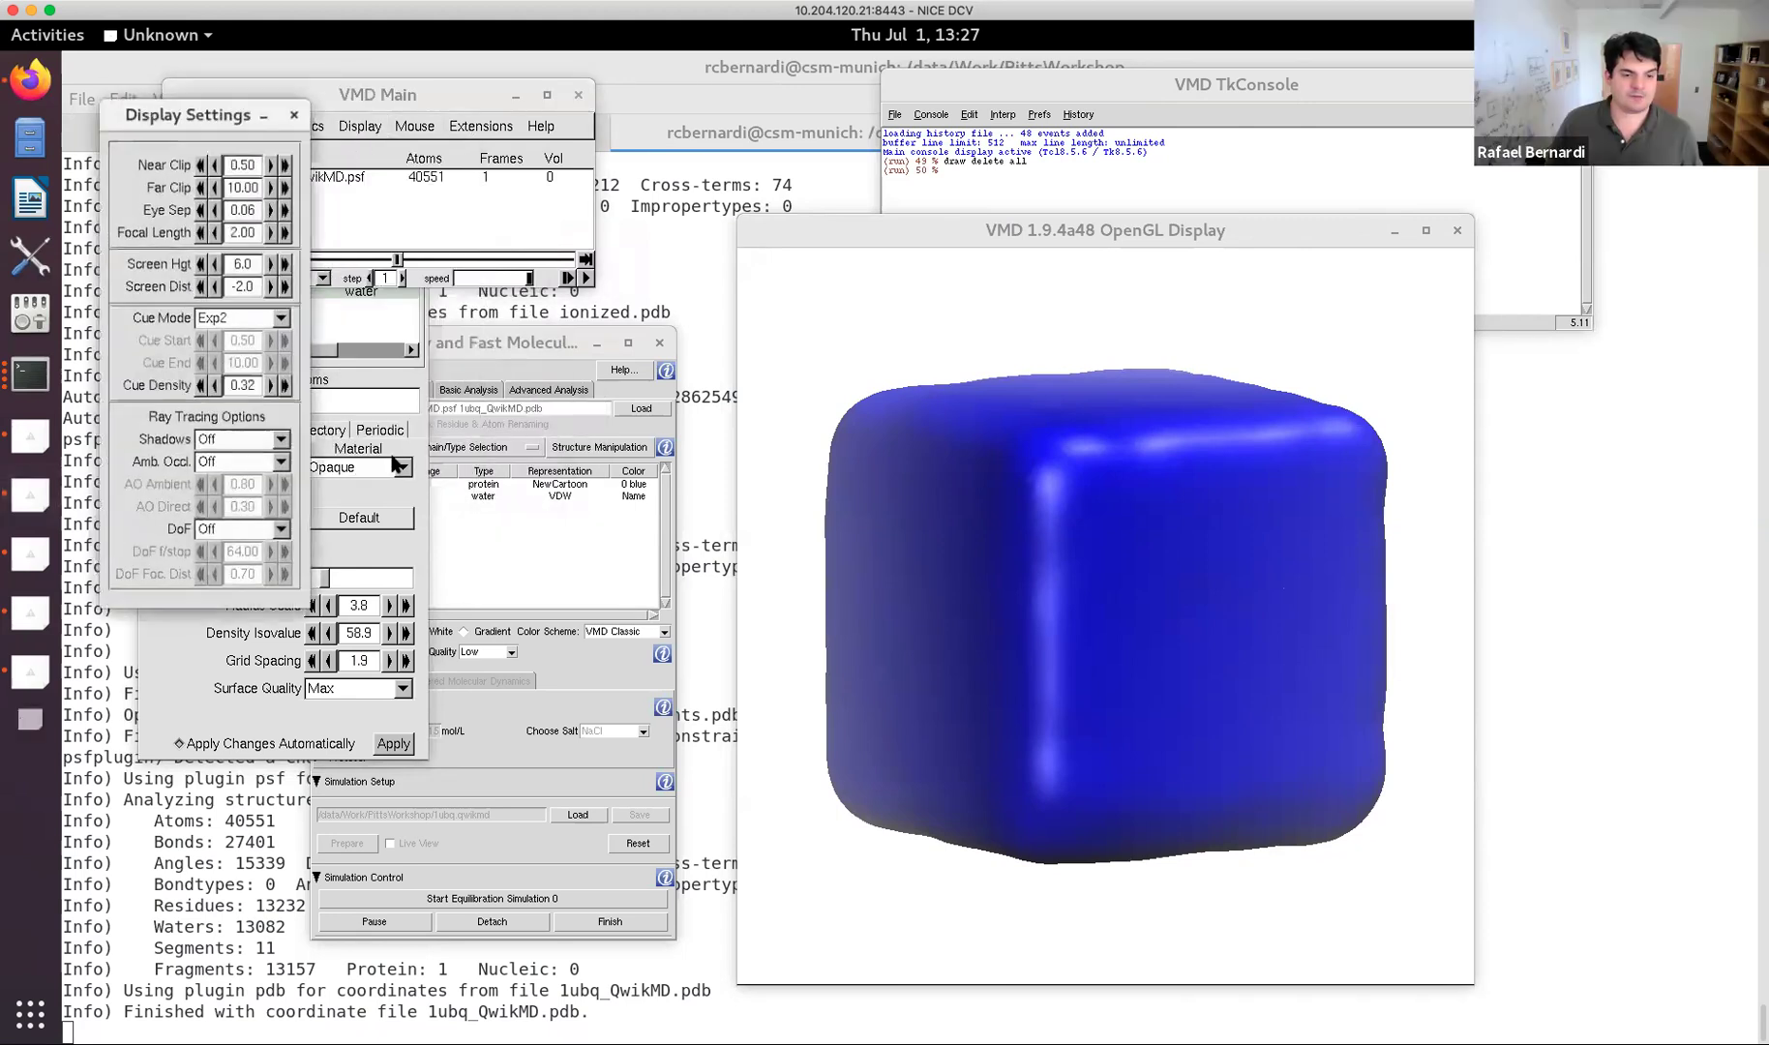
pyautogui.click(219, 461)
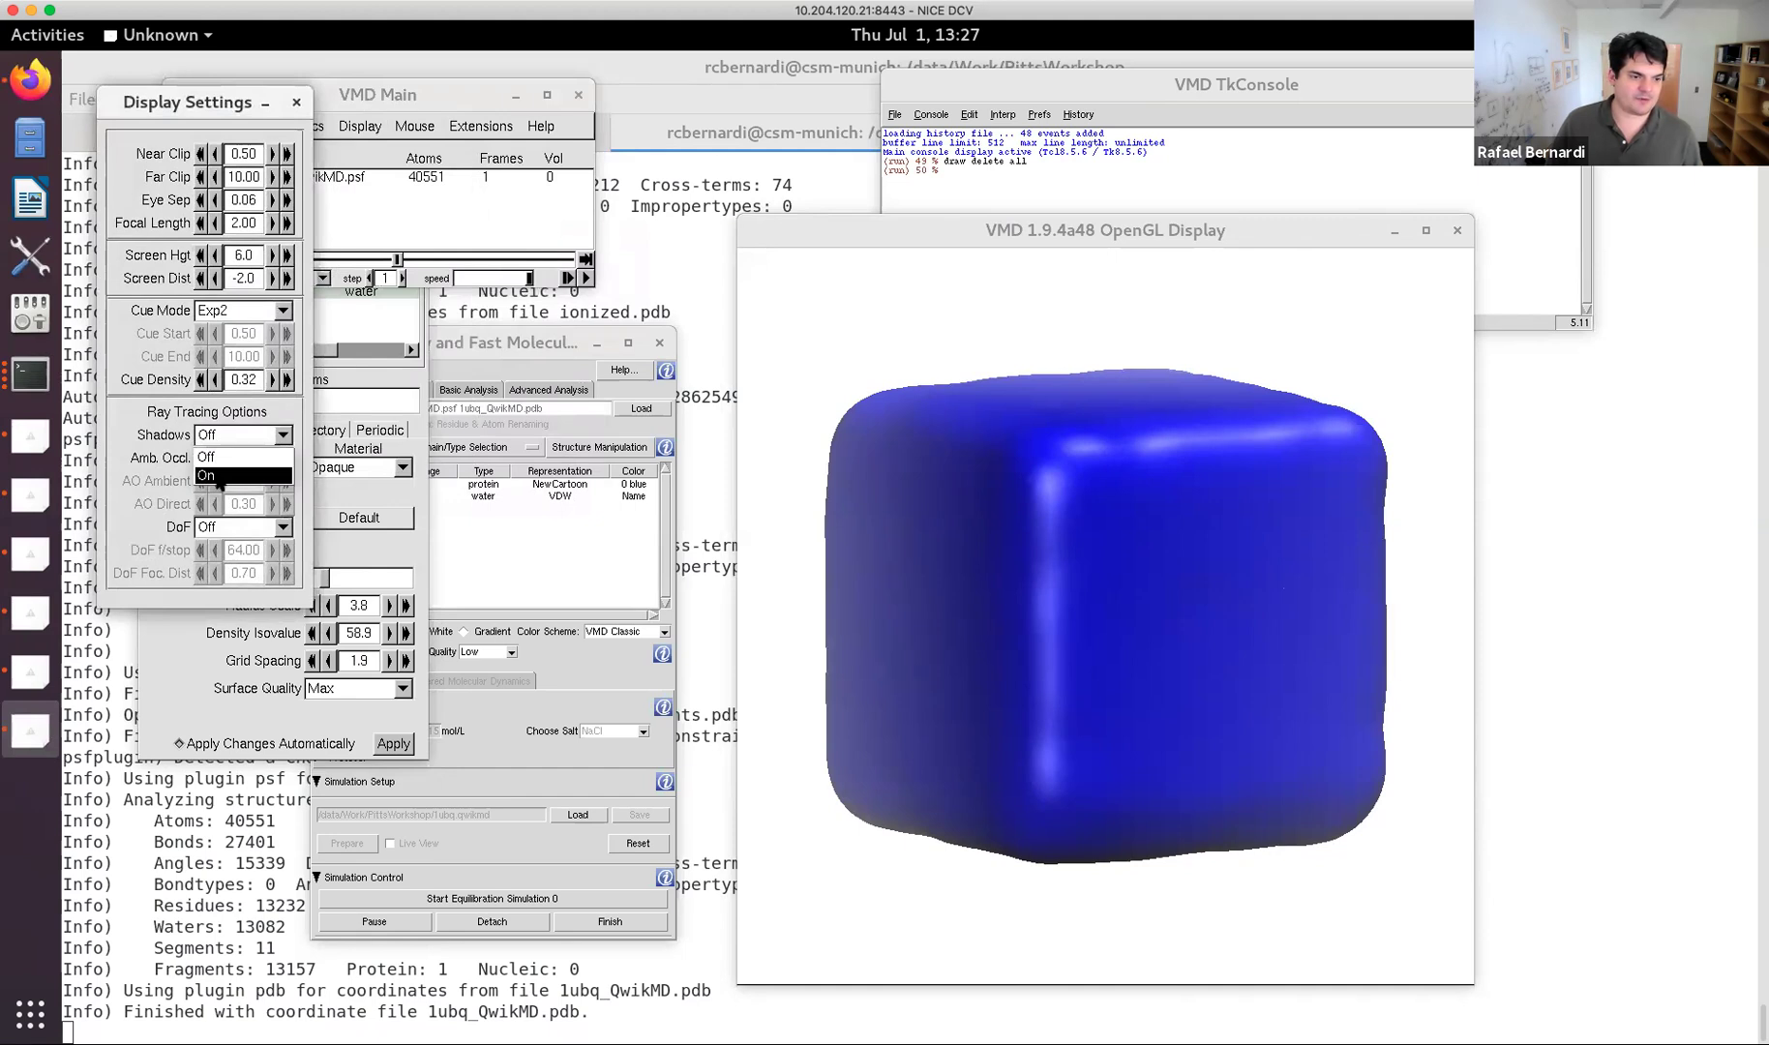
pyautogui.click(223, 474)
pyautogui.click(225, 464)
pyautogui.click(226, 457)
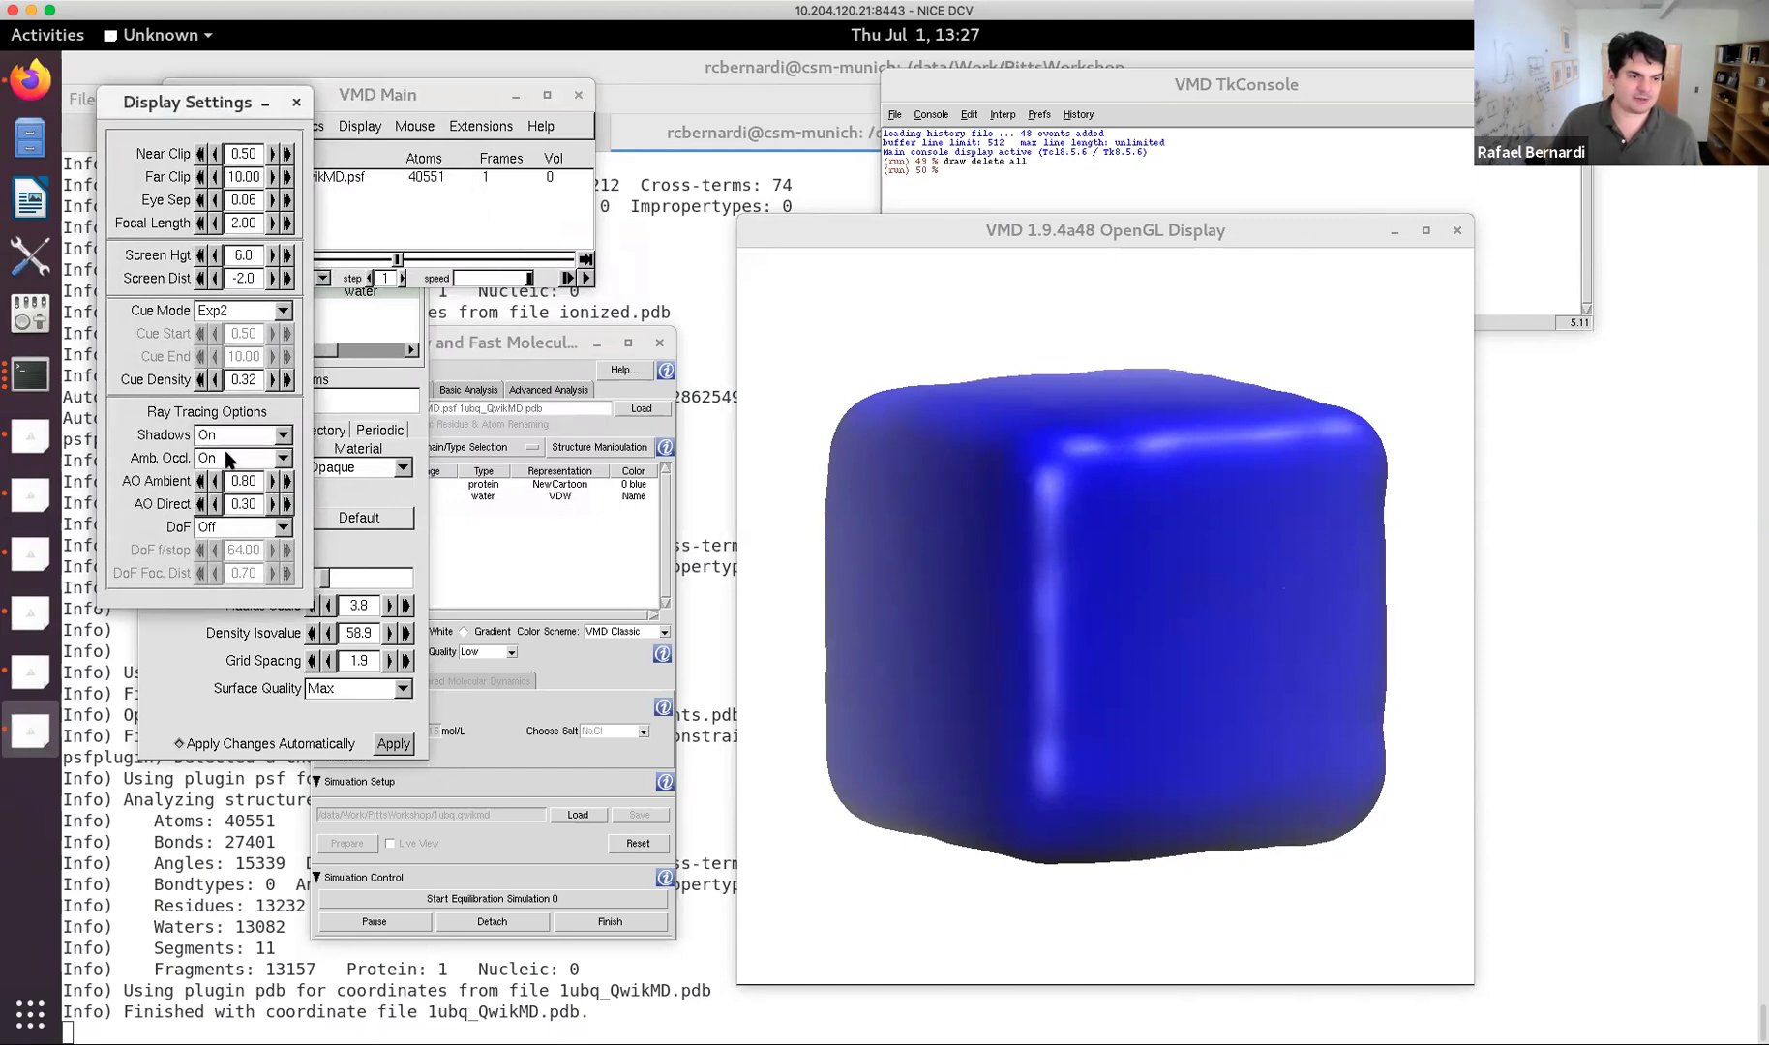
# Move the display settings out of the way and set the water surface's material to Transparent.
pyautogui.moveTo(126, 106); pyautogui.dragTo(123, 596)
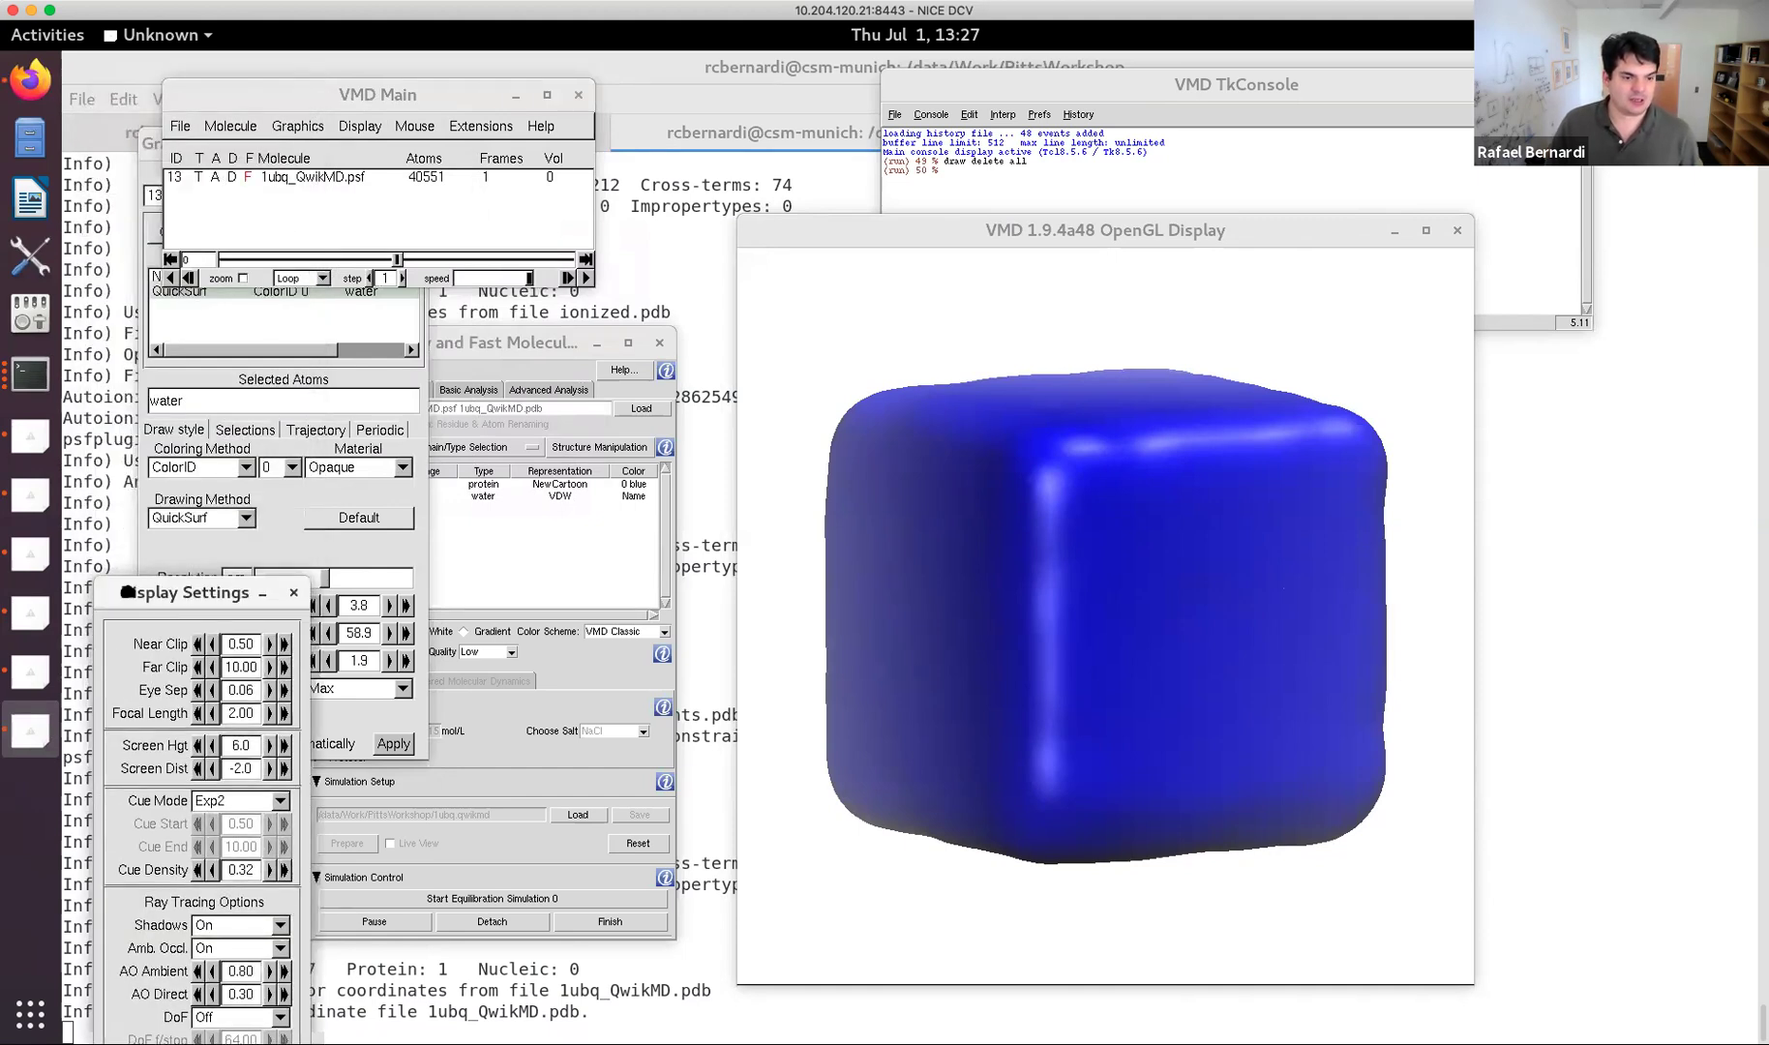
pyautogui.click(326, 470)
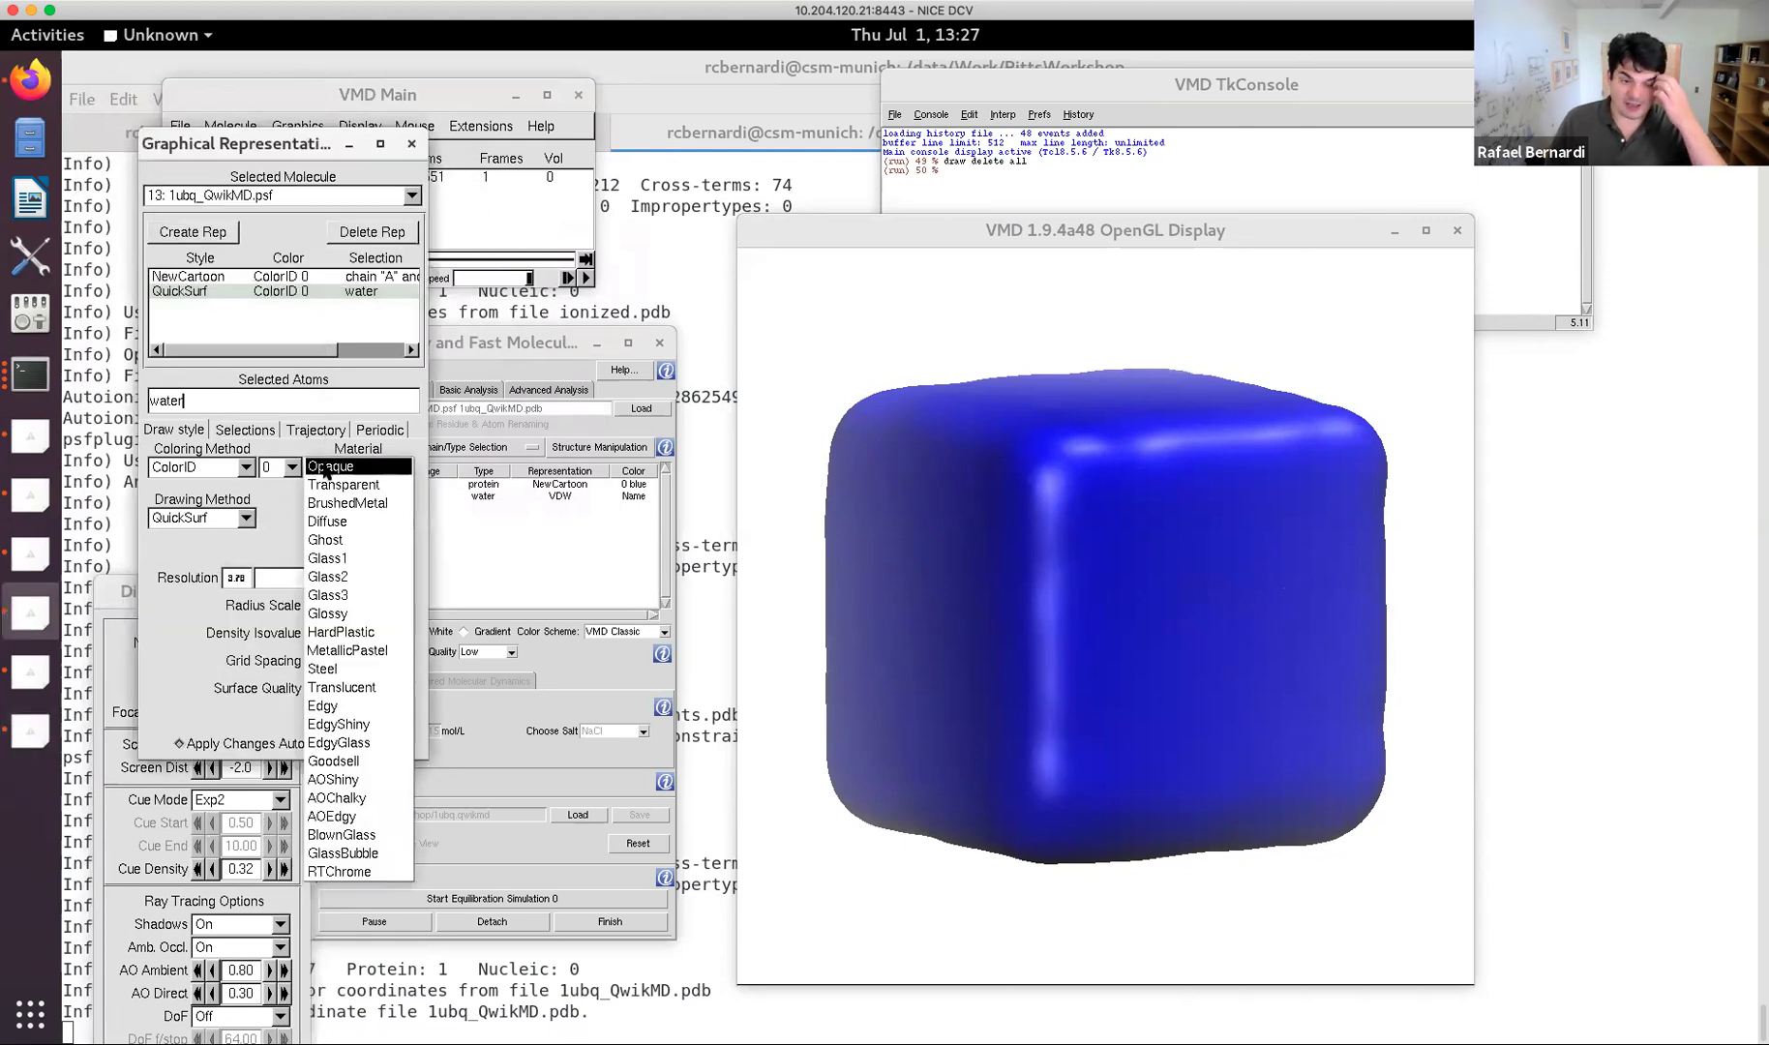
pyautogui.click(344, 485)
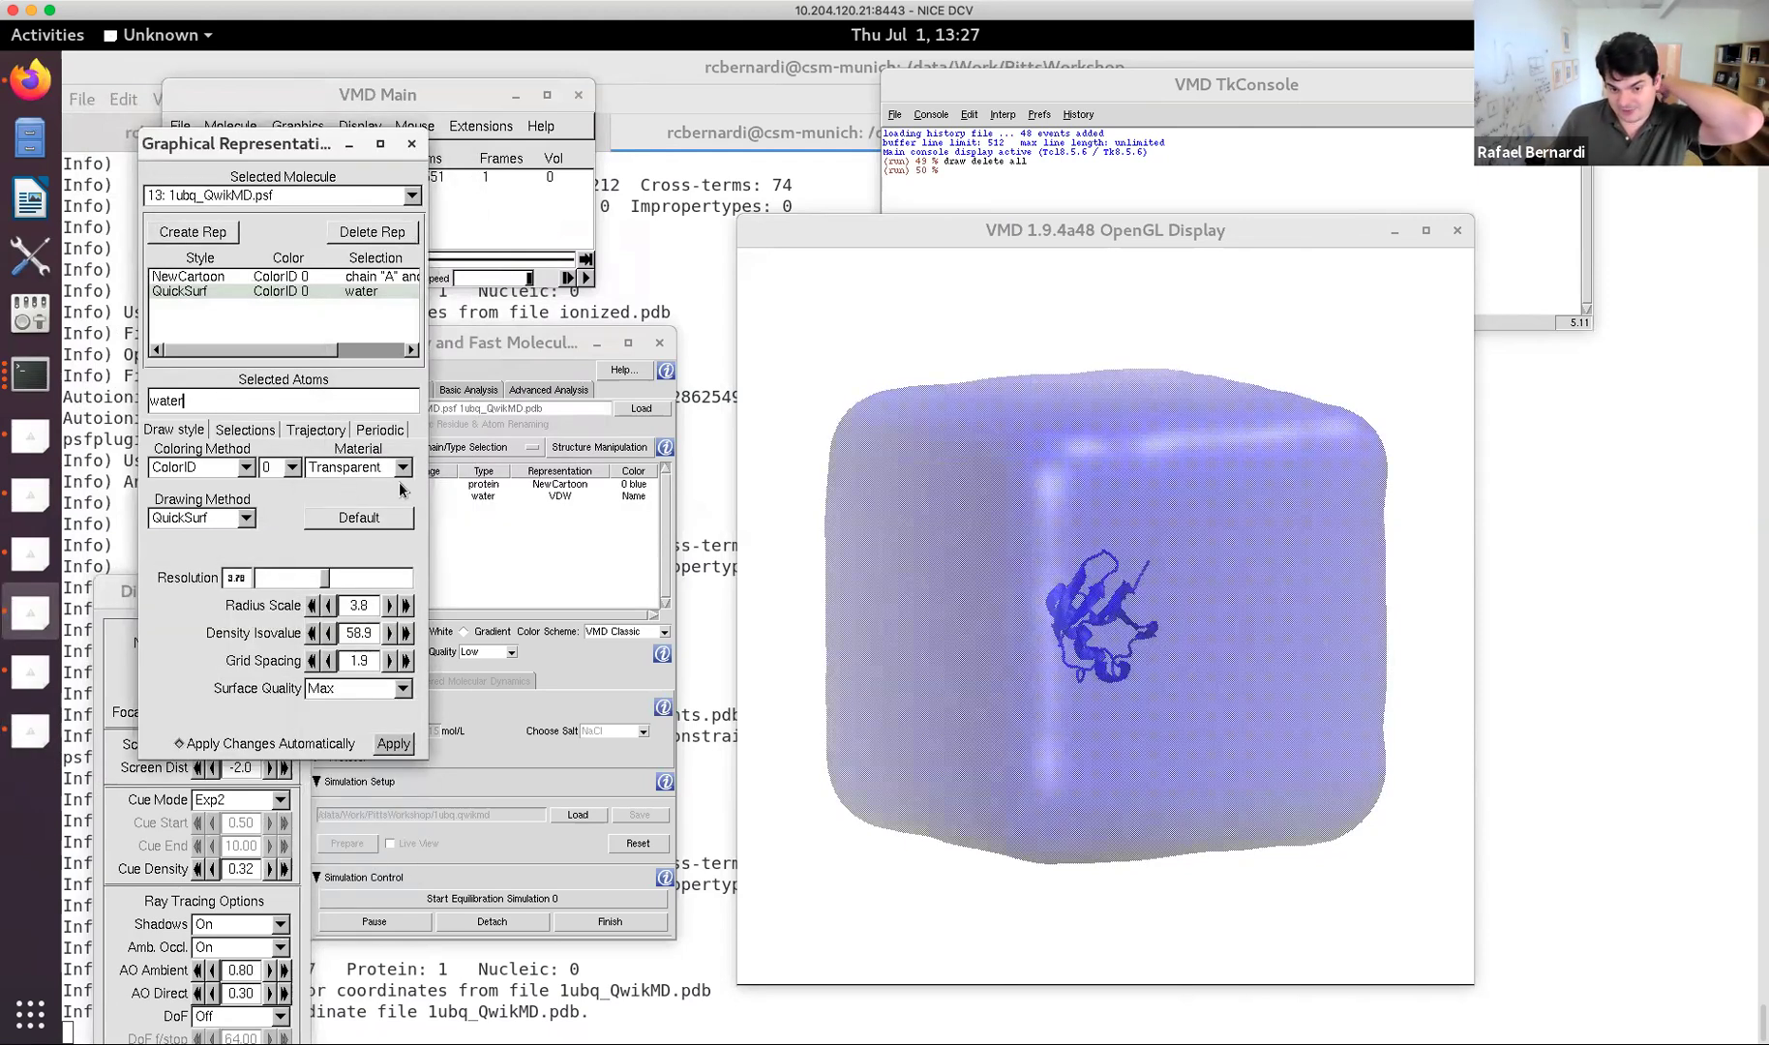
# Render the current scene with TachyonL-OptiX (interactive, GPU-accelerated) as vmdscene.ppm.
pyautogui.click(246, 105)
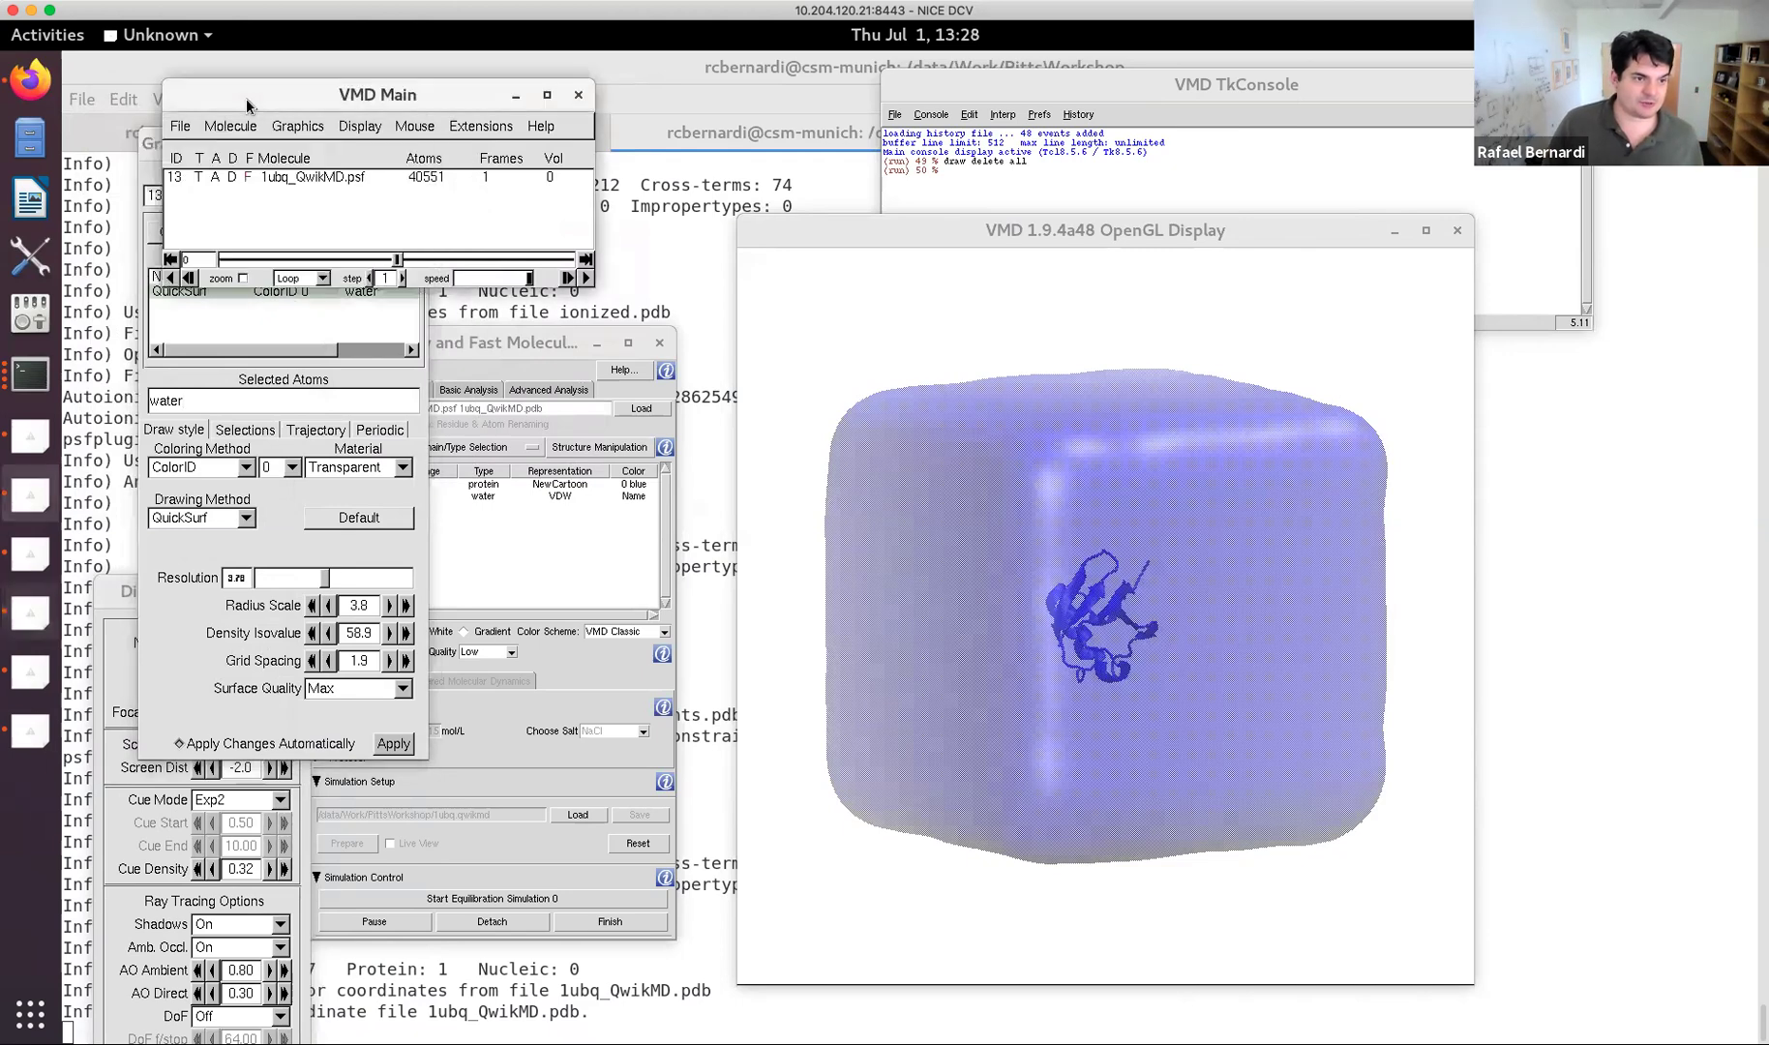
pyautogui.click(180, 126)
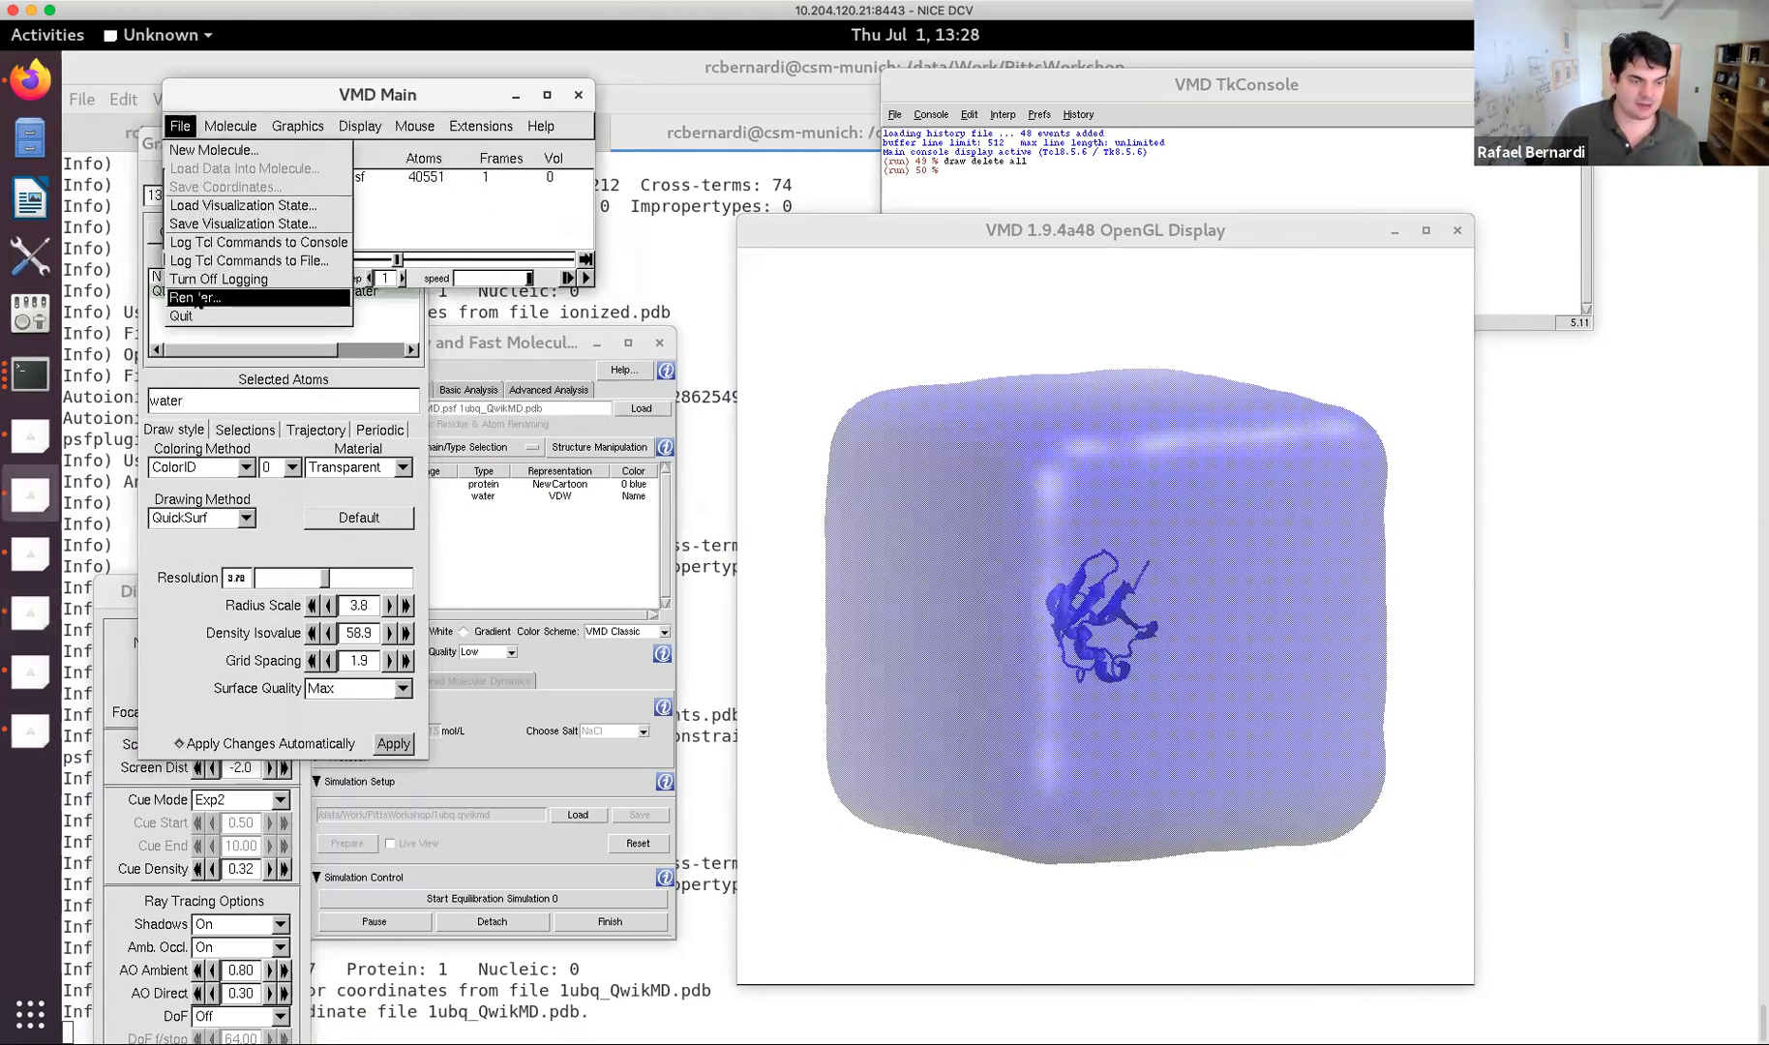
pyautogui.click(199, 298)
pyautogui.click(218, 154)
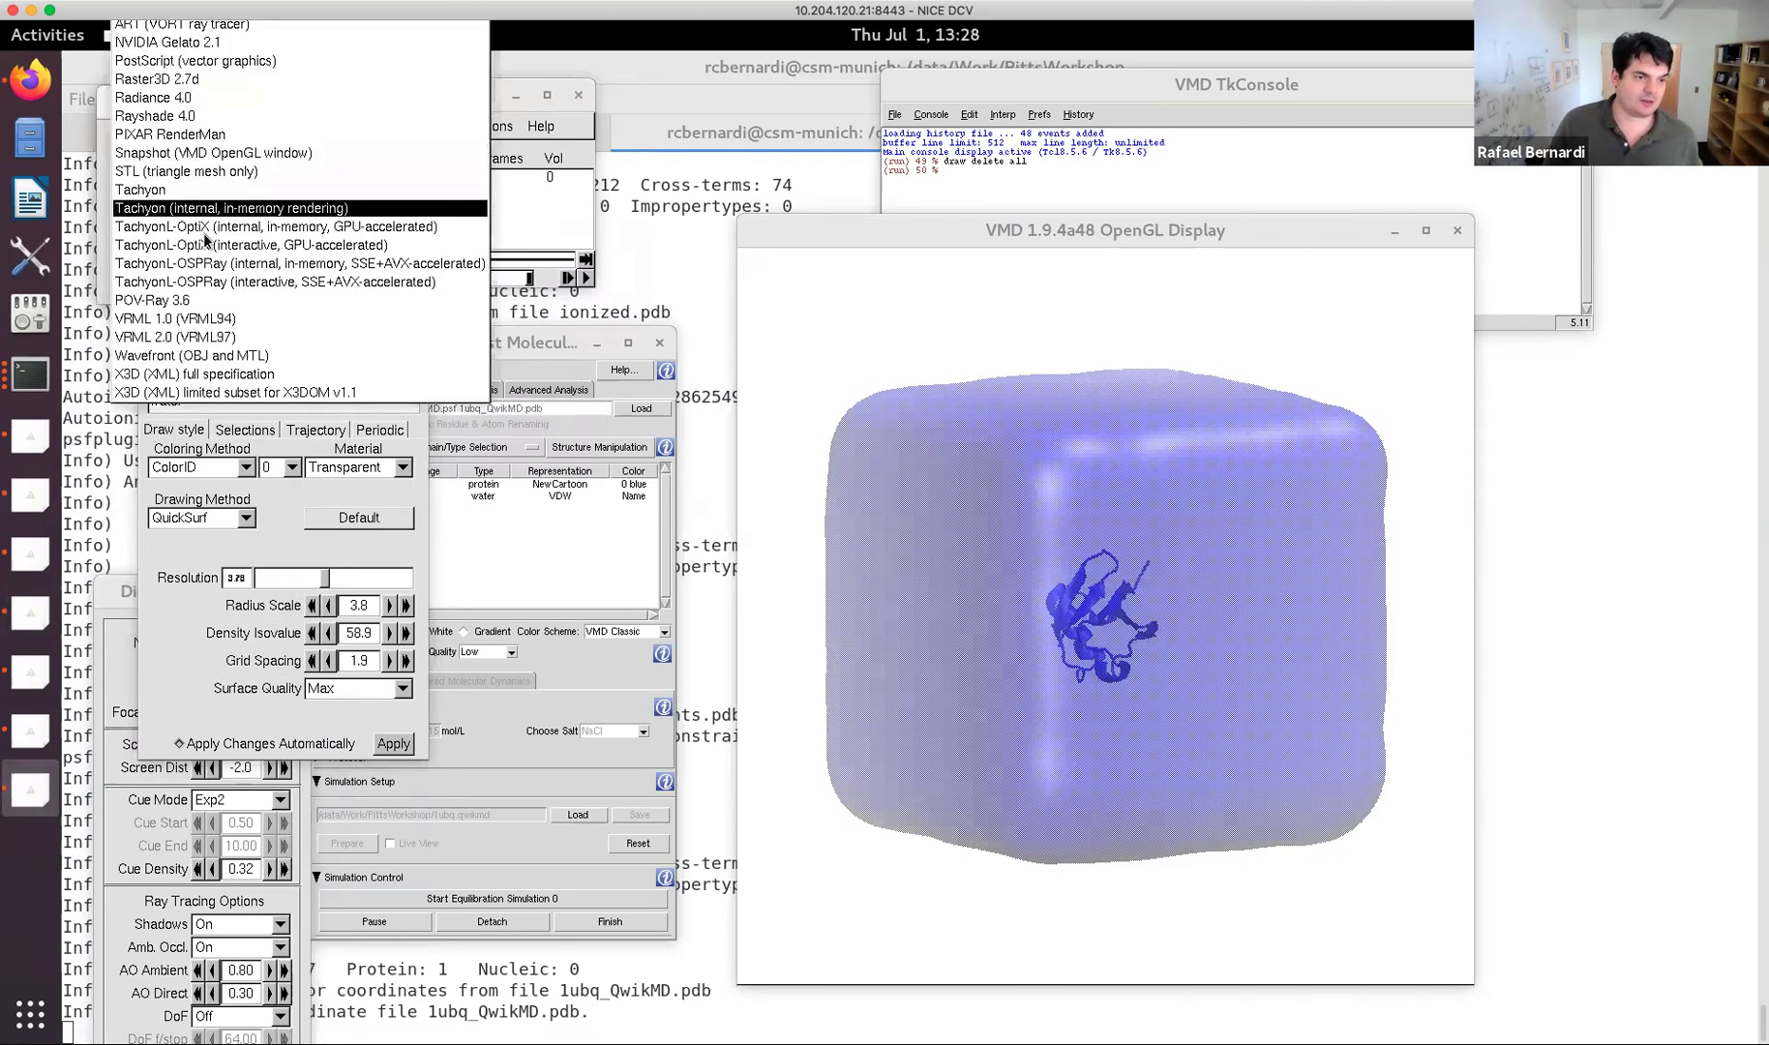
pyautogui.click(241, 246)
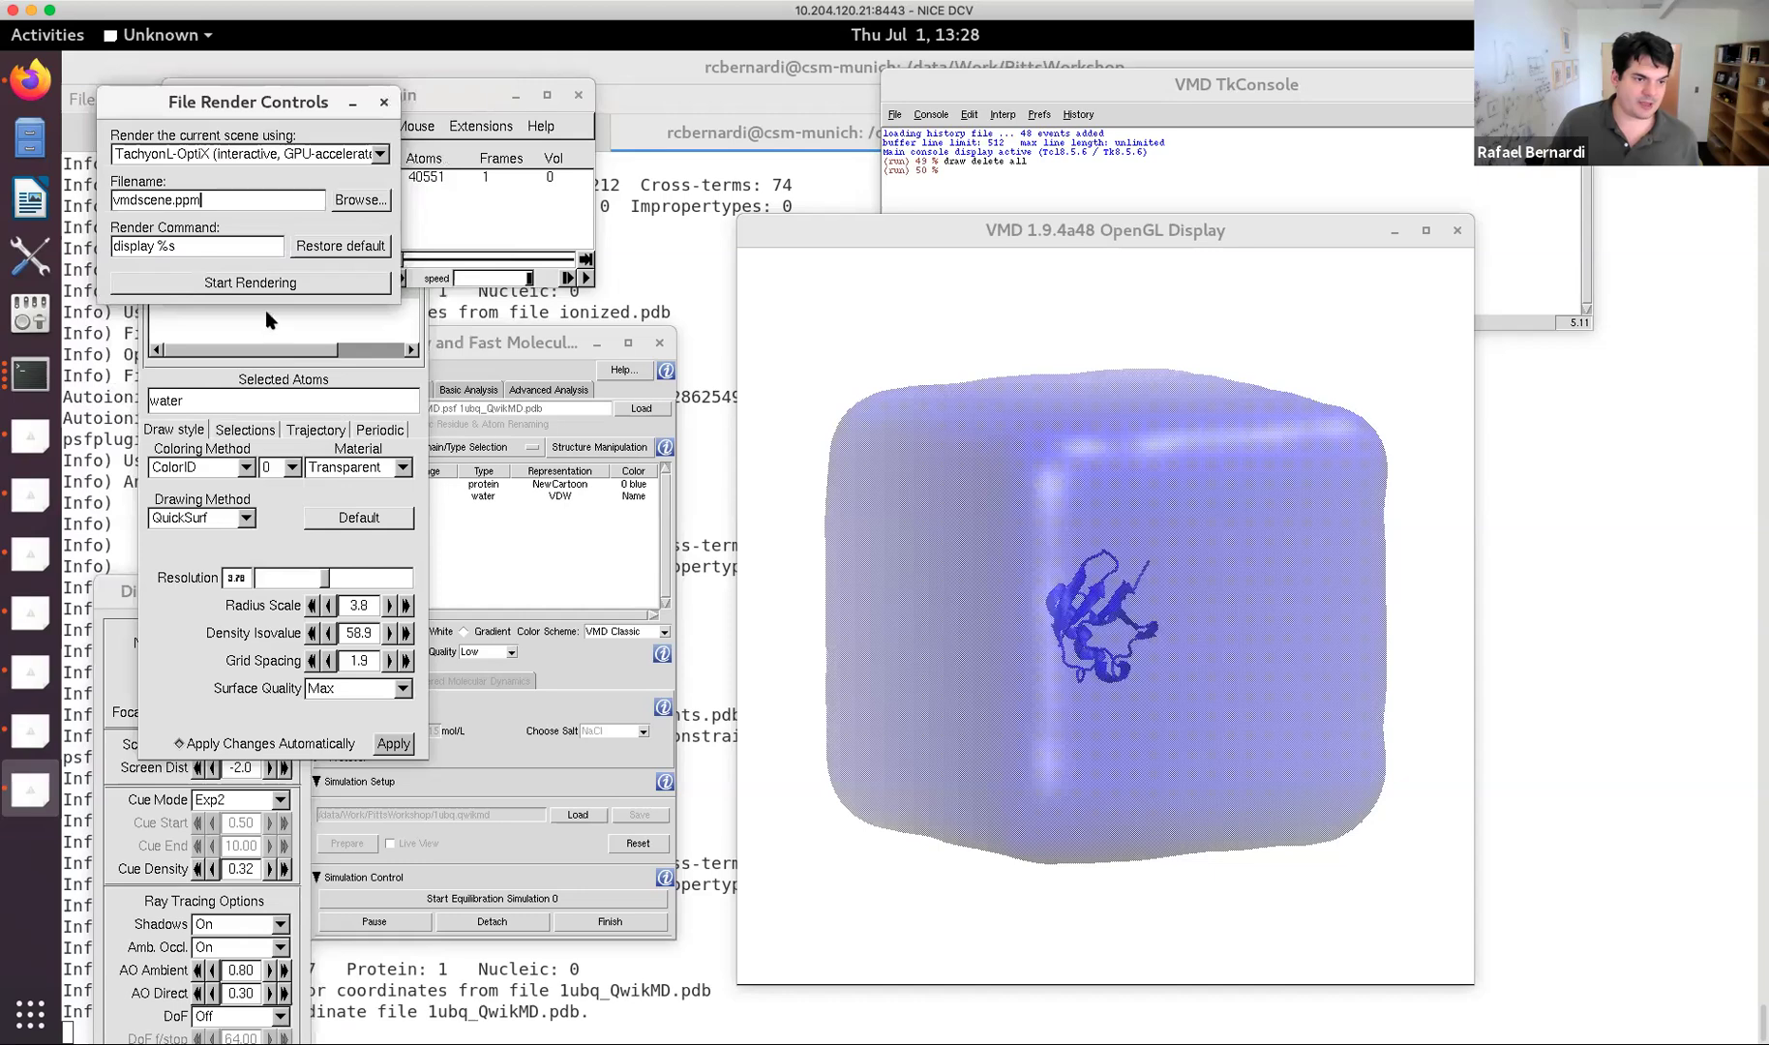
pyautogui.click(263, 285)
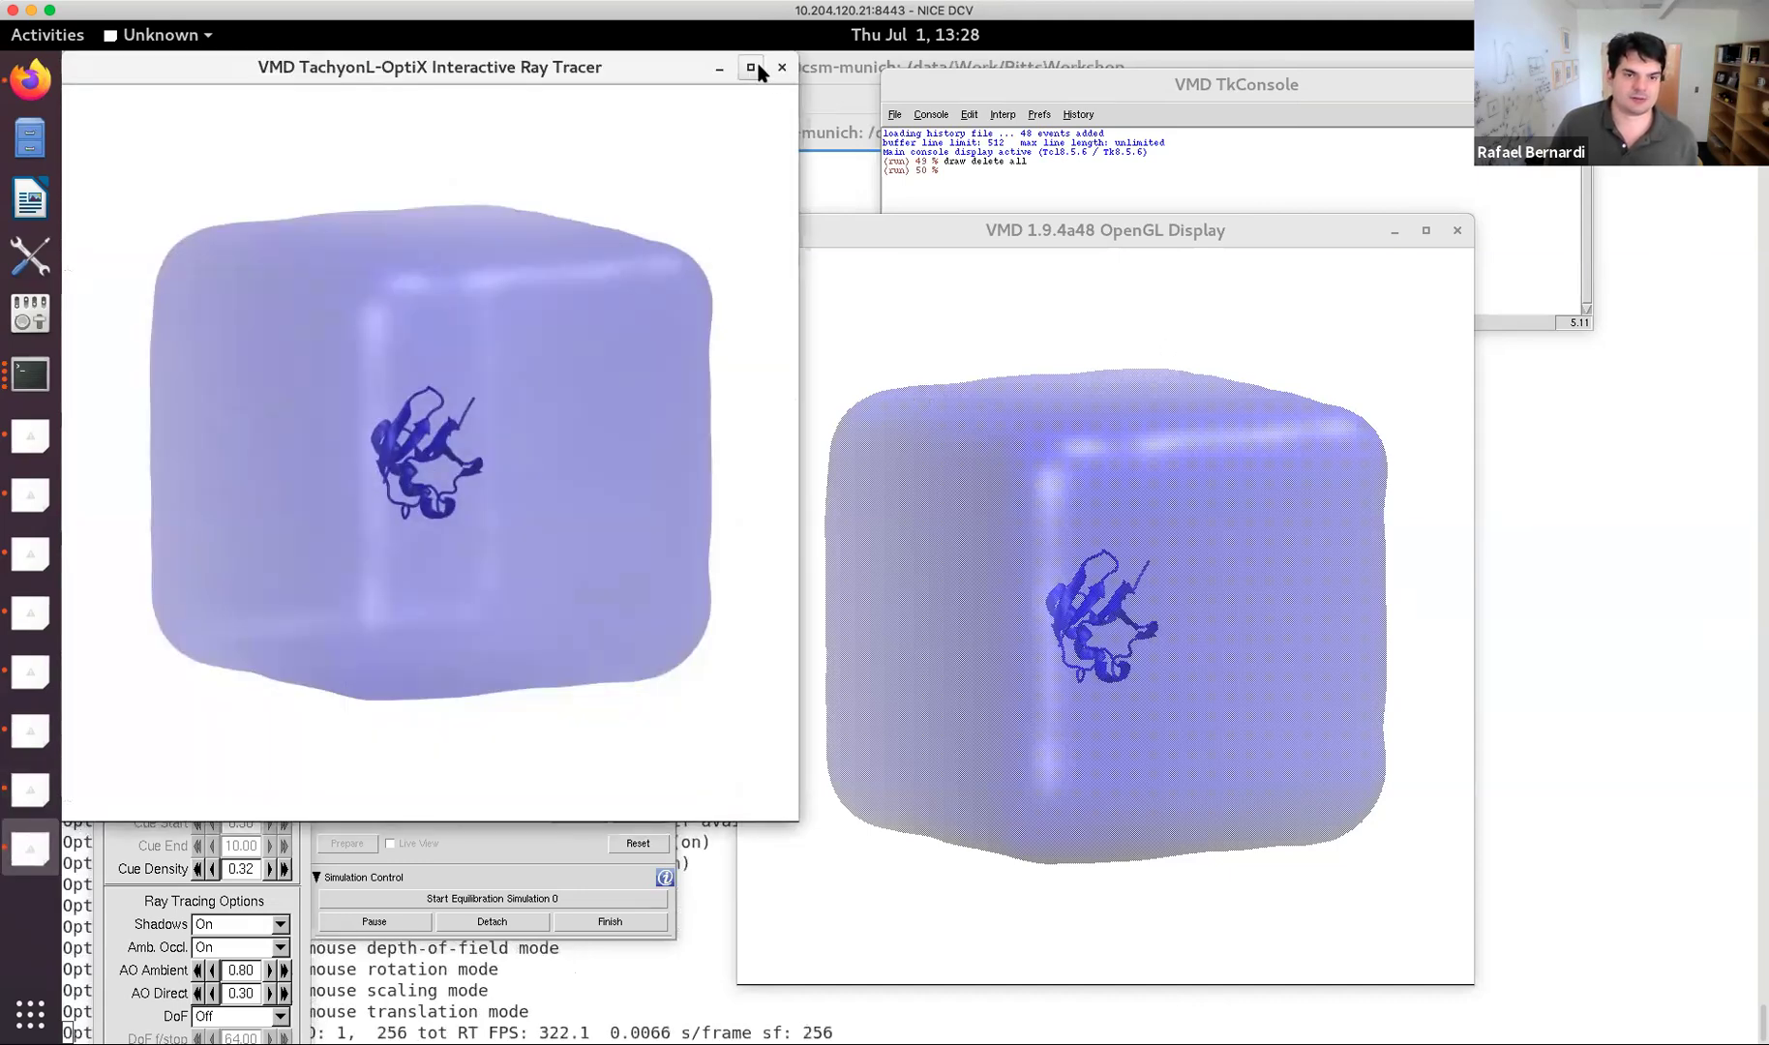
# Inspect the ray-traced water box full screen from a rotated angle, then close the ray tracer and the rendered image.
pyautogui.click(753, 67)
pyautogui.moveTo(948, 520); pyautogui.dragTo(1010, 675)
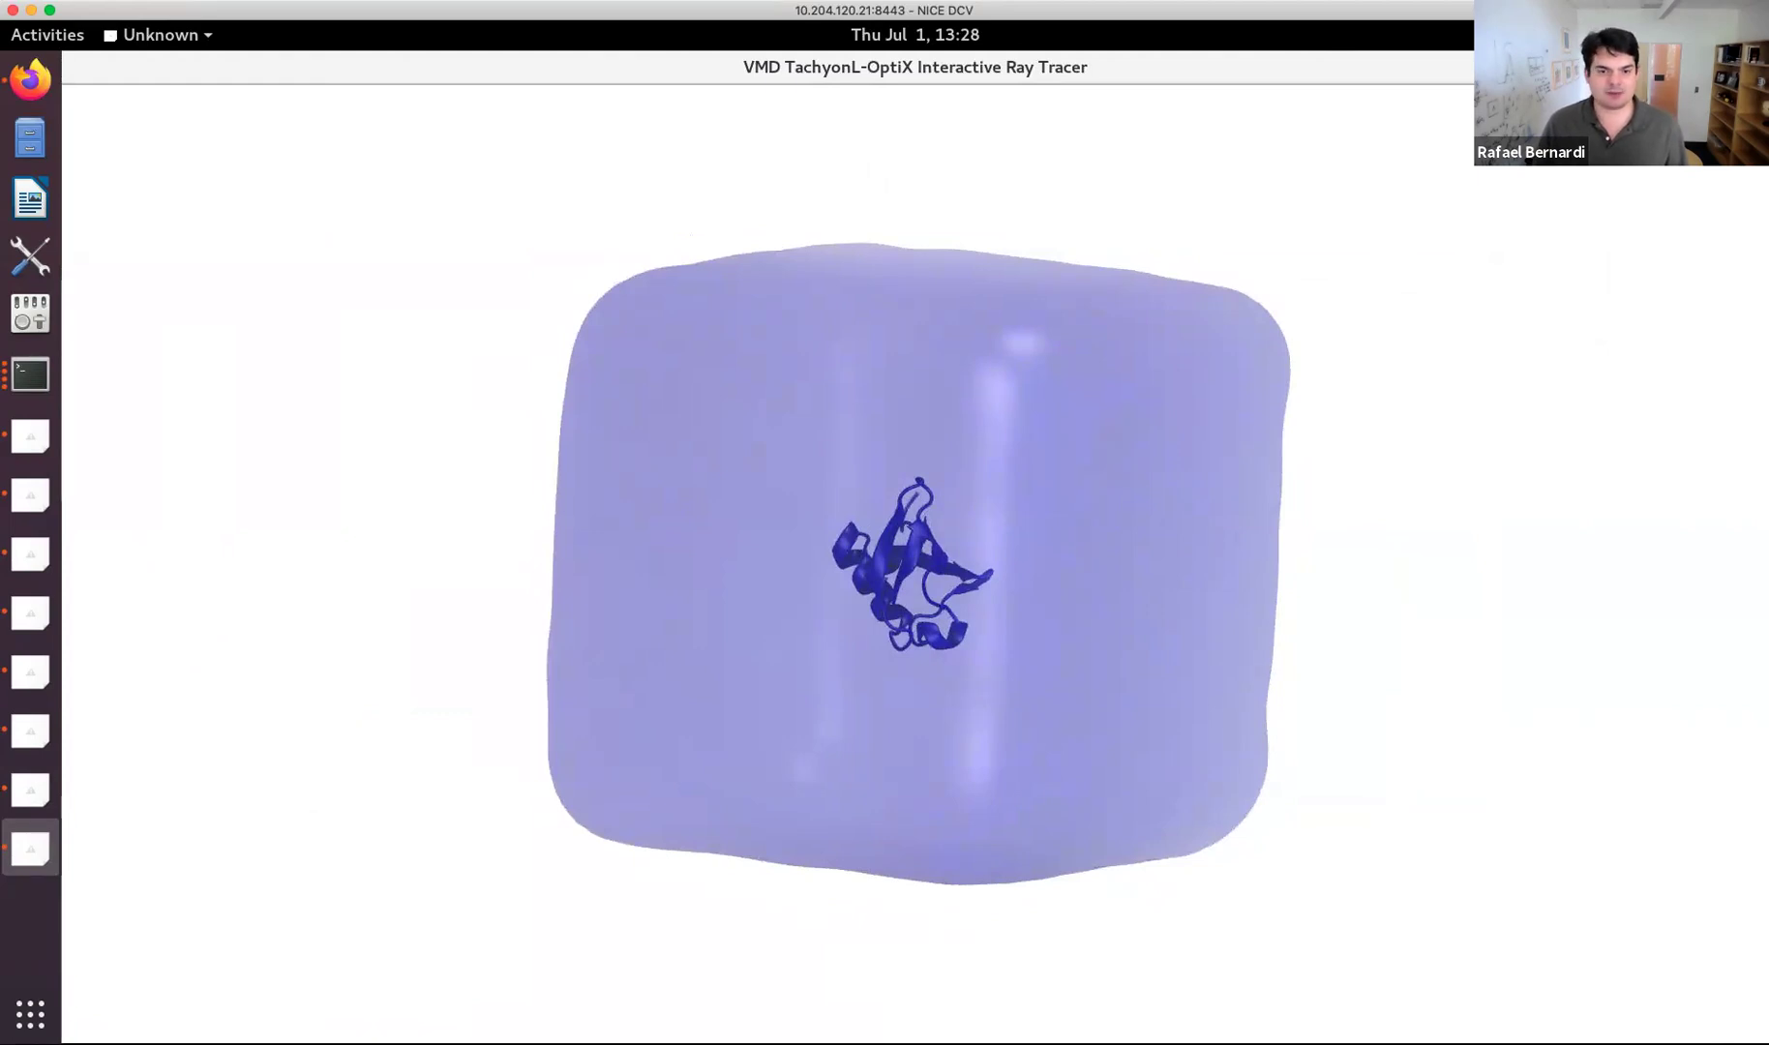
pyautogui.press('Escape')
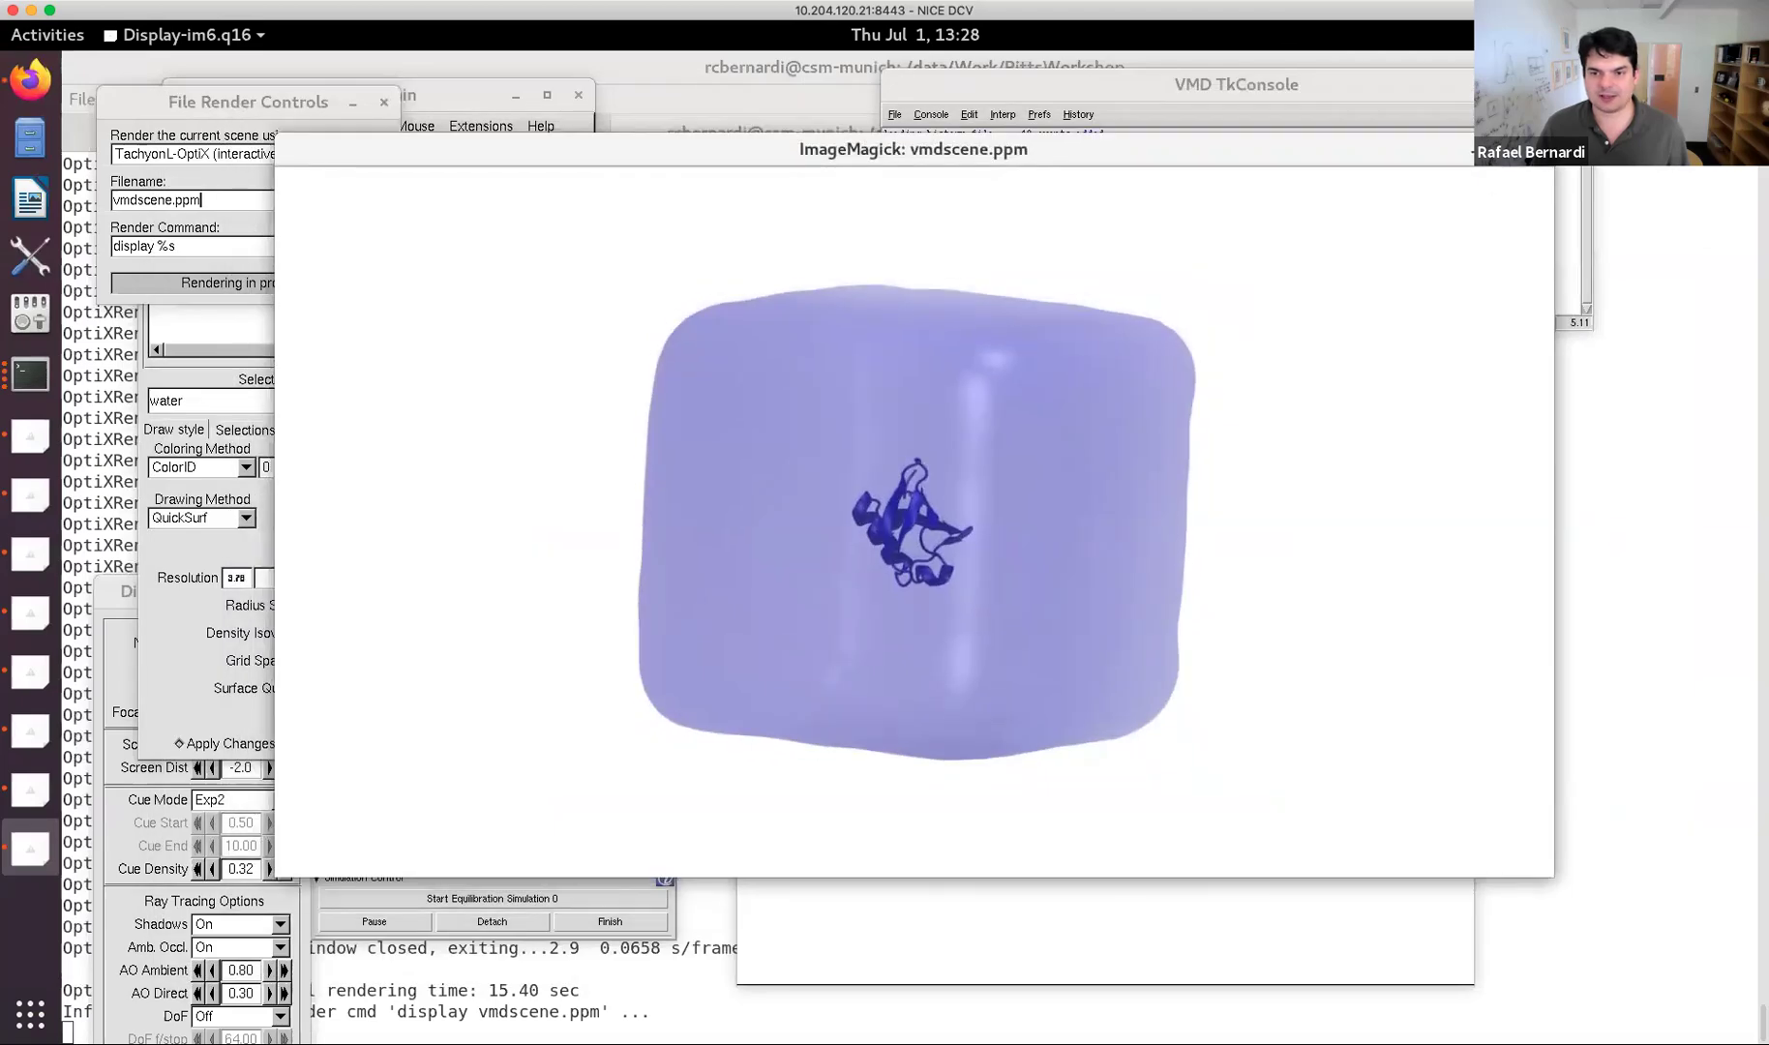
pyautogui.click(1538, 149)
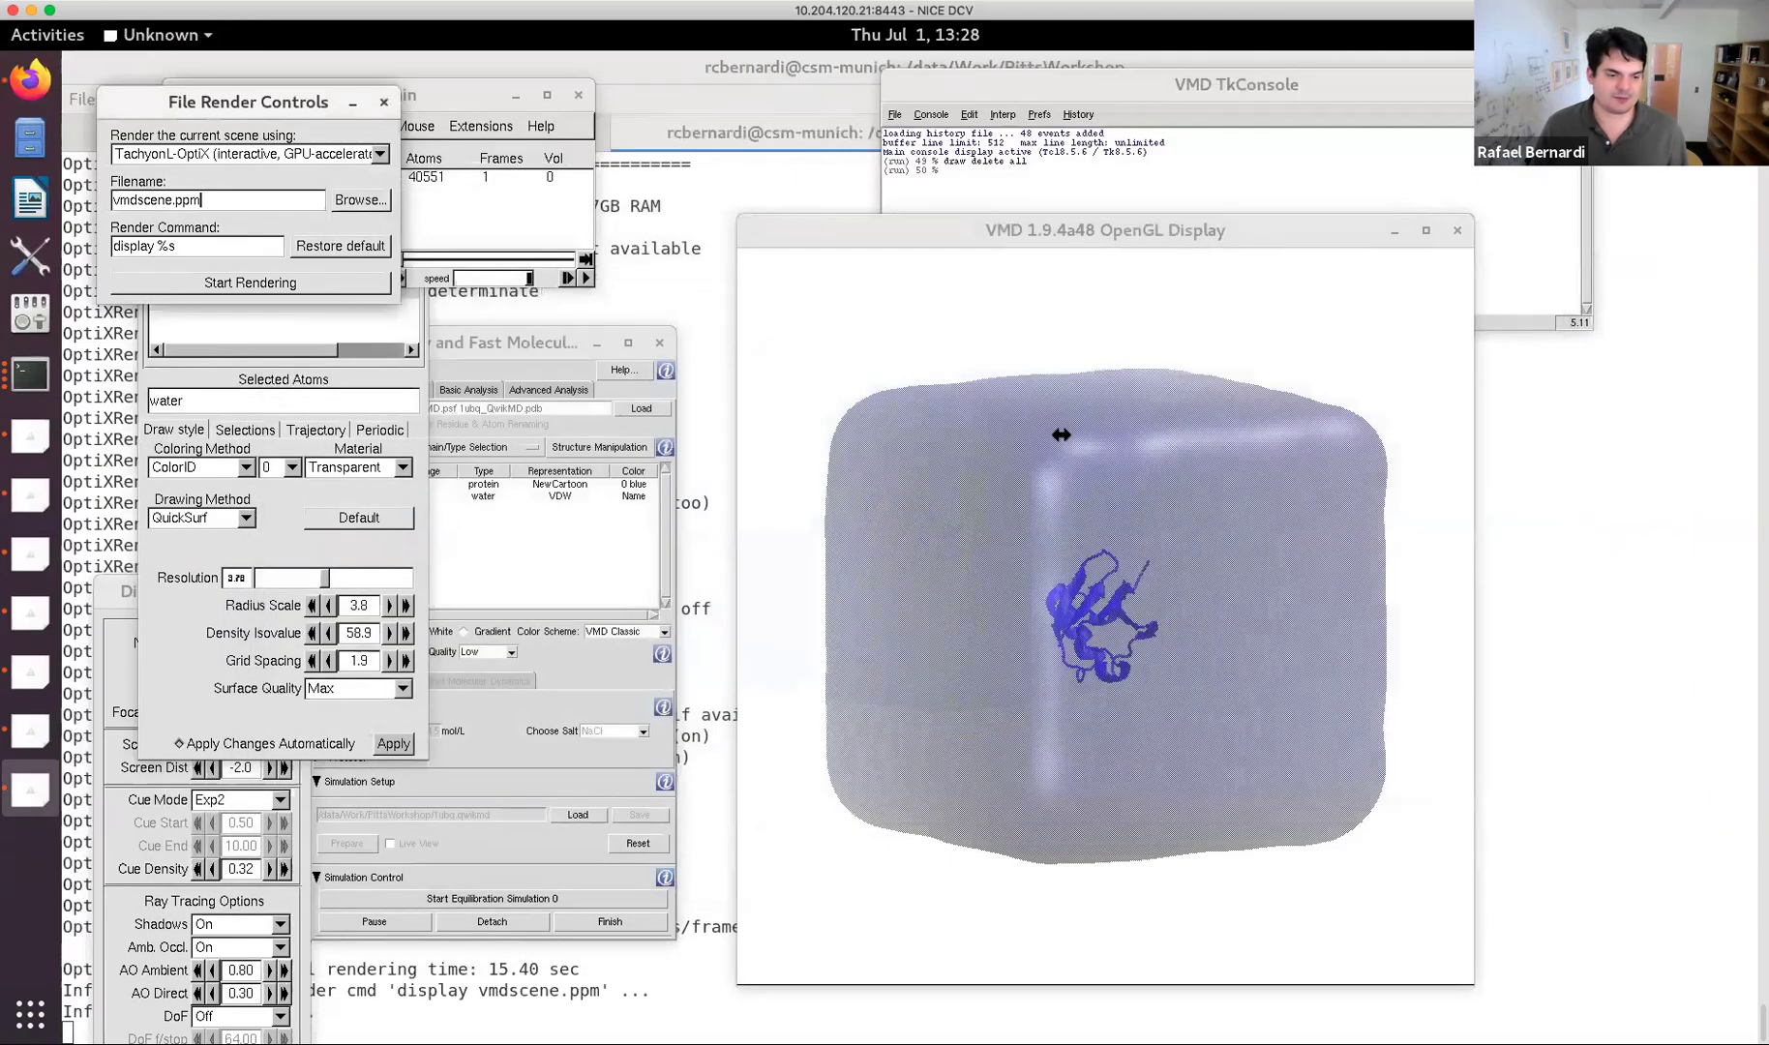
# Try blue3 as the water surface's color, then change it to ColorID 21, cyan2.
pyautogui.click(292, 466)
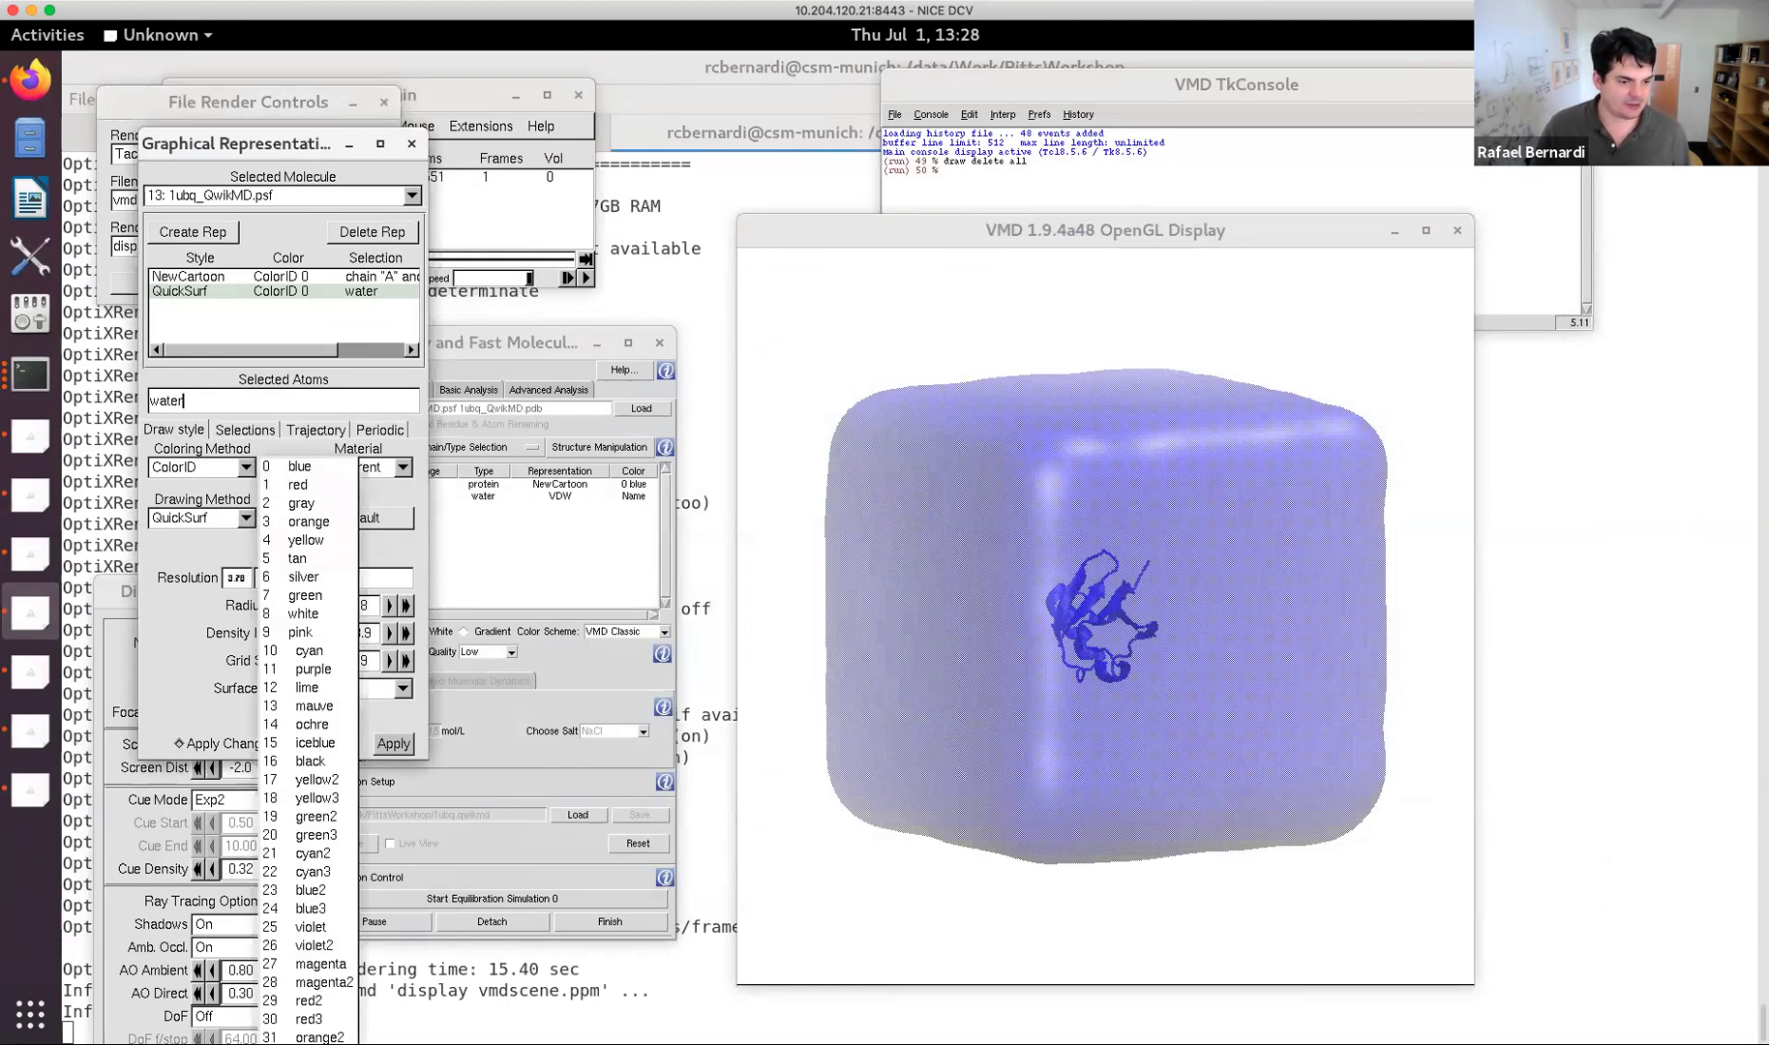
pyautogui.click(308, 894)
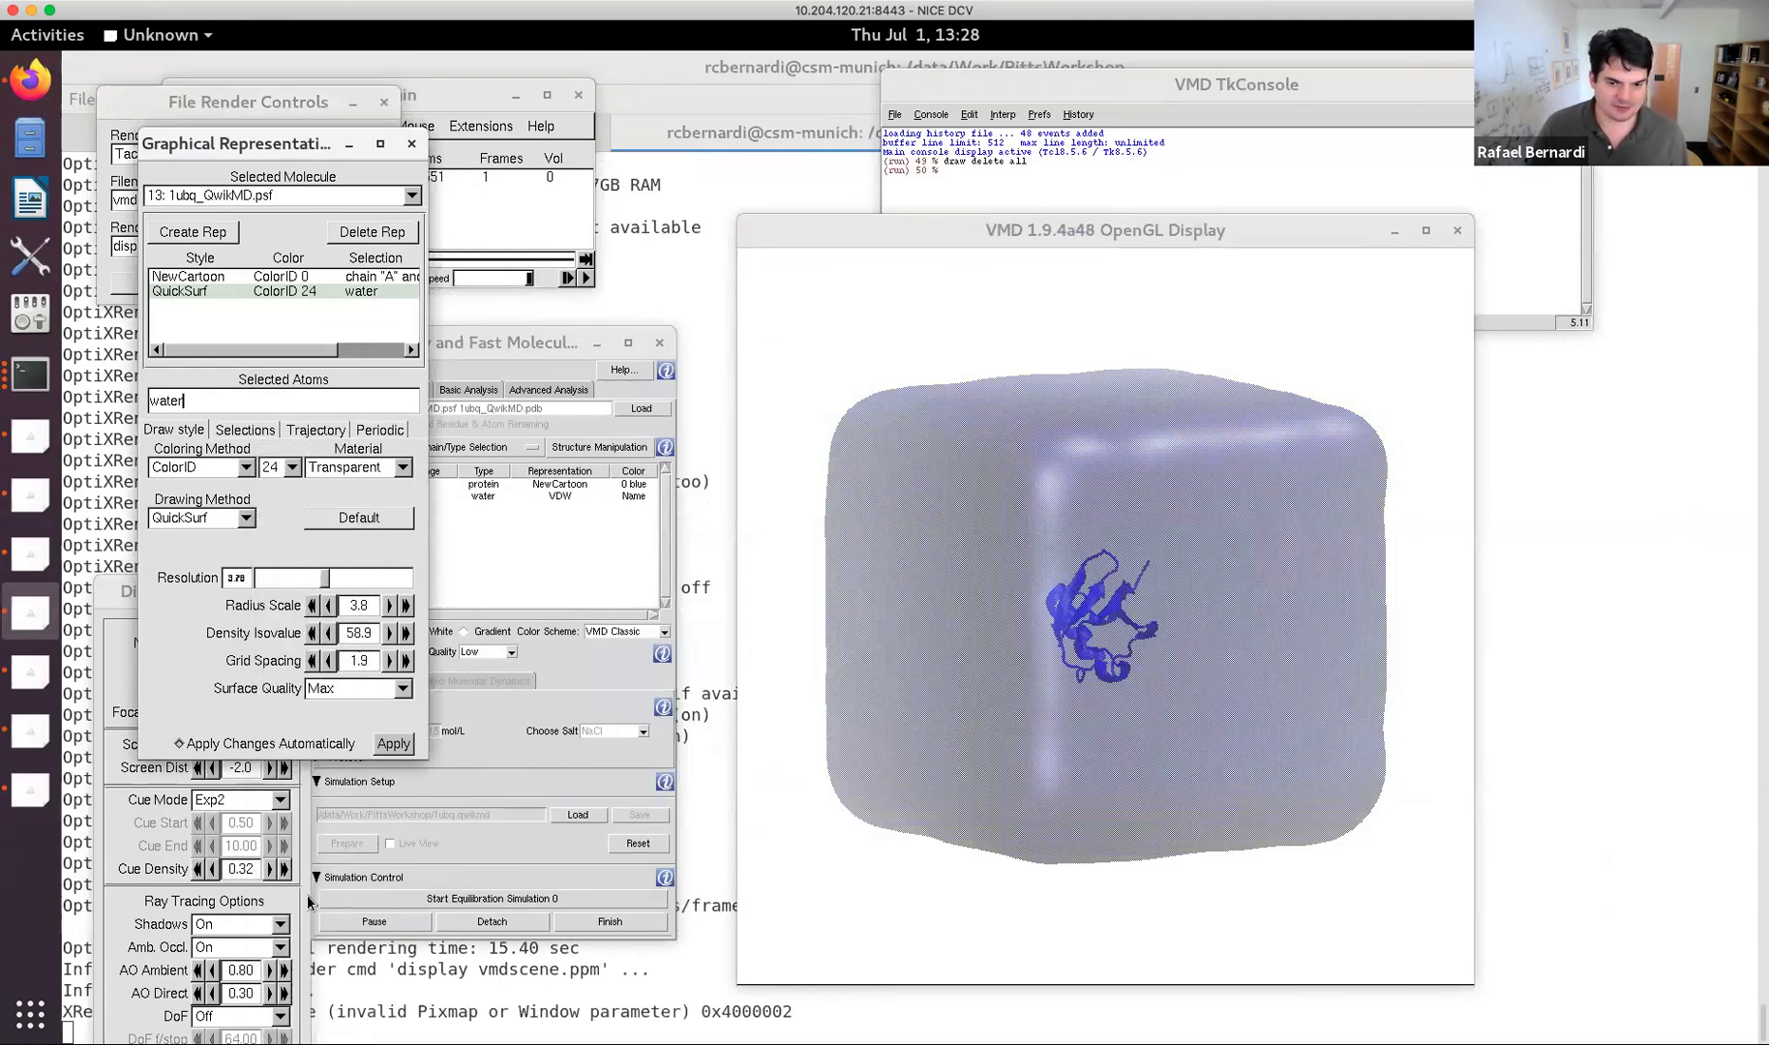
pyautogui.click(293, 473)
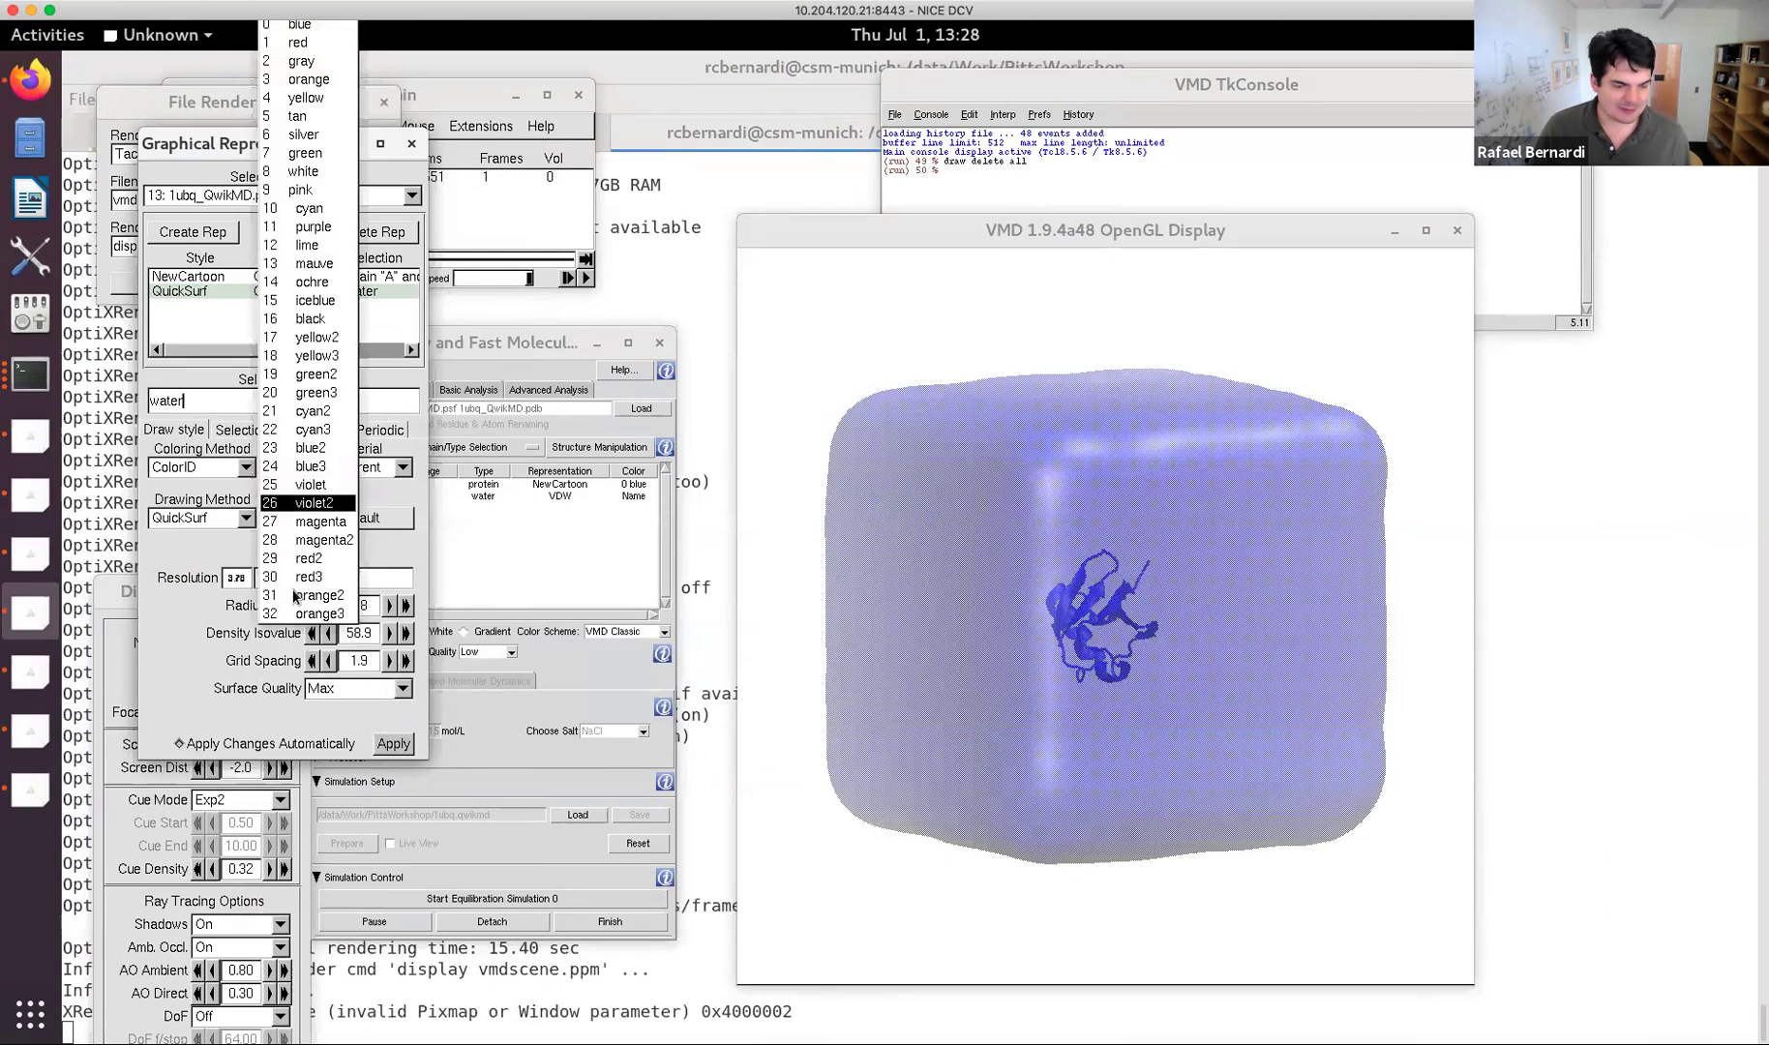
pyautogui.click(305, 426)
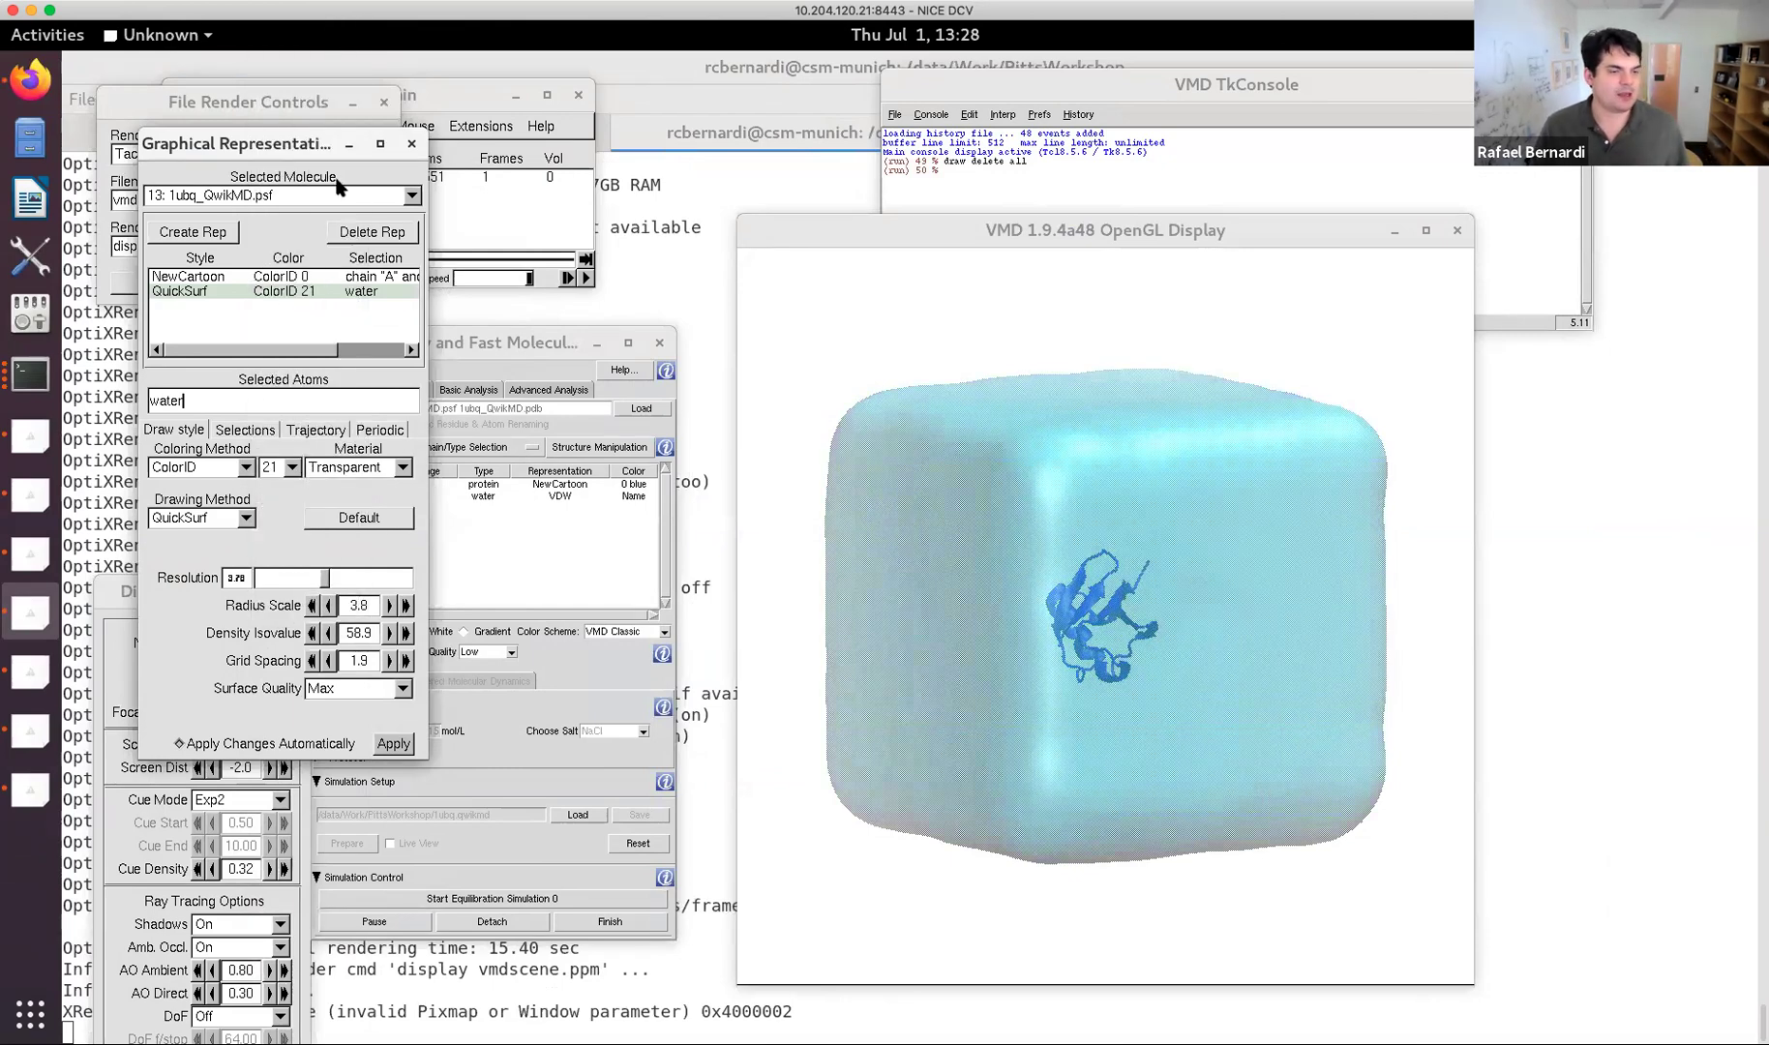
# Color the protein's NewCartoon representation red with ColorID 1 and set its material to Glossy.
pyautogui.moveTo(328, 153); pyautogui.dragTo(604, 164)
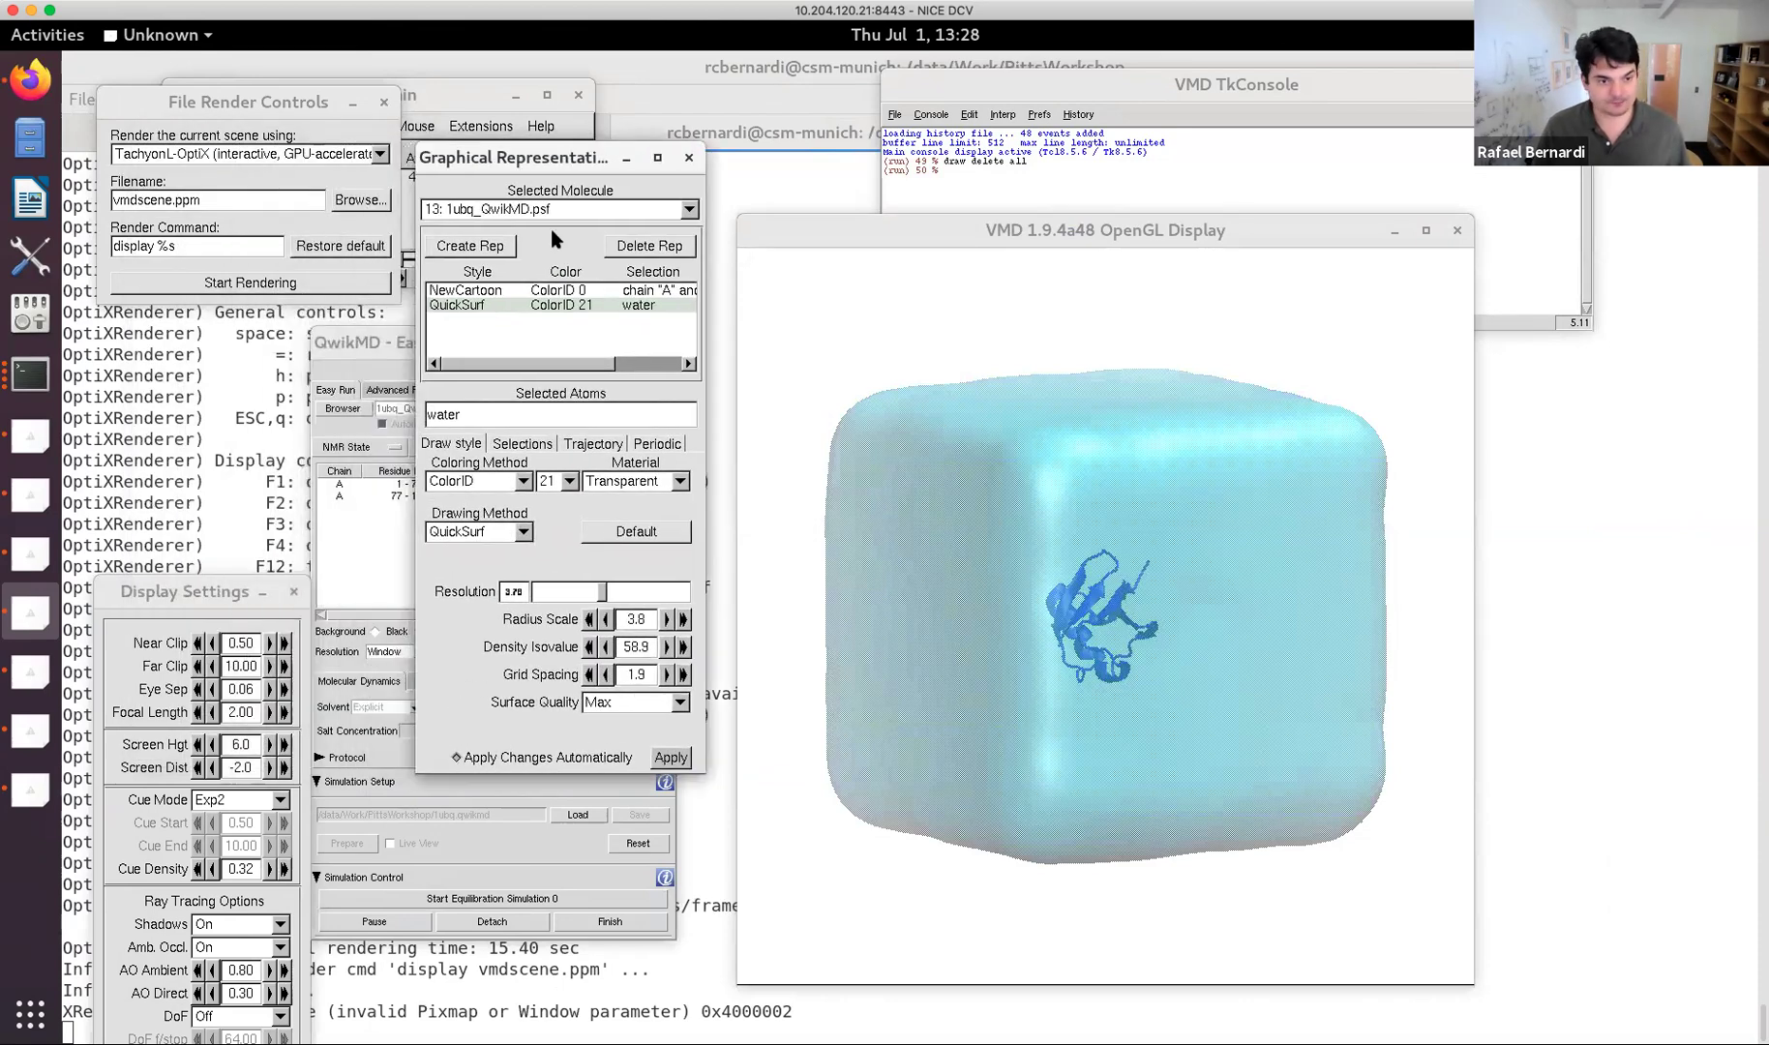
pyautogui.click(523, 292)
pyautogui.click(568, 482)
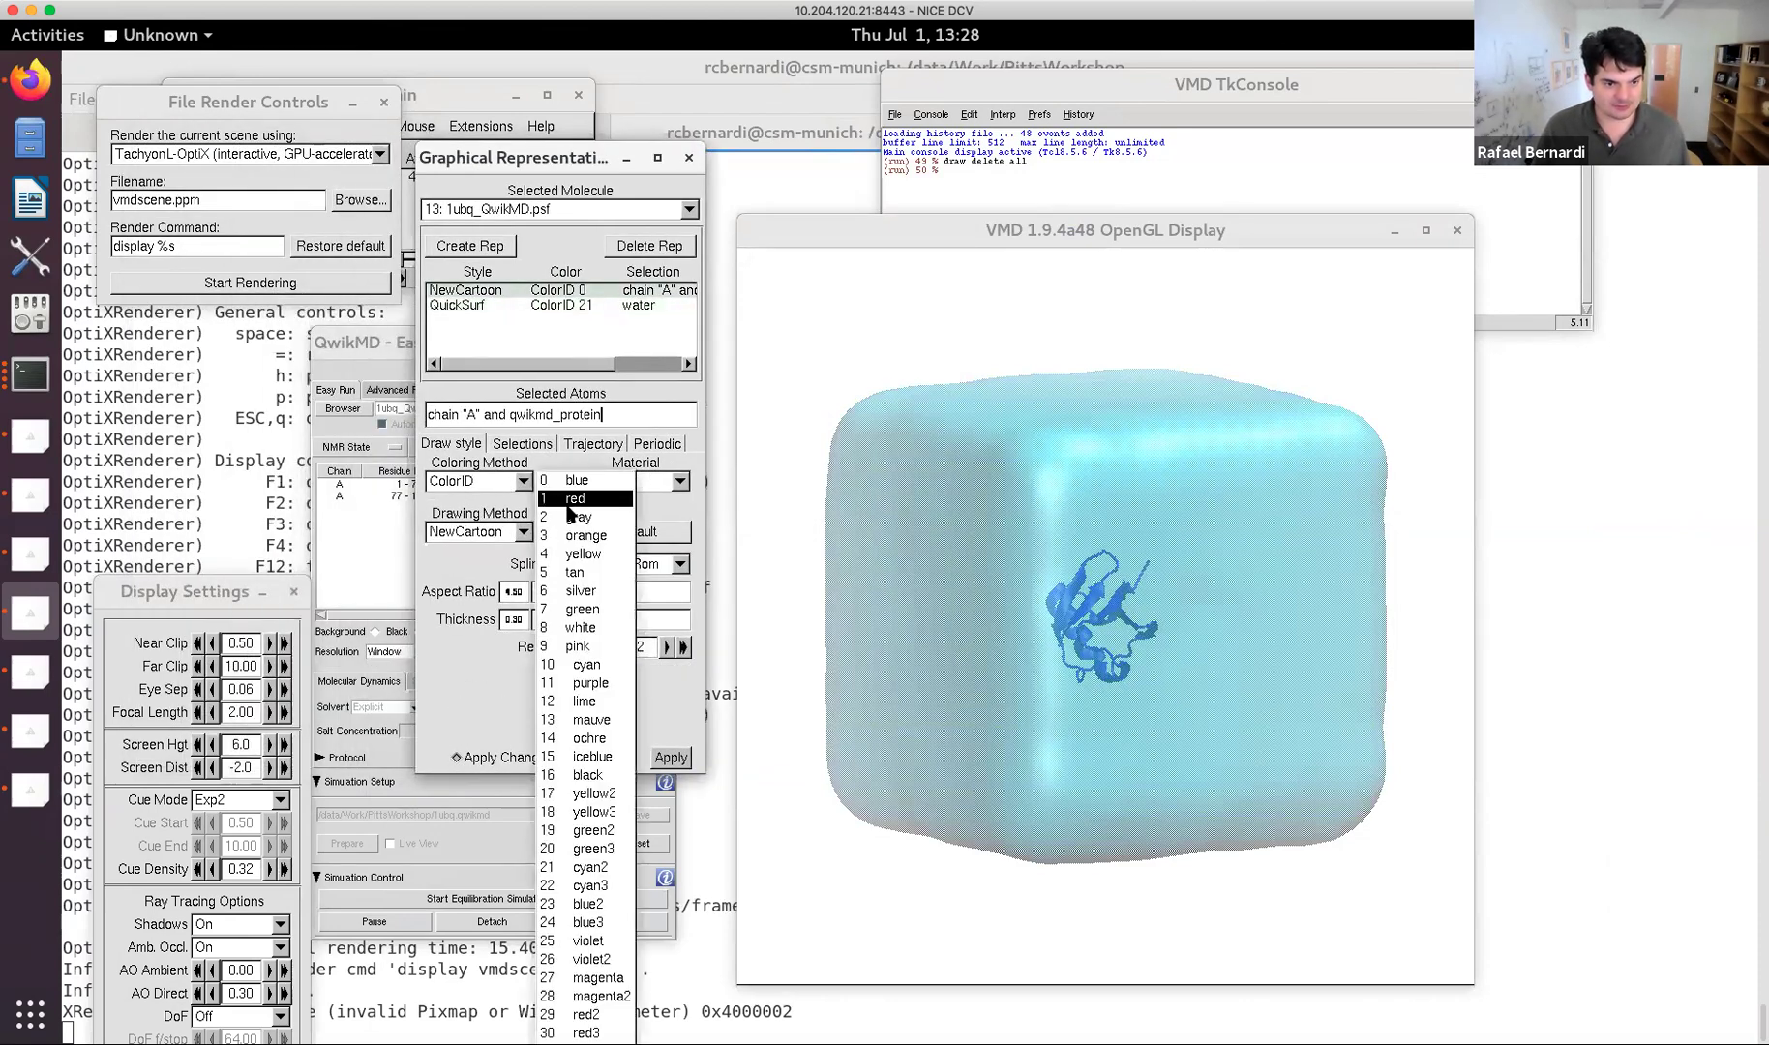
pyautogui.click(575, 498)
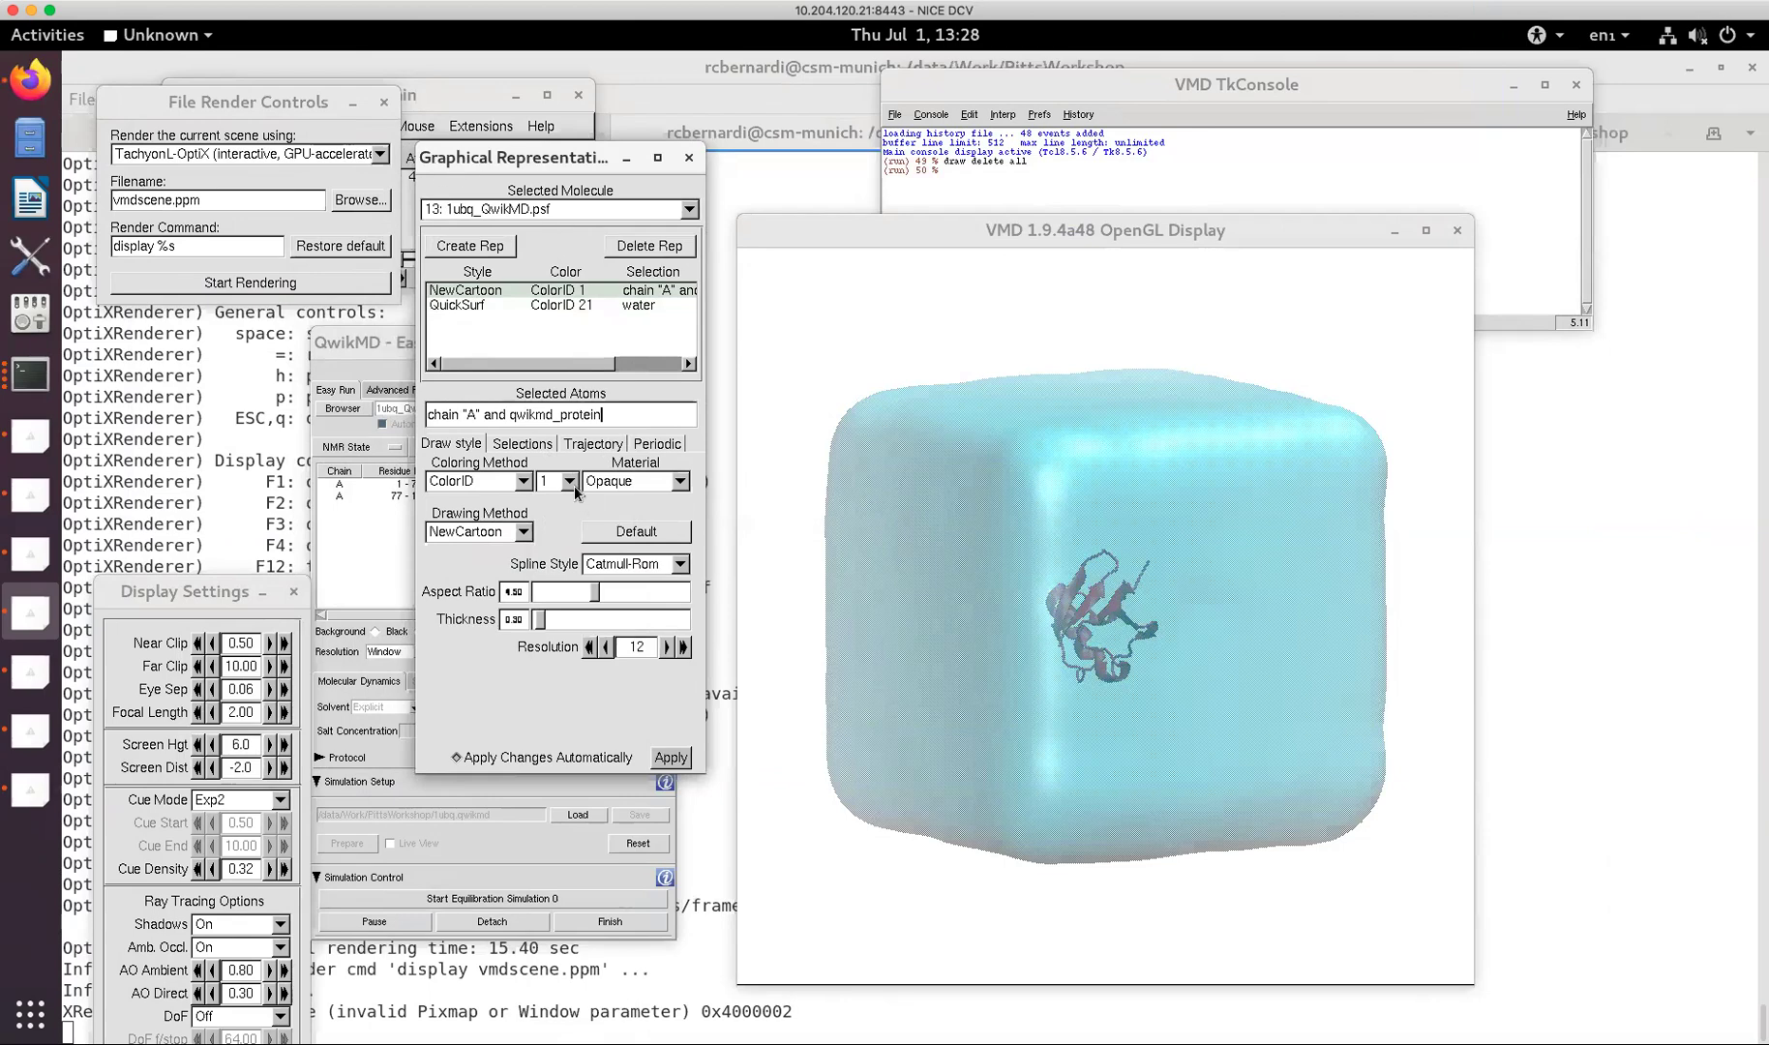
pyautogui.click(637, 482)
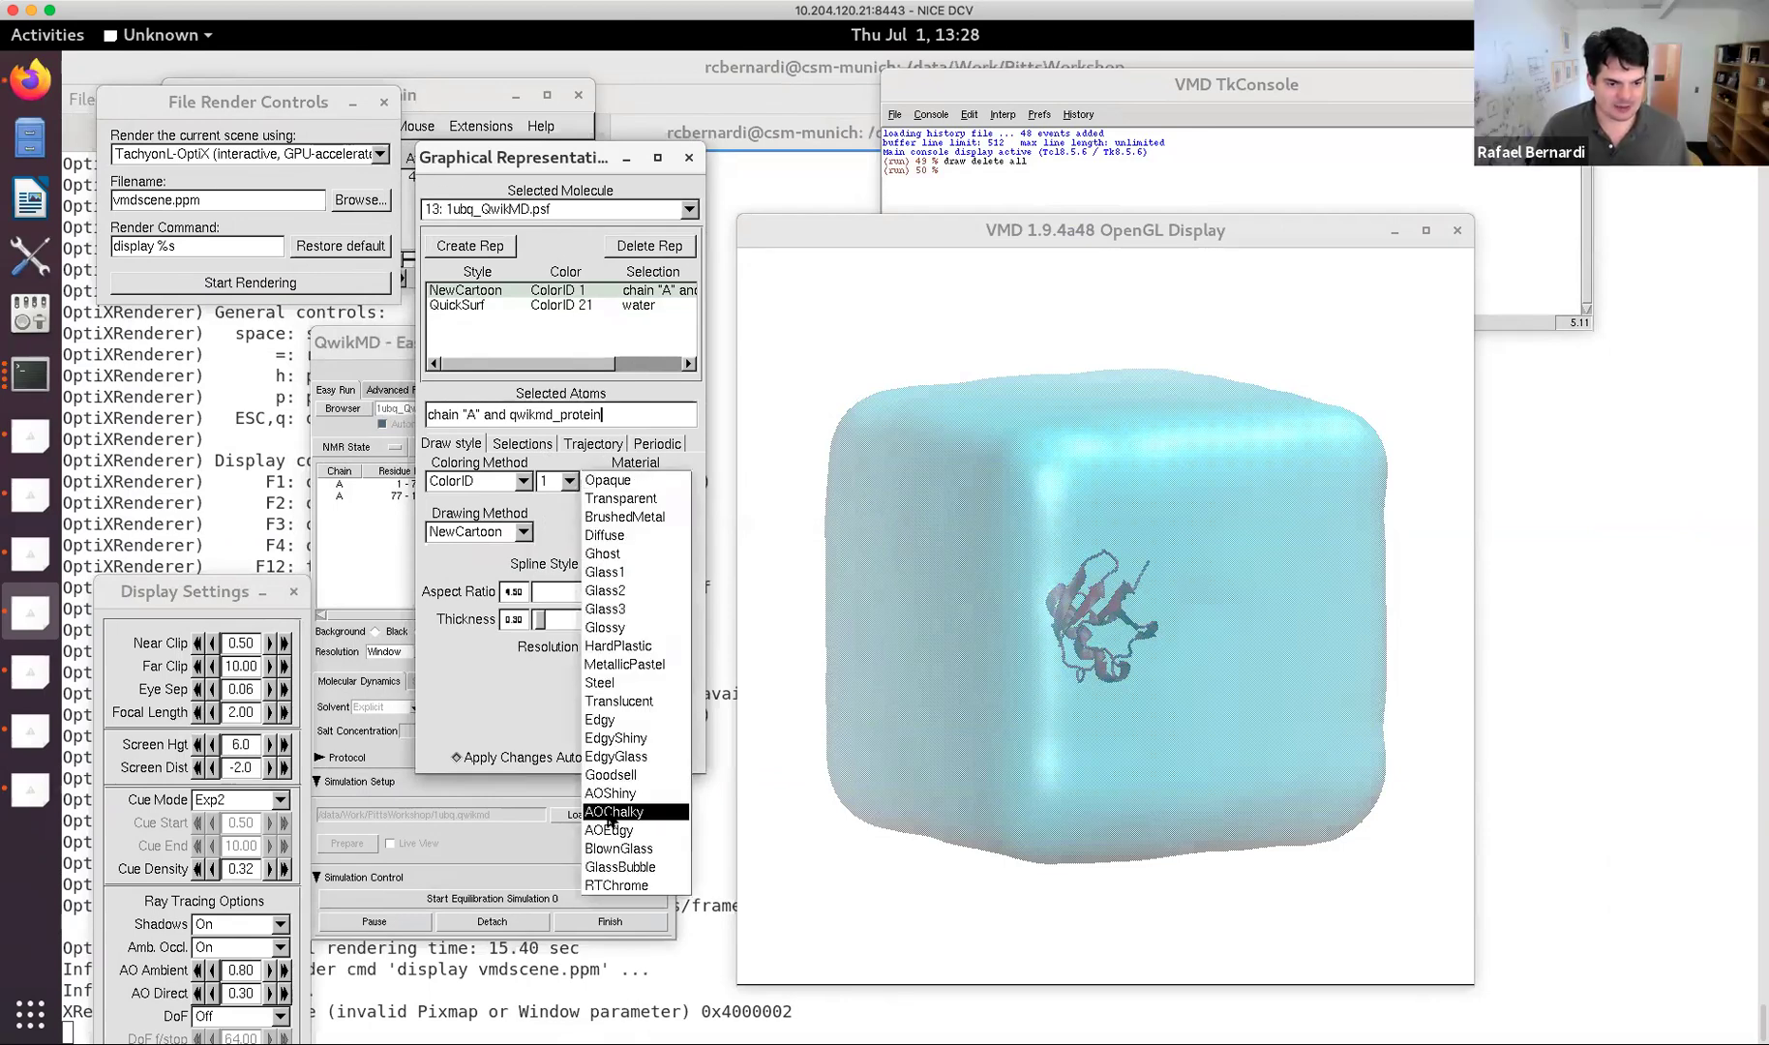
pyautogui.click(613, 630)
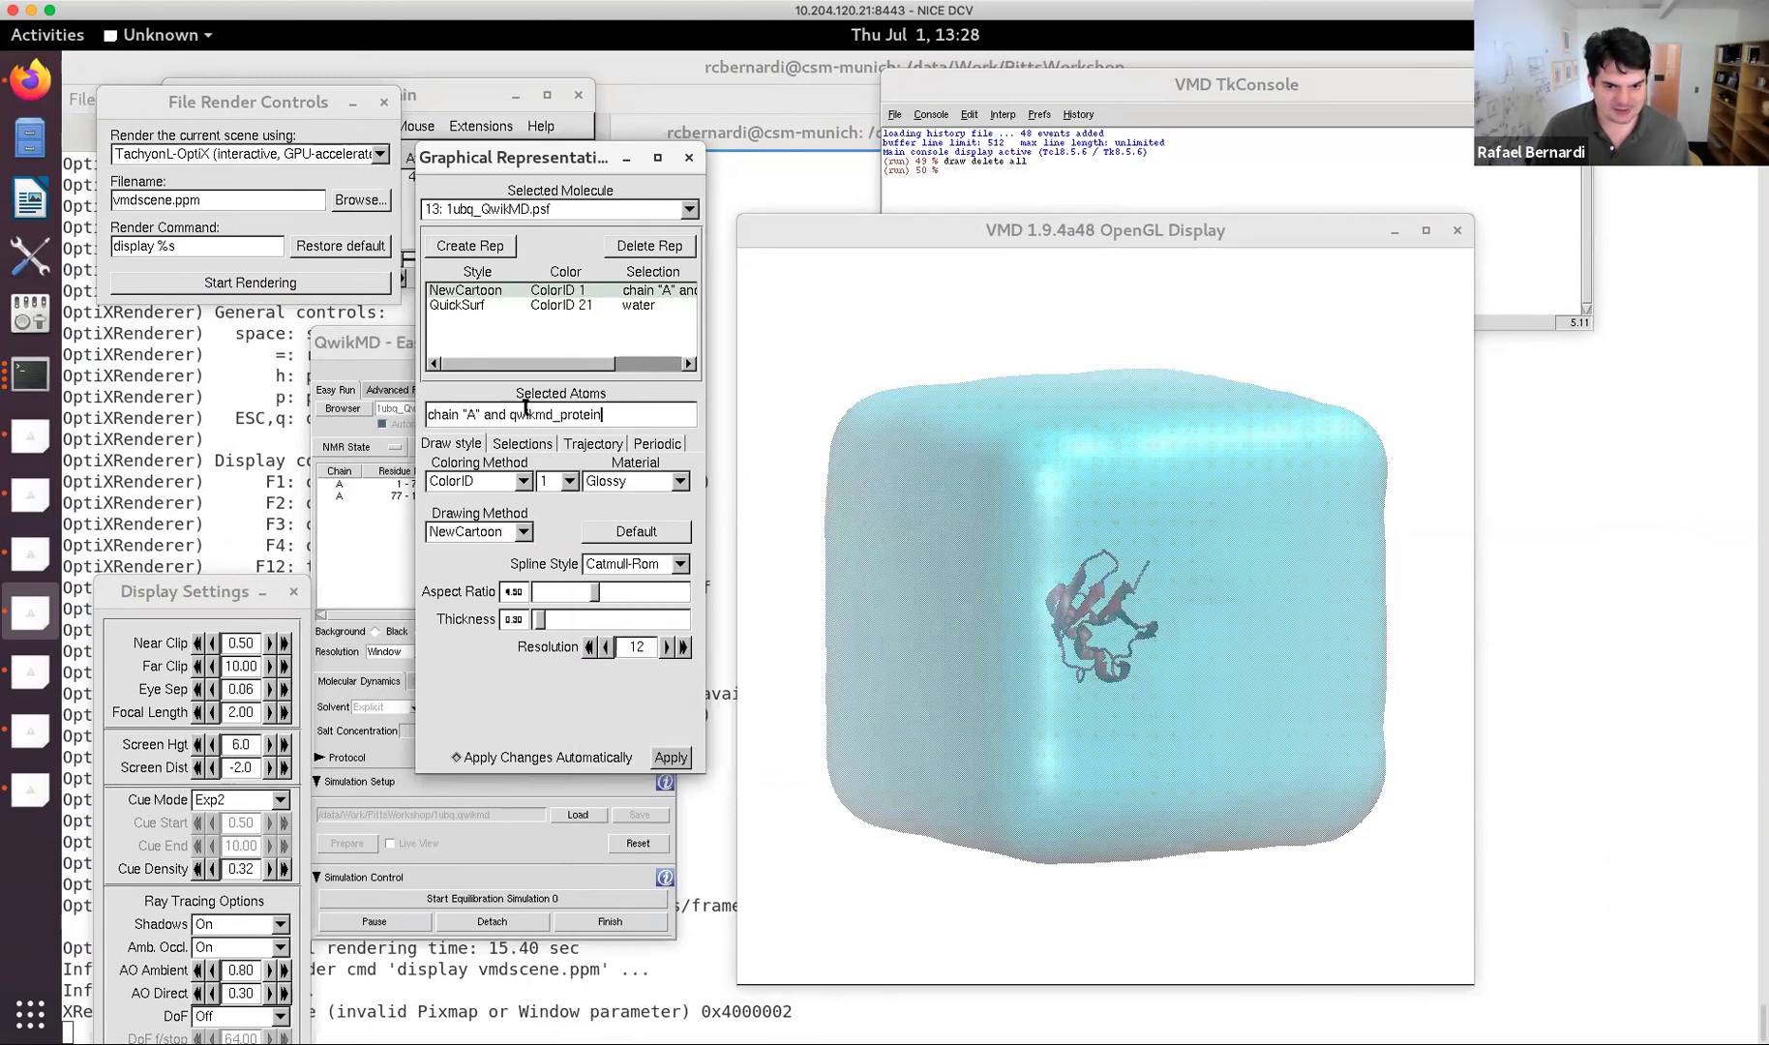
pyautogui.click(587, 303)
pyautogui.click(640, 481)
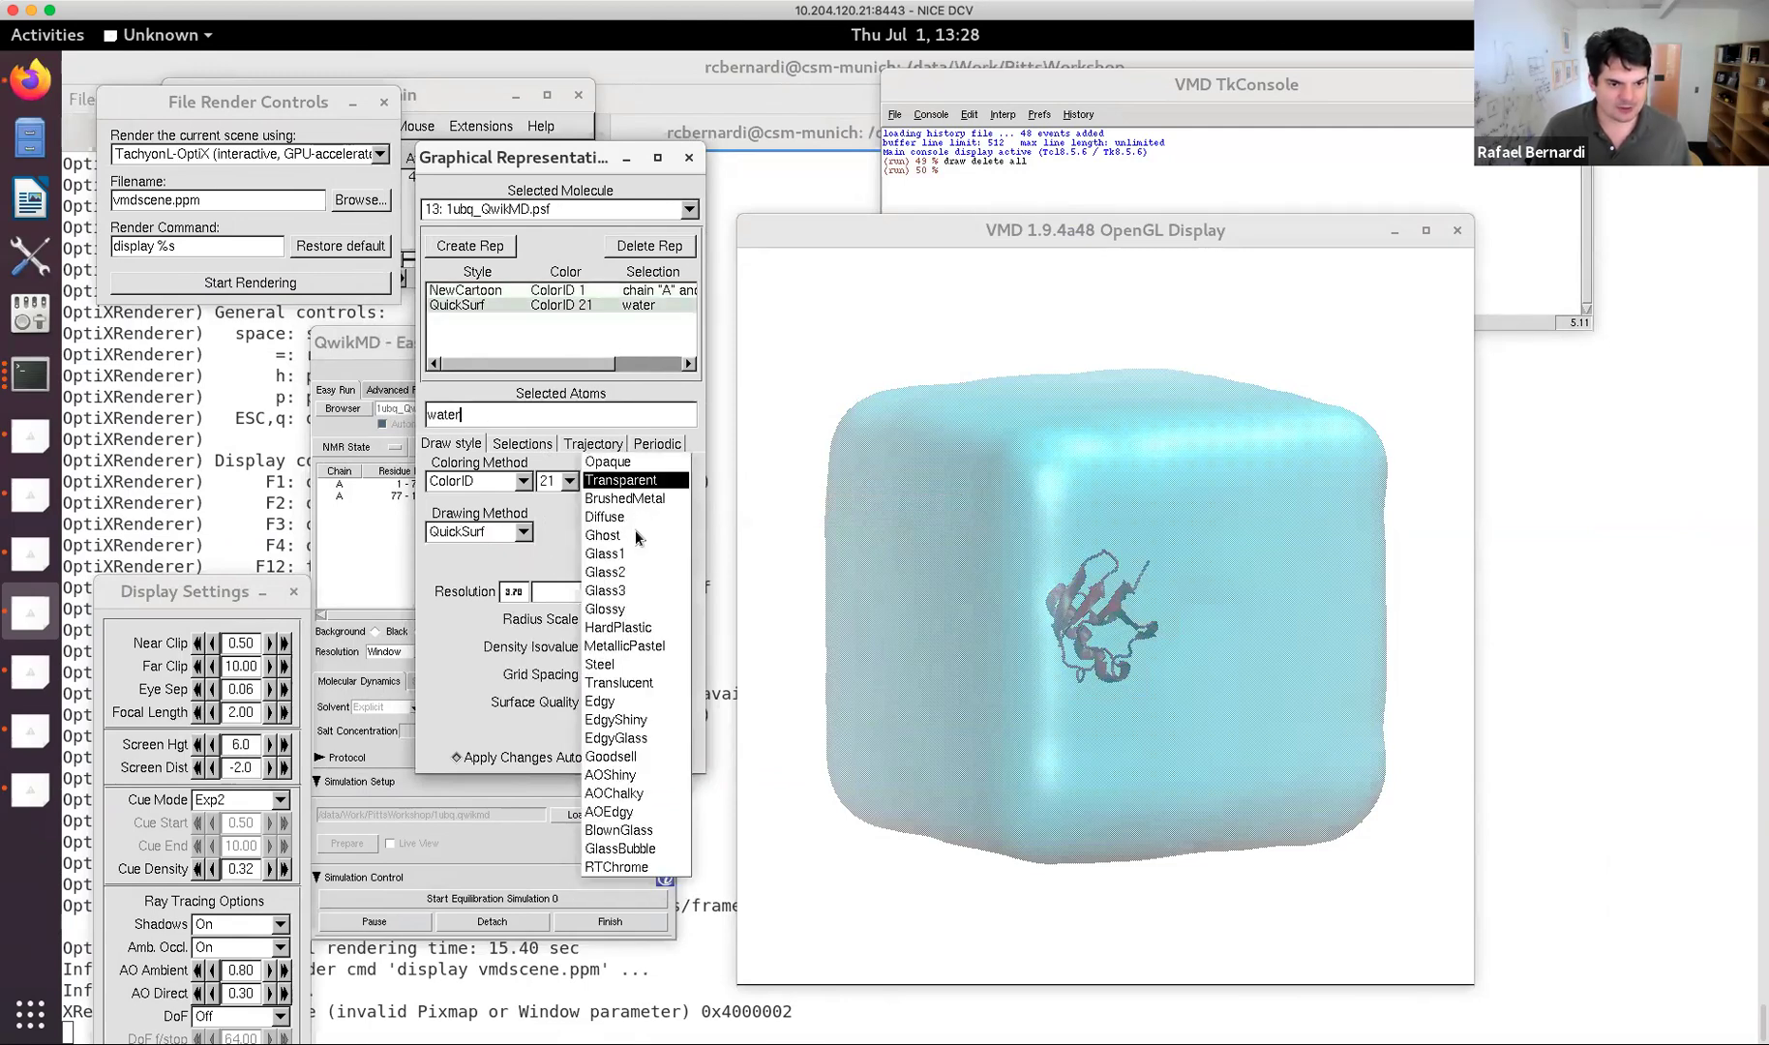
pyautogui.click(620, 480)
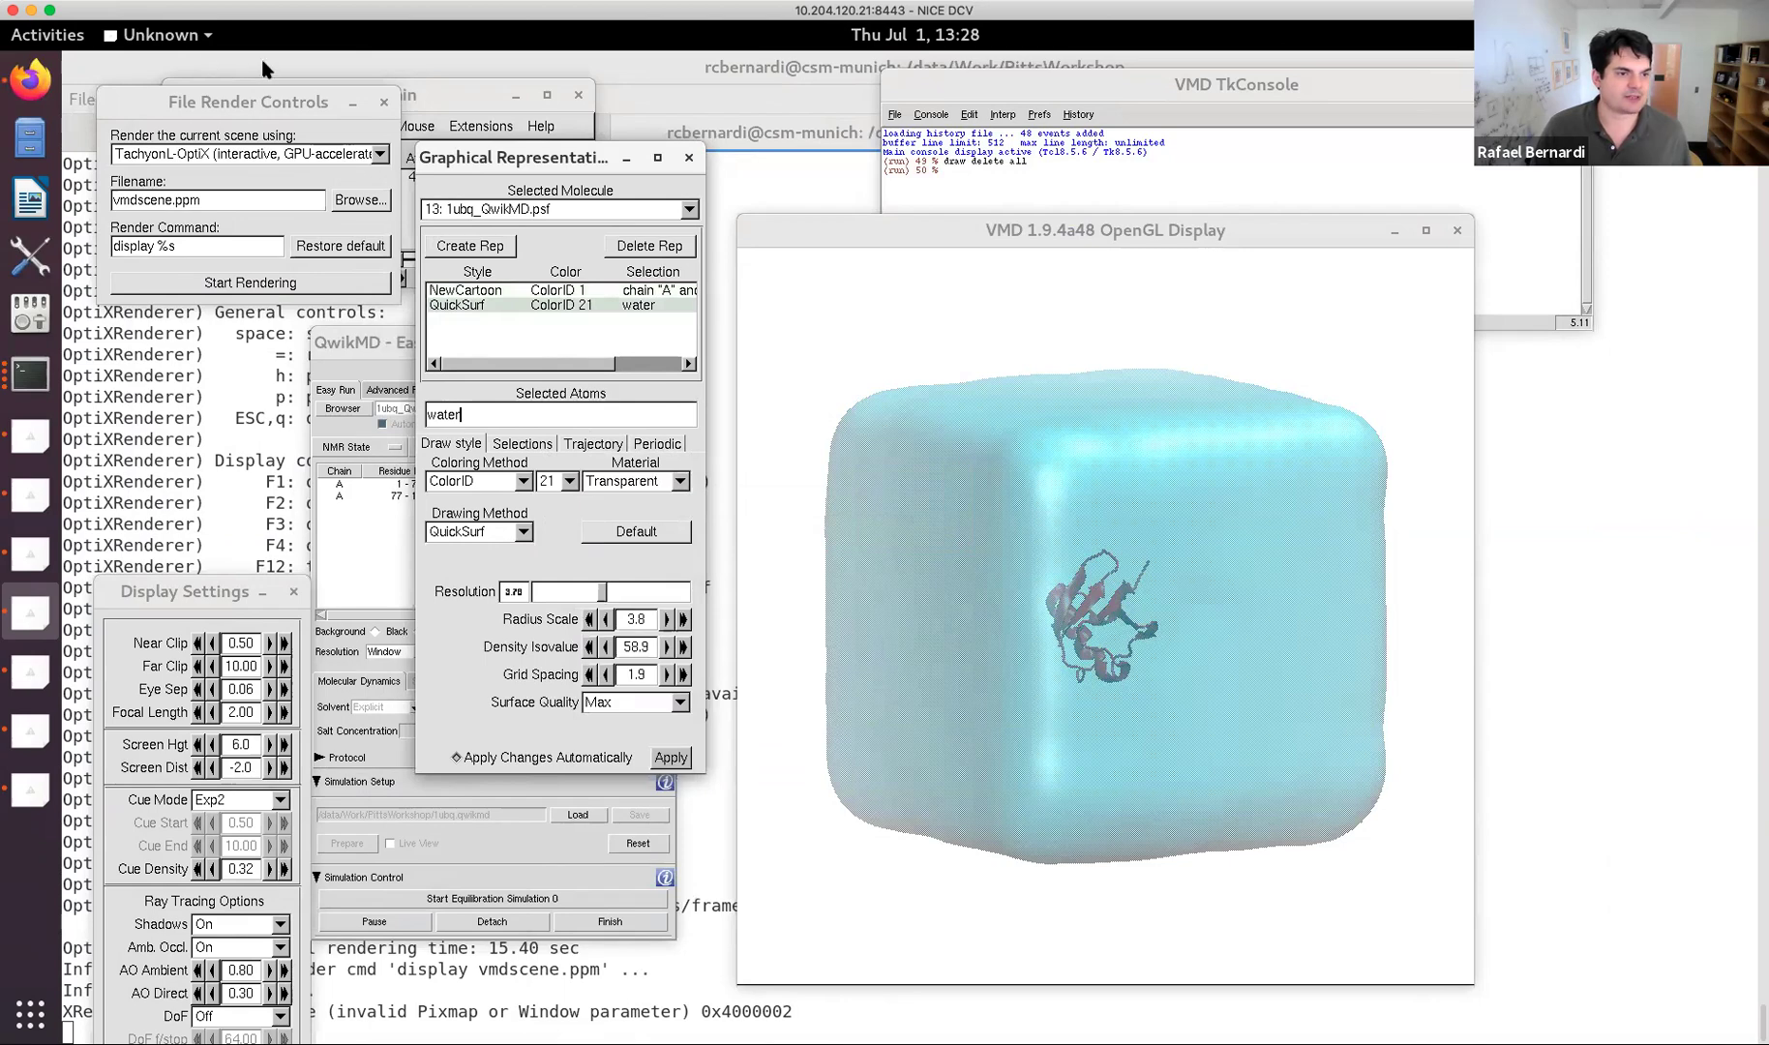
# Create a new material based on AOChalky and try to name it "new".
pyautogui.click(435, 95)
pyautogui.click(297, 126)
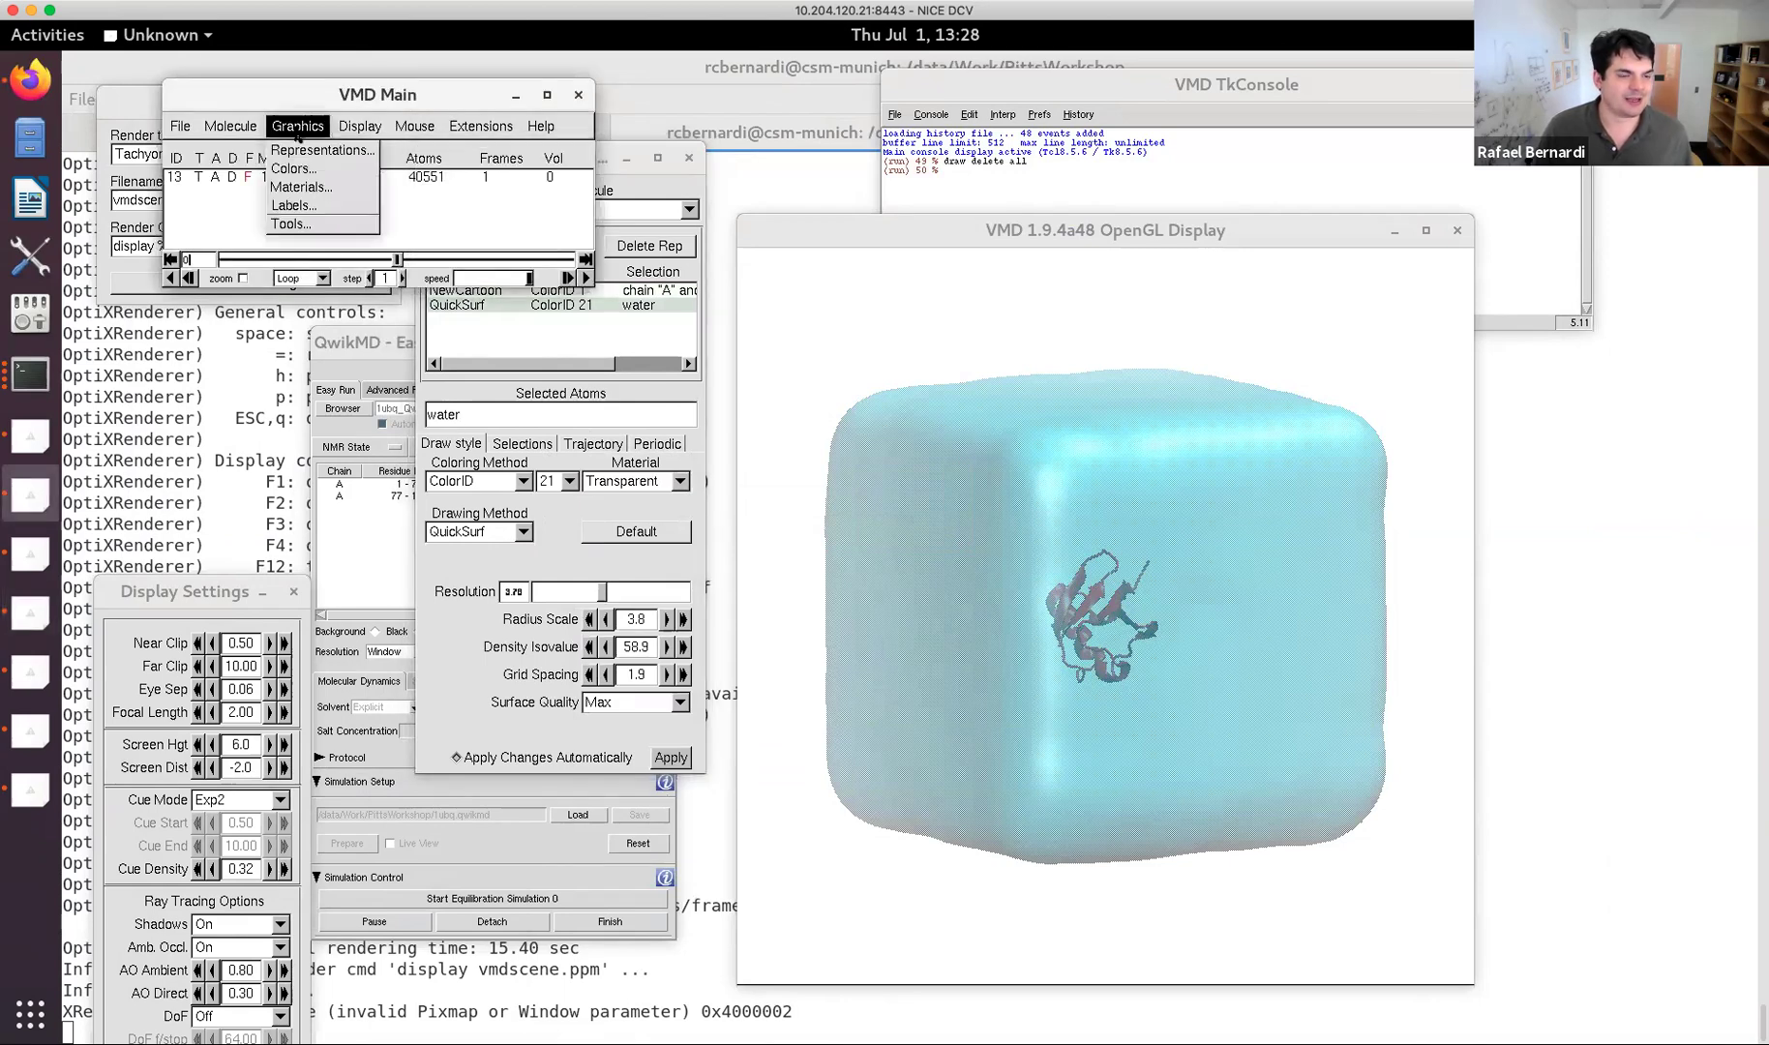
pyautogui.click(302, 187)
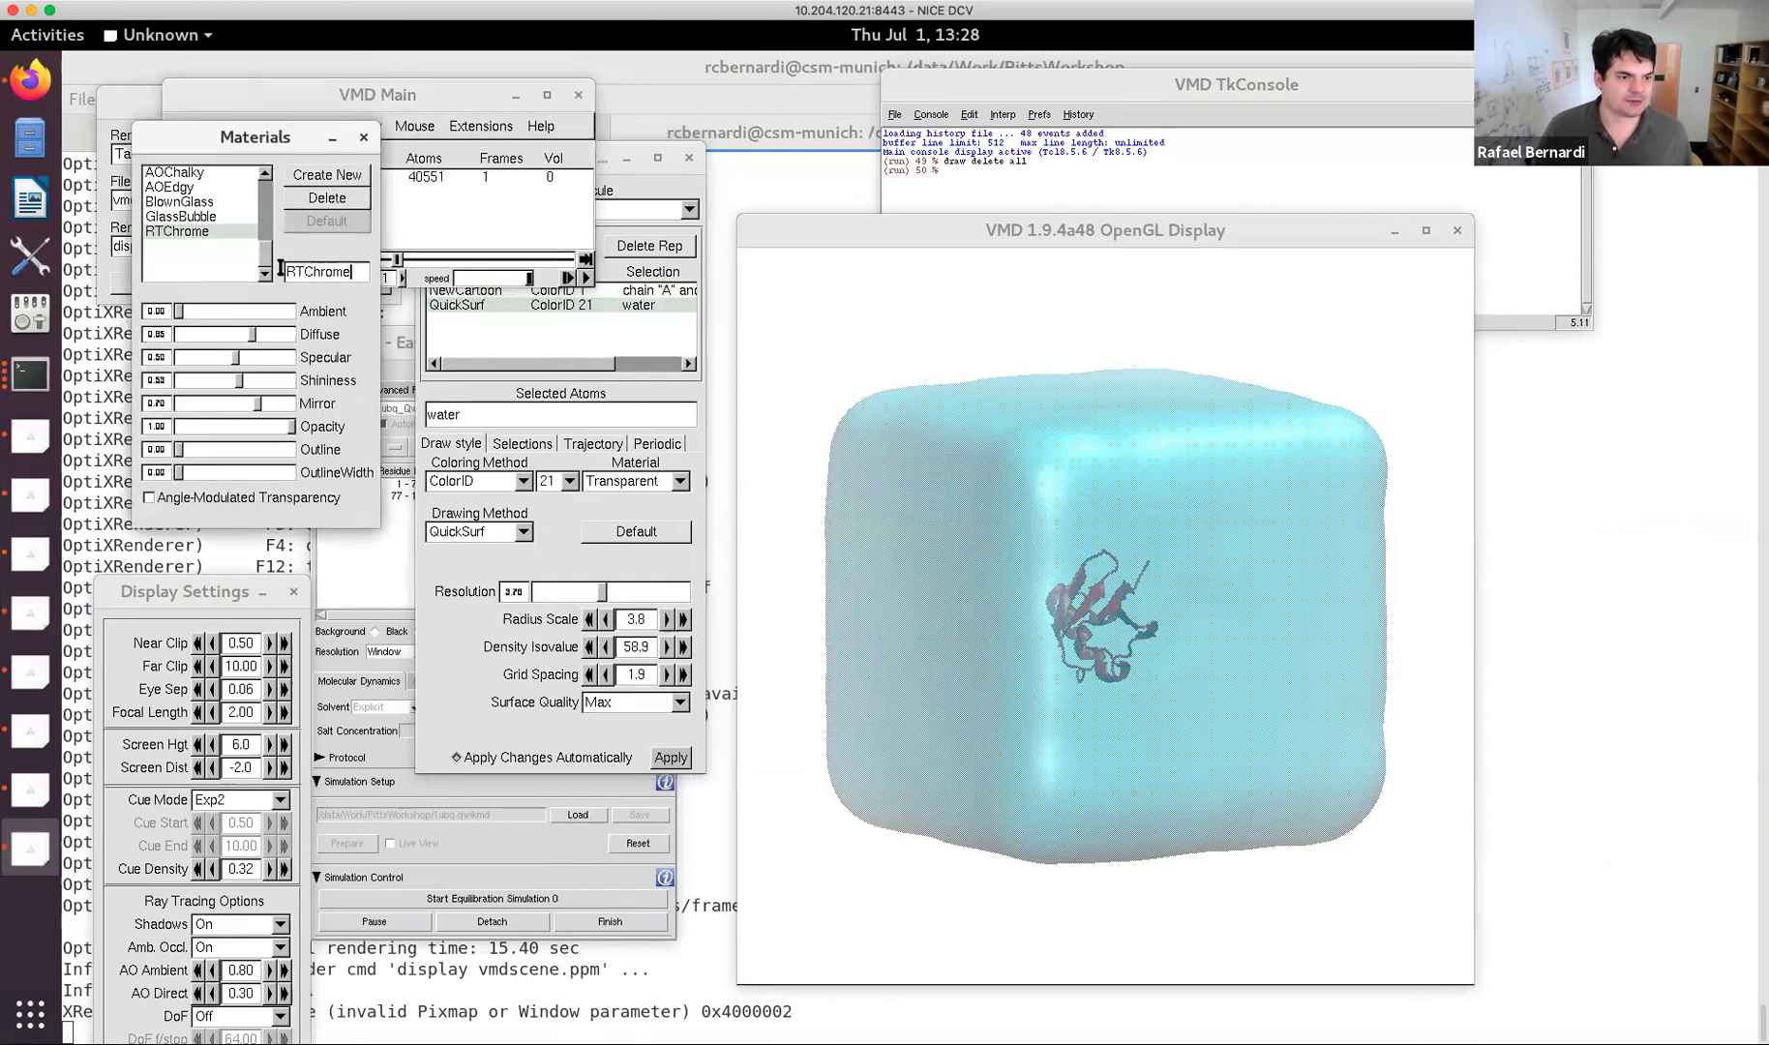
pyautogui.click(184, 174)
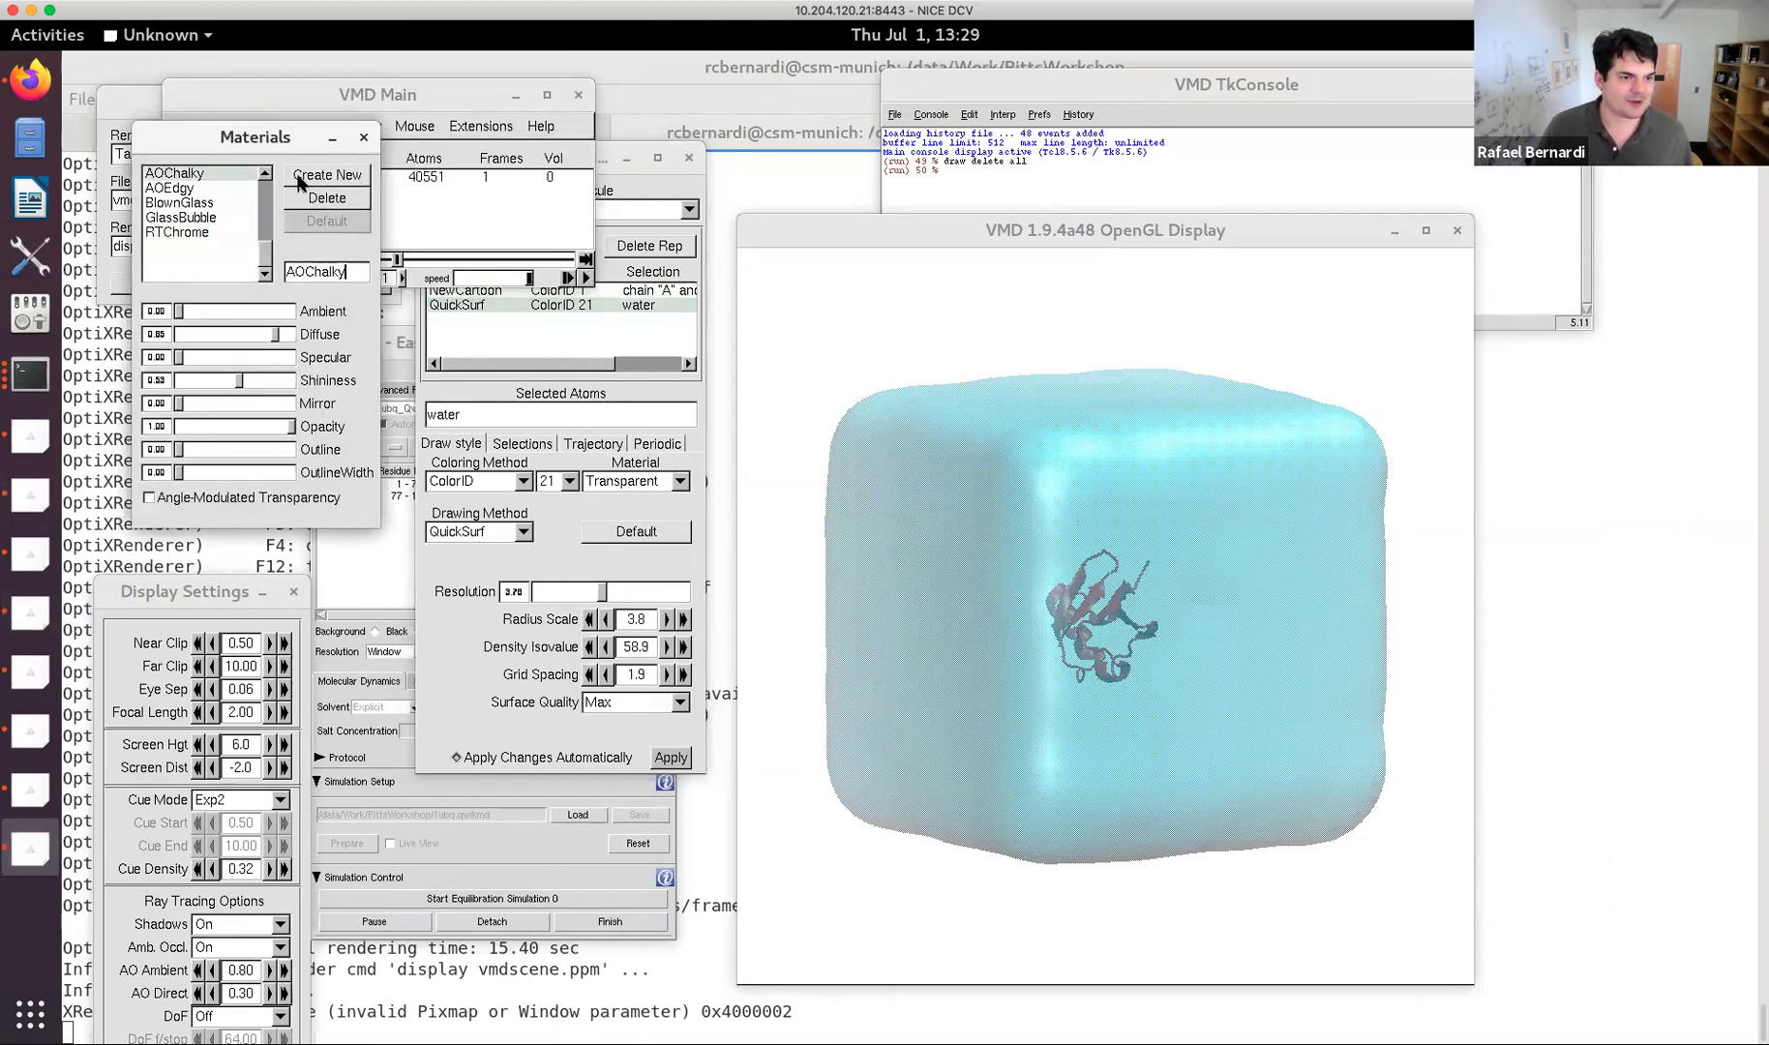
pyautogui.click(326, 175)
pyautogui.doubleClick(300, 271)
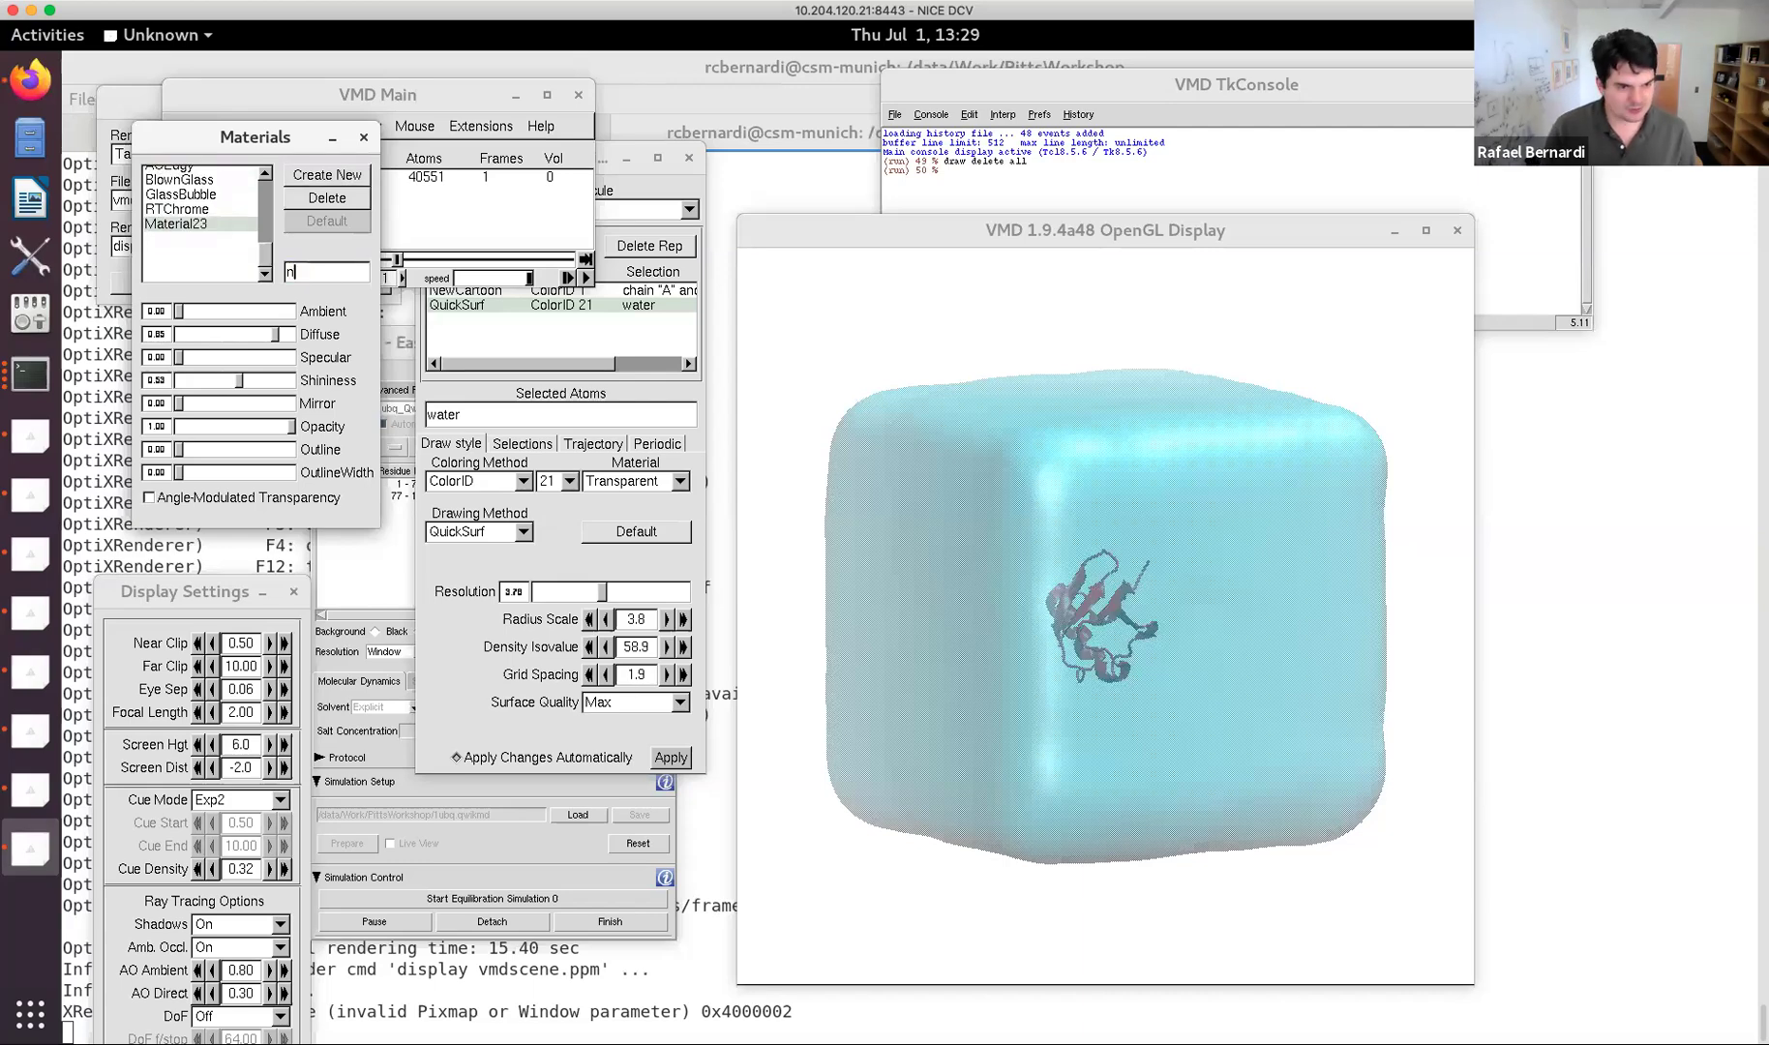
pyautogui.write('new')
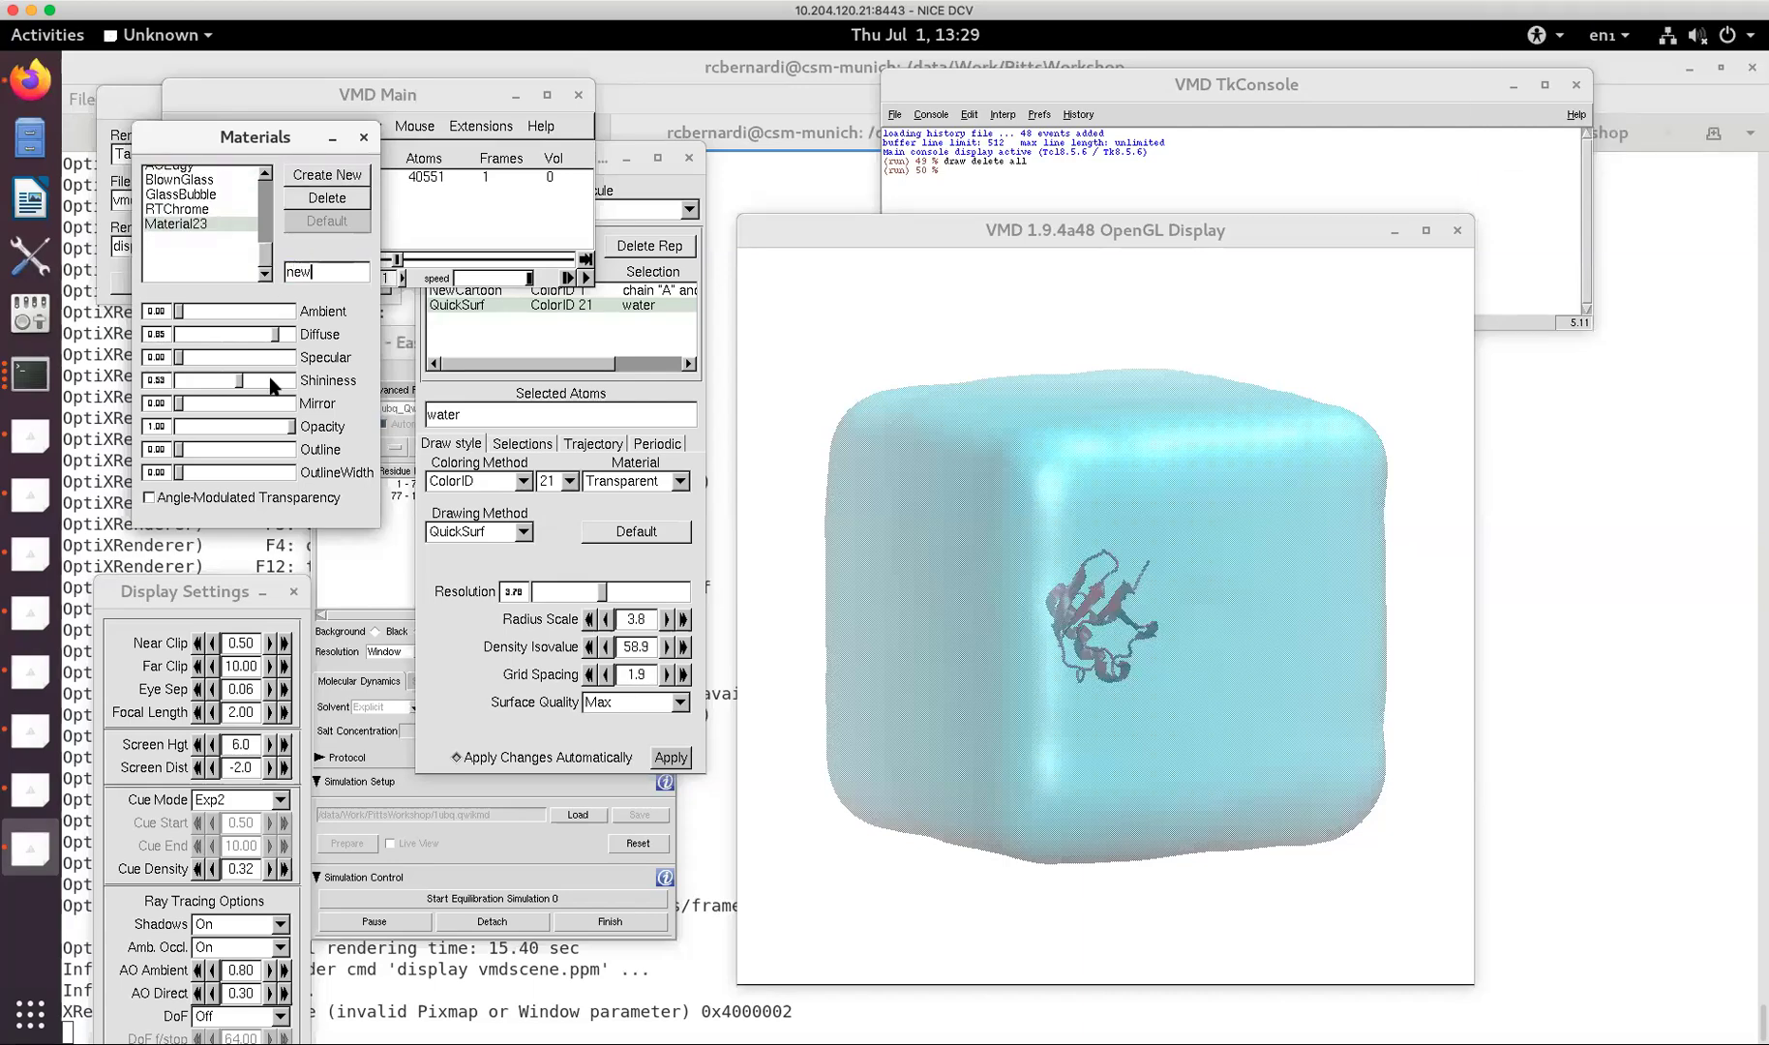
# Set the new material's opacity to about 0.78 and reselect the QuickSurf water representation.
pyautogui.click(261, 427)
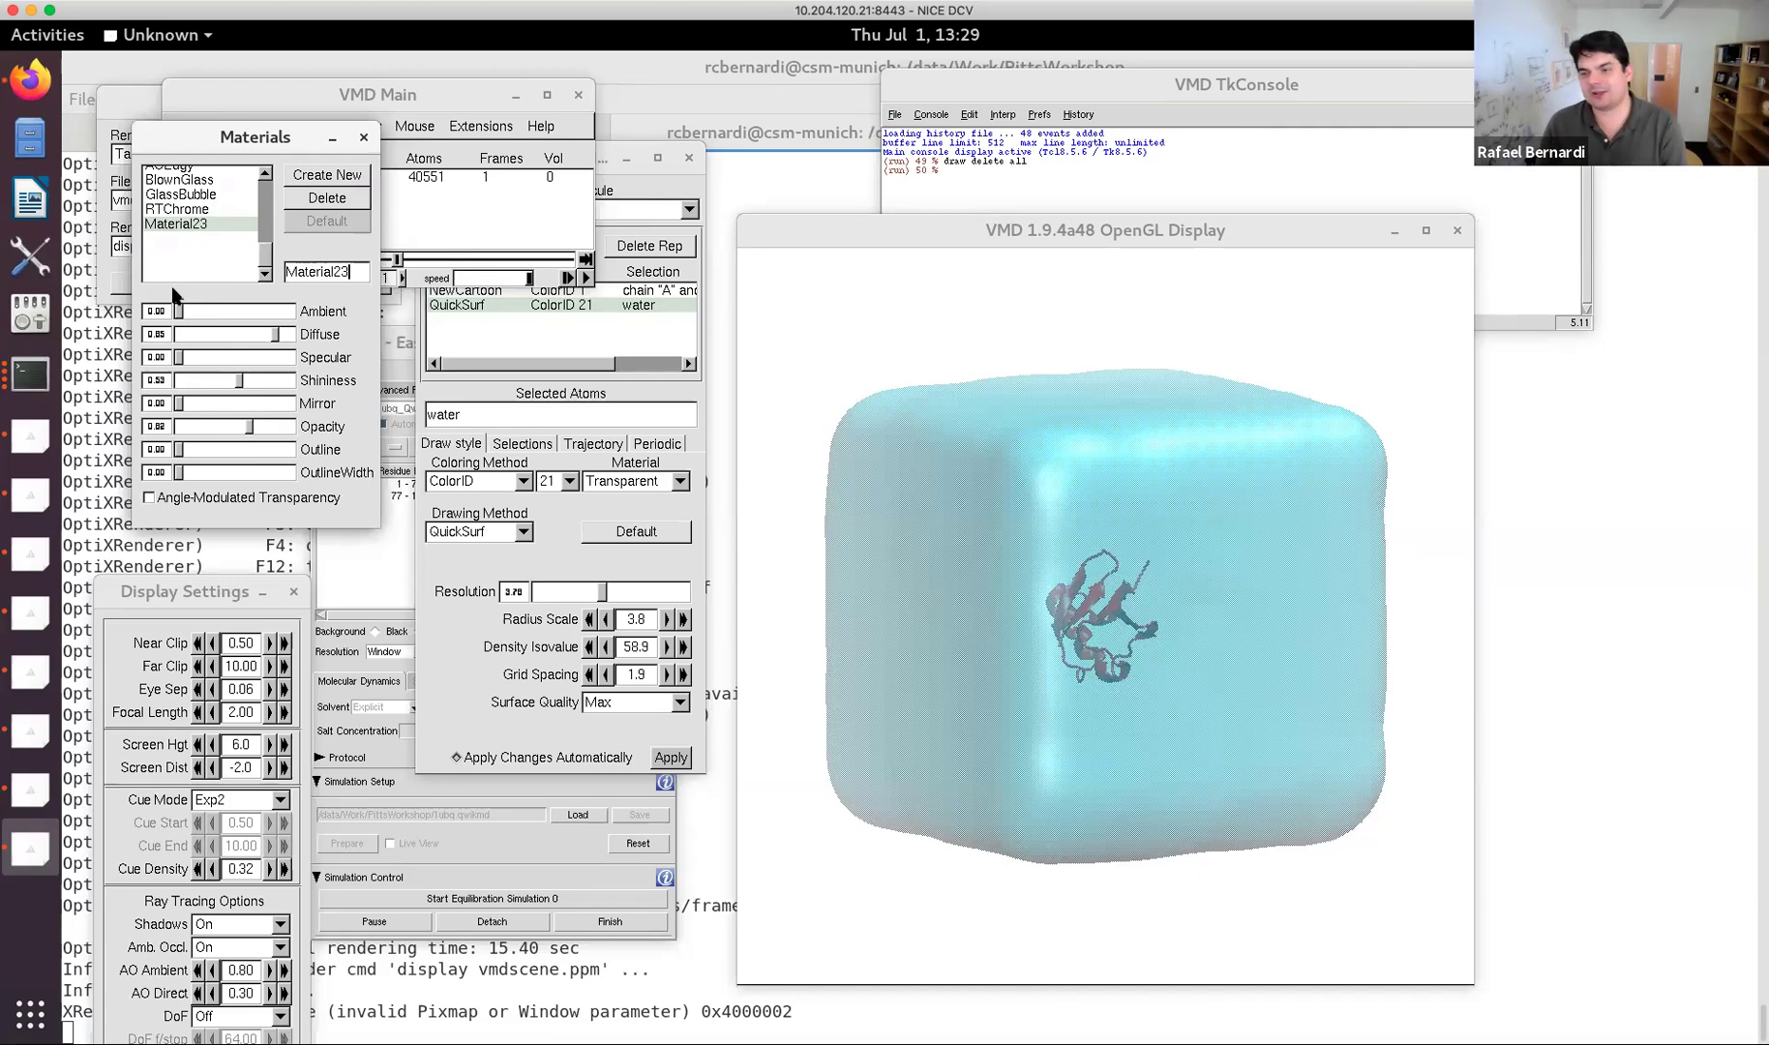
pyautogui.moveTo(250, 427)
pyautogui.mouseDown()
pyautogui.moveTo(331, 433)
pyautogui.moveTo(281, 433)
pyautogui.mouseUp()
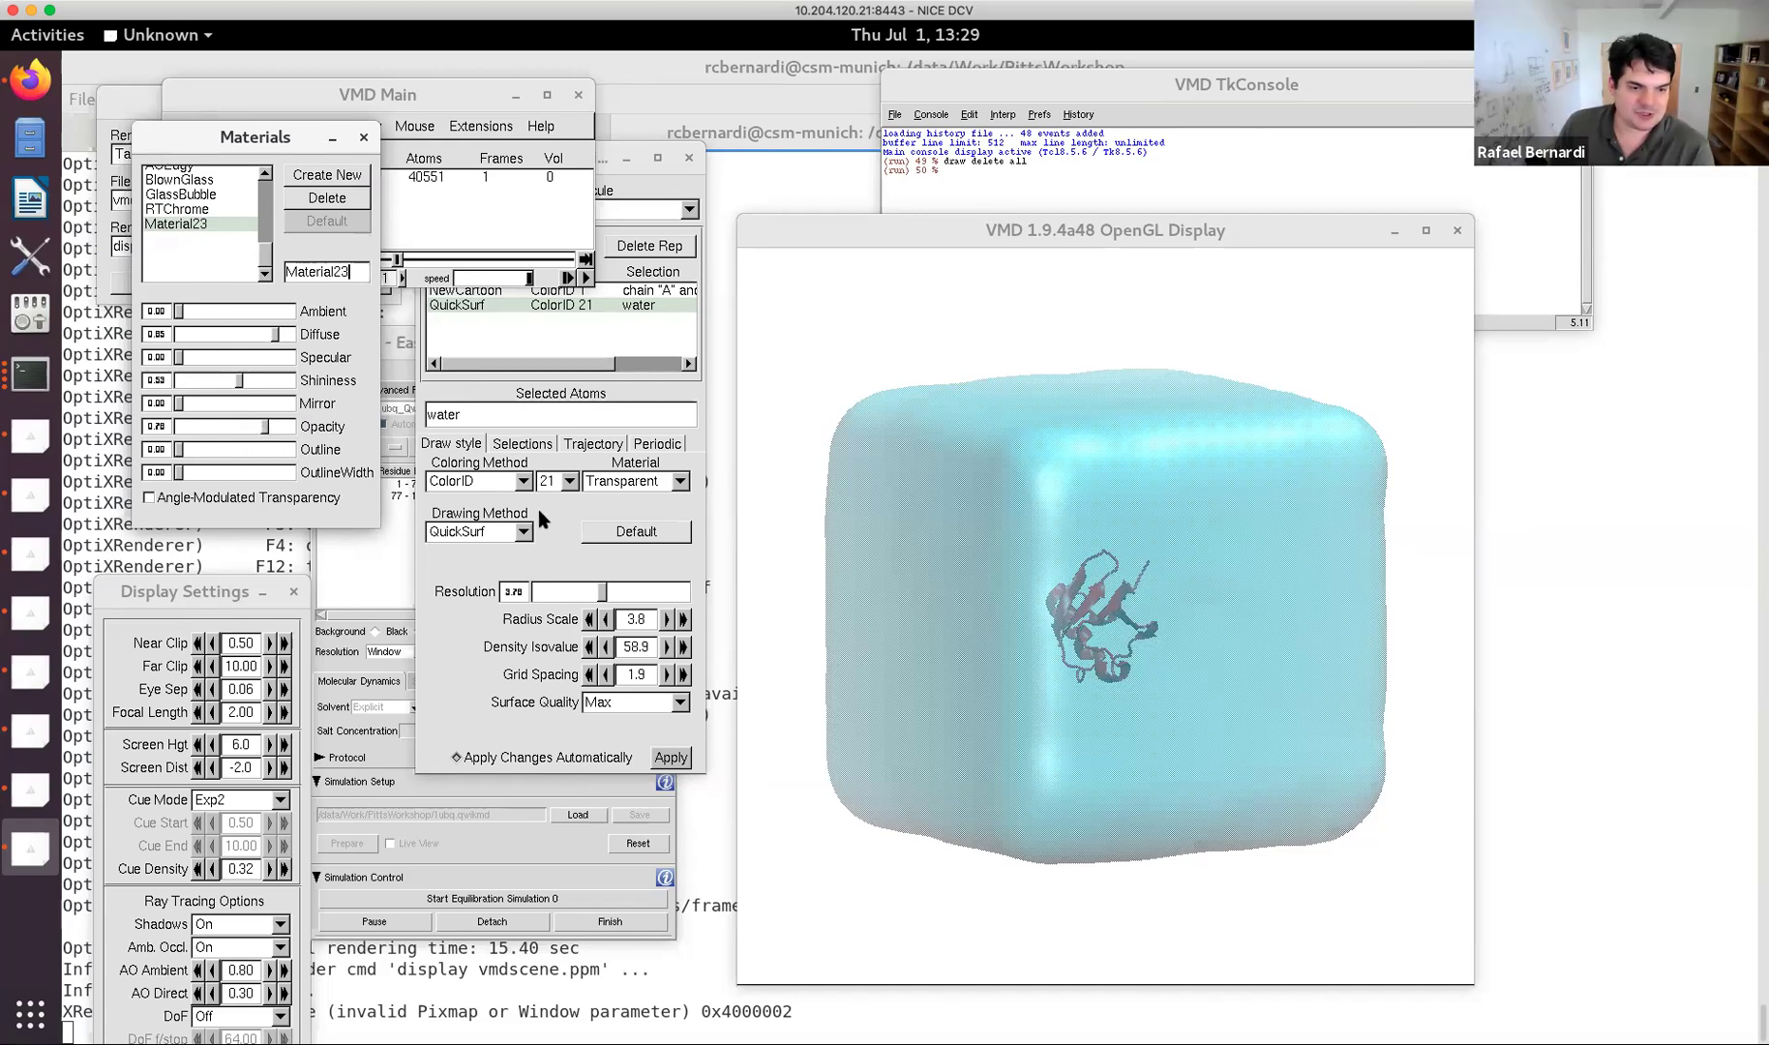
pyautogui.click(600, 302)
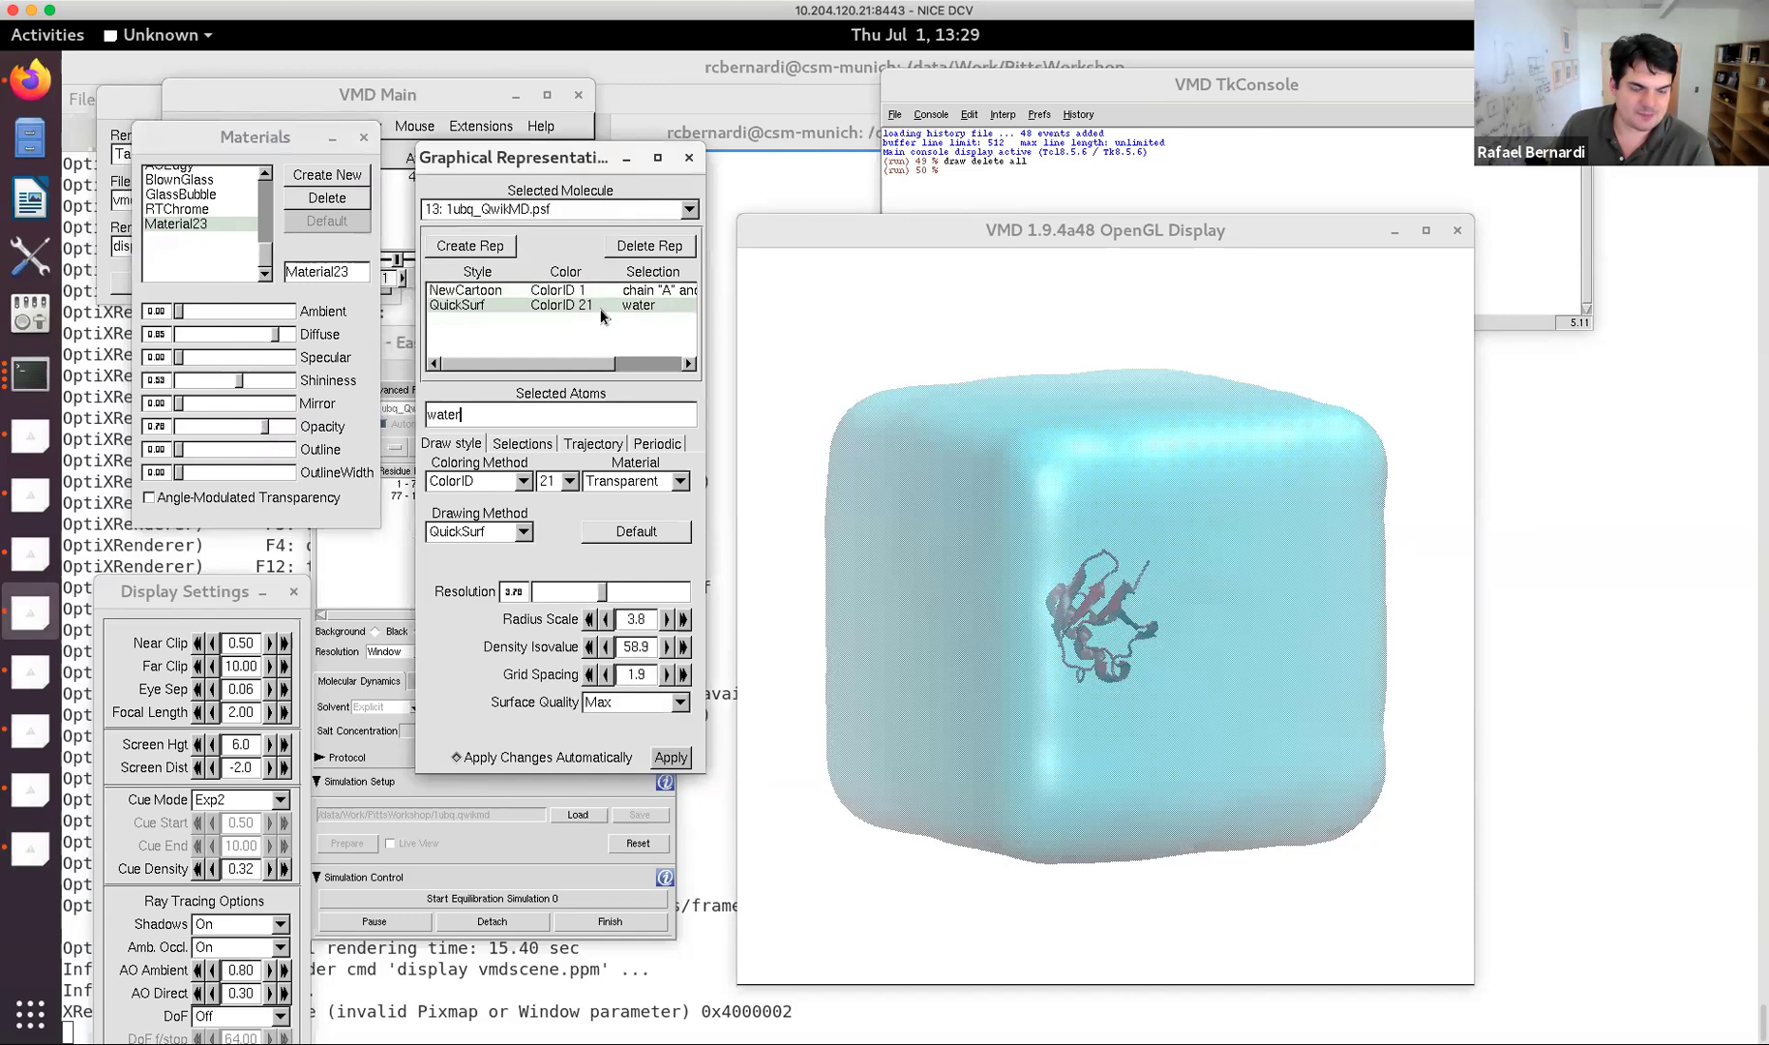
# Assign Material23 to the QuickSurf water representation and rotate the box to check it.
pyautogui.click(618, 483)
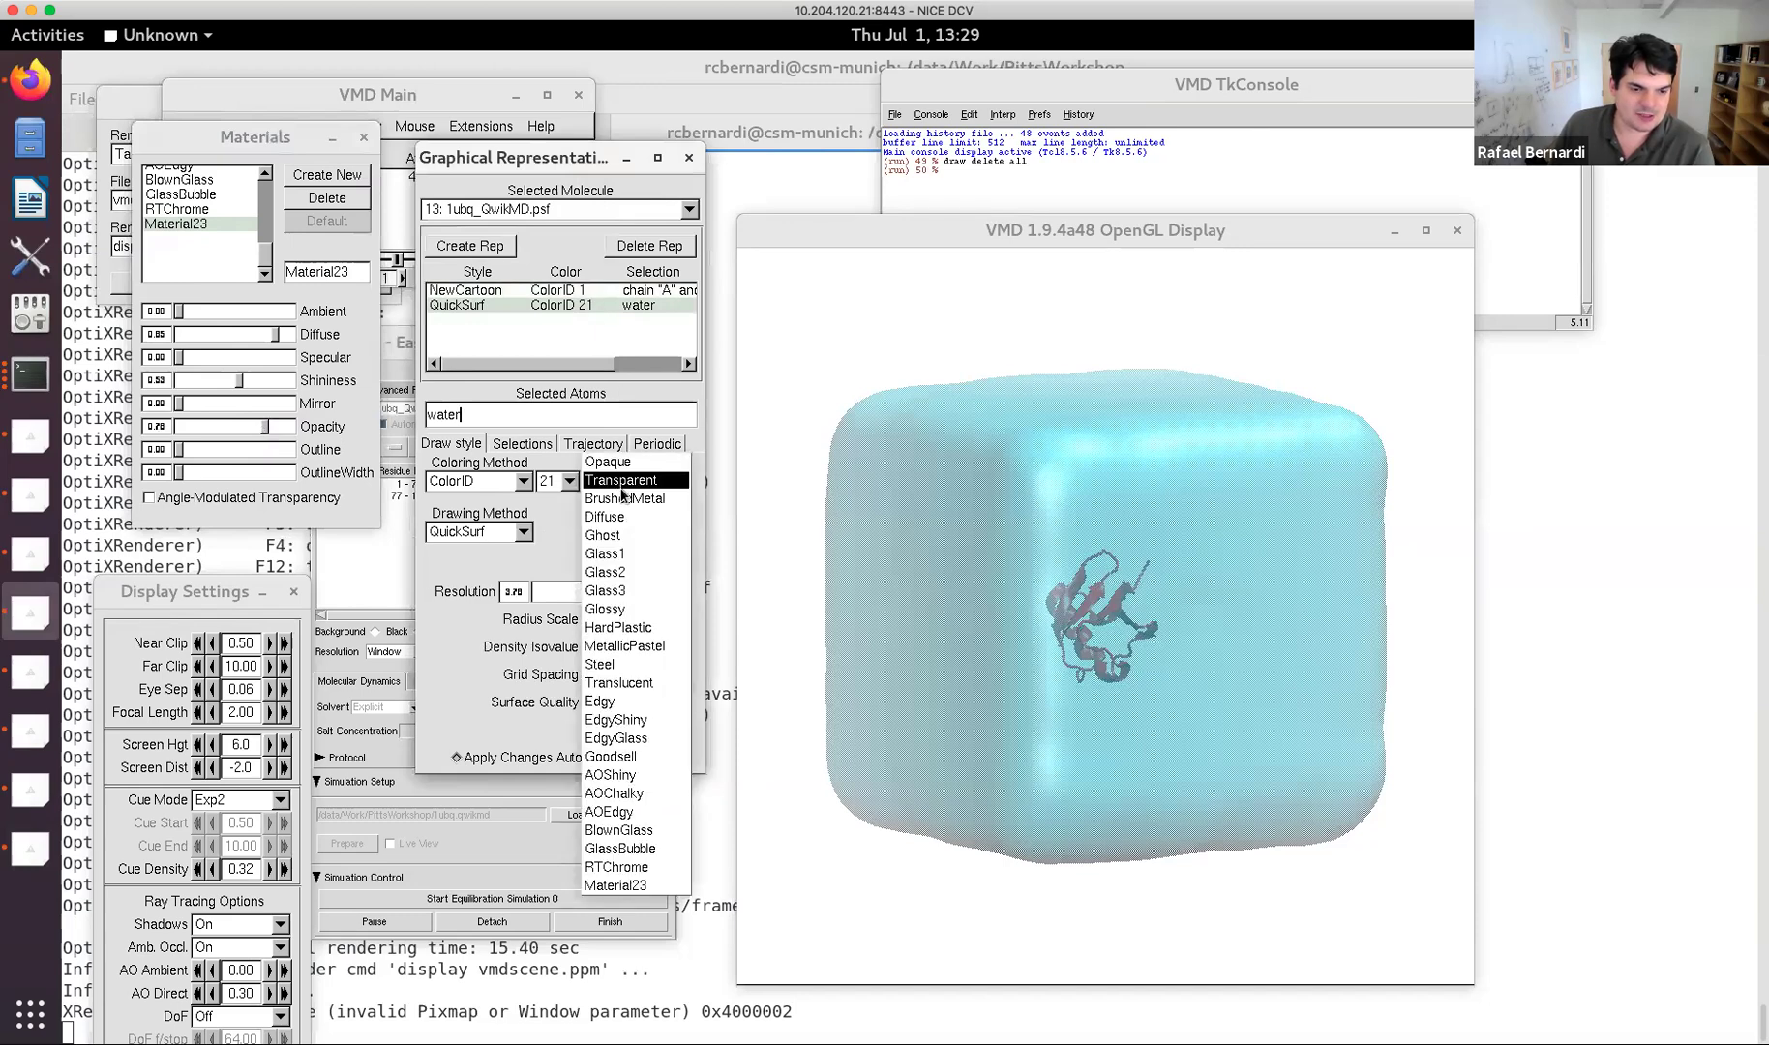
pyautogui.click(635, 885)
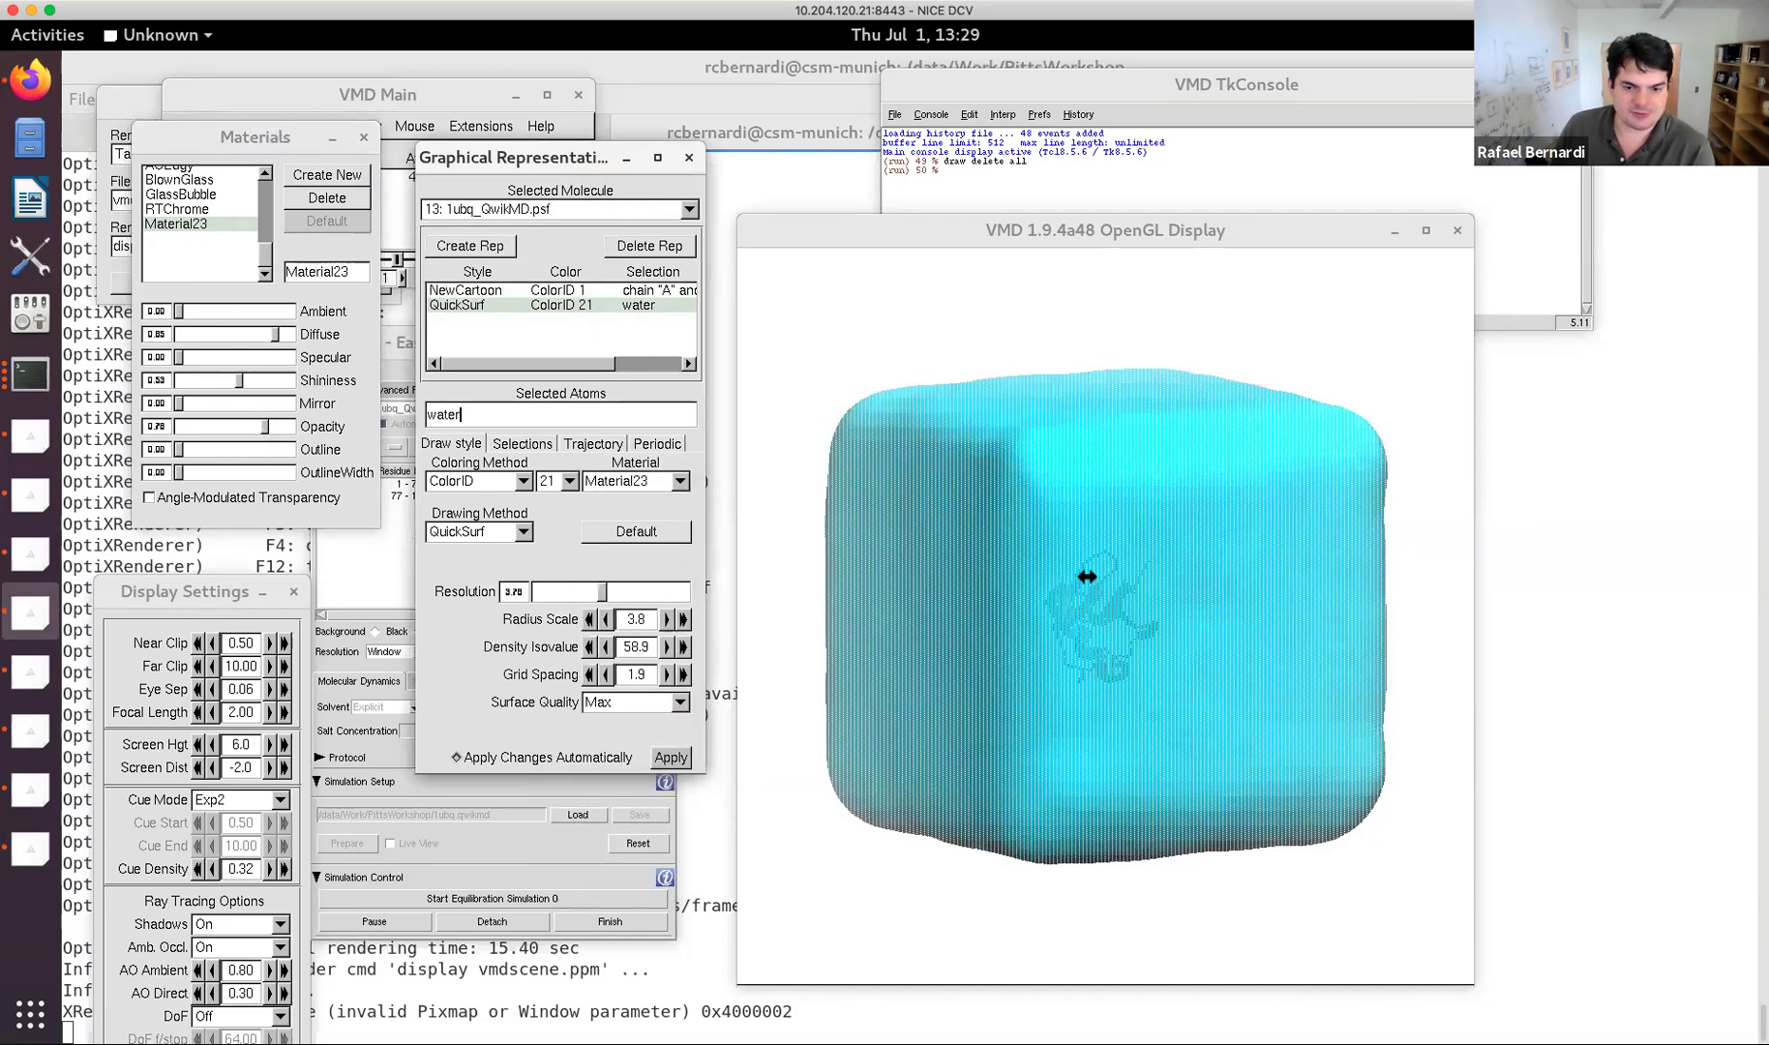
pyautogui.moveTo(1074, 588); pyautogui.dragTo(1011, 640)
# Switch the display's render mode to GLSL and rotate the water box to inspect its transparency.
pyautogui.click(391, 125)
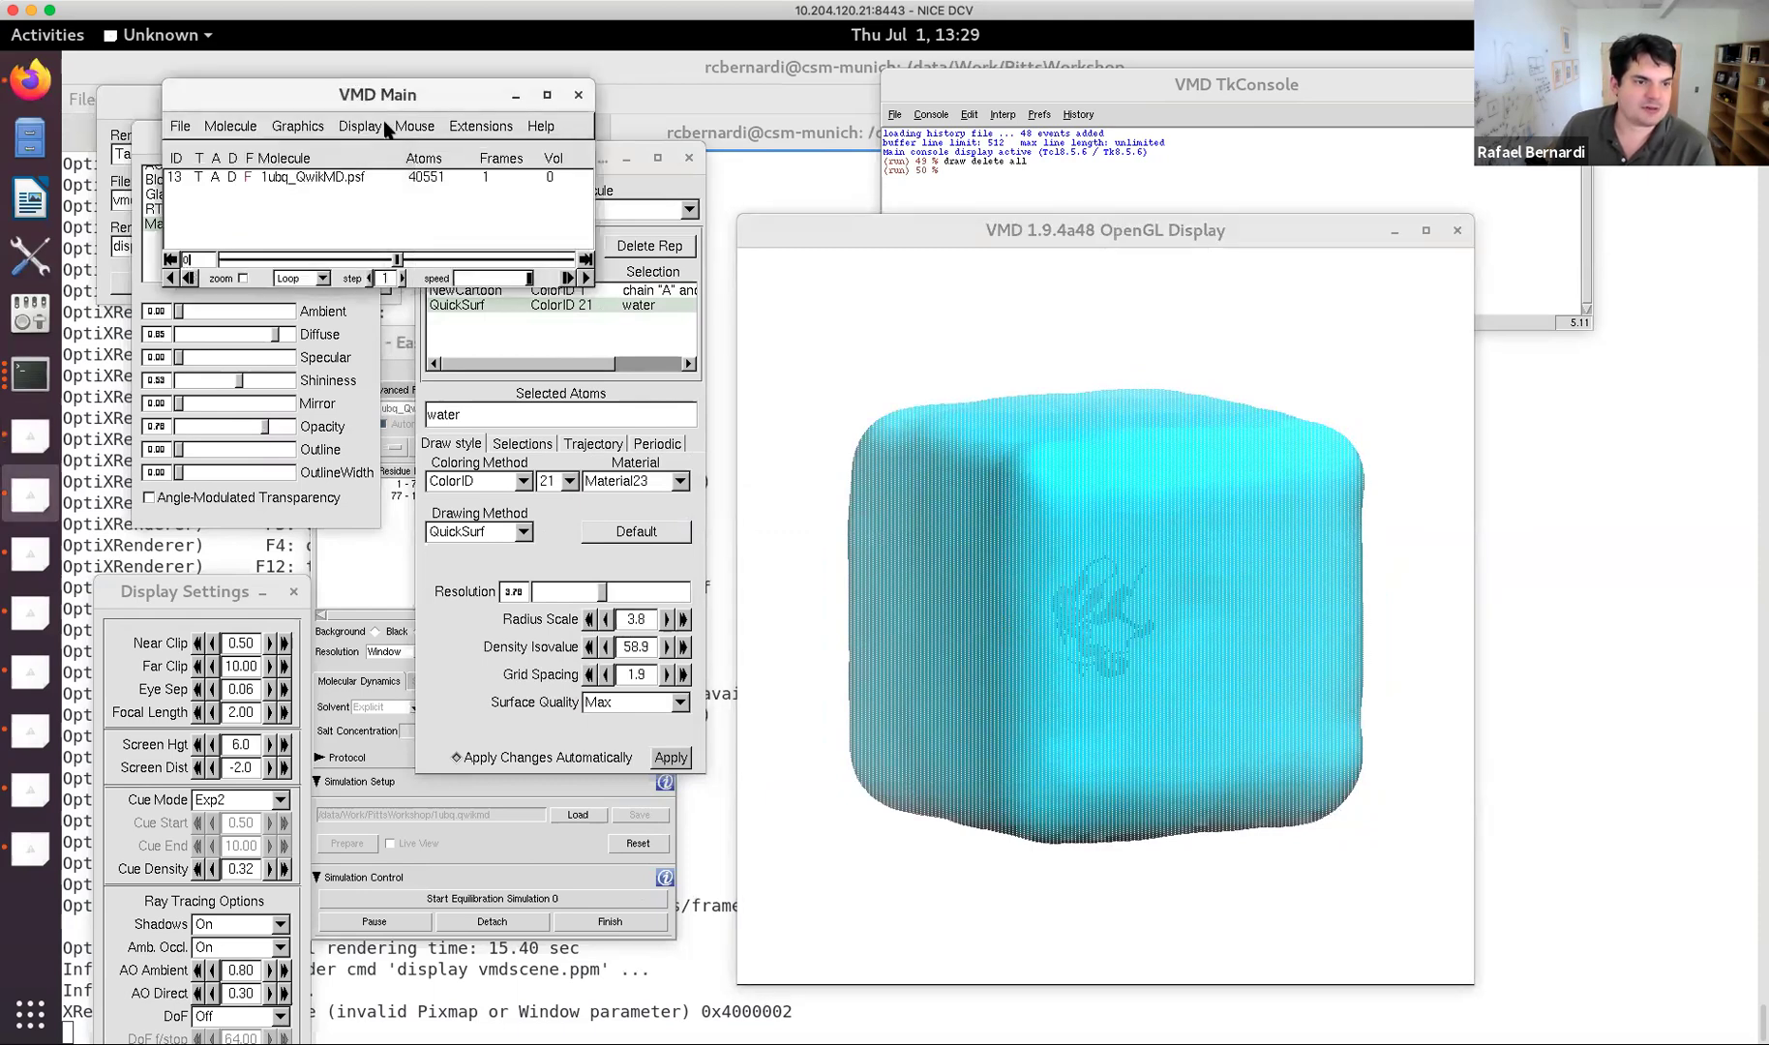
pyautogui.click(377, 127)
pyautogui.moveTo(379, 431)
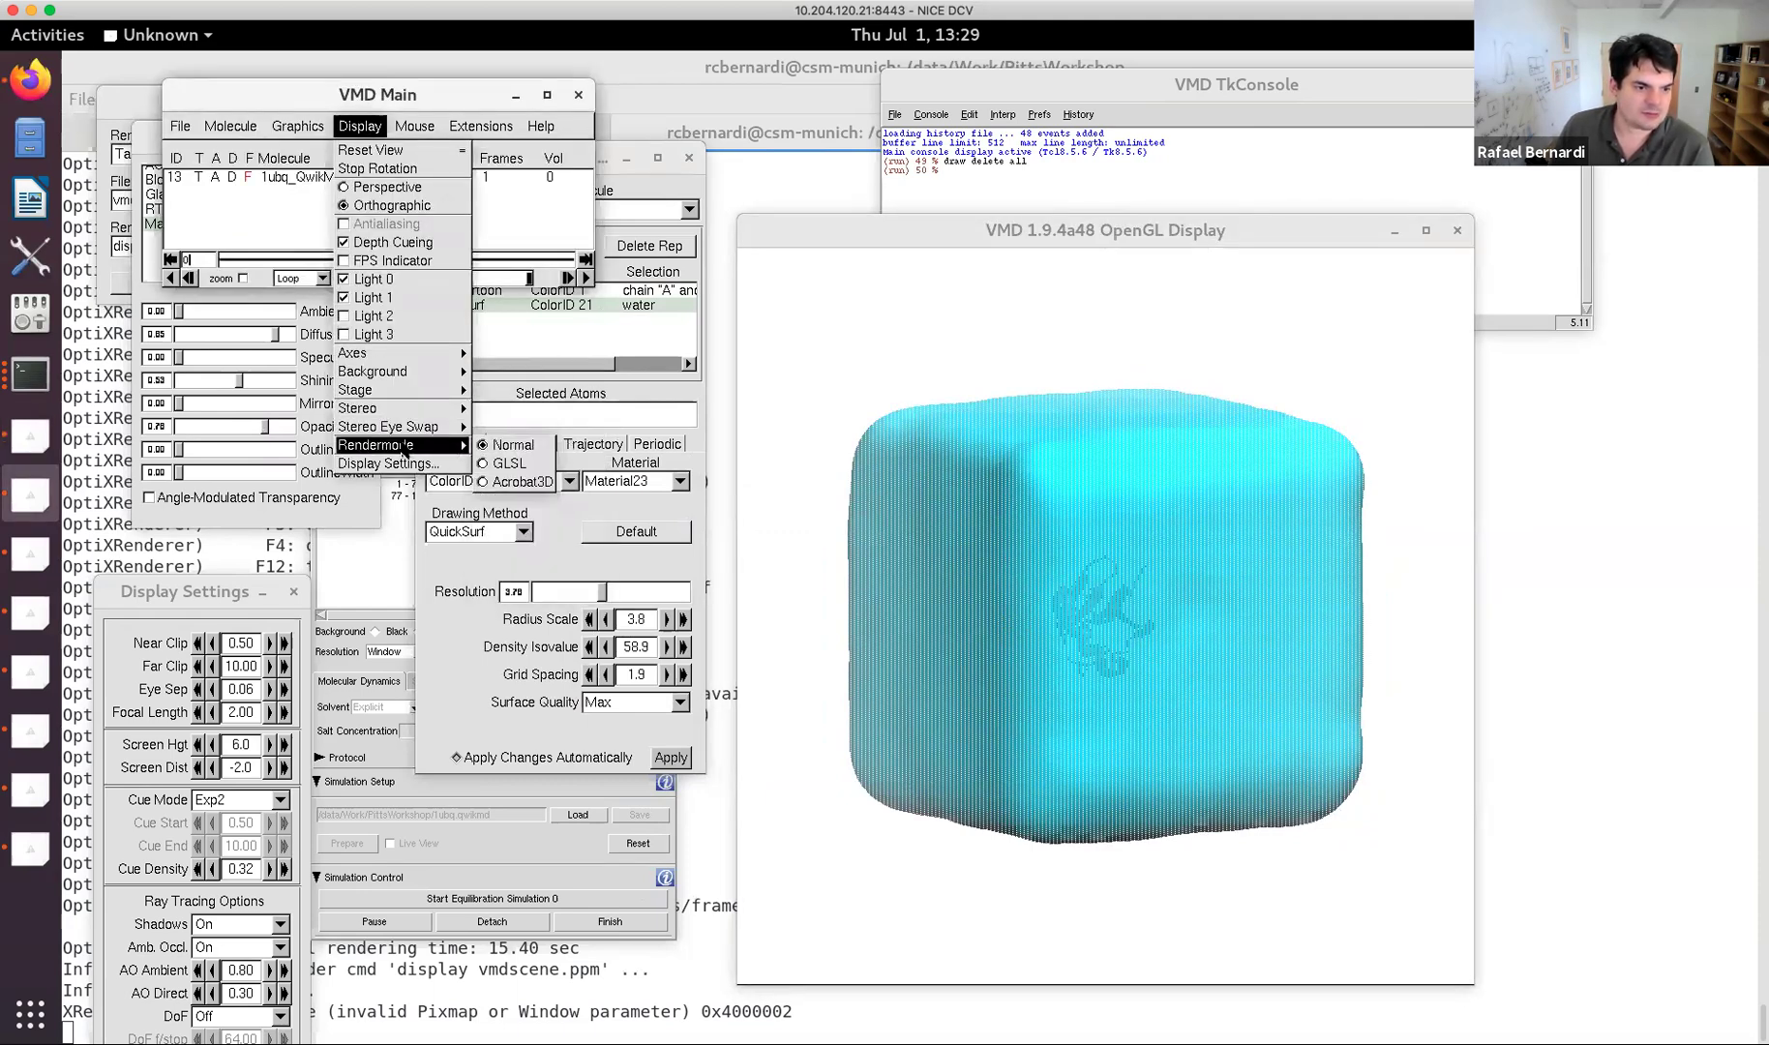
pyautogui.click(507, 463)
pyautogui.moveTo(999, 581); pyautogui.dragTo(1088, 622)
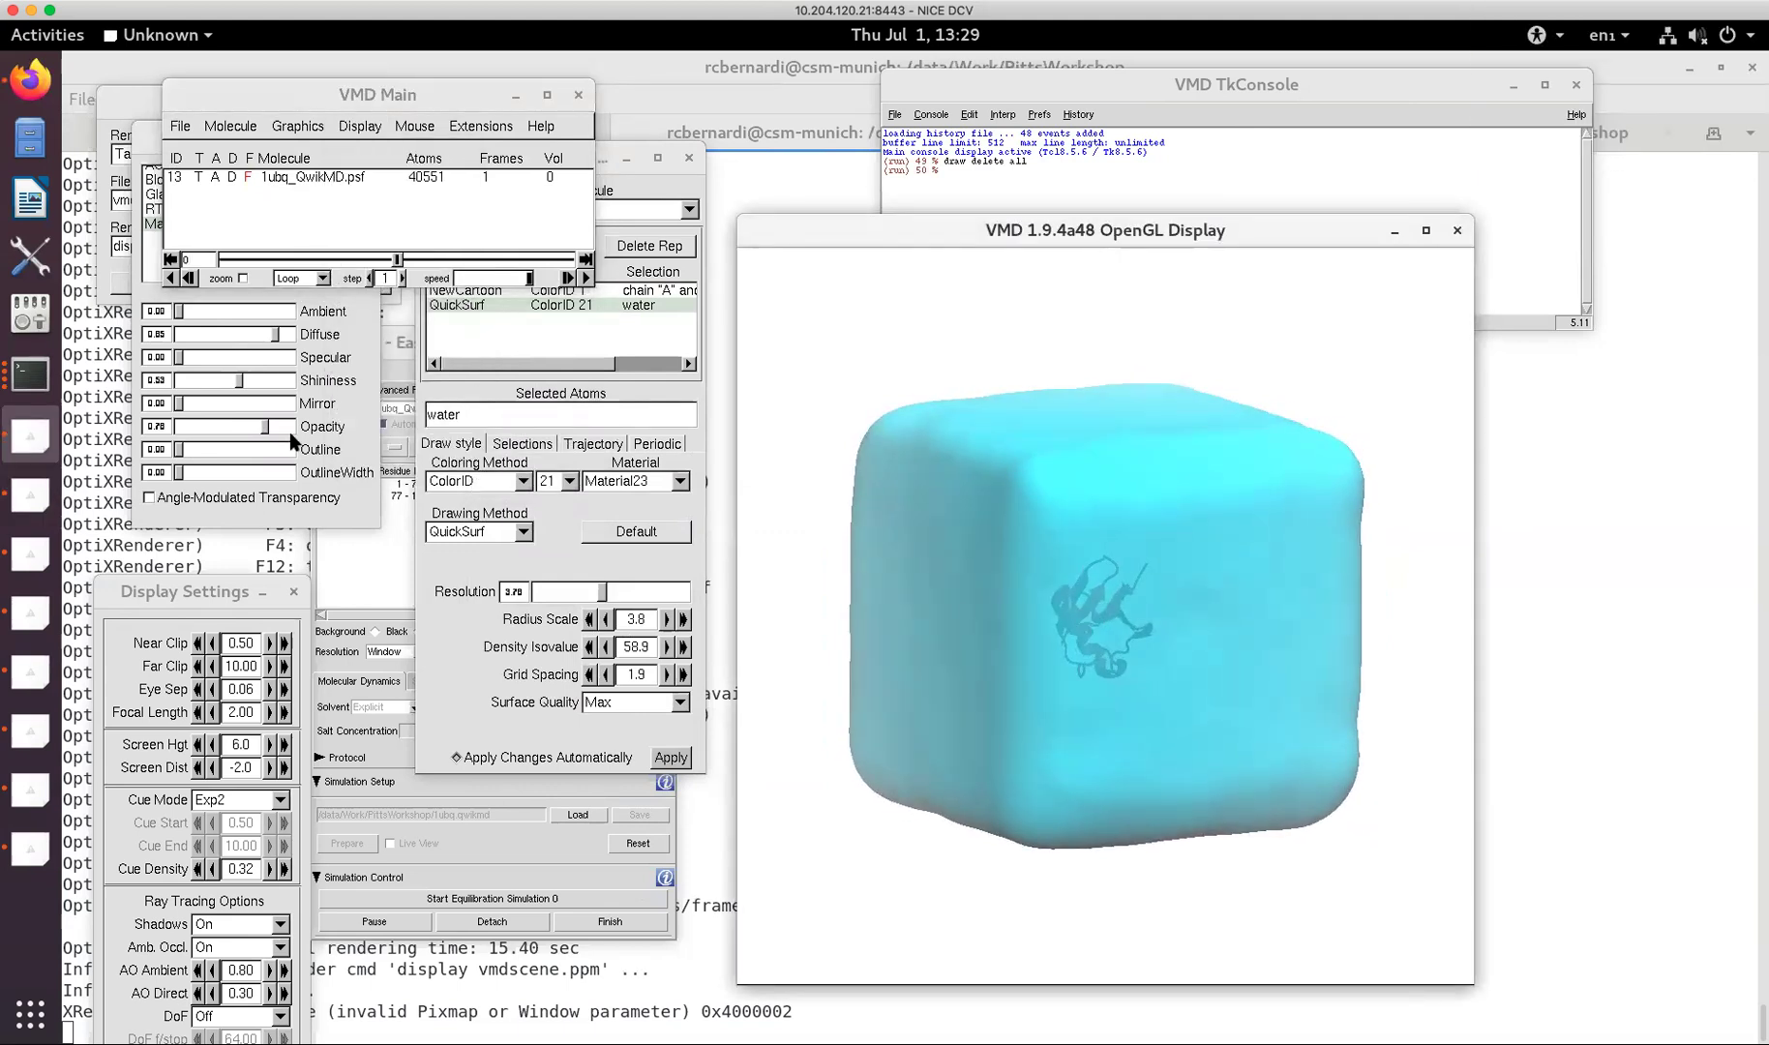
# Set Material23's opacity to about 0.47, outline to about 2.03 and outline width to about 0.61.
pyautogui.moveTo(264, 427); pyautogui.dragTo(238, 452)
pyautogui.click(249, 473)
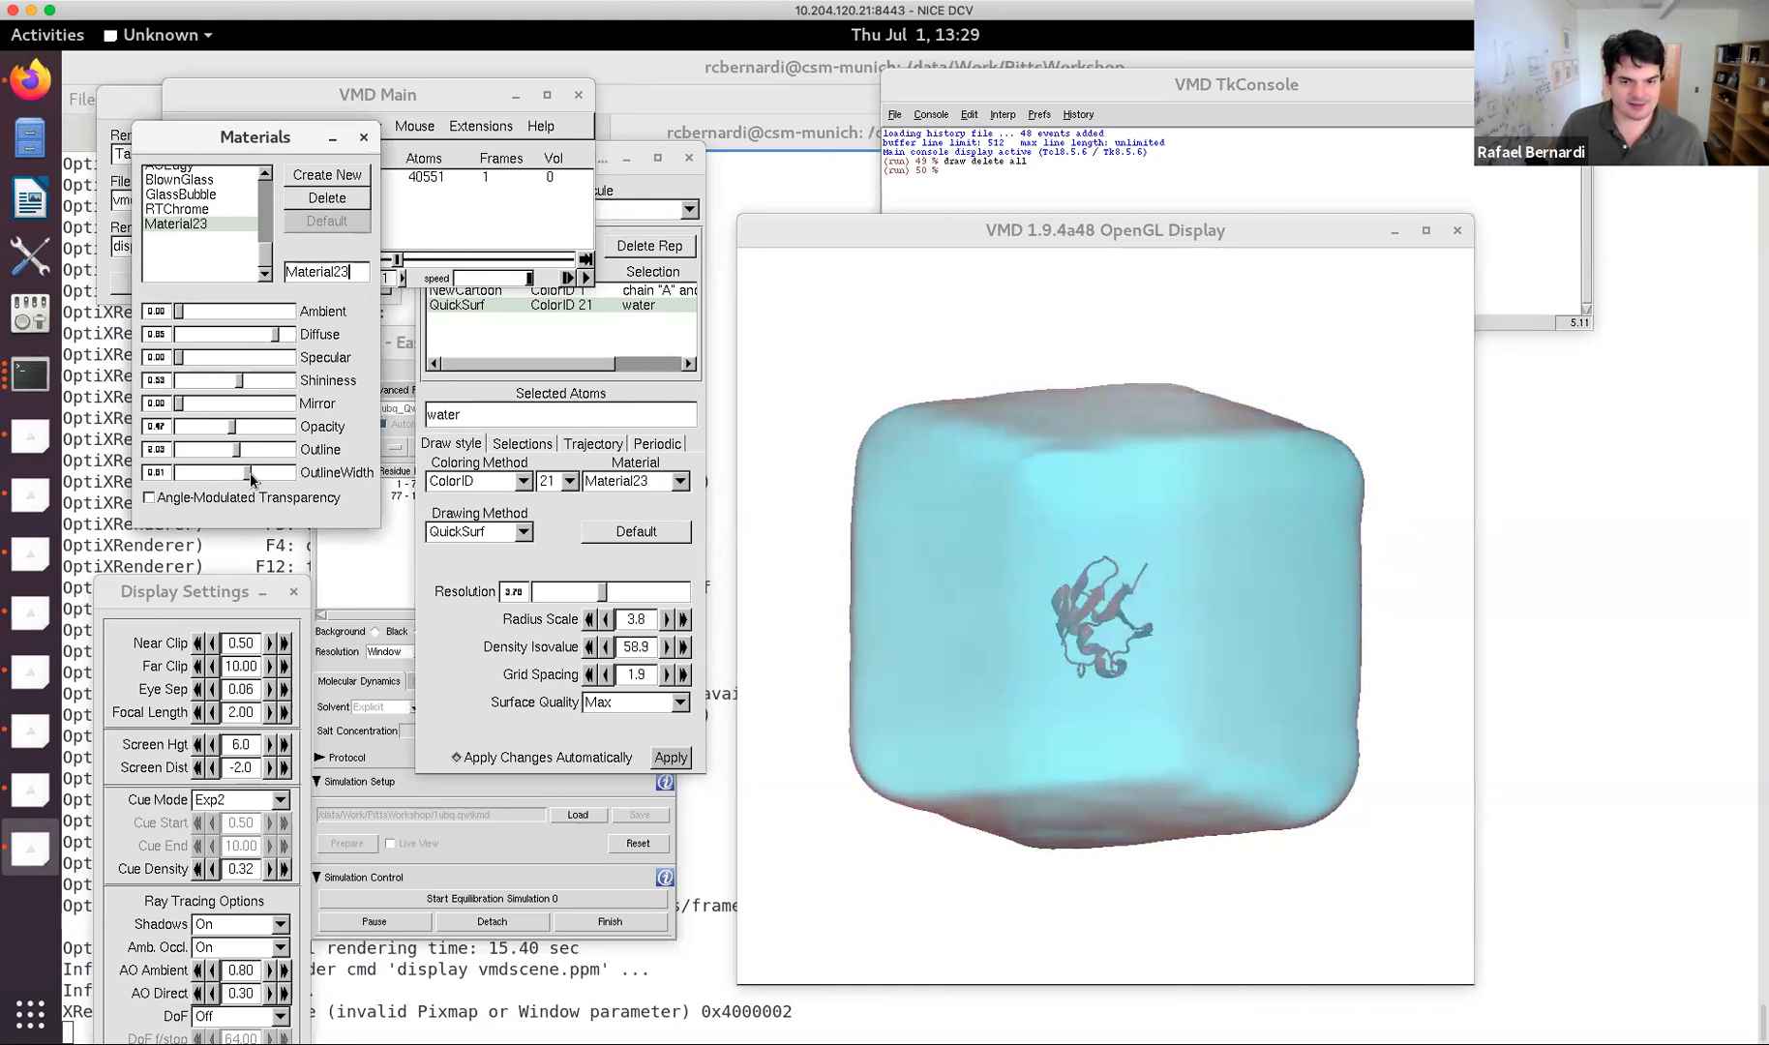
pyautogui.moveTo(1094, 595); pyautogui.dragTo(1409, 639)
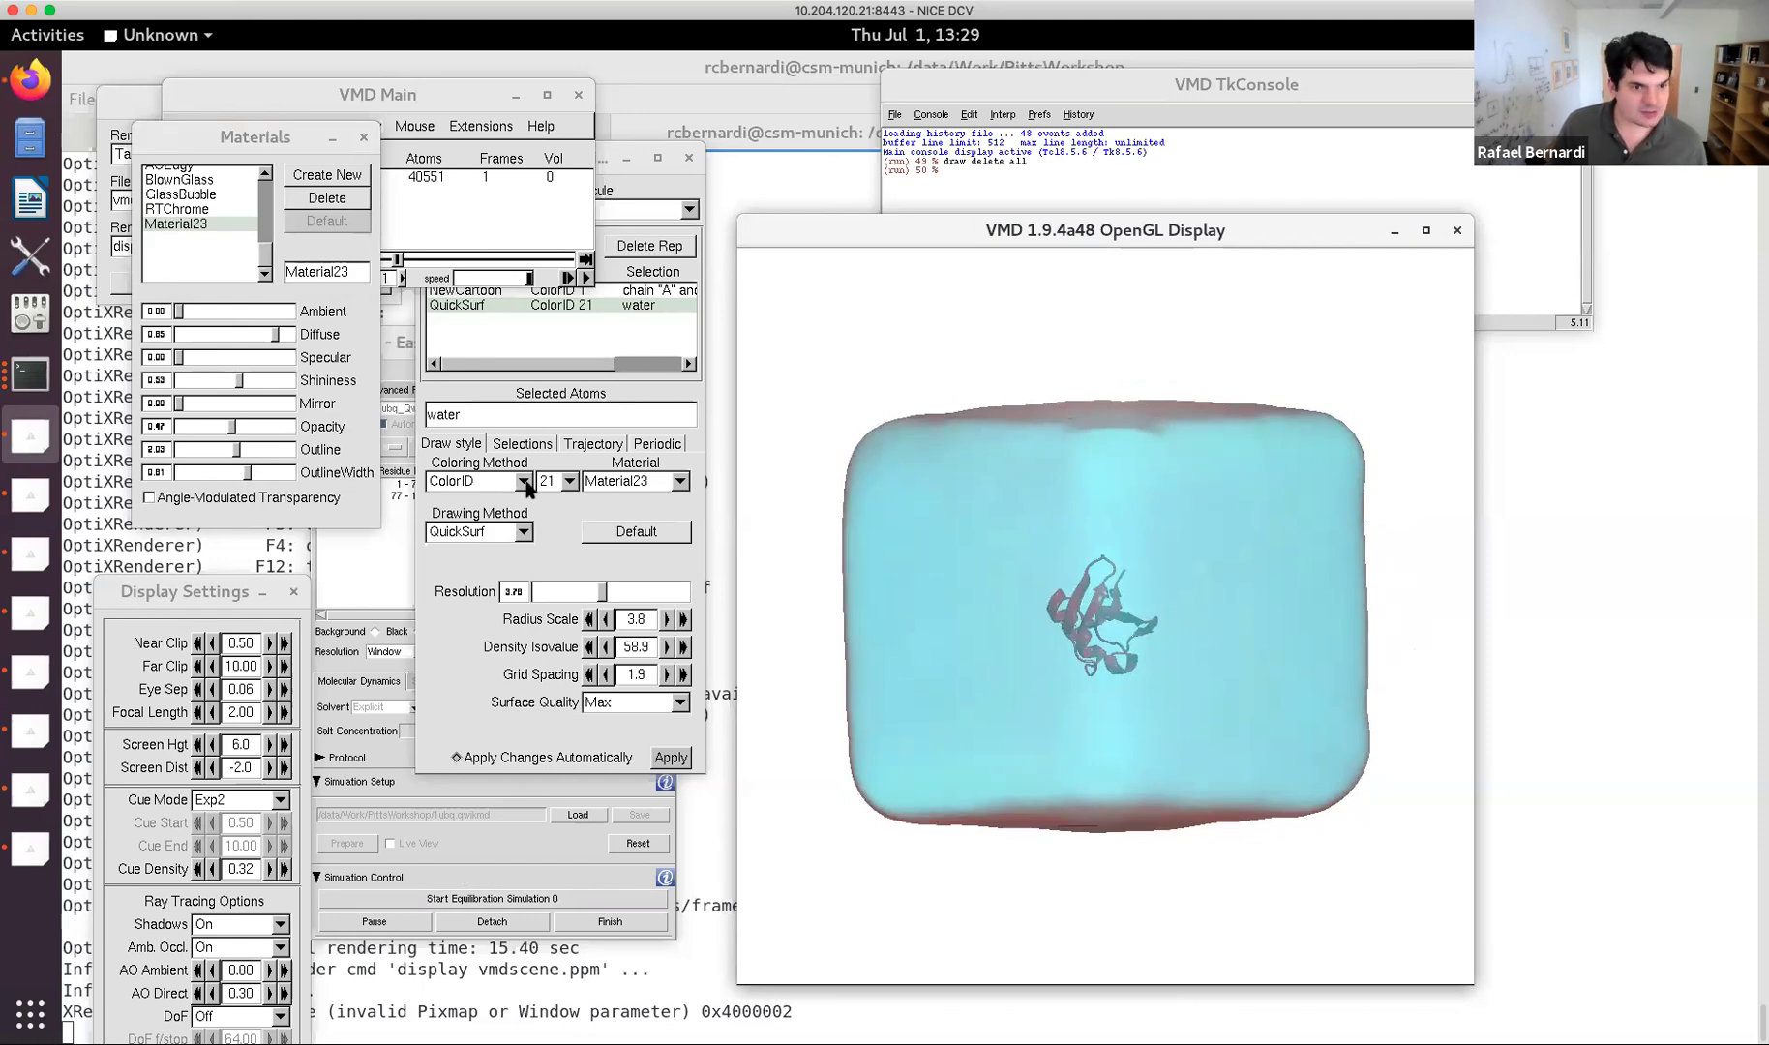
# Render the Material23 water box with TachyonL-OptiX interactive to vmdscene.ppm, inspect it maximized from several angles, and close the resulting image.
pyautogui.press('super')
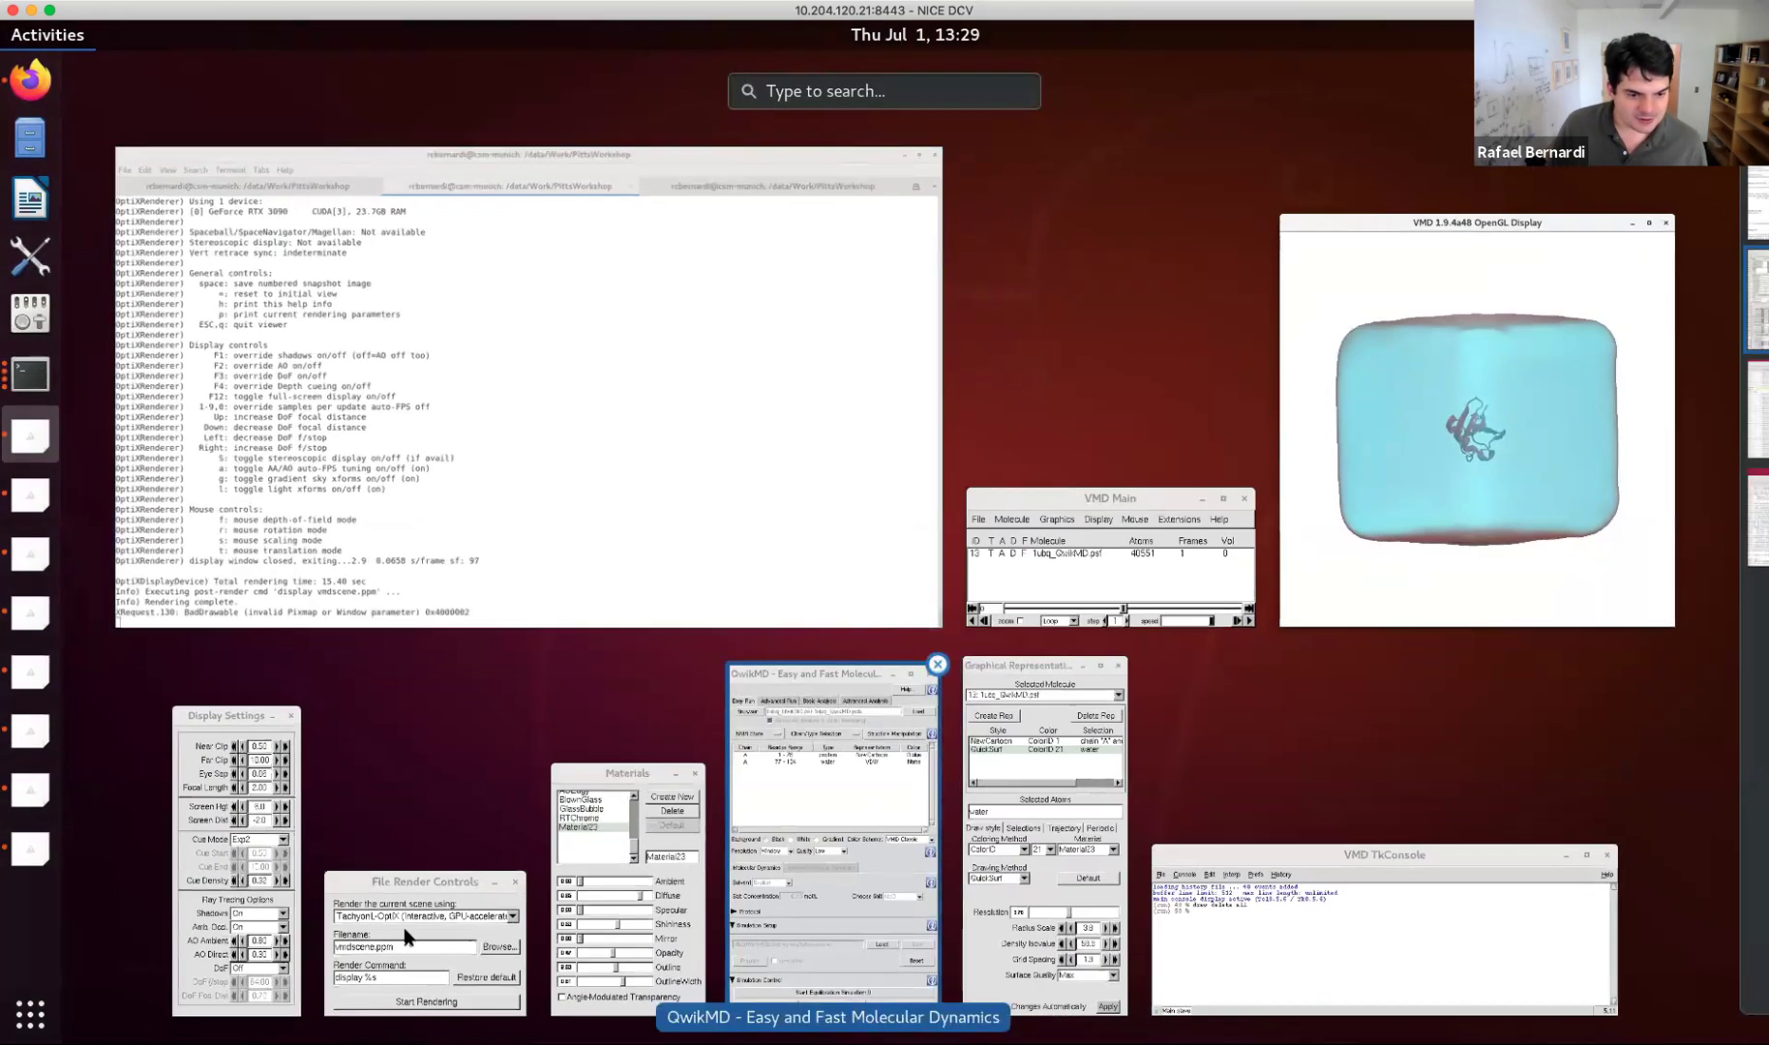
pyautogui.click(369, 931)
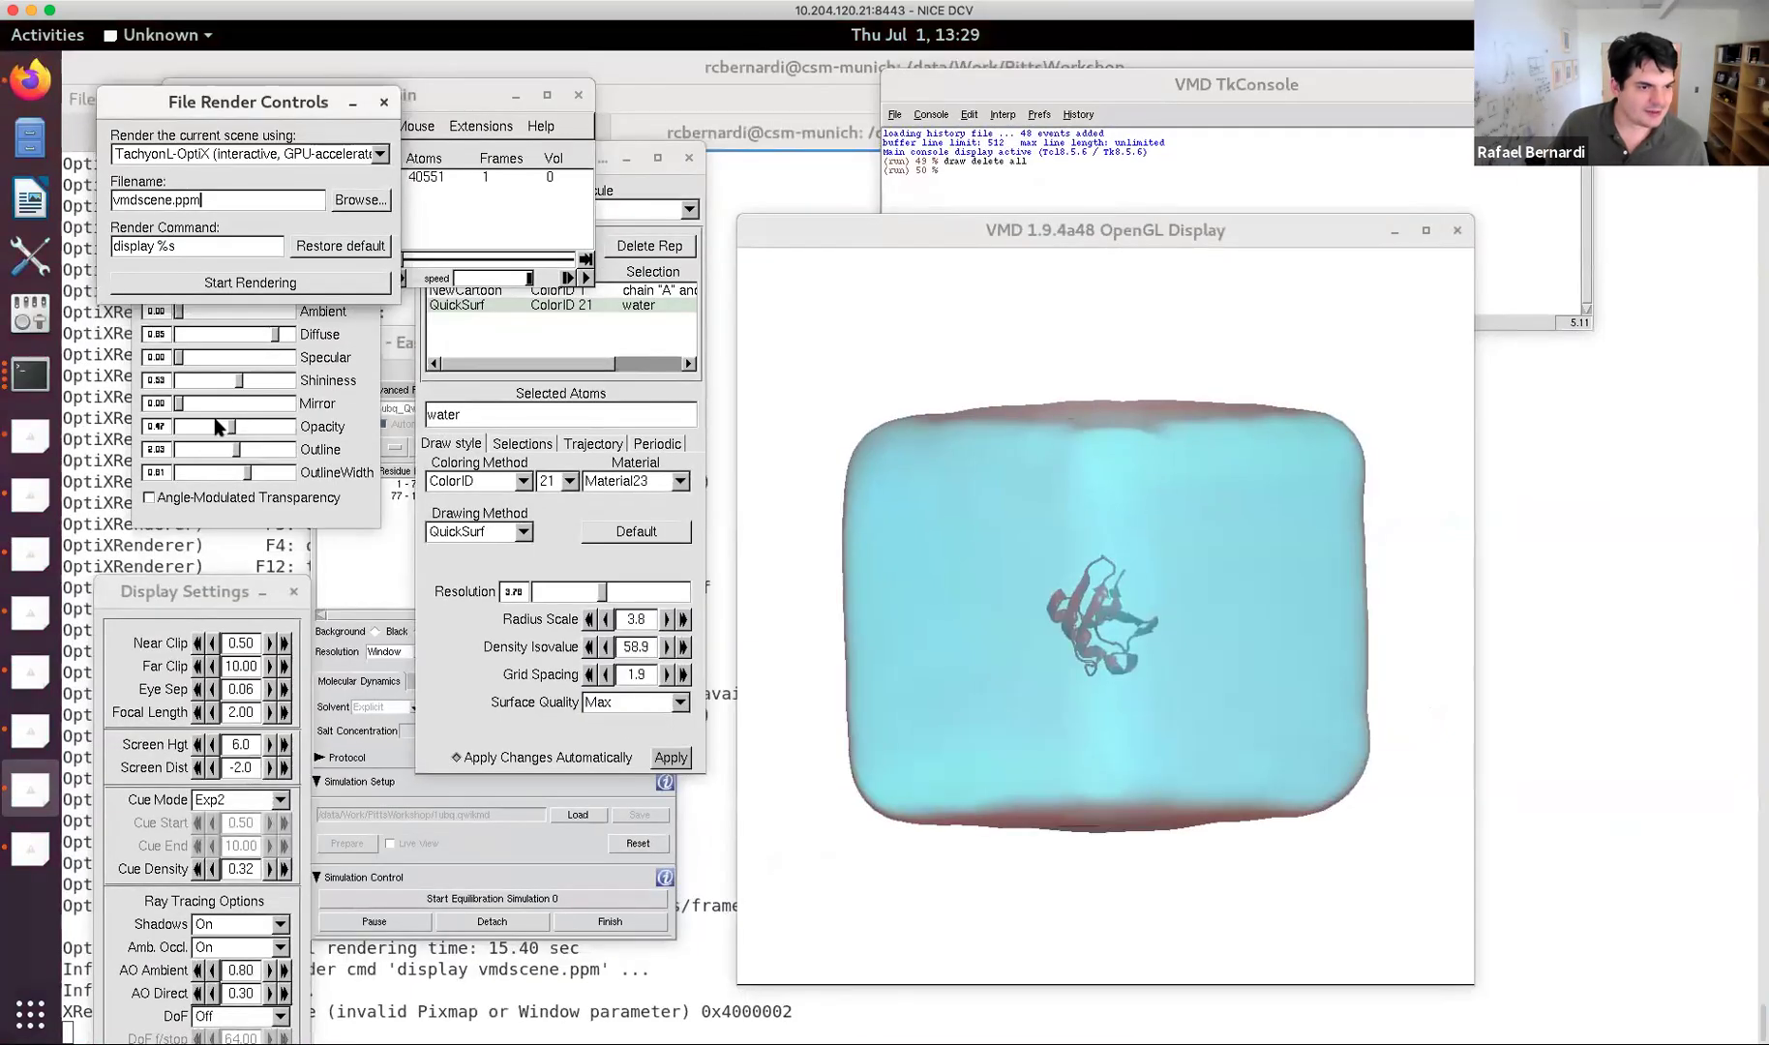
pyautogui.click(220, 282)
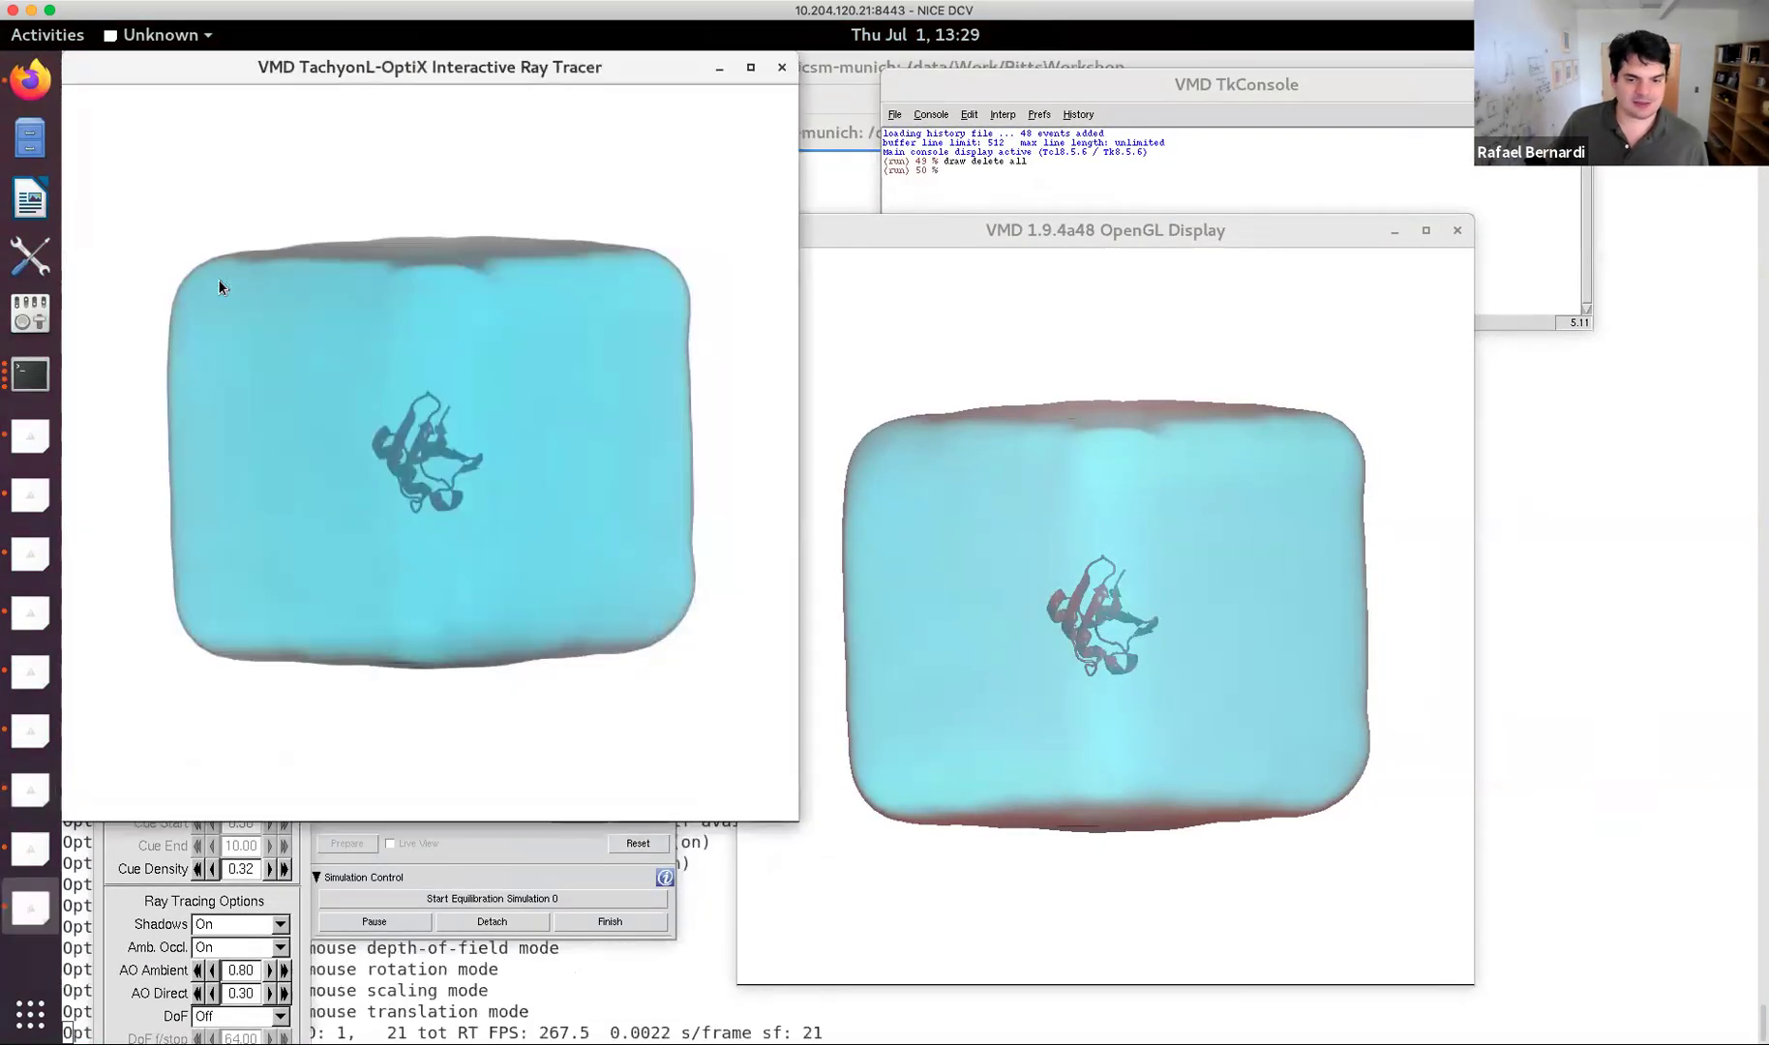
pyautogui.click(751, 68)
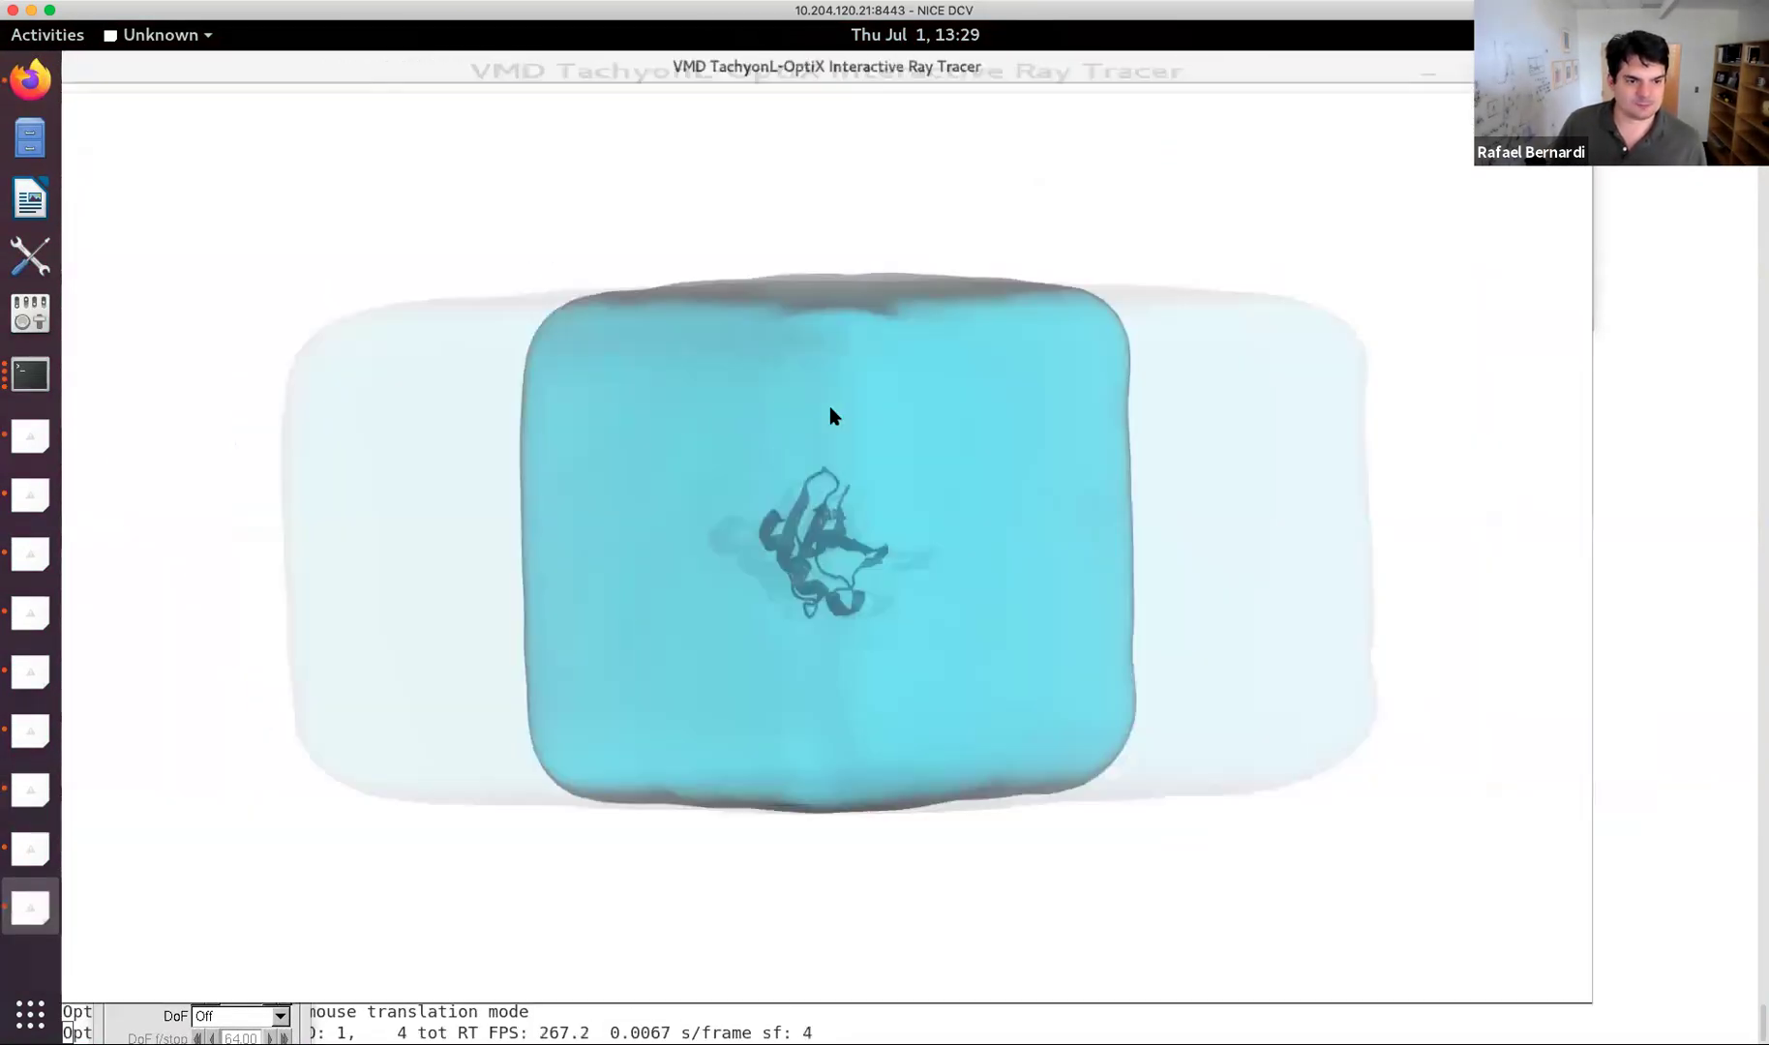
pyautogui.moveTo(905, 479); pyautogui.dragTo(1520, 585)
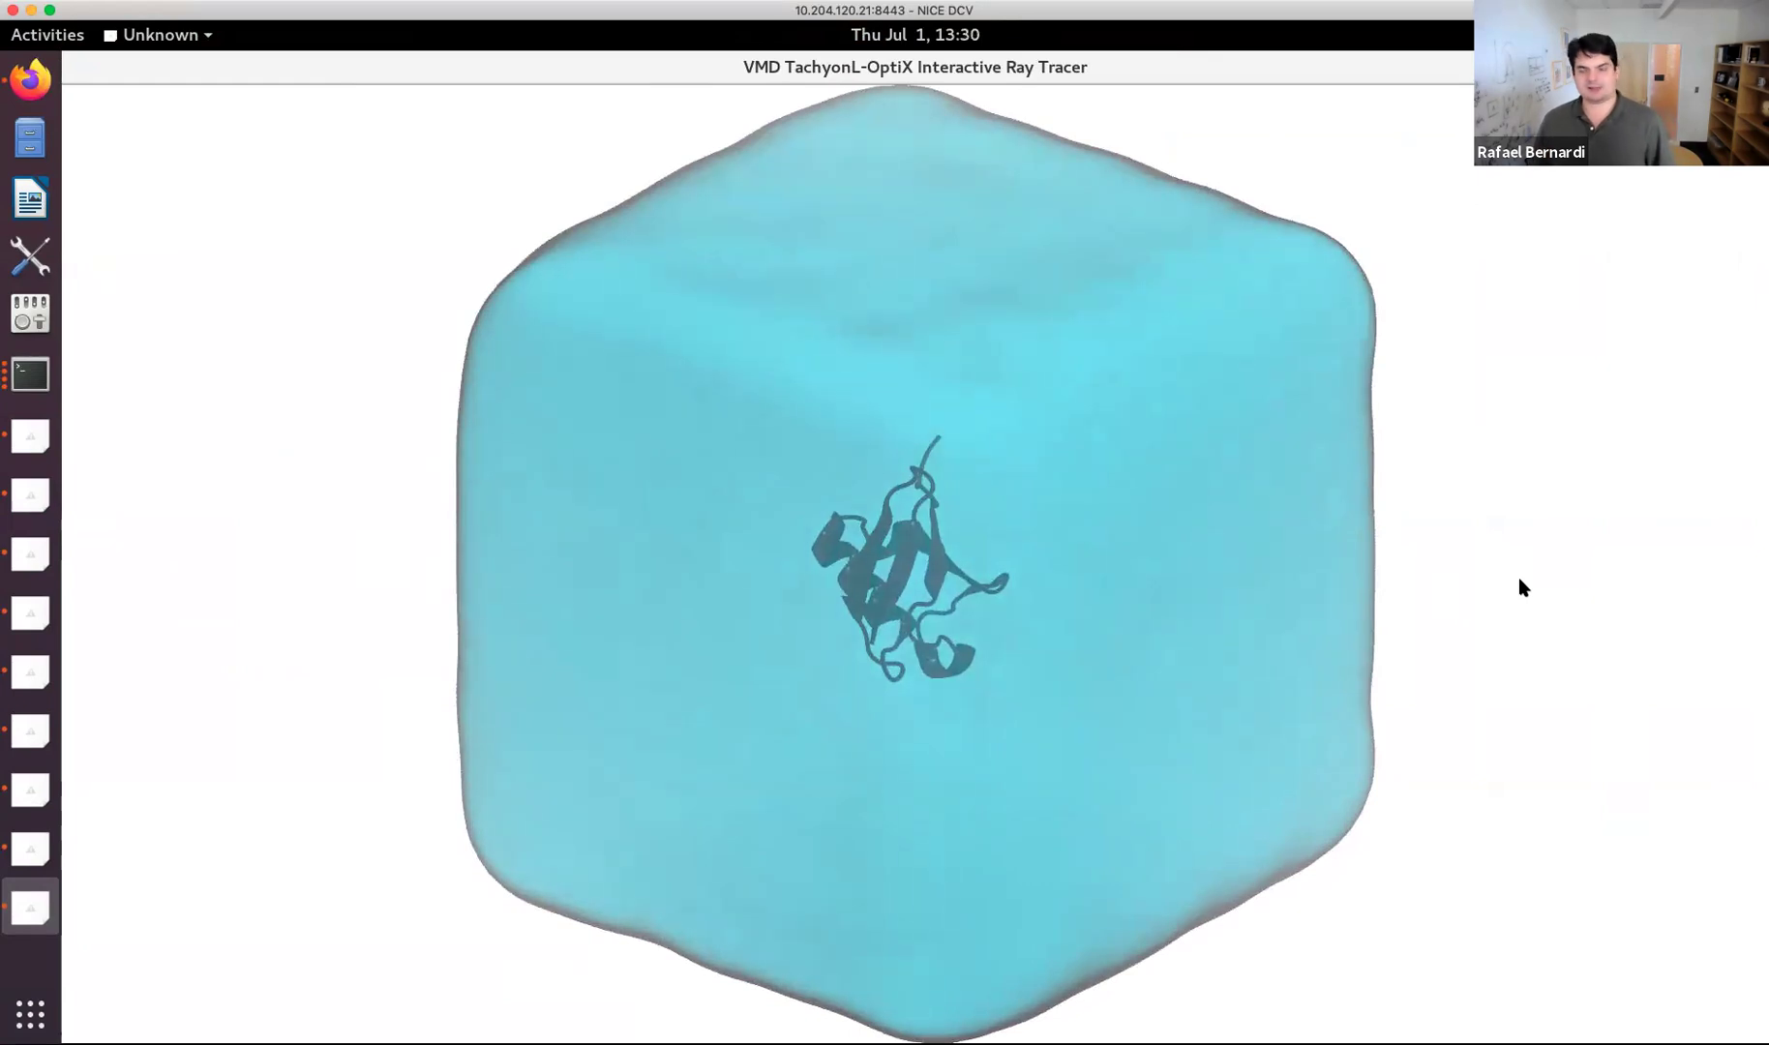
pyautogui.moveTo(1100, 518)
pyautogui.mouseDown()
pyautogui.moveTo(1101, 502)
pyautogui.moveTo(1181, 533)
pyautogui.mouseUp()
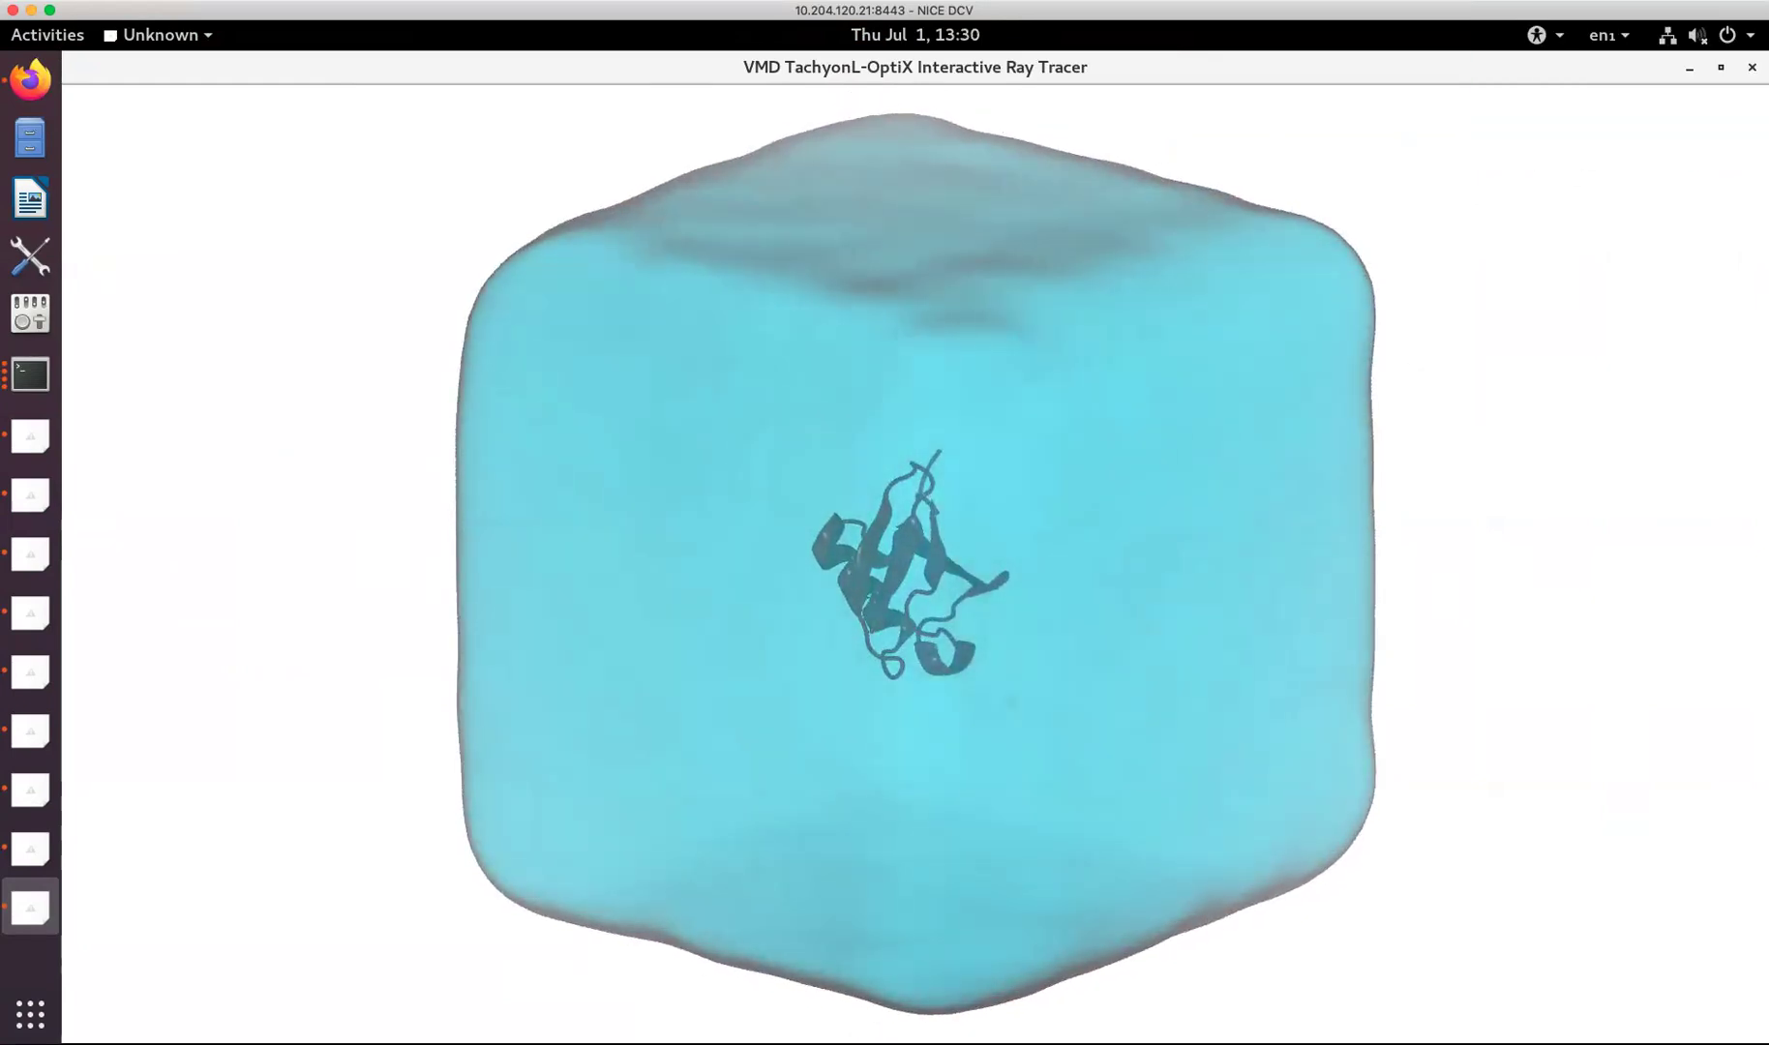
pyautogui.click(1752, 70)
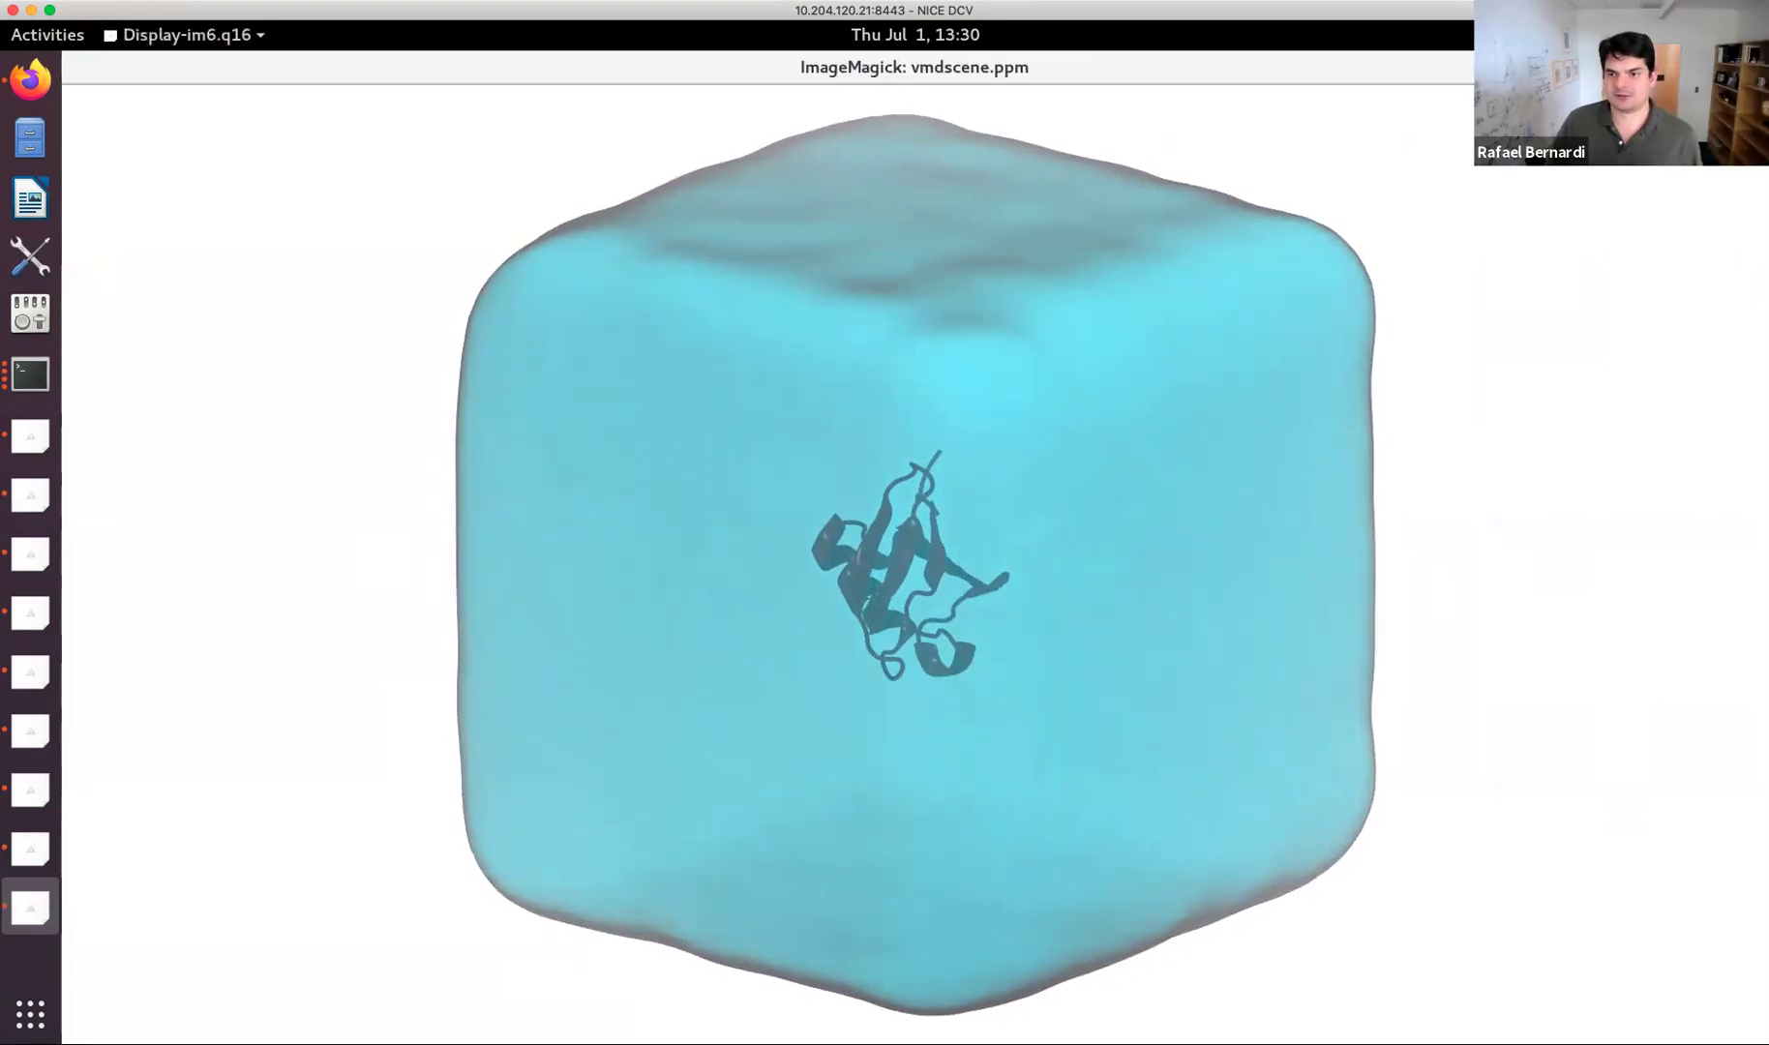
pyautogui.click(1752, 68)
# Change the QuickSurf water surface's material to GlassBubble.
pyautogui.moveTo(1023, 513); pyautogui.dragTo(863, 533)
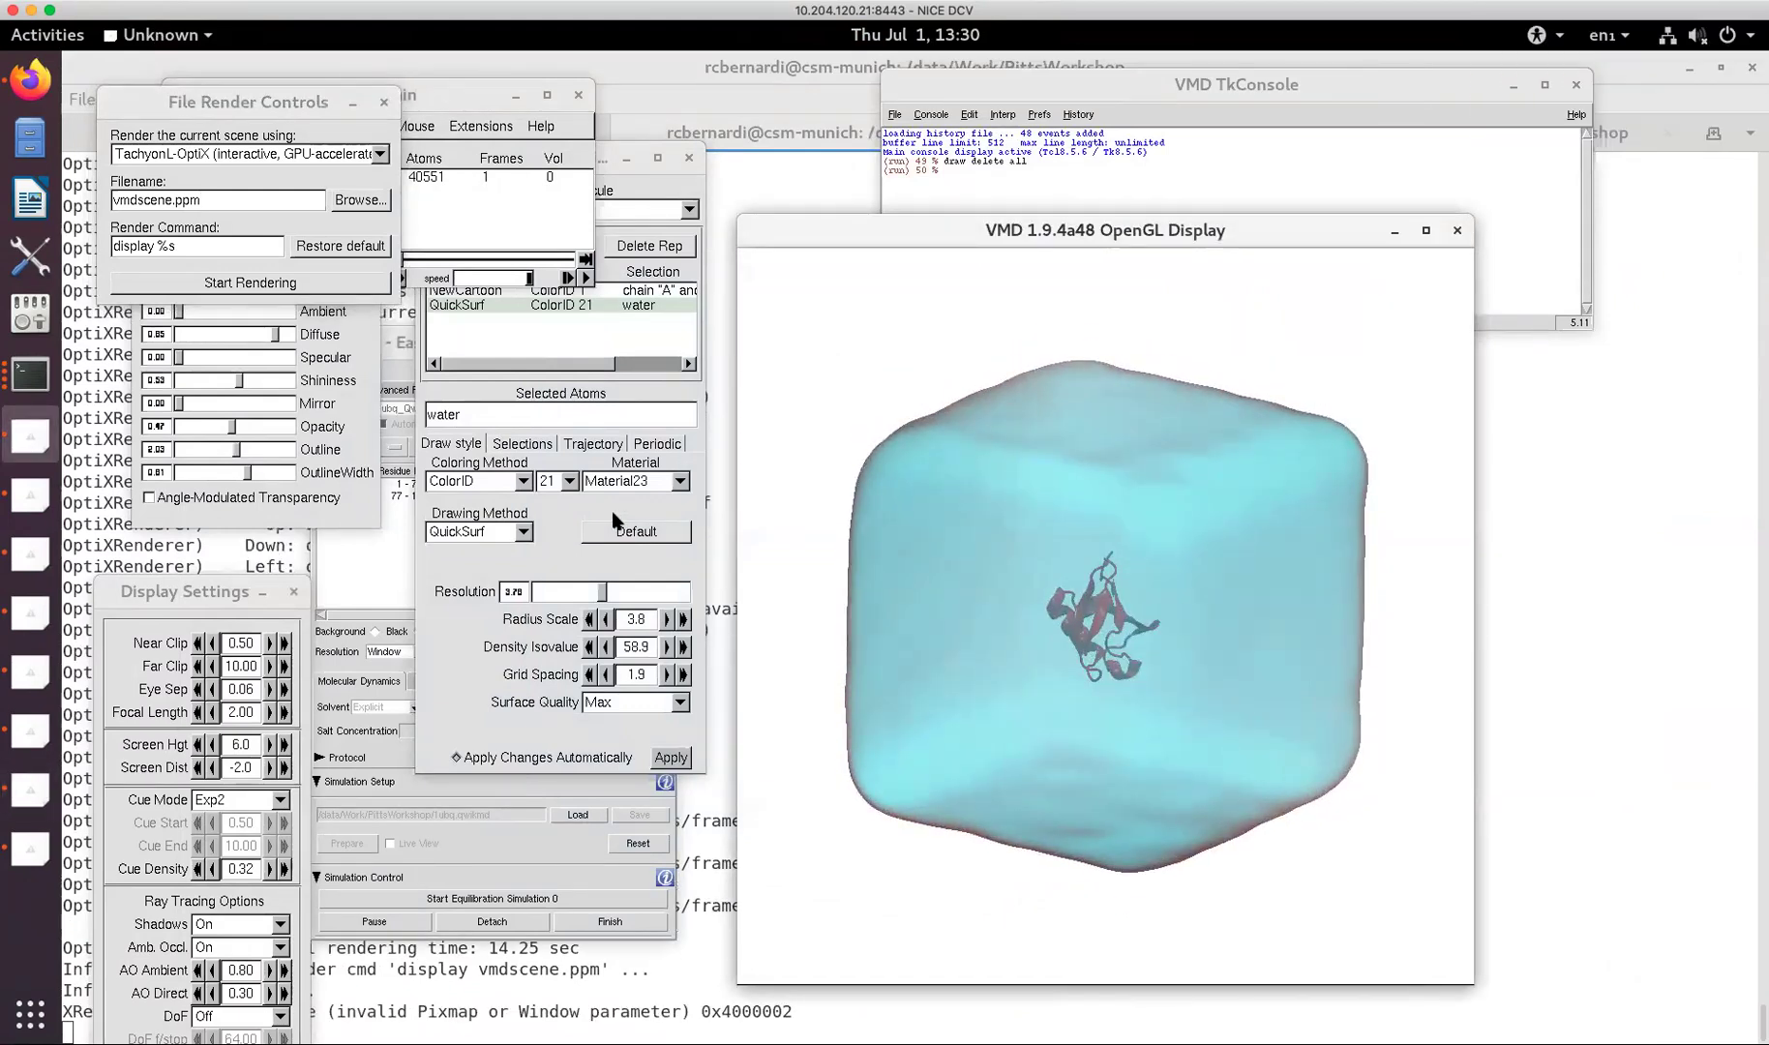
pyautogui.click(624, 480)
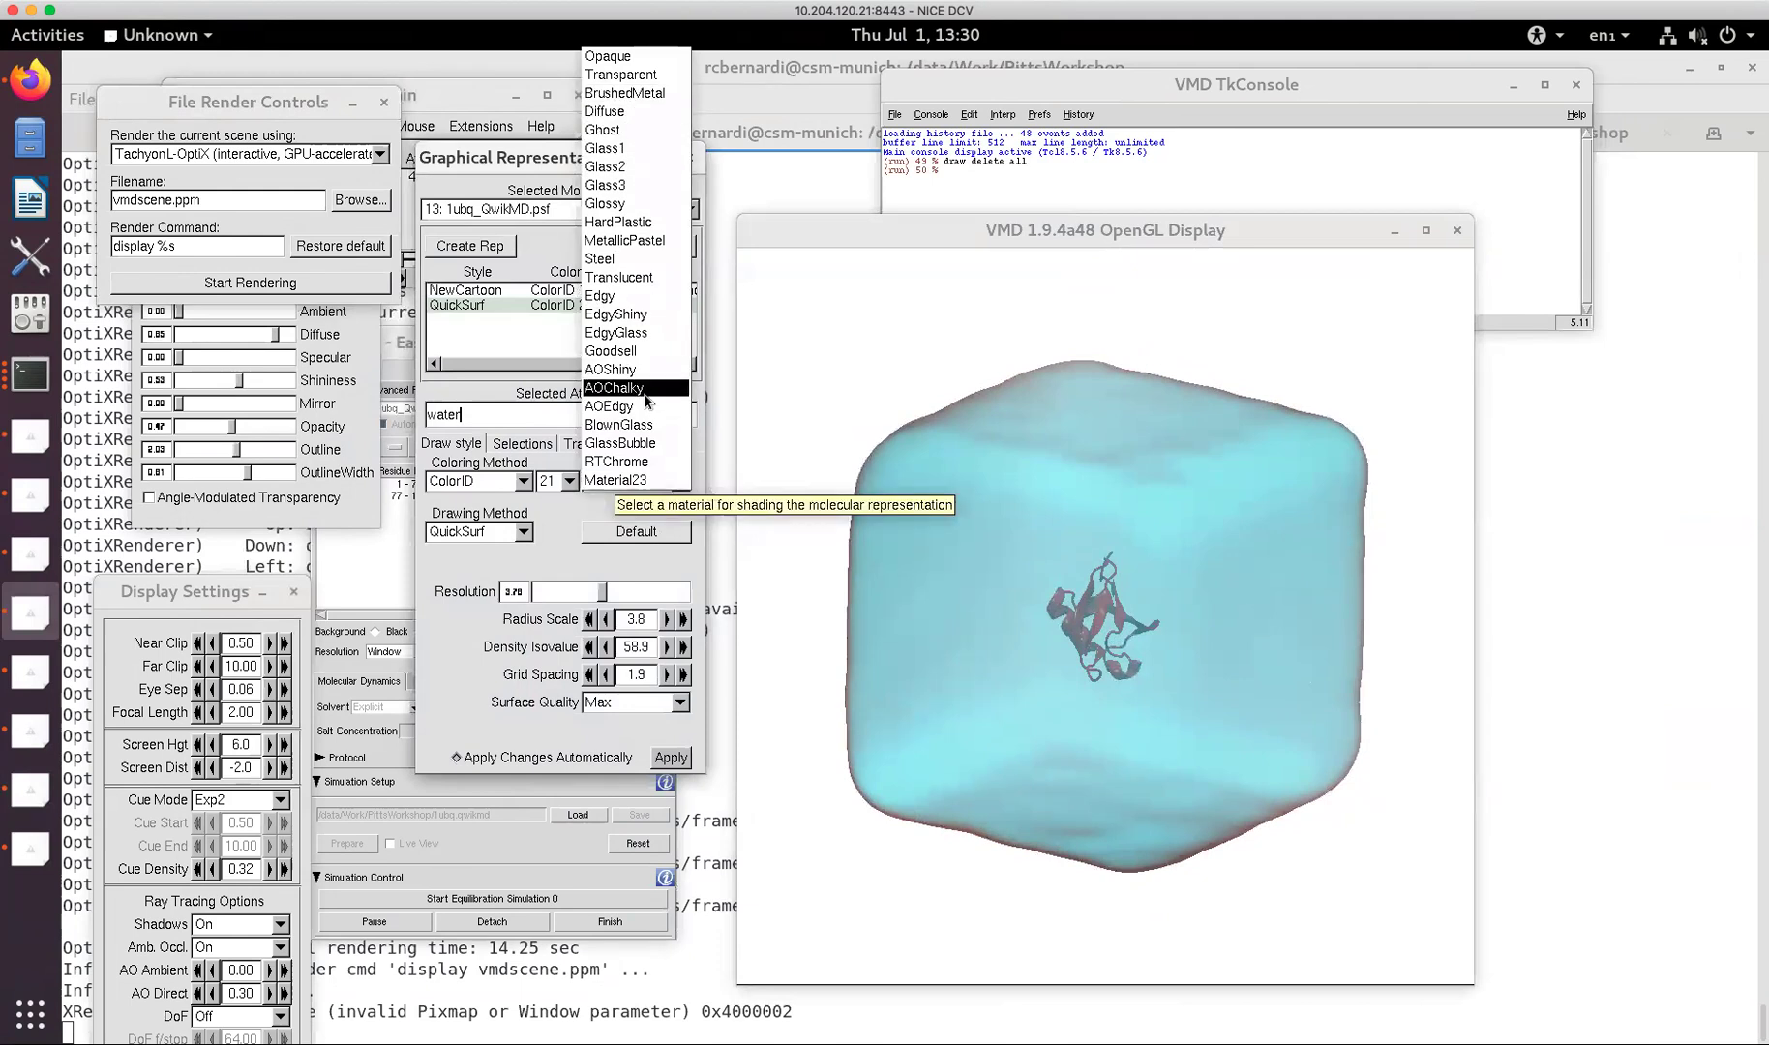
pyautogui.click(656, 443)
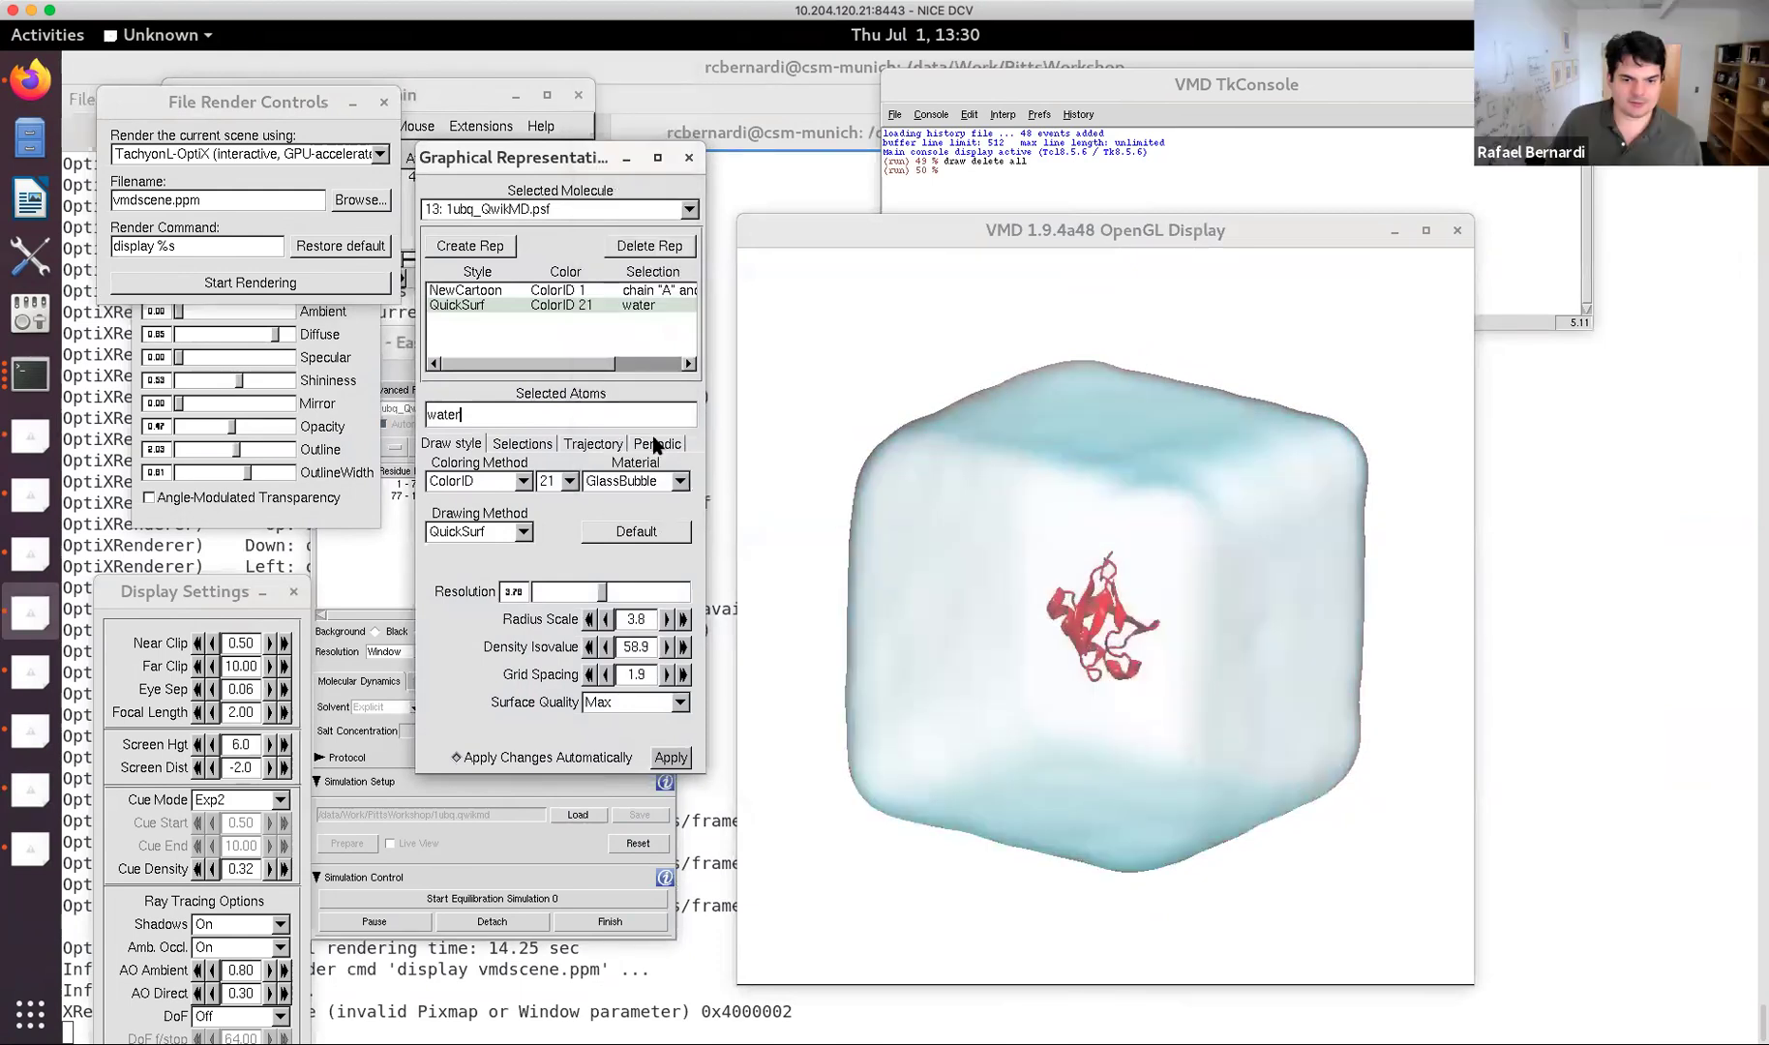
# Ray trace the GlassBubble water box with TachyonL-OptiX, enlarge and tilt it in the maximized view, and close the rendered image.
pyautogui.click(248, 283)
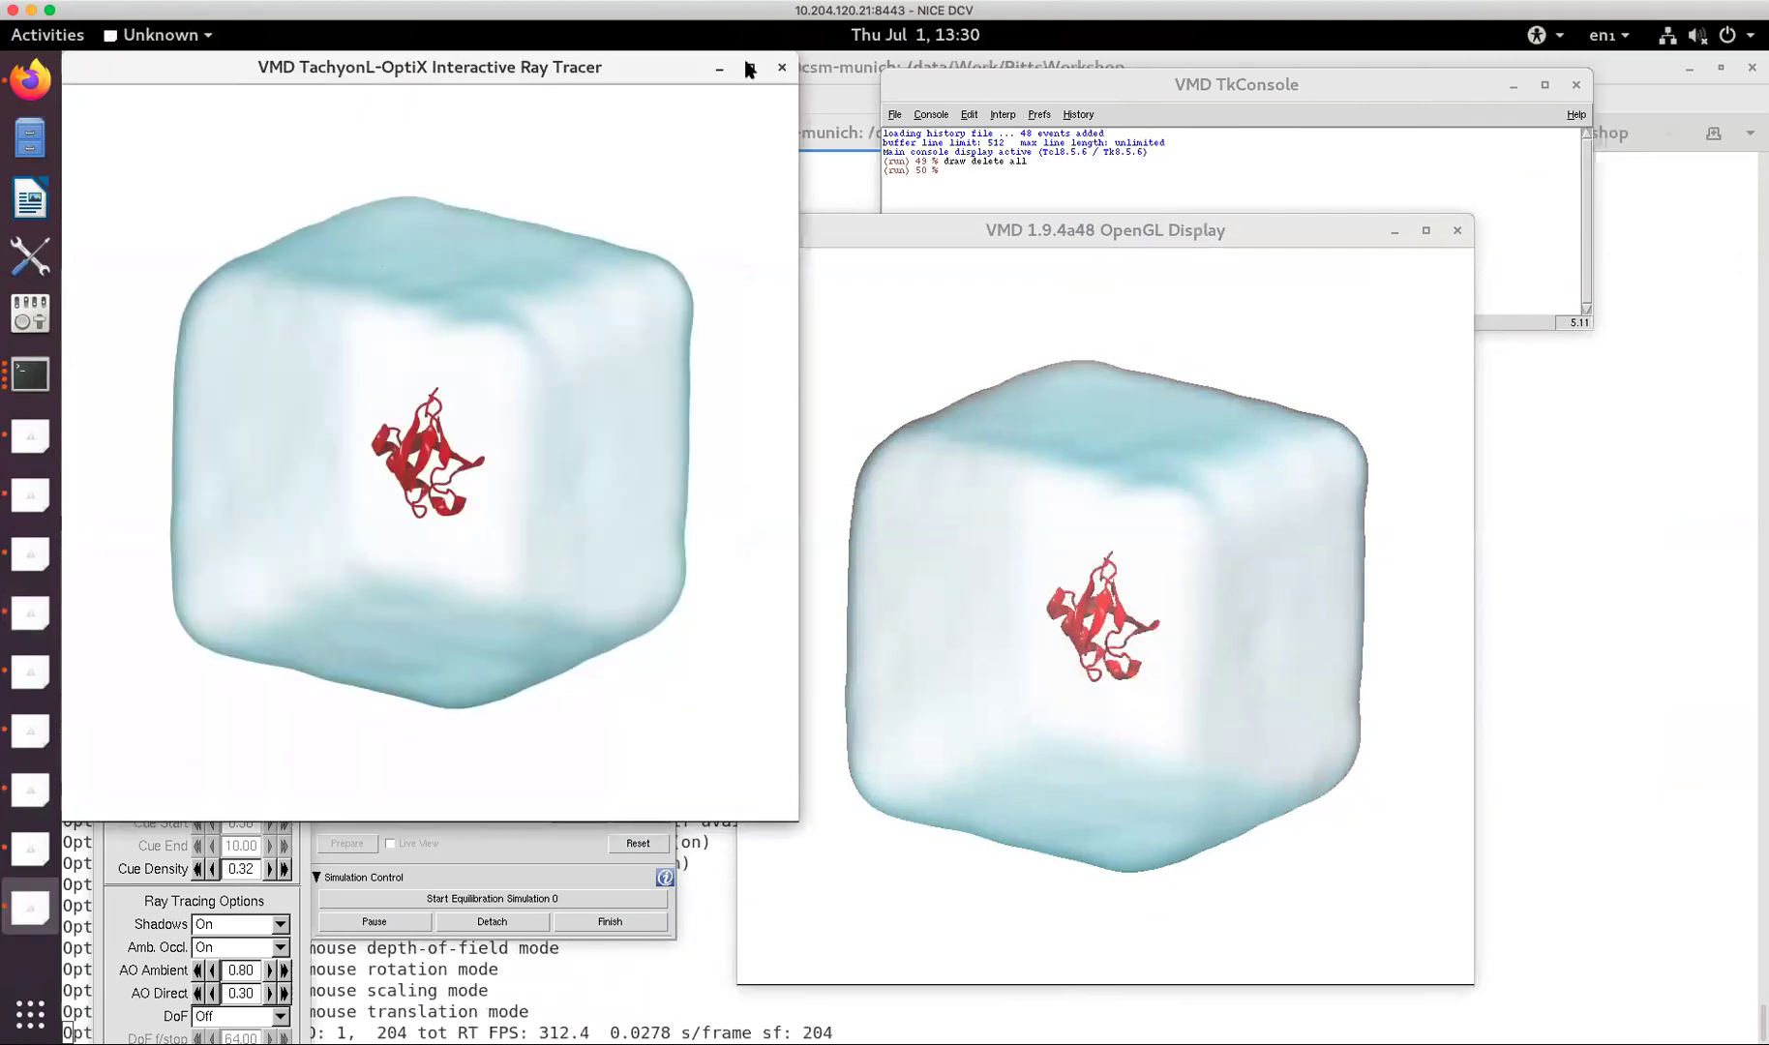
pyautogui.click(749, 69)
pyautogui.scroll(3, 1054, 569)
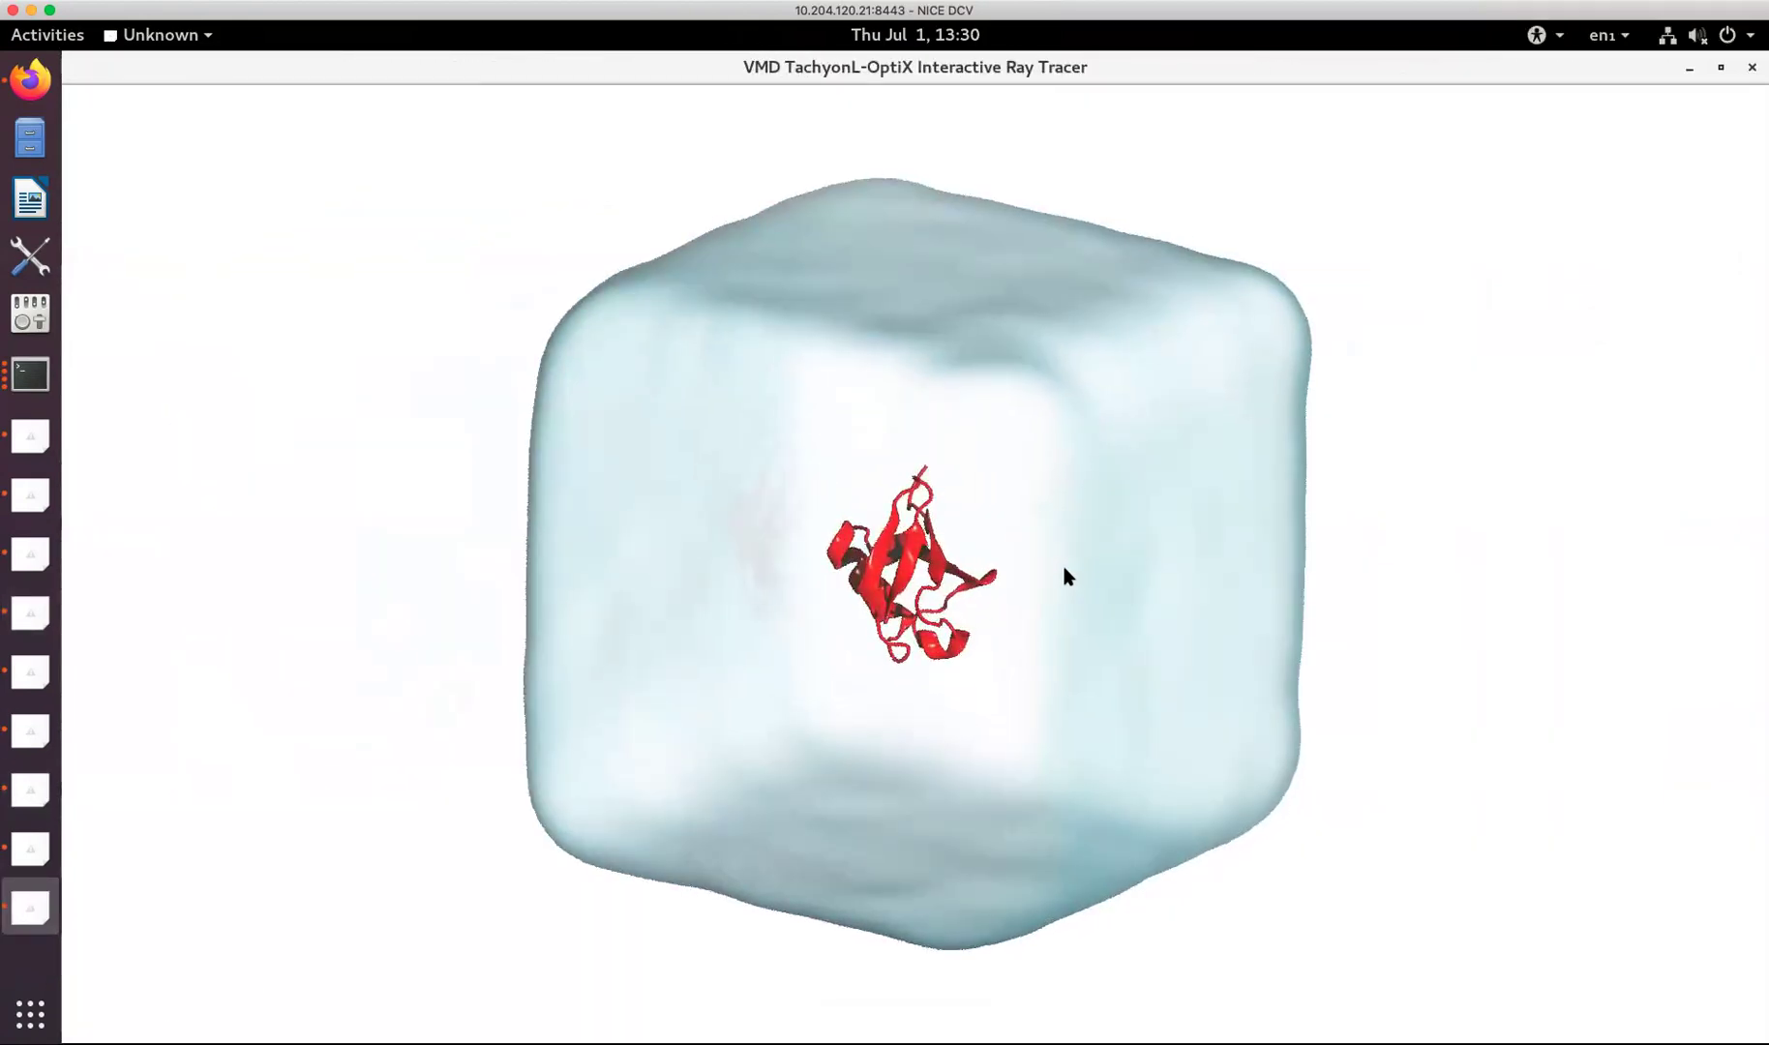
pyautogui.moveTo(970, 500); pyautogui.dragTo(951, 457)
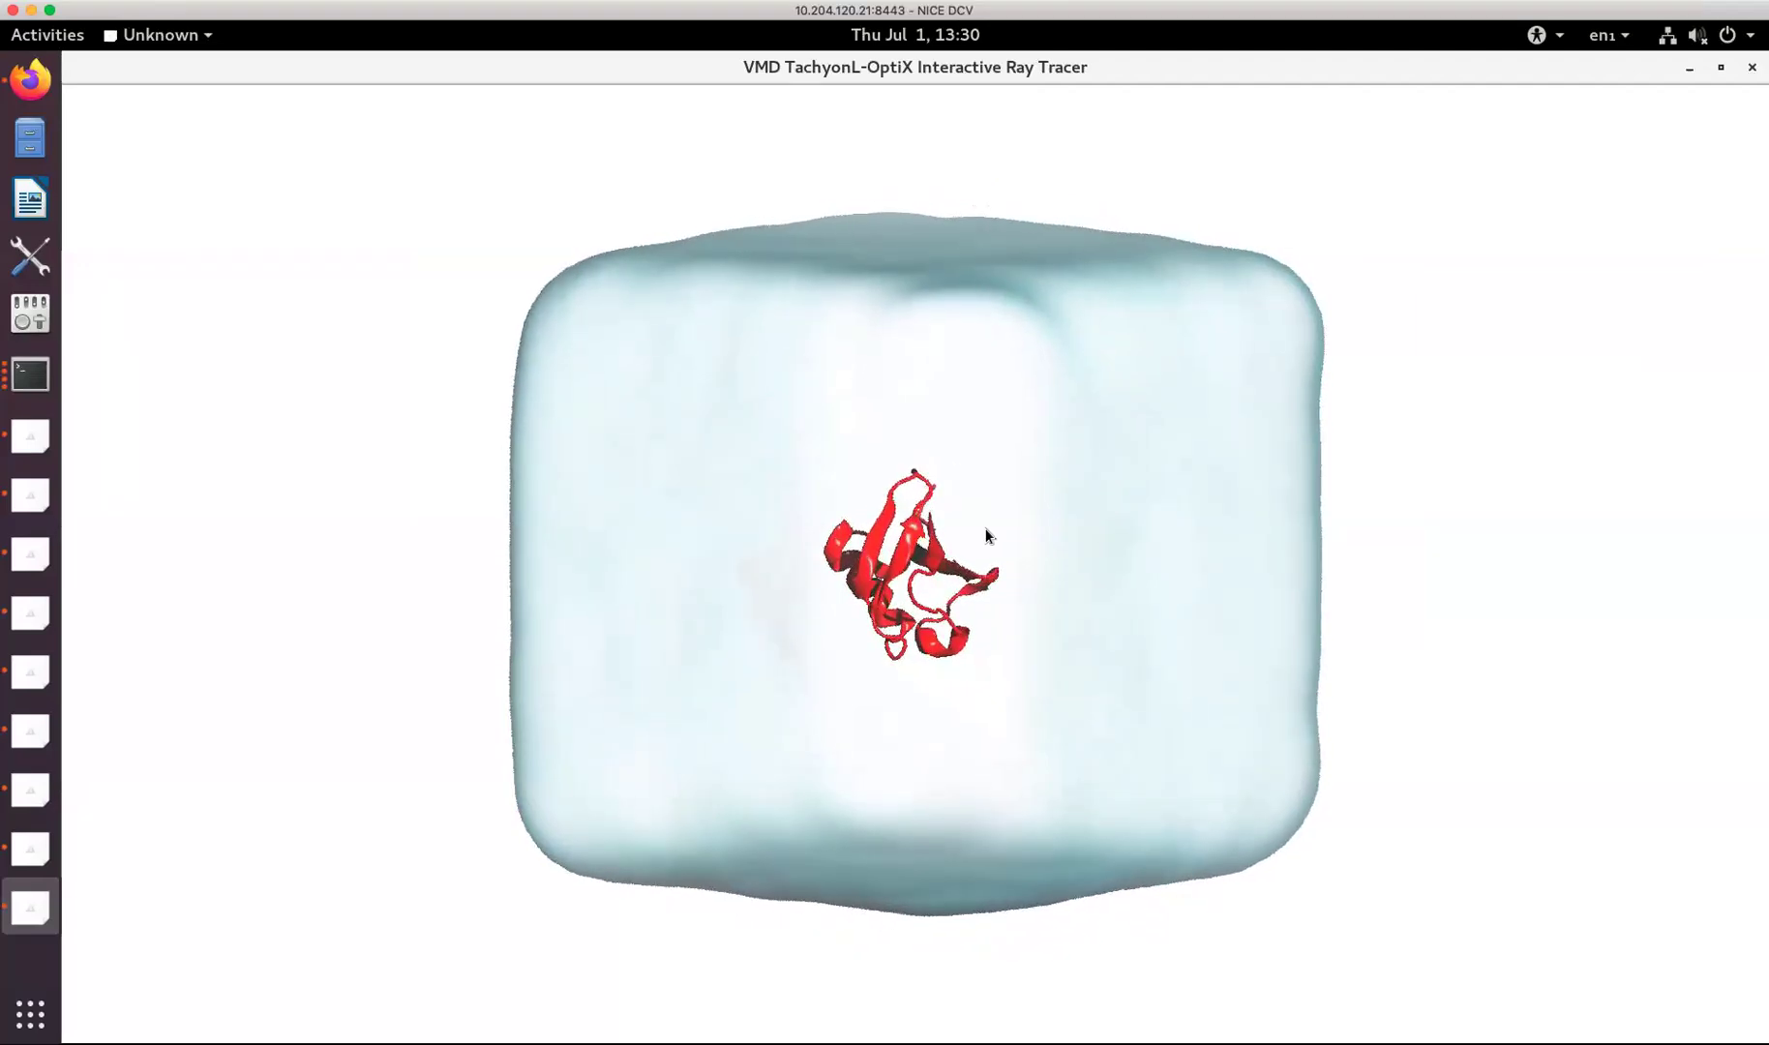
pyautogui.scroll(2, 1074, 524)
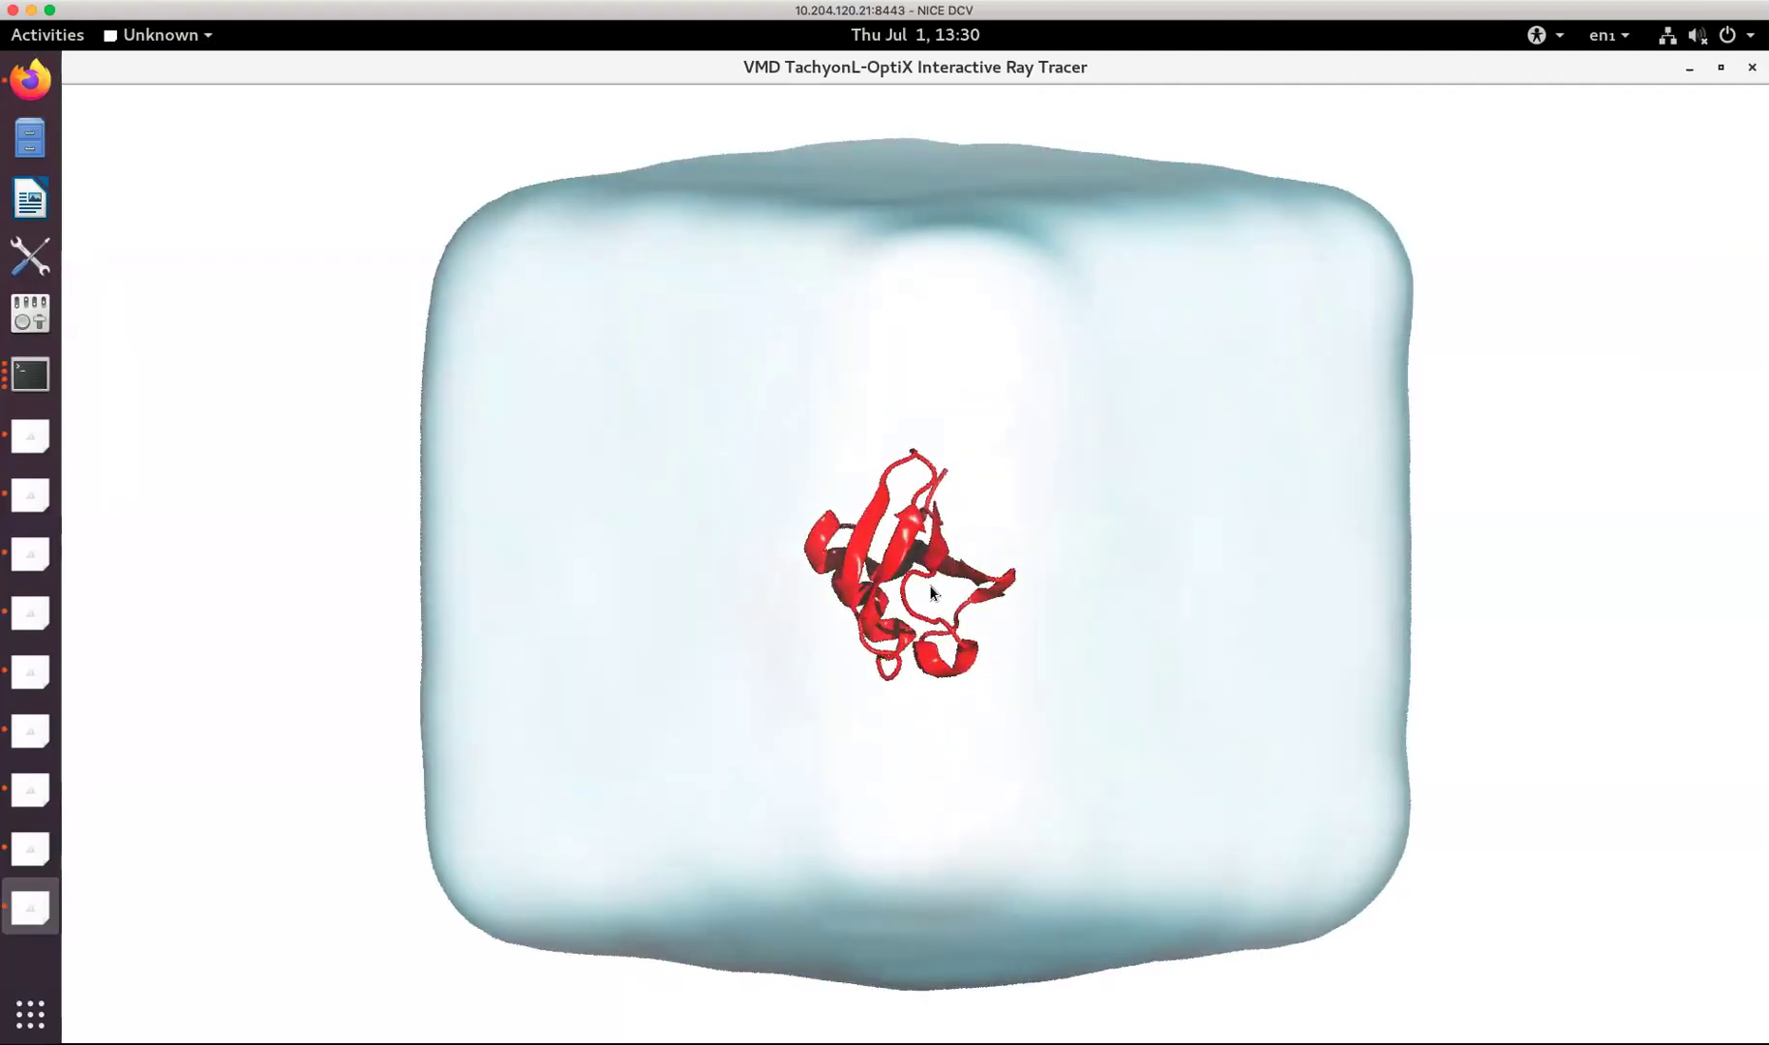
pyautogui.scroll(-1, 947, 619)
pyautogui.moveTo(968, 573); pyautogui.dragTo(979, 561)
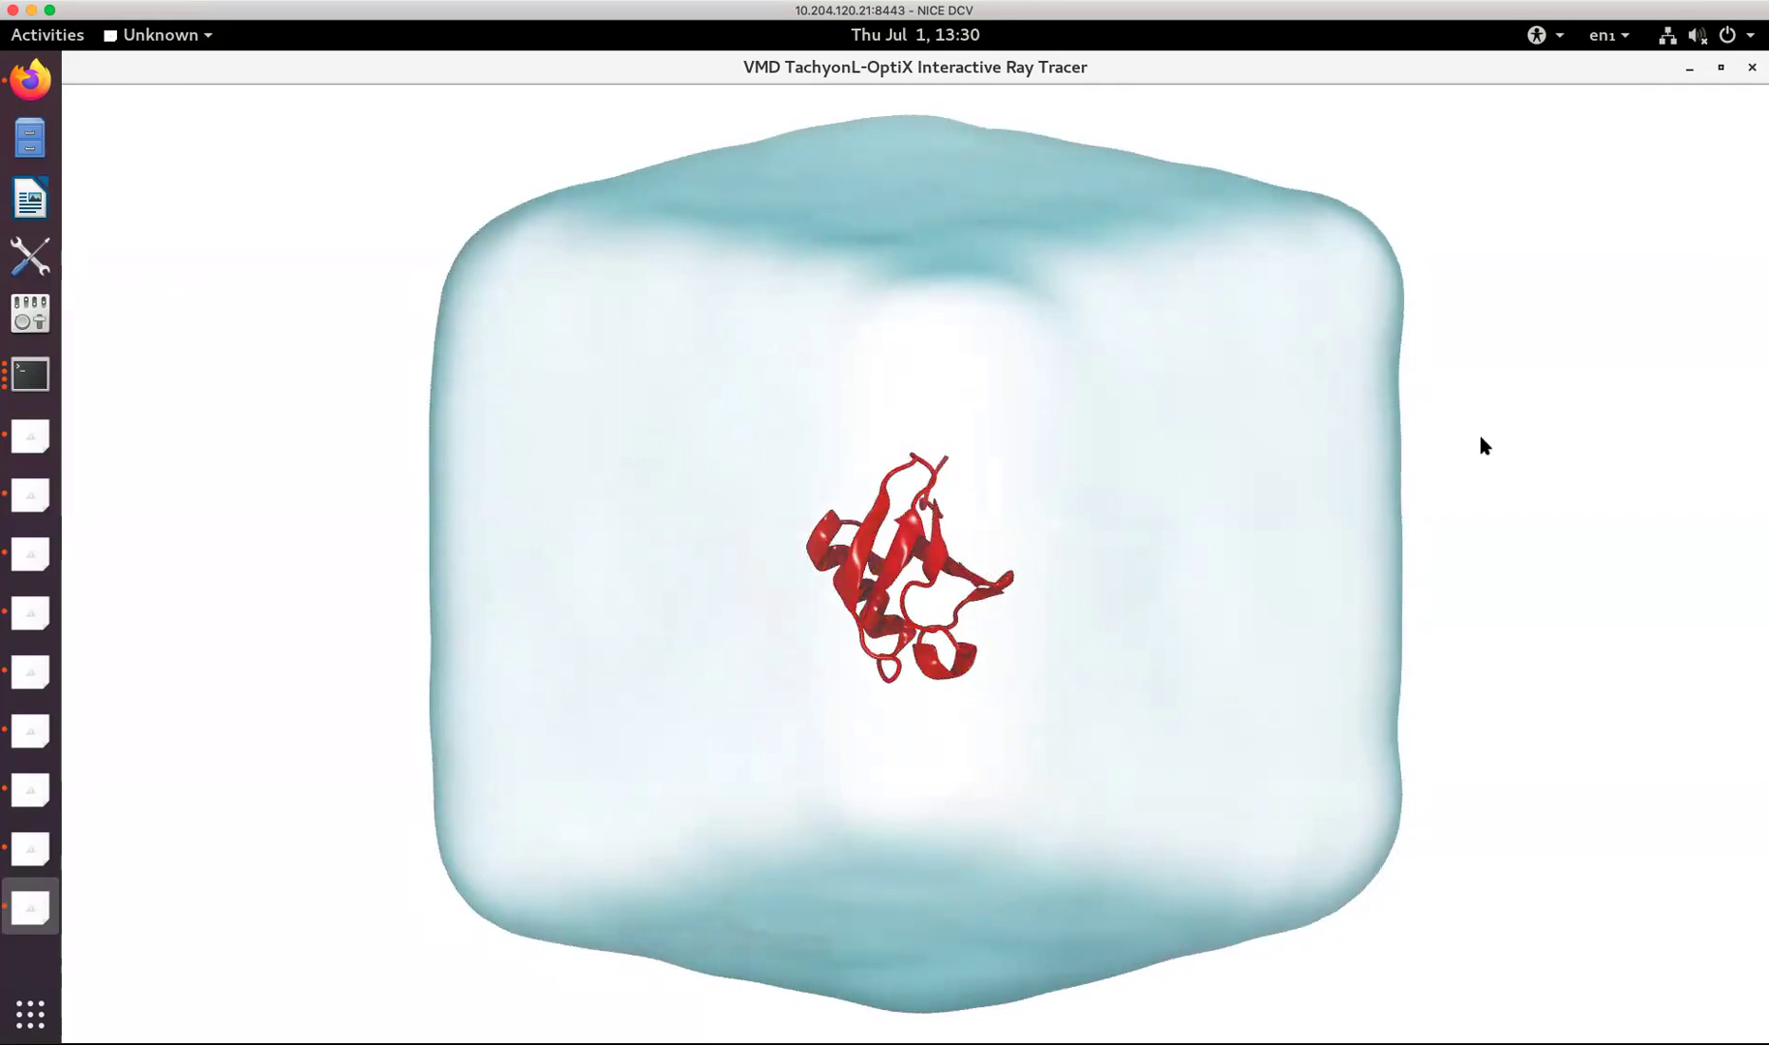
pyautogui.click(1751, 68)
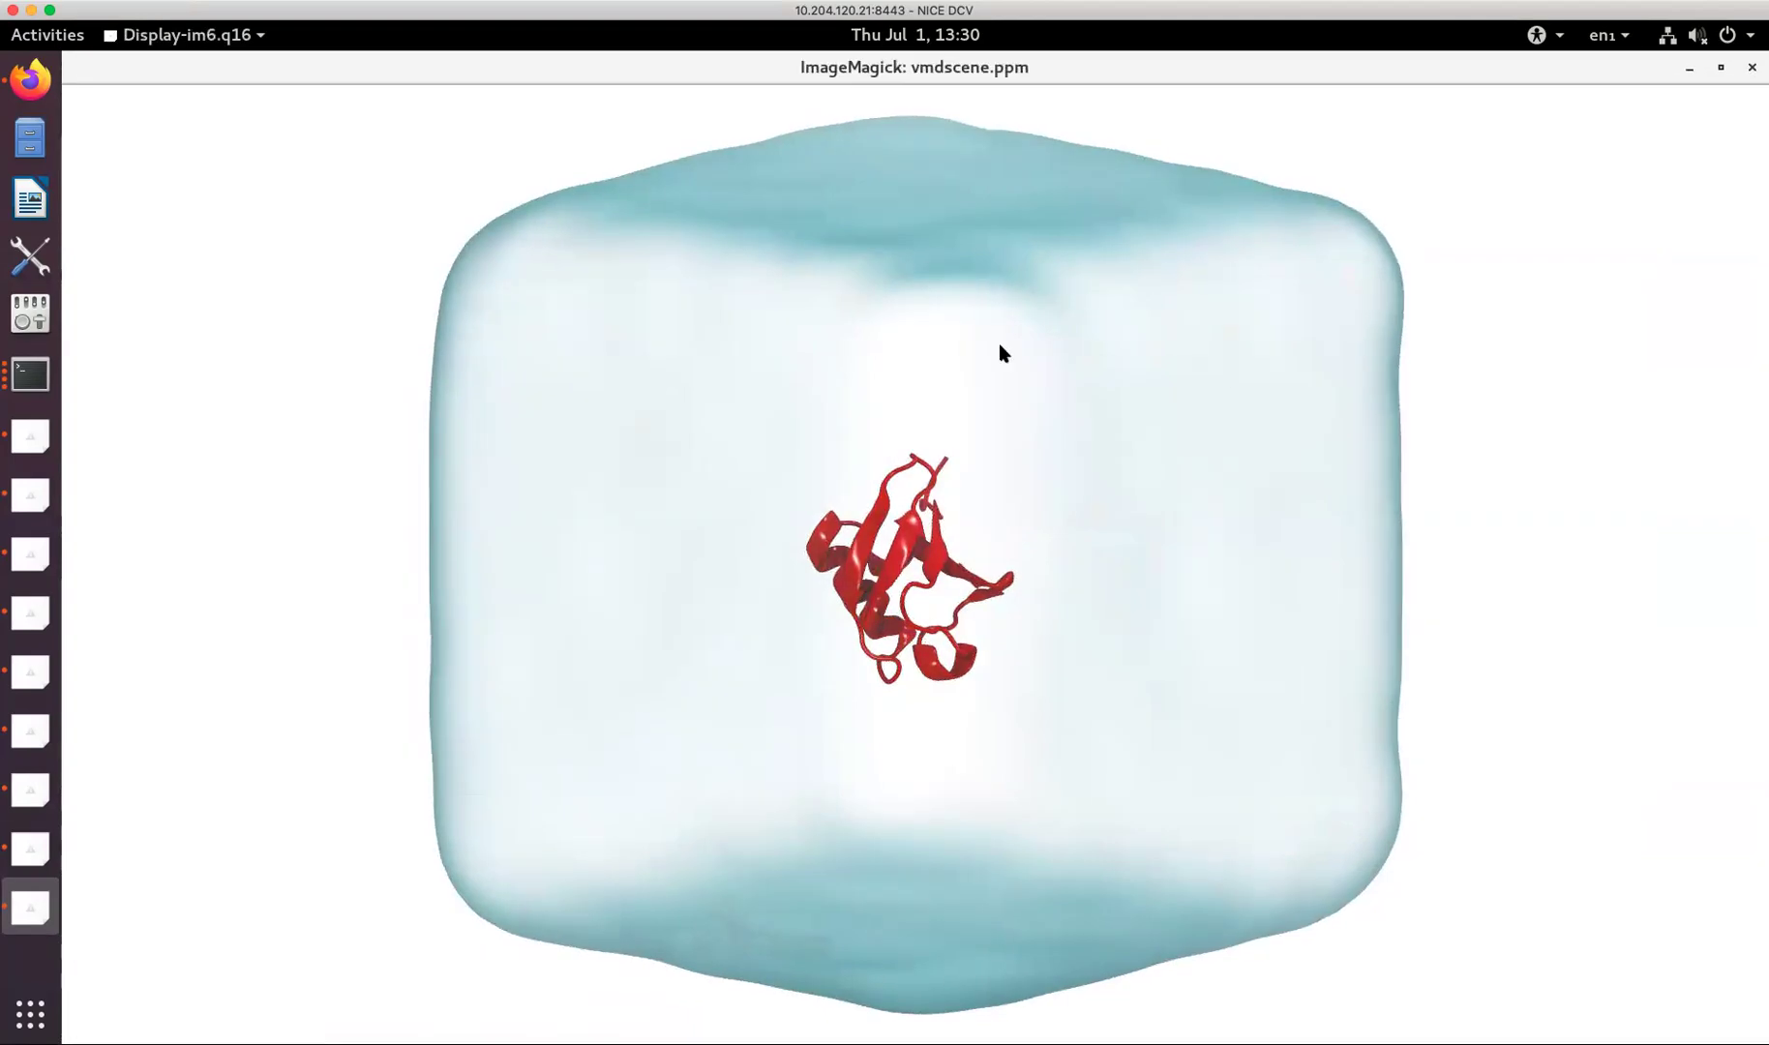
pyautogui.click(1752, 67)
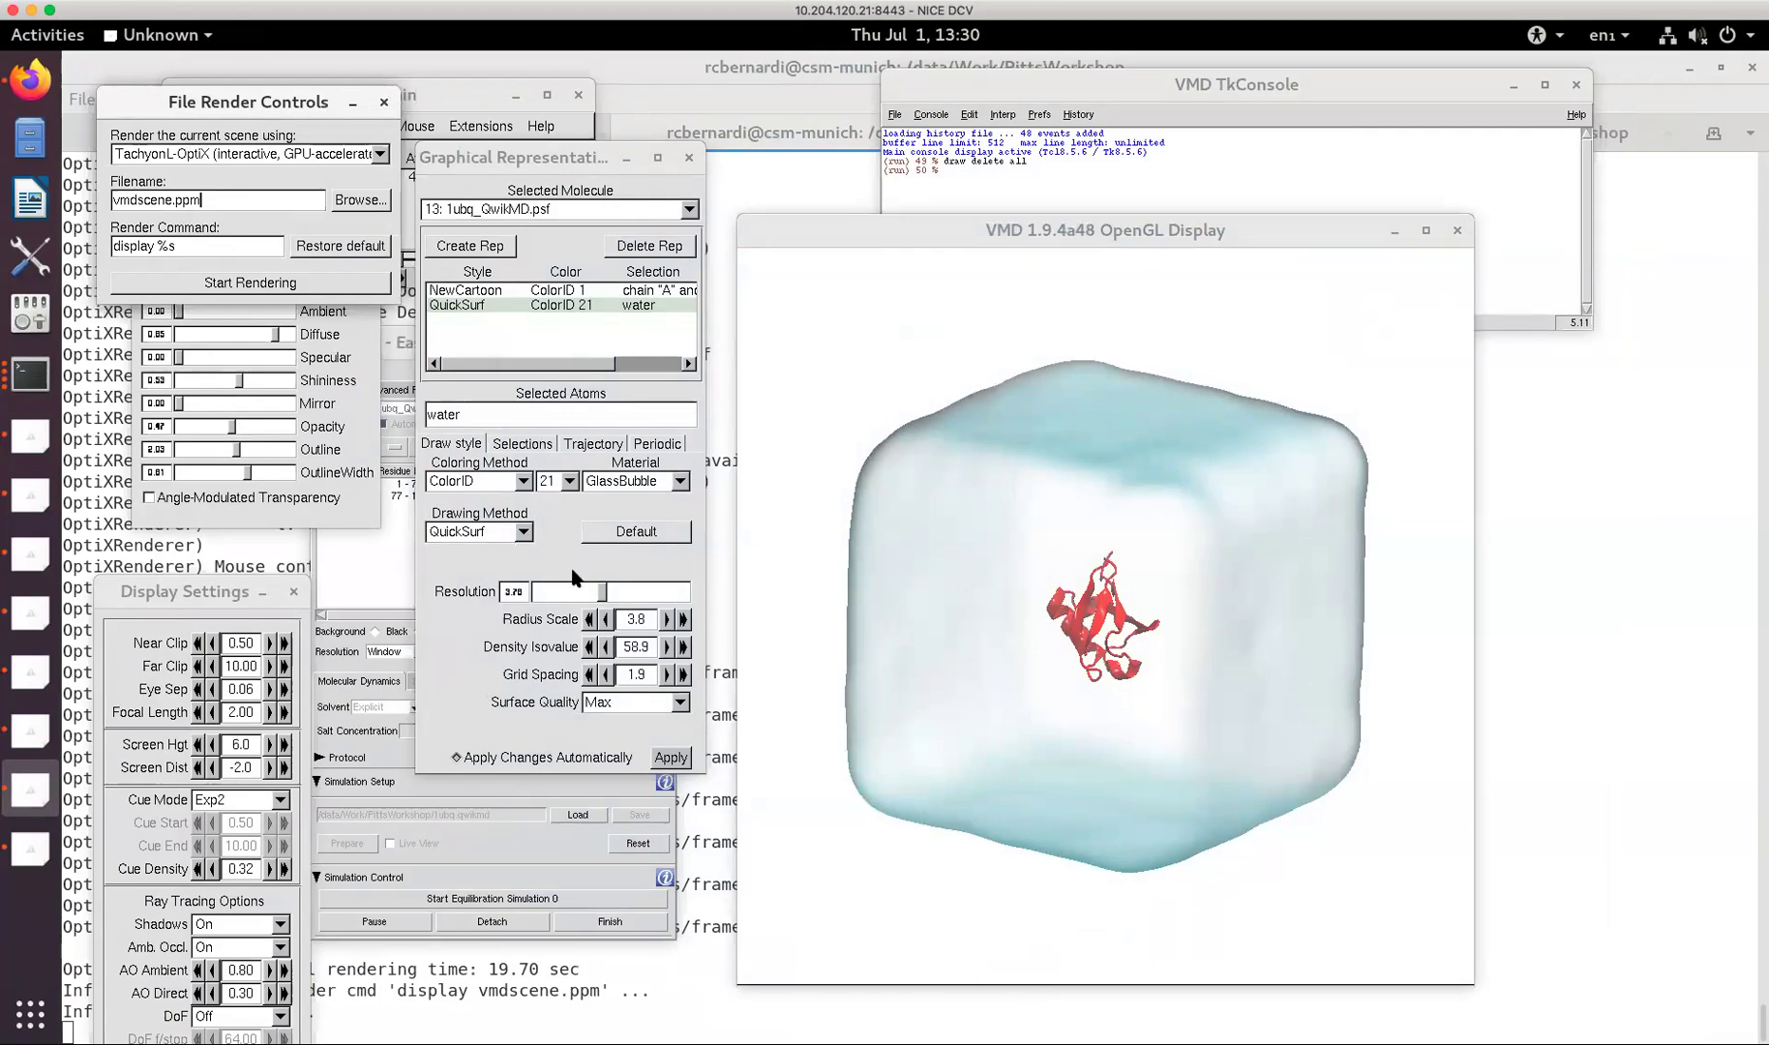
# Lower the QuickSurf resolution to about 1.34 and change its atom selection to "all".
pyautogui.moveTo(589, 594)
pyautogui.mouseDown()
pyautogui.moveTo(530, 594)
pyautogui.moveTo(555, 594)
pyautogui.mouseUp()
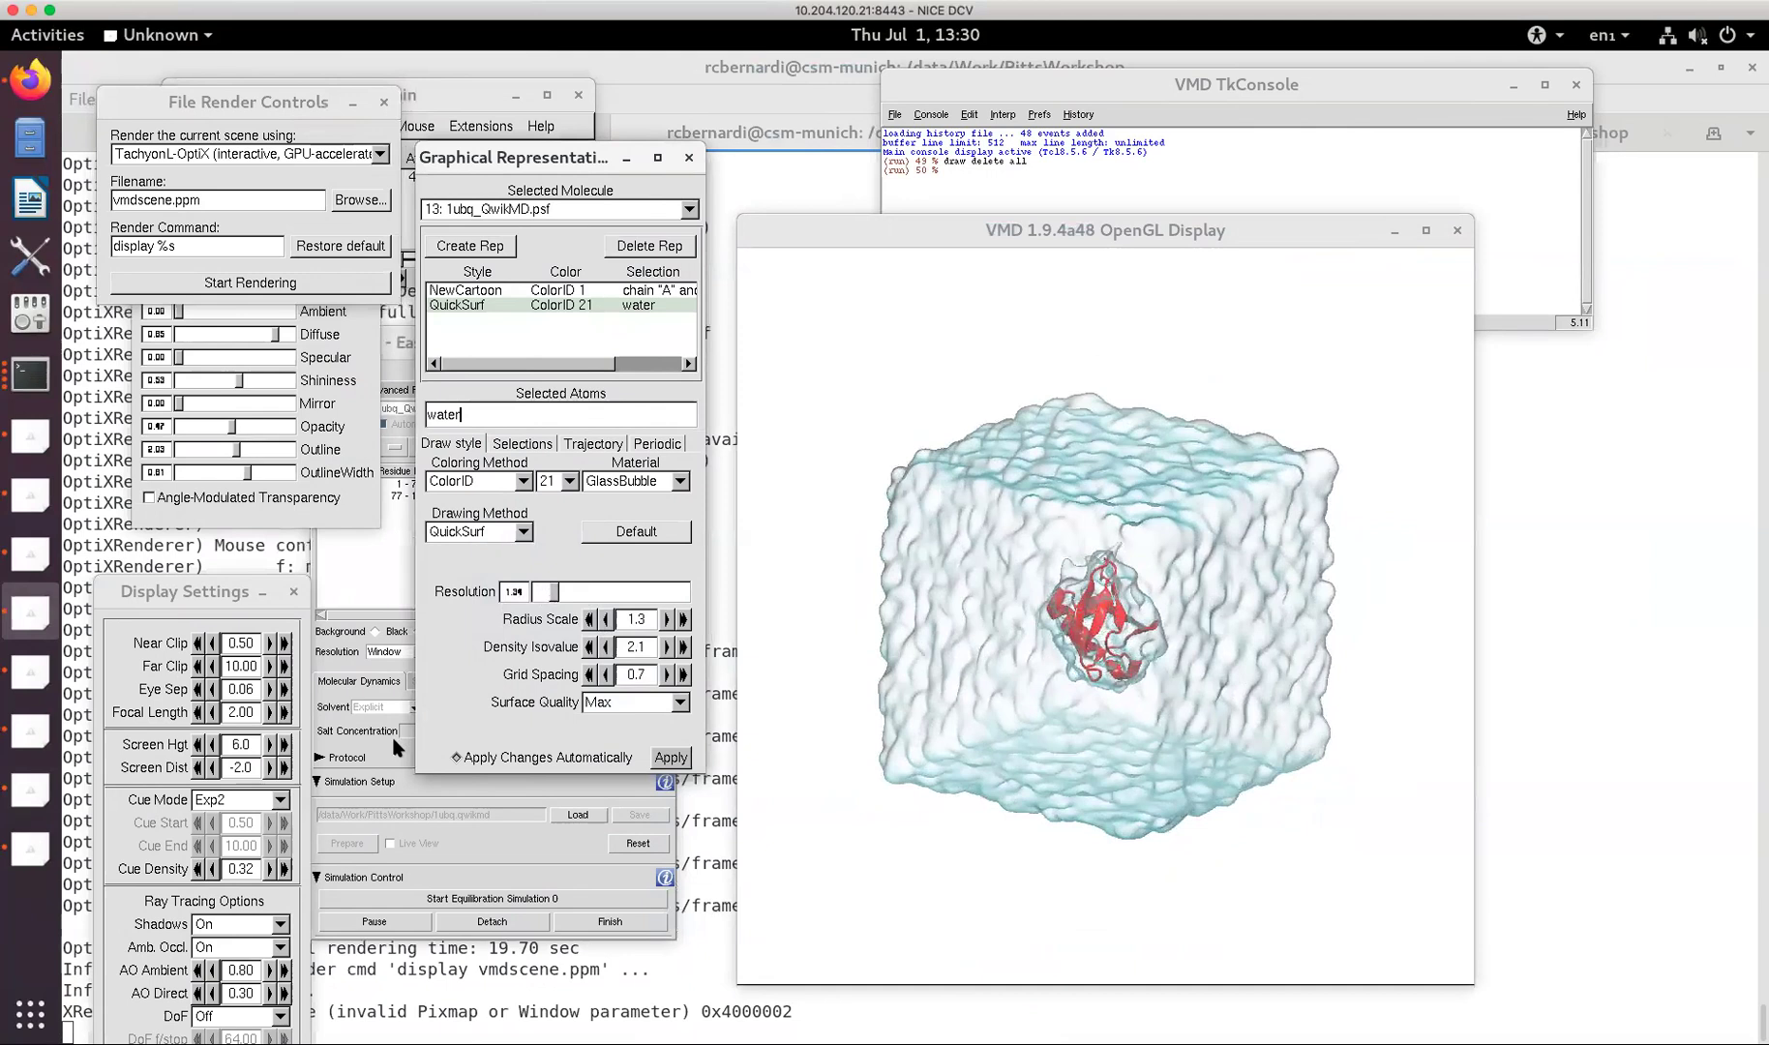
pyautogui.write('all')
pyautogui.press('Return')
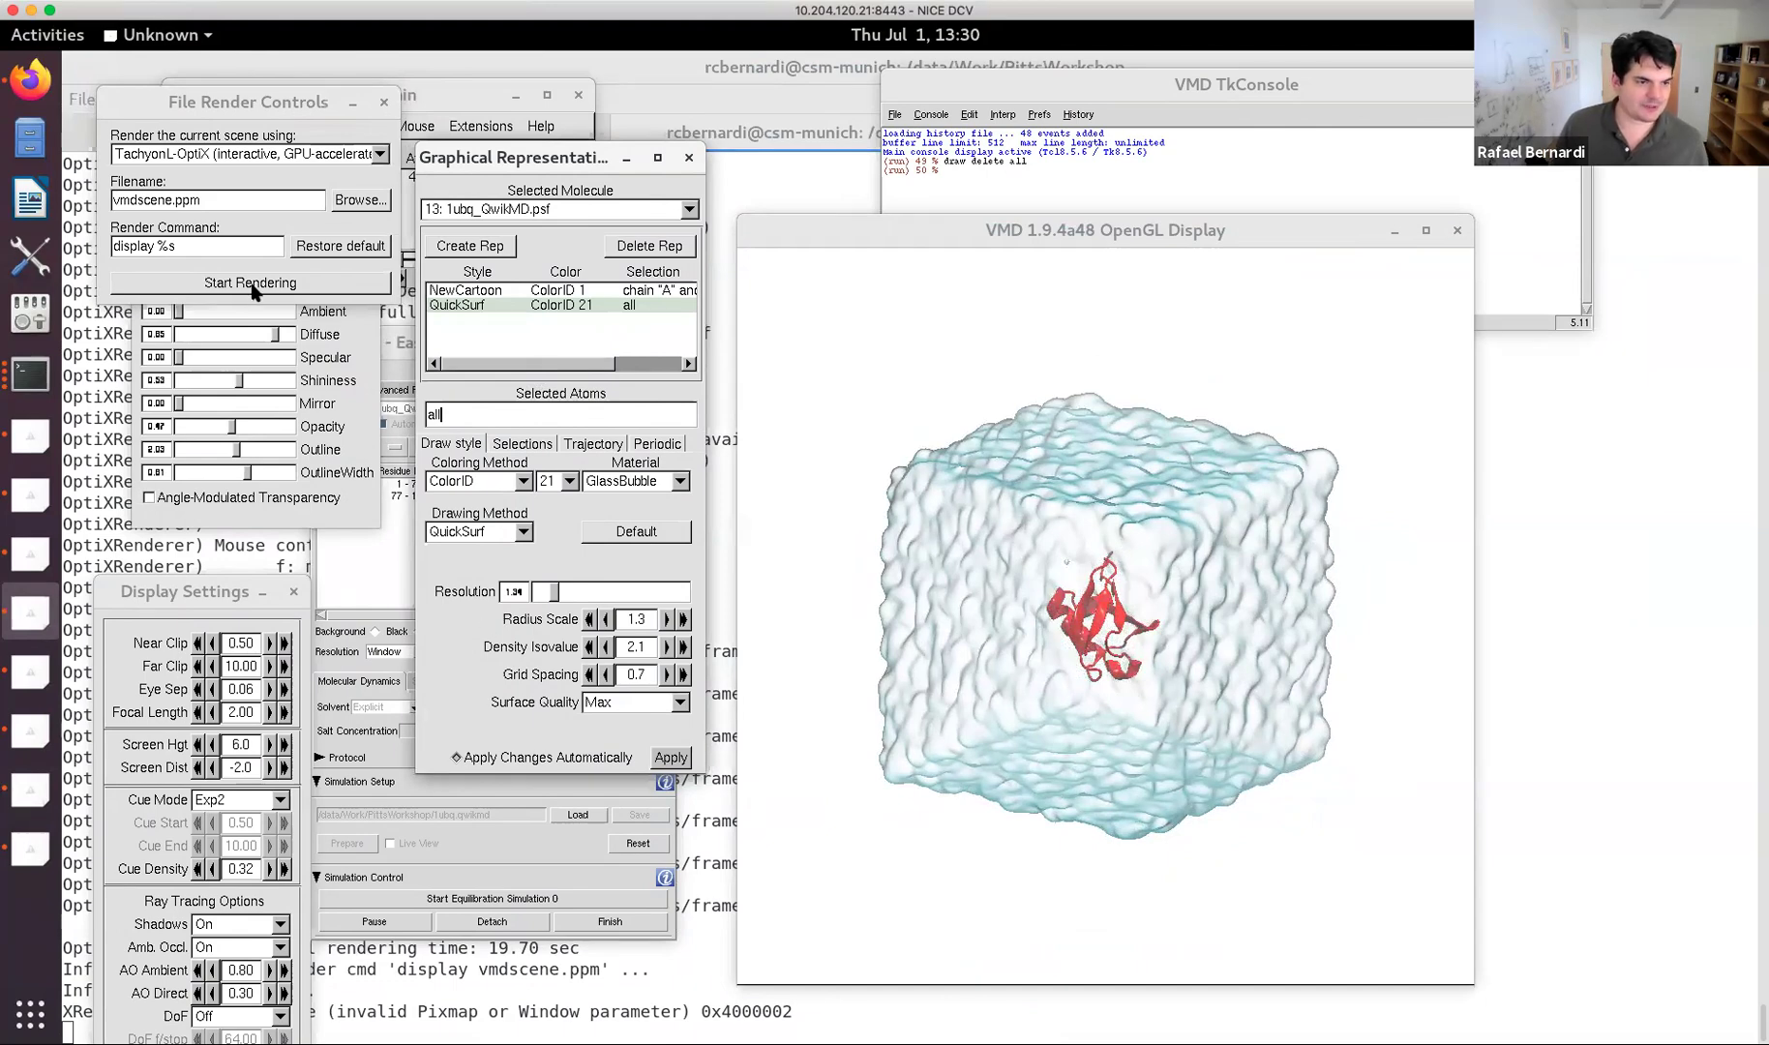
# Start a TachyonL-OptiX interactive render of the detailed surface, maximize it, and enlarge and rotate the box.
pyautogui.click(251, 281)
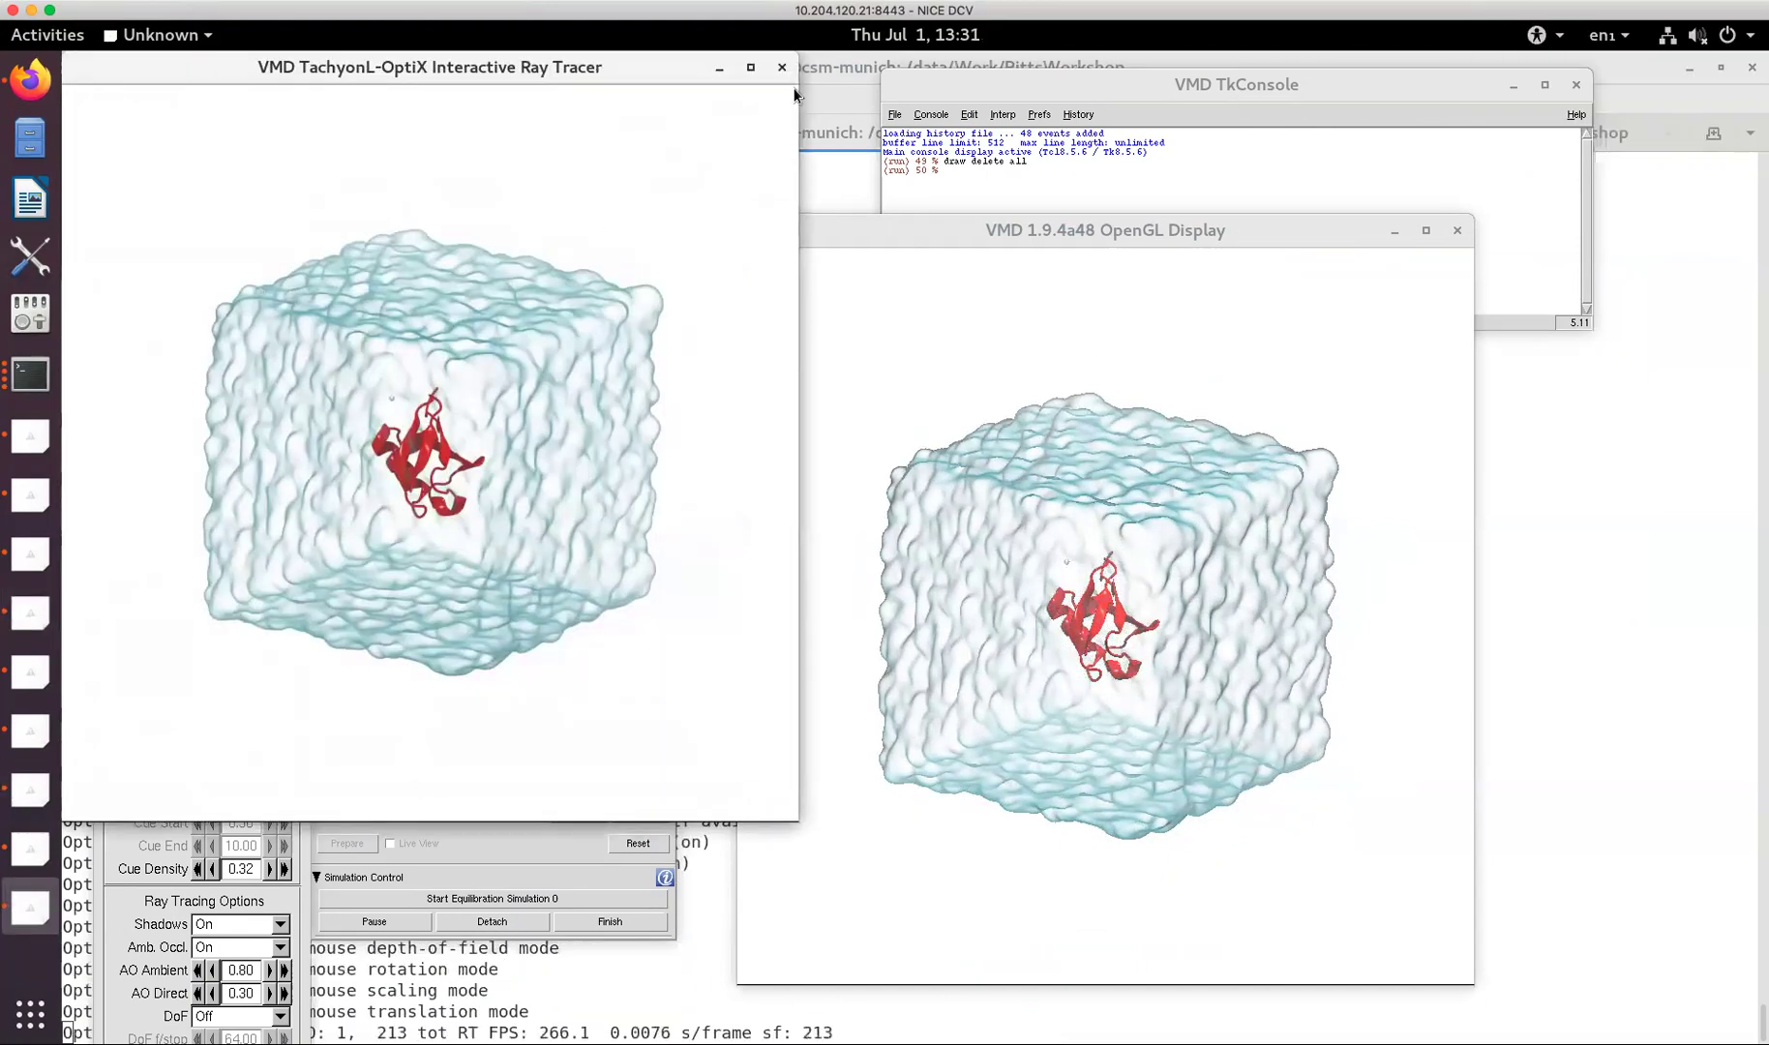
pyautogui.click(749, 67)
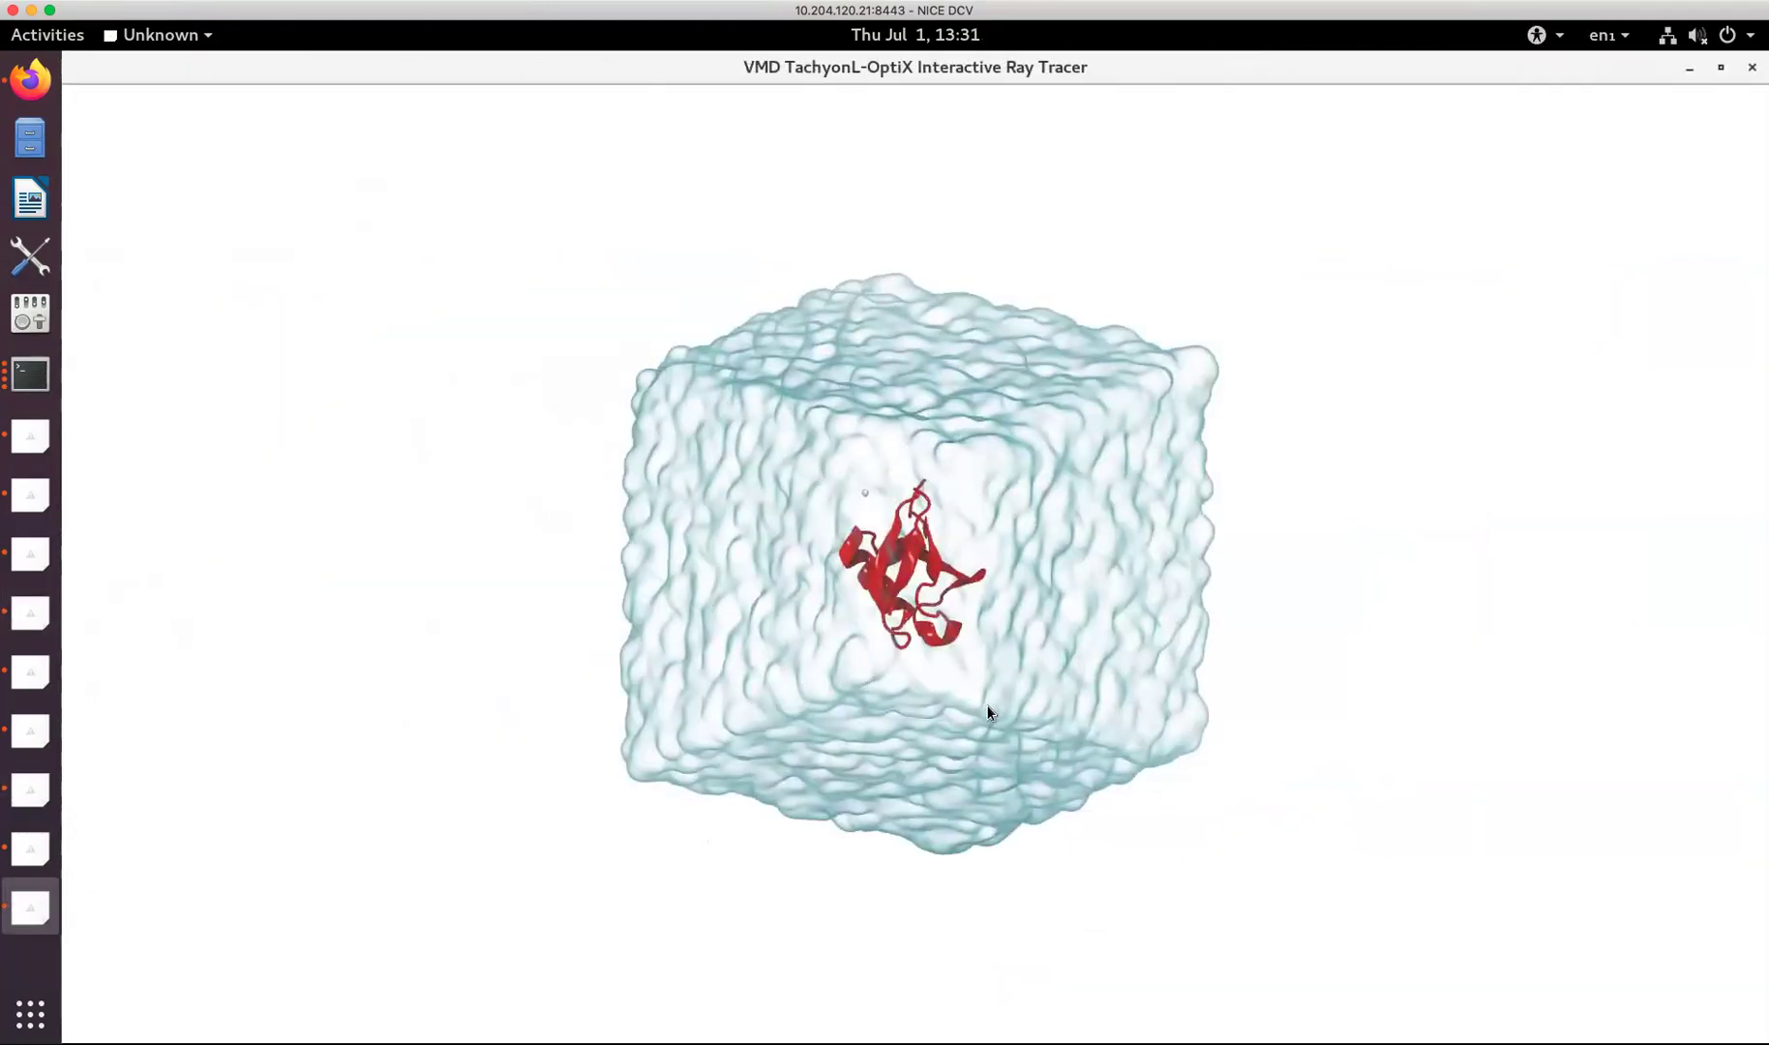
pyautogui.moveTo(975, 655)
pyautogui.mouseDown()
pyautogui.moveTo(1240, 648)
pyautogui.moveTo(1201, 666)
pyautogui.mouseUp()
pyautogui.moveTo(1061, 656)
pyautogui.mouseDown()
pyautogui.moveTo(1042, 659)
pyautogui.moveTo(1224, 687)
pyautogui.mouseUp()
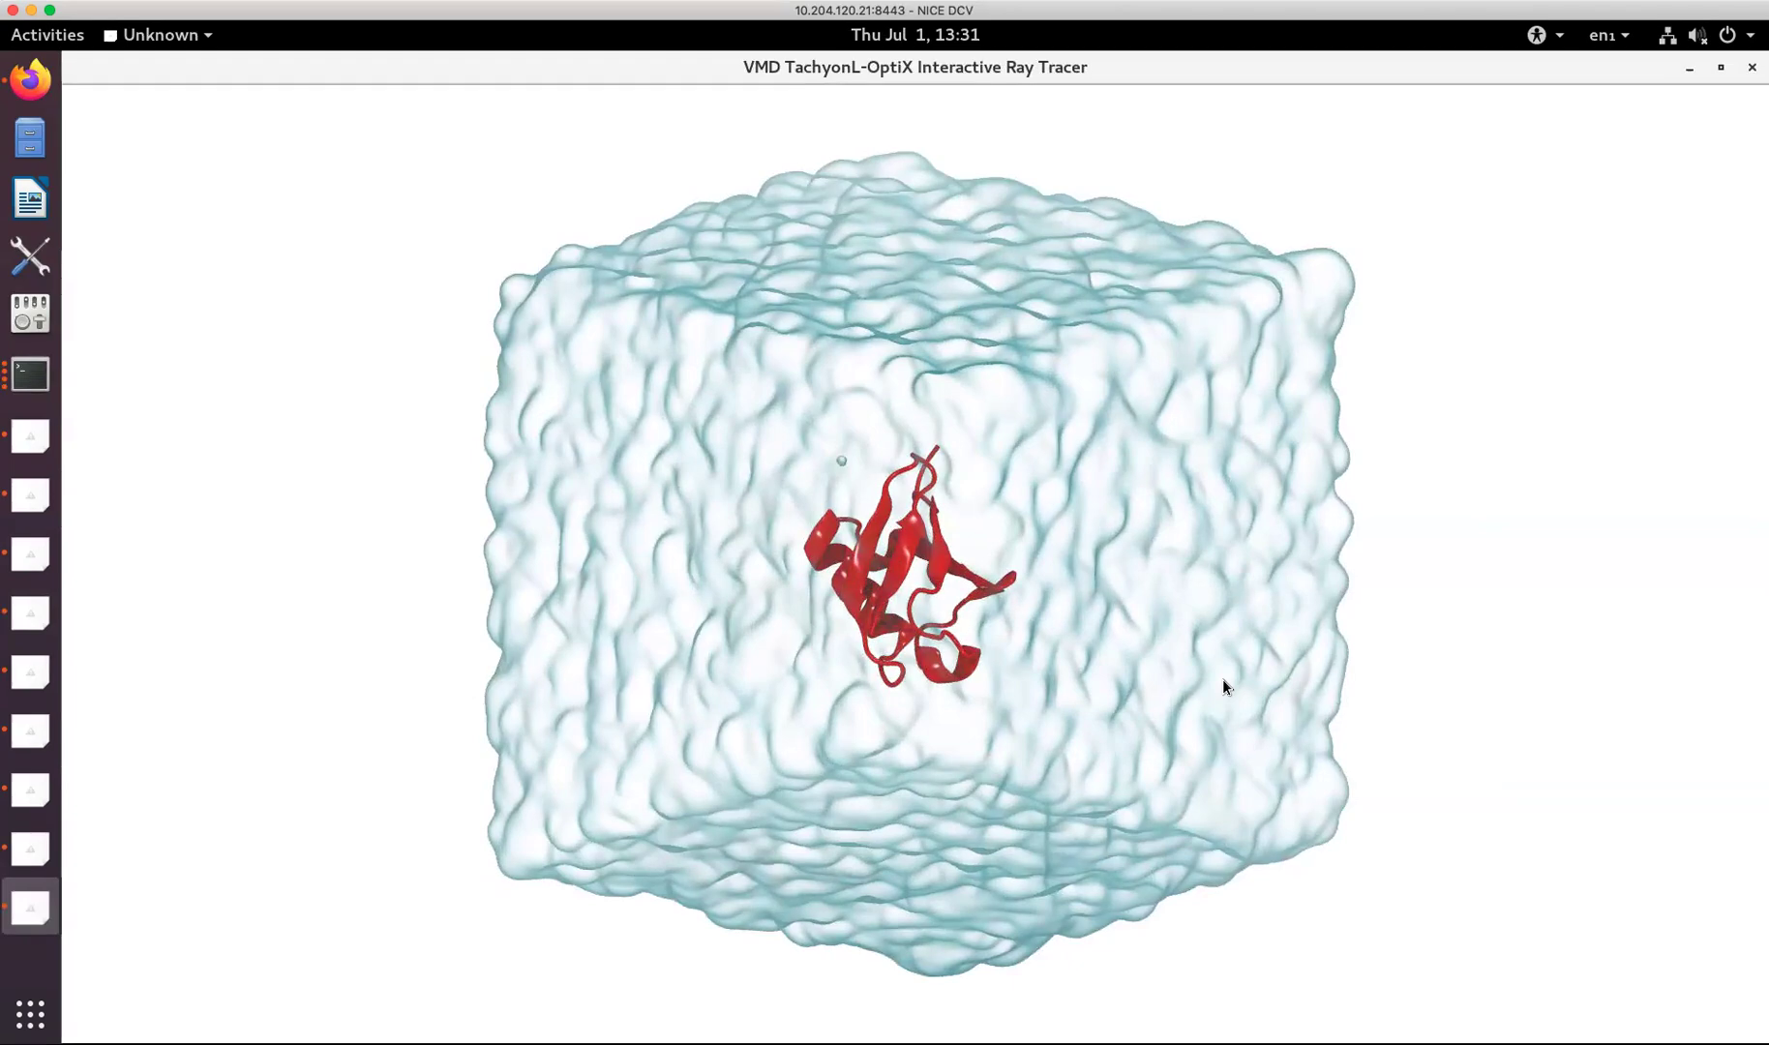
pyautogui.moveTo(912, 706)
pyautogui.mouseDown()
pyautogui.moveTo(968, 683)
pyautogui.moveTo(1168, 707)
pyautogui.moveTo(962, 685)
pyautogui.mouseUp()
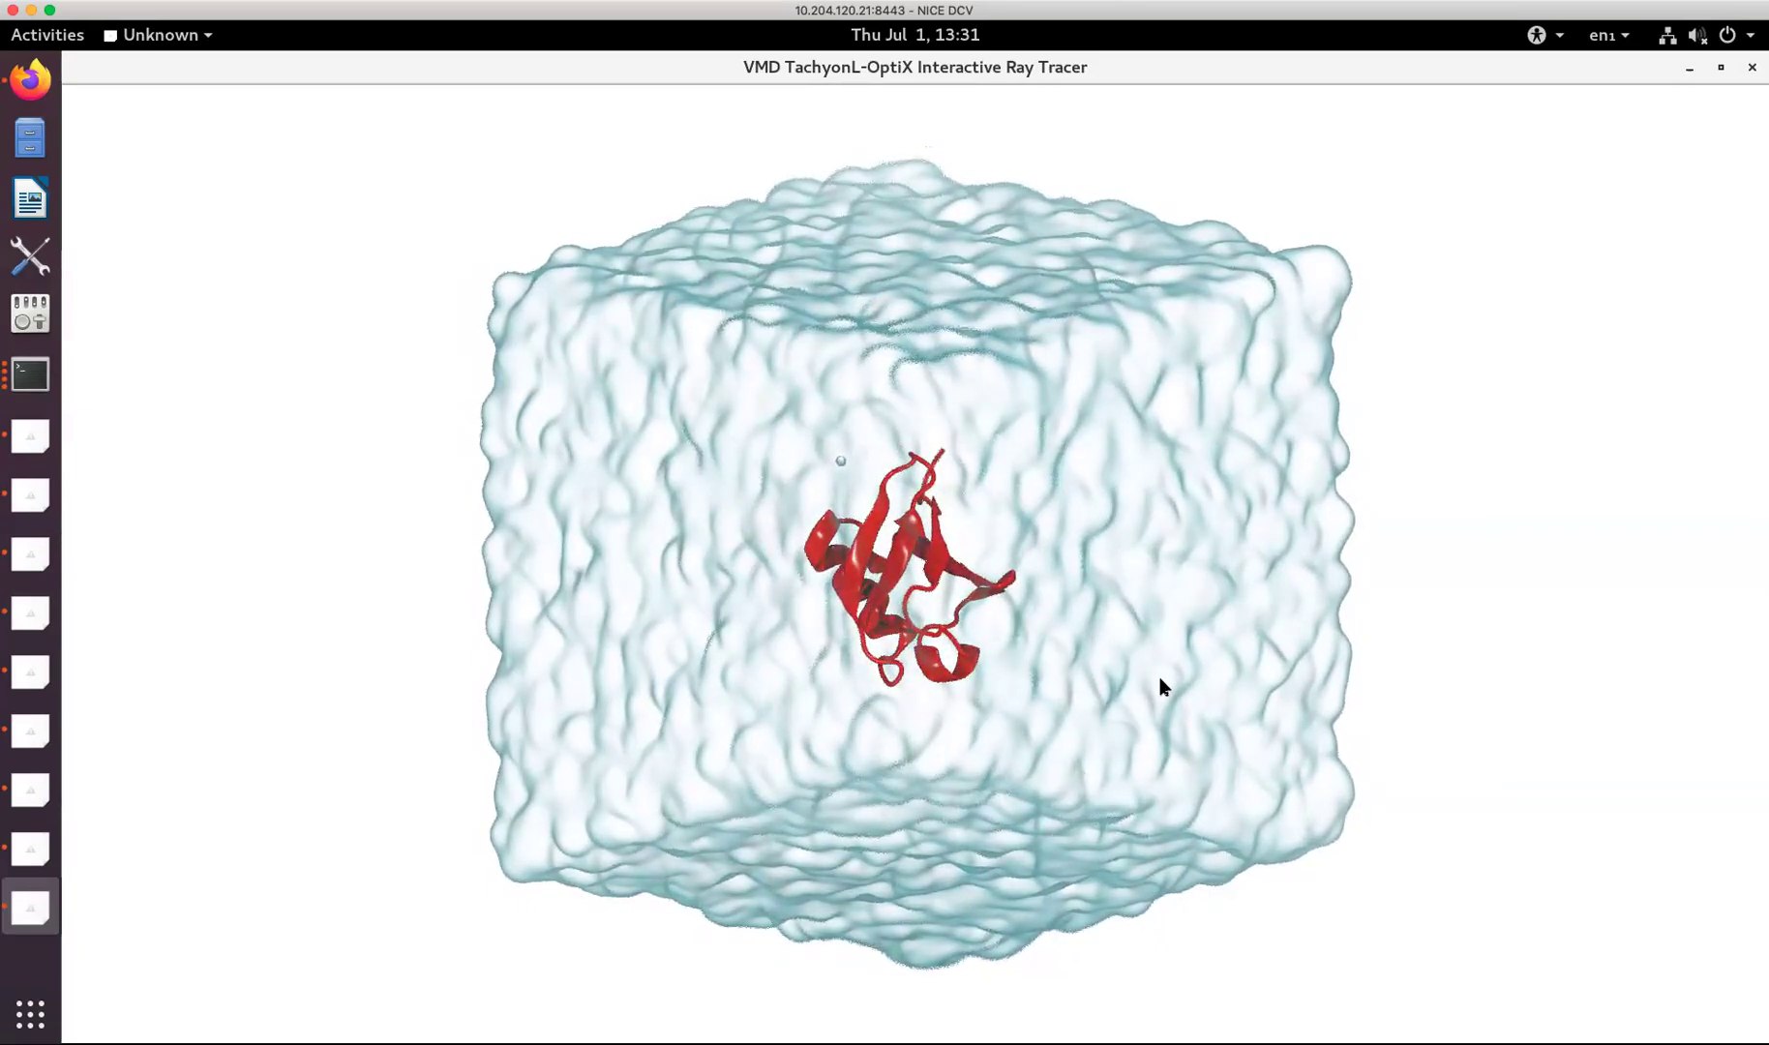
# Adjust the depth of field in the interactive ray tracer, then finish the render and close the vmdscene.ppm image.
pyautogui.press('Down')
pyautogui.press('Down')
pyautogui.press('Down')
pyautogui.press('Down')
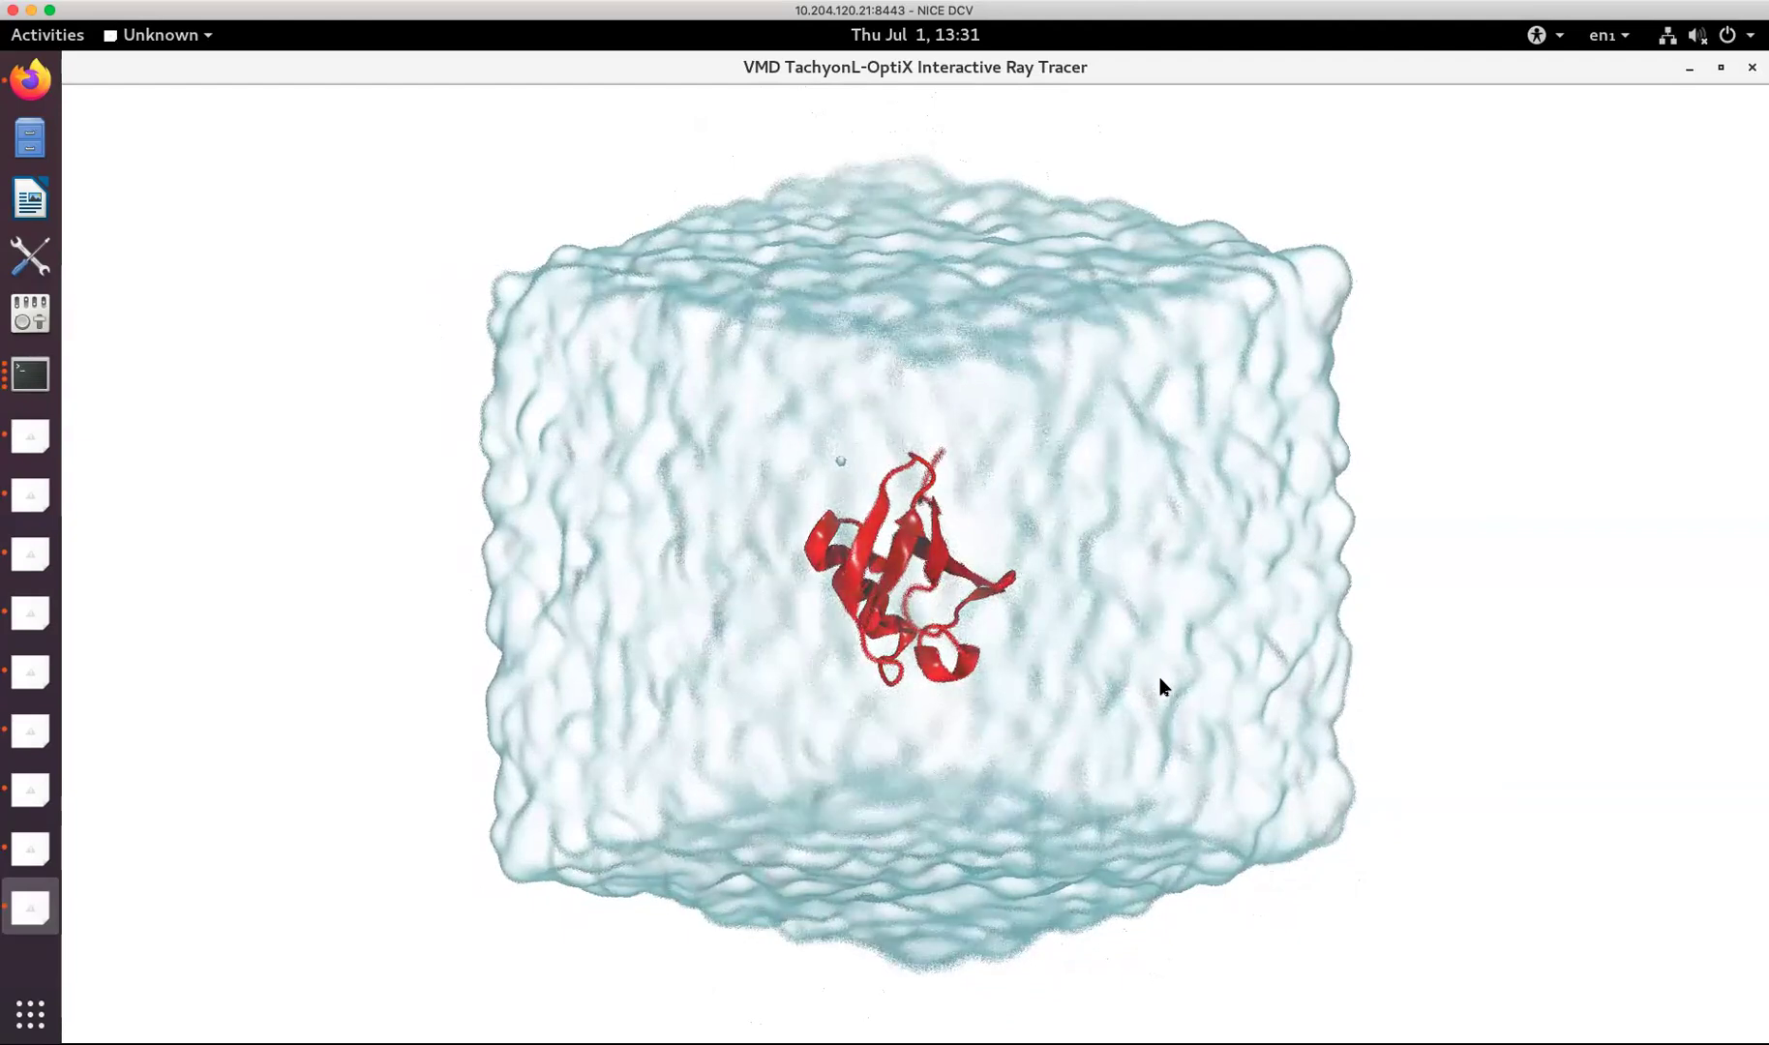
pyautogui.press('Down')
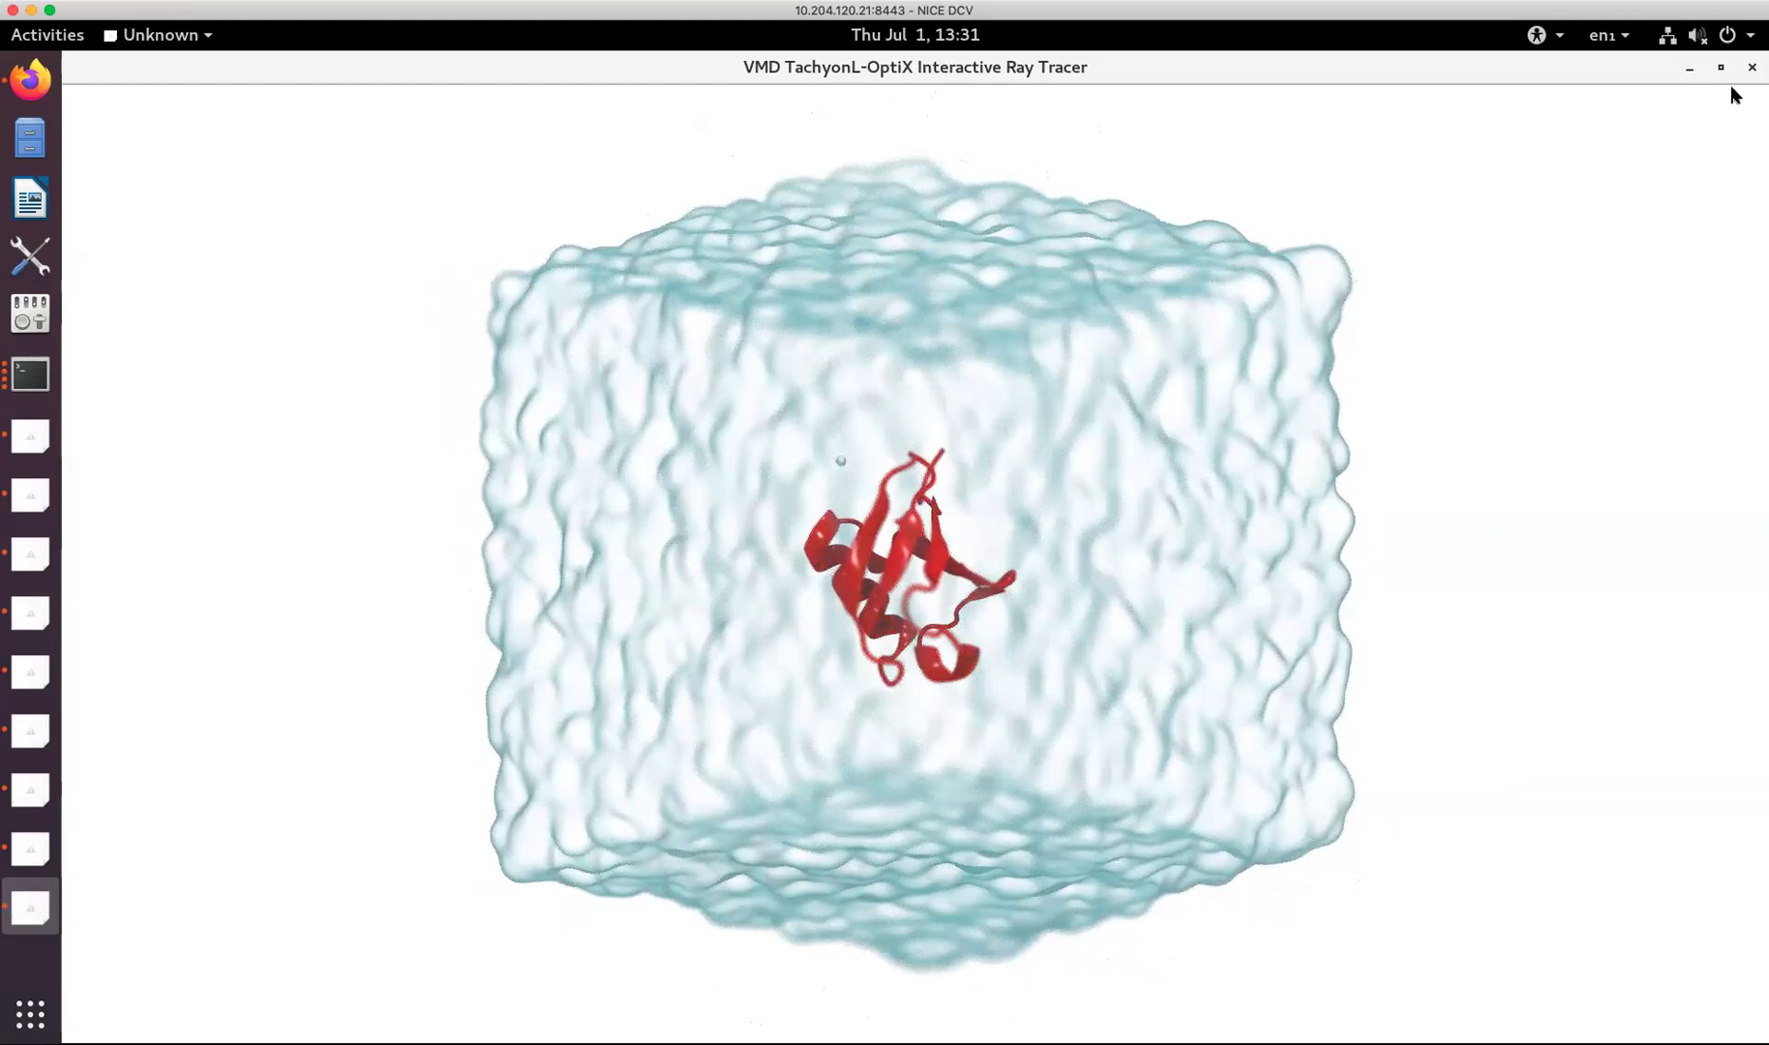
pyautogui.click(1753, 68)
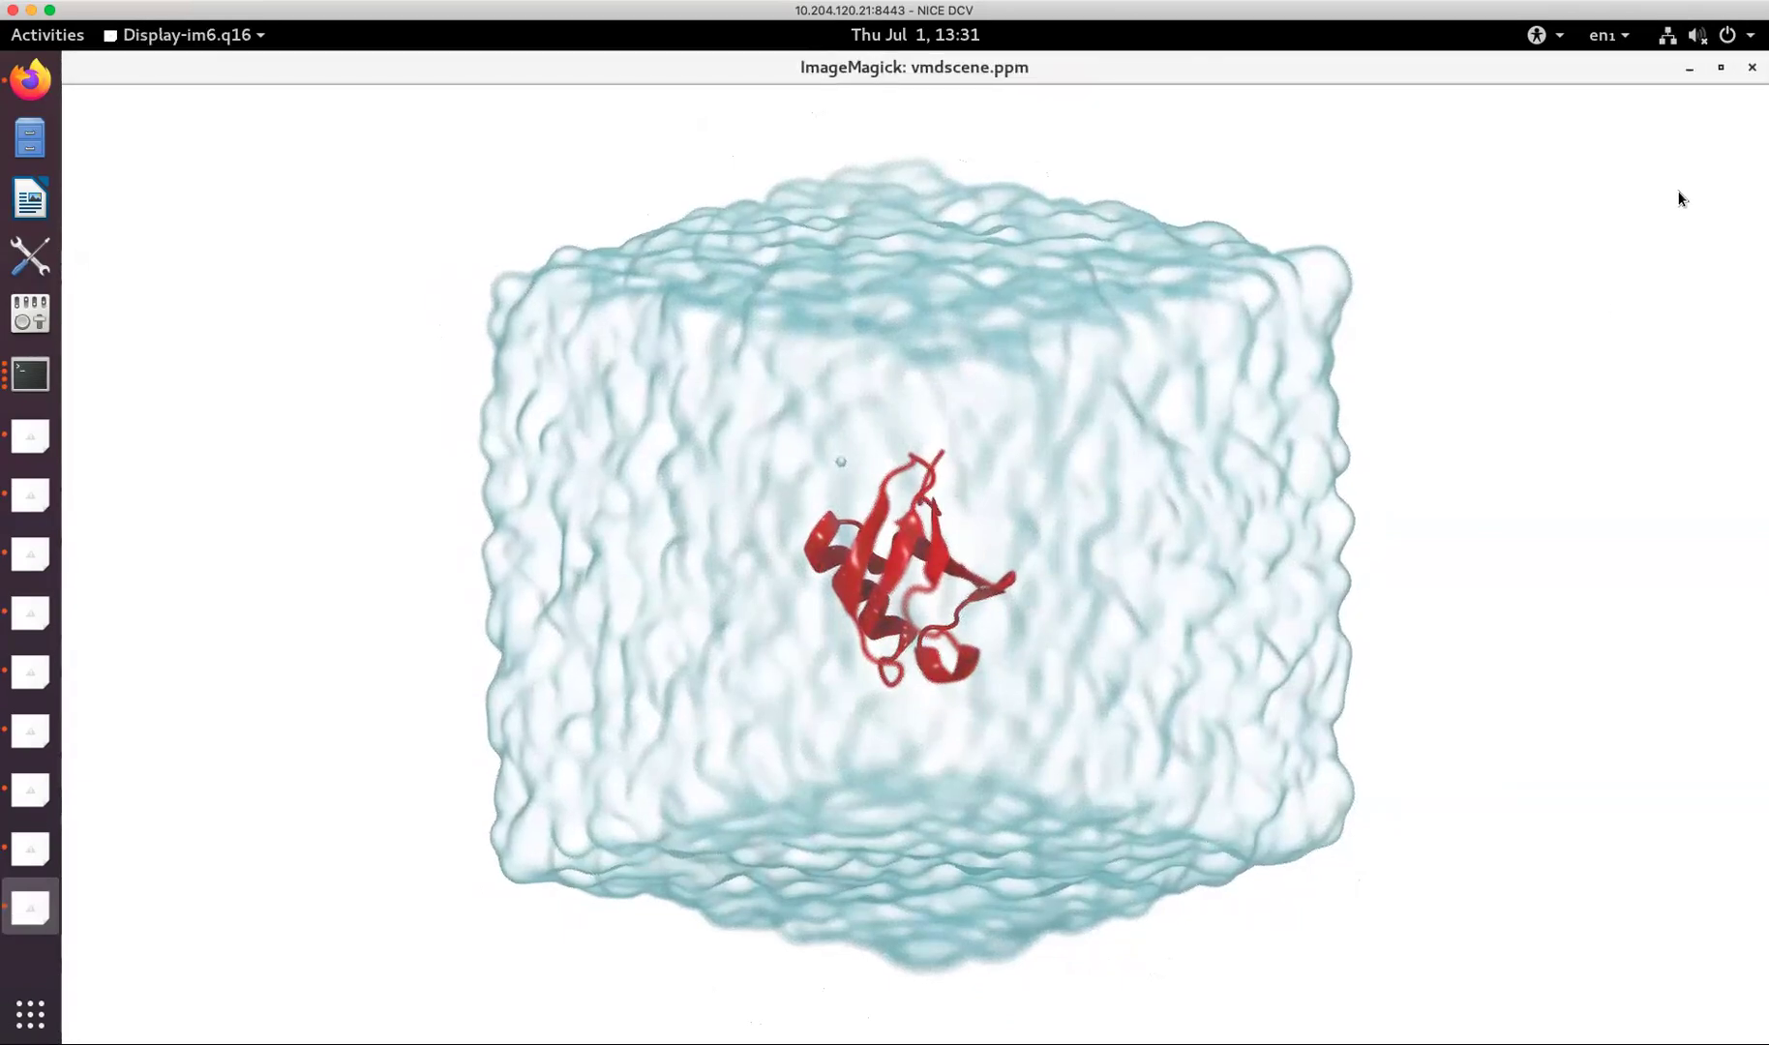
pyautogui.click(1752, 68)
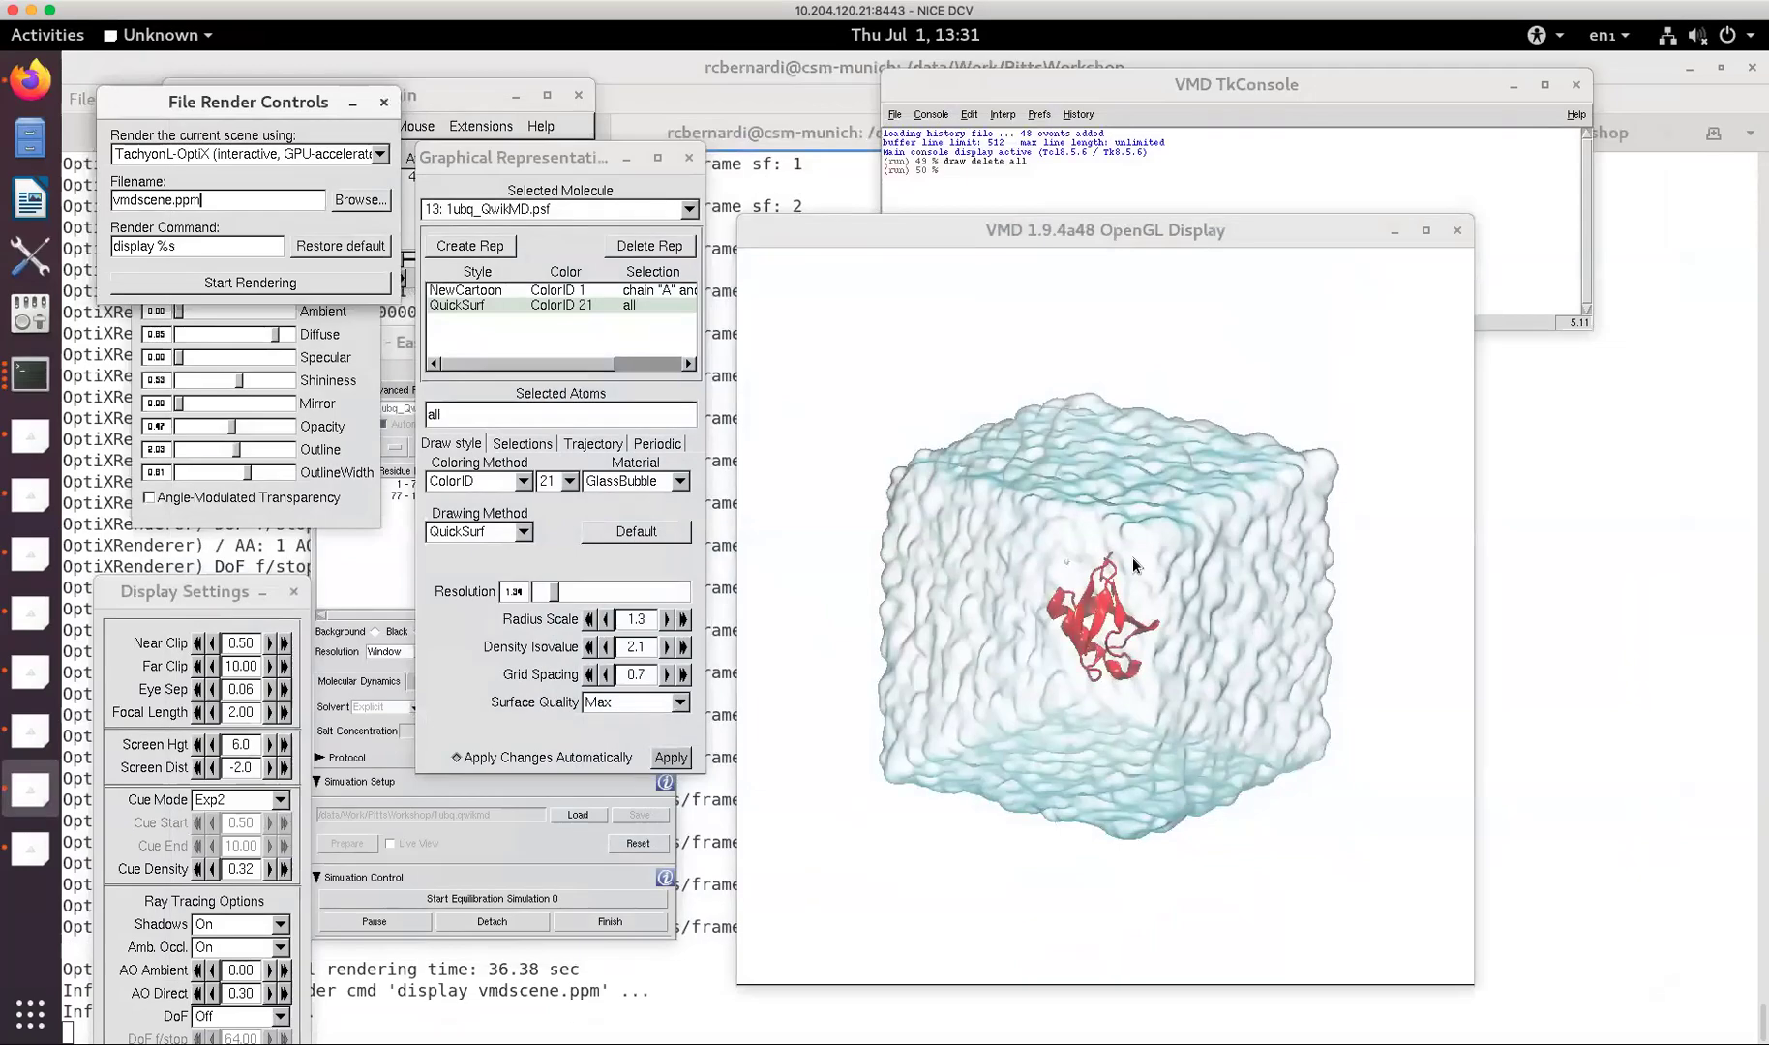
# Switch the material of the QuickSurf surface covering all atoms back to Material23.
pyautogui.click(636, 481)
pyautogui.click(636, 522)
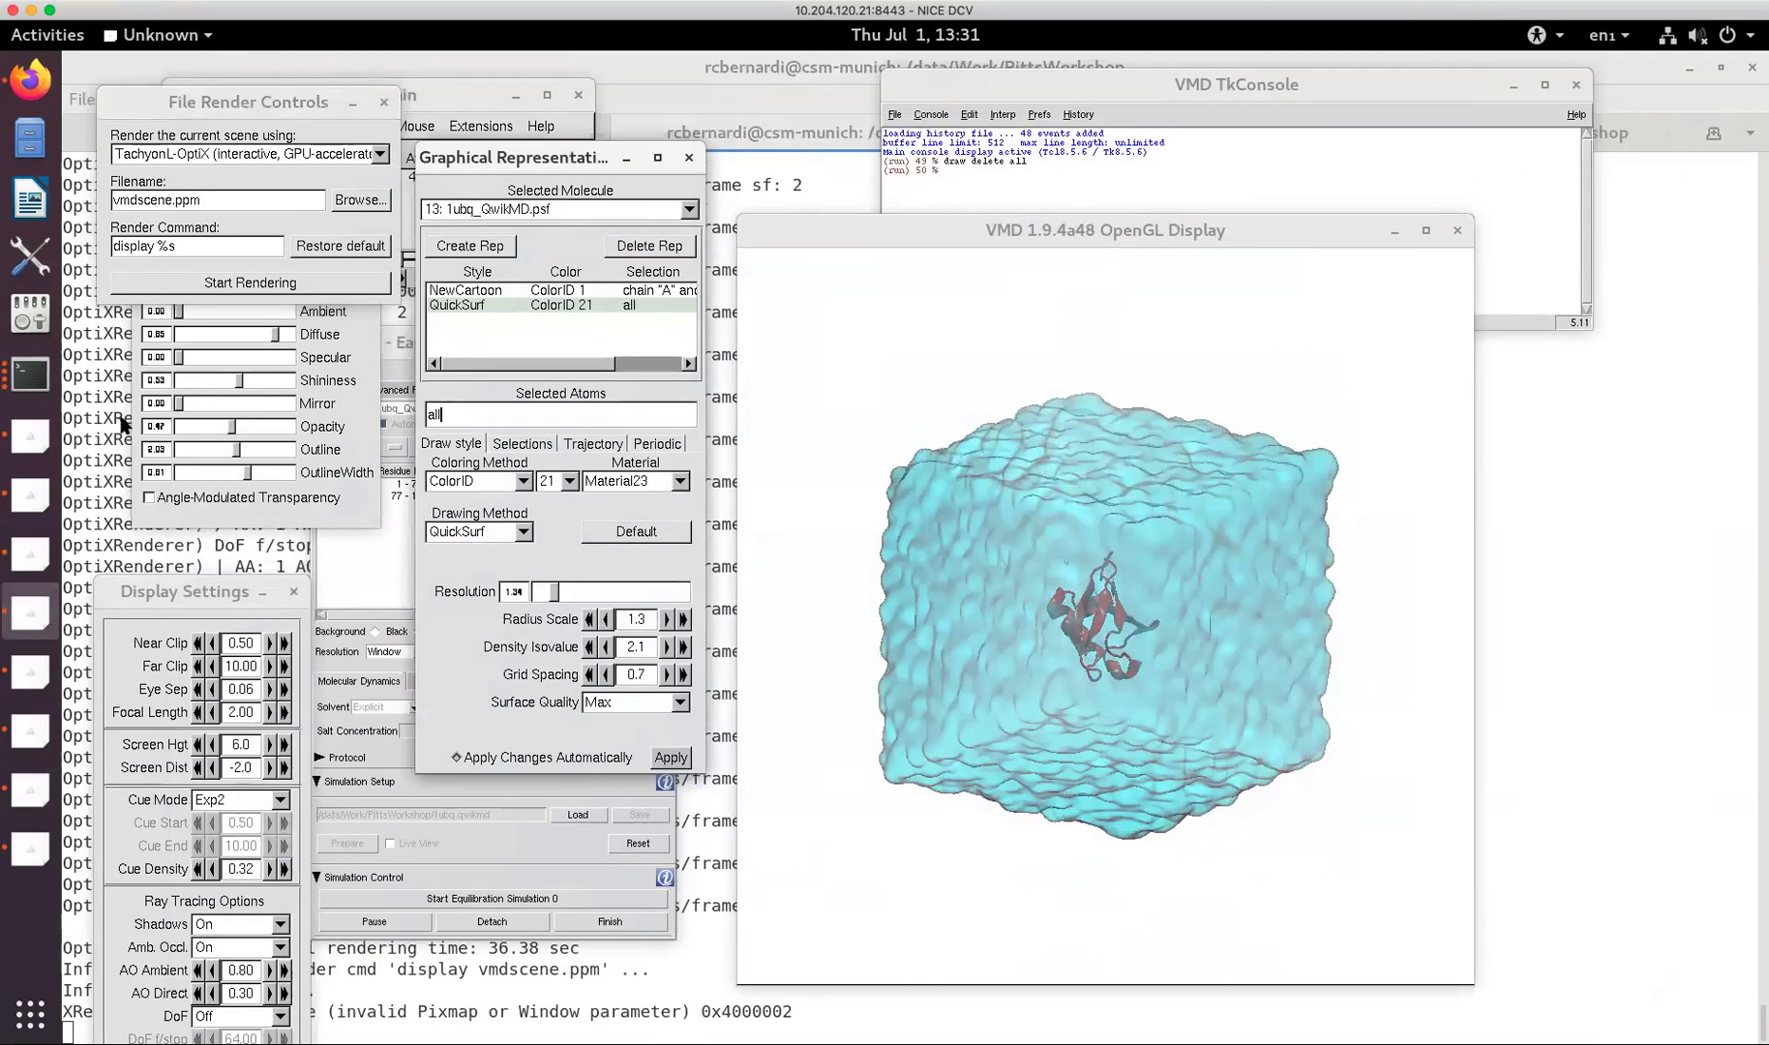
# Render the Material23 water box with TachyonL-OptiX, then view the resulting vmdscene.ppm image maximized and close it.
pyautogui.click(189, 279)
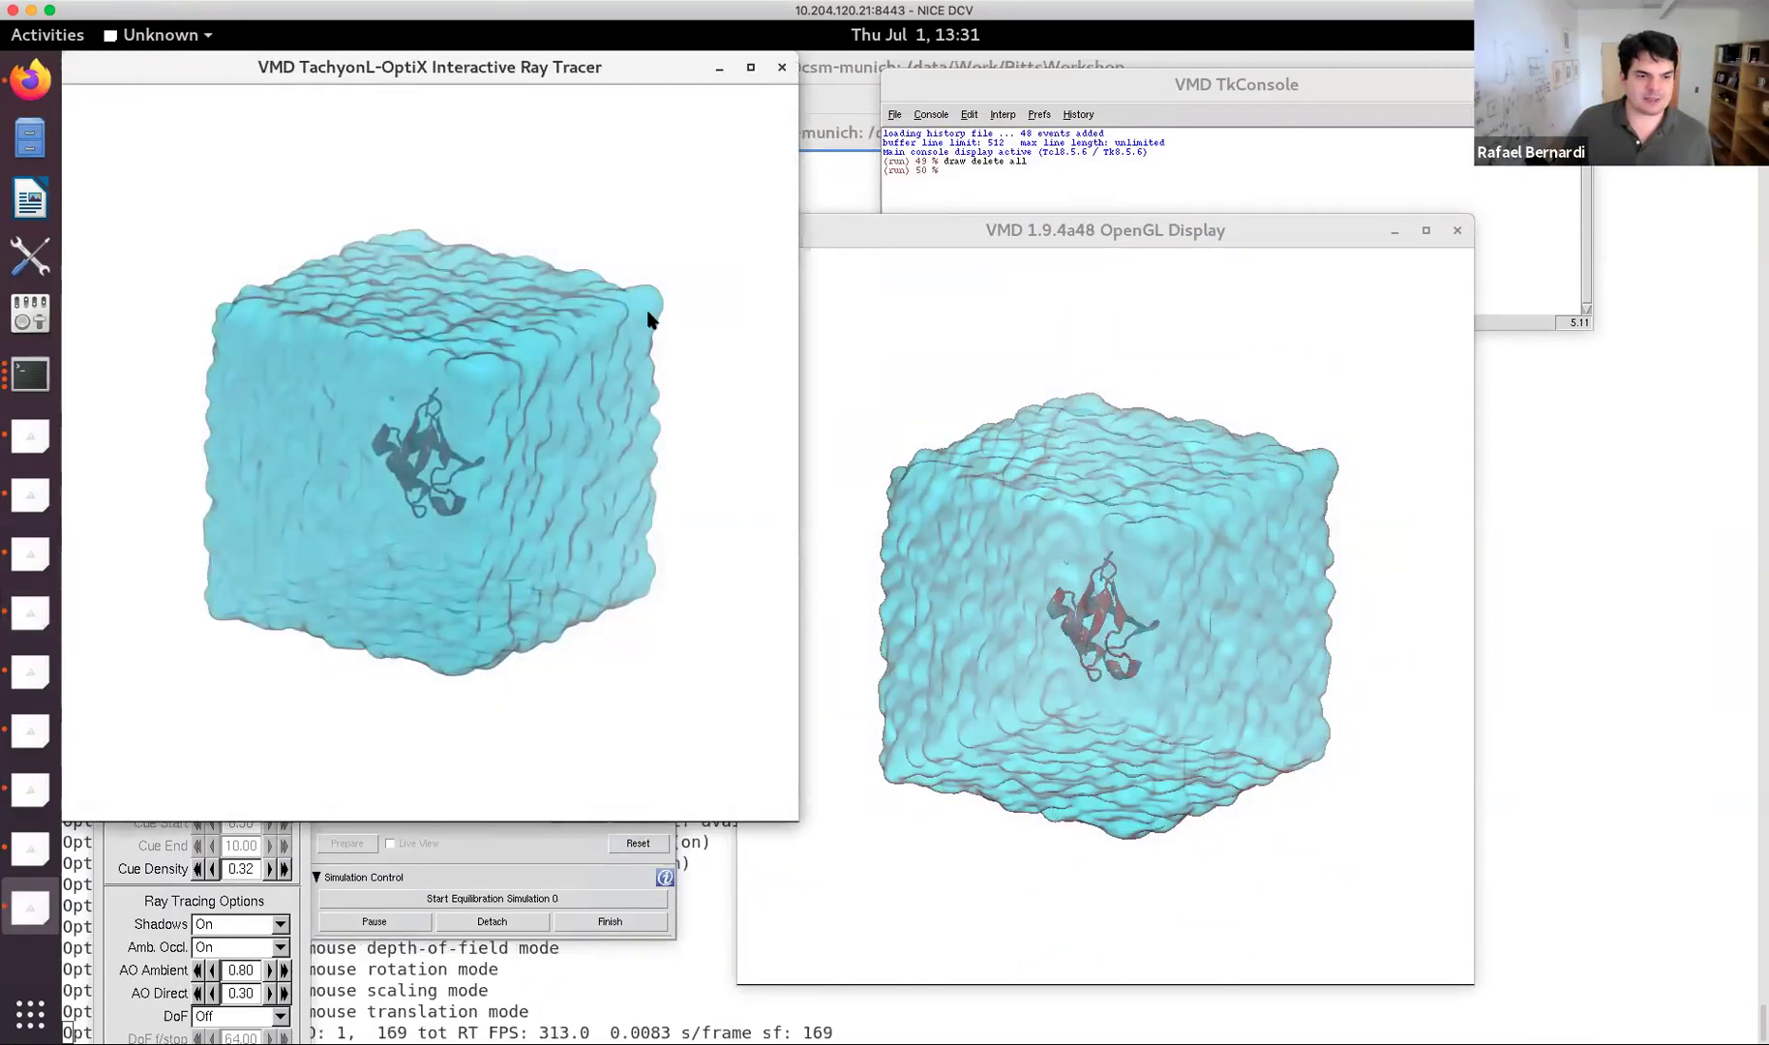
pyautogui.click(782, 68)
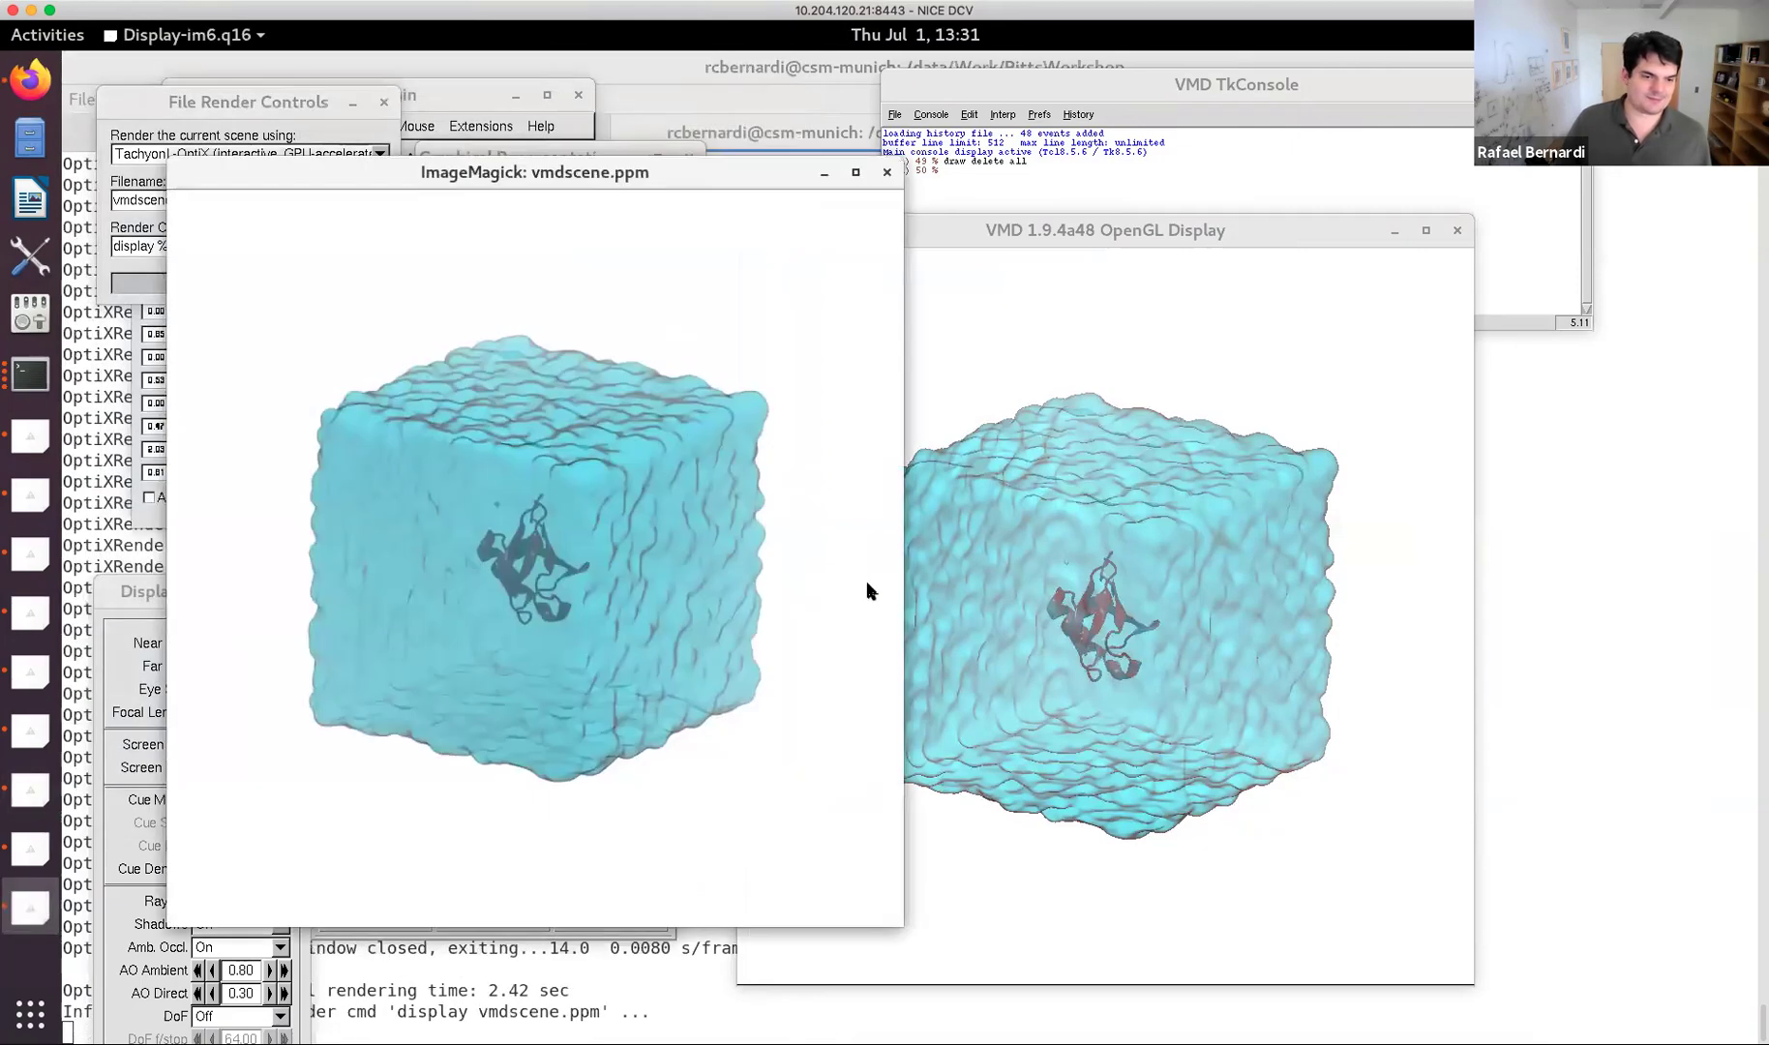
pyautogui.click(856, 172)
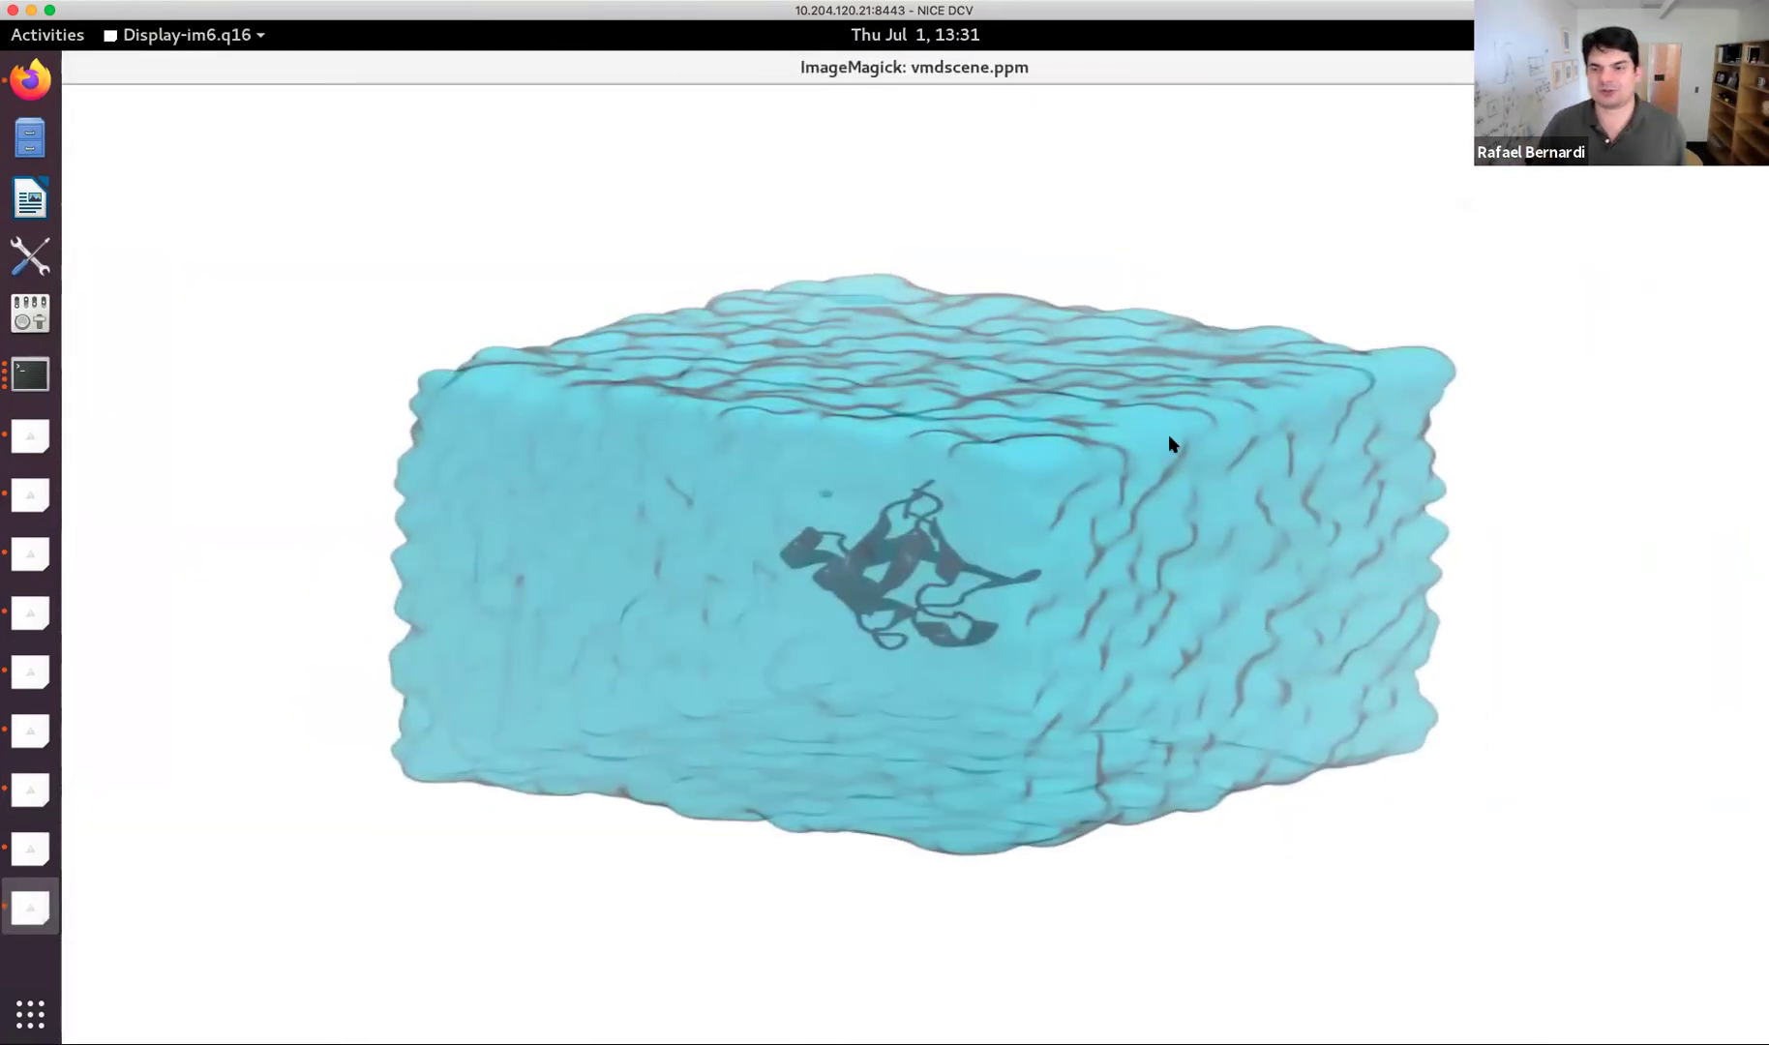
pyautogui.click(1750, 67)
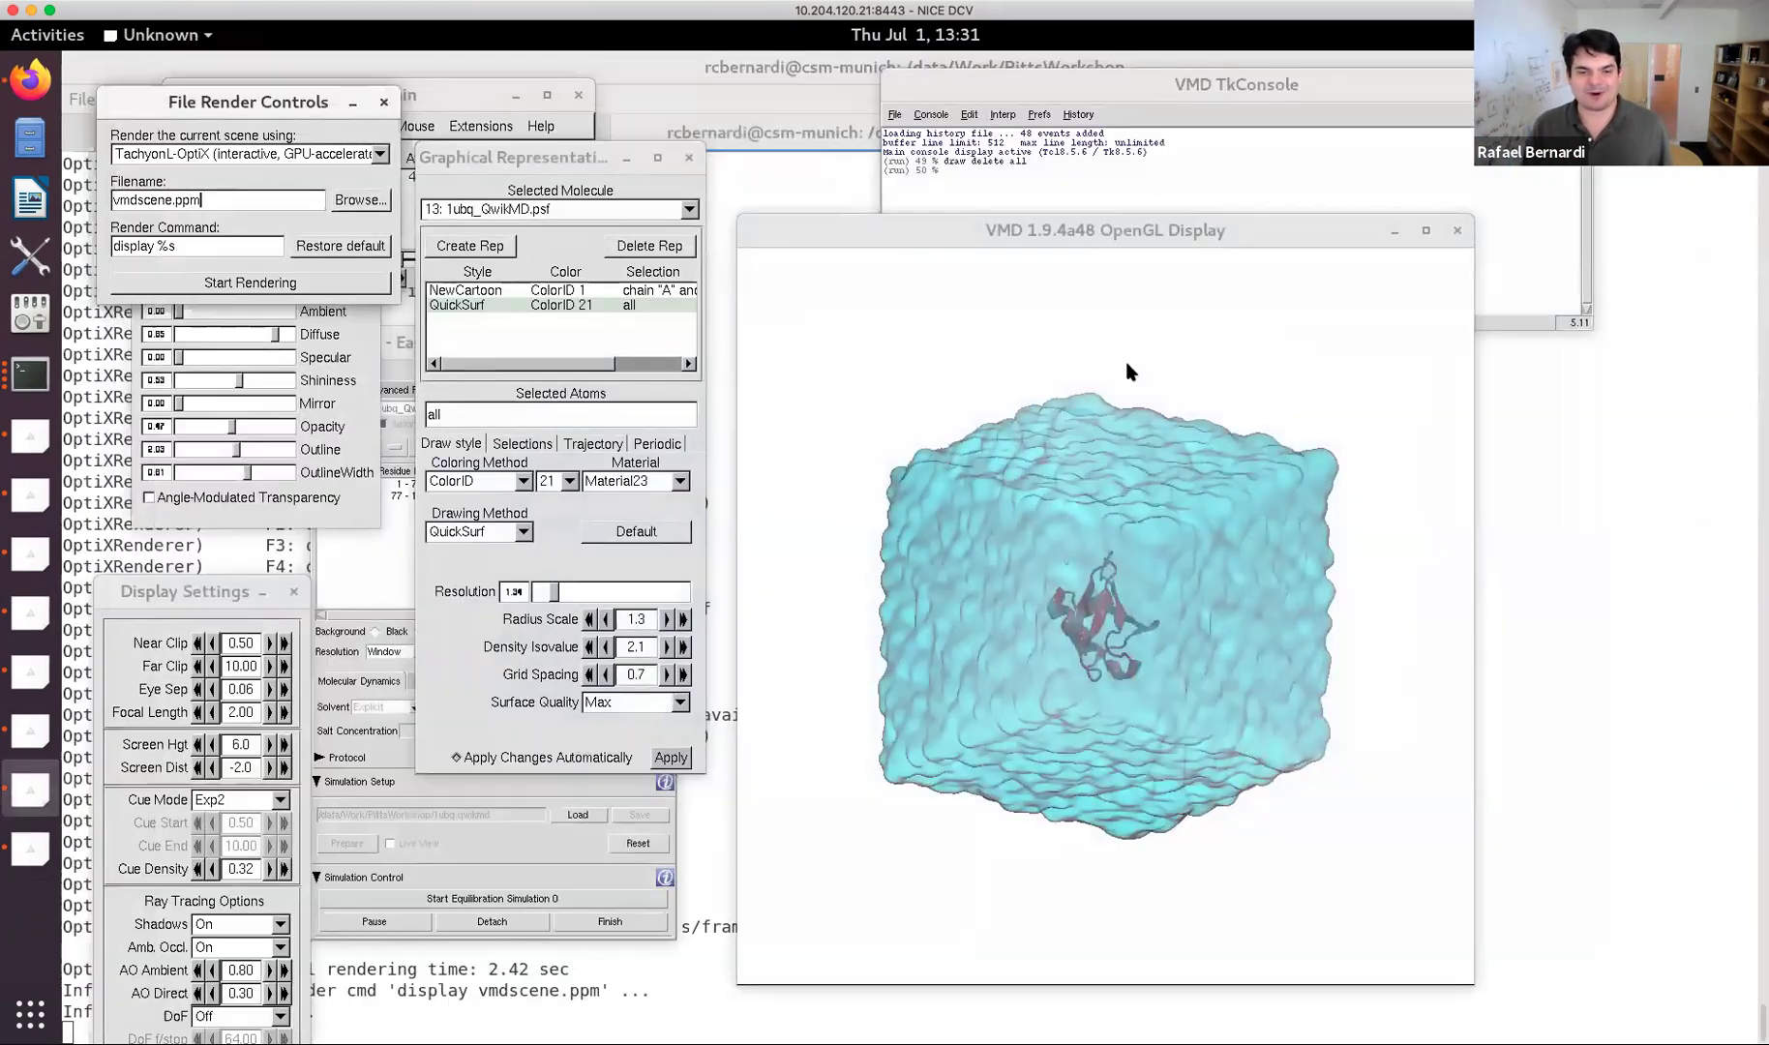
# Switch the QuickSurf material to BlownGlass and open the scene in a maximized TachyonL-OptiX interactive ray tracer.
pyautogui.click(629, 483)
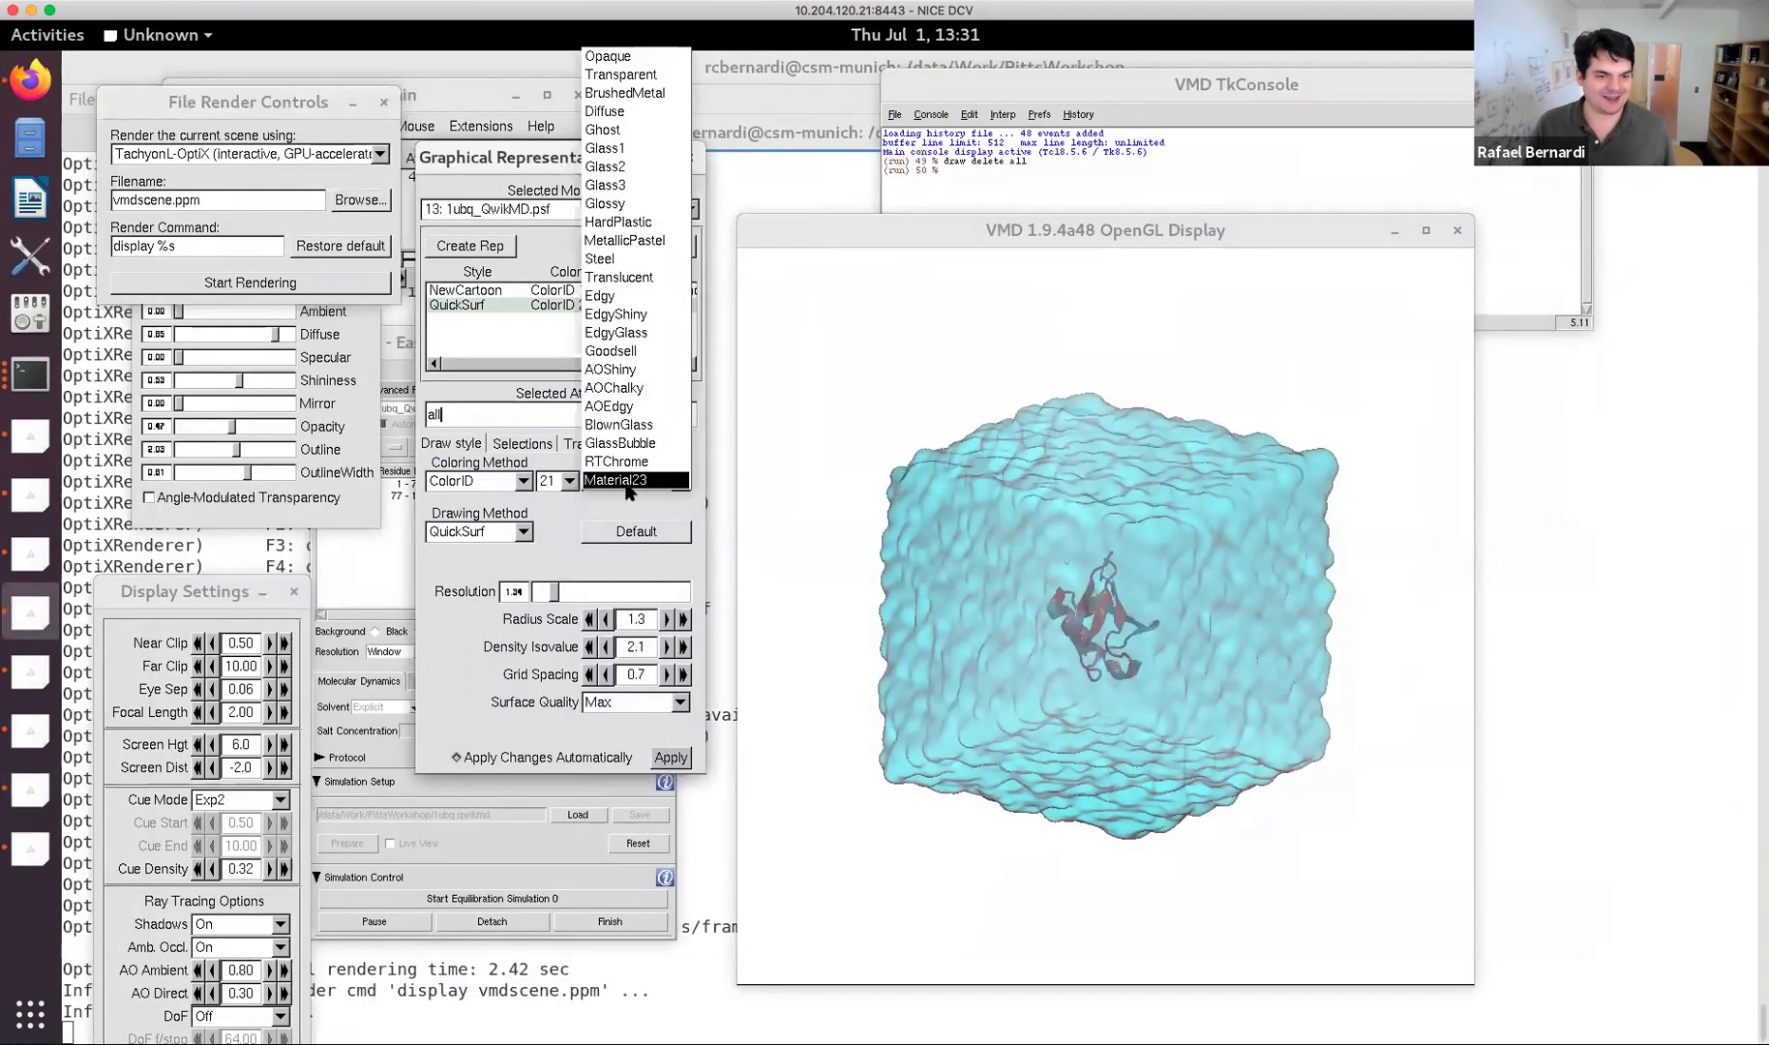
pyautogui.click(634, 428)
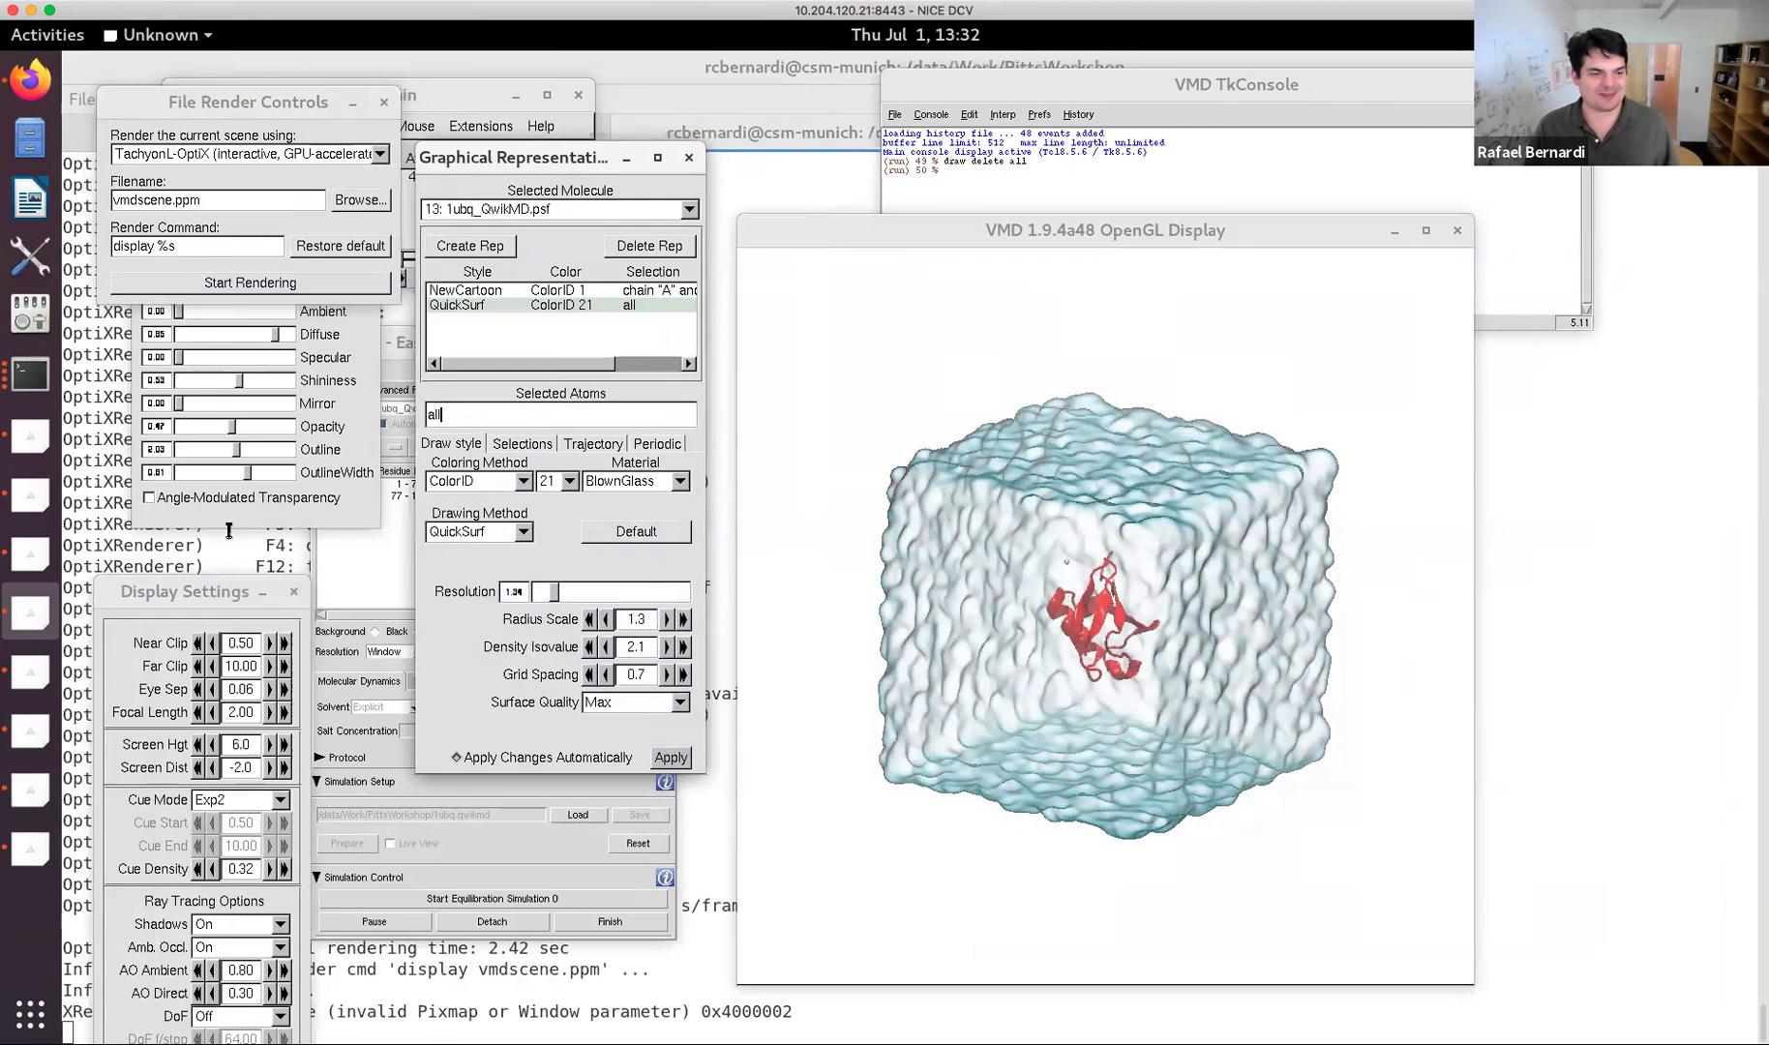
pyautogui.click(273, 284)
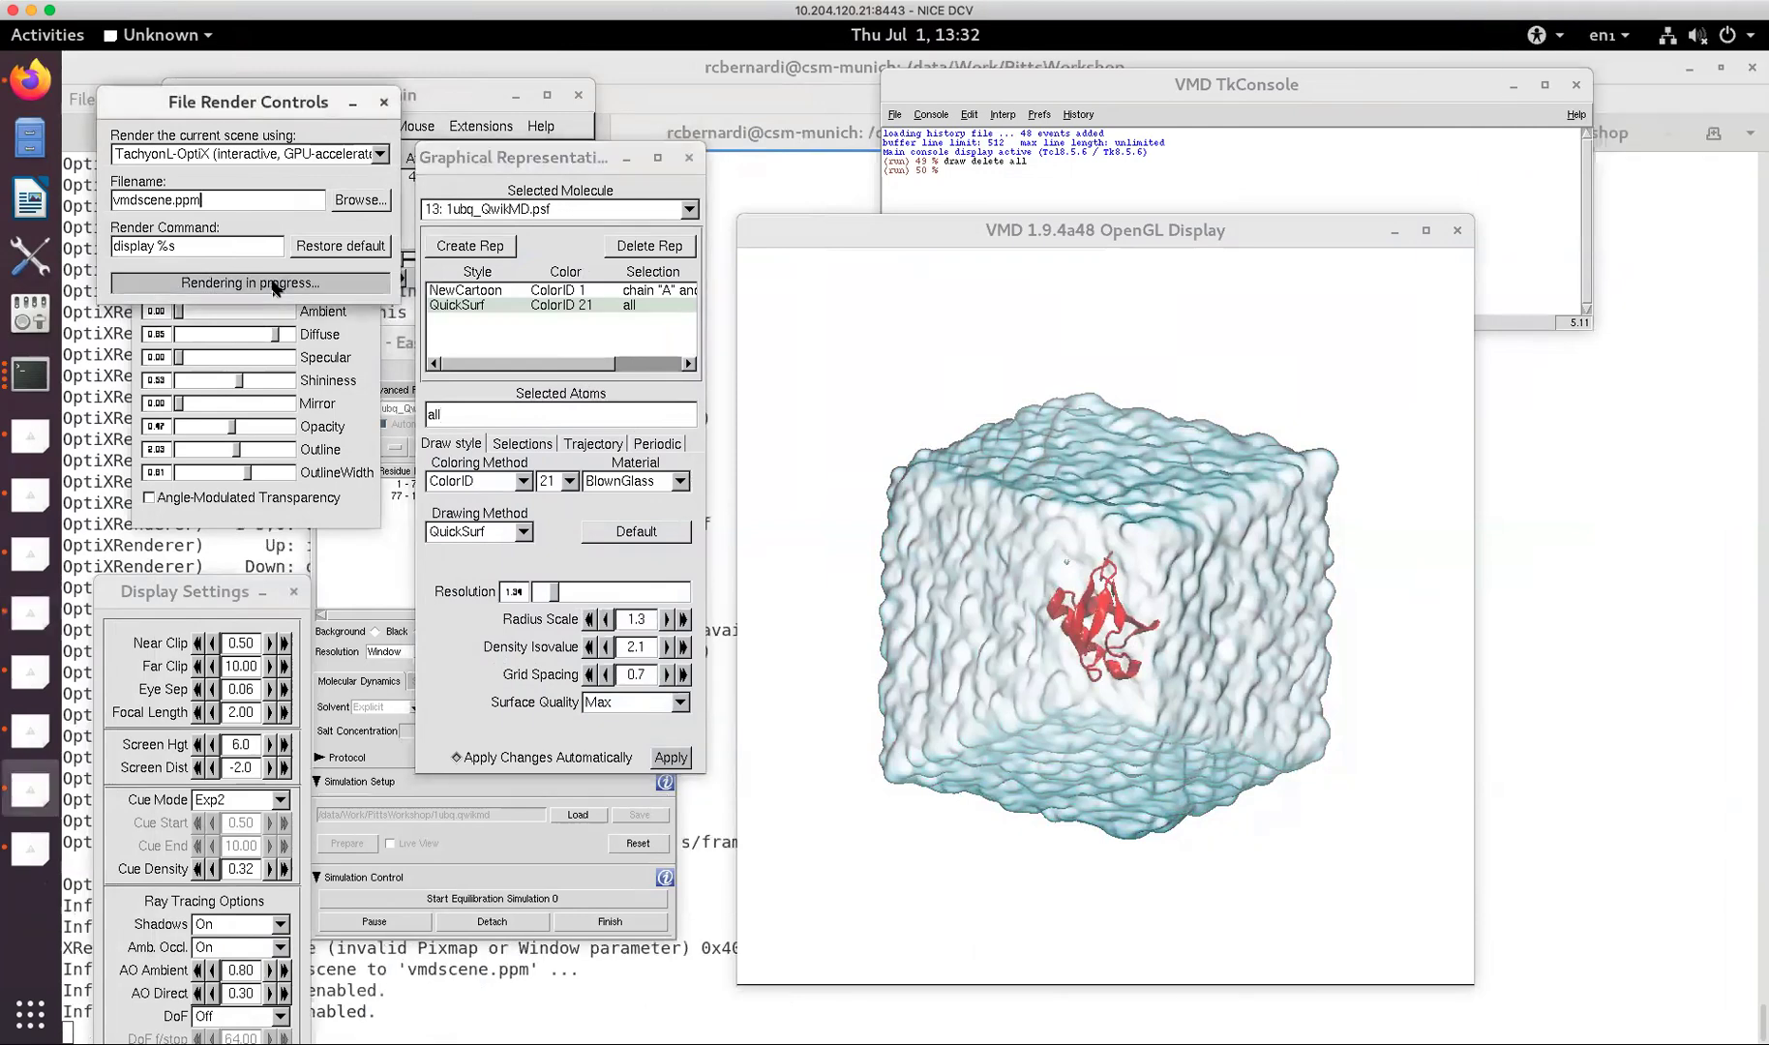
pyautogui.click(751, 69)
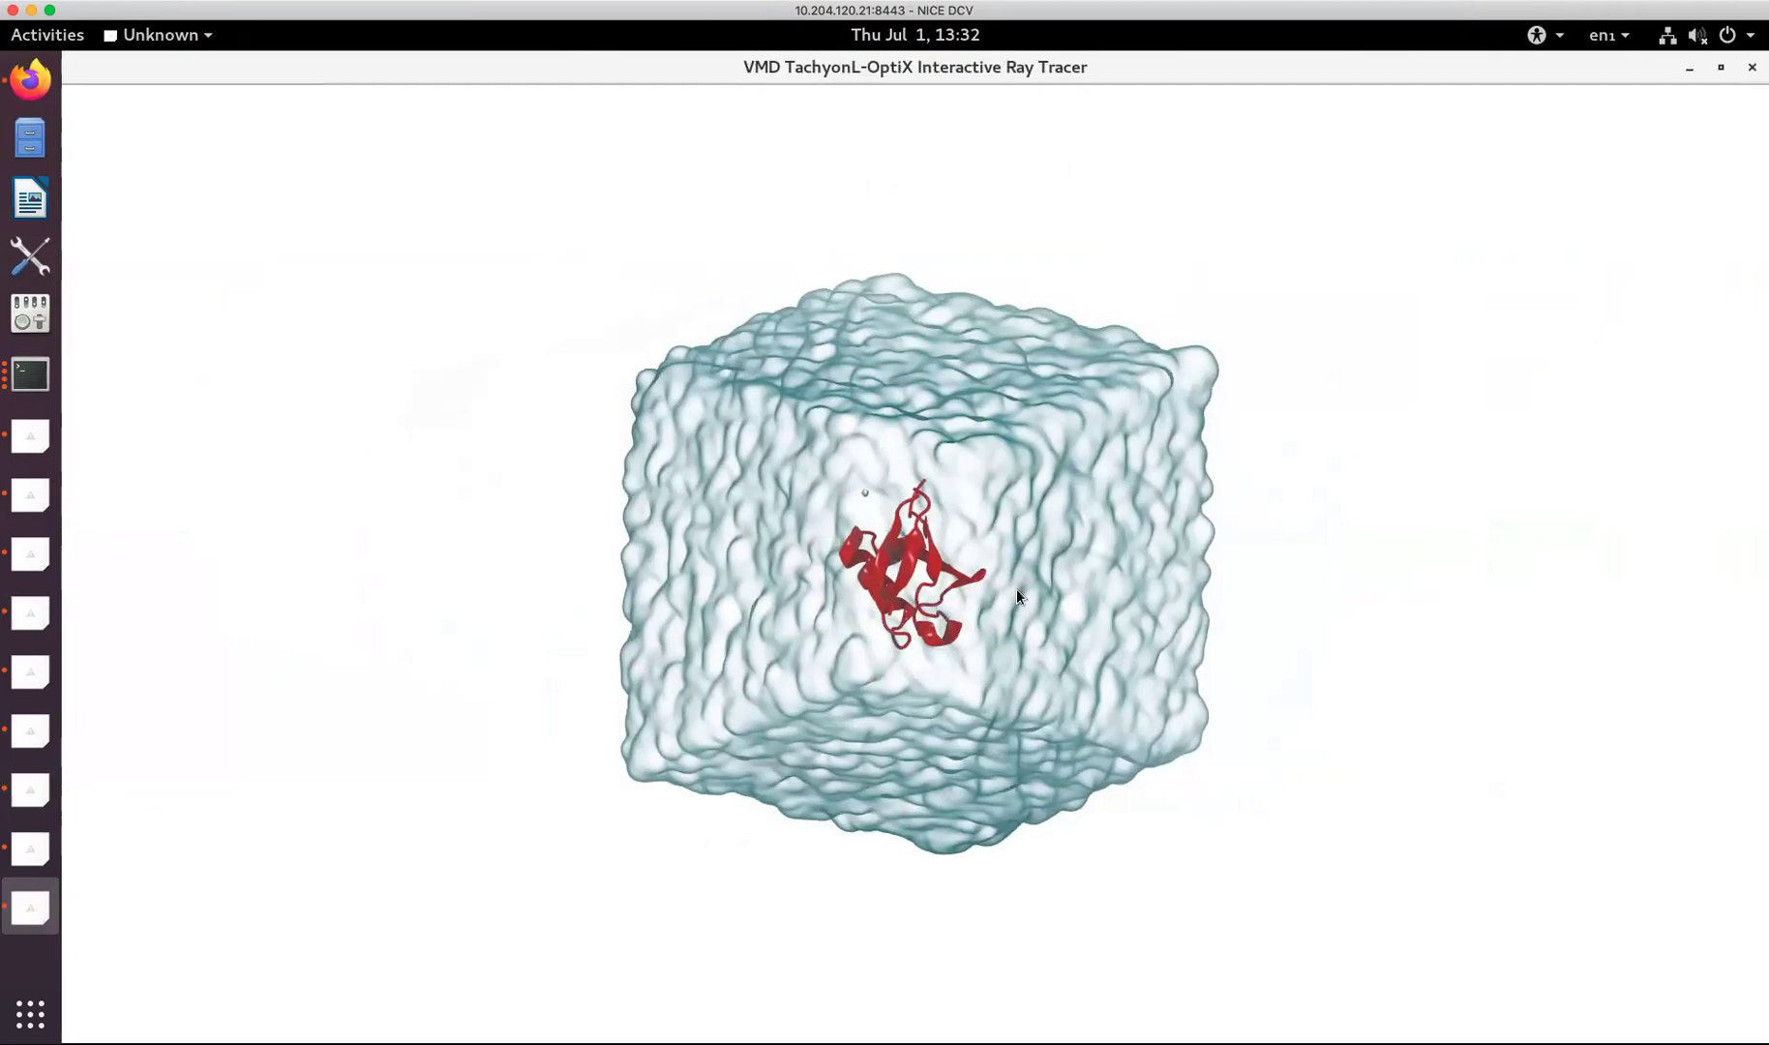
# Rotate the water box face-on and enlarge the protein in the interactive ray tracer, then finish the render and close the image.
pyautogui.scroll(10, 1469, 556)
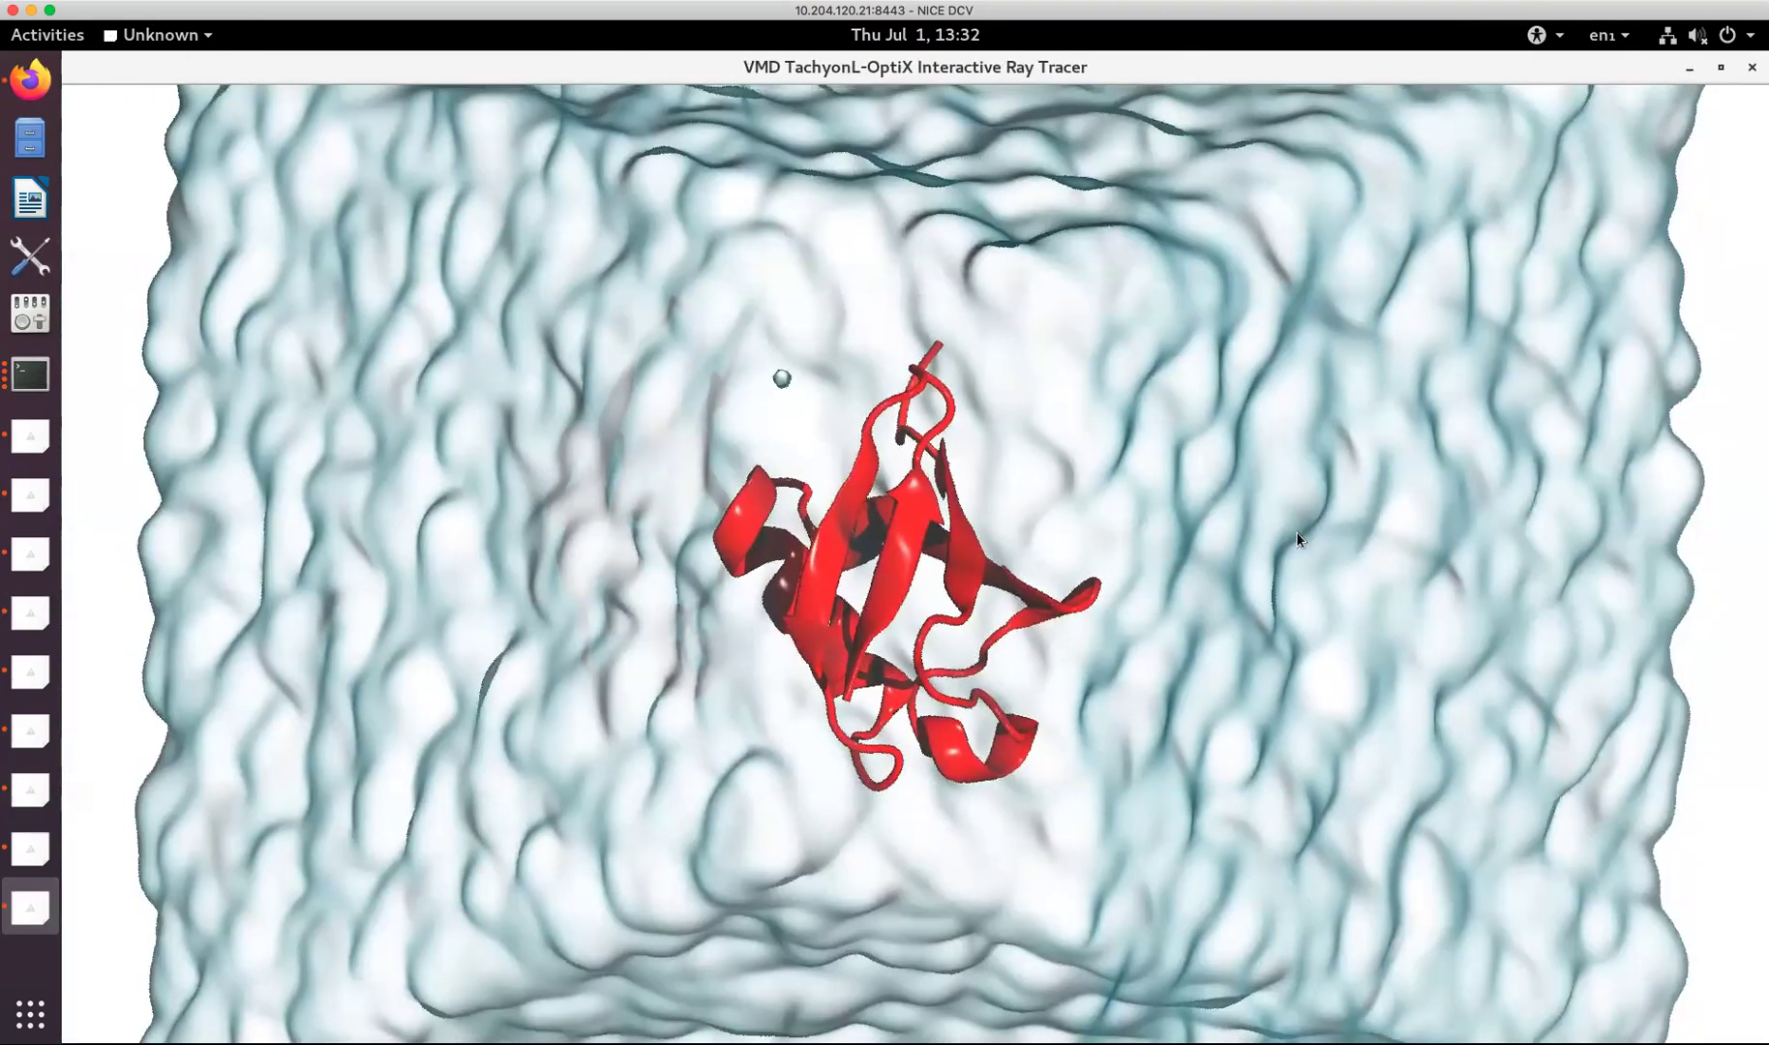
pyautogui.scroll(-5, 1297, 539)
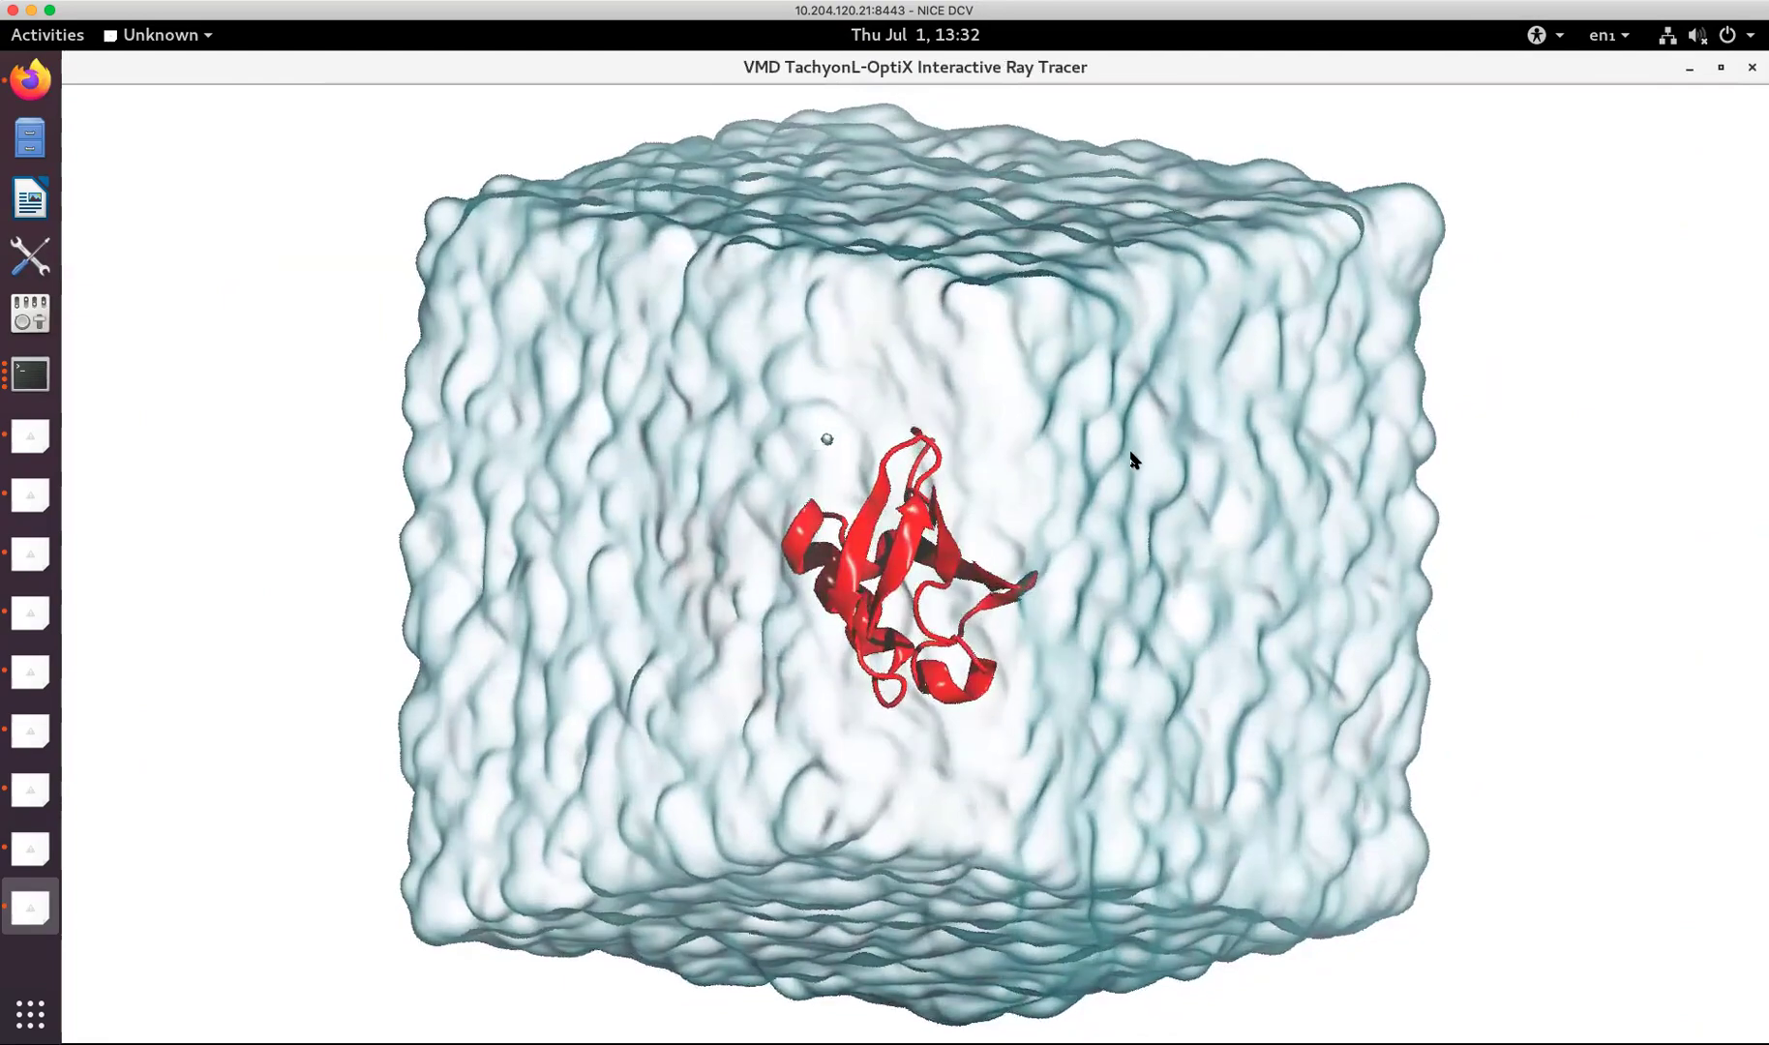
pyautogui.moveTo(1134, 460); pyautogui.dragTo(1070, 268)
pyautogui.moveTo(1106, 514)
pyautogui.mouseDown()
pyautogui.moveTo(679, 576)
pyautogui.moveTo(600, 522)
pyautogui.moveTo(387, 484)
pyautogui.moveTo(1194, 612)
pyautogui.moveTo(888, 643)
pyautogui.mouseUp()
pyautogui.moveTo(1569, 664)
pyautogui.mouseDown()
pyautogui.moveTo(1378, 675)
pyautogui.moveTo(1373, 705)
pyautogui.moveTo(1401, 694)
pyautogui.moveTo(1382, 700)
pyautogui.mouseUp()
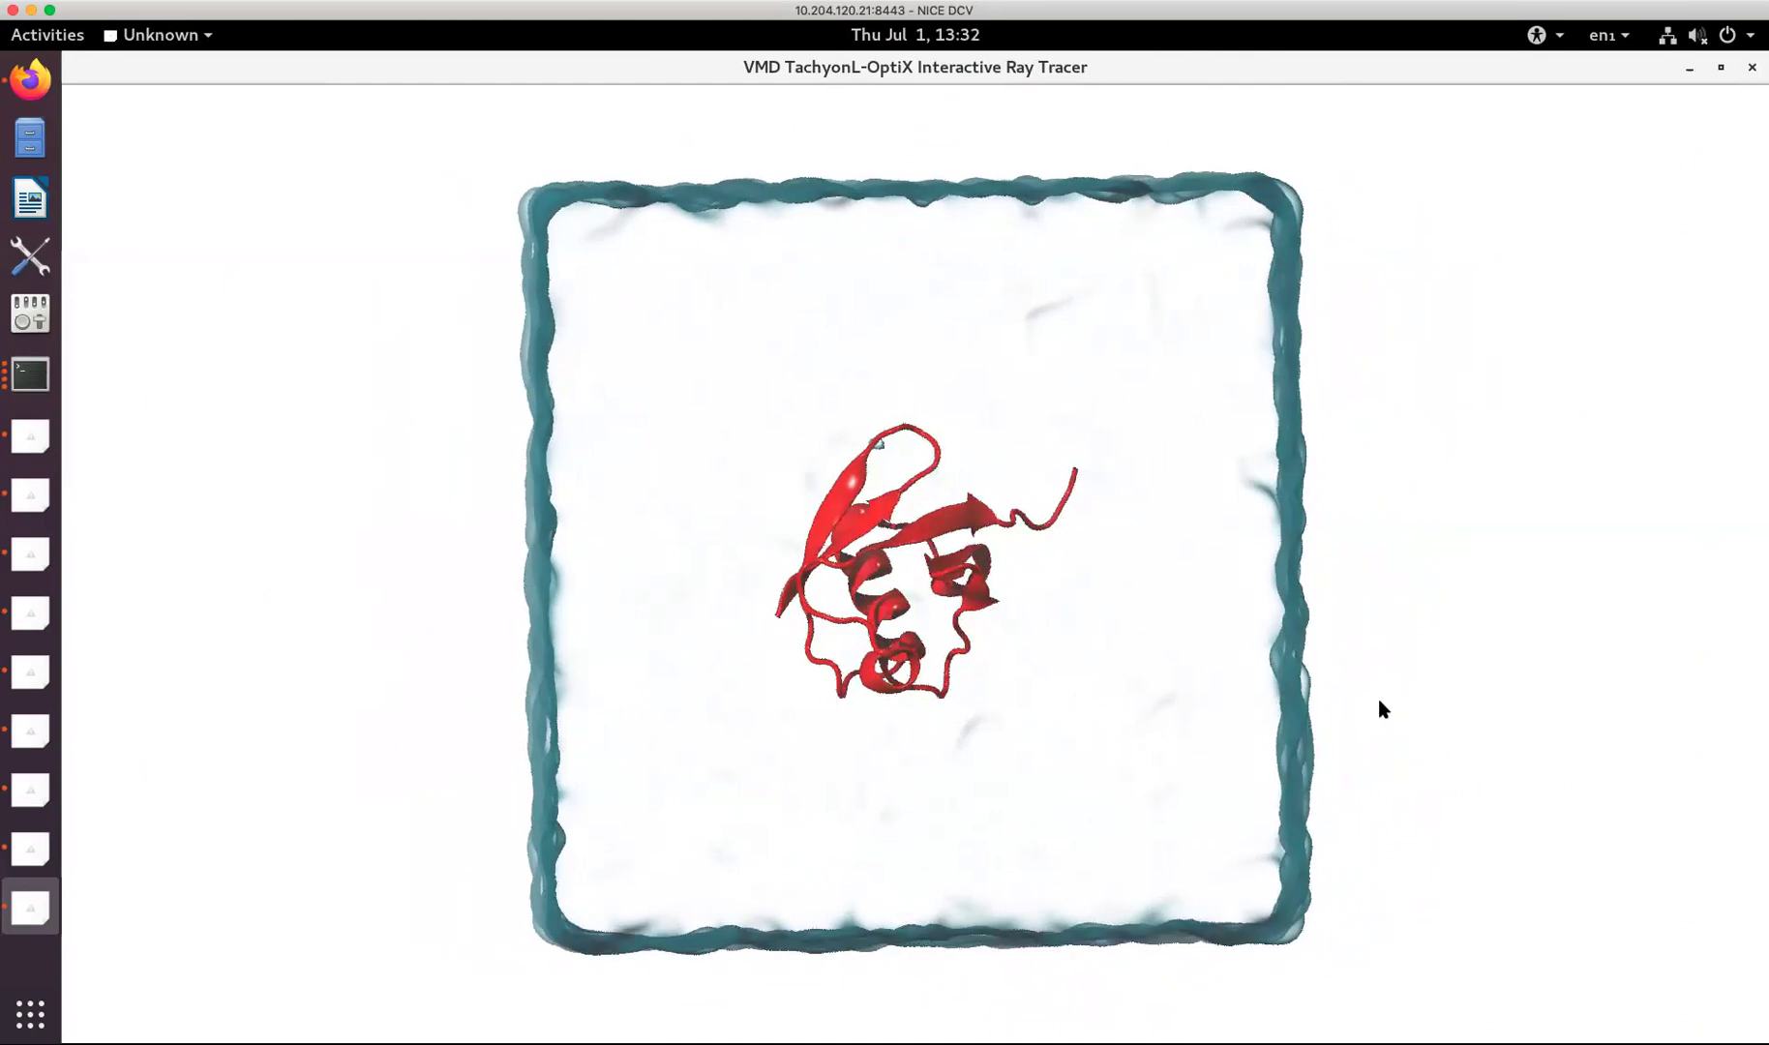
pyautogui.moveTo(1200, 710); pyautogui.dragTo(1359, 709)
pyautogui.moveTo(1080, 671); pyautogui.dragTo(1358, 672)
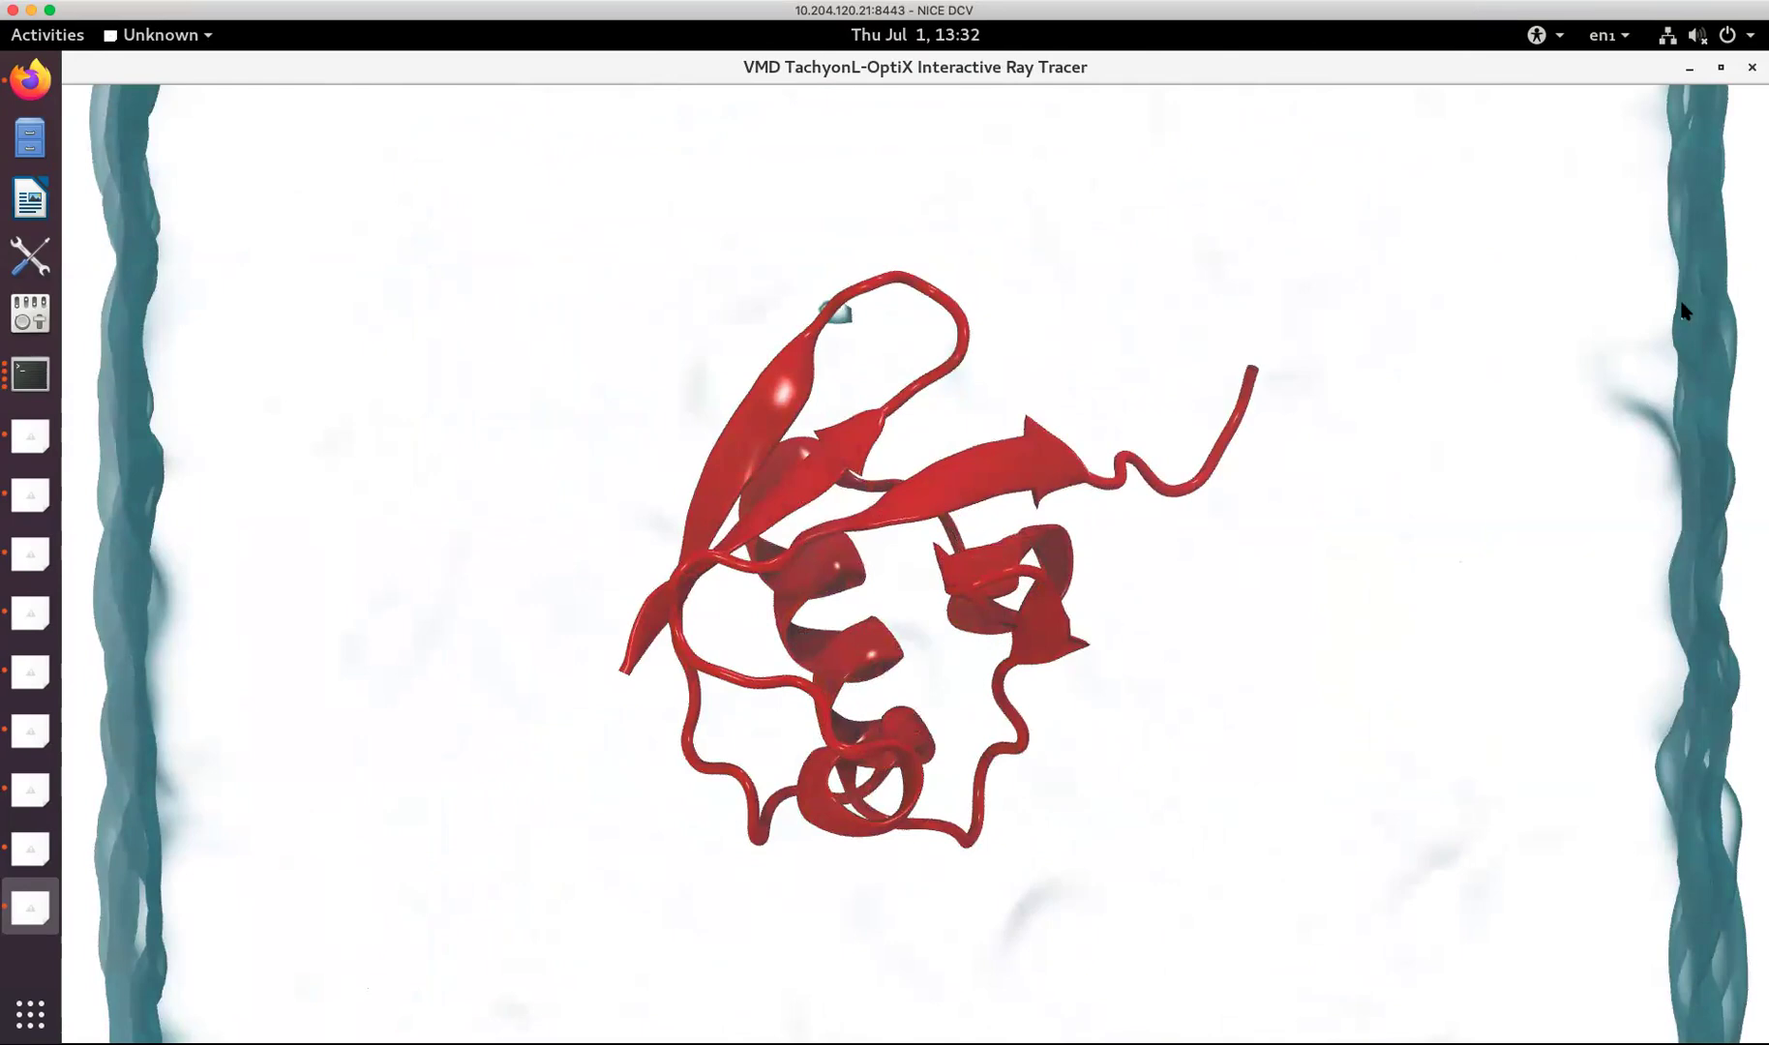
pyautogui.click(1751, 68)
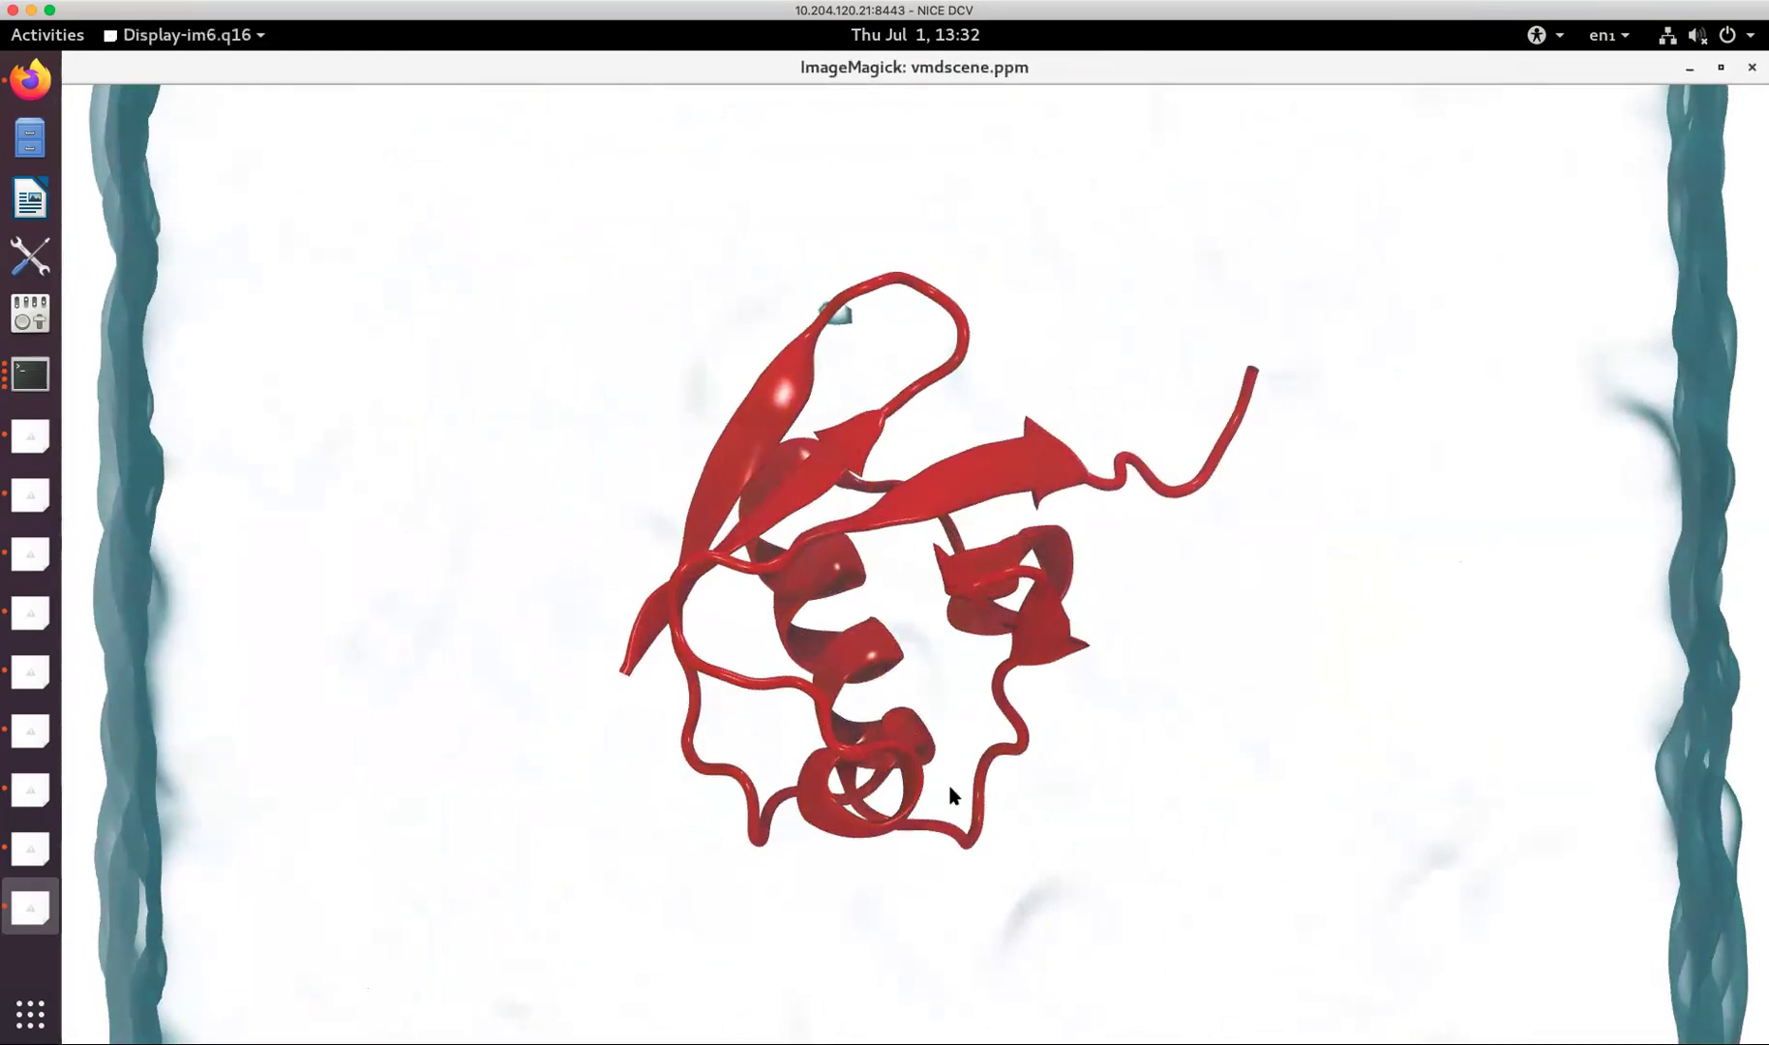
pyautogui.click(1751, 67)
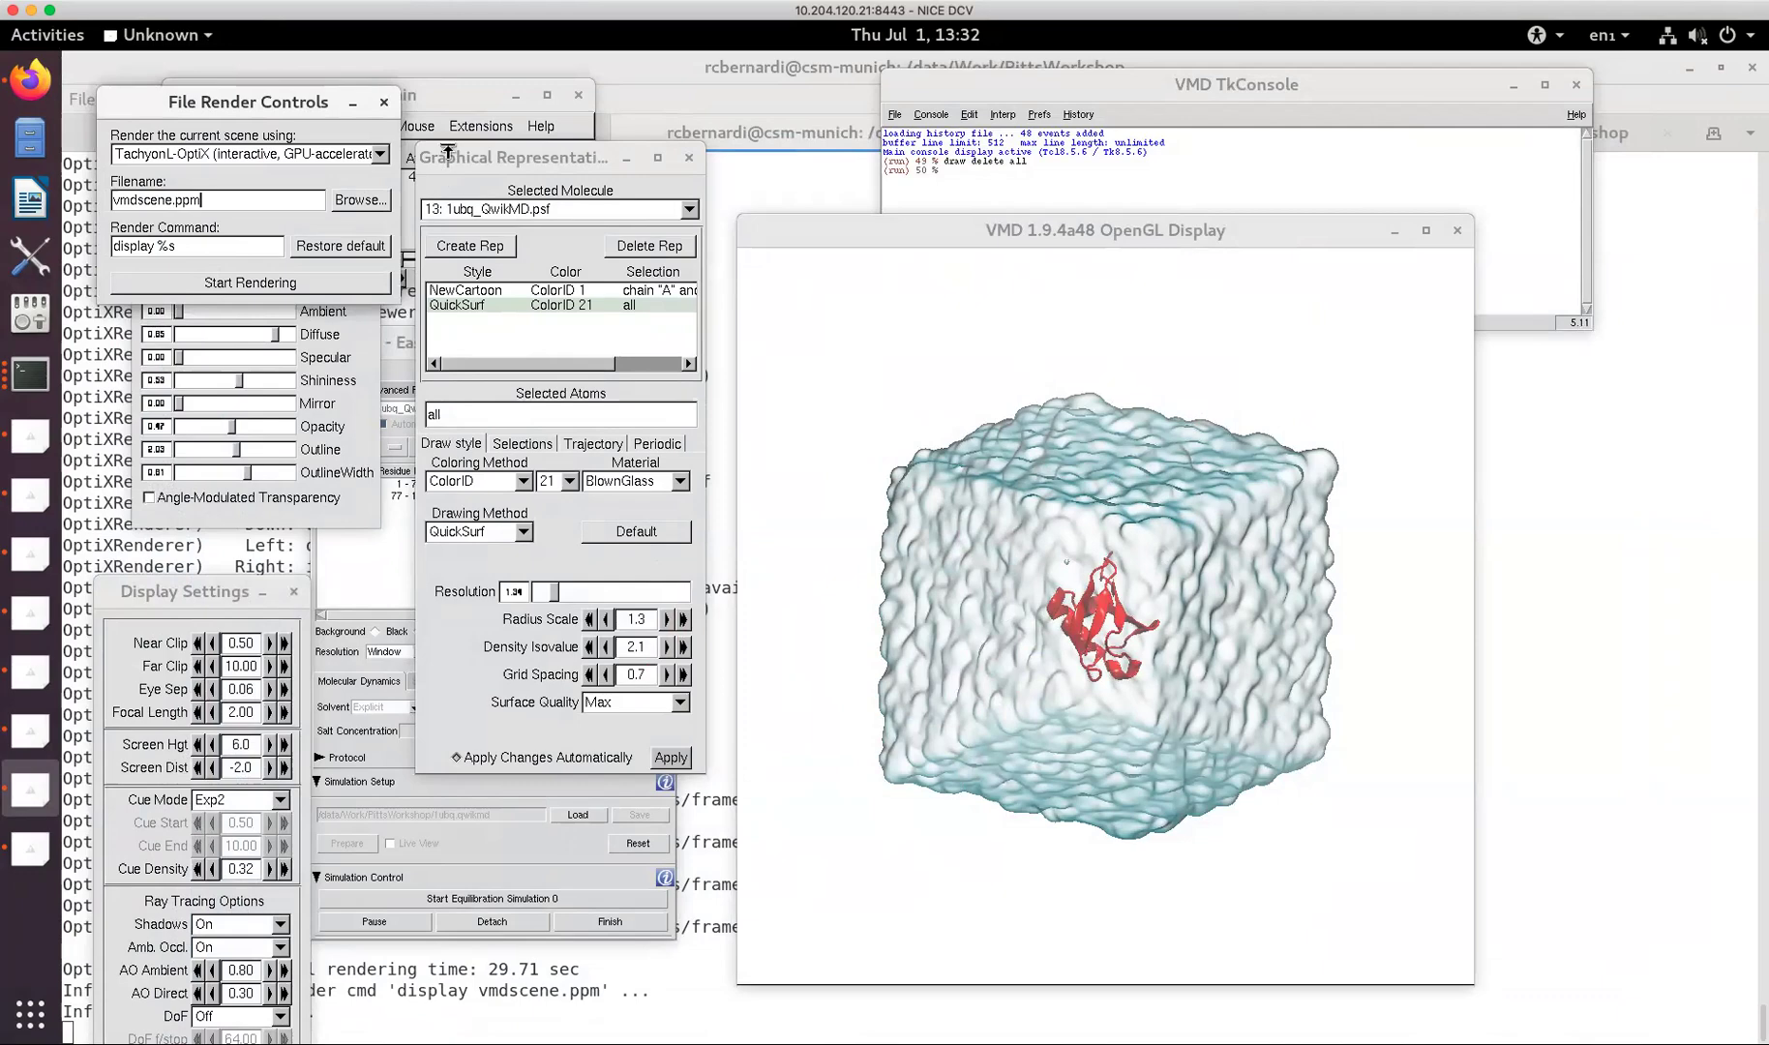
# Open the ViewChangeRender tool beside the display and save the current view of the whole water box as viewpoint 1.
pyautogui.click(453, 96)
pyautogui.click(481, 125)
pyautogui.moveTo(489, 224)
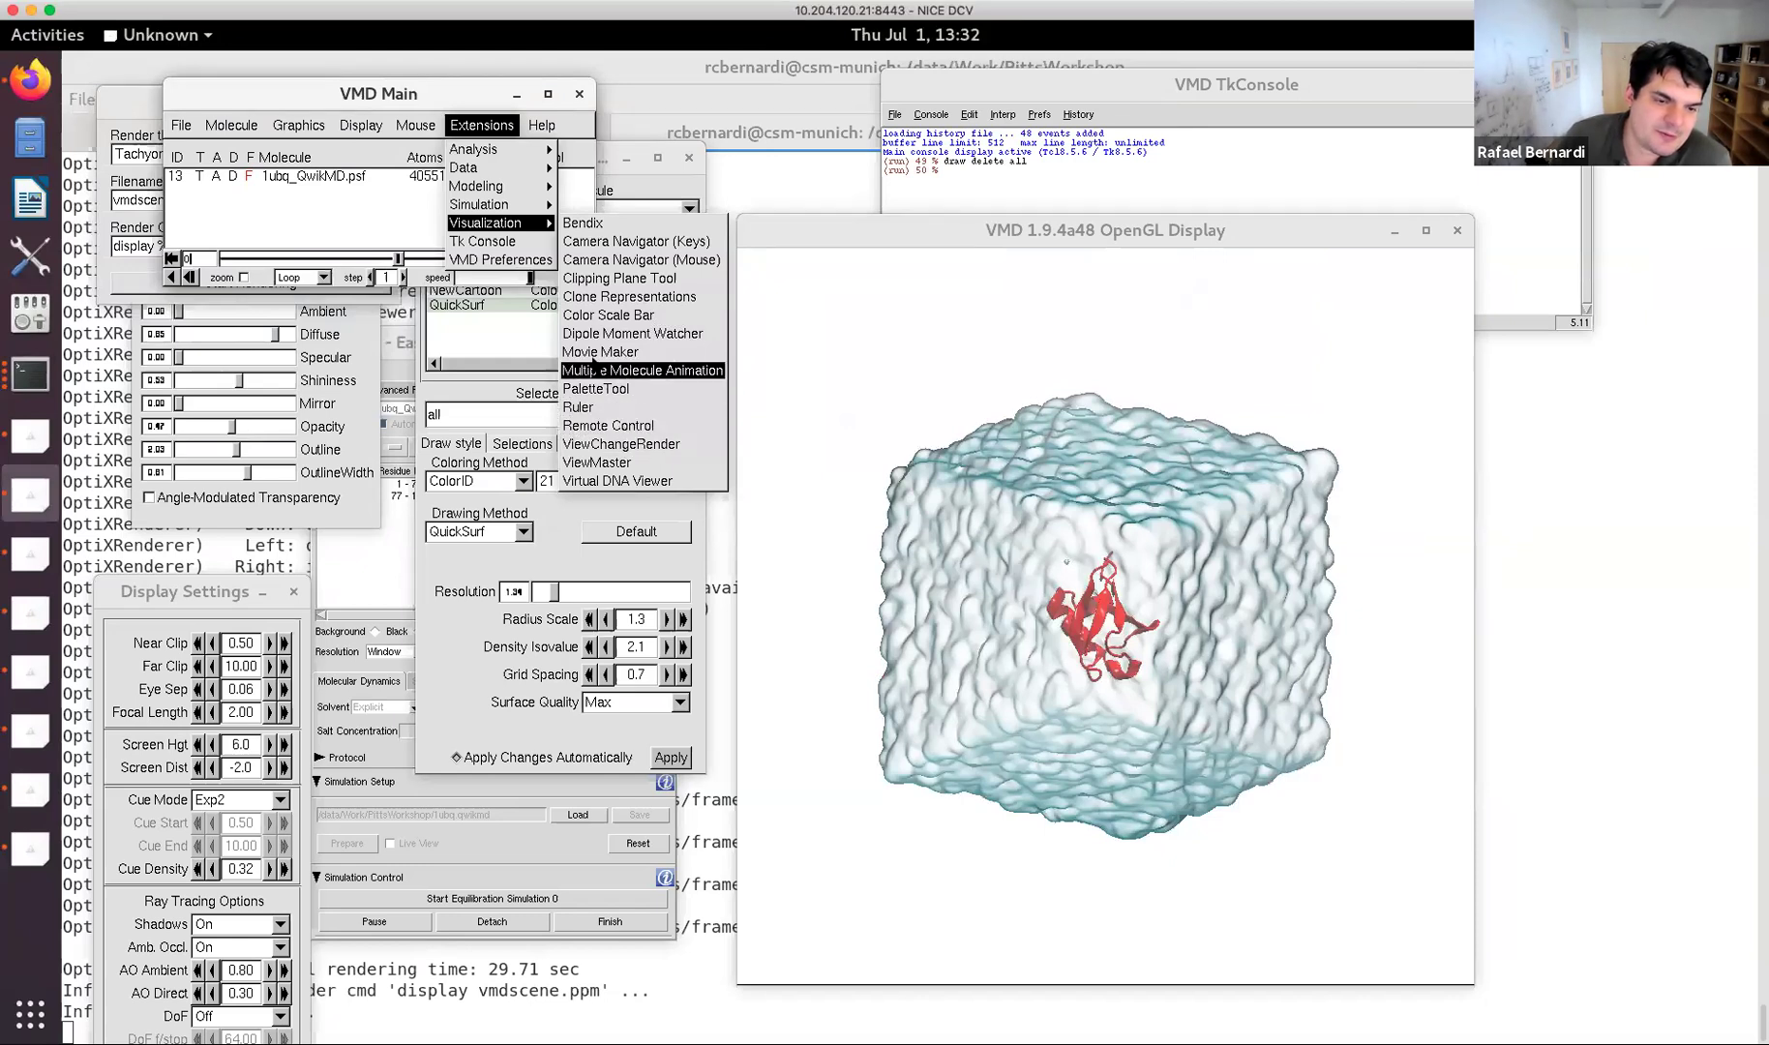
pyautogui.click(621, 447)
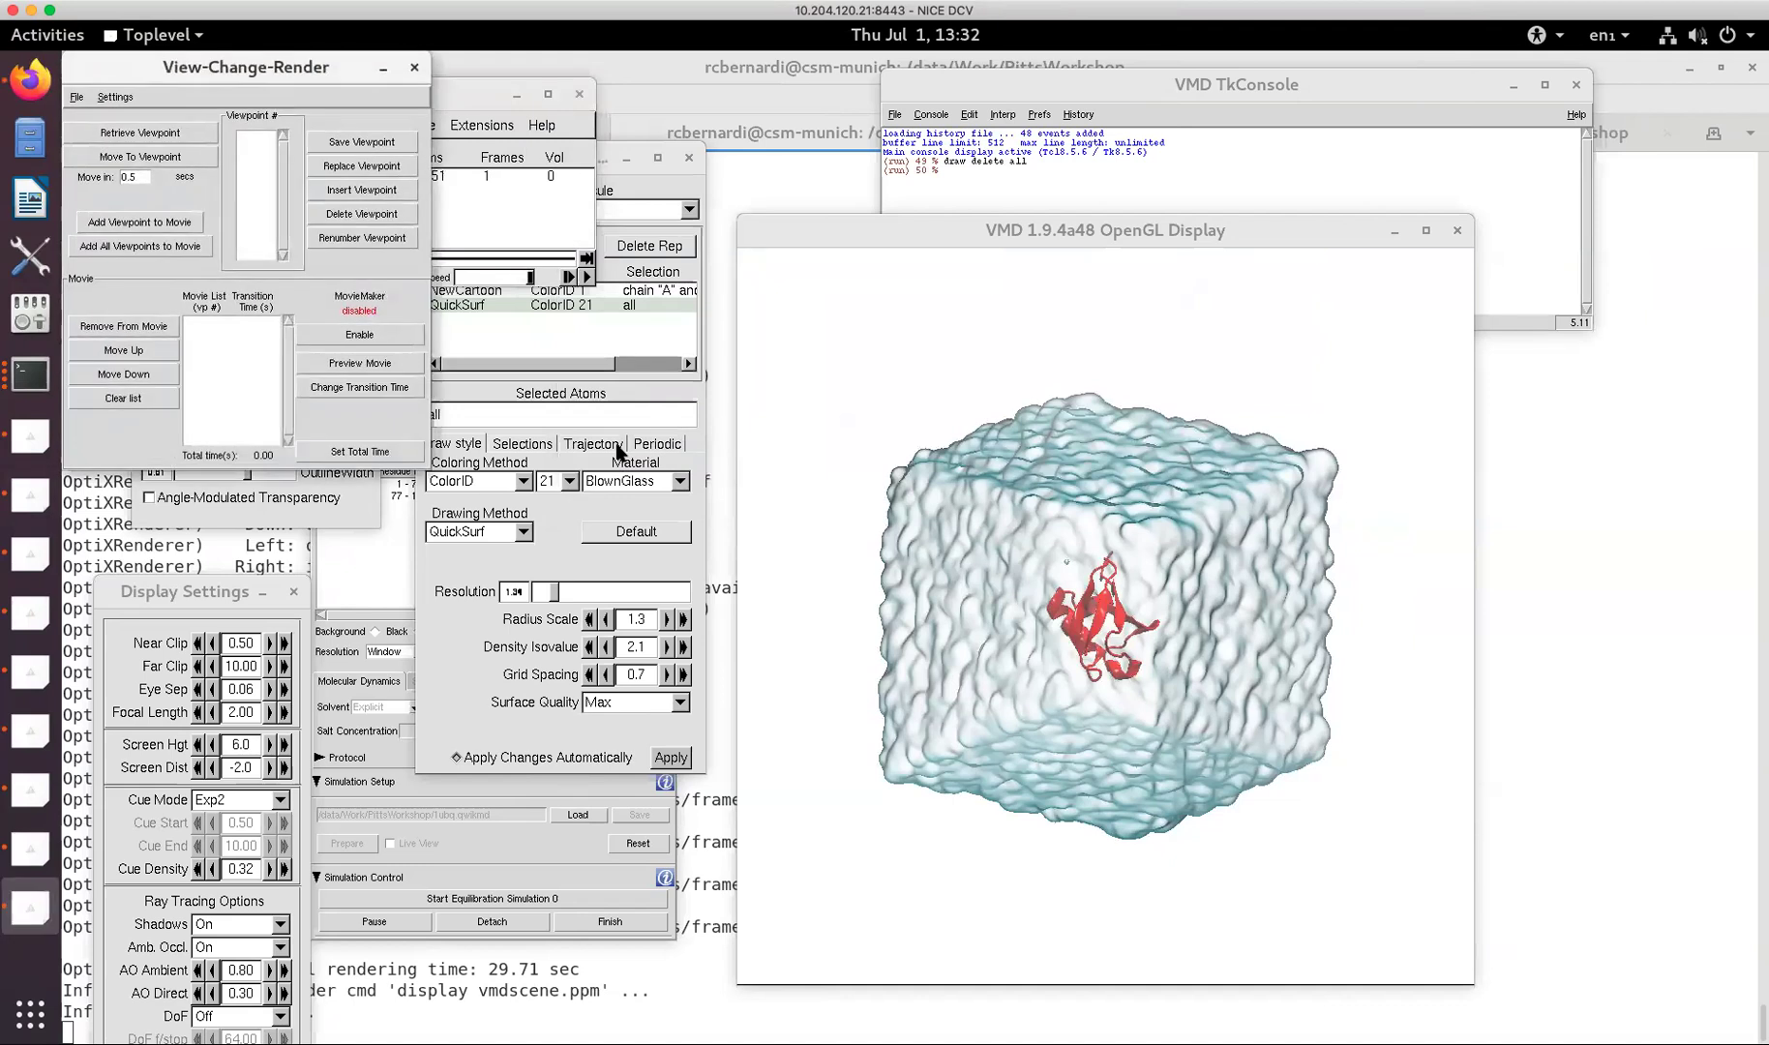
pyautogui.moveTo(203, 62); pyautogui.dragTo(397, 152)
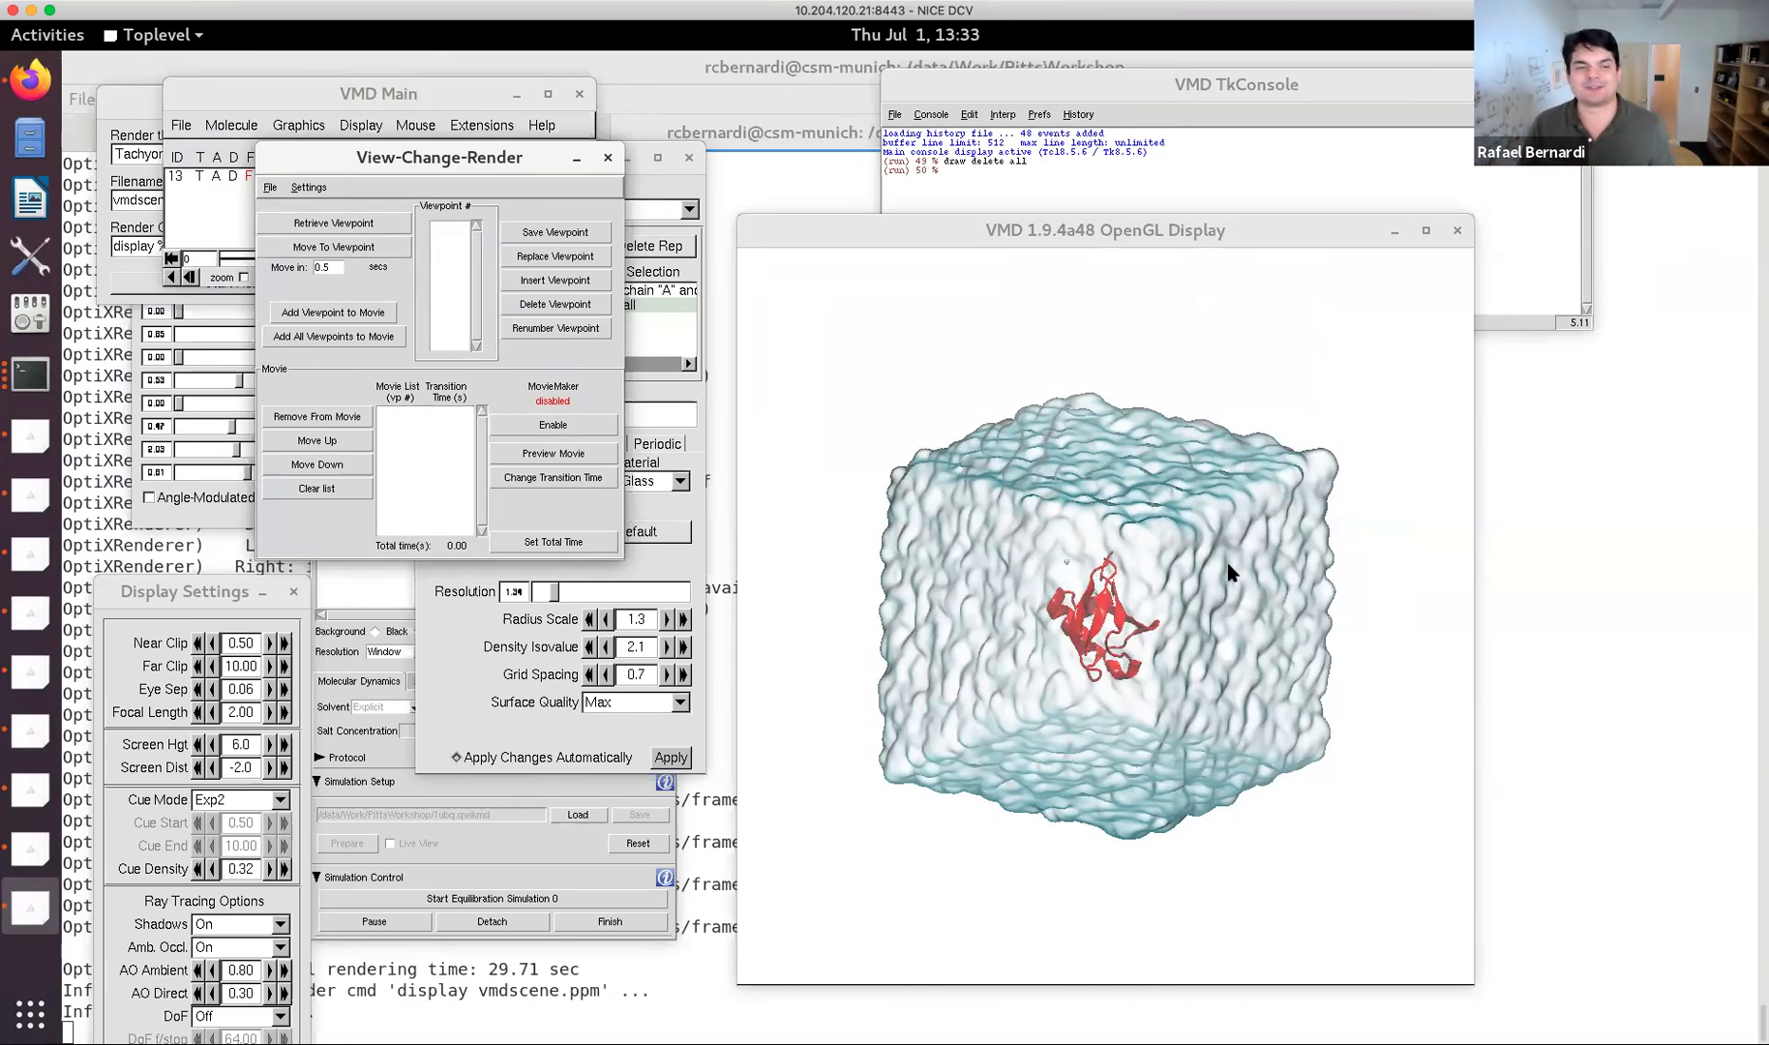
pyautogui.click(374, 226)
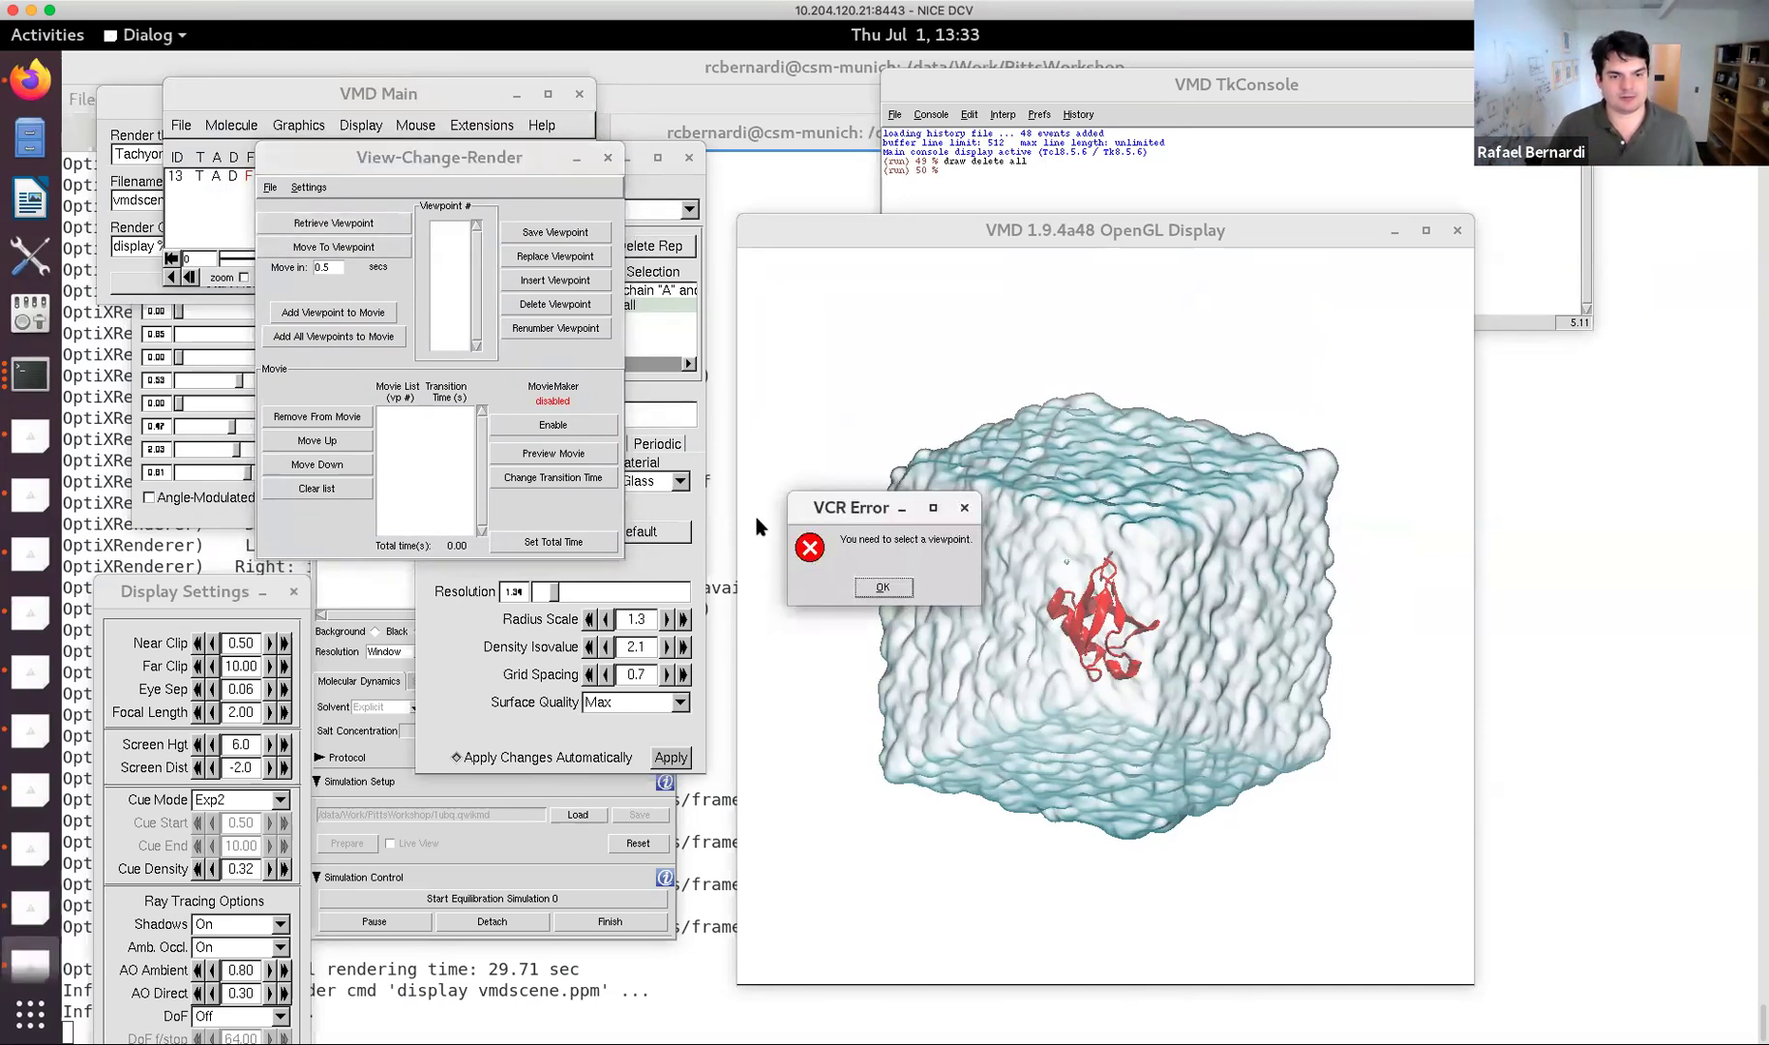
pyautogui.click(881, 587)
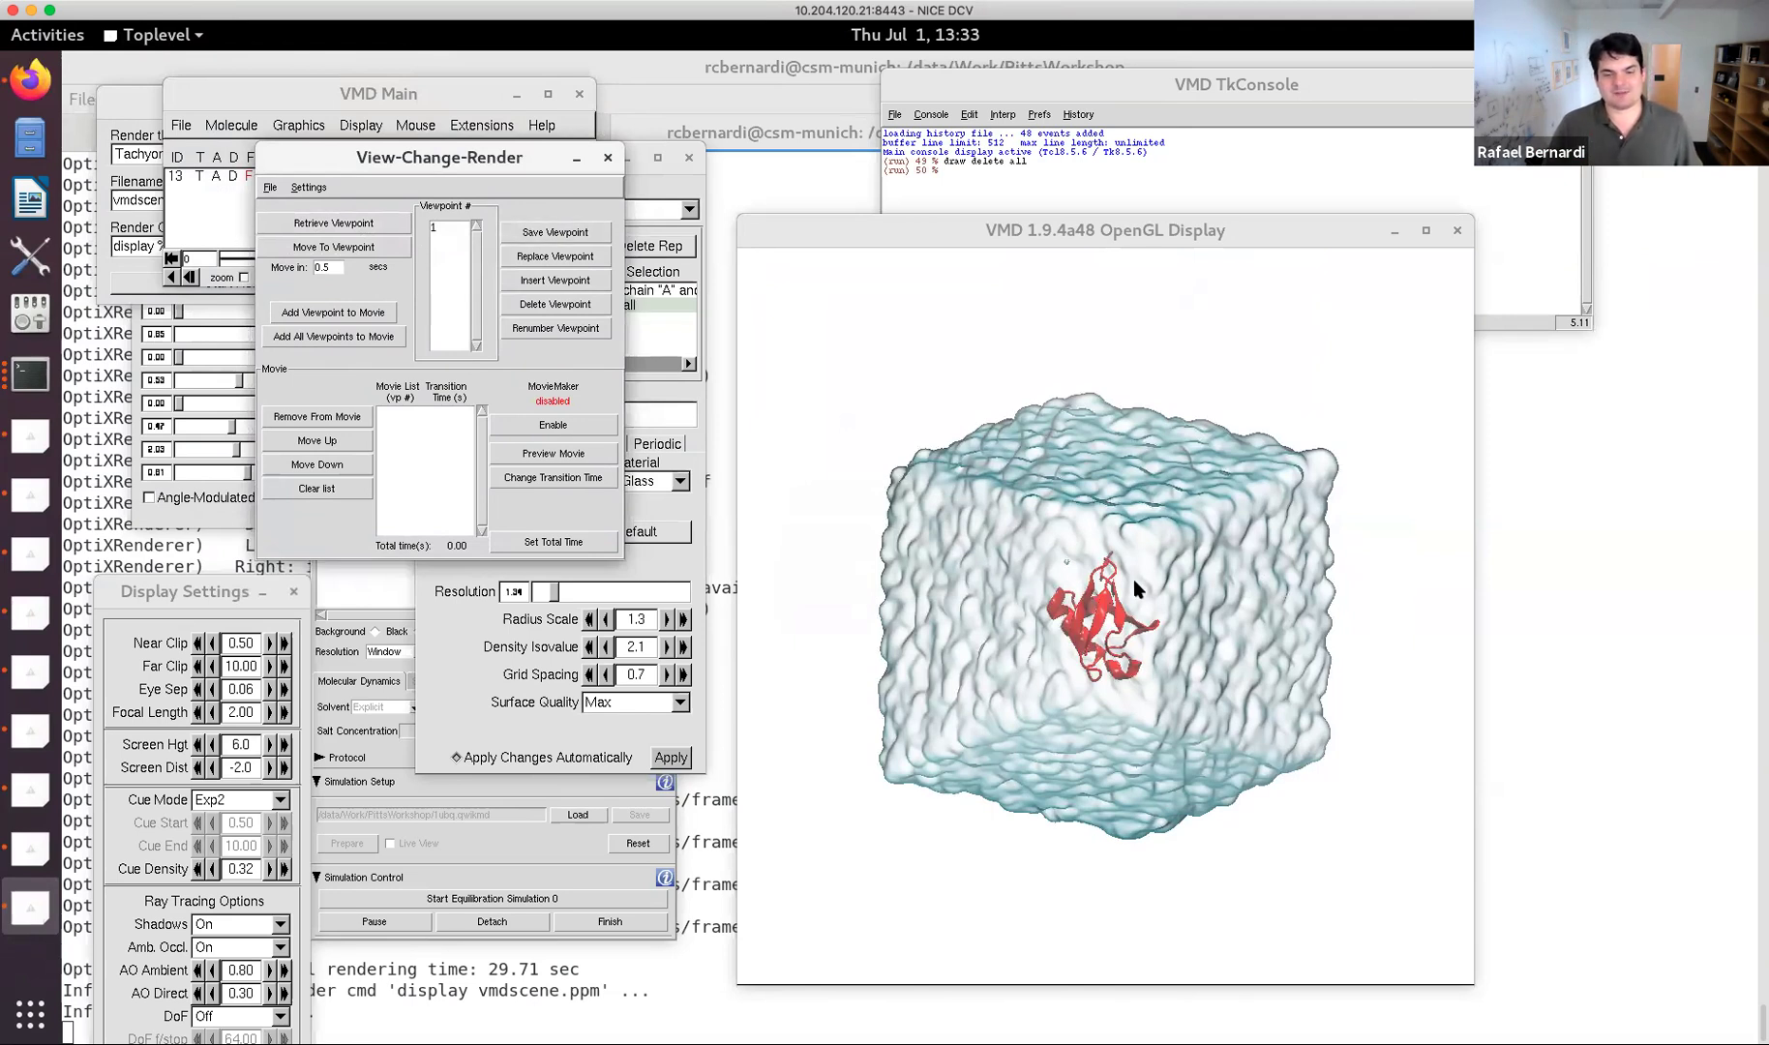
# Rotate and enlarge the water box in the OpenGL display and save this view as viewpoint 2.
pyautogui.moveTo(1130, 598); pyautogui.dragTo(1333, 576)
pyautogui.press('s')
pyautogui.moveTo(1127, 611); pyautogui.dragTo(1247, 584)
pyautogui.click(581, 236)
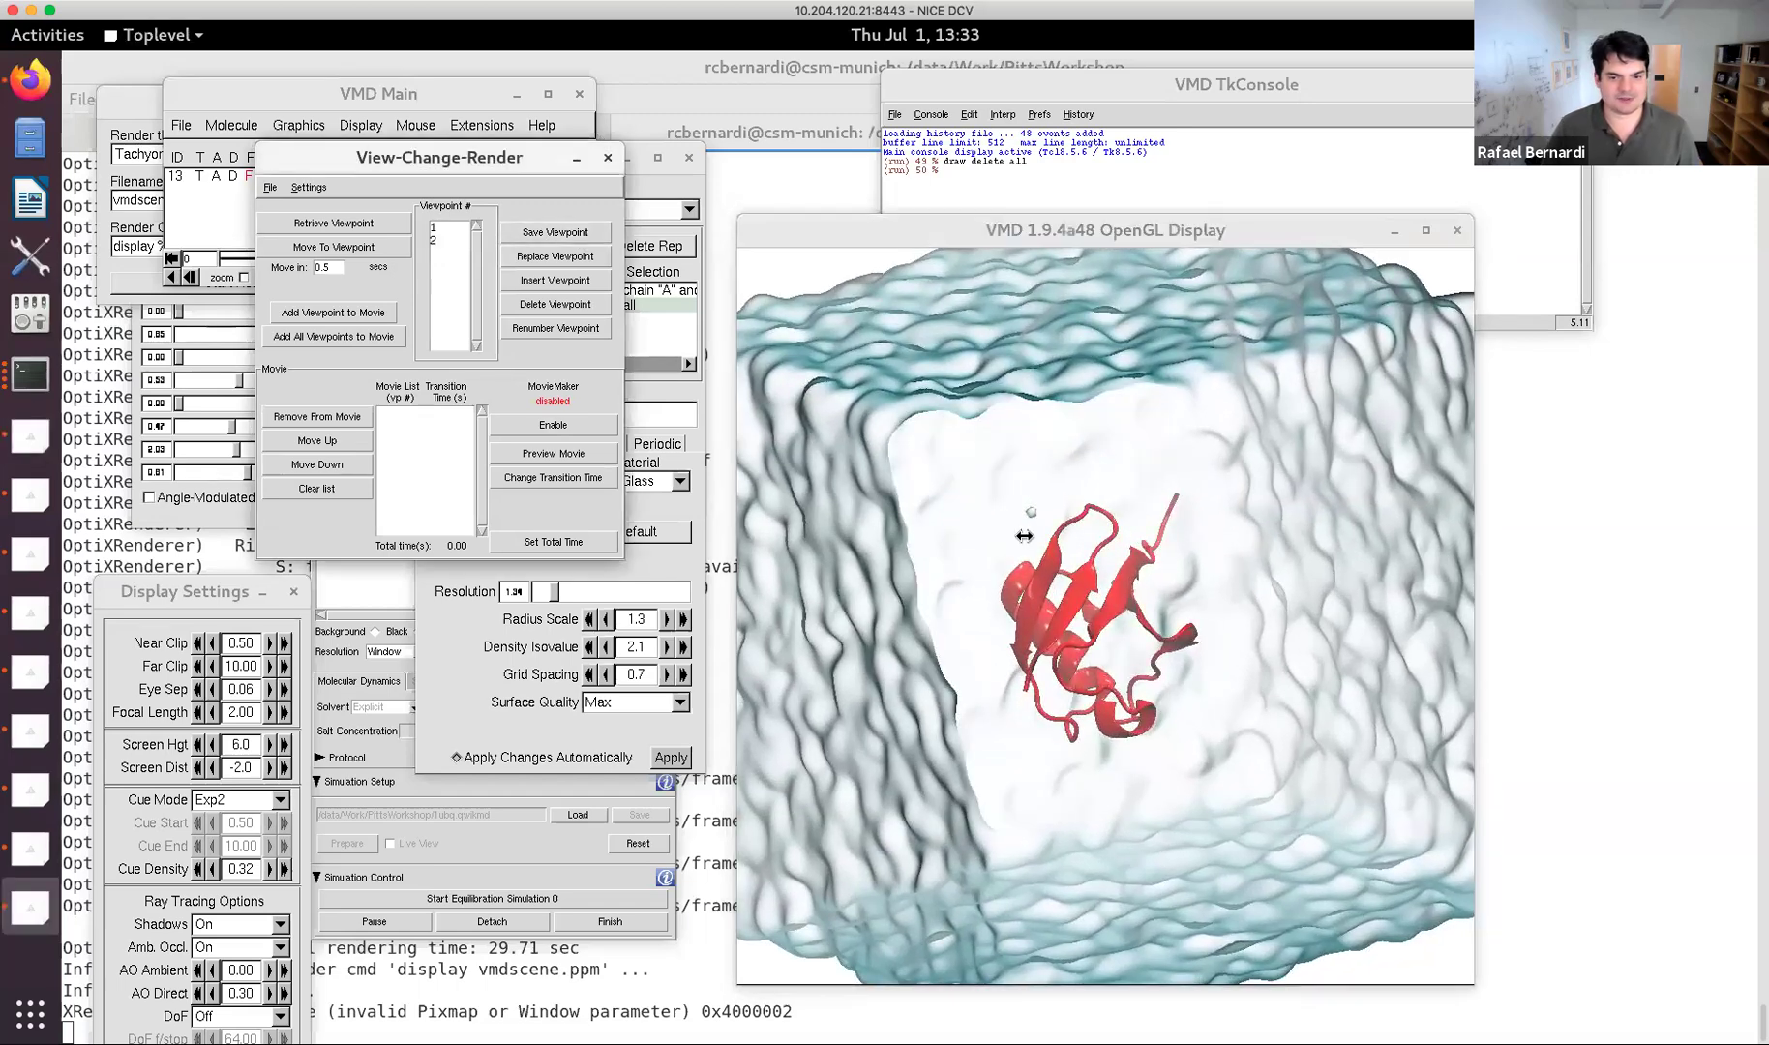
# Rotate the scene to look through a tilted face of the water box and save it as viewpoint 3.
pyautogui.click(1151, 585)
pyautogui.press('r')
pyautogui.moveTo(1151, 585); pyautogui.dragTo(996, 631)
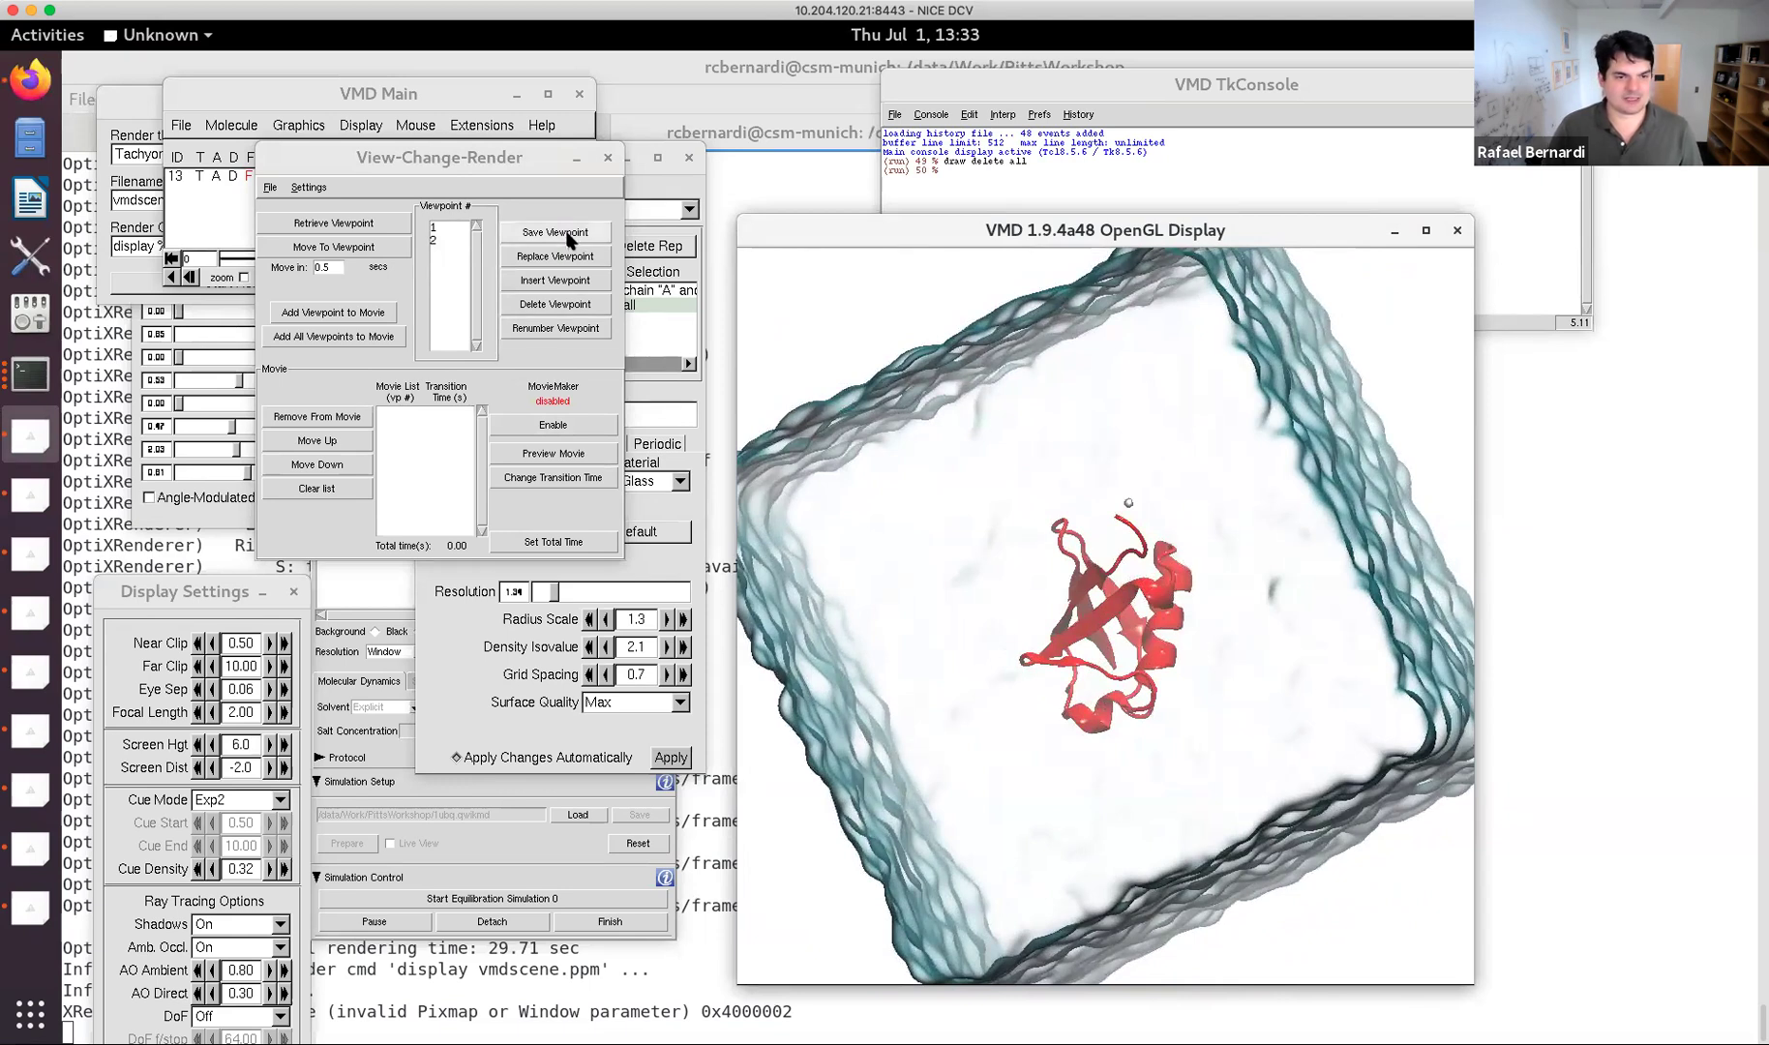
pyautogui.click(568, 233)
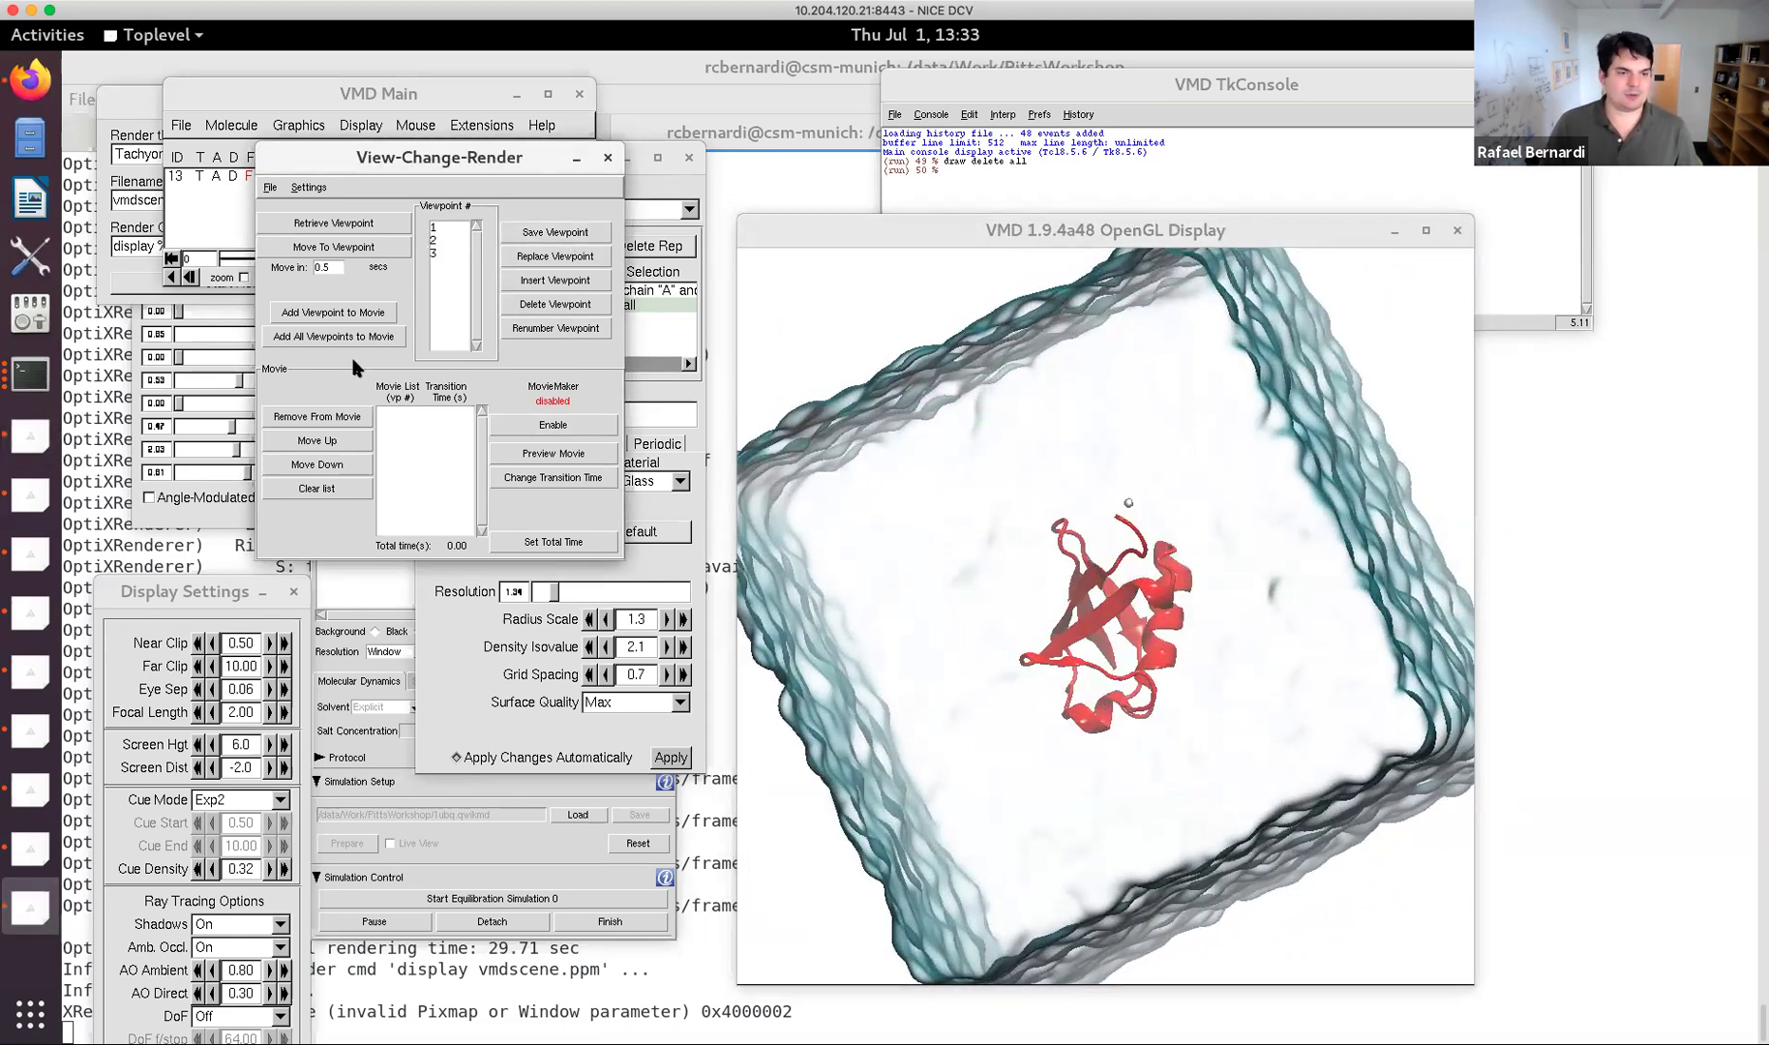
# Hide the QuickSurf surface and save two differently rotated views of the protein alone as viewpoints 4 and 5.
pyautogui.click(436, 672)
pyautogui.doubleClick(522, 306)
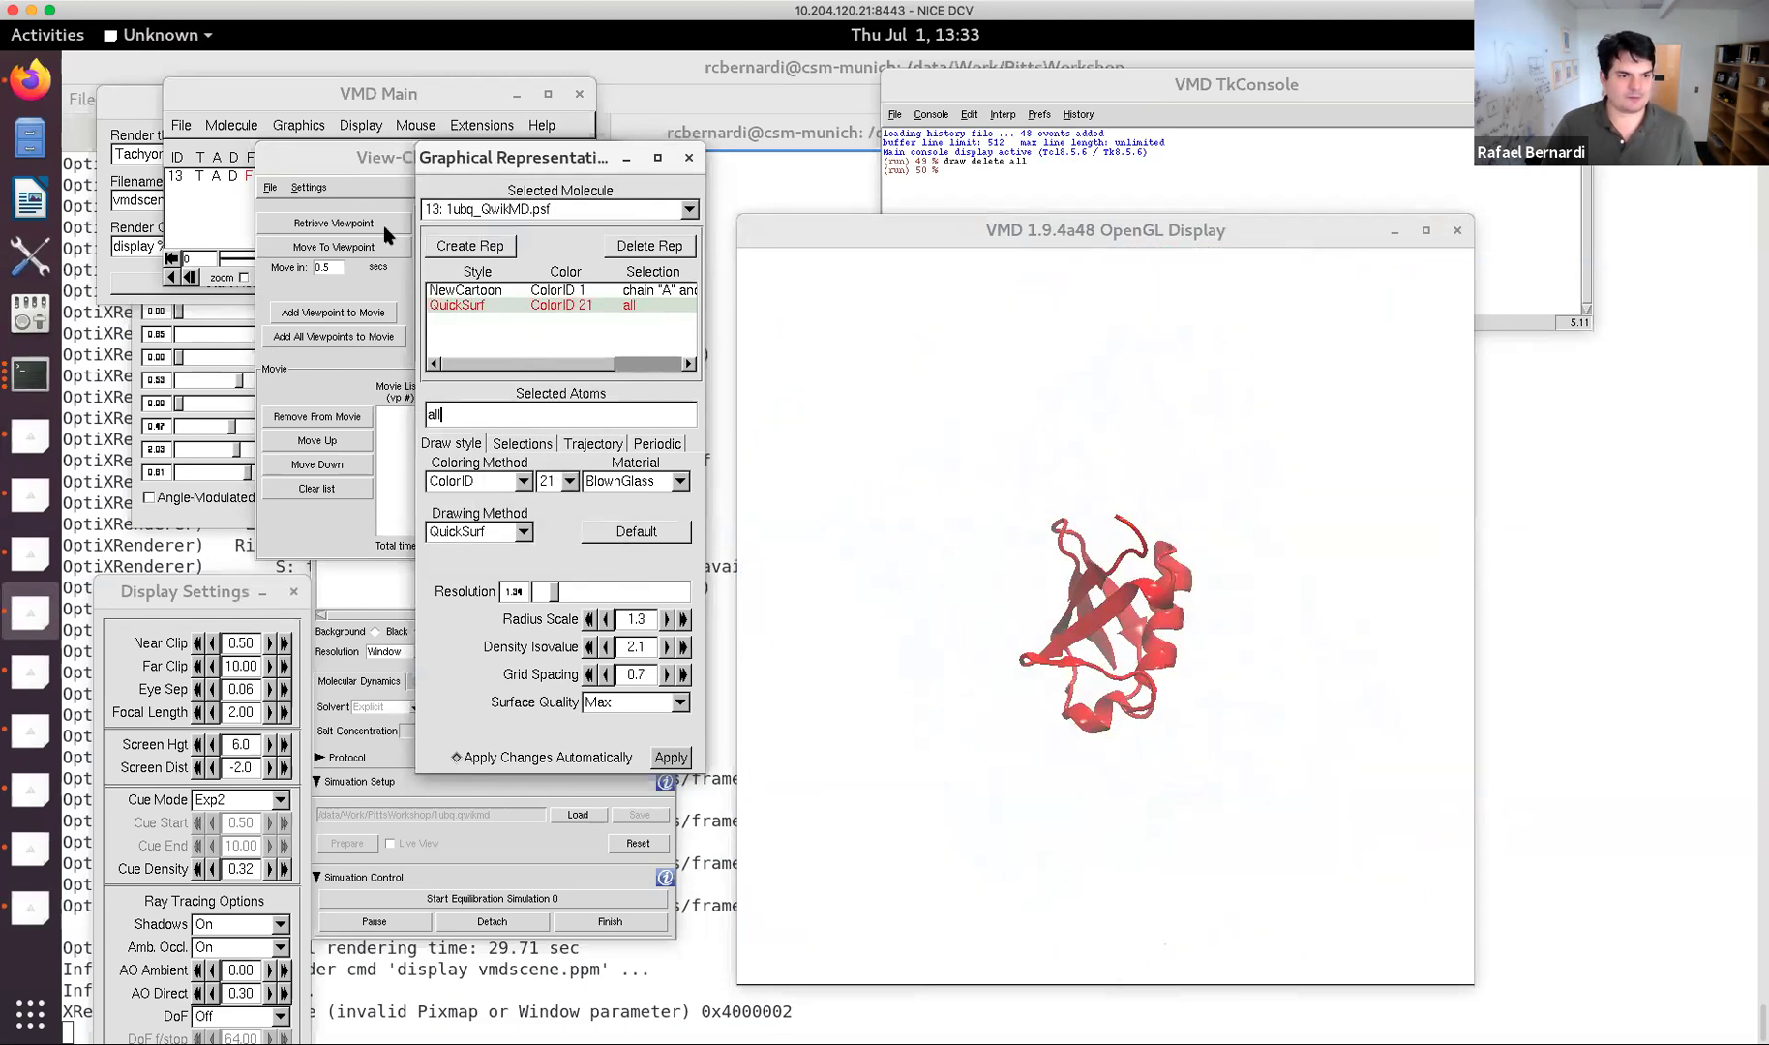
pyautogui.click(339, 161)
pyautogui.moveTo(1258, 642); pyautogui.dragTo(1199, 640)
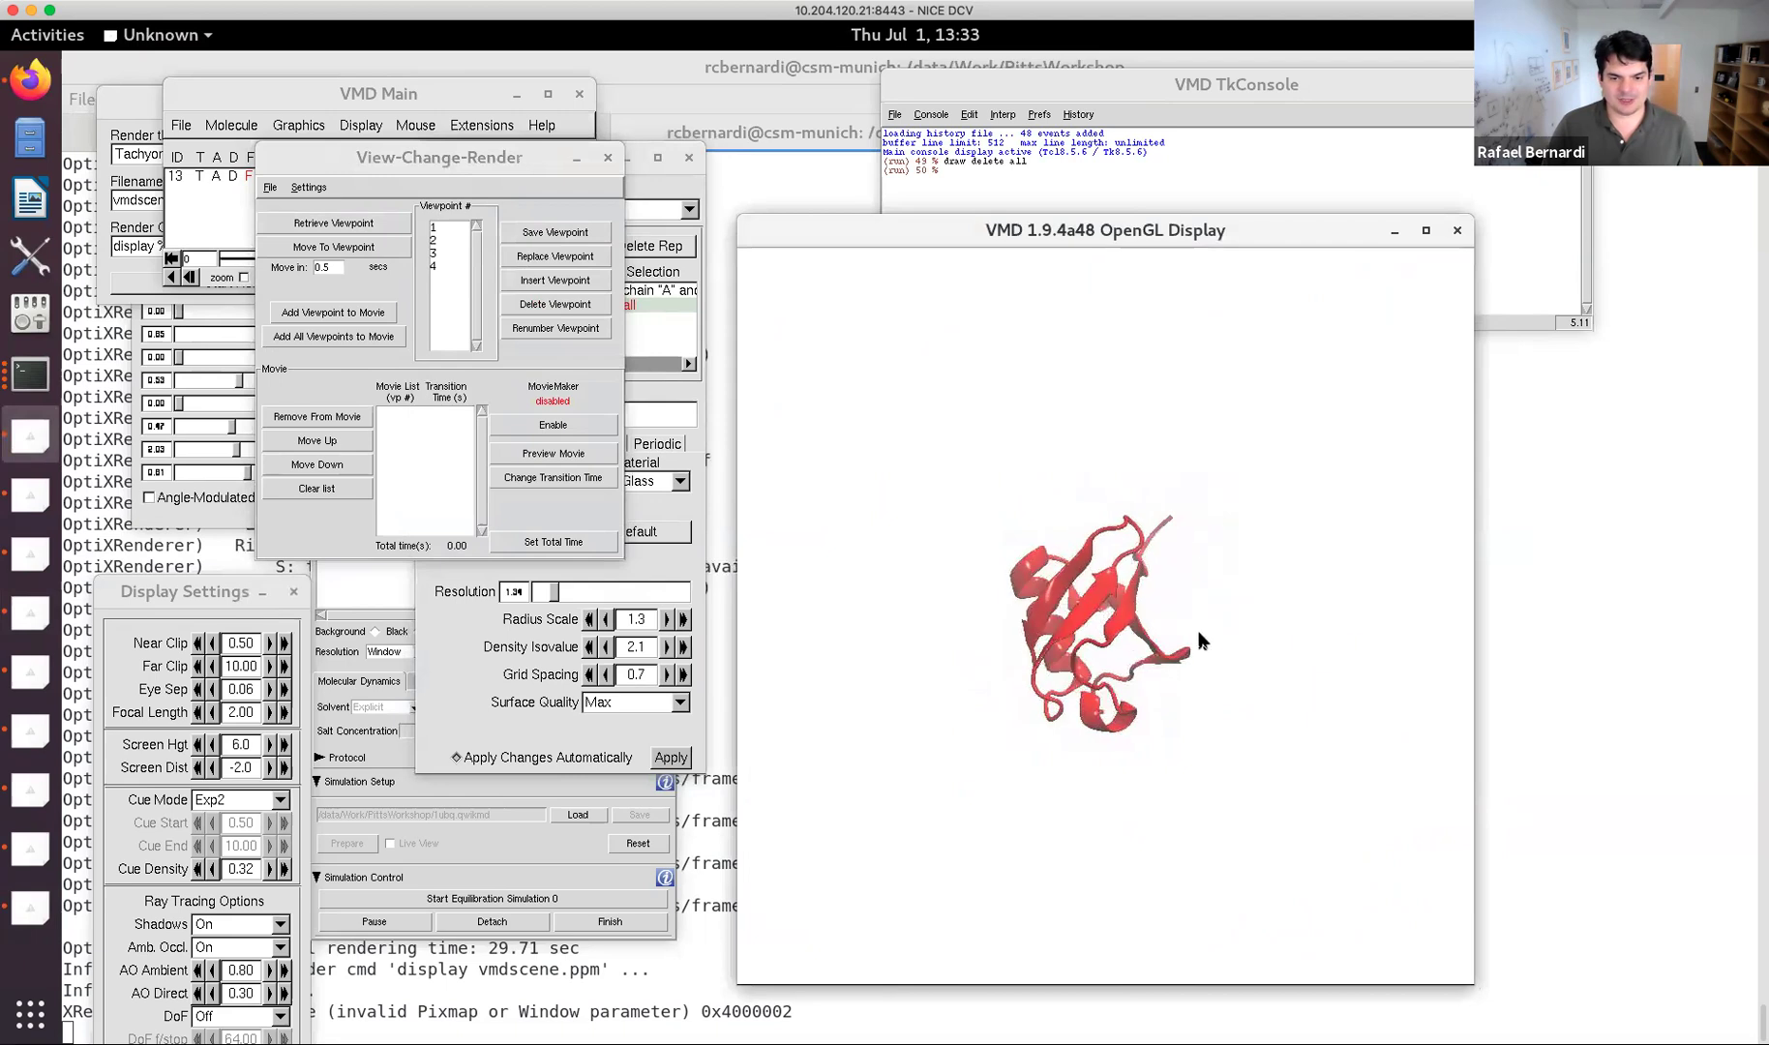
pyautogui.click(527, 233)
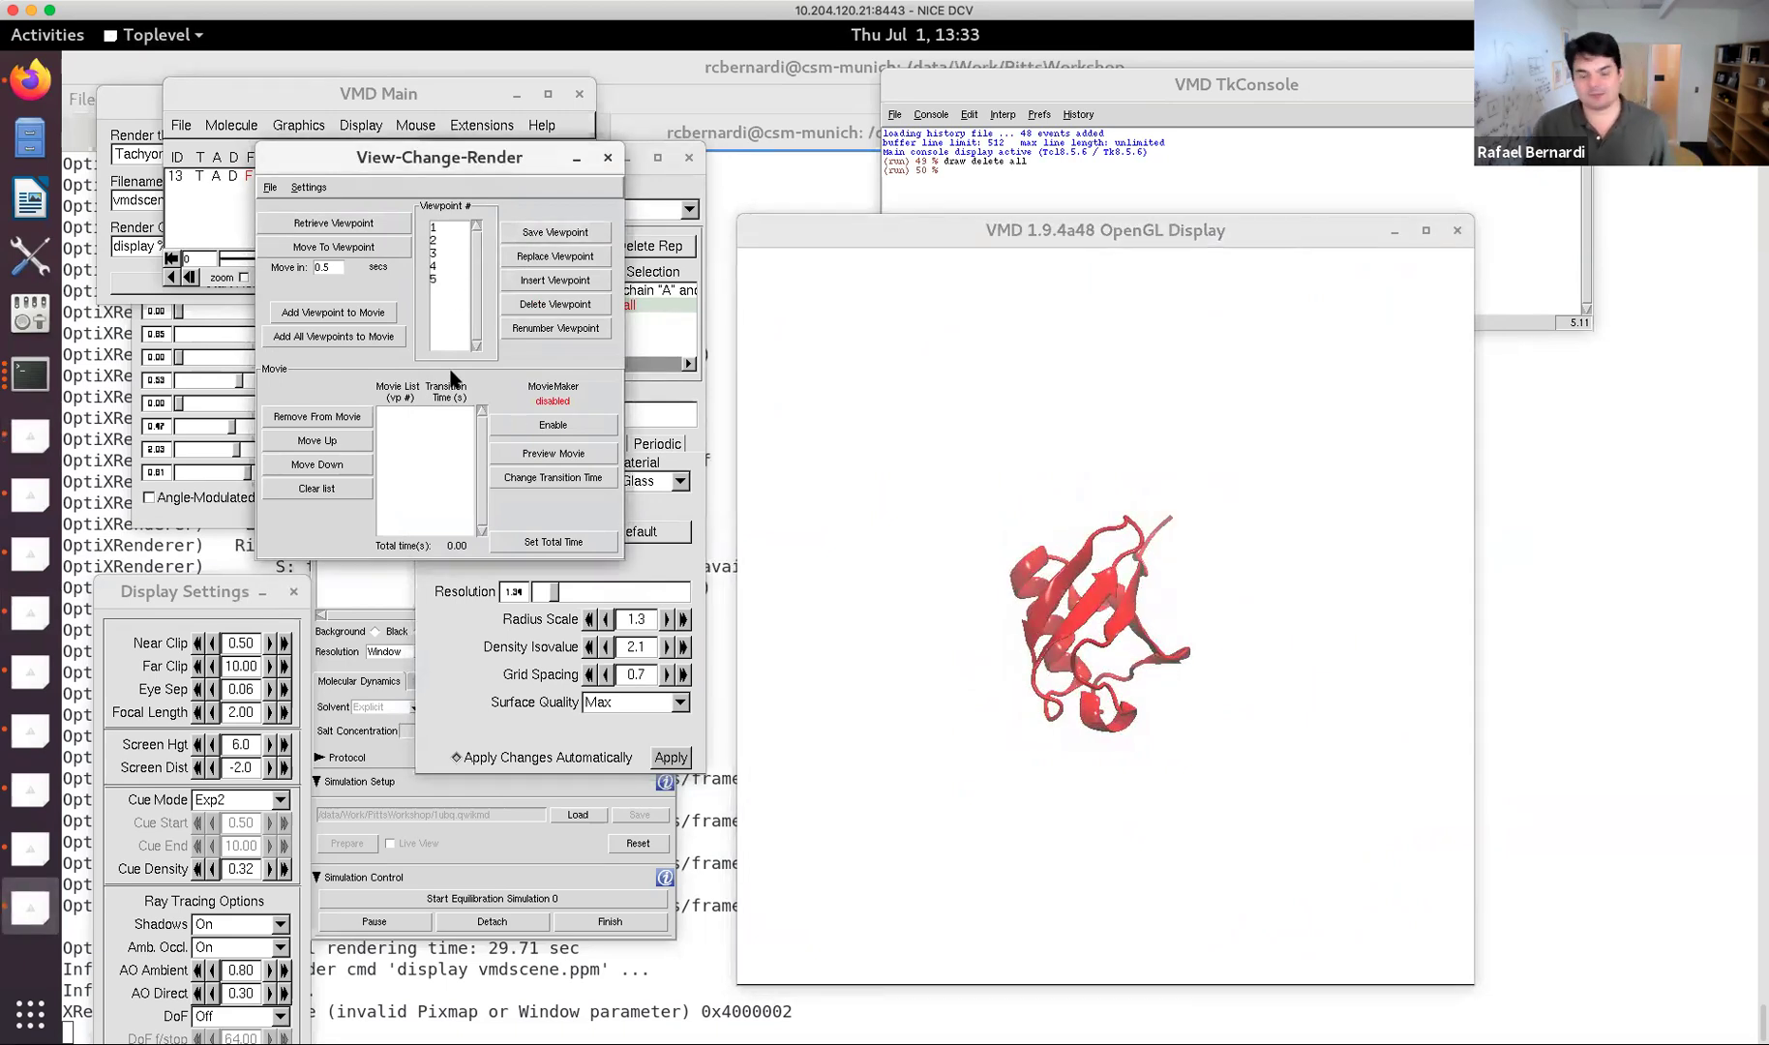
# Add all saved viewpoints to the movie list and enable the MovieMaker link.
pyautogui.click(320, 338)
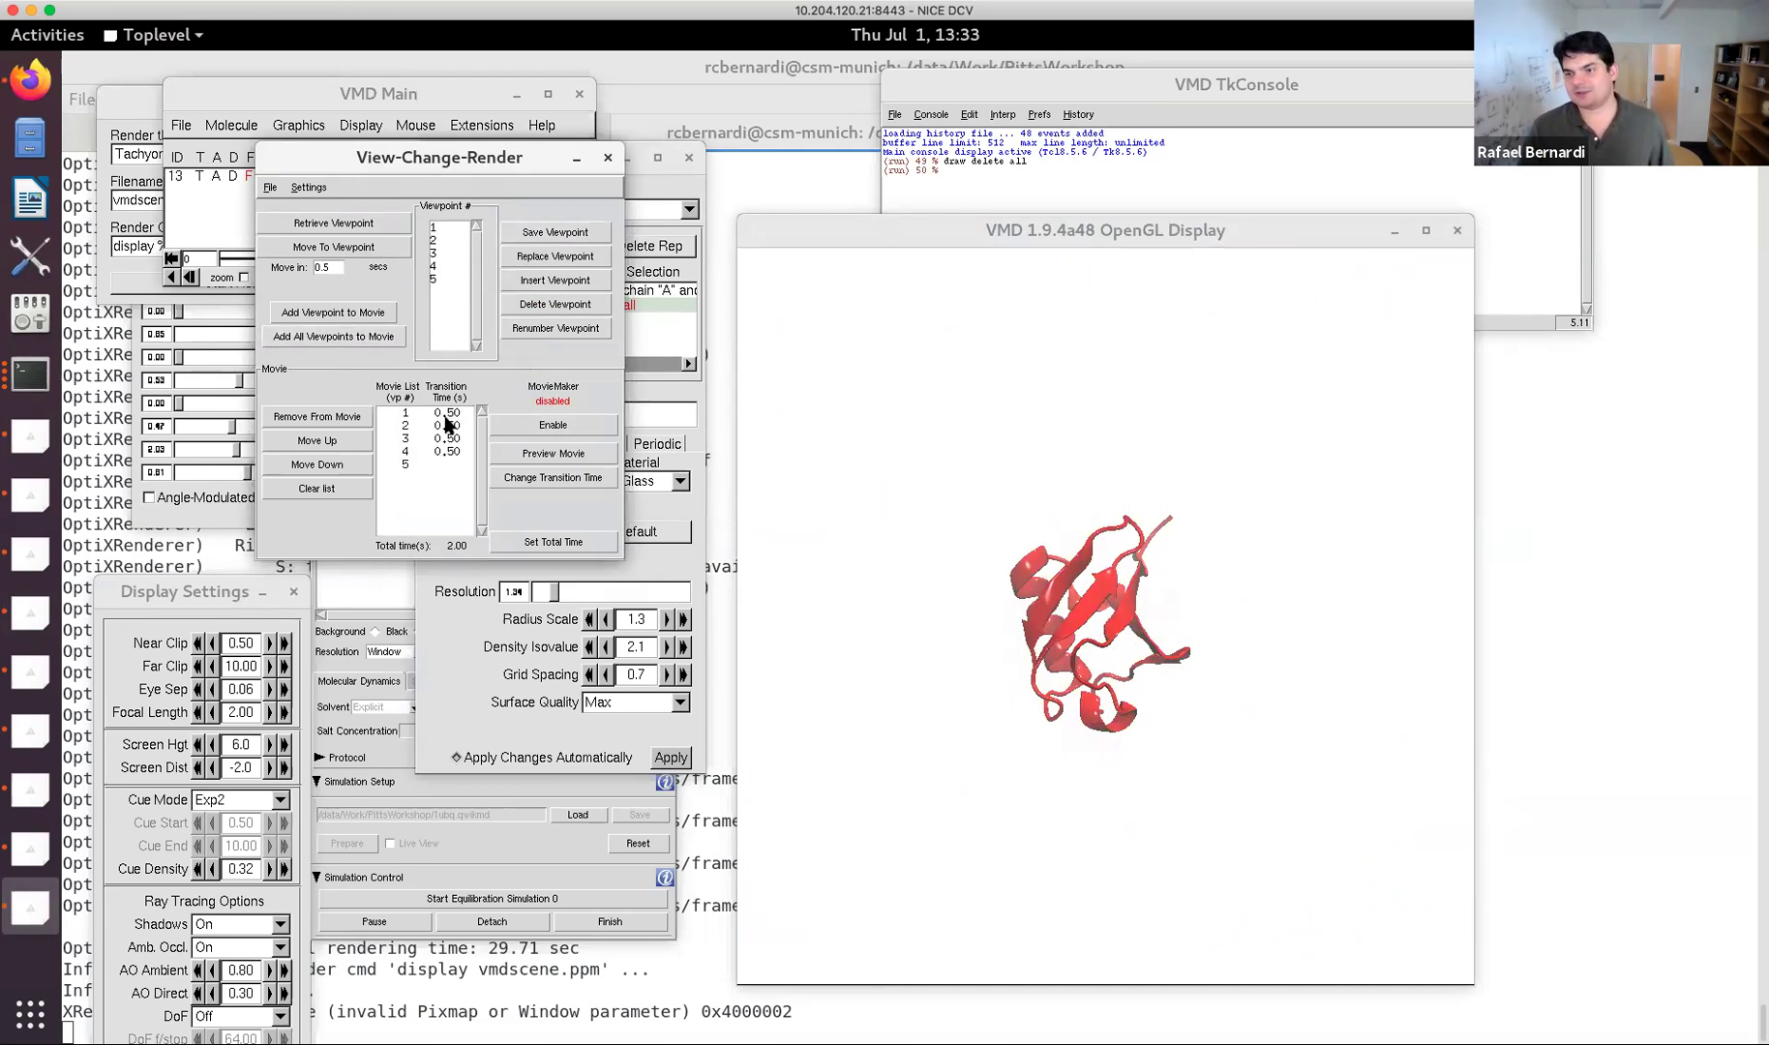
pyautogui.click(517, 426)
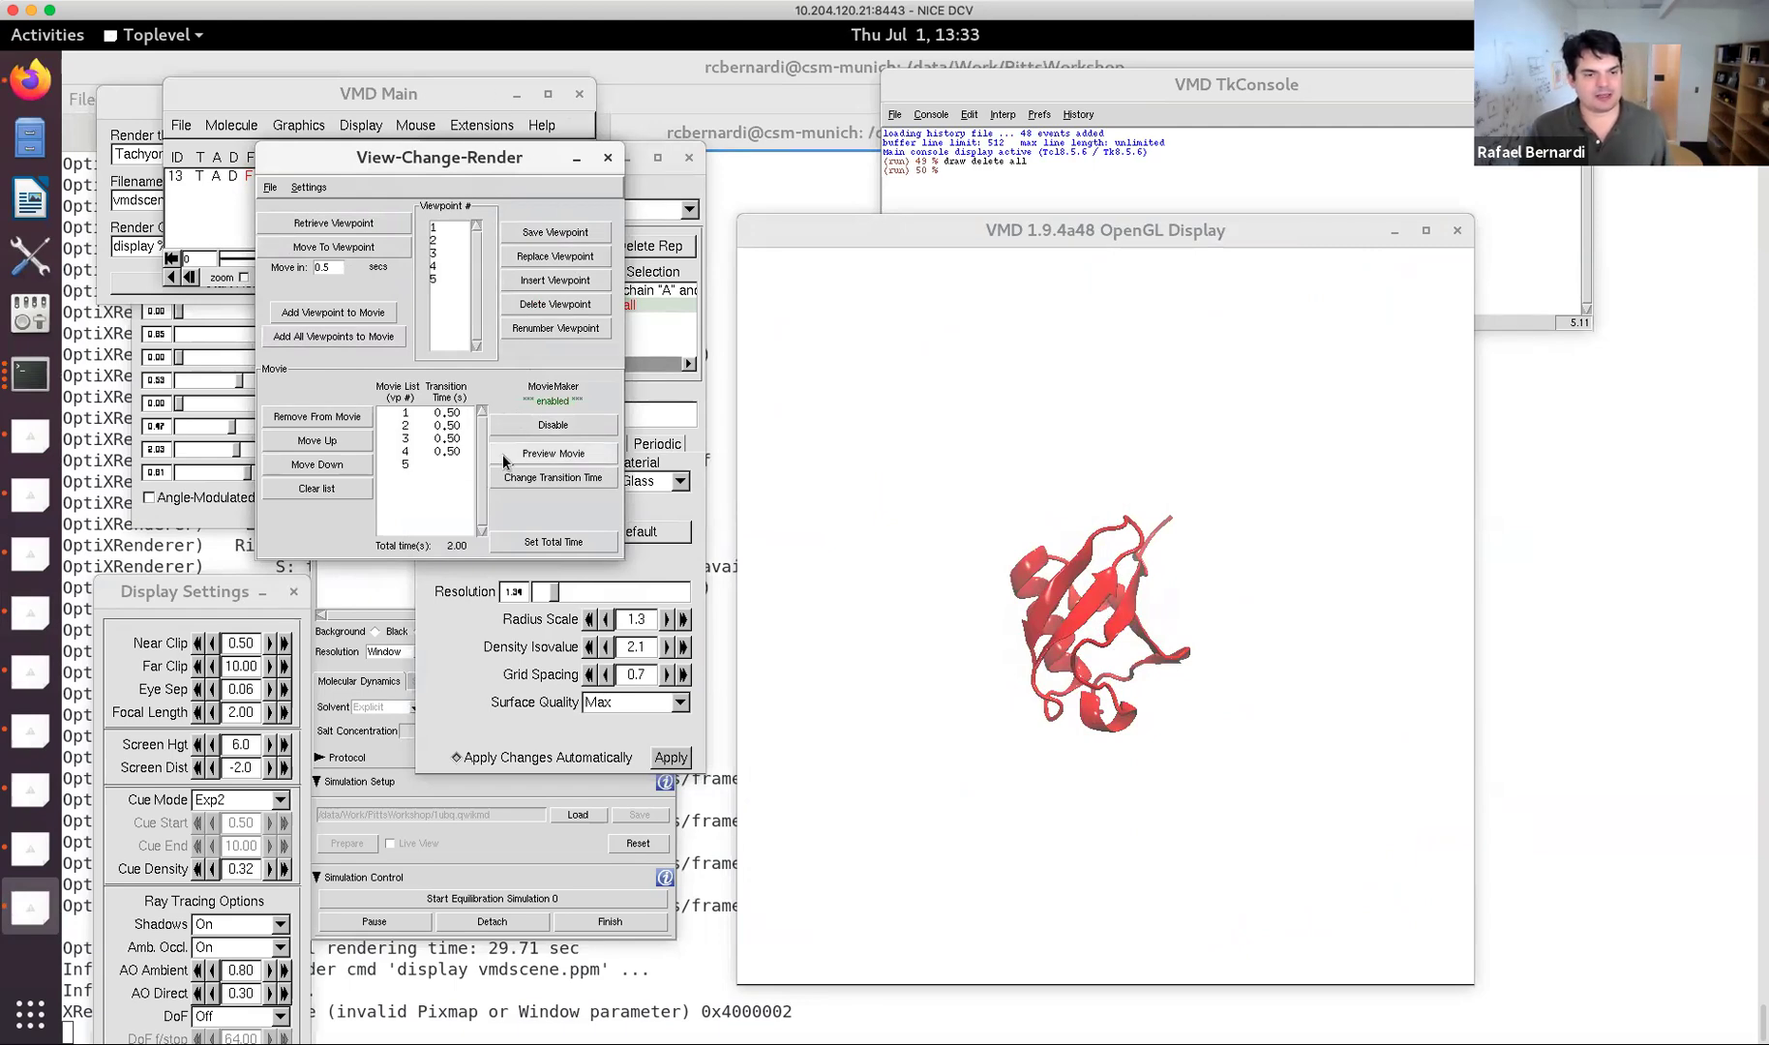
# Preview the viewpoint movie several times in the OpenGL display.
pyautogui.click(552, 453)
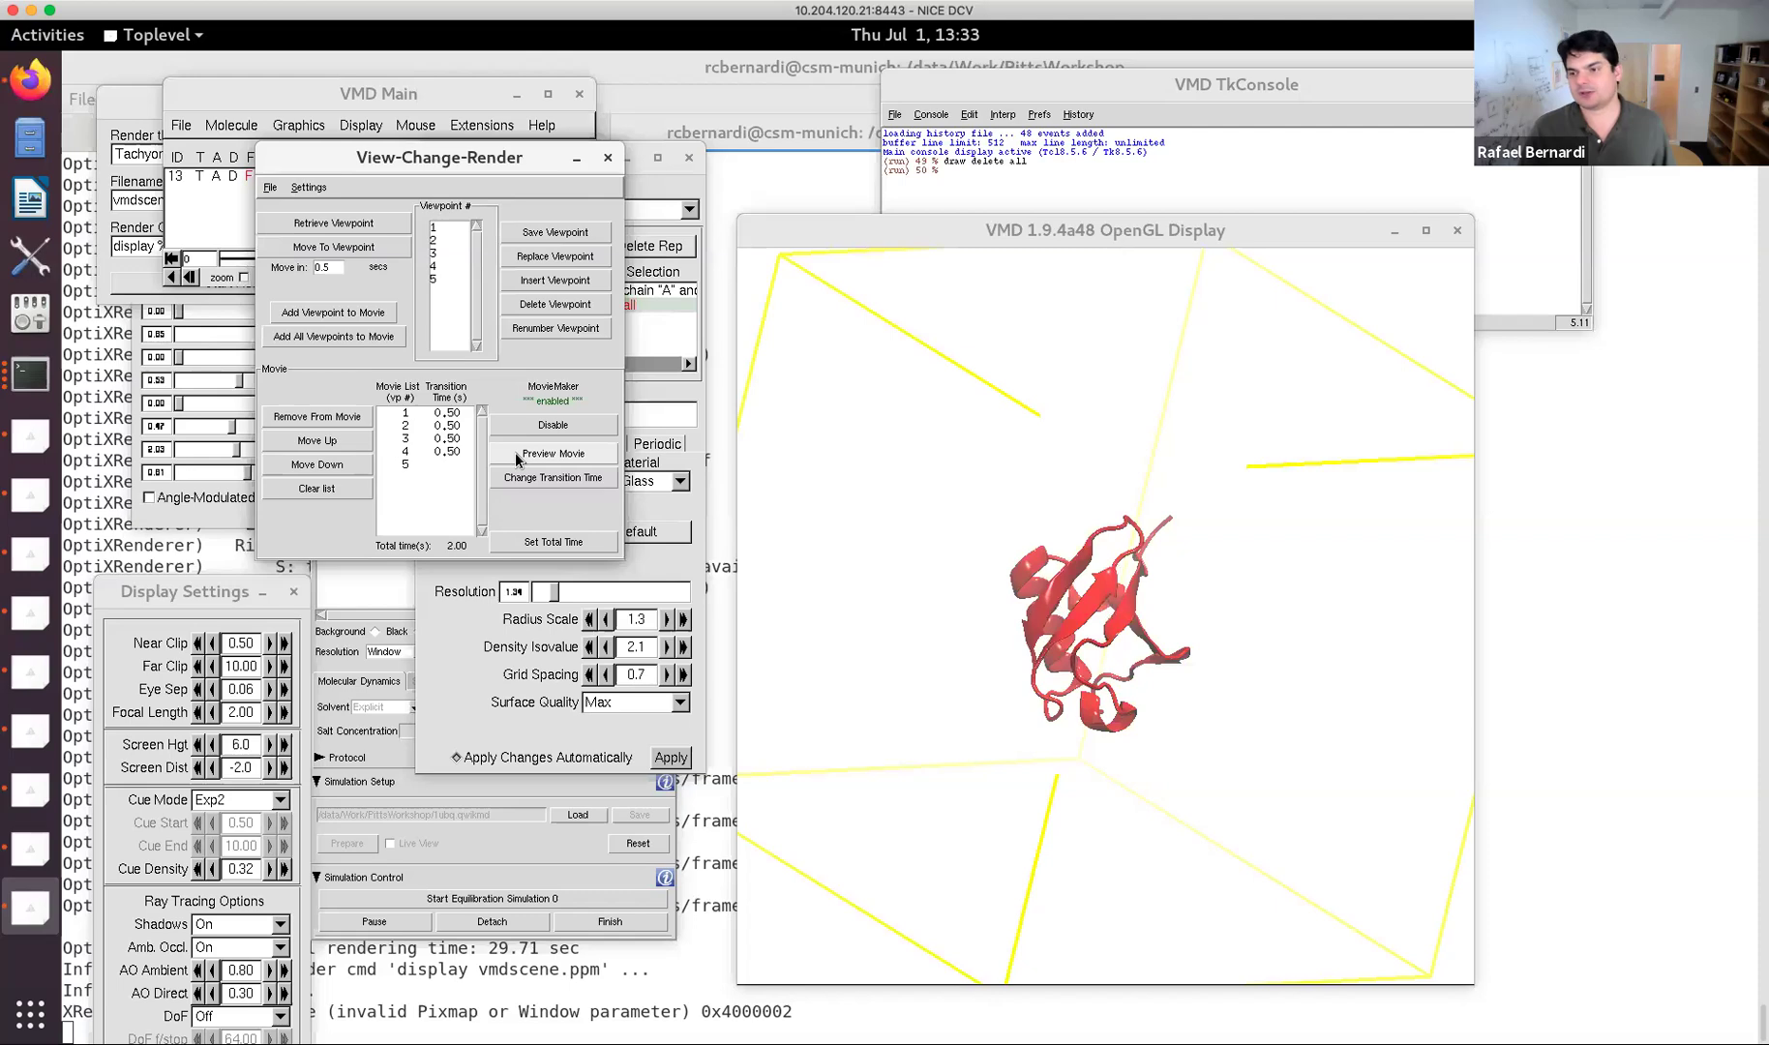
pyautogui.click(516, 459)
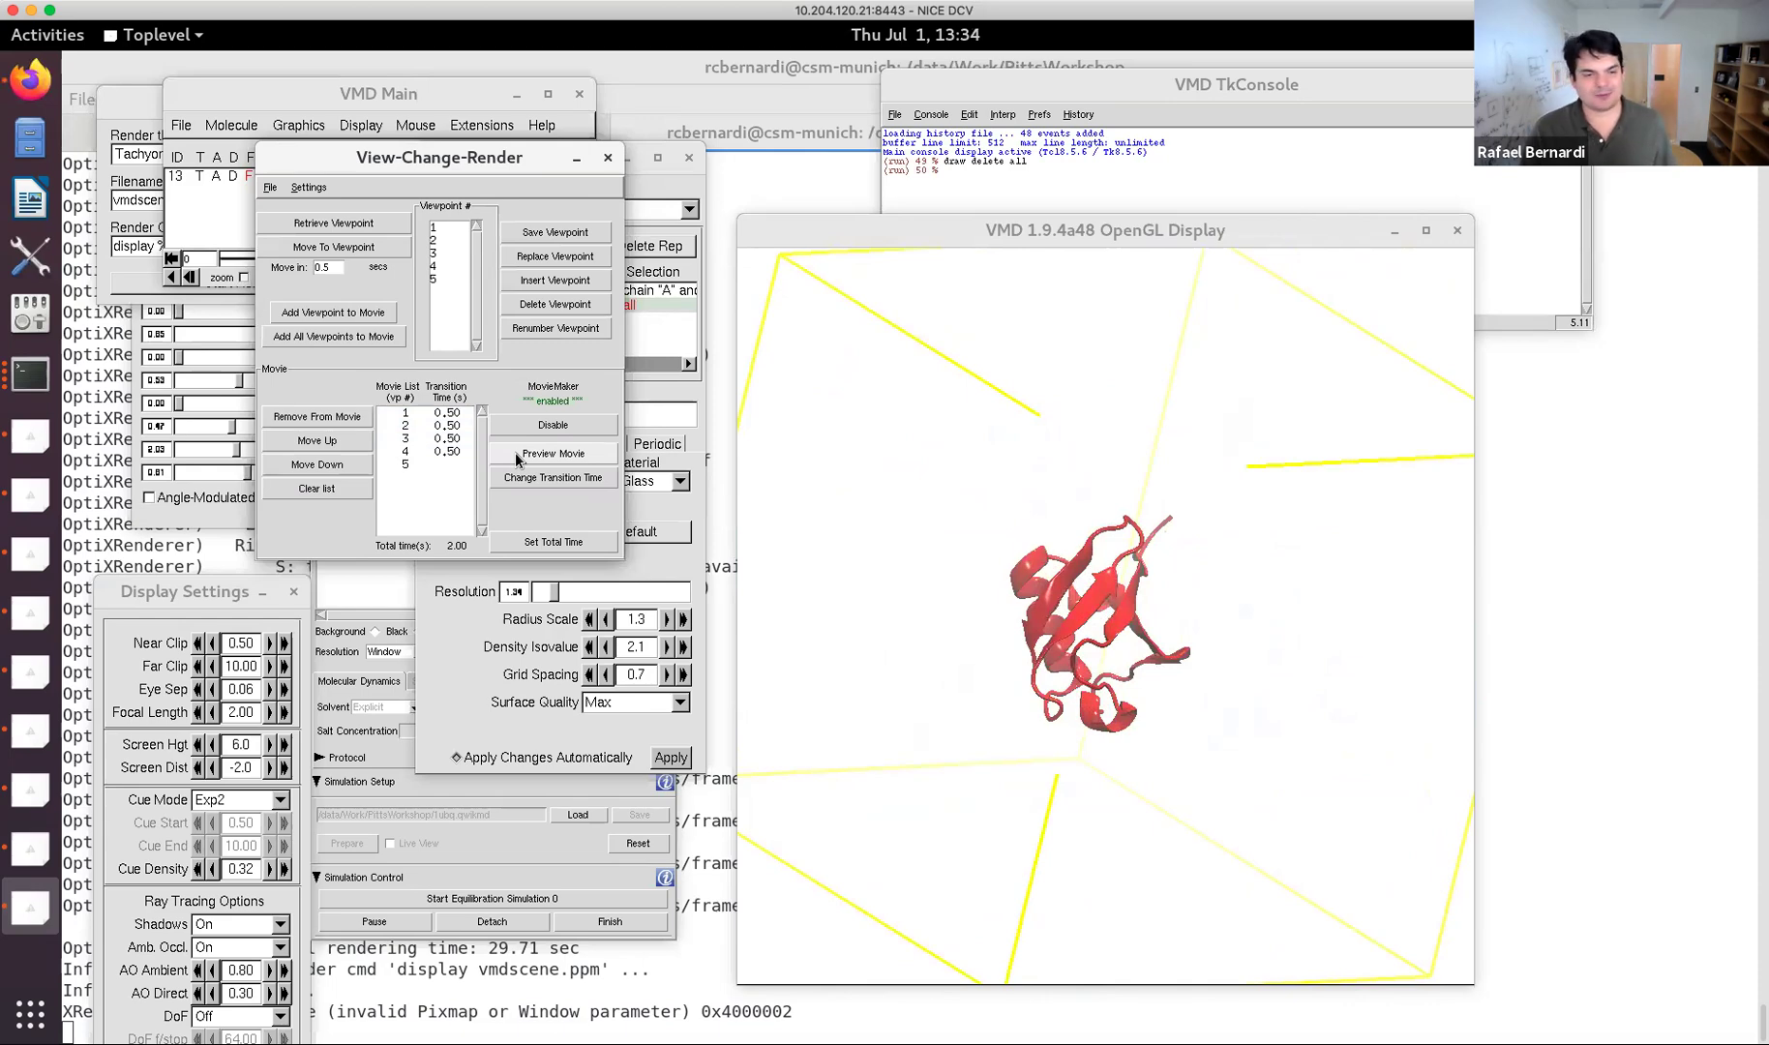
pyautogui.click(516, 458)
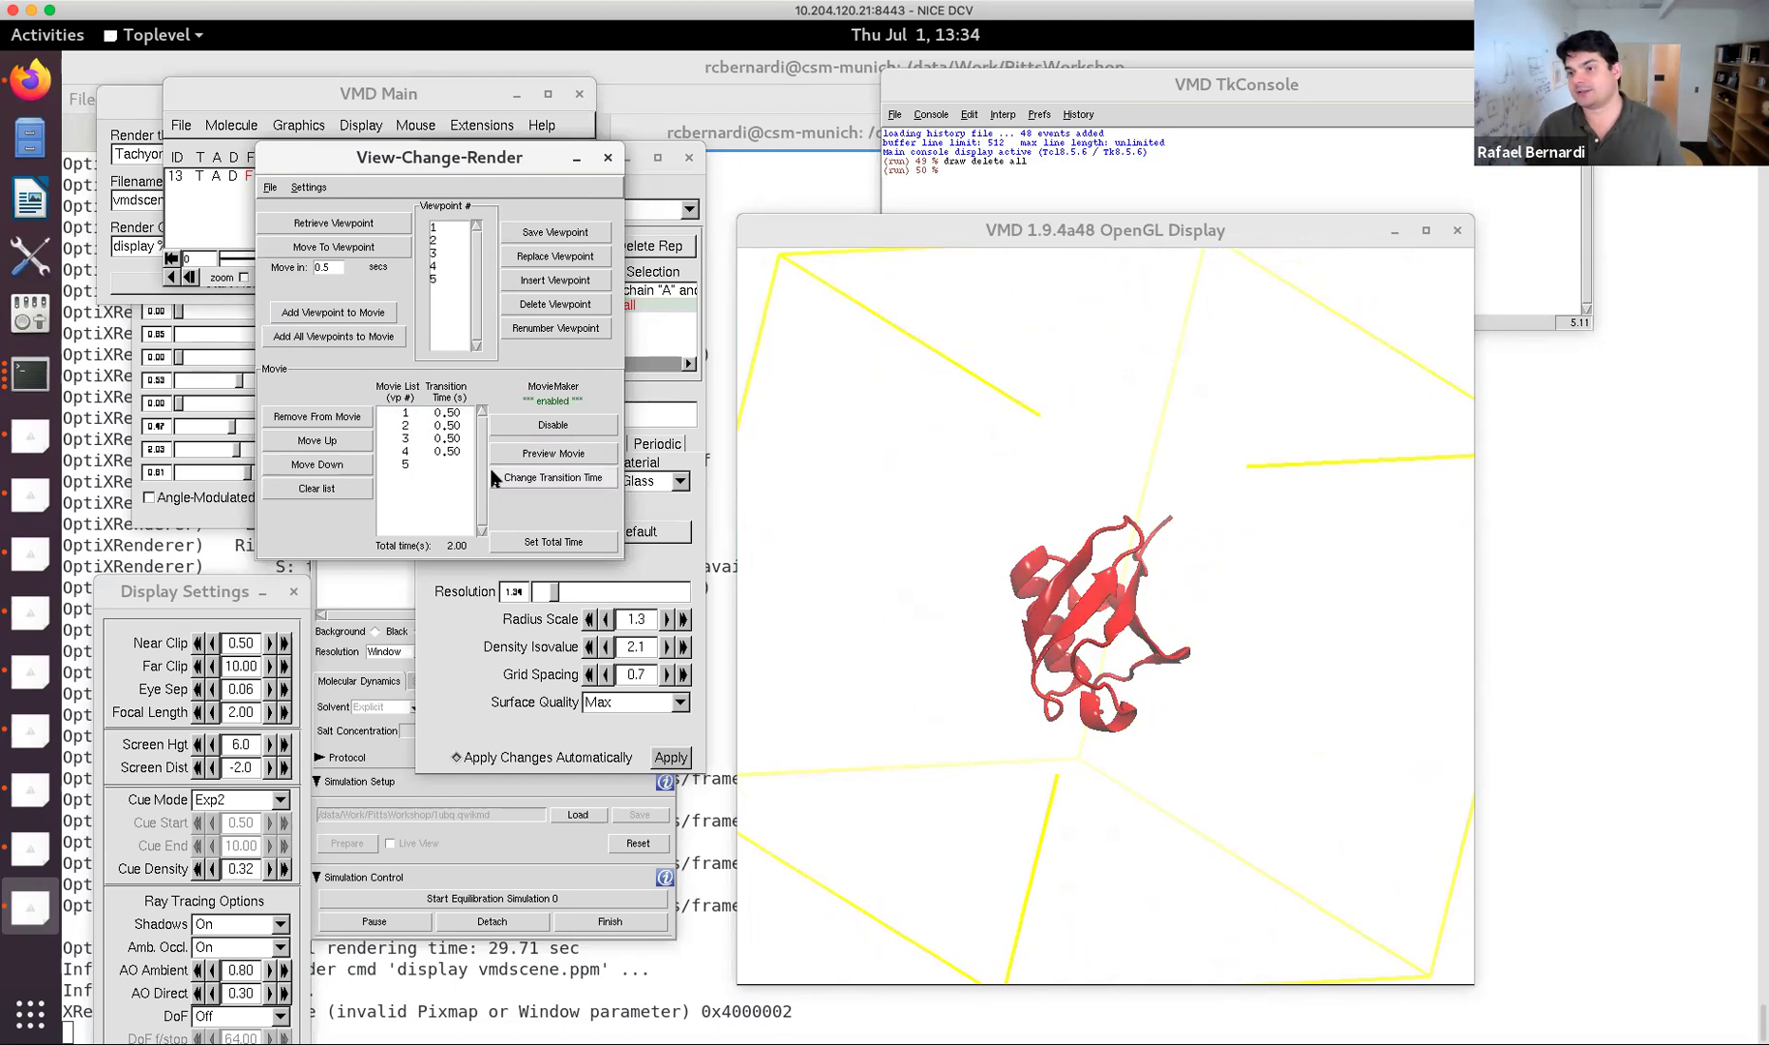
# Open the Movie Maker extension beside the other tools and set the movie type to User Defined Procedure.
pyautogui.click(442, 96)
pyautogui.click(470, 126)
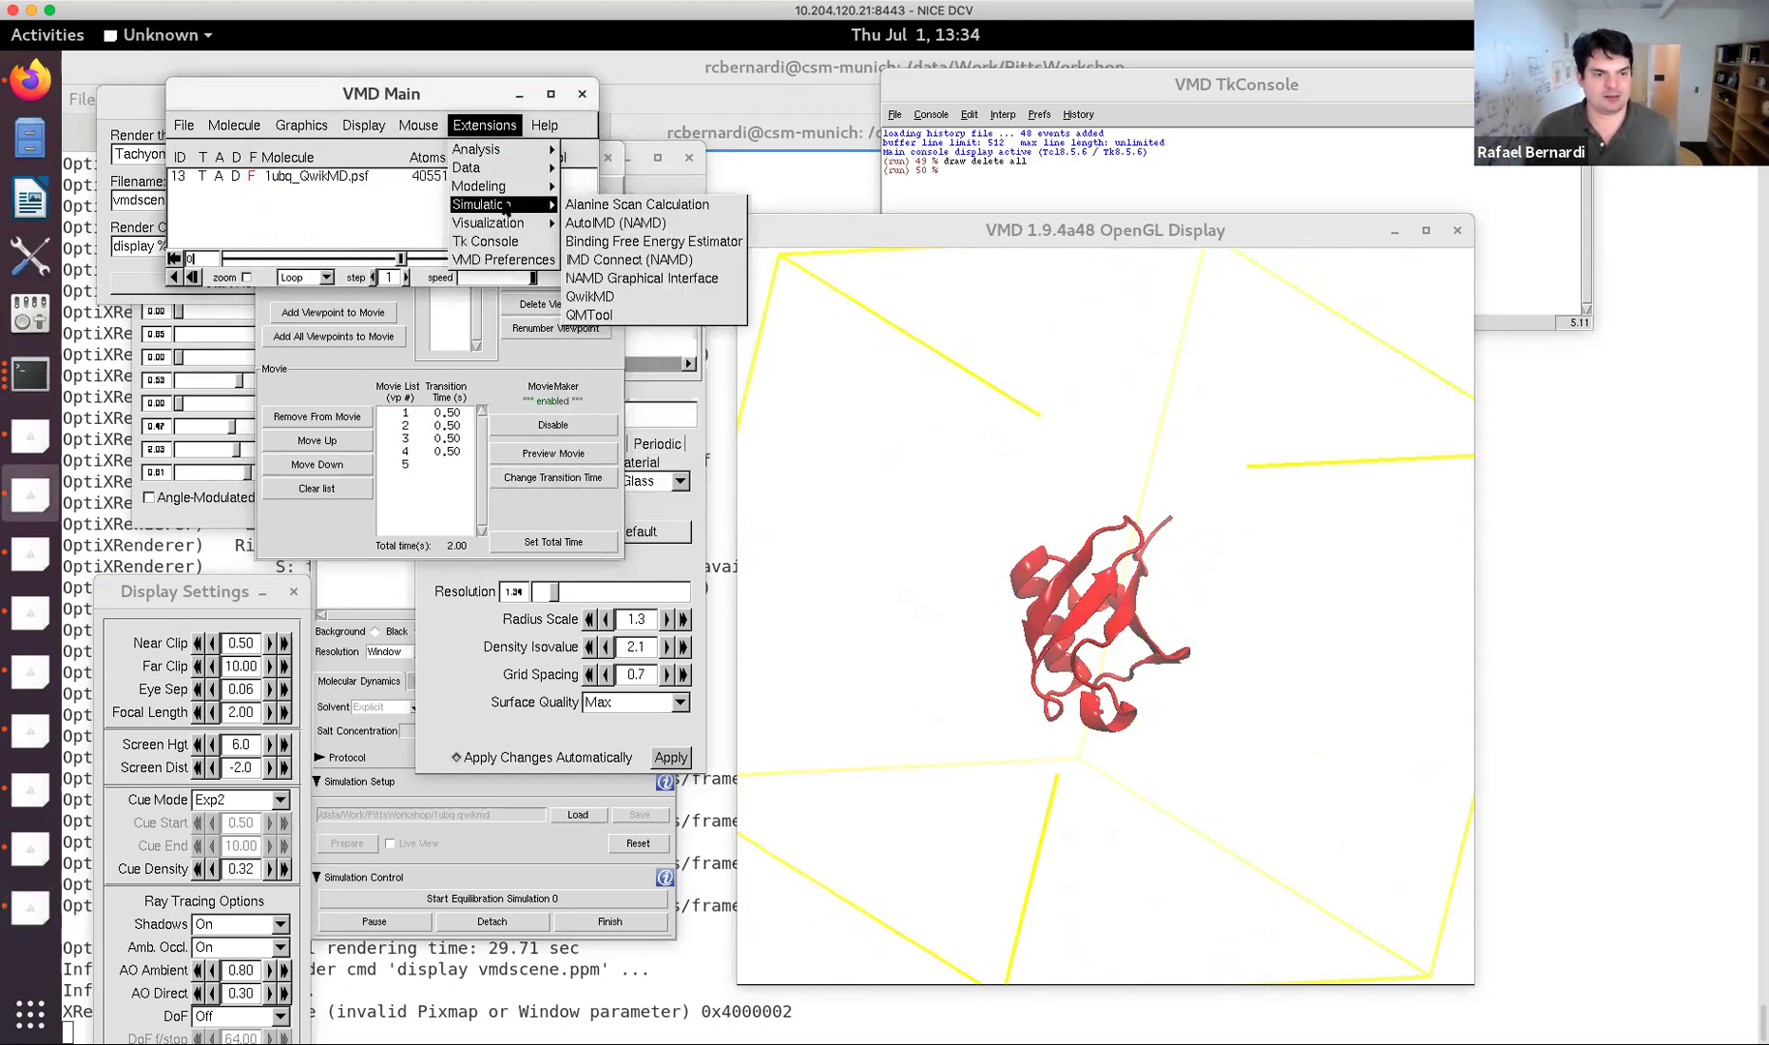
pyautogui.moveTo(503, 224)
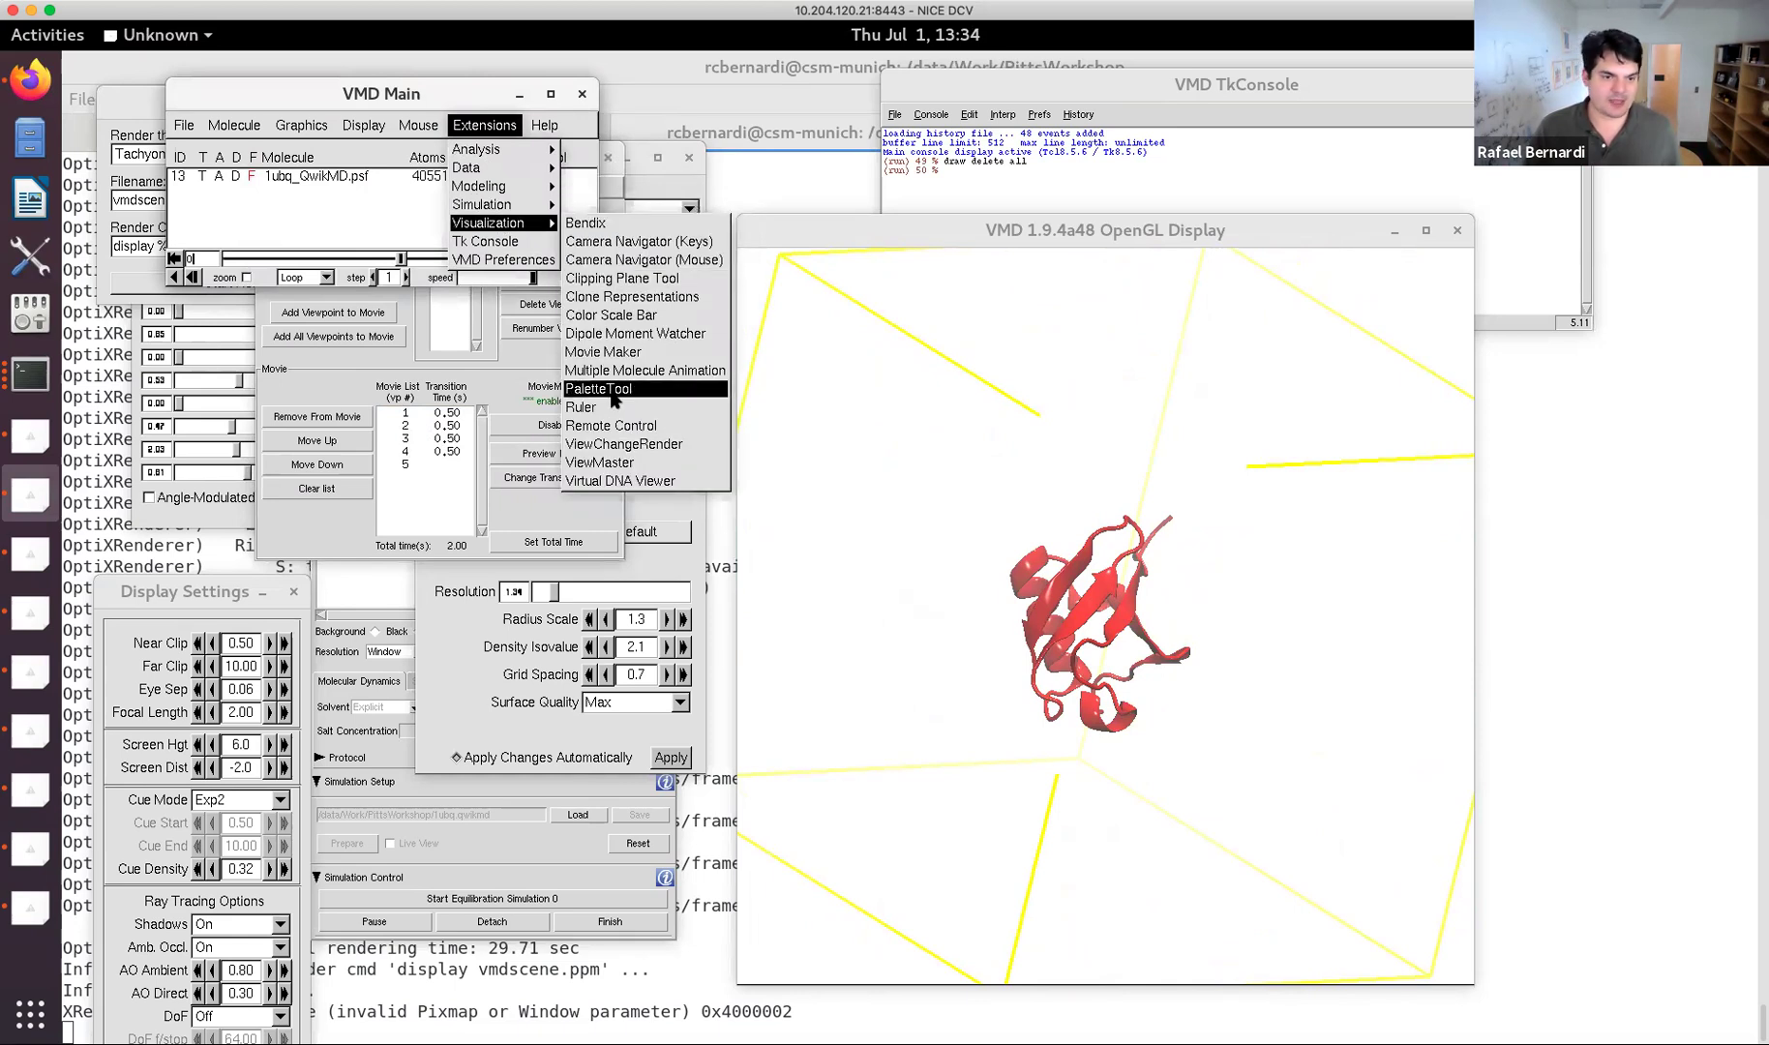
pyautogui.click(605, 352)
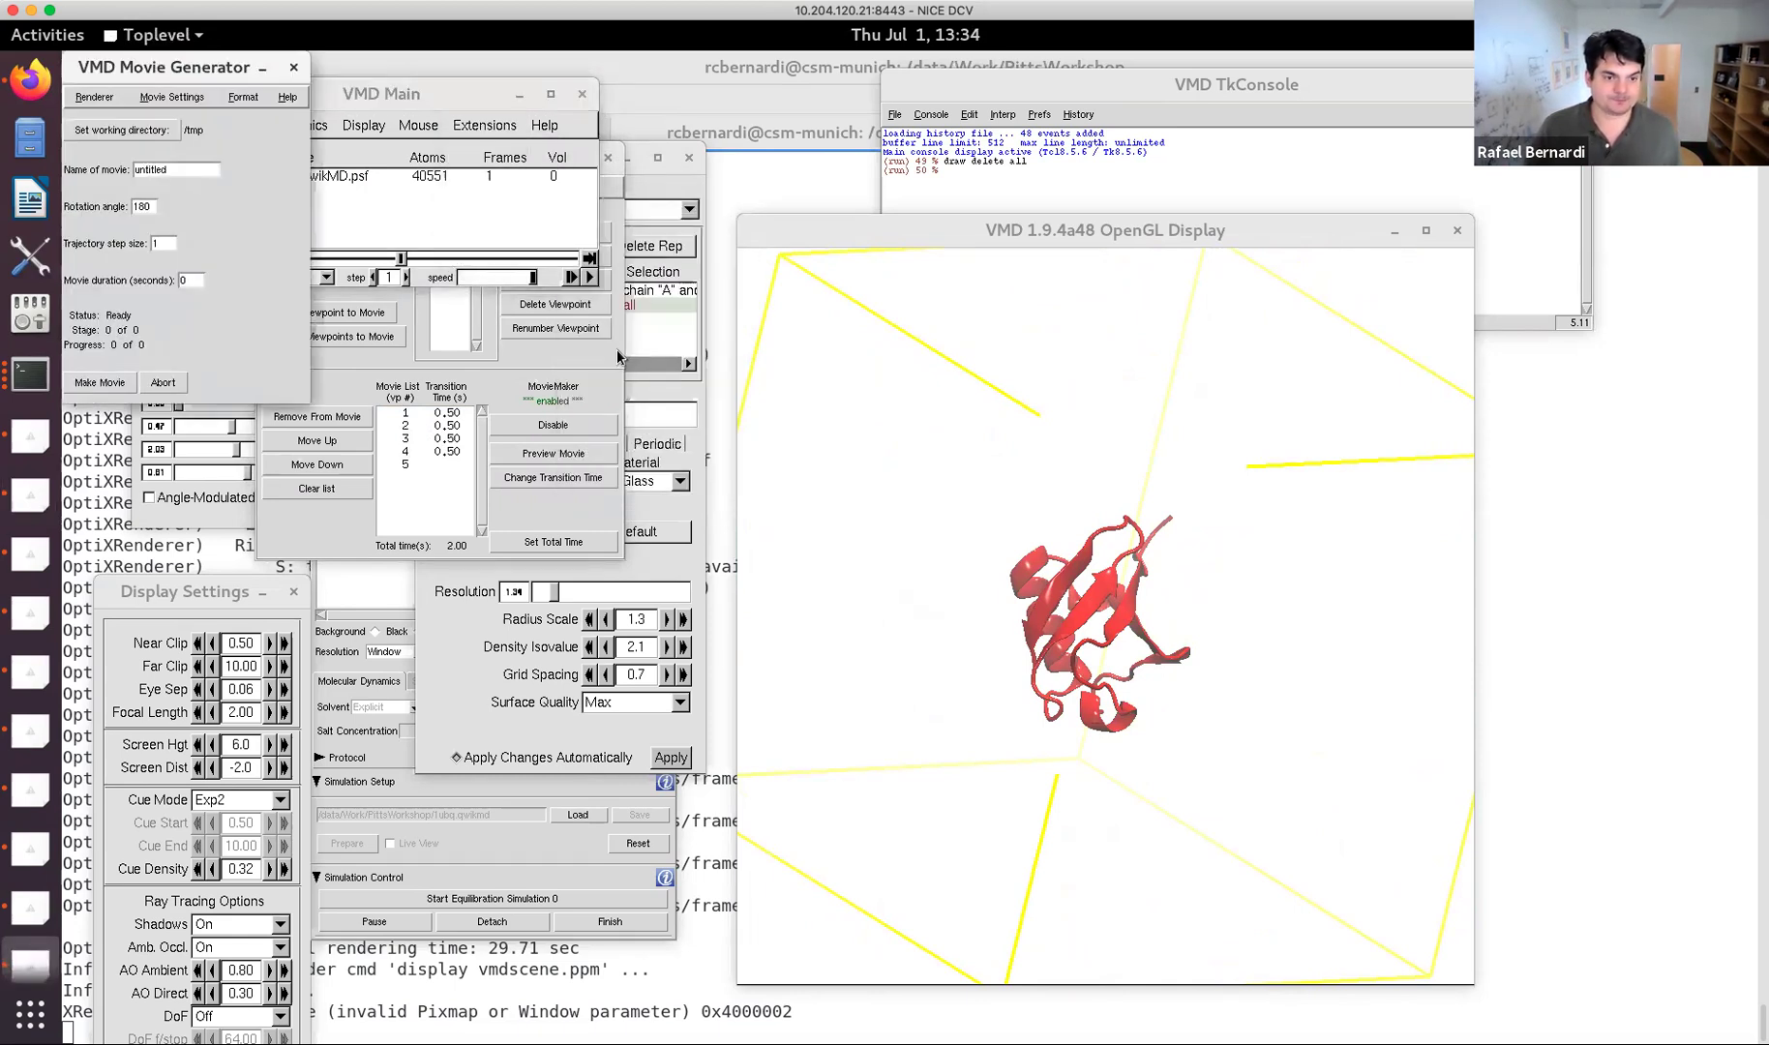
pyautogui.moveTo(217, 65); pyautogui.dragTo(881, 168)
pyautogui.click(858, 200)
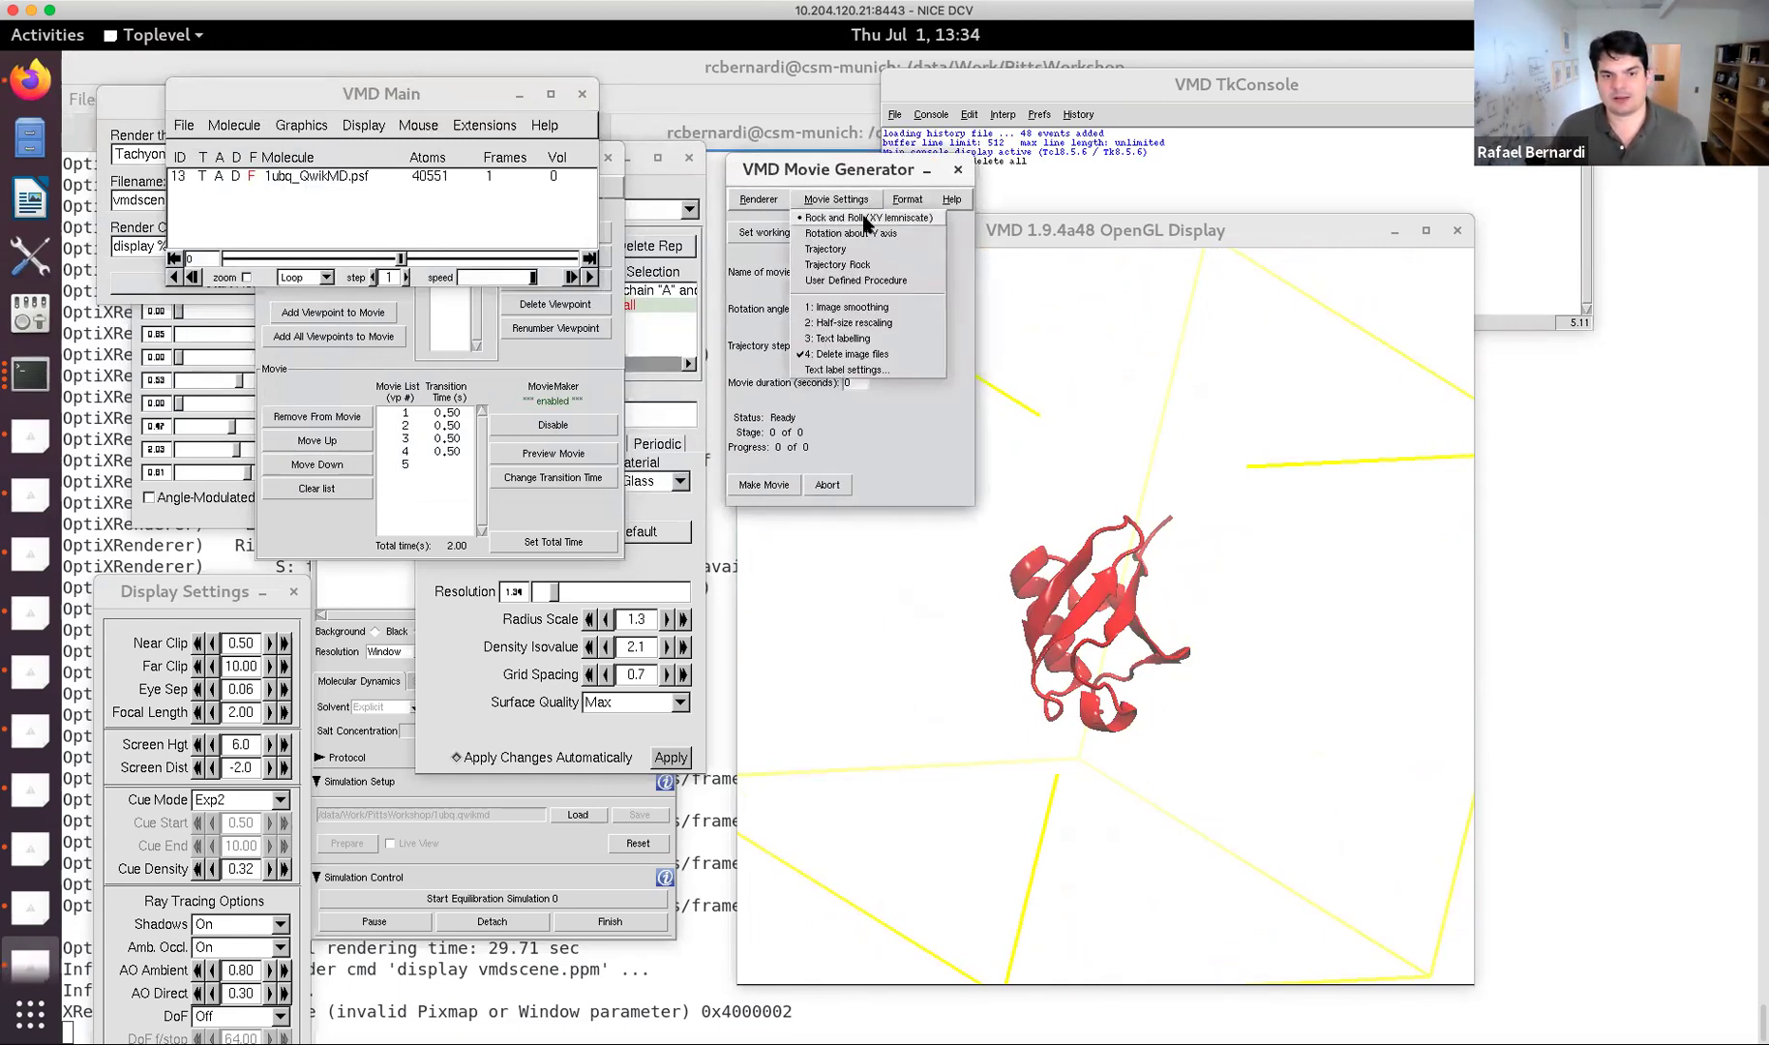
pyautogui.click(878, 280)
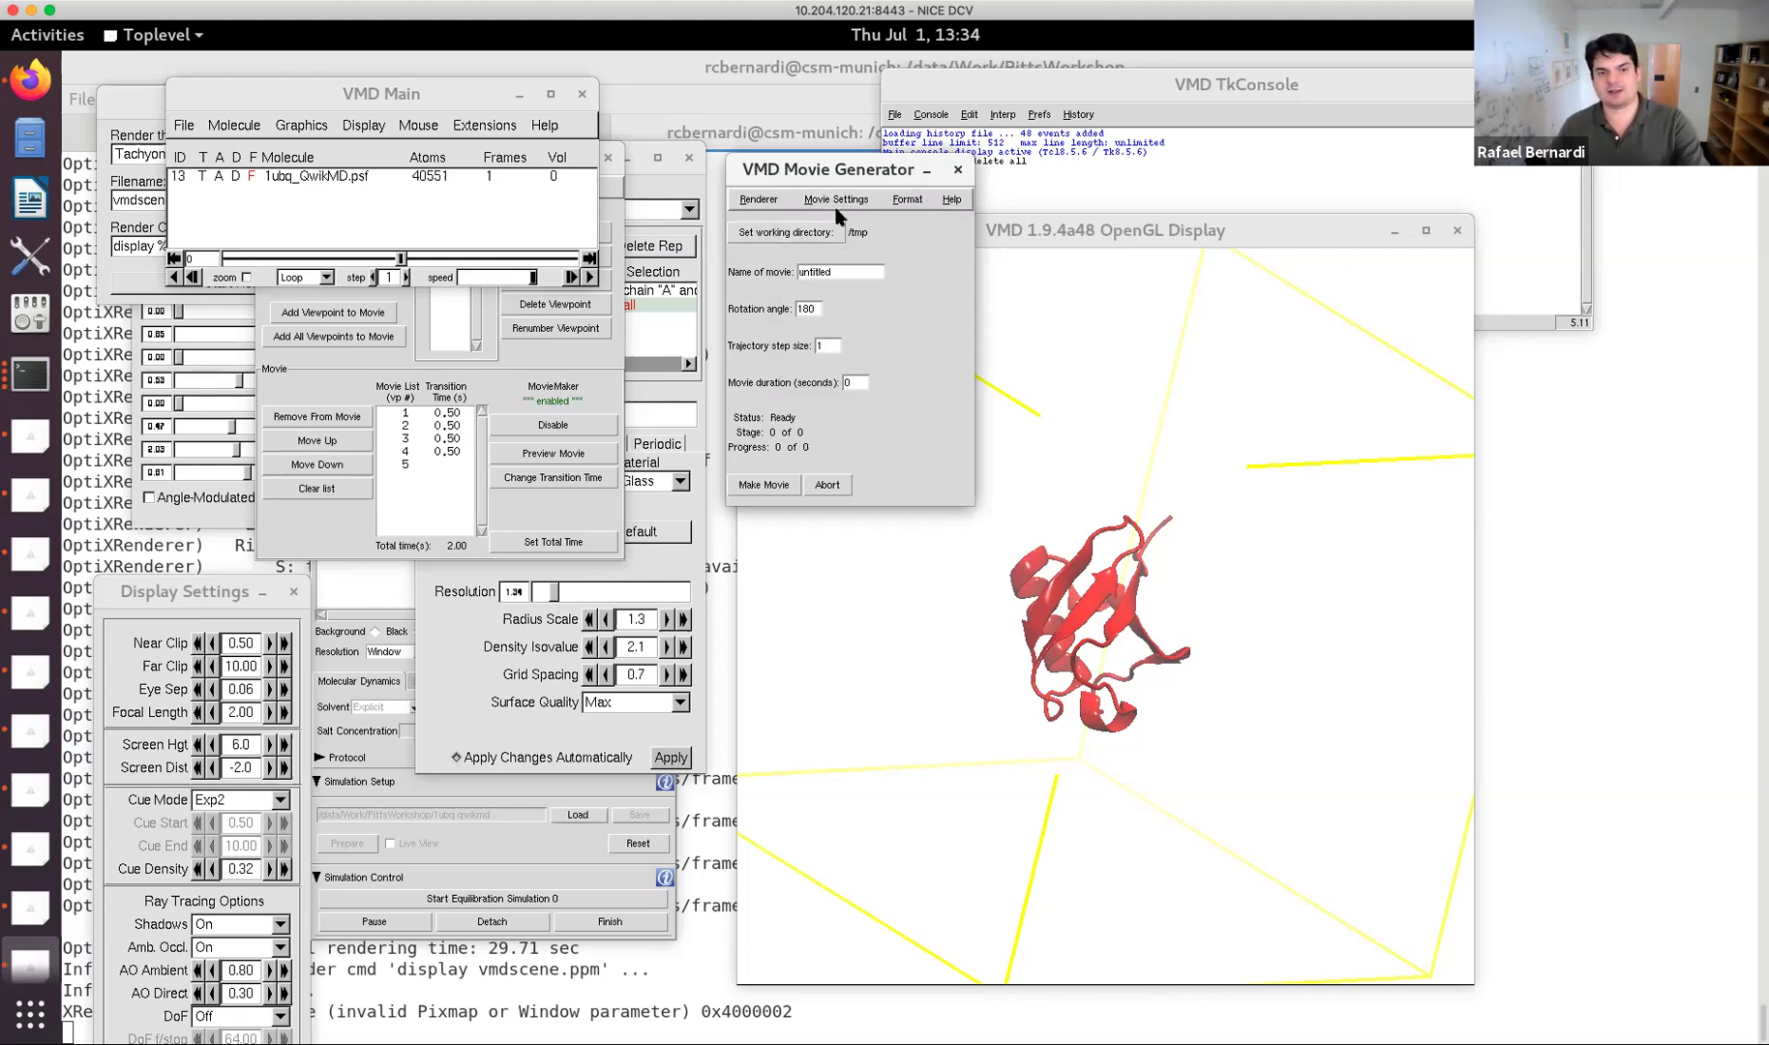
# Set the total time of the viewpoint movie to 50 seconds and preview it at the new duration.
pyautogui.click(501, 383)
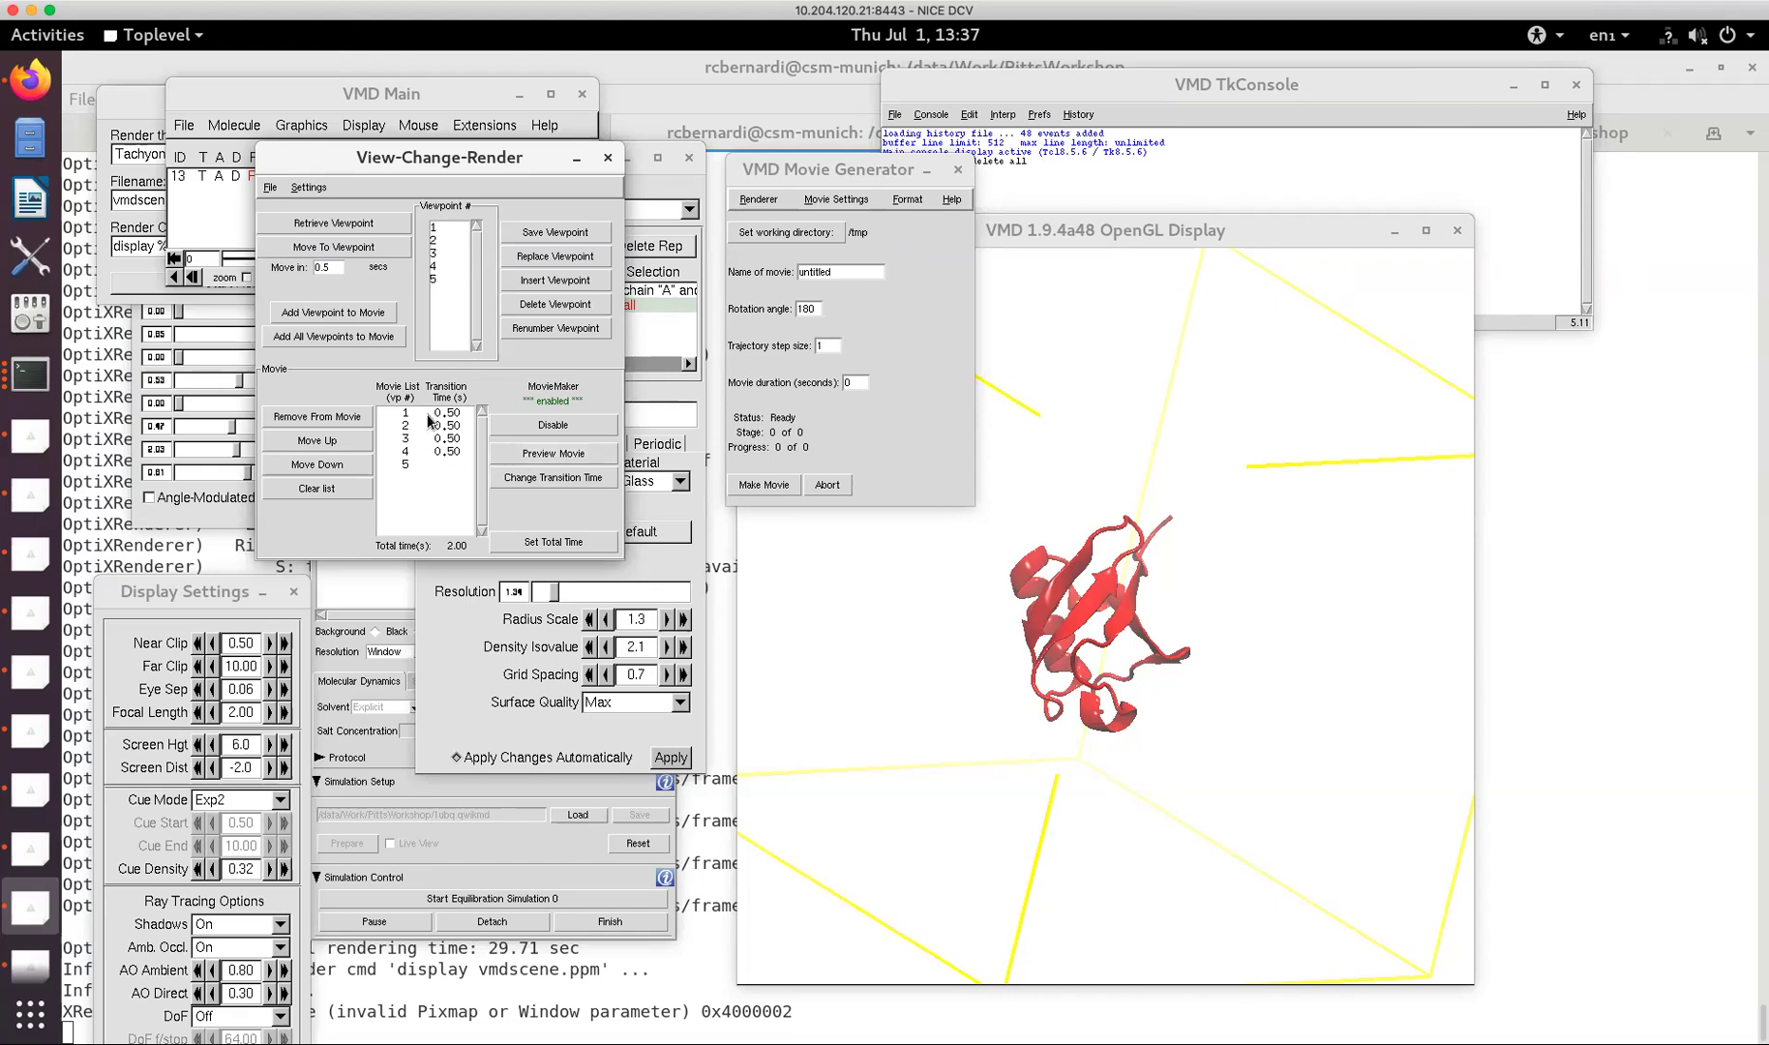
pyautogui.click(513, 548)
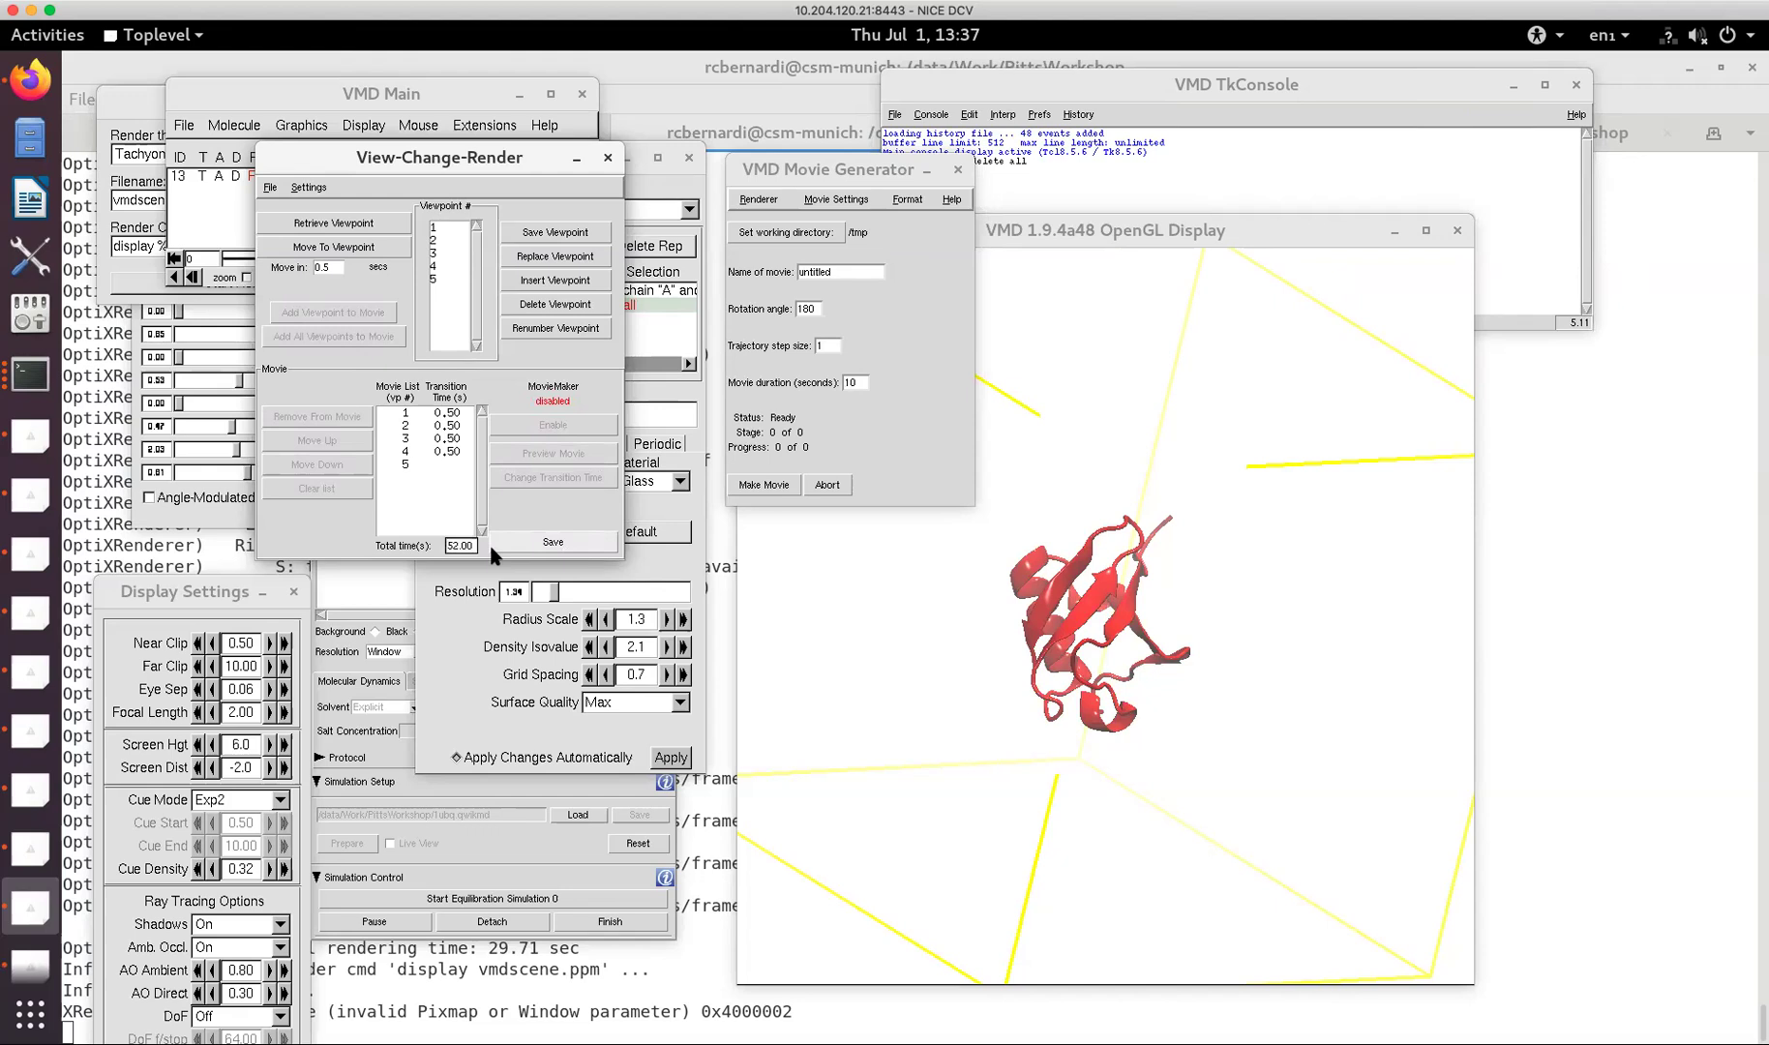
pyautogui.write('50')
pyautogui.click(530, 542)
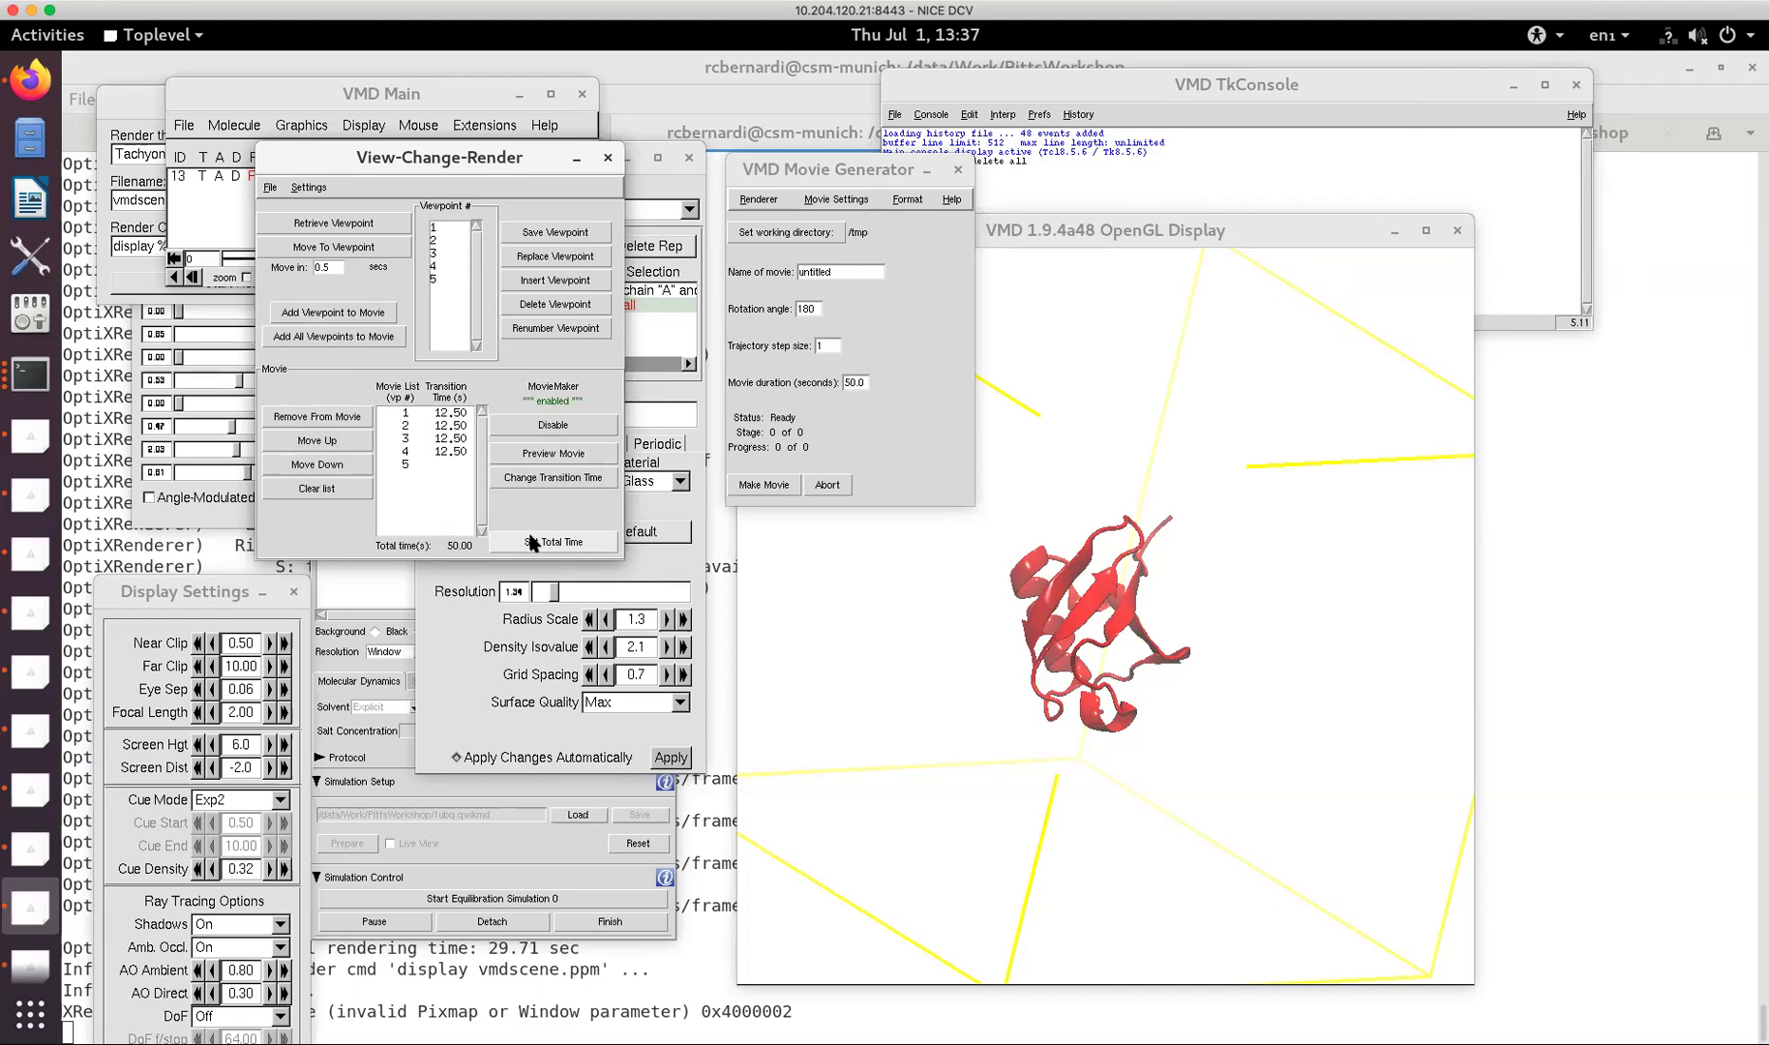
pyautogui.click(546, 455)
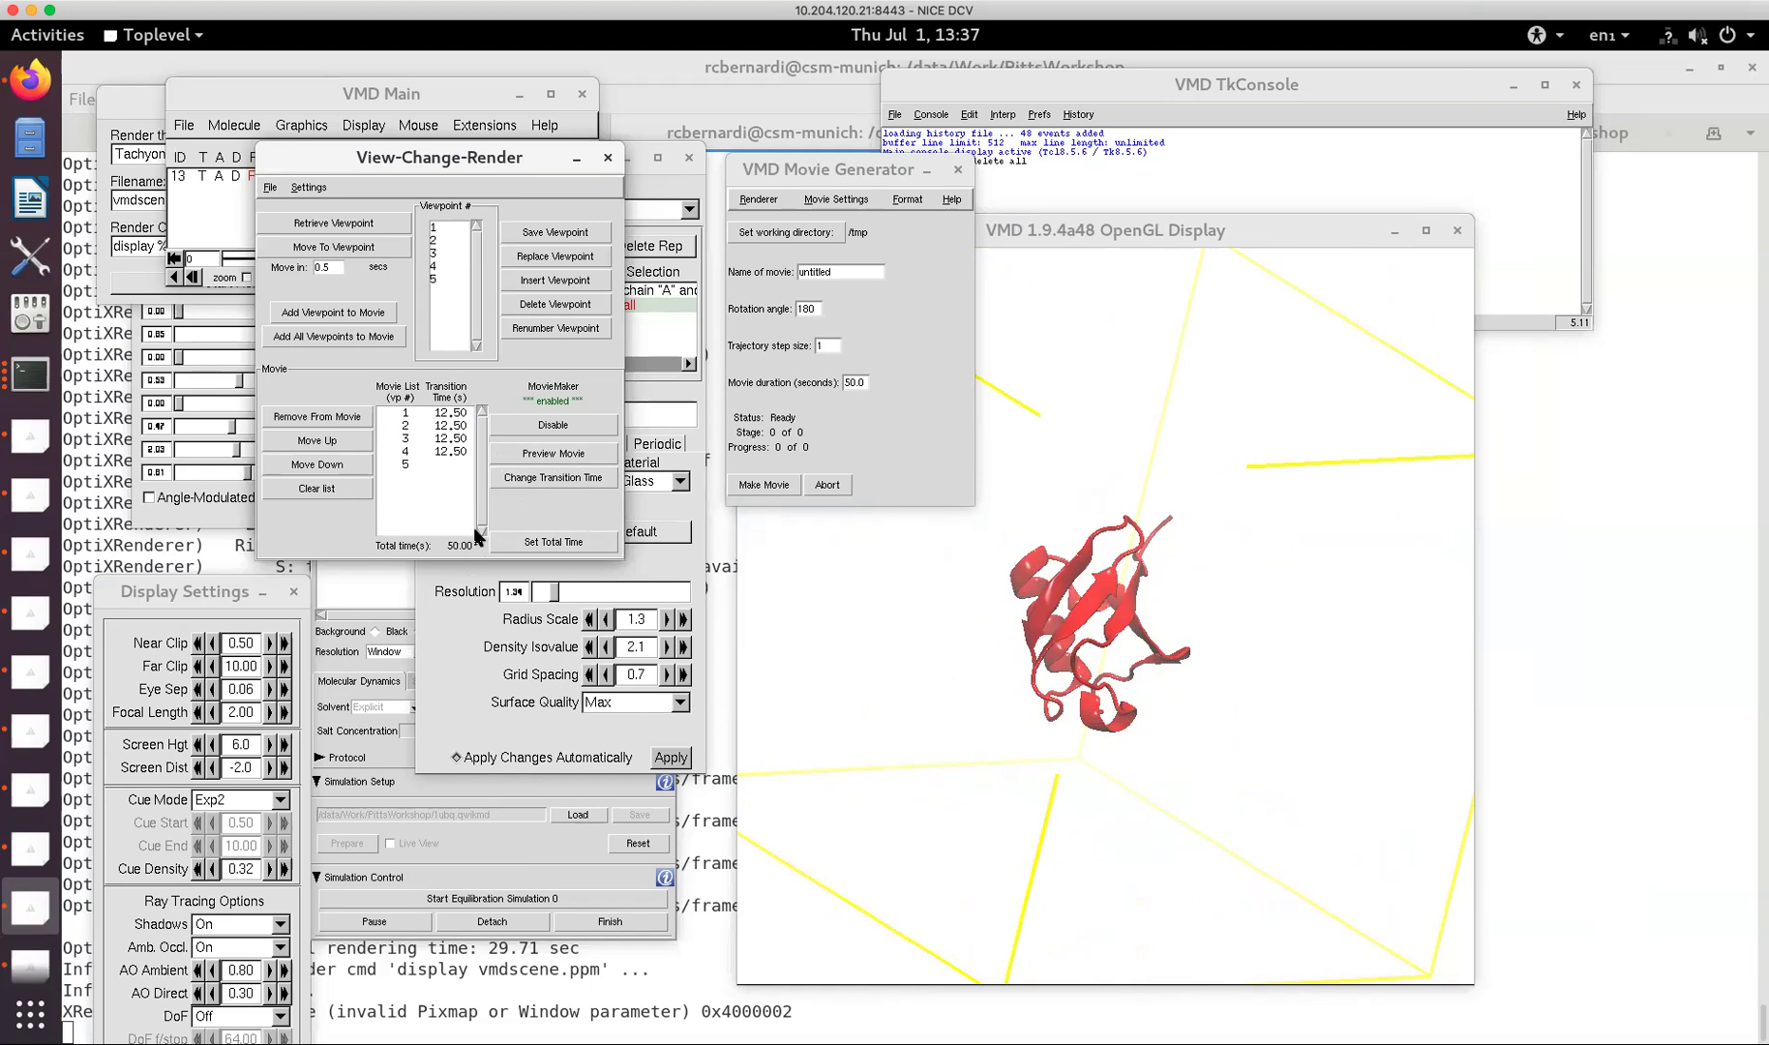
pyautogui.click(847, 200)
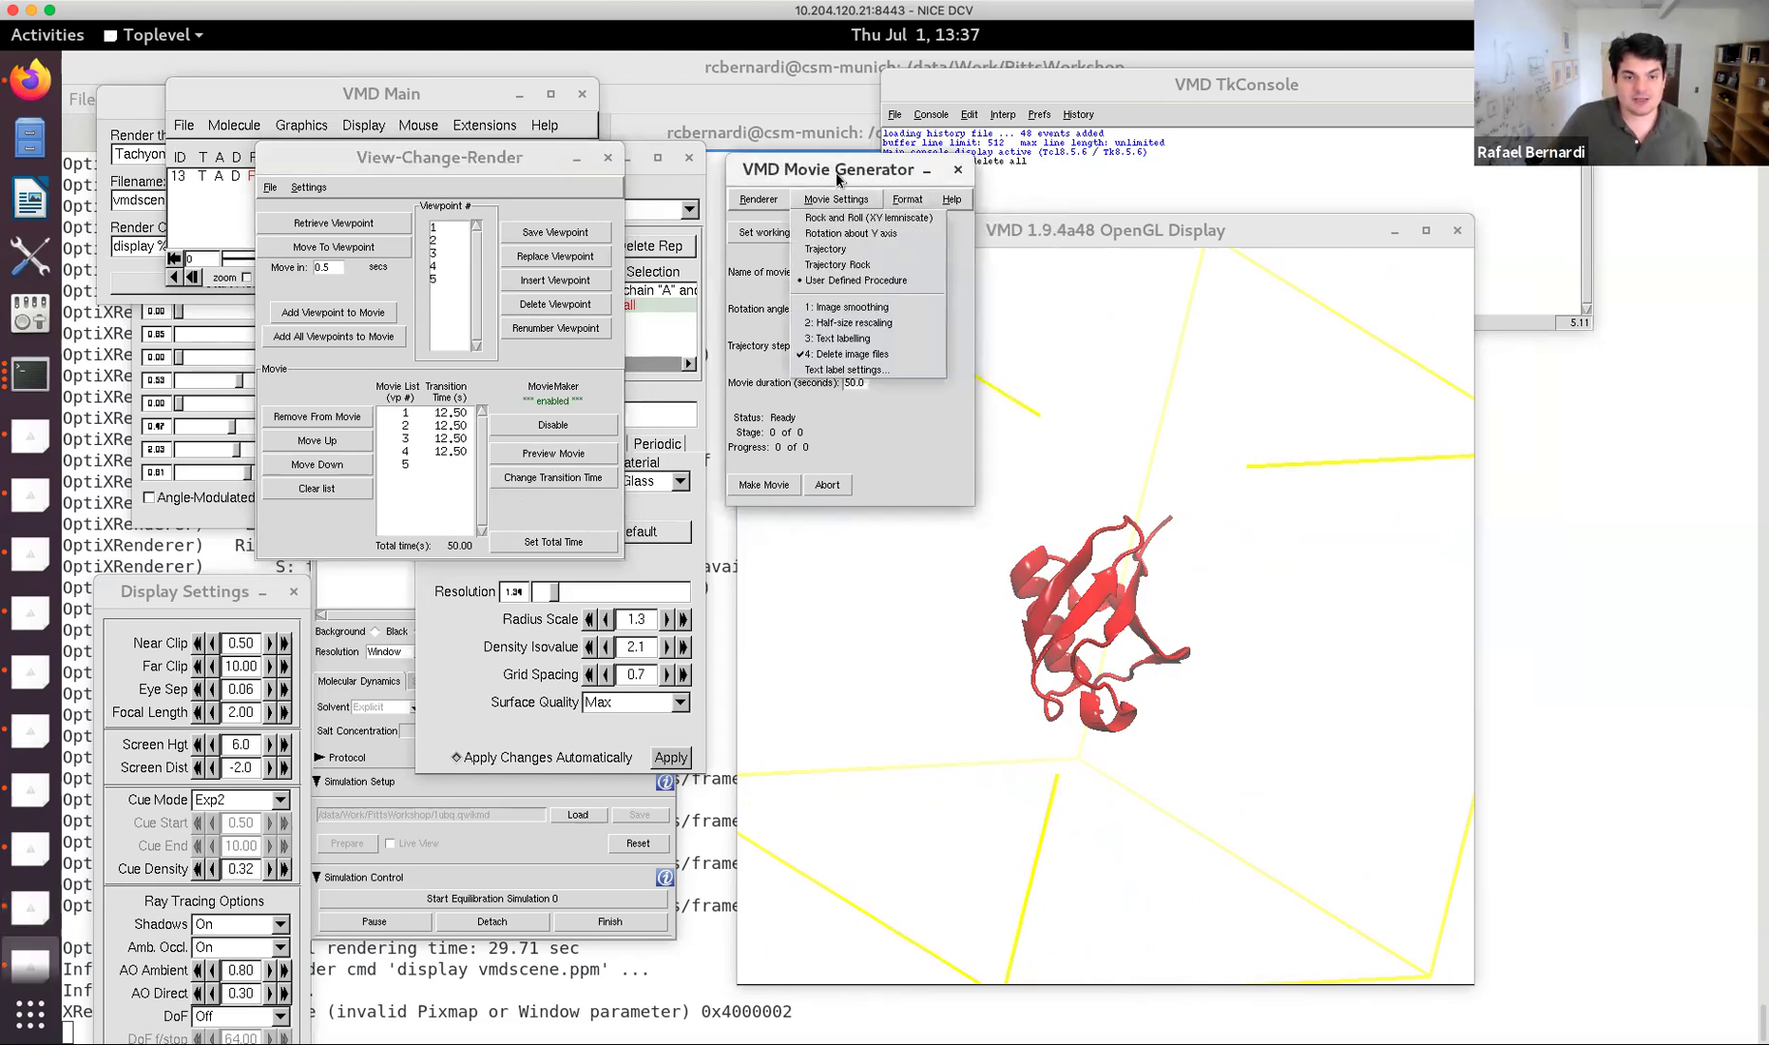
pyautogui.click(840, 174)
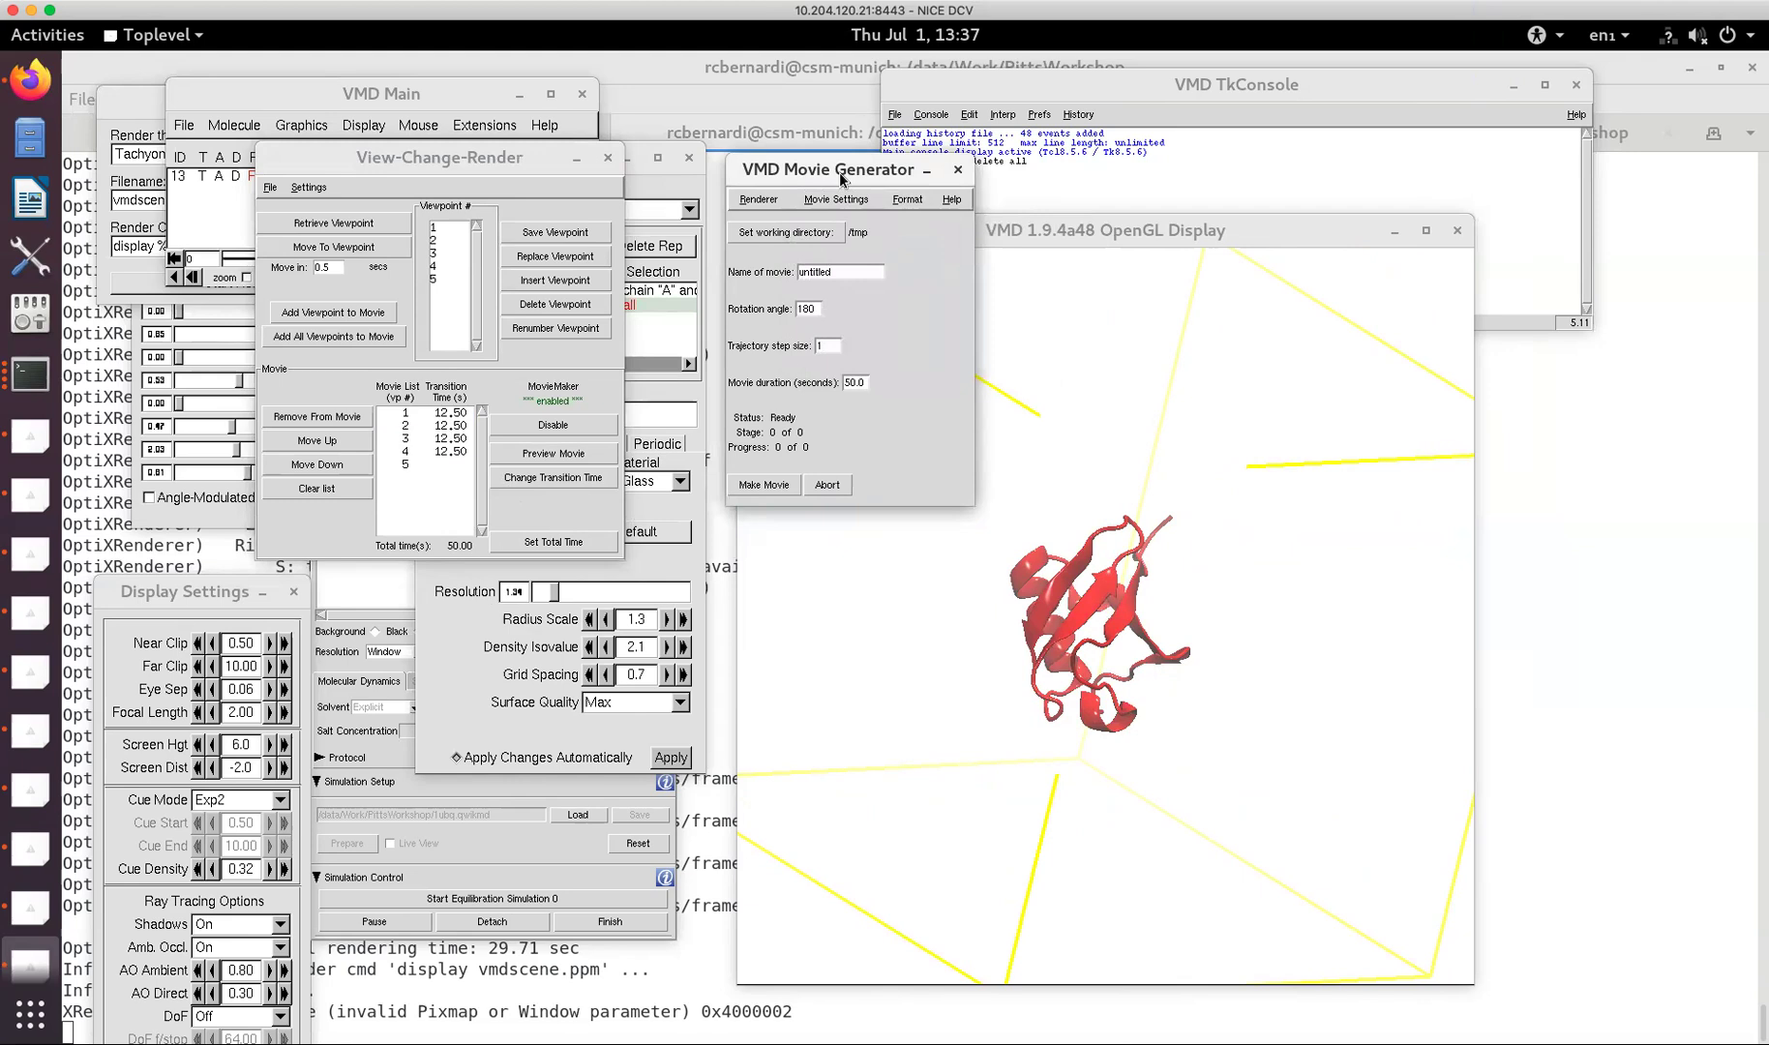